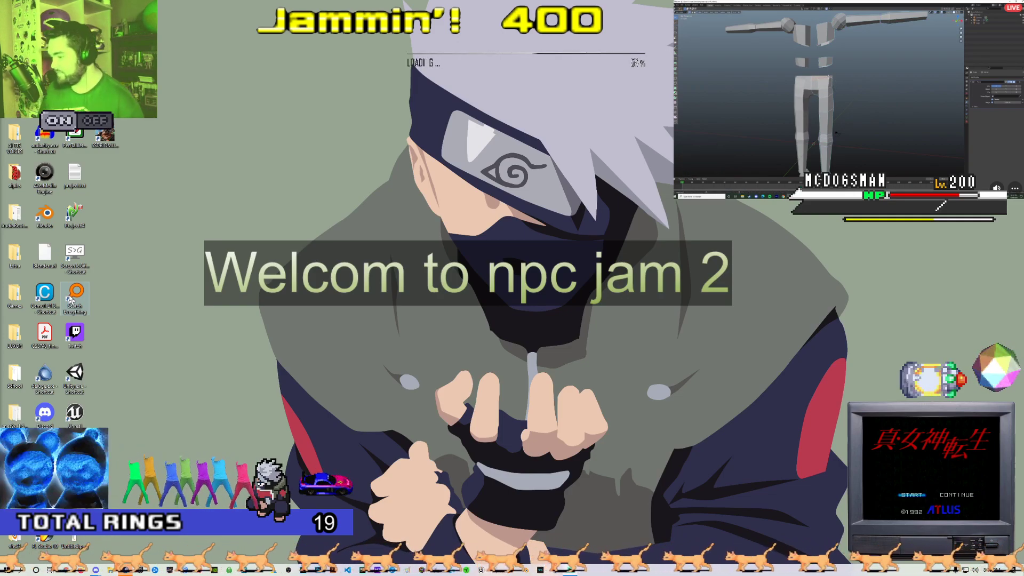
- Switch to Blender and open the recent project file containing the half-torso mesh and character reference images
left_click(530, 570)
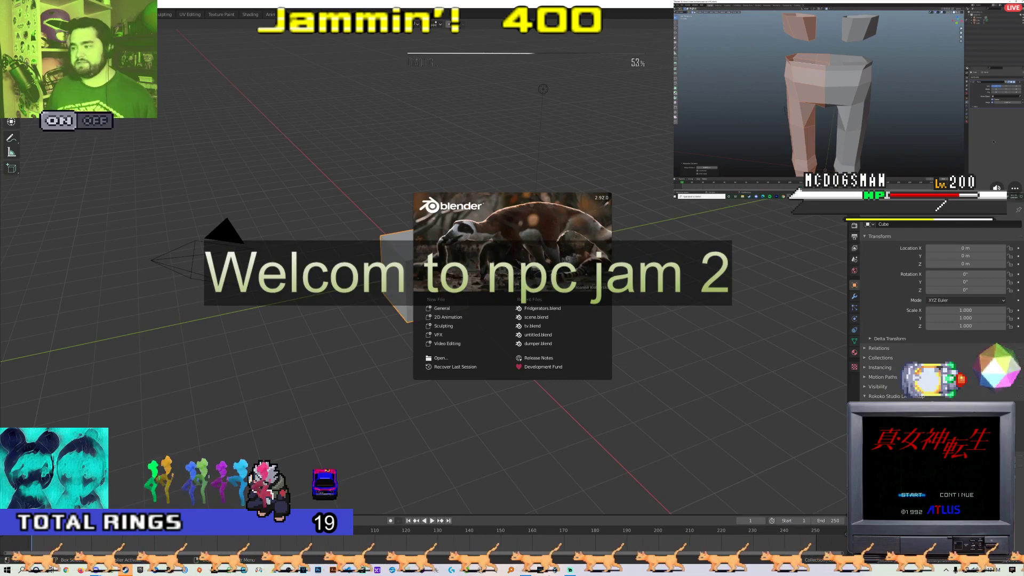
left_click(558, 315)
- Examine the character's front and side reference drawings in the matching orthographic views
key("KP_1")
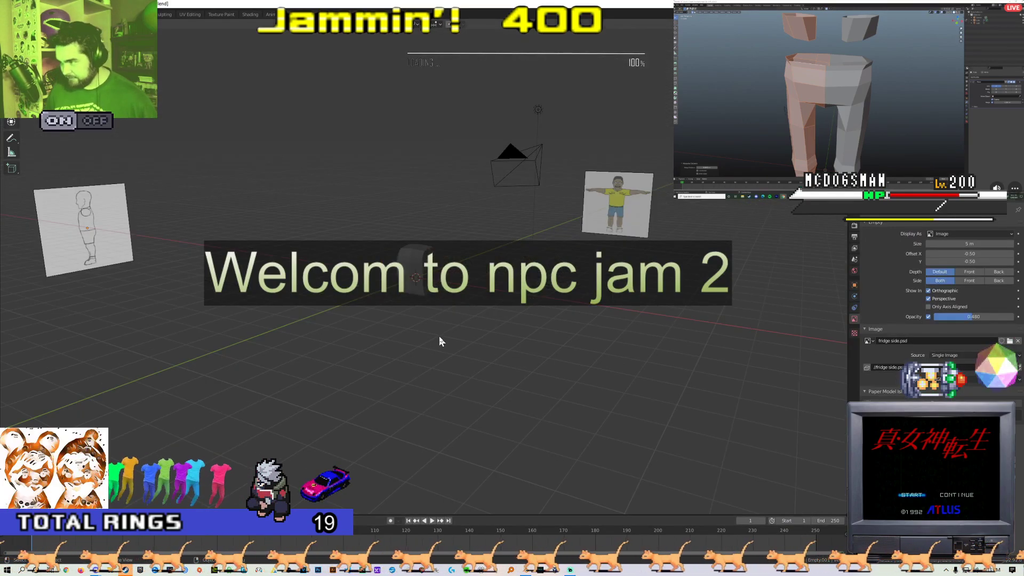
scroll(425, 285, "up", 7)
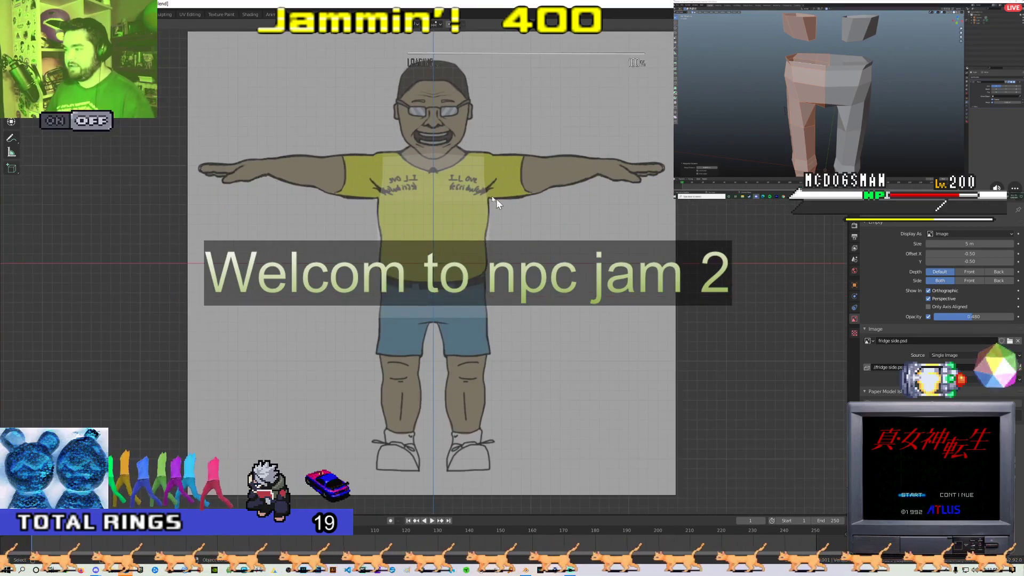
scroll(485, 313, "down", 8)
middle_click_drag(469, 370, 472, 388)
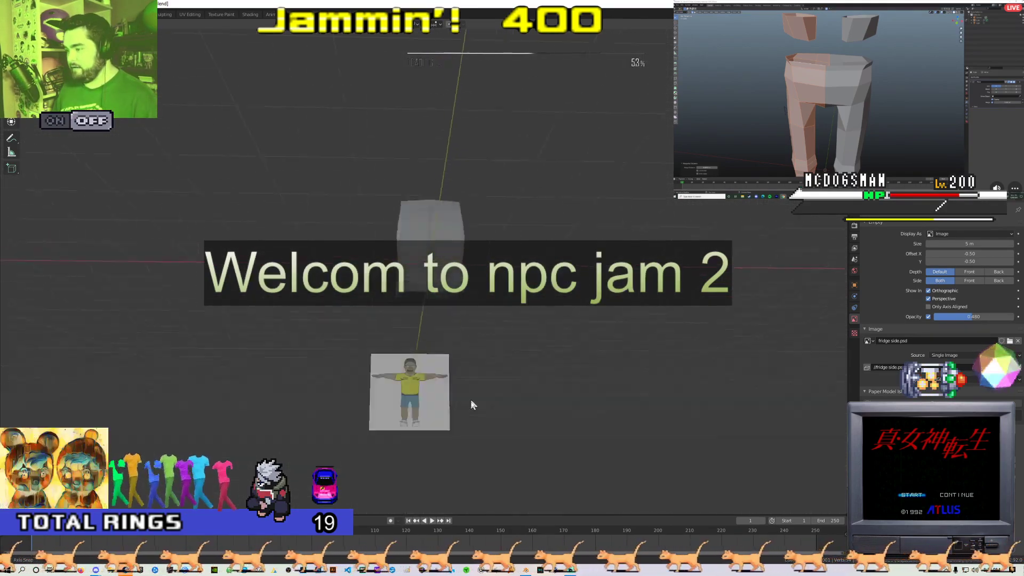
key("KP_1")
scroll(469, 424, "up", 8)
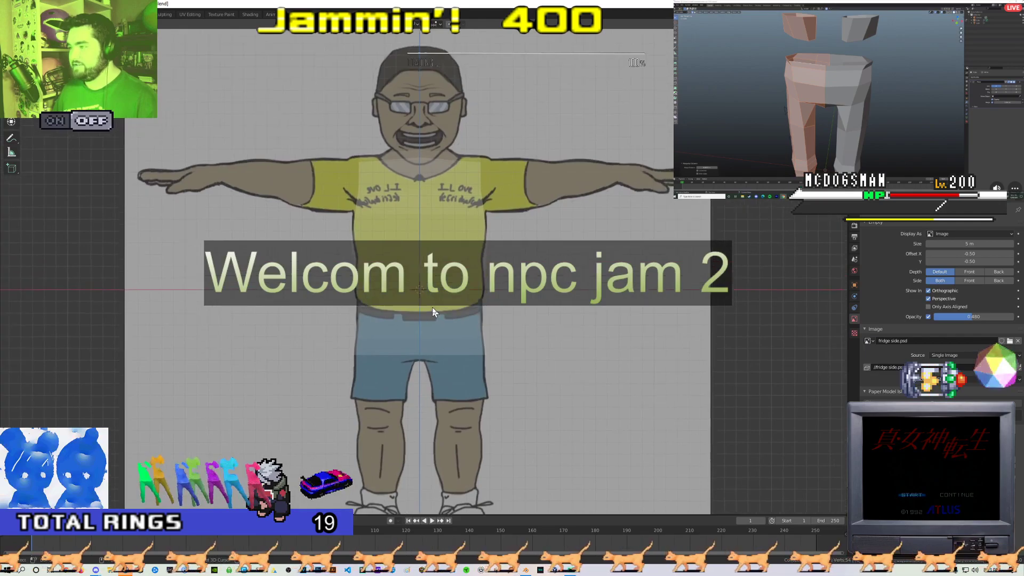
scroll(432, 307, "down", 3)
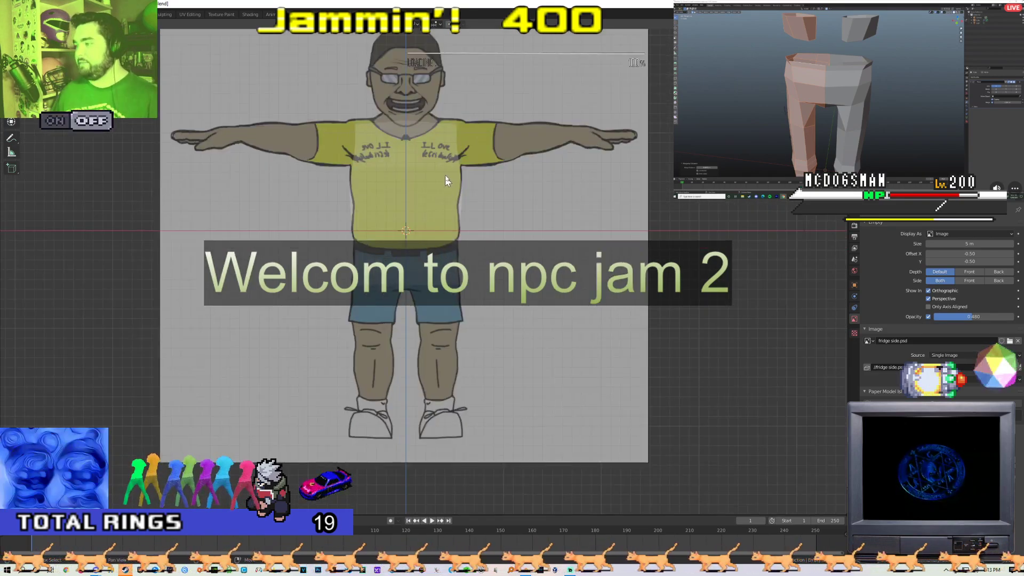
scroll(341, 324, "up", 3)
scroll(440, 215, "down", 5)
scroll(419, 305, "up", 2)
scroll(419, 305, "down", 4)
scroll(425, 329, "up", 3)
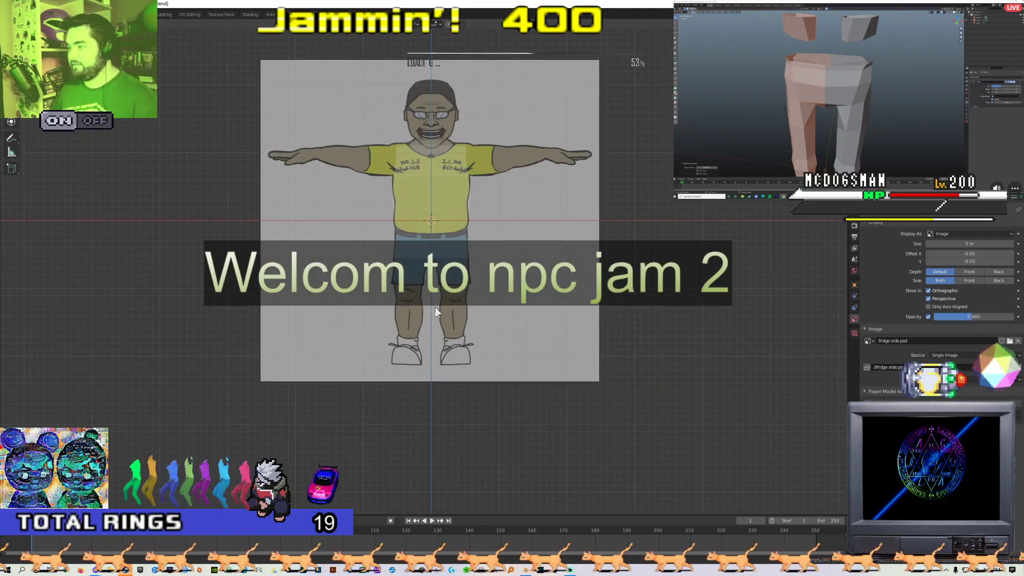
scroll(425, 379, "up", 2)
middle_click_drag(435, 380, 434, 361, "shift")
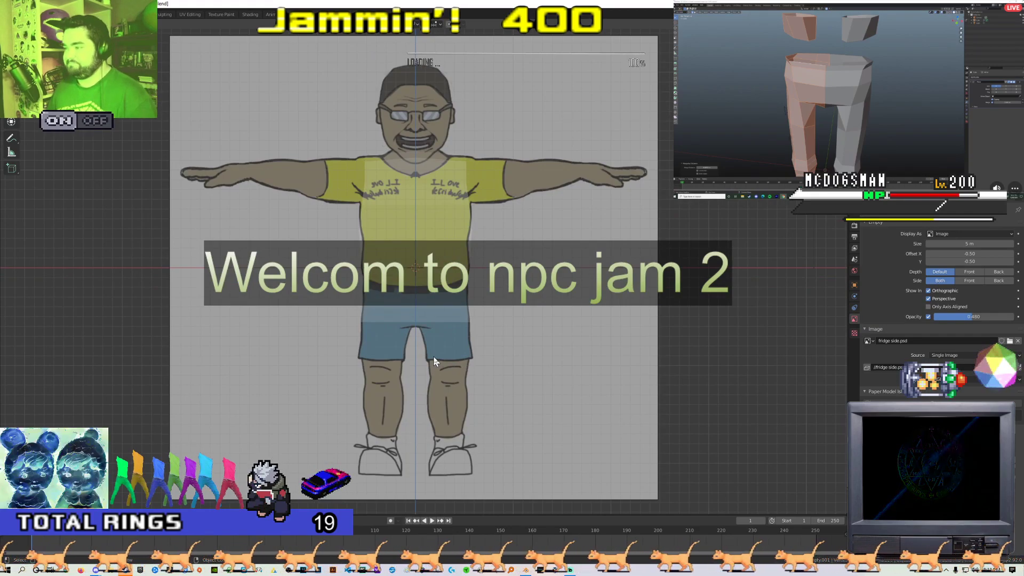
middle_click_drag(458, 195, 422, 209, "shift")
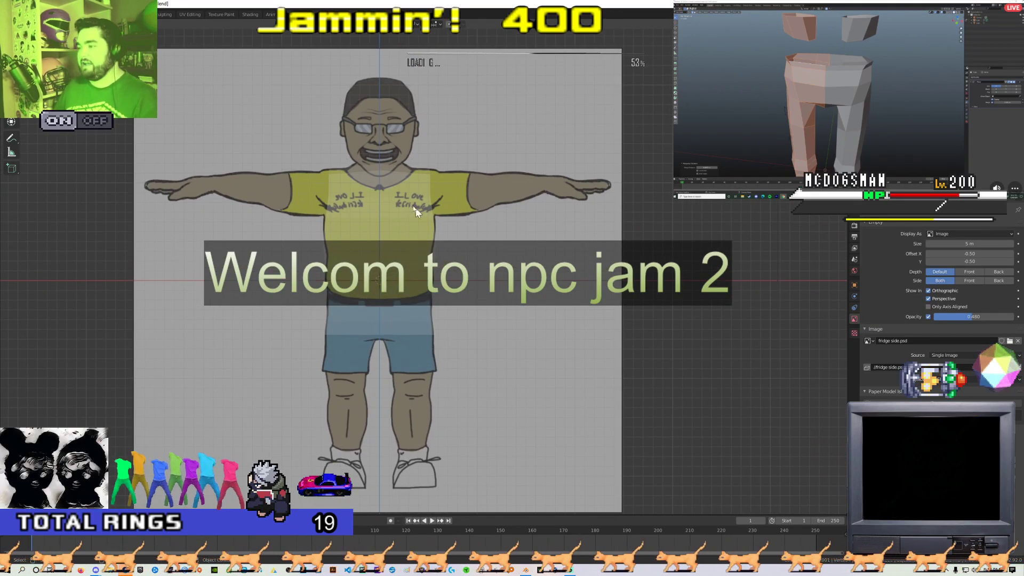
scroll(436, 200, "up", 2)
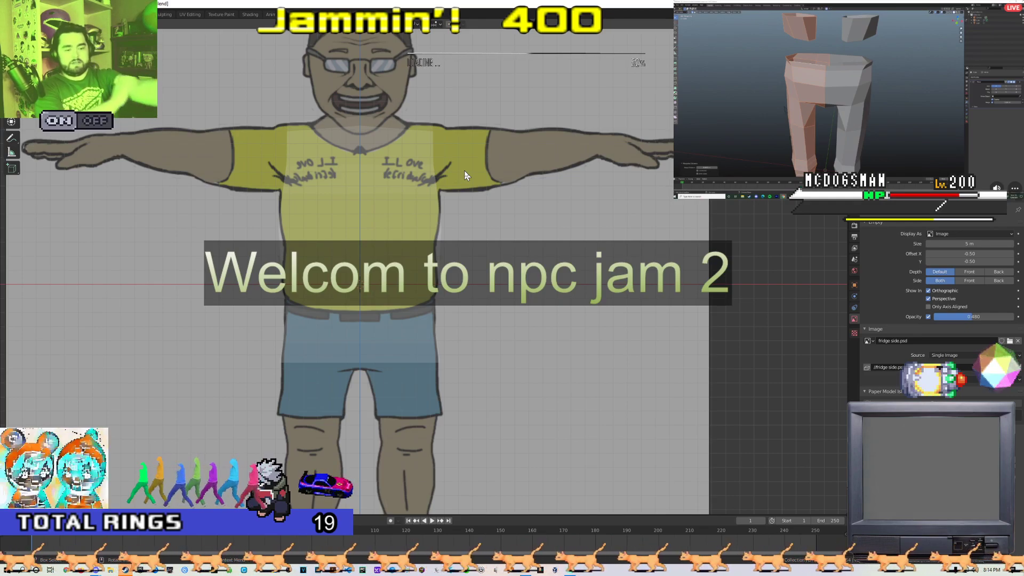
scroll(458, 198, "down", 4)
key("KP_3")
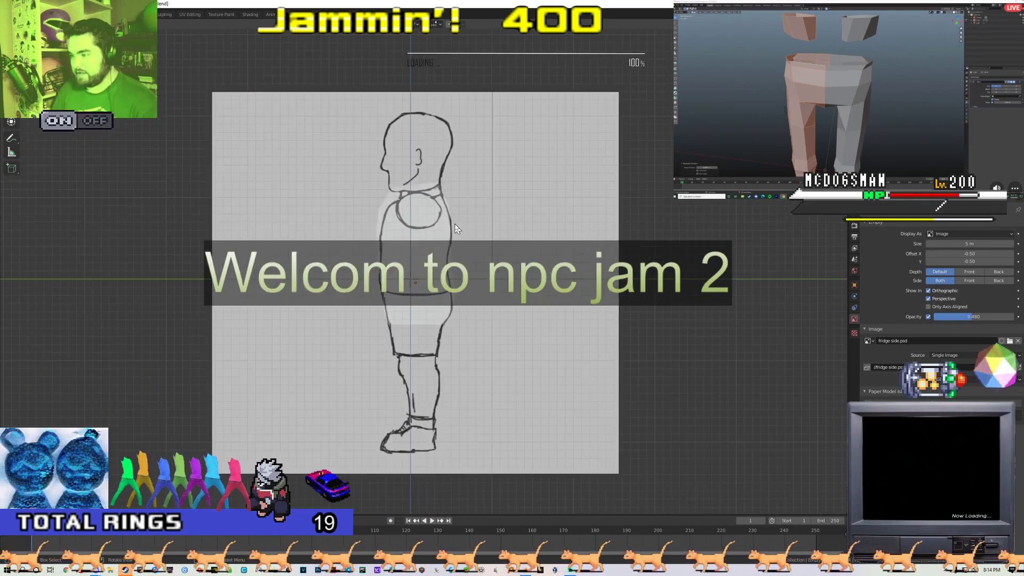
scroll(448, 240, "down", 3)
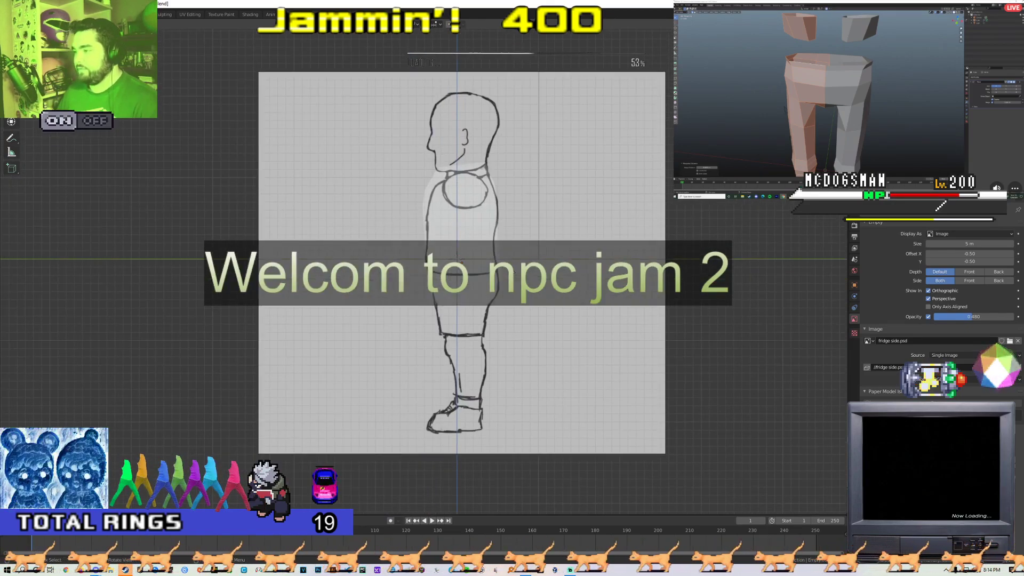
scroll(438, 259, "up", 3)
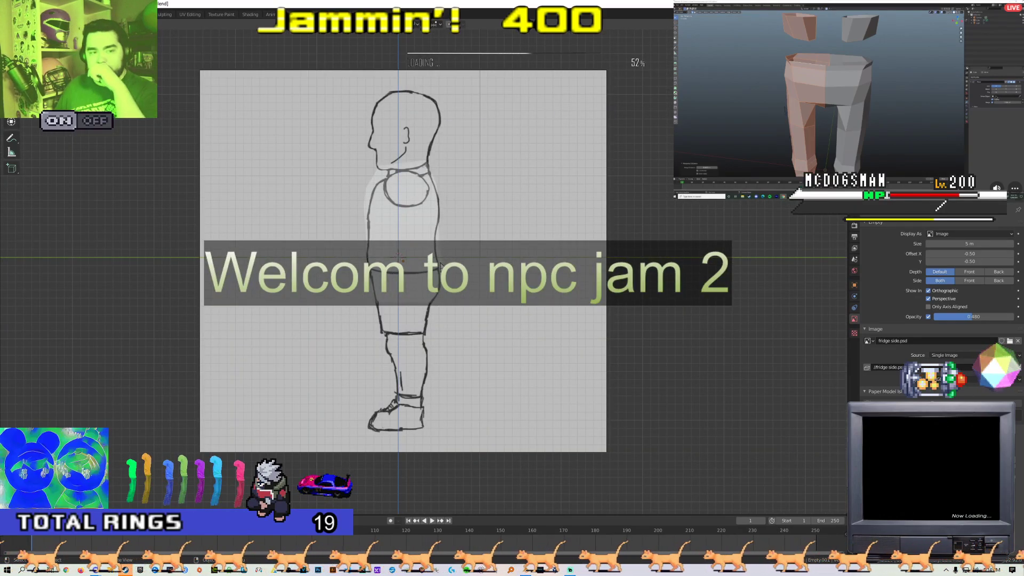
scroll(440, 265, "down", 3)
scroll(440, 265, "up", 3)
mouse_move(440, 265)
middle_mouse_down()
mouse_move(346, 269)
mouse_move(411, 230)
mouse_move(414, 296)
mouse_move(379, 250)
middle_mouse_up()
left_click(410, 229)
key("Tab")
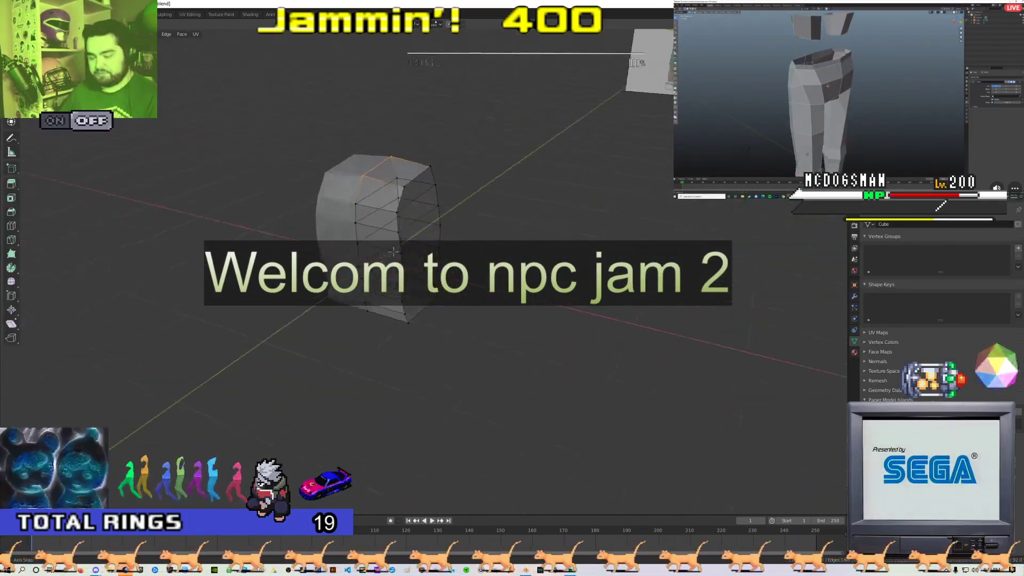
key("3")
left_click(379, 213)
middle_click_drag(379, 214, 452, 257)
scroll(478, 246, "down", 4)
key("Tab")
scroll(429, 251, "up", 3)
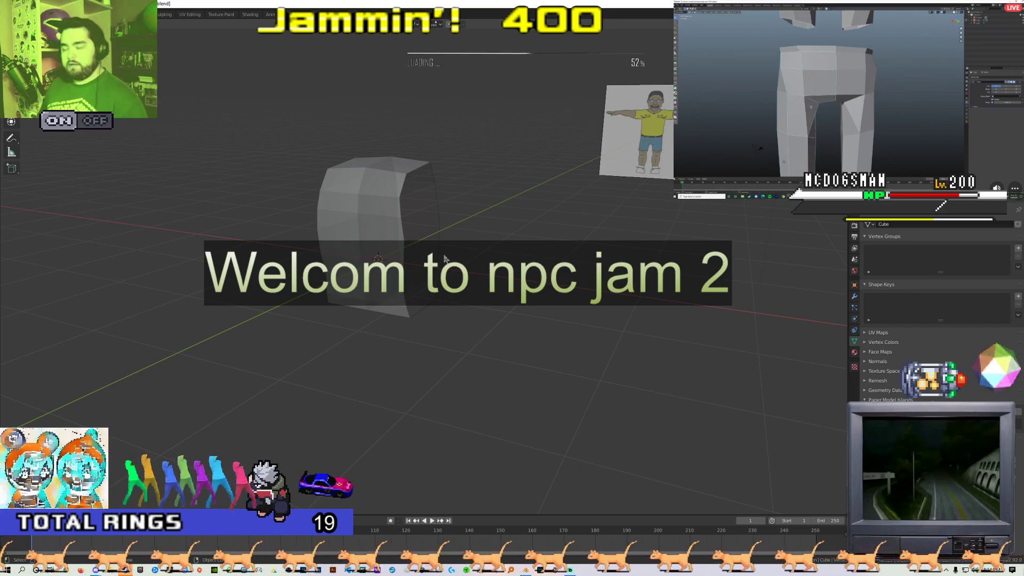
- Open the torso mesh in Edit Mode with vertex selection
left_click(428, 246)
middle_click_drag(427, 246, 409, 271)
scroll(410, 271, "up", 3)
key("Tab")
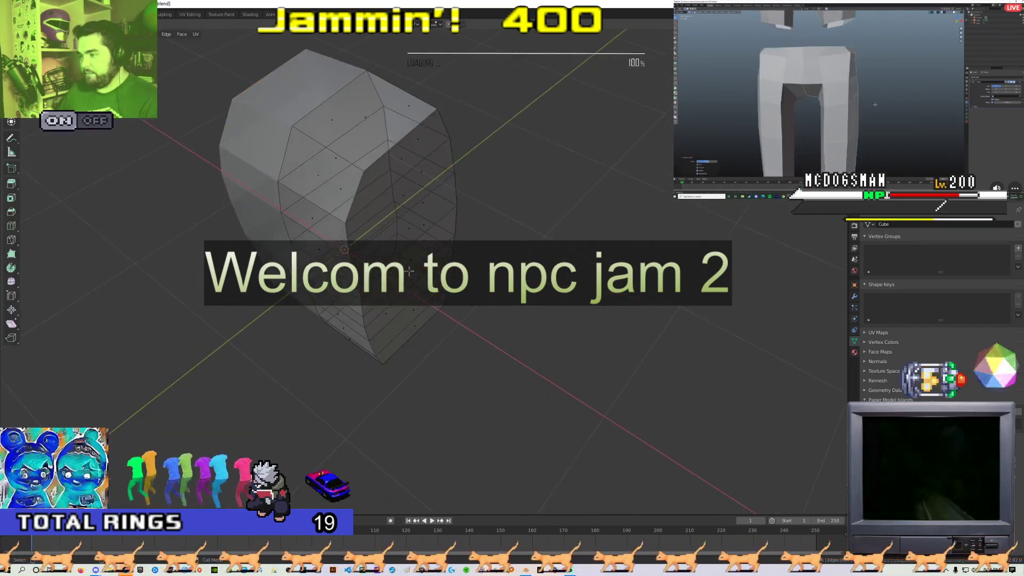
key("1")
- Select the run of vertices down one vertical edge of the torso, from near its top to its bottom
left_click(363, 172)
left_click(346, 223, "shift")
left_click(353, 261, "shift")
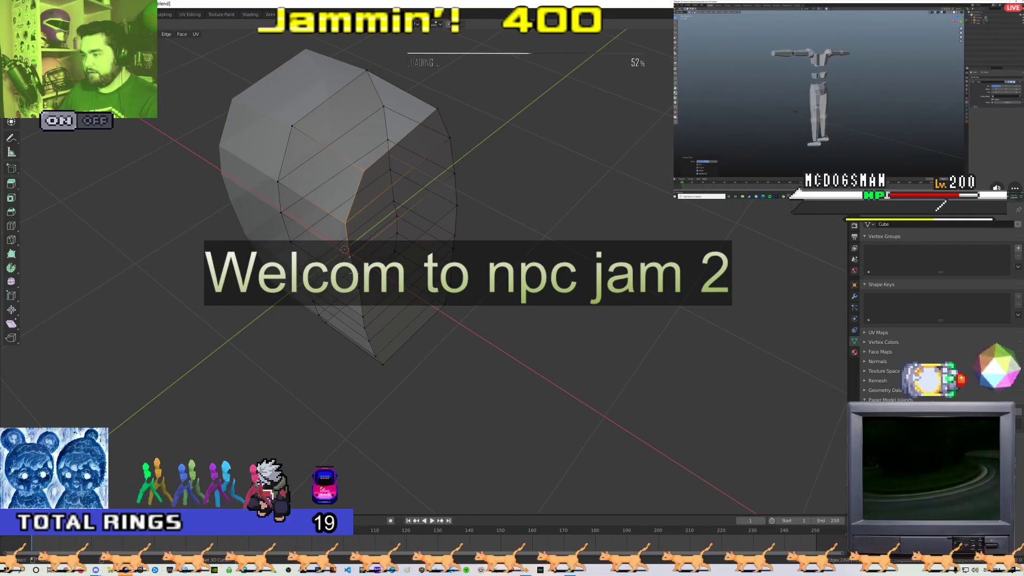
left_click(358, 288, "shift")
left_click(363, 317, "shift")
left_click(365, 328, "shift")
left_click(369, 341, "shift")
left_click(375, 355, "shift")
left_click(382, 364, "shift")
- Compare the torso mesh with the character drawings from the front, back and side, looking for outline mismatches
middle_click_drag(399, 358, 417, 271)
scroll(418, 267, "down", 3)
scroll(418, 266, "up", 2)
scroll(514, 277, "down", 9)
key("KP_1")
key("KP_3")
key("KP_1")
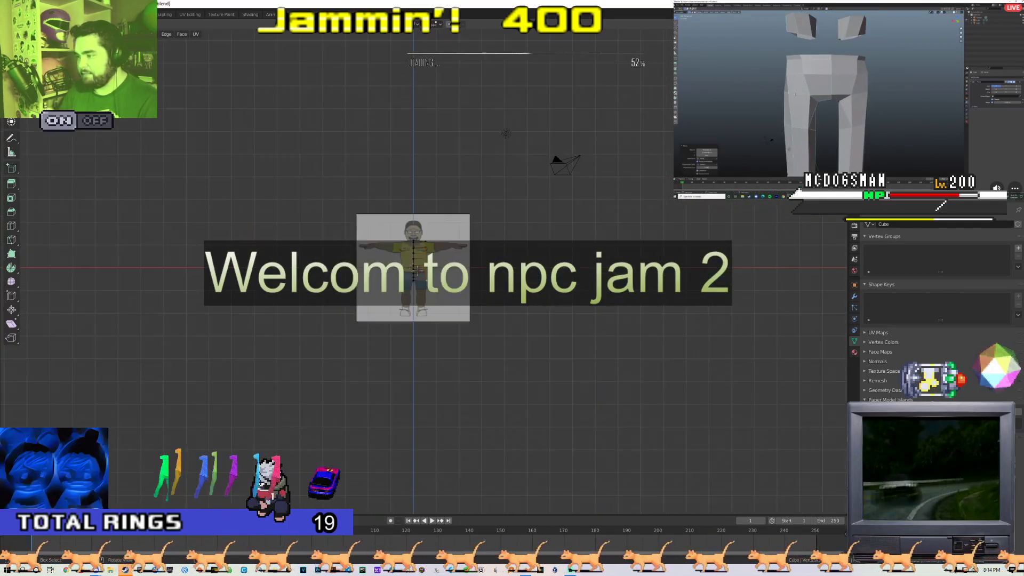
key("KP_3")
key("KP_1")
key("KP_3")
scroll(418, 270, "up", 9)
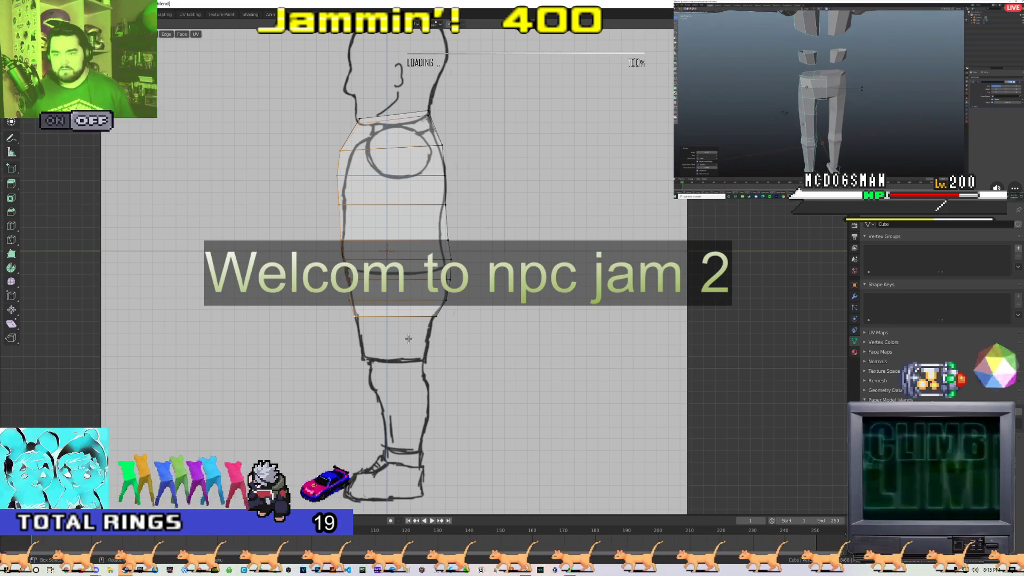
left_click(389, 167)
key("KP_1")
key("ctrl+KP_1")
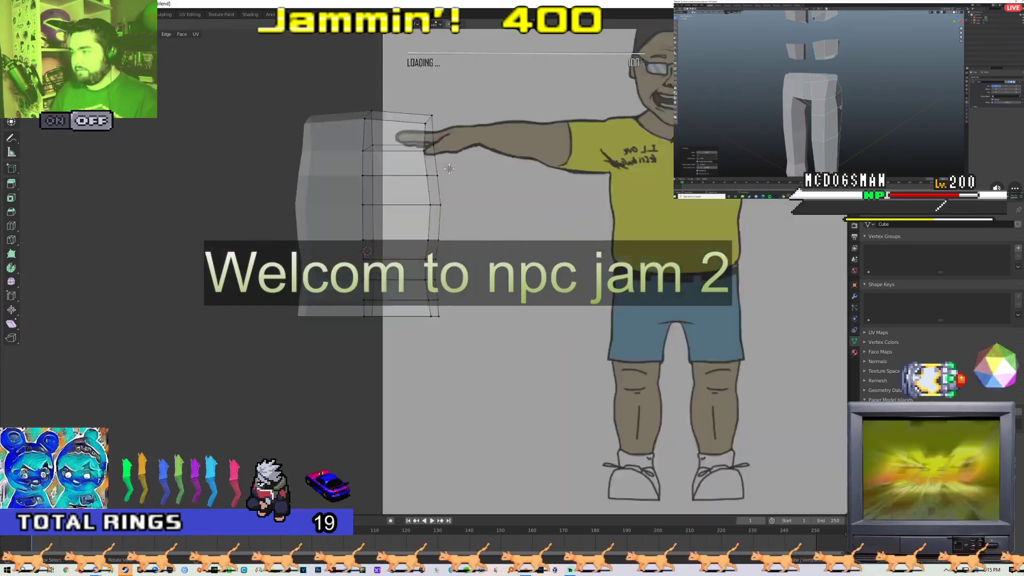
key("KP_3")
scroll(449, 169, "down", 5)
scroll(449, 169, "up", 4)
middle_click_drag(448, 169, 498, 163, "shift")
scroll(477, 165, "down", 3)
scroll(427, 189, "up", 2)
middle_click_drag(425, 190, 325, 191, "shift")
scroll(325, 189, "down", 2)
scroll(314, 181, "up", 7)
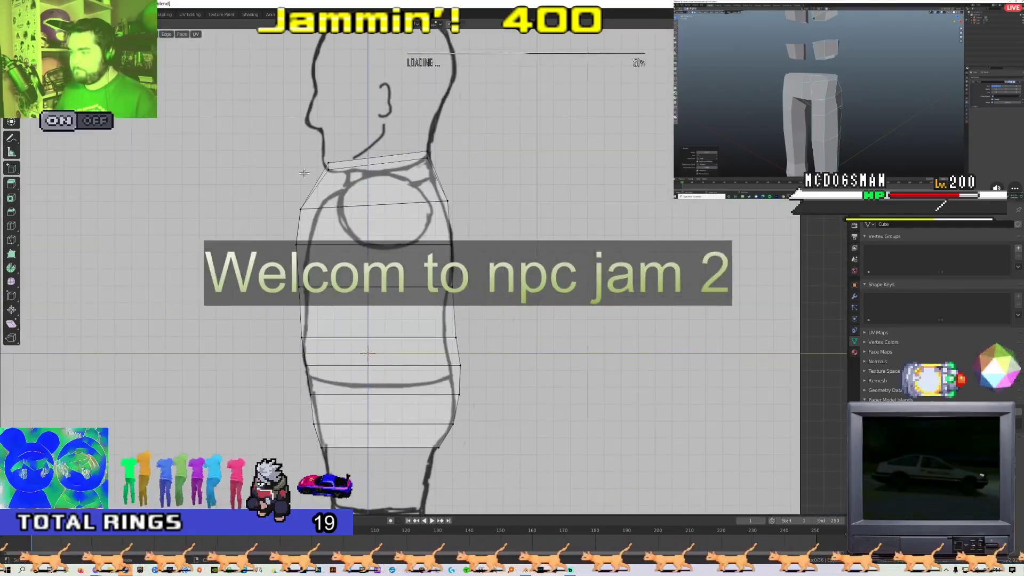
- Move the torso's front neck, shoulder-level and upper-chest vertices onto the outline of the side drawing
key("g")
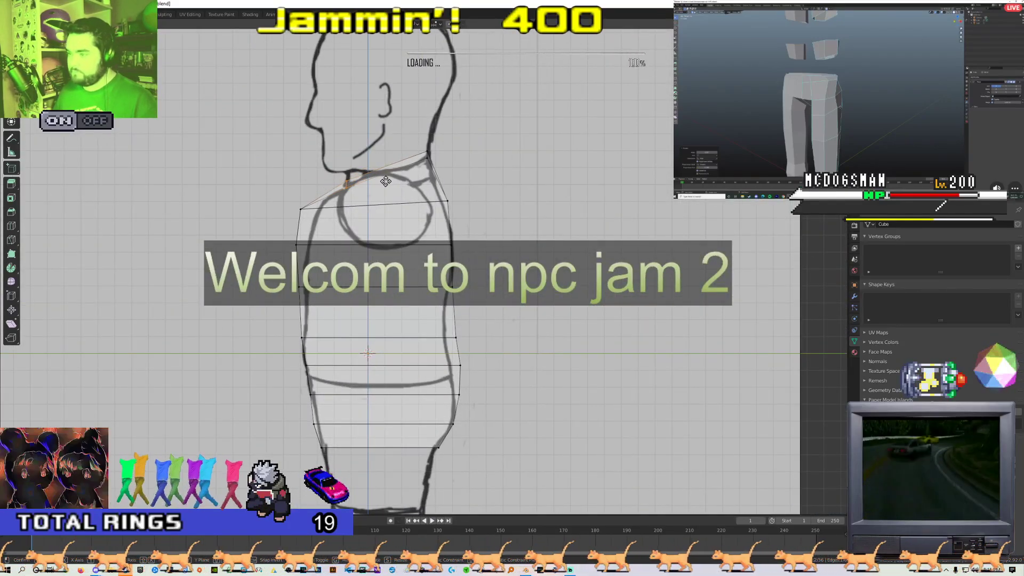
left_click(303, 212)
right_click(303, 212)
key("g")
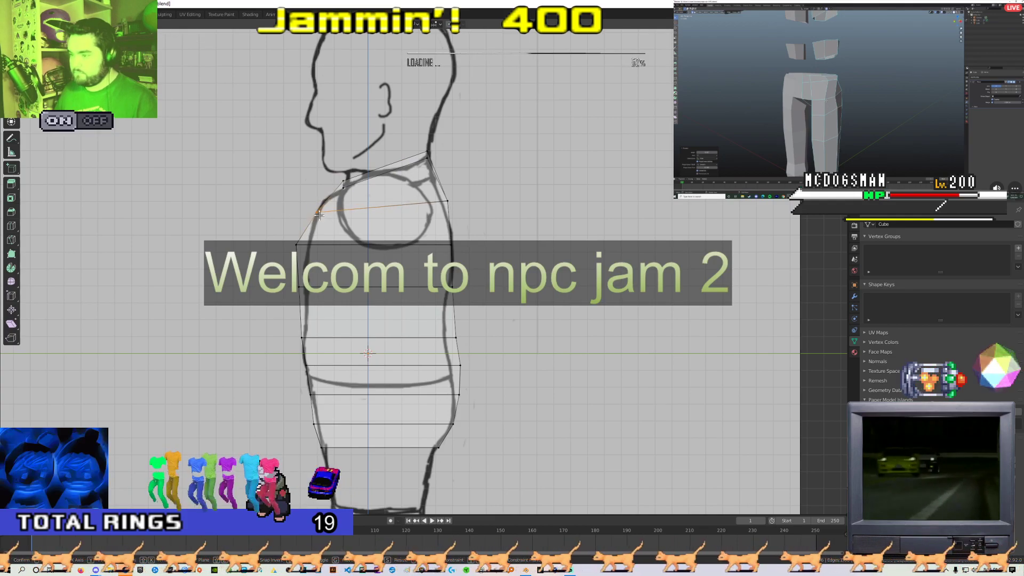
left_click(320, 215)
key("c")
left_click(295, 249)
right_click(295, 249)
key("g")
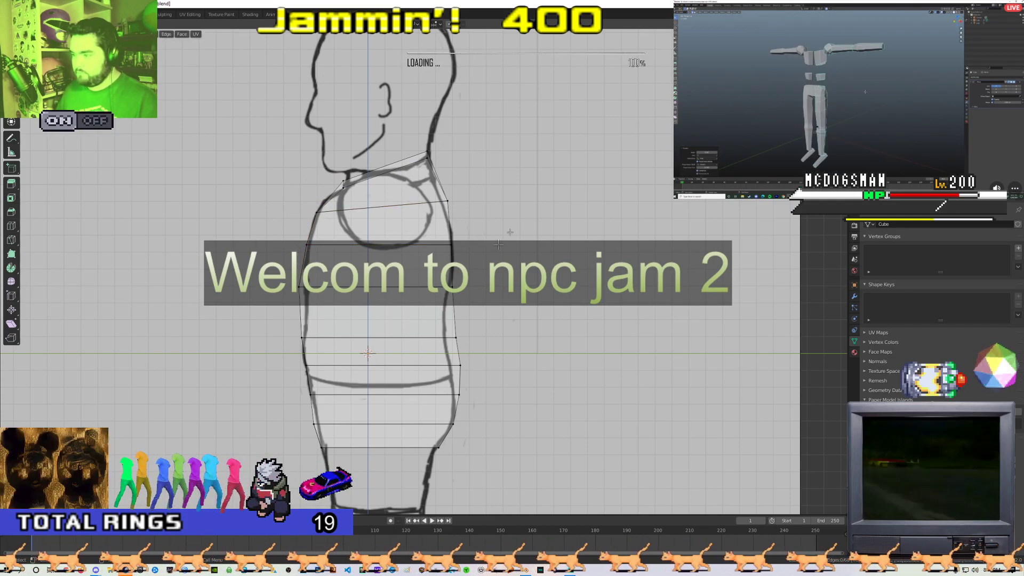
- Move the rear shoulder-level and upper-back vertices onto the back outline of the side drawing
left_click(453, 199)
right_click(453, 199)
key("g")
left_click(482, 197)
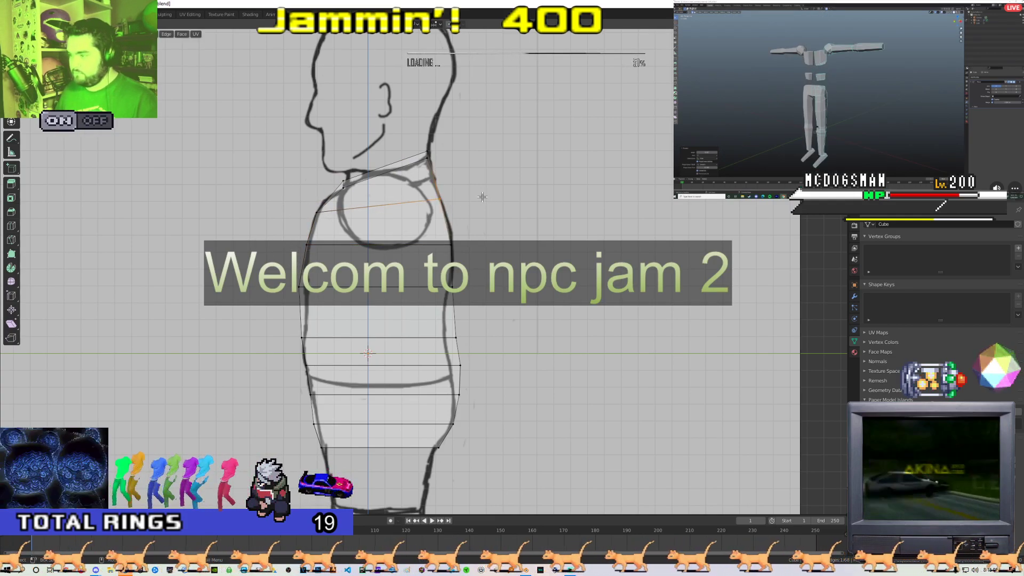
key("alt+a")
key("c")
left_click(459, 245)
right_click(459, 245)
key("g")
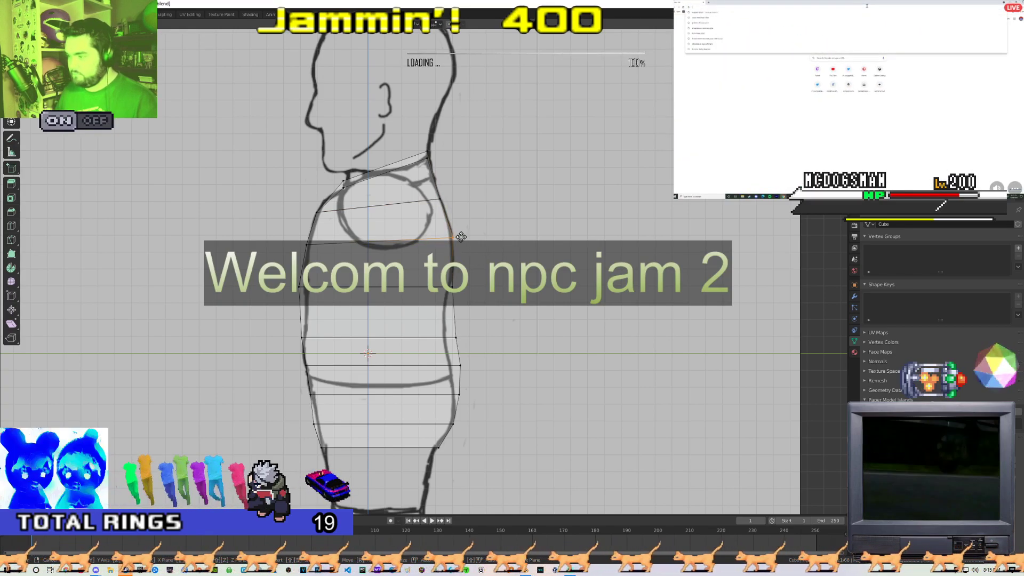
- Adjust the front mid-torso vertices to follow the side drawing's front outline
left_click(300, 291)
right_click(301, 291)
key("g")
left_click(299, 287)
- Pull the rear waist and lower-back vertices in to the side drawing's back outline
key("alt+a")
key("c")
left_click(463, 337)
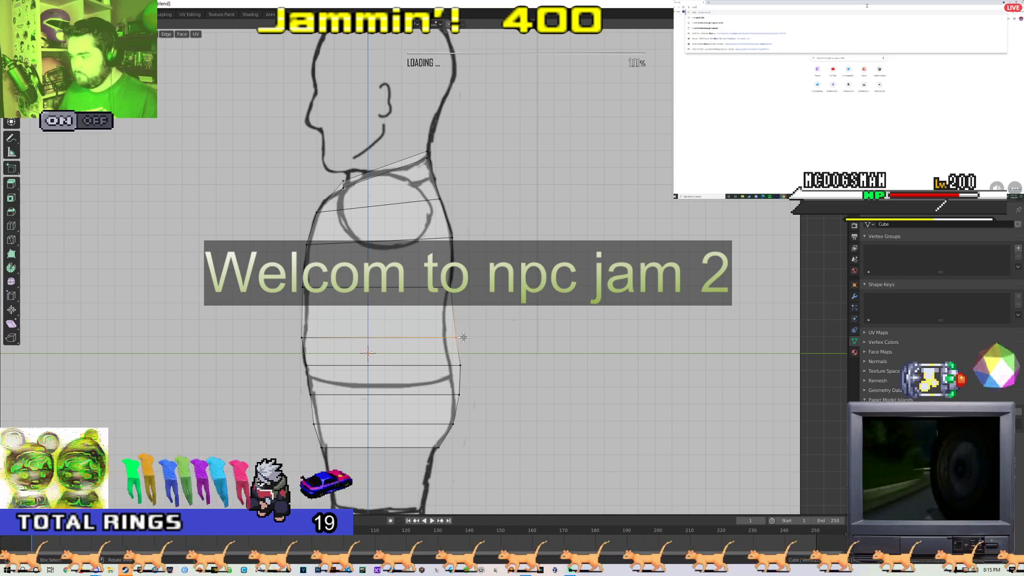
right_click(463, 337)
key("g")
left_click(453, 335)
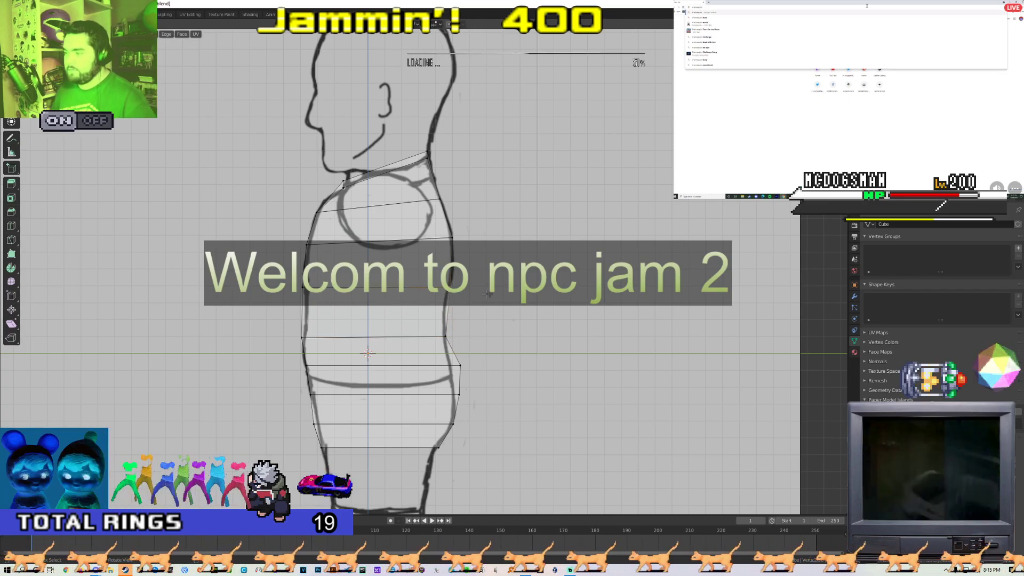
left_click(462, 365)
key("g")
left_click(455, 368)
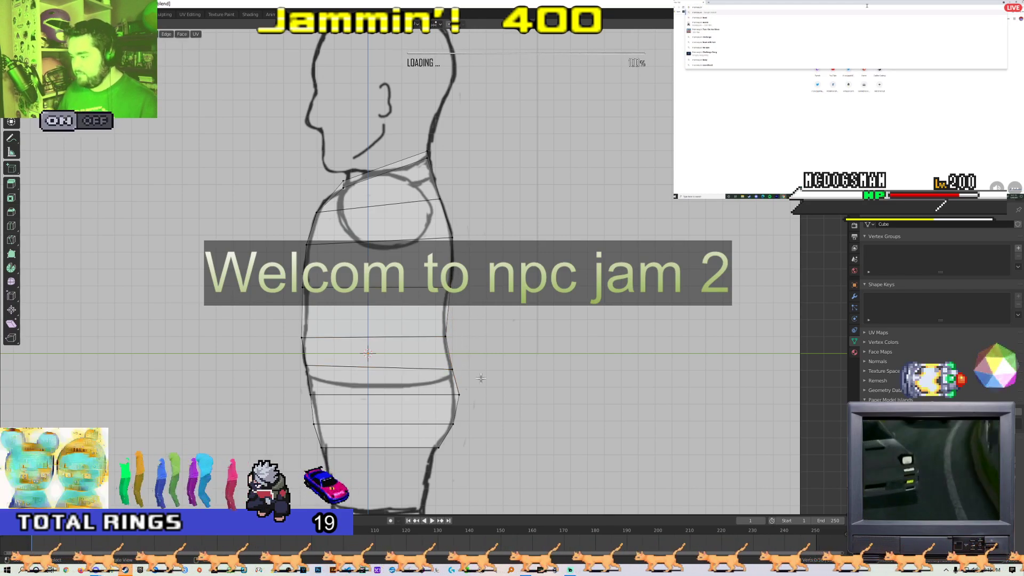
- Align the two rows of rear hip vertices with the buttock curve of the side drawing
key("alt+a")
key("c")
left_click(466, 391)
key("g")
left_click(460, 392)
middle_click_drag(467, 421, 456, 316, "shift")
key("alt+a")
key("c")
left_click(439, 319)
right_click(439, 319)
key("g")
left_click(465, 324)
- Move the torso's bottom rear vertices and lower front vertices onto the side drawing's shorts outline
key("alt+a")
key("c")
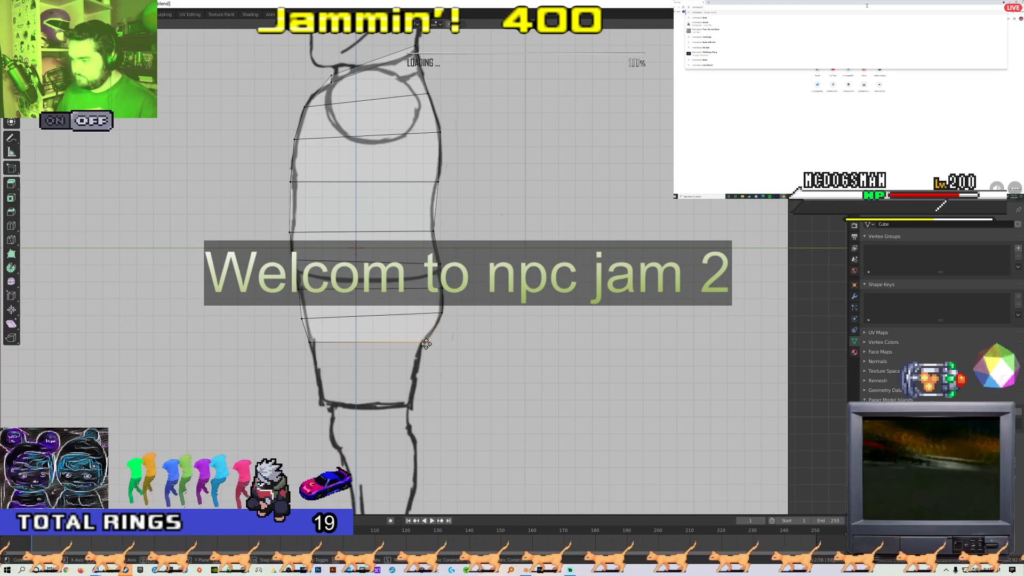
left_click(426, 344)
left_click(297, 313)
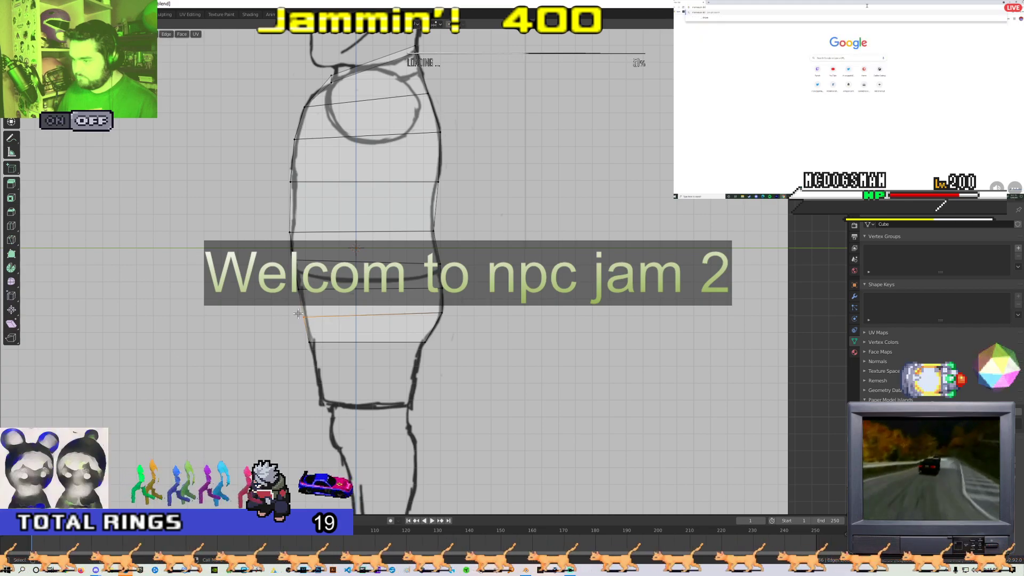
left_click(291, 293)
right_click(293, 292)
- In the front view, move the outer vertices of the lowest torso rows onto the edge of the blue shorts
scroll(518, 282, "down", 4)
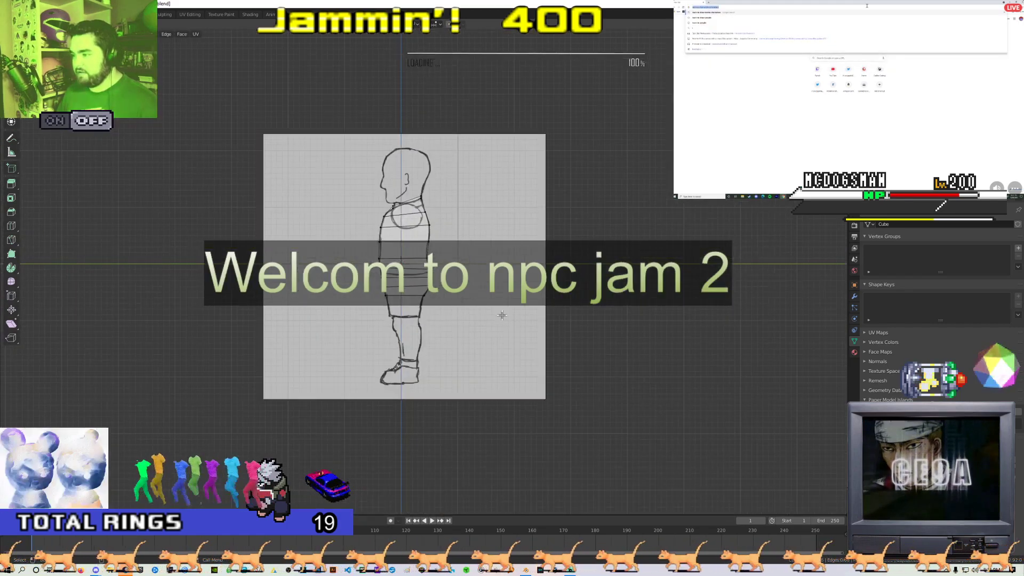
key("KP_1")
scroll(458, 215, "up", 6)
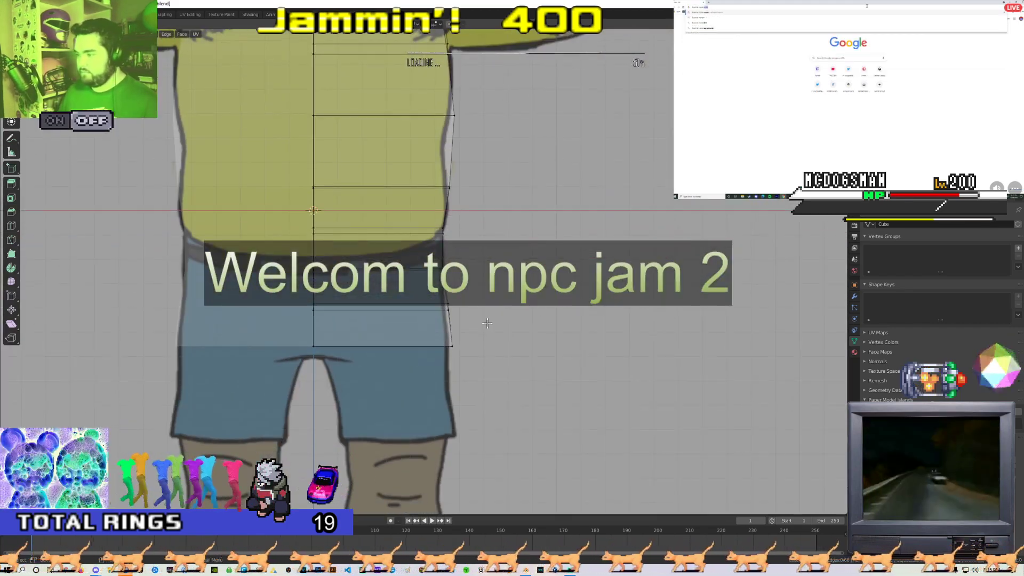
left_click(472, 309)
key("g")
left_click(467, 343)
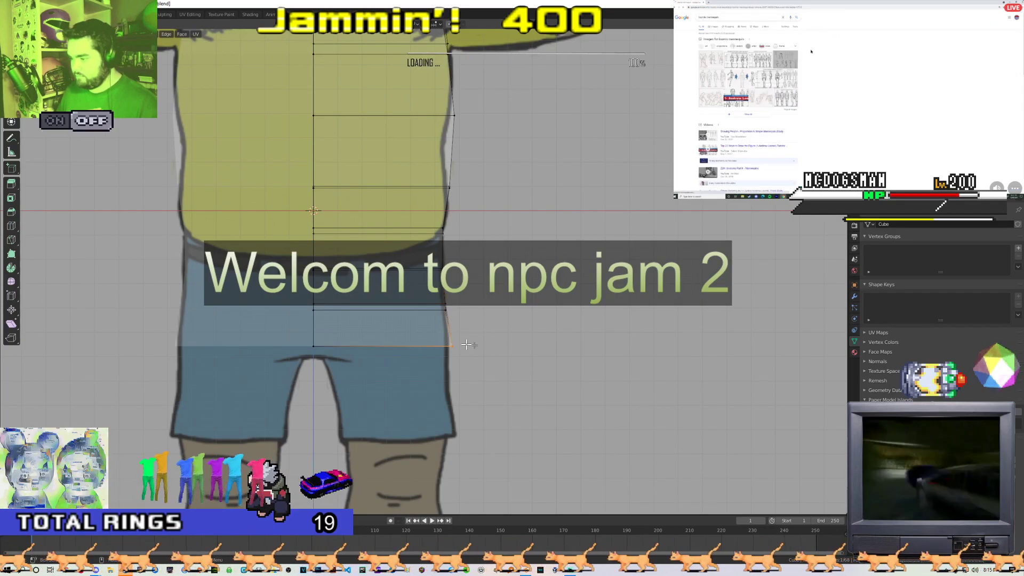
key("g")
left_click(483, 346)
middle_click_drag(482, 190, 461, 259, "shift")
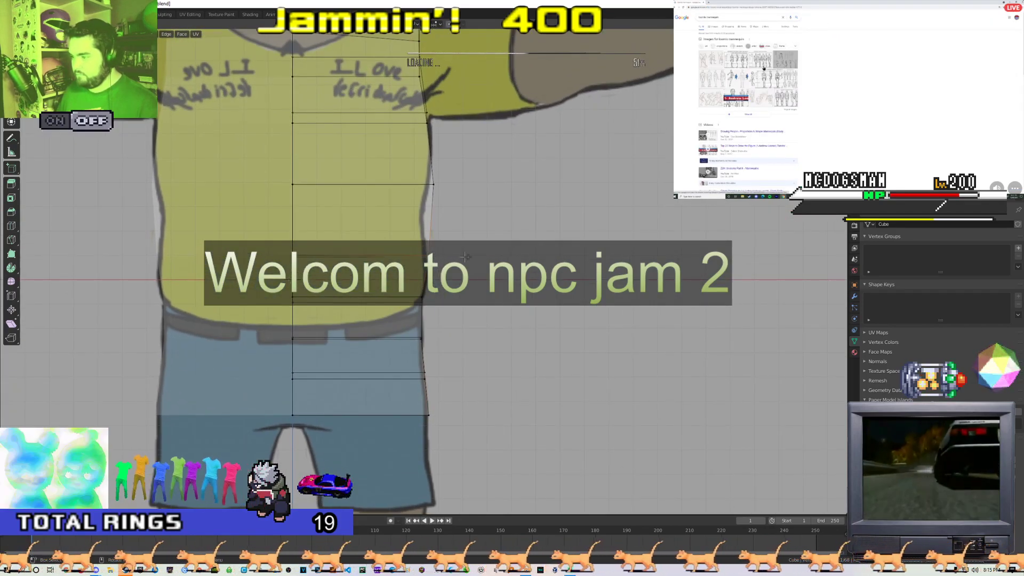
- Move the outer vertices of the row below the armpit onto the yellow shirt's side outline
left_click(435, 184)
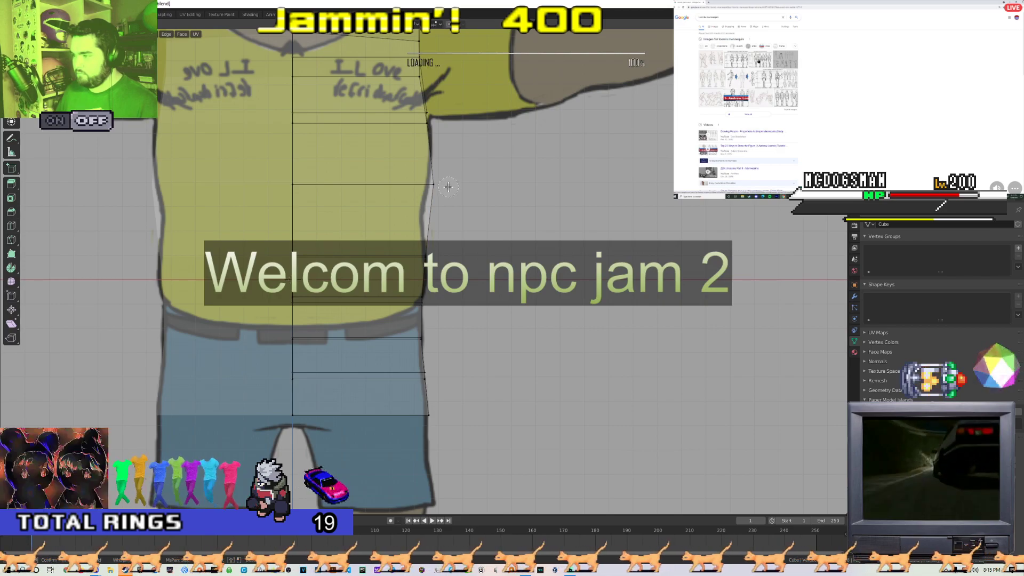
key("g")
key("alt+a")
- Add a horizontal edge loop across the torso above the waist and fit its outer vertices to the shirt's side outline
key("ctrl+r")
left_click(426, 217)
right_click(431, 218)
key("alt+a")
key("c")
left_click(435, 220)
right_click(436, 220)
key("g")
left_click(466, 219)
- Move the outer vertices of the chest row outward in line with the shirt's side edge
middle_click_drag(479, 173, 468, 237, "shift")
key("c")
left_click(430, 188)
key("alt+a")
middle_click_drag(453, 186, 448, 237, "shift")
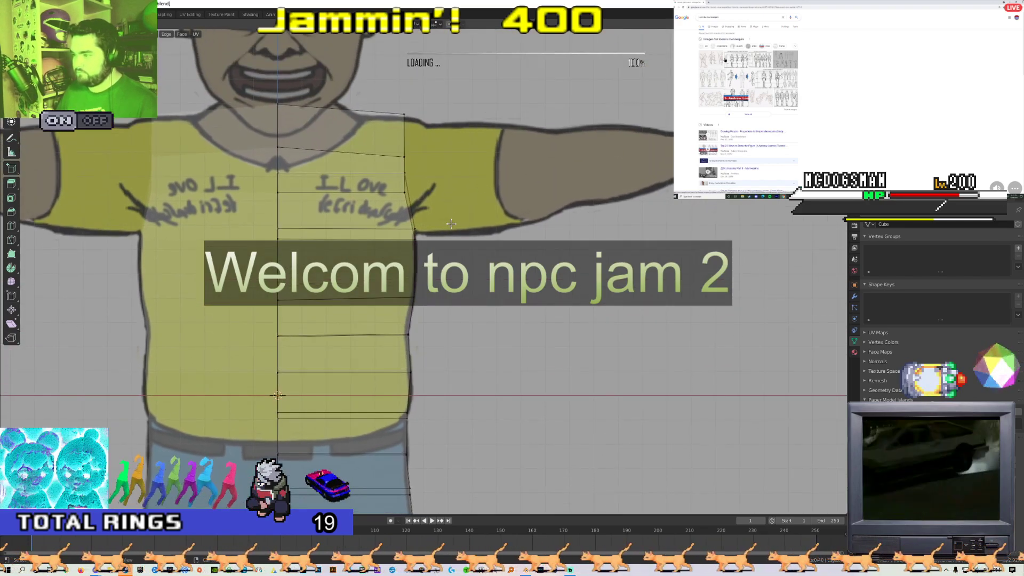
key("c")
left_click(420, 184)
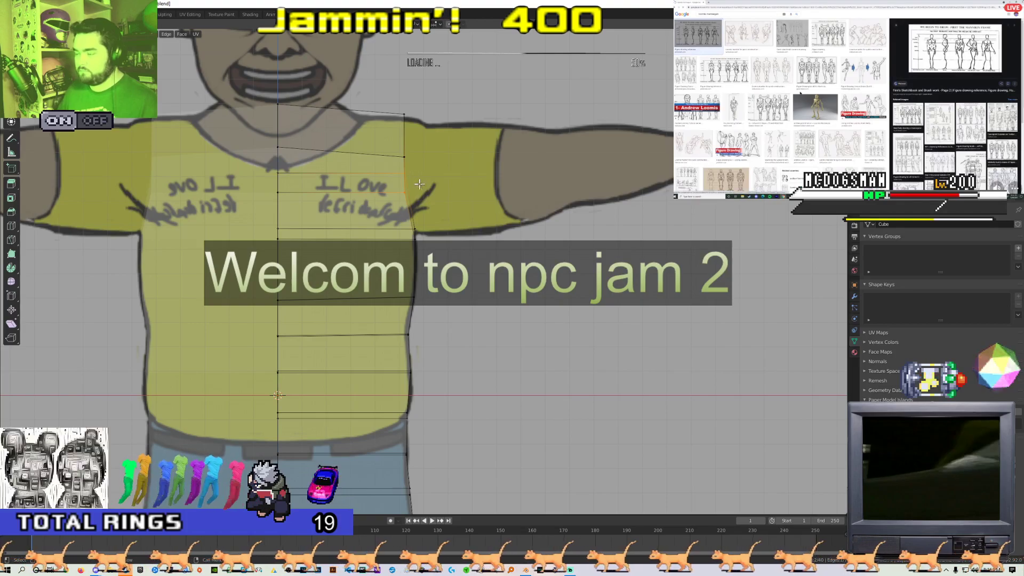
right_click(420, 184)
key("g")
right_click(448, 168)
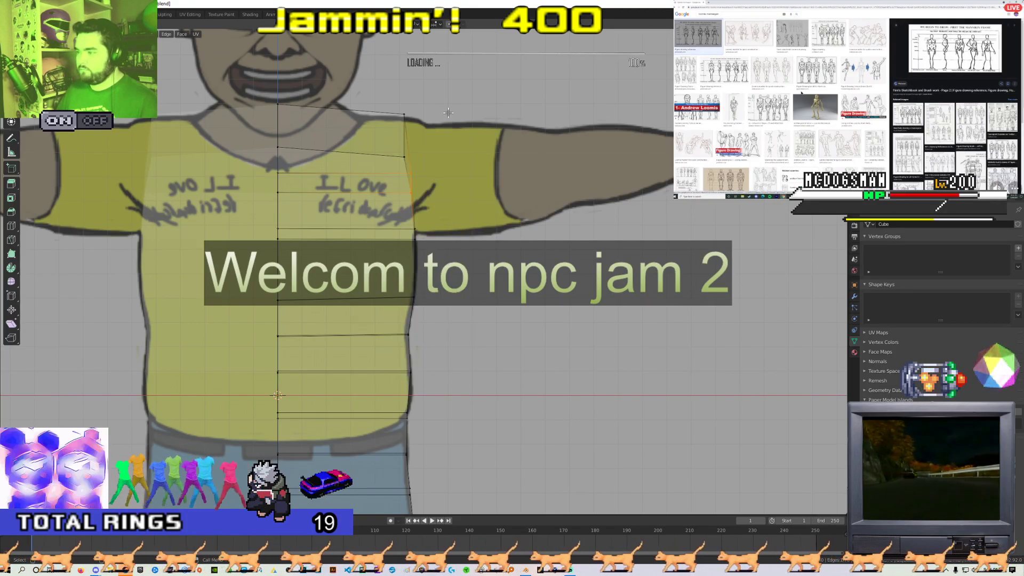
- Move the outer vertices of the two uppermost torso rows outward to the sleeve side of the shoulder
left_click(400, 162)
key("g")
right_click(410, 150)
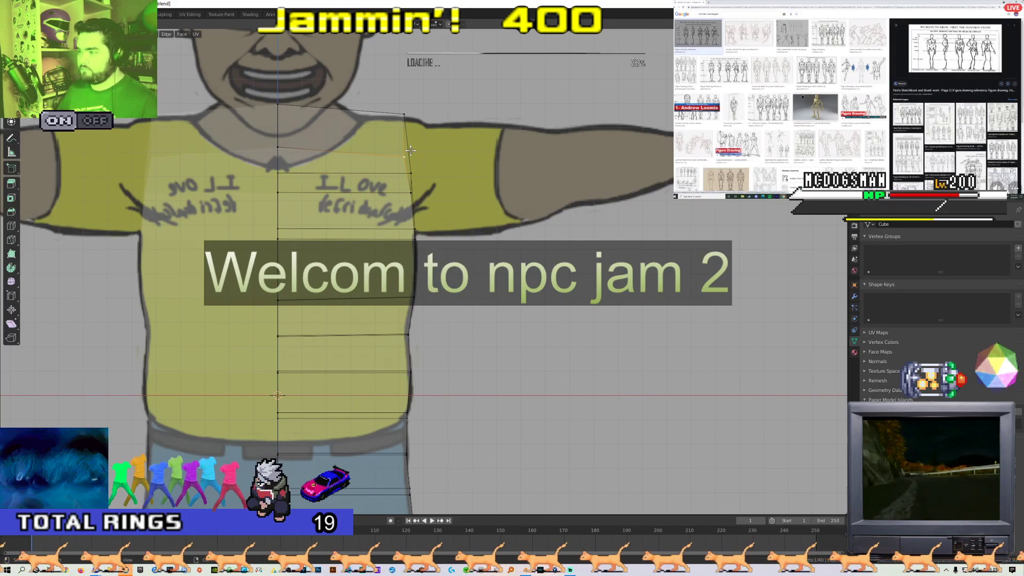
left_click(405, 110)
right_click(405, 110)
key("g")
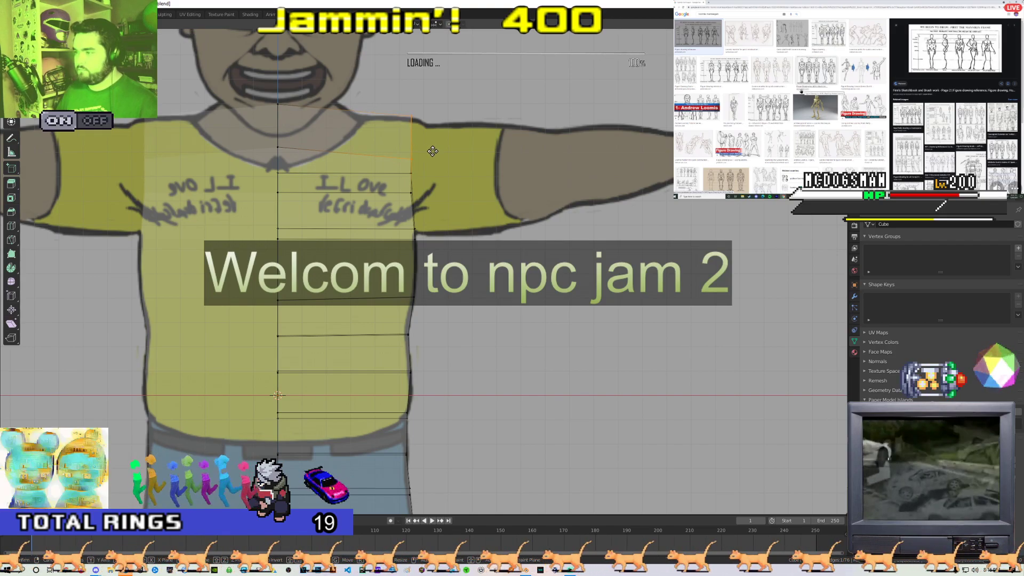
left_click(432, 152)
- Add two evenly spaced vertical edge loops through the half torso
key("ctrl+r")
scroll(376, 109, "up", 1)
left_click(376, 104)
right_click(377, 101)
- Move the top vertices of the new vertical loops onto the shoulder and neck outline of the front drawing
left_click(376, 84)
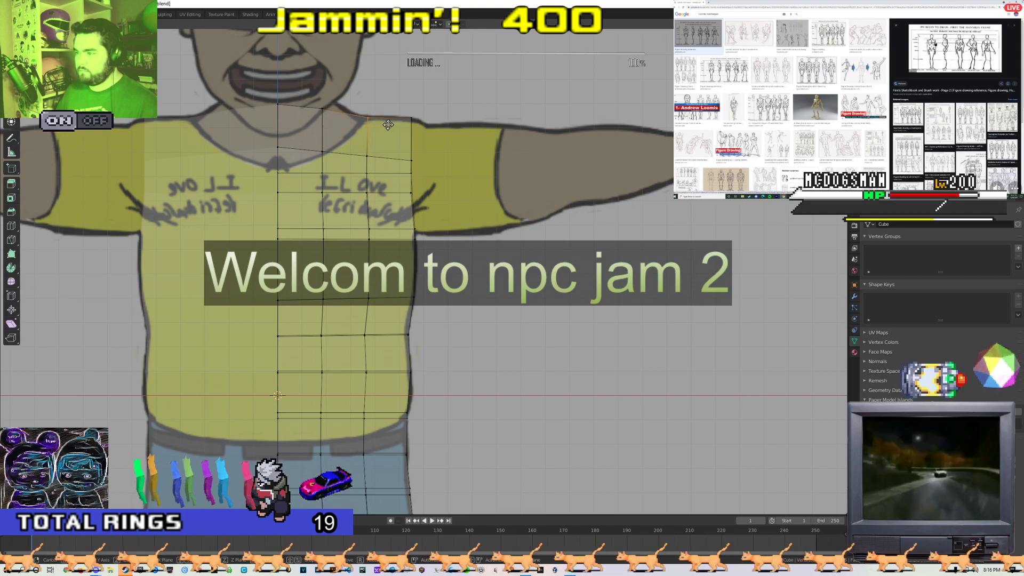
left_click(327, 109)
key("g")
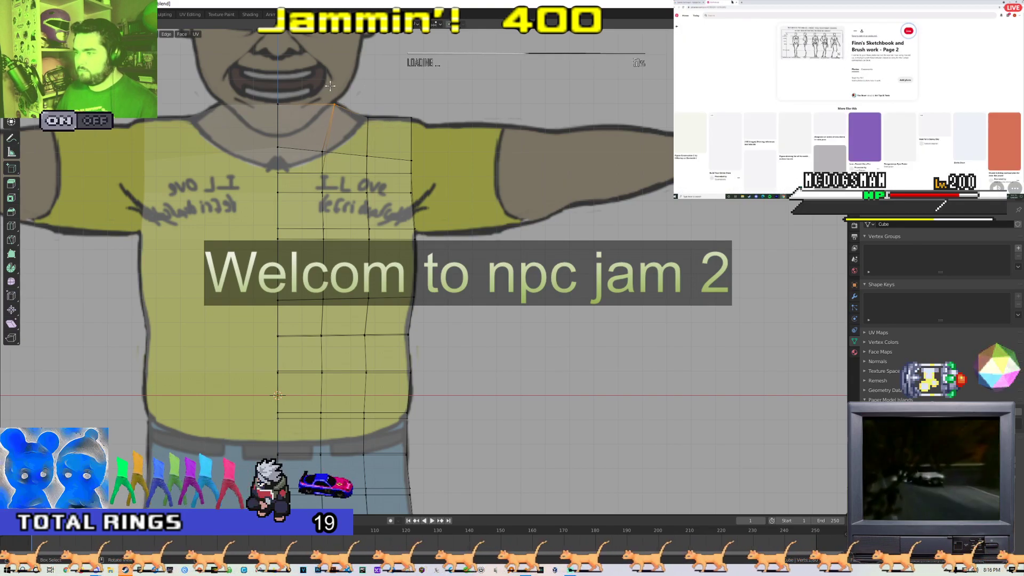
left_click(278, 105, "shift")
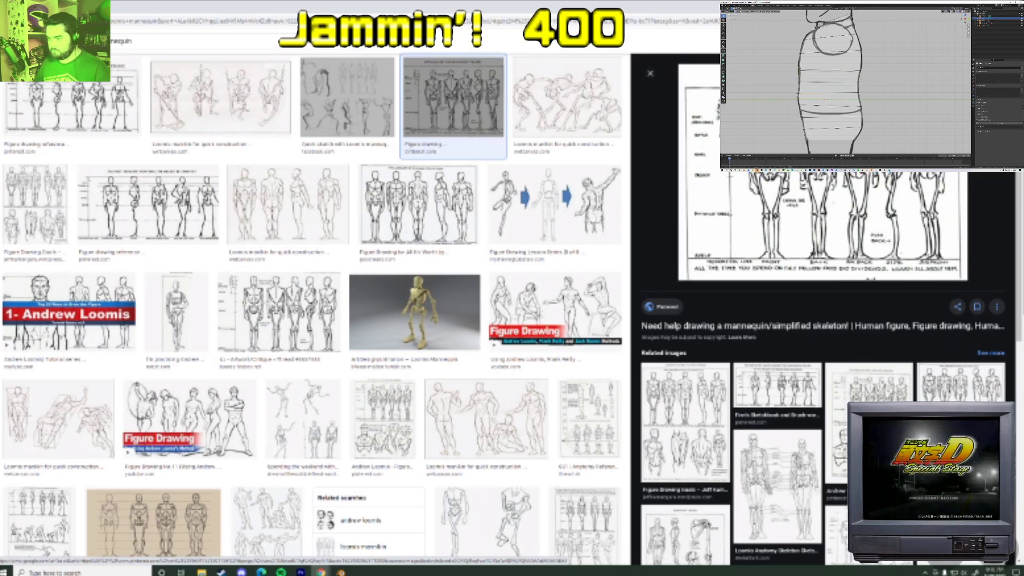
- Switch to Blender and, in orthographic front view, select the mannequin's lower leg faces from the knee to the ankle
key("alt+Tab")
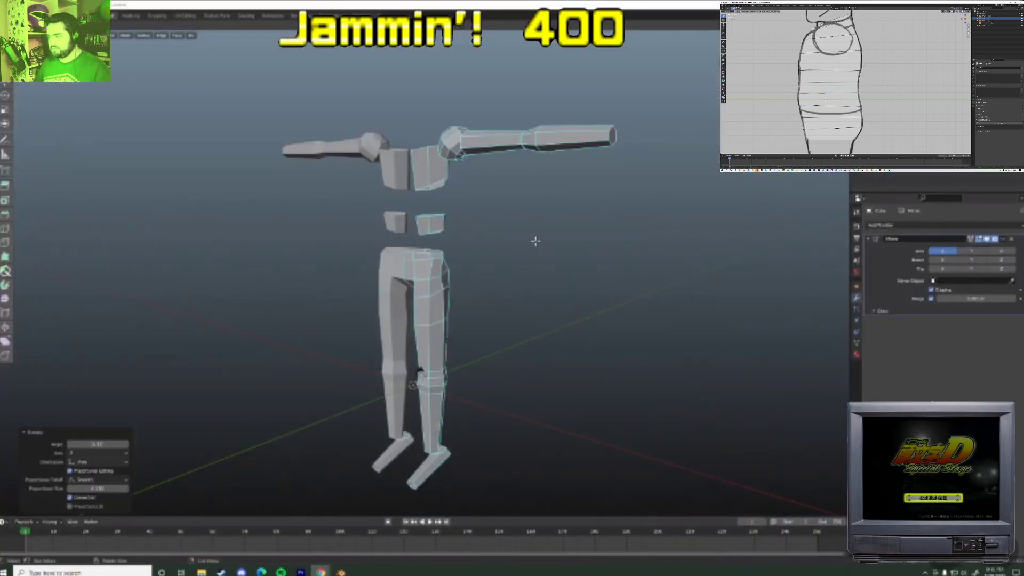
key("KP_1")
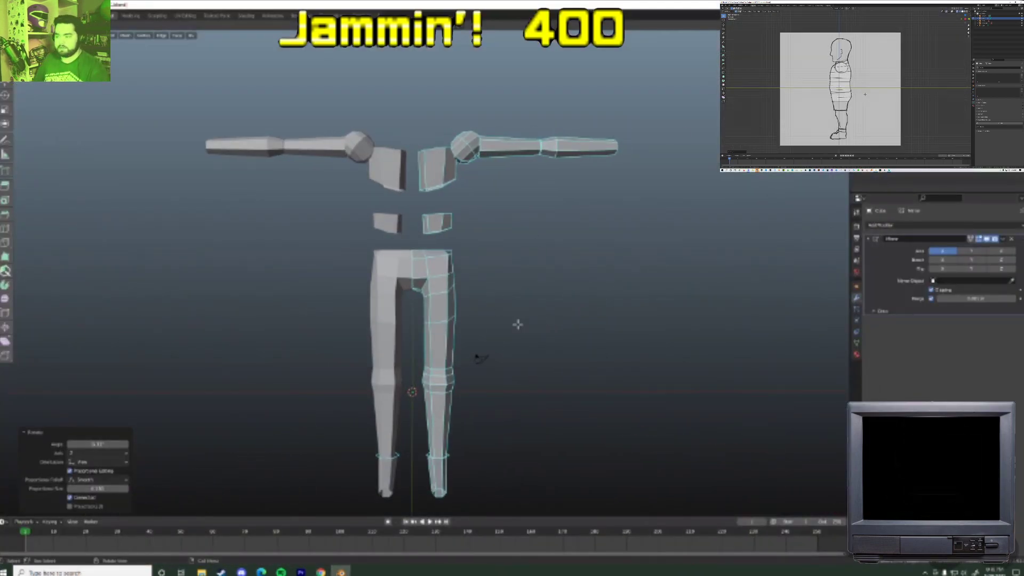
key("KP_5")
left_click(442, 382)
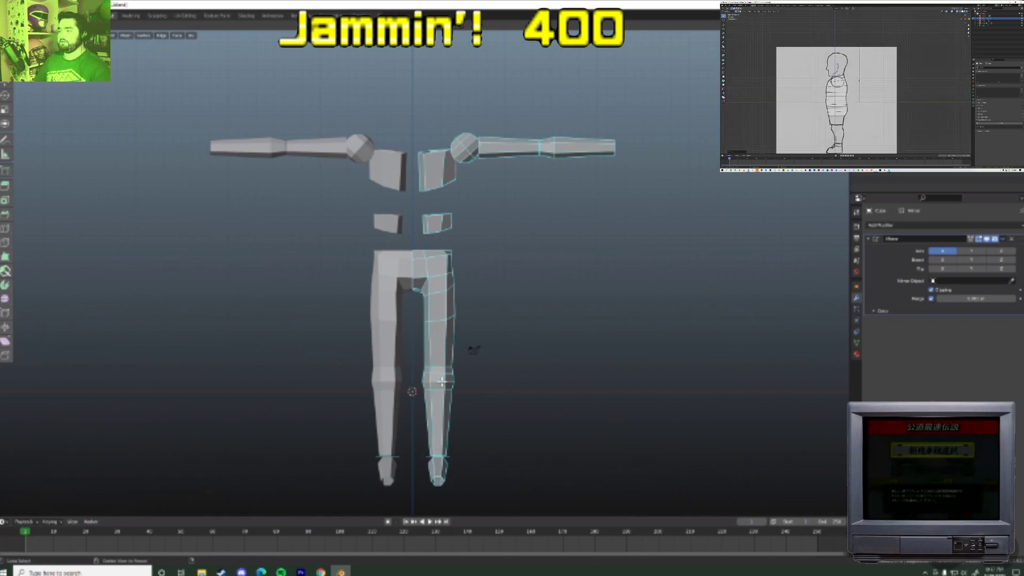
key("ctrl+KP_Add")
key("ctrl+KP_Add")
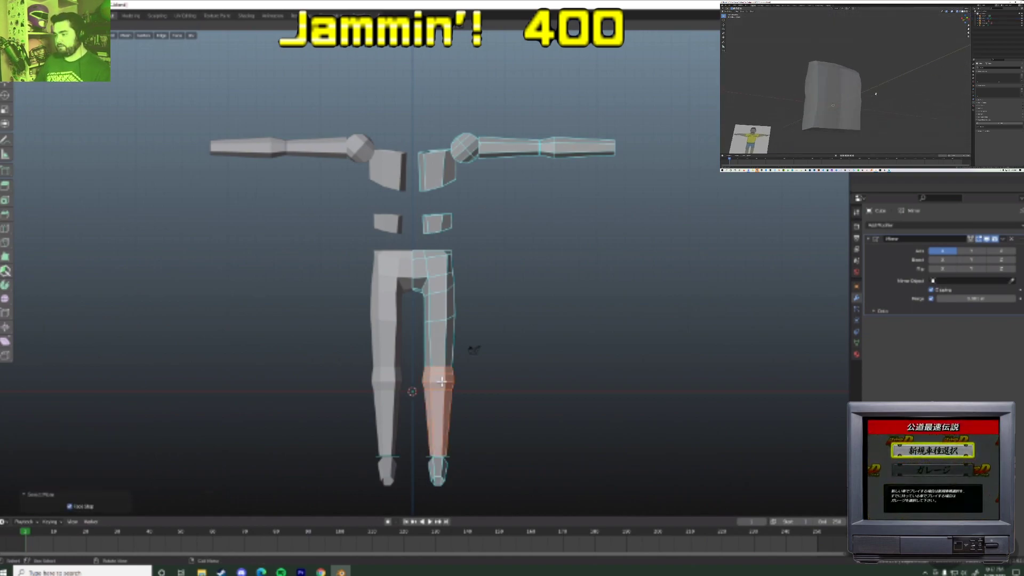
- Extend the selection to the foot and the hidden faces of the lower leg with X-ray enabled, and return to front view
key("c")
left_click_drag(439, 469, 428, 469)
right_click(428, 468)
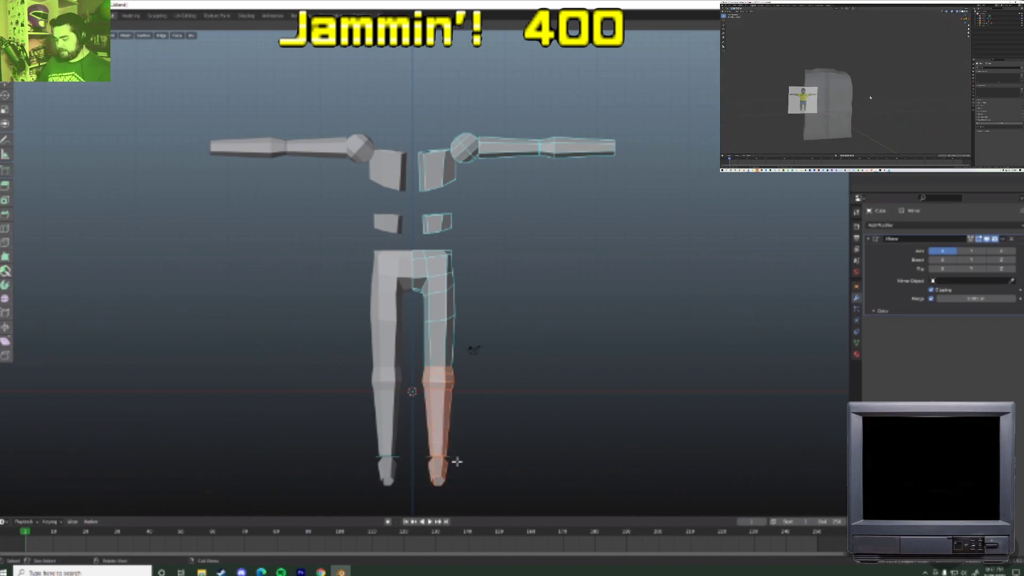
middle_click_drag(457, 462, 443, 479)
key("c")
left_click_drag(448, 405, 427, 408)
right_click(427, 408)
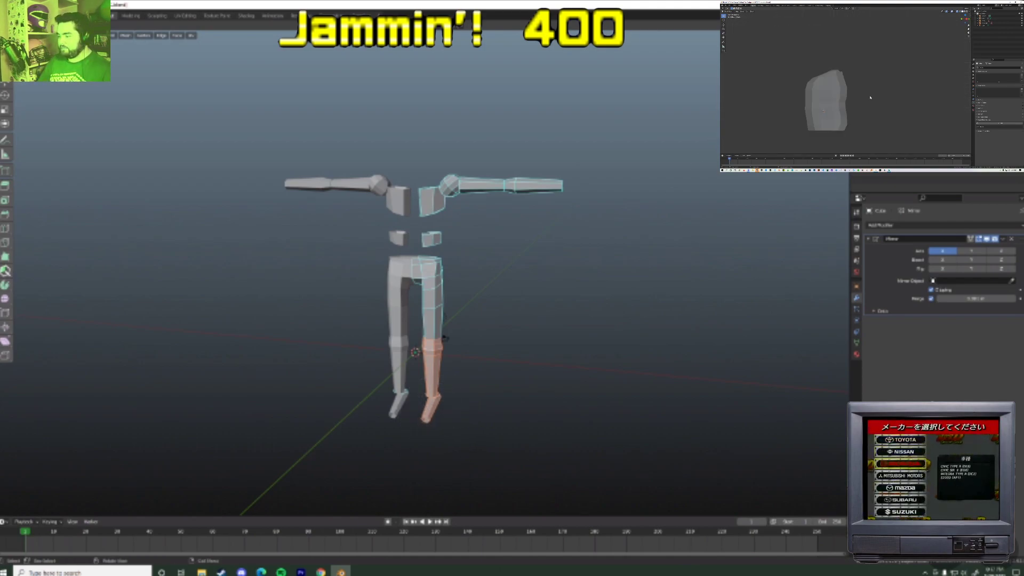
key("alt+z")
key("c")
right_click(442, 391)
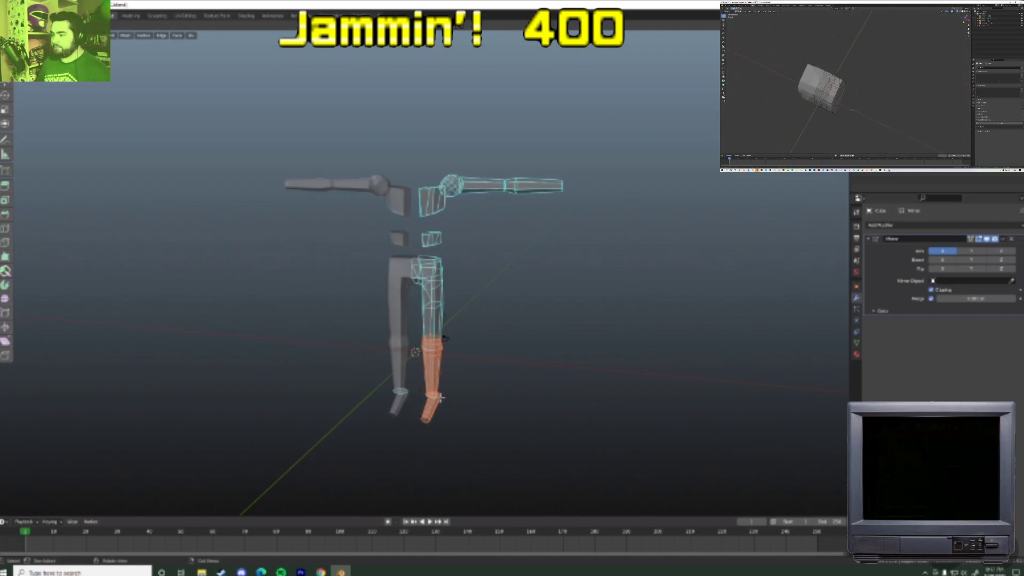
key("KP_1")
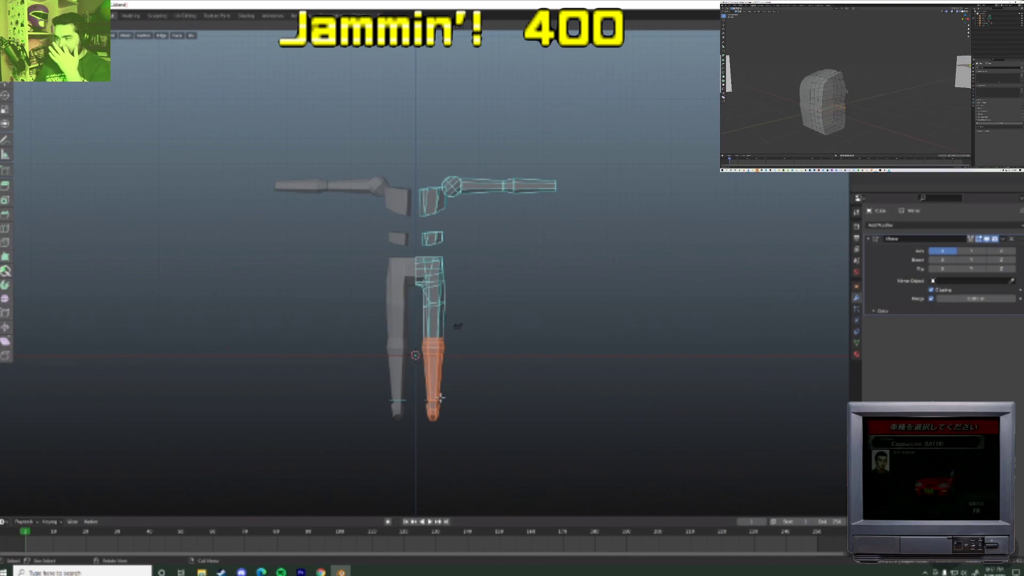
key("g")
key("x")
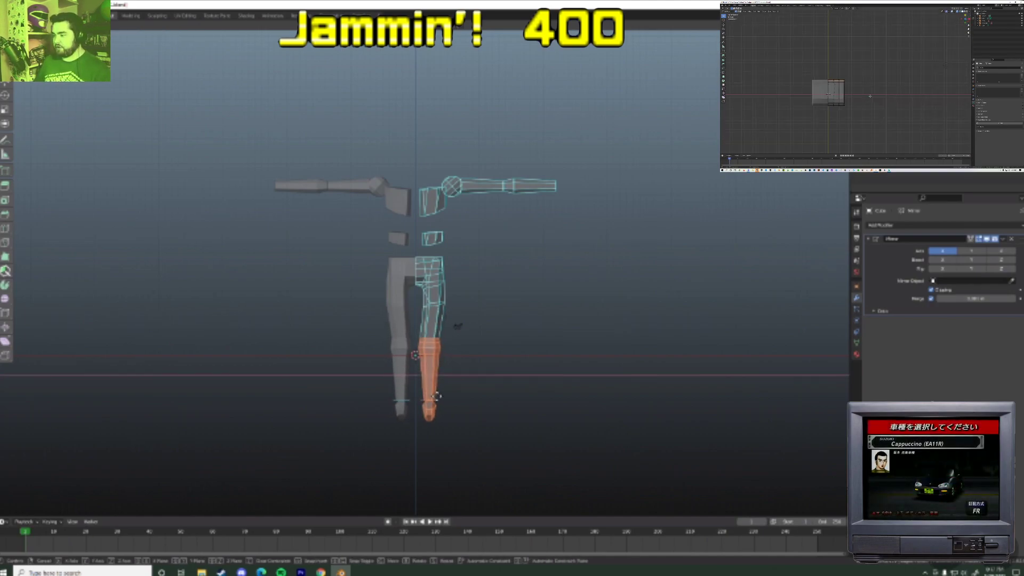
left_click(440, 373)
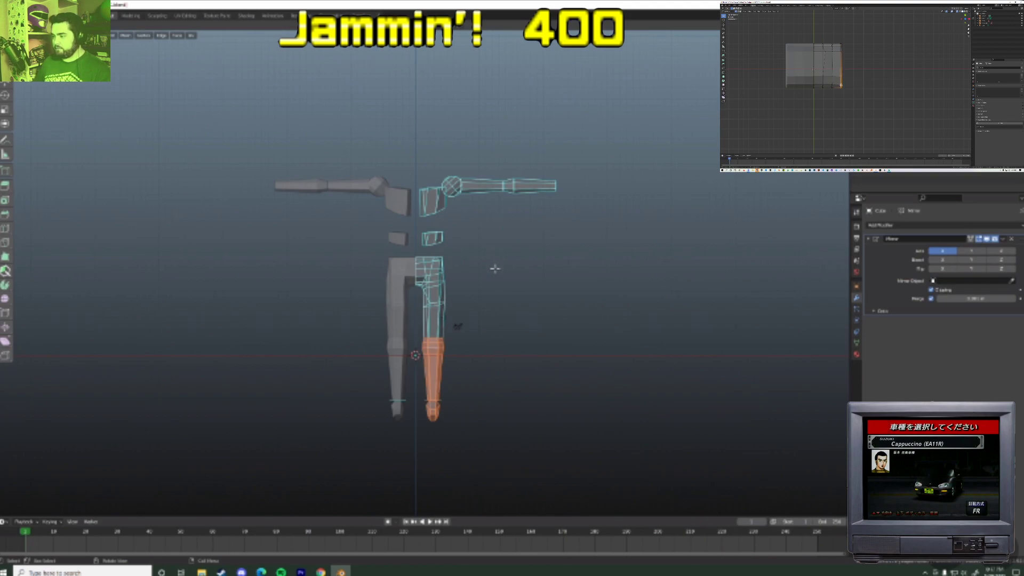
- Move the lower leg and foot inward along X with an enlarged proportional falloff so the thigh follows, and leave Edit Mode
key("g")
key("x")
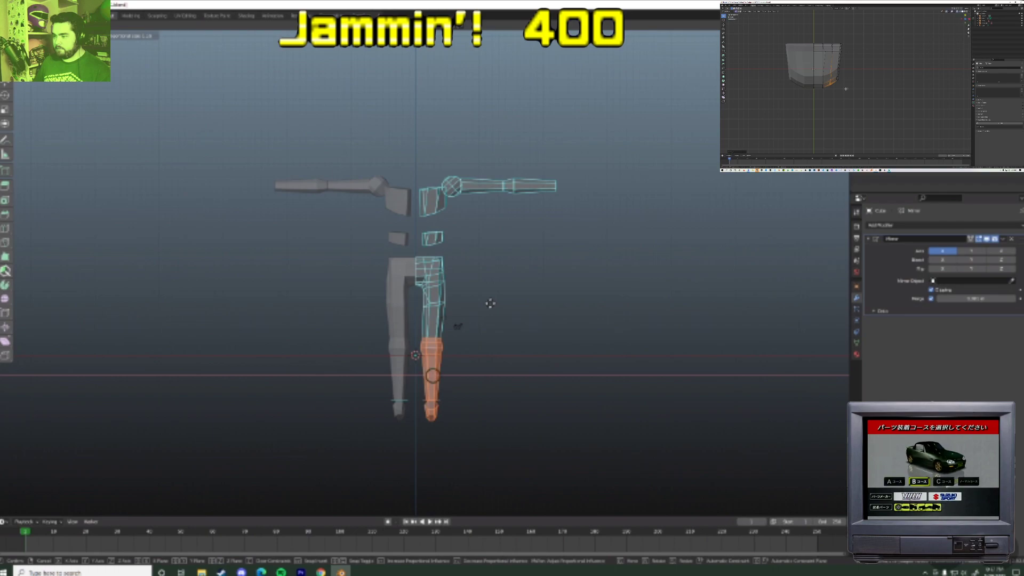
scroll(490, 303, "down", 15)
scroll(488, 303, "up", 5)
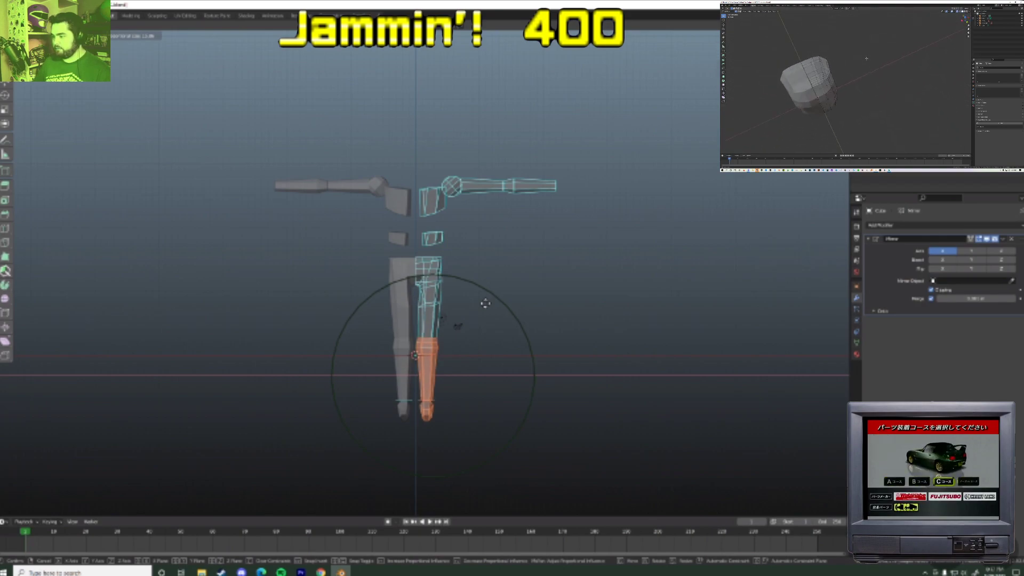
left_click(483, 299)
key("Tab")
scroll(489, 309, "up", 5)
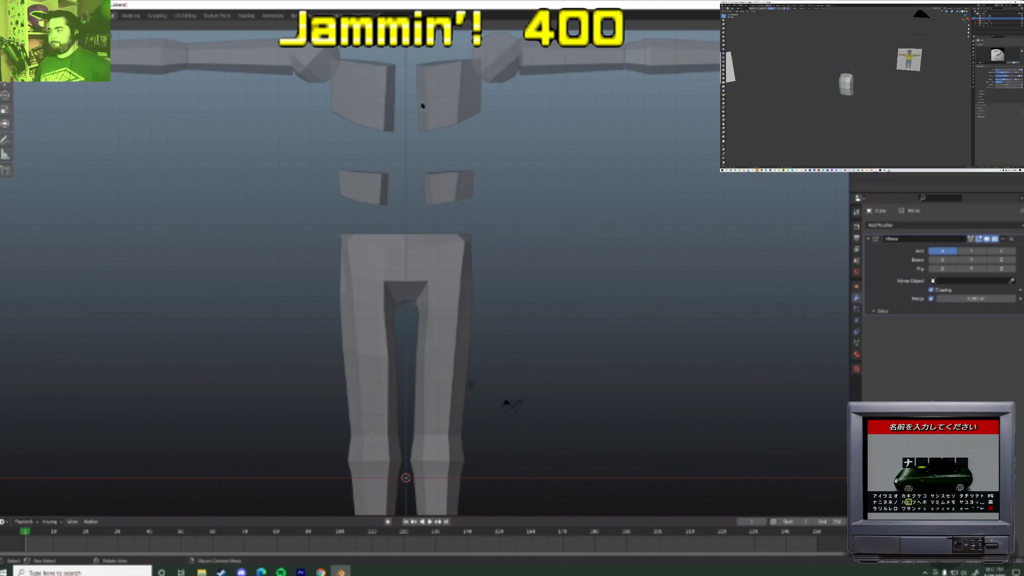
- Delete the inner vertical edge of the mannequin's chest block with its adjoining faces, using Only Edges & Faces
key("Tab")
scroll(430, 247, "up", 4)
middle_click_drag(431, 247, 431, 172)
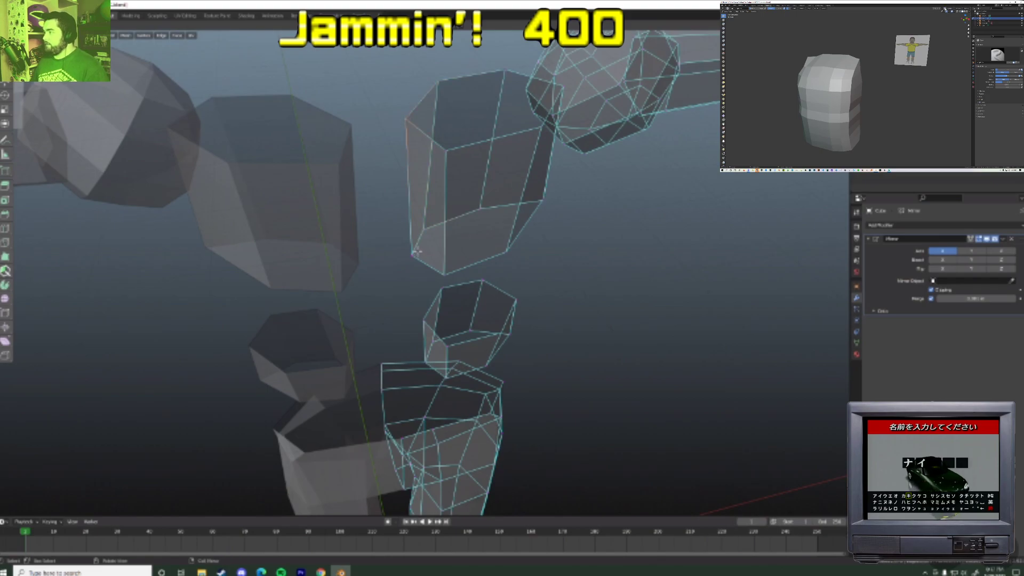
key("x")
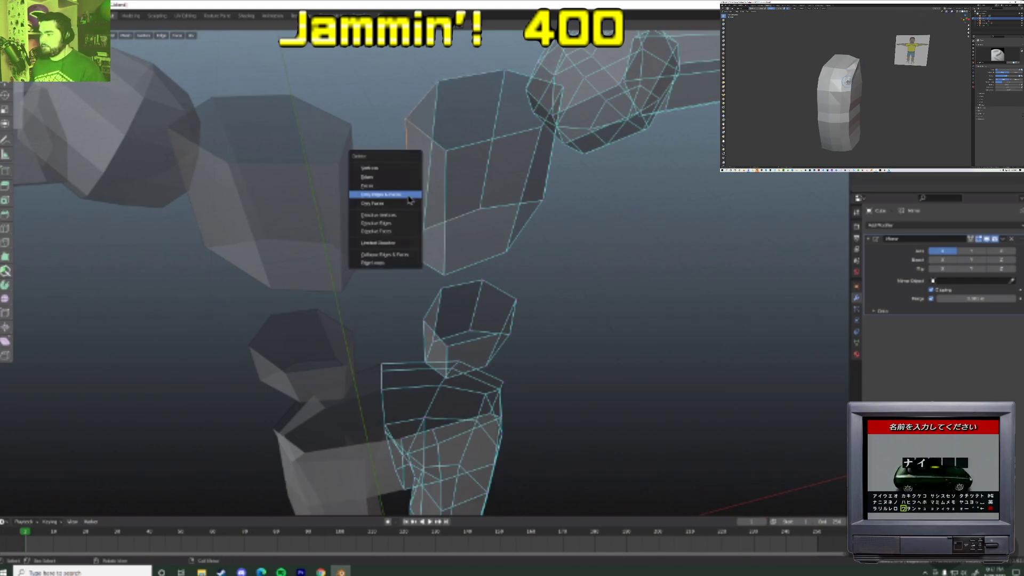
left_click(408, 198)
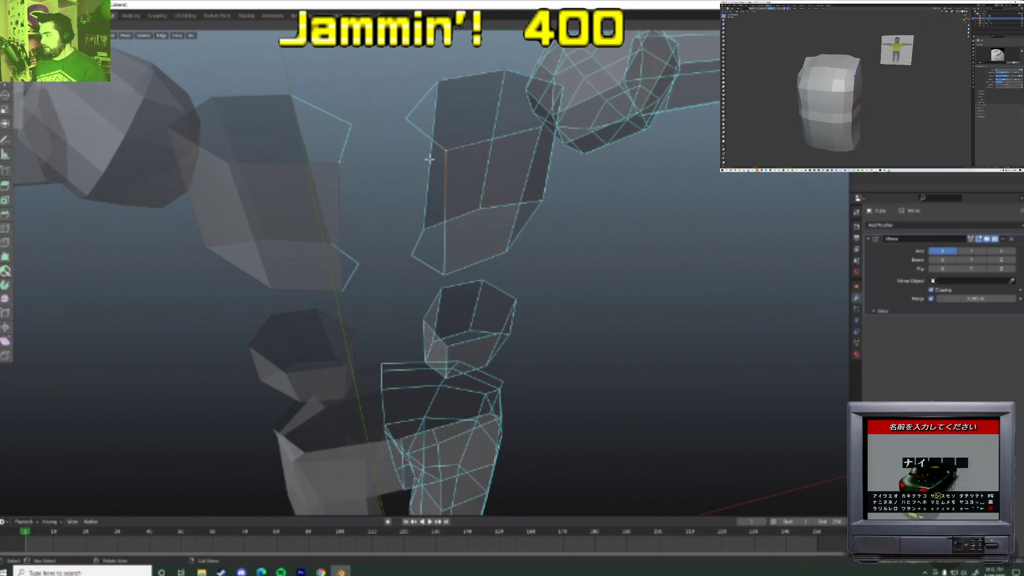
middle_click_drag(451, 158, 419, 145)
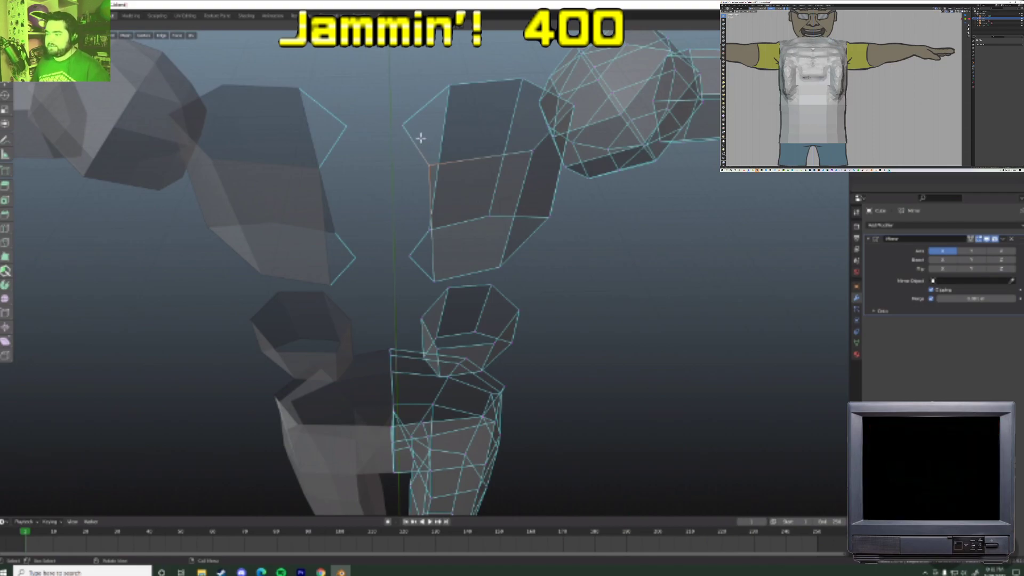
- Return the mannequin to Object Mode and add a Lattice modifier to it
scroll(420, 137, "down", 1)
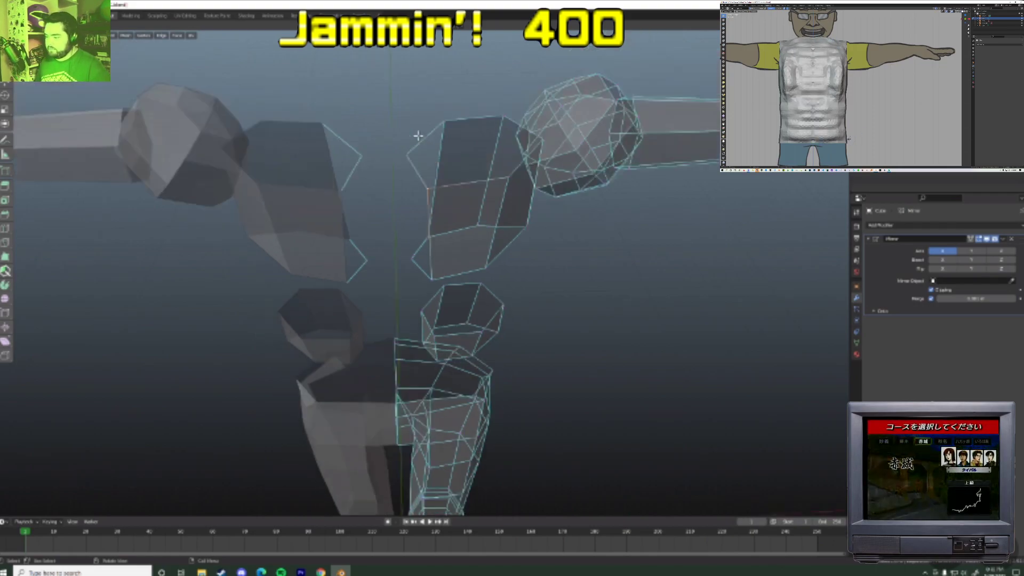
scroll(418, 136, "down", 8)
scroll(529, 313, "up", 2)
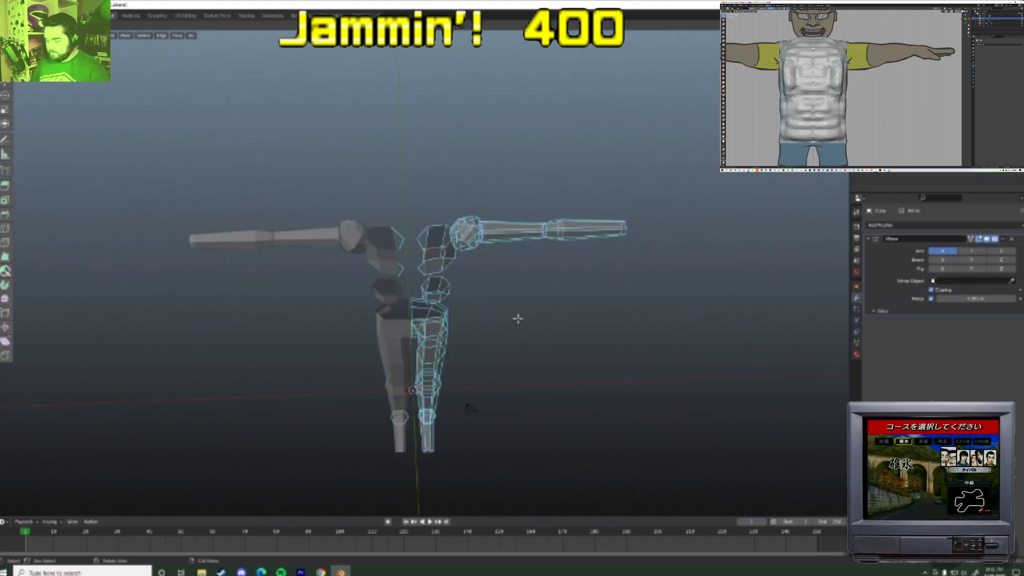
key("Tab")
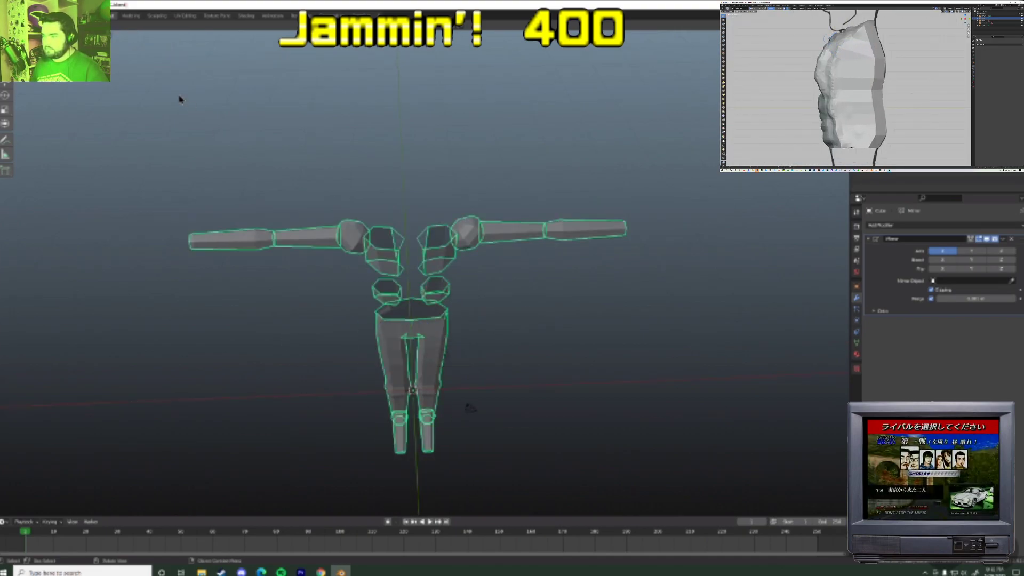
scroll(393, 228, "down", 2)
middle_click_drag(453, 224, 427, 221)
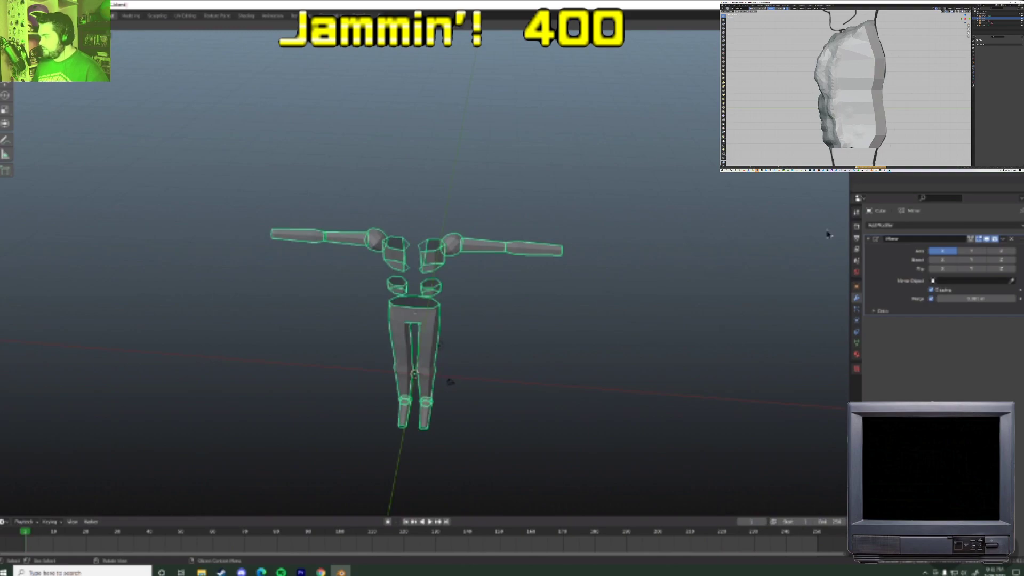
left_click(900, 224)
left_click(896, 226)
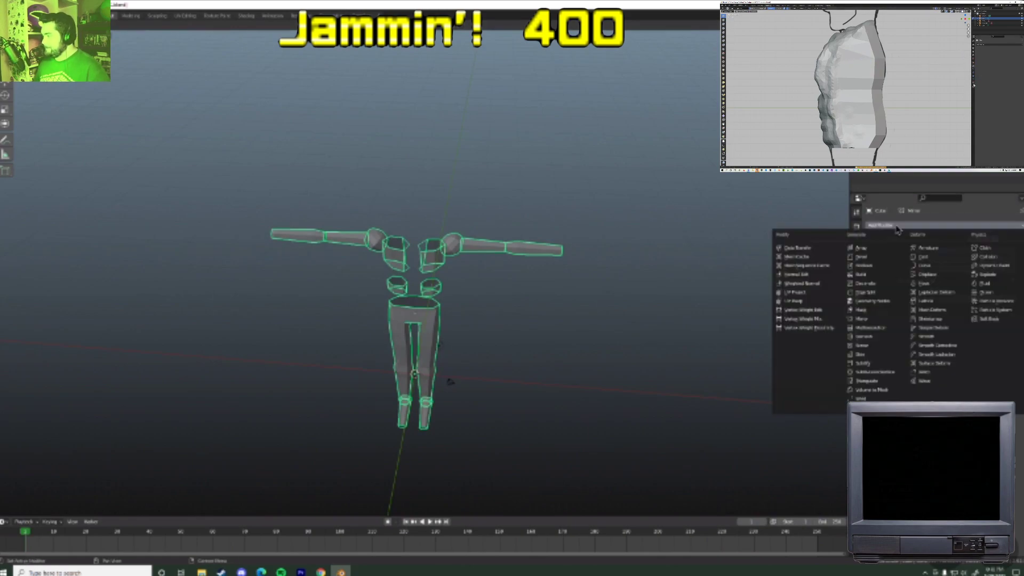
left_click(941, 301)
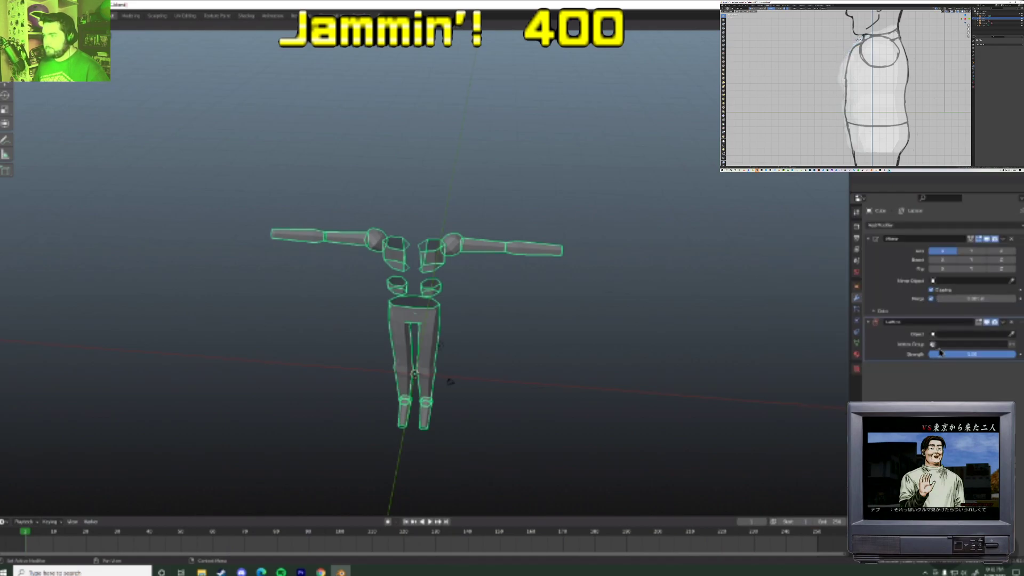
- Add a lattice object at the origin and scale all its points up uniformly in Edit Mode to form a large cage
left_click(85, 34)
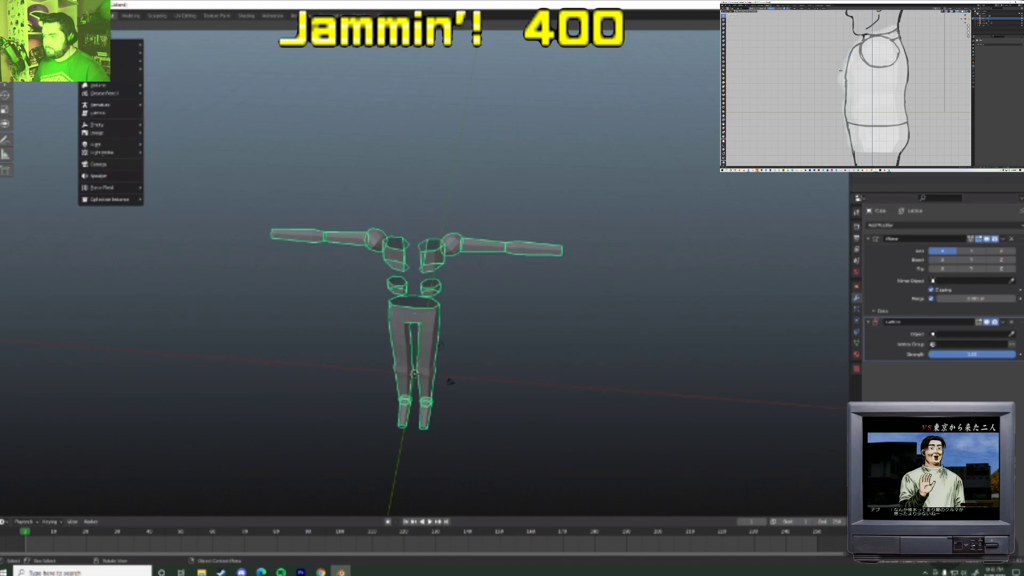
left_click(122, 117)
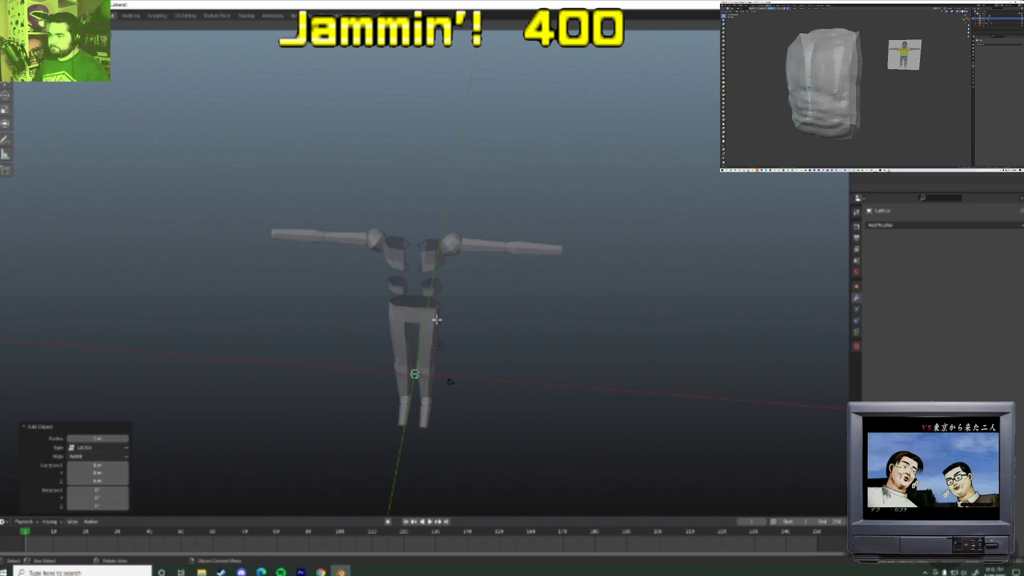
key("Tab")
key("a")
key("s")
right_click(429, 380)
key("s")
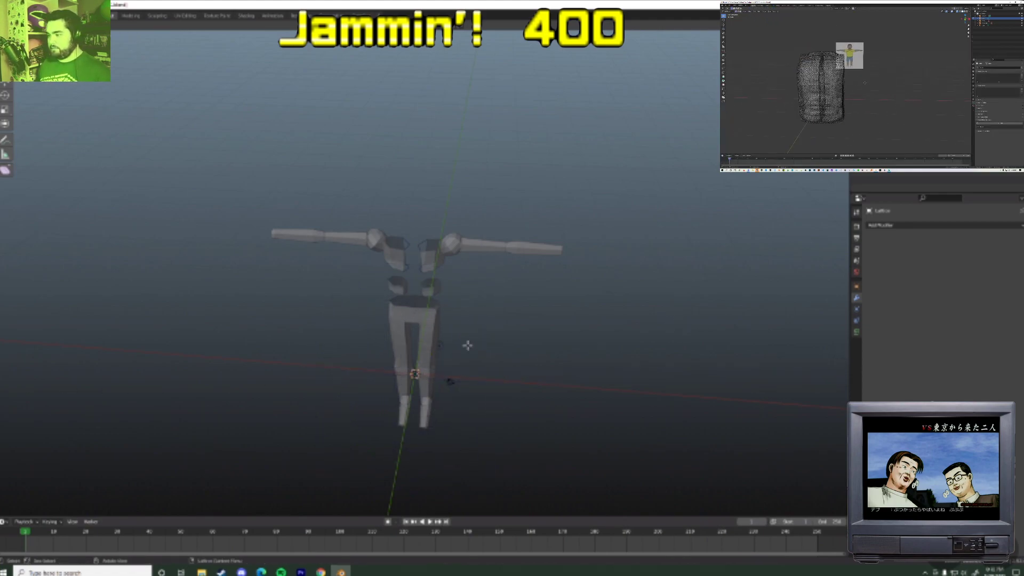
left_click(714, 346)
key("s")
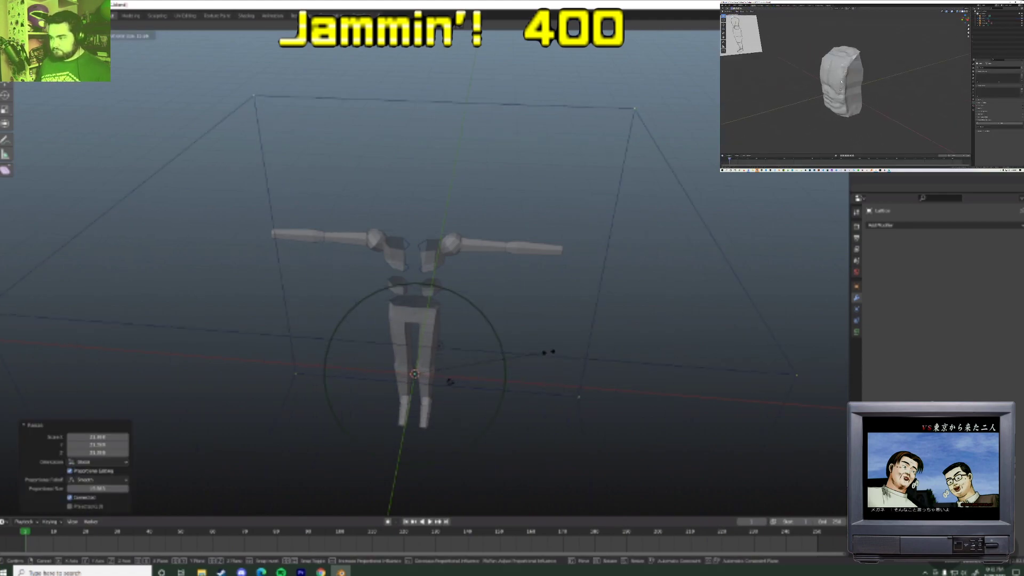
left_click(495, 352)
- Move the lattice points up along Z so the cage encloses the whole mannequin
scroll(438, 365, "down", 2)
middle_click_drag(438, 365, 485, 343)
key("g")
key("z")
left_click(509, 323)
scroll(475, 349, "down", 3)
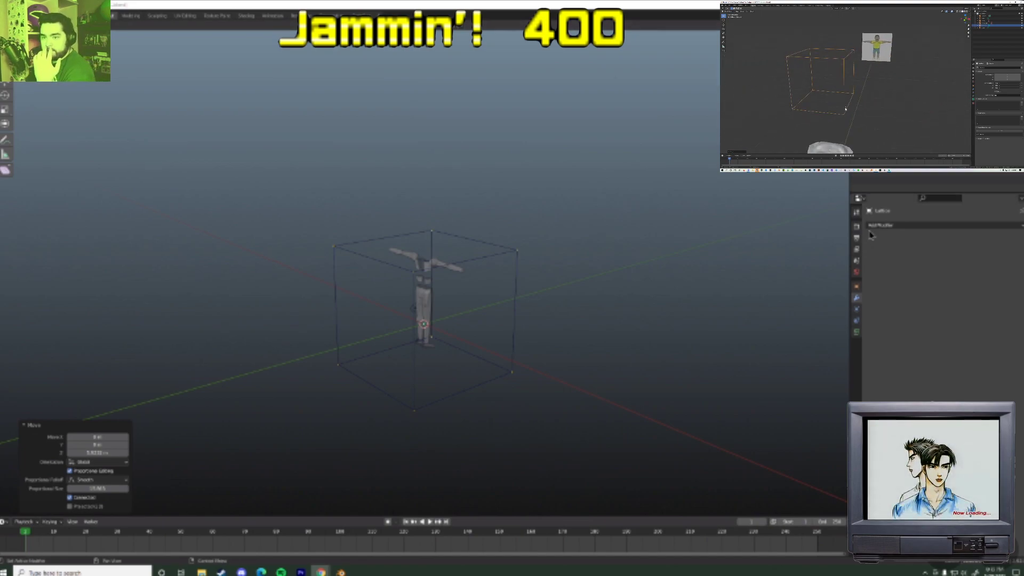
- Increase the lattice's U, V and W resolution to divide the cage into a dense grid
left_click(858, 334)
left_click(1014, 251)
left_click(1014, 251)
left_click(1015, 250)
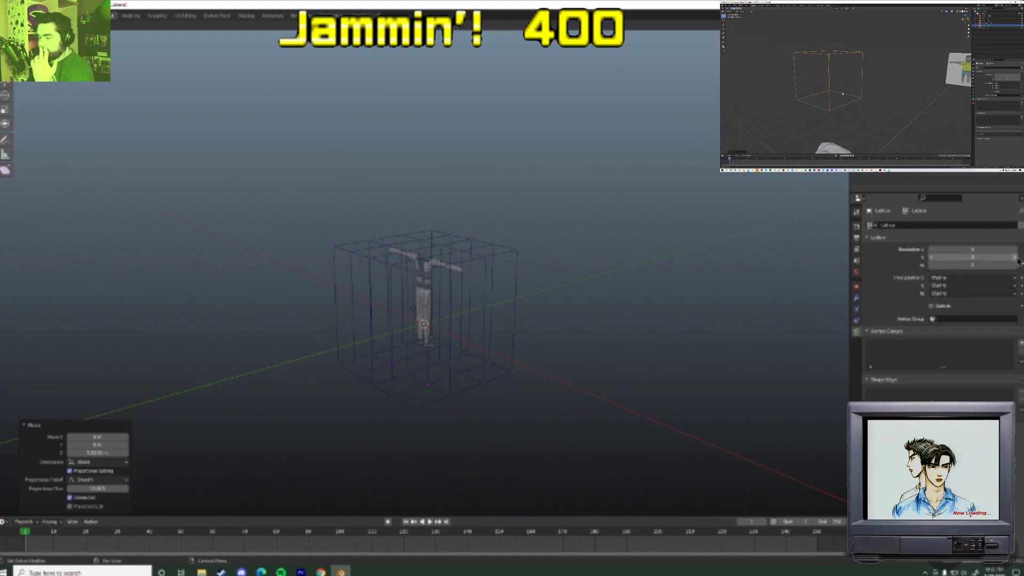
left_click(1015, 258)
left_click(1015, 265)
left_click(1016, 265)
left_click(1015, 265)
left_click(1015, 265)
middle_click_drag(622, 344, 508, 295)
scroll(518, 268, "down", 4)
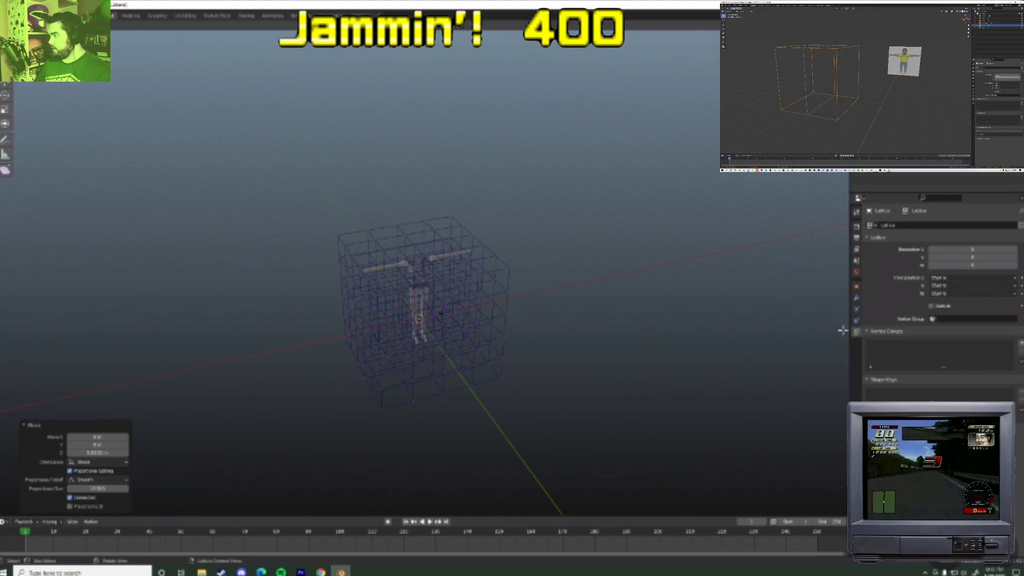
- Reduce the lattice's U, V and W resolution to 4 divisions each
left_click_drag(977, 249, 1007, 250)
left_click(1014, 251)
left_click(1015, 250)
left_click(932, 259)
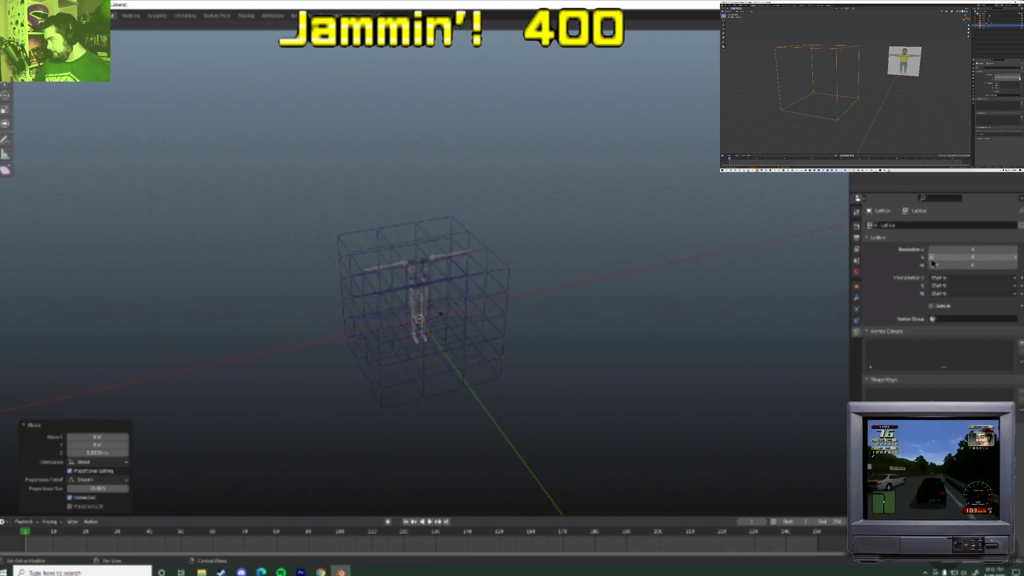
- Try scaling all the lattice points, first uniformly and again along X, and undo both attempts
middle_click_drag(582, 344, 603, 343)
scroll(581, 343, "up", 2)
key("a")
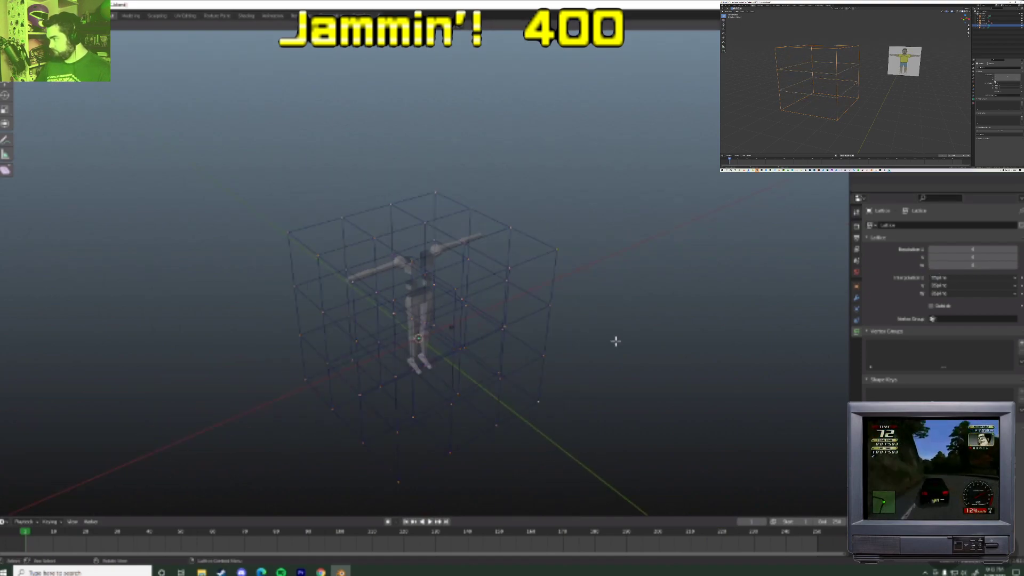
key("s")
left_click(576, 336)
middle_click_drag(575, 336, 636, 373)
key("ctrl+z")
key("s")
key("x")
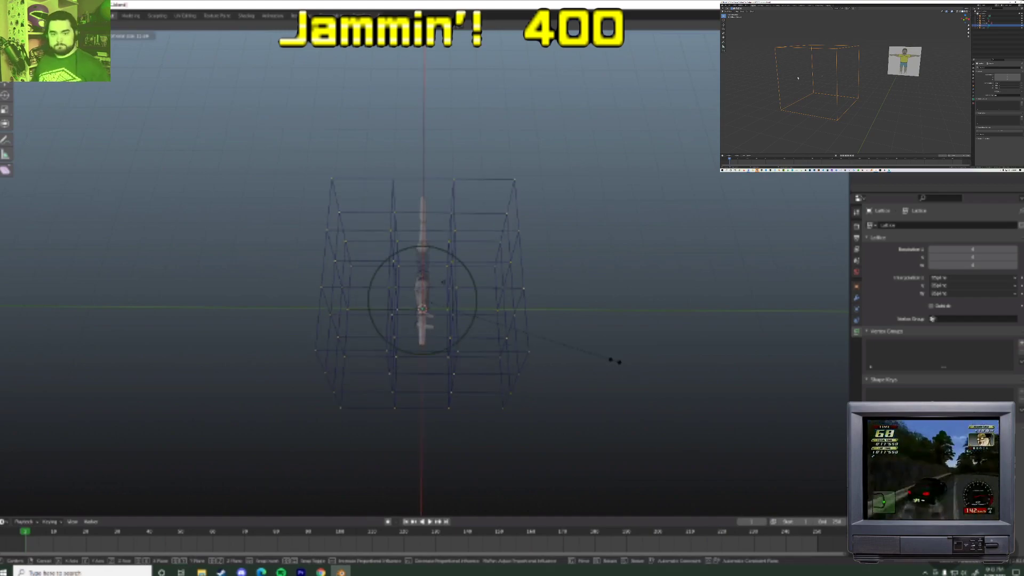
left_click(499, 335)
key("ctrl+z")
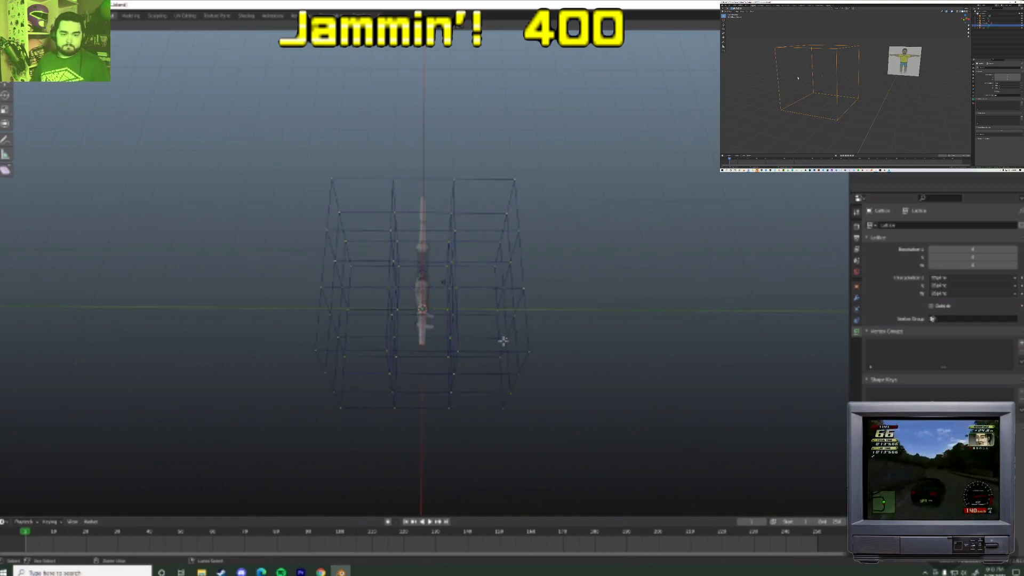
- Select the mannequin in Object Mode, assign the lattice as its Lattice modifier's object, and lower the strength to nearly zero
key("Tab")
left_click(442, 329)
key("KP_1")
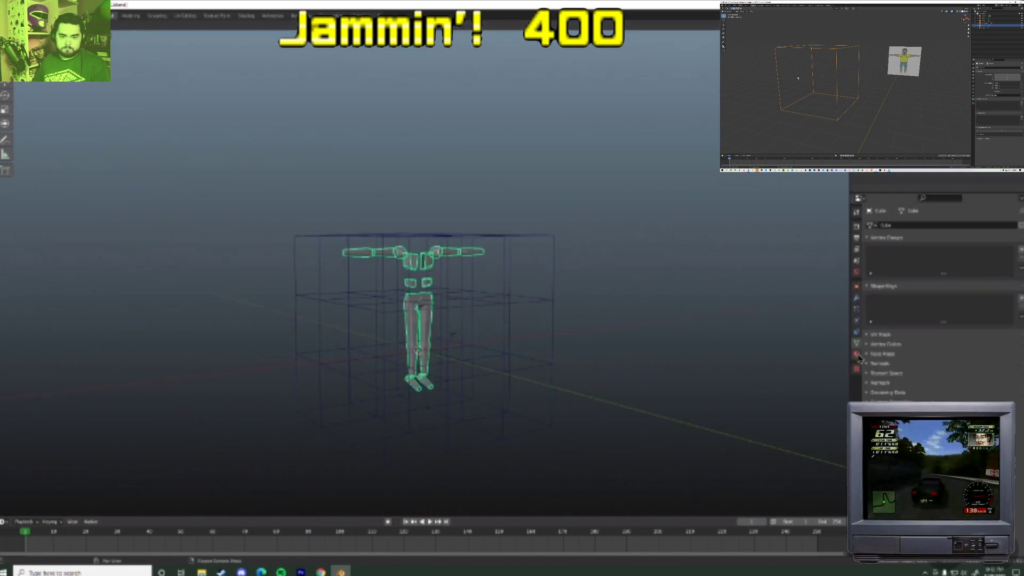
left_click(856, 354)
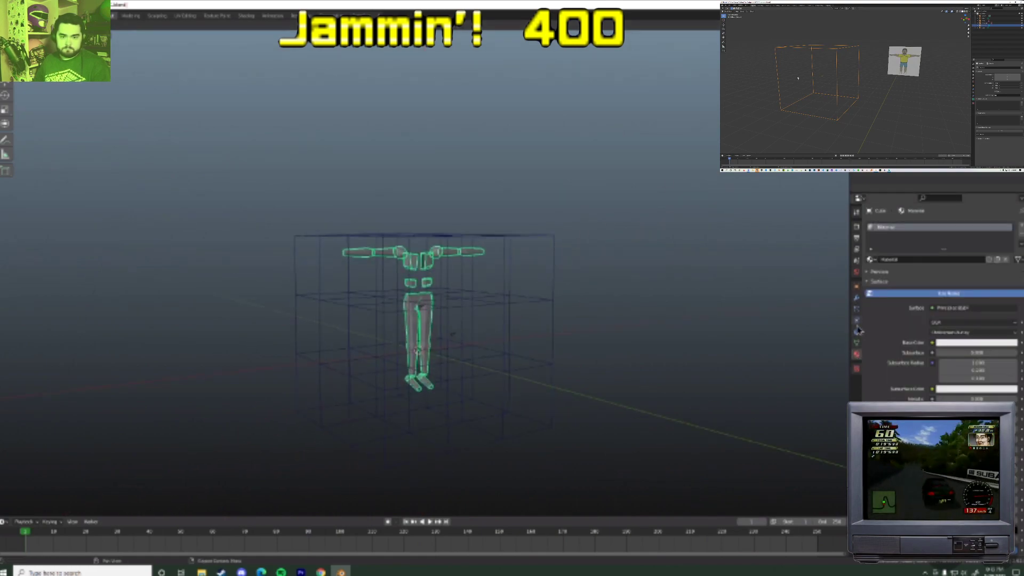
left_click(857, 299)
left_click(963, 336)
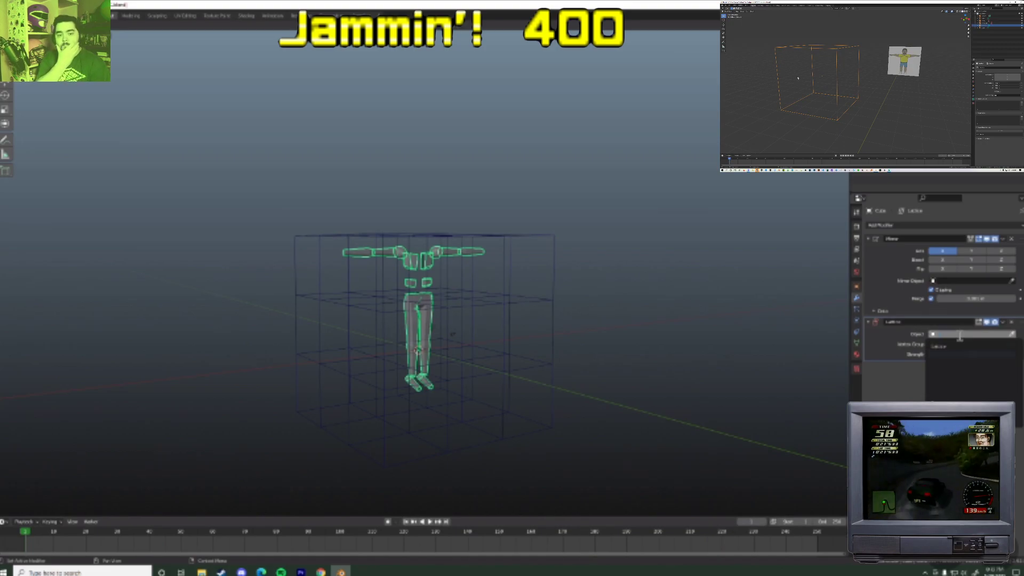
left_click(956, 348)
left_click(941, 345)
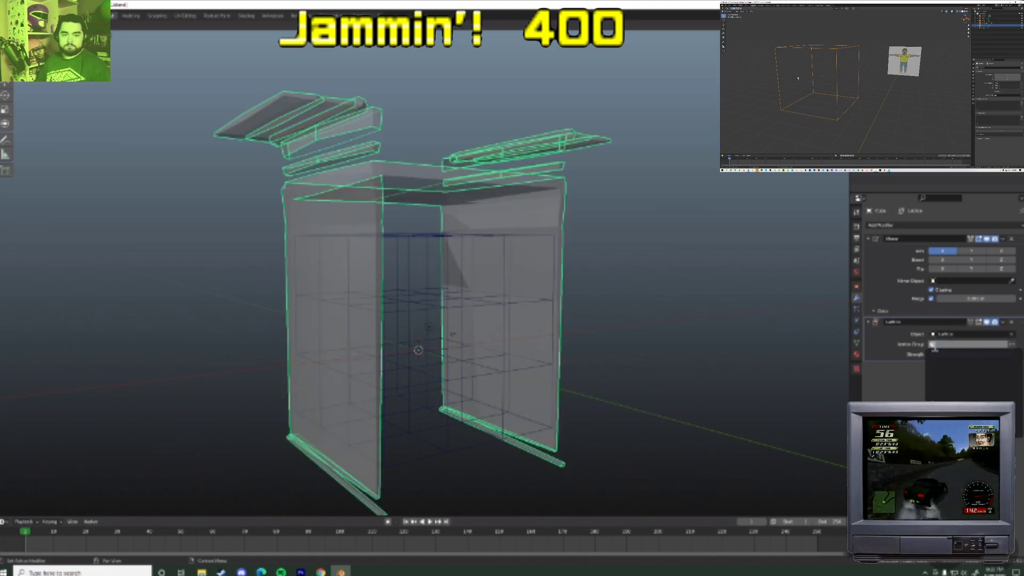
left_click_drag(982, 356, 917, 357)
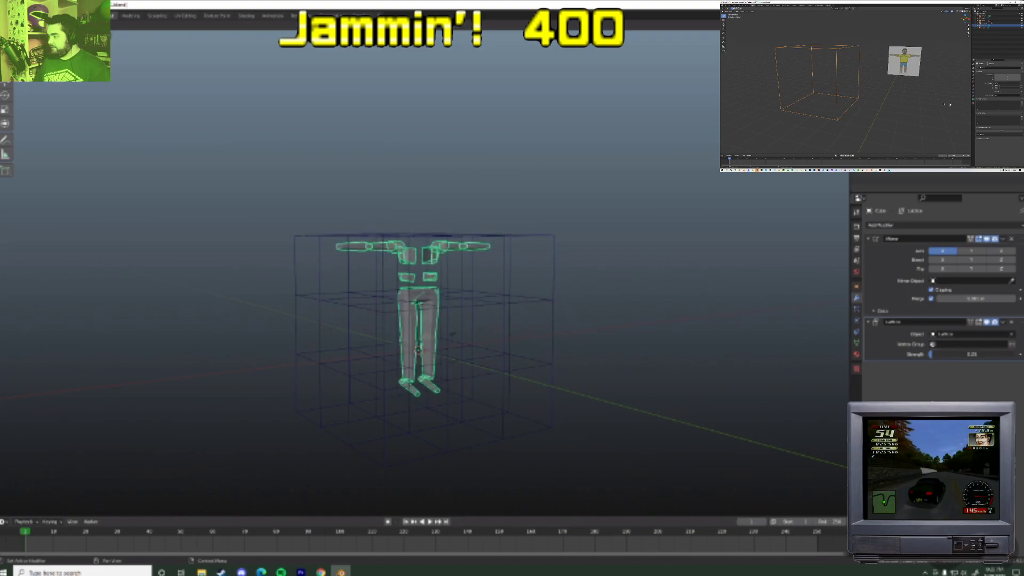
- Apply all transforms to the lattice object
left_click(501, 308)
key("ctrl+a")
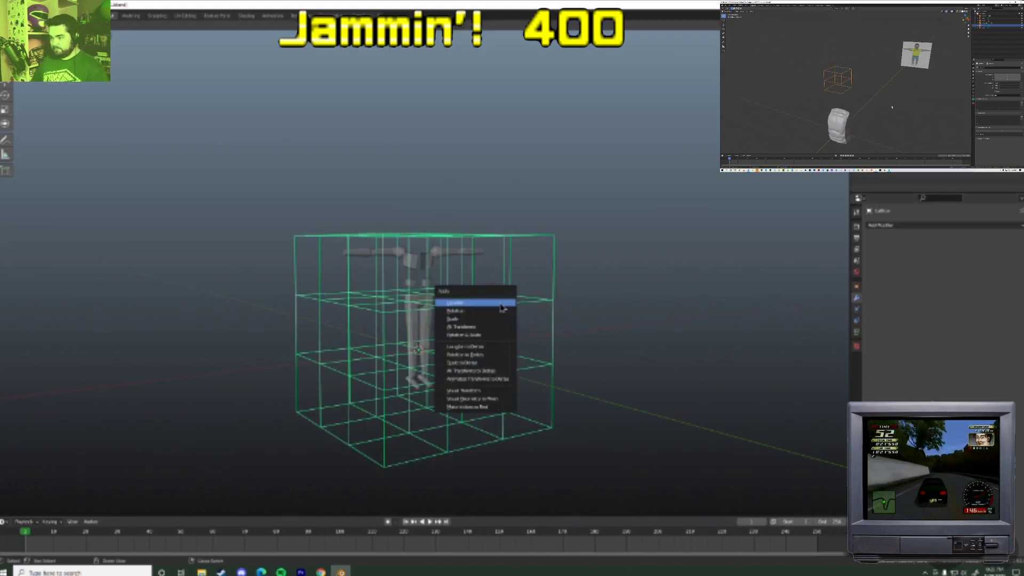
left_click(491, 332)
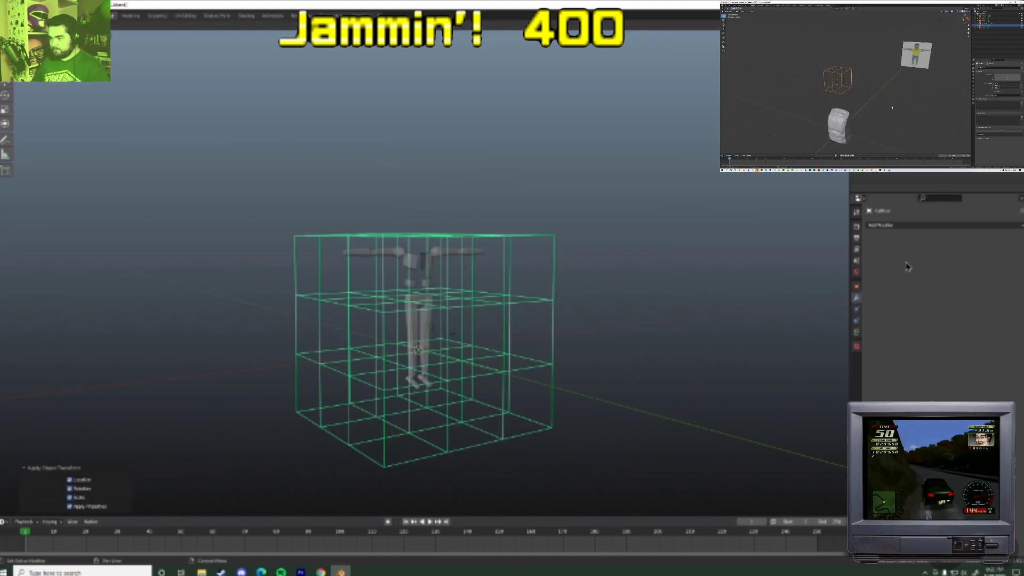
left_click(915, 226)
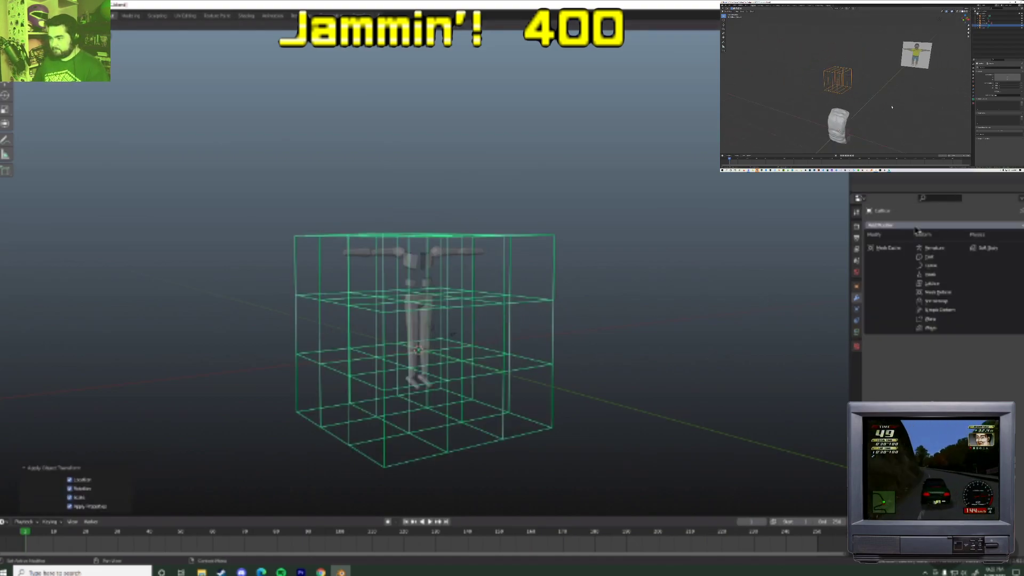
- Select the mannequin and set its Lattice modifier strength back to 1.00
left_click(420, 310)
left_click_drag(972, 359, 1018, 359)
middle_click_drag(598, 359, 445, 334)
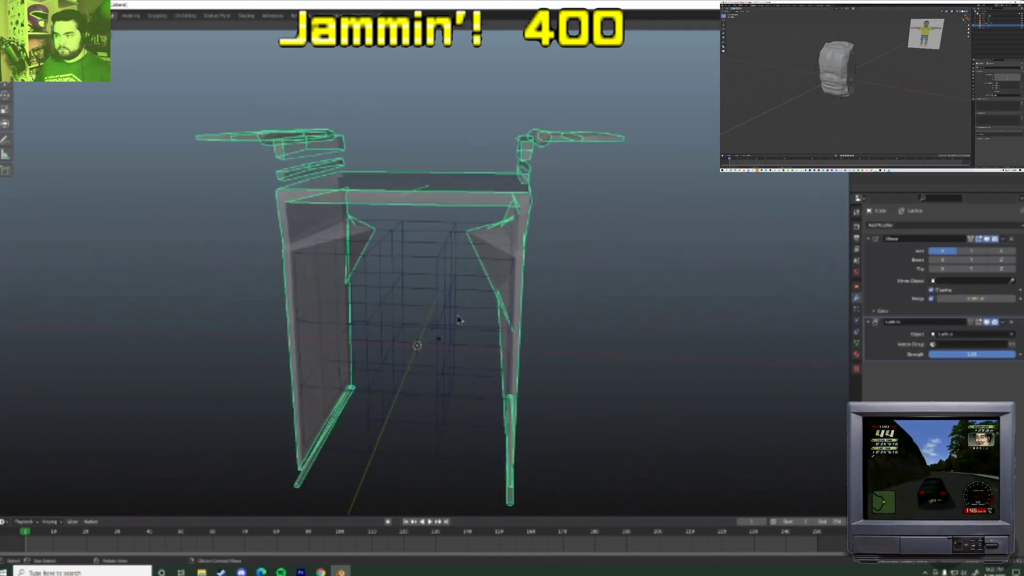
- Try moving points of the lattice in Edit Mode to test the mannequin's deformation, cancelling each move, and return to Object Mode
left_click(460, 283)
mouse_move(460, 280)
middle_mouse_down()
mouse_move(463, 297)
mouse_move(421, 284)
mouse_move(476, 289)
middle_mouse_up()
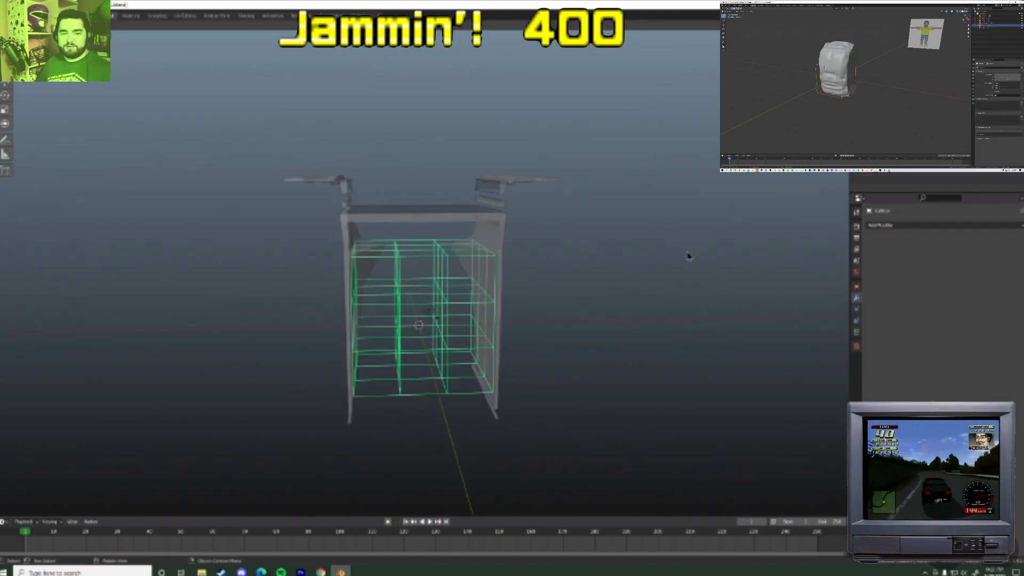
middle_click_drag(455, 235, 476, 317)
left_click(468, 308)
left_click(469, 312)
key("Tab")
key("g")
right_click(447, 321)
left_click(481, 319)
key("g")
right_click(451, 318)
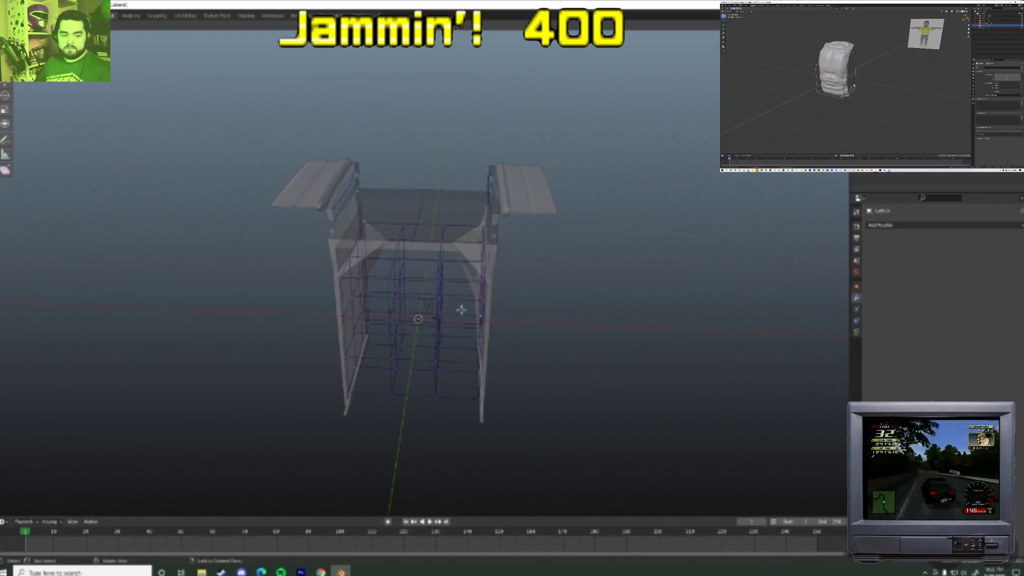
key("Tab")
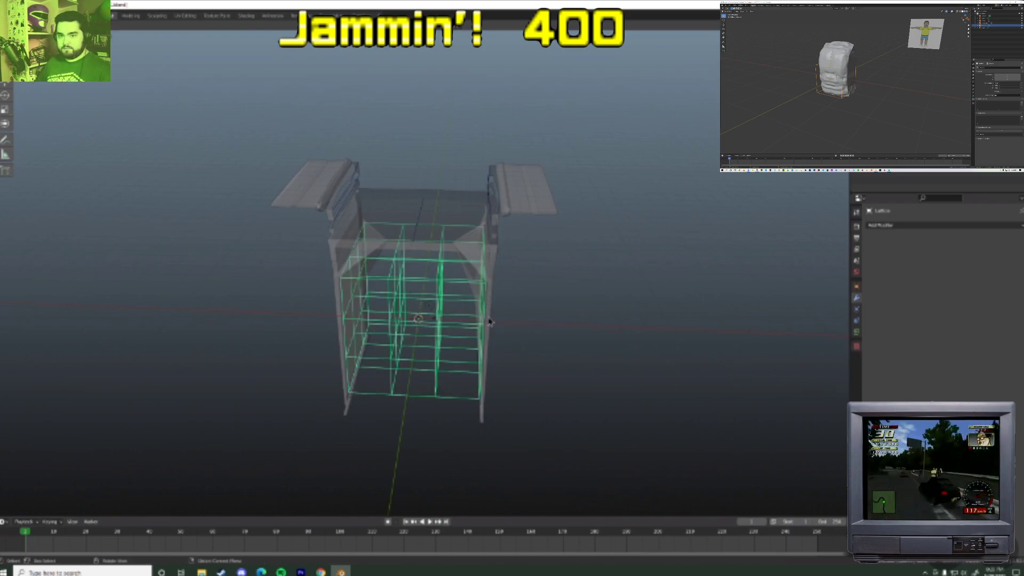
- Try moving the whole lattice object to test its effect on the mannequin, and cancel the move
scroll(501, 328, "down", 6)
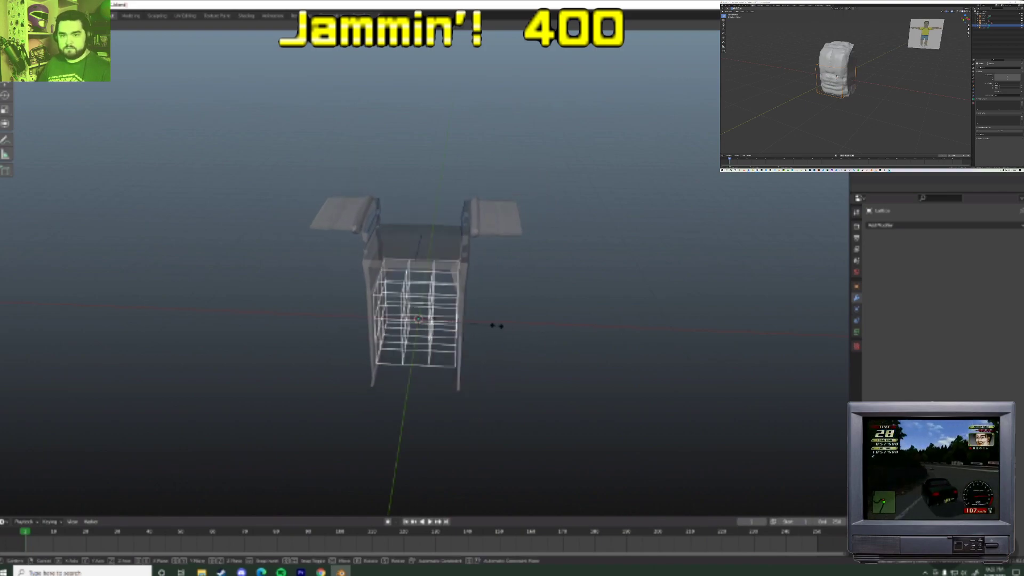
key("g")
right_click(429, 316)
scroll(430, 316, "up", 5)
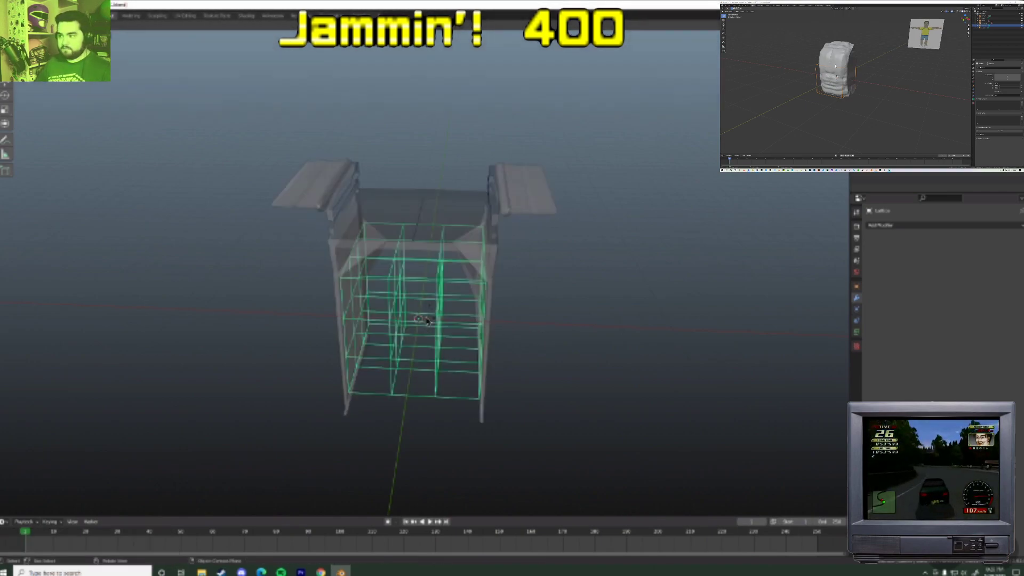
- Delete the lattice object in Object Mode
key("Tab")
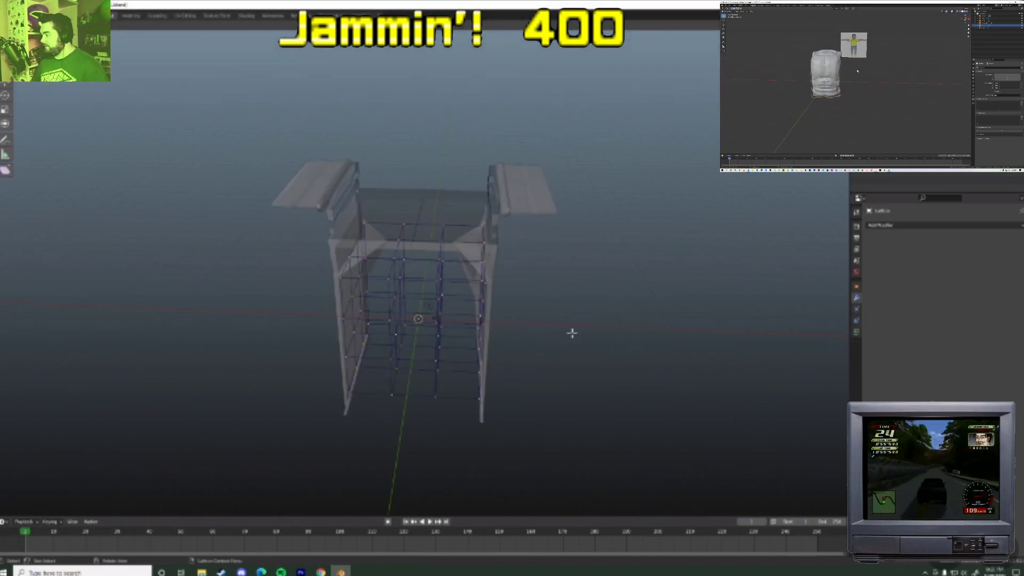
scroll(512, 325, "down", 5)
scroll(480, 322, "up", 5)
key("Tab")
key("x")
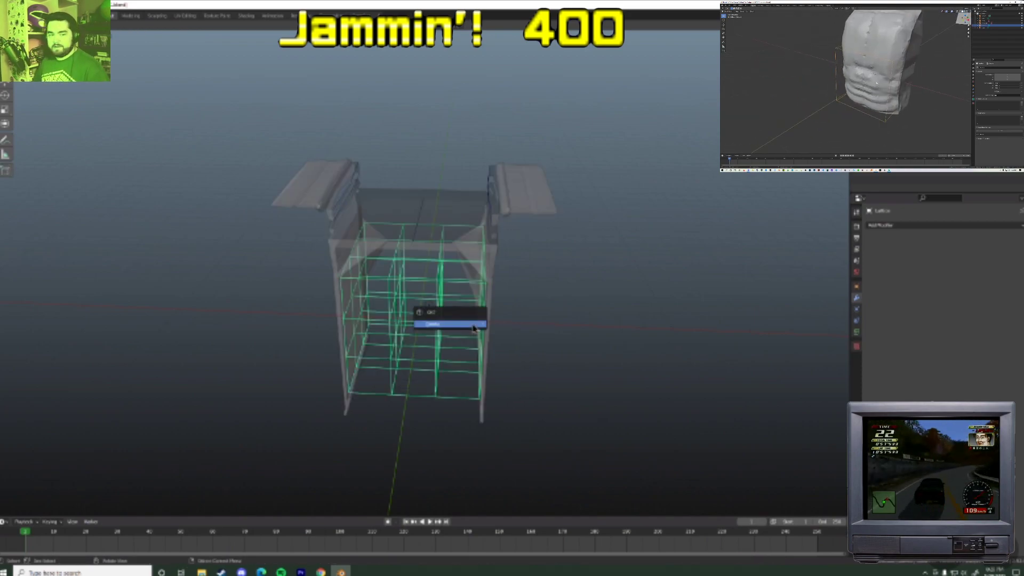
left_click(472, 326)
- Add a new lattice object and scale it up uniformly in Object Mode to roughly the mannequin's size
left_click(85, 34)
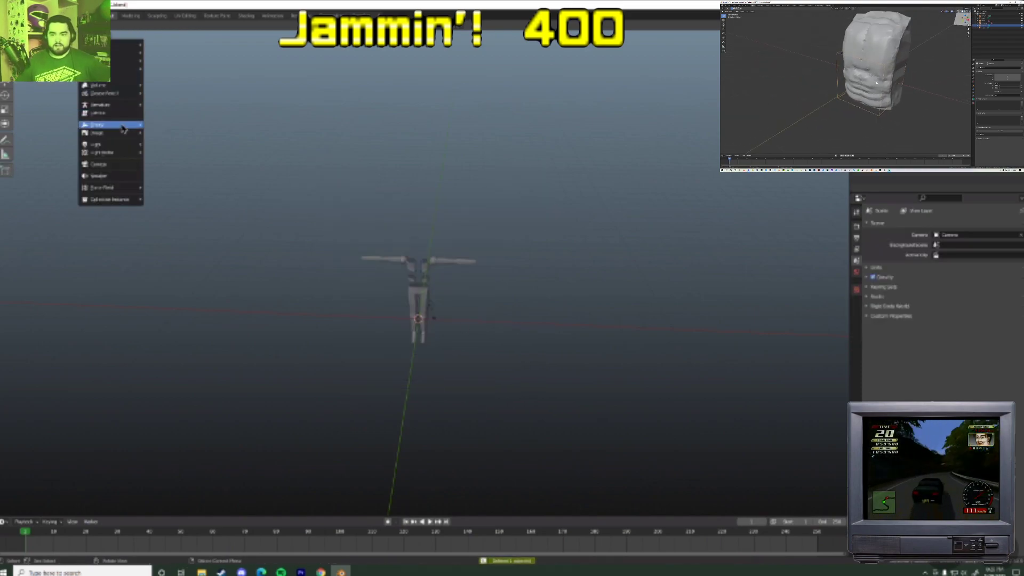
left_click(126, 114)
scroll(439, 309, "up", 5)
scroll(468, 354, "down", 3)
scroll(462, 351, "up", 3)
key("s")
left_click(724, 401)
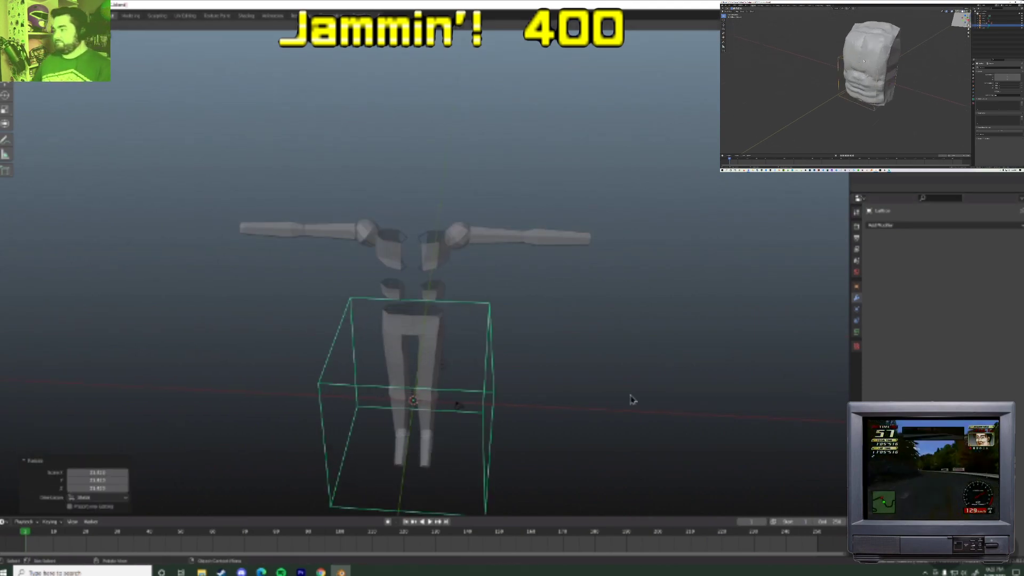
- Raise the new lattice along Z and shift it freely over the mannequin's upper body
scroll(610, 384, "down", 4)
key("g")
key("z")
left_click(564, 297)
key("g")
left_click(549, 292)
middle_click_drag(548, 293, 513, 322)
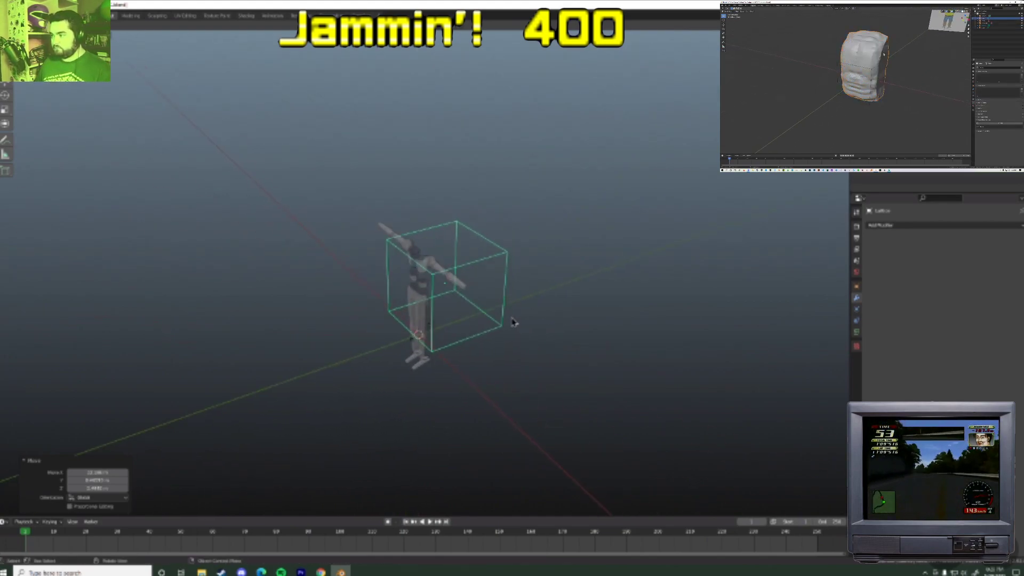
left_click(512, 309)
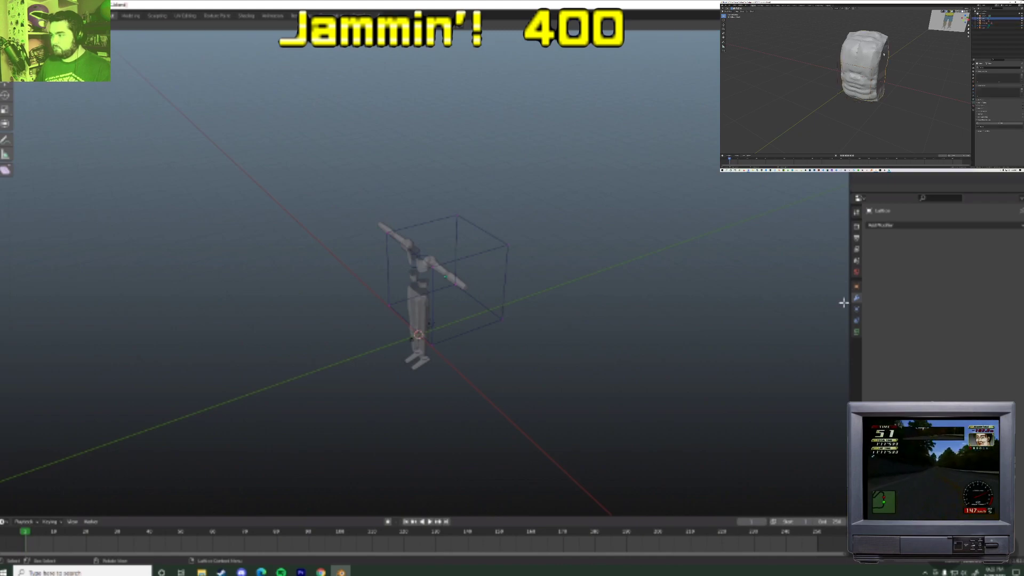
- Increase the new lattice's U, V and W resolution to give it a dense grid of control points
left_click(856, 332)
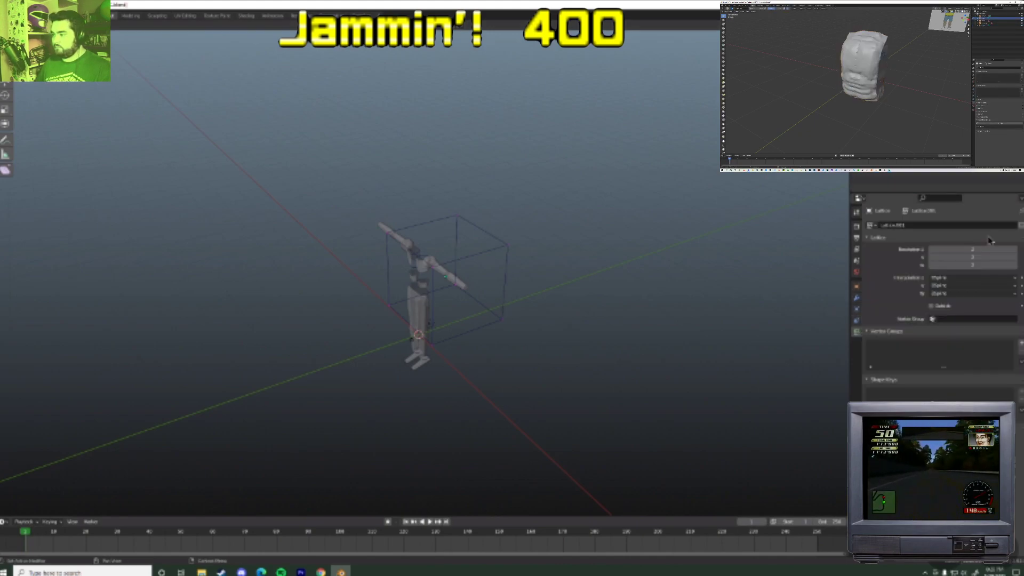
left_click(1016, 250)
left_click(1015, 258)
left_click(1015, 259)
left_click(1016, 250)
left_click(1016, 265)
left_click(1016, 265)
left_click(1016, 266)
left_click(1017, 266)
left_click(1016, 266)
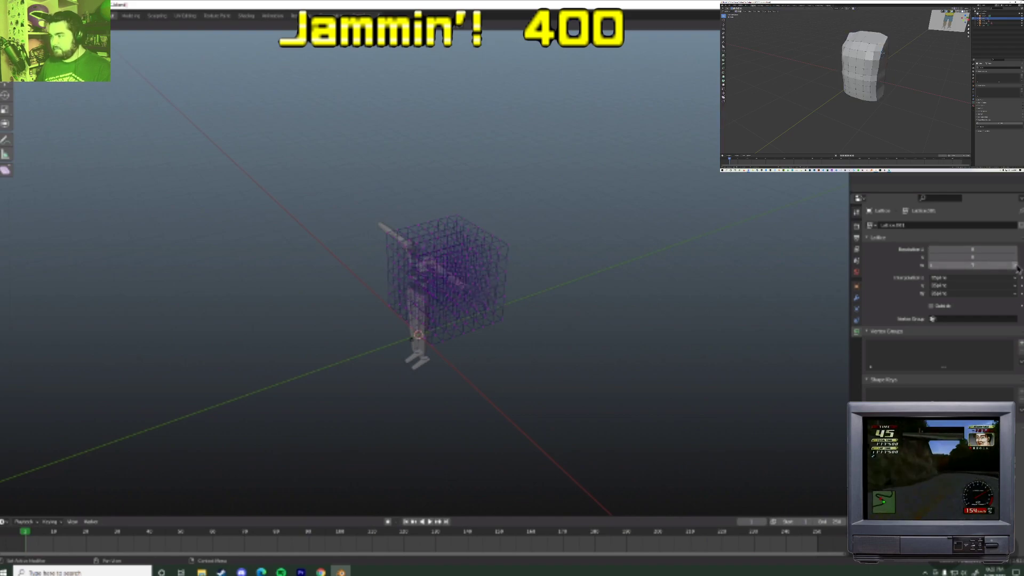
- Return to Object Mode, select the mannequin and examine its Mirror and Lattice modifier settings
left_click(423, 274)
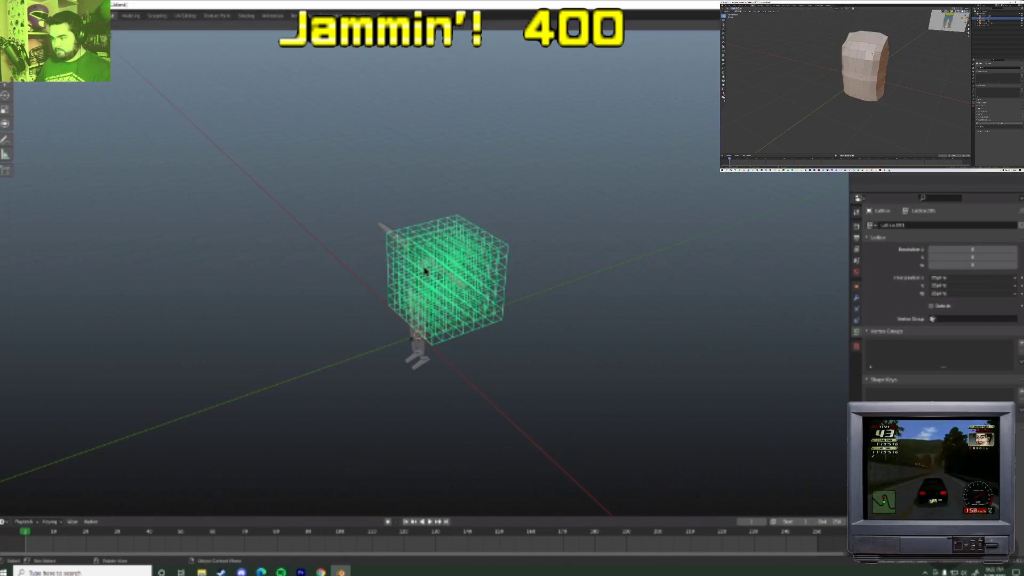
left_click(423, 274)
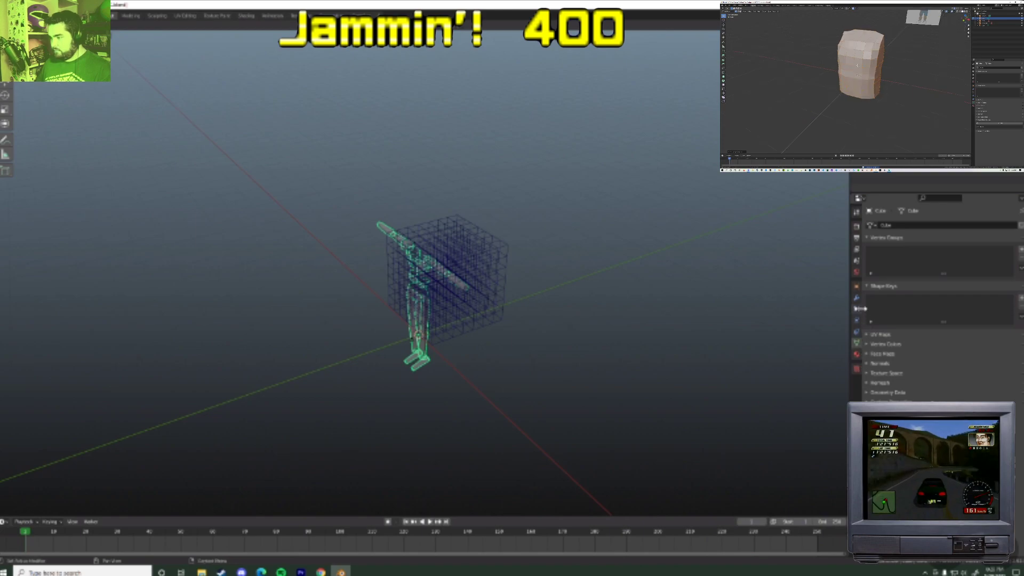
left_click(506, 291)
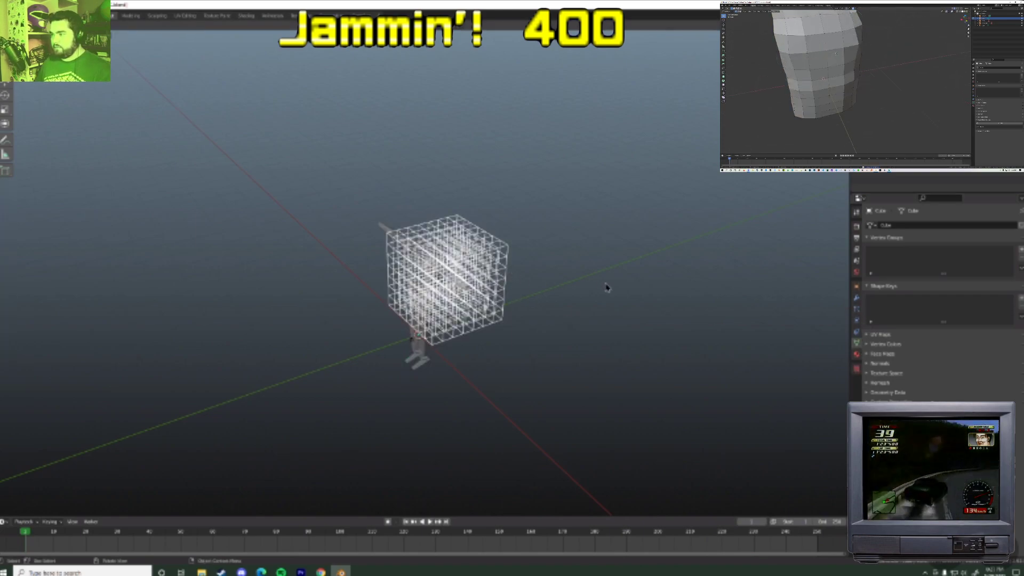
left_click(857, 299)
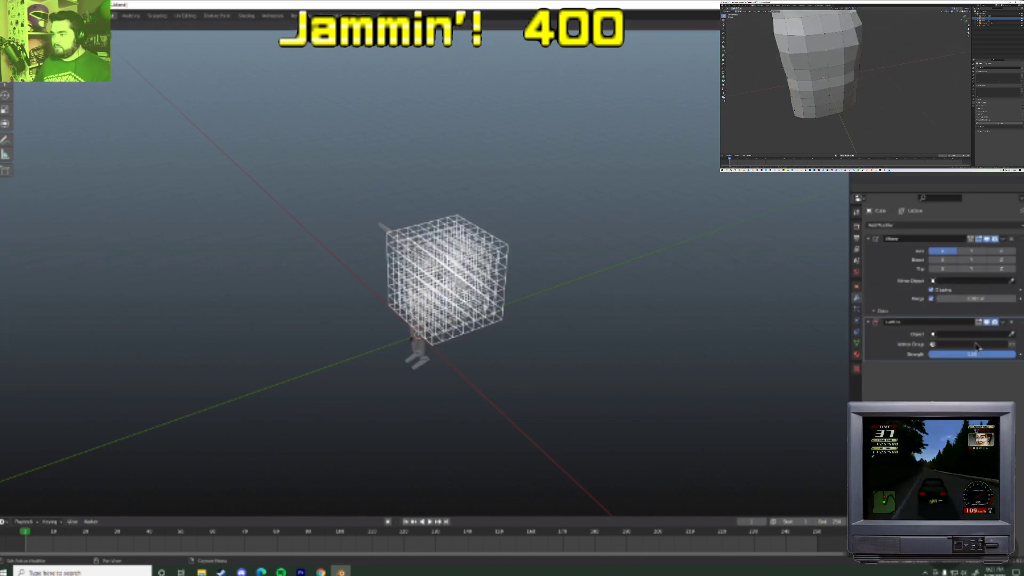
left_click(478, 269)
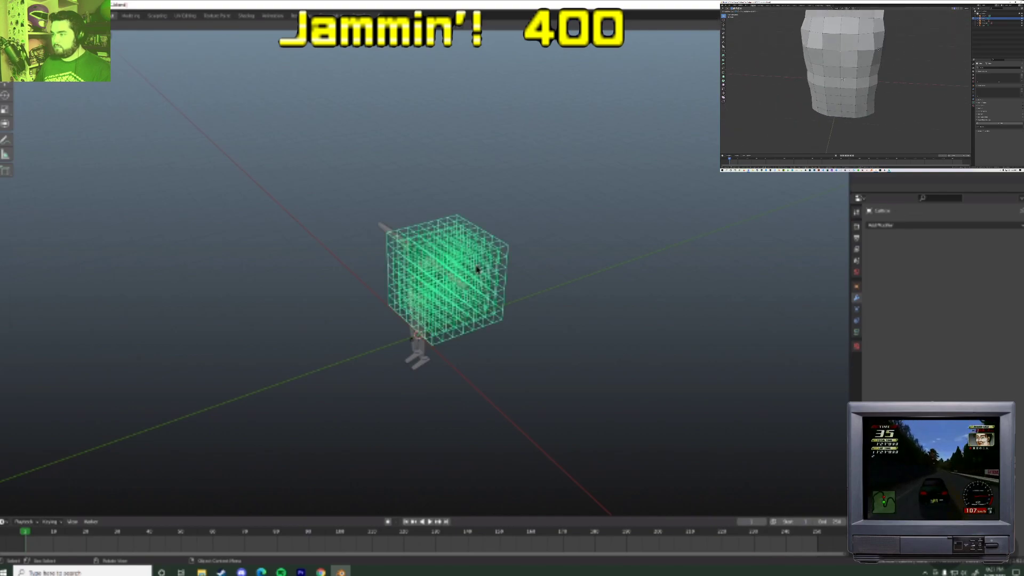
- Reduce the lattice's U, V and W resolution to 2 each
left_click(856, 331)
left_click(931, 252)
left_click(931, 252)
left_click(931, 252)
left_click(930, 252)
left_click(930, 252)
left_click(930, 253)
left_click(932, 258)
double_click(932, 258)
left_click(931, 258)
left_click(932, 259)
left_click(932, 258)
left_click(933, 267)
left_click(933, 267)
left_click(932, 267)
left_click(933, 267)
left_click(932, 268)
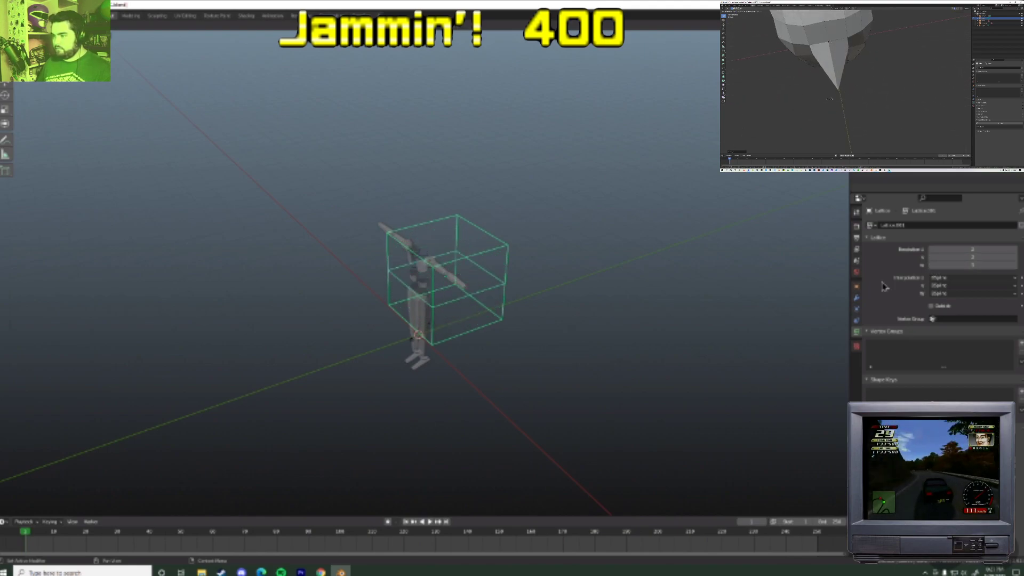
left_click(933, 268)
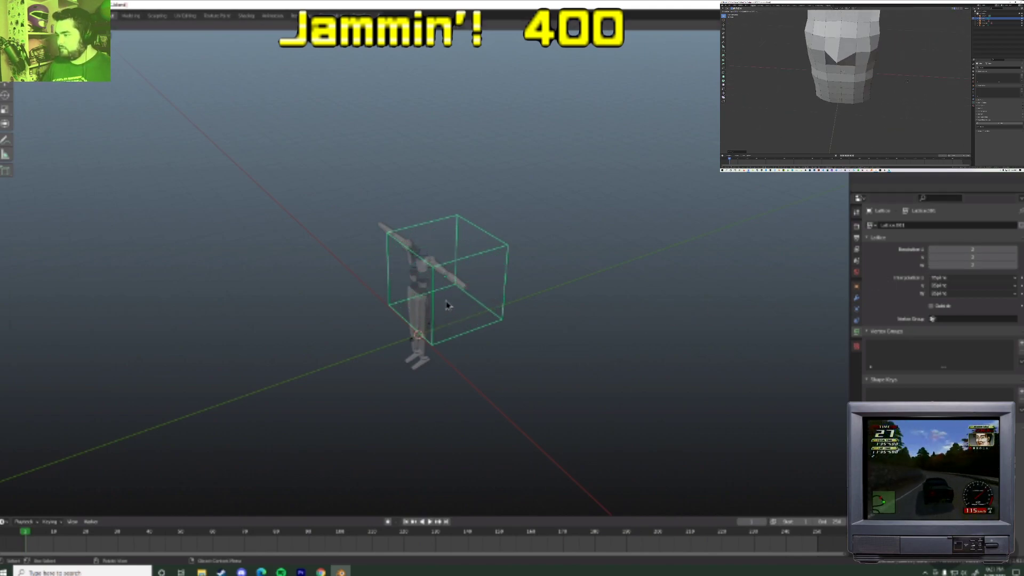
- Raise the lattice's U, V and W resolution to 4 each
left_click(1016, 251)
left_click(1016, 251)
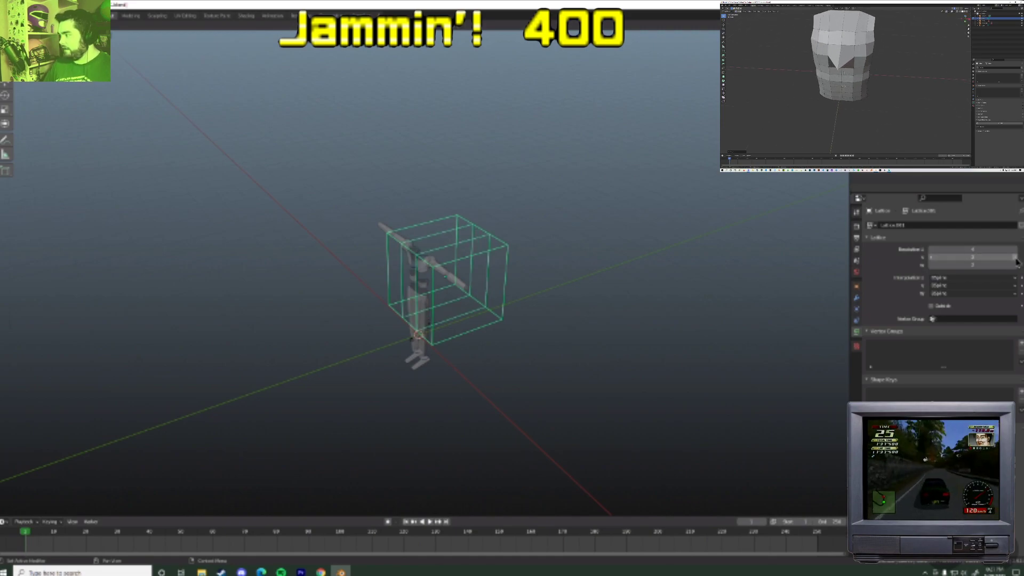
left_click(1016, 258)
left_click(1015, 258)
left_click(1015, 265)
left_click(1015, 266)
- Apply all transforms to the lattice in Object Mode
middle_click_drag(407, 310, 517, 285)
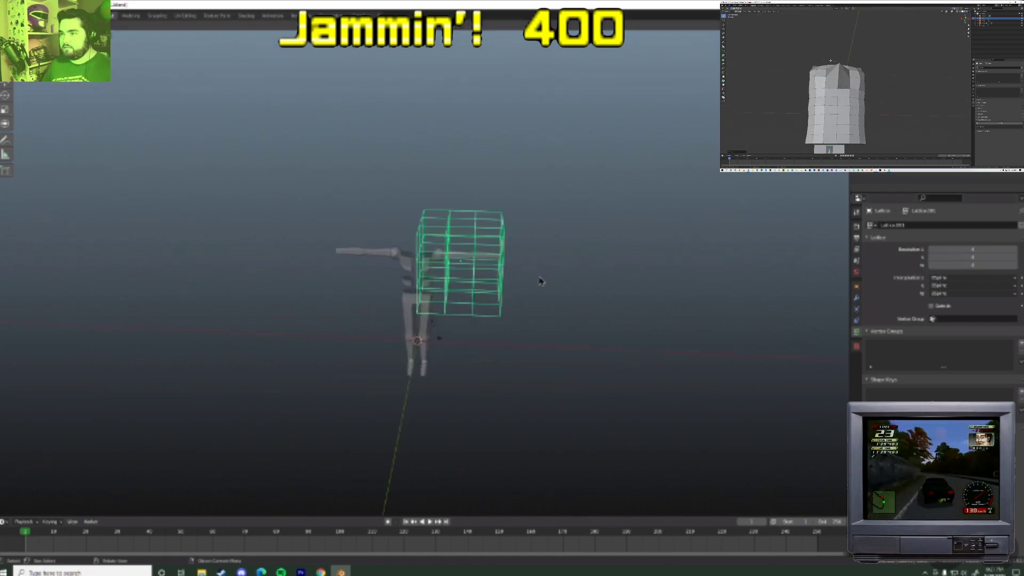
key("Tab")
key("Tab")
key("a")
left_click(453, 259)
left_click(482, 243)
scroll(518, 261, "up", 5)
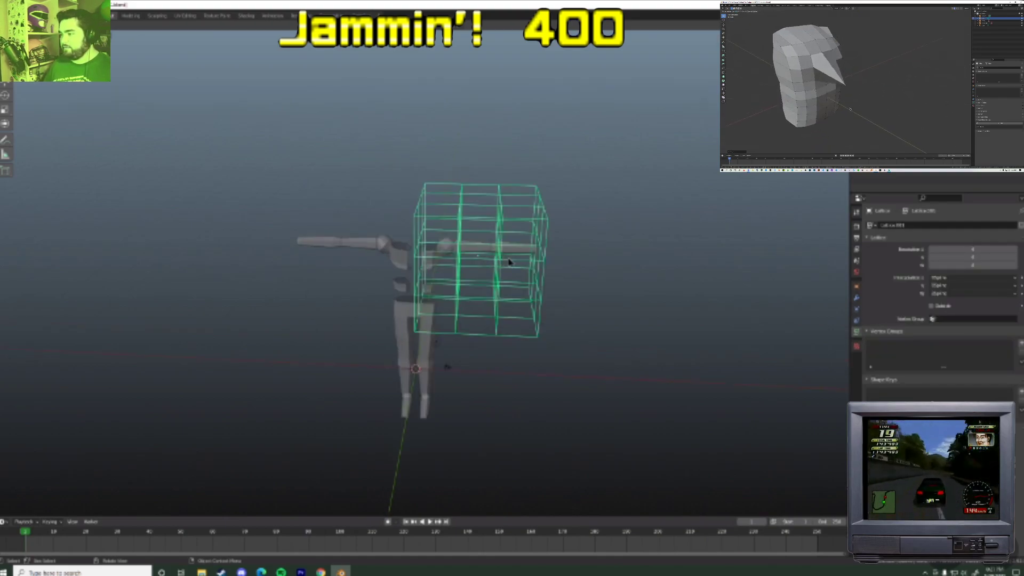
left_click(525, 263)
left_click(452, 224)
key("ctrl+a")
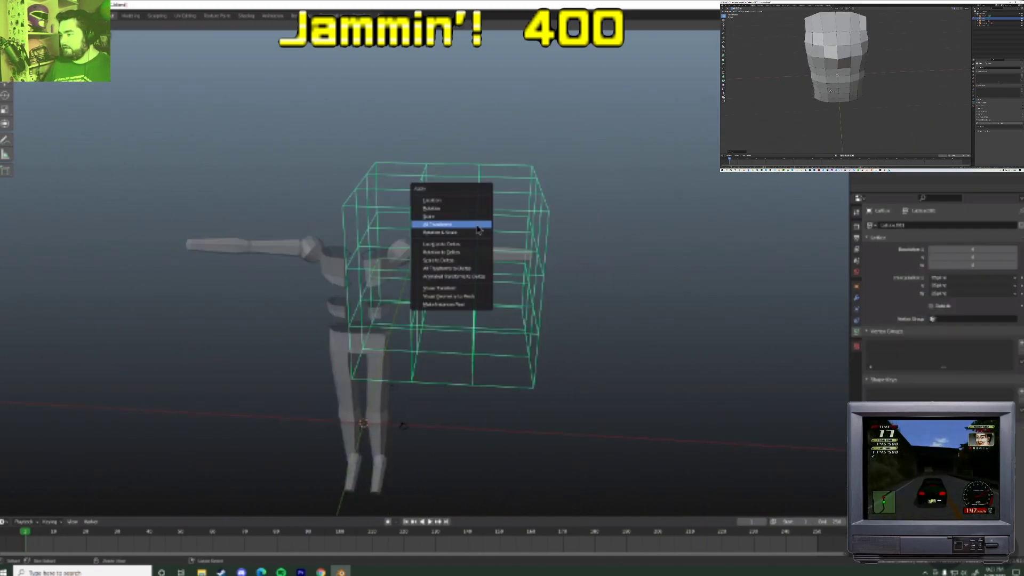
left_click(476, 228)
- Set the lattice as the target object of the mannequin's Lattice modifier
left_click(451, 257)
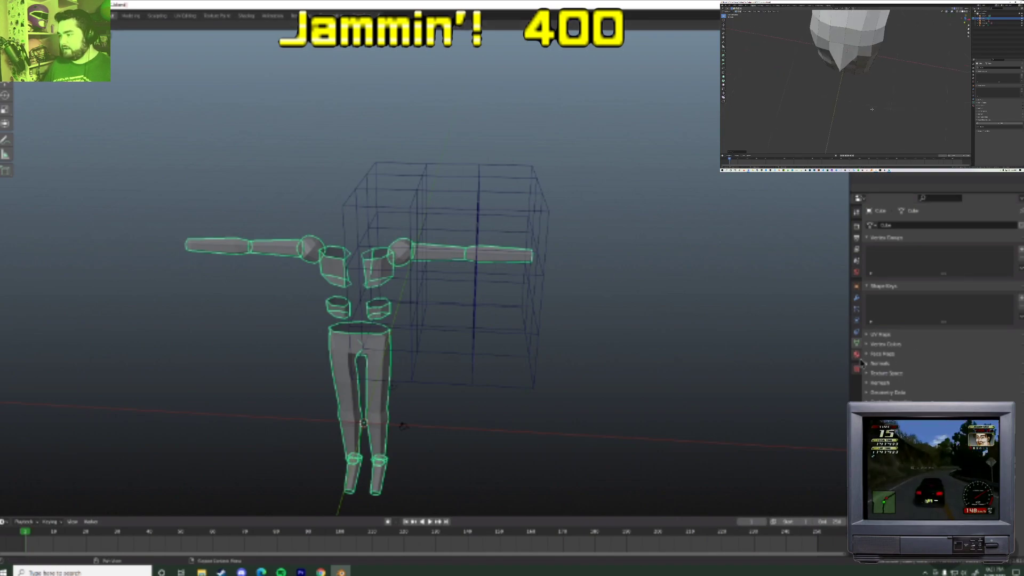
left_click(857, 300)
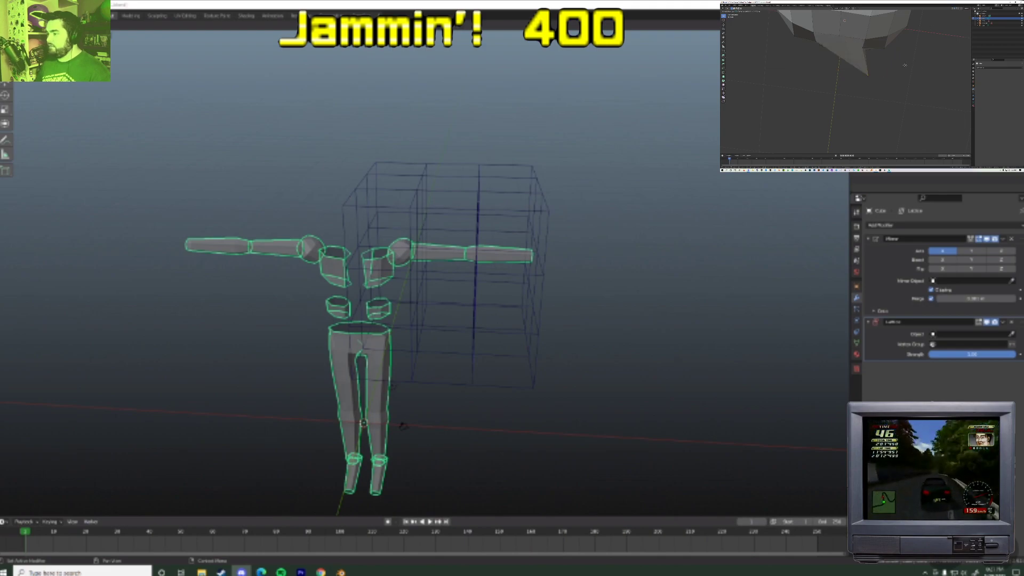
mouse_move(930, 25)
middle_mouse_down()
mouse_move(888, 41)
mouse_move(920, 37)
middle_mouse_up()
scroll(906, 47, "down", 5)
scroll(920, 38, "up", 4)
scroll(842, 68, "down", 2)
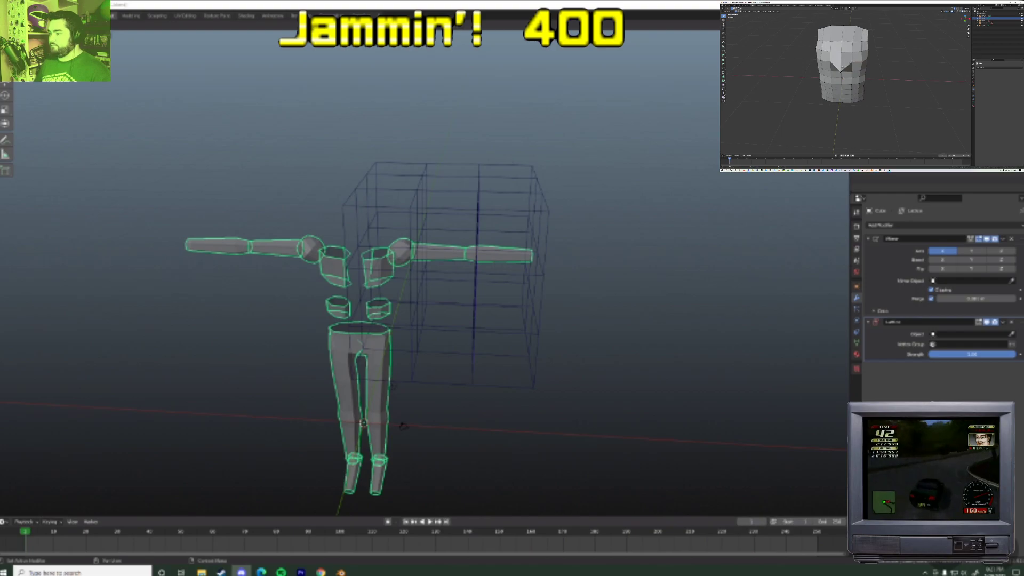
left_click(968, 334)
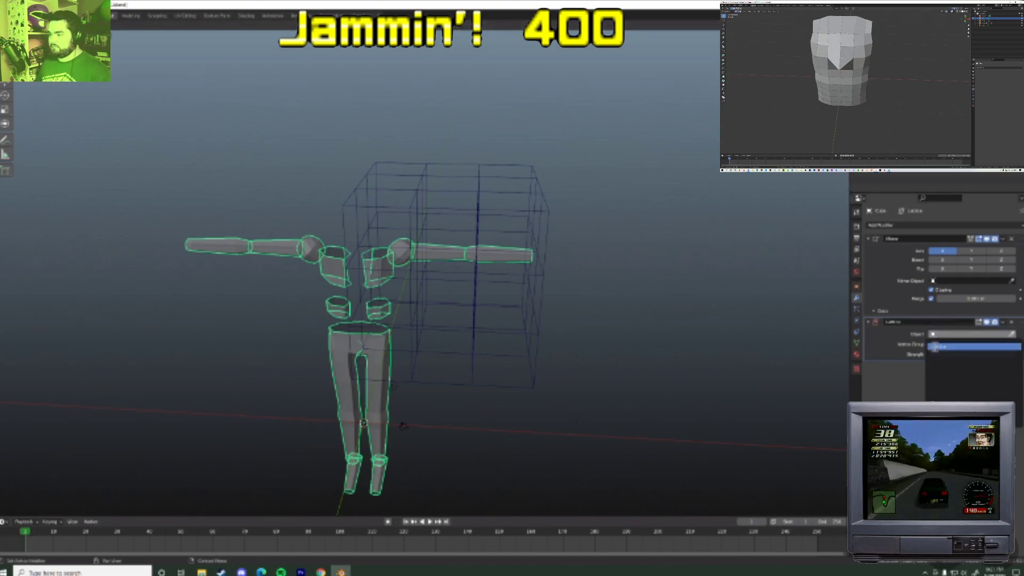
left_click(954, 347)
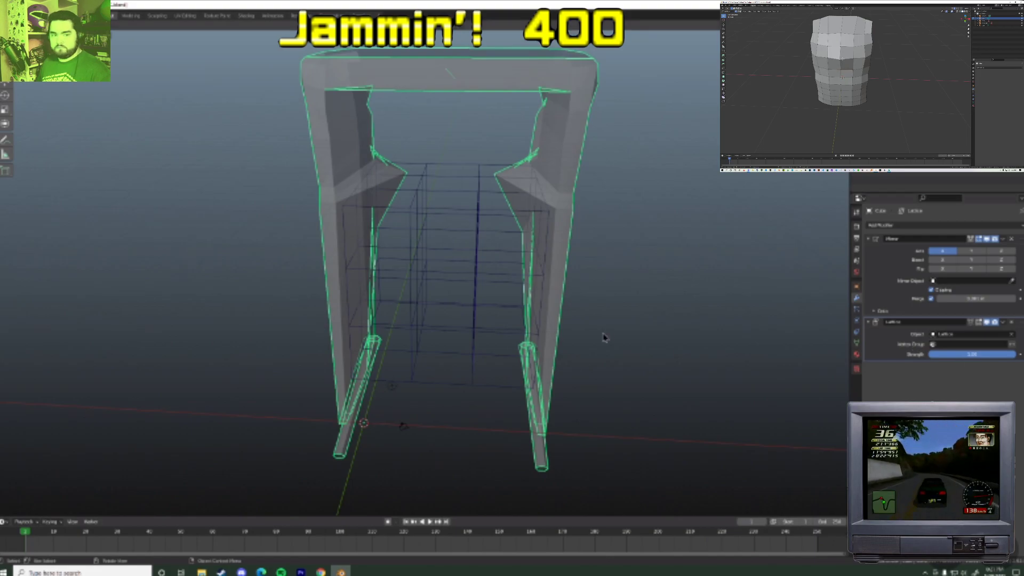
- Try moving and scaling the linked lattice in Object Mode to test its effect on the mannequin
key("Tab")
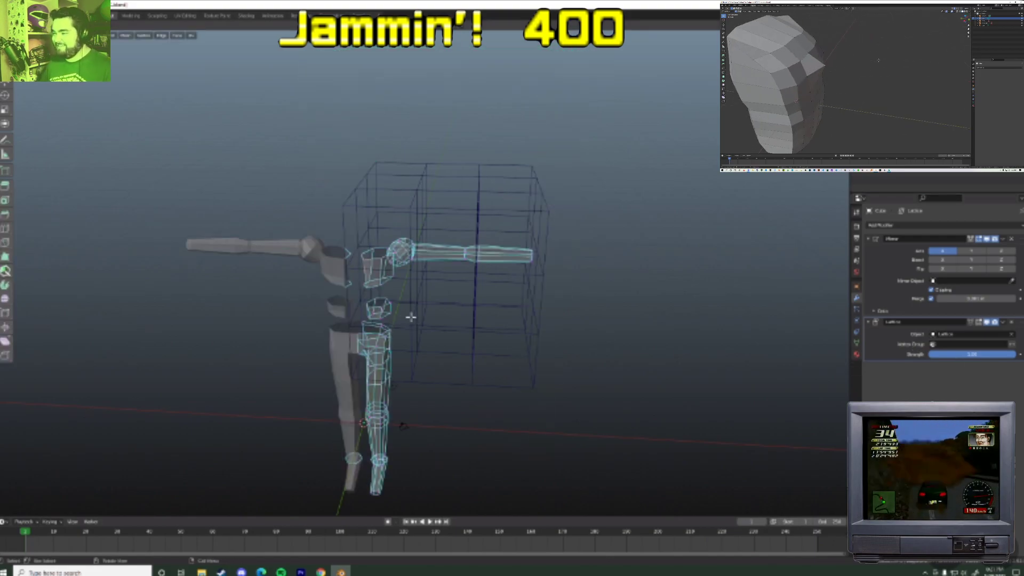
key("Tab")
left_click(539, 289)
left_click(539, 288)
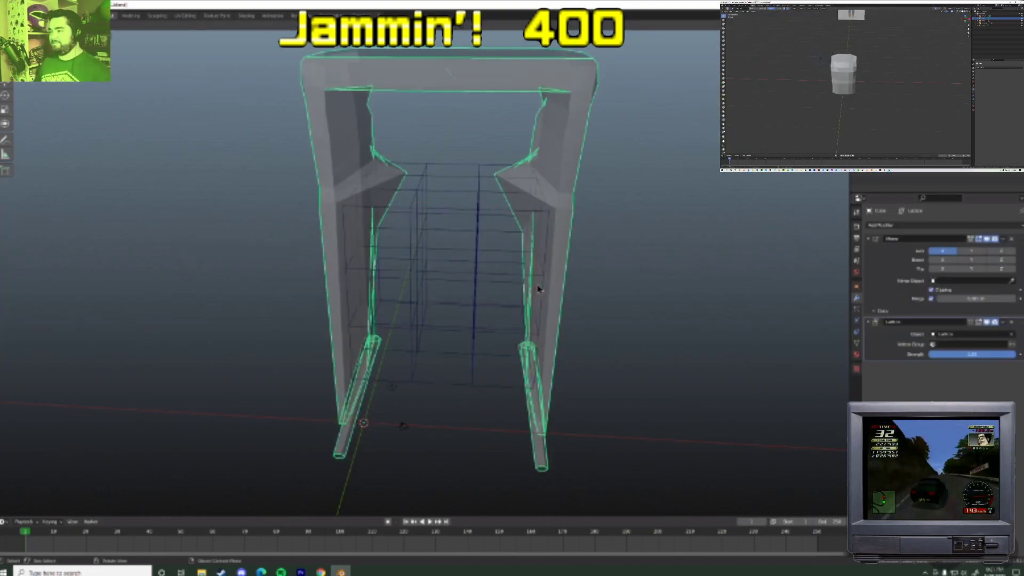
left_click(540, 283)
key("g")
right_click(455, 304)
key("g")
right_click(611, 238)
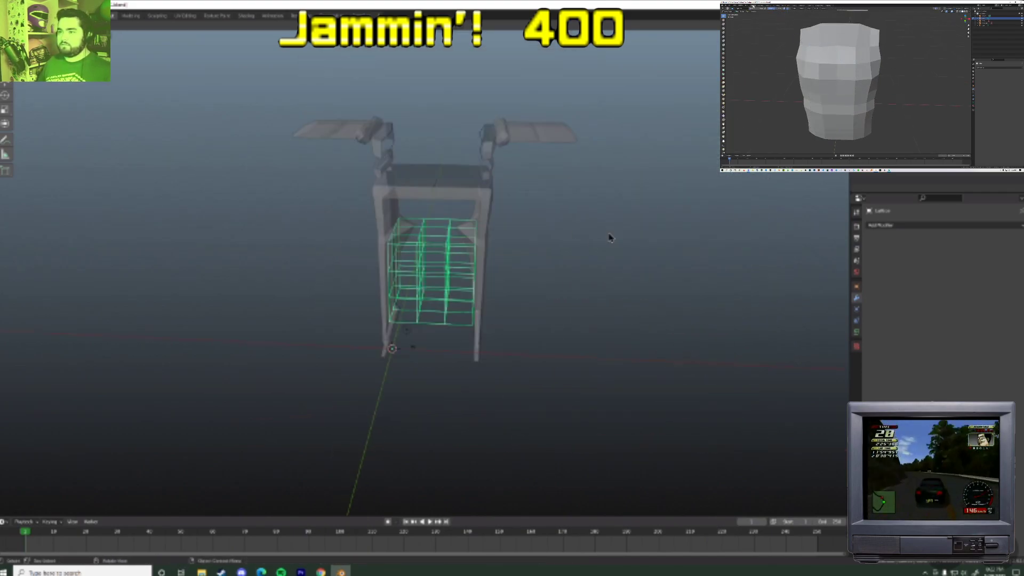
key("s")
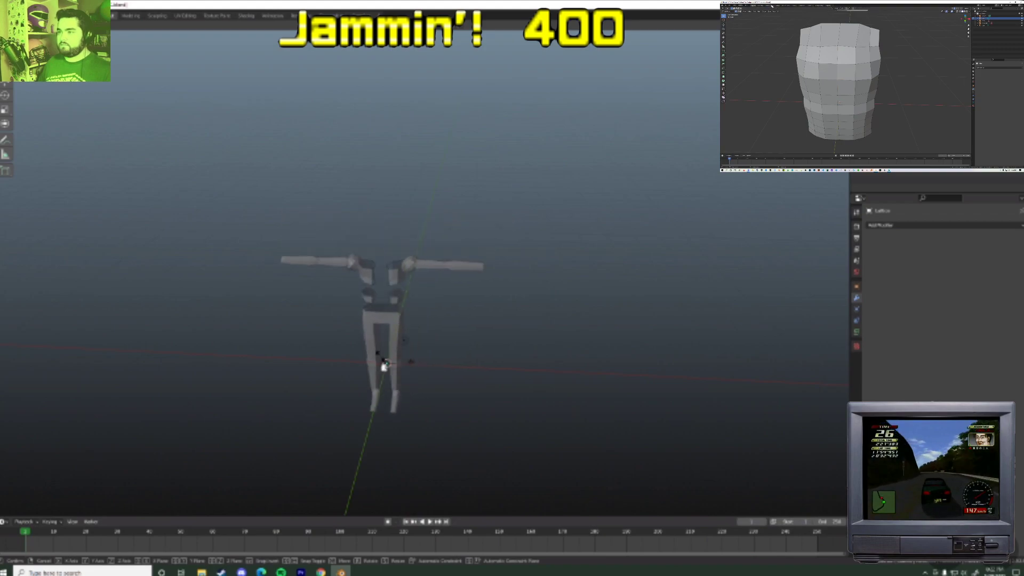
right_click(388, 362)
left_click(502, 344)
left_click(502, 345)
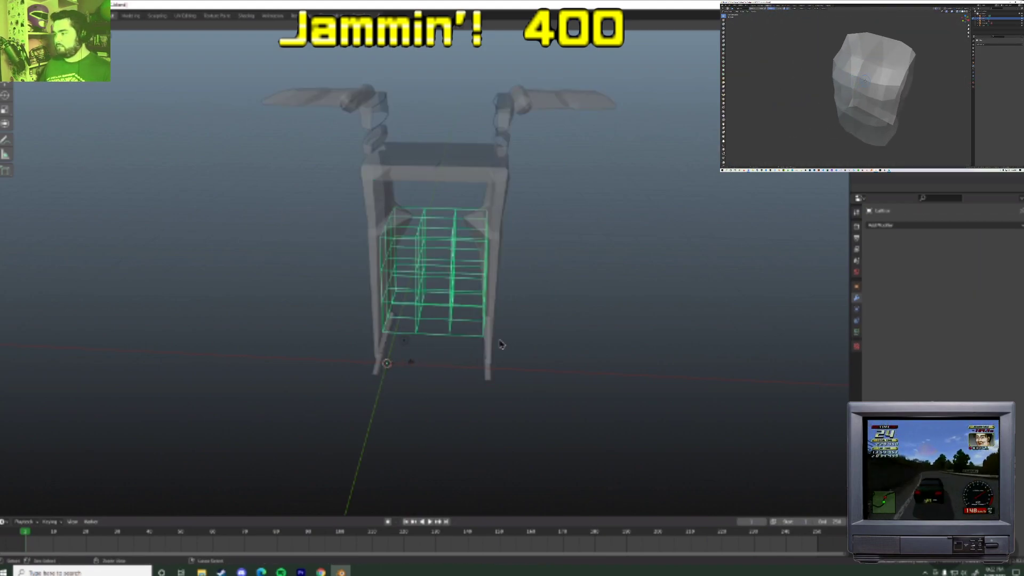
left_click(501, 343)
- Undo the lattice tests, the modifier's target assignment and the lattice's applied transforms
key("Tab")
key("ctrl+z")
key("ctrl+z")
key("ctrl+z")
key("ctrl+z")
key("ctrl+z")
key("ctrl+z")
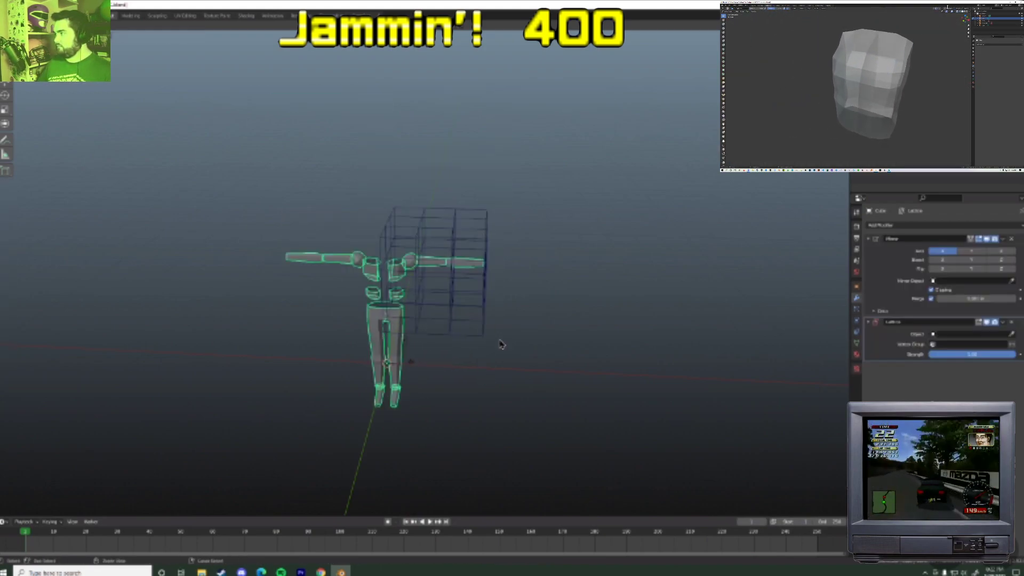
- Compare the lattice's and mannequin's transforms, and assign the unapplied lattice as the object of the mannequin's Lattice modifier
left_click(856, 287)
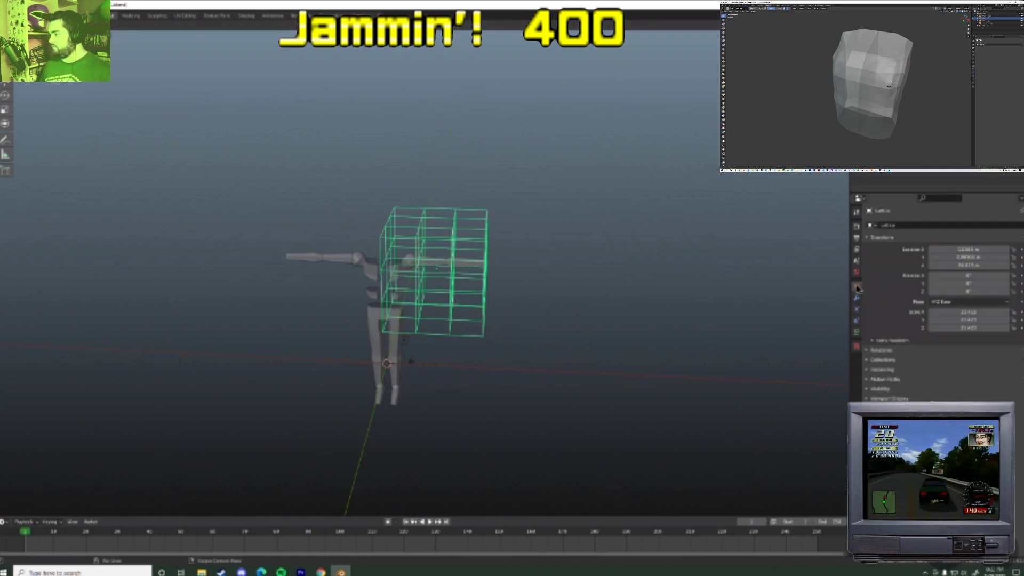
left_click(437, 266)
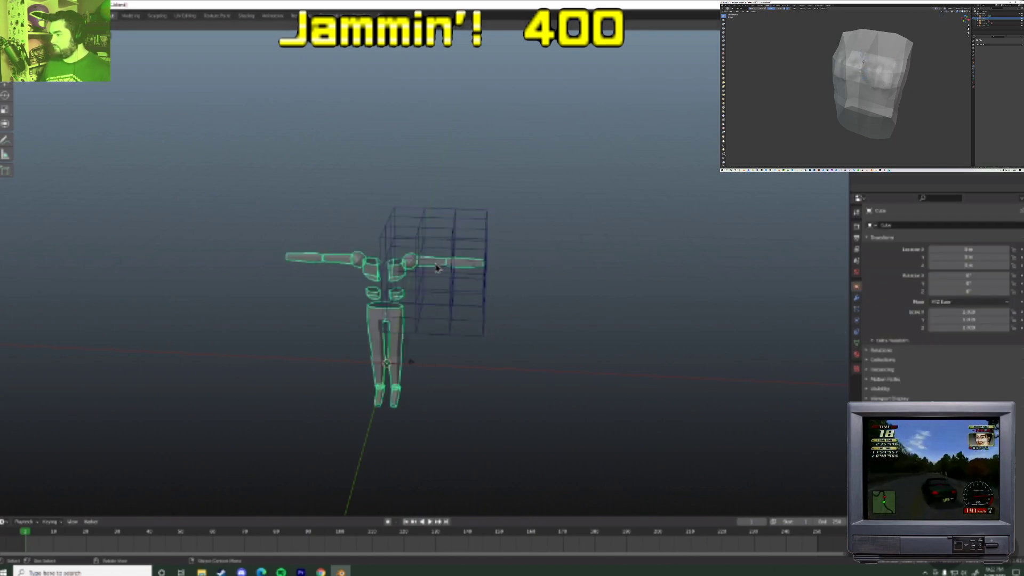
left_click(856, 343)
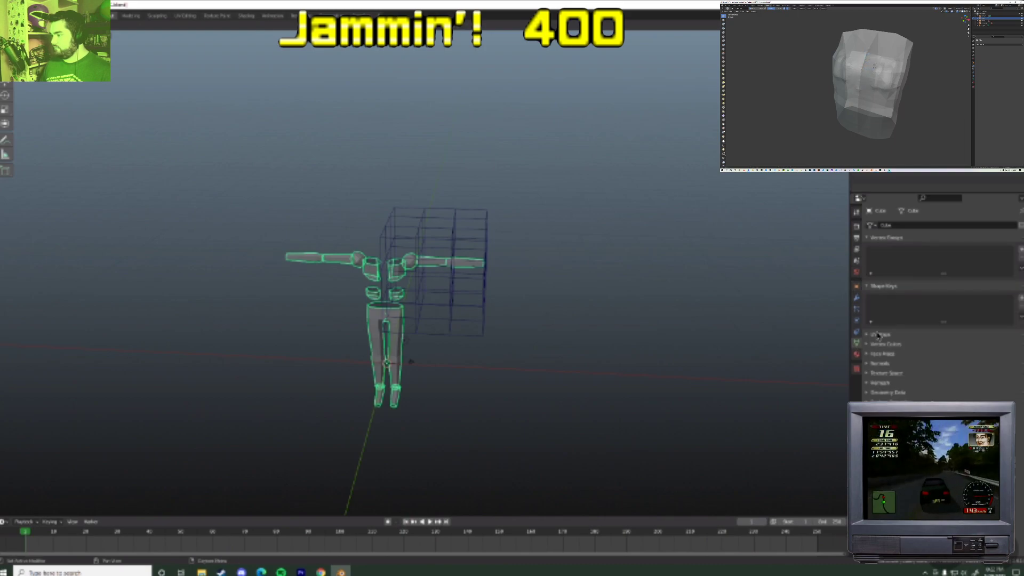
left_click(857, 355)
left_click(857, 309)
left_click(856, 298)
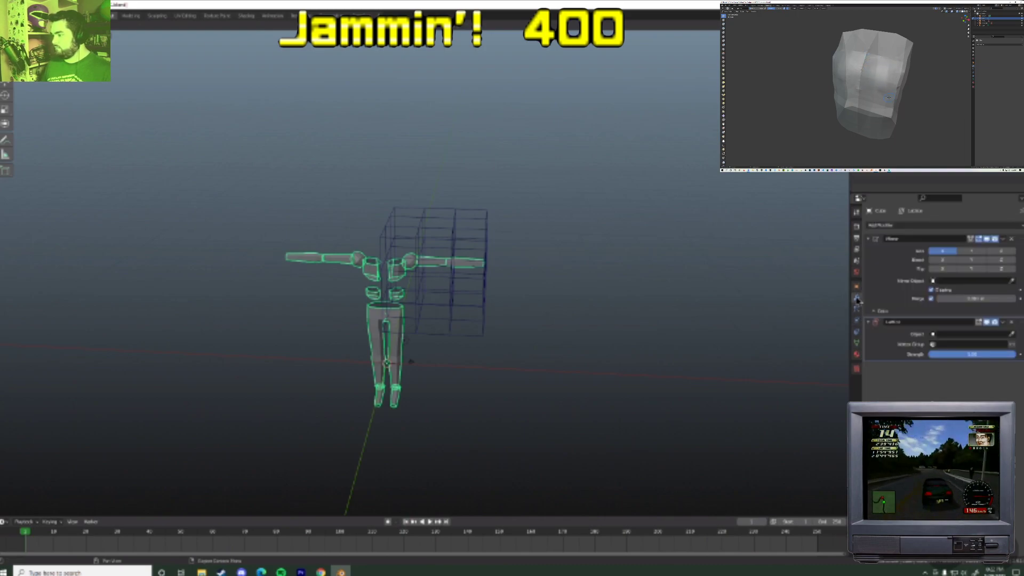
left_click(968, 334)
left_click(927, 349)
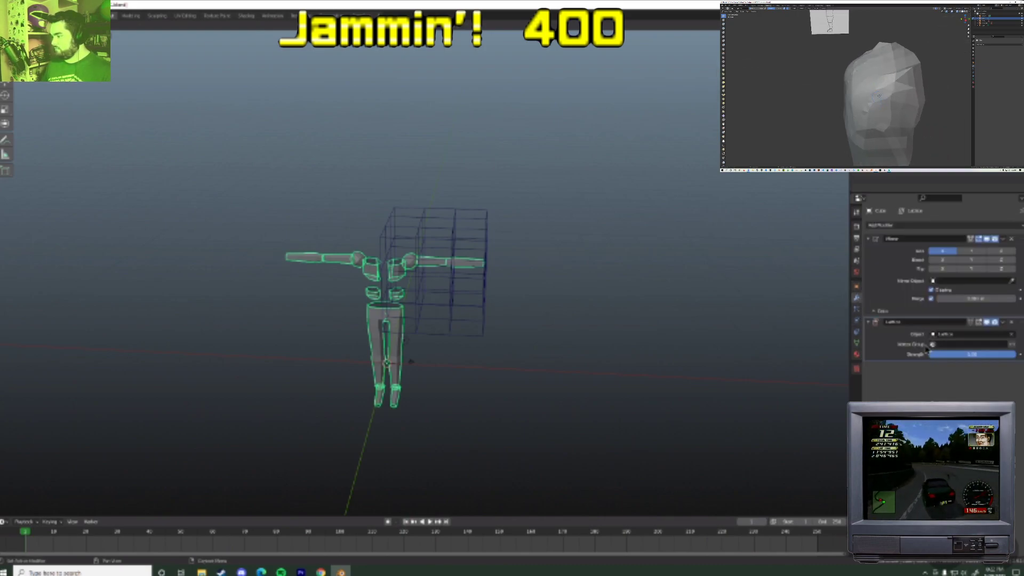
- Try moving a lattice control point with proportional editing in Edit Mode and shifting the whole lattice in Object Mode
left_click(479, 268)
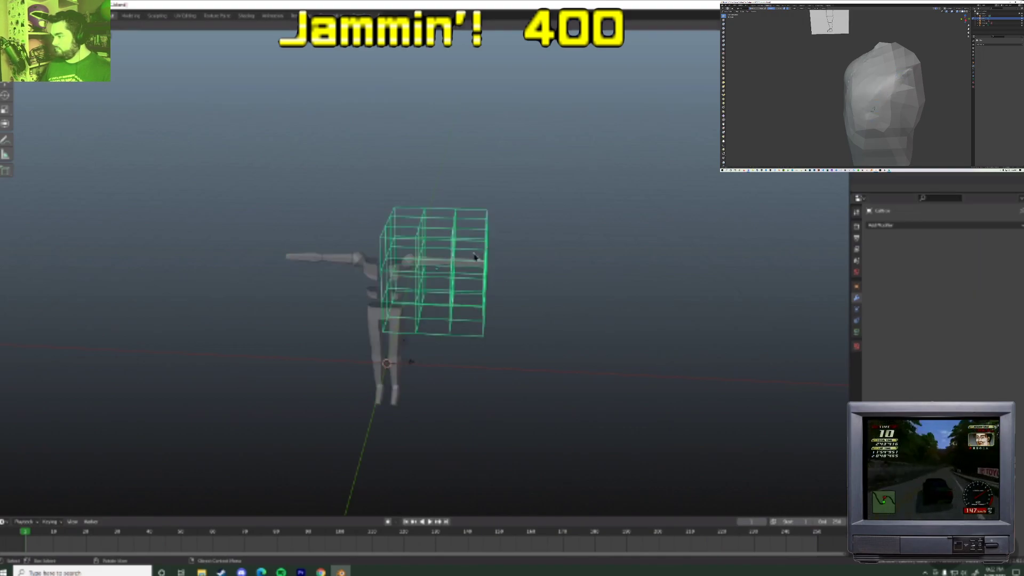
key("Tab")
left_click(455, 254)
key("g")
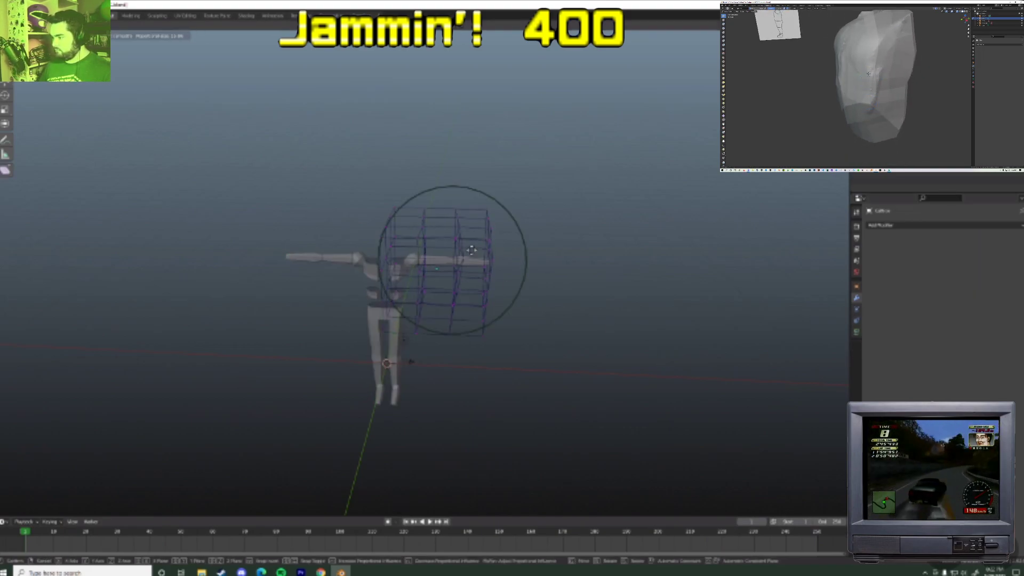
right_click(449, 251)
scroll(517, 265, "up", 6)
middle_click_drag(517, 265, 505, 211)
scroll(464, 288, "down", 5)
scroll(473, 290, "up", 4)
scroll(454, 262, "down", 1)
key("Tab")
key("g")
right_click(522, 268)
- Try moving a lattice control point near the mannequin's shoulder with a smaller proportional influence, and undo the move
scroll(418, 272, "up", 3)
key("Tab")
key("g")
scroll(423, 243, "up", 12)
left_click(473, 235)
key("g")
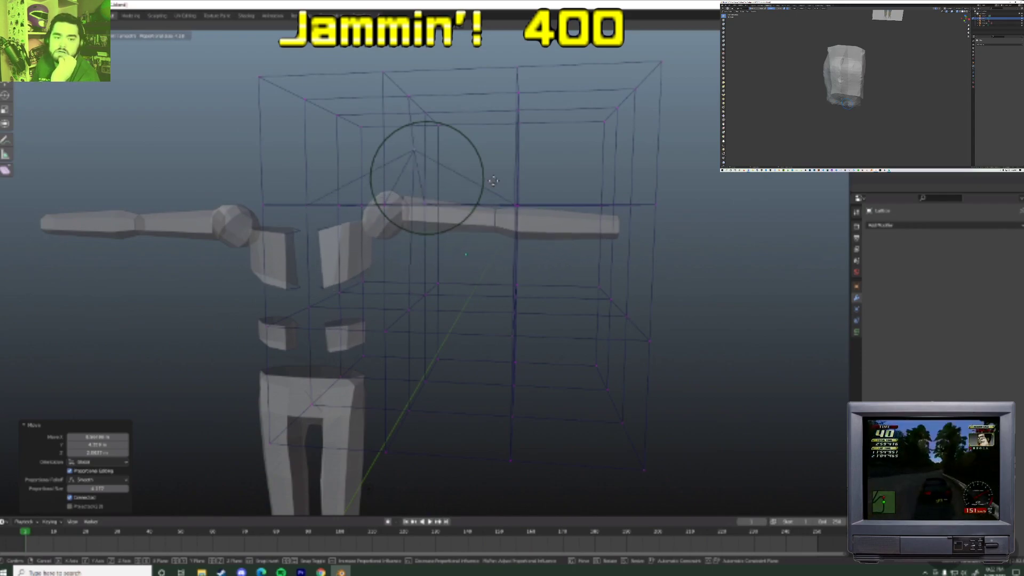
right_click(494, 265)
scroll(490, 274, "down", 3)
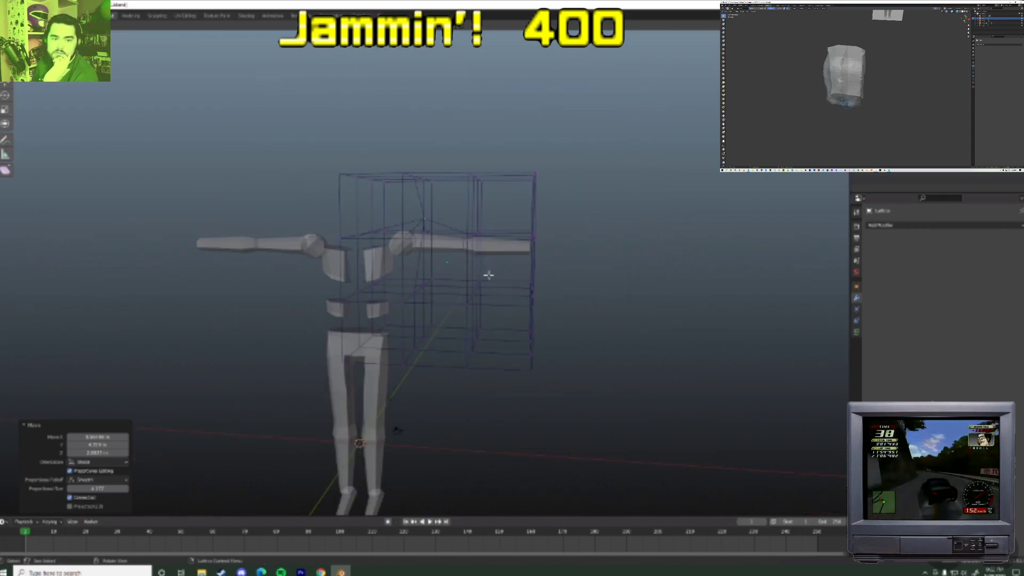
key("ctrl+z")
scroll(487, 275, "down", 3)
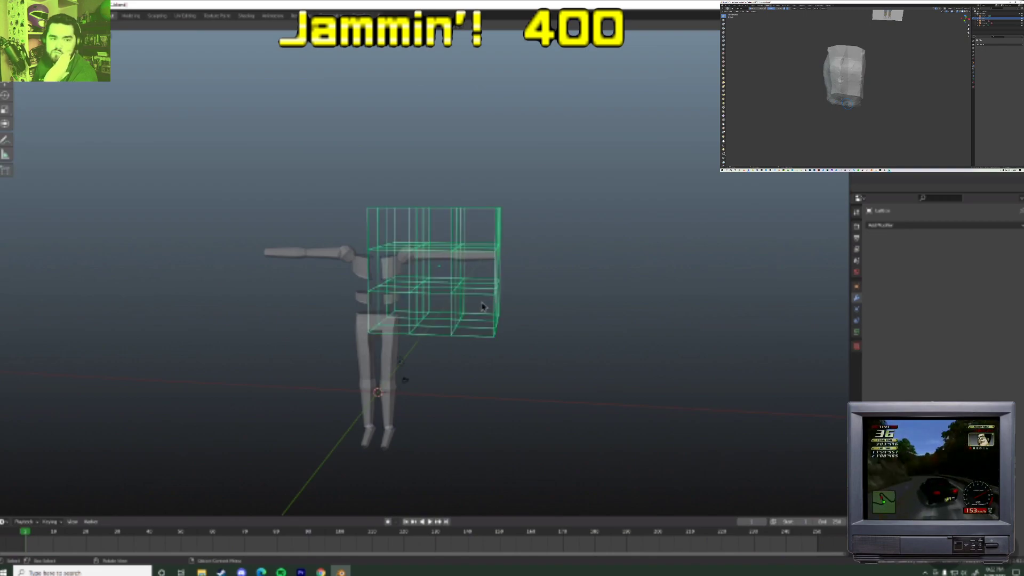
- Move the lattice over the mannequin in front view and scale it up to enclose the whole body
key("KP_1")
key("g")
left_click(406, 354)
key("s")
left_click(452, 232)
- Try moving several upper lattice control points along the X axis in Edit Mode with proportional editing
key("Tab")
middle_click_drag(411, 370, 402, 256)
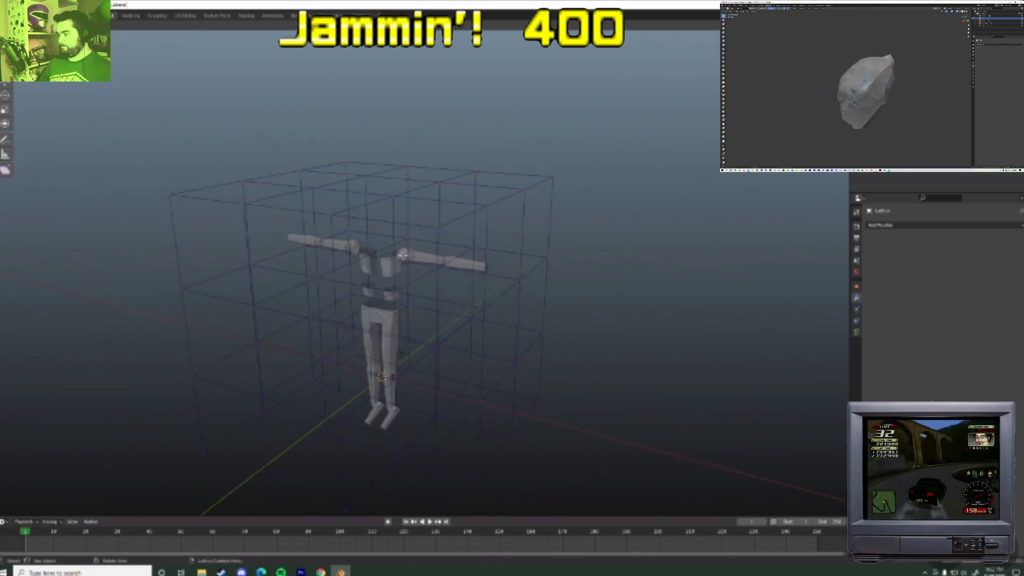
middle_click_drag(401, 188, 320, 186)
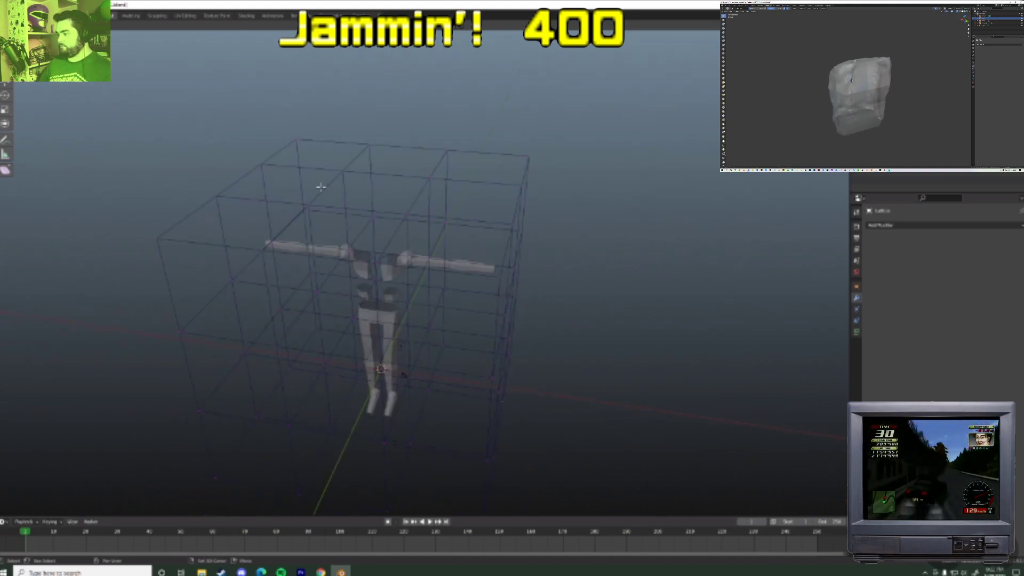
left_click(428, 178, "shift")
left_click(406, 215, "shift")
middle_click_drag(426, 217, 445, 197)
key("g")
key("x")
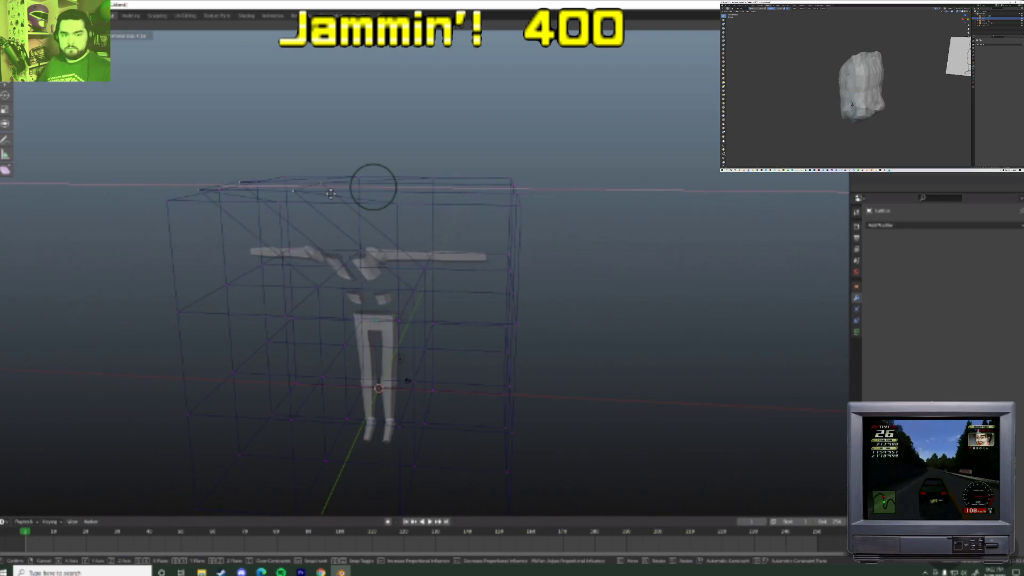
right_click(488, 217)
- Try moving the lattice control points freely around the mannequin from several viewing angles
scroll(484, 217, "down", 3)
middle_click_drag(483, 217, 322, 286)
scroll(413, 279, "up", 5)
key("g")
right_click(396, 295)
middle_click_drag(395, 295, 445, 299)
key("g")
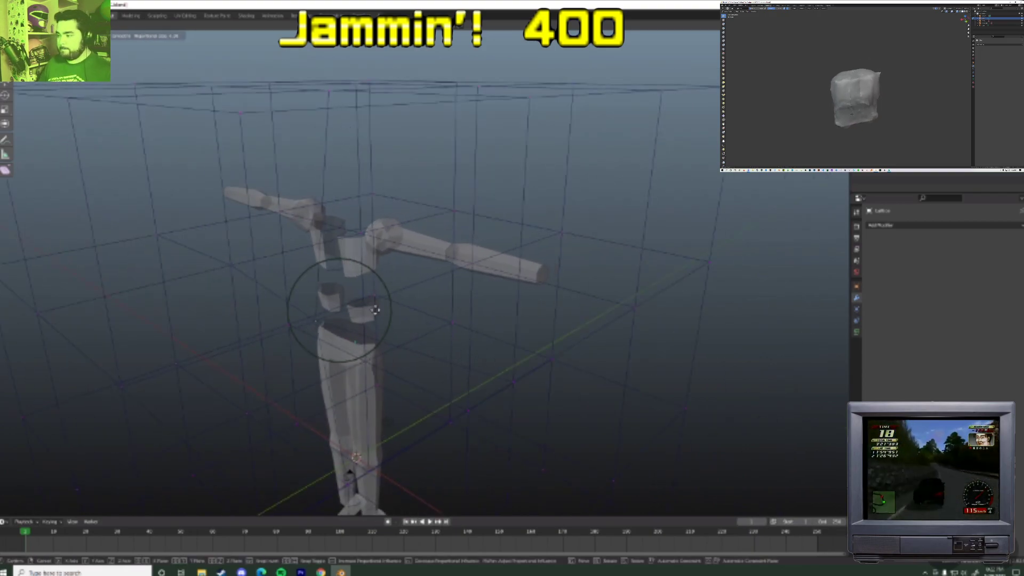
right_click(507, 286)
middle_click_drag(507, 286, 446, 275)
scroll(514, 292, "down", 5)
key("g")
right_click(536, 272)
- Try moving the selected lattice control points along the Y axis with proportional editing, and undo the moves
key("g")
key("y")
left_click(469, 261)
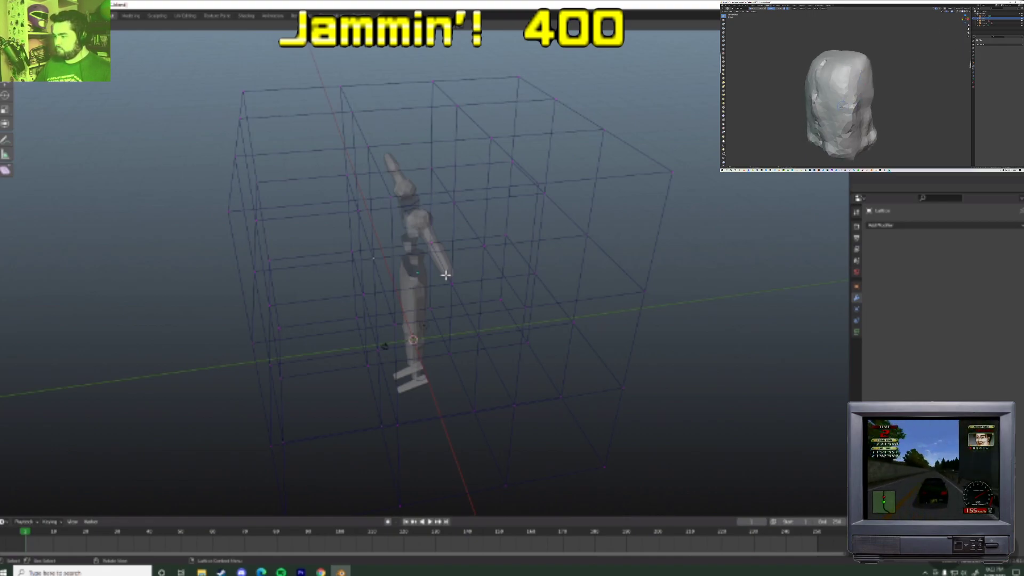
middle_click_drag(446, 275, 399, 267)
scroll(459, 254, "down", 3)
key("Tab")
key("Tab")
key("g")
key("y")
left_click(429, 256)
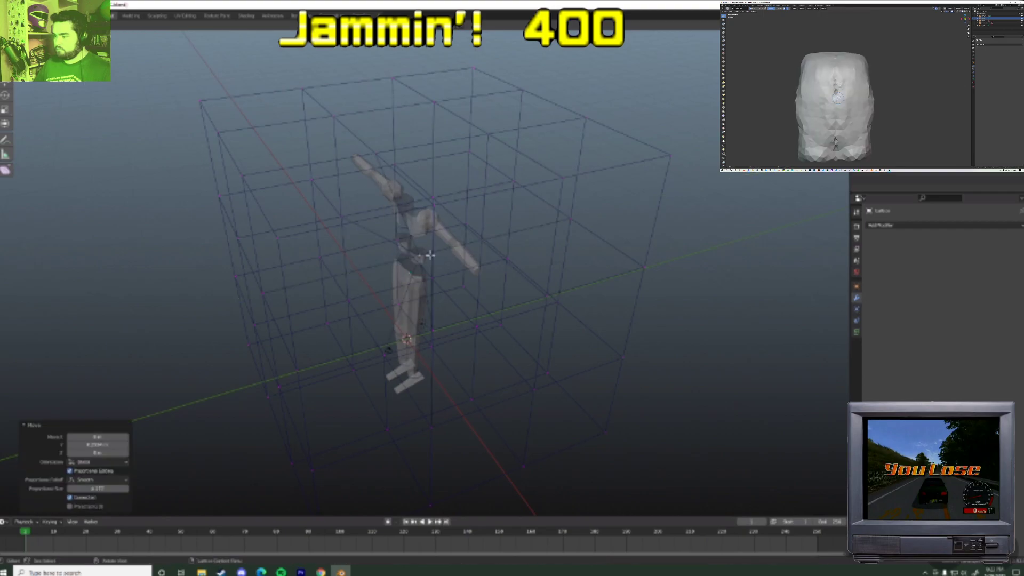
key("ctrl+z")
key("ctrl+z")
key("ctrl+z")
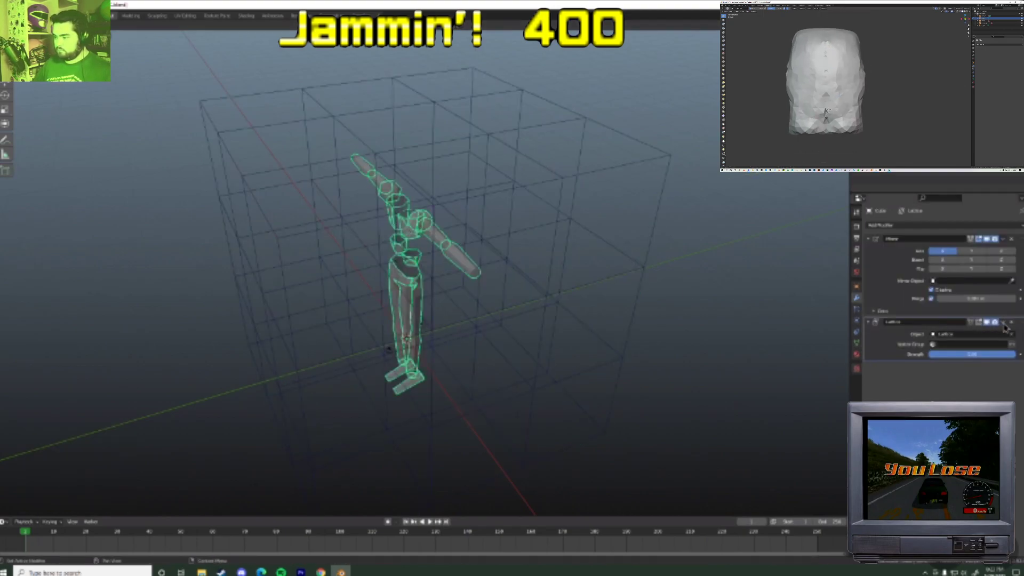
- Compare the mannequin with its Lattice modifier's viewport display on and off
middle_click_drag(553, 315, 467, 265)
scroll(683, 269, "down", 2)
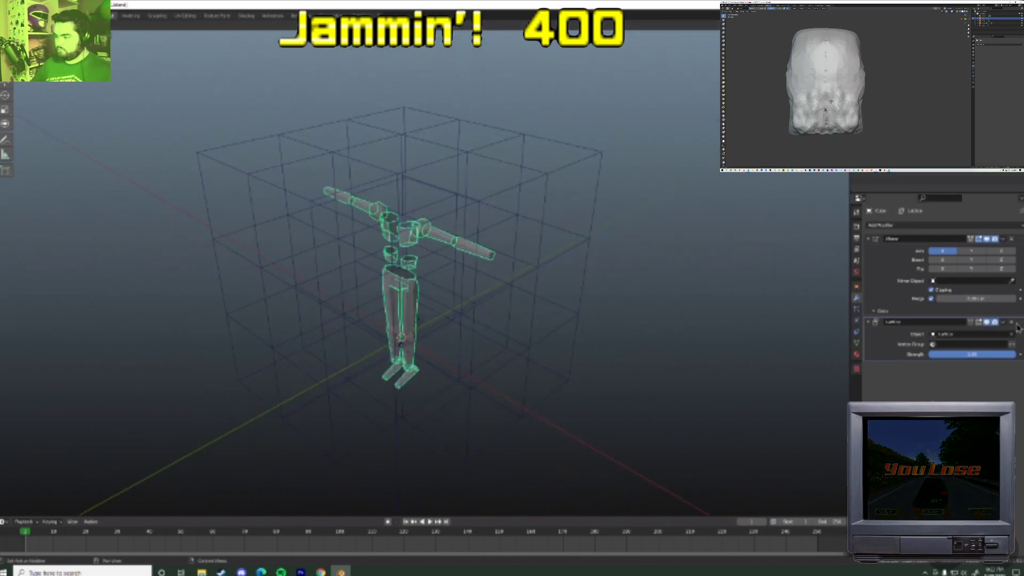
key("ctrl+z")
key("ctrl+shift+z")
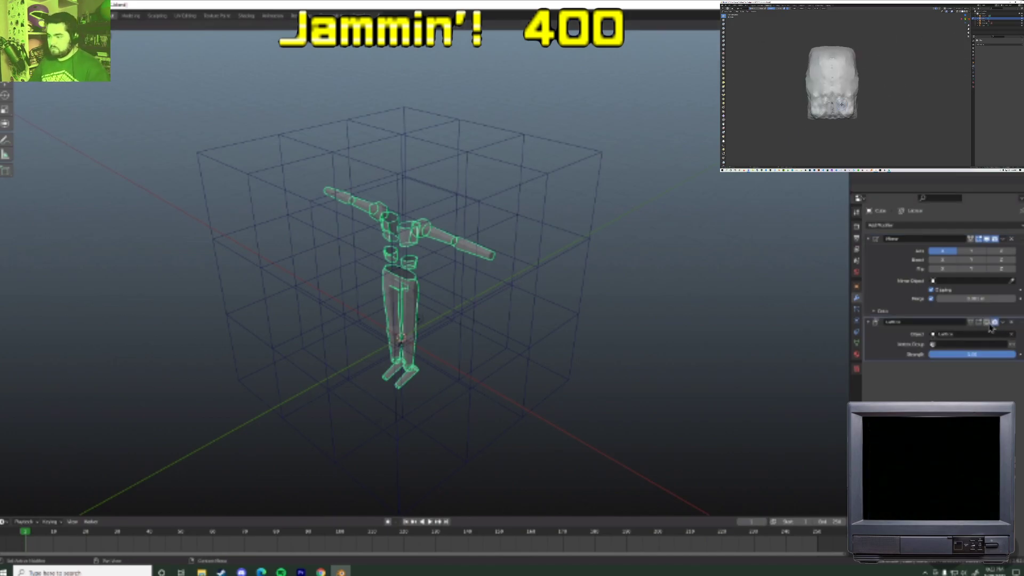
- Select the lattice cage and try moving one of its control points along the Z axis in Edit Mode
key("Tab")
key("Tab")
left_click(406, 177)
key("Tab")
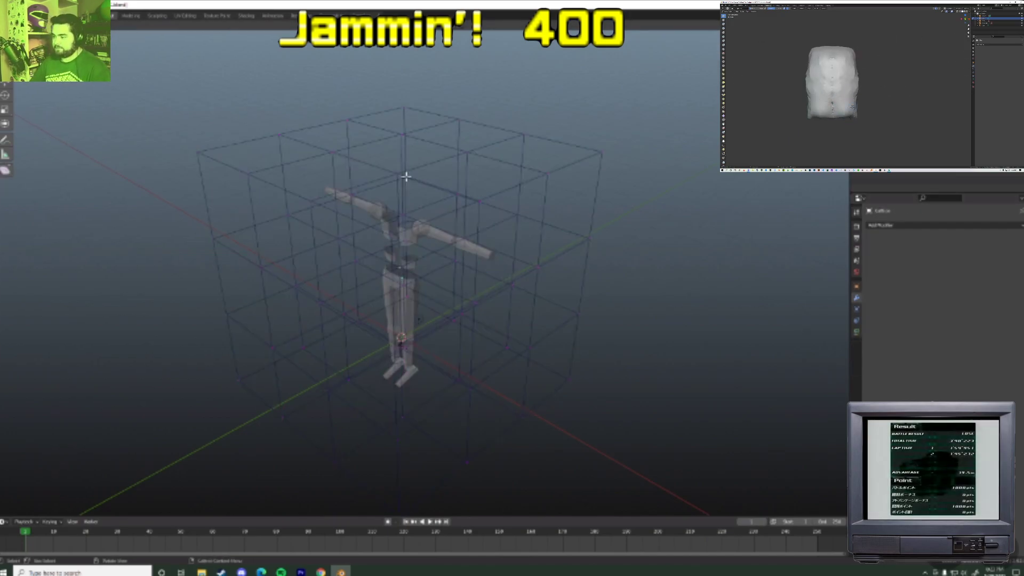
key("g")
key("z")
left_click(431, 261)
- Try lowering further top-edge lattice control points on the arm side along the Z axis
middle_click_drag(432, 262, 502, 228)
left_click(534, 154)
key("g")
key("z")
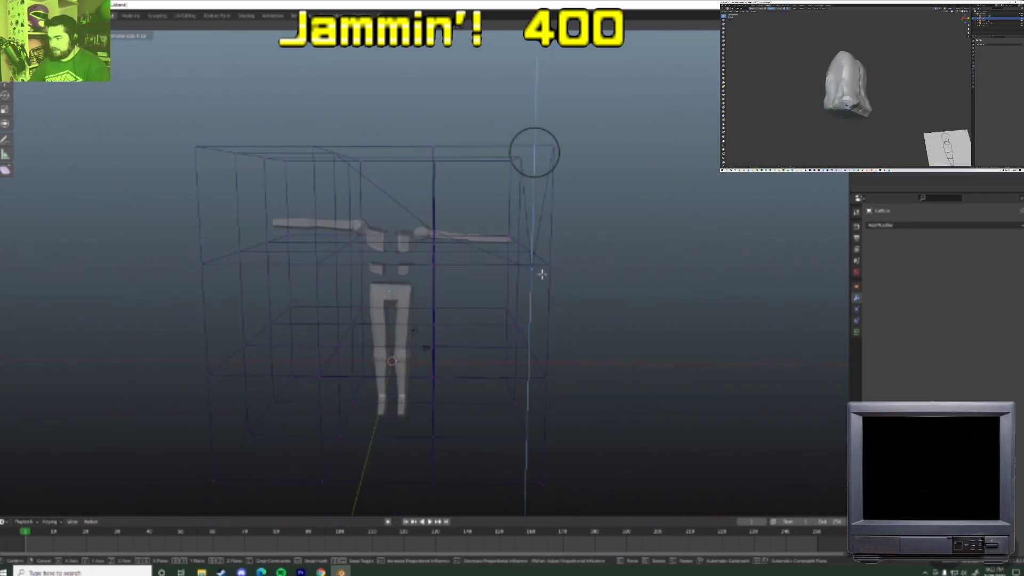
left_click(543, 279)
middle_click_drag(608, 296, 551, 316)
middle_click_drag(480, 313, 506, 253)
key("g")
key("z")
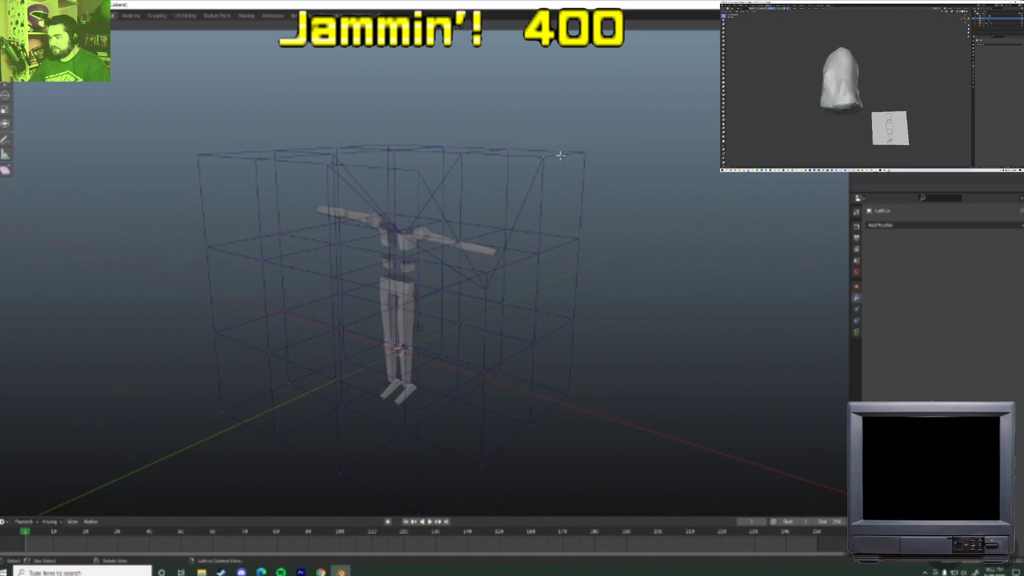
left_click(565, 255)
middle_click_drag(565, 265, 574, 285)
- Try scaling all lattice control points together, and undo the cage's deformations
key("a")
key("s")
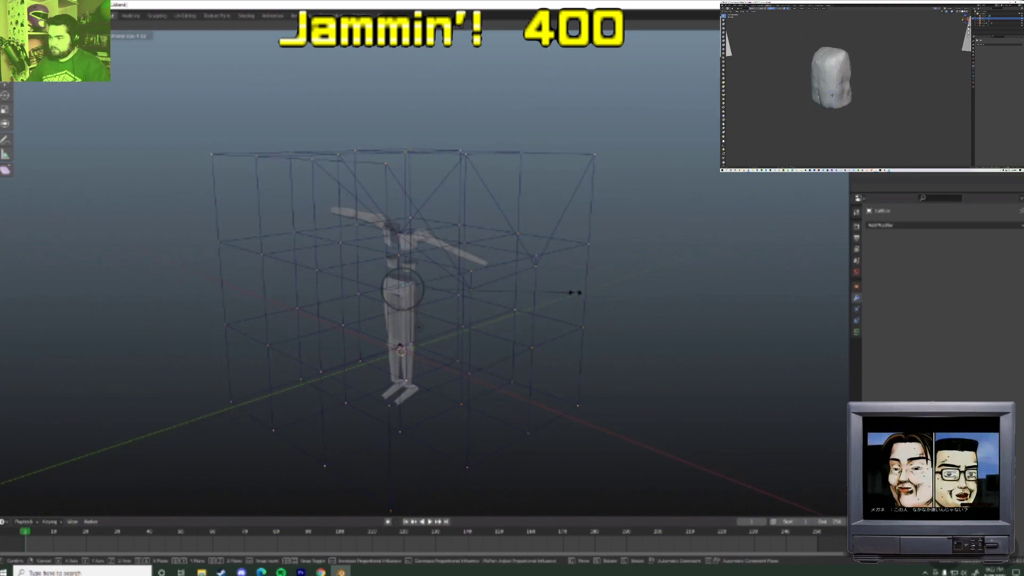
key("Escape")
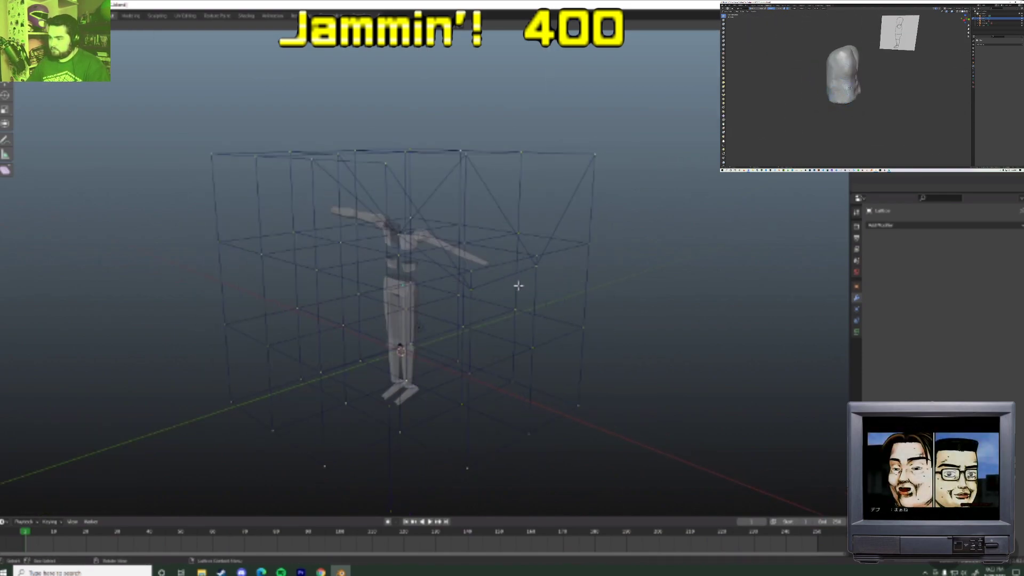
key("KP_1")
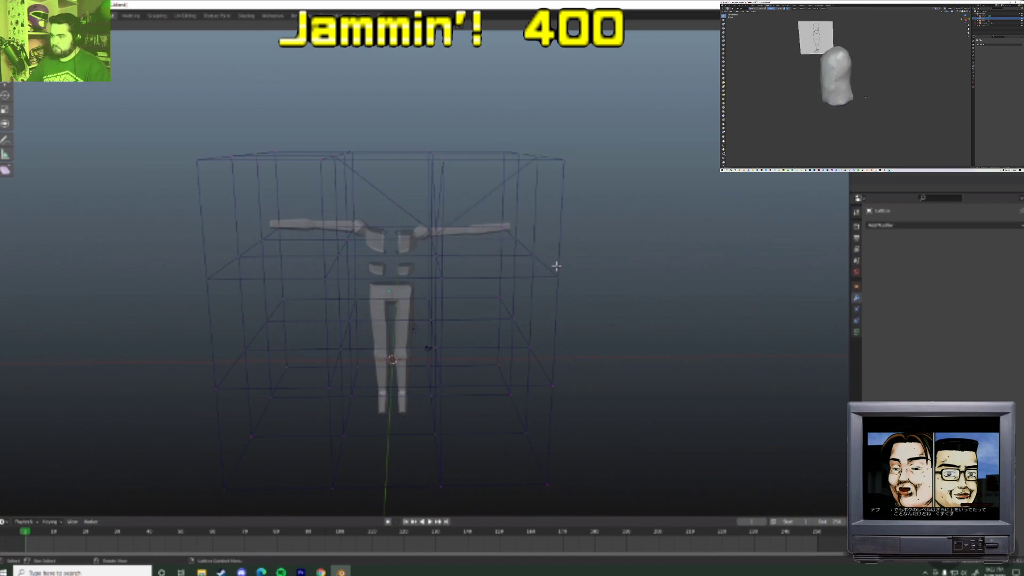
middle_click_drag(541, 265, 537, 275)
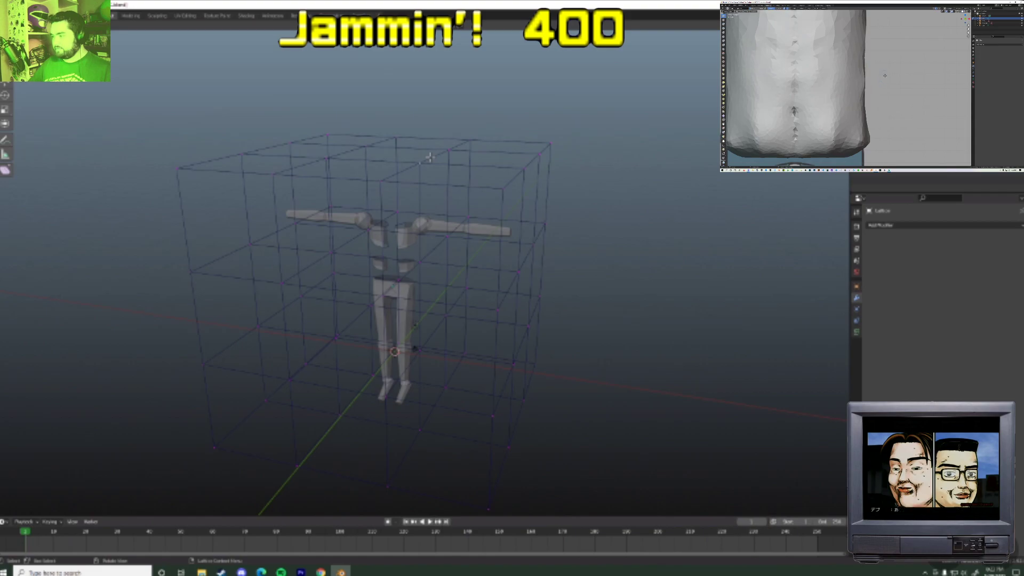
middle_click_drag(432, 160, 527, 197)
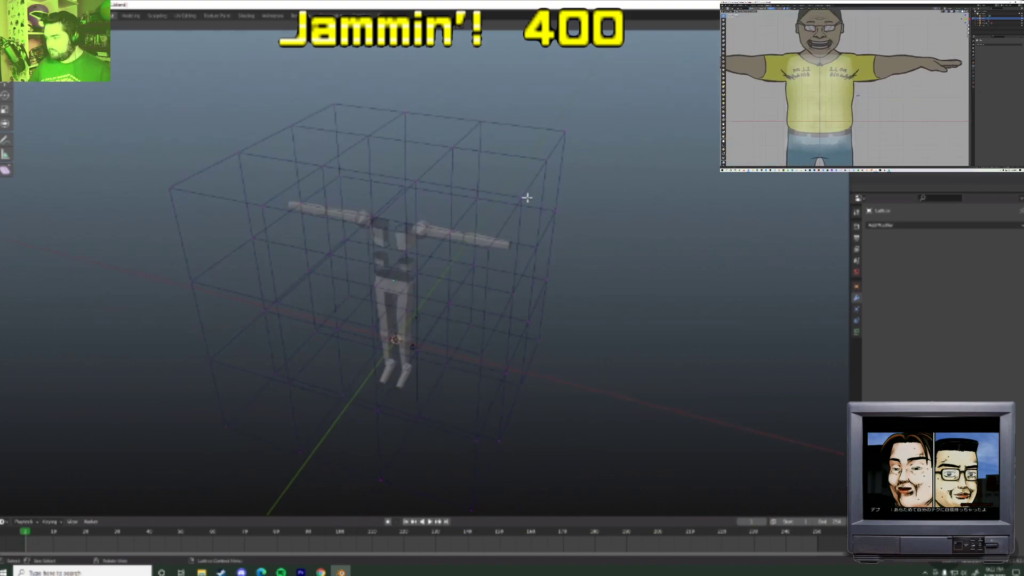
- Delete the lattice object, then select the mannequin and frame it in the viewport
left_click(525, 202)
key("x")
left_click(469, 206)
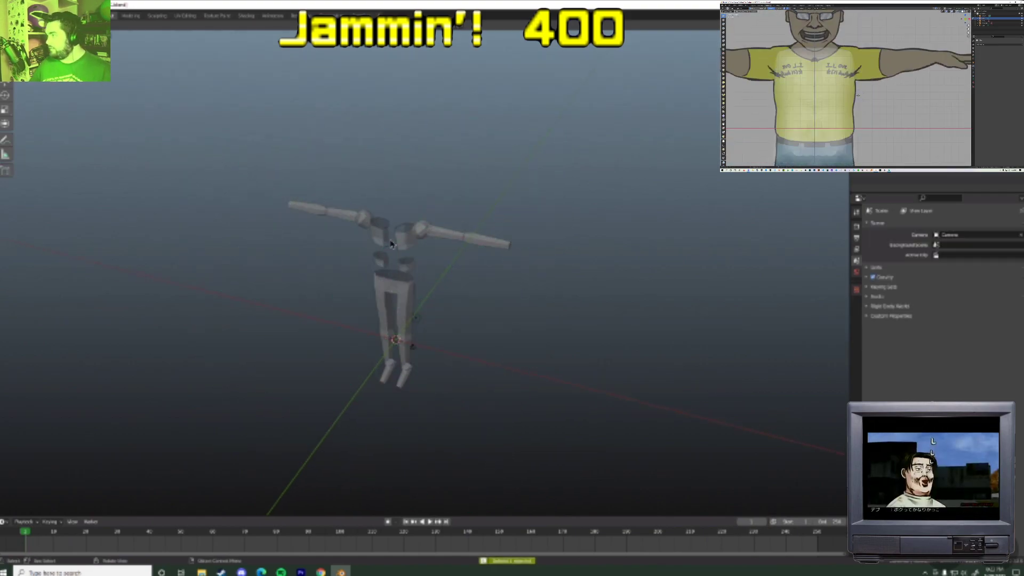
left_click(399, 243)
key("KP_1")
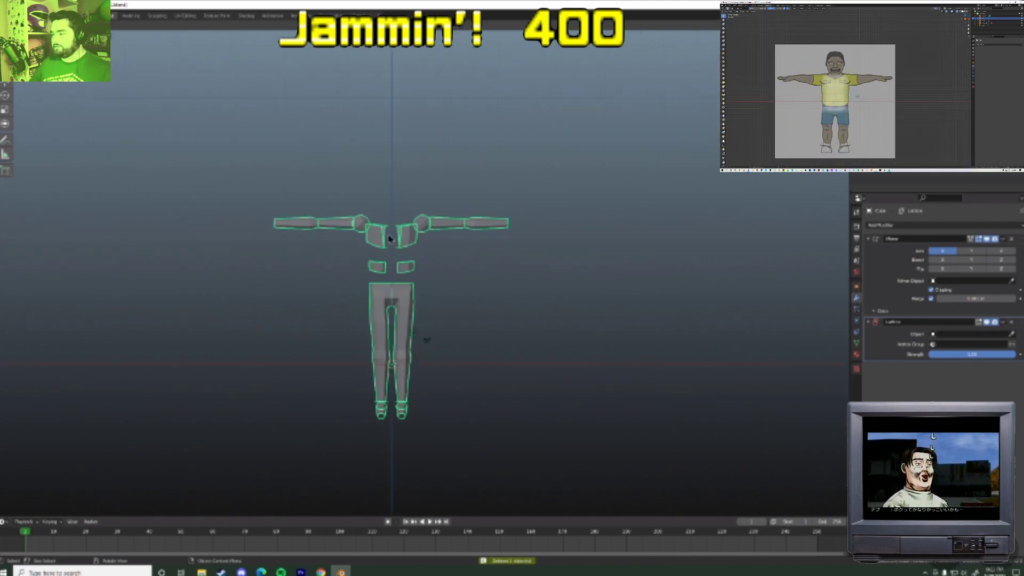
key("KP_Decimal")
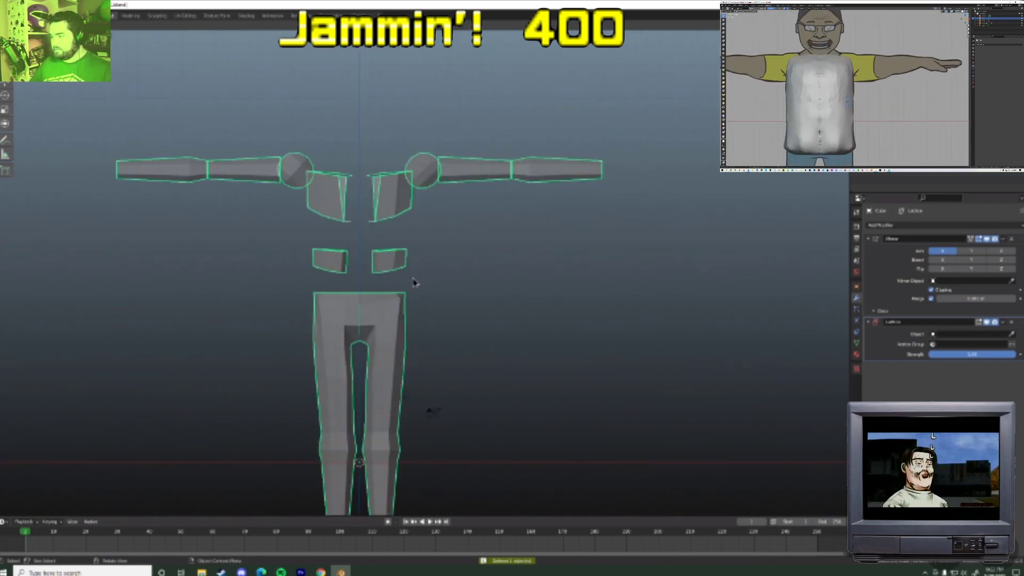
middle_click_drag(371, 276, 530, 304)
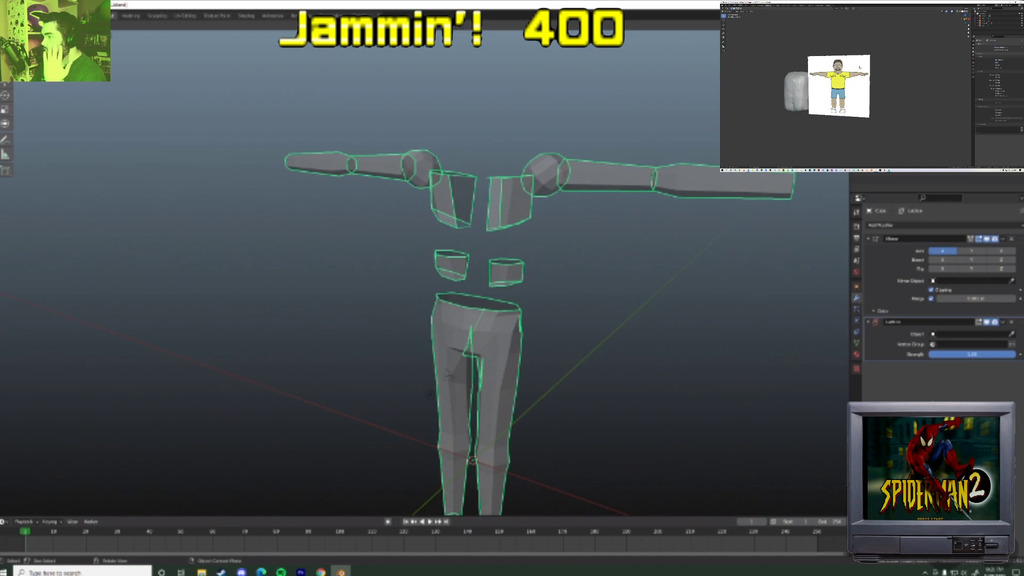
- Turn off X-Ray in the viewport shading options so the mannequin displays as opaque
left_click(842, 26)
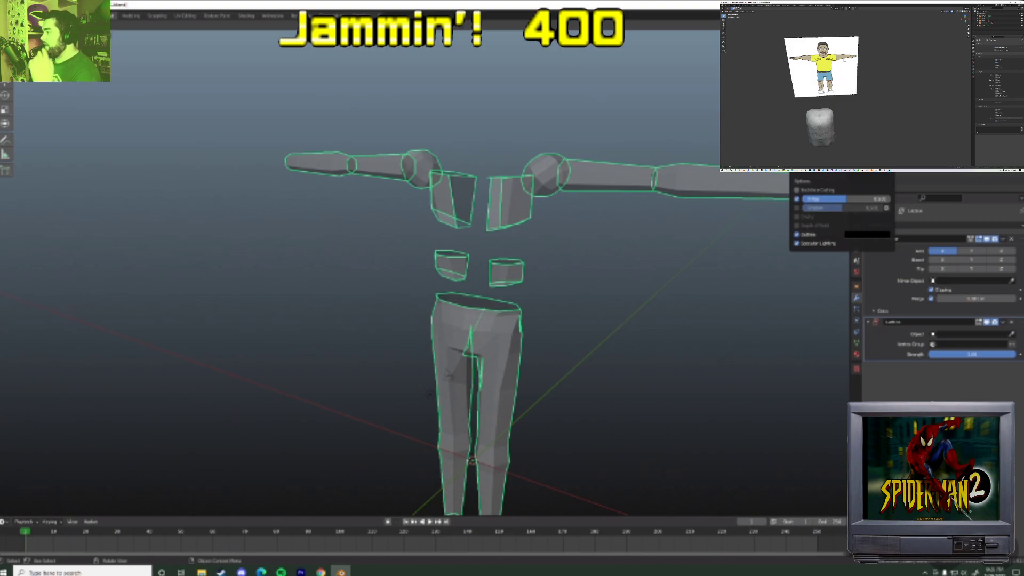
left_click(798, 200)
left_click(798, 200)
left_click(799, 200)
left_click(798, 199)
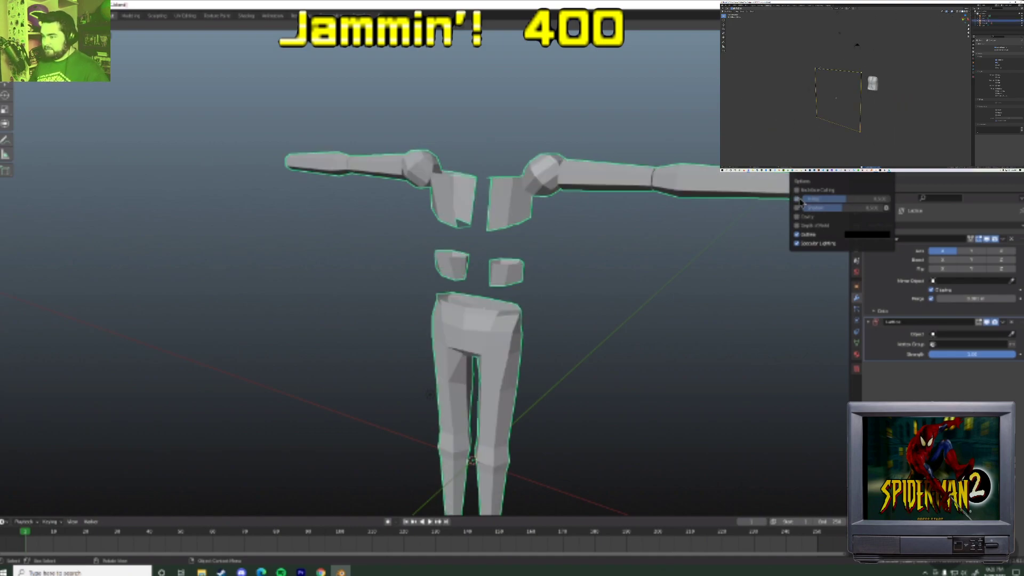
- Open the context options for the reference image plane and examine the plane next to the torso
left_click(825, 53)
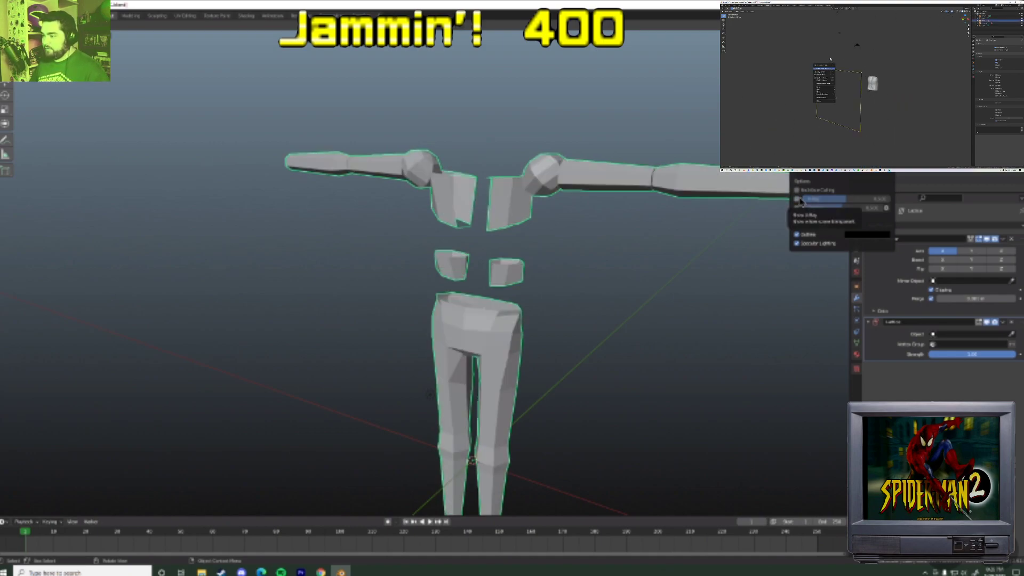
left_click(809, 75)
middle_click_drag(875, 69, 941, 76)
left_click(847, 68)
scroll(906, 80, "up", 2)
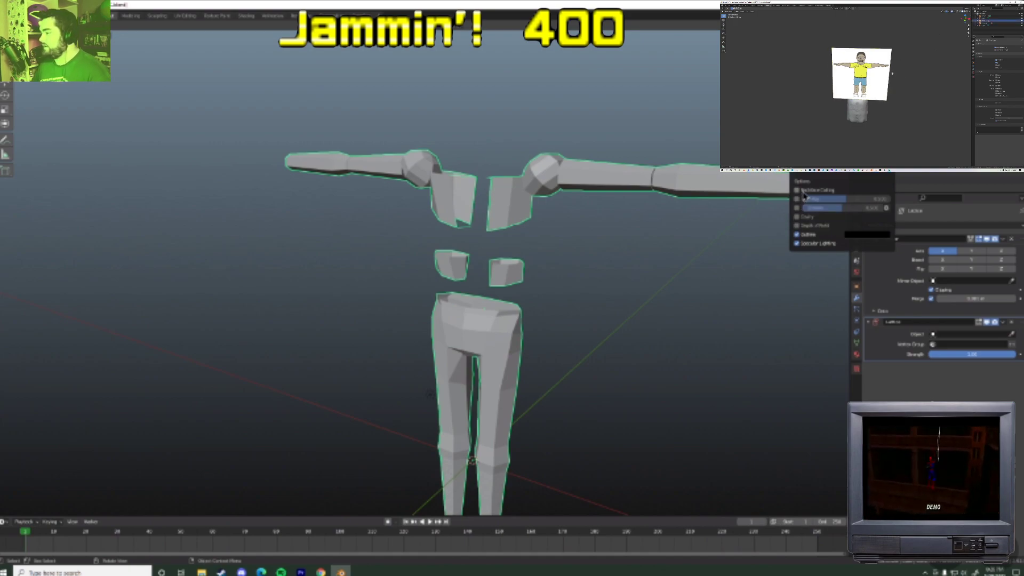
middle_click_drag(890, 70, 870, 74)
middle_click_drag(775, 270, 730, 281)
- Look through the viewport shading and overlay options for the scene with the torso and reference image
left_click(971, 11)
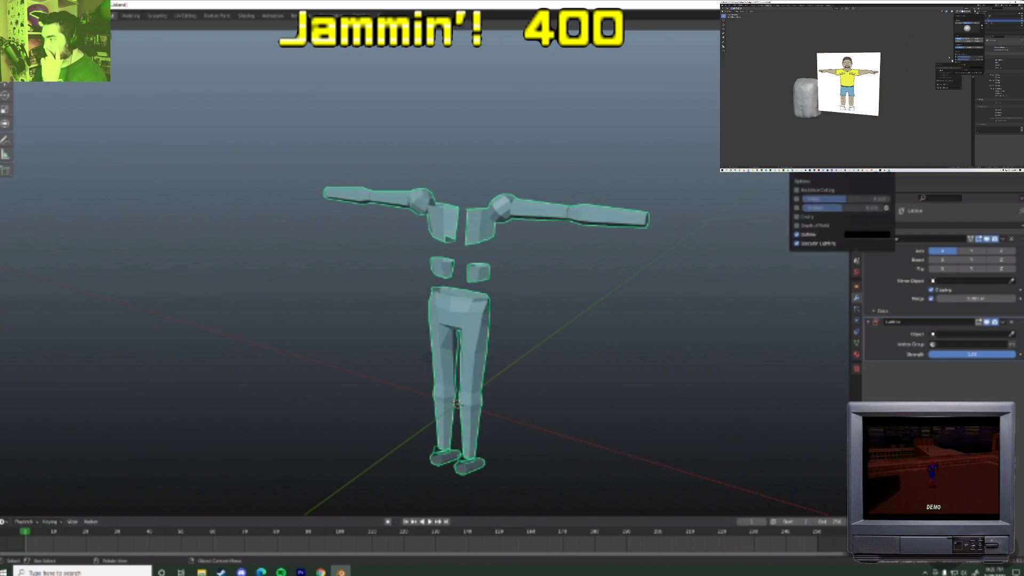
left_click(954, 12)
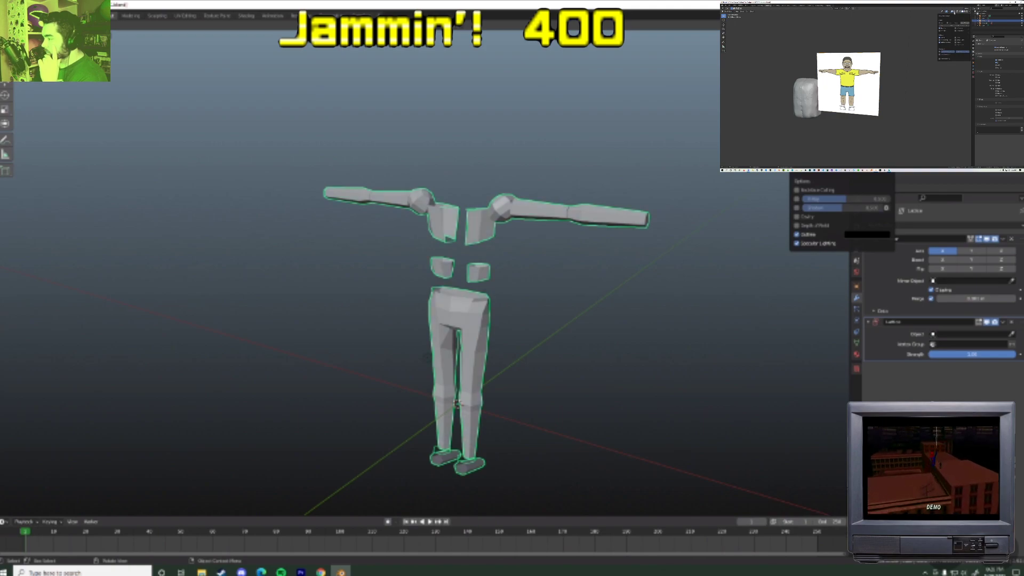
mouse_move(970, 13)
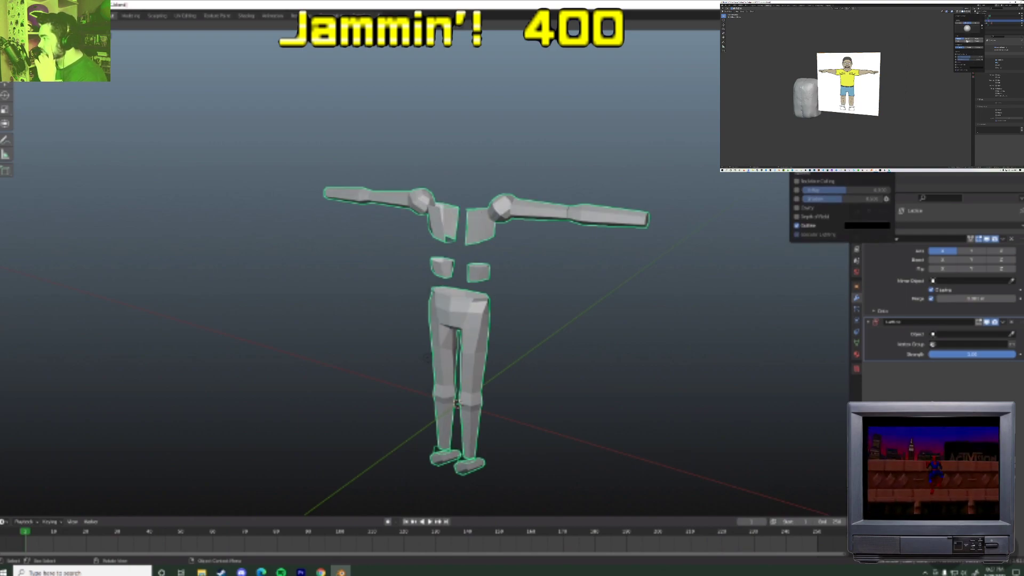
left_click(964, 23)
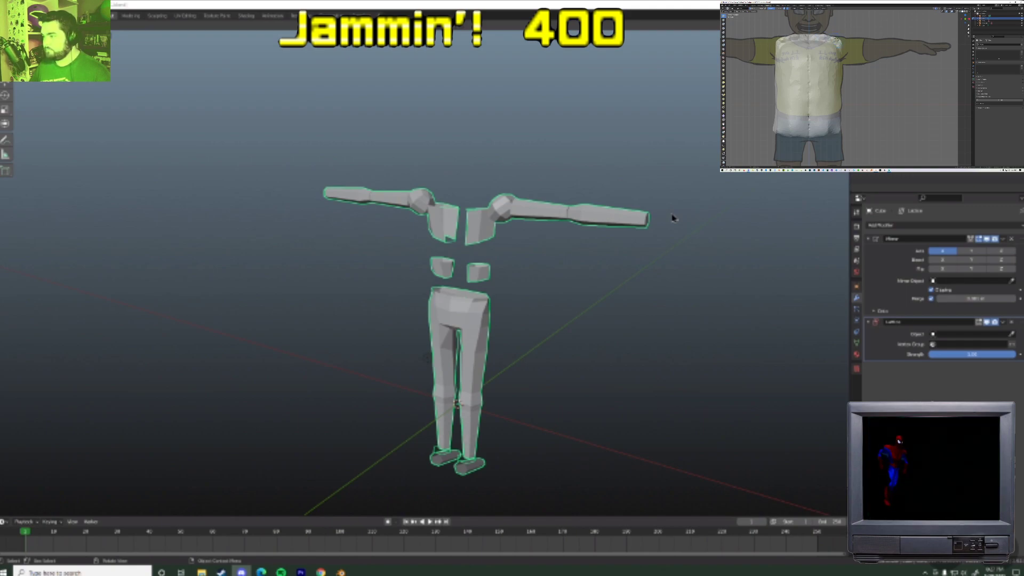
- Select the mannequin's whole mesh in Edit Mode and merge its vertices by distance
middle_click_drag(600, 368, 363, 278)
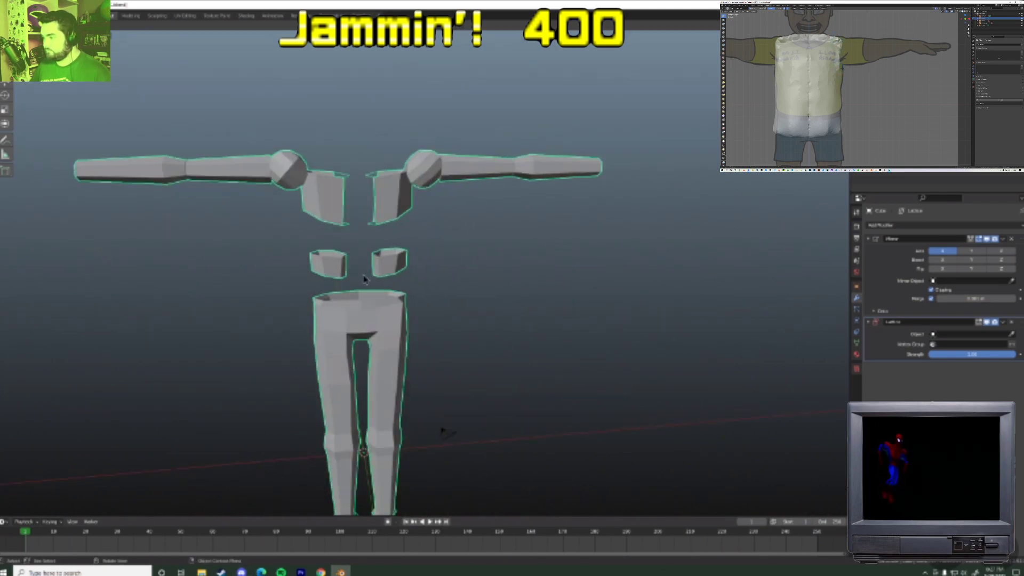
scroll(373, 280, "up", 5)
scroll(385, 280, "up", 3)
key("Tab")
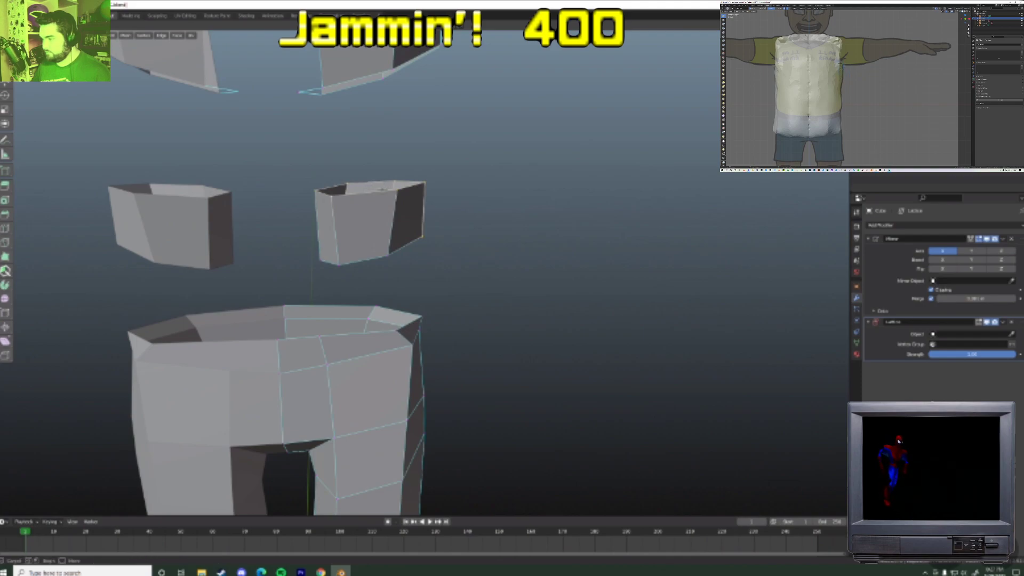
middle_click_drag(450, 244, 426, 241)
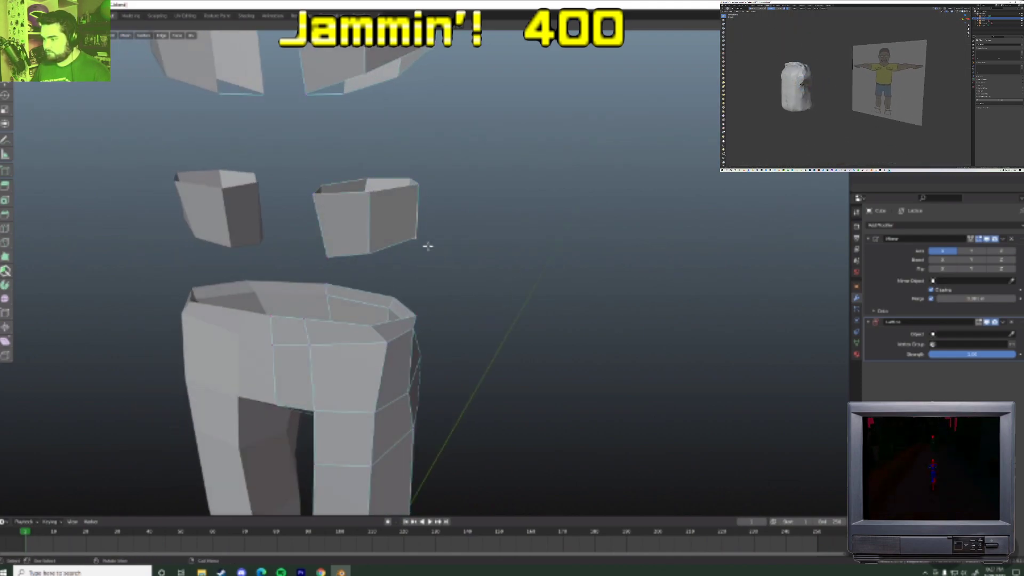
key("a")
key("m")
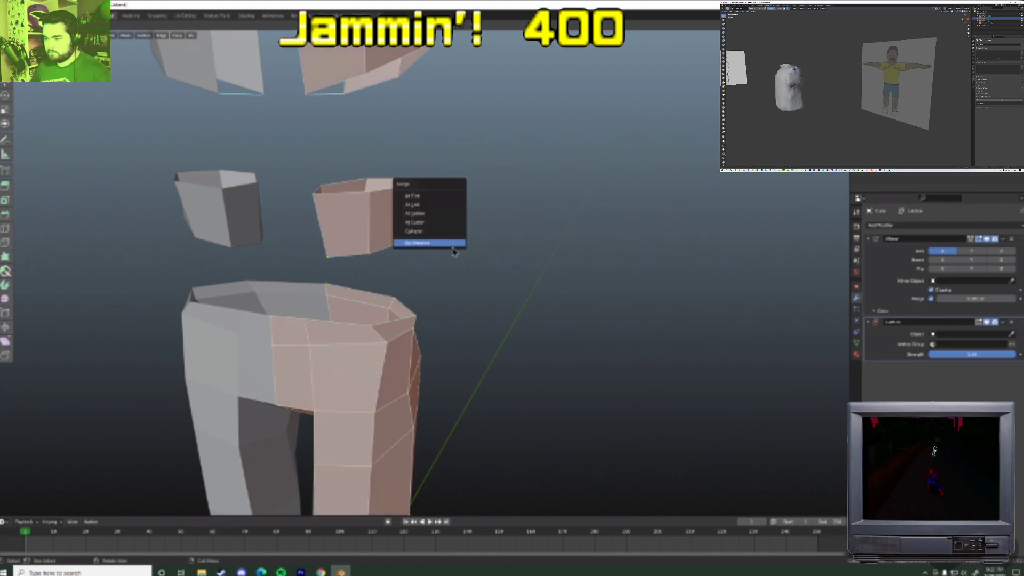
left_click(451, 241)
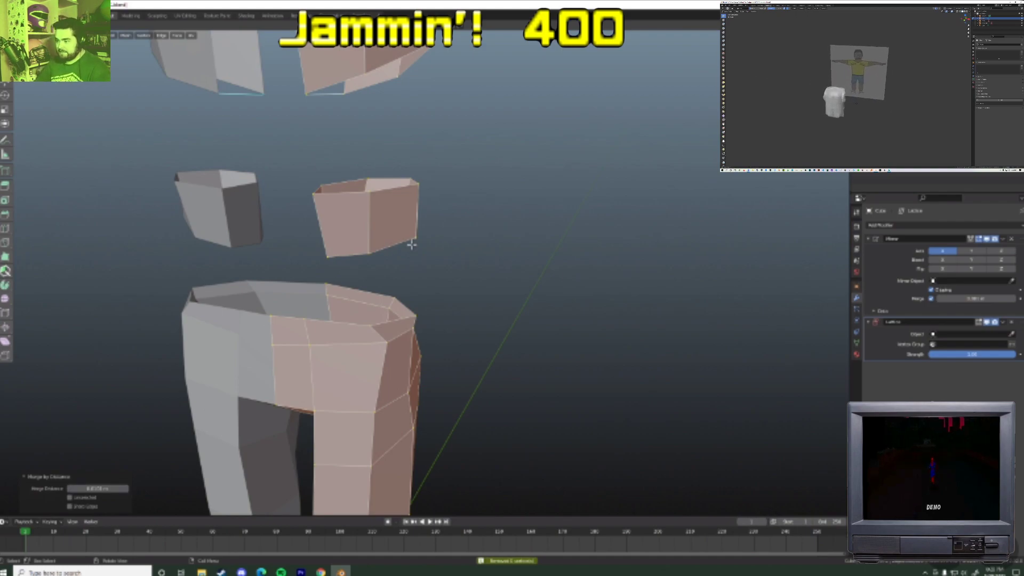
- Nudge the selected edge on the lower rim of the mannequin's chest segment
left_click(420, 267)
middle_click_drag(420, 268, 389, 309)
scroll(398, 247, "up", 4)
scroll(397, 247, "up", 2)
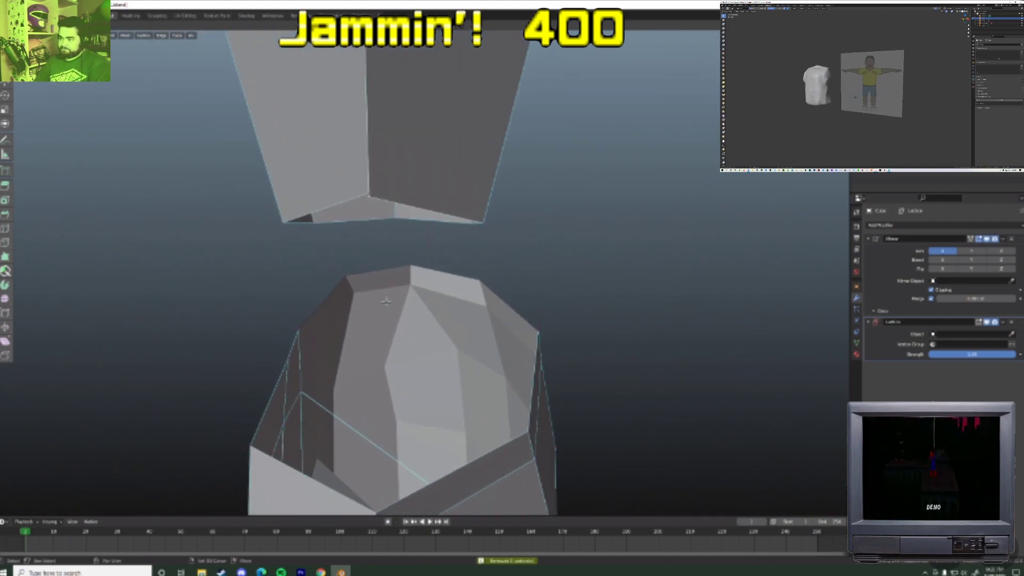
scroll(389, 288, "up", 2)
middle_click_drag(416, 251, 395, 215)
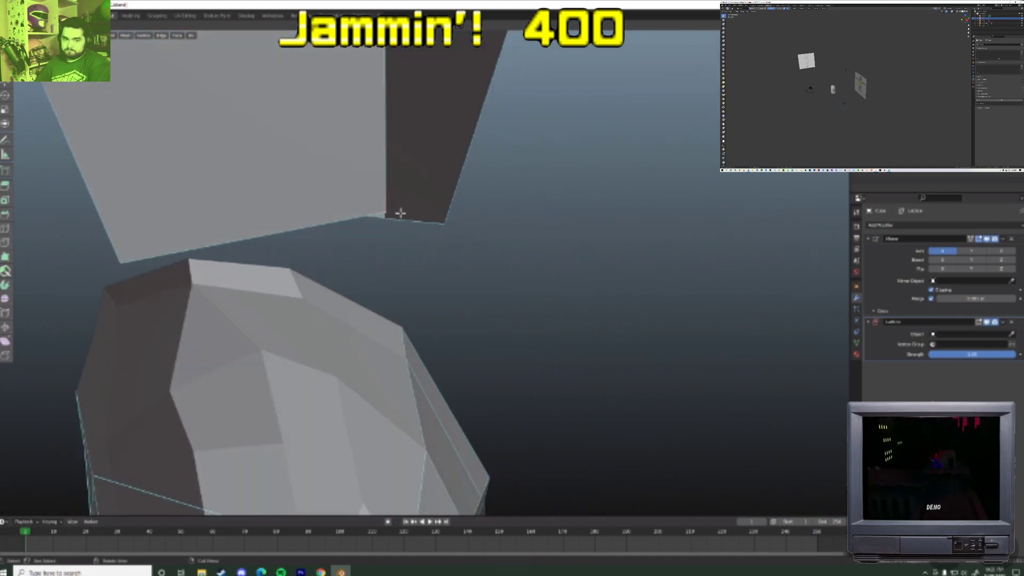
key("g")
left_click(395, 218)
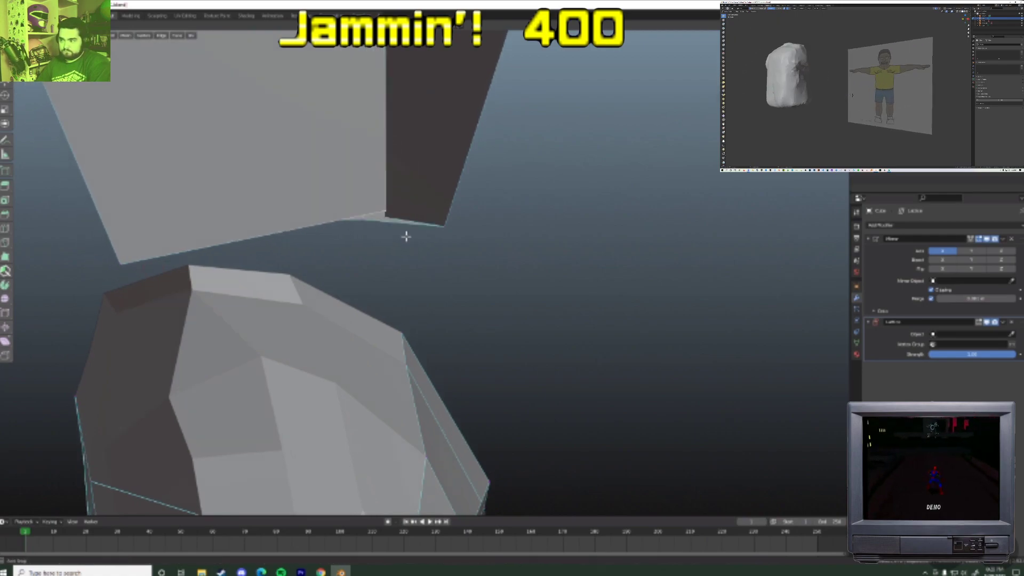
middle_click_drag(404, 237, 436, 215)
- Select the mannequin's whole mesh, merge its vertices by distance again, and return to Object Mode
key("a")
key("m")
left_click(314, 305)
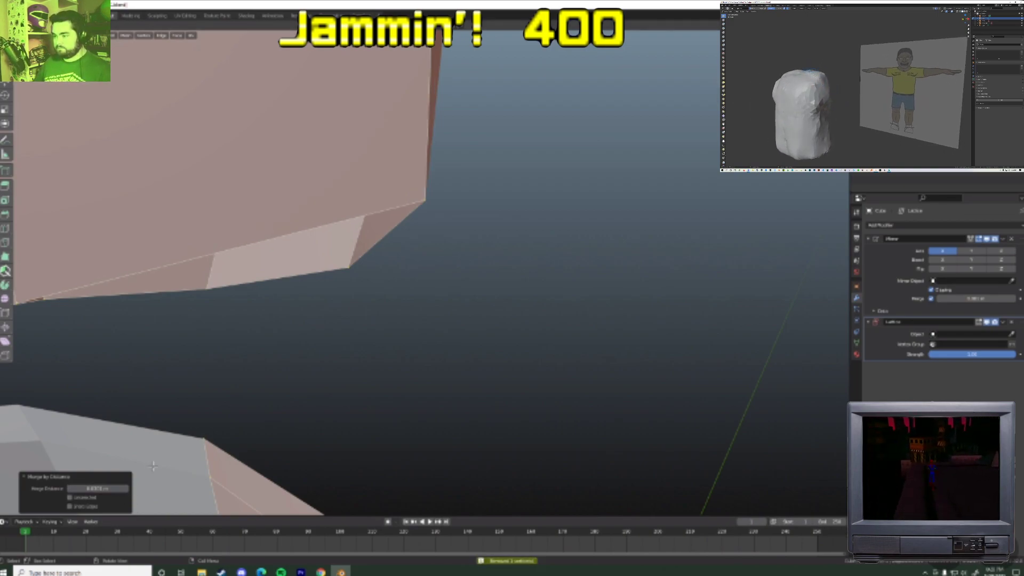
scroll(280, 365, "down", 10)
scroll(313, 355, "down", 8)
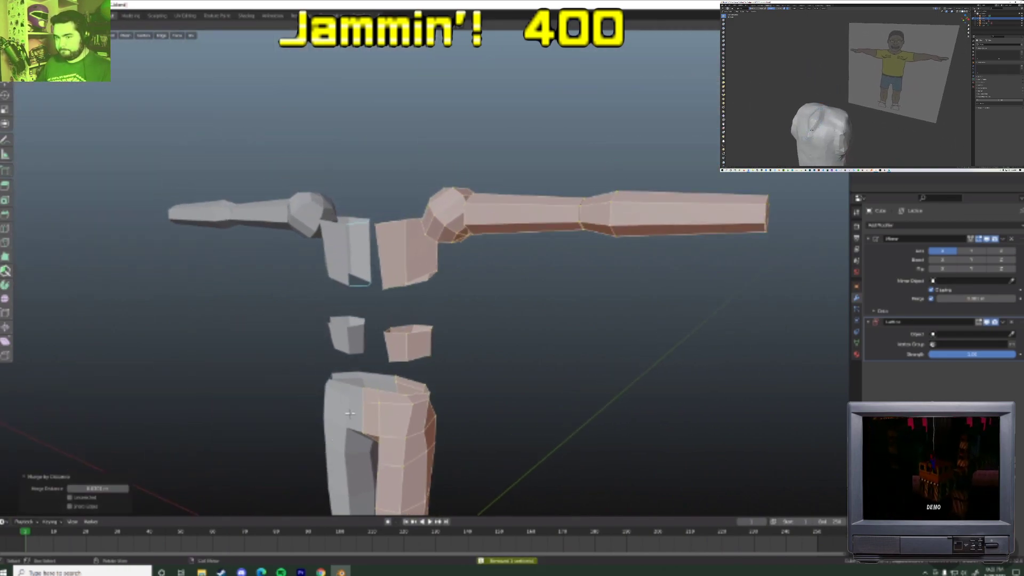
key("Tab")
scroll(366, 423, "down", 3)
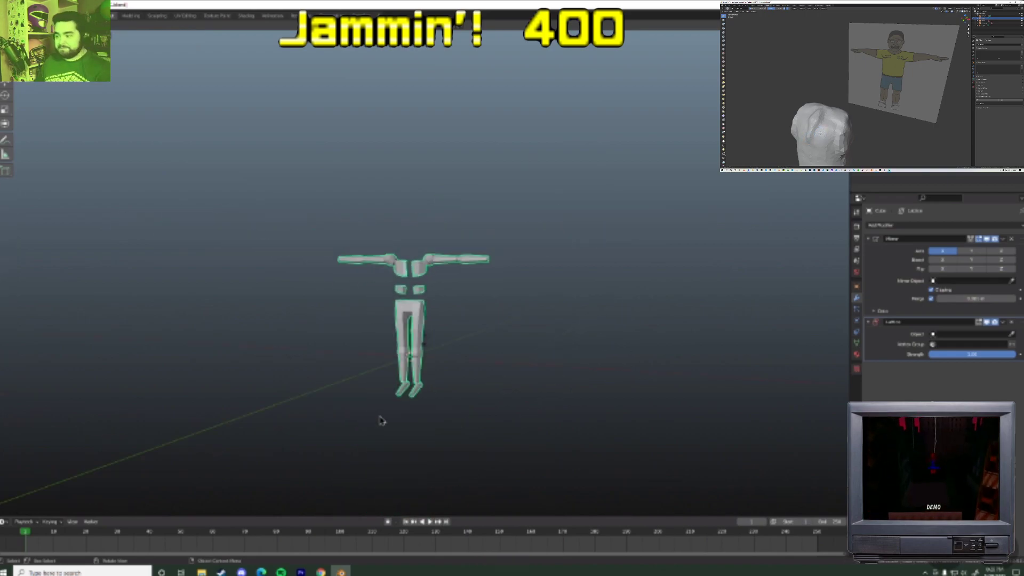
- In Edit Mode from the side view, circle-select the tilted foot segment and rotate it to nearly horizontal
key("KP_1")
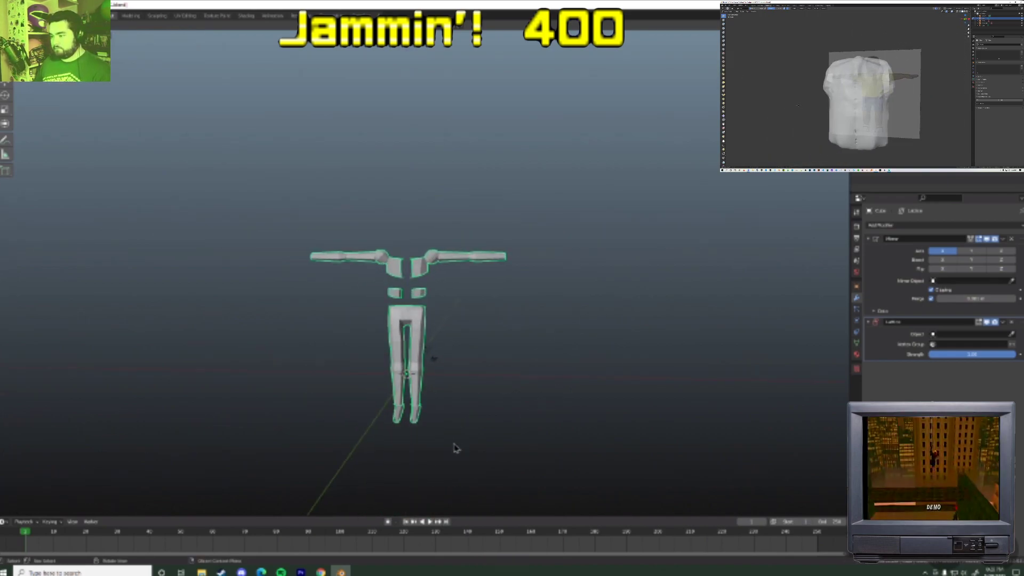
key("KP_3")
scroll(373, 267, "up", 5)
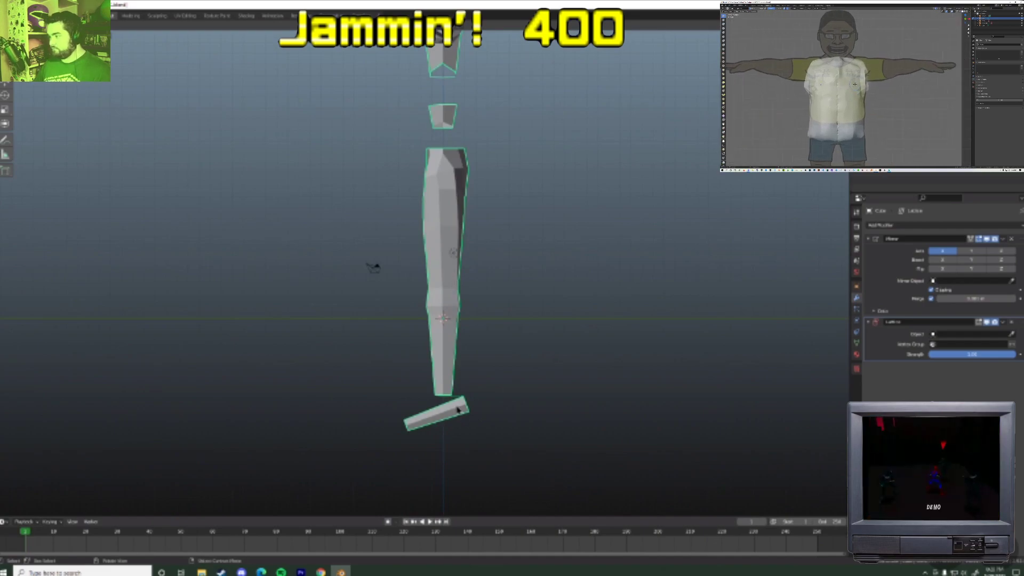
key("Tab")
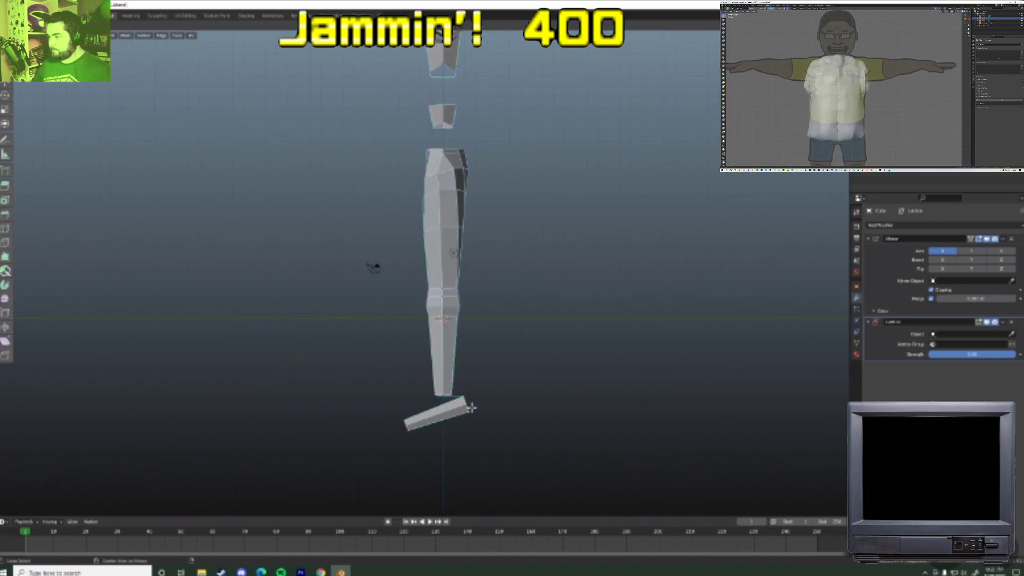
key("c")
left_click_drag(445, 430, 464, 430)
right_click(467, 433)
key("t")
right_click(528, 421)
key("r")
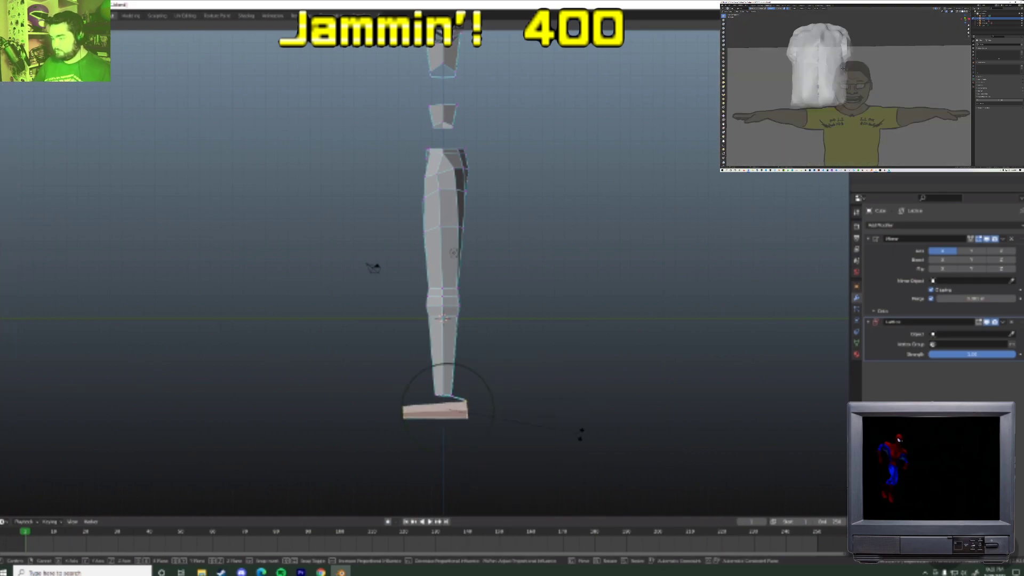
left_click(578, 430)
- Grow the foot selection, rotate it slightly, and move the foot forward along the Y axis
key("ctrl+KP_Add")
key("r")
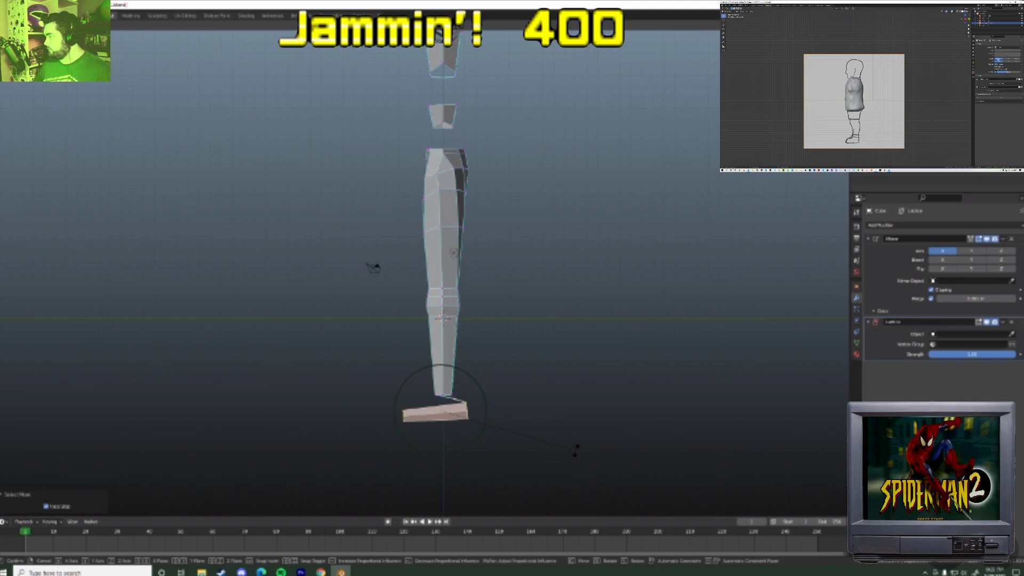
left_click(576, 450)
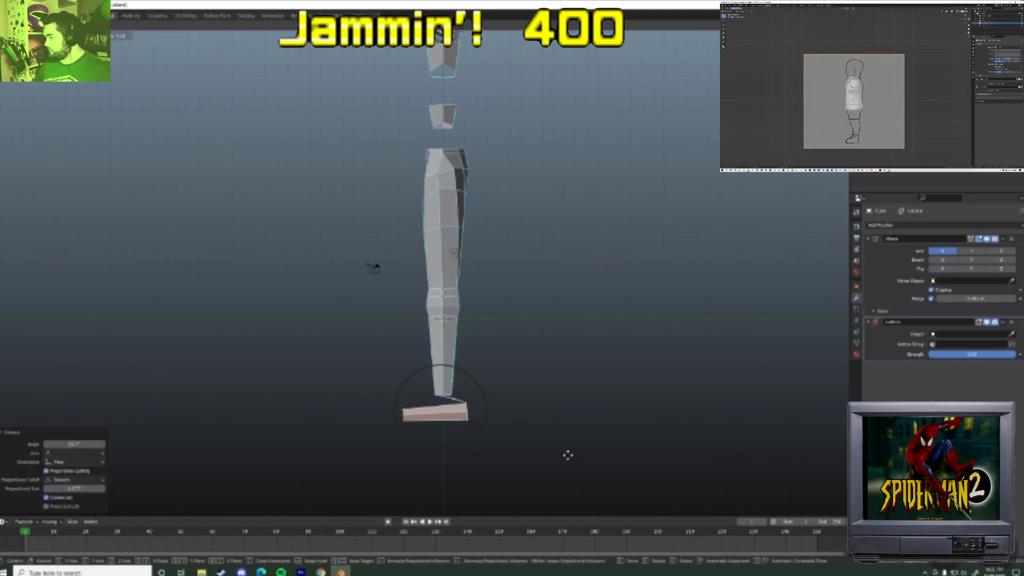
key("g")
key("y")
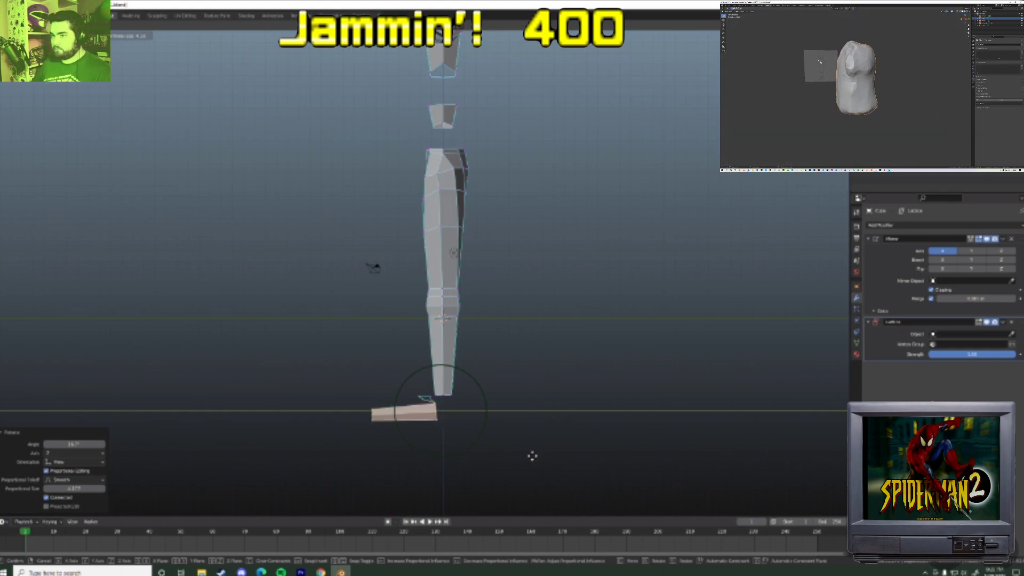
left_click(535, 456)
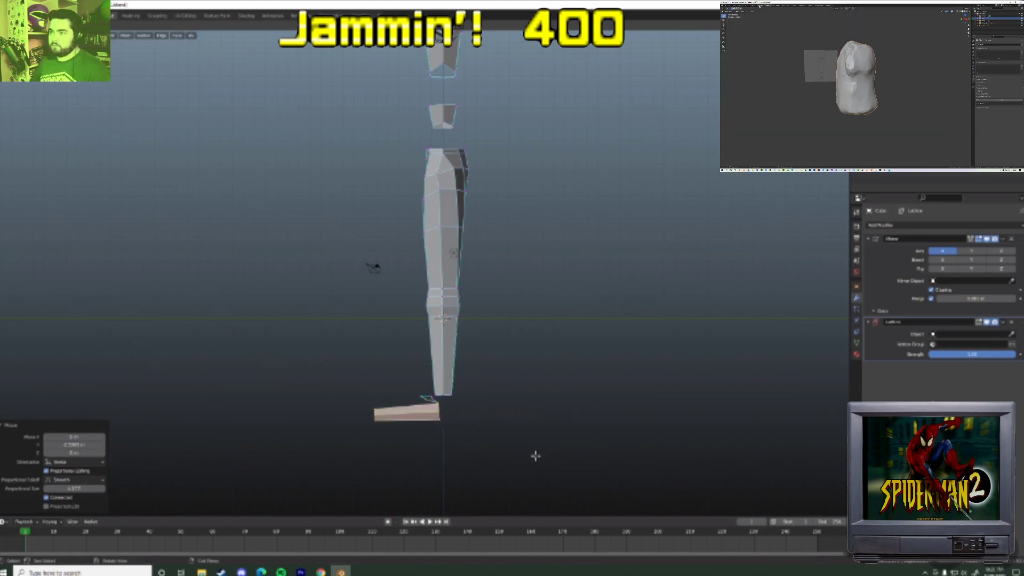
- Delete the stray loop of geometry between the foot and the ankle
left_click(421, 395, "alt")
key("x")
left_click(415, 368)
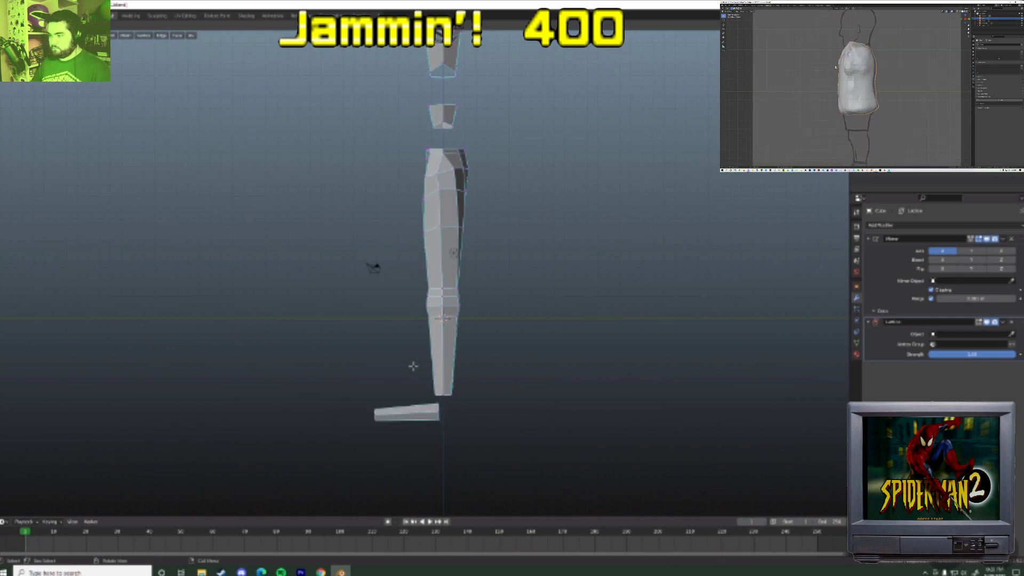
- Shorten the foot by moving its front end back toward the ankle along Y
mouse_move(440, 413)
middle_mouse_down()
mouse_move(555, 434)
mouse_move(441, 427)
middle_mouse_up()
key("g")
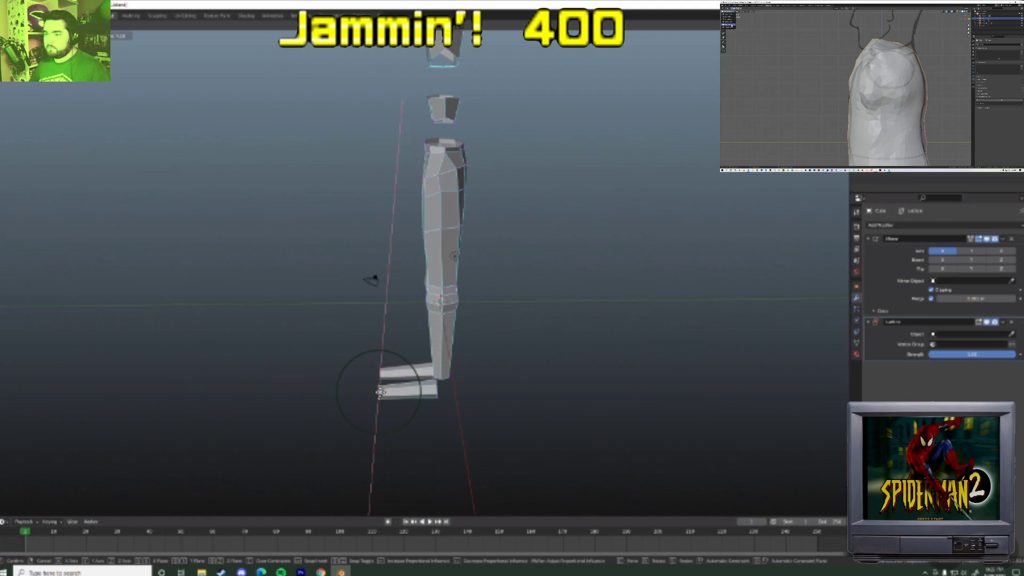
left_click(404, 392)
key("g")
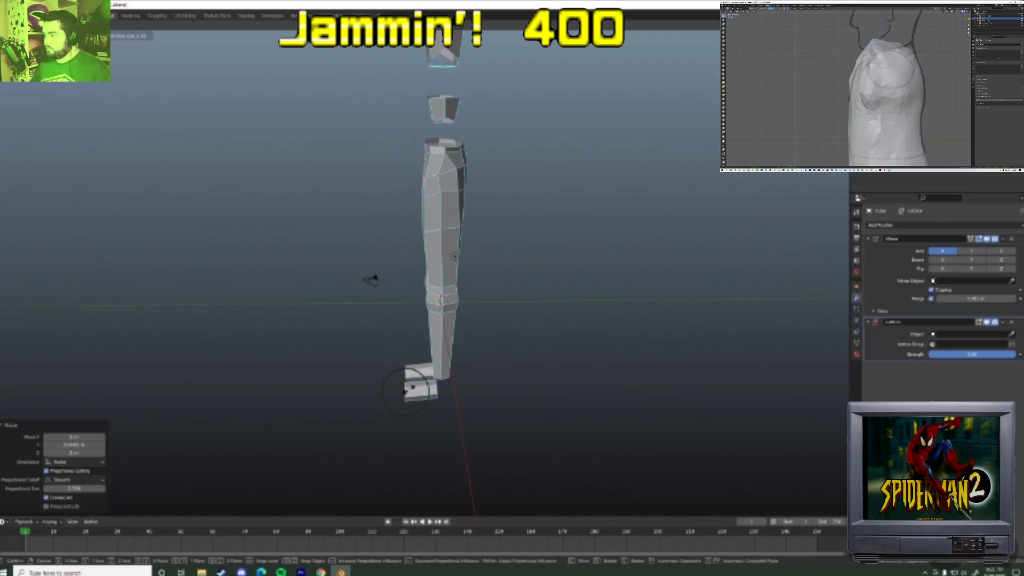
right_click(410, 389)
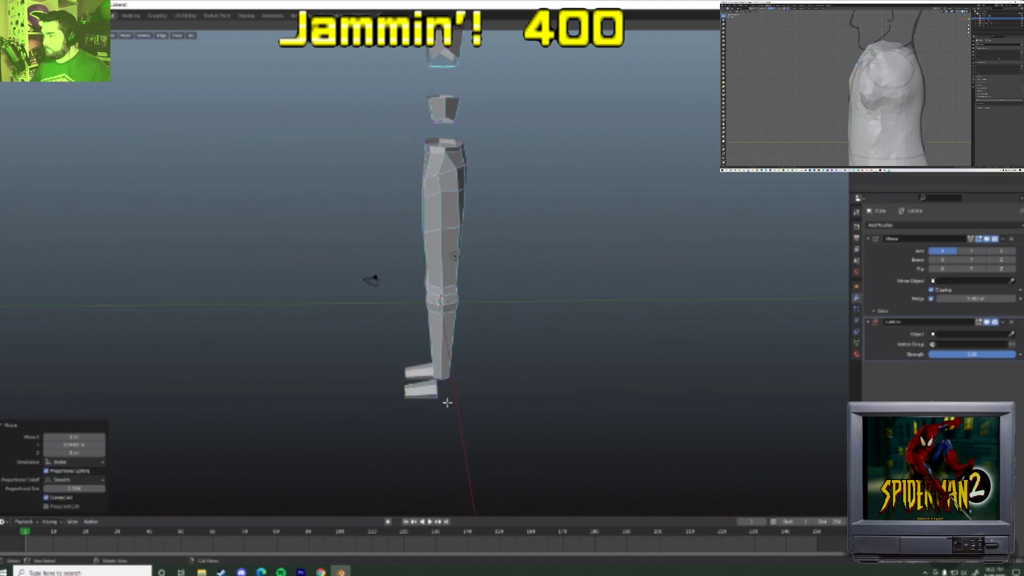
- Shift the selected part of the foot slightly along the X axis with proportional editing
key("KP_1")
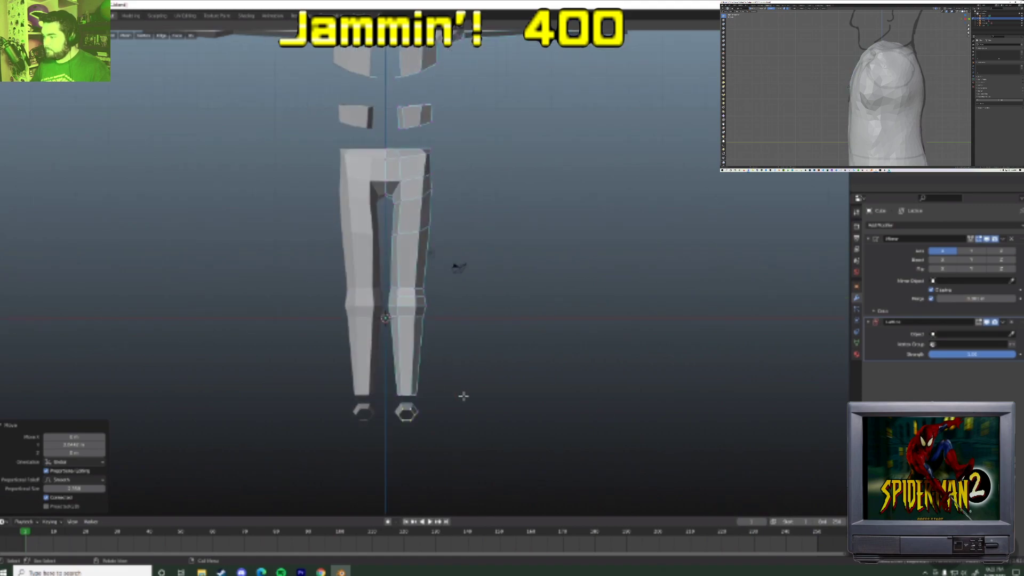
left_click(448, 423)
middle_click_drag(448, 423, 393, 453)
scroll(393, 437, "up", 5)
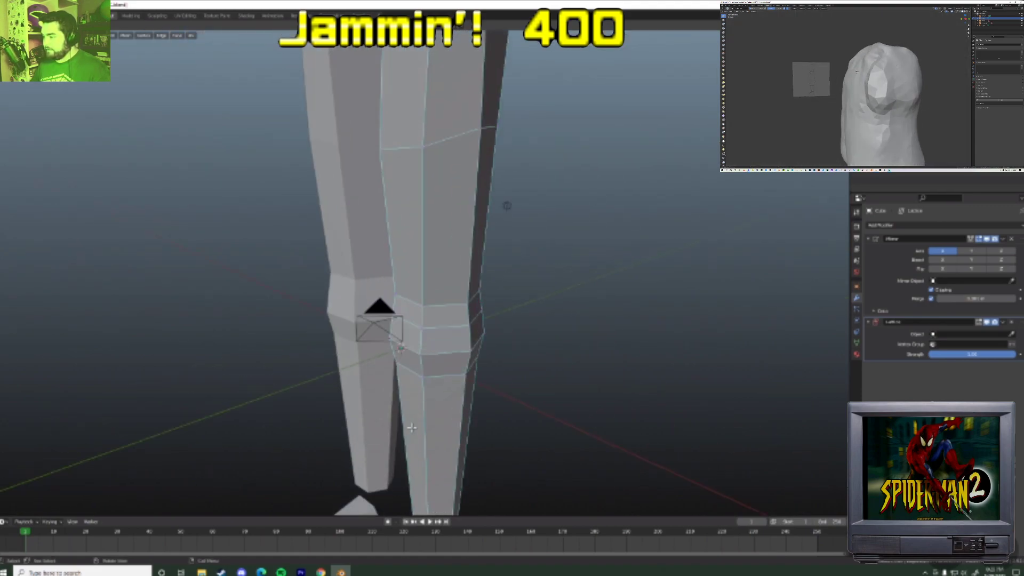
scroll(394, 439, "down", 3)
key("KP_1")
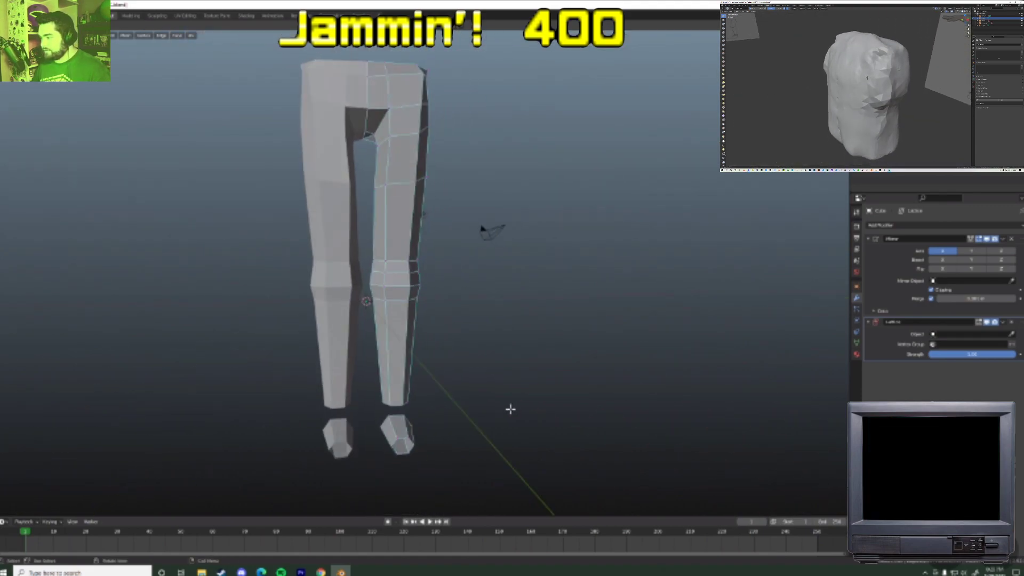
key("g")
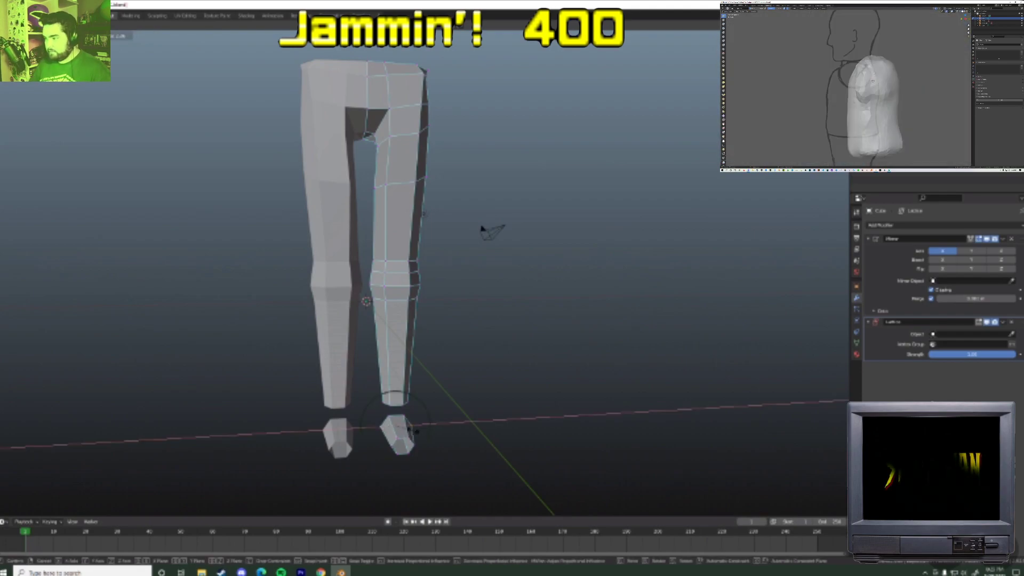
key("x")
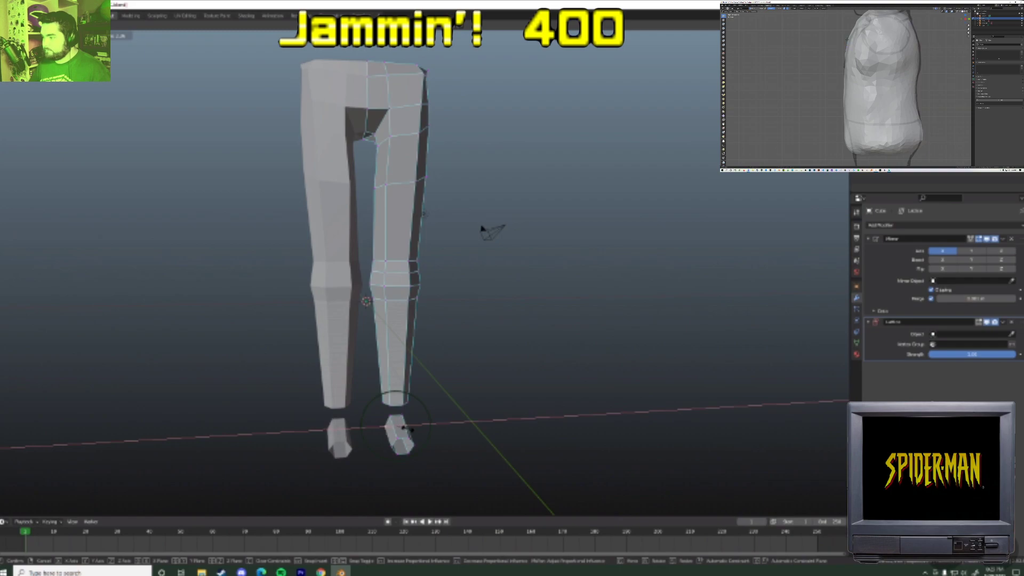
left_click(407, 427)
- Move the selected geometry at the foot's front end along X with a smaller proportional editing influence
middle_click_drag(407, 427, 445, 354)
left_click(395, 428)
key("g")
key("x")
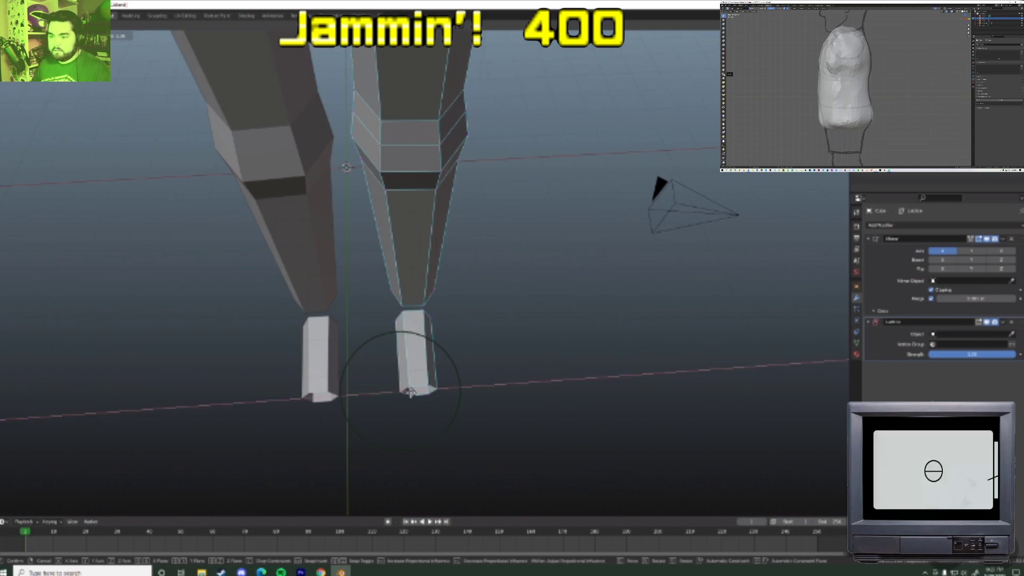
scroll(410, 392, "up", 3)
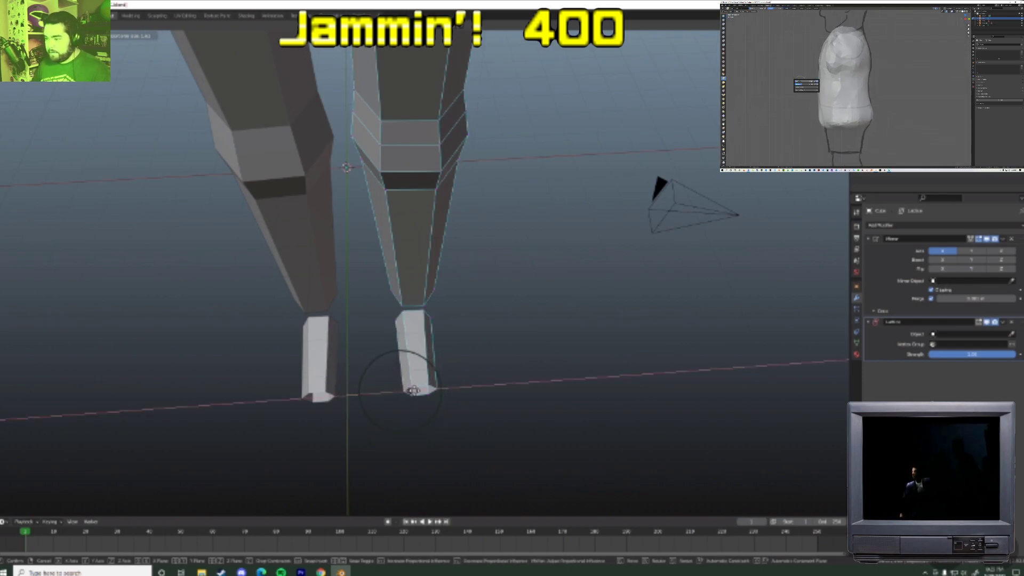
left_click(413, 391)
- Pull the foot's front end back along Y and extend a new toe section forward from it
key("g")
key("y")
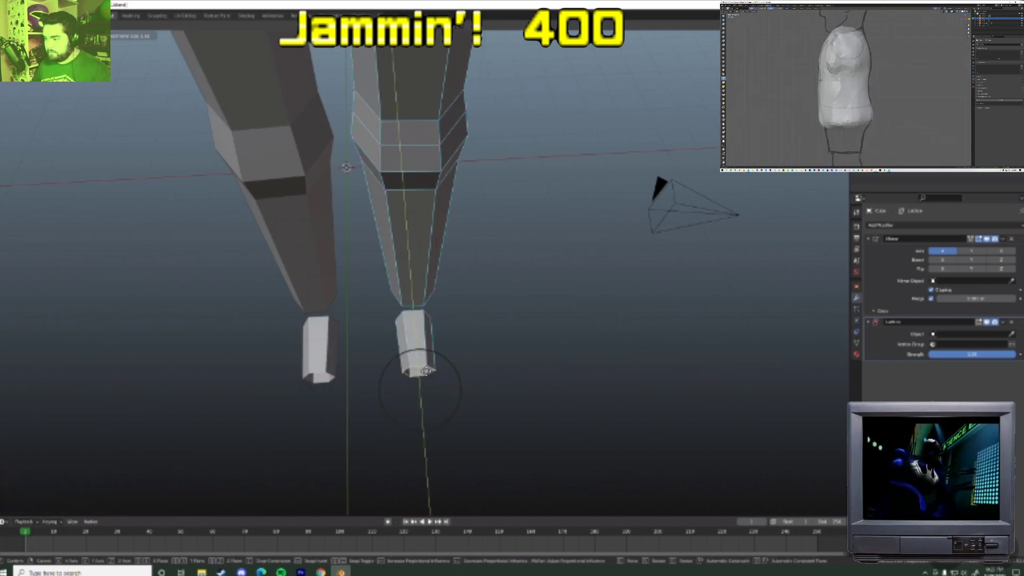
left_click(427, 370)
key("g")
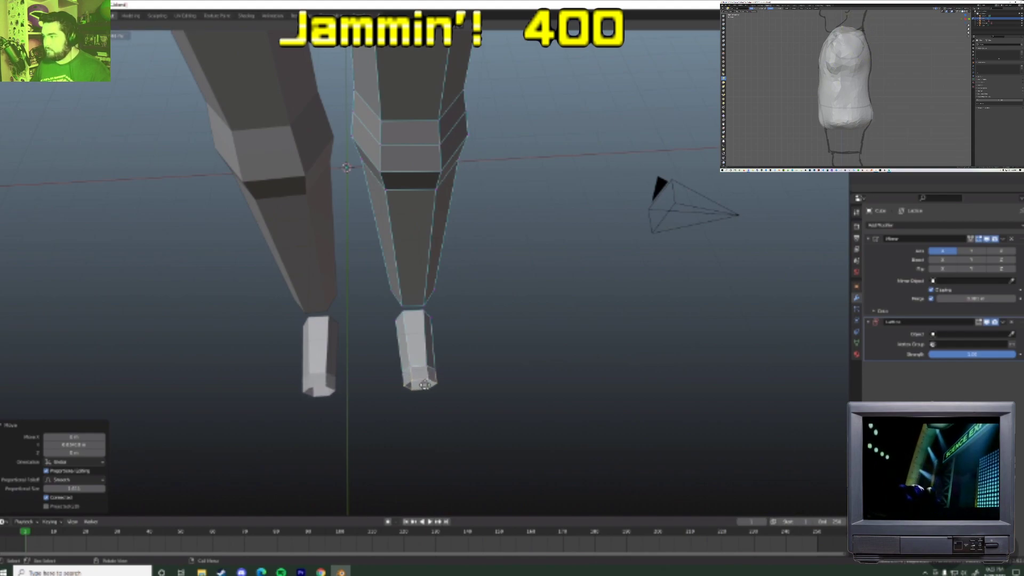
key("y")
left_click(432, 414)
- Scale up the toe end of the foot and shift it slightly along X
key("s")
left_click(453, 416)
key("g")
key("y")
key("x")
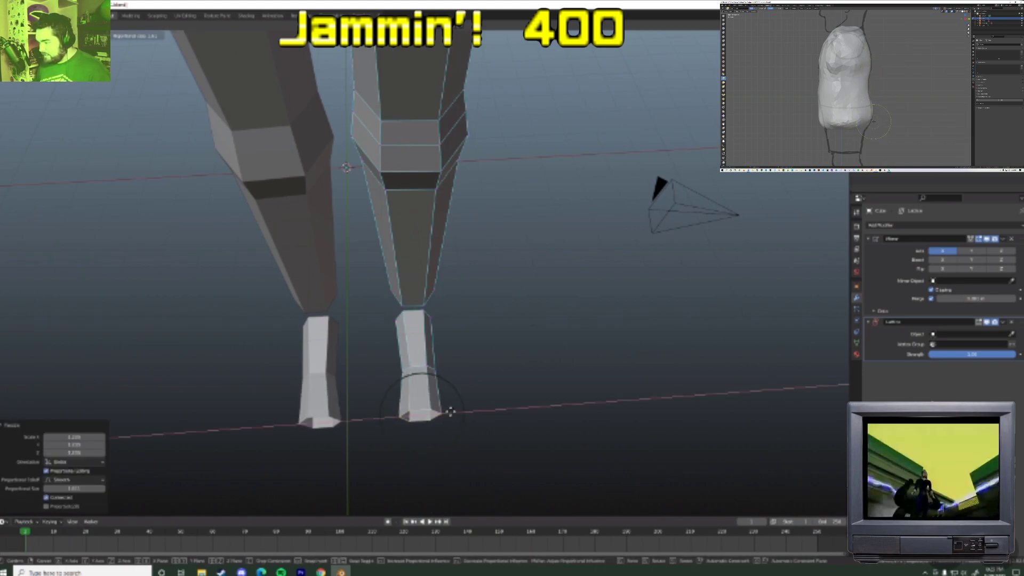
left_click(450, 411)
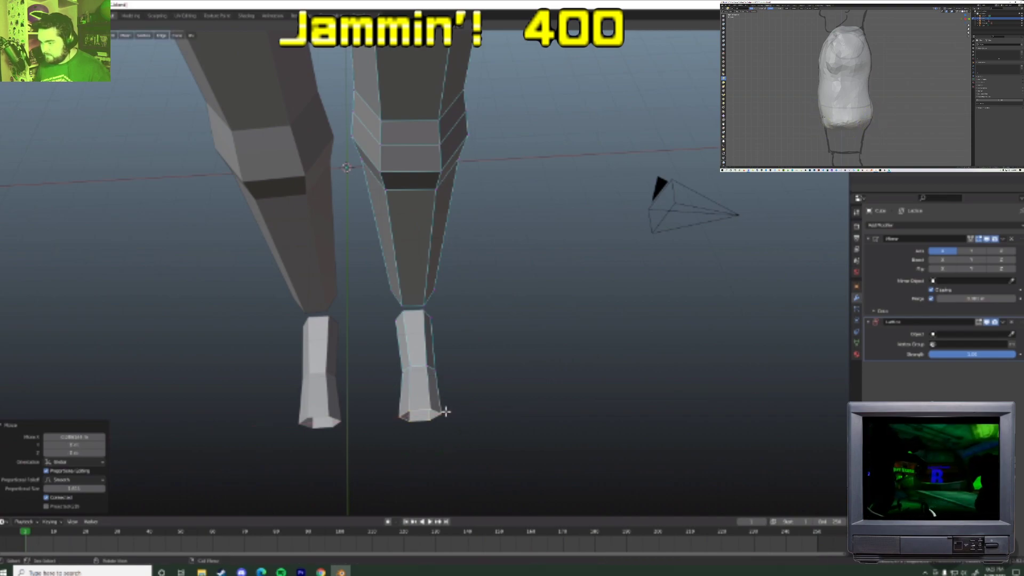
left_click(842, 35)
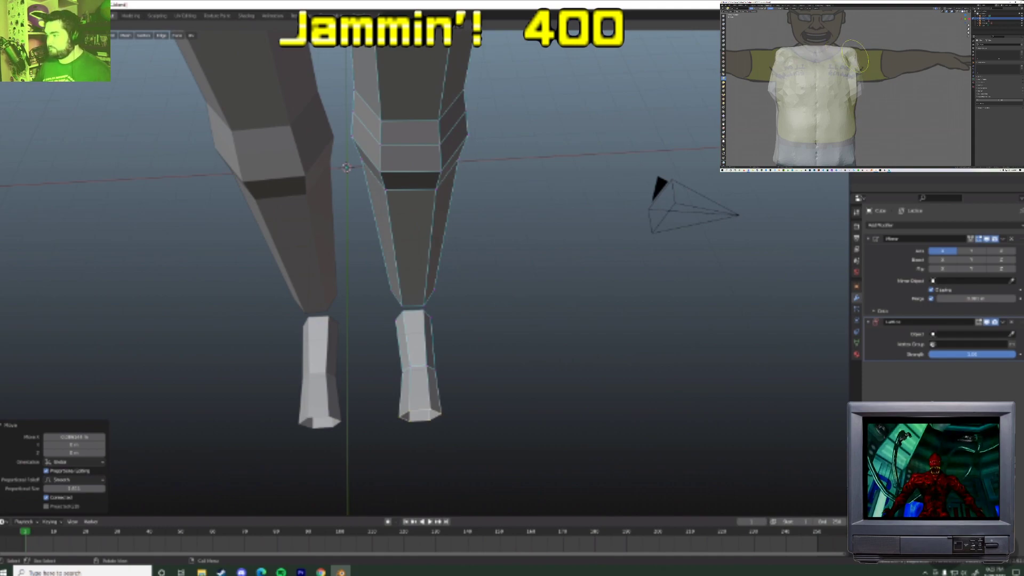
left_click(842, 36)
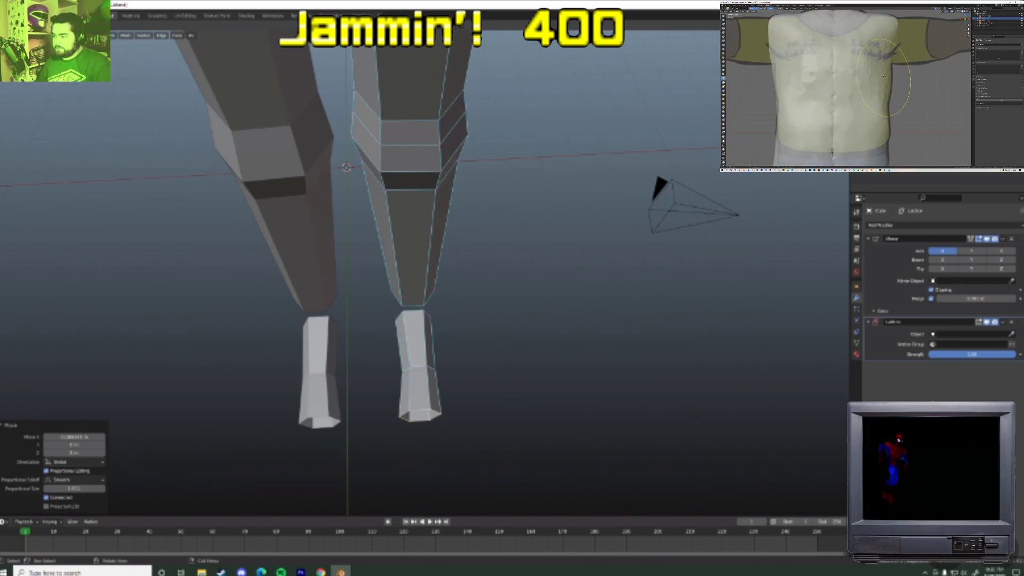
scroll(701, 128, "down", 4)
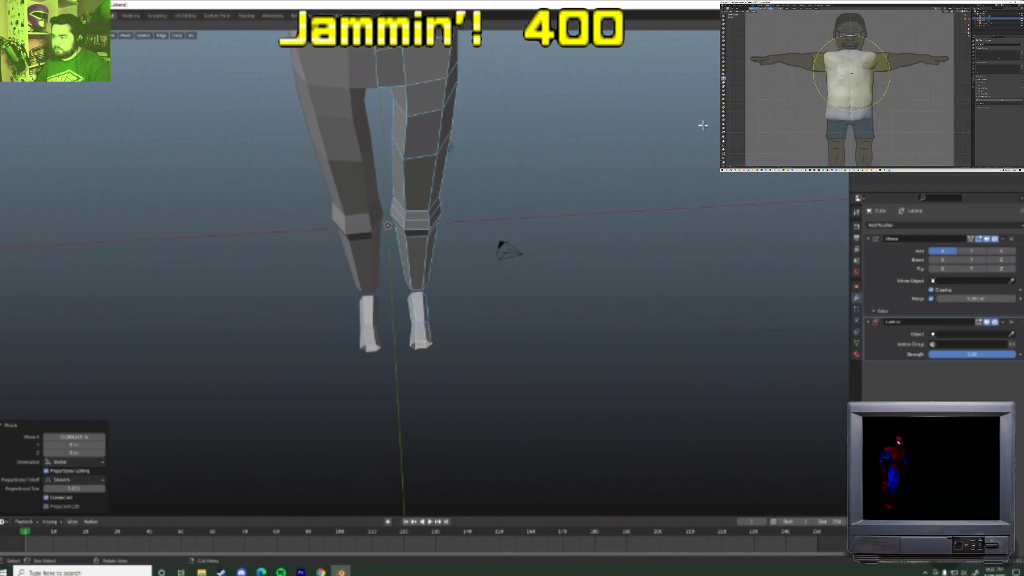
scroll(648, 184, "down", 3)
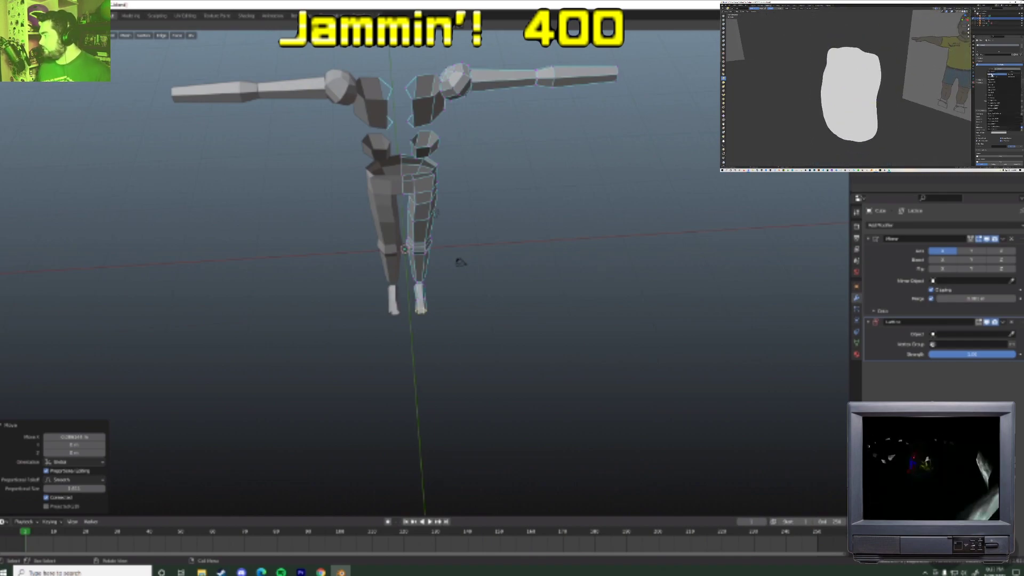
- Change the viewport shading so the mannequin displays in bright, nearly flat shading
left_click(823, 35)
left_click(842, 36)
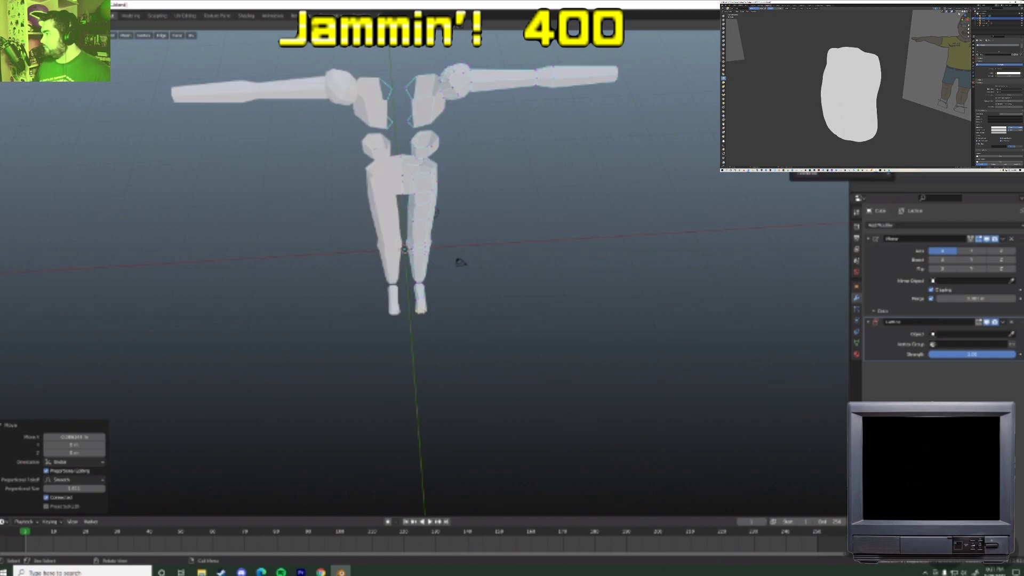
left_click(790, 35)
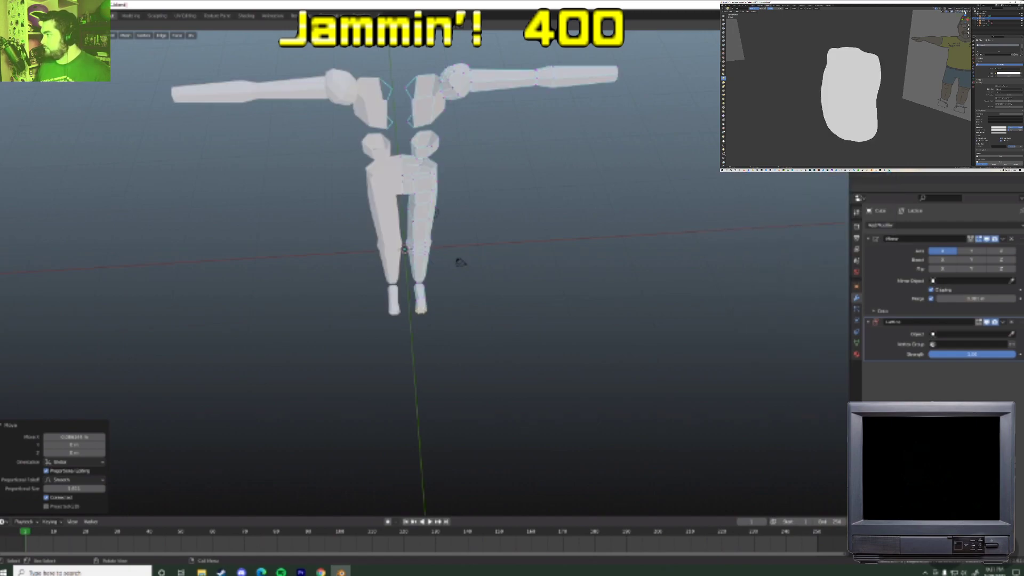
left_click(791, 35)
left_click(995, 69)
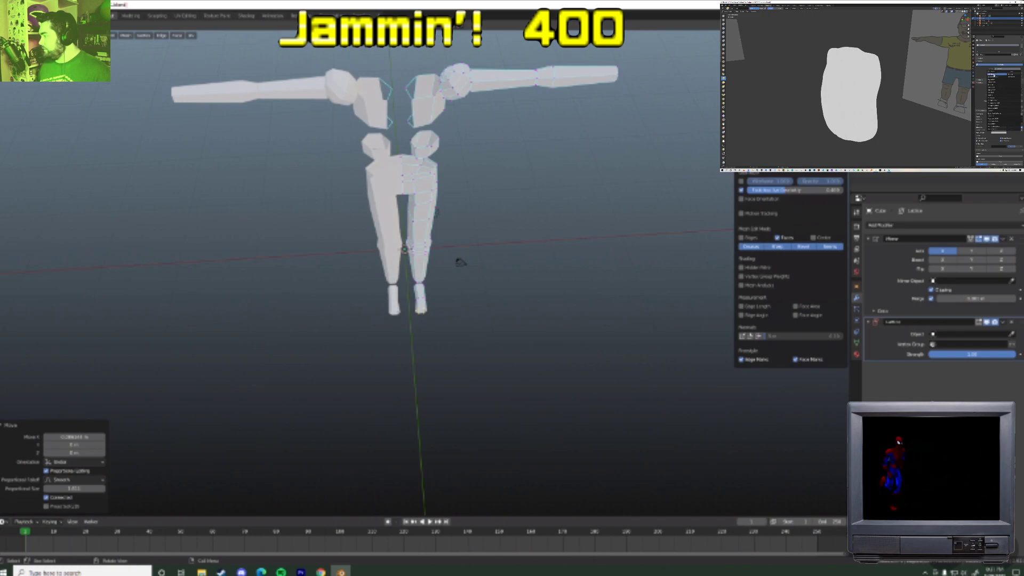
left_click(995, 88)
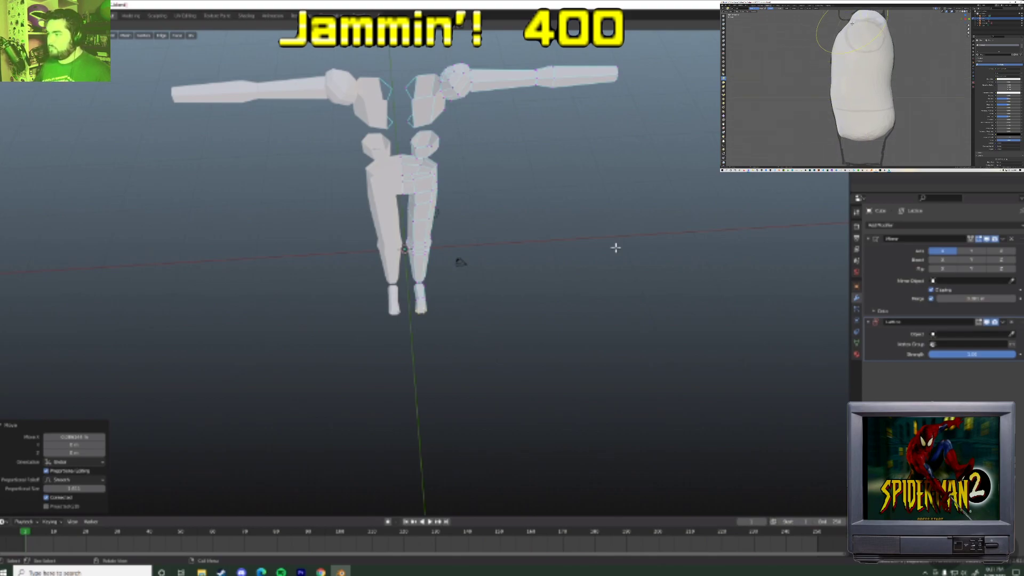
left_click(941, 226)
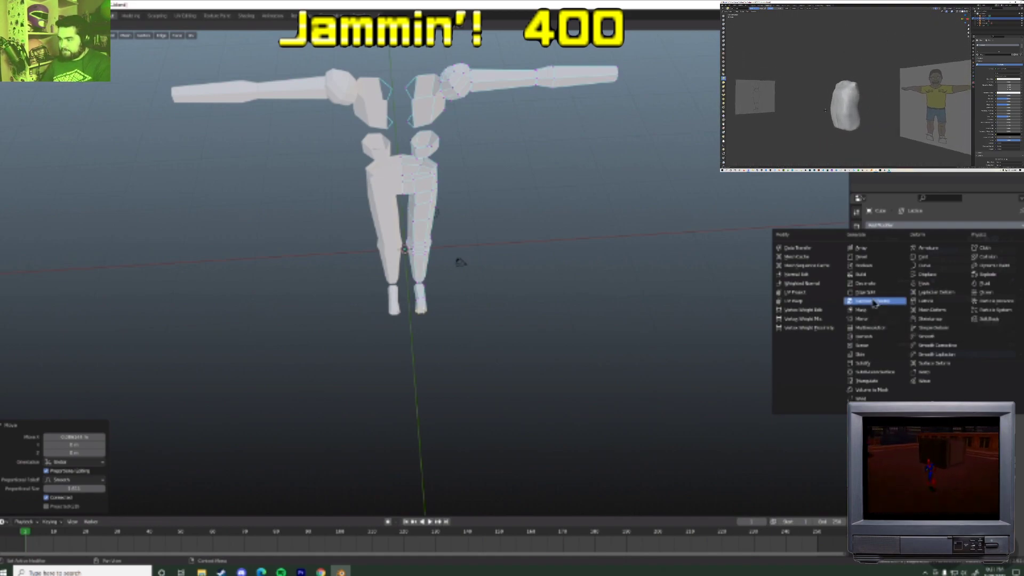
- Raise the upper inner vertex of the mannequin's chest along Z with a larger proportional editing influence
scroll(474, 222, "up", 2)
scroll(464, 213, "down", 3)
middle_click_drag(434, 180, 464, 199)
scroll(490, 230, "up", 2)
left_click(484, 225)
middle_click_drag(408, 125, 433, 168, "shift")
key("g")
key("y")
key("z")
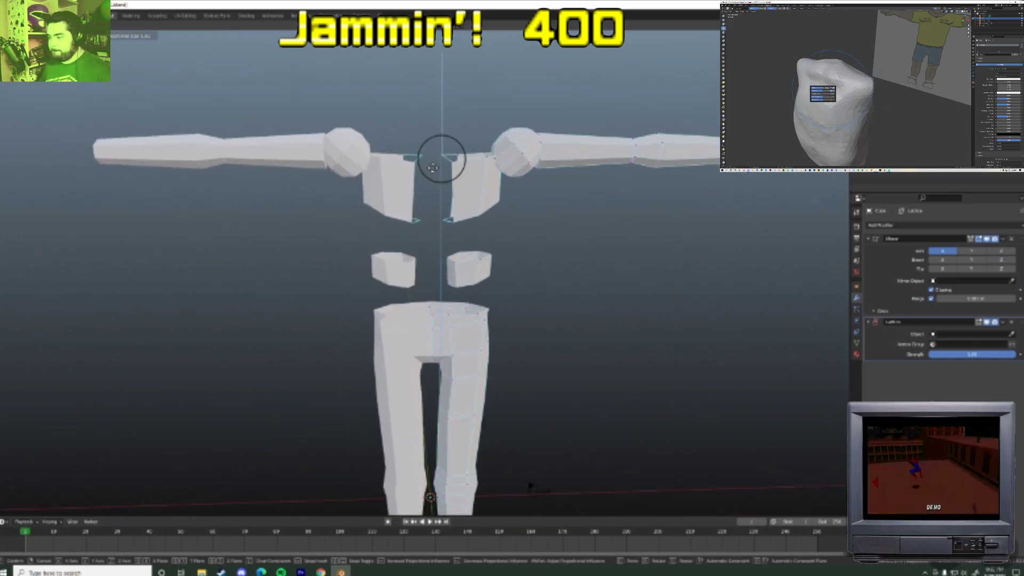
scroll(433, 155, "down", 8)
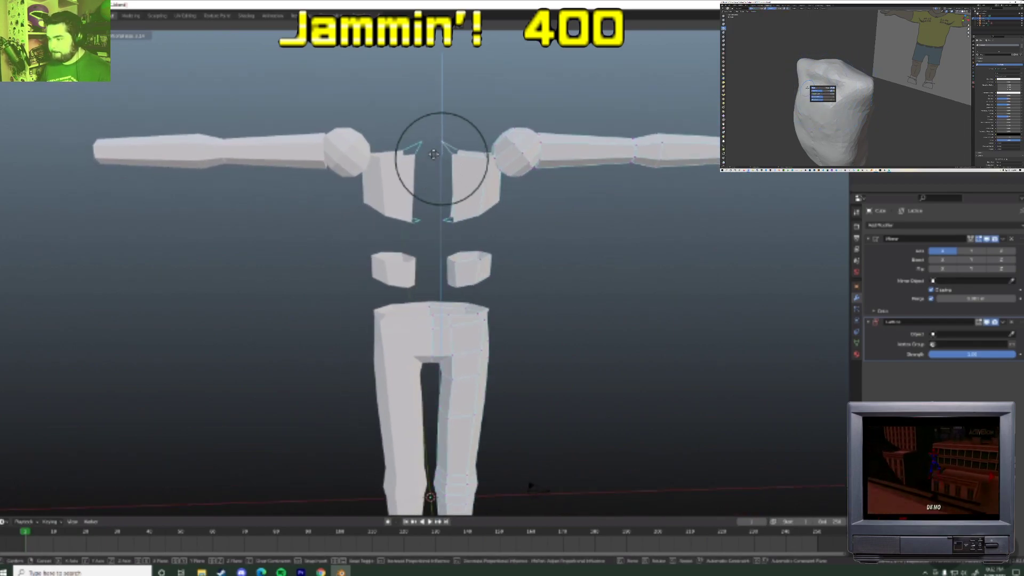
left_click(431, 151)
- Extrude the chest's upper inner vertex straight up along Z to start the neck edge
middle_click_drag(431, 151, 448, 177)
left_click(417, 193)
key("g")
key("z")
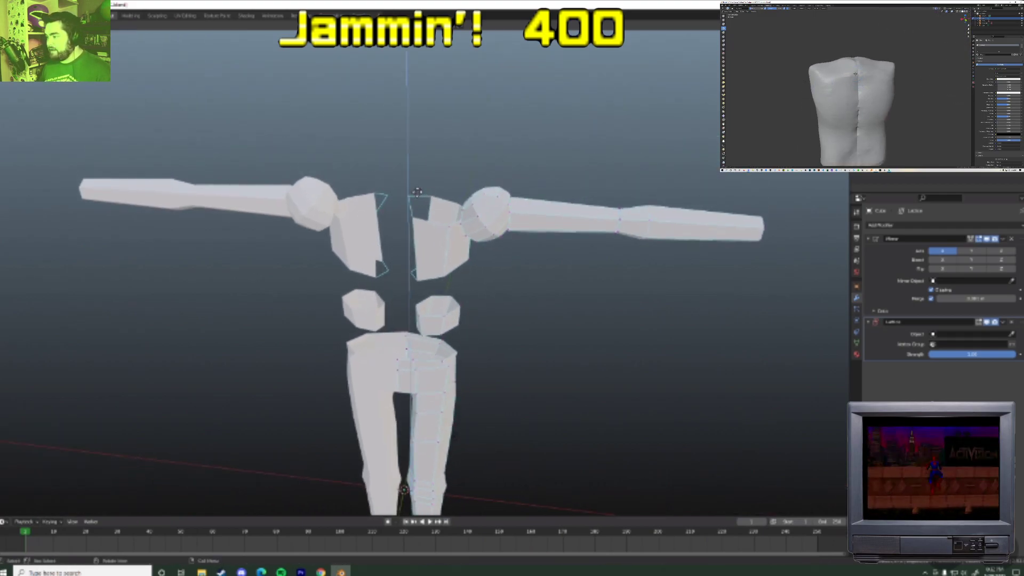
left_click(420, 168)
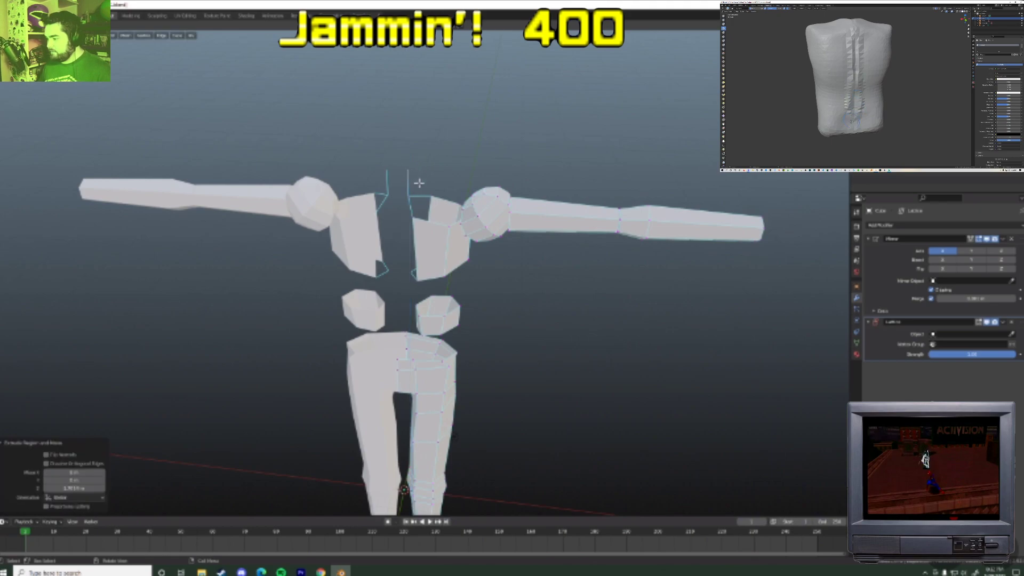
- Extrude the vertex at the base of the neck edge down toward the centre line and reposition its new end
left_click(412, 217)
middle_click_drag(412, 217, 437, 245)
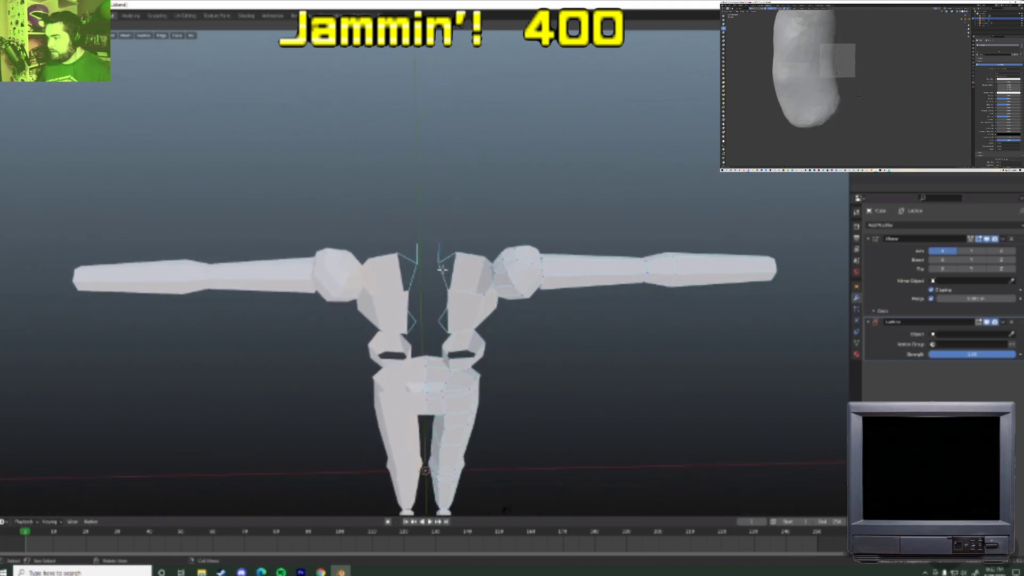
key("e")
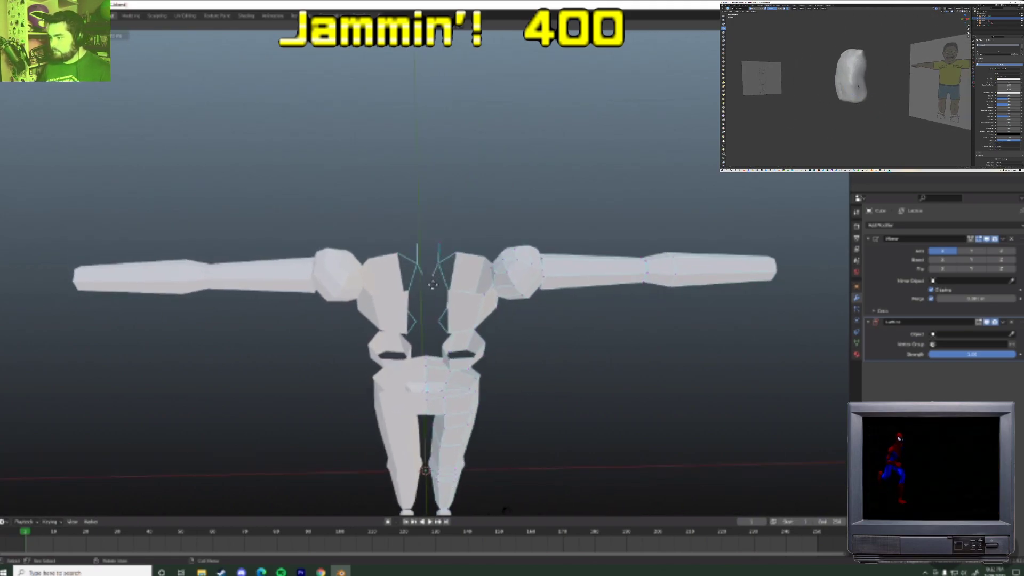
left_click(429, 303)
middle_click_drag(429, 303, 467, 258)
key("g")
left_click(545, 180)
- Move the new centre vertex between the two neck edges along Y
middle_click_drag(544, 180, 467, 293, "shift")
scroll(453, 267, "up", 2)
key("g")
key("y")
left_click(464, 308)
middle_click_drag(466, 341, 474, 333)
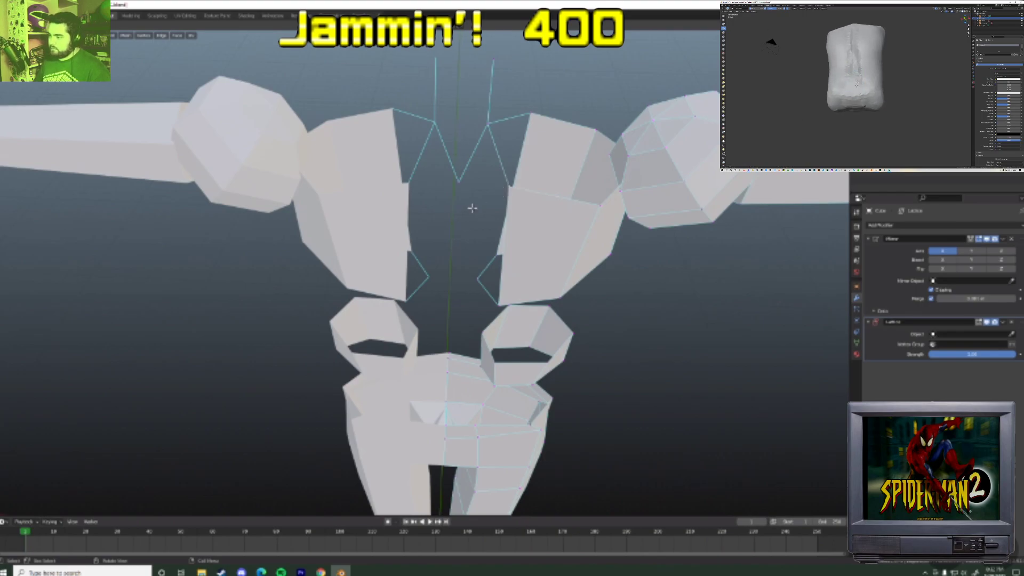
- Delete the stray vertex beside the lower inner corner of the chest
middle_click_drag(490, 233, 494, 199)
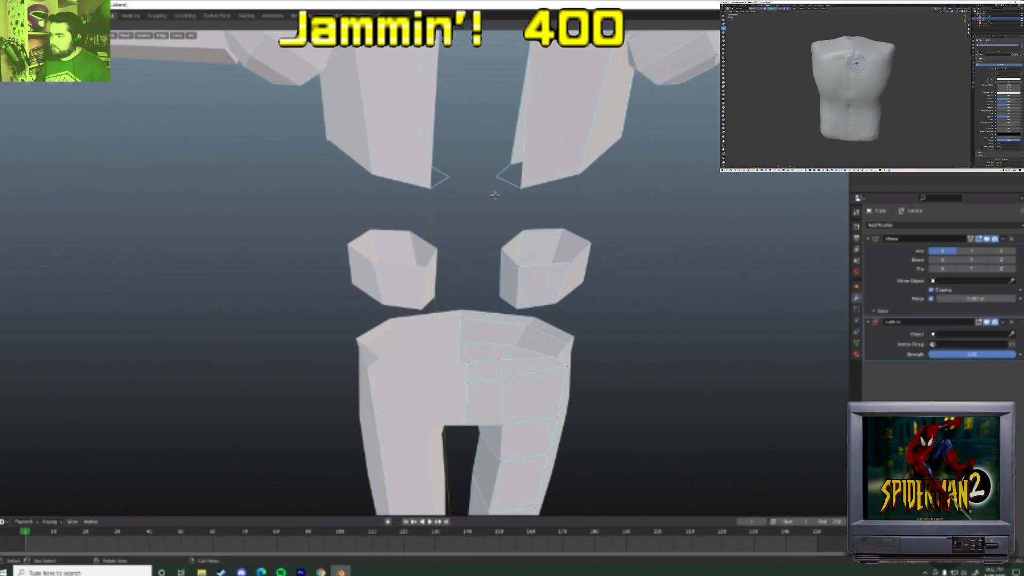
key("g")
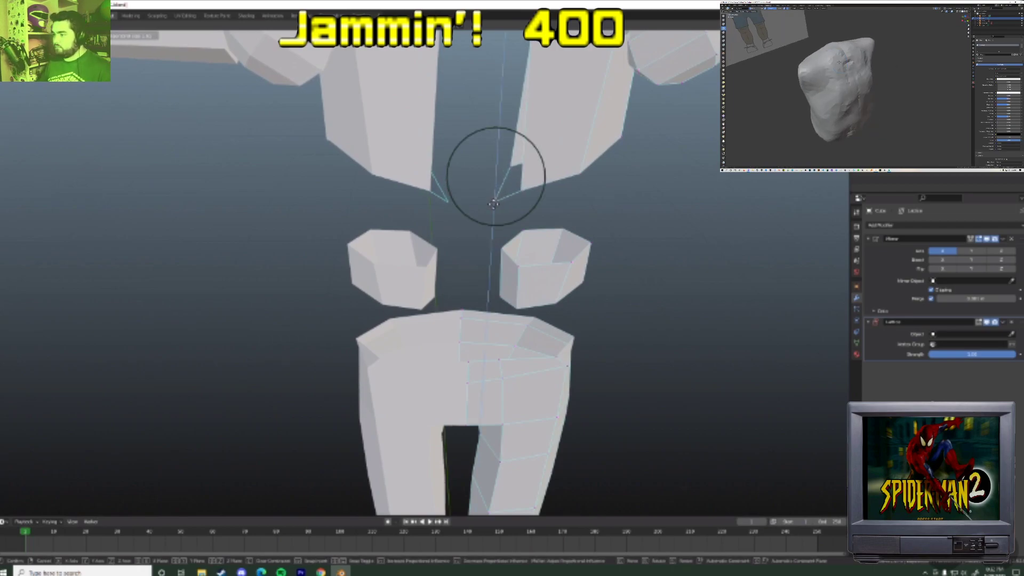
left_click(494, 203)
key("x")
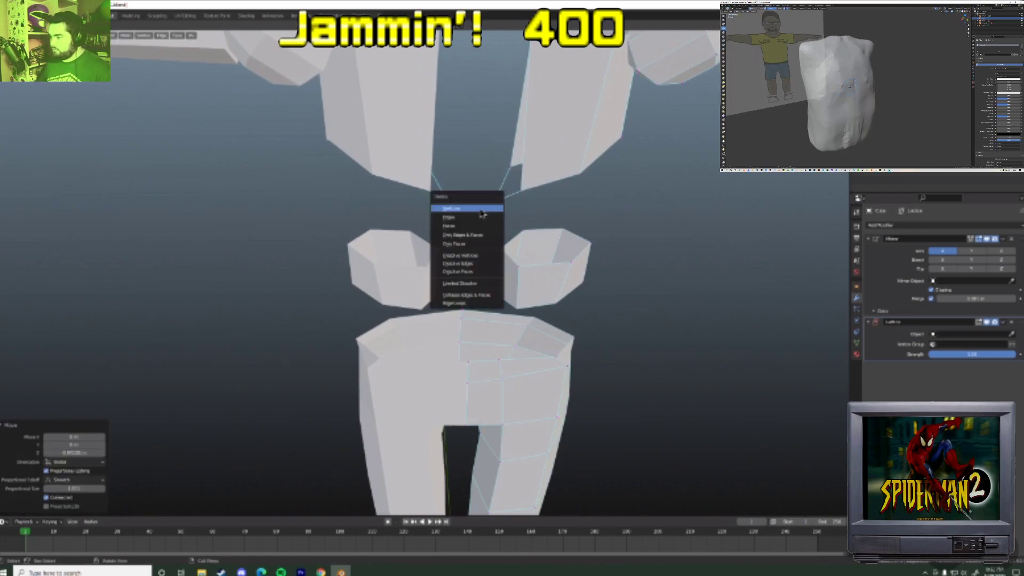
left_click(480, 208)
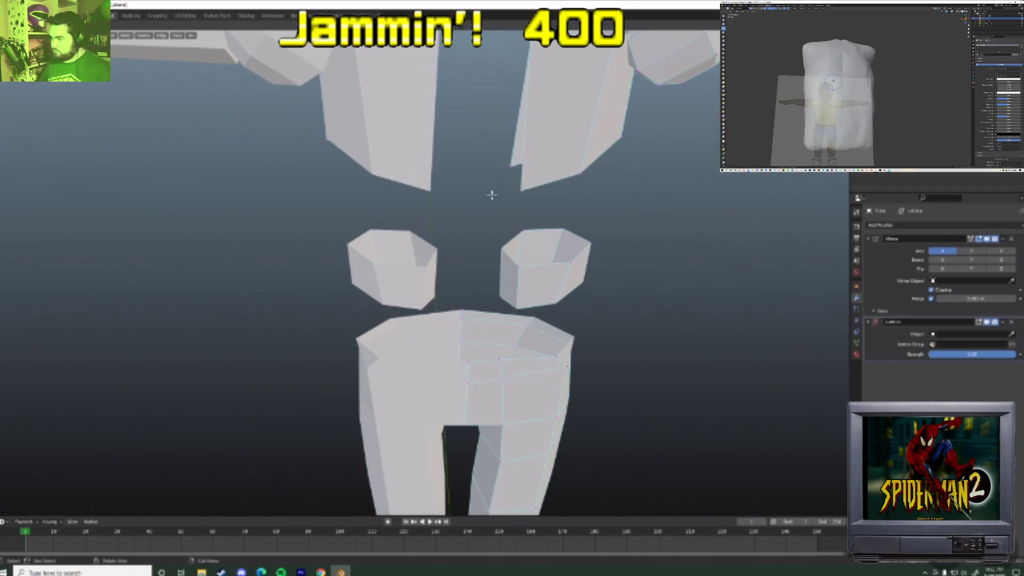
- Extrude the chest's lower inner corner vertex to the centre line so both halves meet
key("e")
left_click(439, 212)
middle_click_drag(507, 188, 474, 262, "shift")
key("e")
right_click(473, 136)
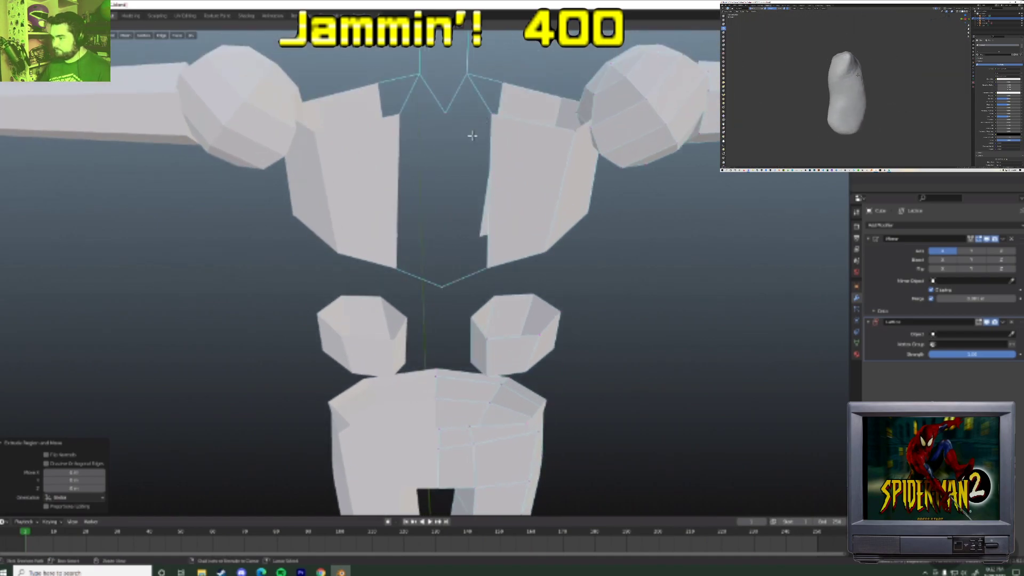
key("ctrl+z")
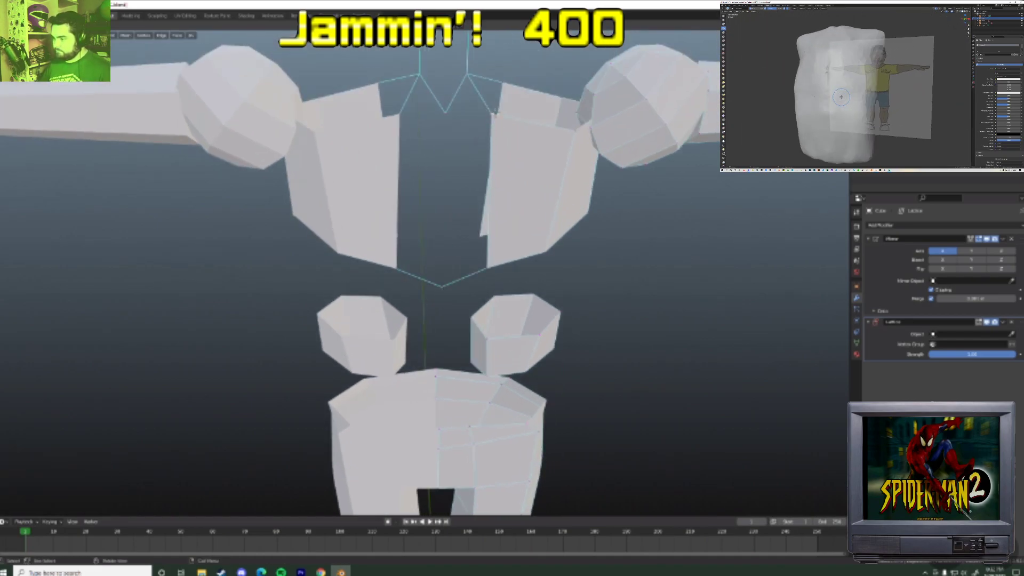
- Extrude the chest's upper front vertex to the centre line and fill the faces below the neck and across the chest gap
key("e")
left_click(447, 161)
left_click(447, 118)
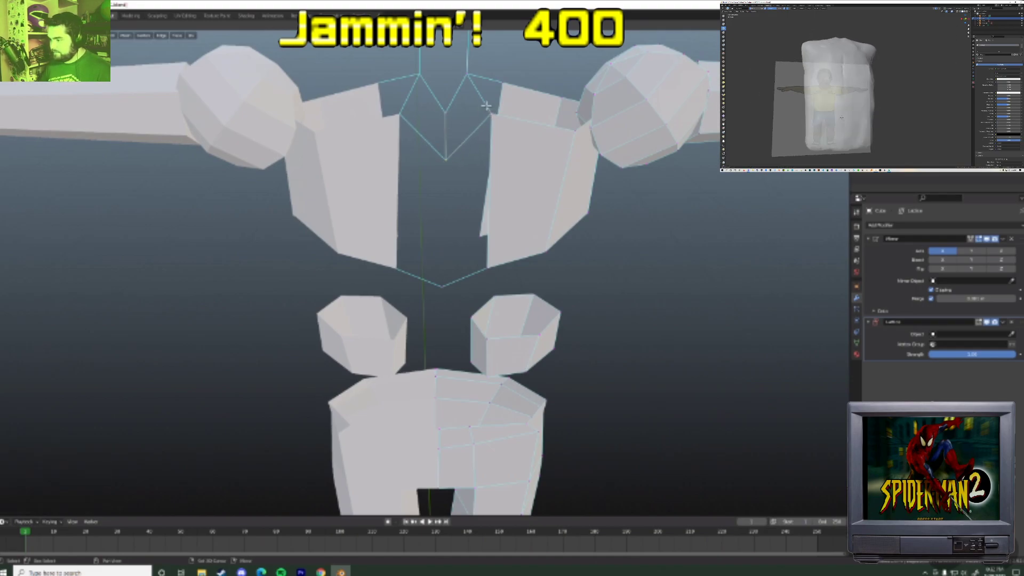
key("f")
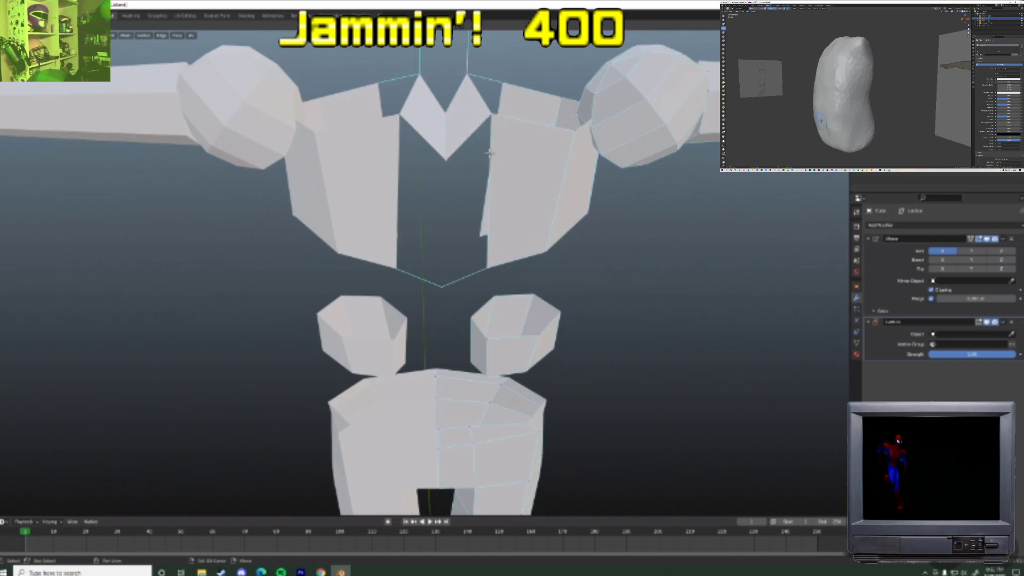
key("f")
- Adjust the upper centre vertex of the filled chest front along Y
middle_click_drag(480, 183, 322, 308)
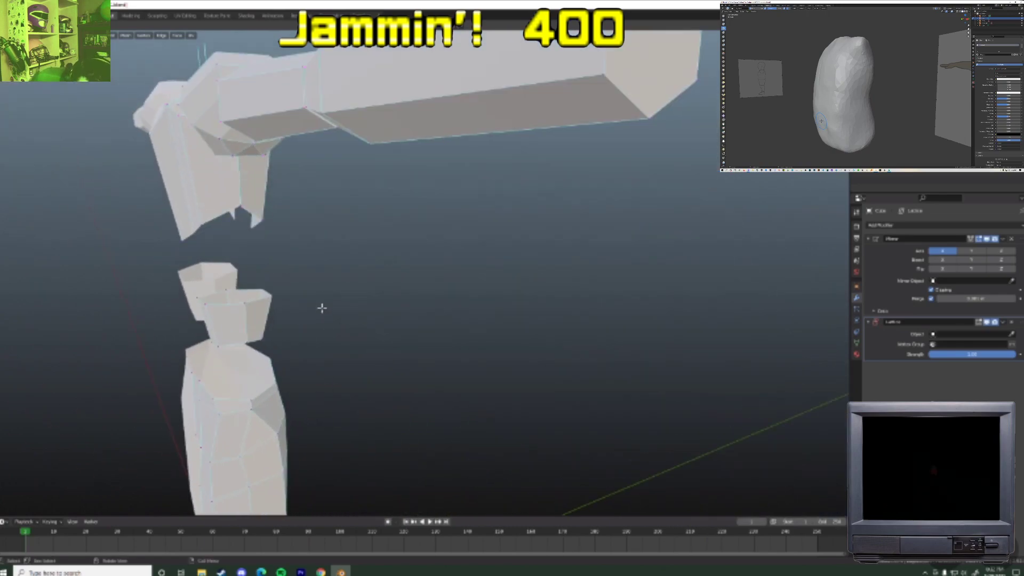
key("g")
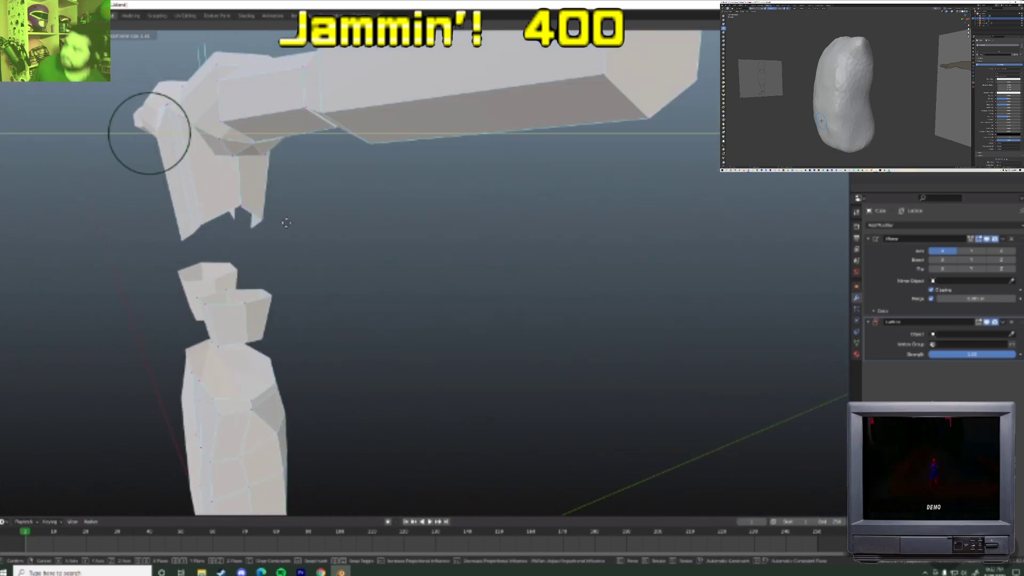
left_click(291, 221)
middle_click_drag(290, 221, 338, 220)
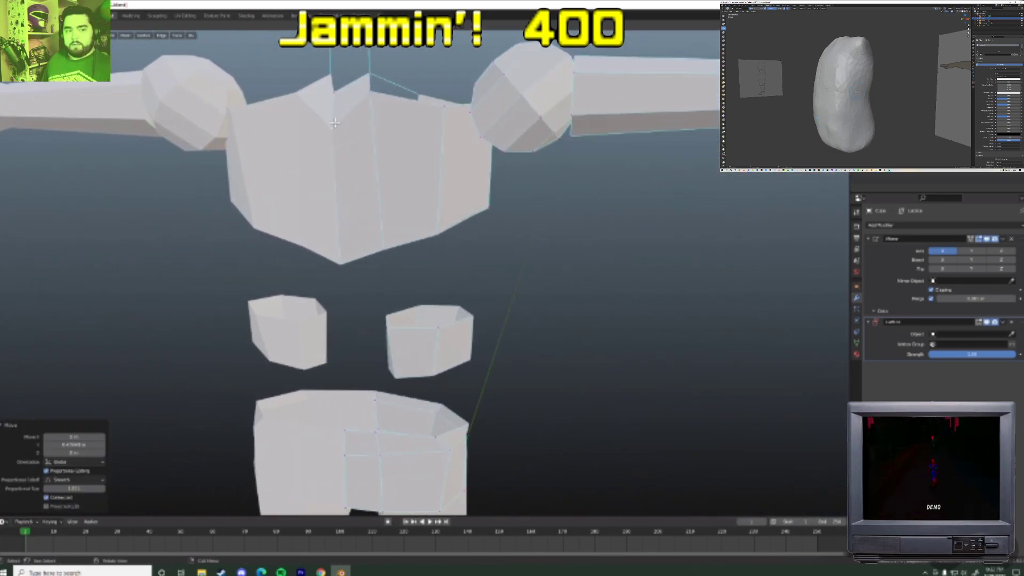
key("g")
key("y")
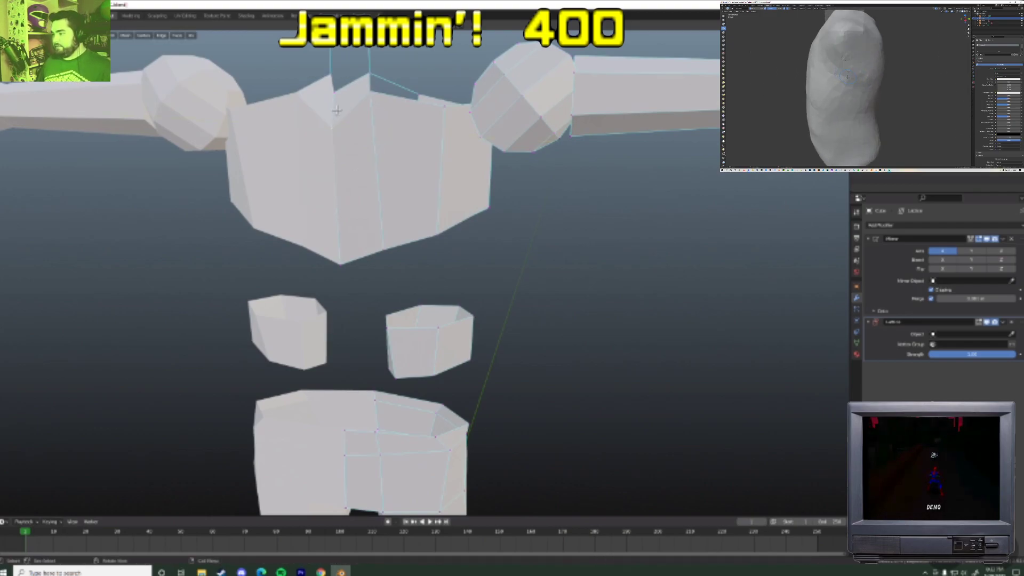
left_click(336, 110)
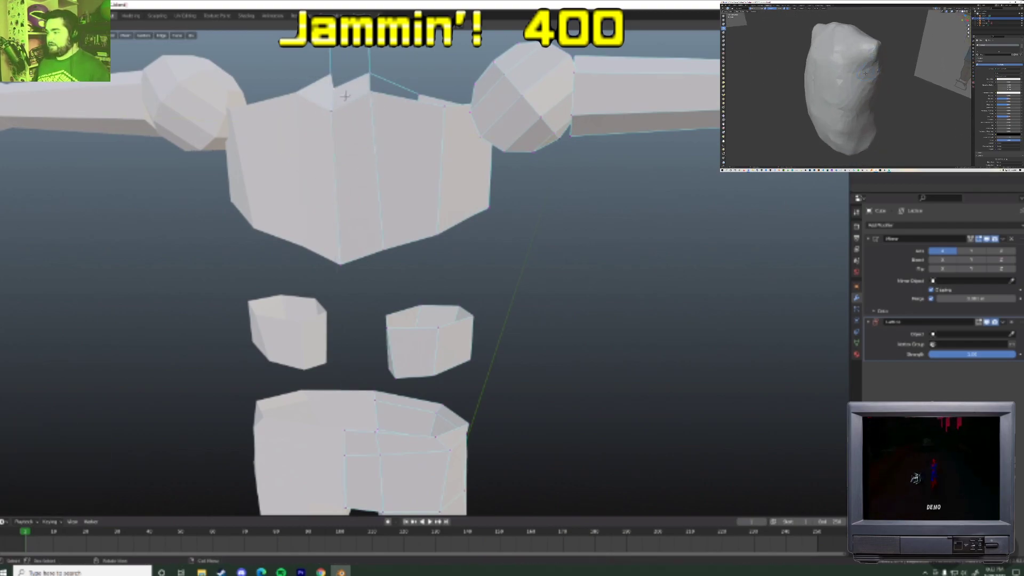
- Move the centre vertex at the bottom of the neck notch along Y
middle_click_drag(336, 110, 362, 119)
scroll(363, 119, "up", 2)
key("g")
key("y")
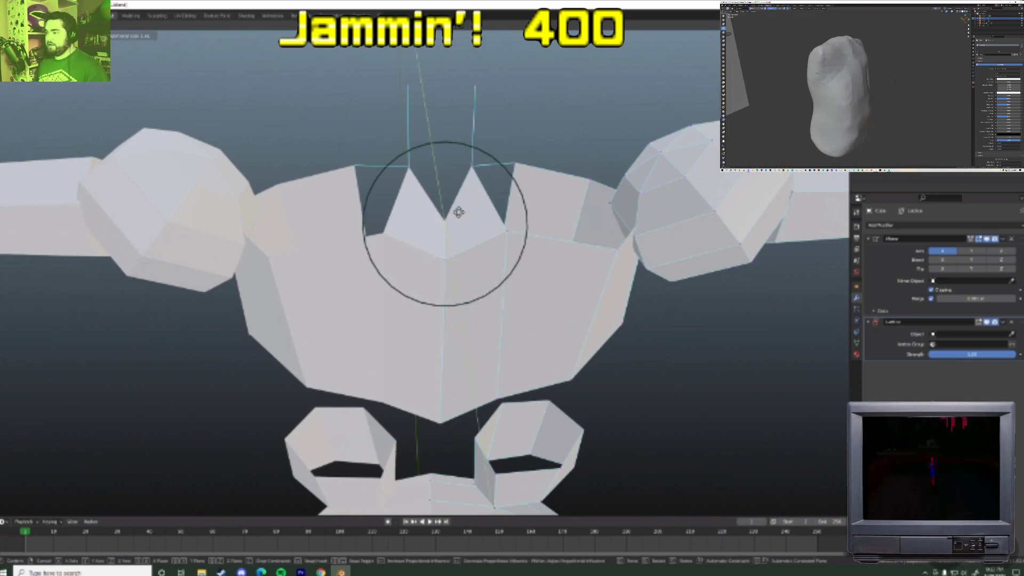
left_click(458, 211)
- Extrude the neck-base corner vertex to the centre line and fill the open notch beneath it
left_click(418, 174)
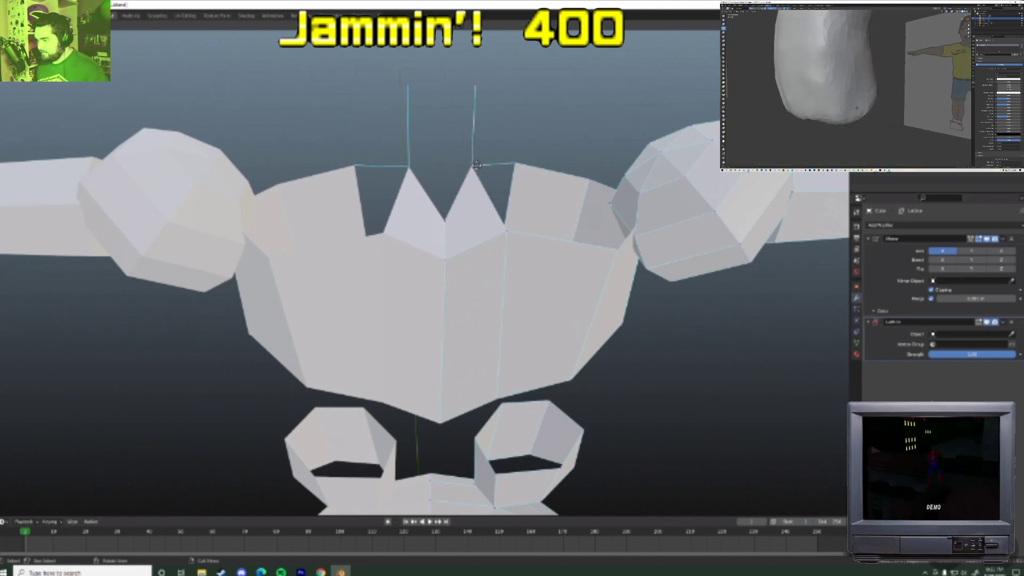
key("e")
left_click(445, 207)
left_click(464, 181, "shift")
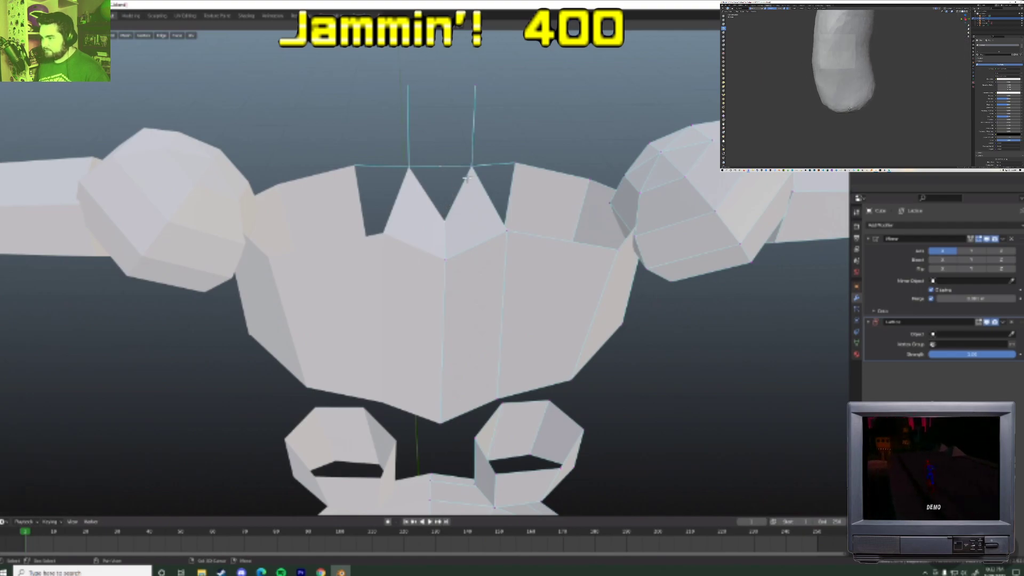
- Move the centre vertex of the chest's neckline along Z with proportional editing
middle_click_drag(468, 224, 265, 210)
key("g")
key("z")
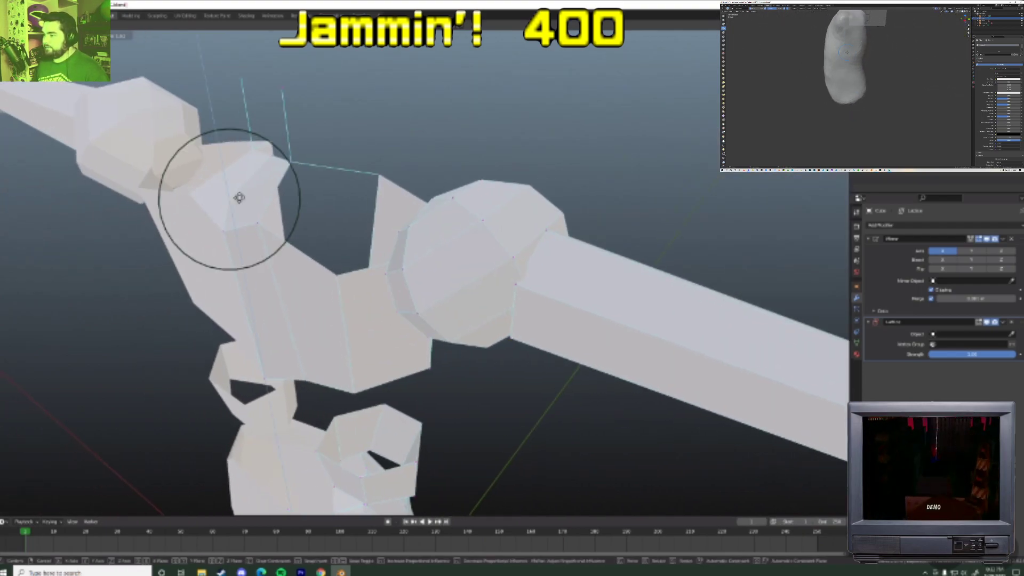
left_click(243, 204)
middle_click_drag(245, 201, 272, 211)
key("g")
key("z")
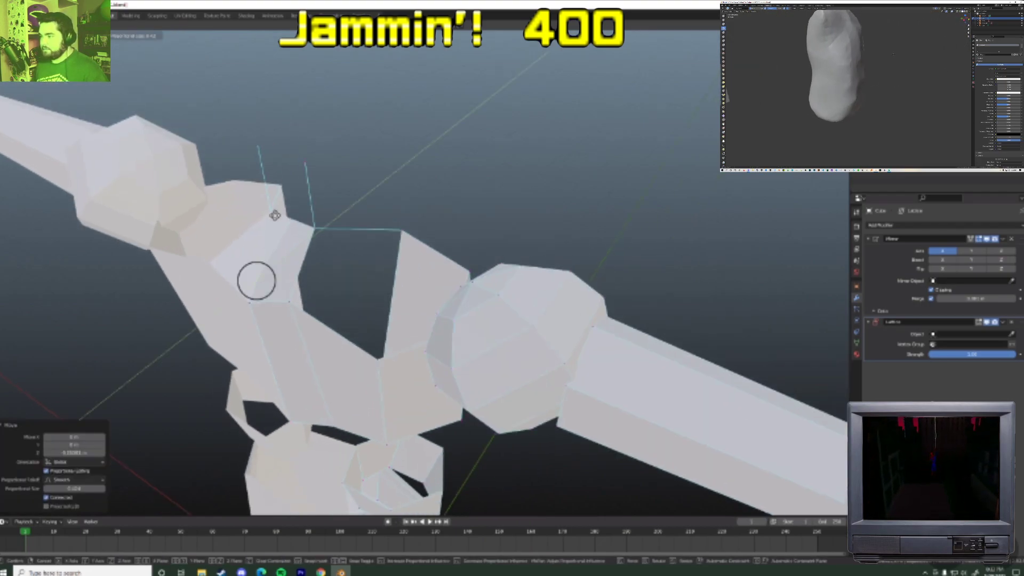
key("Escape")
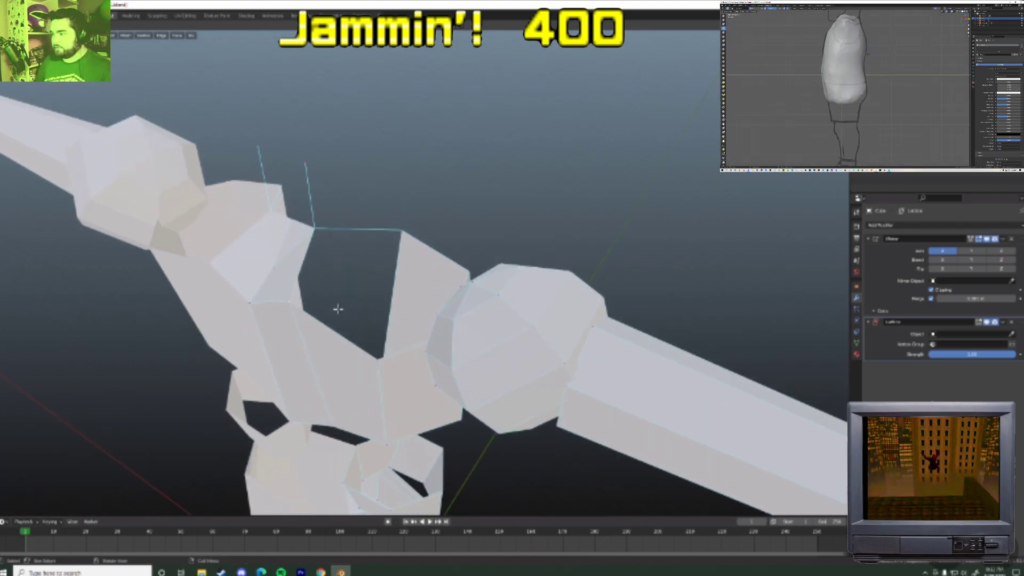
- Reposition the upper front chest vertex beside the centre line, and switch to the front view
middle_click_drag(320, 305, 292, 232)
key("g")
left_click(283, 151)
middle_click_drag(284, 151, 462, 162)
key("KP_1")
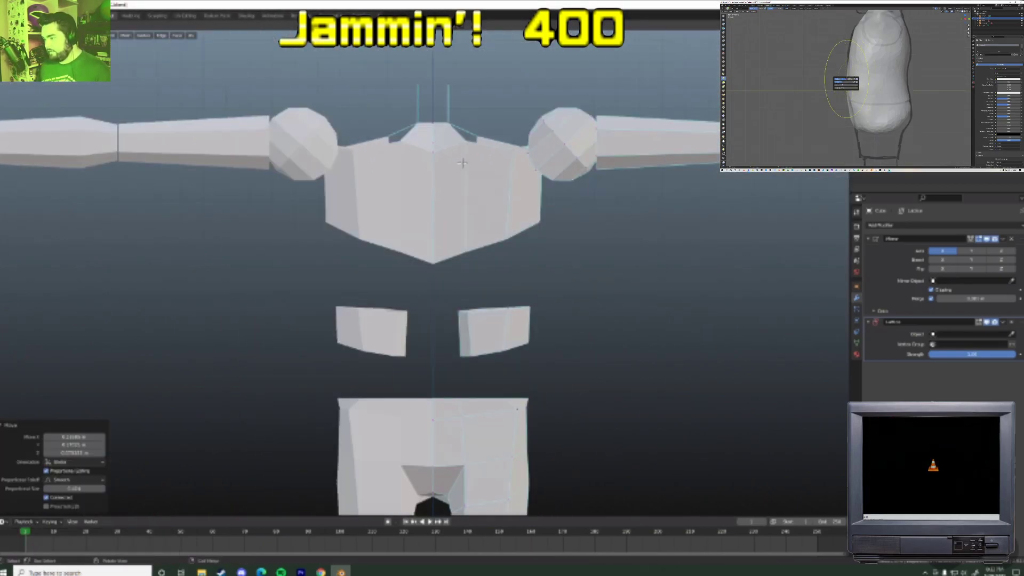
- Try a Z adjustment of the upper front chest vertex, and shift the vertical front chest edge along X
key("g")
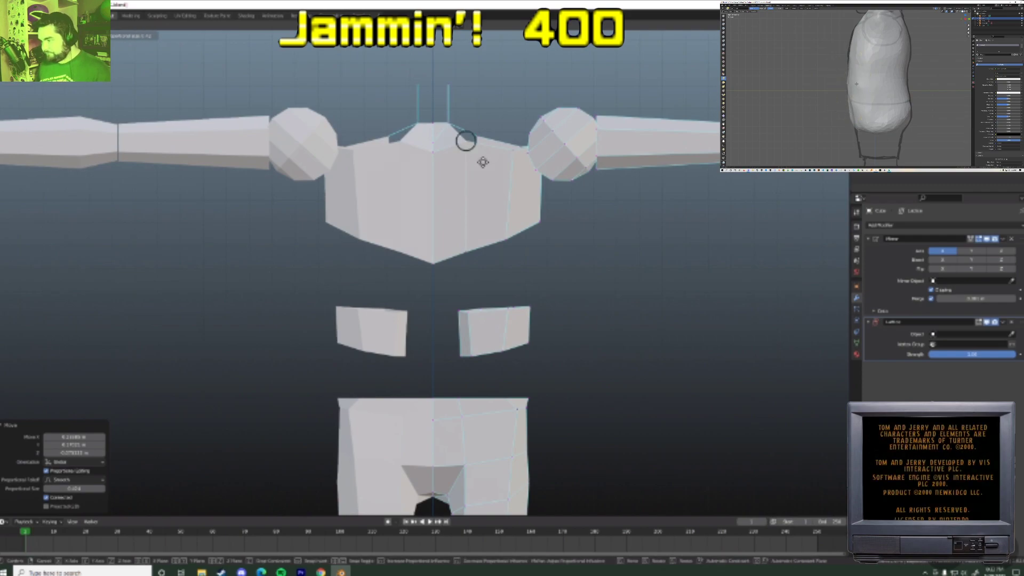
key("z")
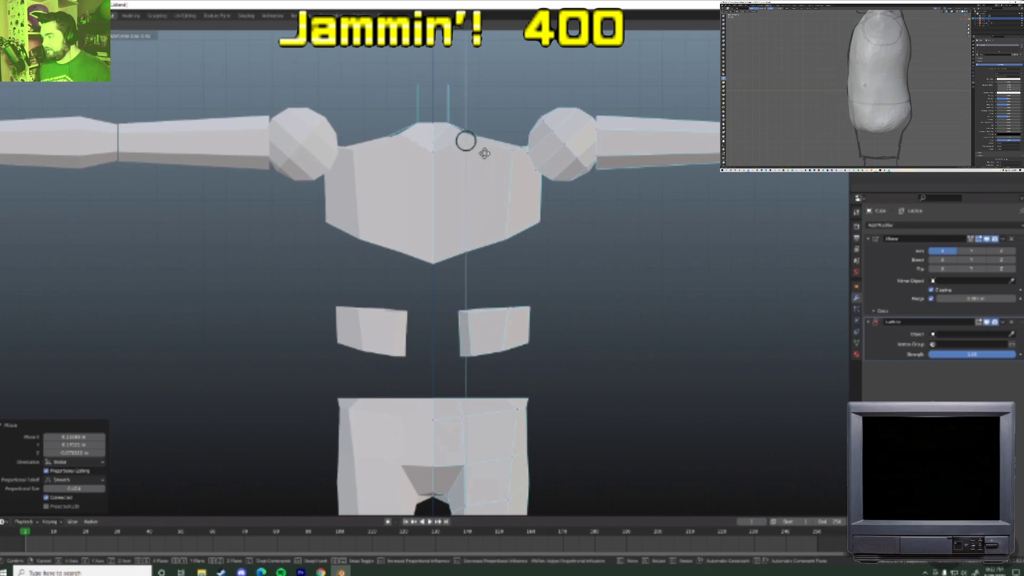
left_click(510, 152)
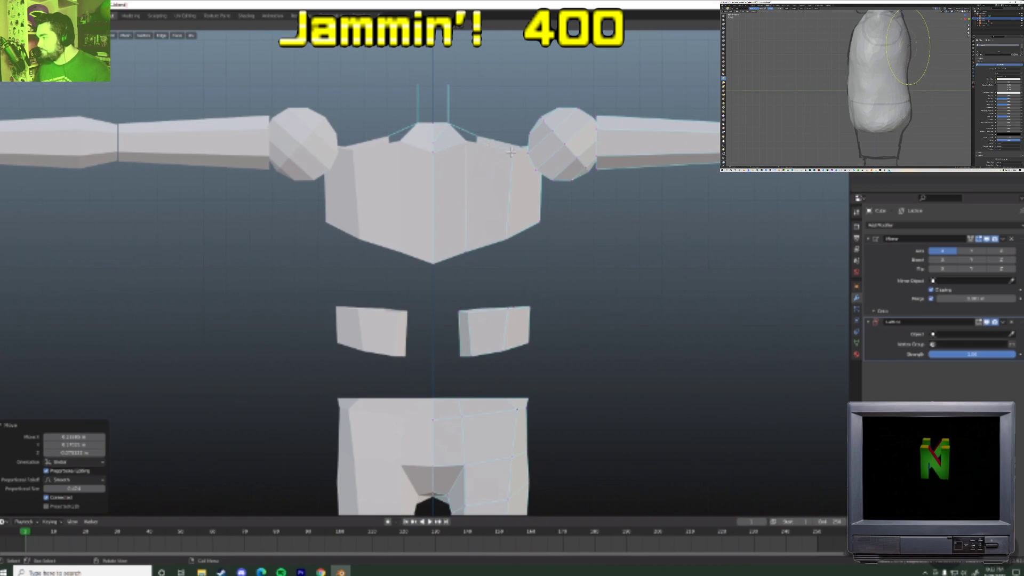
key("g")
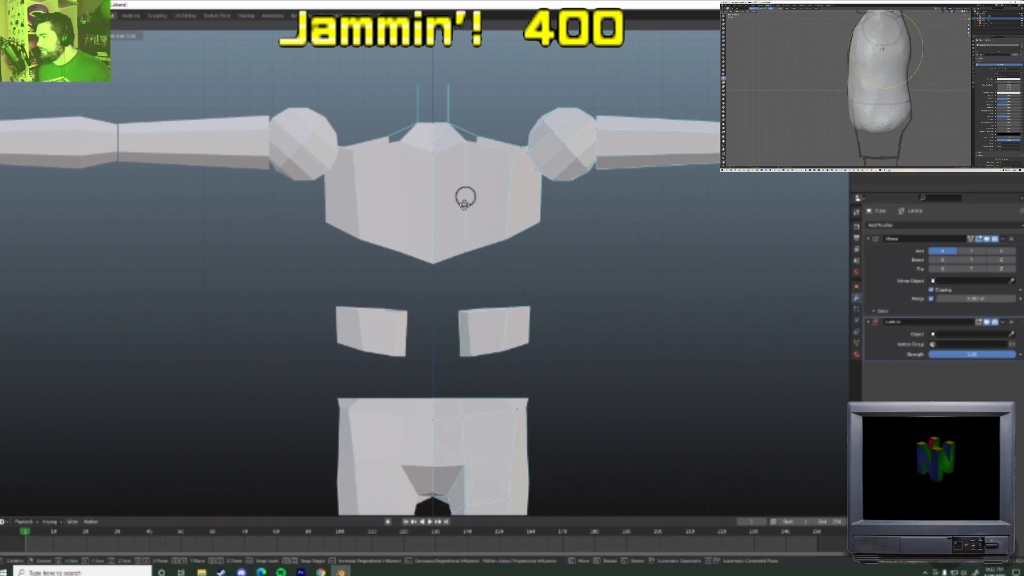
key("x")
left_click(465, 197)
- Adjust the selected upper chest geometry along Z beside the neckline
key("g")
key("z")
left_click(479, 140)
scroll(478, 140, "up", 4)
middle_click_drag(478, 139, 443, 199)
key("g")
right_click(444, 199)
- Reposition the selected upper chest vertex from the top view to even out the curve around the neckline
key("KP_7")
middle_click_drag(423, 320, 439, 31, "shift")
scroll(474, 150, "up", 4)
middle_click_drag(473, 151, 436, 291, "shift")
key("g")
left_click(450, 184)
left_click(420, 235)
middle_click_drag(421, 235, 513, 306)
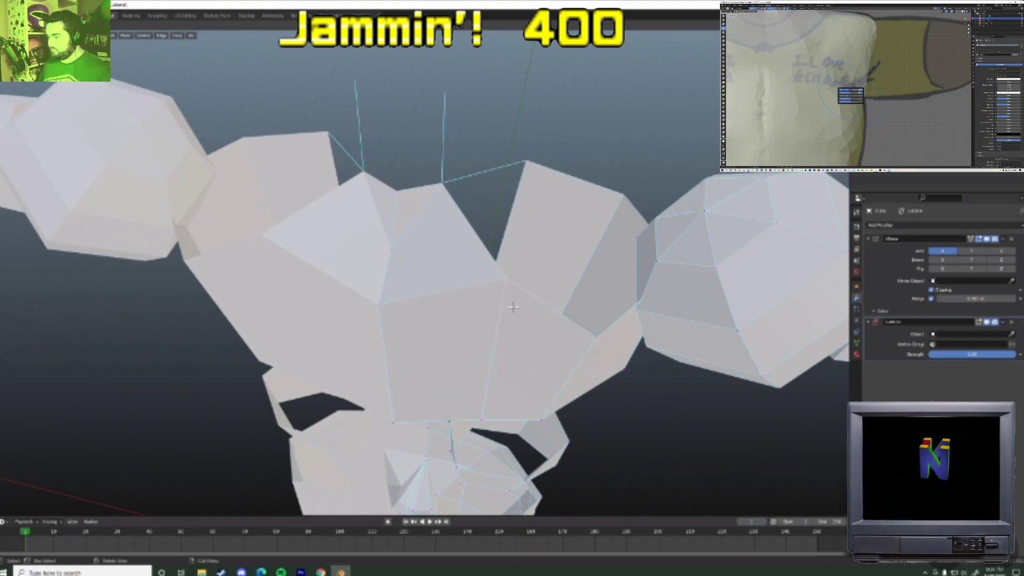
- Extrude the selected neckline vertex upward along Z to add another vertical neck edge, and check it from the front
middle_click_drag(388, 196, 466, 114)
left_click(532, 120)
scroll(466, 114, "down", 3)
middle_click_drag(416, 84, 419, 94)
key("KP_1")
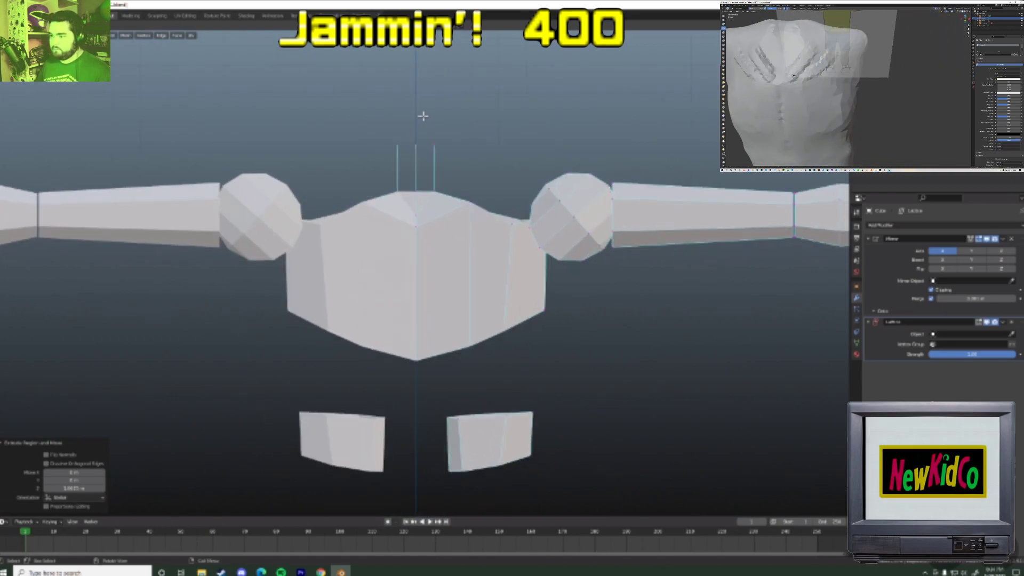
- Scale the upper ends of the vertical neck edges along Z to level them
left_click(430, 130)
right_click(430, 131)
key("s")
key("z")
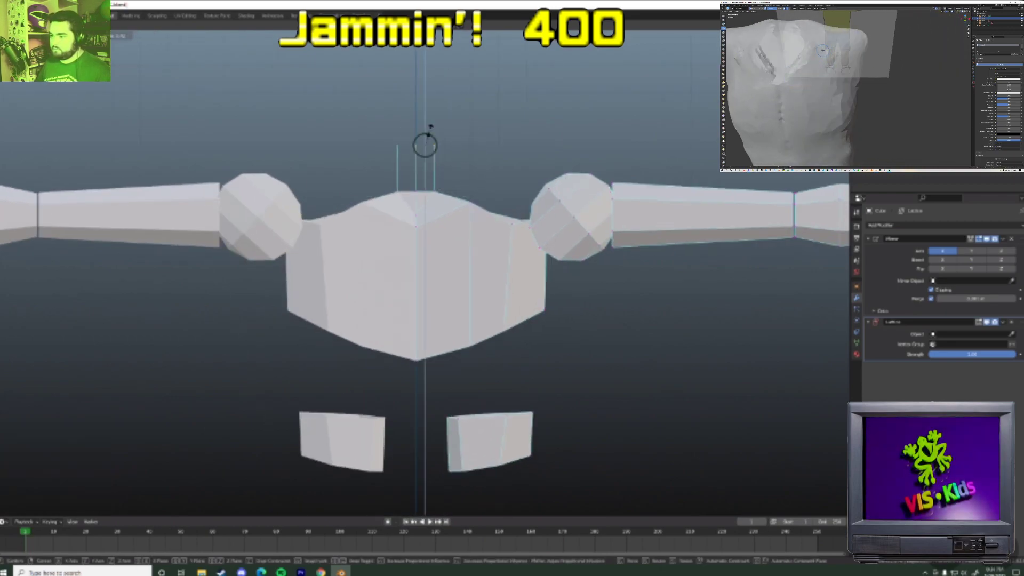
left_click(430, 128)
- Undo the last change, and fill the open top of the shoulder with a face
middle_click_drag(451, 143, 324, 244)
key("ctrl+z")
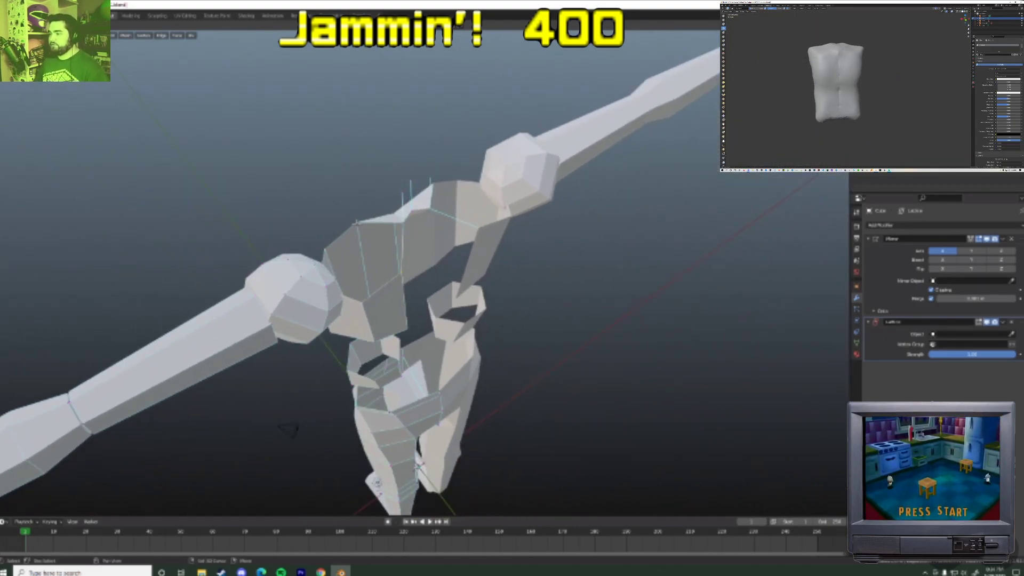
key("f")
key("alt+a")
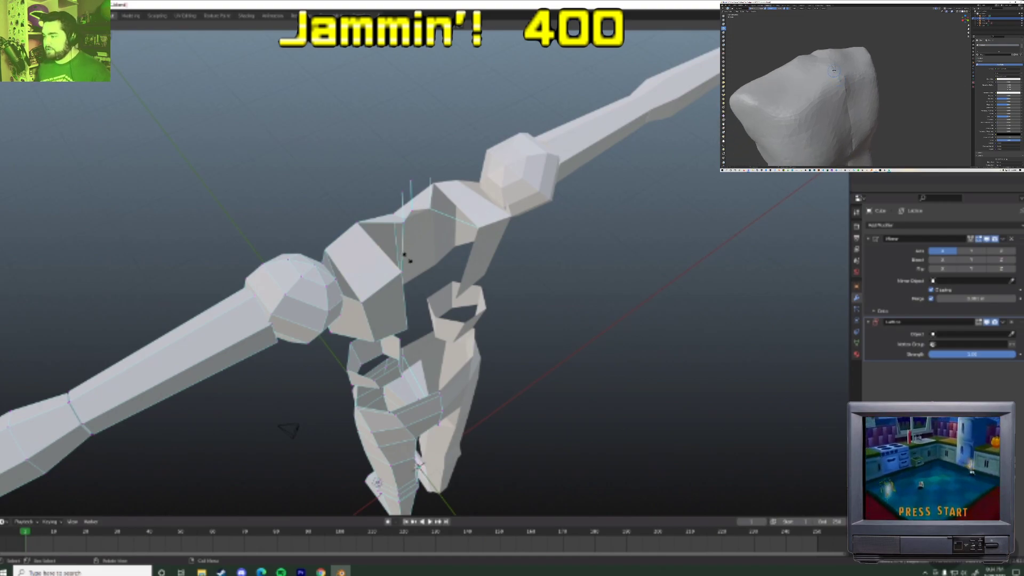
- Add a centred loop cut across the upper shoulder and raise the selected shoulder geometry along Z
key("ctrl+r")
left_click(408, 257)
right_click(410, 252)
middle_click_drag(411, 251, 426, 224)
key("g")
key("z")
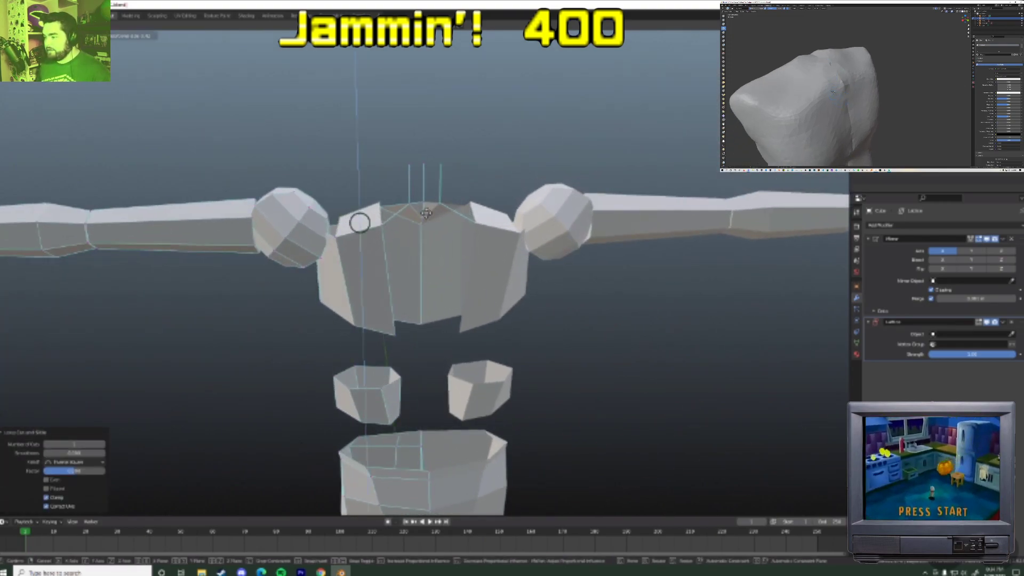
left_click(469, 200)
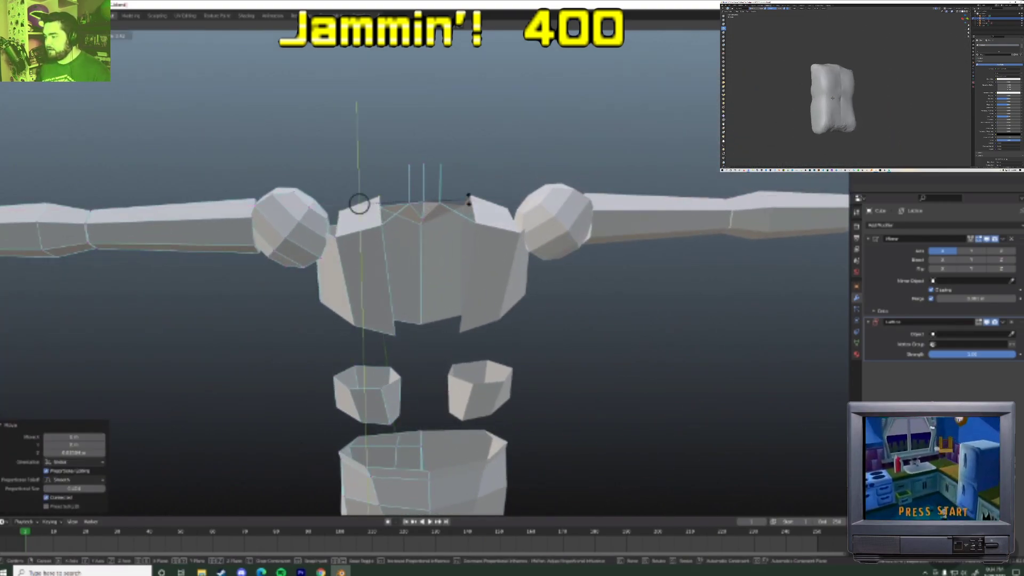
middle_click_drag(471, 206, 403, 234)
key("ctrl+z")
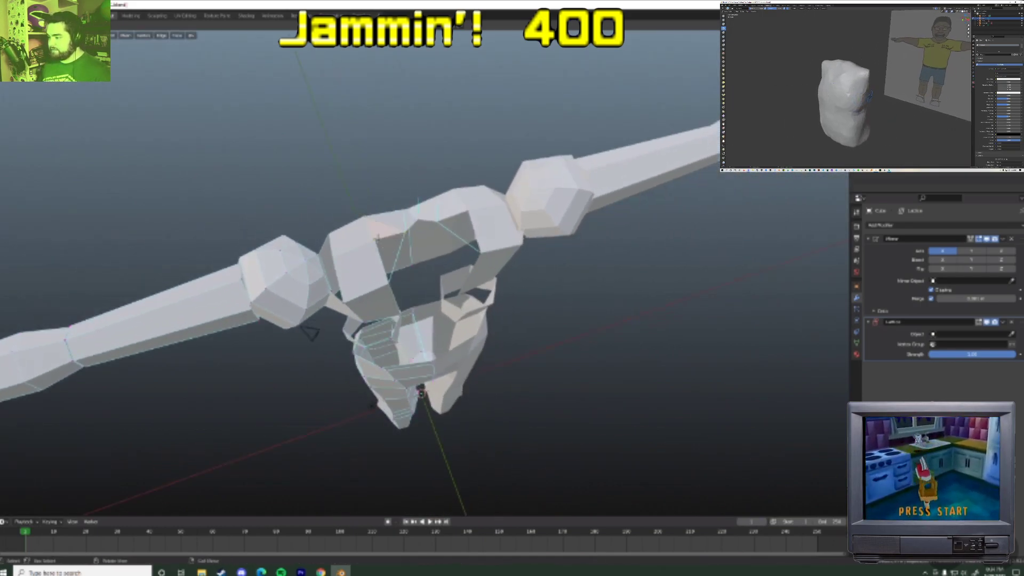
- Delete the faceted shoulder ball between the torso and the upper arm
middle_click_drag(396, 251, 567, 256)
scroll(568, 257, "down", 3)
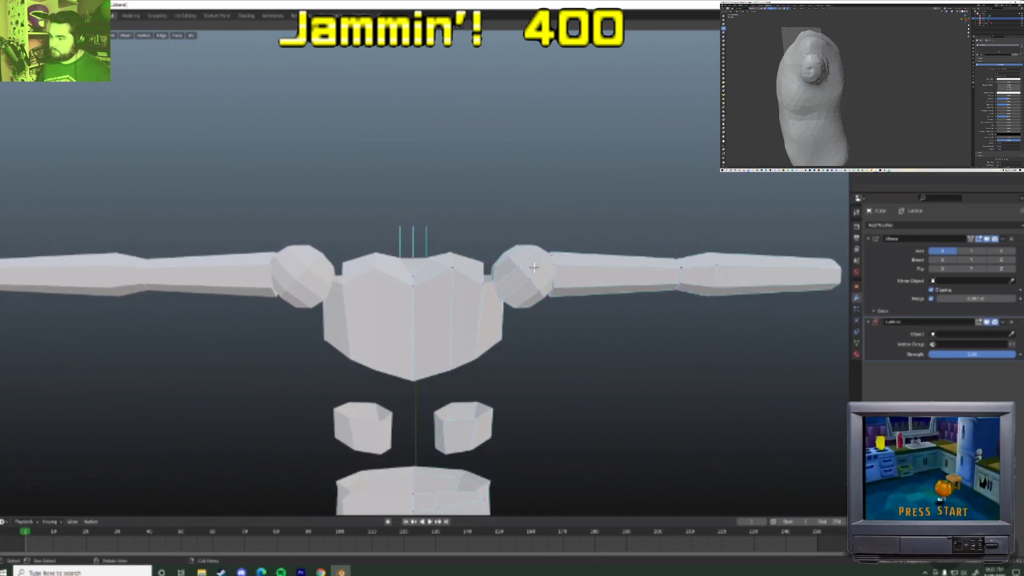
scroll(591, 266, "up", 1)
scroll(620, 279, "down", 2)
key("Tab")
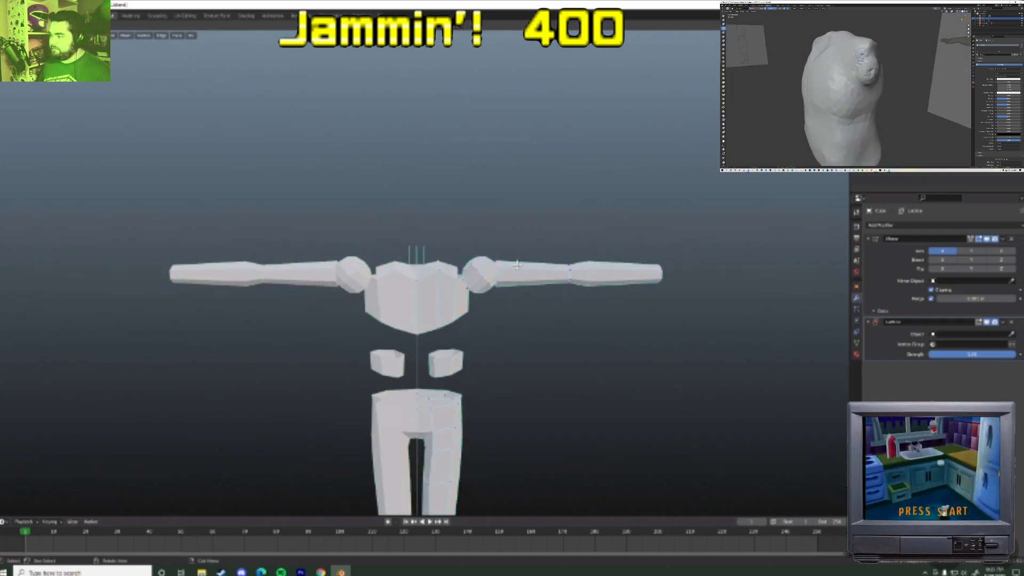
key("Tab")
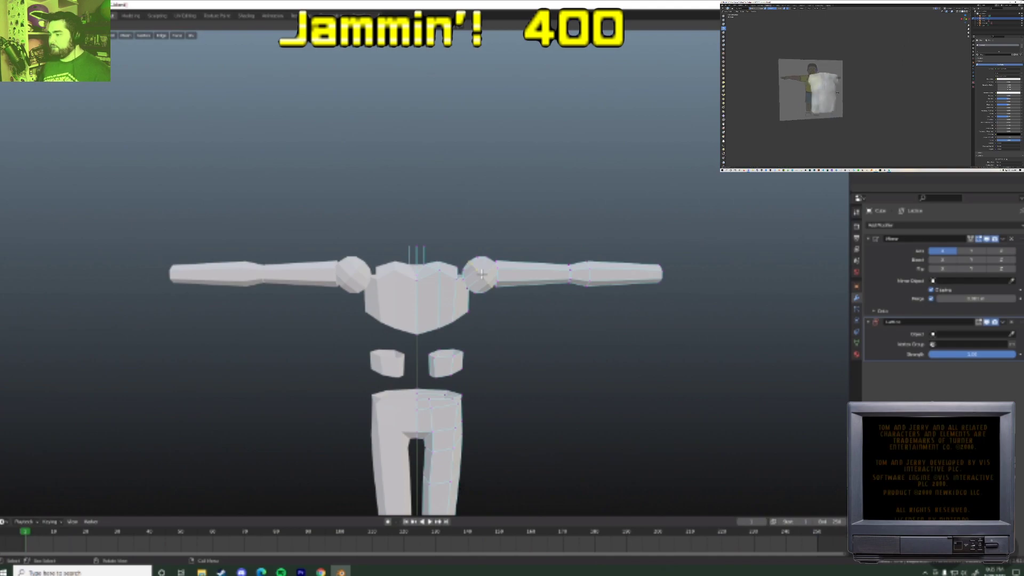
key("ctrl+x")
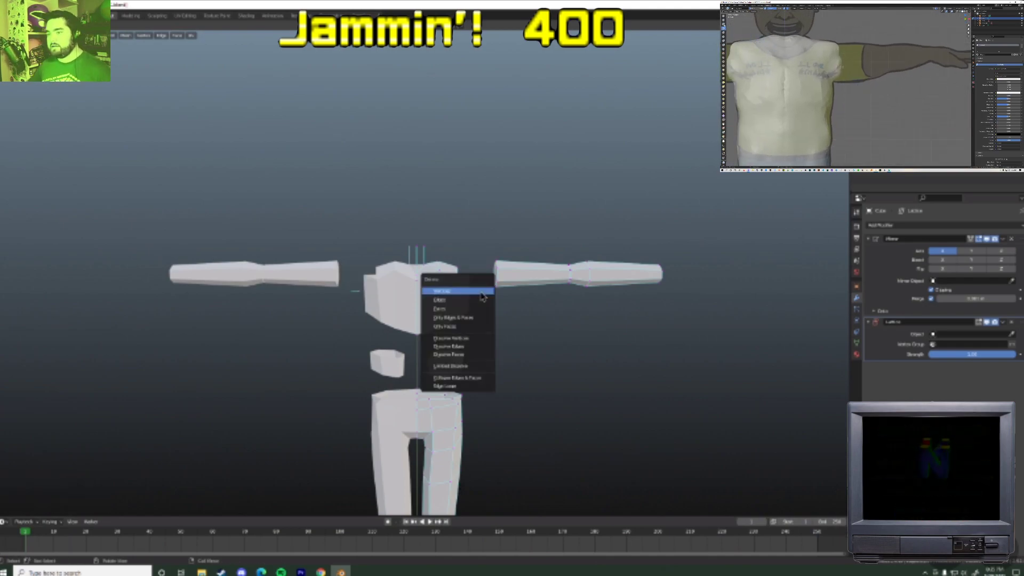
- Reposition the upper and lower vertices of the back panel beside the back's centre section
middle_click_drag(479, 290, 536, 282)
scroll(474, 320, "up", 2)
middle_click_drag(474, 274, 411, 324)
key("g")
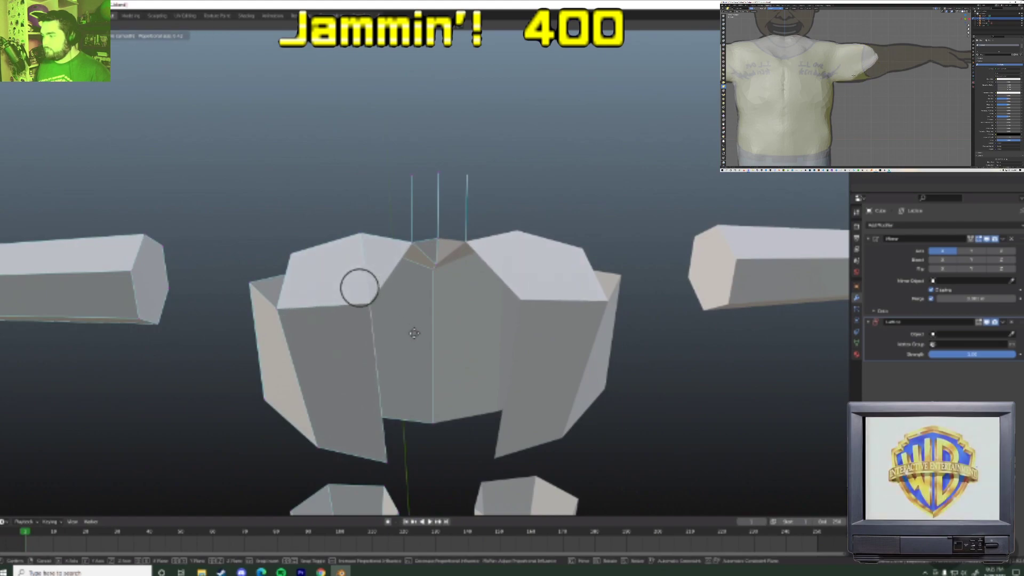
left_click(399, 327)
key("g")
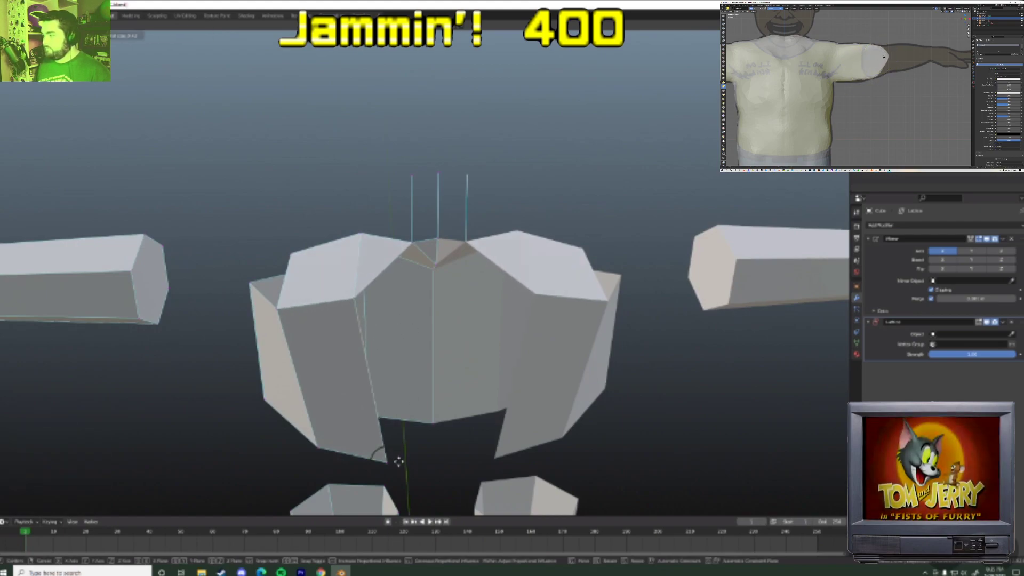
left_click(386, 375)
key("g")
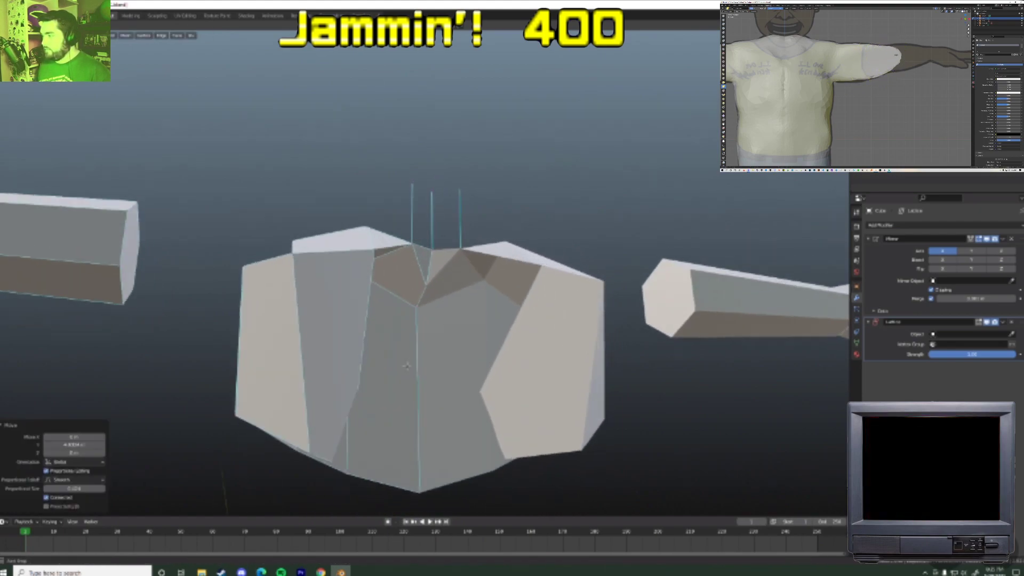
left_click(389, 447)
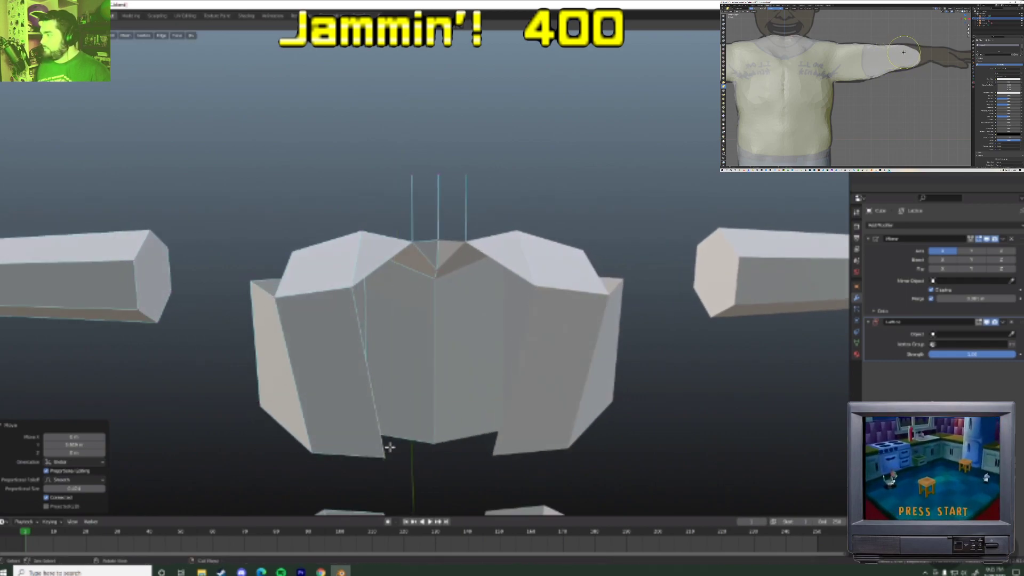
- Shift the selected back panel vertices along Z and X to even out the back's lower edge
key("x")
right_click(390, 447)
key("g")
key("z")
left_click(395, 359)
middle_click_drag(396, 358, 312, 439)
key("g")
key("x")
left_click(414, 354)
- Adjust the bottom centre chest vertex along Z to extend the chest's lower point
middle_click_drag(414, 354, 563, 343)
scroll(437, 369, "down", 3)
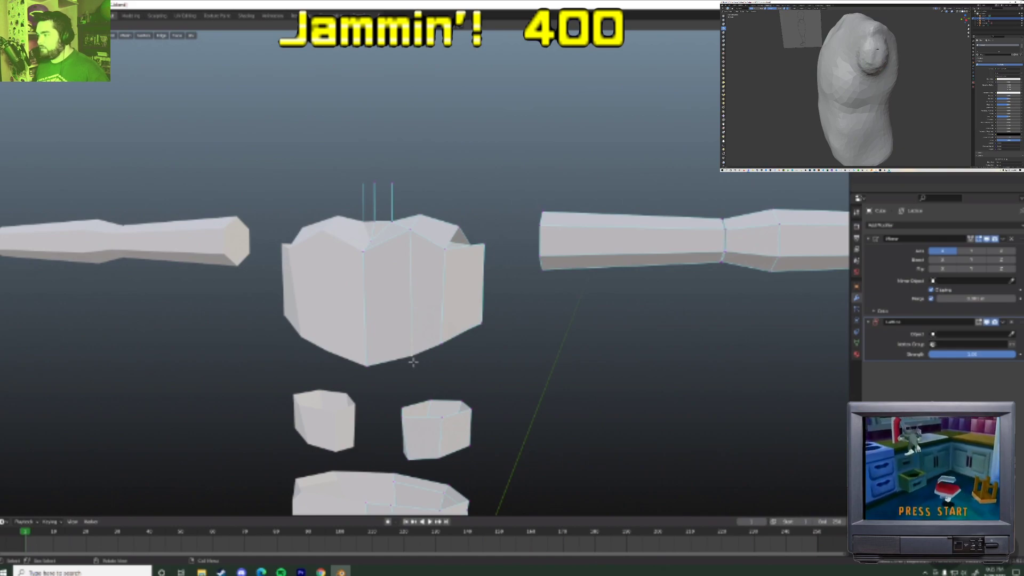
key("g")
key("x")
key("z")
left_click(379, 383)
middle_click_drag(383, 261, 378, 270)
left_click(378, 270)
key("h")
key("x")
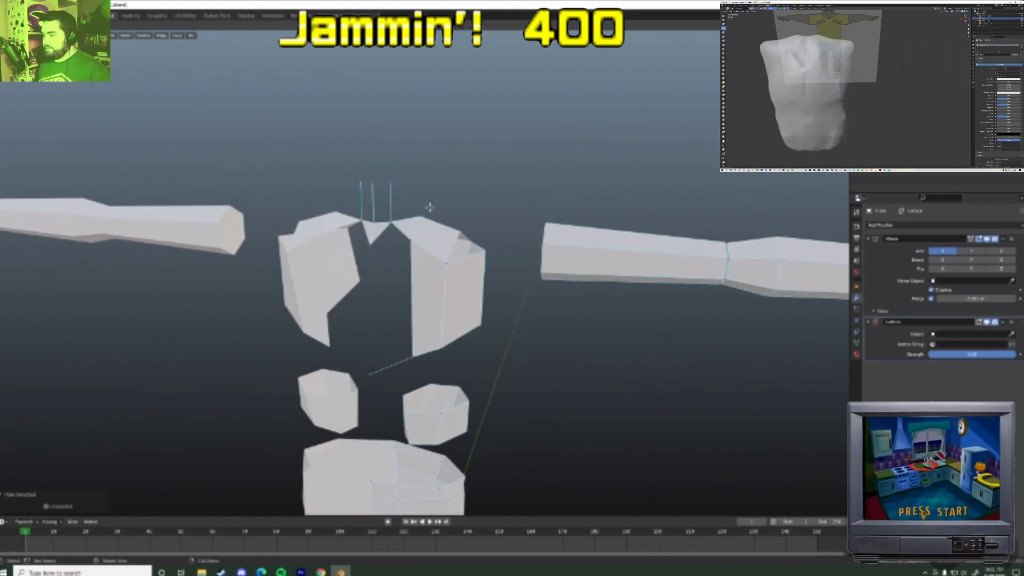
key("ctrl+z")
- Lower the front centre neckline vertex and the upper chest vertex beside it along Z
key("g")
key("z")
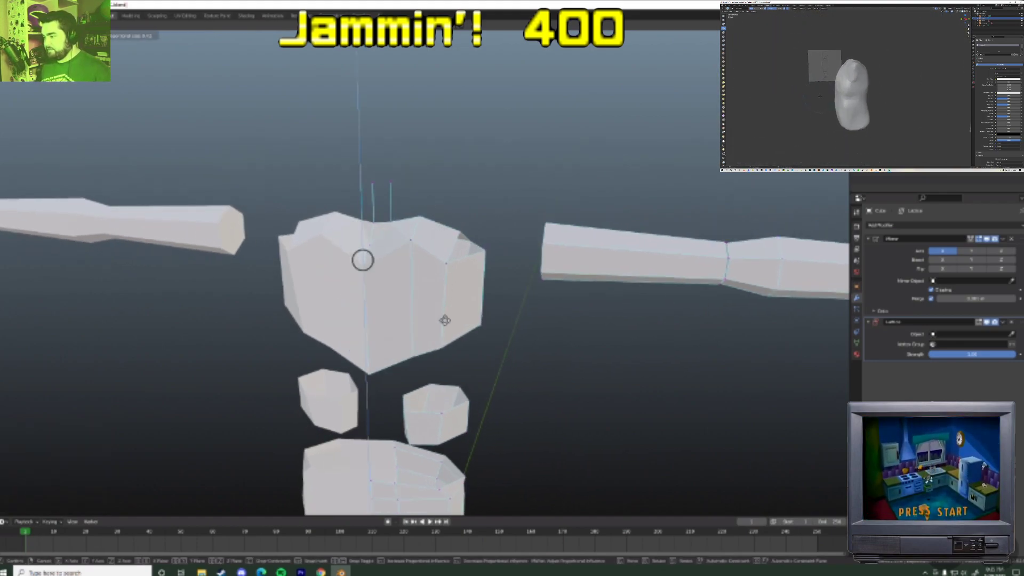
left_click(446, 329)
left_click(412, 244)
key("g")
key("z")
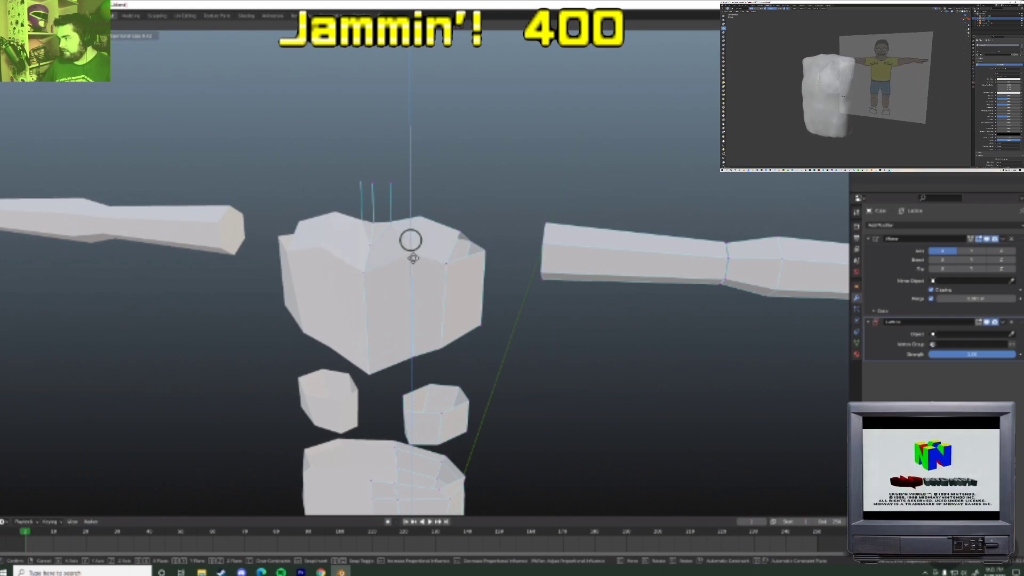
left_click(412, 258)
- Fill the spaces between the vertical neck edges with faces to form a neck column
middle_click_drag(413, 258, 379, 251)
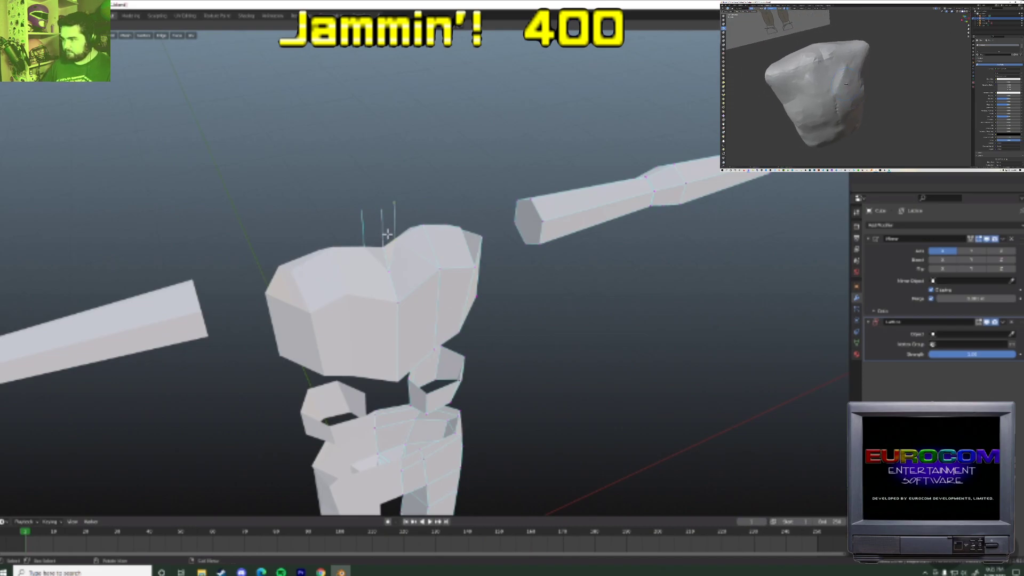
middle_click_drag(417, 240, 427, 201)
key("KP_1")
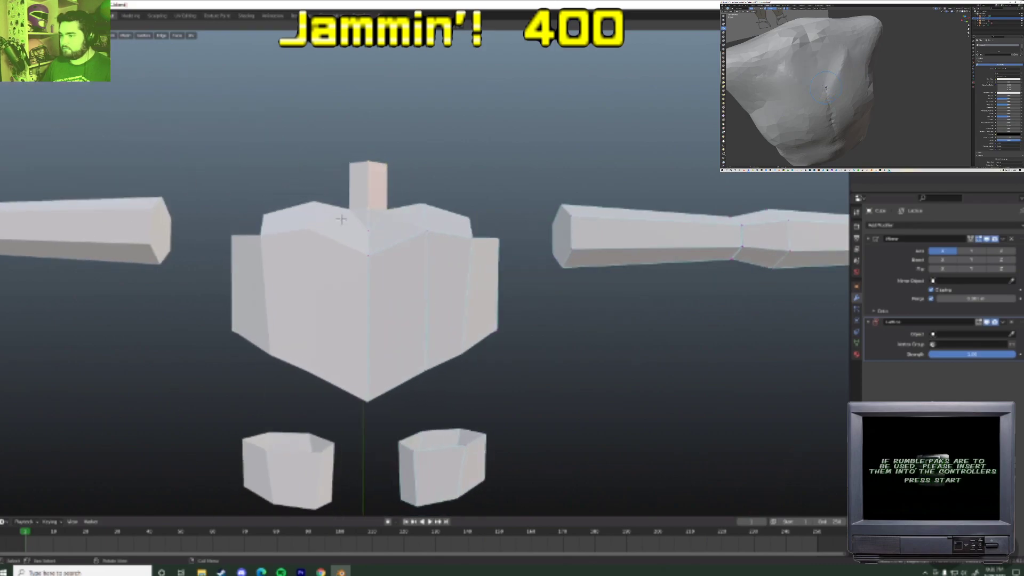
- Merge the whole mesh's vertices by distance, raising the merge distance to remove the stray geometry at the chest's side
middle_click_drag(475, 249, 442, 303)
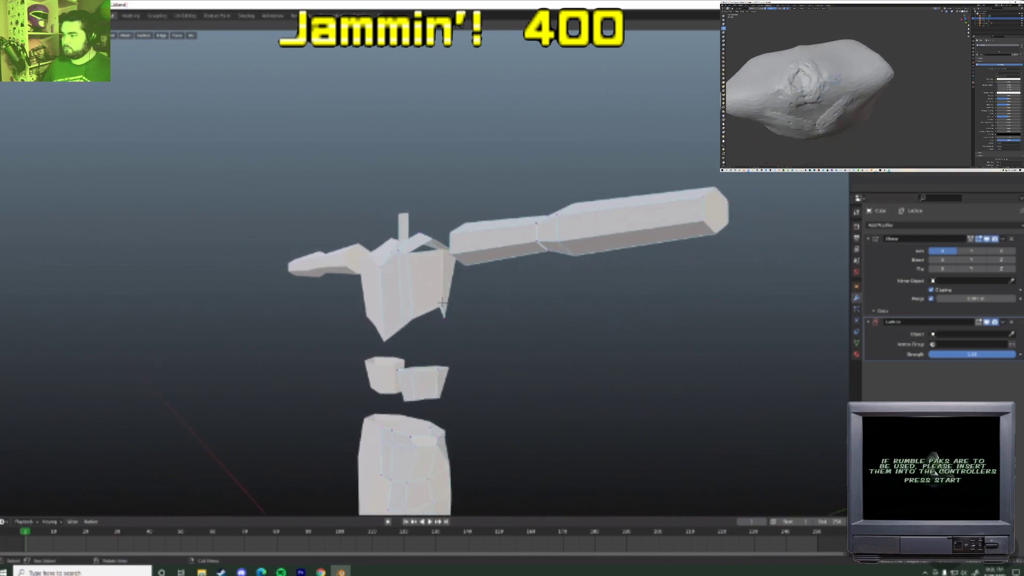
key("m")
left_click(444, 308)
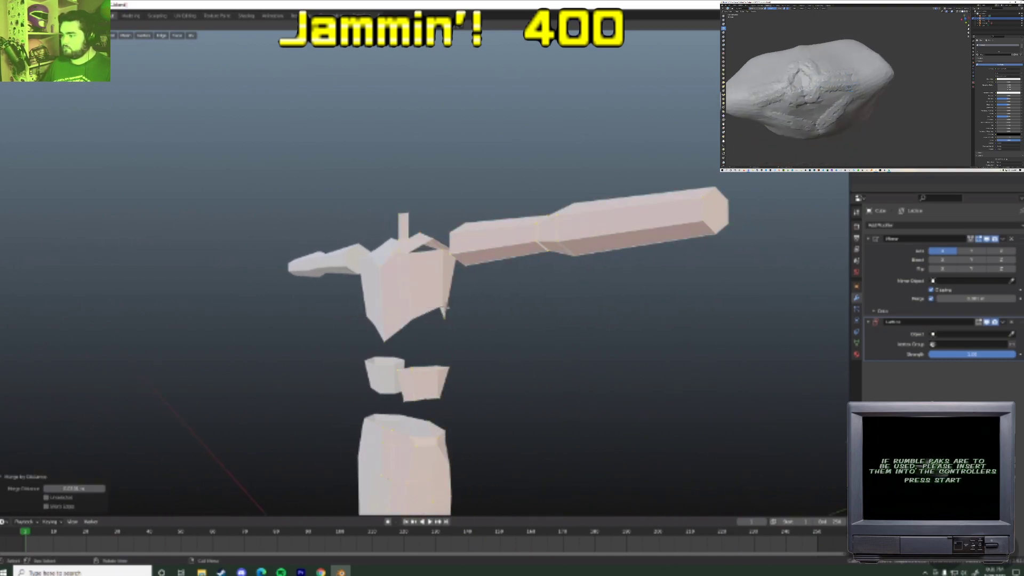
left_click(104, 490)
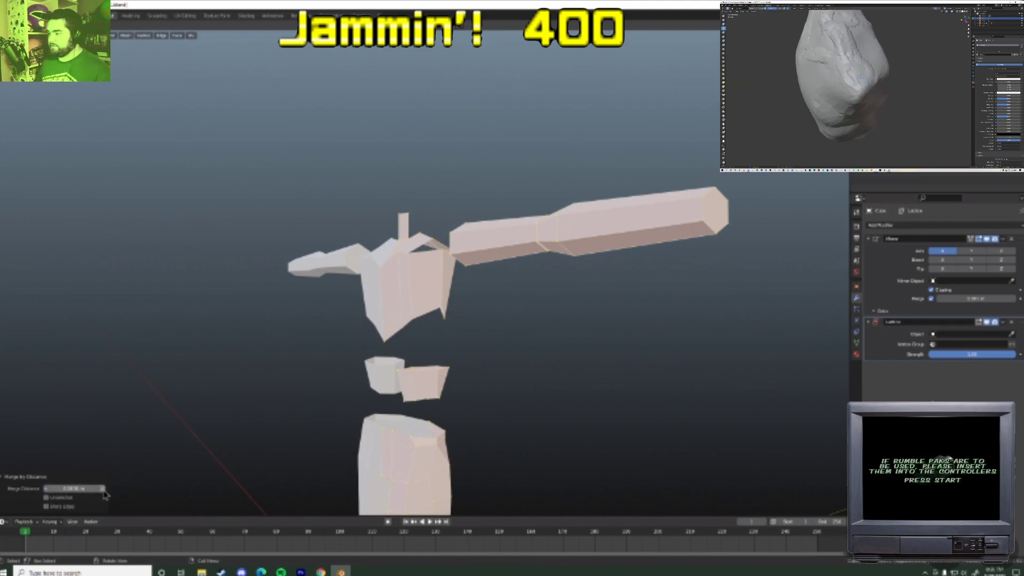
- Scale the selected vertices at the outer chest side below the armpit closer together
middle_click_drag(409, 341, 444, 276)
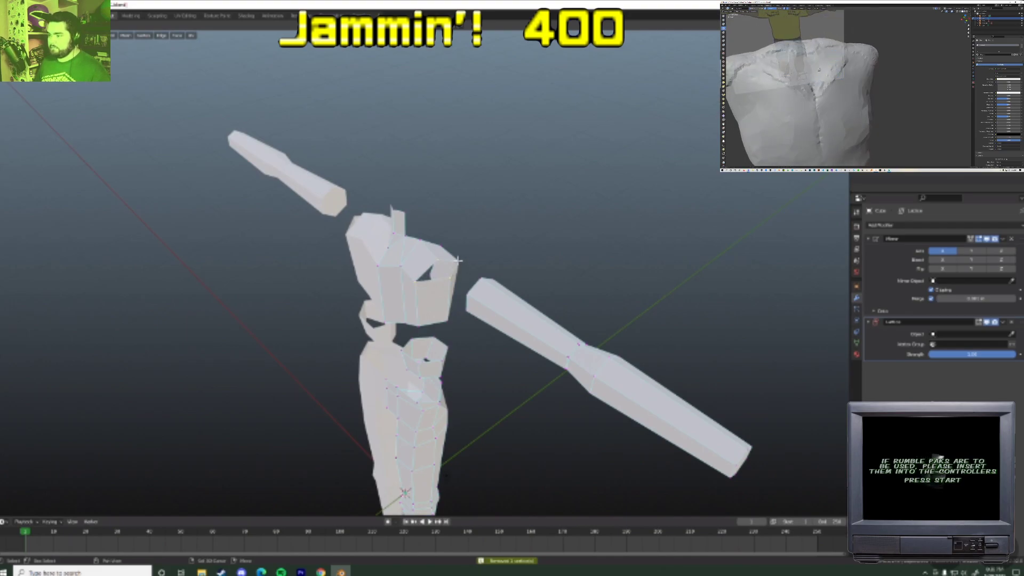
middle_click_drag(452, 311, 445, 280)
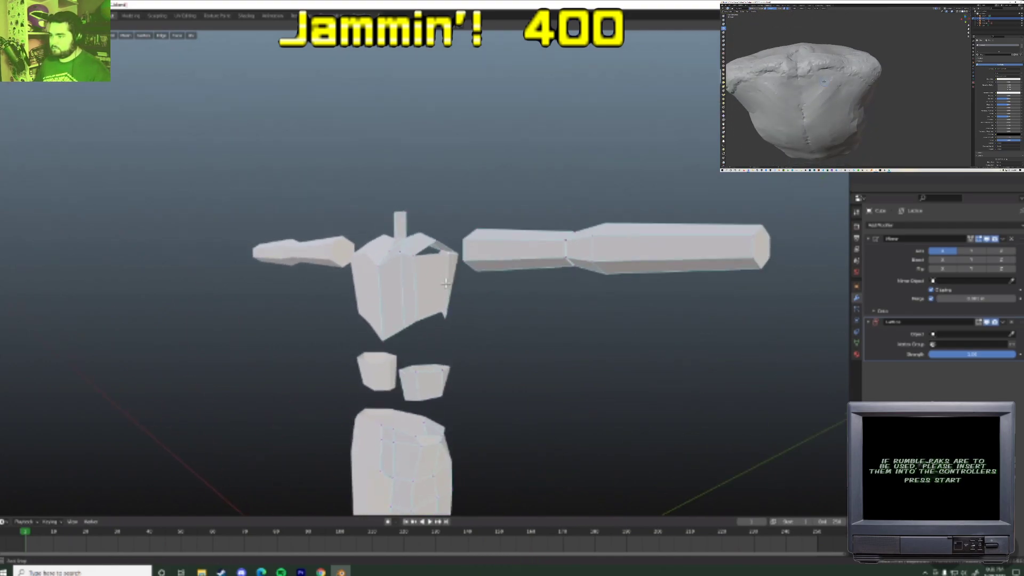
scroll(446, 307, "up", 1)
mouse_move(487, 315)
middle_mouse_down()
mouse_move(459, 307)
mouse_move(473, 286)
mouse_move(488, 299)
middle_mouse_up()
key("s")
left_click(465, 282)
- Lower the selected outer chest side vertex along Z to bring it to the panel's lower edge
key("g")
right_click(485, 309)
key("g")
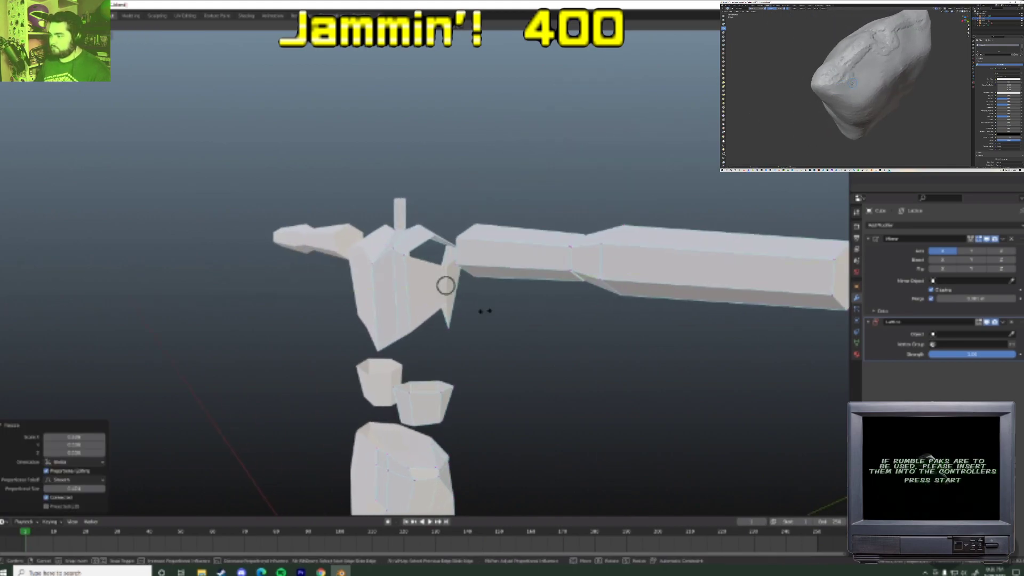
key("z")
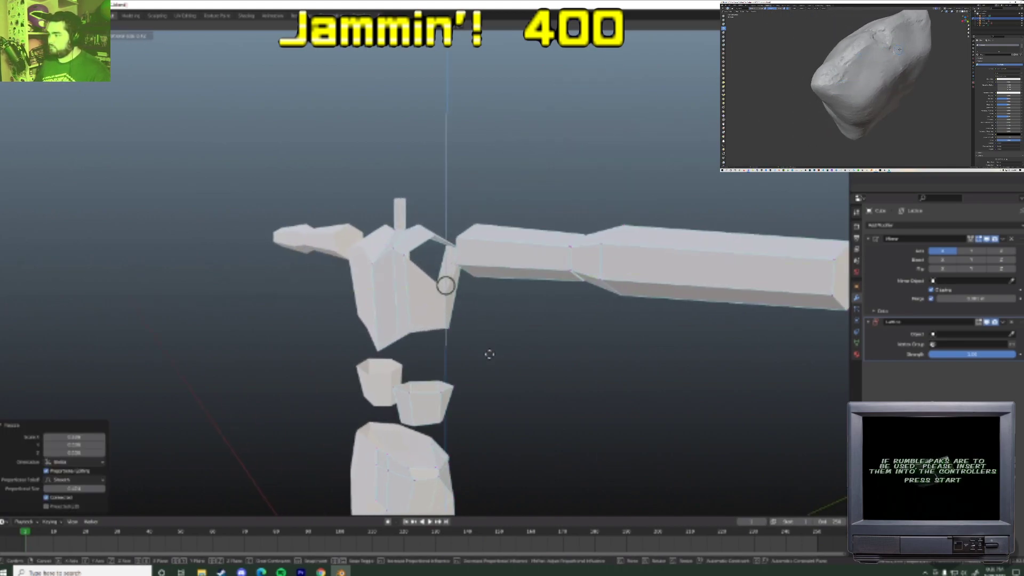
left_click(488, 354)
- Reposition the chest's side vertices below the armpit to round off the torso's outer contour
middle_click_drag(487, 354, 504, 316)
key("g")
left_click(414, 328)
key("g")
left_click(416, 328)
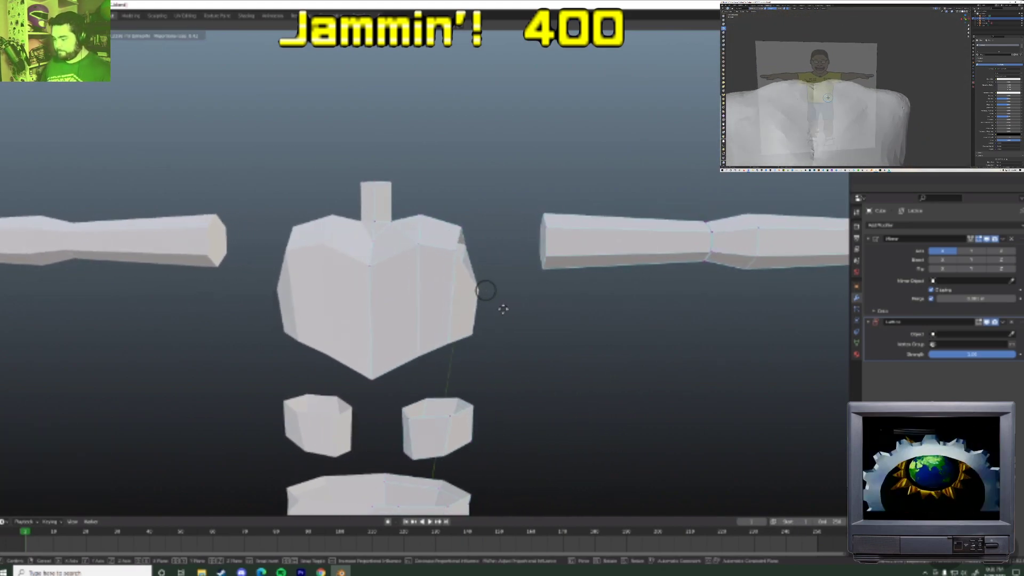
left_click(494, 313)
- Examine the Loomis mannequin reference images in the web browser, and return to Blender
middle_click_drag(494, 313, 398, 371)
left_click(379, 387)
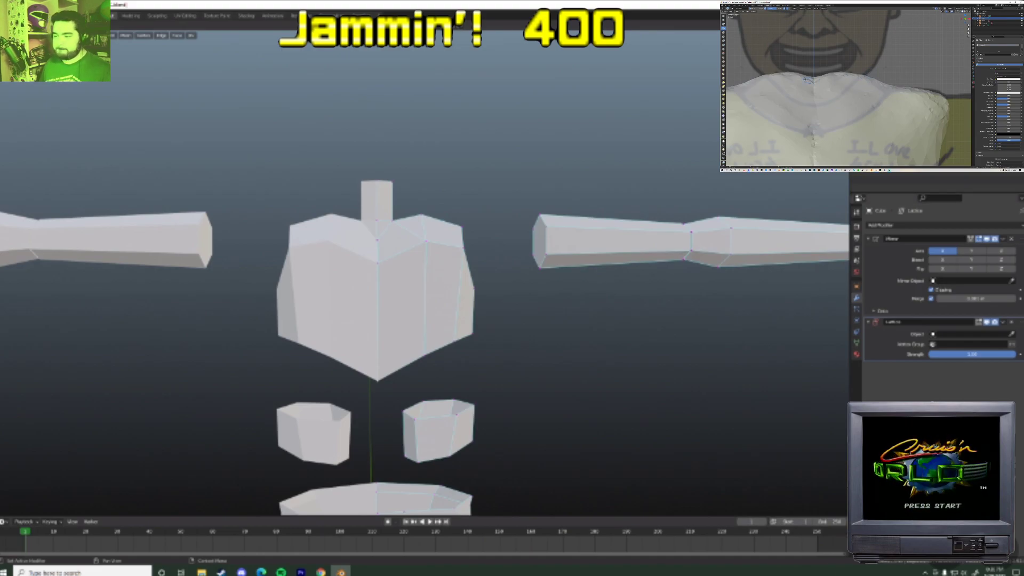
mouse_move(321, 571)
left_click(372, 533)
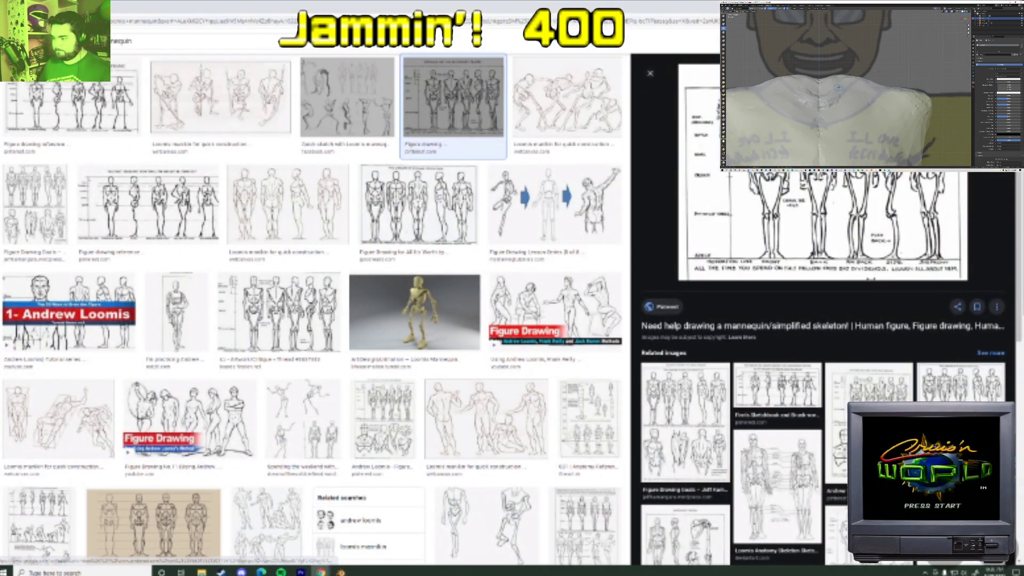
left_click(340, 573)
- Raise the bottom centre chest vertex and its neighbouring lower vertex along Z to flatten the chest's pointed lower edge
left_click(384, 379)
key("g")
key("z")
left_click(386, 305)
left_click(433, 358)
key("g")
key("z")
left_click(438, 314)
- Reposition the outer lower vertices of the chest front freely to continue the flattened edge
left_click(462, 344)
key("g")
left_click(474, 324)
key("g")
left_click(447, 342)
- Adjust the bottom centre chest vertex along Z to straighten the front's lower edge
middle_click_drag(477, 327, 411, 322)
key("g")
key("z")
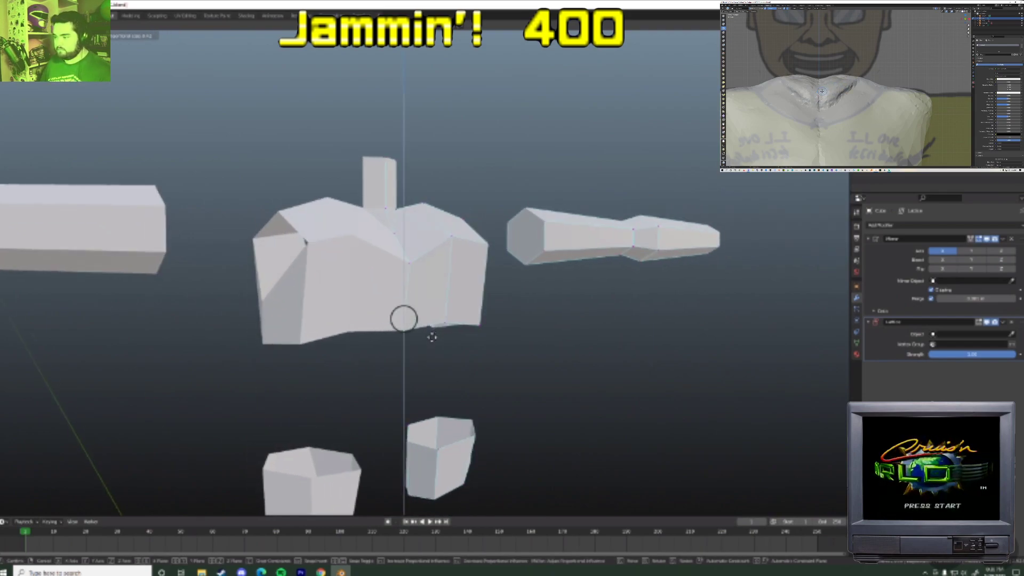
left_click(447, 323)
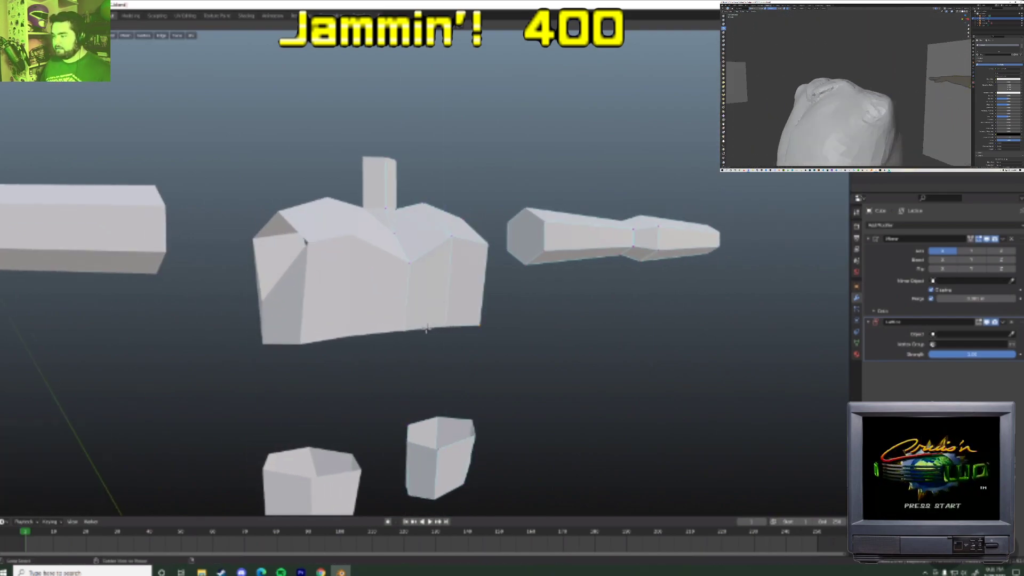
- Move the selected lower chest rim vertices along Z and scale them along Z to level the rim
middle_click_drag(446, 325, 434, 347)
key("g")
key("z")
left_click(434, 344)
key("s")
key("z")
left_click(424, 347)
mouse_move(425, 347)
middle_mouse_down()
mouse_move(352, 363)
mouse_move(446, 376)
mouse_move(544, 363)
mouse_move(491, 370)
mouse_move(457, 361)
mouse_move(485, 373)
mouse_move(438, 366)
mouse_move(440, 352)
middle_mouse_up()
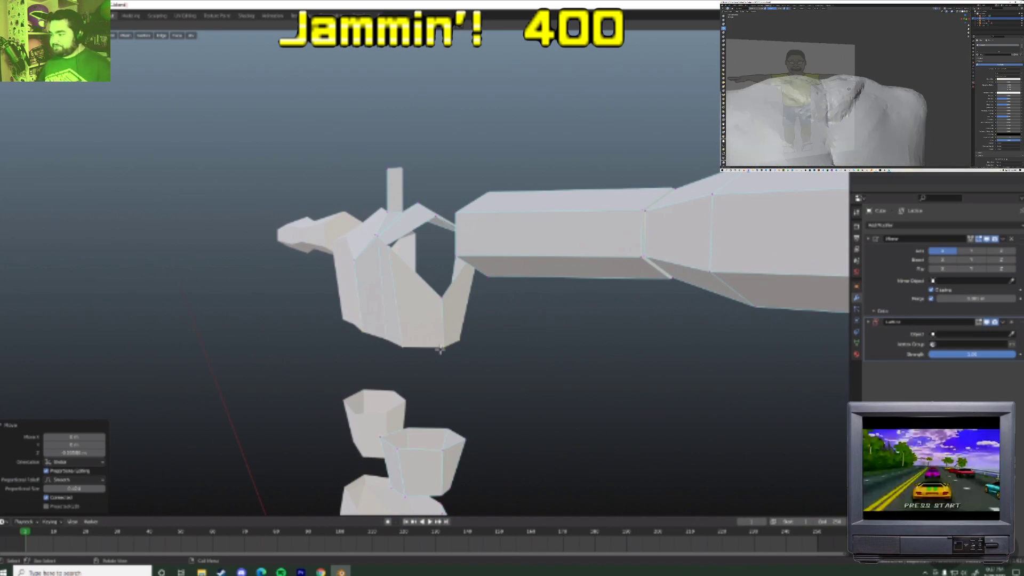
key("ctrl+r")
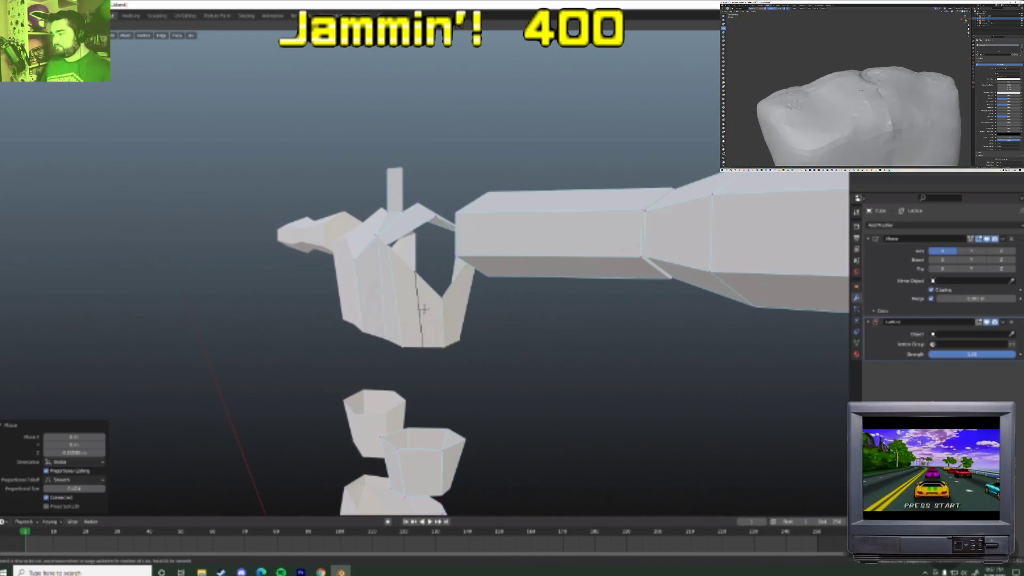
key("Escape")
- Reposition the lower vertices near the chest's open side, first along Z and then freely
middle_click_drag(423, 308, 480, 354)
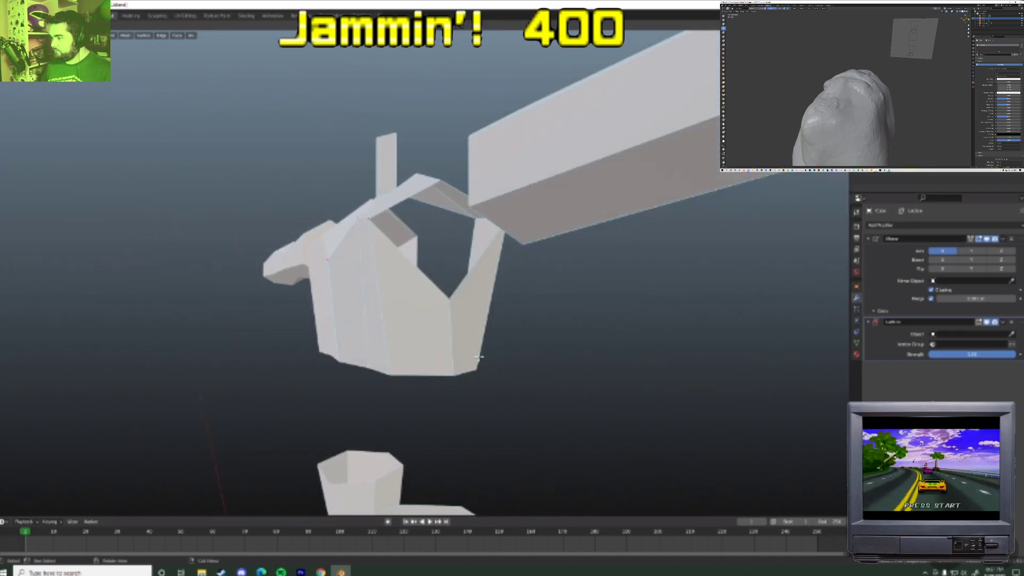
key("g")
key("z")
left_click(448, 278)
middle_click_drag(453, 313, 550, 308)
key("g")
left_click(469, 304)
- Move the bottom centre vertex of the chest upward freely to shorten the chest's pointed lower edge
key("g")
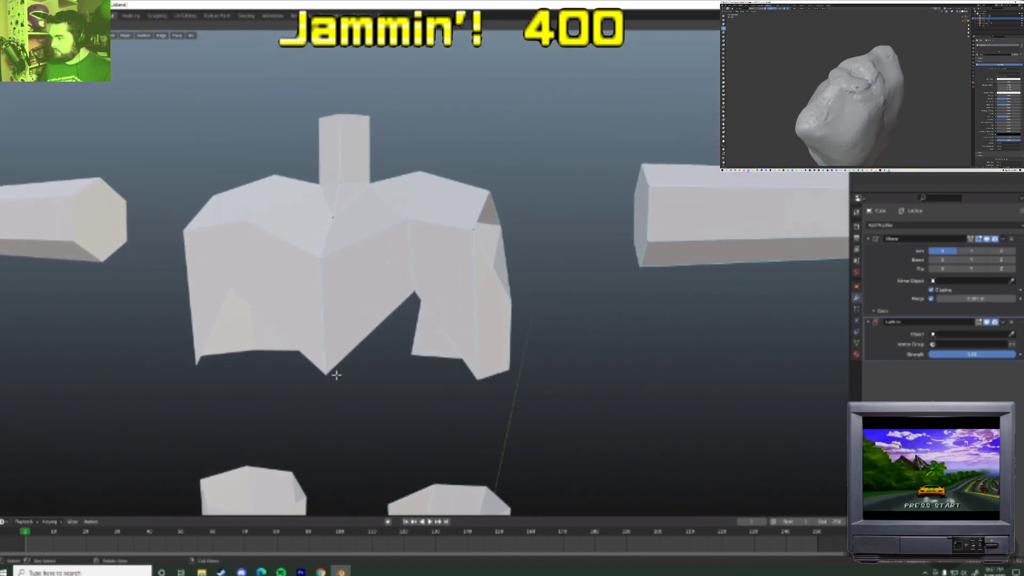
left_click(339, 323)
middle_click_drag(339, 323, 384, 324)
scroll(394, 324, "down", 4)
key("g")
left_click(384, 323)
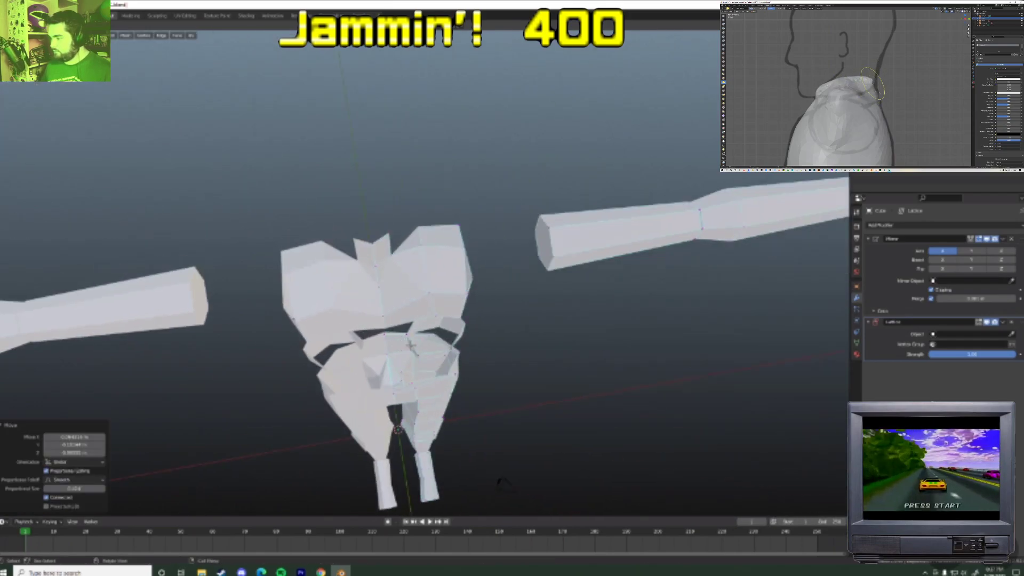
- Extrude the bottom centre chest vertex downward and fill the open area of the lower chest front with a face
key("KP_1")
key("e")
left_click(425, 329)
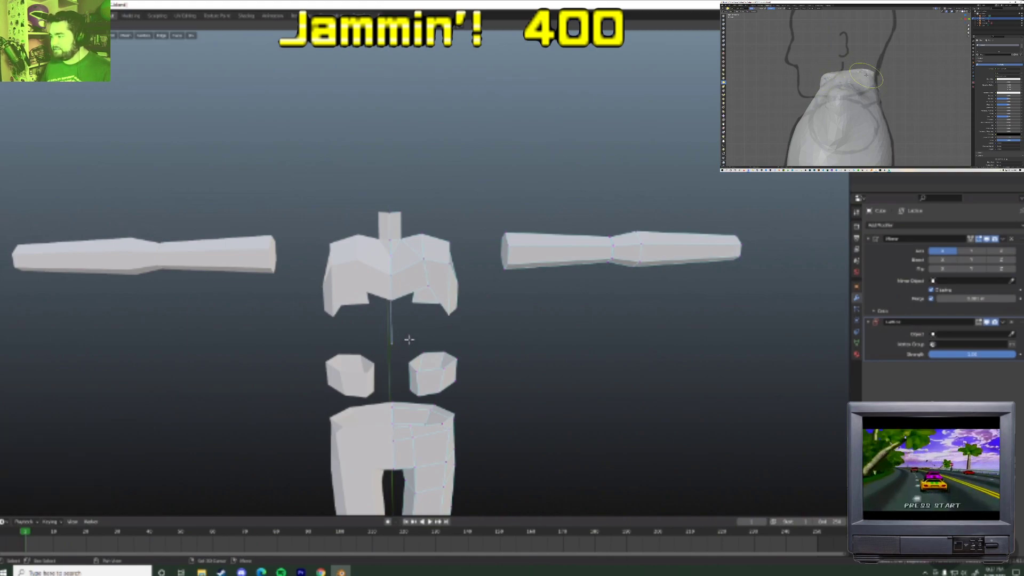
key("f")
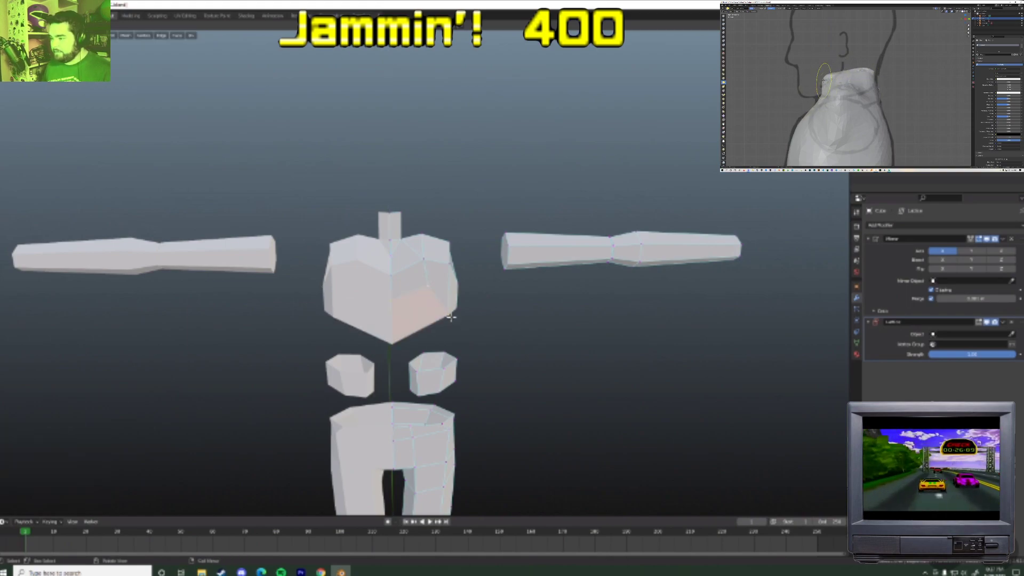
- Raise the newly extruded bottom centre vertex along Z to flatten the chest front's lower edge
key("g")
key("z")
left_click(397, 342)
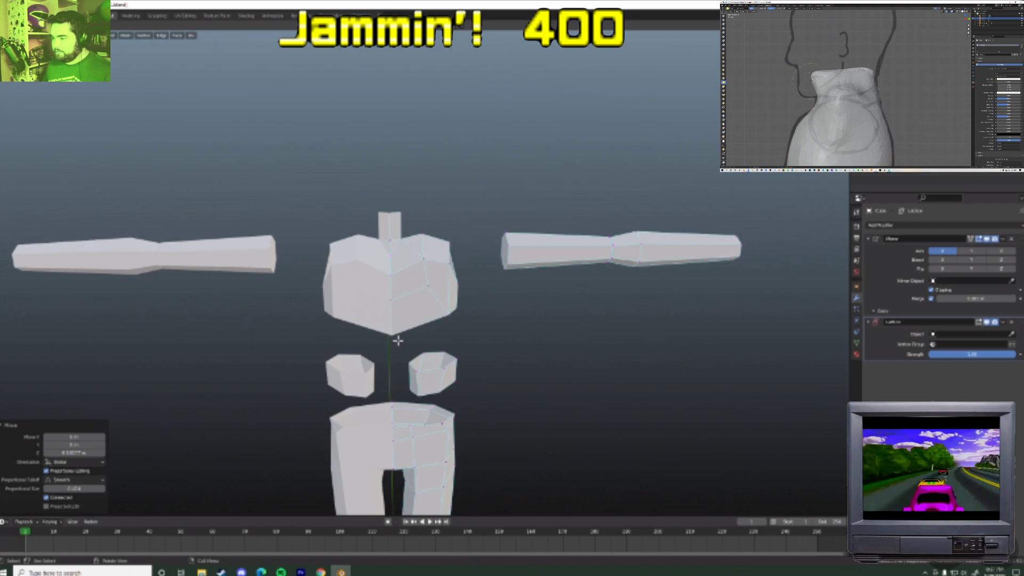
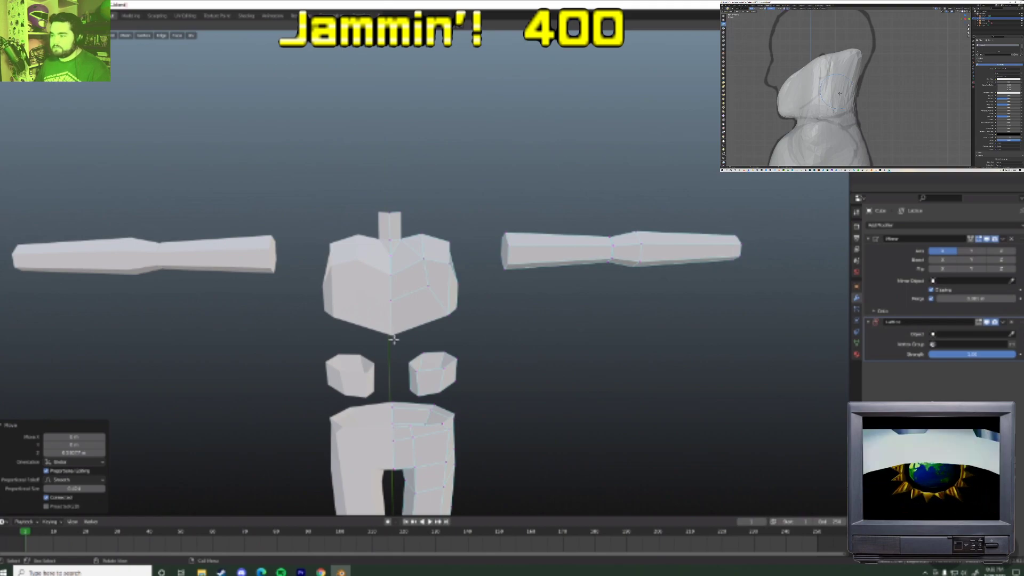
left_click(392, 338)
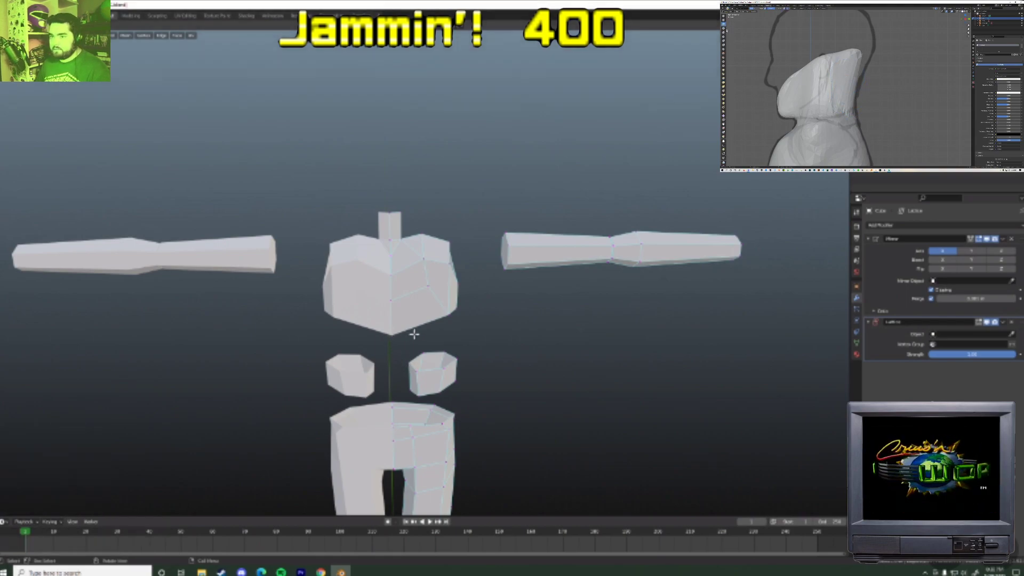
key("g")
key("z")
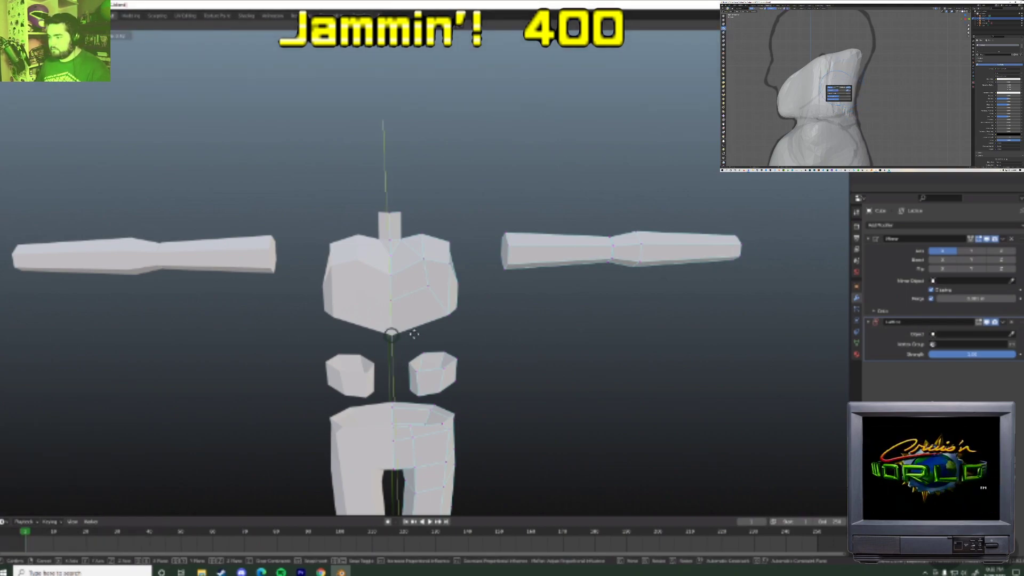
left_click(414, 312)
- Raise the centreline vertex in the middle of the chest front along Z
left_click(393, 299)
key("g")
key("z")
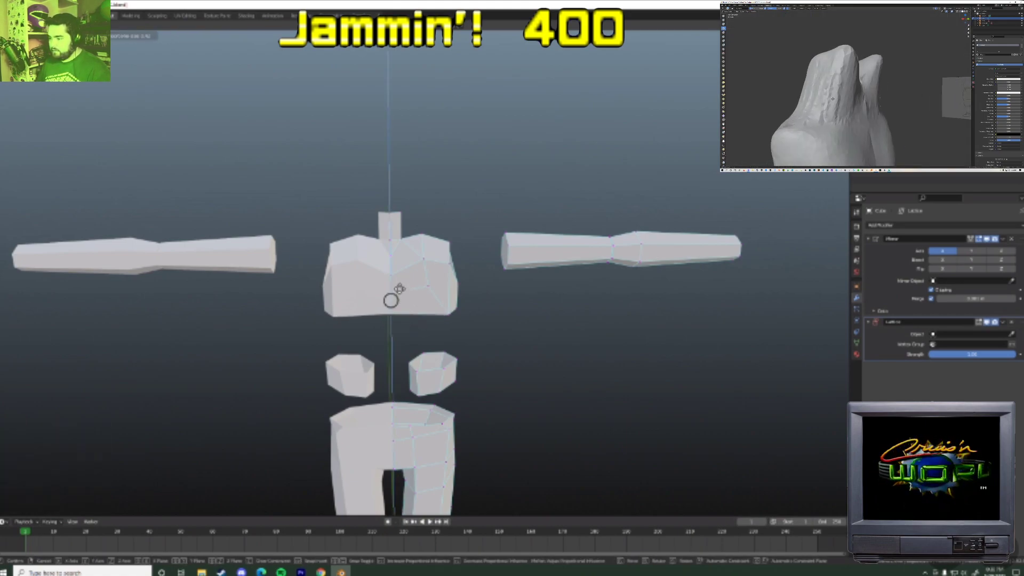
left_click(400, 290)
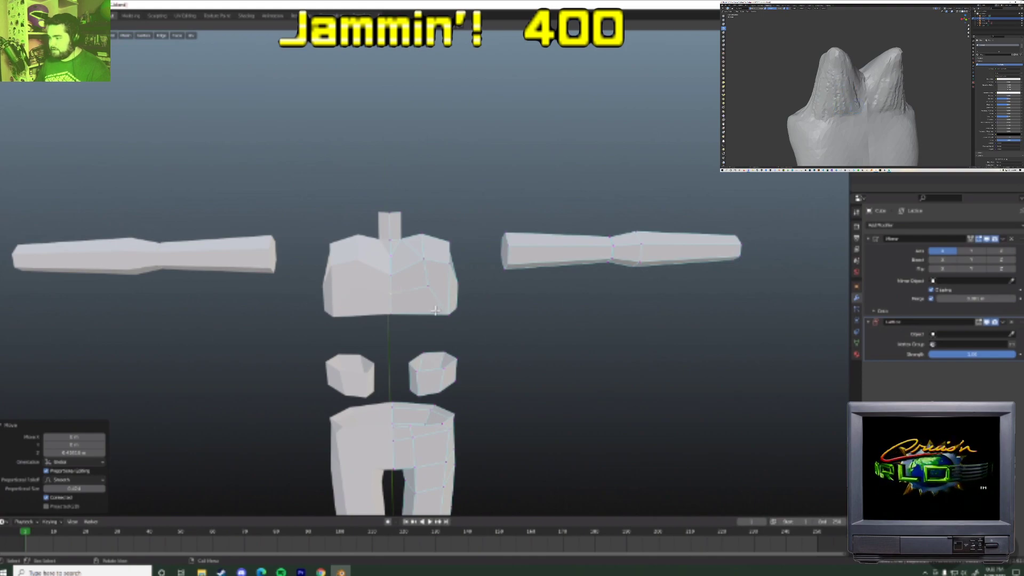
- Raise the lower chest rim vertex nearest the open arm side along Z
middle_click_drag(470, 316, 425, 316)
left_click(425, 316)
key("g")
key("z")
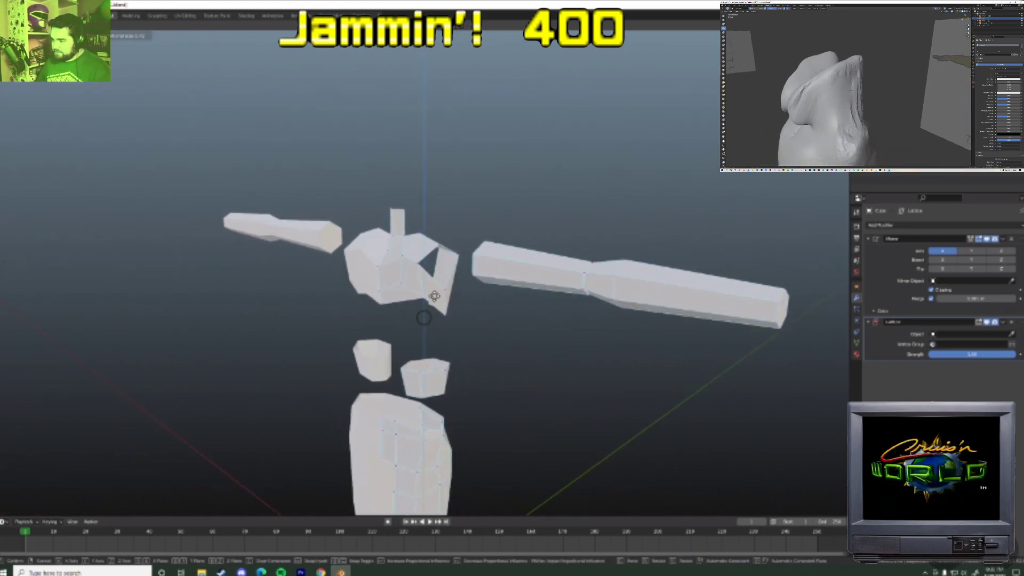
left_click(432, 294)
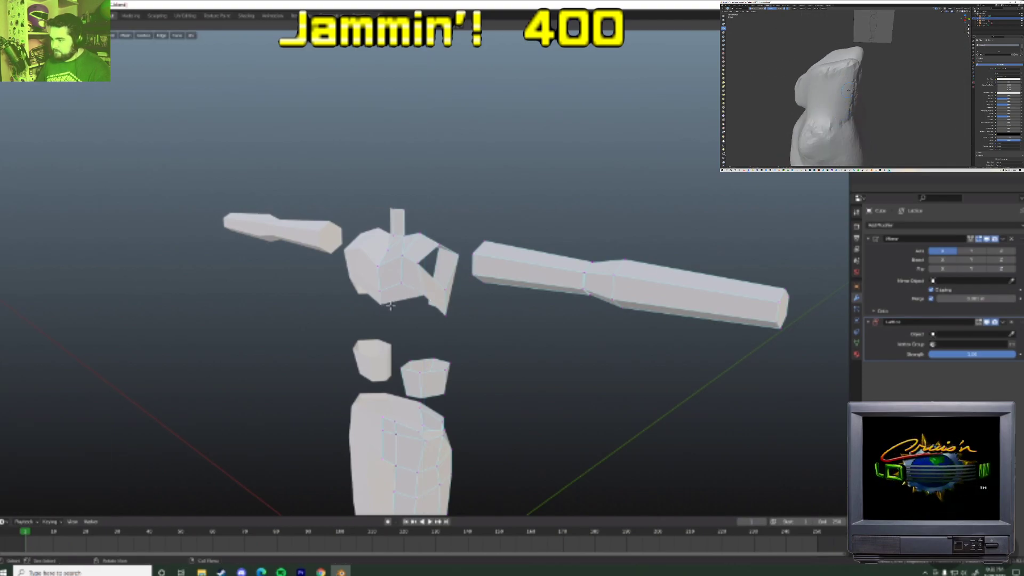
- Delete the bottom centre vertex of the chest front together with its attached faces
key("KP_1")
key("x")
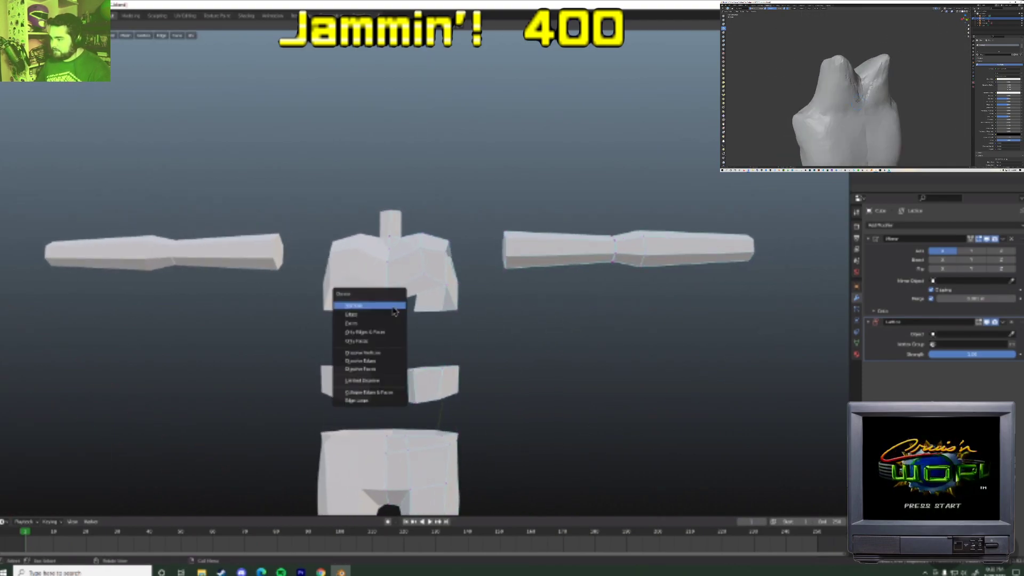
left_click(394, 306)
- Extrude the remaining centre chest vertex straight down along Z
key("e")
key("z")
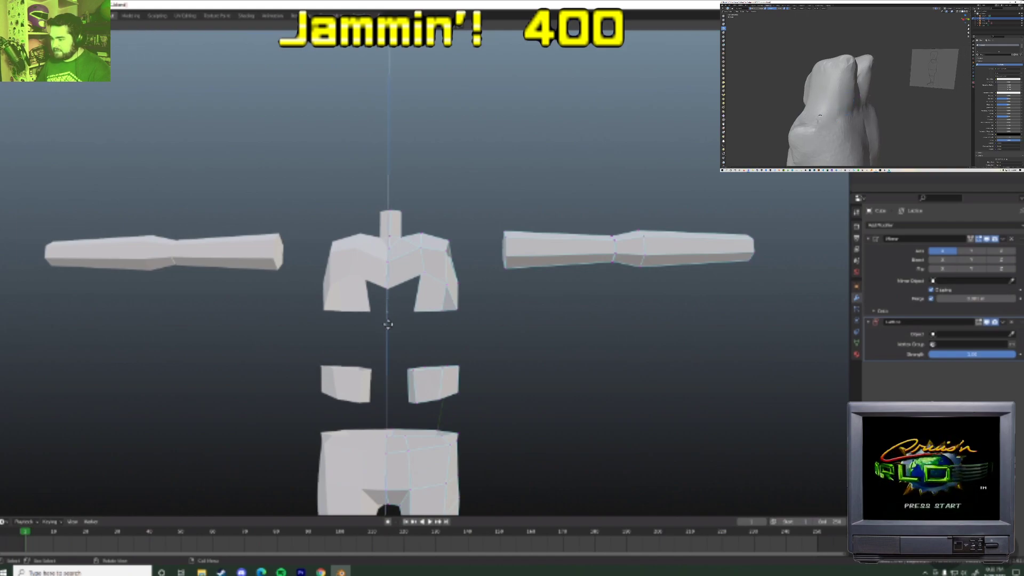
left_click(388, 332)
- Bridge the lower chest rim to the waist segment with connecting edges and fill the side faces between them
middle_click_drag(403, 327, 439, 341)
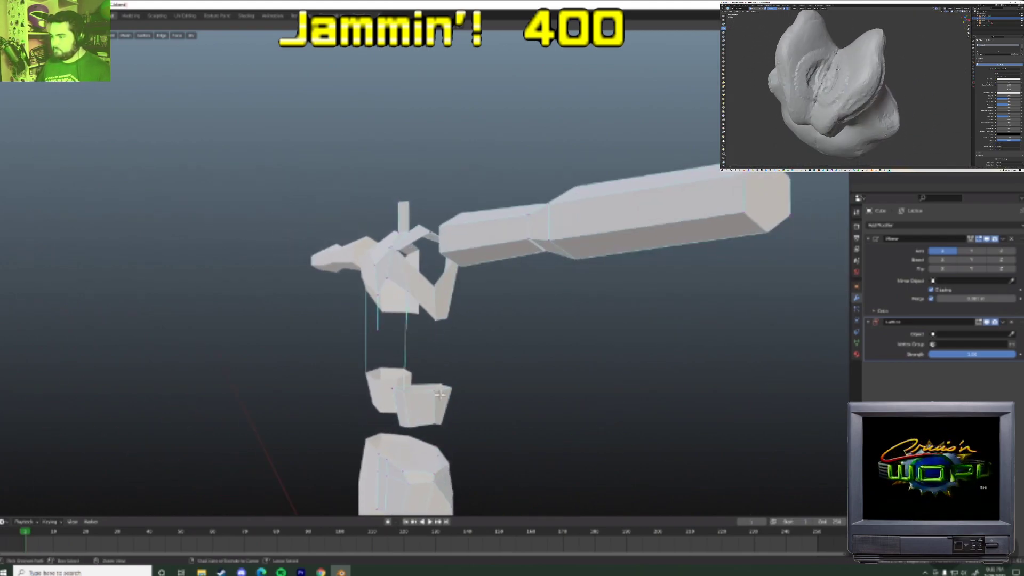
left_click(435, 347, "shift")
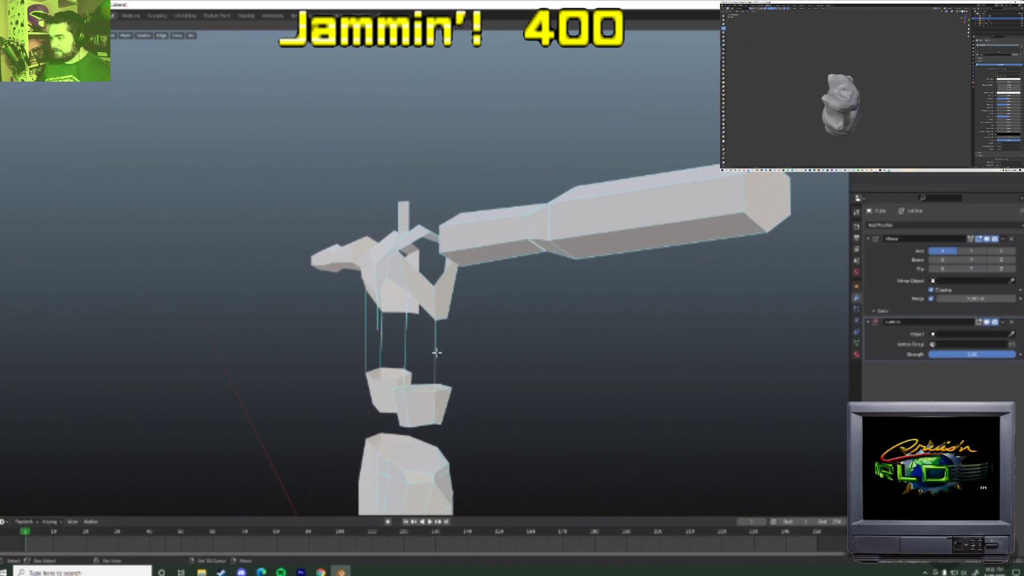
middle_click_drag(409, 370, 395, 287)
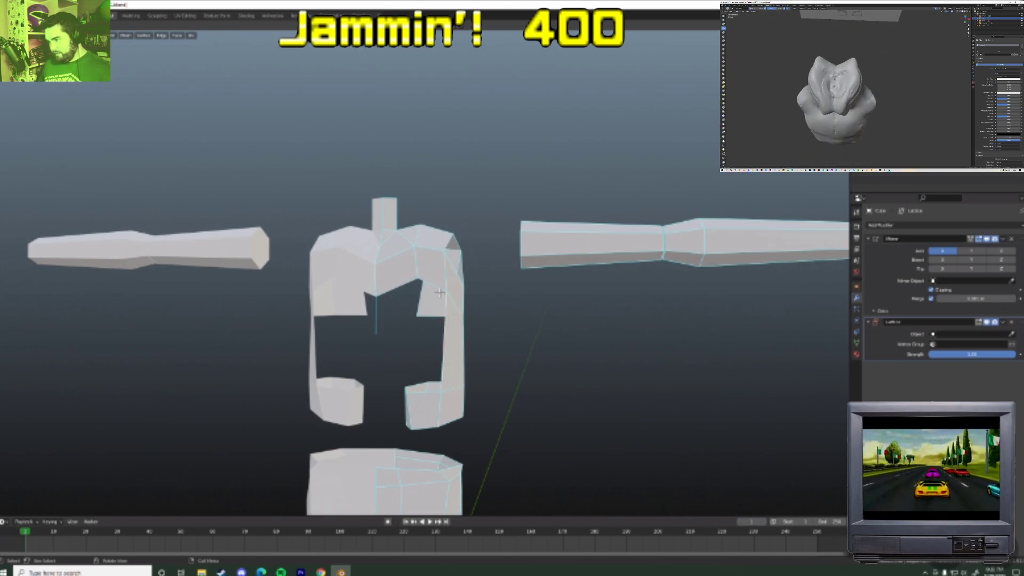
middle_click_drag(422, 396, 411, 320)
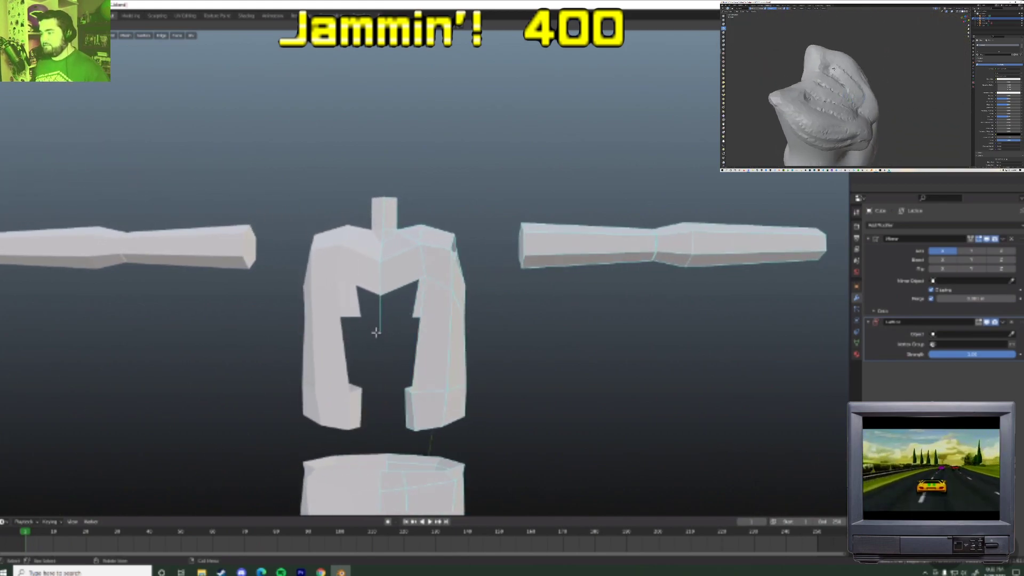
- Lower the extruded centre vertex along Z and delete it
key("g")
key("z")
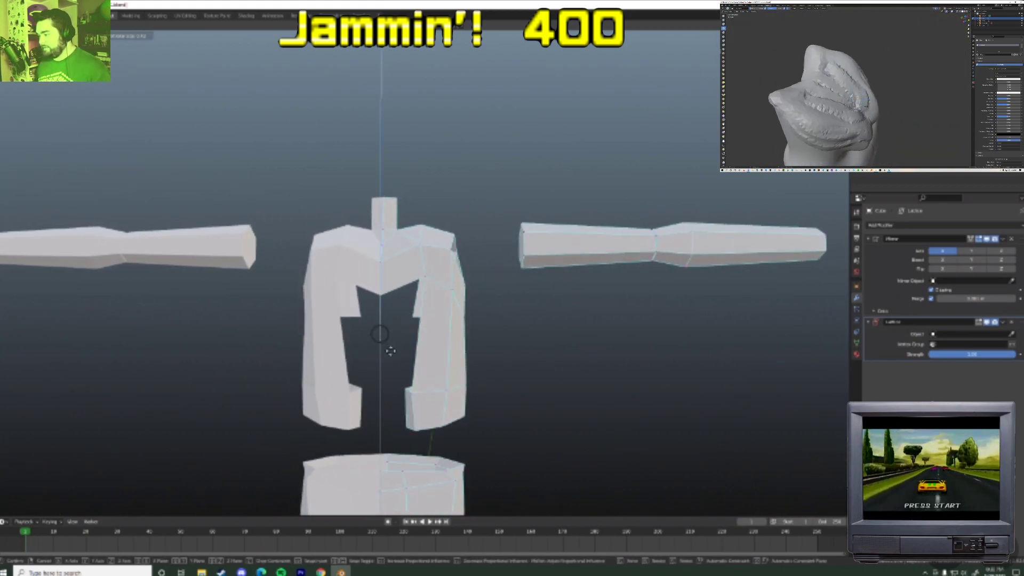
left_click(395, 403)
key("x")
left_click(396, 401)
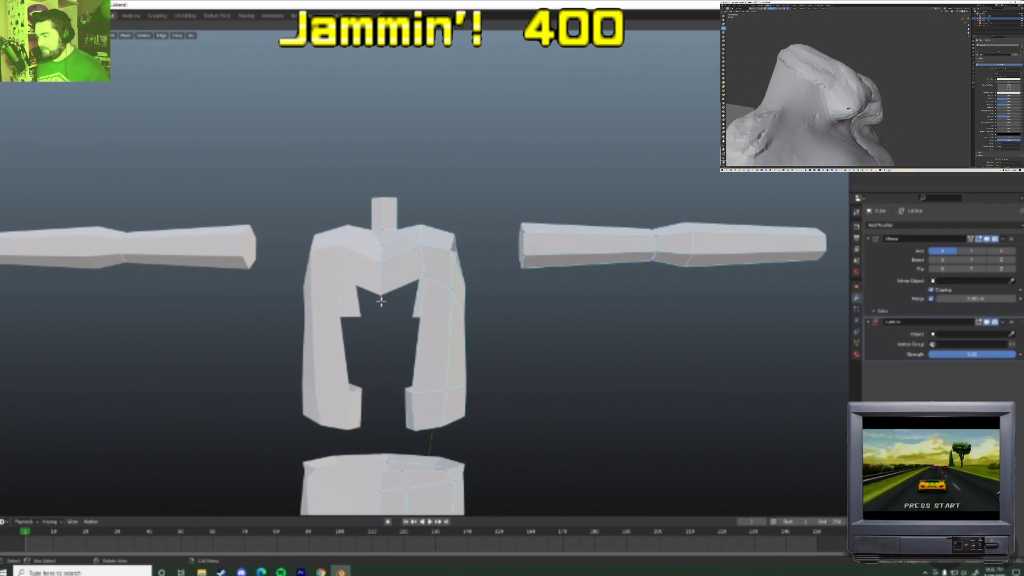
- Lower the chest front vertex beside the centreline along Z to straighten the front's lower edge
middle_click_drag(420, 322, 441, 333)
left_click(435, 274)
key("g")
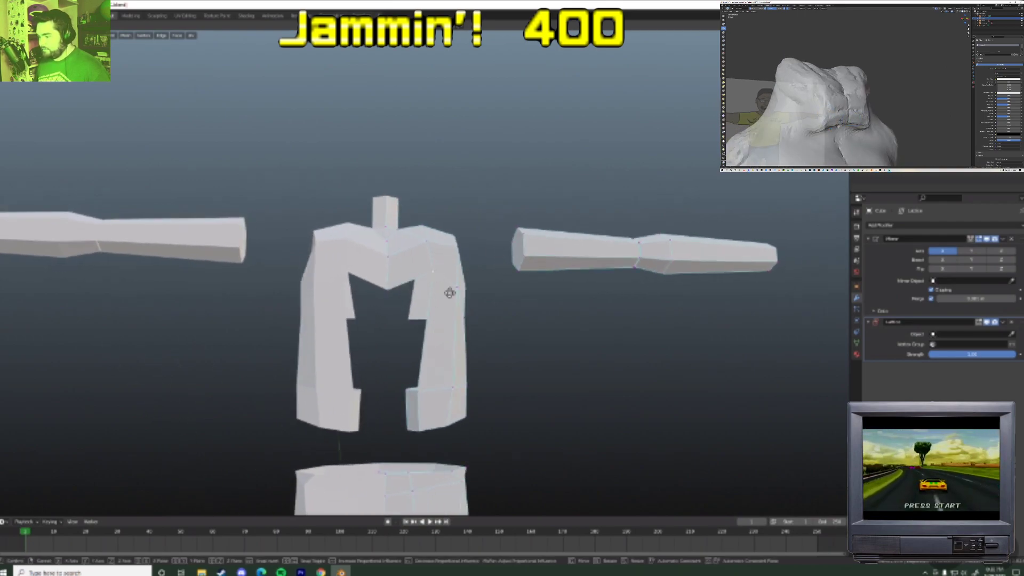
key("z")
left_click(451, 309)
middle_click_drag(457, 378, 483, 389)
left_click(466, 386)
key("g")
key("x")
right_click(421, 394)
- Adjust the vertex selection on the waist segment's upper ring with Circle Select and move it inward along X
key("c")
middle_click(407, 389)
right_click(409, 386)
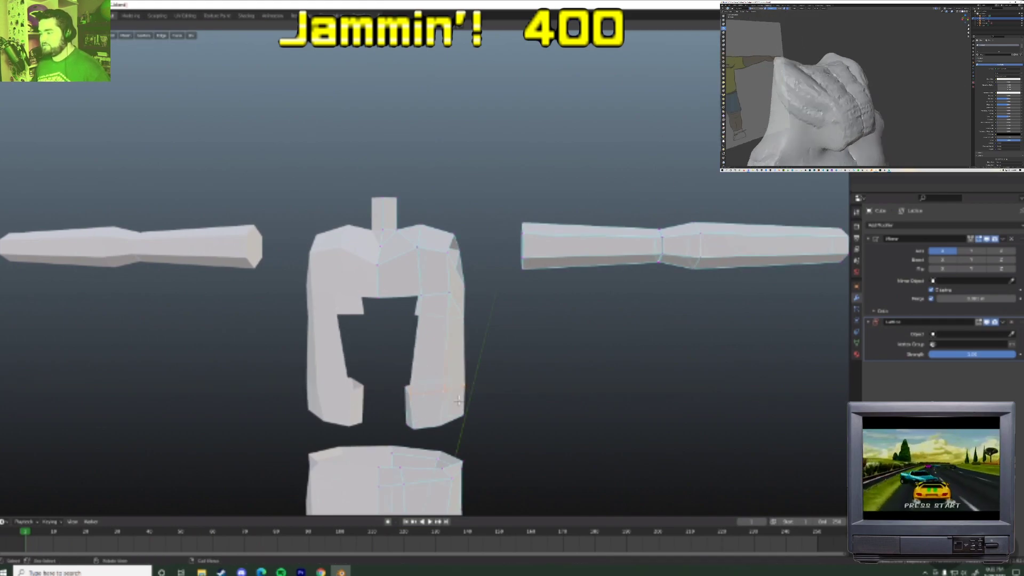
key("g")
key("x")
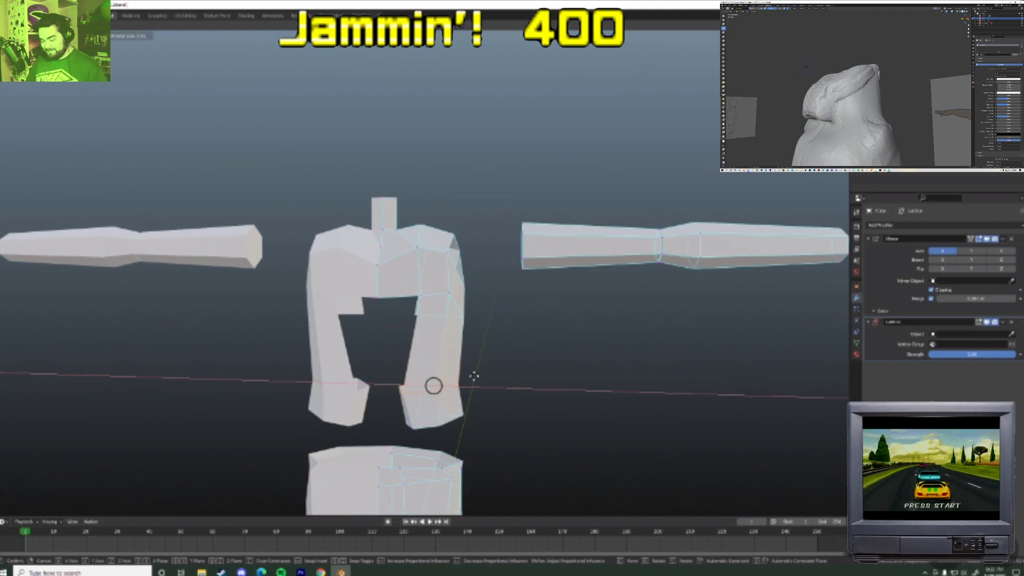
left_click(473, 377)
- Circle-select the waist segment's bottom rim vertices and move them inward along X to taper the waist
key("c")
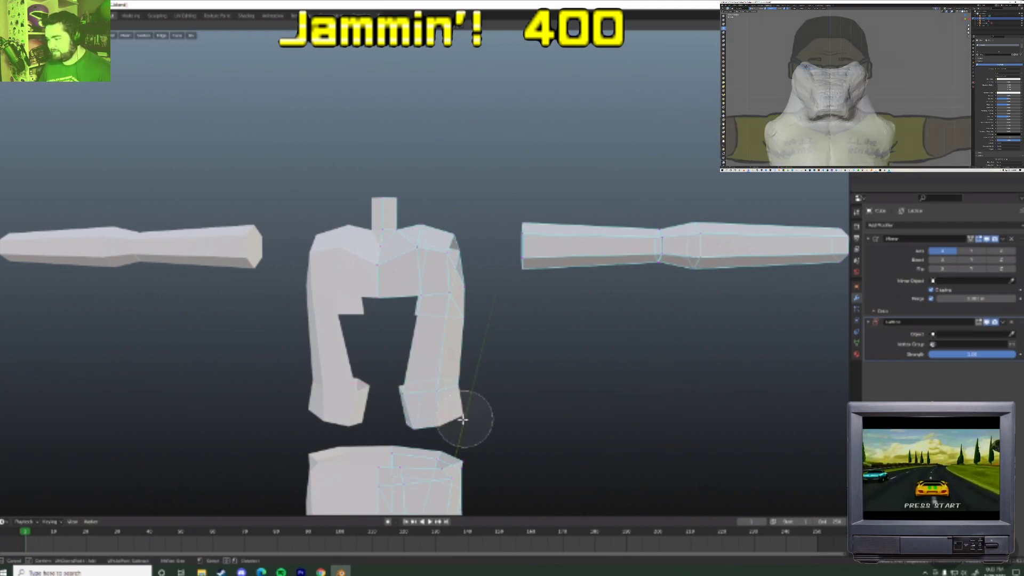
middle_click(420, 426)
right_click(423, 427)
key("c")
scroll(479, 429, "up", 8)
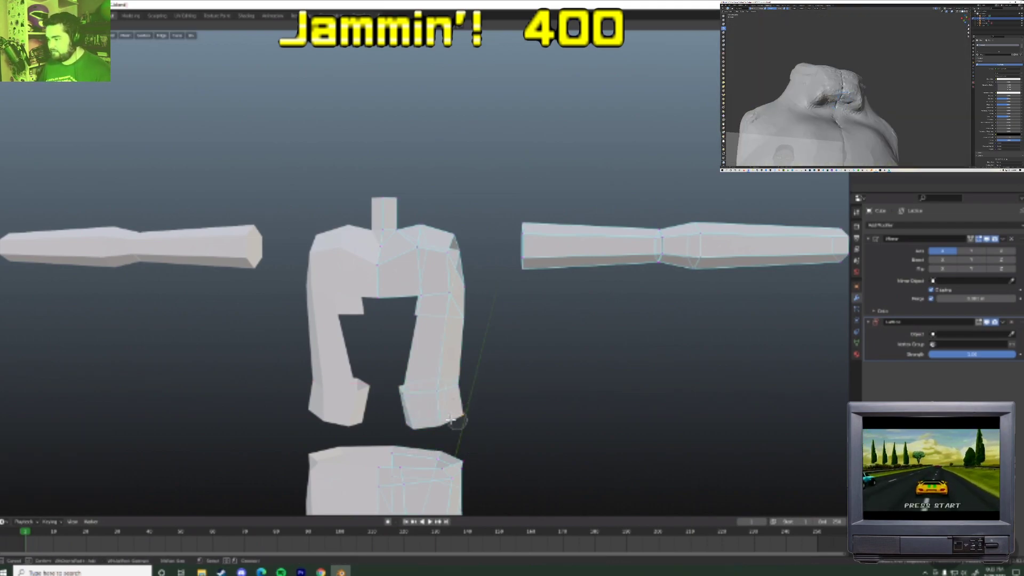
right_click(402, 424)
key("g")
key("x")
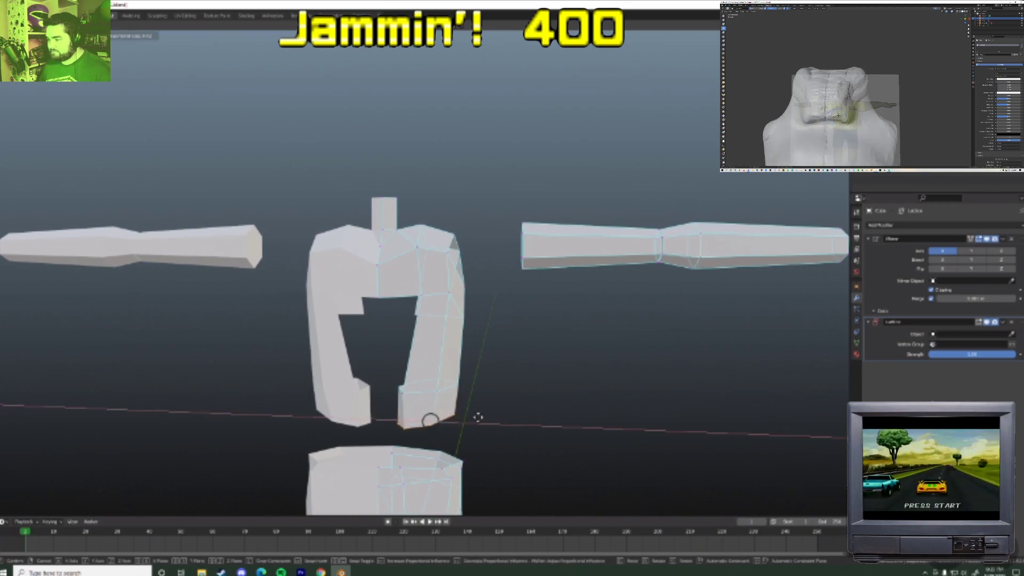
left_click(477, 416)
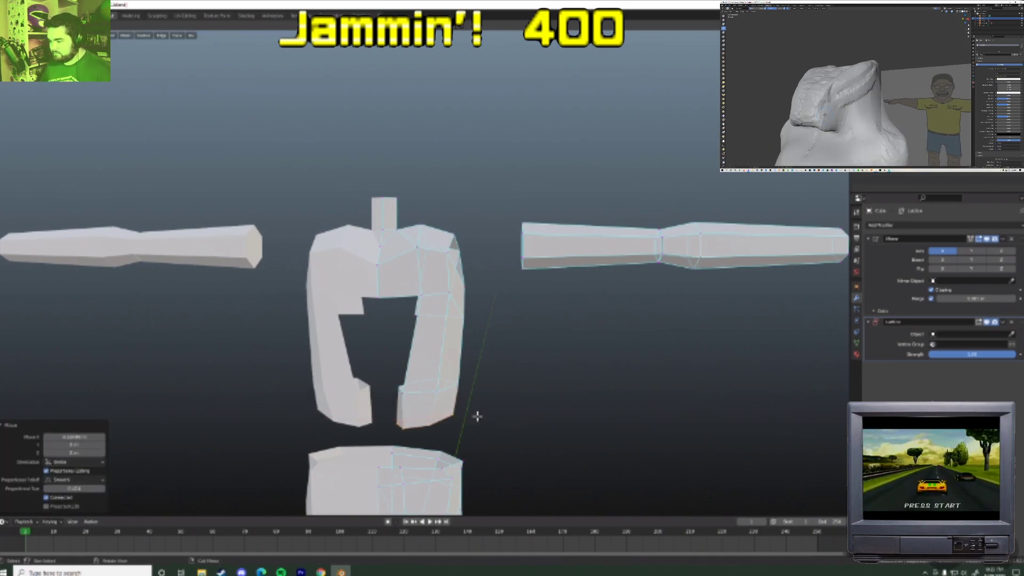
- Extrude the chest's lower centre vertex down to the waist's bottom rim and connect it to the rim's inner vertex with an edge
middle_click_drag(477, 417, 392, 416)
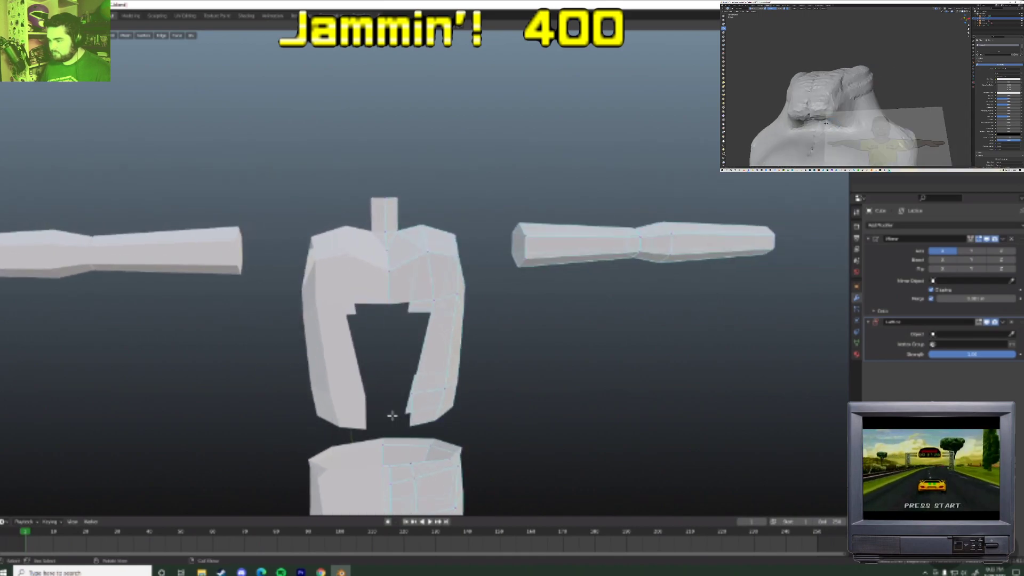
key("e")
left_click(419, 430)
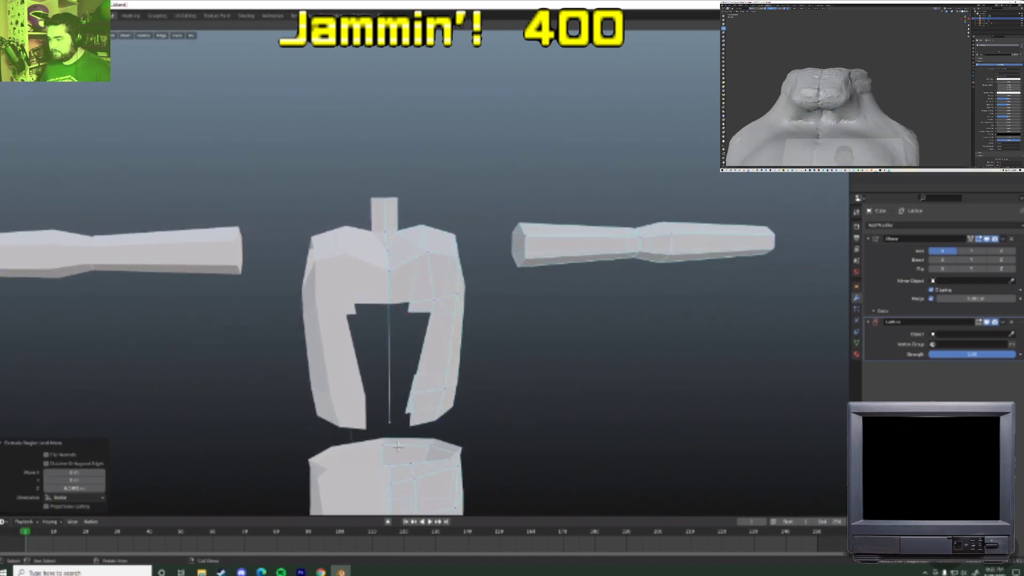
left_click(412, 425, "shift")
key("f")
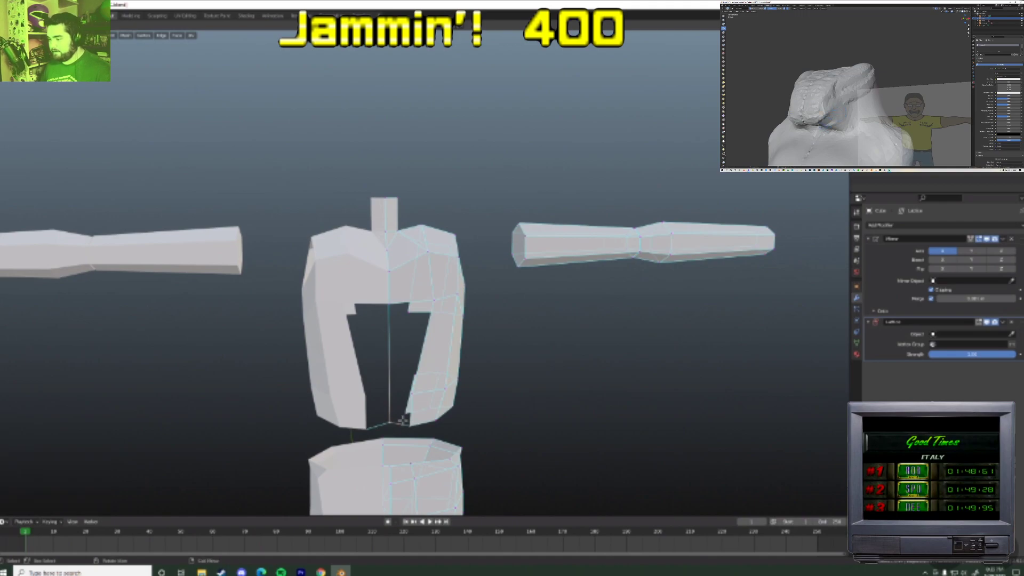
- Add a loop cut to the vertical centre edge and slide the new vertex along it
key("ctrl+r")
left_click(390, 395)
key("g")
key("g")
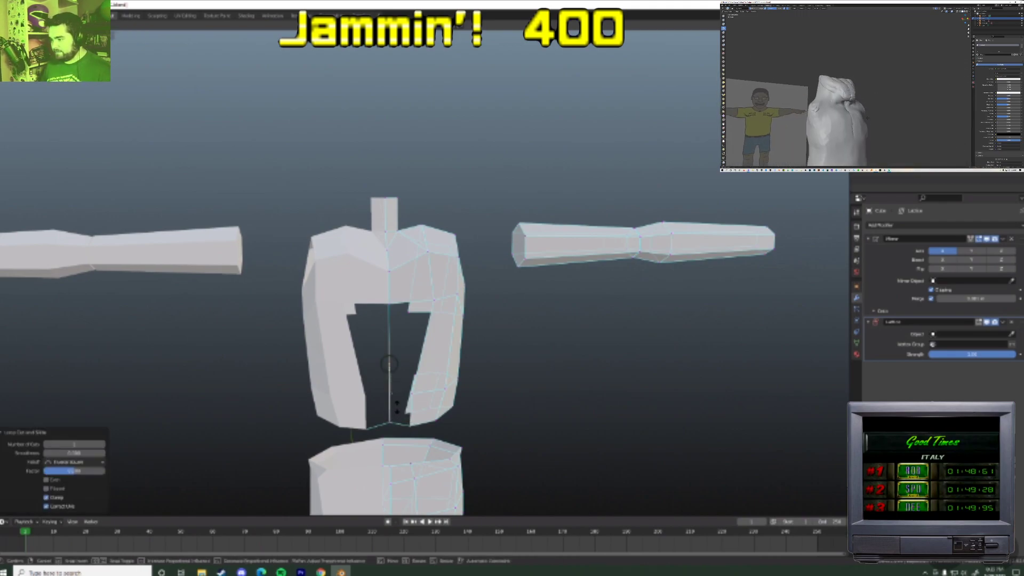
left_click(465, 411)
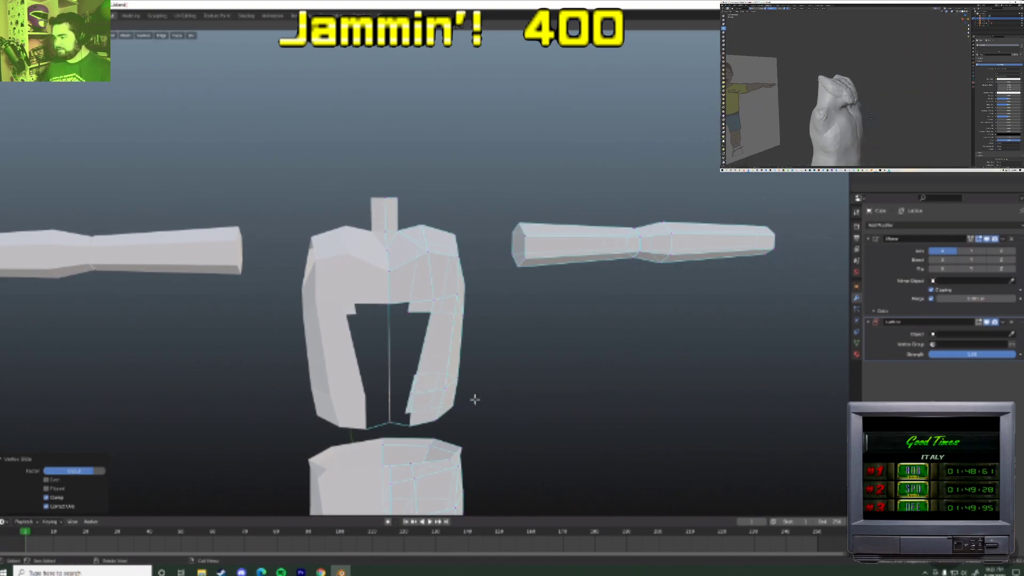
- Fill the front opening of the chest between the vertical centre edge and the side panel
left_click(412, 419, "shift")
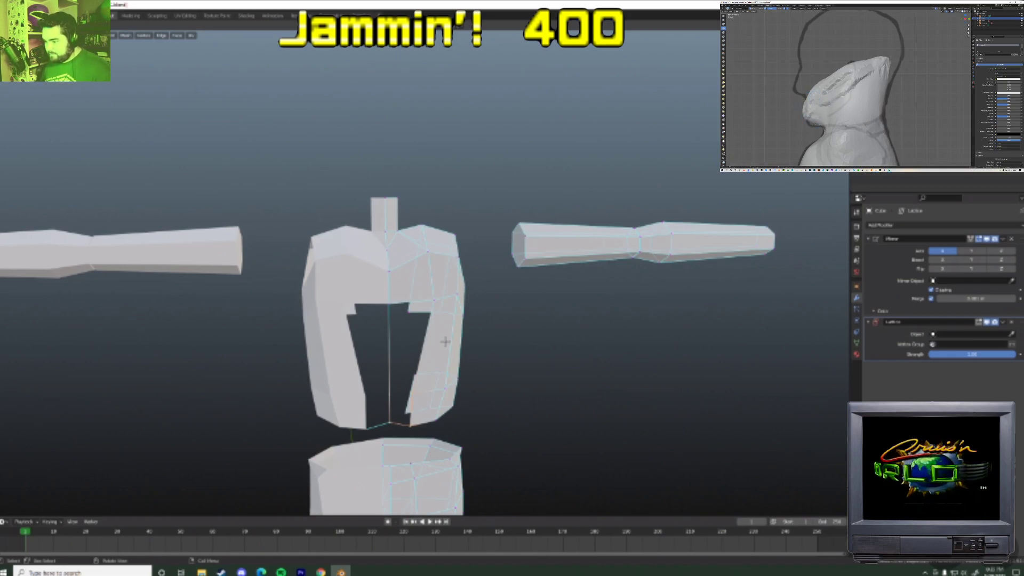
middle_click_drag(427, 336, 434, 398)
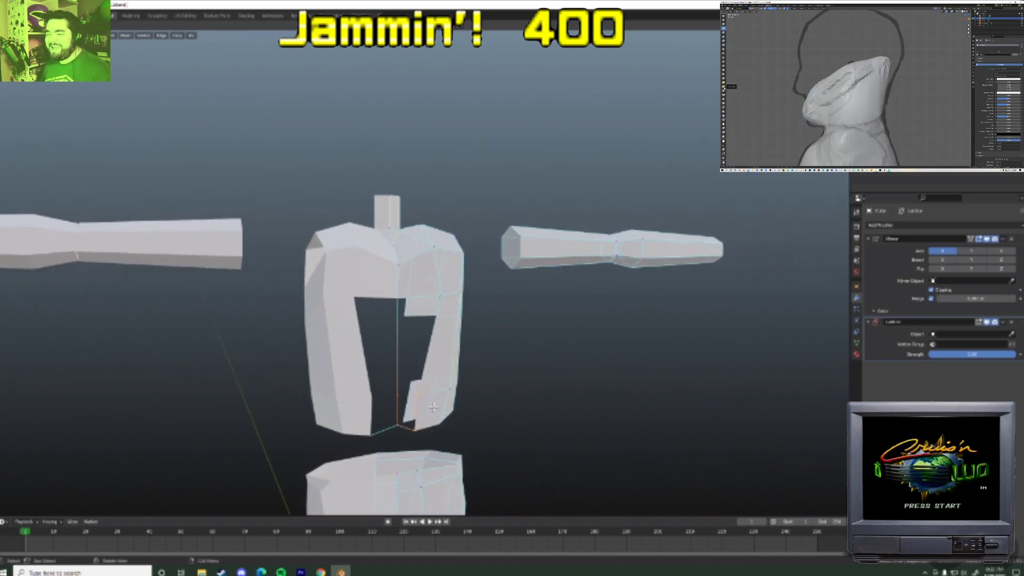
middle_click_drag(436, 359, 409, 393)
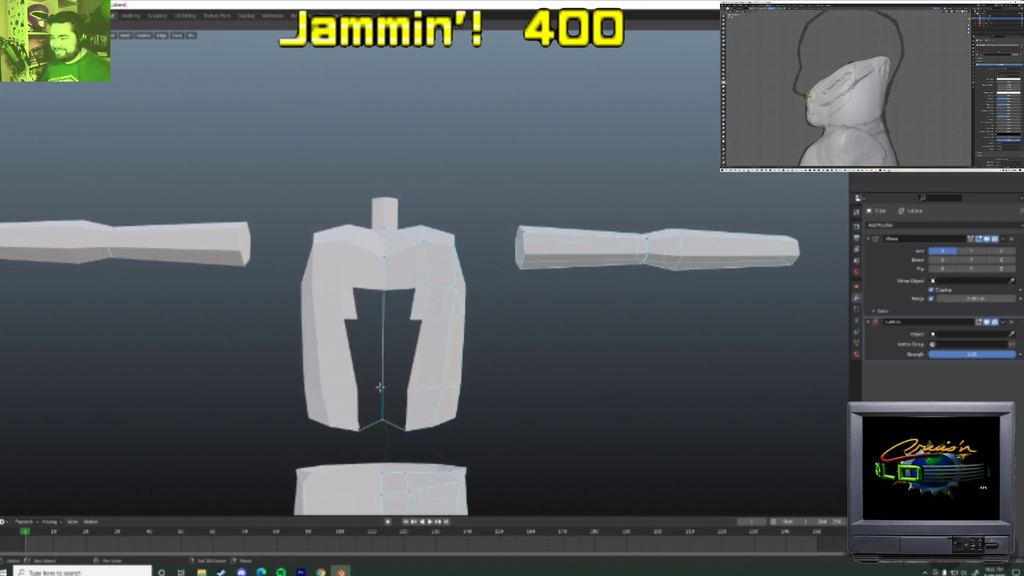
key("f")
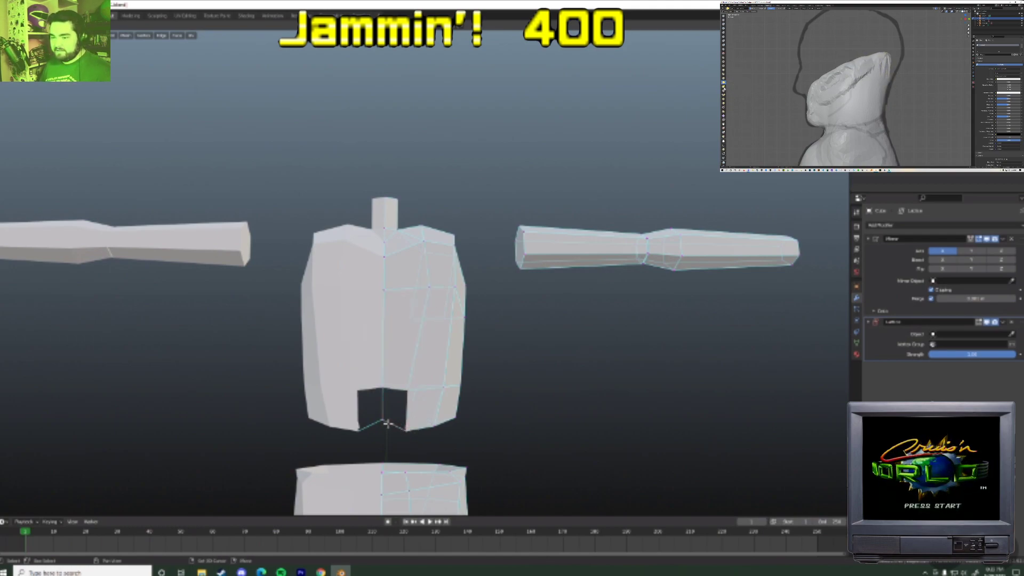
- Close the small remaining opening at the chest's lower front and reposition the vertices along its lower edge
mouse_move(425, 416)
middle_mouse_down()
mouse_move(336, 432)
mouse_move(514, 421)
mouse_move(429, 424)
mouse_move(441, 425)
middle_mouse_up()
key("g")
left_click(440, 380)
scroll(442, 350, "up", 3)
middle_click_drag(442, 349, 438, 384)
key("g")
left_click(438, 385)
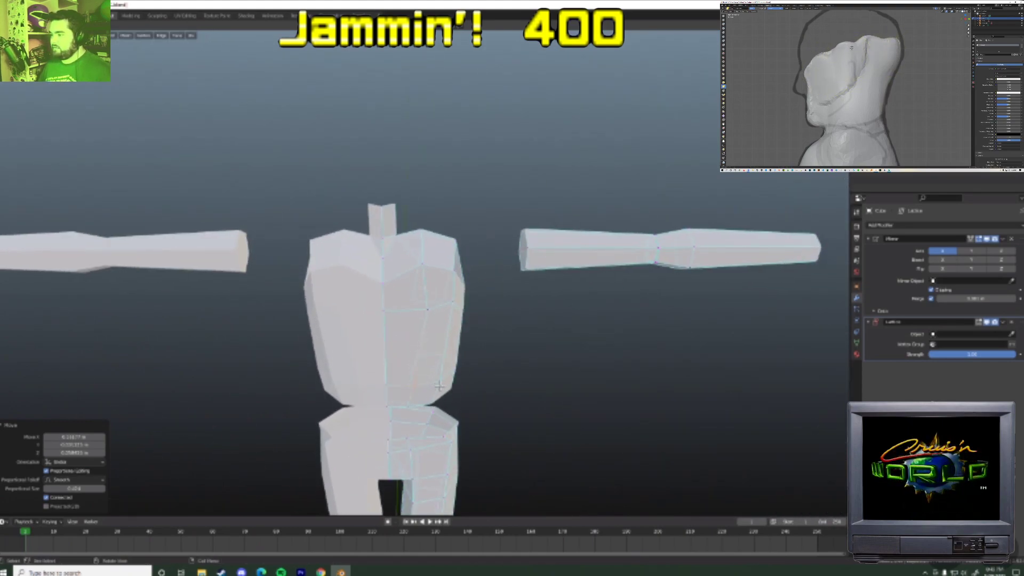
- Adjust the position of the front chest vertex just below the pectoral area
left_click(428, 310)
key("g")
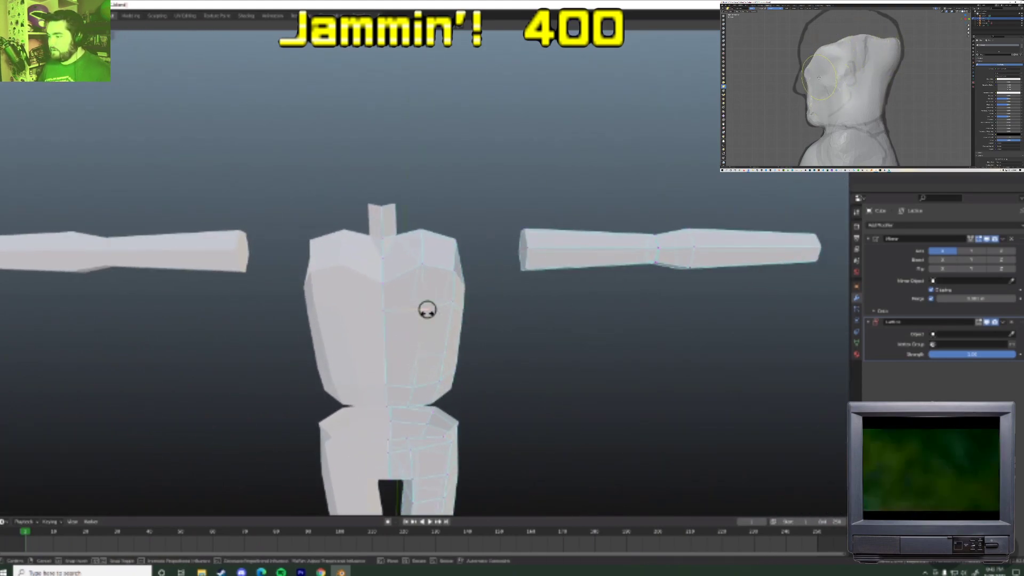
left_click(428, 310)
middle_click_drag(427, 309, 439, 315)
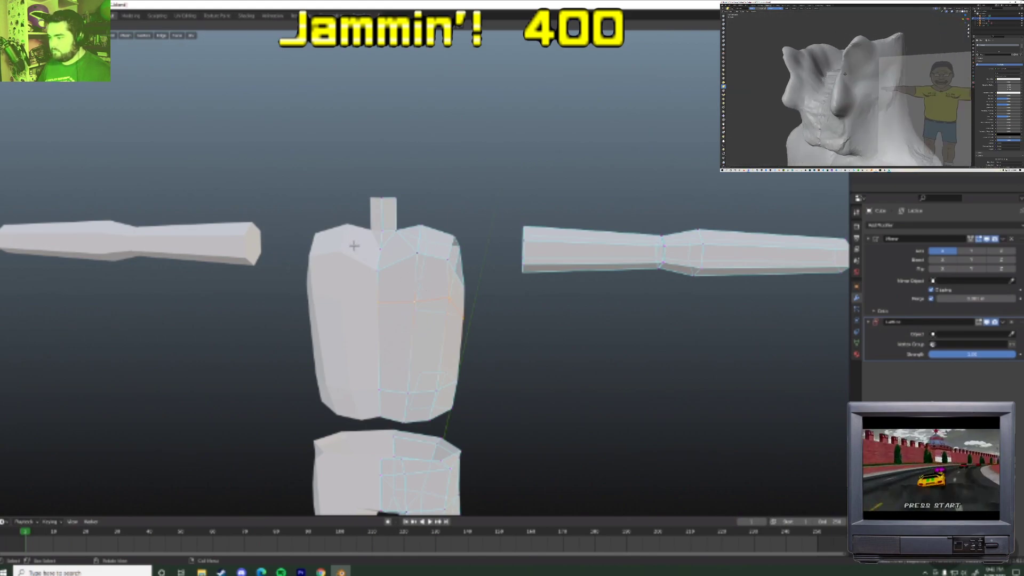
- Move the inner mid-back vertex along X to the mirror centre line
middle_click_drag(416, 257, 336, 296)
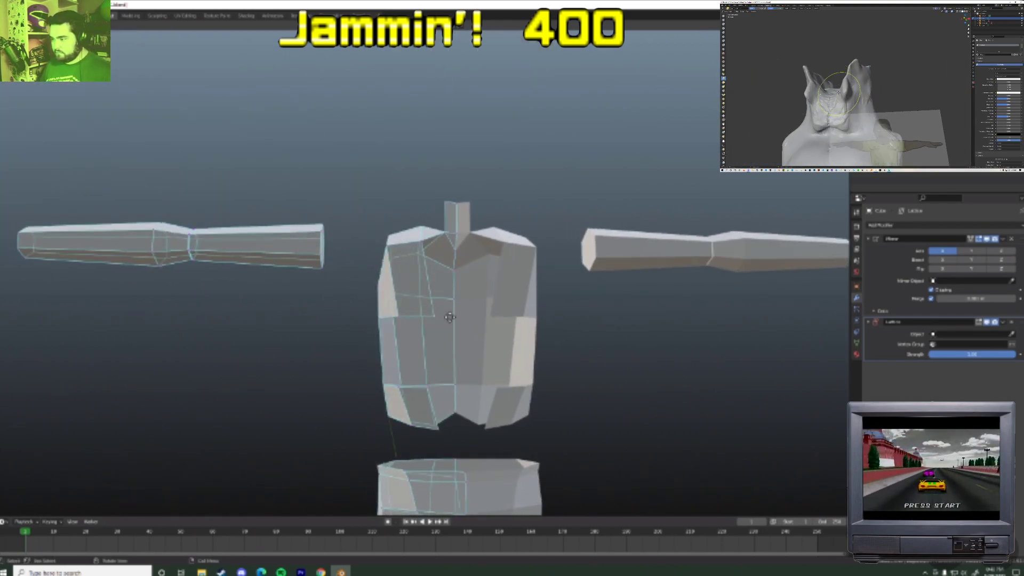
key("x")
left_click(484, 318)
middle_click_drag(485, 317, 367, 391)
middle_click_drag(461, 238, 525, 251)
middle_click_drag(480, 277, 459, 316)
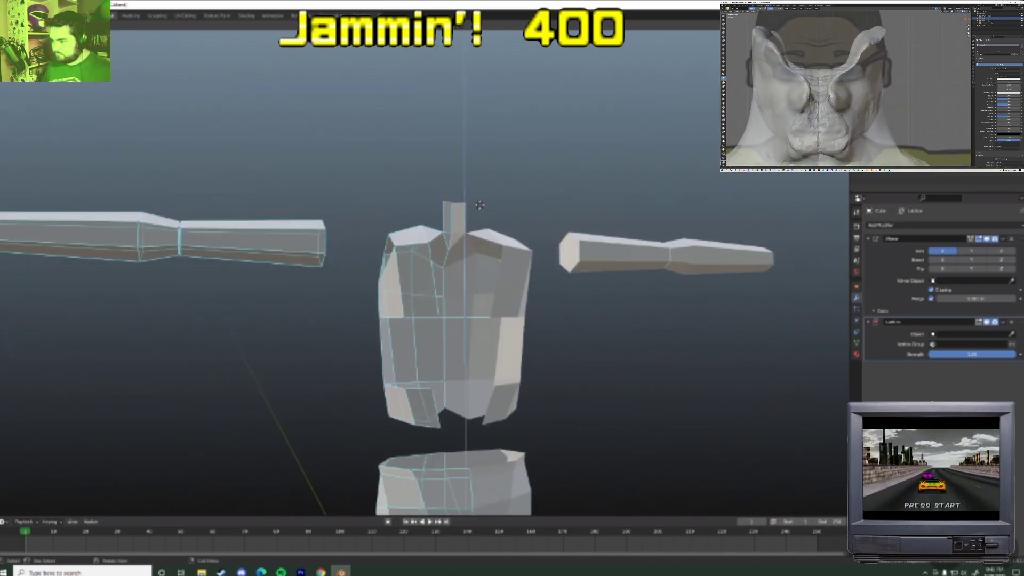
- Extrude the back's top centre vertex upward along Z to about the height of the neck
key("e")
key("KP_1")
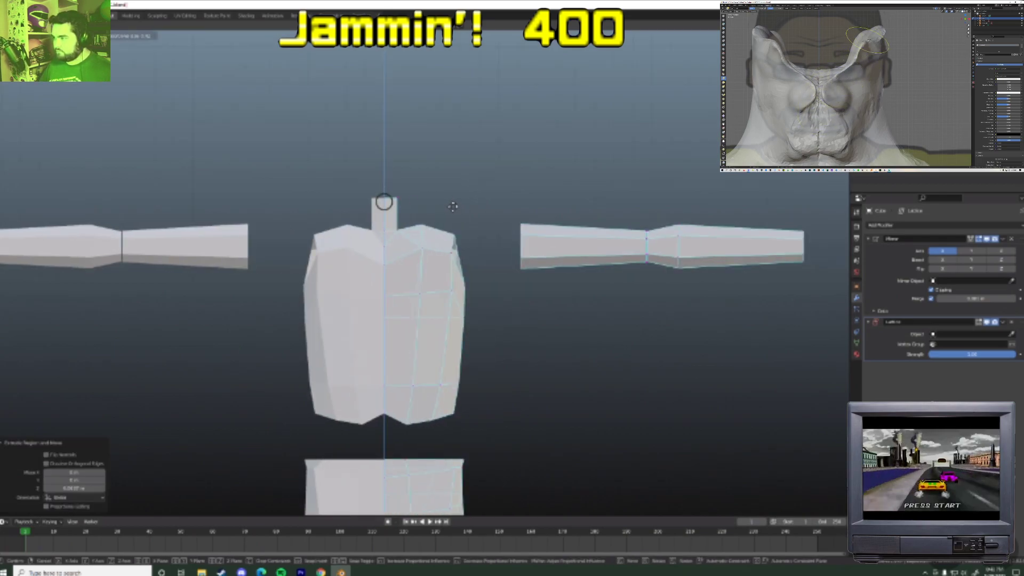
left_click(453, 207)
middle_click_drag(453, 206, 346, 290)
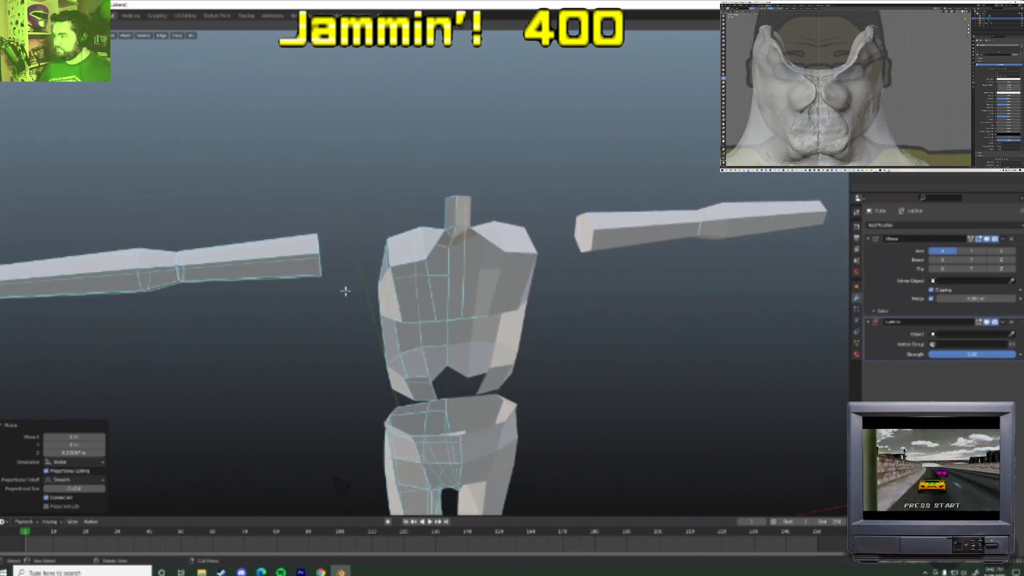
mouse_move(454, 246)
middle_mouse_down()
mouse_move(460, 281)
mouse_move(468, 250)
middle_mouse_up()
key("ctrl+r")
left_click(464, 267)
right_click(462, 271)
key("ctrl+z")
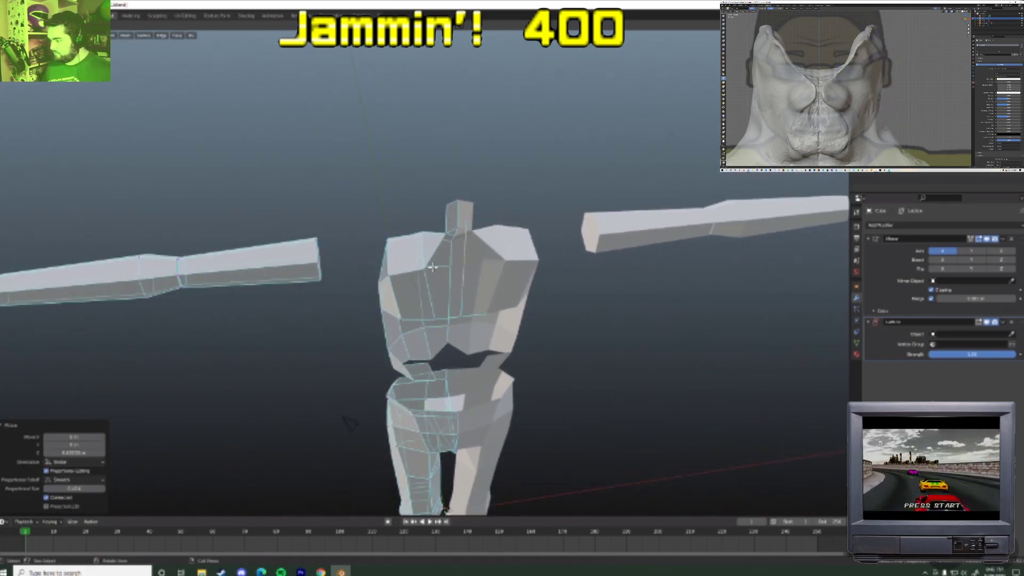
- Select the boundary of the upper back panel beside the centre line and fill the face between its edges
left_click(429, 266)
left_click(465, 261, "shift")
key("ctrl+r")
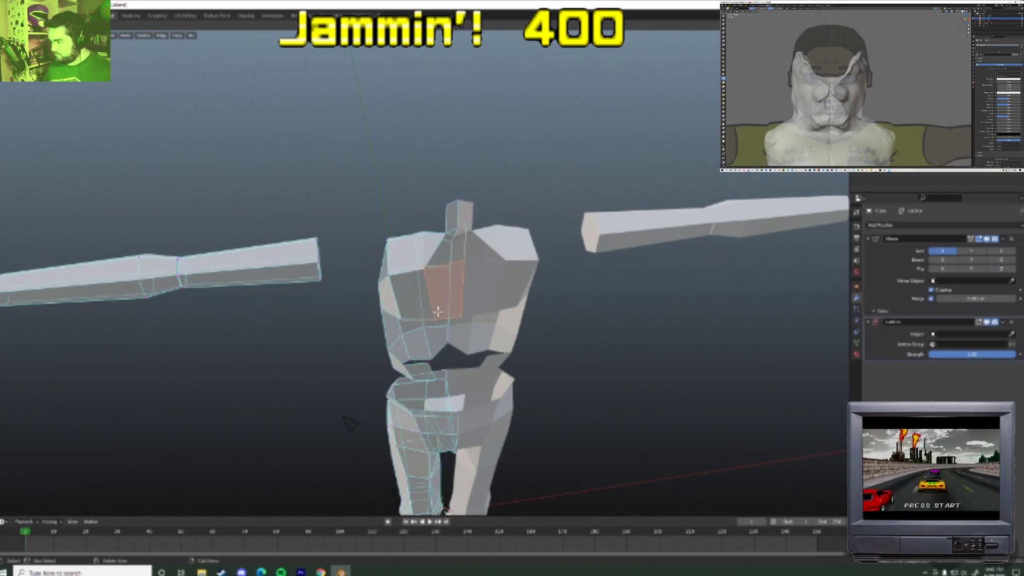
middle_click_drag(432, 315, 451, 271)
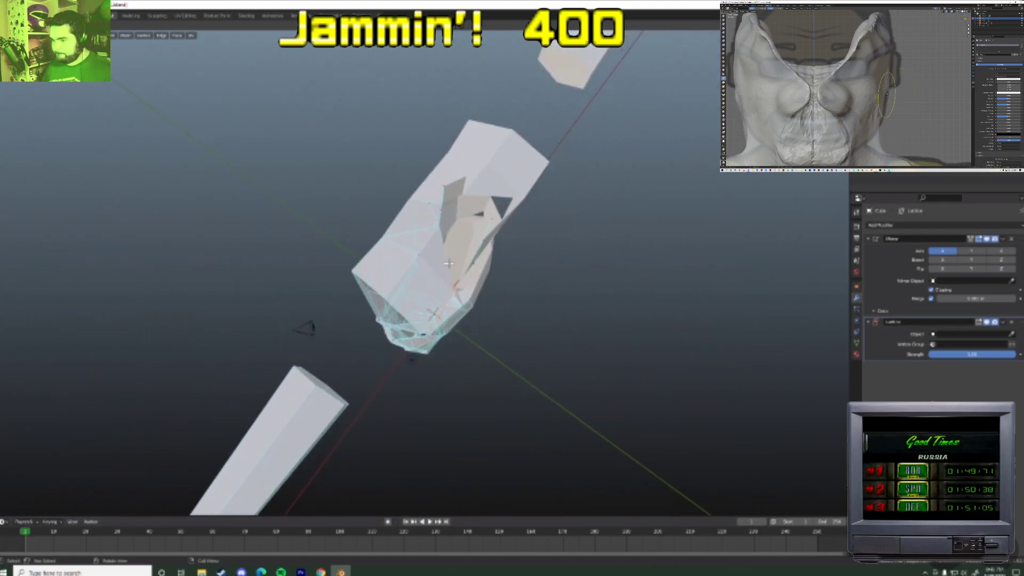
key("Escape")
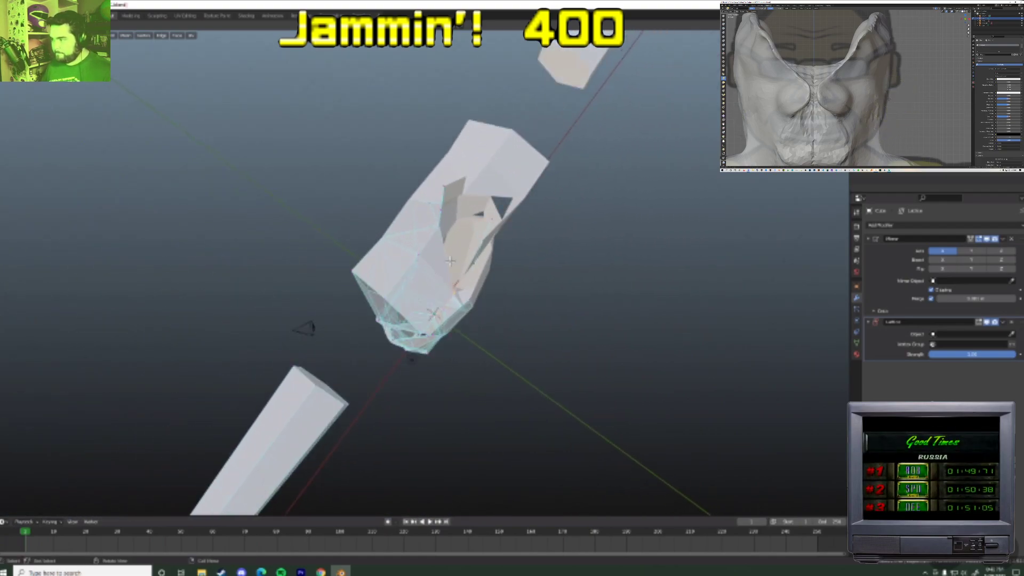
middle_click_drag(890, 101, 883, 78, "shift")
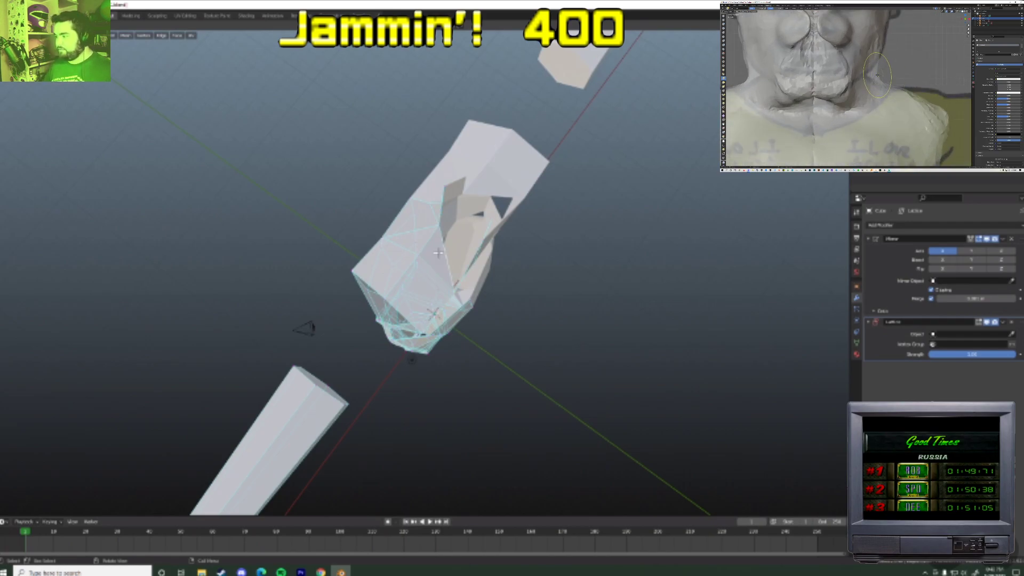
- Delete the unwanted faces across the top of the chest beside the neck
key("x")
left_click(435, 279)
key("x")
left_click(412, 233)
- Try to fill a face on top of the shoulder beside the neck
middle_click_drag(412, 233, 448, 270)
left_click(435, 265)
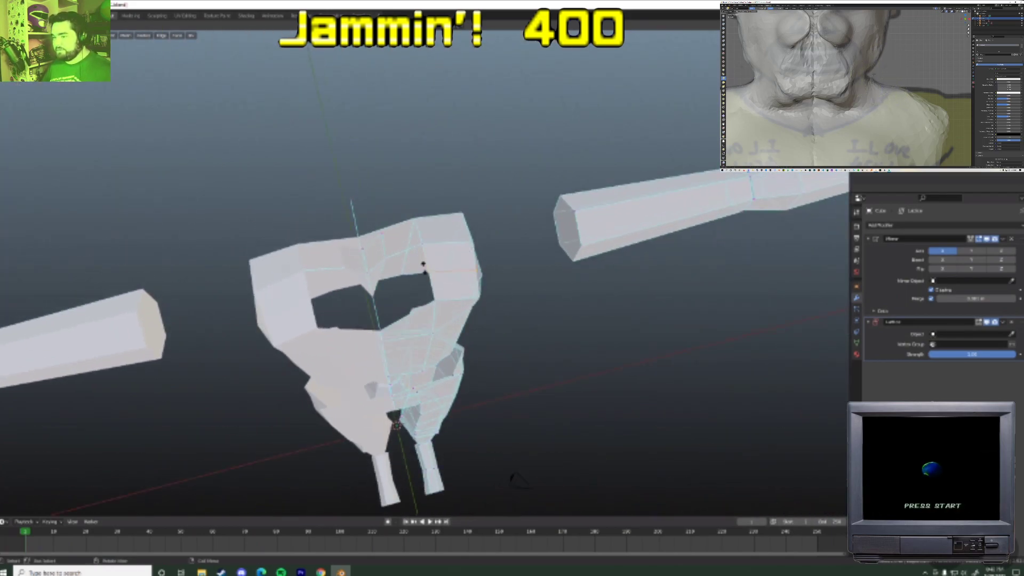
right_click(425, 268)
middle_click_drag(422, 233, 372, 268)
left_click(372, 268, "ctrl")
left_click(372, 268)
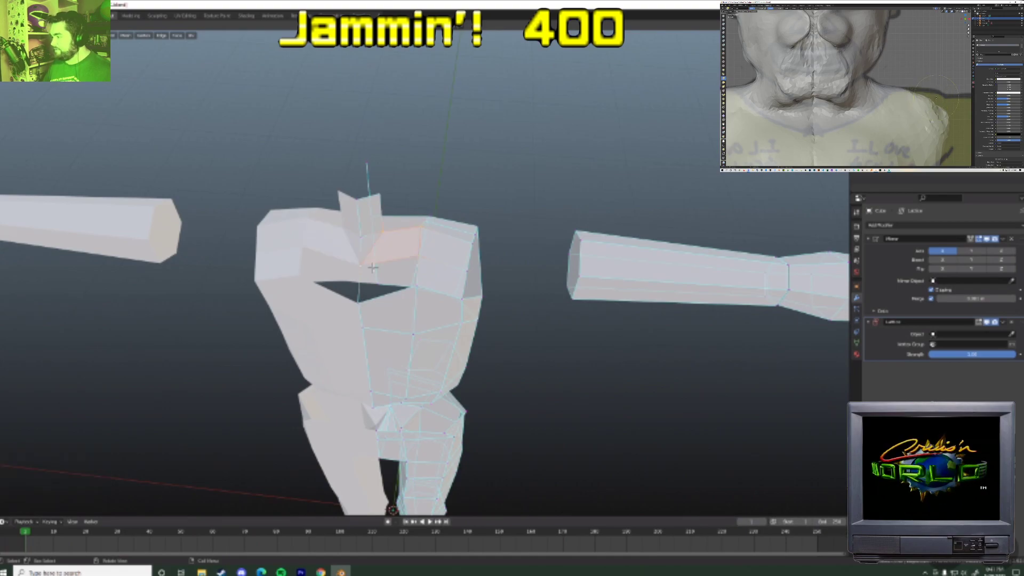
key("ctrl+z")
- Move the upper shoulder vertex along Z in vertex selection mode and reposition the chest vertex beside the gap
middle_click_drag(372, 288, 445, 205)
left_click(418, 280)
key("1")
left_click(421, 203)
key("g")
key("z")
left_click(445, 215)
middle_click_drag(482, 235, 399, 283)
key("g")
left_click(417, 279)
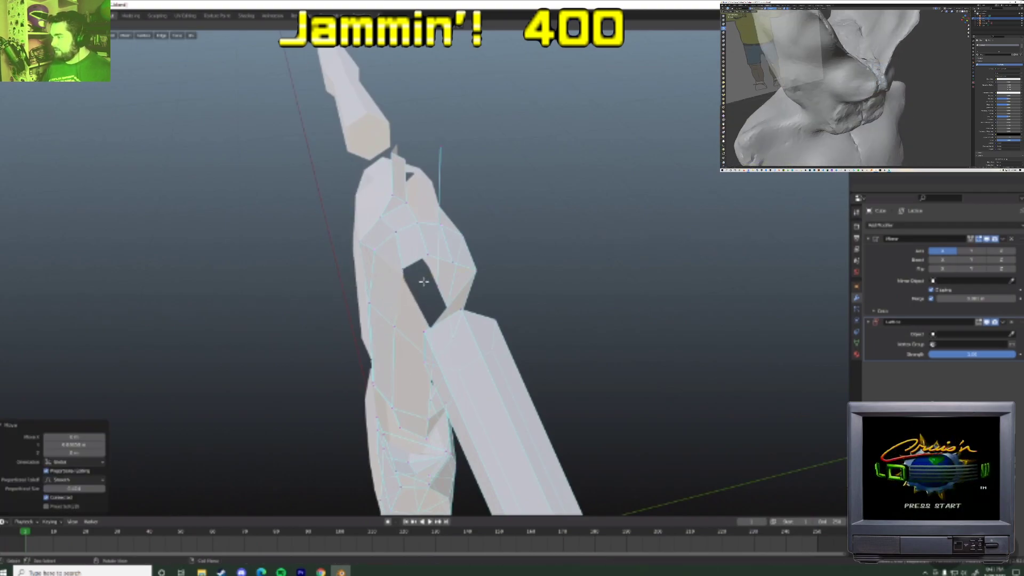
- Try to slide the upper chest vertex along its edge and shift it along Y
middle_click_drag(416, 279, 393, 269)
key("g")
key("g")
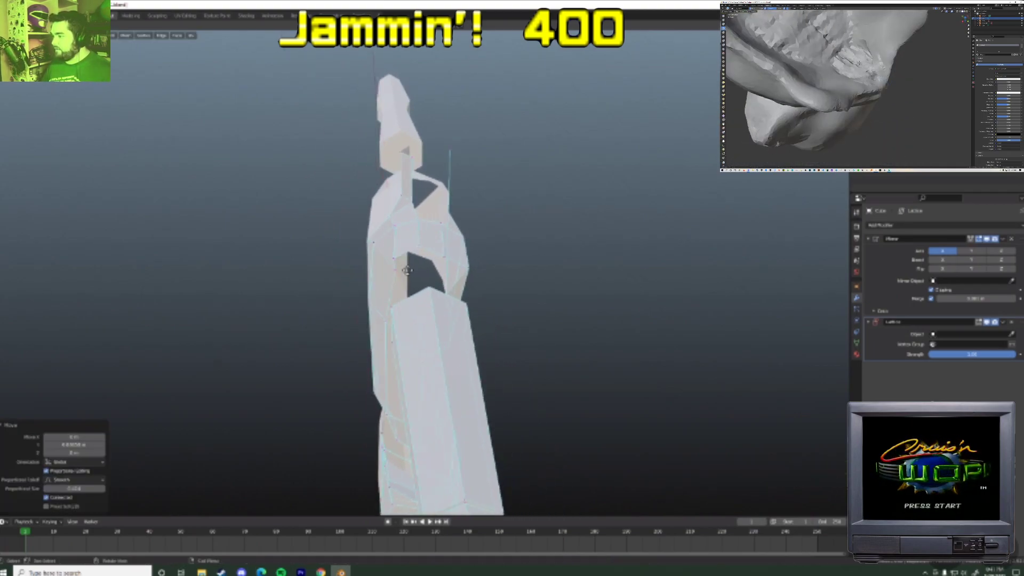
left_click(406, 269)
key("g")
key("y")
right_click(410, 267)
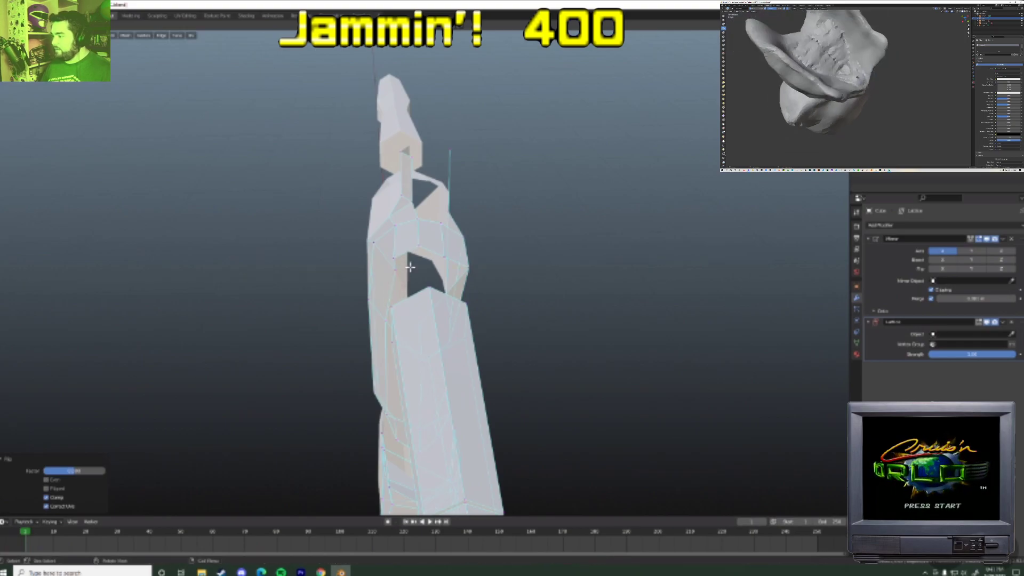
key("ctrl+z")
key("ctrl+z")
- Move the front chest vertex and the rear shoulder vertex along Y to round the torso's side profile
key("g")
key("y")
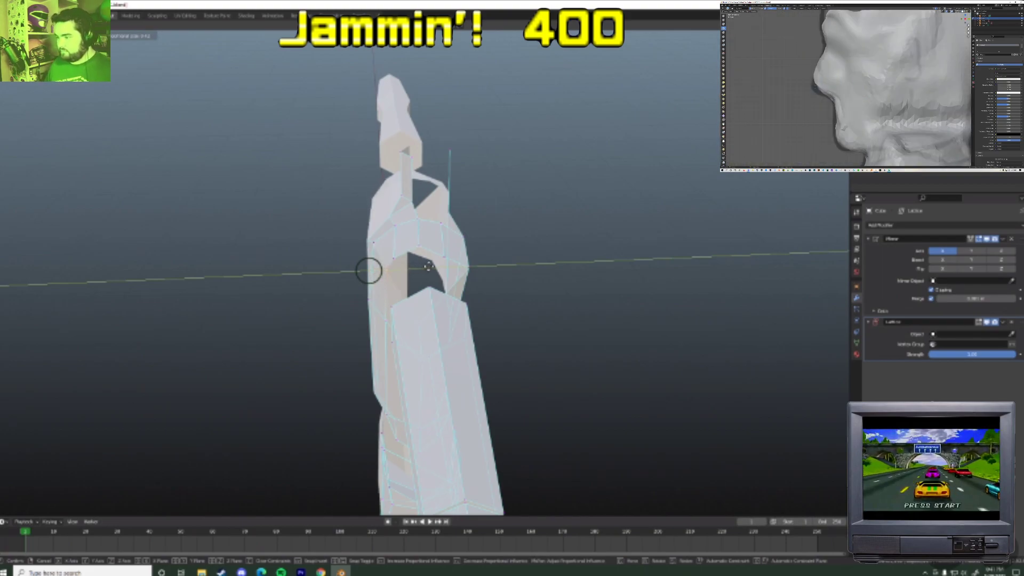
left_click(428, 267)
left_click(474, 268)
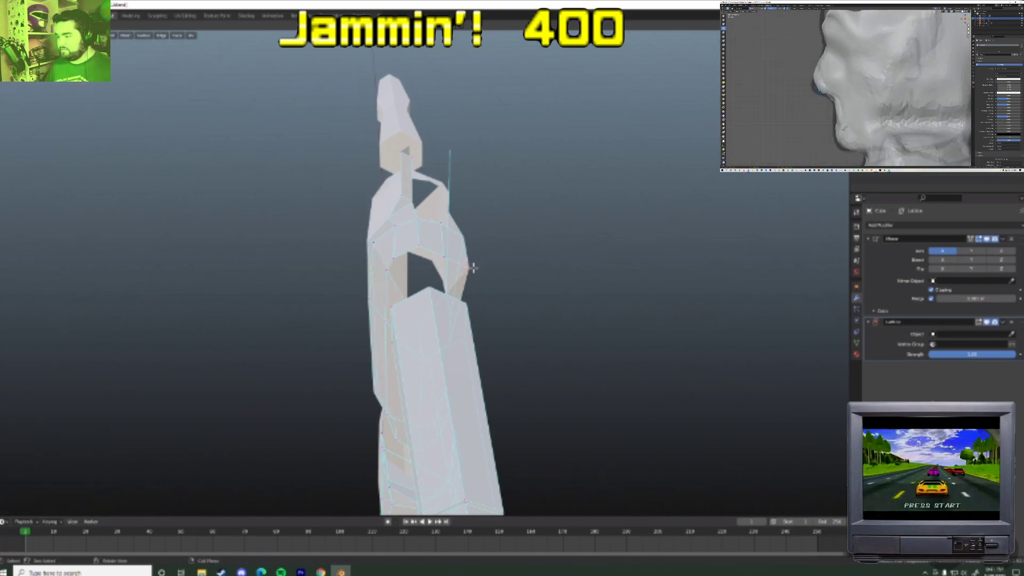
key("g")
key("y")
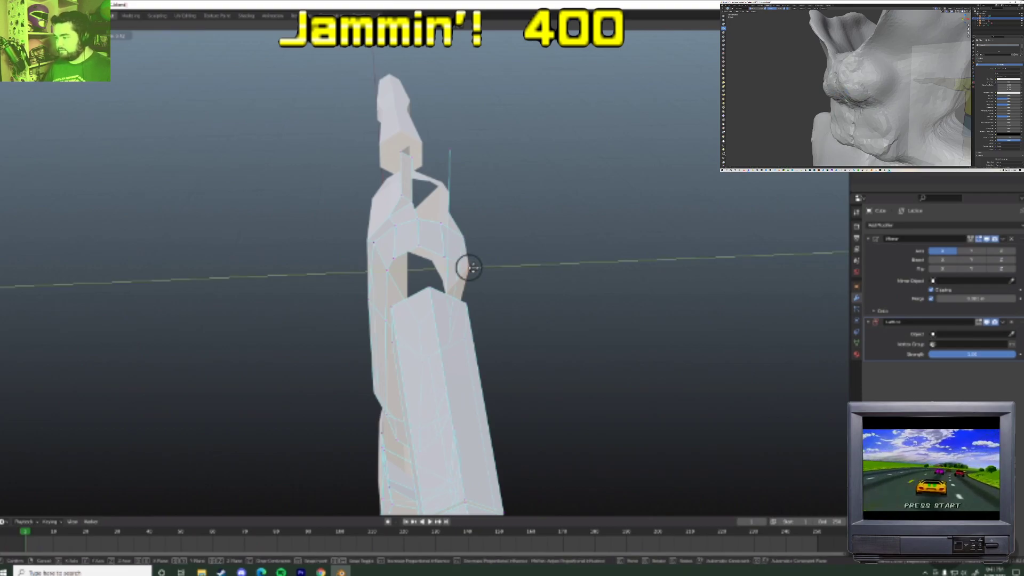
left_click(468, 267)
- Undo the last change at the armpit and move the shoulder vertex along Z
middle_click_drag(464, 272, 431, 267)
left_click(426, 280)
left_click(427, 280)
key("ctrl+z")
key("g")
key("z")
left_click(462, 273)
- Add a vertical loop cut down the torso's side below the shoulder and move its top vertex along Z
key("ctrl+r")
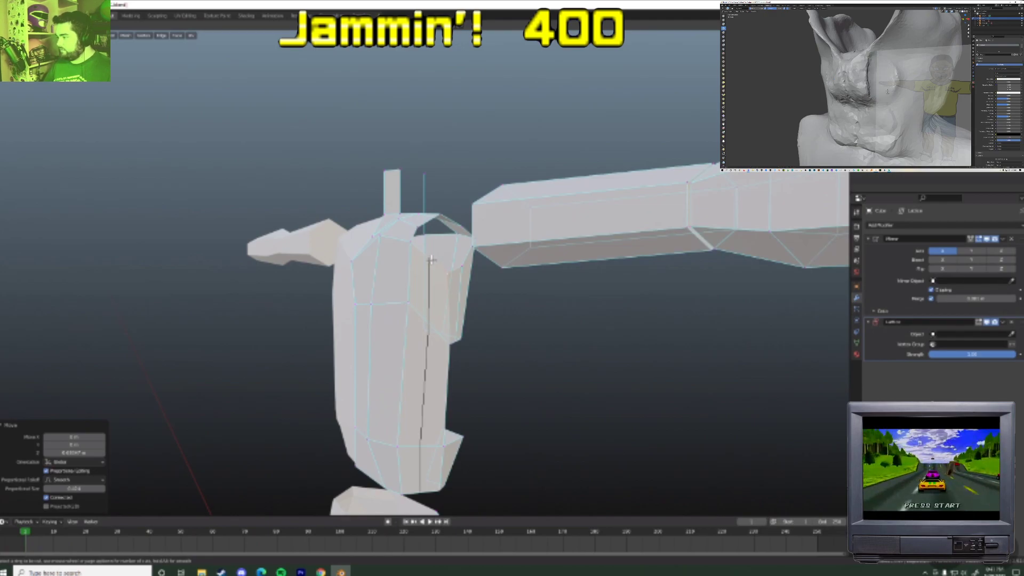
left_click(431, 260)
left_click(431, 260)
key("g")
key("z")
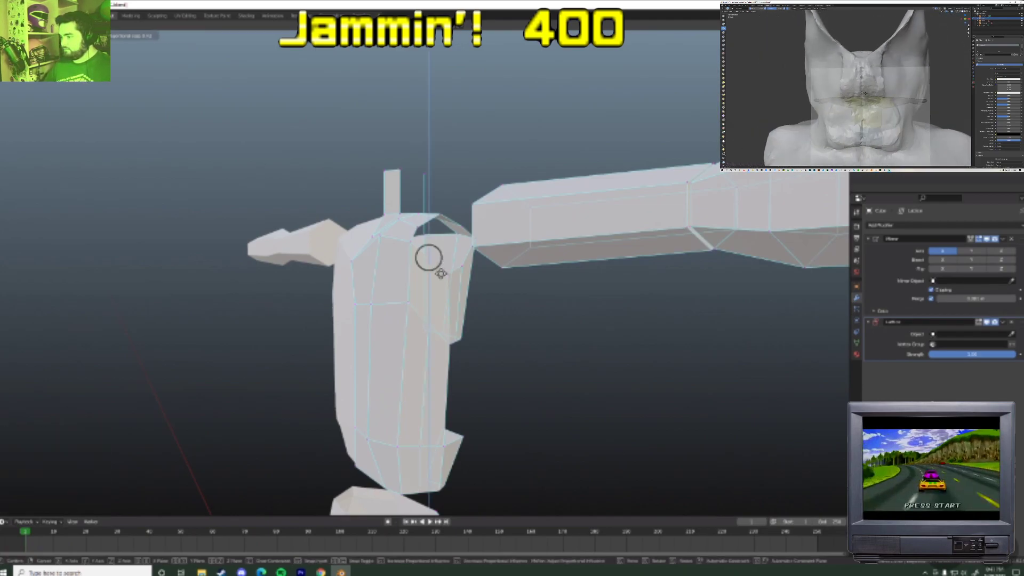
left_click(441, 274)
- Undo the recent loop cut, vertex moves and face fills around the shoulder
middle_click_drag(440, 273, 479, 261)
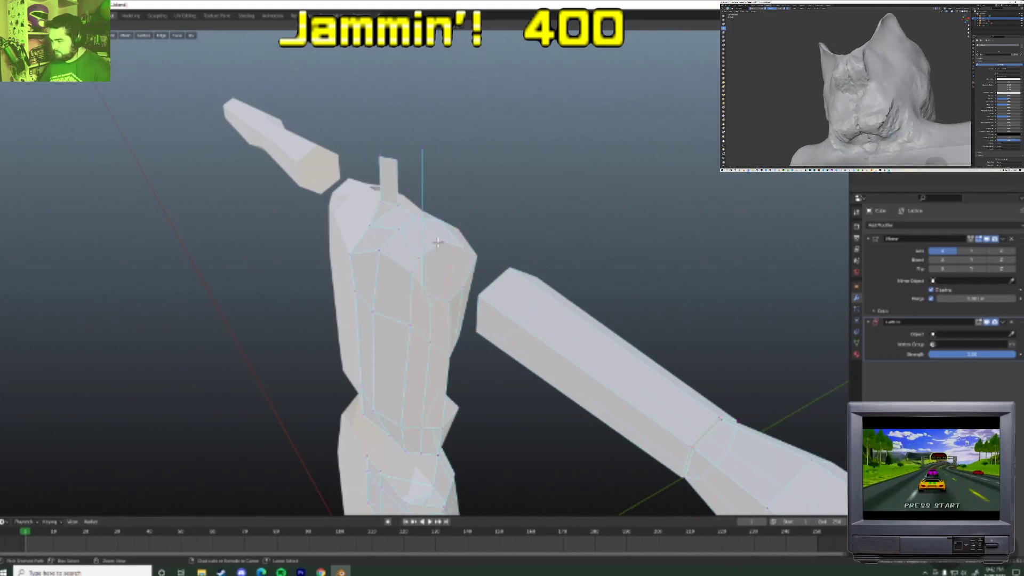
key("ctrl+z")
key("ctrl+z")
key("ctrl+z")
key("ctrl+z")
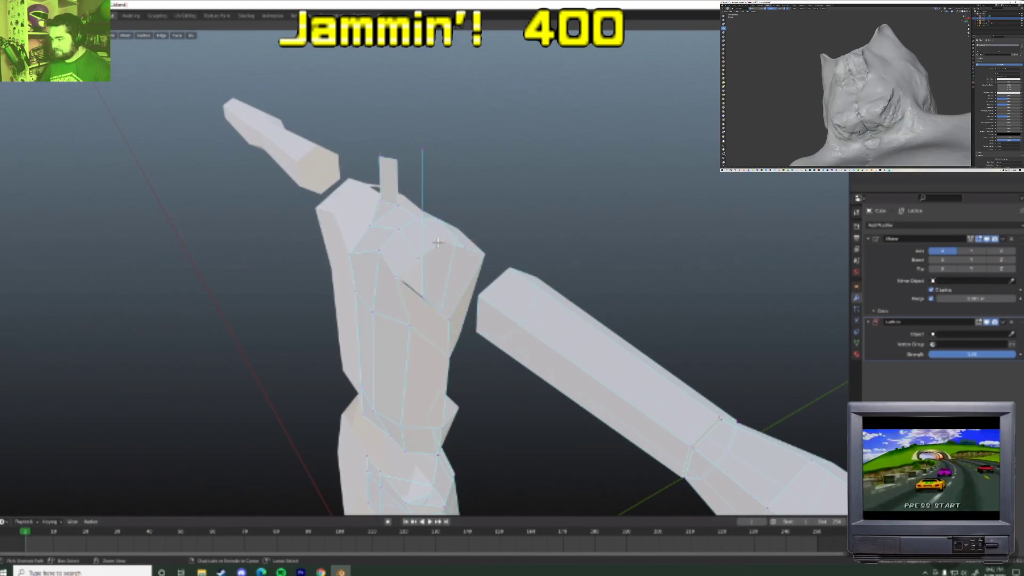
key("ctrl+z")
key("ctrl+z")
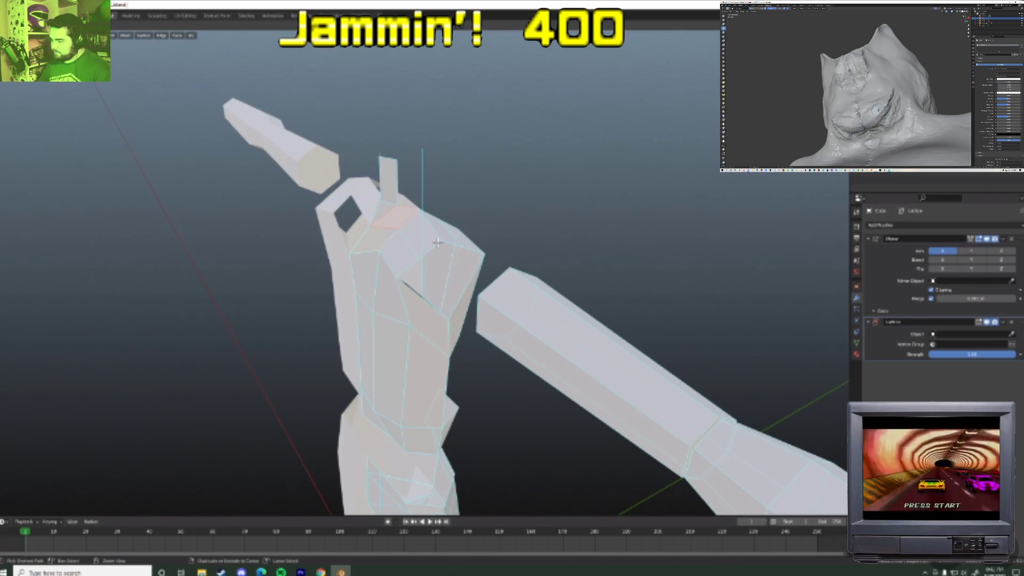
key("ctrl+z")
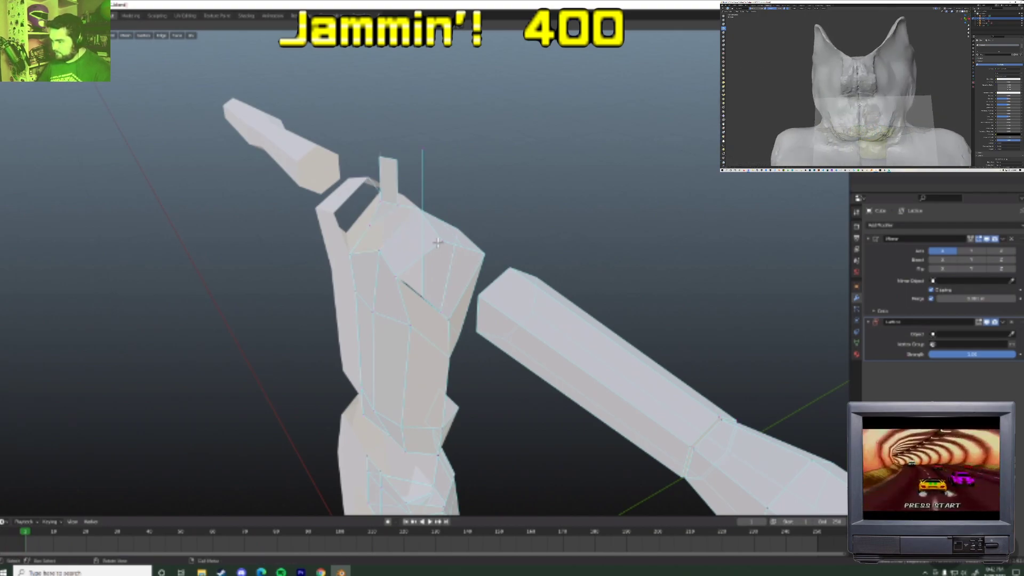
- Add a centred loop cut to the face strip beside the neck and fill the upper chest face next to it
key("ctrl+r")
left_click(393, 230)
left_click(393, 229)
middle_click_drag(392, 229, 421, 250)
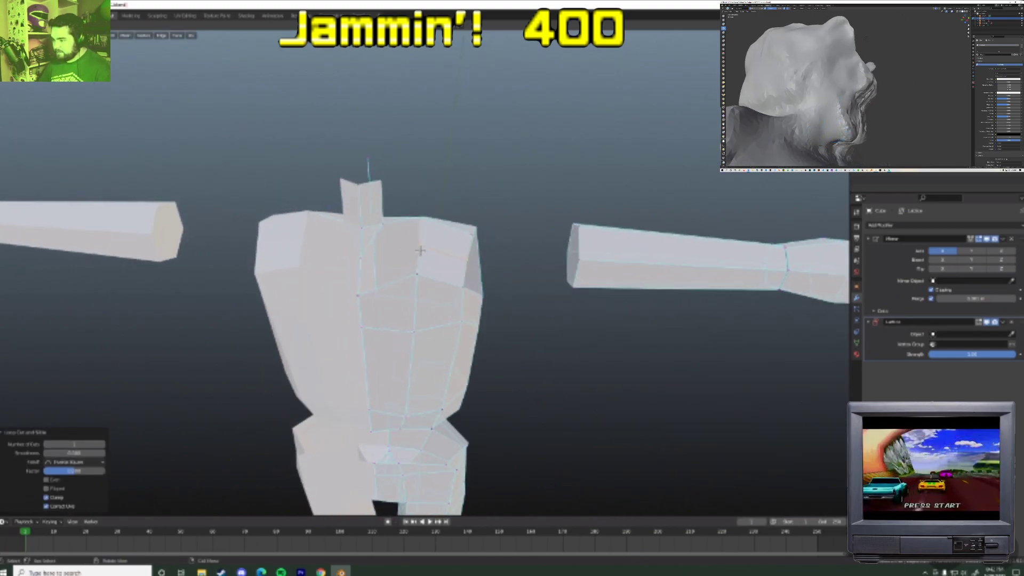
left_click(391, 249)
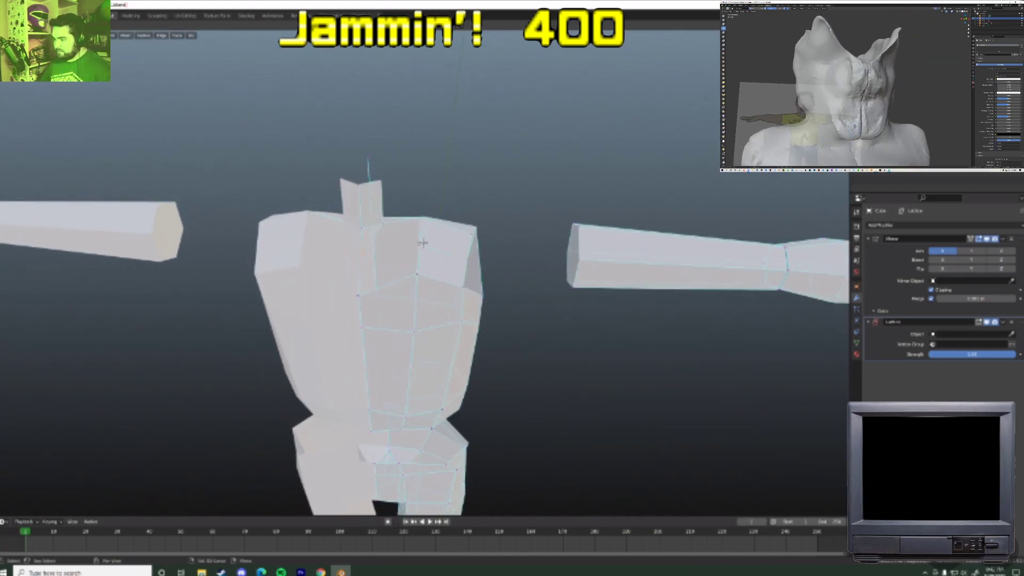
left_click(391, 225)
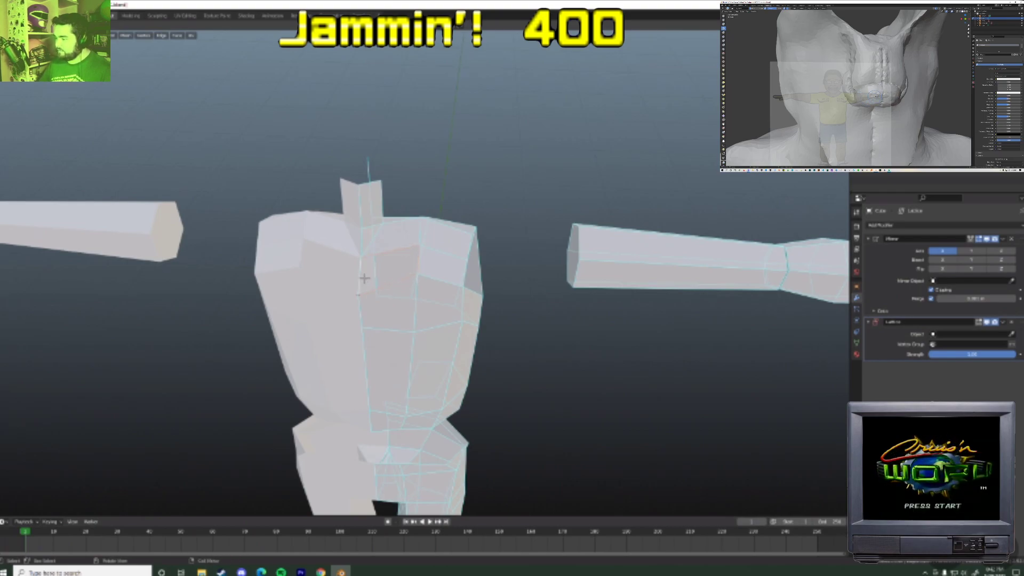
key("f")
- Move two vertices on top of the shoulder along Z to reshape the shoulder line
middle_click_drag(364, 278, 413, 285)
key("g")
key("z")
left_click(427, 214)
left_click(455, 214)
key("g")
key("z")
left_click(497, 238)
- Reposition the outer shoulder vertex and the front chest vertex at the corner of the armpit gap
left_click(480, 269)
key("g")
left_click(406, 267)
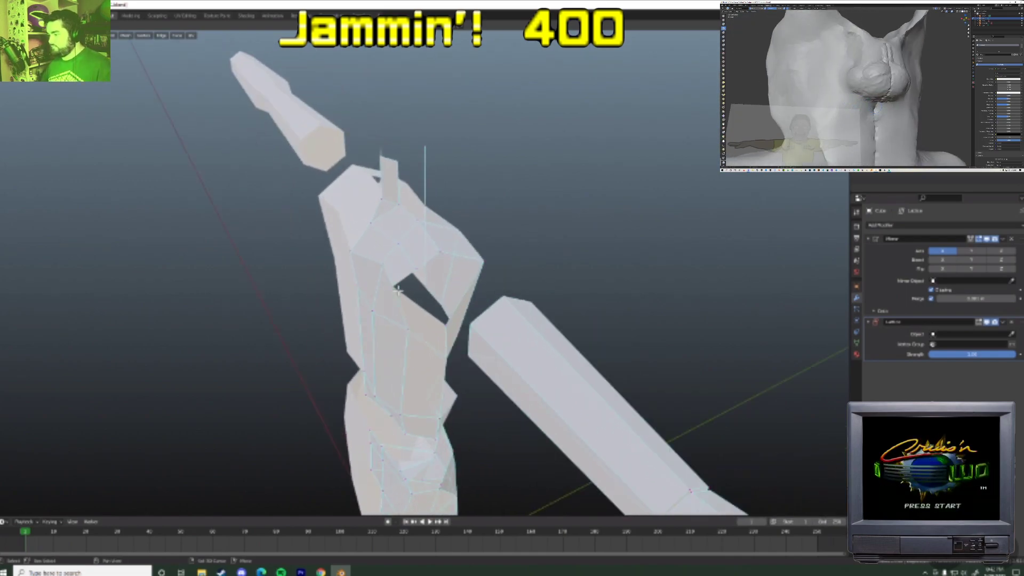
key("g")
left_click(397, 288)
right_click(397, 288)
mouse_move(400, 289)
middle_mouse_down()
mouse_move(373, 299)
mouse_move(411, 306)
middle_mouse_up()
key("g")
left_click(429, 309)
key("ctrl+z")
- Move the upper chest vertex freehand to smooth the transition between chest and shoulder
mouse_move(411, 256)
middle_mouse_down()
mouse_move(449, 271)
mouse_move(460, 253)
mouse_move(423, 252)
middle_mouse_up()
key("g")
left_click(482, 238)
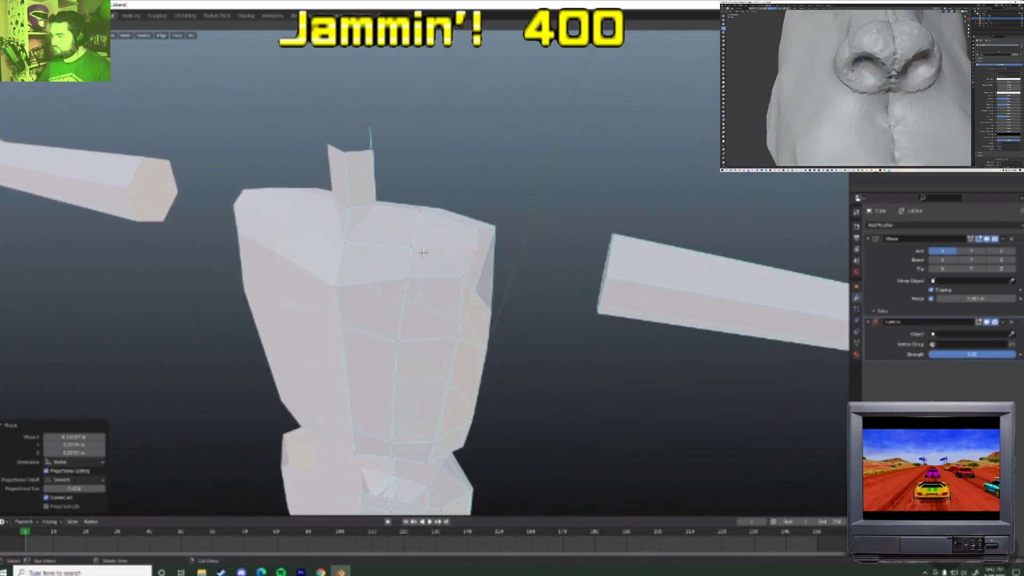
- Move the front chest vertex midway between the centreline and the armpit freehand to even out the upper chest
left_click(421, 250)
middle_click_drag(371, 288, 392, 280)
key("g")
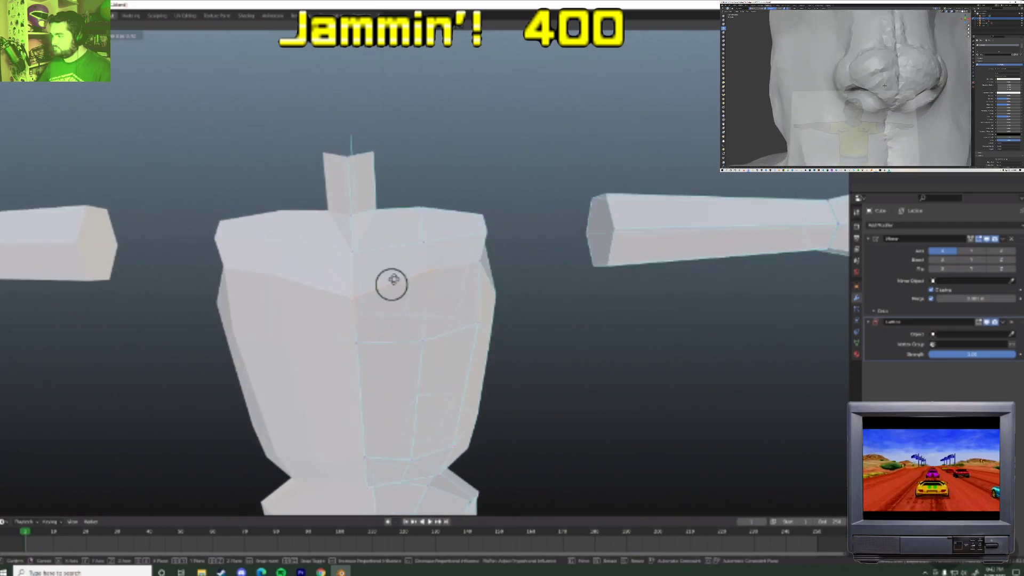
left_click(396, 264)
- Reposition the outer chest vertex beside the armpit gap freehand
left_click(477, 262)
middle_click_drag(494, 266, 476, 261)
key("g")
left_click(480, 247)
left_click(480, 246)
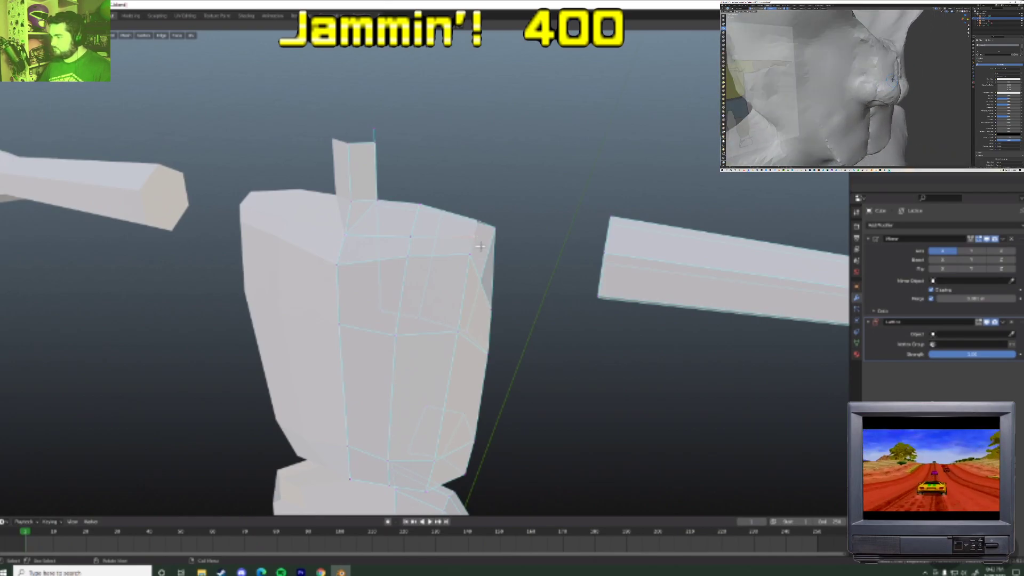
- Lower the horizontal edge row across the upper chest and slide the adjacent outer vertex along its edge
middle_click_drag(426, 267, 404, 261)
key("g")
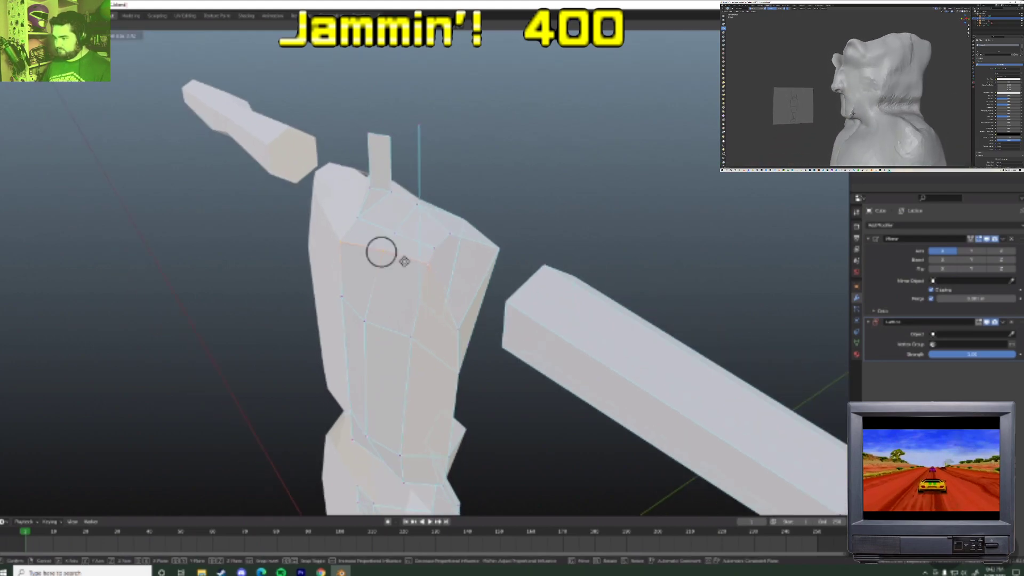
left_click(399, 280)
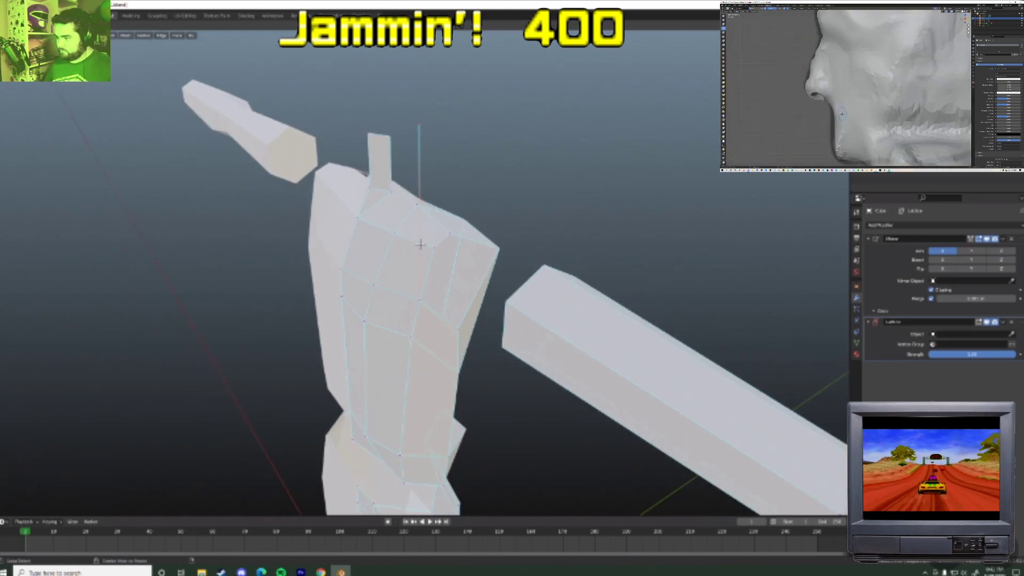
key("g")
key("g")
left_click(463, 255)
middle_click_drag(499, 243, 517, 231)
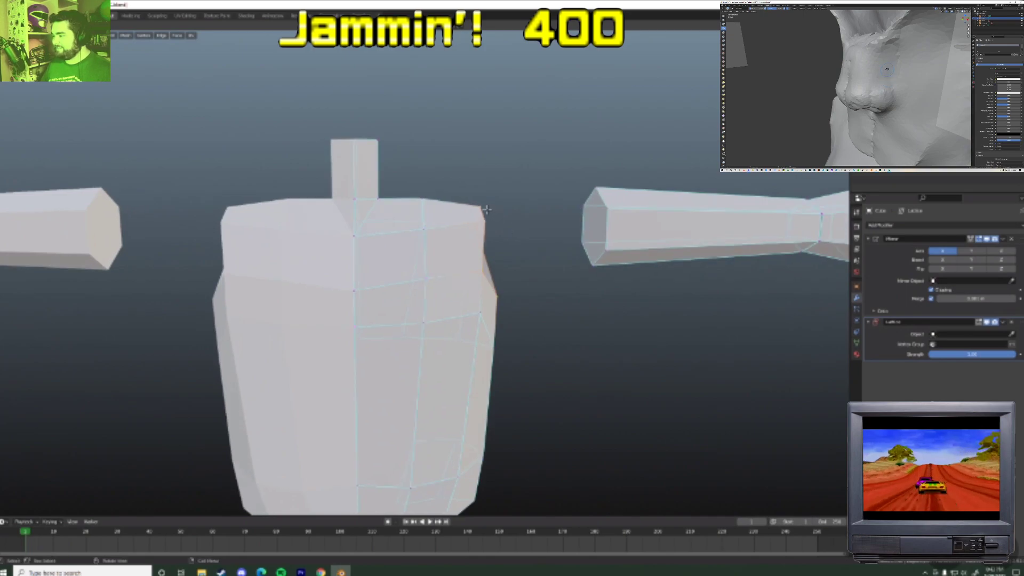
- Try to bridge the outer shoulder edge to the top of the upper arm with a face
left_click(607, 202, "shift")
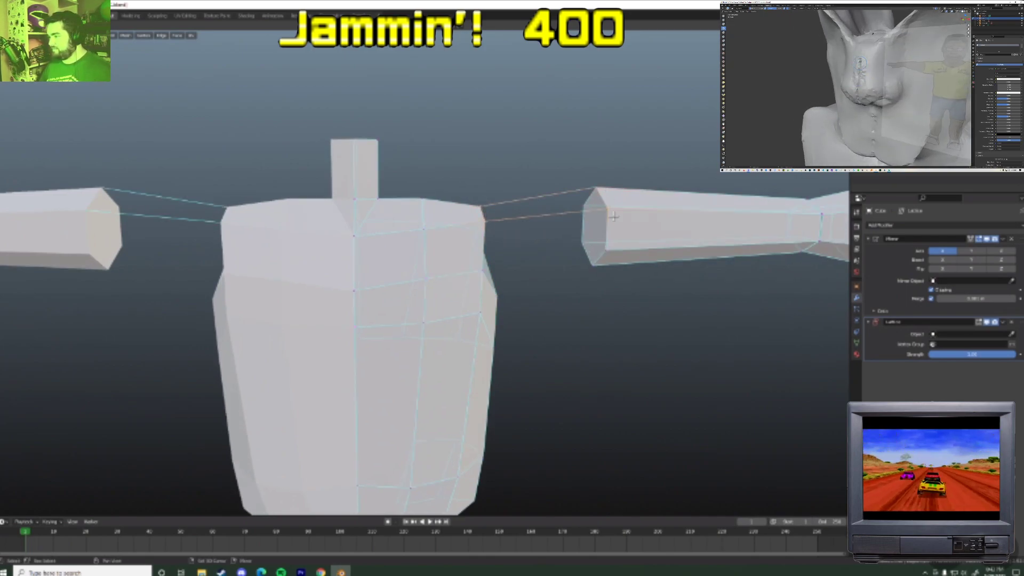
key("f")
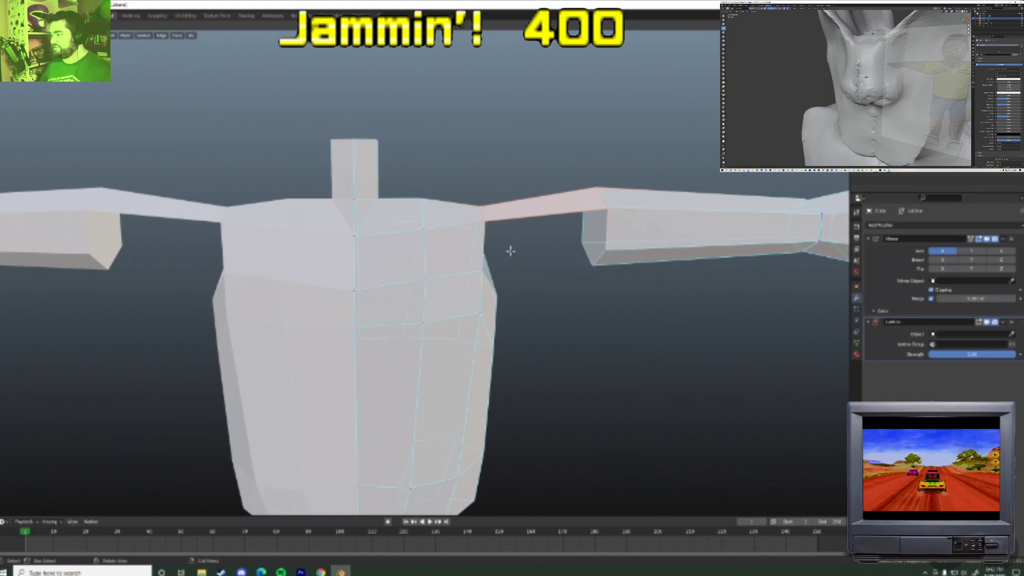
key("ctrl+z")
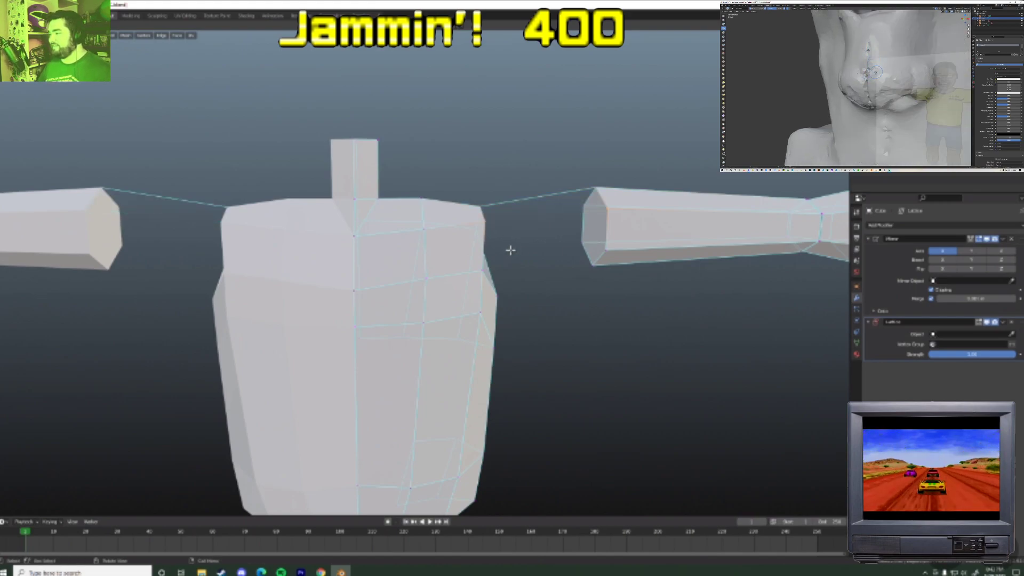
key("ctrl+z")
- Move the vertex at the side of the armpit along the X axis to adjust the torso's width
middle_click_drag(511, 250, 544, 294)
key("g")
key("x")
left_click(497, 278)
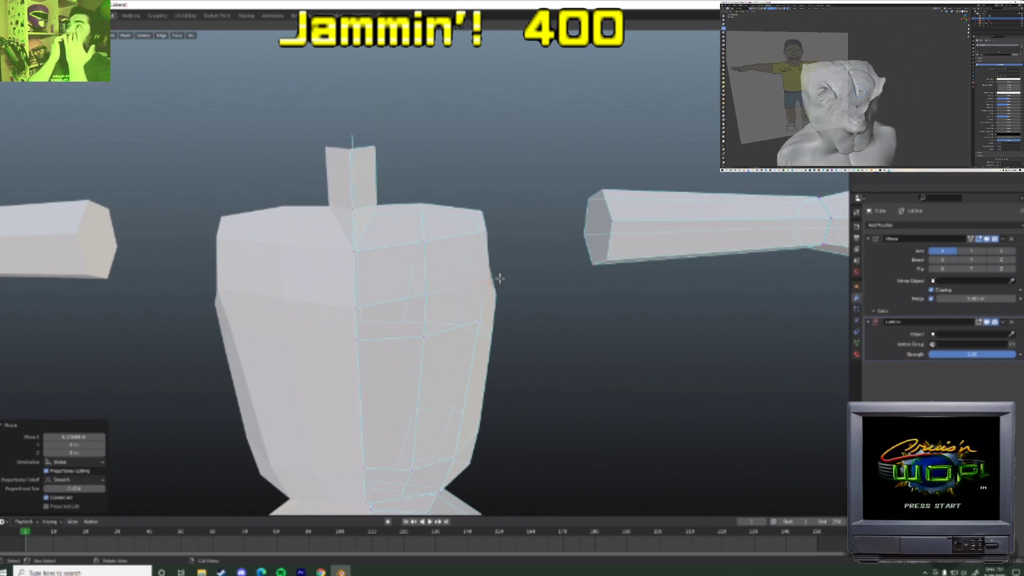
- Move the centreline vertex at the back of the neck along the Z axis
middle_click_drag(357, 138, 542, 205)
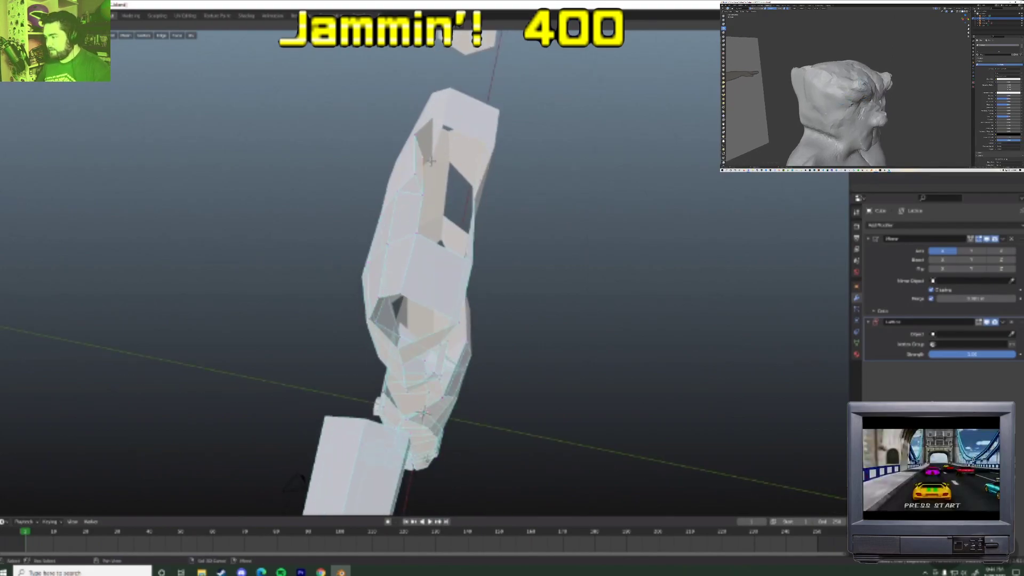
middle_click_drag(485, 163, 509, 163)
scroll(509, 162, "up", 5)
scroll(510, 163, "up", 1)
key("g")
key("z")
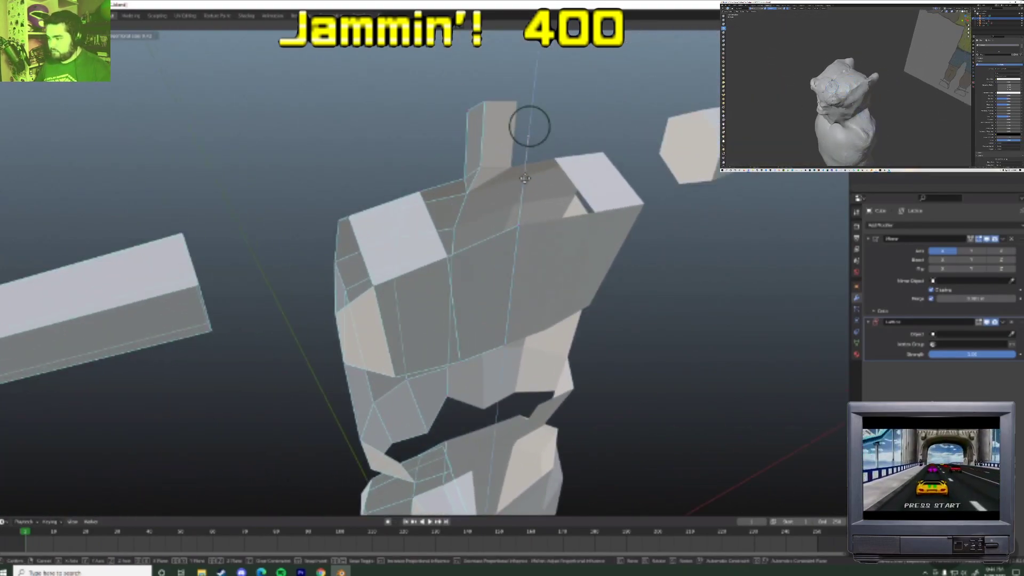
left_click(511, 169)
middle_click_drag(532, 168, 430, 134)
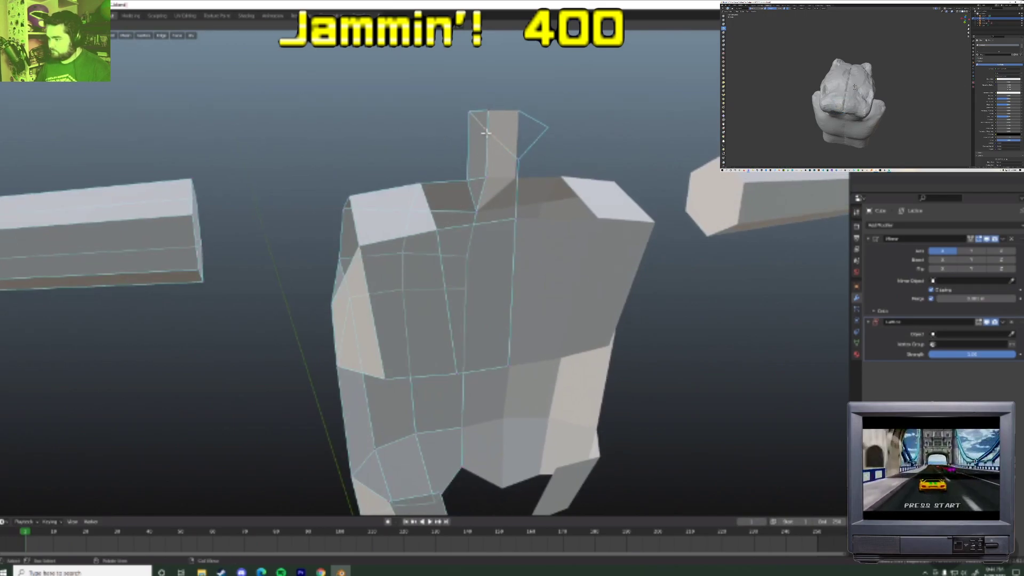
- Move the rear neck vertex freehand to shape the back of the neck
left_click(488, 167)
middle_click_drag(488, 168, 421, 205)
key("g")
left_click(467, 218)
- Fill the missing faces on the back of the neck down to the upper back
left_click(499, 198, "shift")
middle_click_drag(501, 199, 495, 190)
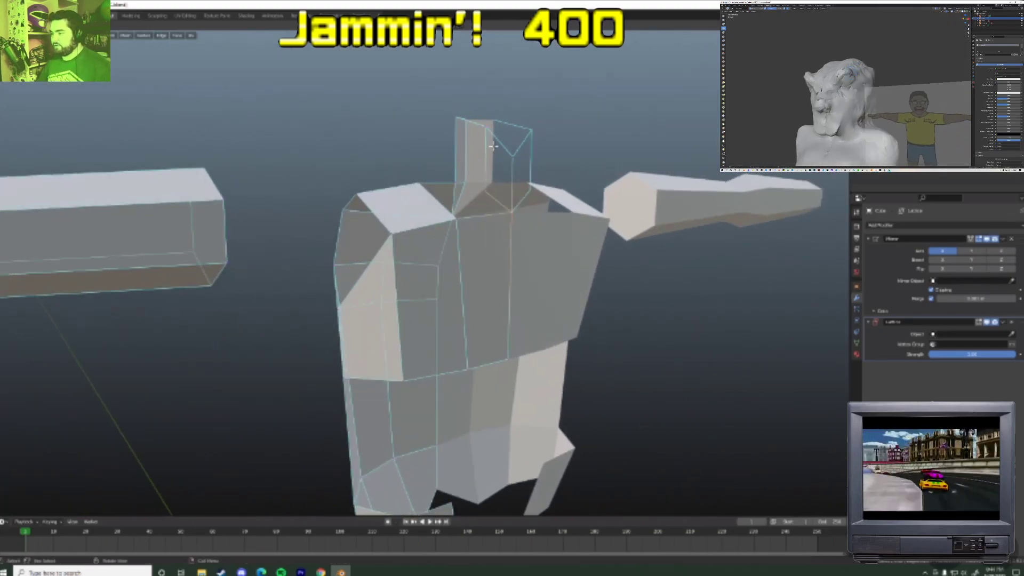
left_click(495, 189)
left_click(472, 181)
left_click(452, 177)
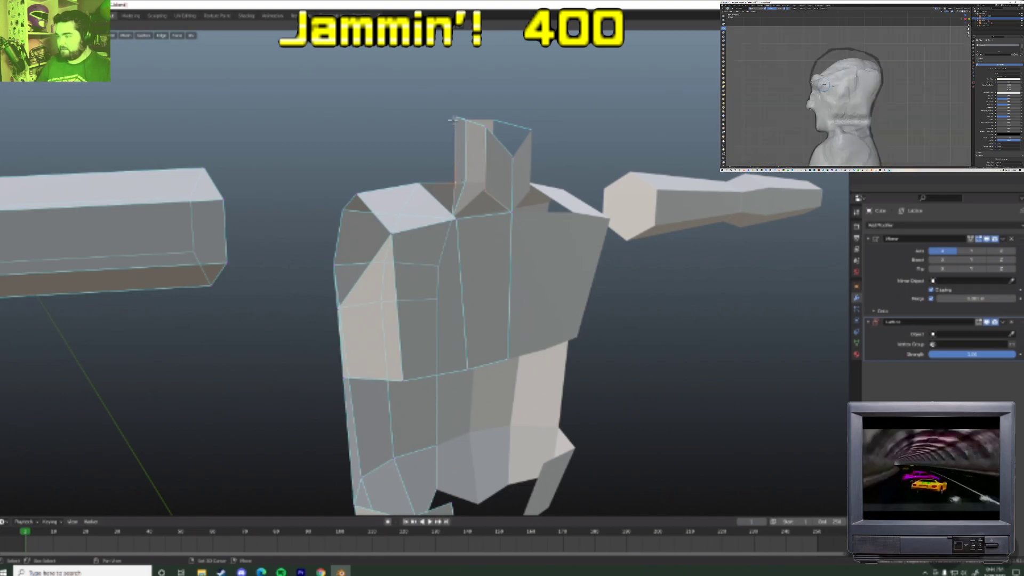
- Extrude the upper rear corner of the neck, move the new vertex to the centreline and fill the adjoining gap
middle_click_drag(485, 128, 525, 128)
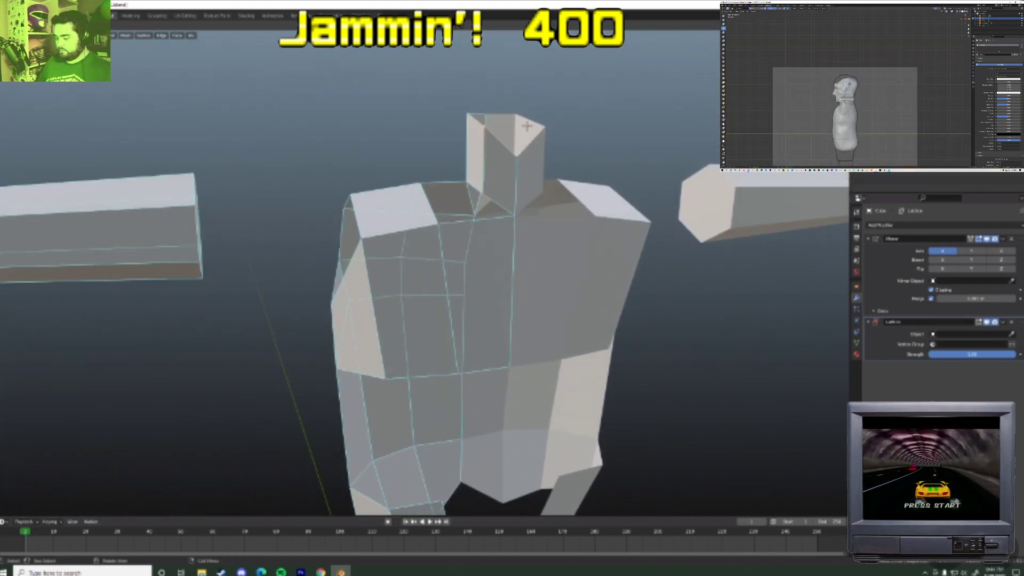
key("e")
left_click(539, 109)
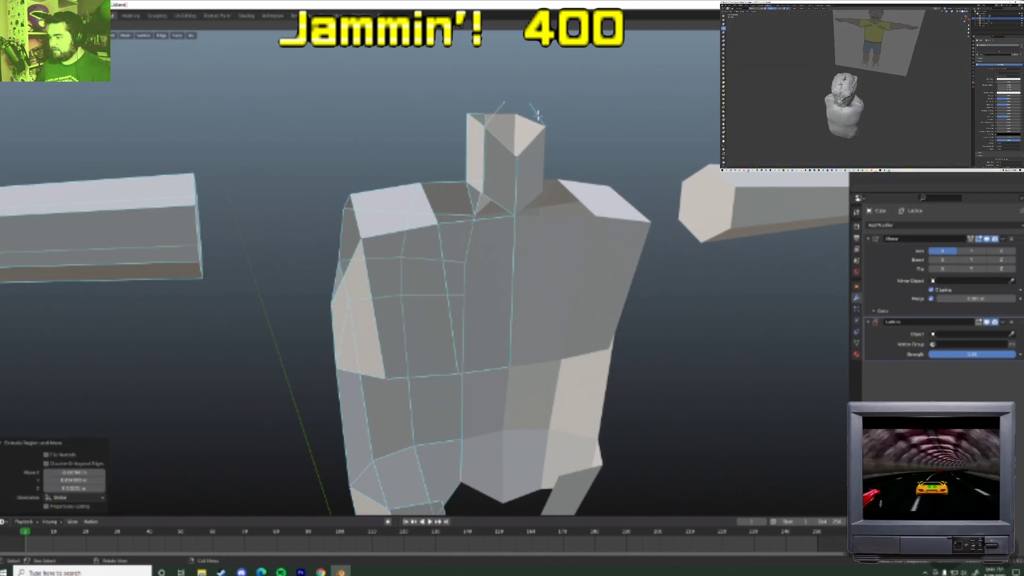
key("g")
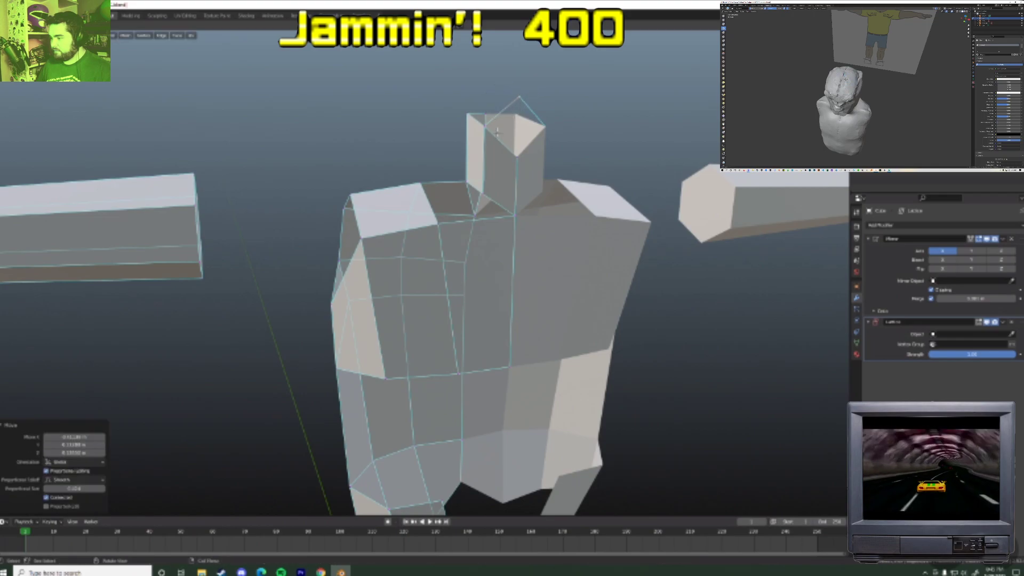
left_click(535, 94)
left_click(511, 147)
middle_click_drag(511, 147, 589, 167)
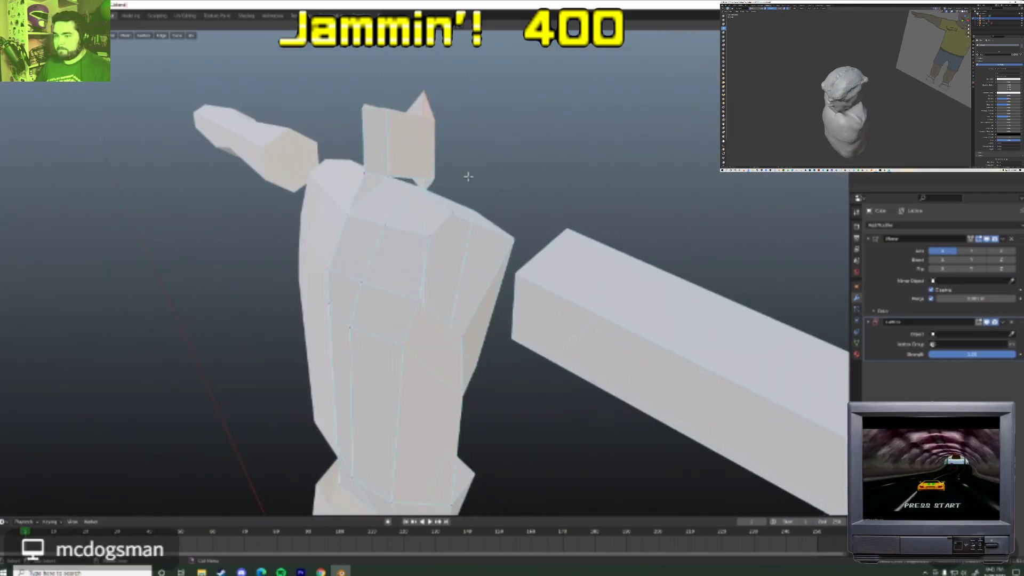
- Delete the edges and faces covering the top of the shoulder around the base of the neck
middle_click_drag(469, 177, 418, 145)
scroll(388, 182, "up", 6)
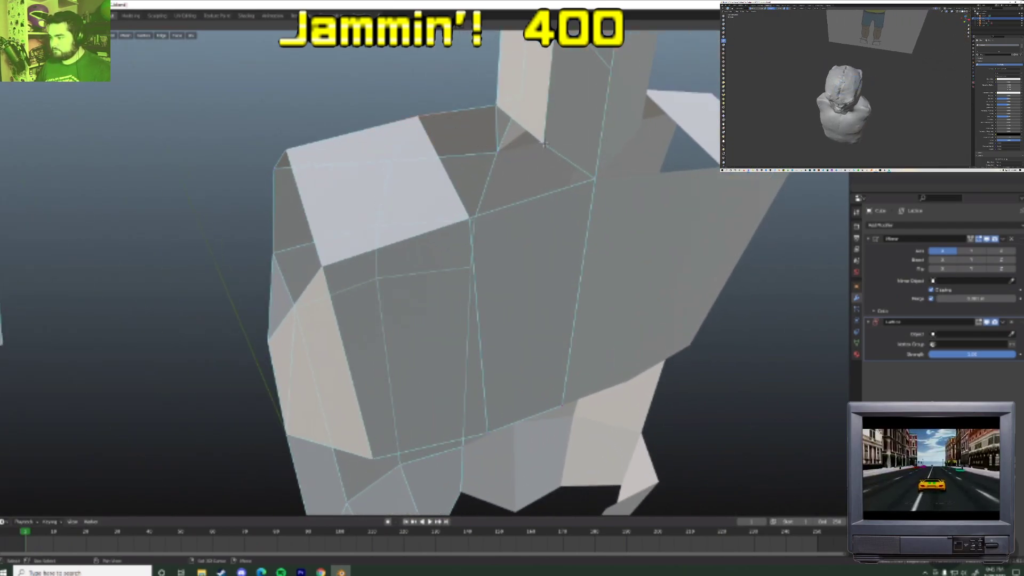
middle_click_drag(468, 218, 352, 192)
middle_click_drag(347, 151, 373, 167)
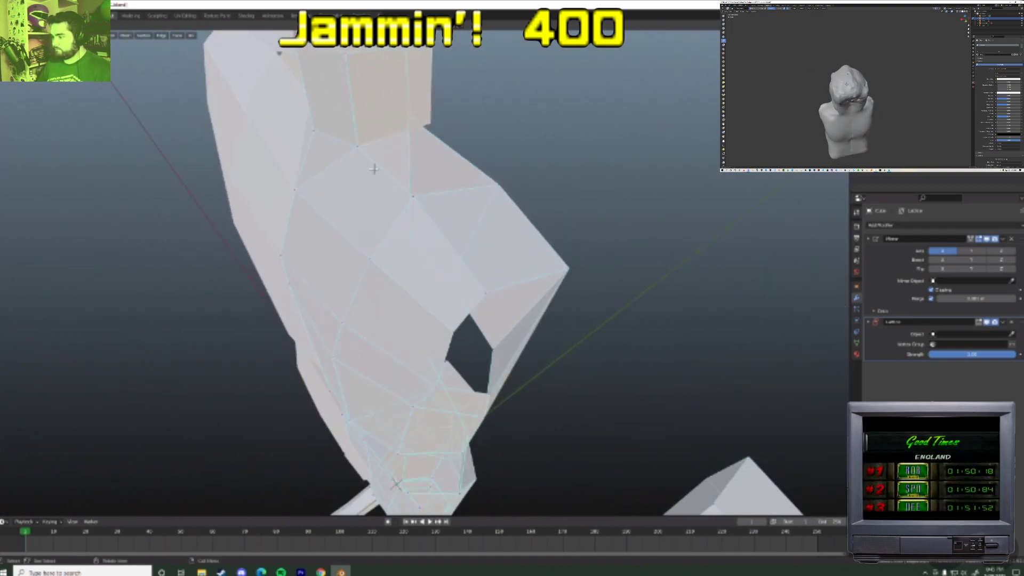
key("x")
left_click(396, 181)
key("x")
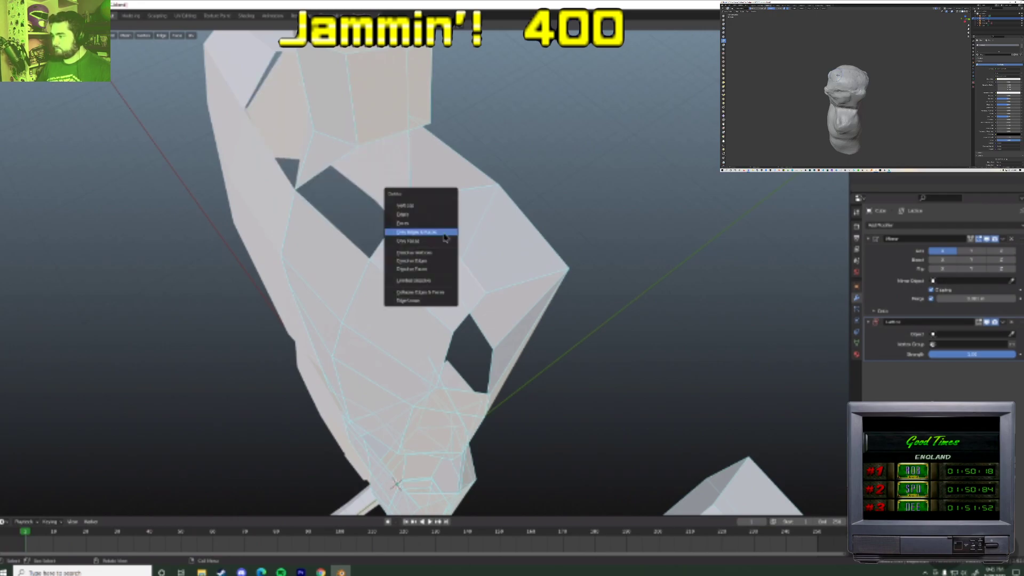
left_click(418, 232)
key("x")
left_click(413, 196)
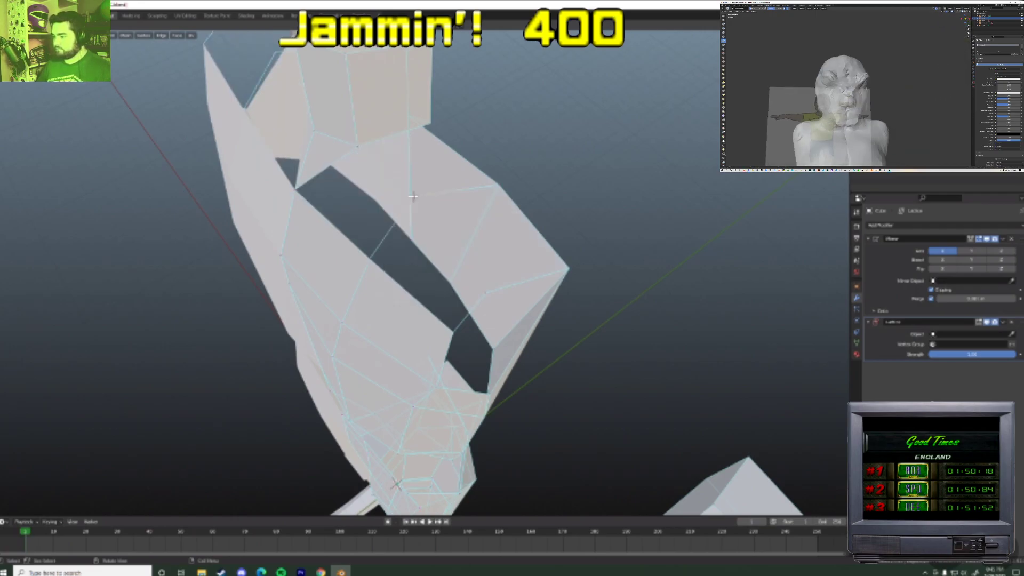
key("x")
left_click(360, 202)
middle_click_drag(352, 168, 327, 185)
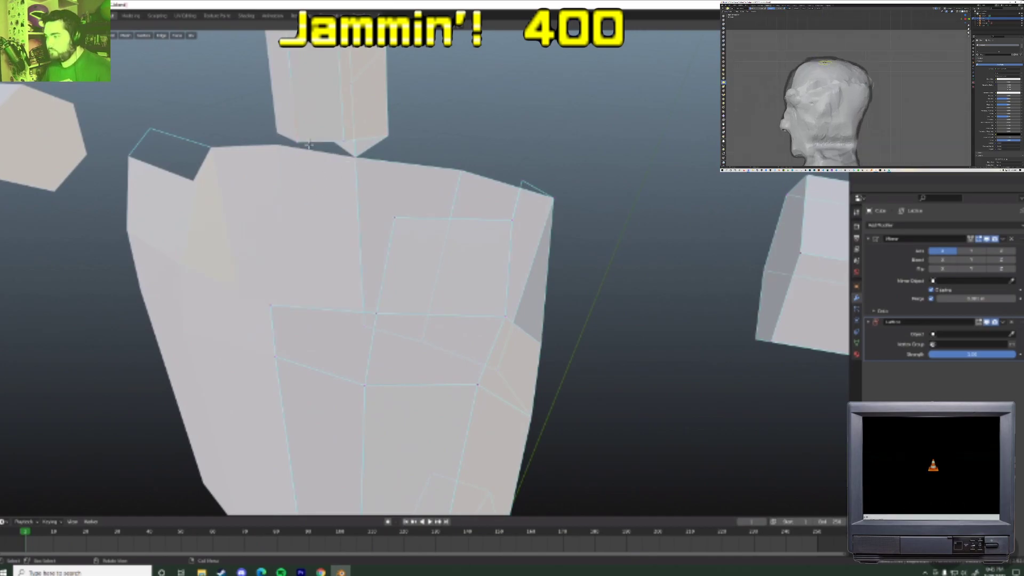
- Show the torso from the front in wireframe shading
scroll(291, 211, "down", 8)
scroll(384, 233, "up", 6)
key("KP_1")
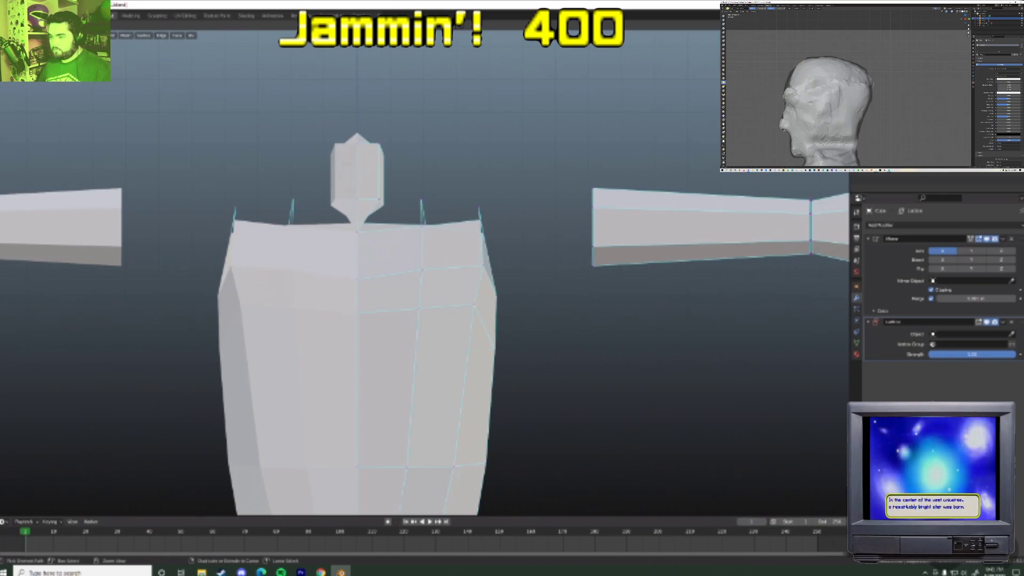
key("shift+z")
key("shift+z")
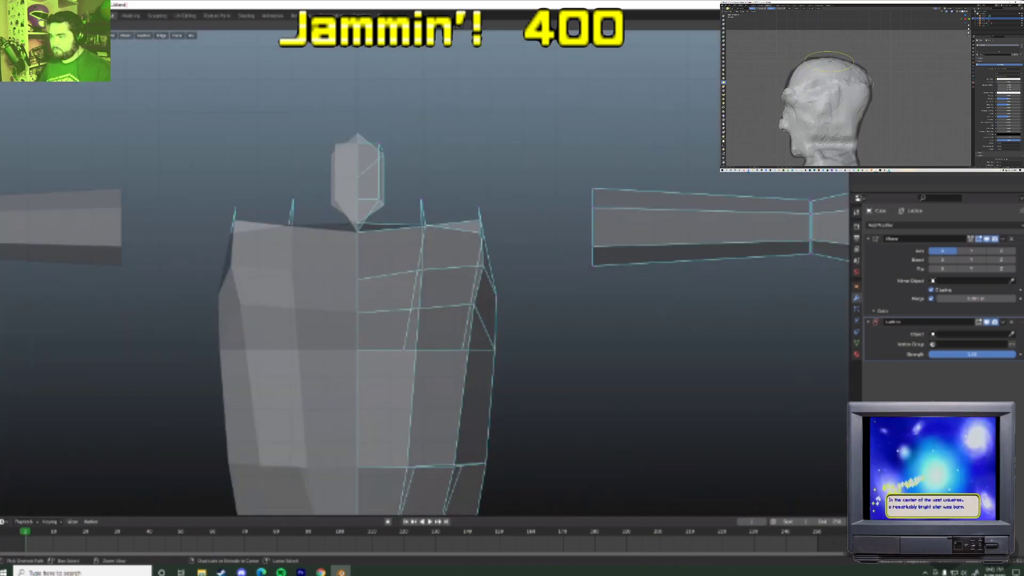
key("shift+z")
- Reposition the outer chest vertex near the armpit freehand in wireframe
mouse_move(489, 257)
middle_mouse_down()
mouse_move(453, 280)
mouse_move(441, 302)
mouse_move(480, 253)
mouse_move(441, 308)
mouse_move(496, 302)
mouse_move(515, 235)
mouse_move(425, 217)
mouse_move(439, 229)
mouse_move(414, 236)
mouse_move(419, 209)
mouse_move(462, 225)
middle_mouse_up()
key("g")
left_click(485, 246)
key("g")
right_click(469, 302)
left_click(493, 305)
- Adjust the upper shoulder vertices freehand and slide the armpit vertex along its edge
key("g")
left_click(477, 216)
key("g")
left_click(450, 212)
left_click(439, 221)
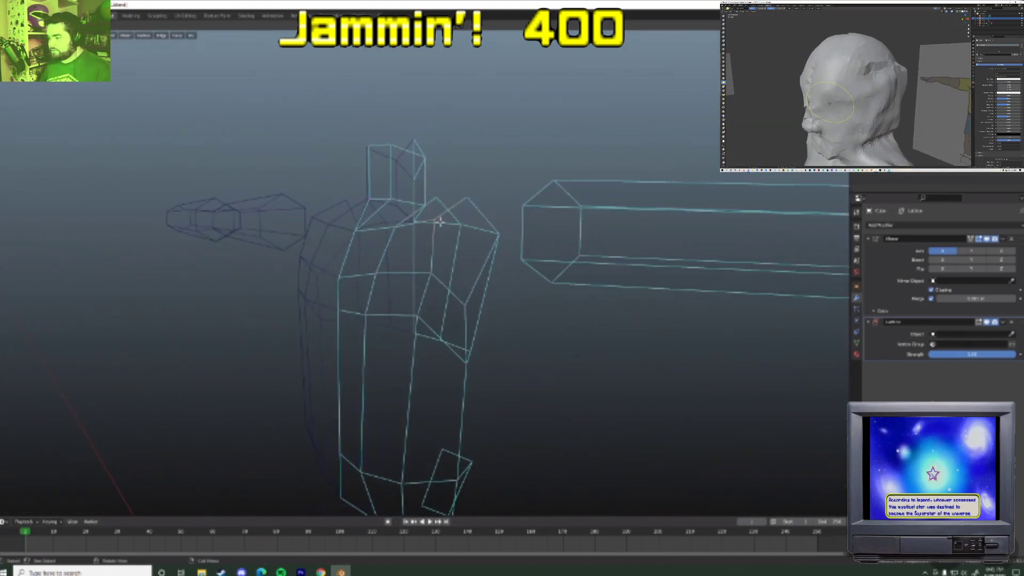
key("g")
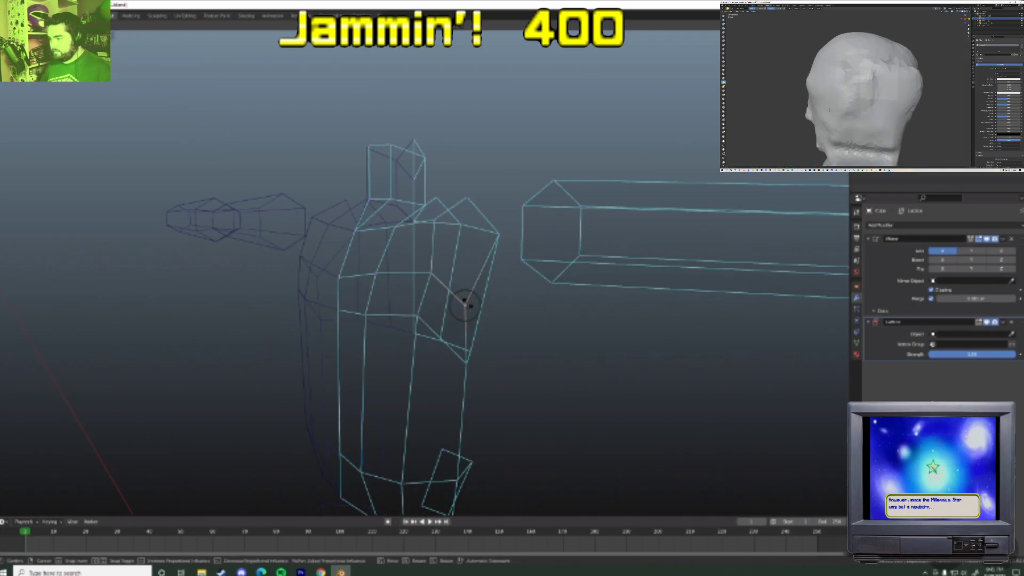
left_click(466, 306)
middle_click_drag(480, 321, 501, 318)
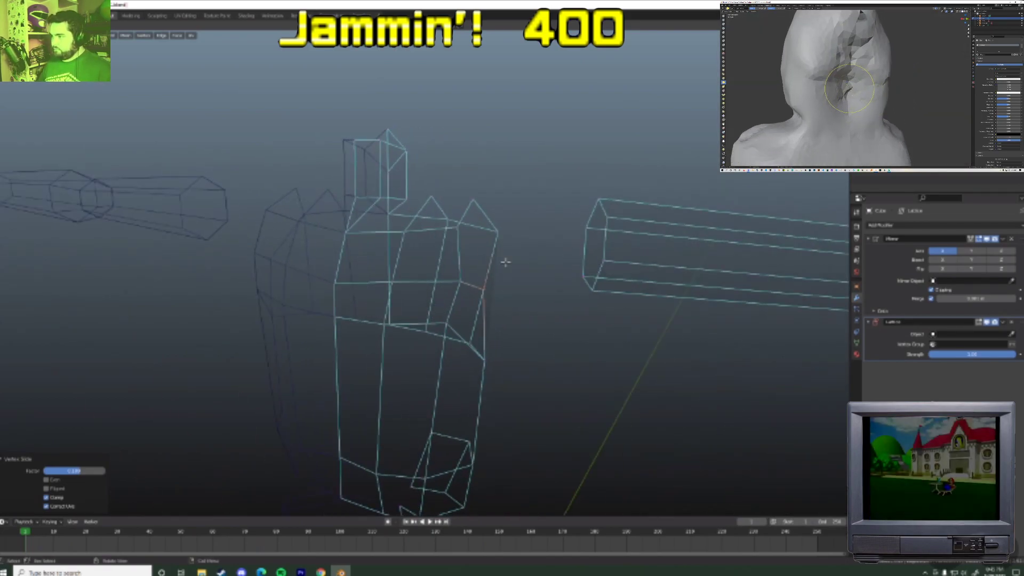
- Slide the selected vertices between the chest edge and the outer shoulder corner along their edges
left_click(467, 278)
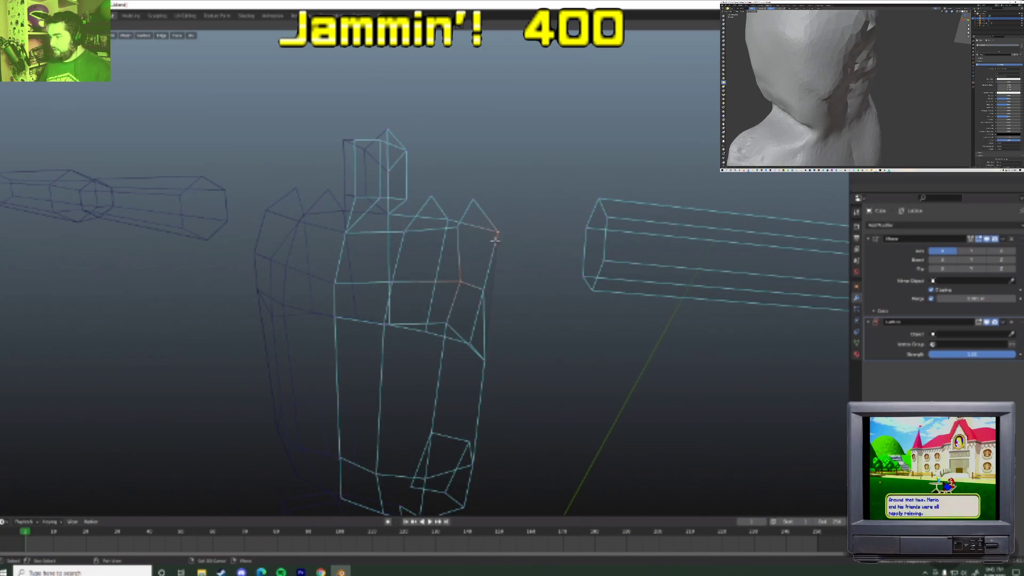
mouse_move(498, 279)
middle_mouse_down()
mouse_move(421, 300)
mouse_move(418, 279)
mouse_move(345, 274)
mouse_move(402, 303)
mouse_move(477, 288)
mouse_move(478, 256)
mouse_move(535, 210)
mouse_move(628, 279)
mouse_move(542, 279)
mouse_move(366, 247)
mouse_move(422, 229)
mouse_move(523, 235)
mouse_move(523, 222)
mouse_move(517, 251)
mouse_move(510, 238)
middle_mouse_up()
key("g")
key("g")
left_click(385, 293)
- Delete the selected geometry near the base of the neck and select the upper back vertex beside it
key("x")
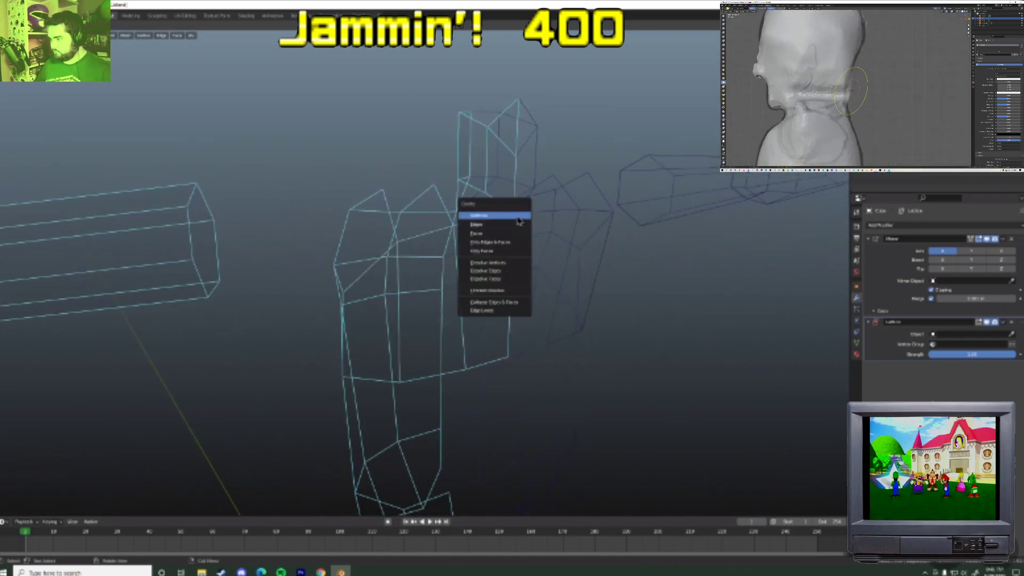
mouse_move(456, 223)
middle_mouse_down()
mouse_move(463, 218)
mouse_move(452, 214)
middle_mouse_up()
left_click(448, 212)
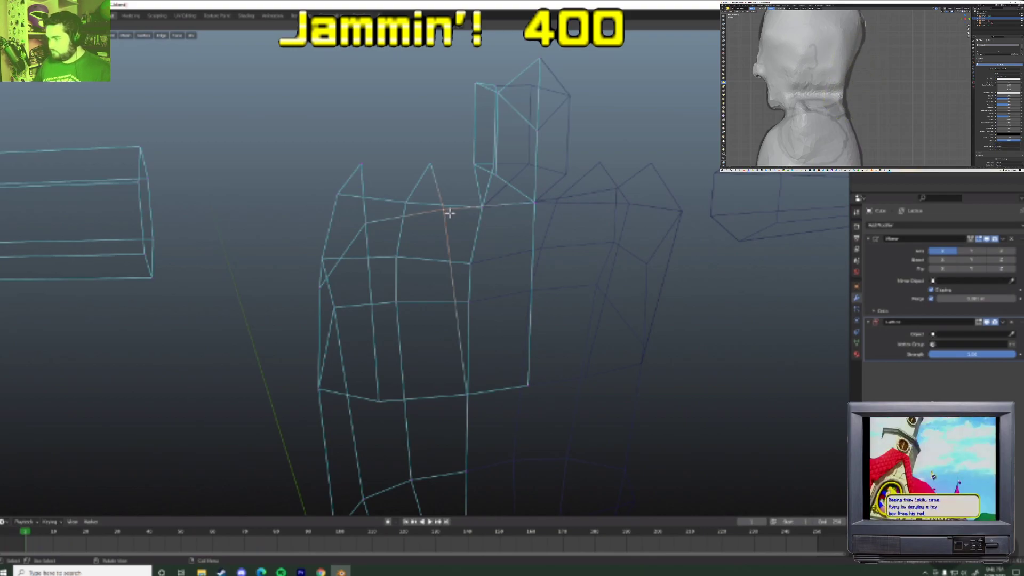
- Switch to Chrome to check the Loomis mannequin reference drawings, and return to Blender's front view of the torso
mouse_move(321, 572)
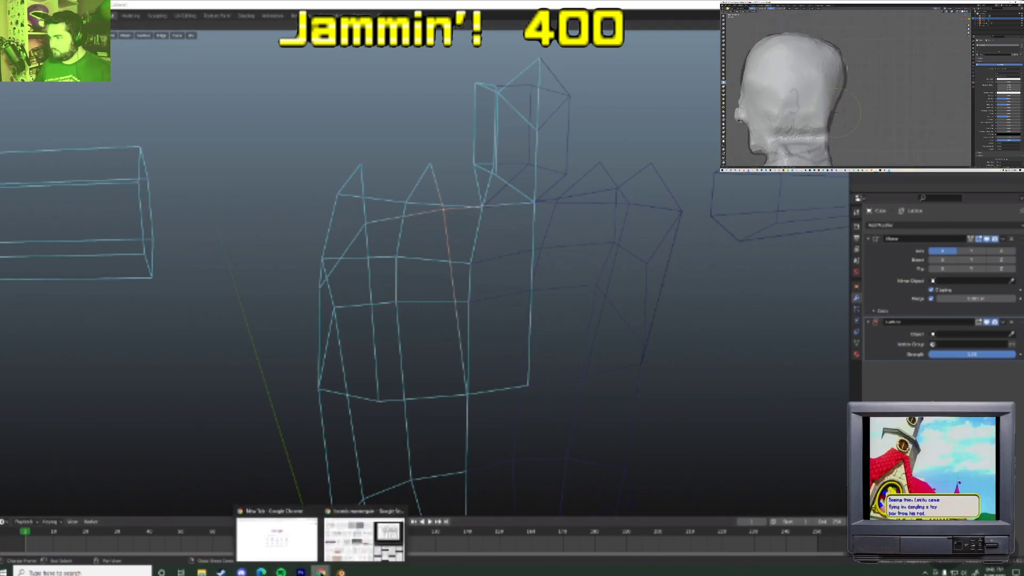
left_click(360, 538)
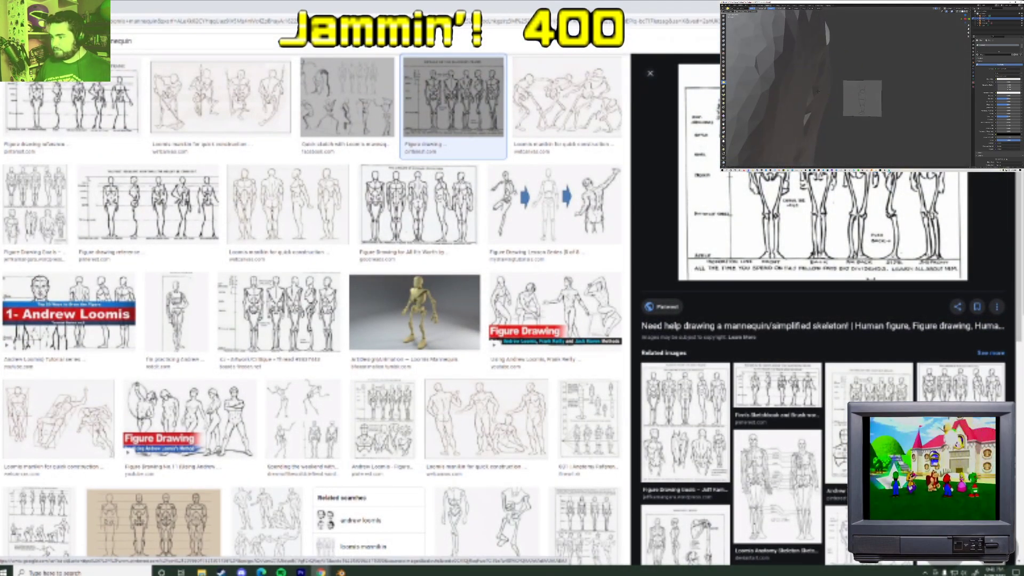
key("alt+Tab")
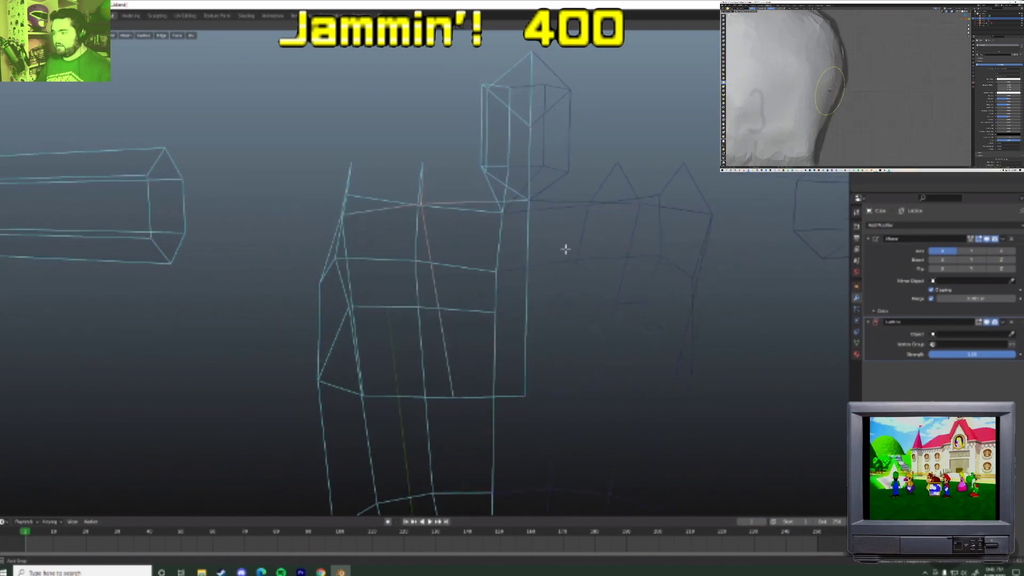
key("KP_1")
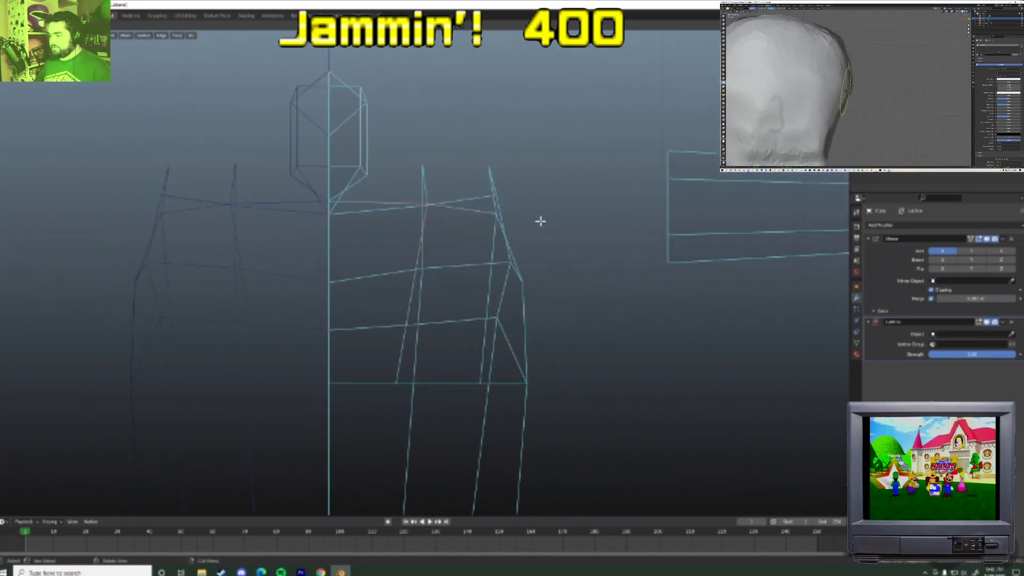
- Reposition the inner vertices of the upper torso panel freehand in the front view
left_click(397, 157)
key("g")
left_click(426, 209)
key("g")
left_click(430, 223)
left_click(498, 197)
- Slide the middle chest vertex and the matching upper back vertex along their edges to even out the vertical edge flow
middle_click_drag(498, 197, 434, 217)
left_click(444, 210)
key("g")
key("g")
left_click(454, 219)
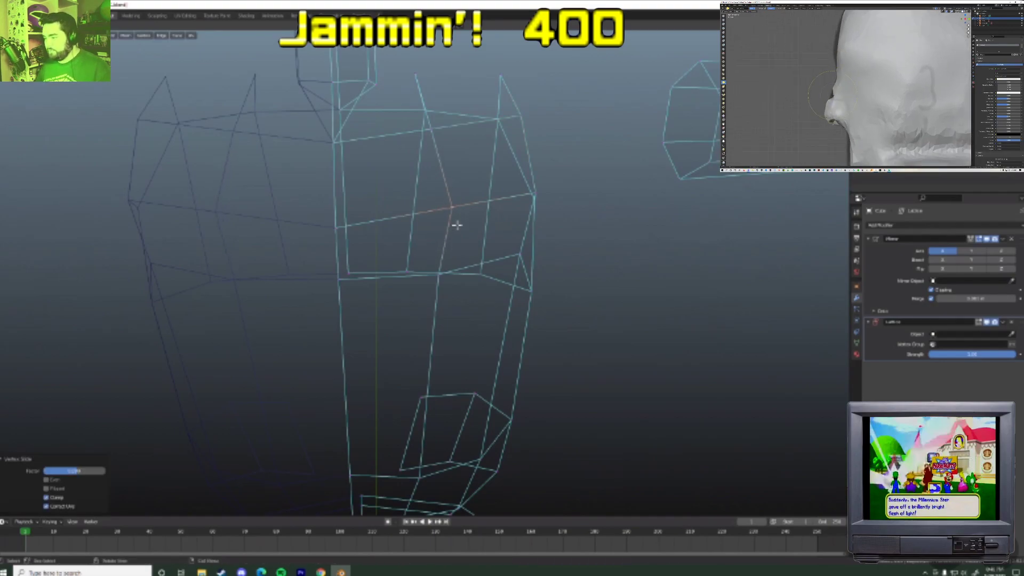
middle_click_drag(435, 234, 429, 213)
key("g")
left_click(441, 292)
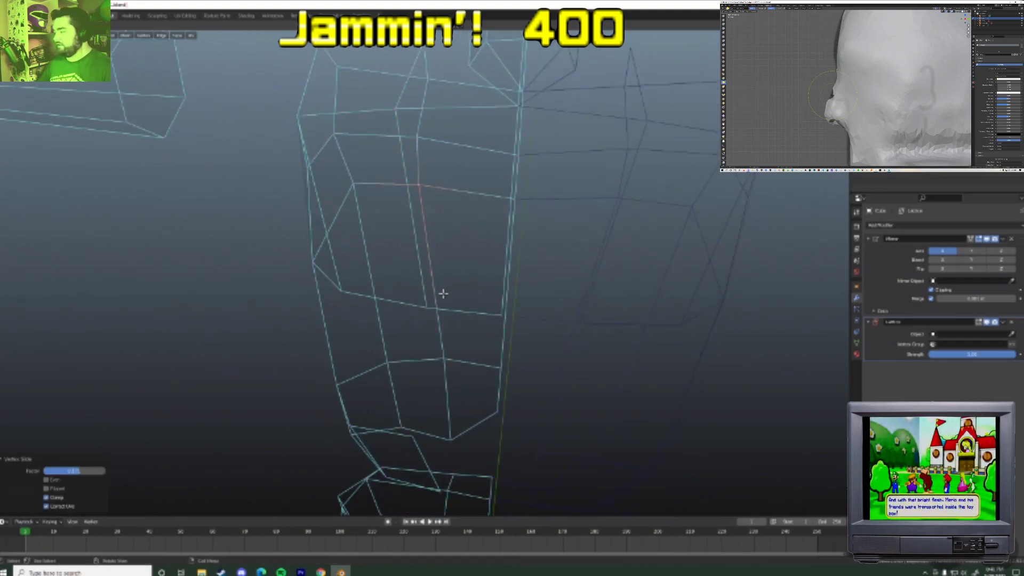
- Slide the middle vertex on the lower edge of the upper torso panel along that edge
key("g")
key("g")
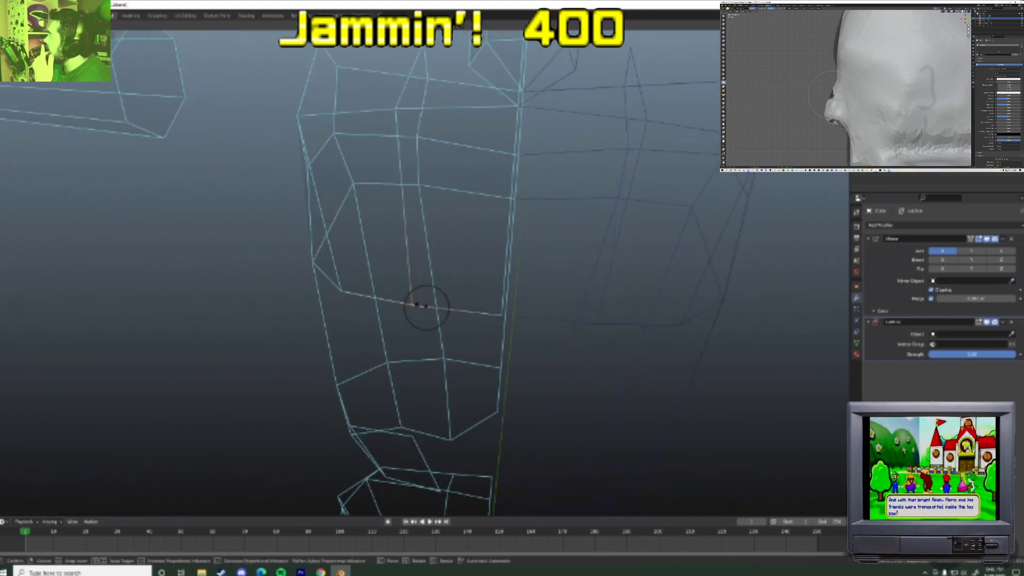
left_click(423, 283)
middle_click_drag(423, 282, 448, 238)
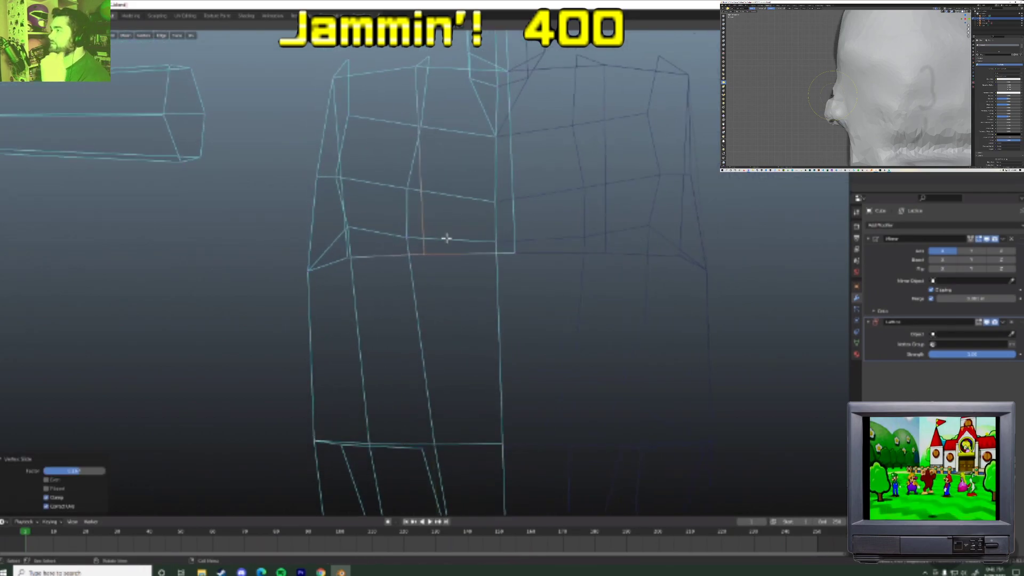
- Move the outer vertex on the panel's lower edge freehand and slide it along its edge
left_click(349, 258)
middle_click_drag(349, 259, 470, 259)
key("g")
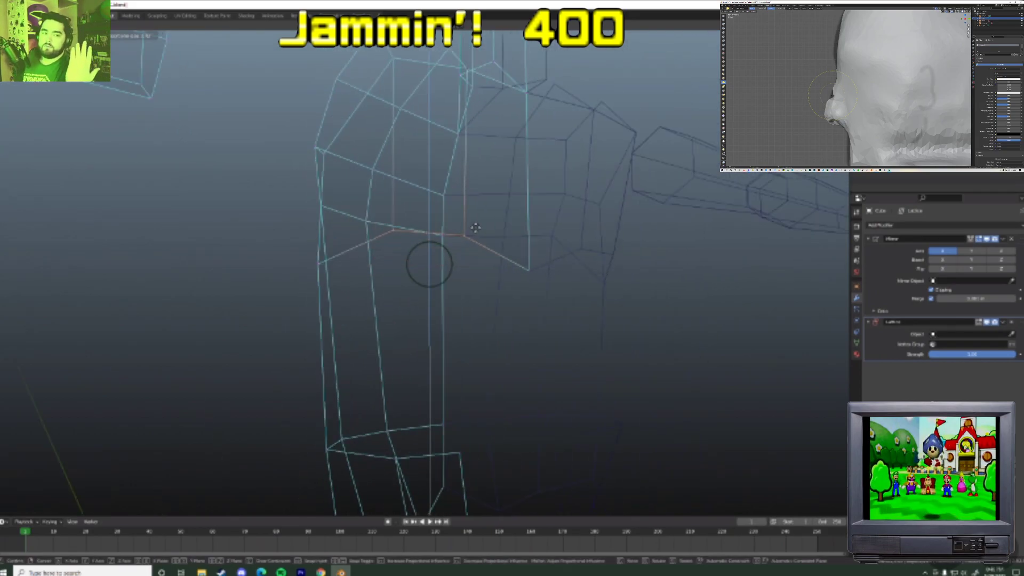
left_click(474, 227)
middle_click_drag(468, 238, 434, 256)
key("shift+v")
left_click(469, 262)
- Adjust the position of the panel's lower corner at the torso centre line freehand from two viewing angles
scroll(468, 327, "down", 3)
middle_click_drag(469, 327, 428, 332)
key("g")
left_click(419, 335)
middle_click_drag(389, 416, 484, 439)
key("g")
left_click(448, 430)
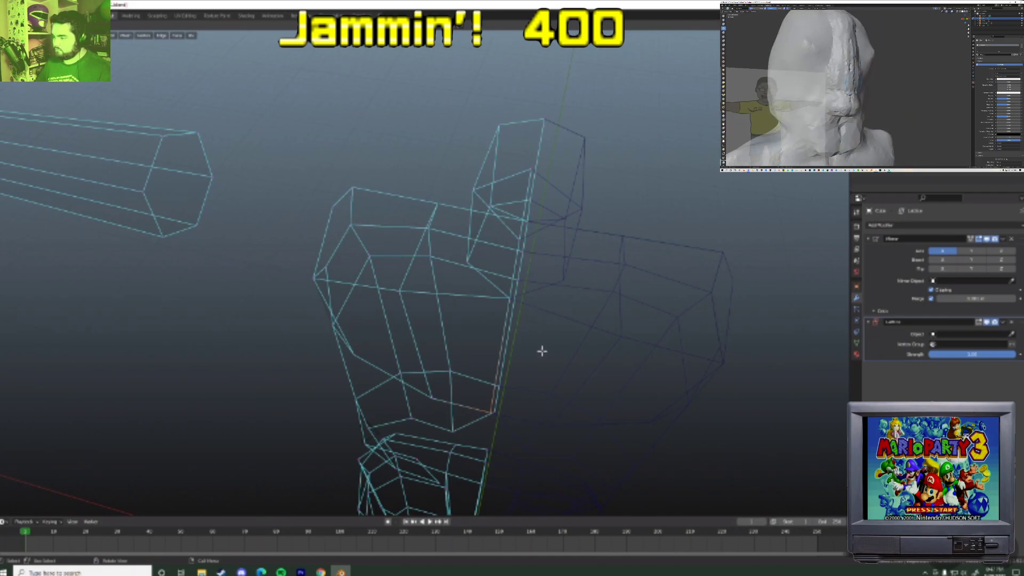
- Examine the whole mannequin's proportions and compare them with the Loomis reference drawings in Chrome
scroll(515, 347, "down", 3)
mouse_move(569, 407)
middle_mouse_down()
mouse_move(587, 374)
mouse_move(535, 393)
mouse_move(539, 411)
mouse_move(554, 404)
middle_mouse_up()
scroll(588, 375, "down", 3)
scroll(535, 394, "down", 2)
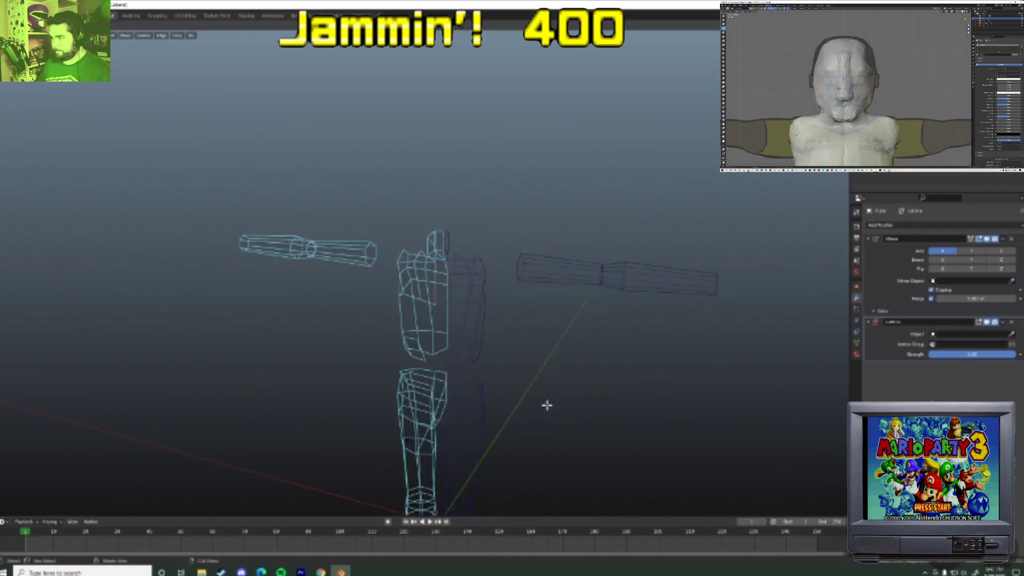
scroll(545, 407, "up", 1)
scroll(537, 406, "up", 2)
middle_click_drag(537, 407, 582, 401)
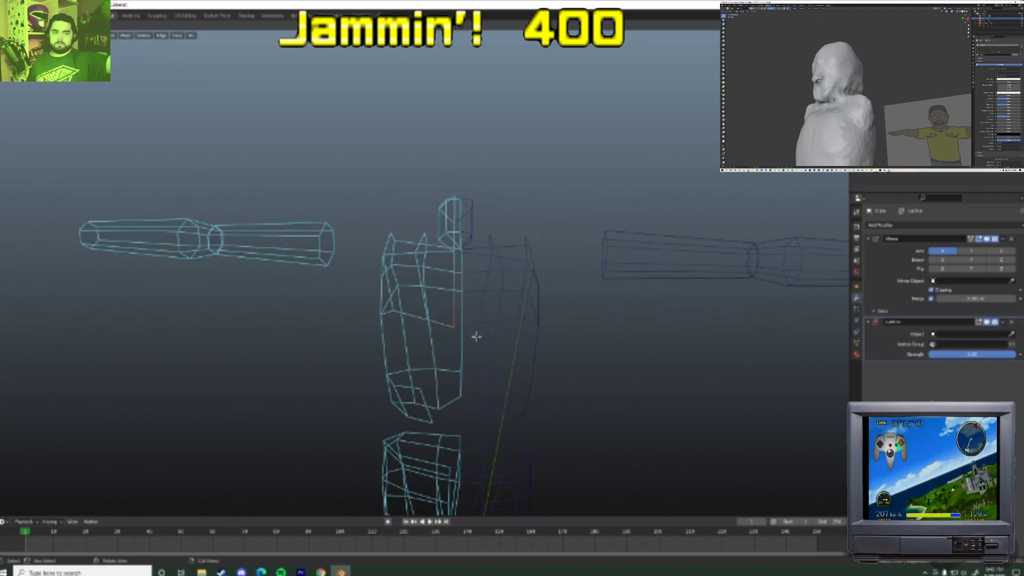
key("Tab")
key("alt+Tab")
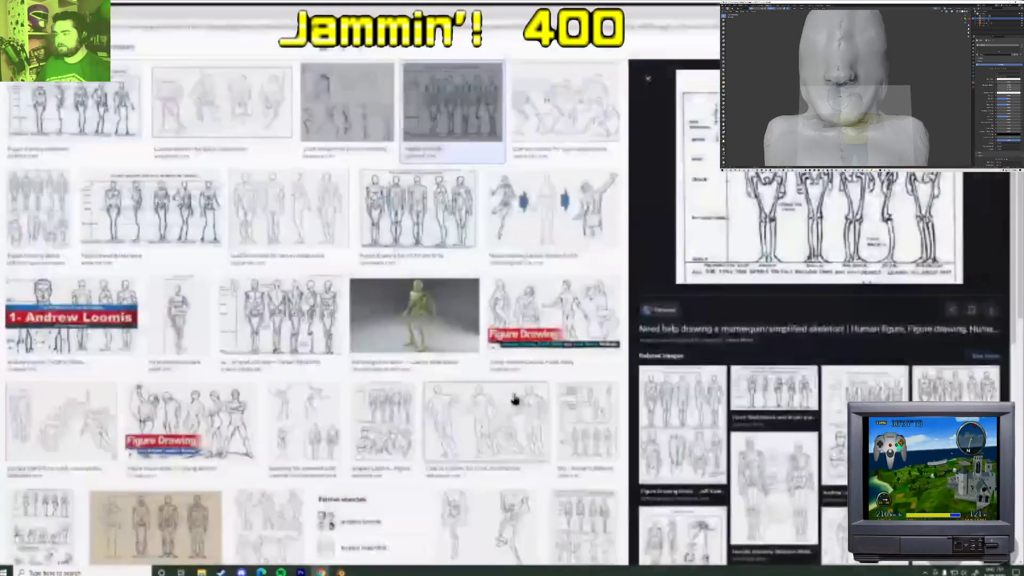
key("alt+Tab")
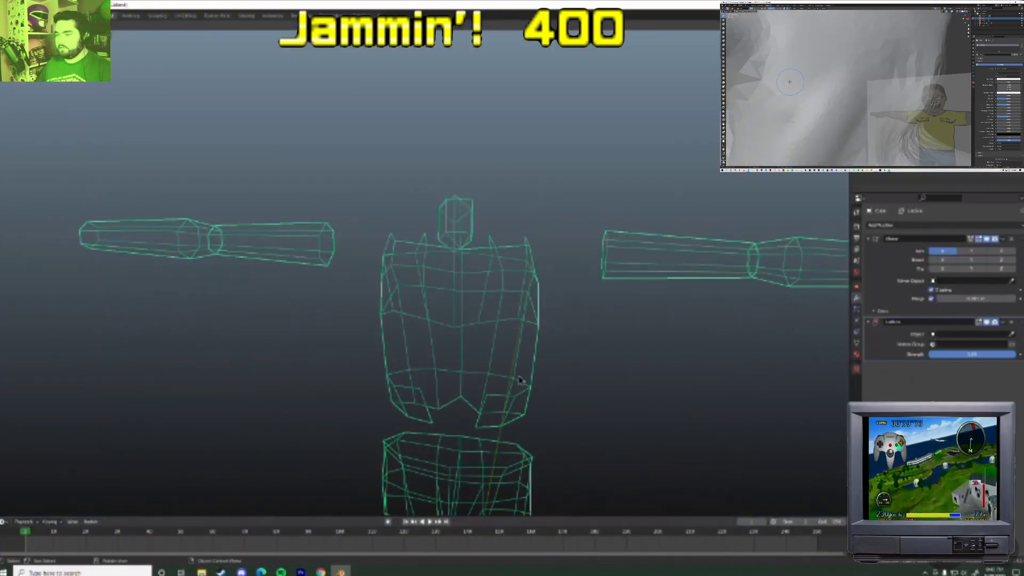
- Select the edge loop around the lower torso above the waist opening and move it along the Y axis
middle_click_drag(446, 398, 460, 436)
left_click(423, 392, "alt")
middle_click_drag(413, 375, 473, 434)
scroll(428, 368, "up", 3)
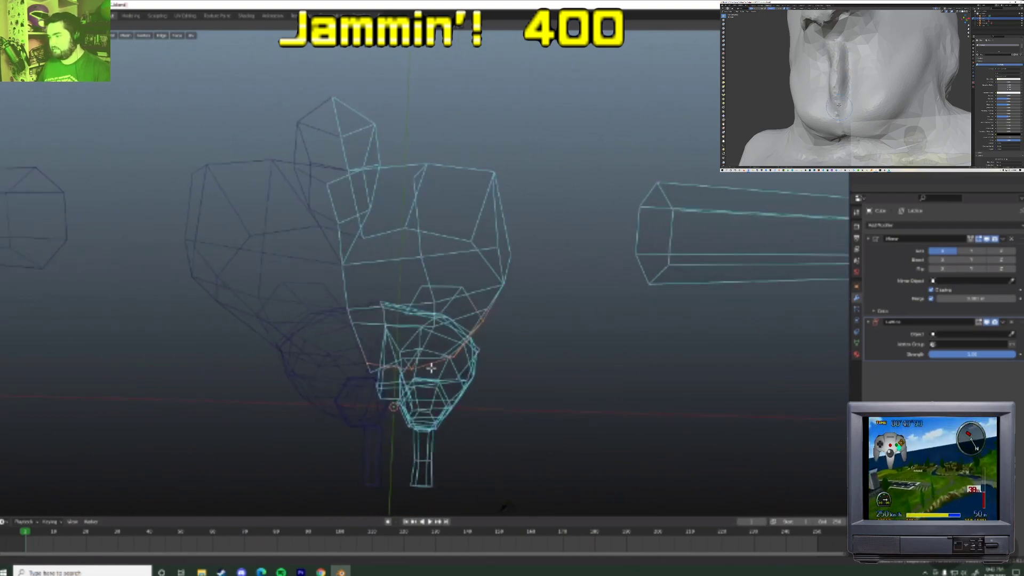
middle_click_drag(426, 375, 472, 353)
key("g")
key("y")
left_click(458, 362)
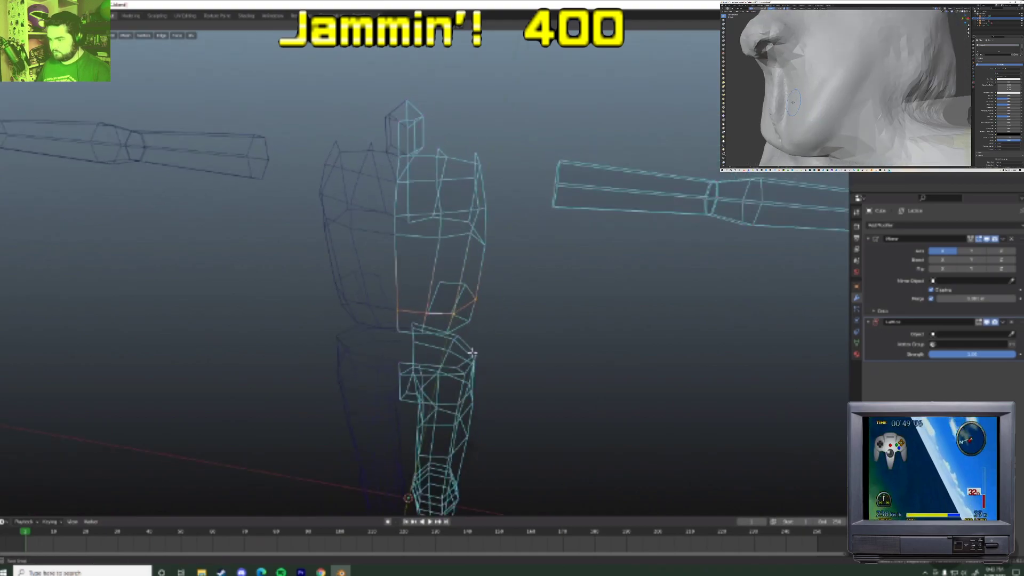
- Scale the lower torso loop along X and shift it along X to narrow the waist
key("s")
key("x")
left_click(516, 305)
key("g")
key("x")
left_click(460, 331)
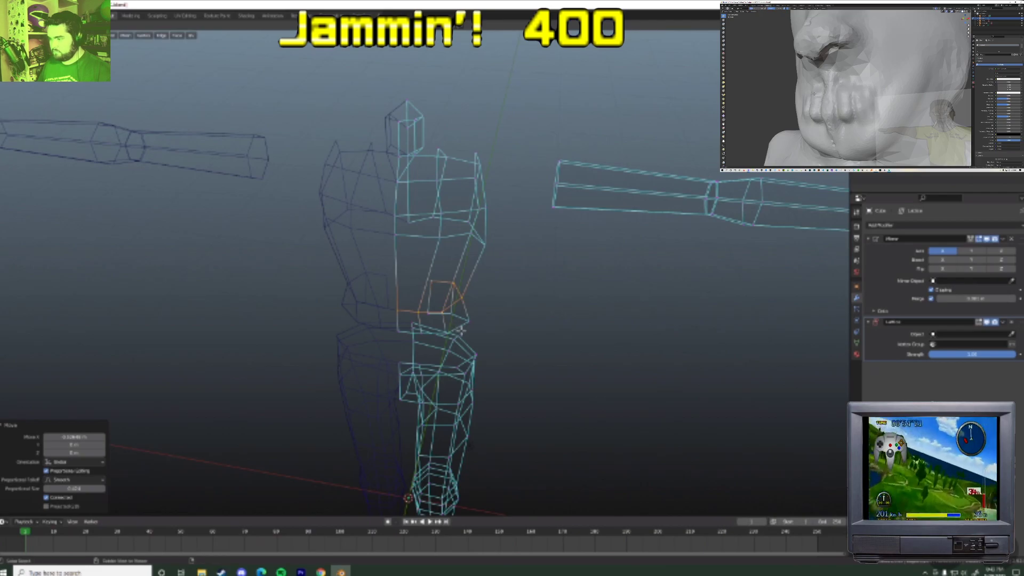
- Reselect the waist loop in the front view and scale it along X to narrow it further
left_click(460, 330, "alt")
key("KP_1")
left_click(443, 308, "alt")
key("s")
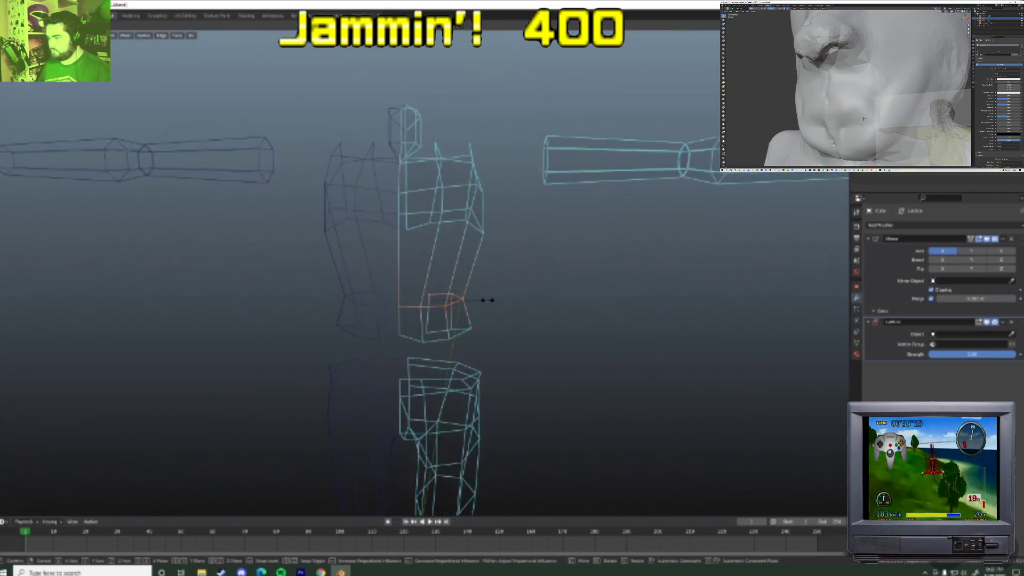
key("x")
left_click(470, 320)
- Scale the torso's bottom edge loop along X to flare it and move its centre vertex along Z
left_click(470, 343, "alt")
key("s")
key("x")
left_click(471, 325)
key("s")
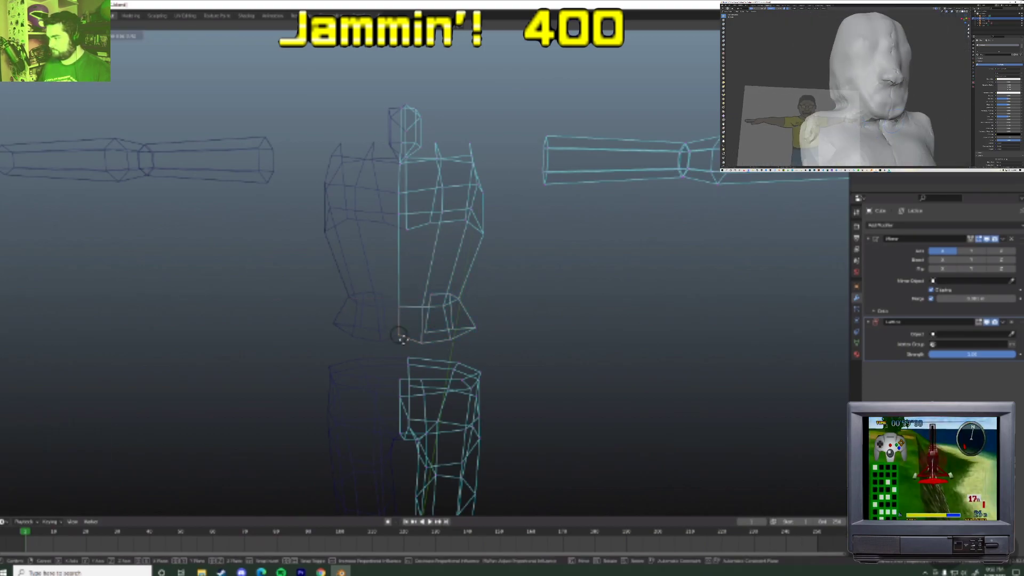
key("z")
left_click(405, 347)
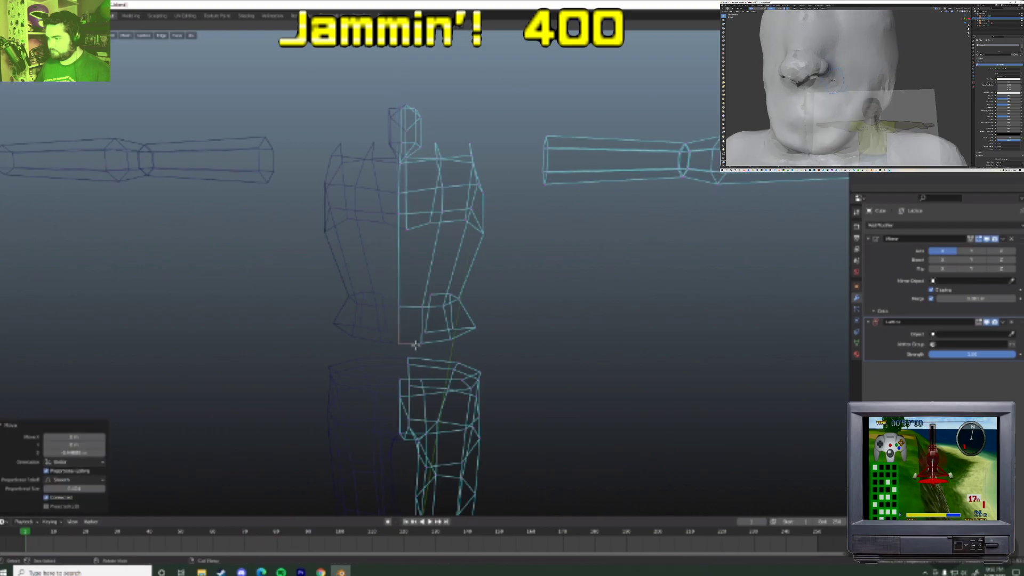
- Scale the torso's bottom edge loop and move it along X so it lines up below the waist
left_click(440, 345, "alt")
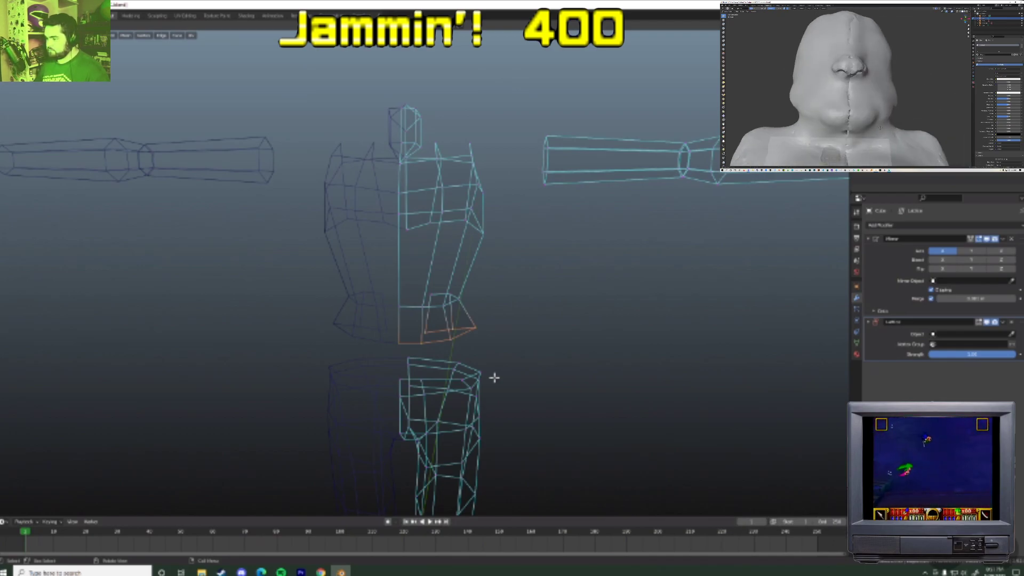
key("s")
left_click(542, 343)
key("g")
key("x")
left_click(534, 342)
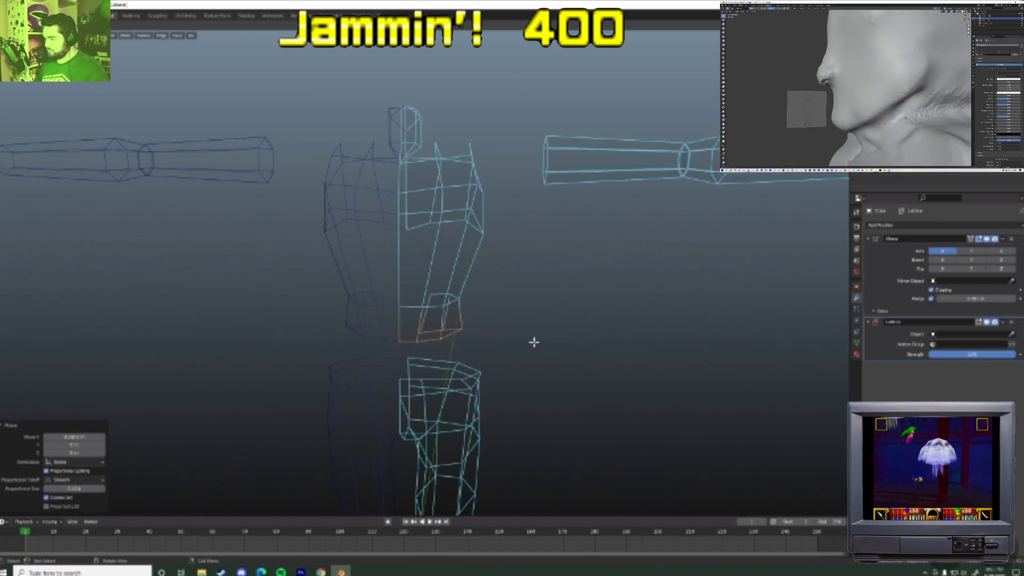
- Move the torso's lower front hem edges along the X axis to reshape the waistline
left_click(420, 341)
key("g")
key("x")
left_click(439, 337)
left_click(448, 330)
key("g")
key("x")
left_click(469, 336)
- Shift the torso's waist hem geometry along the Y axis and reposition the neighbouring hem vertex
middle_click_drag(468, 336, 430, 345)
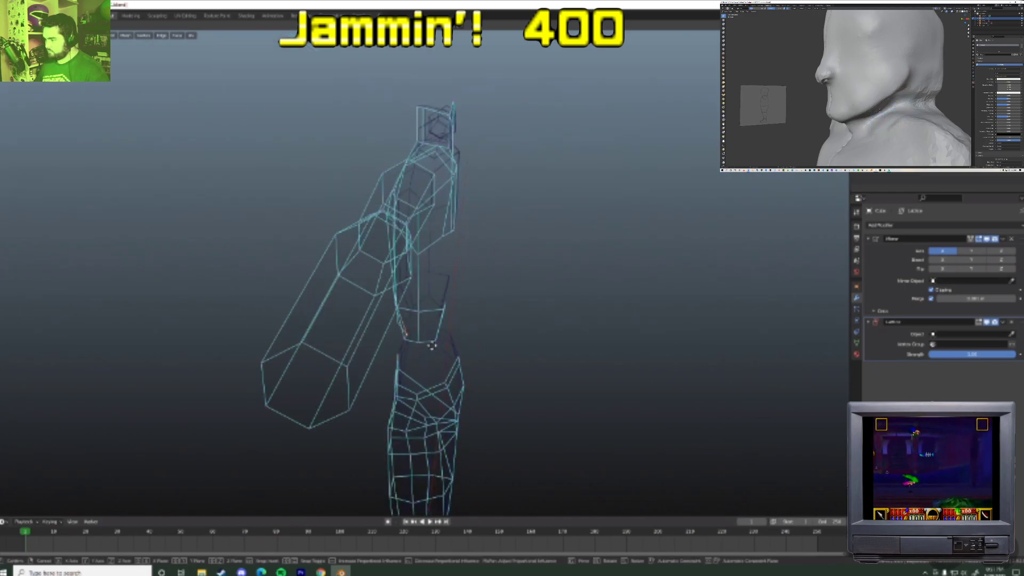
key("g")
key("y")
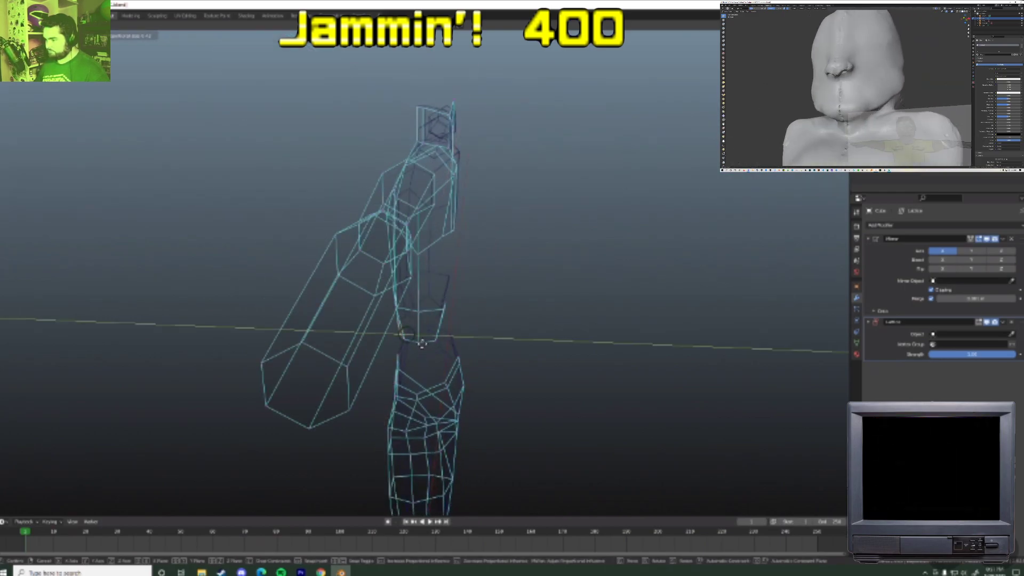
left_click(407, 344)
middle_click_drag(407, 344, 443, 350)
key("g")
left_click(446, 343)
- Slide the outer waist vertex along its edge and shift the torso's side geometry along the X axis
mouse_move(401, 322)
middle_mouse_down()
mouse_move(390, 335)
mouse_move(504, 339)
mouse_move(363, 347)
mouse_move(400, 303)
mouse_move(405, 352)
mouse_move(396, 314)
middle_mouse_up()
key("g")
key("g")
left_click(465, 346)
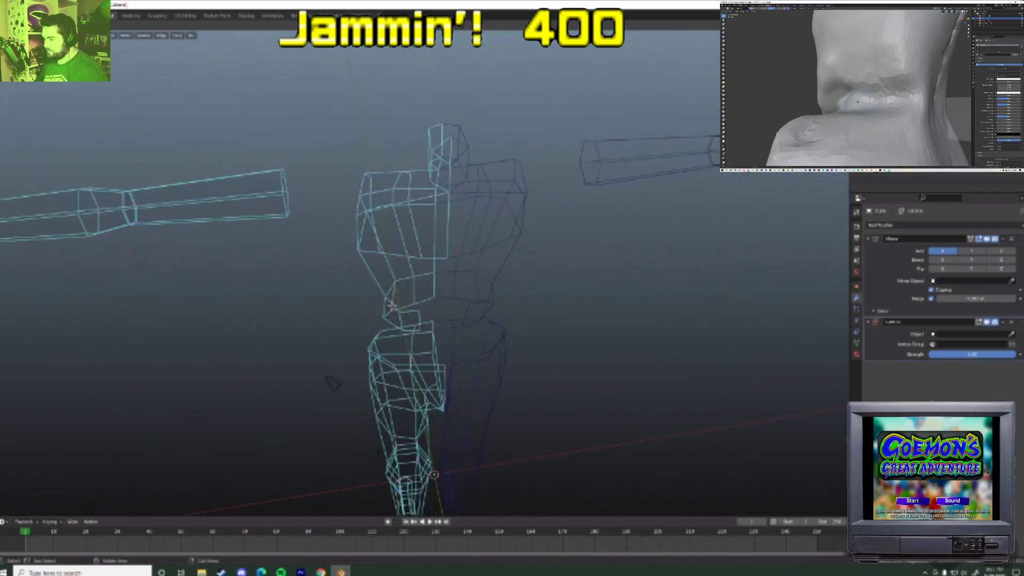
key("g")
key("x")
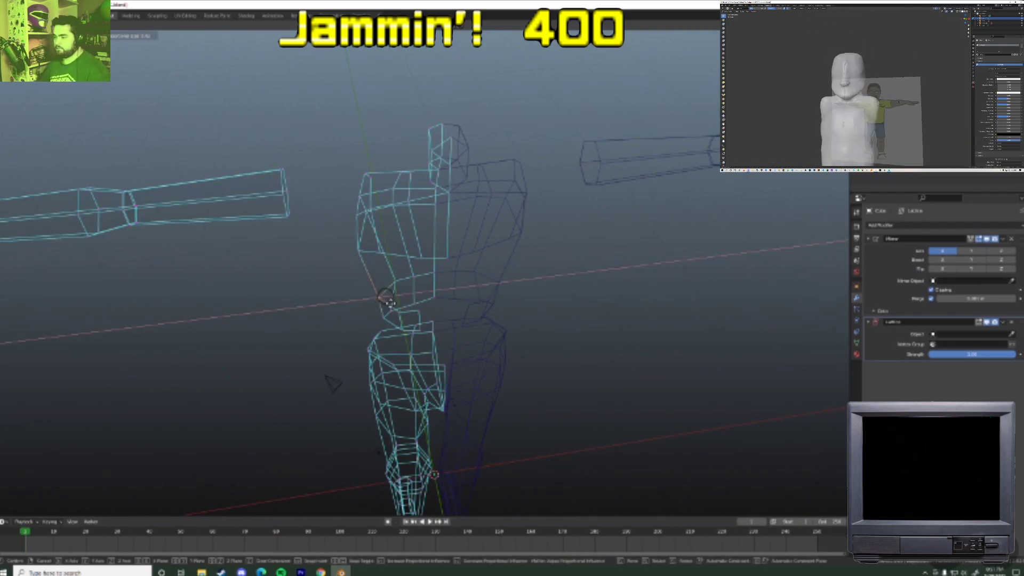
left_click(390, 303)
middle_click_drag(390, 302, 526, 297)
scroll(526, 297, "down", 6)
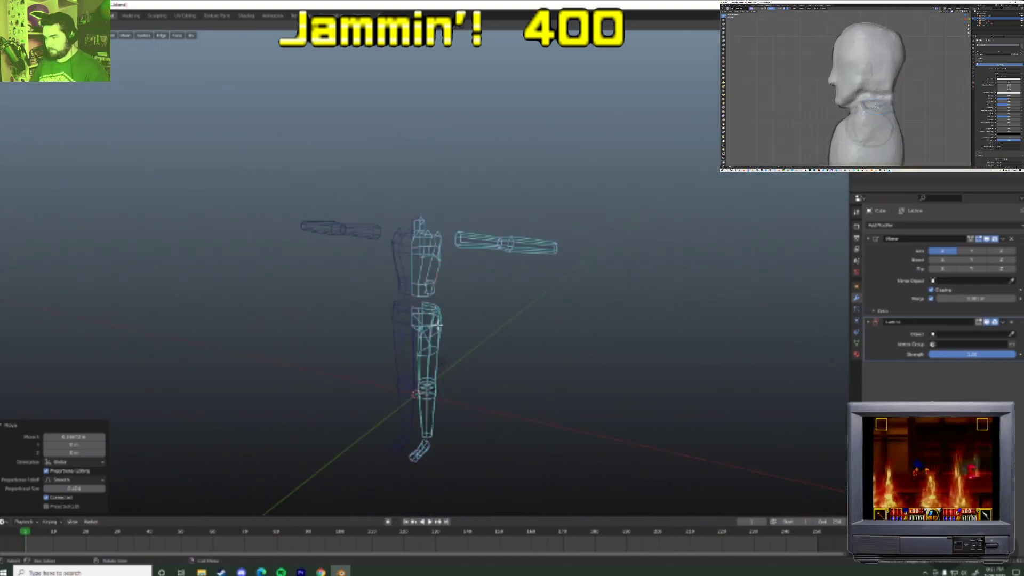
key("Tab")
scroll(429, 307, "down", 3)
middle_click_drag(429, 307, 452, 285)
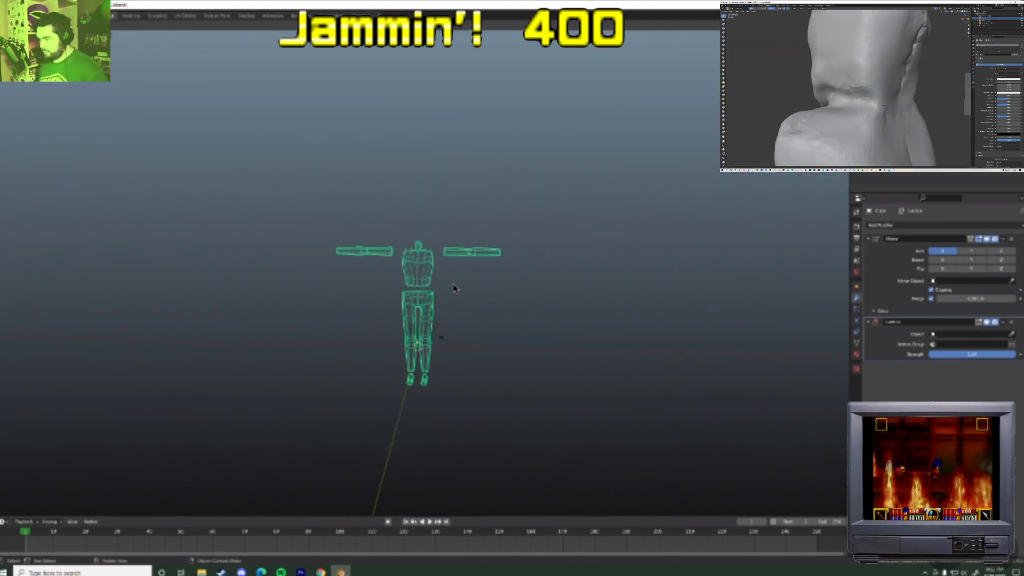
key("Tab")
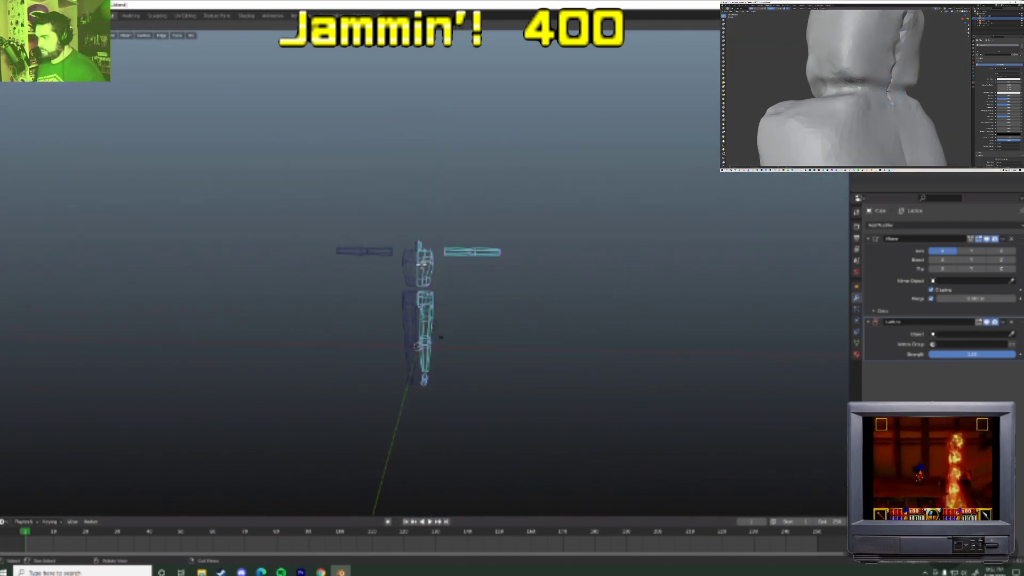
key("c")
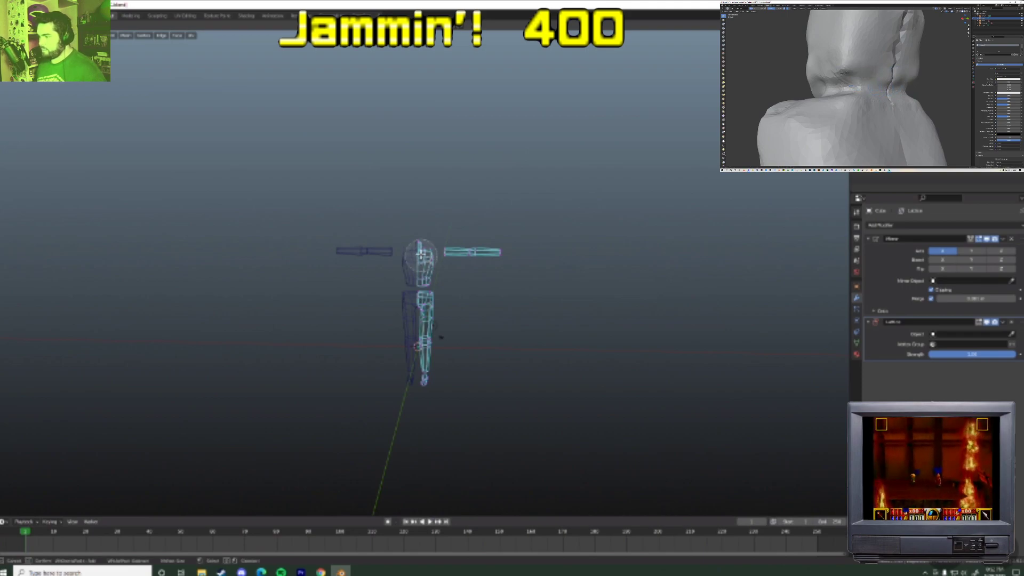
right_click(417, 268)
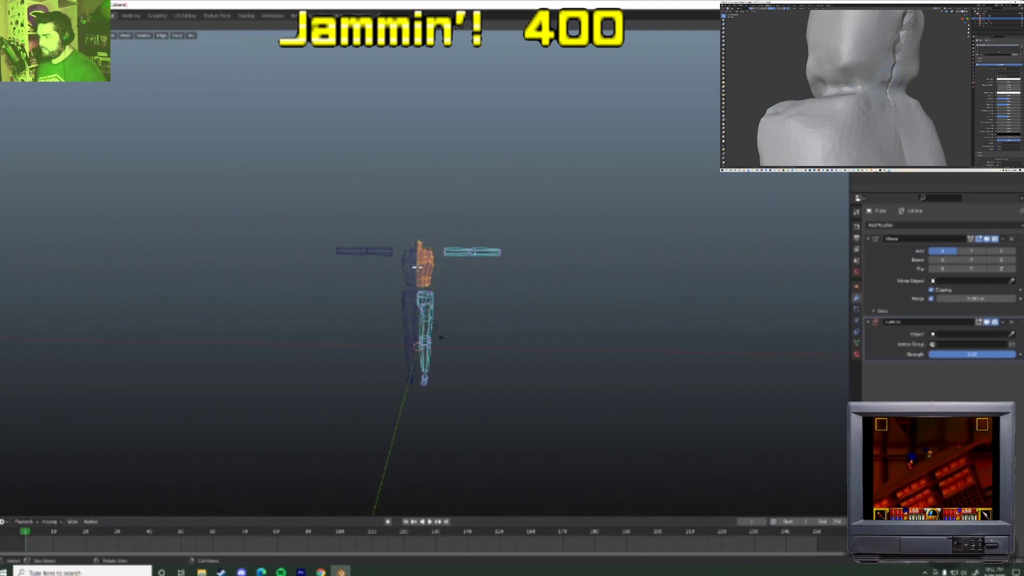
key("KP_1")
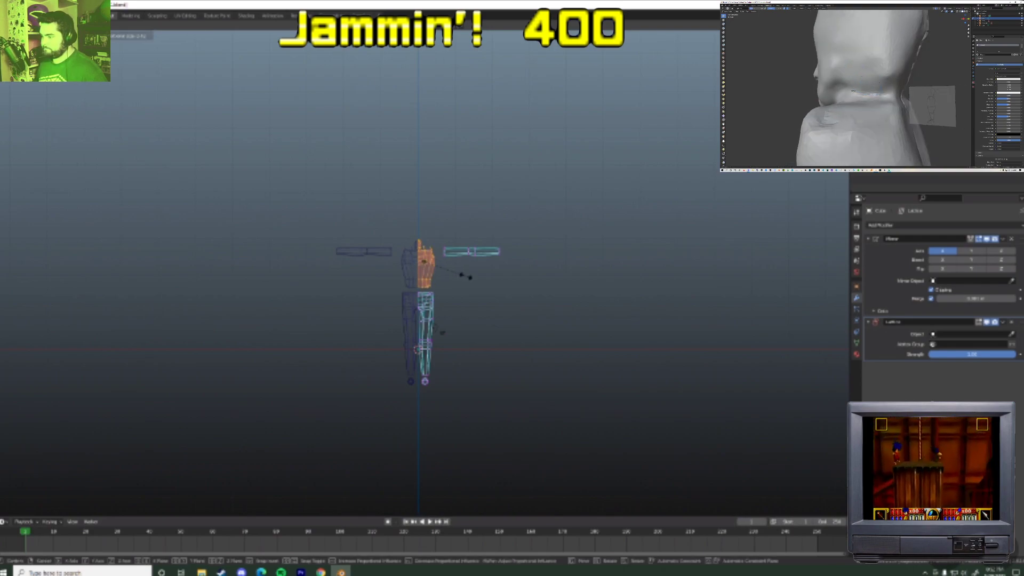
scroll(469, 275, "up", 7)
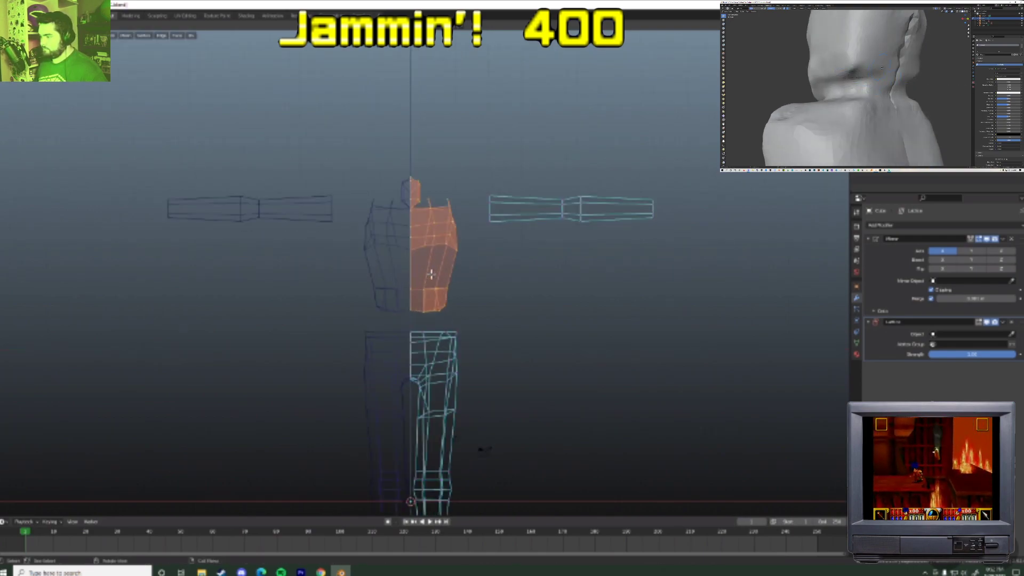
key("alt+a")
- Select the open edge loop at the top of the hips and snap the 3D cursor to the selection
middle_click_drag(421, 244, 405, 268)
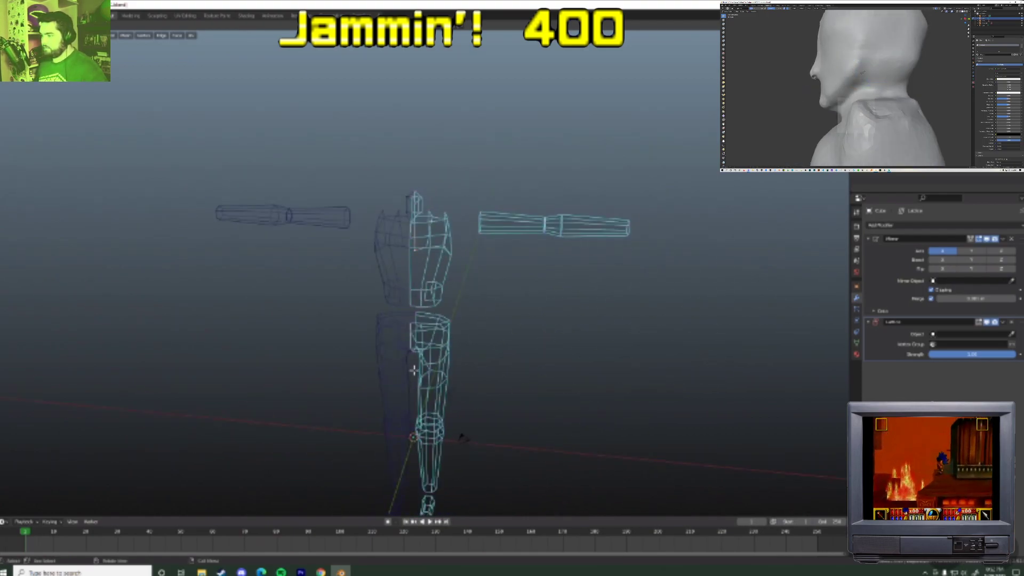
left_click(419, 323, "alt")
scroll(427, 337, "down", 1)
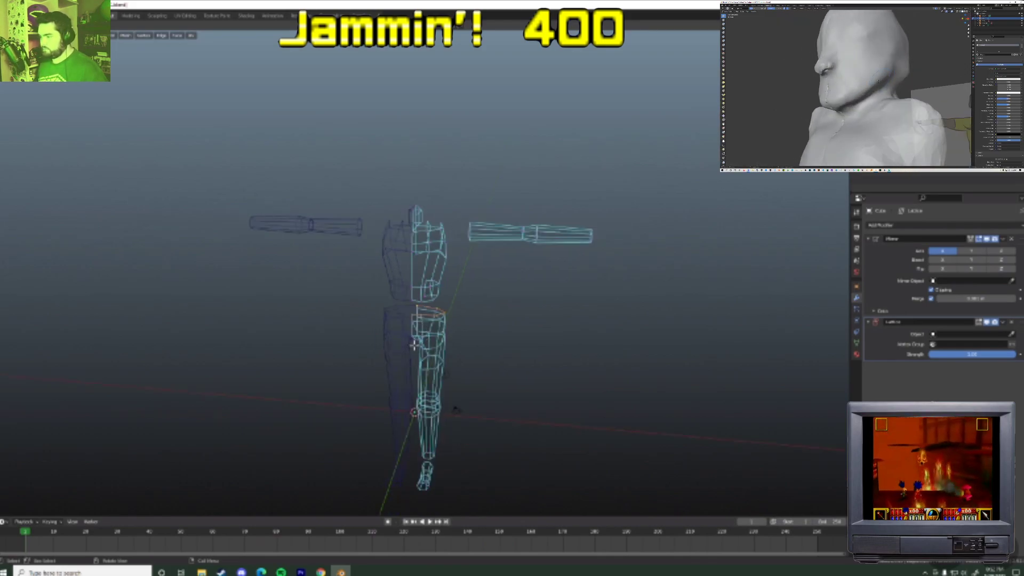
scroll(416, 368, "up", 6)
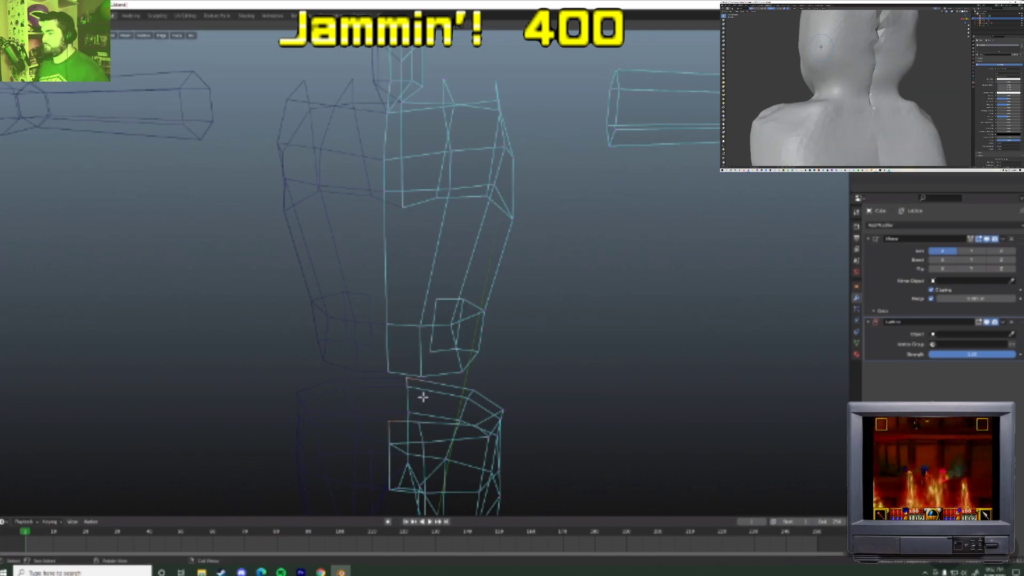
key("shift+s")
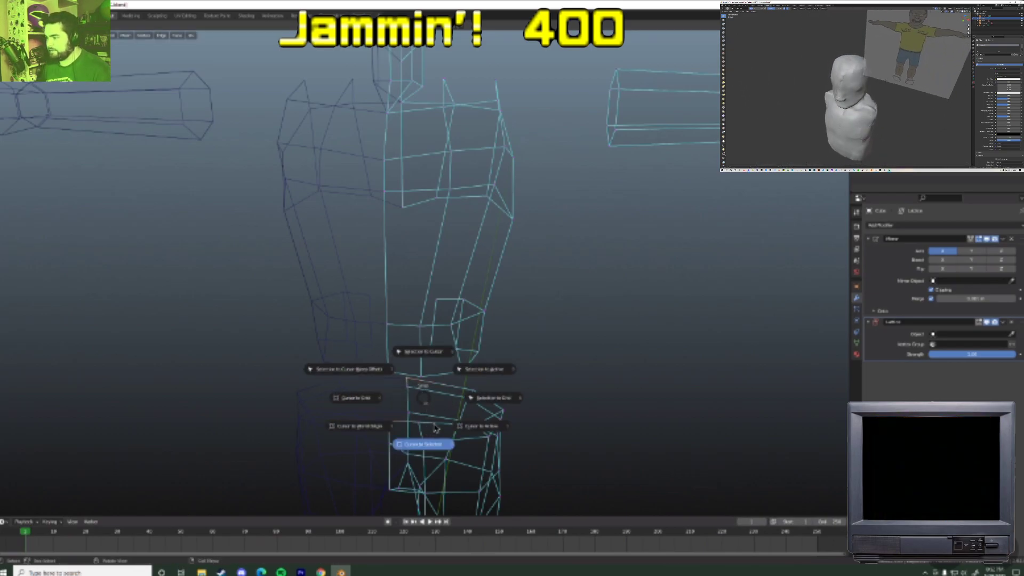
left_click(421, 444)
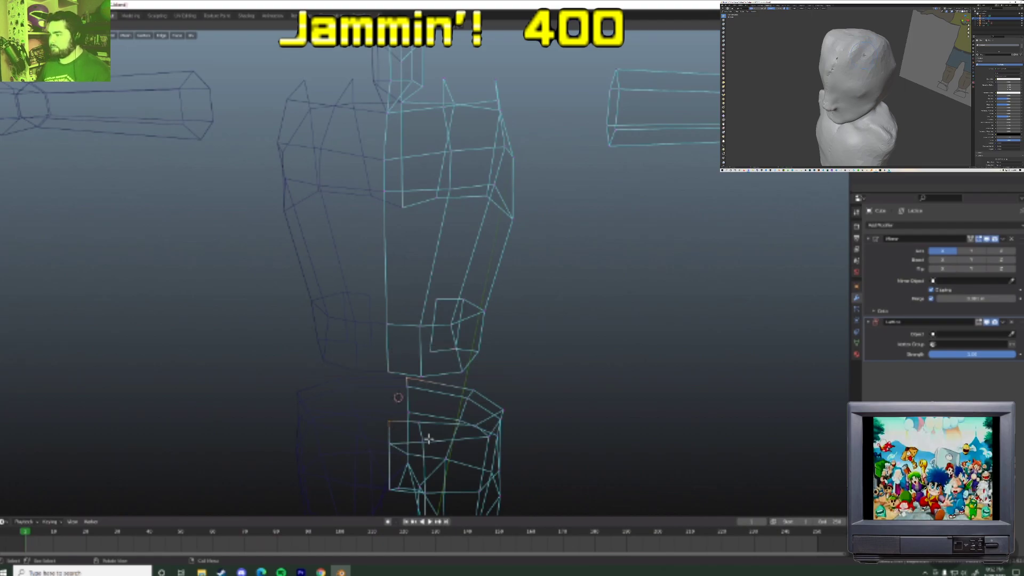
- Scale the entire hip, leg and foot mesh down around the 3D cursor and lower it along the Z axis
key("ctrl+KP_Add")
key("ctrl+KP_Add")
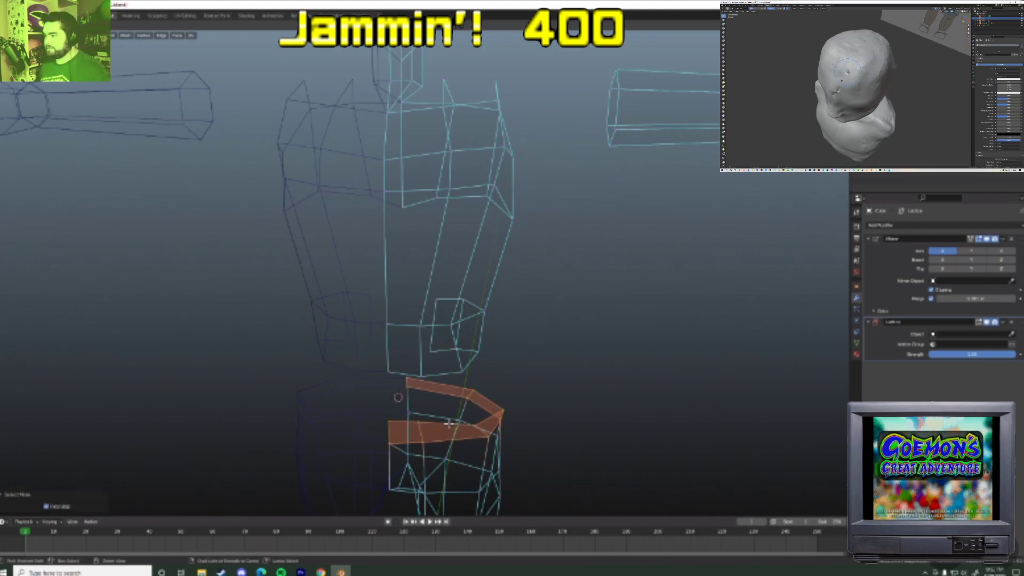
scroll(448, 423, "down", 8)
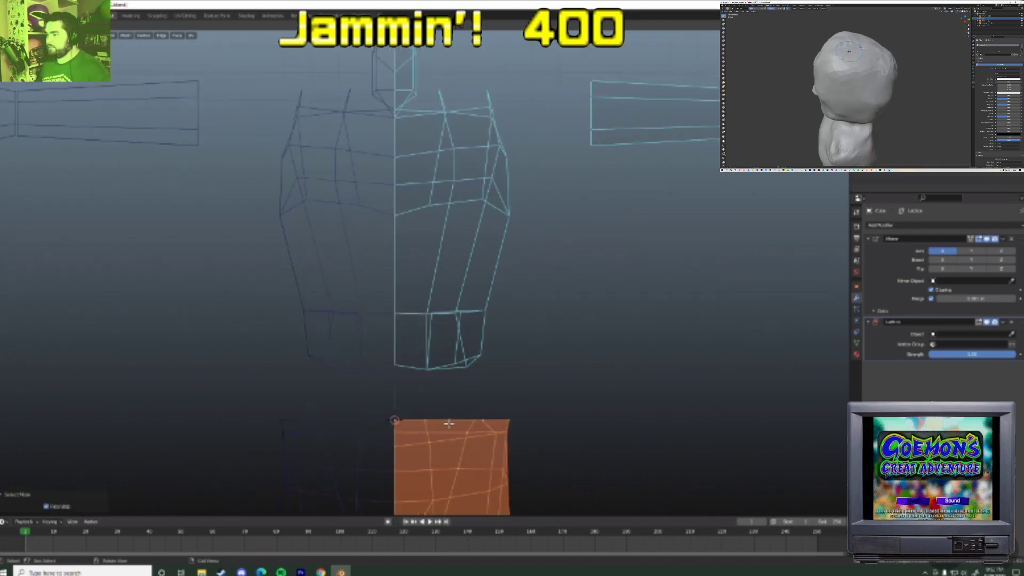
key("c")
left_click(429, 446)
right_click(429, 447)
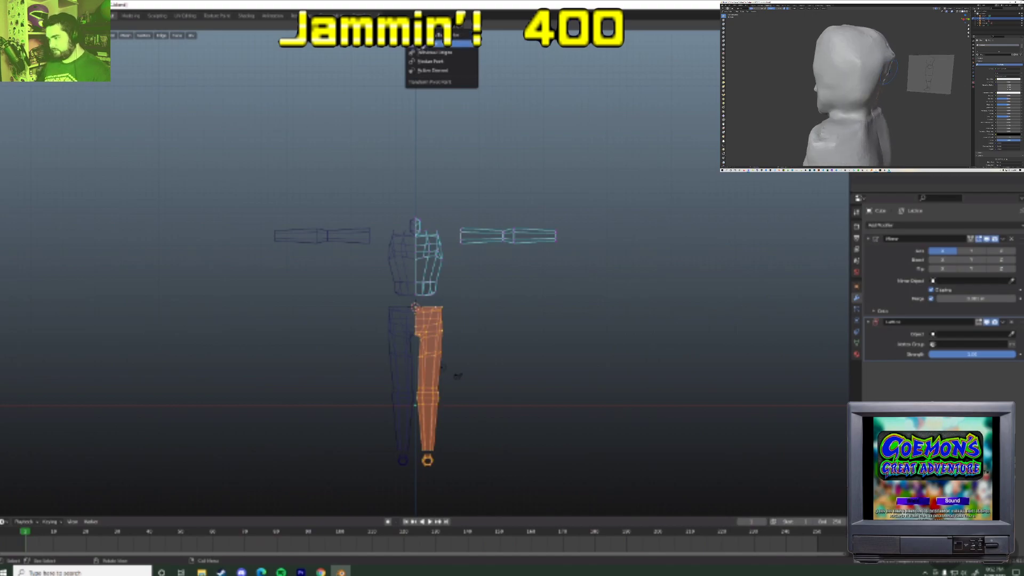
key("s")
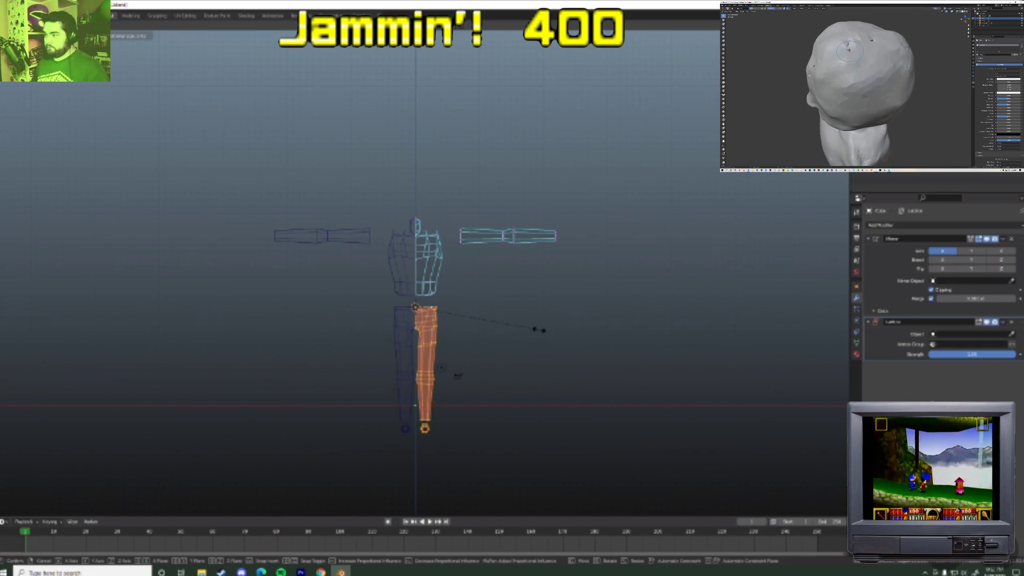
left_click(541, 332)
key("g")
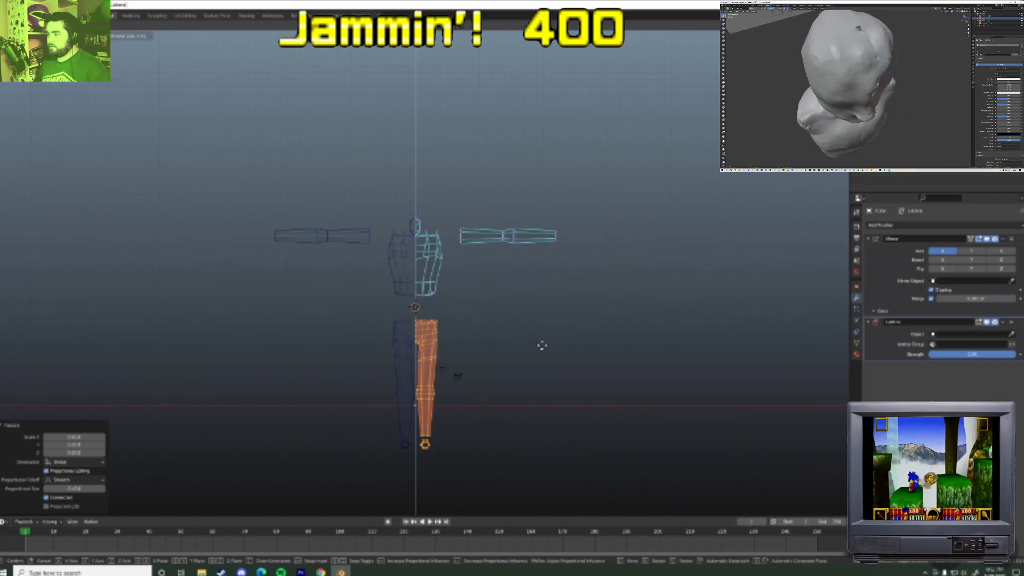
left_click(541, 346)
- Nudge the torso's outer side edge and switch the viewport to solid shading with X-ray off
left_click(445, 259)
key("g")
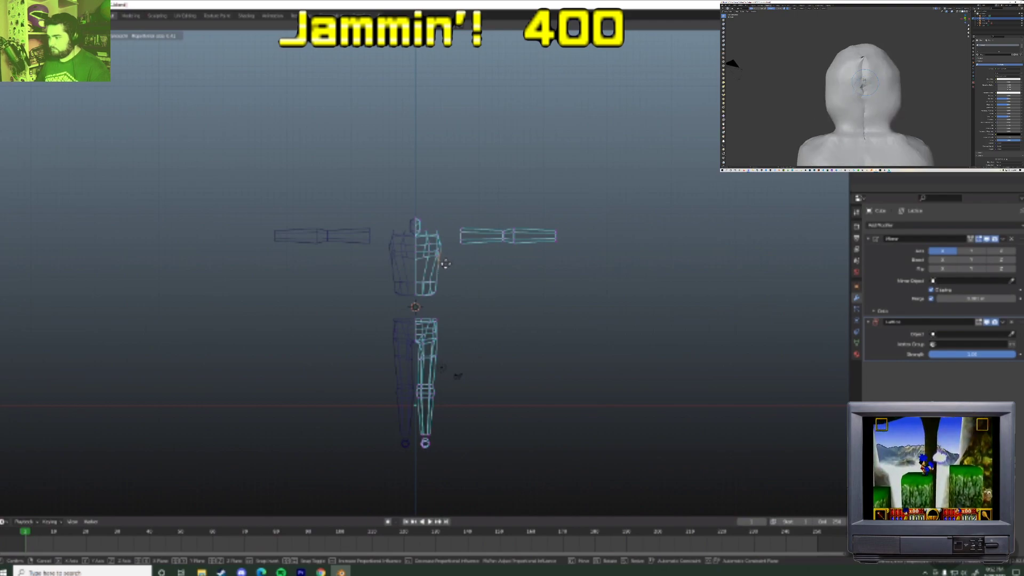
left_click(439, 259)
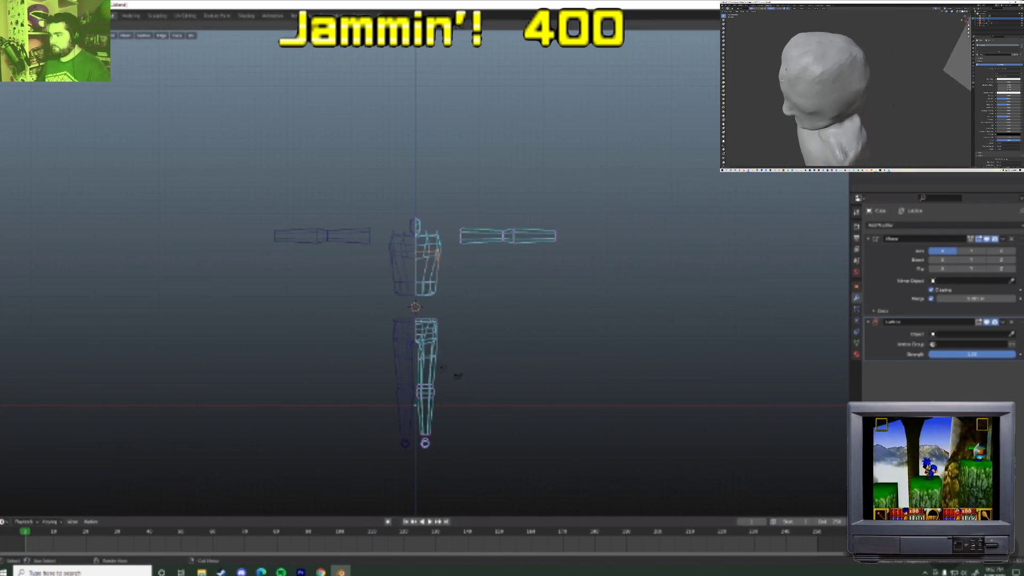
key("shift+z")
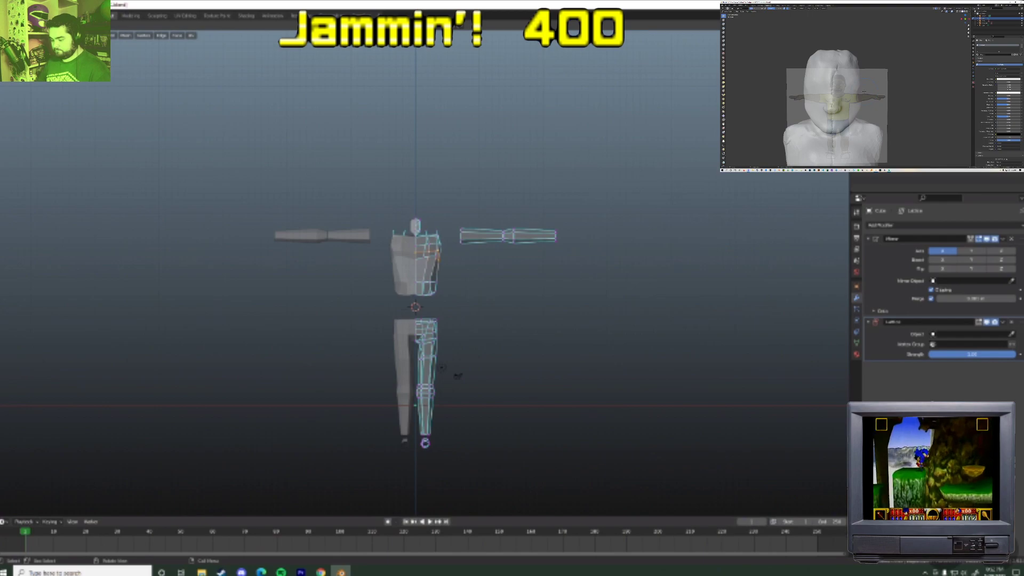
key("alt+z")
- Reposition the torso's outer side edges to refine the chest and waist silhouette
key("g")
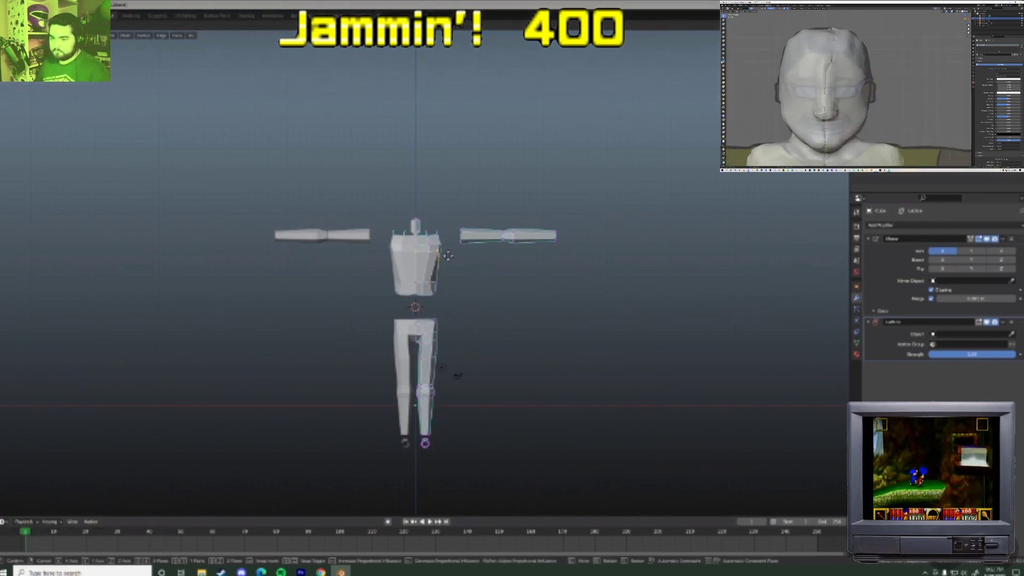
left_click(448, 259)
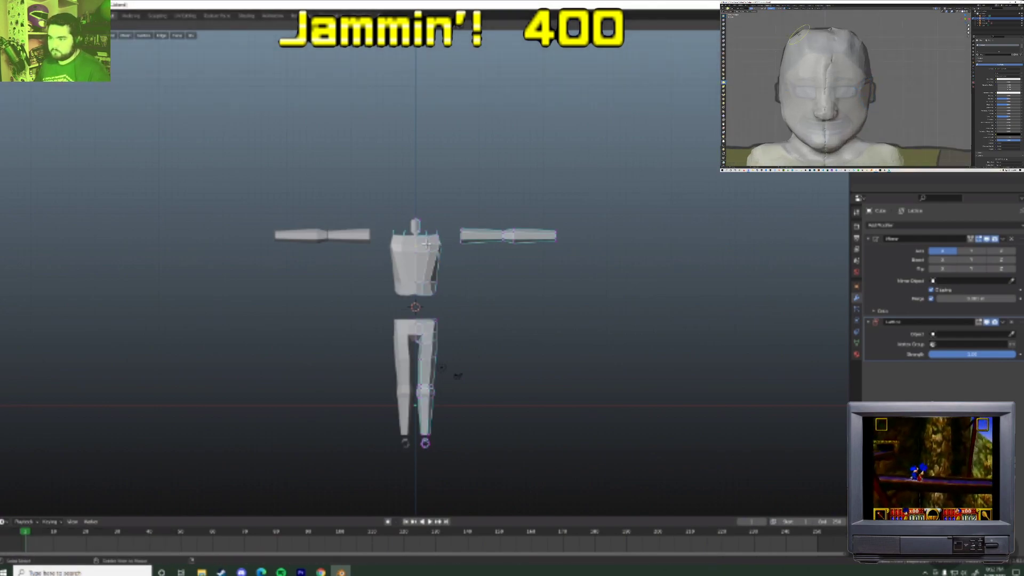
key("g")
left_click(450, 244)
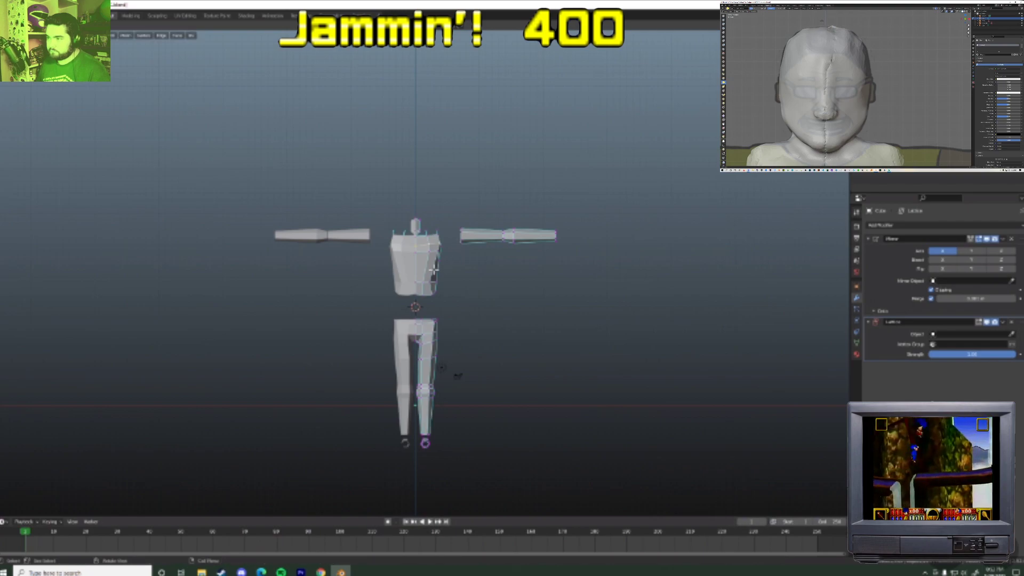
key("g")
left_click(433, 295)
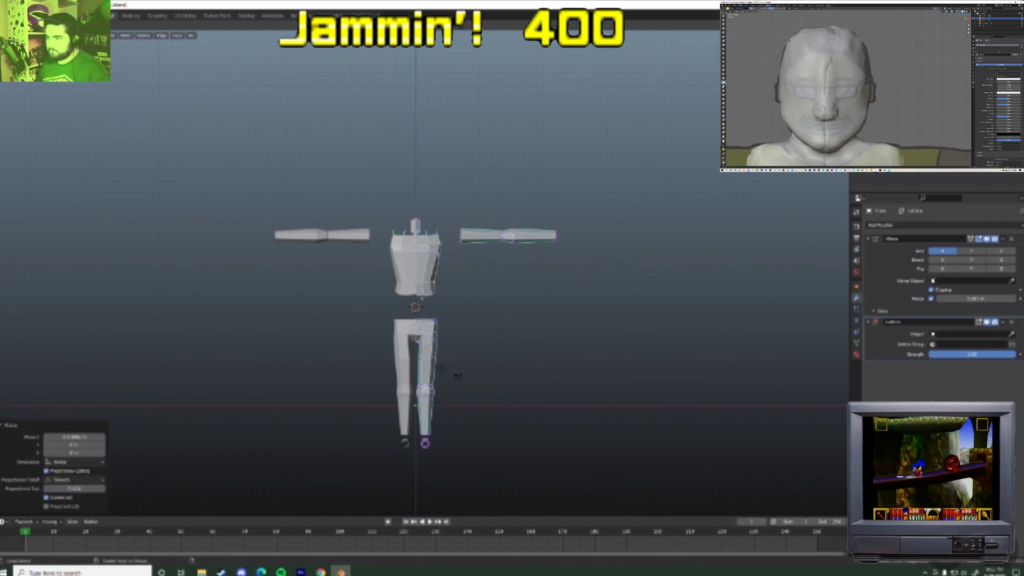
- Adjust the height of the torso's bottom hem and reposition its outer waist corner
scroll(446, 317, "up", 2)
key("g")
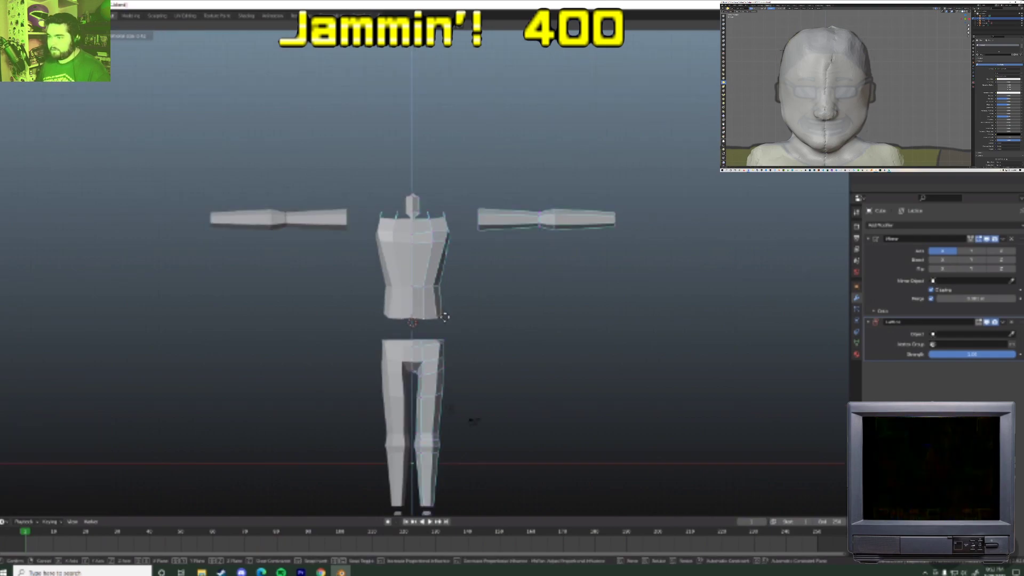
left_click(445, 322)
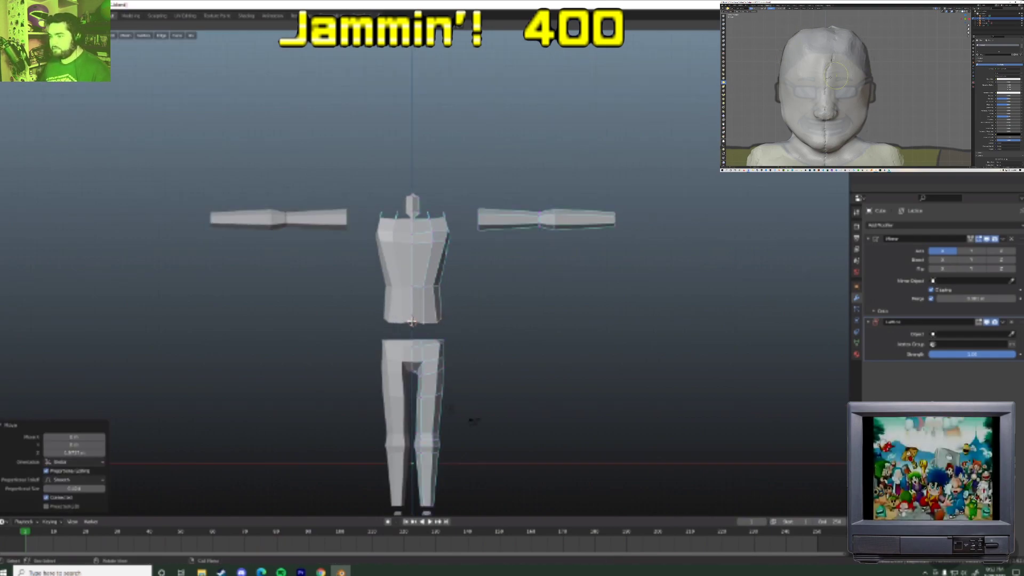
key("g")
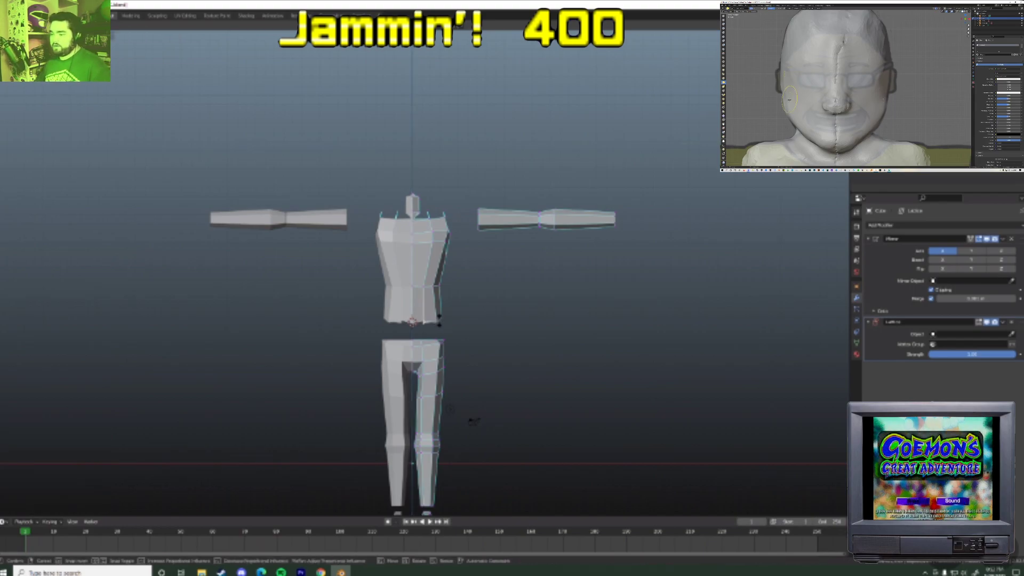
key("g")
left_click(446, 316)
key("g")
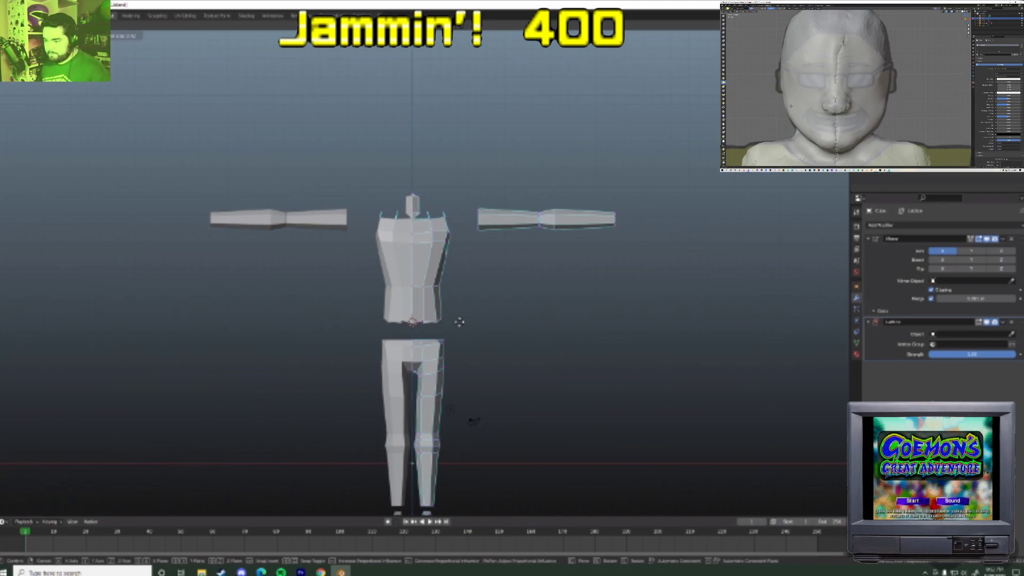
left_click(459, 323)
- Move the lower back geometry of the torso to shape the back of the waist
middle_click_drag(473, 420, 368, 397)
middle_click_drag(419, 301, 441, 337)
key("g")
left_click(460, 302)
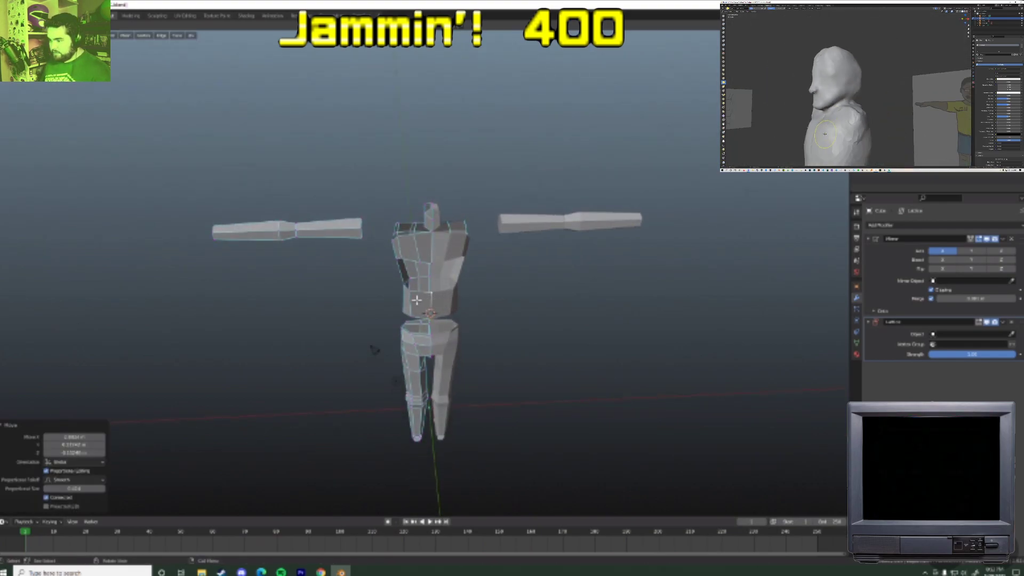
- Extrude the lower back edge along X toward the torso's centre line and fill the gap above it with a face
middle_click_drag(459, 302, 452, 294)
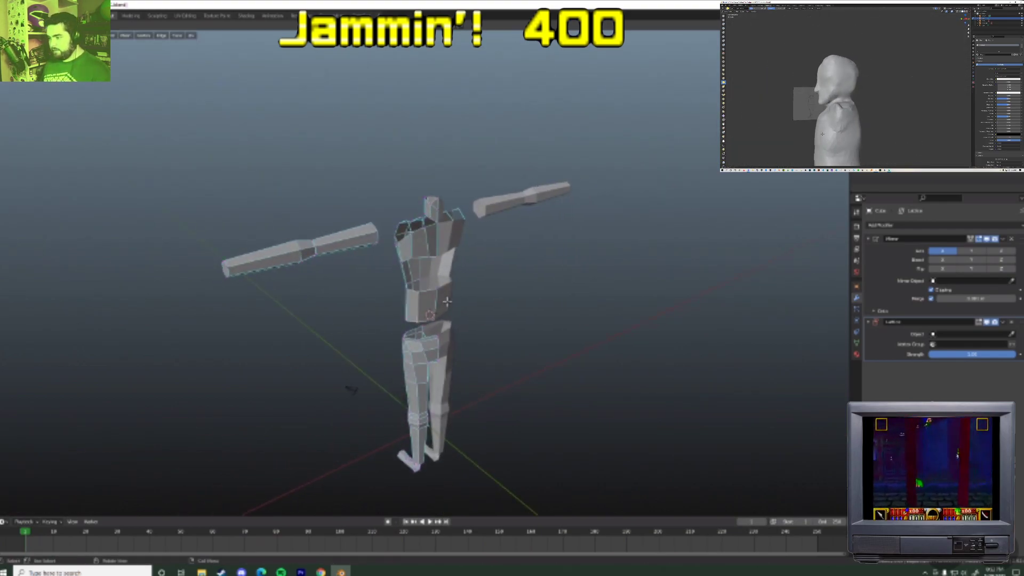
key("e")
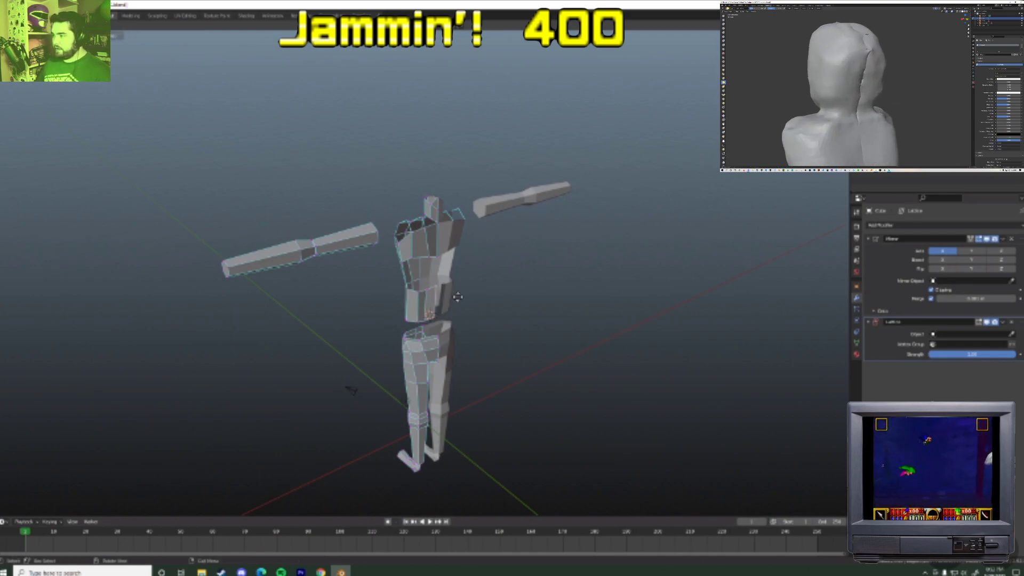
key("x")
left_click(461, 295)
left_click(436, 257)
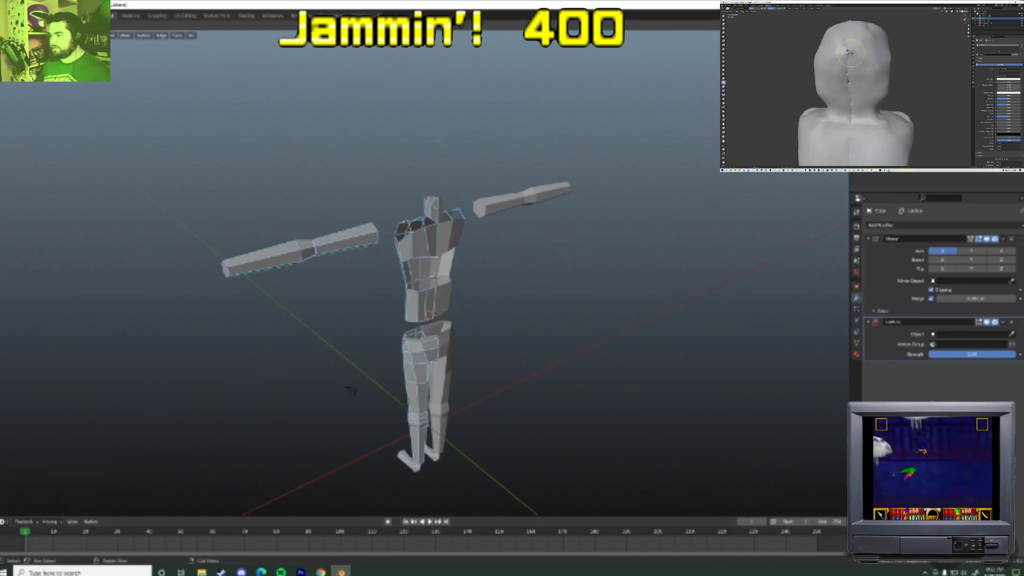
key("f")
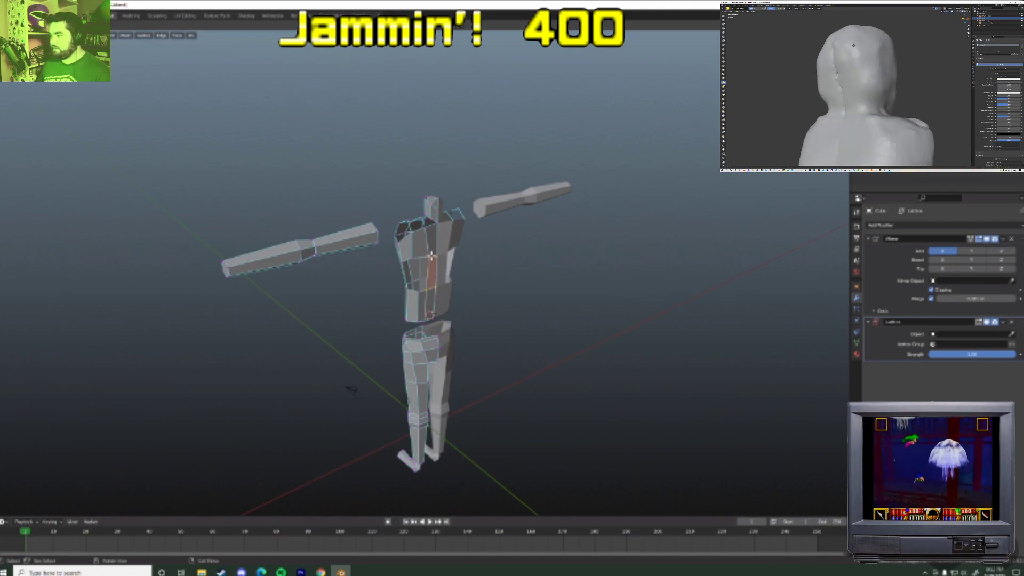
- Select the edge at the middle of the torso's back and shift it along the Y axis in side view
key("2")
left_click(428, 266)
middle_click_drag(429, 265, 425, 286)
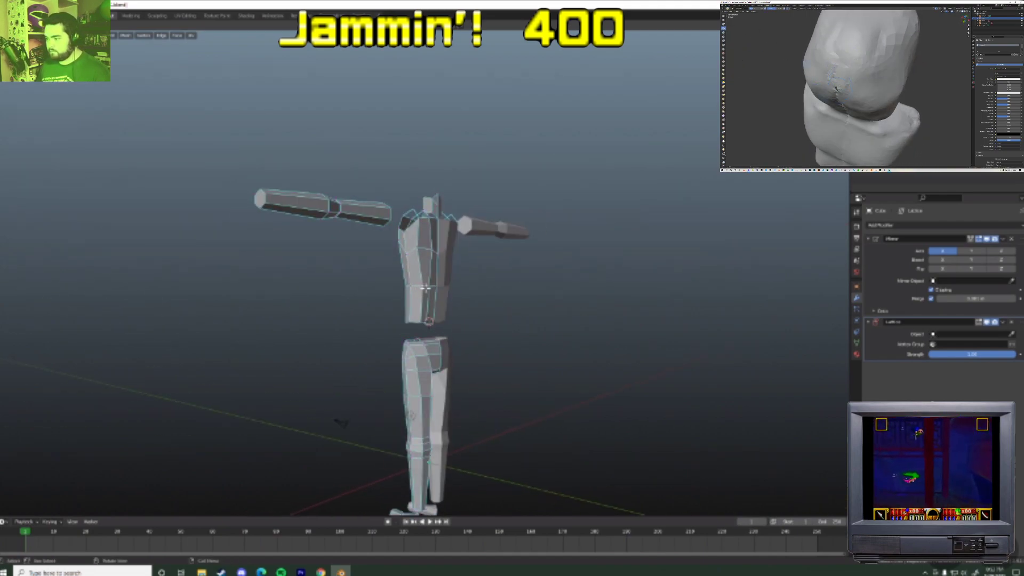
key("KP_3")
key("g")
key("y")
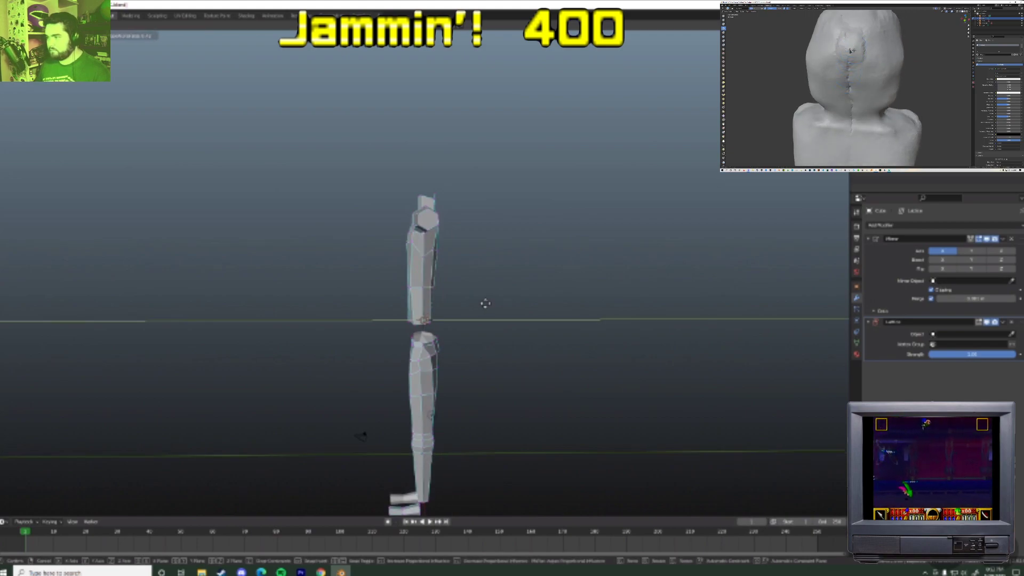
left_click(439, 313)
- Select the whole arm mesh in front view and set the transform pivot point to Individual Origins
middle_click_drag(439, 313, 486, 255)
key("Tab")
scroll(455, 318, "down", 5)
scroll(467, 300, "up", 6)
key("Tab")
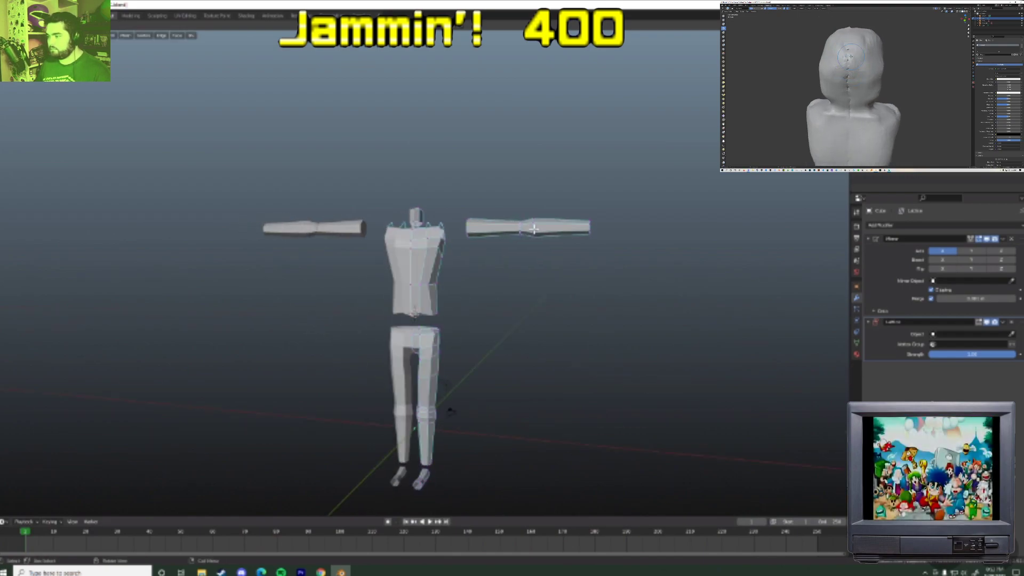
key("c")
mouse_move(538, 229)
left_mouse_down()
mouse_move(549, 233)
mouse_move(494, 228)
mouse_move(507, 225)
left_mouse_up()
key("Escape")
key("KP_1")
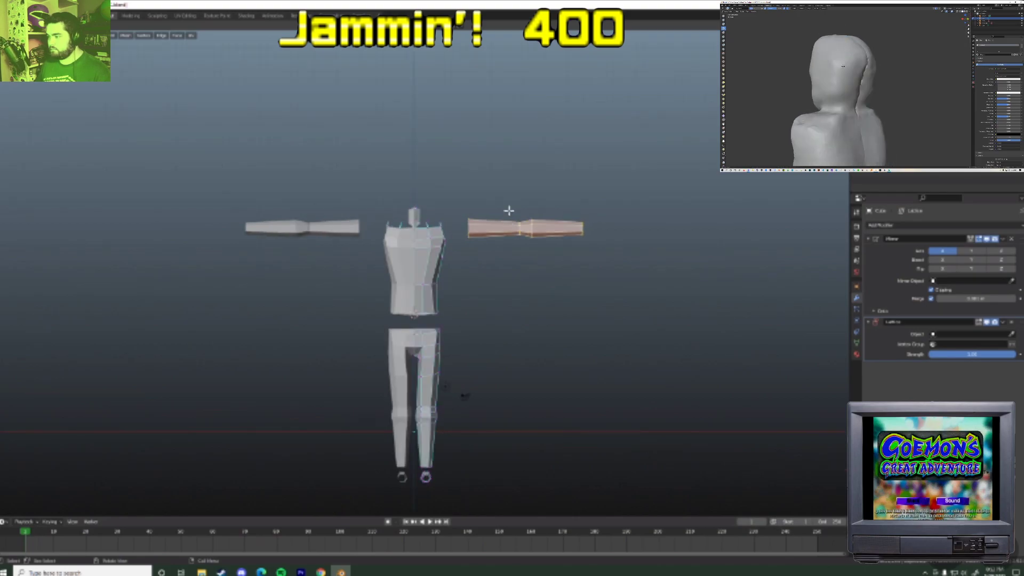
left_click(438, 37)
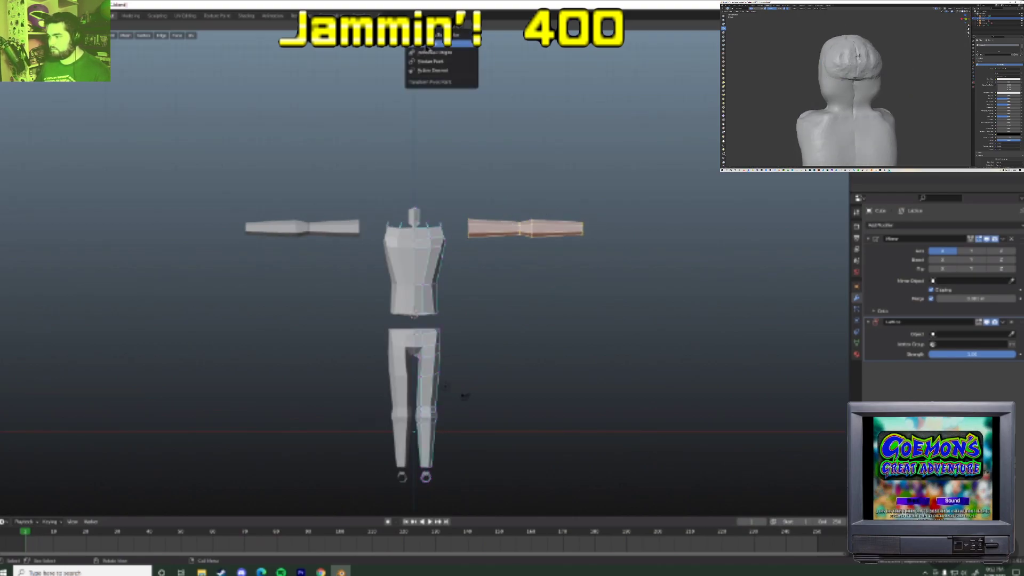
left_click(430, 53)
- Scale the arm down uniformly and move it closer to the torso's shoulder
key("s")
left_click(680, 265)
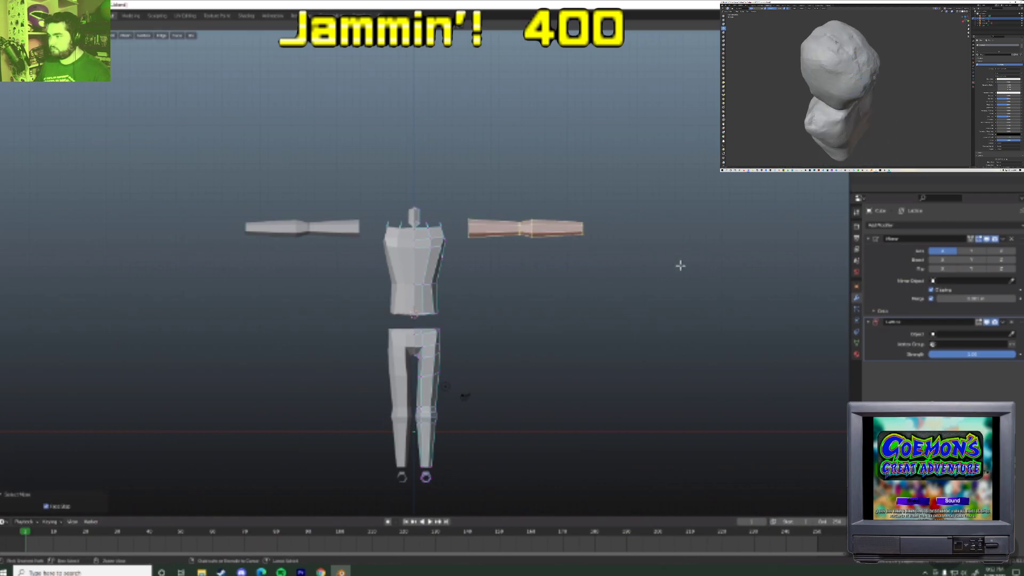
key("s")
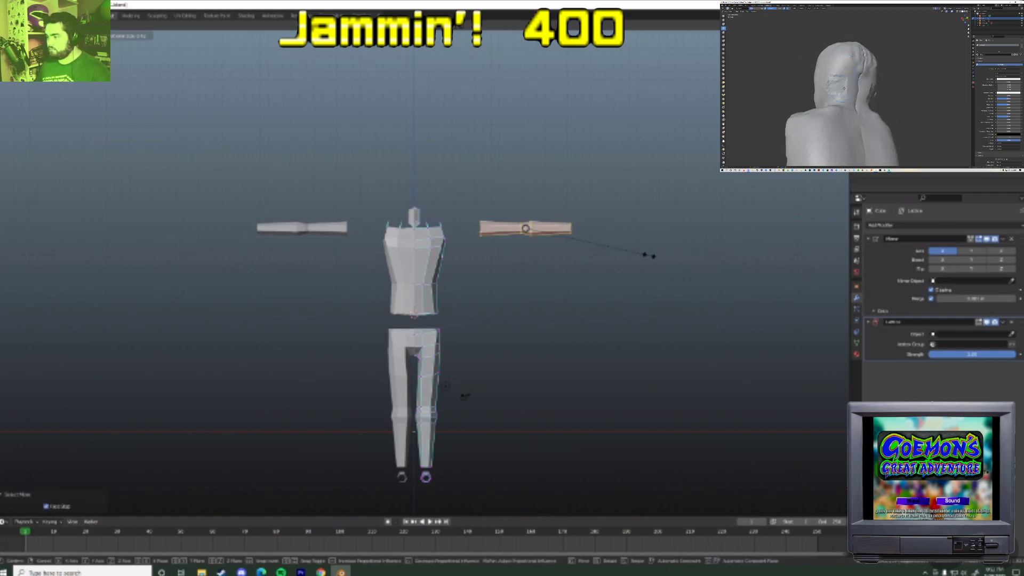
left_click(640, 253)
key("g")
left_click(601, 249)
- Stretch the arm along the X axis until its inner end reaches the shoulder
key("s")
key("x")
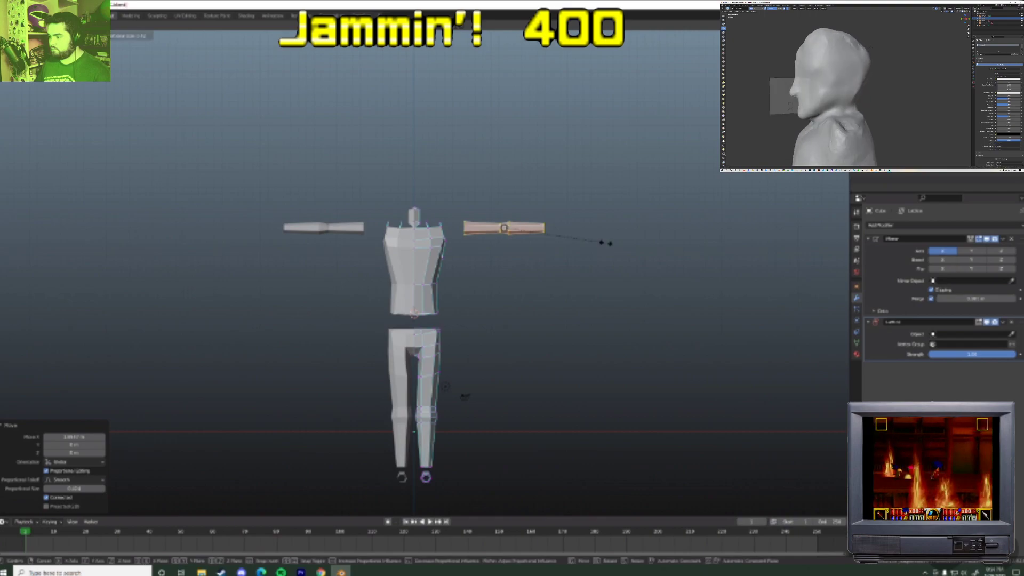
key("x")
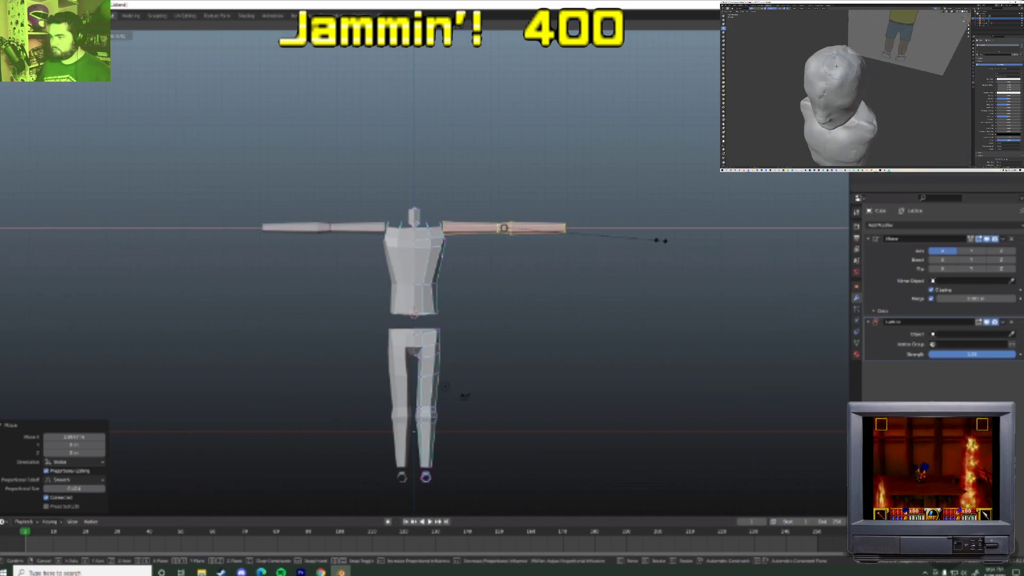
left_click(652, 241)
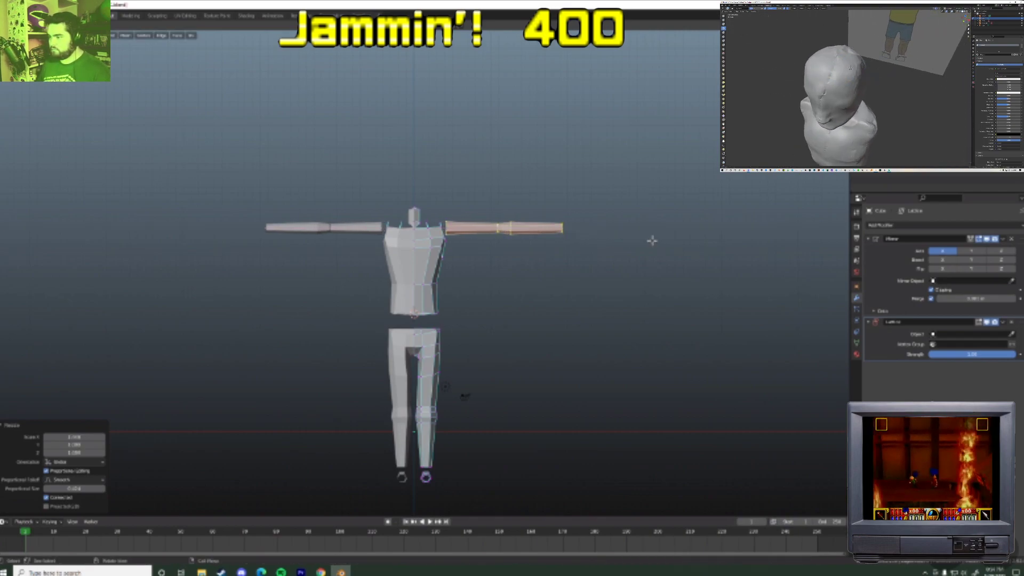
- Snap the 3D cursor to the arm's shoulder-end edge loop and extend the selection to the whole arm
left_click(457, 233, "alt")
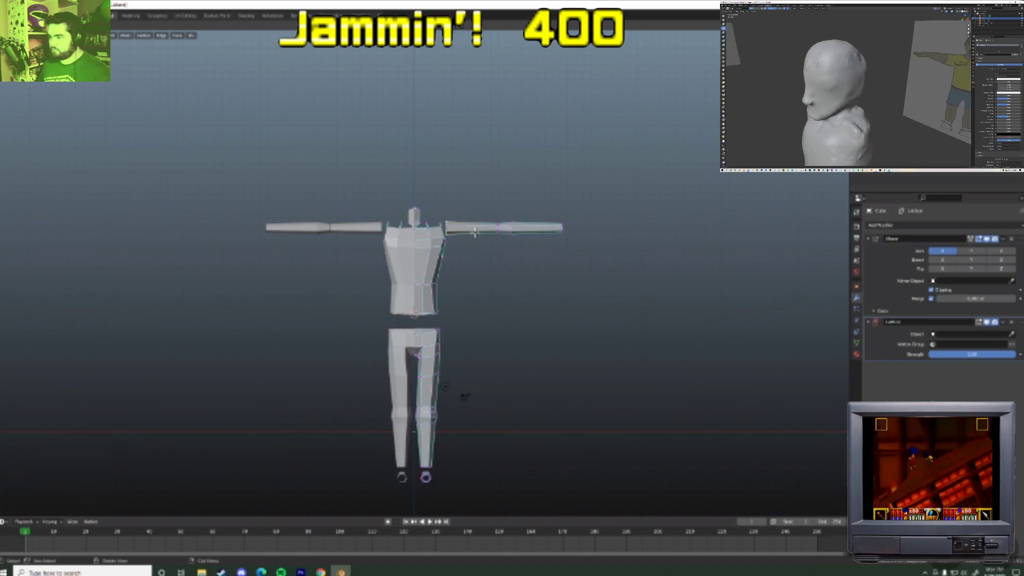
key("shift+s")
left_click(480, 268)
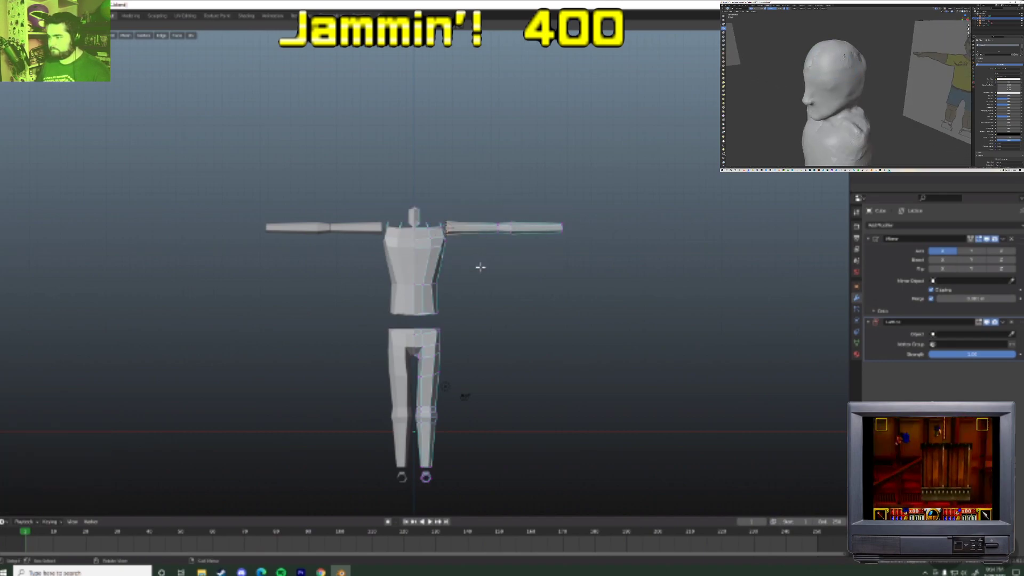
key("ctrl+KP_Add")
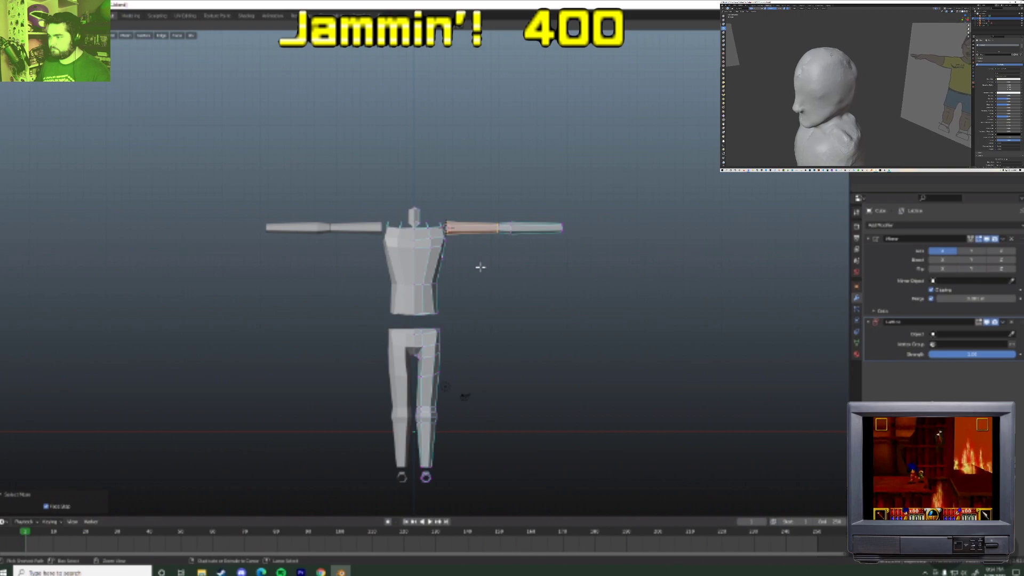
key("c")
left_click_drag(509, 232, 565, 218)
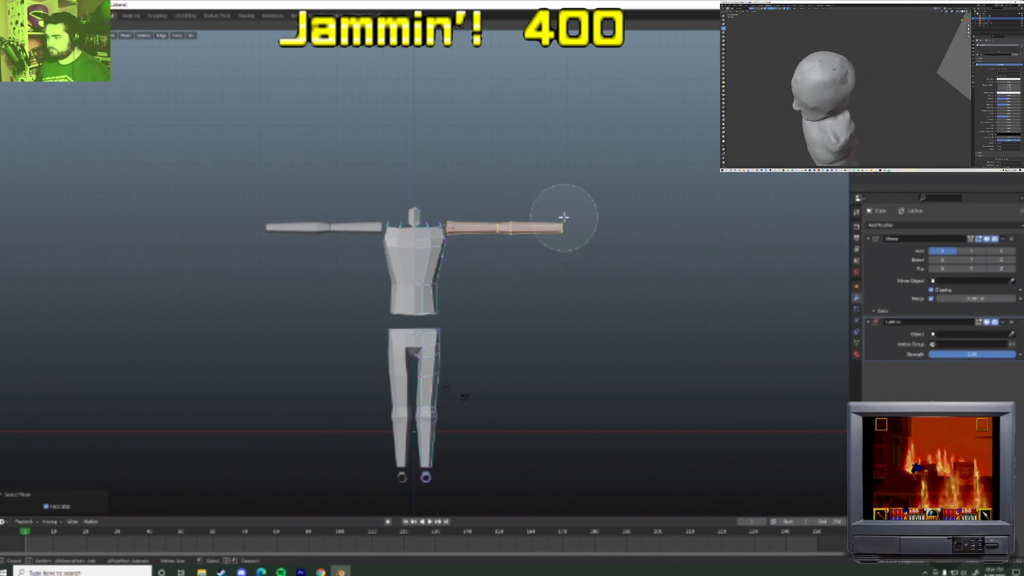
right_click(567, 219)
- Set the transform pivot point to 3D Cursor and rotate the arm down about the shoulder to hang beside the torso
key("r")
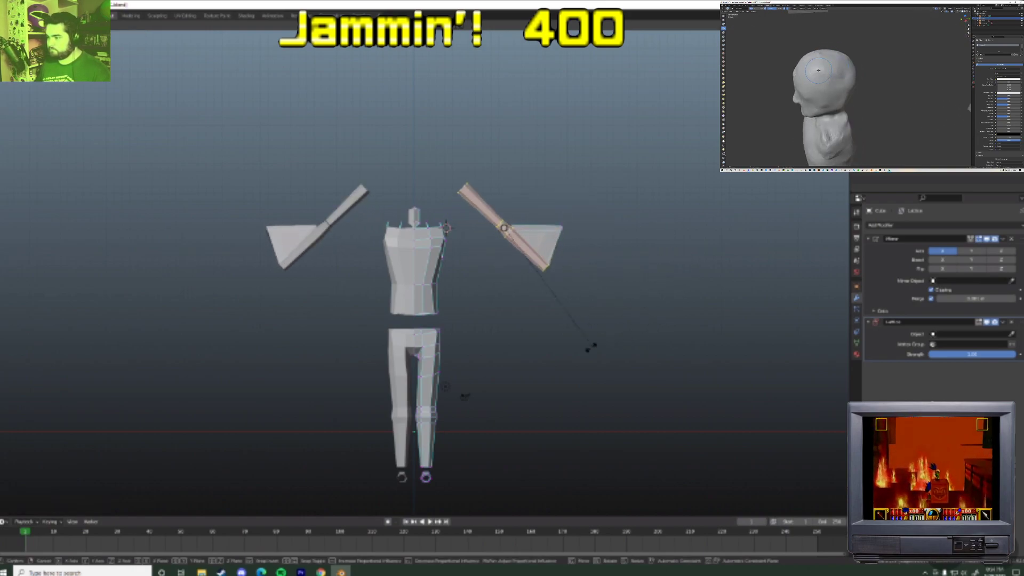
right_click(572, 279)
left_click(411, 26)
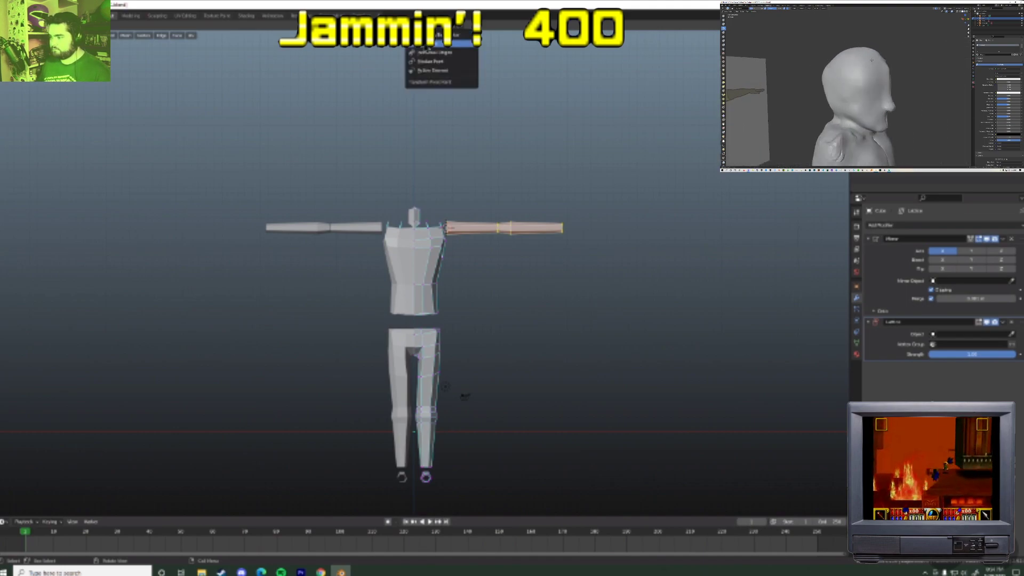
left_click(431, 44)
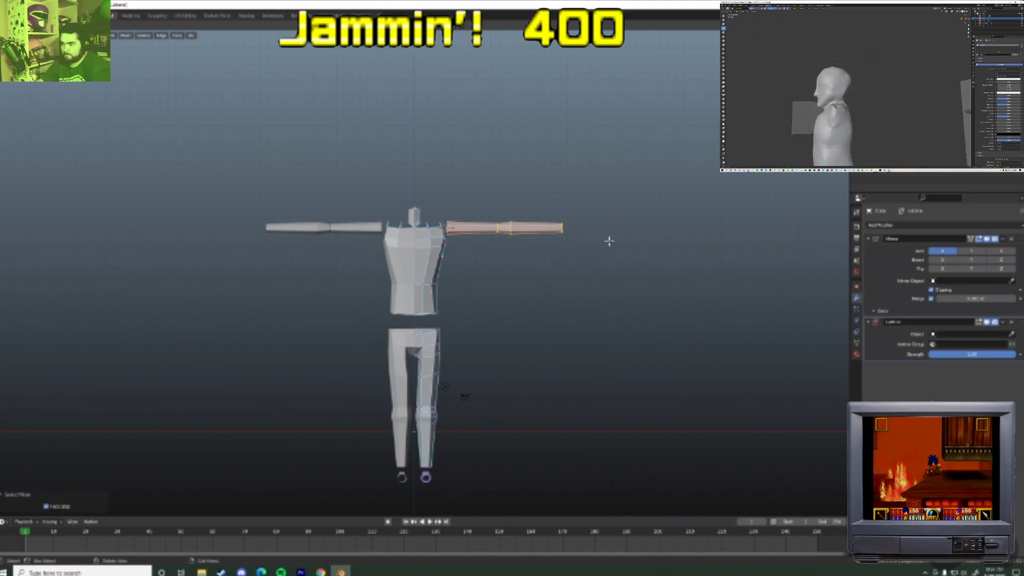
key("r")
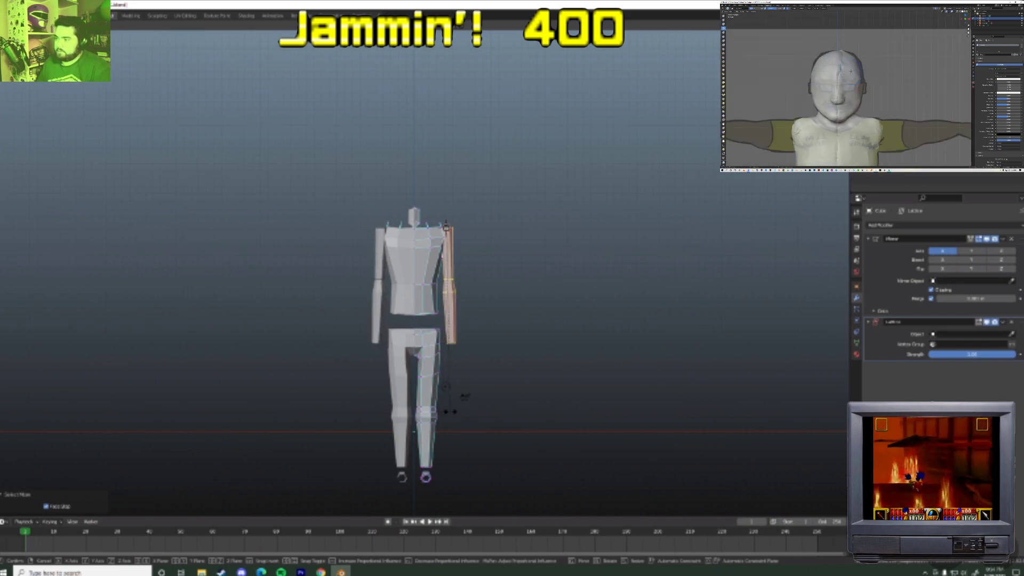
left_click(450, 411)
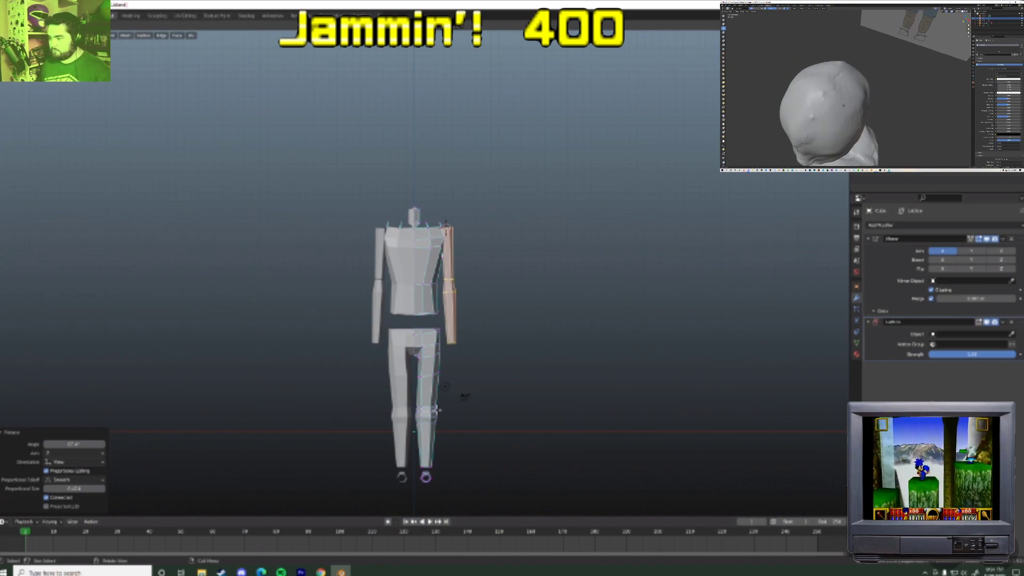
- Nudge the torso's outer shoulder vertex inward and extrude two edges from it over the top of the arm
scroll(409, 206, "up", 6)
middle_click_drag(411, 205, 451, 164)
key("g")
left_click(452, 163)
key("ctrl+z")
key("g")
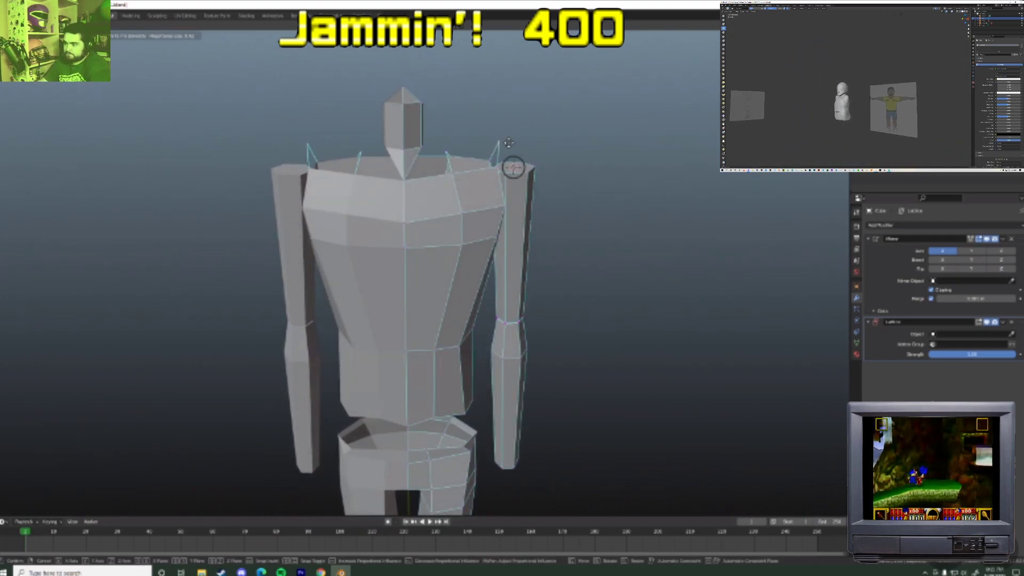
left_click(496, 145)
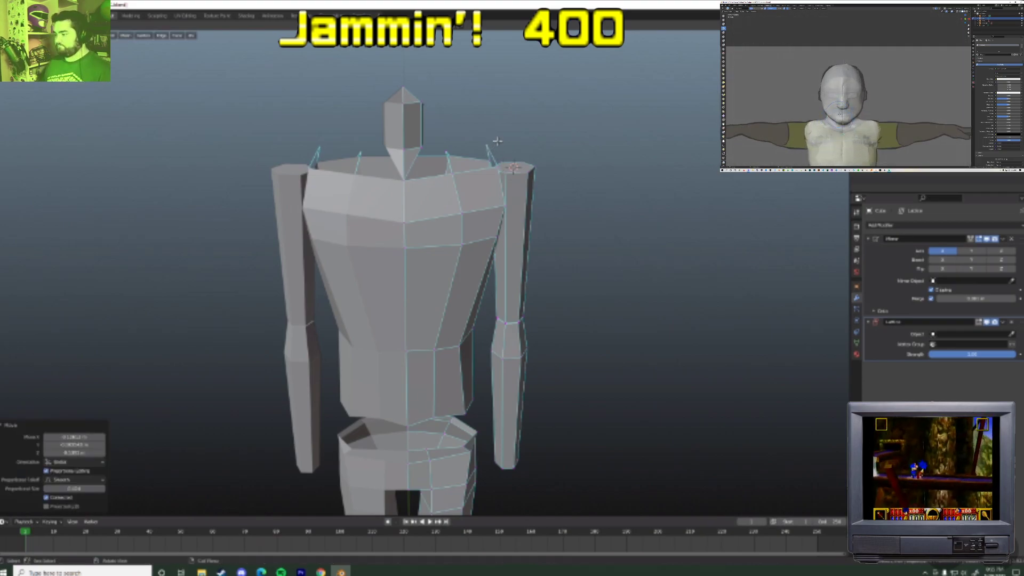
left_click(524, 126)
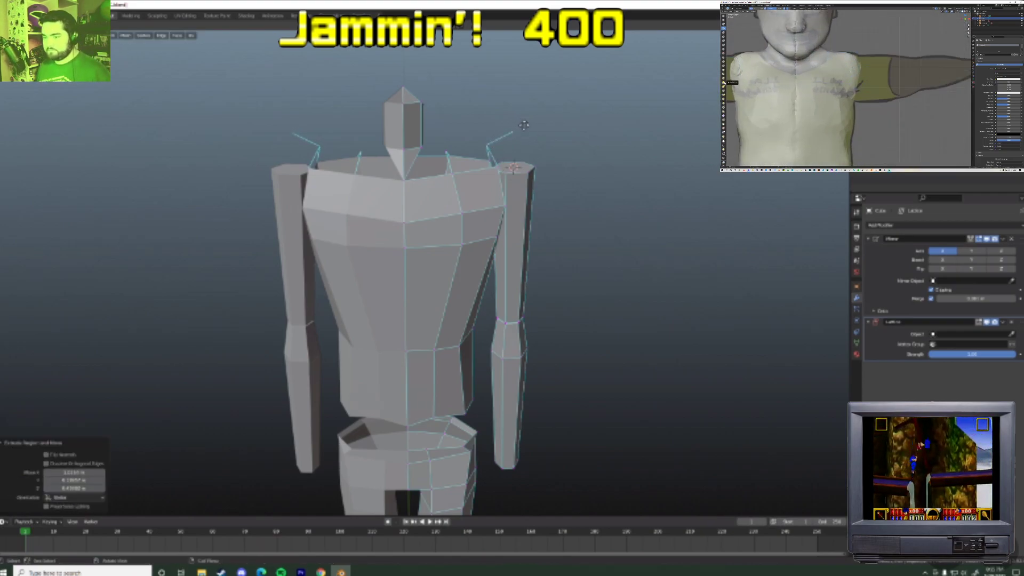
left_click(542, 164, "shift")
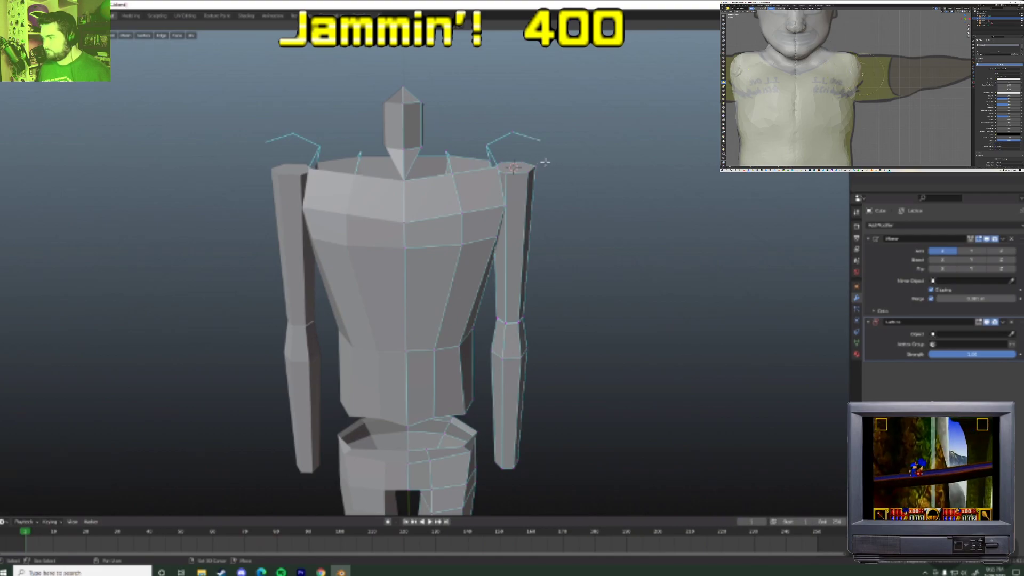
- Shift the extruded shoulder vertices along the Y axis to line them up above the arm
middle_click_drag(535, 163, 469, 194)
key("g")
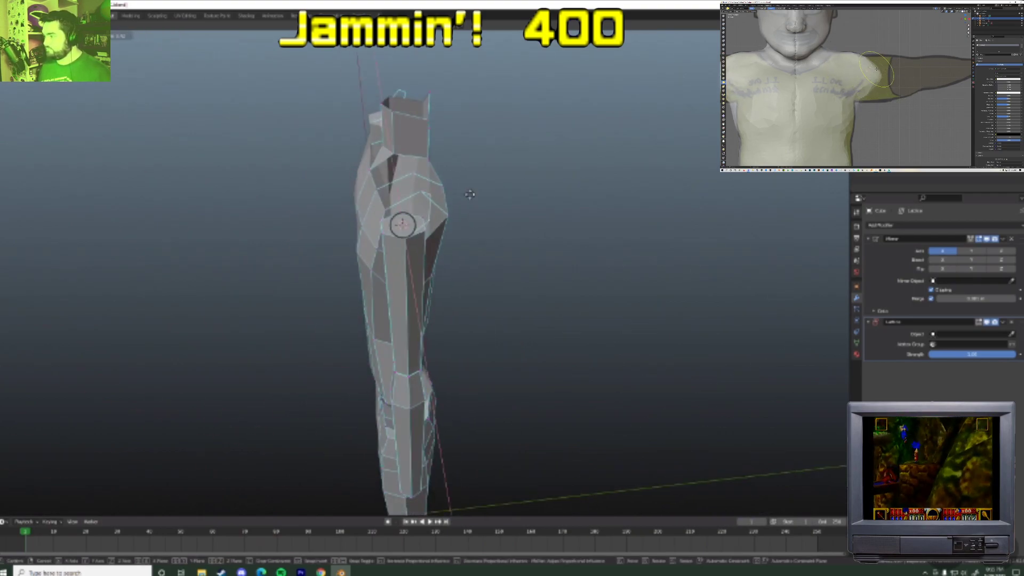
key("y")
left_click(455, 192)
left_click(419, 222)
key("g")
key("y")
left_click(414, 220)
middle_click_drag(414, 221, 516, 178)
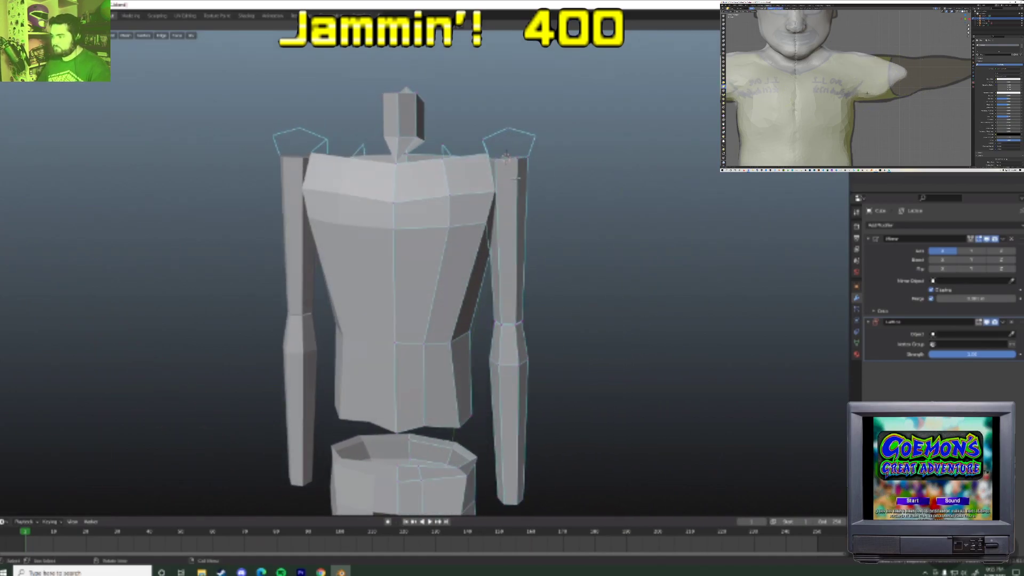
- Reposition the outer and inner vertices of the extruded shoulder outline in front view
left_click(539, 130)
key("g")
key("x")
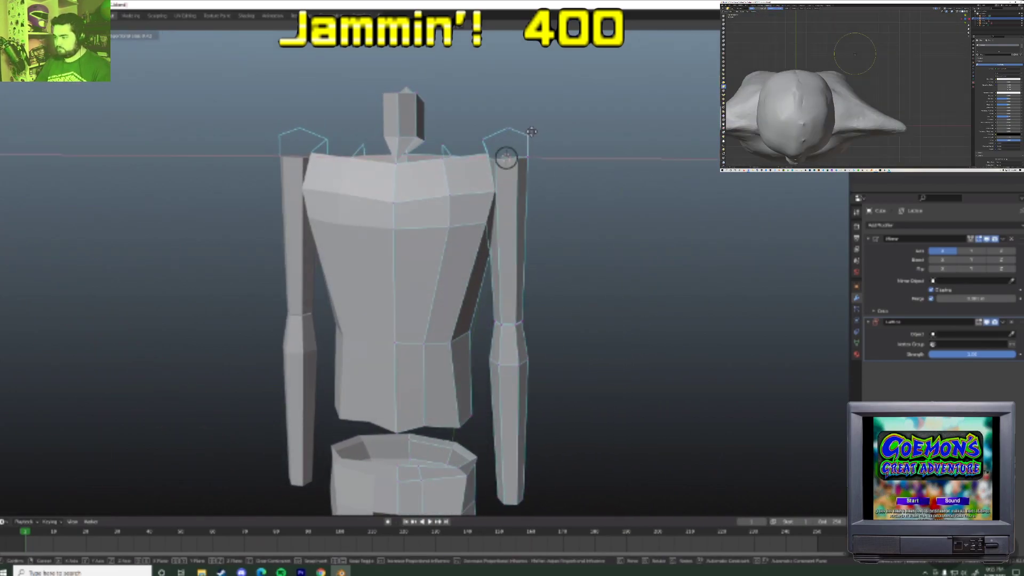
left_click(530, 132)
left_click(487, 134)
key("g")
key("x")
key("z")
left_click(527, 137)
mouse_move(525, 161)
middle_mouse_down()
mouse_move(469, 192)
mouse_move(491, 205)
mouse_move(520, 164)
middle_mouse_up()
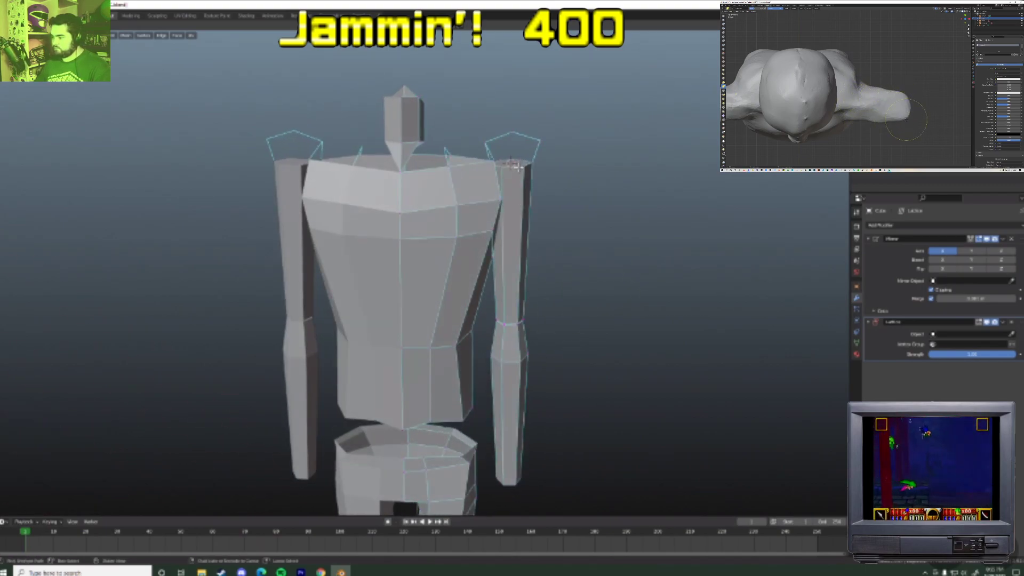
- Undo the shoulder extrusions and the arm rotation, returning to the horizontal arm pose
key("ctrl+z")
key("ctrl+z")
key("ctrl+z")
key("ctrl+z")
- Shift the outer tip of the torso's extruded shoulder outline along the X axis toward the chest in front view
left_click(496, 141)
key("g")
key("x")
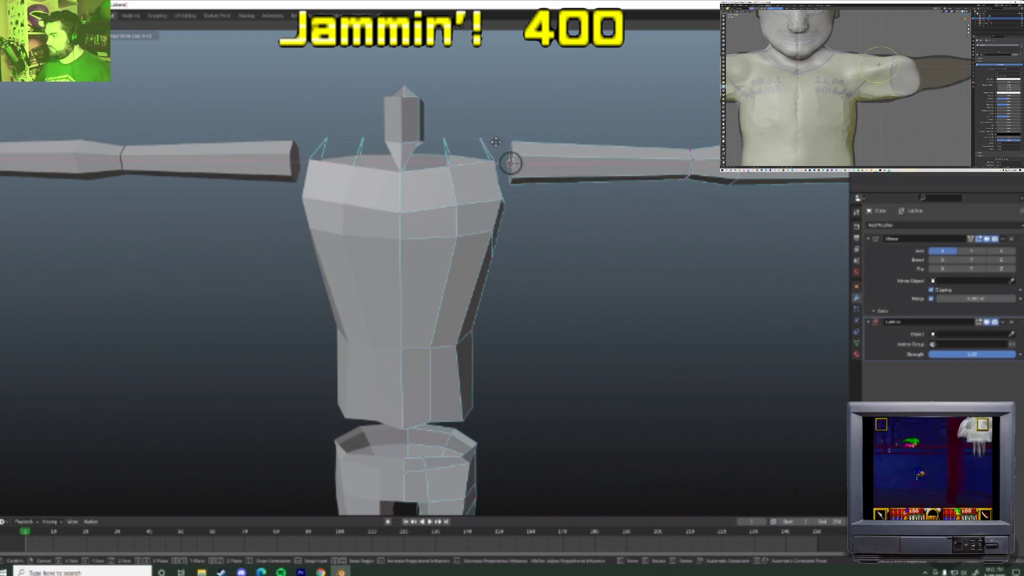
left_click(485, 143)
key("s")
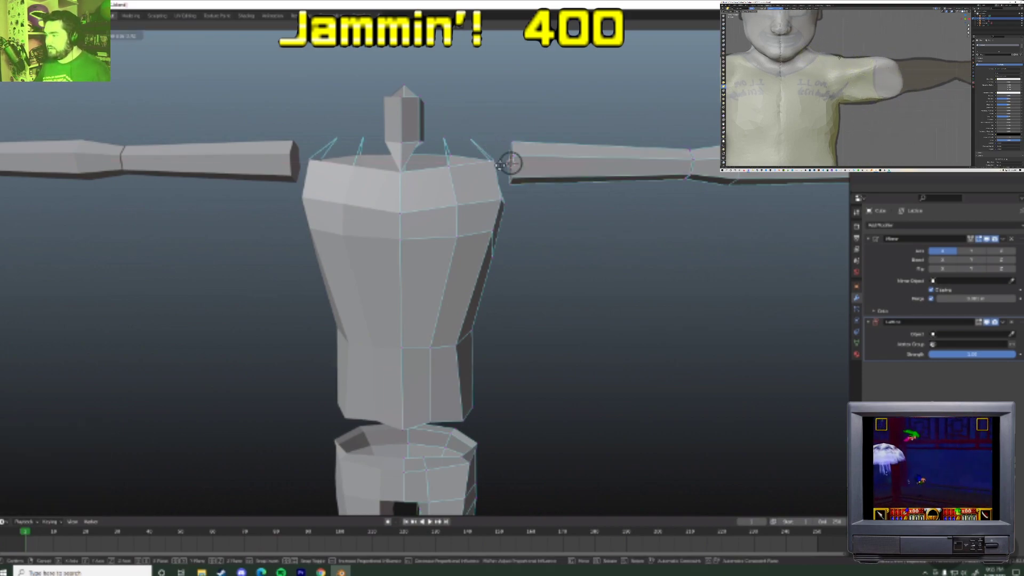
left_click(496, 165)
key("ctrl+z")
key("x")
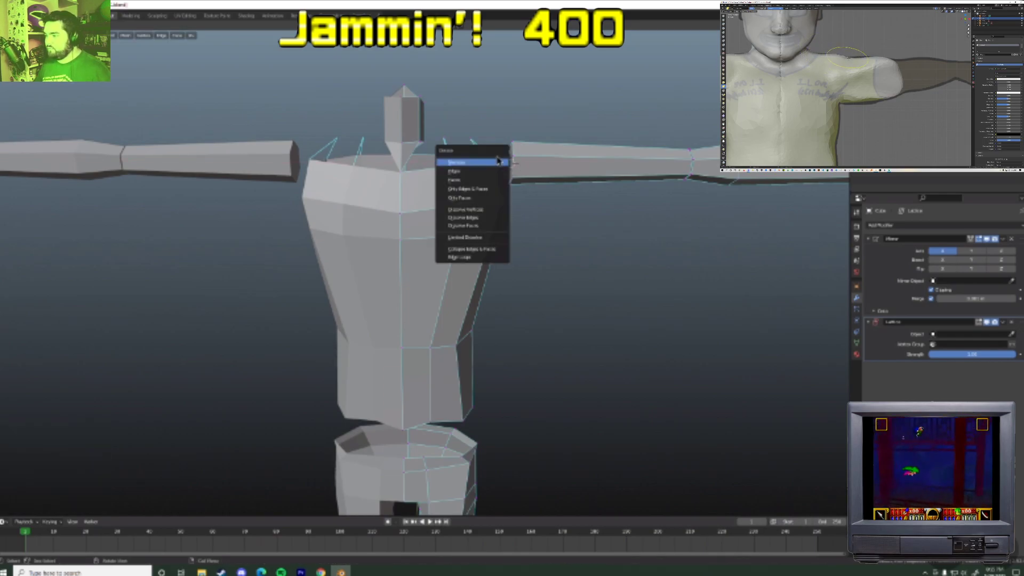
key("g")
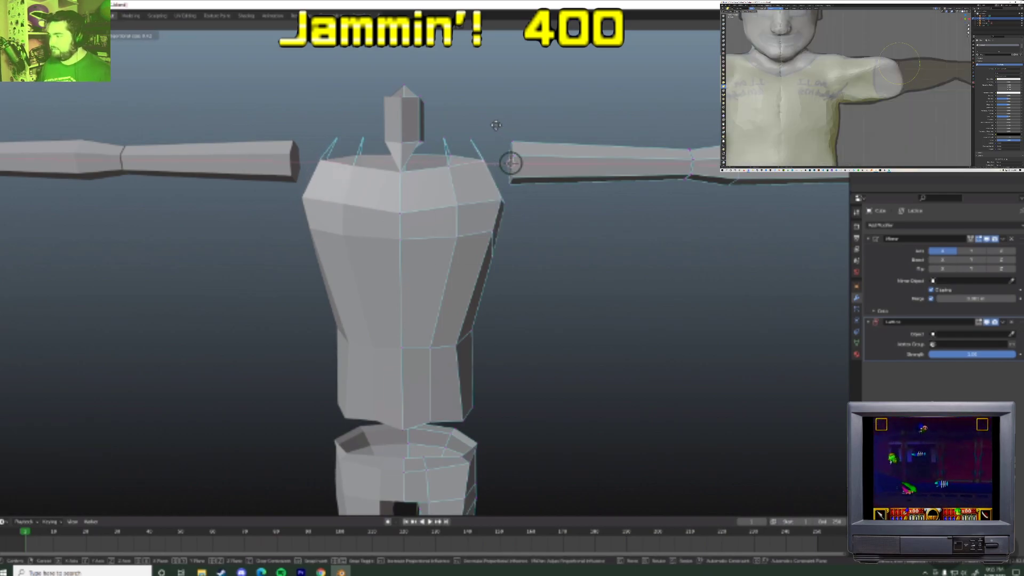
left_click(497, 125)
- Bridge the arm's inner end to the torso's shoulder and reposition the joining vertices from the back
middle_click_drag(497, 126, 340, 210)
left_click(463, 172)
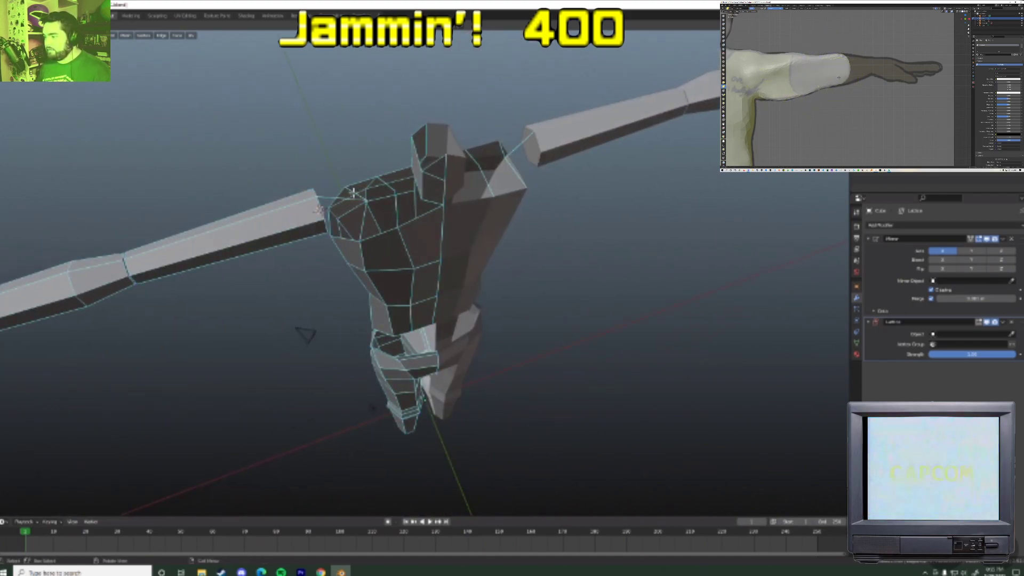
middle_click_drag(328, 204, 381, 186)
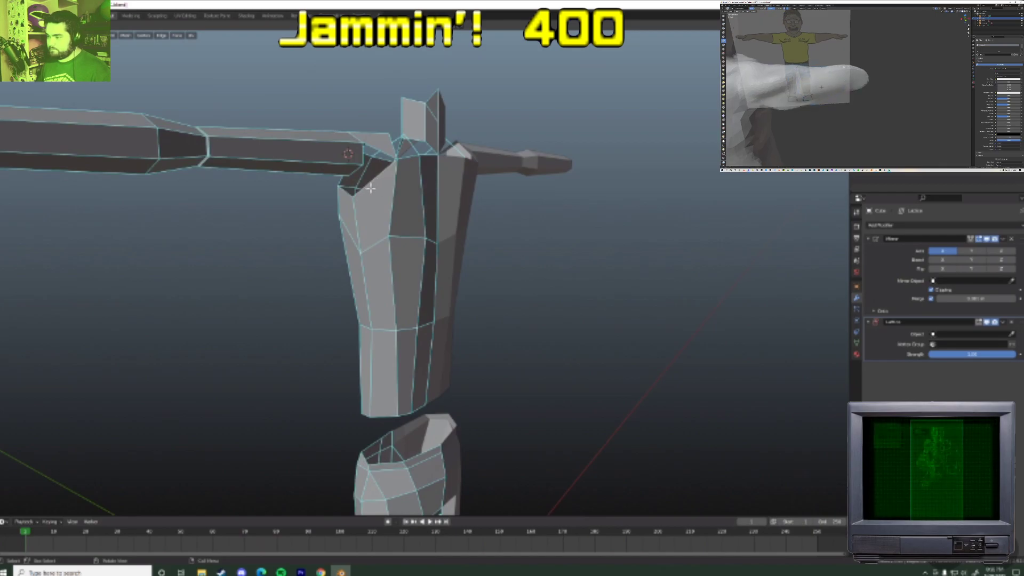
middle_click_drag(365, 158, 334, 195)
key("g")
key("g")
left_click(324, 145)
key("g")
left_click(375, 238)
- Try to move a shoulder bridge vertex along the X axis
middle_click_drag(382, 111, 432, 124)
key("g")
left_click(315, 88)
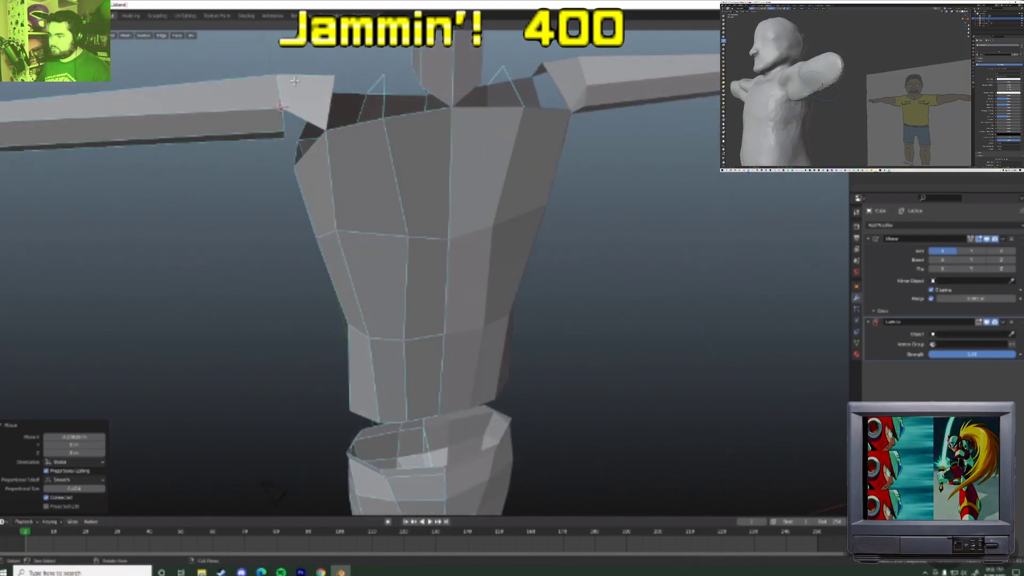
key("ctrl+z")
- Reposition the vertices of the bridge between the arm and the torso's upper corner
scroll(273, 141, "down", 3)
middle_click_drag(273, 140, 395, 147)
key("g")
left_click(455, 186)
scroll(455, 186, "up", 4)
key("g")
left_click(457, 151)
- Move the inner shoulder outline vertex between the arm and the neck
middle_click_drag(457, 151, 367, 145)
mouse_move(338, 114)
middle_mouse_down()
mouse_move(342, 123)
mouse_move(339, 98)
mouse_move(357, 98)
mouse_move(336, 96)
mouse_move(345, 111)
middle_mouse_up()
left_click(335, 134)
left_click(357, 130)
key("g")
left_click(343, 144)
middle_click_drag(343, 145, 348, 99)
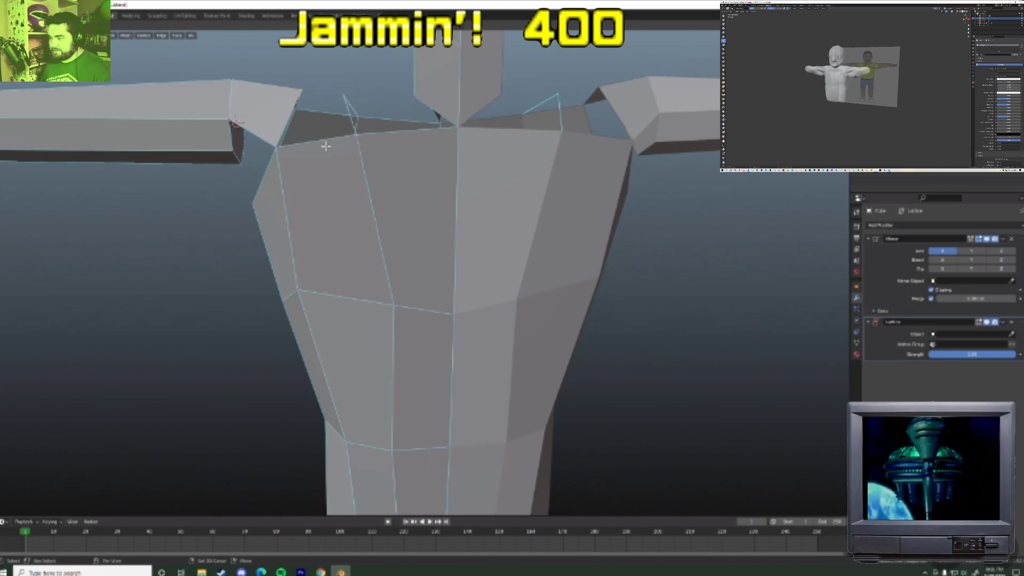
- Adjust the torso's upper shoulder vertices from another angle so they follow the arm's end
middle_click_drag(336, 143, 479, 215)
key("g")
left_click(429, 222)
left_click(378, 290)
middle_click_drag(378, 290, 324, 312)
key("g")
left_click(309, 294)
- Adjust the height of two shoulder vertices along the Z axis
middle_click_drag(303, 426, 314, 250)
key("g")
key("z")
left_click(325, 182)
key("g")
key("z")
left_click(315, 92)
- Fill the gaps across the top of the shoulder with faces from the arm to the base of the neck
left_click(357, 120)
middle_click_drag(357, 120, 562, 161)
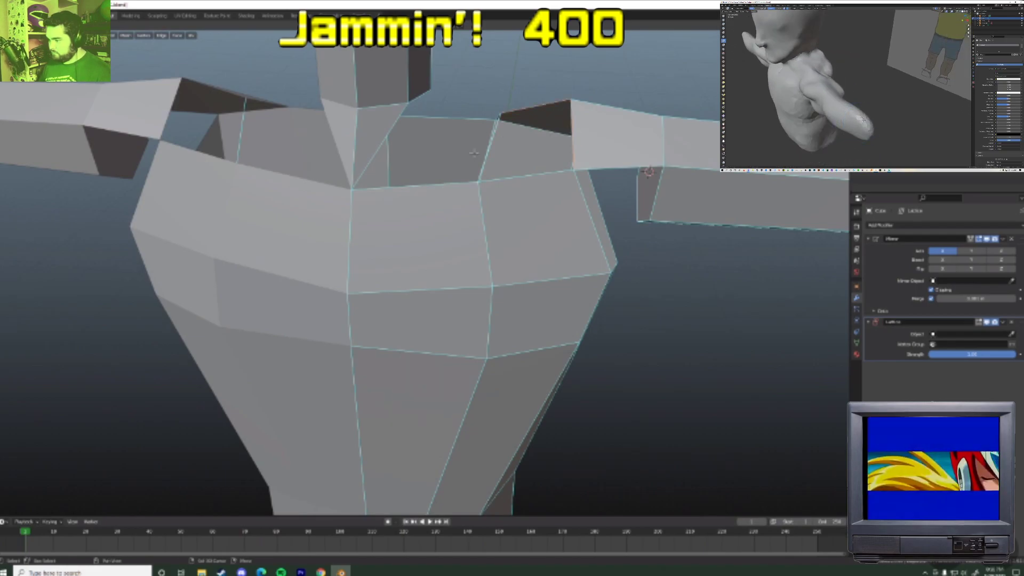
left_click(521, 172)
middle_click_drag(521, 172, 540, 169)
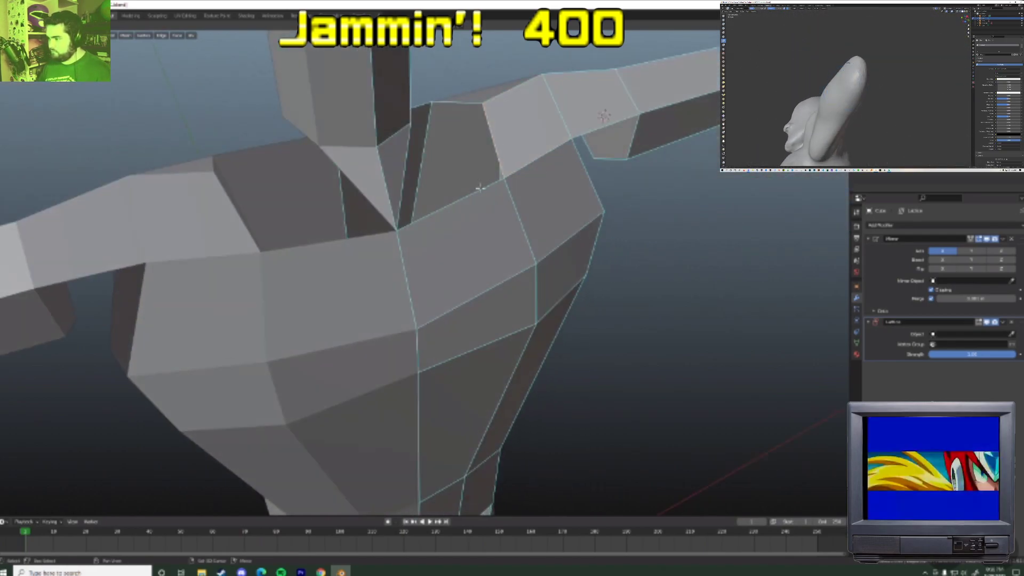
left_click(476, 163)
middle_click_drag(476, 164, 367, 174)
left_click(446, 119)
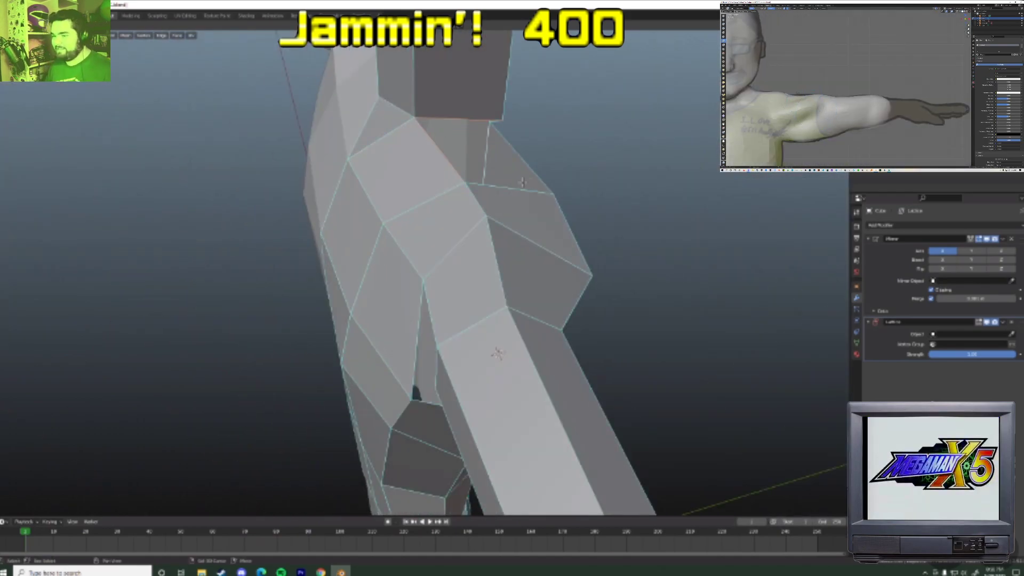
left_click(506, 187)
middle_click_drag(506, 186, 430, 213)
scroll(418, 178, "down", 5)
scroll(365, 248, "up", 5)
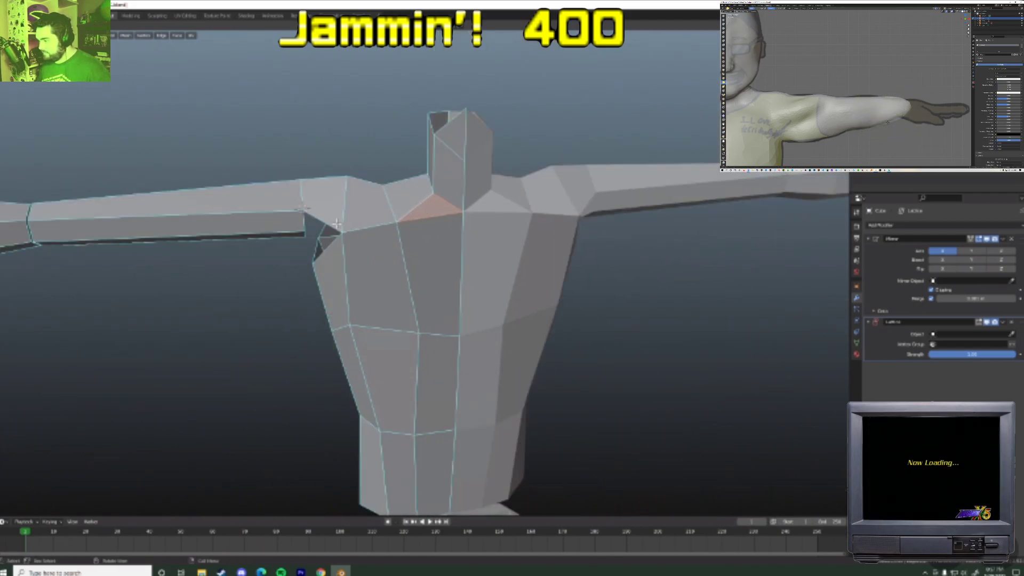
- Delete only the edges and faces that join the arm's inner end to the shoulder
middle_click_drag(310, 233, 368, 212)
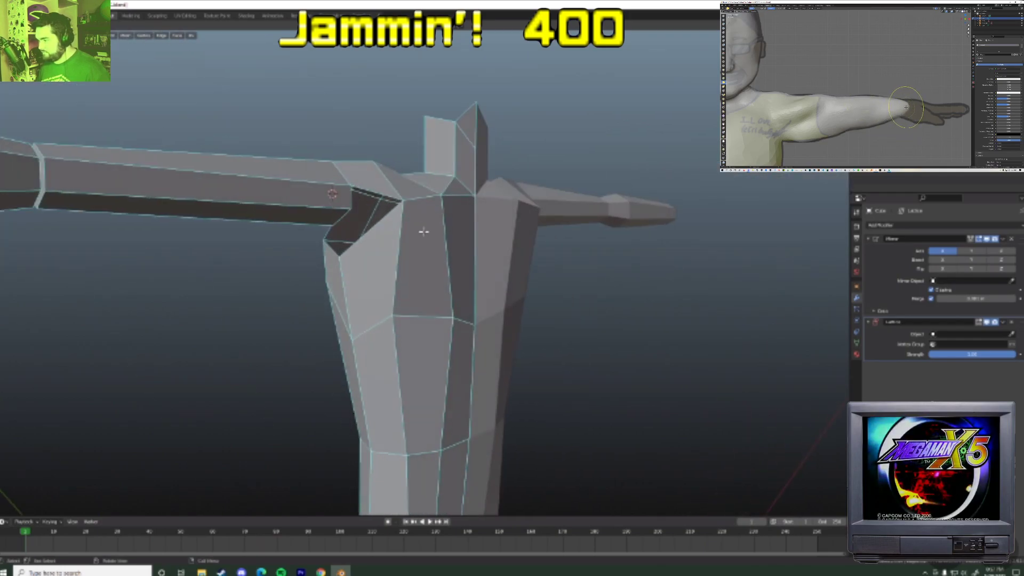
middle_click_drag(424, 231, 372, 229)
key("x")
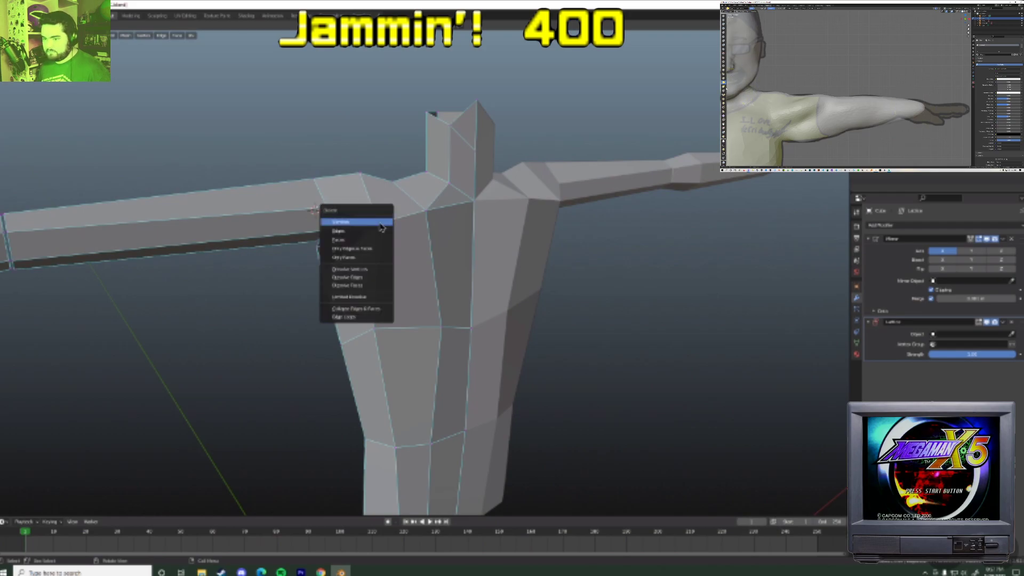
left_click(381, 224)
key("x")
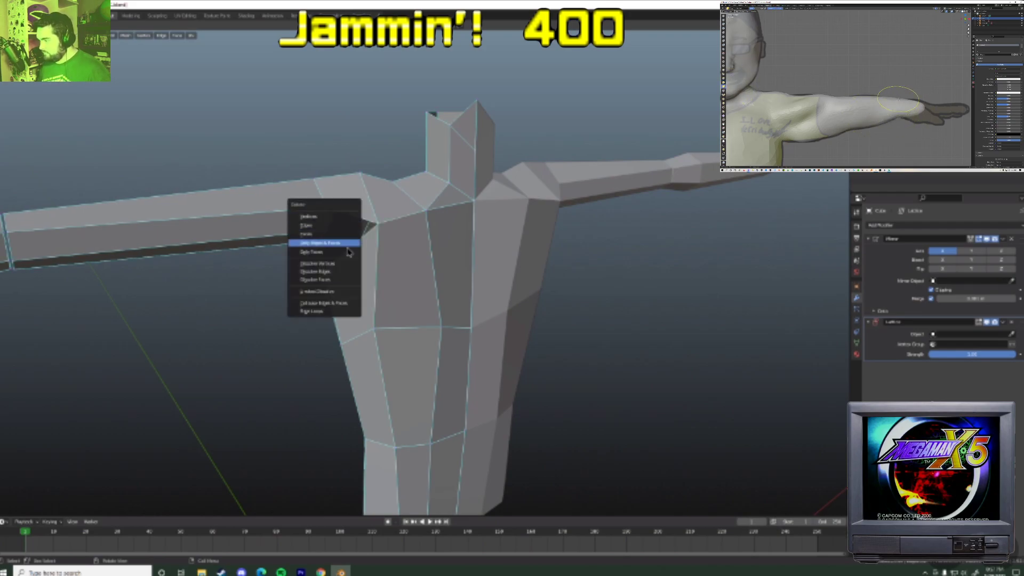
left_click(344, 244)
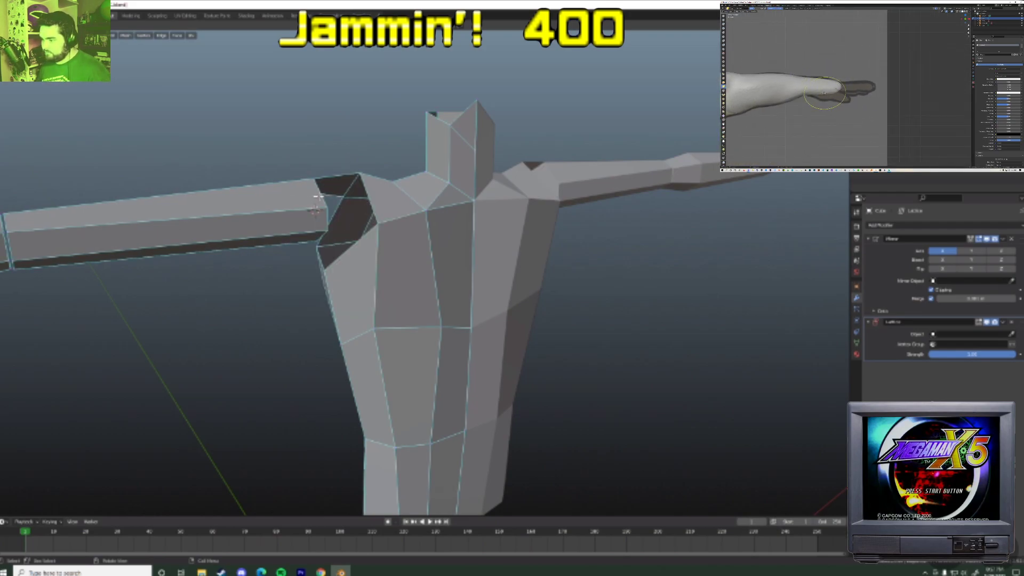
- Turn on X-ray display and select the entire arm from the hand end to the shoulder end
middle_click_drag(386, 245, 433, 267)
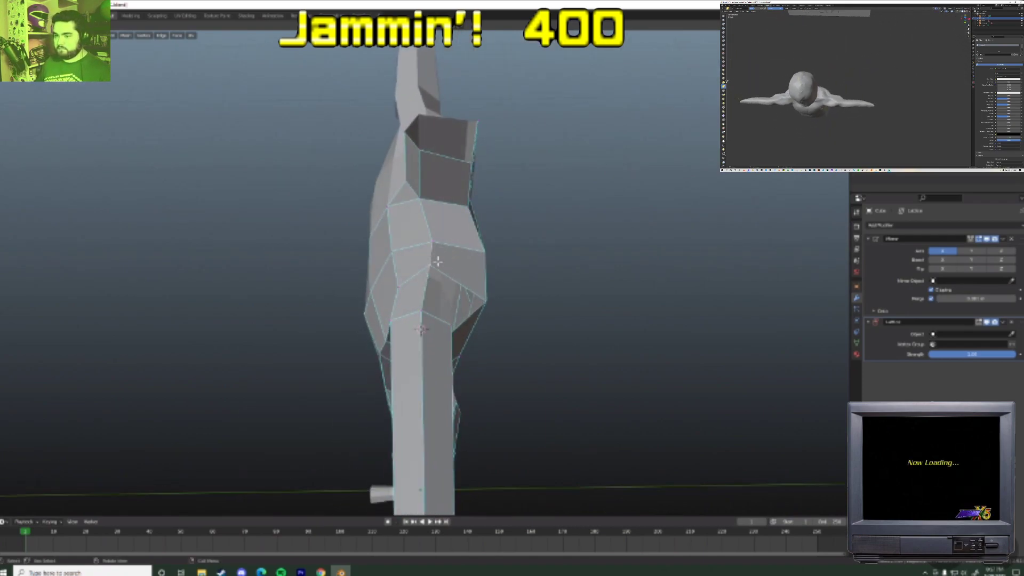
scroll(433, 268, "down", 3)
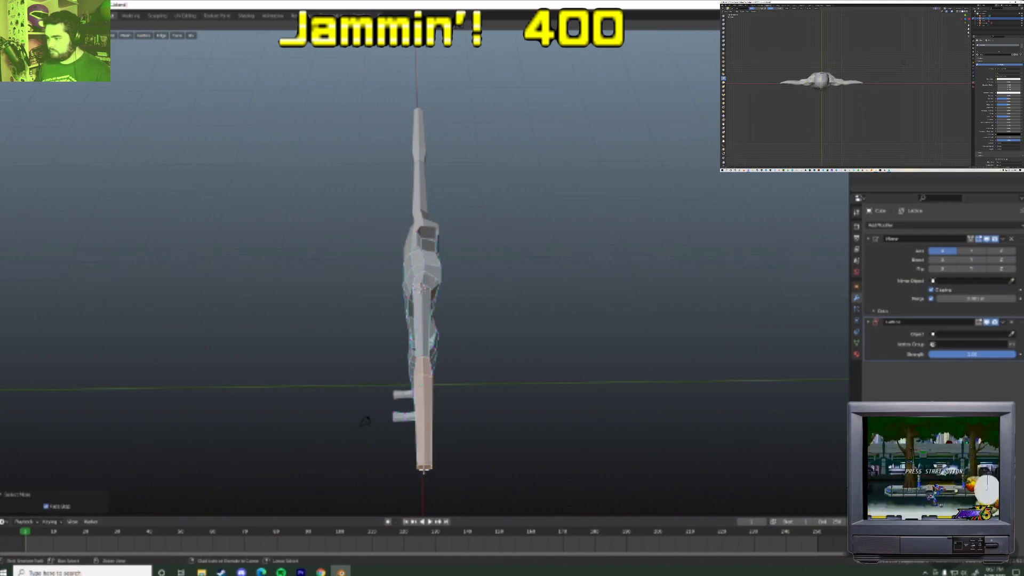
right_click(495, 441)
middle_click_drag(525, 318, 624, 282)
key("c")
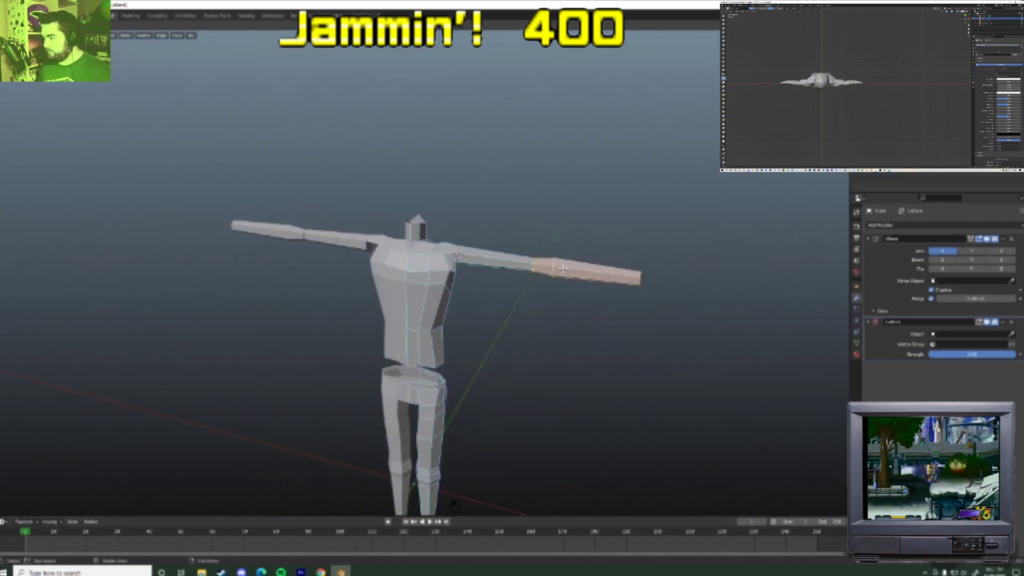
key("alt+z")
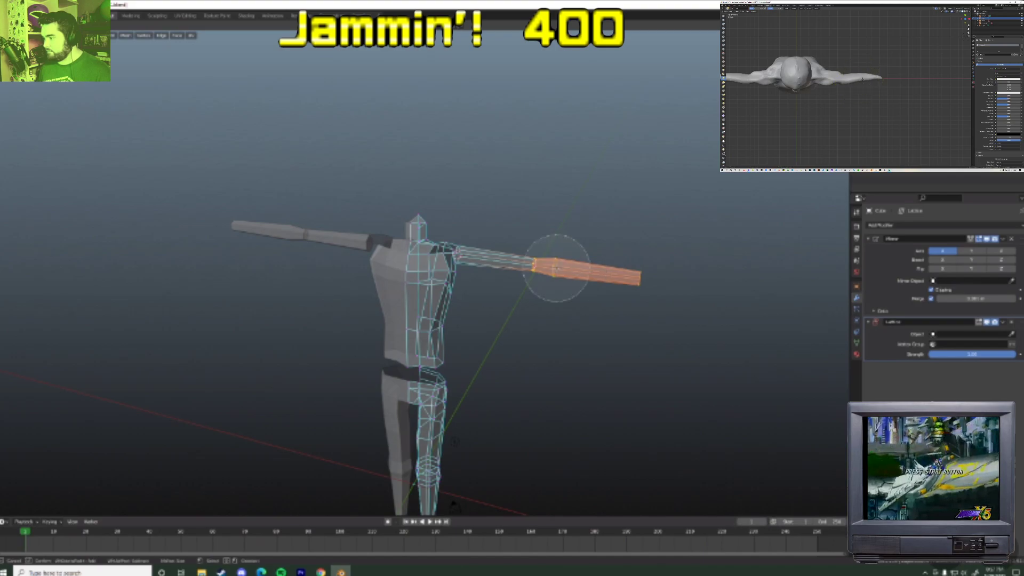
key("KP_7")
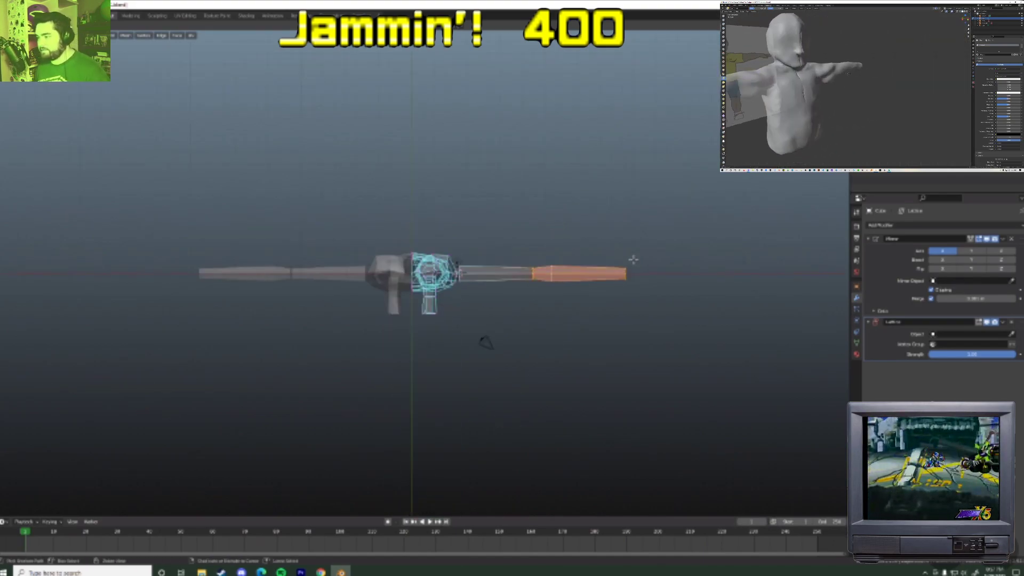
key("ctrl+KP_Add")
key("ctrl+KP_Subtract")
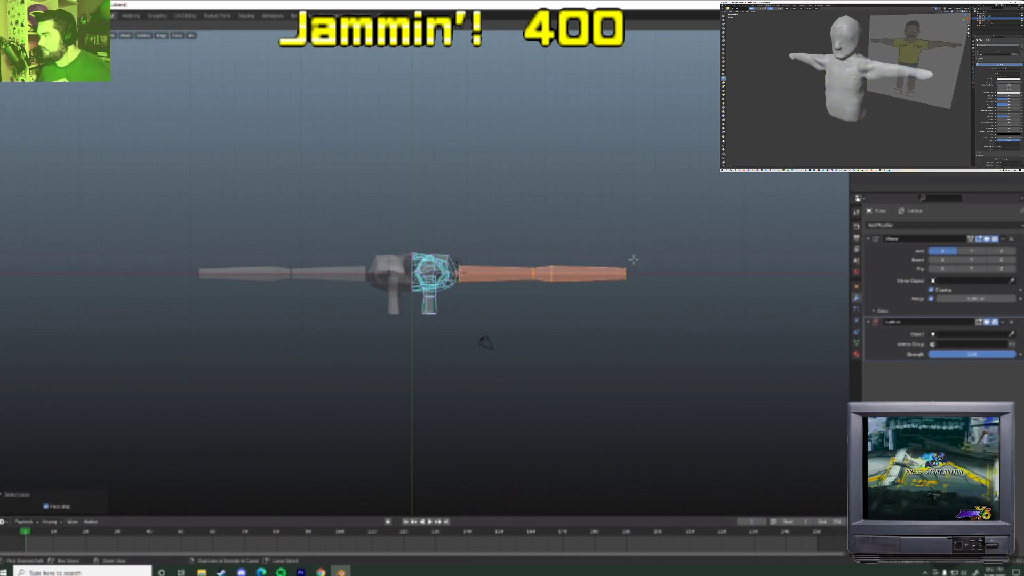
middle_click_drag(608, 358, 559, 315)
scroll(558, 315, "up", 3)
key("KP_1")
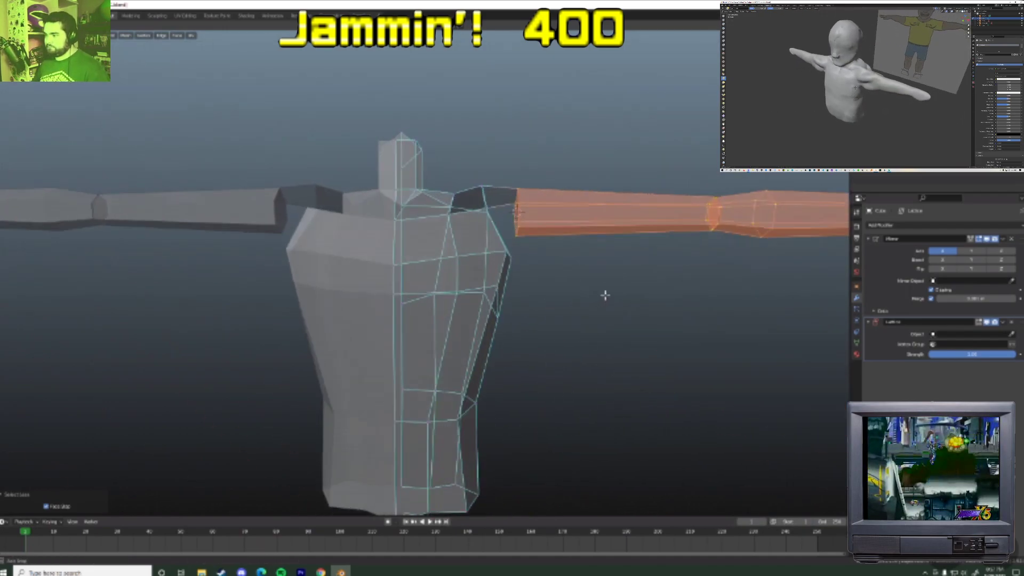
key("g")
key("x")
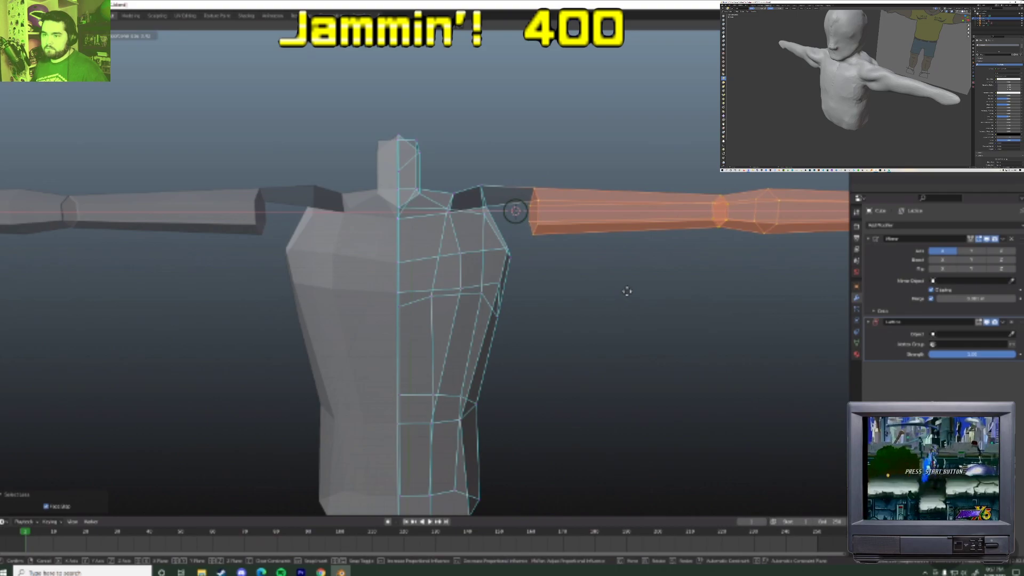
key("Escape")
- Shift the whole arm slightly backward along the Y axis in top view and deselect it
key("KP_7")
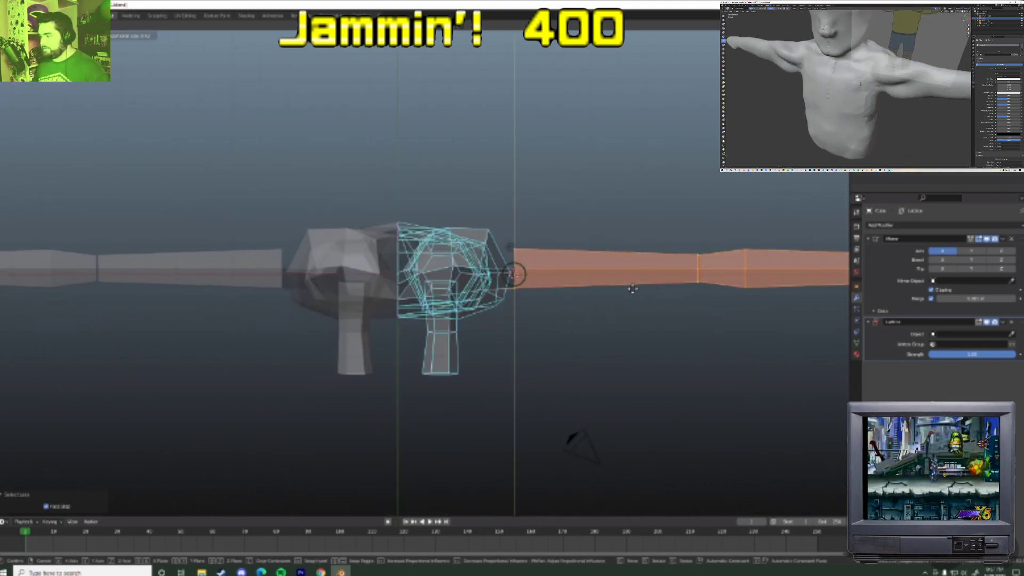
left_click(632, 286)
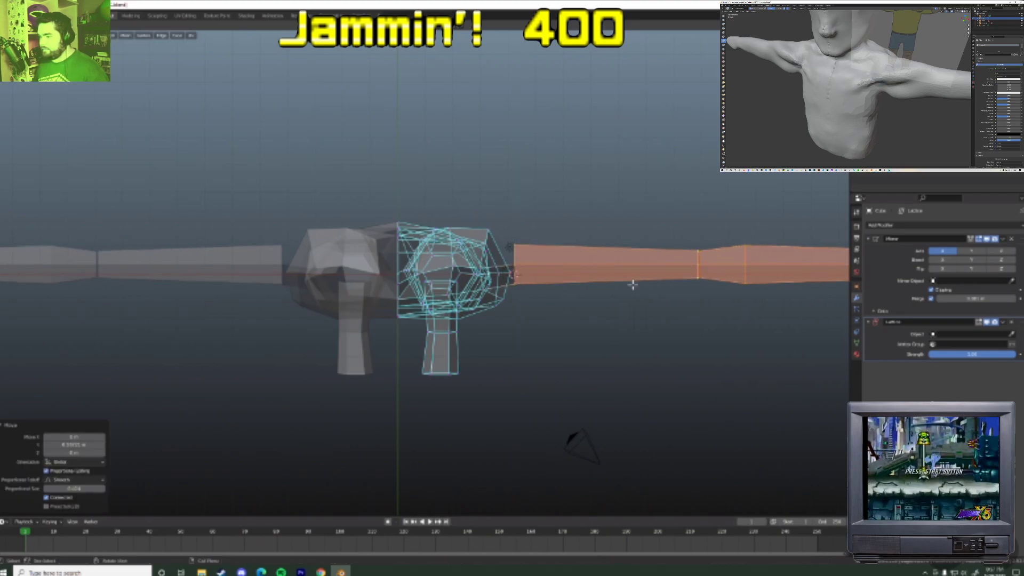
middle_click_drag(618, 322, 567, 305)
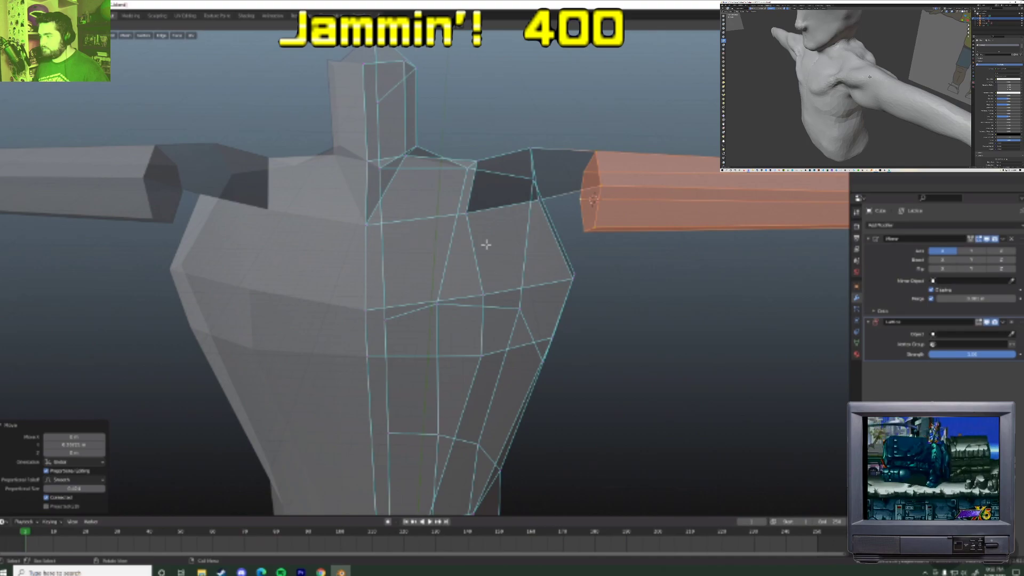
key("alt+a")
- Slide a vertex beside the shoulder along its edge and delete the upper chest's outer vertex
middle_click_drag(503, 272, 489, 263)
left_click(535, 224)
middle_click_drag(558, 286, 542, 297)
left_click(530, 270)
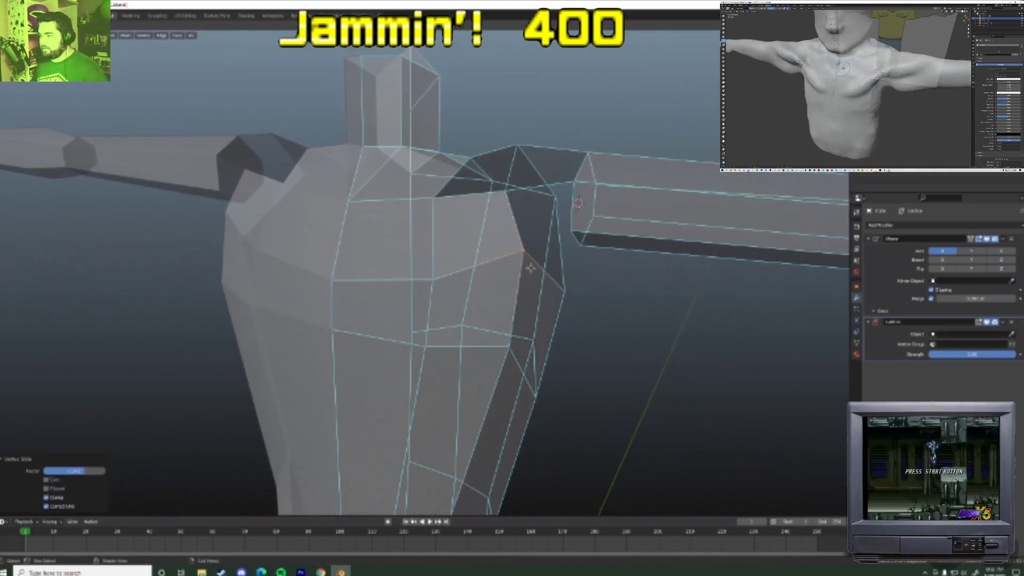
key("x")
left_click(518, 237)
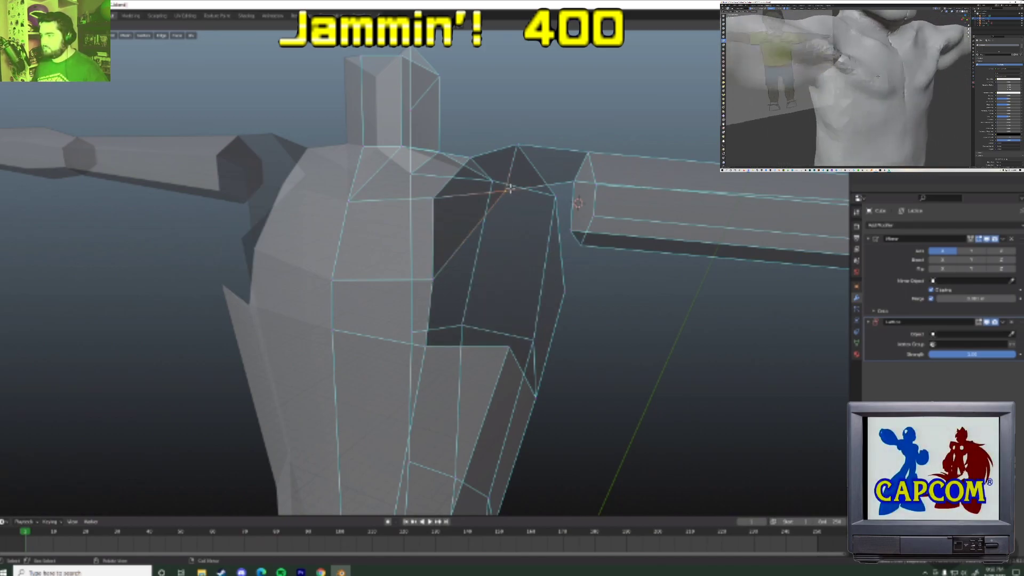
- Try to fill the opening in the upper chest beside the shoulder with a face
key("ctrl+z")
middle_click_drag(524, 235, 528, 251)
key("f")
key("ctrl+z")
key("f")
key("ctrl+z")
middle_click_drag(509, 212, 530, 203)
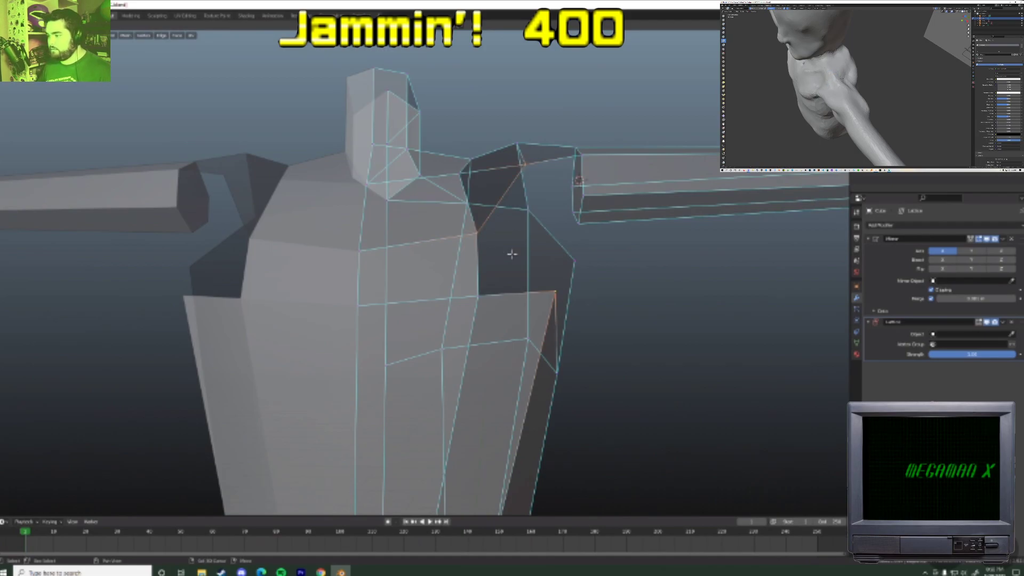
key("f")
key("ctrl+z")
- Close the upper chest opening beside the shoulder with a four-sided face and a triangle above it
key("f")
middle_click_drag(493, 296, 427, 282)
left_click(416, 261)
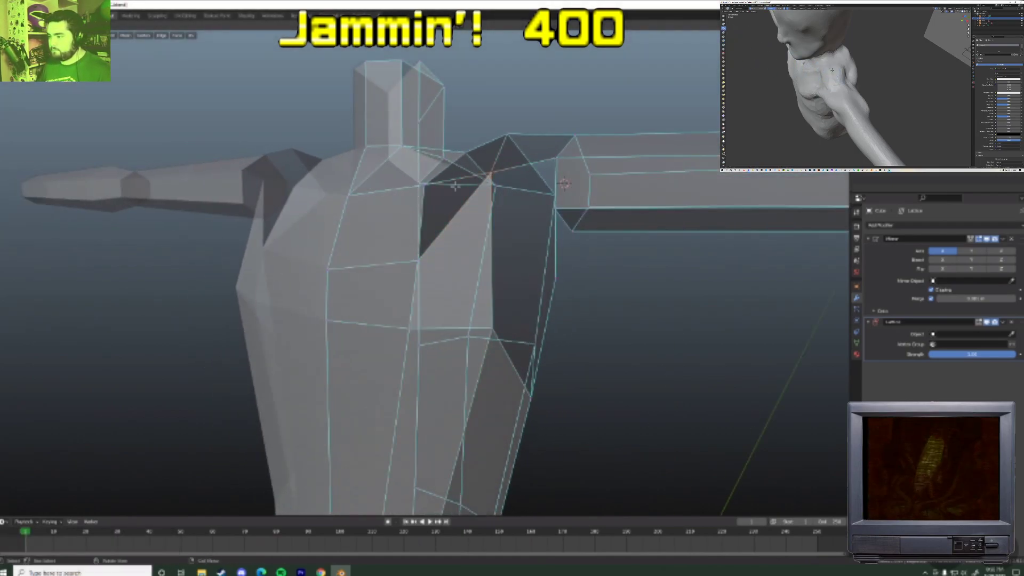
key("f")
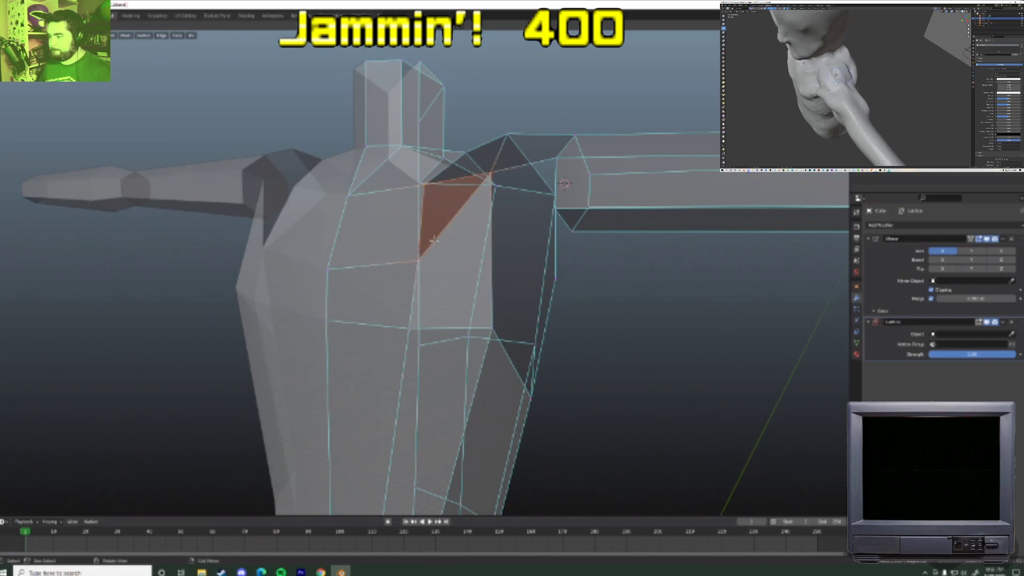
- Recalculate the normals of the whole mesh to face outside and inspect the shoulders in Object Mode
middle_click_drag(439, 241, 546, 256)
key("a")
key("shift+n")
key("Tab")
middle_click_drag(512, 226, 544, 183)
key("Tab")
- Reposition the shoulder vertices where the chest meets the arm
left_click(530, 235)
key("g")
left_click(551, 274)
key("g")
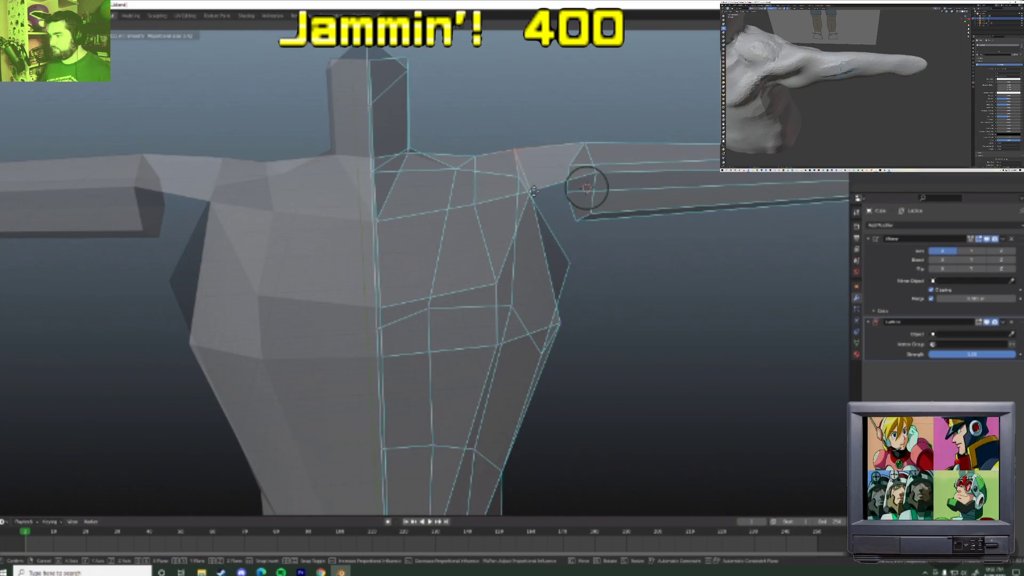
left_click(534, 195)
- Move a vertex on the shoulder's top and lower the neck-base vertex along the Z axis
middle_click_drag(501, 179, 418, 156)
left_click(478, 191)
key("g")
left_click(462, 206)
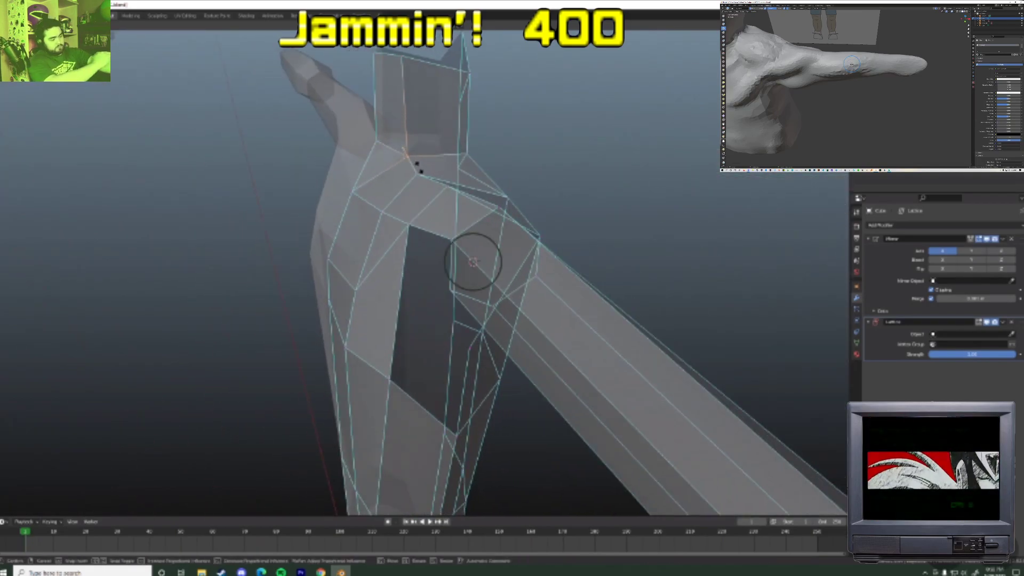
left_click(420, 173)
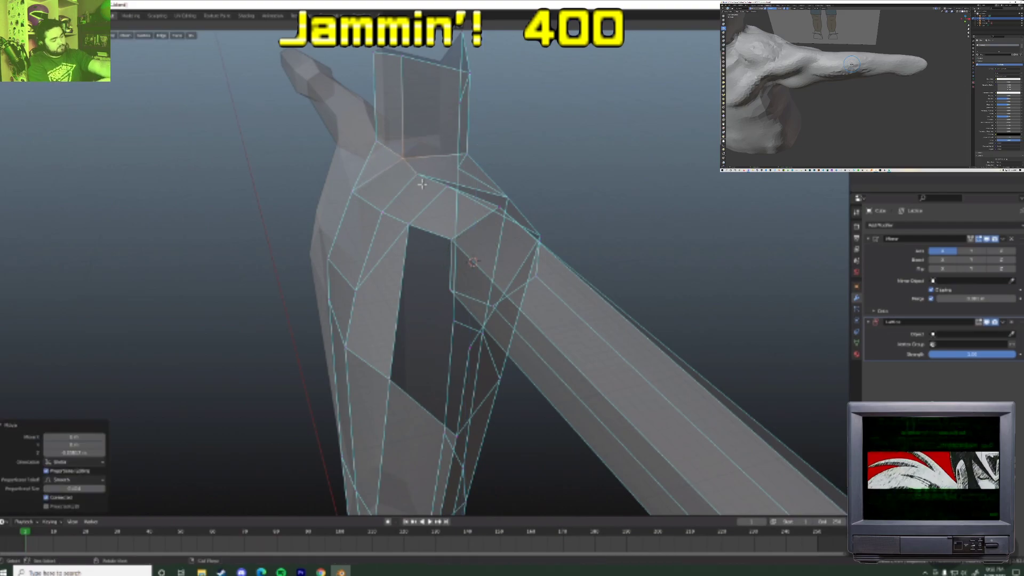
- Reposition the vertices where the base of the neck meets the shoulder, sliding one along the X axis
middle_click_drag(418, 176, 492, 184)
middle_click_drag(374, 161, 370, 195)
key("g")
left_click(417, 175)
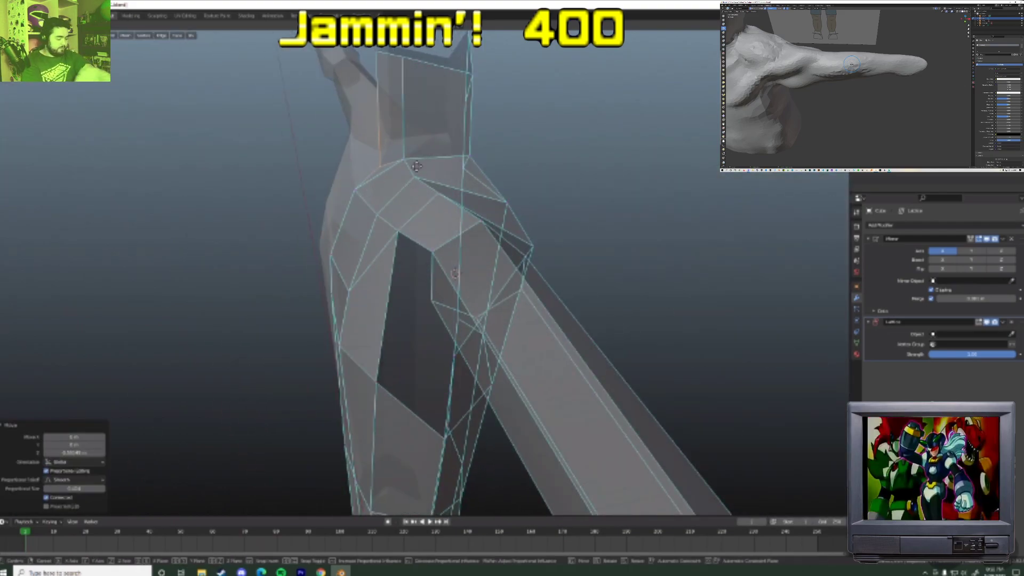
left_click(423, 167)
middle_click_drag(401, 166, 437, 192)
left_click(415, 168)
key("g")
key("x")
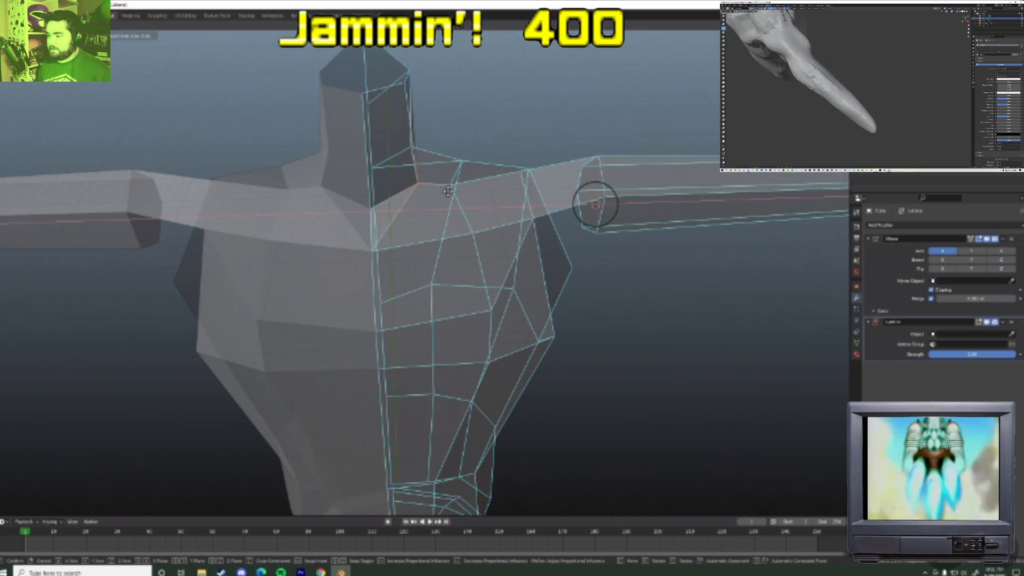
left_click(435, 167)
- Lower the upper rim of the neck along the Z axis to shorten the neck
middle_click_drag(435, 167, 330, 78)
left_click(419, 74)
key("g")
right_click(518, 90)
key("g")
key("z")
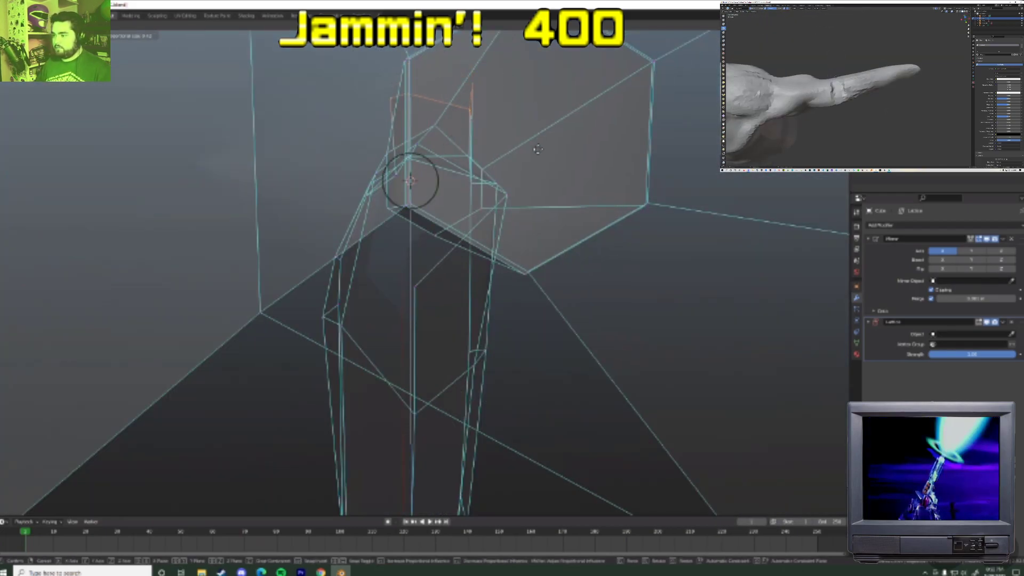
left_click(538, 149)
- Reposition the neck-base vertex beside the shoulder and adjust its height along the Z axis
middle_click_drag(537, 149, 591, 215)
key("g")
left_click(419, 180)
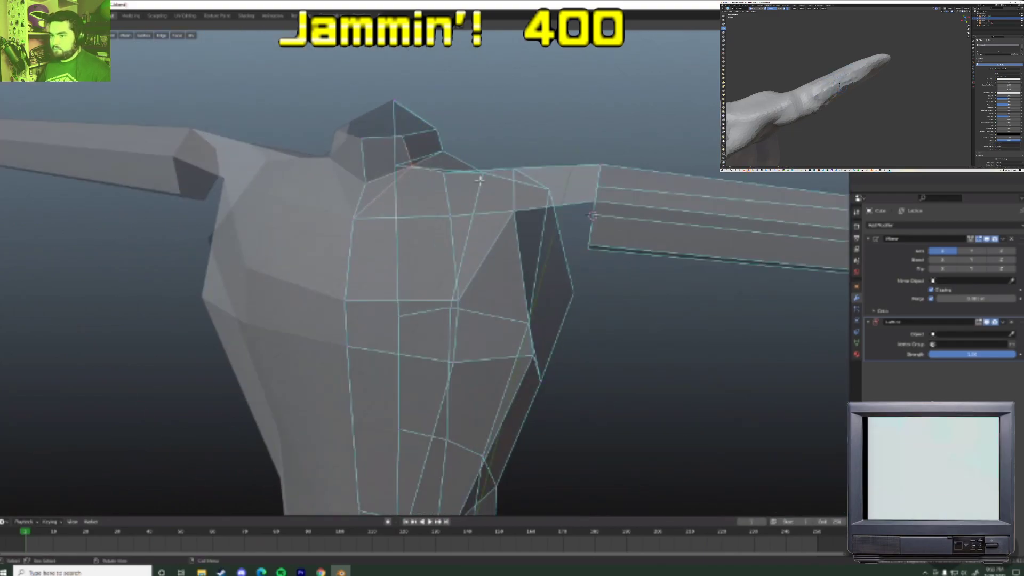
middle_click_drag(479, 180, 500, 266)
key("g")
key("z")
left_click(475, 184)
- Select the waist edge loop of the torso and scale it up slightly
scroll(475, 187, "down", 3)
scroll(483, 317, "down", 1)
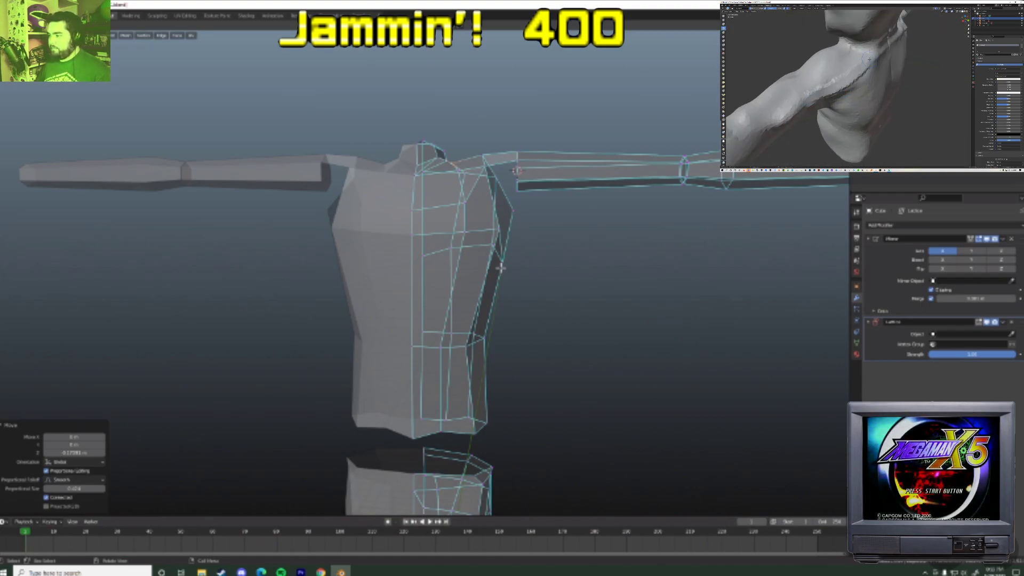
scroll(460, 272, "down", 7)
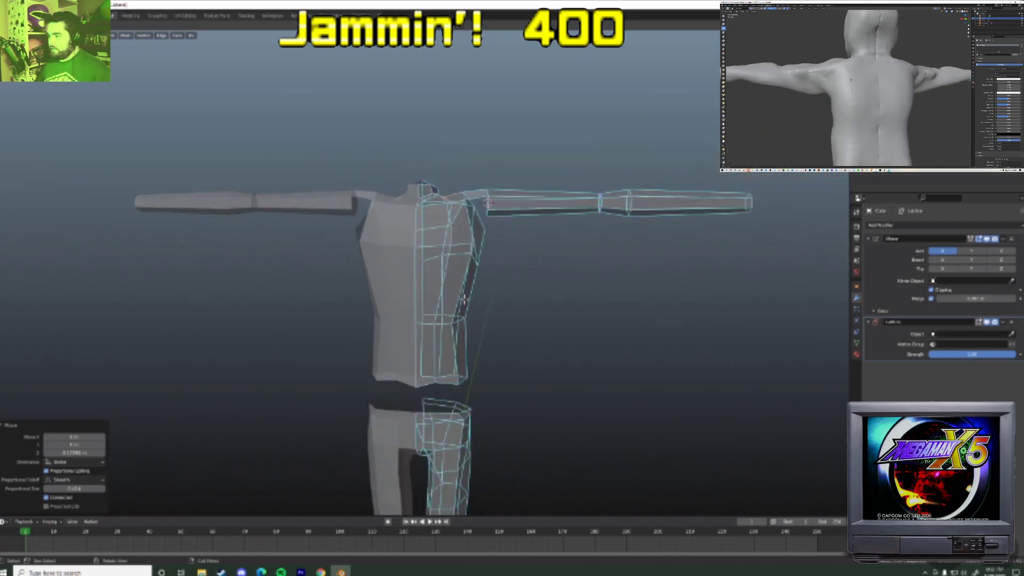
middle_click_drag(473, 335, 489, 299, "shift")
scroll(485, 320, "up", 2)
scroll(486, 324, "up", 1)
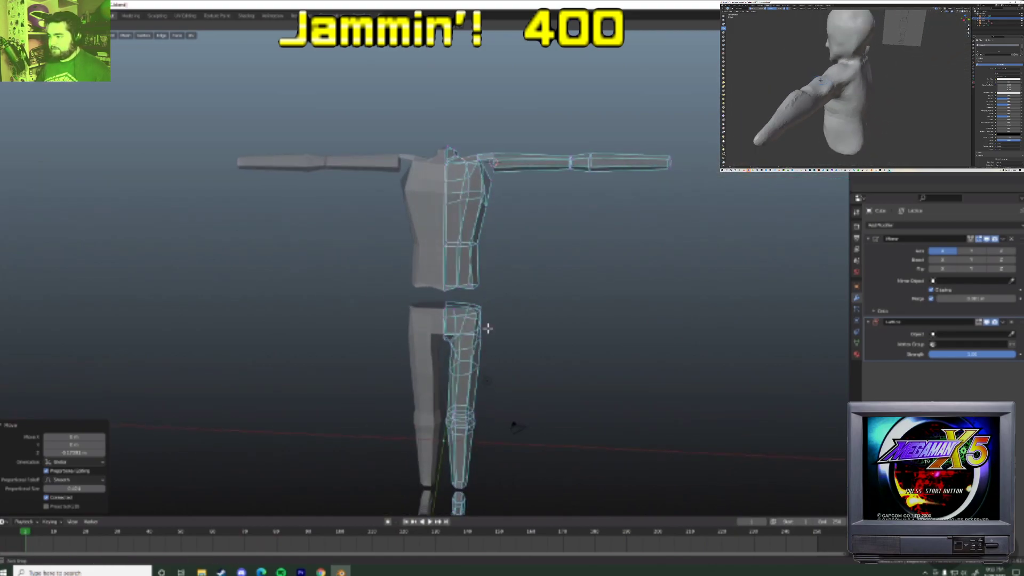
left_click(473, 253, "alt")
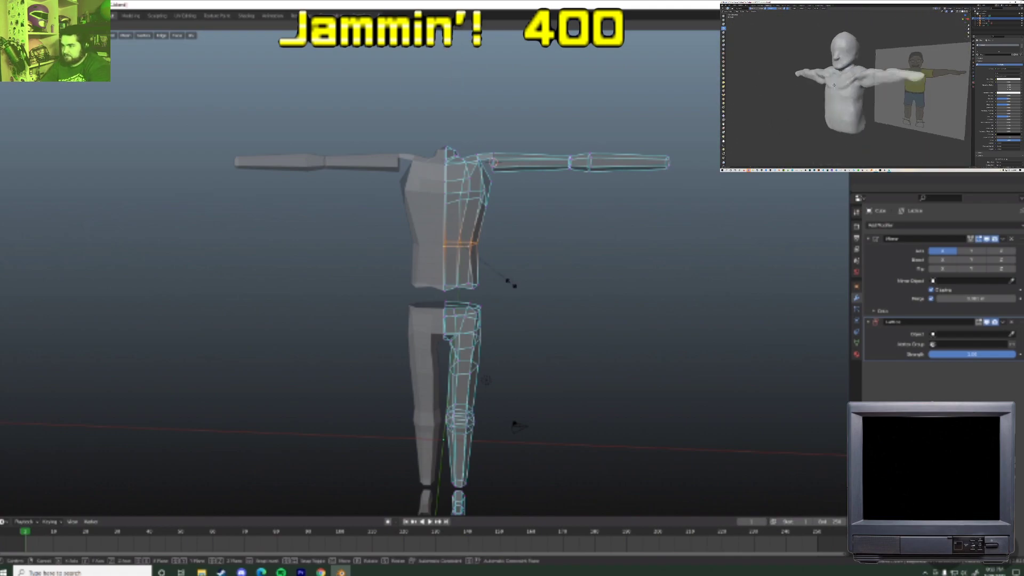
key("s")
left_click(521, 284)
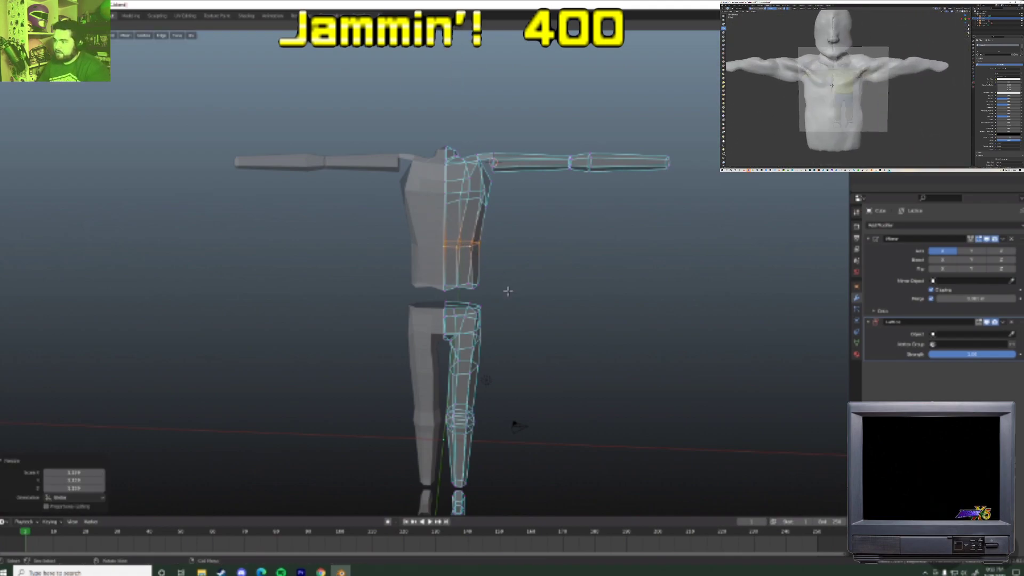
- Widen the torso's lower edge loop and lower it along the Z axis until it overlaps the top of the hips
scroll(474, 290, "up", 3)
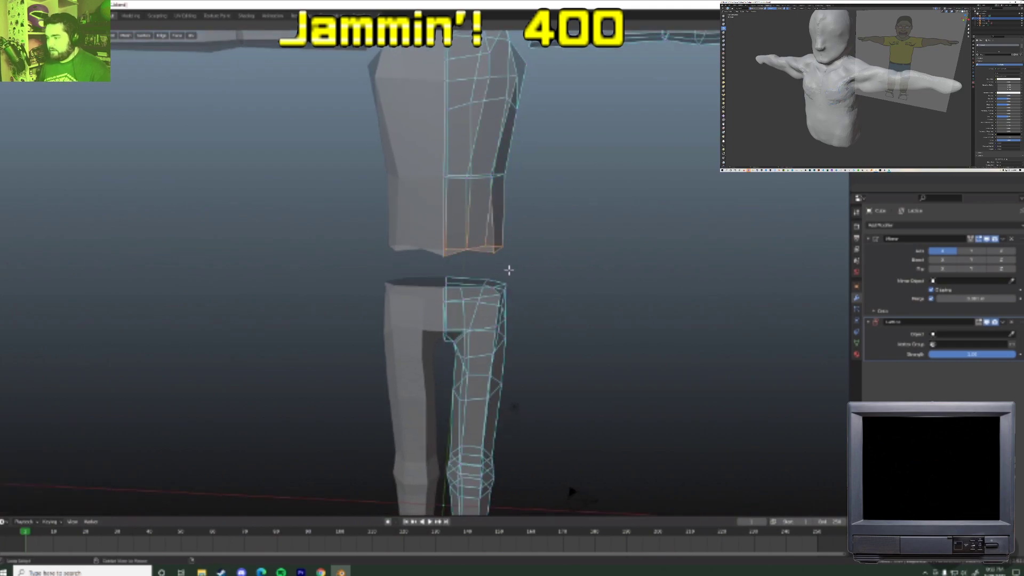
key("s")
left_click(516, 270)
key("g")
key("z")
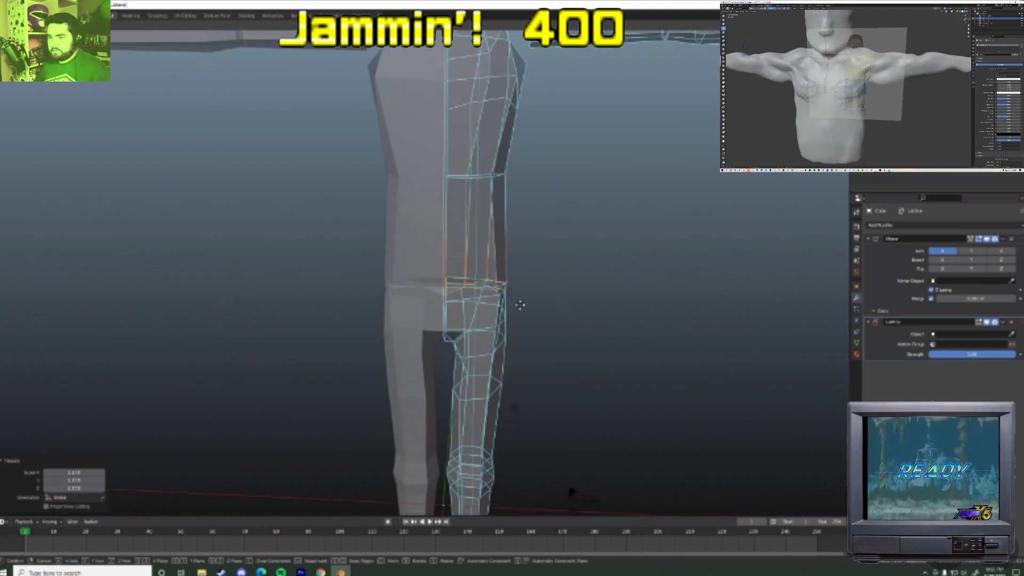
key("g")
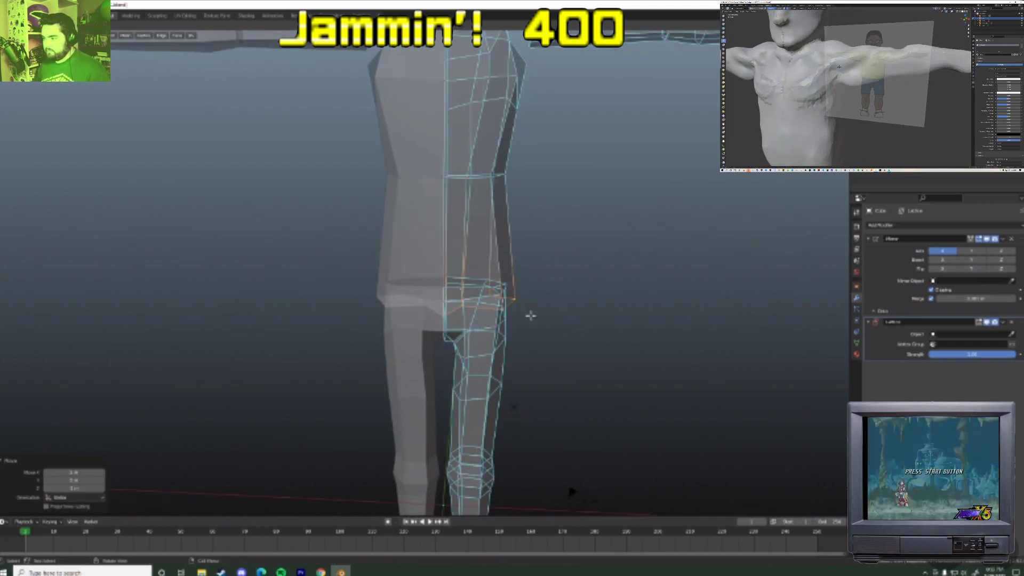
- Examine the body's proportions and the overlap between torso and hips from several angles, with and without viewport overlays
scroll(531, 315, "down", 5)
middle_click_drag(521, 320, 506, 298)
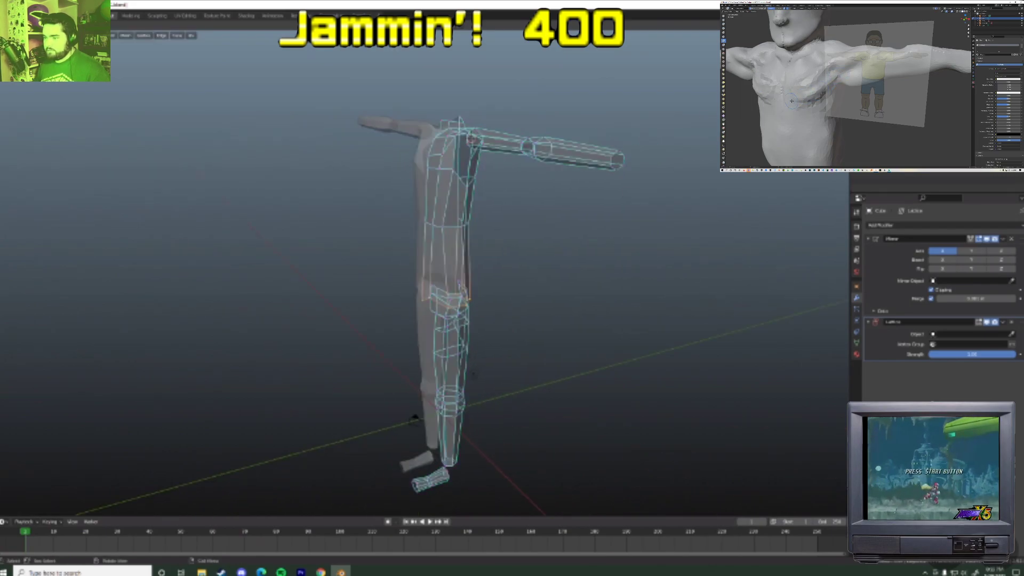
key("alt+shift+z")
scroll(469, 350, "down", 4)
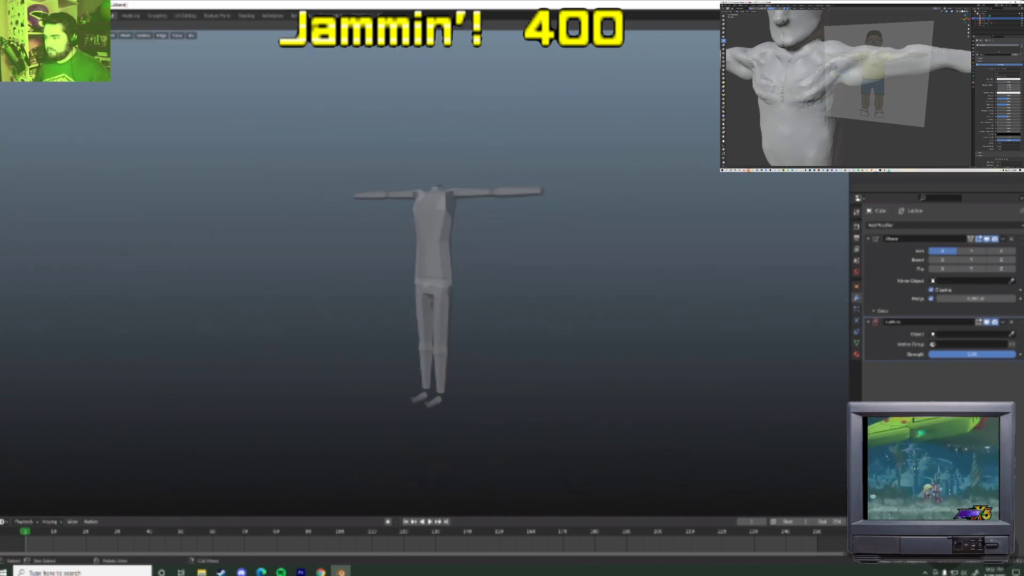
middle_click_drag(467, 376, 361, 361)
scroll(415, 332, "up", 6)
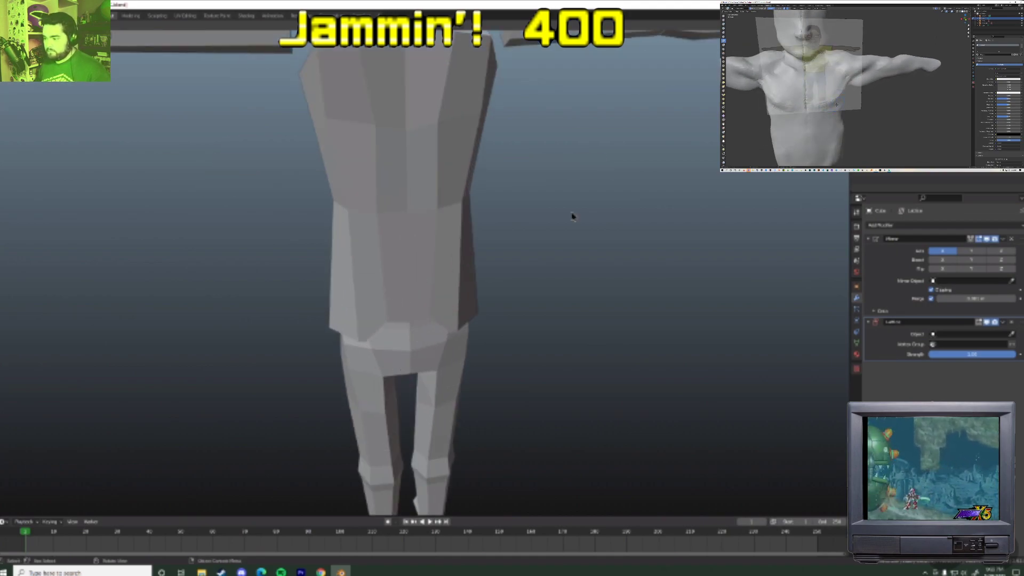
key("shift+alt+z")
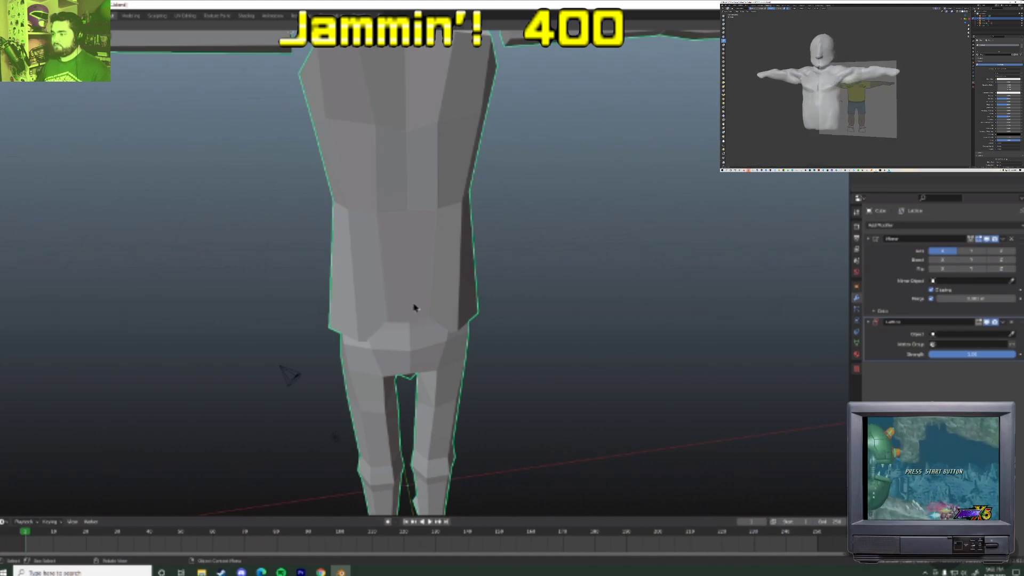
key("Tab")
middle_click_drag(405, 320, 368, 261)
middle_click_drag(352, 368, 362, 268)
middle_click_drag(538, 268, 515, 298)
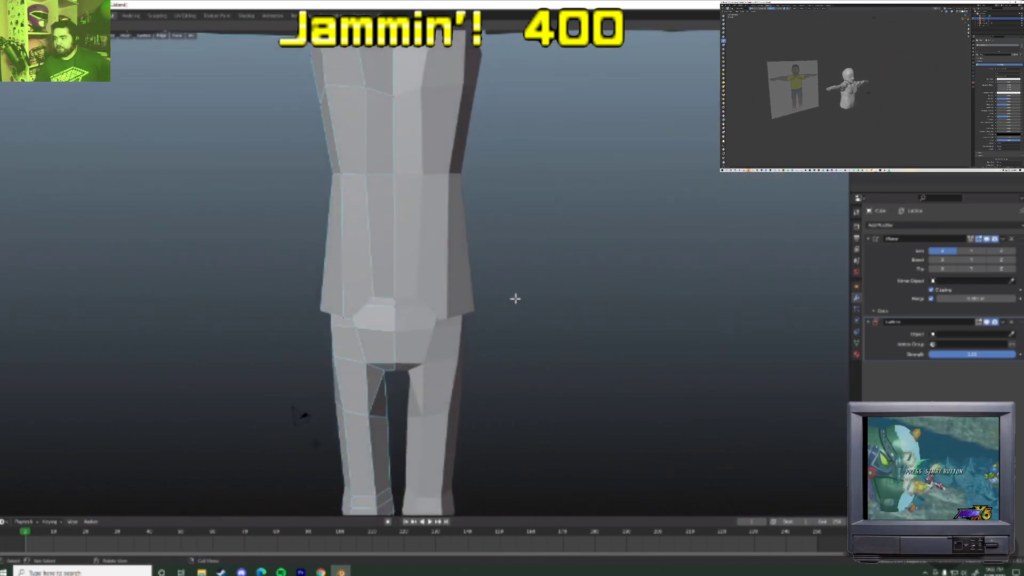
- Scale the entire body mesh along the Y axis and check its depth in the front and side views
key("Tab")
middle_click_drag(395, 338, 458, 319)
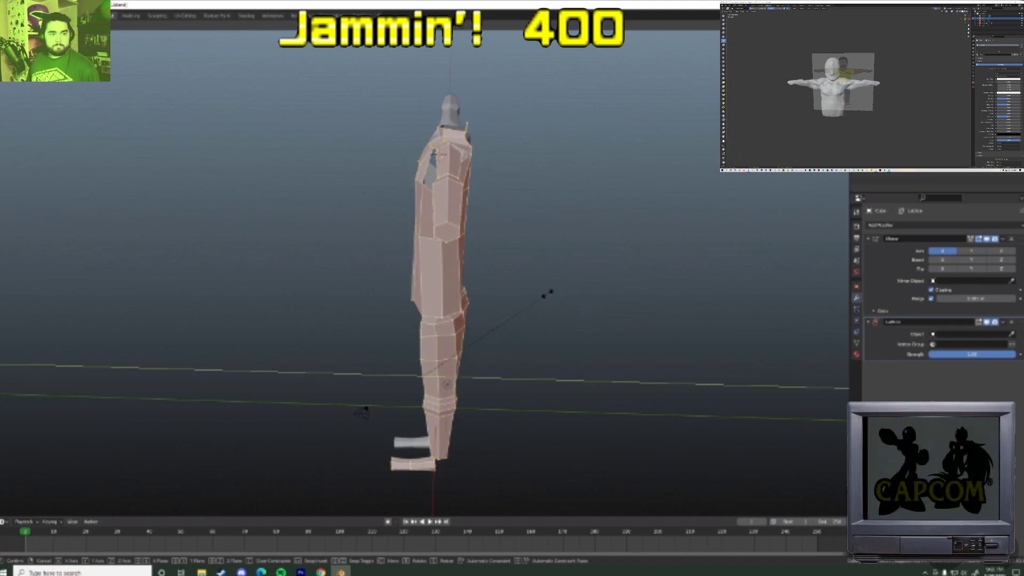
left_click(542, 293)
middle_click_drag(499, 317, 427, 293)
key("Tab")
key("Tab")
key("KP_1")
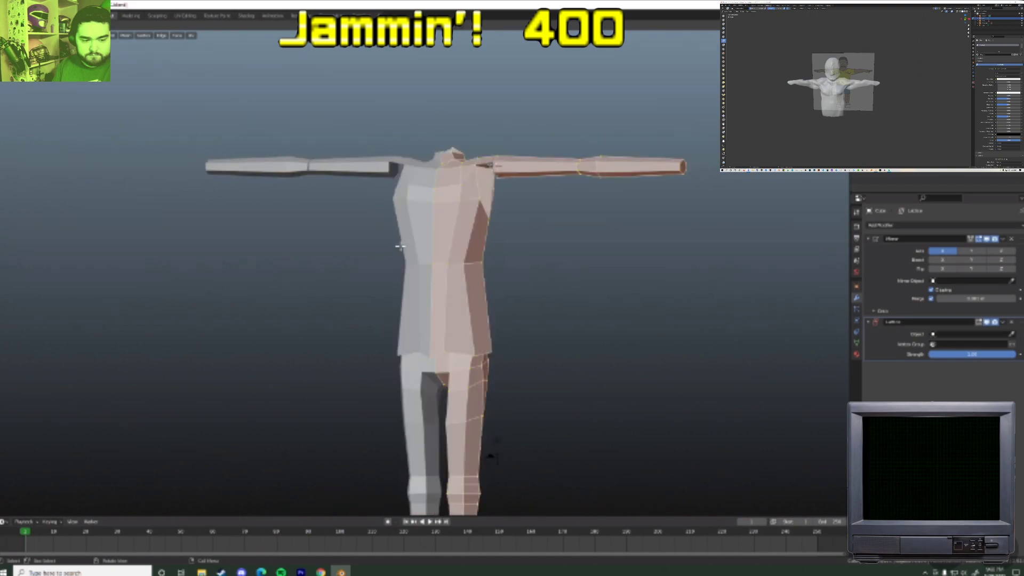
key("KP_3")
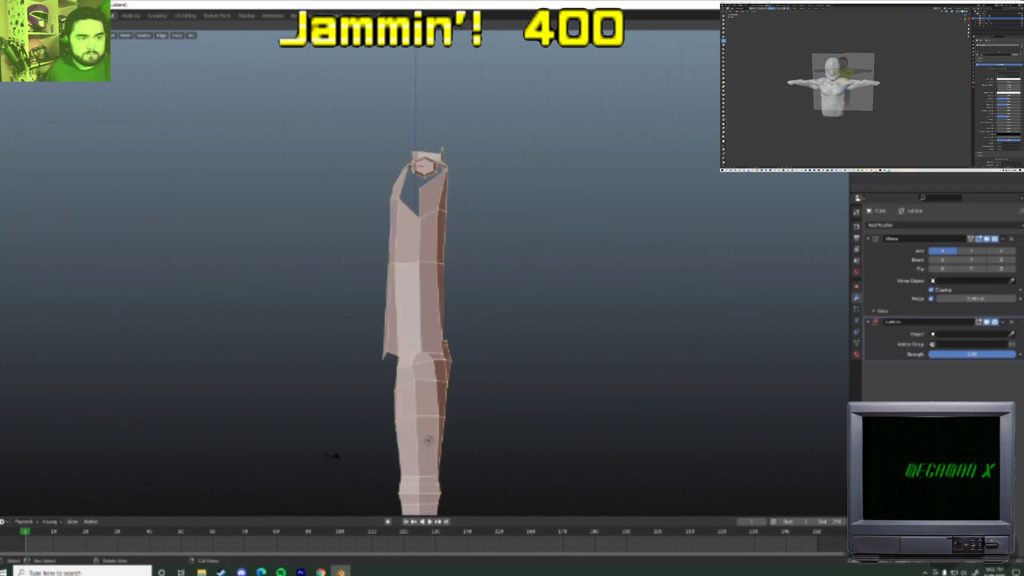
- Adjust the upper chest in profile by moving its front vertex with proportional editing
key("r")
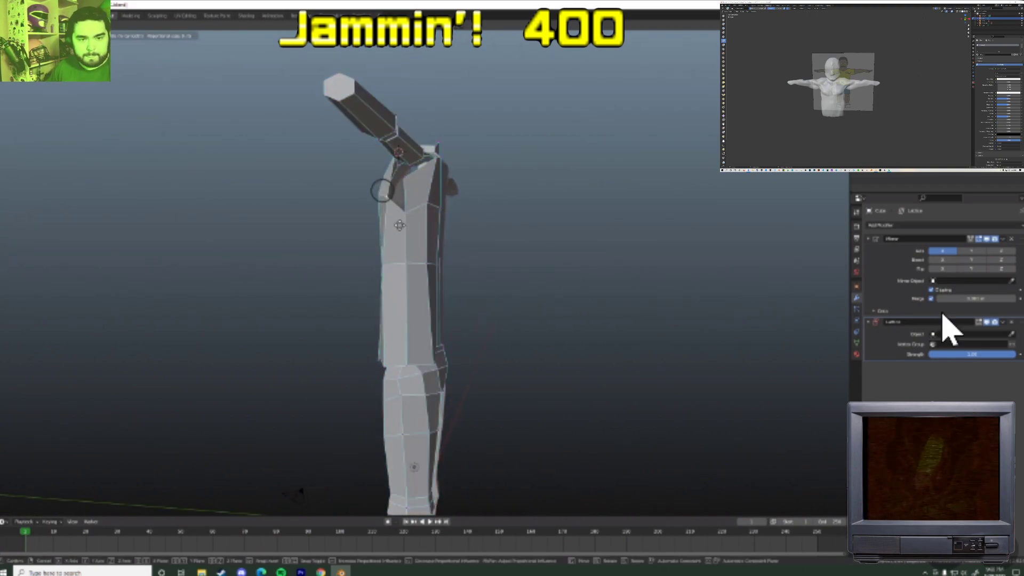
left_click(411, 235)
middle_click_drag(411, 235, 427, 256)
key("g")
left_click(441, 229)
- Adjust the front of the waist along the Y axis using a much smaller proportional editing radius
key("r")
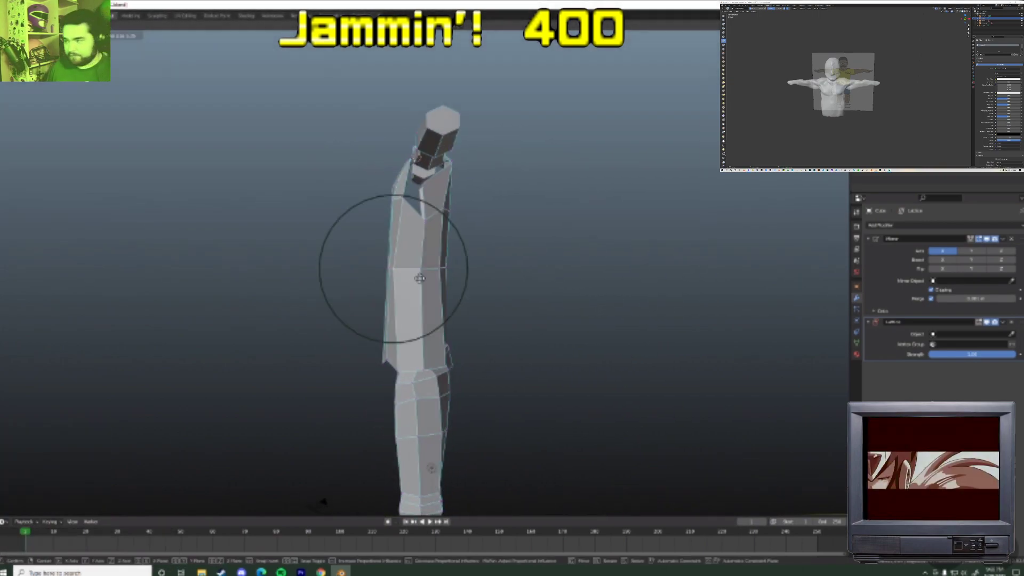
left_click(421, 279)
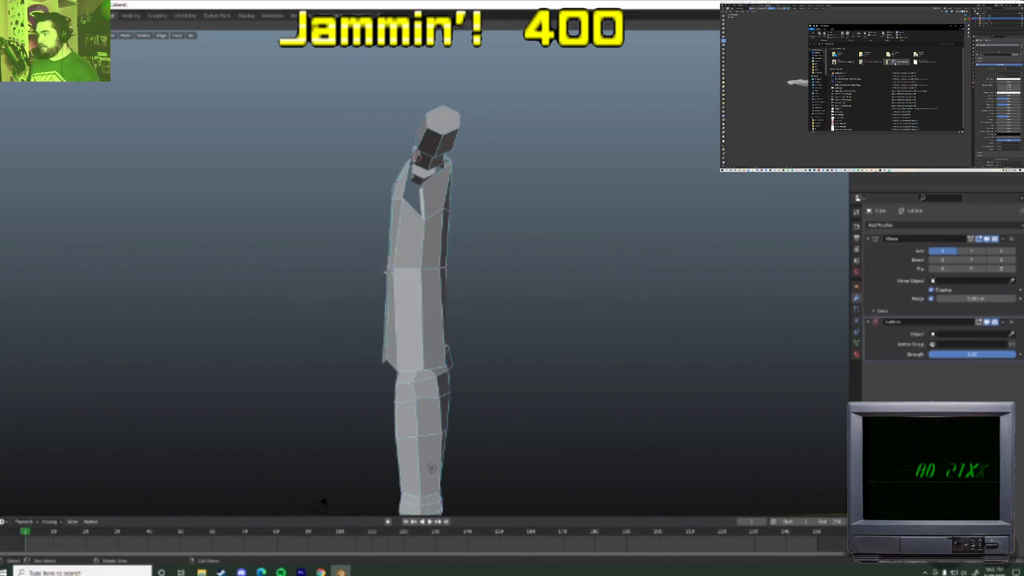
key("g")
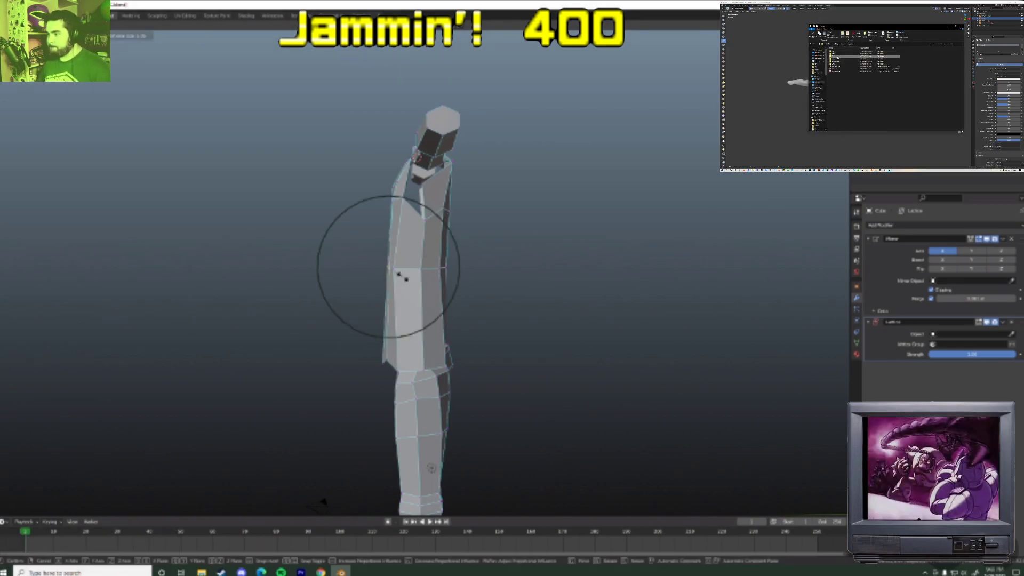
key("y")
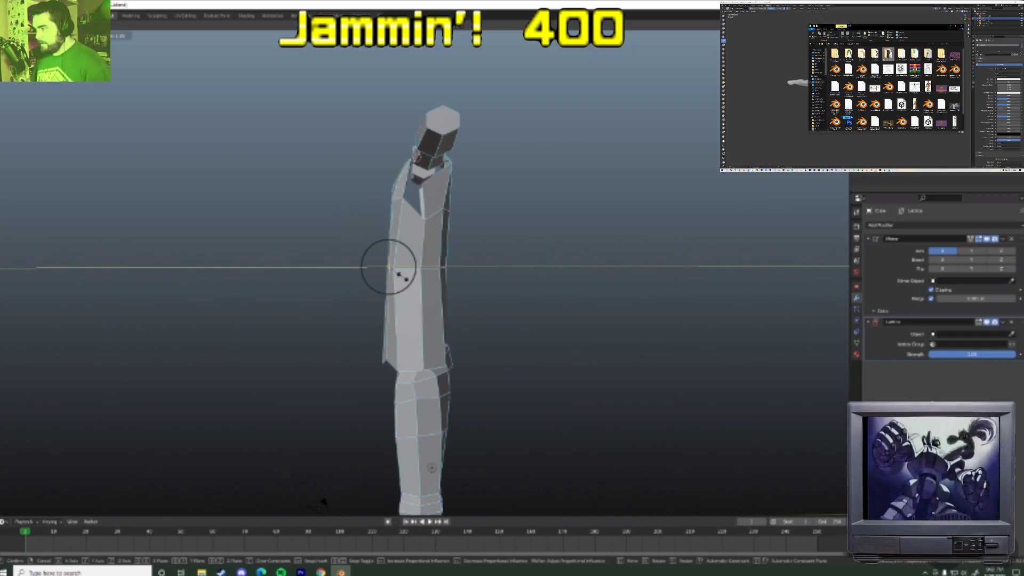
scroll(398, 274, "up", 10)
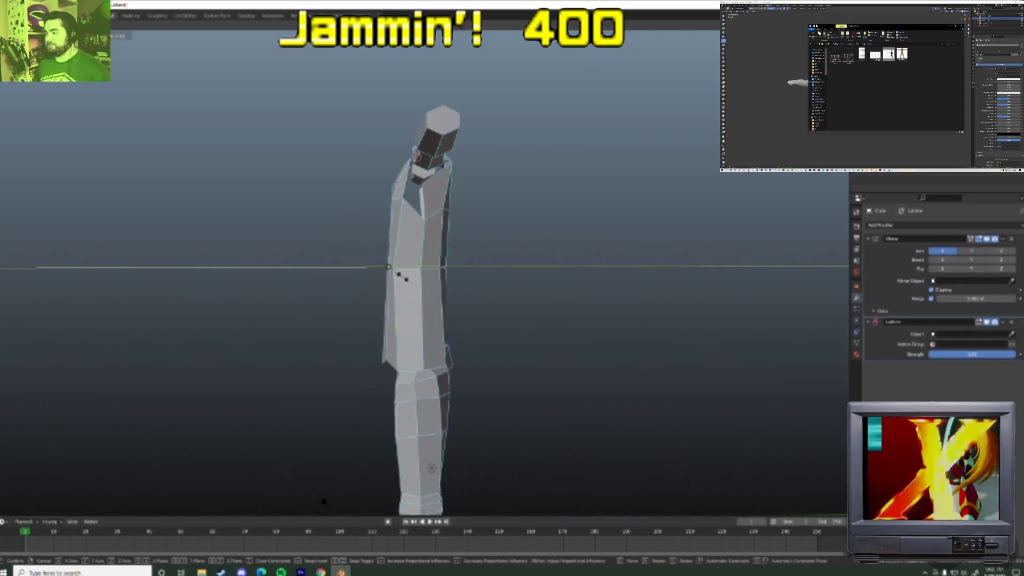
left_click(398, 274)
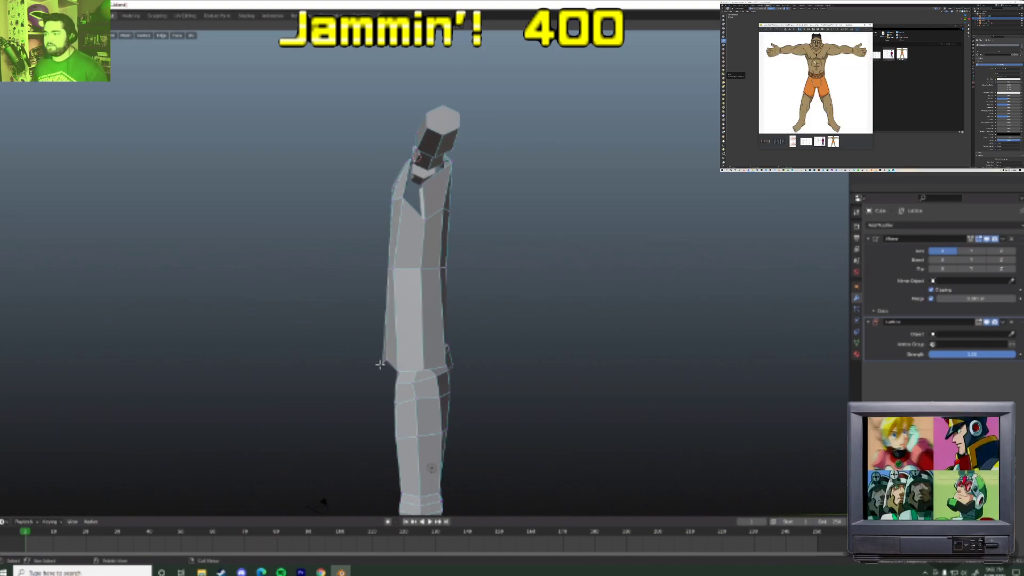
- Move the front of the torso's lower hem along the Y axis and adjust its centre vertex along the Z axis
key("g")
key("y")
left_click(380, 364)
middle_click_drag(380, 364, 436, 415)
scroll(436, 415, "up", 3)
key("g")
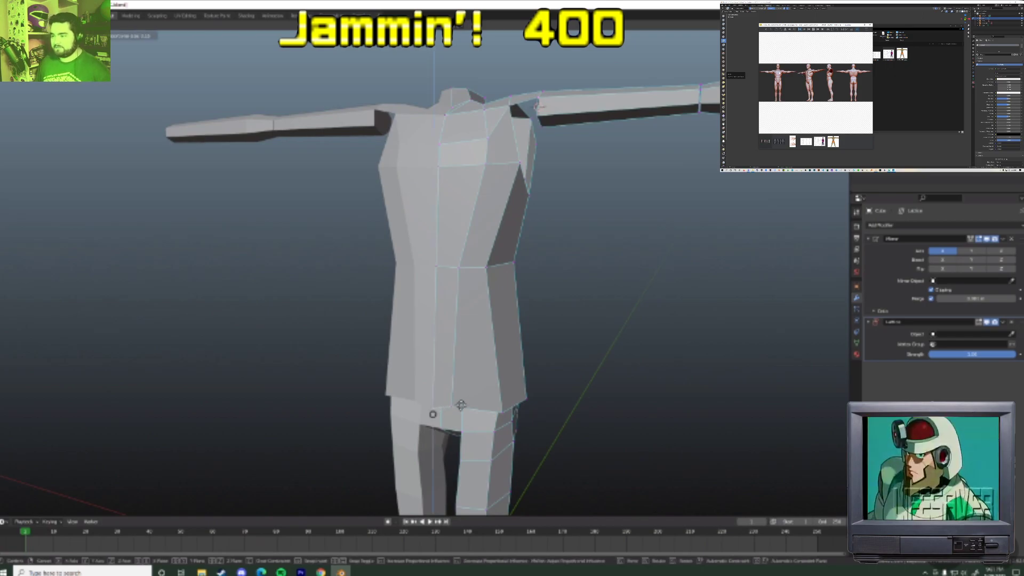
left_click(461, 402)
- Shift the front vertices of the lower hem and waist outward along the X axis to even out the torso faces
middle_click_drag(460, 401, 465, 404)
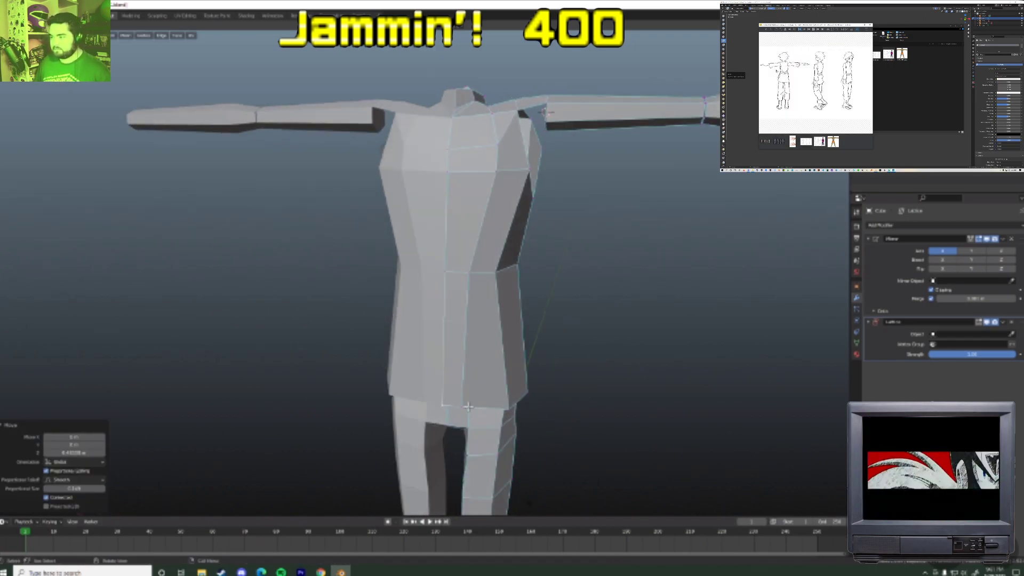
key("g")
left_click(479, 406)
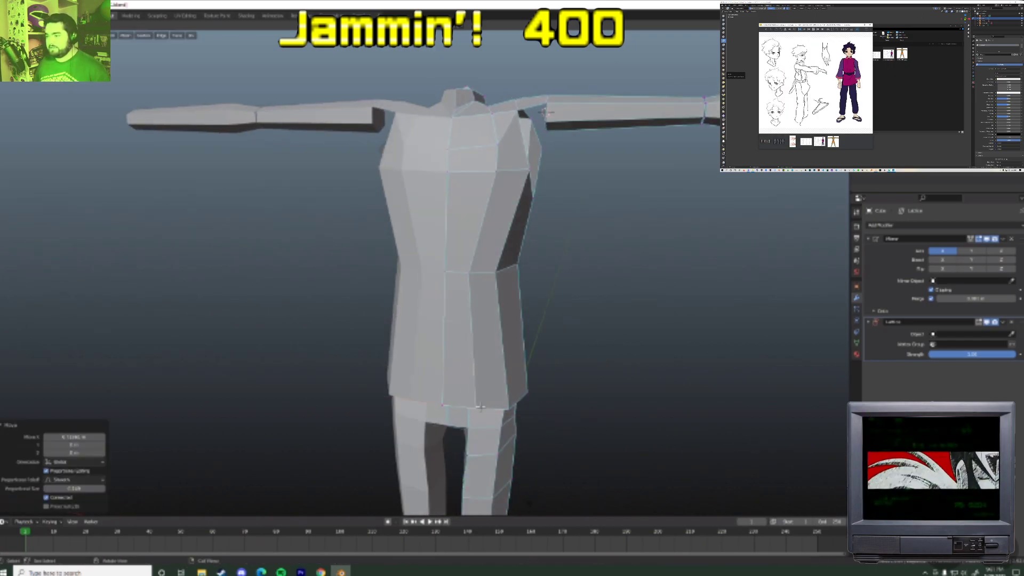
key("g")
left_click(482, 278)
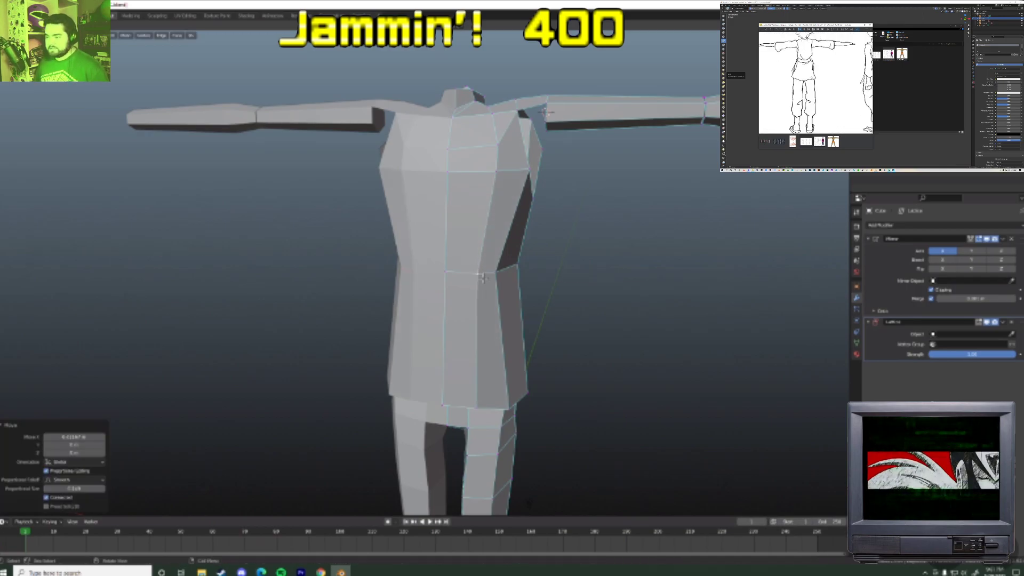
key("g")
key("x")
left_click(495, 408)
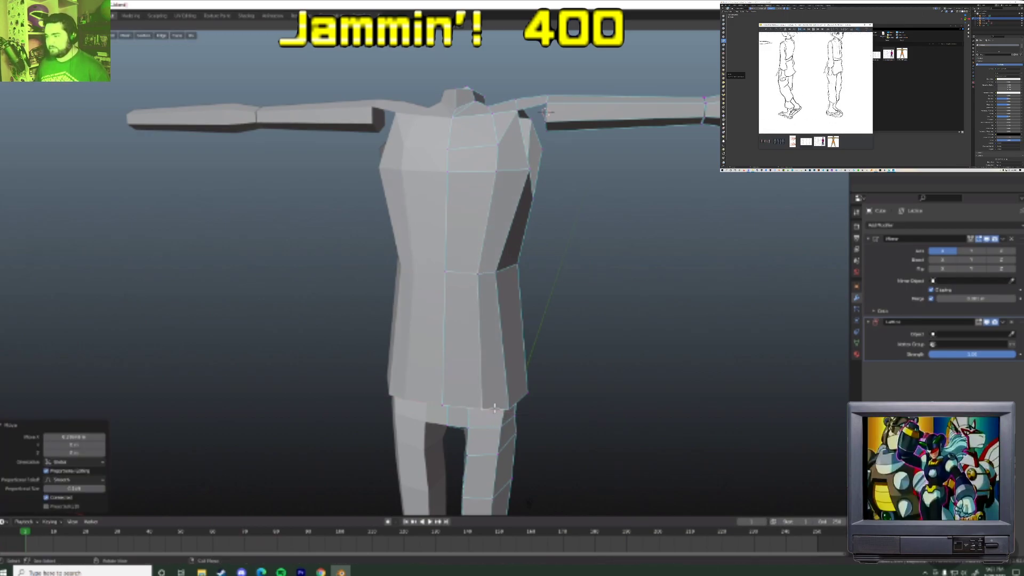
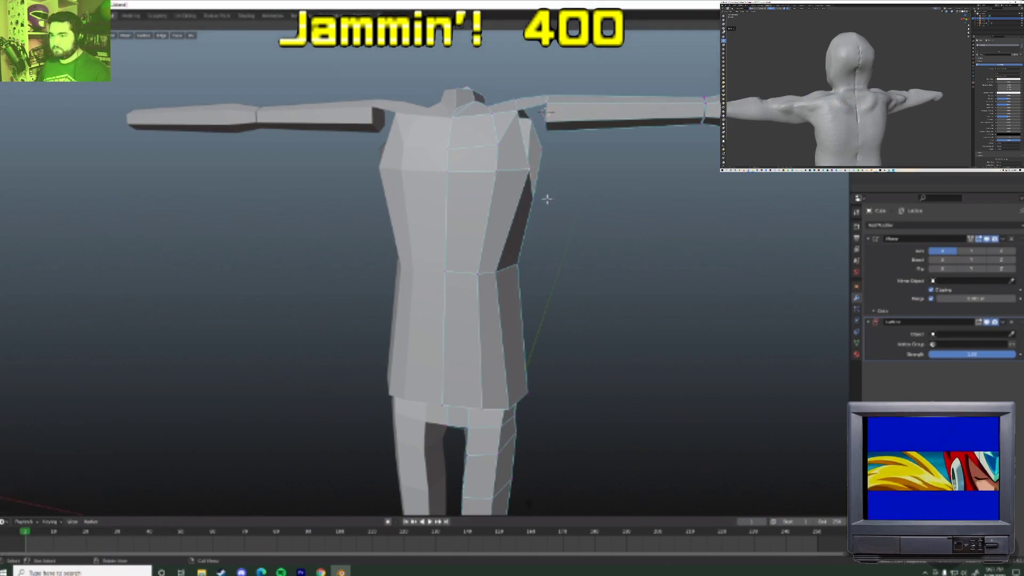
- Reposition the vertex where the arm meets the back of the shoulder
middle_click_drag(551, 172, 320, 239)
scroll(514, 204, "up", 3)
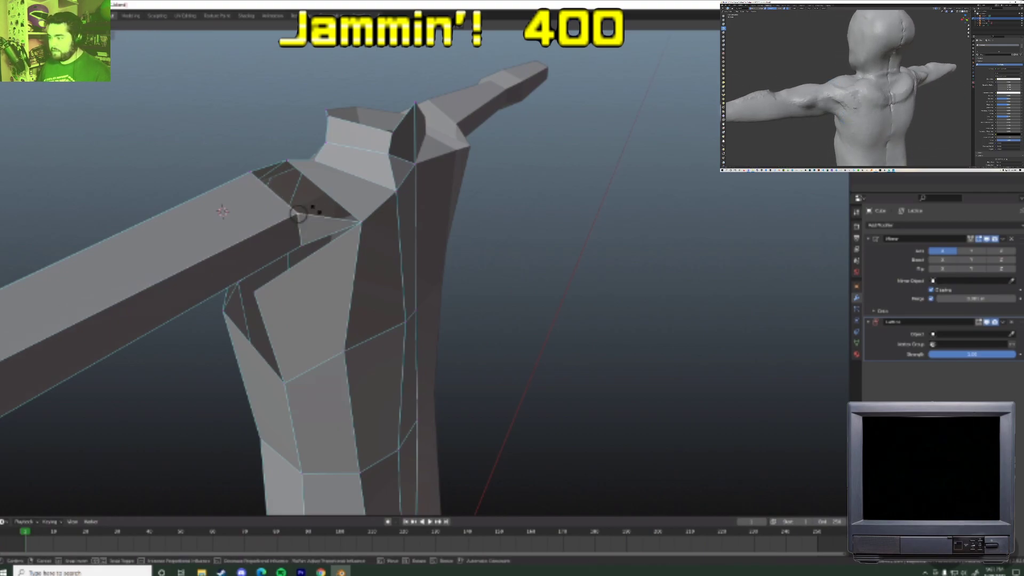
middle_click_drag(298, 202, 229, 162)
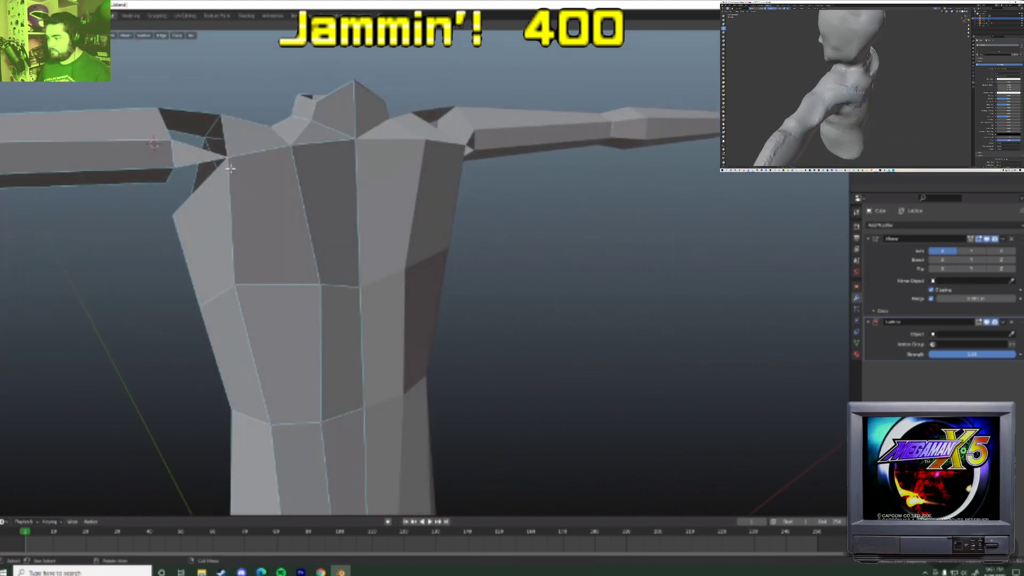
- Delete the selected edges and faces where the upper arm meets the back of the shoulder, using Only Edges & Faces
key("x")
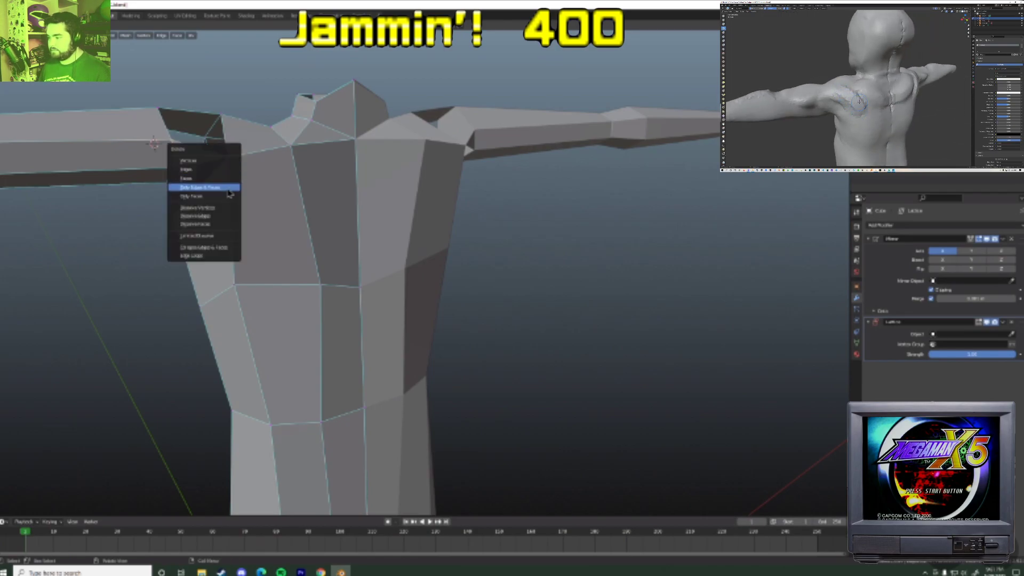
left_click(228, 189)
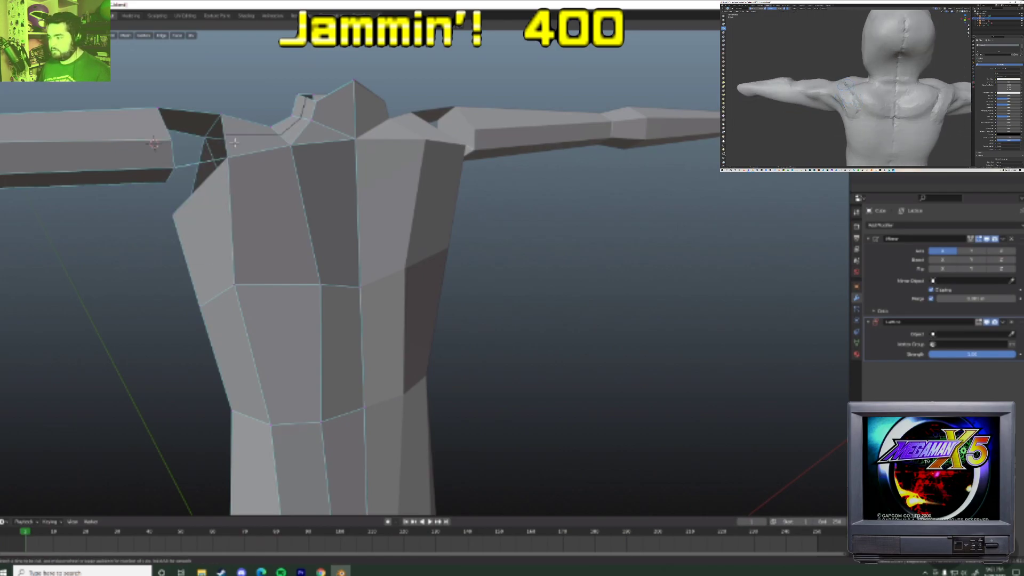
middle_click_drag(234, 143, 220, 114)
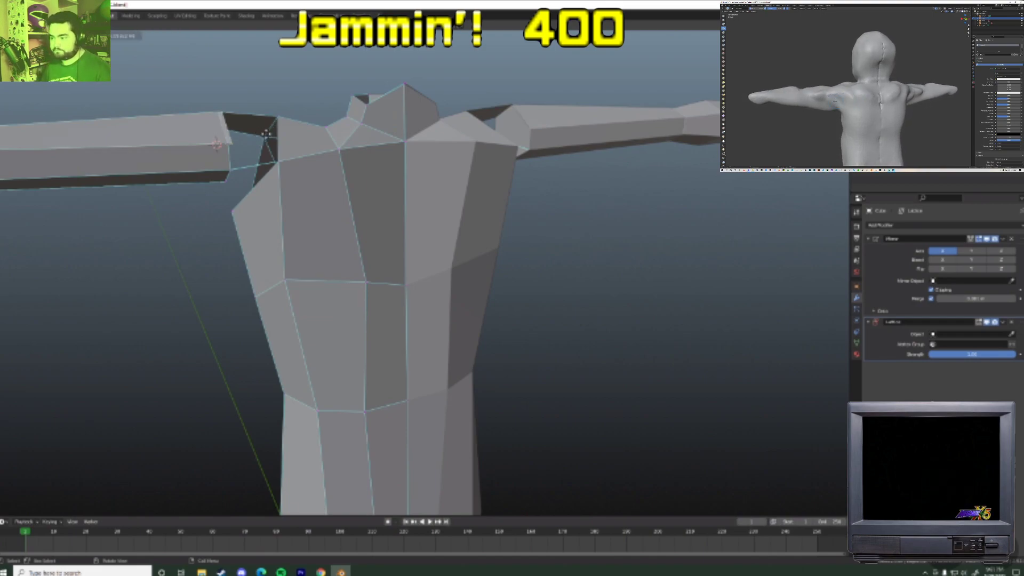
- Scale and move the vertices around the open gap at the back of the shoulder
left_click(299, 132)
key("s")
left_click(283, 130)
key("g")
left_click(283, 137)
middle_click_drag(282, 138, 359, 142)
- Rotate and reposition the selected shoulder geometry to realign it with the upper arm
key("r")
left_click(309, 178)
key("g")
left_click(311, 175)
key("g")
left_click(300, 183)
key("r")
left_click(309, 167)
key("g")
- Reposition the vertices across the top of the back, from the neck base out to the shoulder corner
left_click(313, 118)
key("g")
left_click(357, 134)
left_click(380, 135)
middle_click_drag(382, 135, 355, 136)
key("g")
left_click(353, 136)
left_click(273, 133)
key("g")
left_click(288, 141)
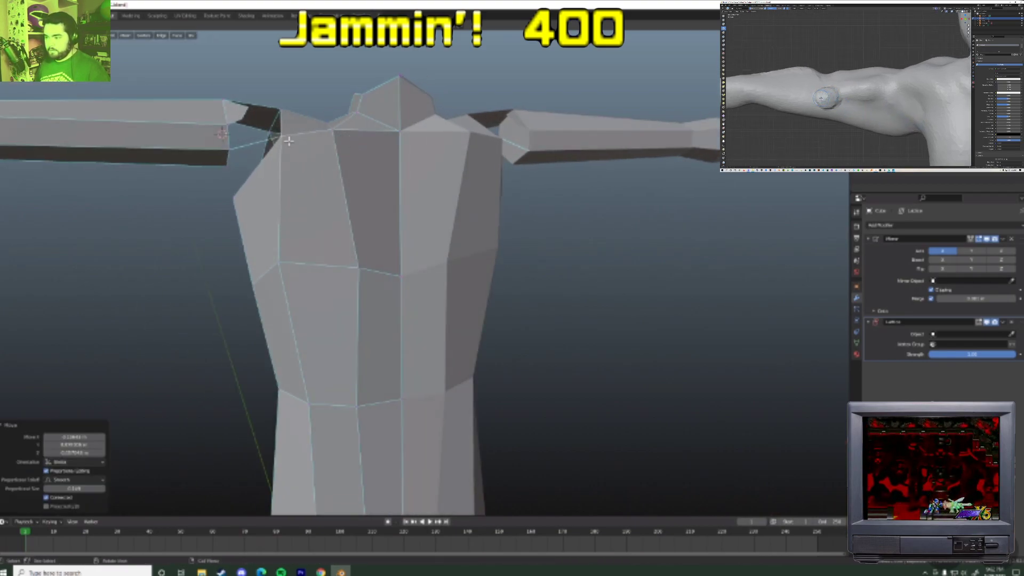
- Pull the protruding outer vertex below the back of the armpit inward and move the side vertex beneath it
left_click(235, 197)
key("g")
left_click(258, 186)
left_click(251, 286)
middle_click_drag(252, 285, 322, 305)
key("g")
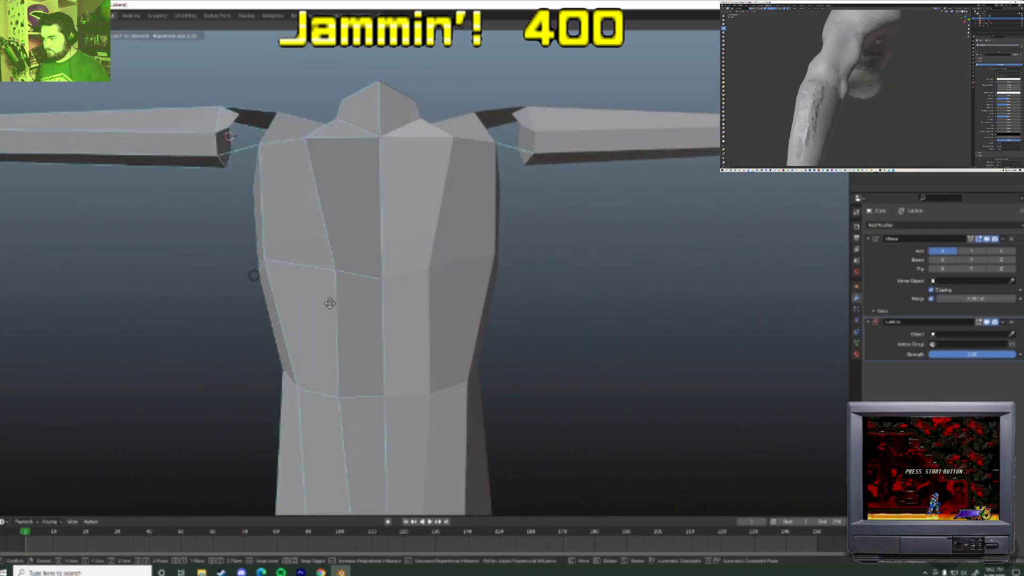
left_click(326, 305)
- Shift the outer and inner vertices of the mid-back row to even out the back faces
left_click(263, 259)
key("g")
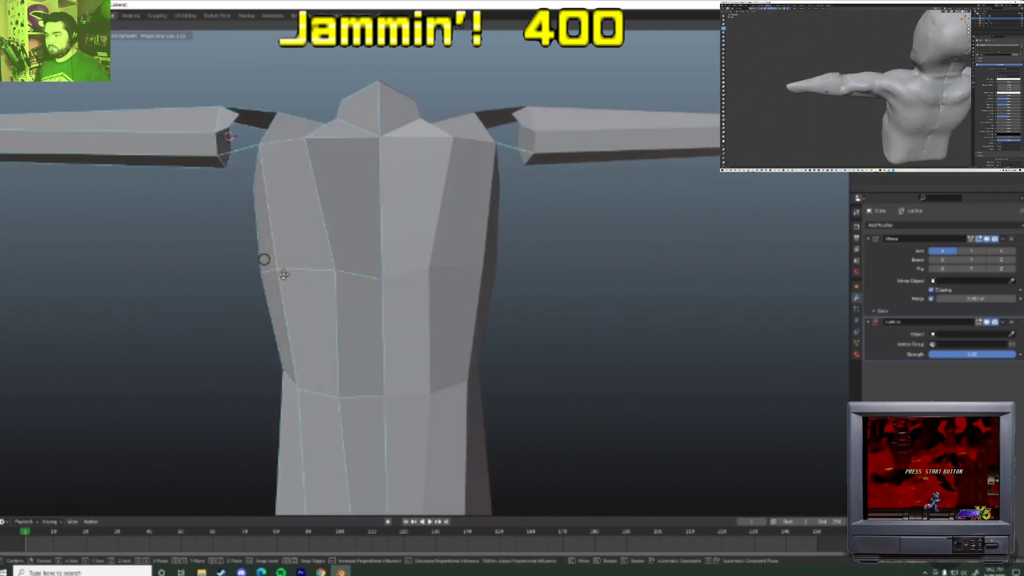
left_click(283, 276)
left_click(336, 271)
key("g")
left_click(337, 270)
- Move the outer chest vertex below the armpit inward to slim the torso's side
middle_click_drag(338, 271, 469, 268)
scroll(454, 292, "down", 4)
key("Tab")
middle_click_drag(405, 299, 499, 291)
key("Tab")
middle_click_drag(494, 250, 523, 265)
key("g")
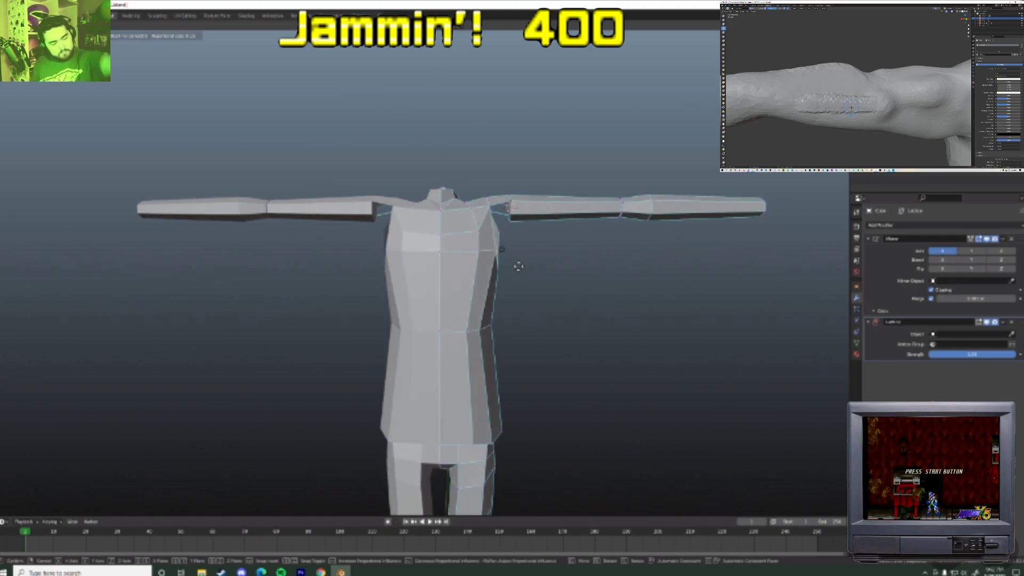
left_click(514, 266)
- Reposition the side torso vertex beneath the armpit to smooth the outline of the ribcage
middle_click_drag(506, 240, 426, 315)
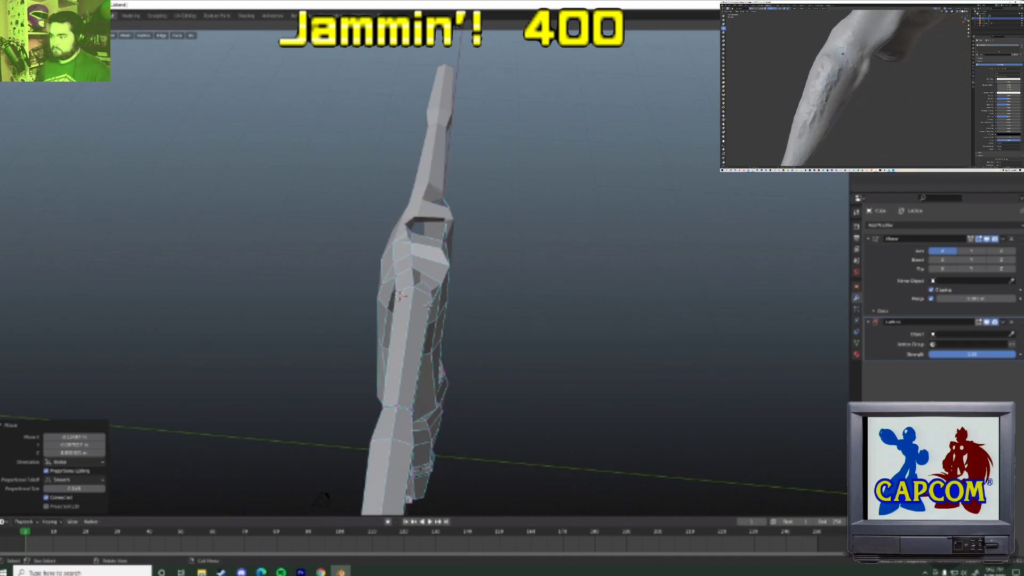
middle_click_drag(428, 306, 481, 268)
key("g")
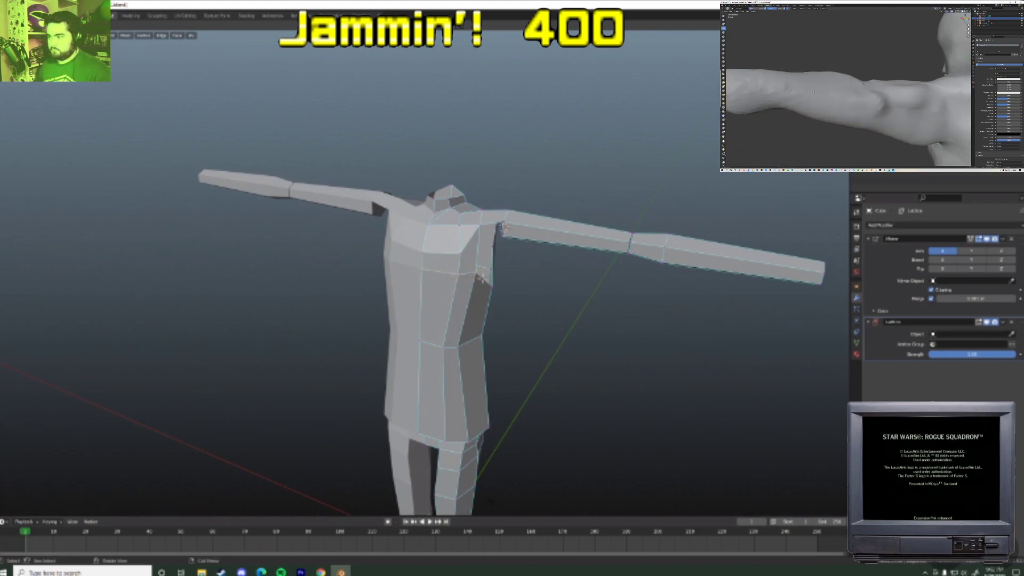
left_click(481, 283)
middle_click_drag(480, 283, 459, 297)
left_click(459, 299)
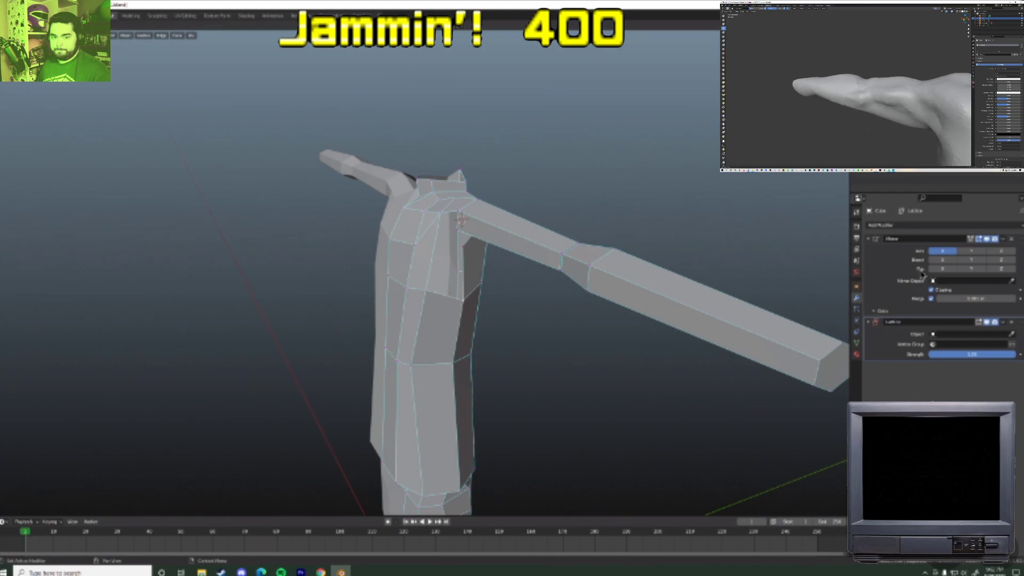
- Replace the Lattice modifier with a Subdivision Surface modifier and raise its viewport levels
left_click(1011, 322)
left_click(938, 225)
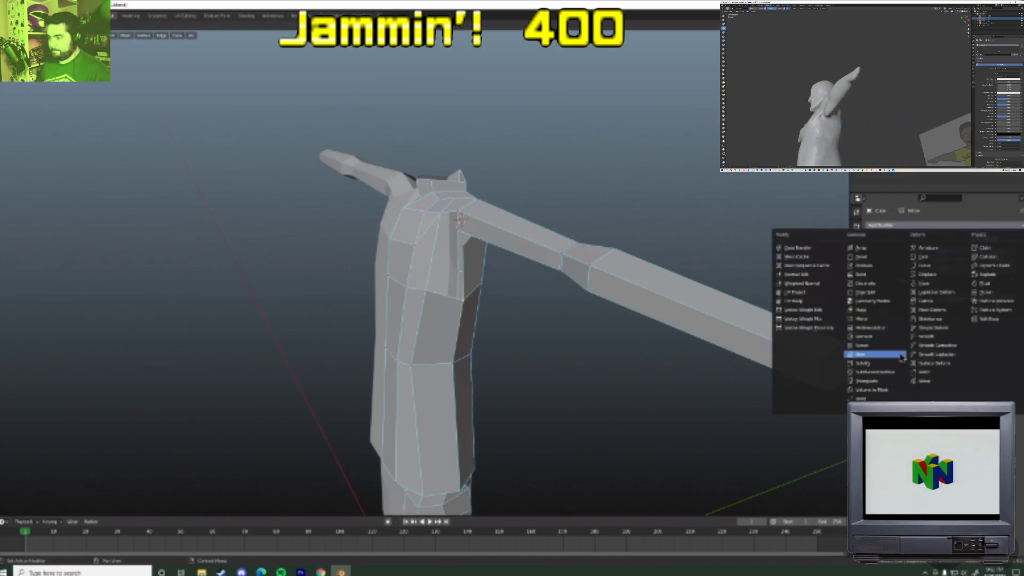
left_click(883, 361)
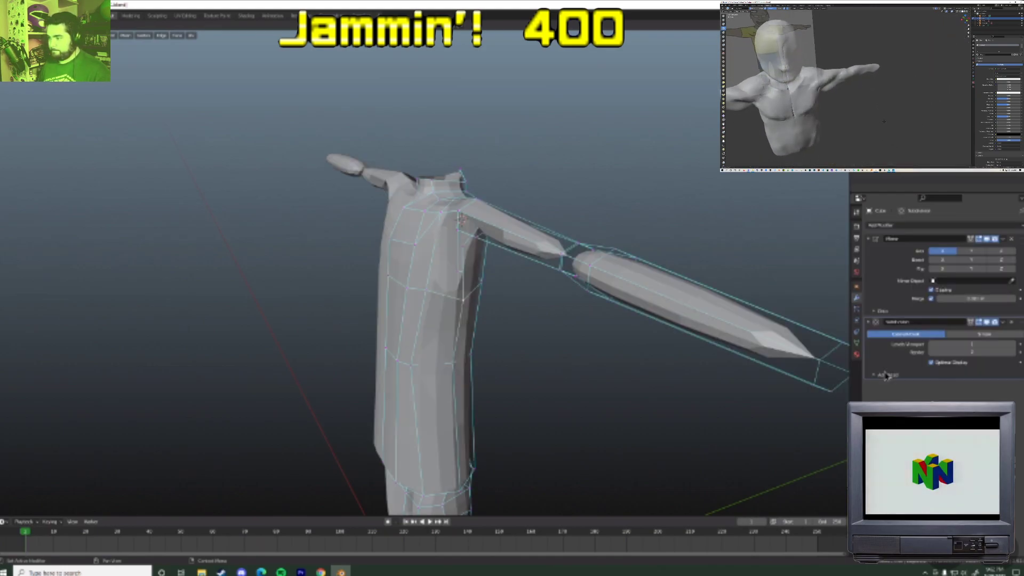
left_click(1014, 345)
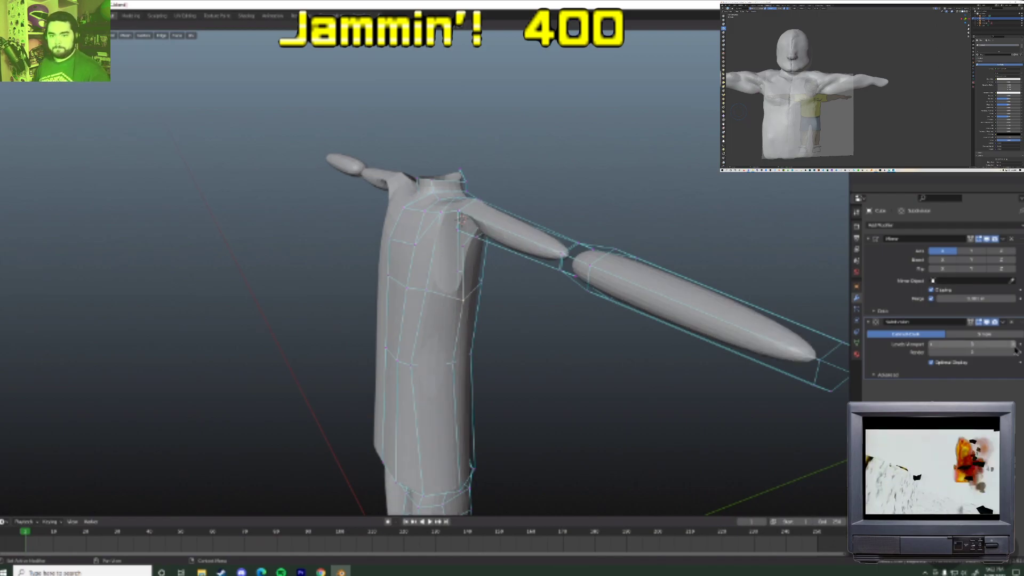
- Slide the horizontal chest edge up toward the collarbone and delete the chest face beside the armpit
middle_click_drag(612, 311, 672, 309)
scroll(574, 267, "up", 3)
middle_click_drag(573, 267, 542, 236)
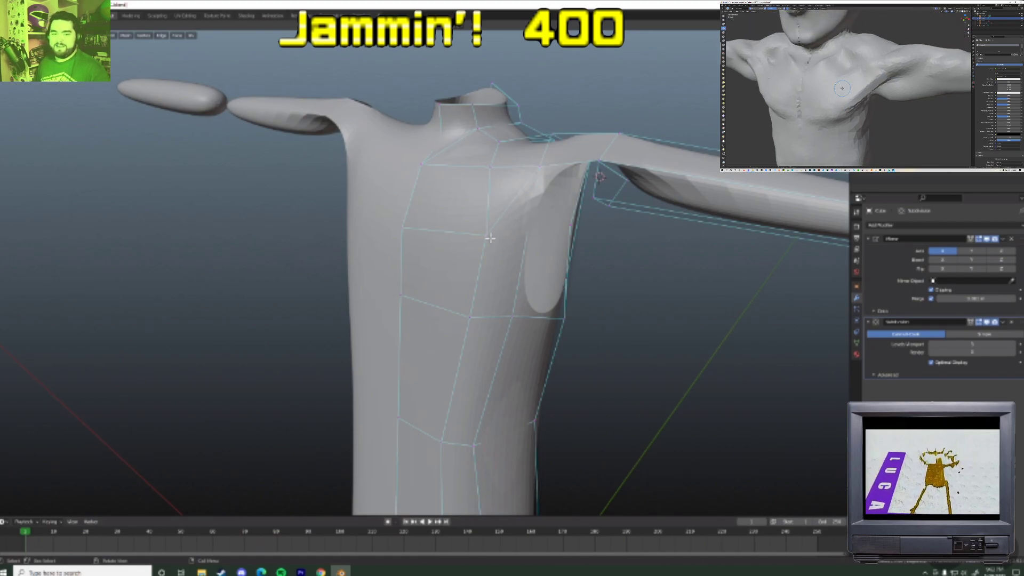
key("ctrl+r")
left_click(429, 232)
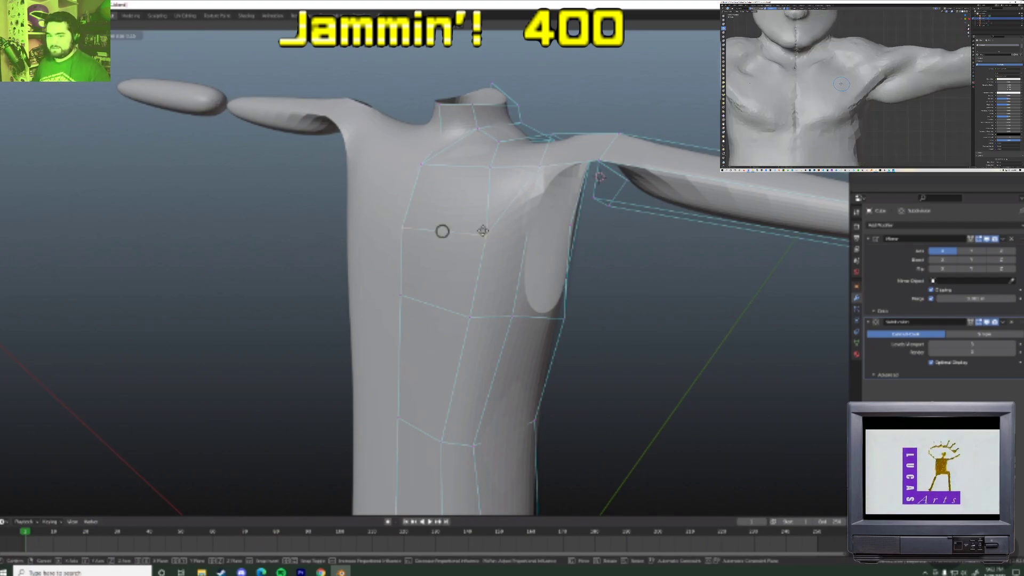
left_click(445, 227)
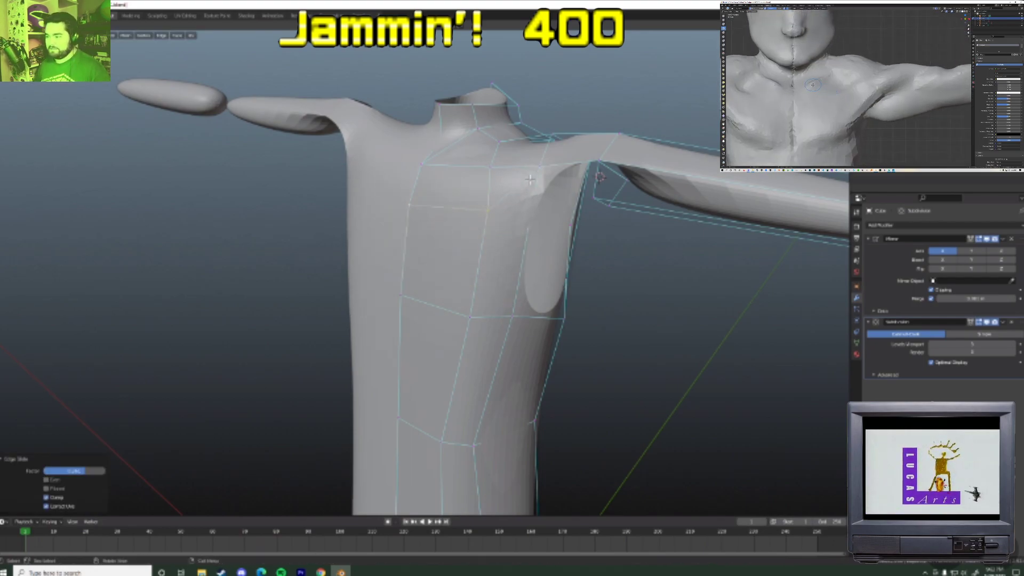
key("x")
left_click(518, 308)
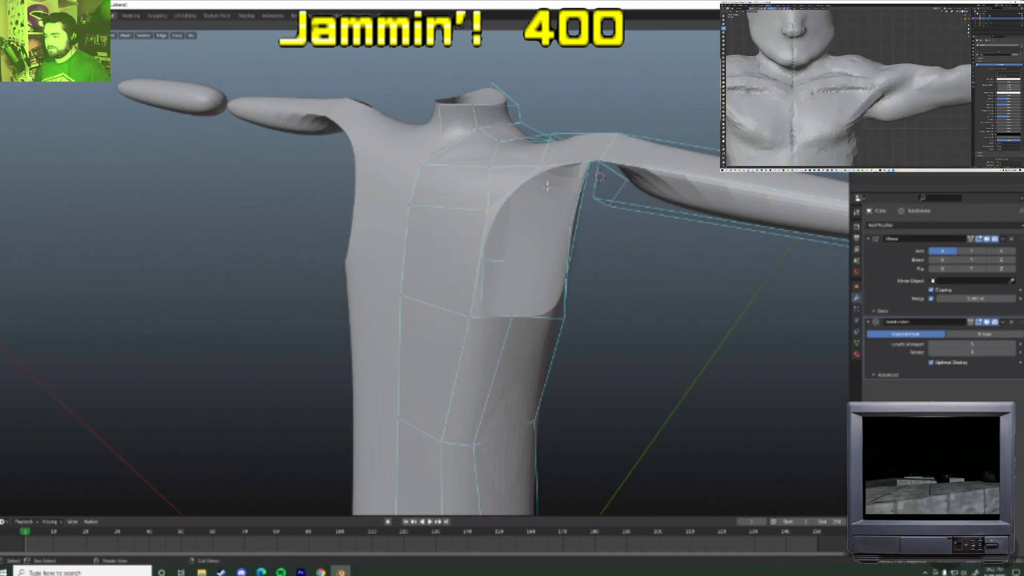
middle_click_drag(547, 190, 550, 246)
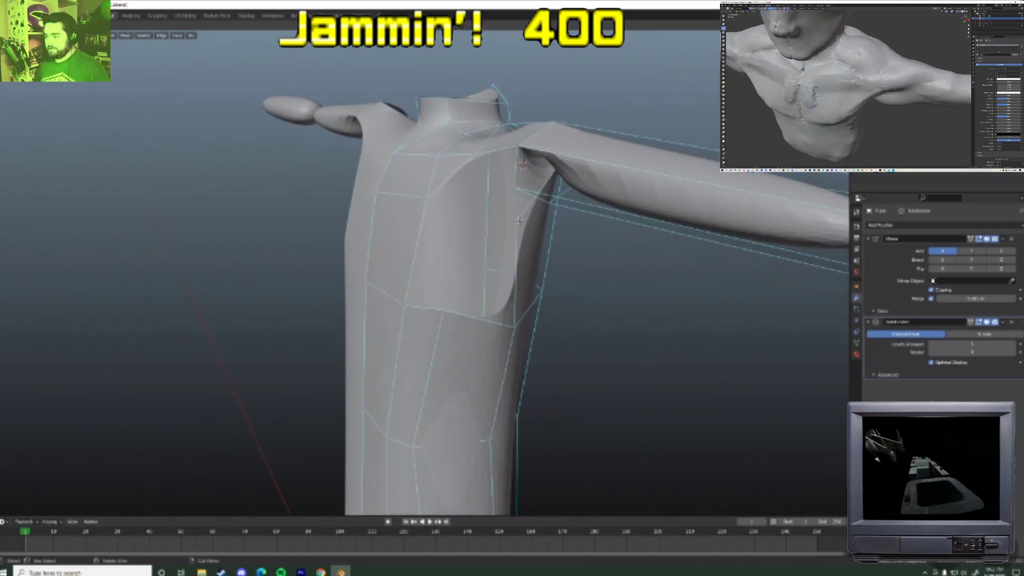
- Fill the missing faces on the underside of the shoulder between the armpit and the upper arm
left_click(483, 187)
middle_click_drag(490, 206, 626, 151)
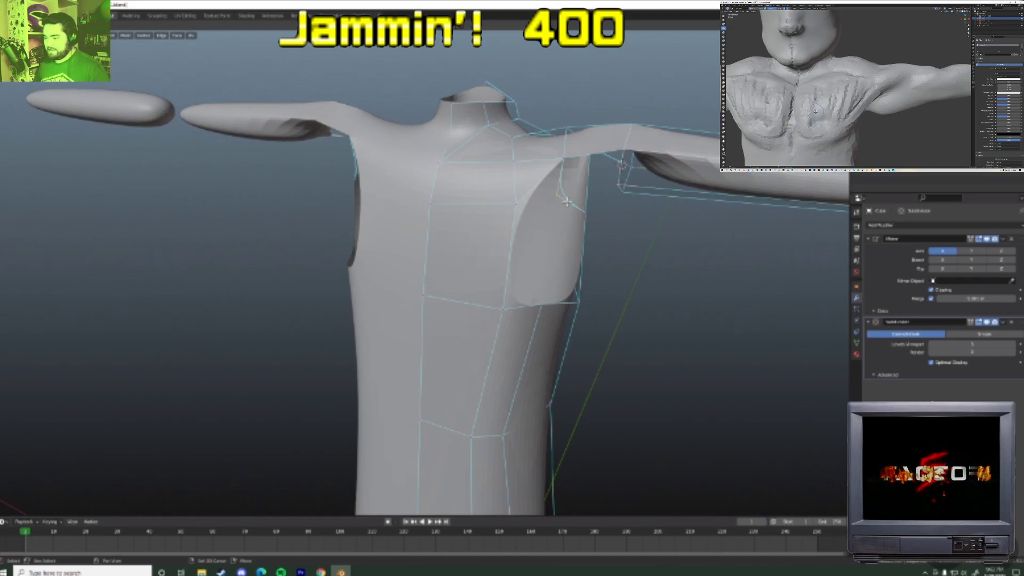
key("f")
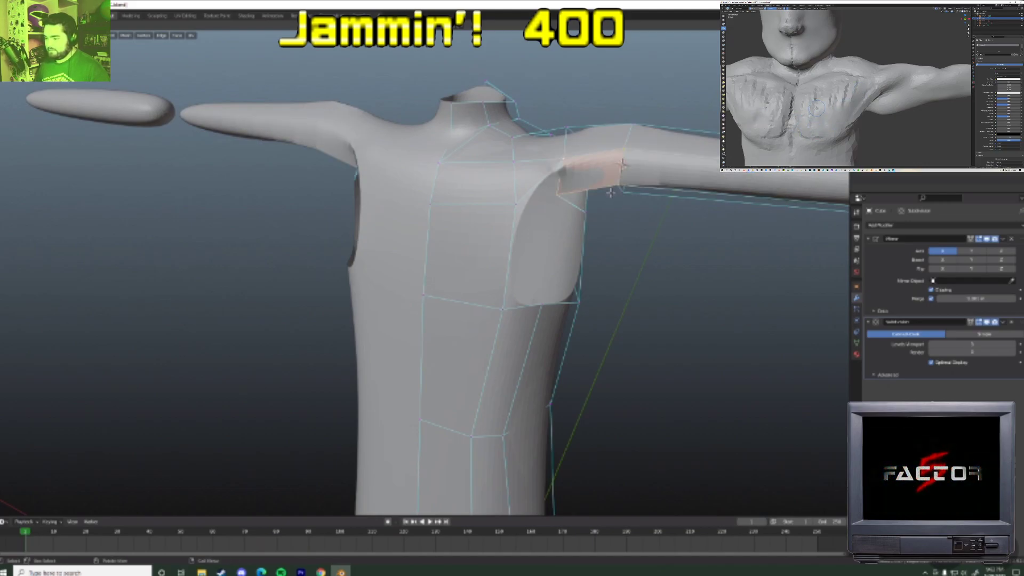
middle_click_drag(568, 210, 547, 184)
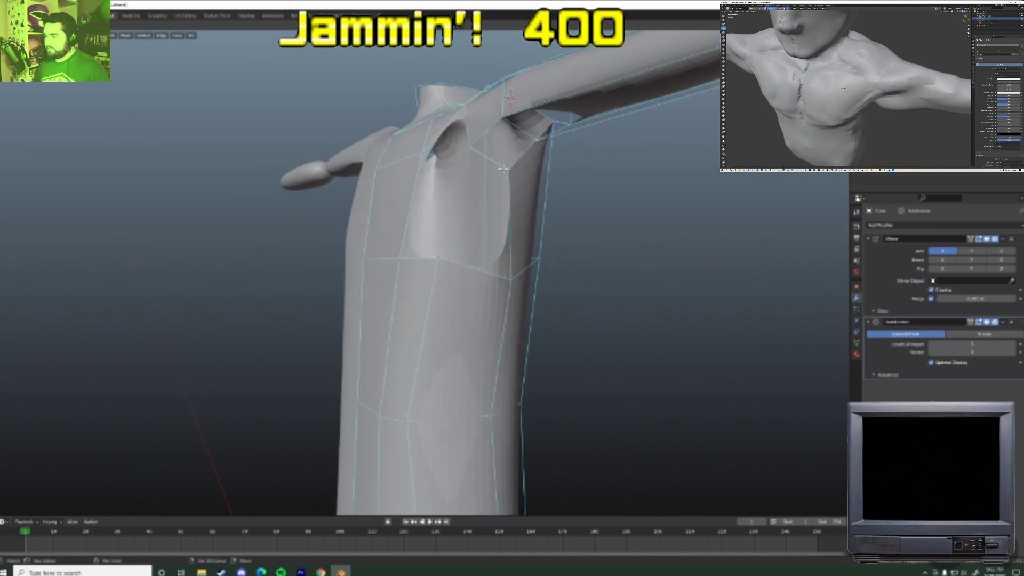
key("f")
- Adjust the vertices along the lower edge of the newly filled armpit faces
middle_click_drag(469, 194, 578, 182)
key("g")
left_click(467, 193)
key("g")
left_click(577, 182)
- Extrude the armpit vertex down into the side opening and fill from it down to the ribcage vertex
key("e")
left_click(539, 208)
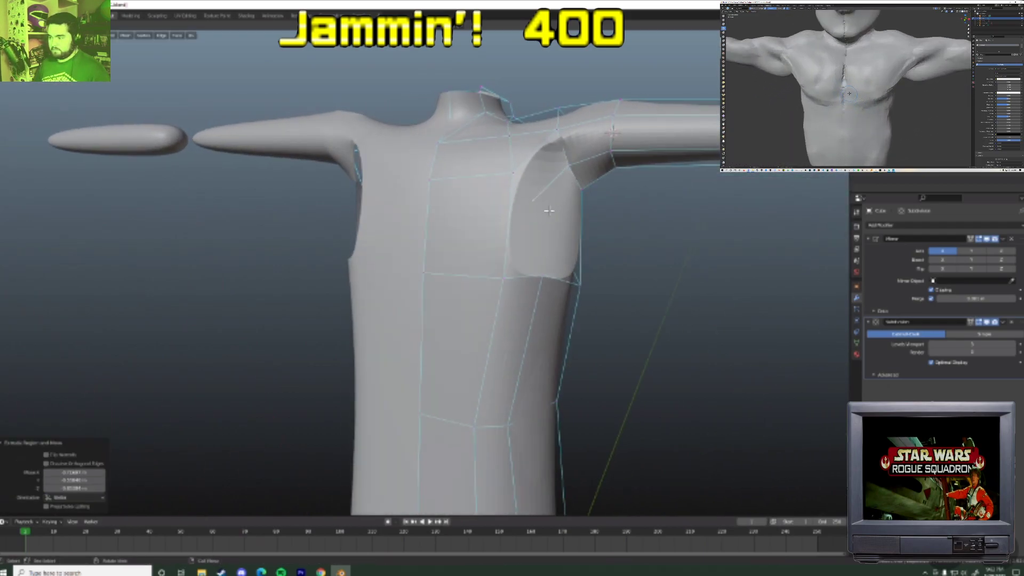
left_click(546, 274, "shift")
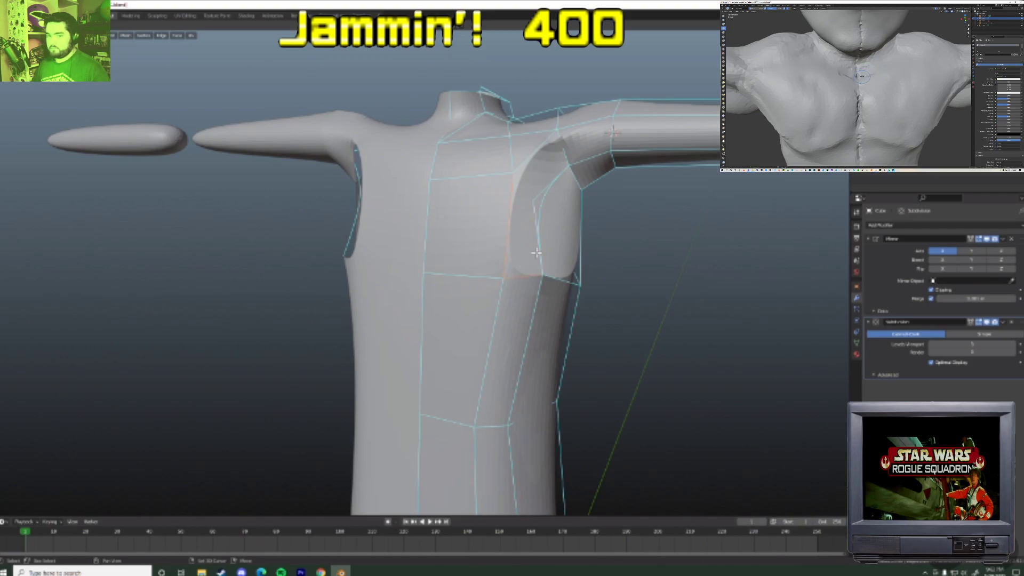
key("f")
- Move the extruded armpit vertex outward toward the torso's side
left_click(534, 203)
middle_click_drag(555, 213, 585, 201)
key("g")
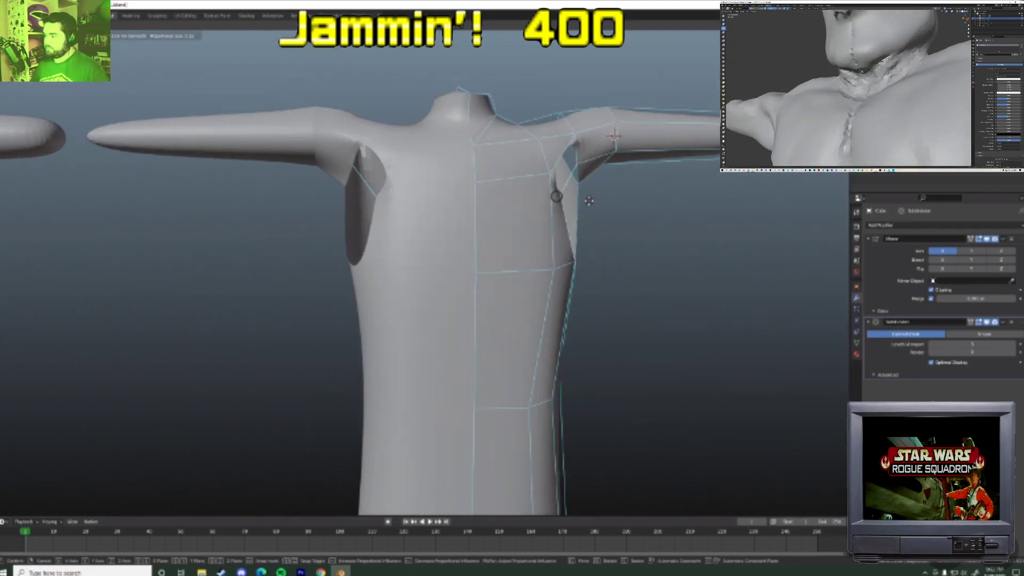
left_click(588, 201)
- Reposition the outer ribcage vertices at the lower edge of the armpit opening
middle_click_drag(585, 262, 581, 243, "shift")
left_click(574, 245)
key("g")
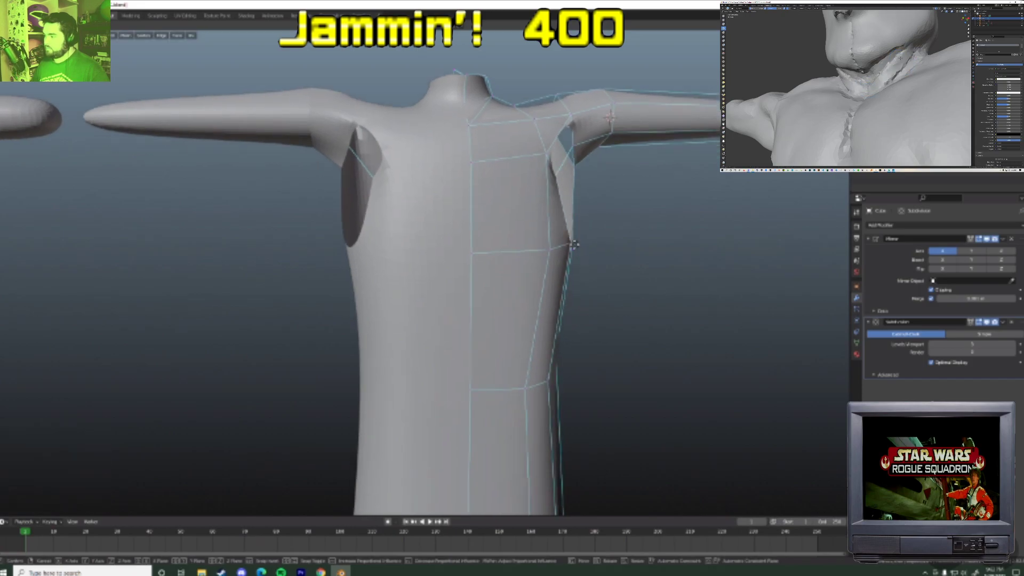
left_click(571, 242)
left_click(579, 243)
key("g")
left_click(571, 246)
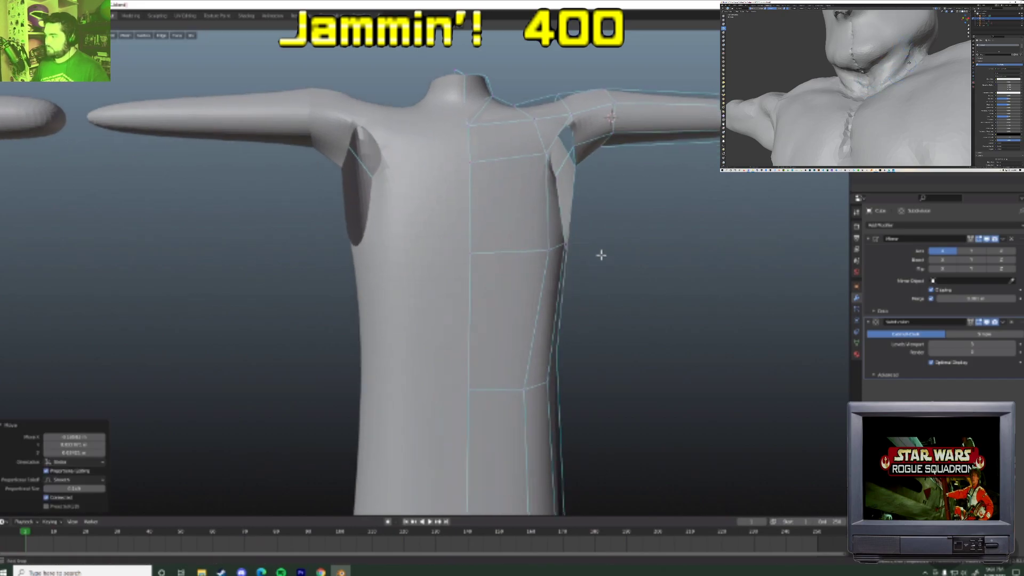
middle_click_drag(633, 250, 614, 253)
key("g")
left_click(609, 252)
- Move the side vertices of the waist outward to soften the torso's side contour
middle_click_drag(620, 320, 630, 250, "shift")
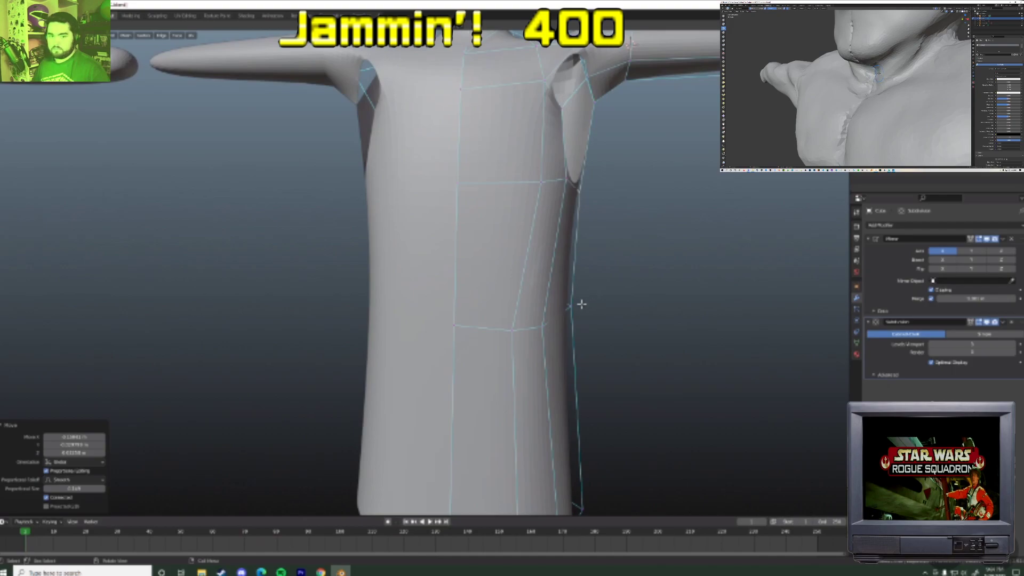
left_click(582, 305)
key("g")
left_click(590, 308)
middle_click_drag(589, 309, 509, 345, "shift")
left_click(574, 283)
key("g")
left_click(593, 288)
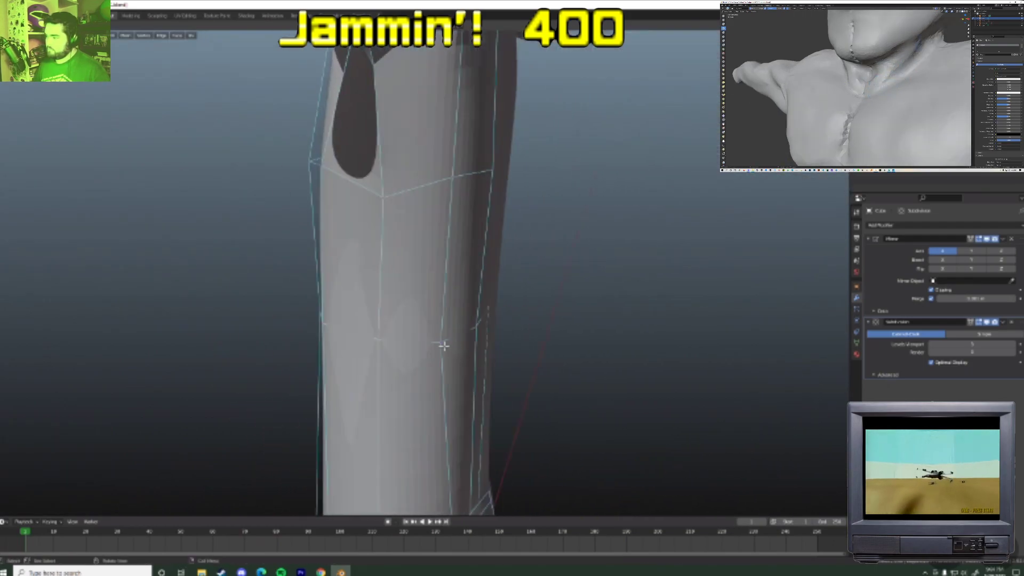
- Adjust the remaining side and back waist vertices to round out the waist
middle_click_drag(444, 347, 480, 354)
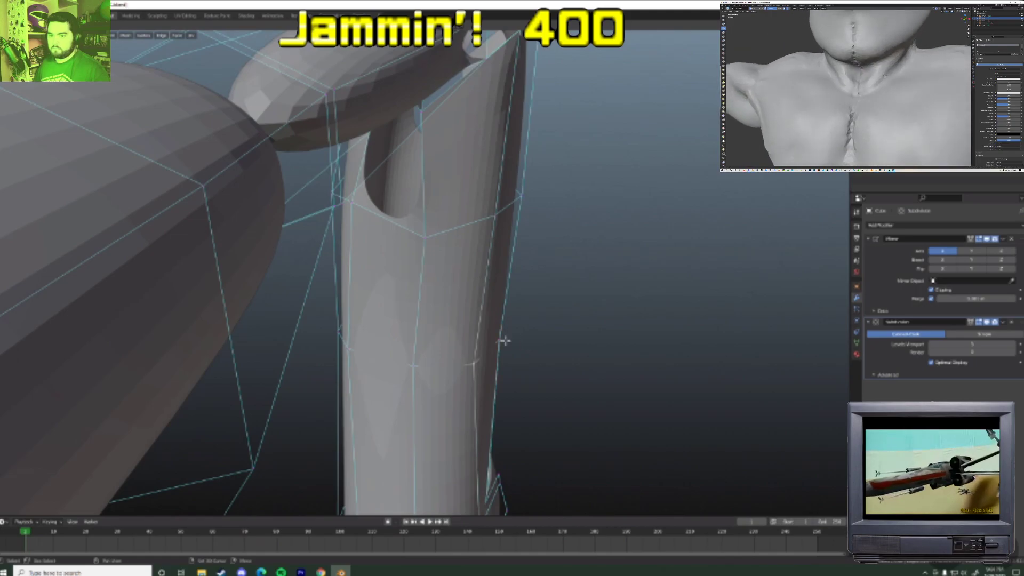
left_click_drag(505, 340, 530, 345)
middle_click_drag(482, 352, 498, 300)
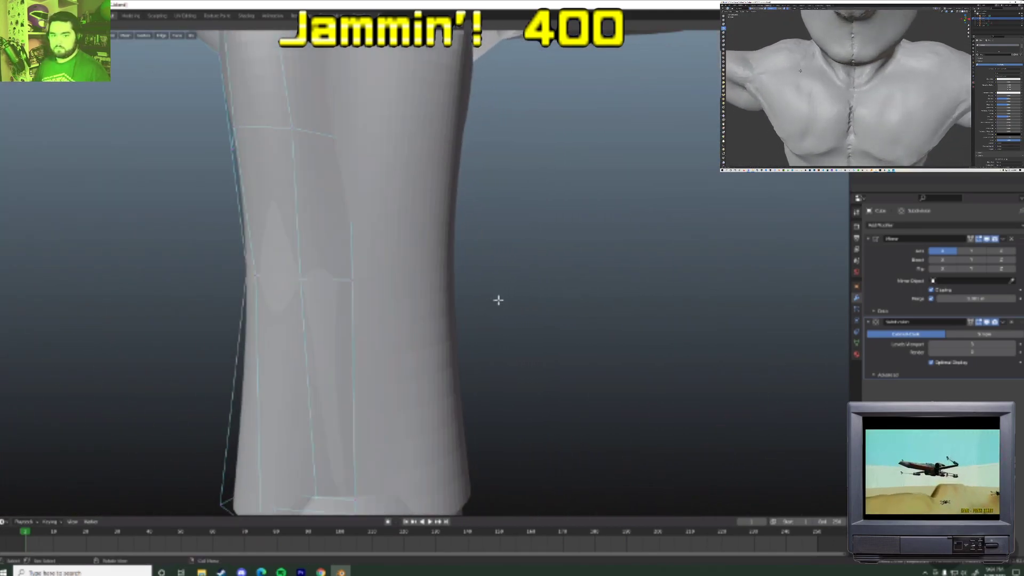
left_click_drag(500, 299, 459, 307)
middle_click_drag(370, 295, 568, 273)
left_click(509, 271)
left_click(575, 269, "shift")
middle_click_drag(482, 270, 610, 290)
left_click_drag(610, 290, 608, 292)
middle_click_drag(608, 292, 588, 305)
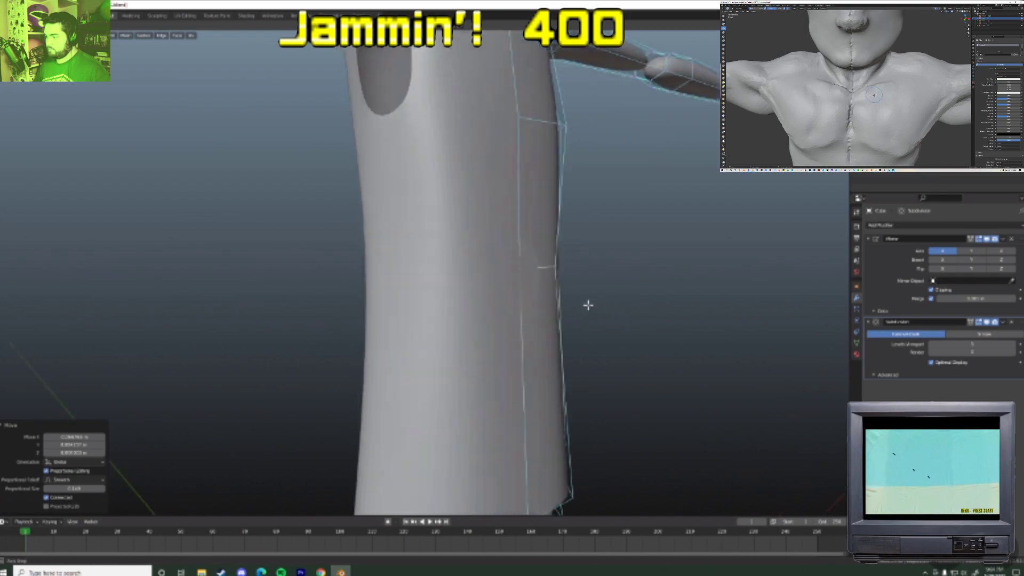
- Raise the edge loops around the knee along the vertical axis and rotate them slightly
key("Tab")
scroll(576, 313, "down", 10)
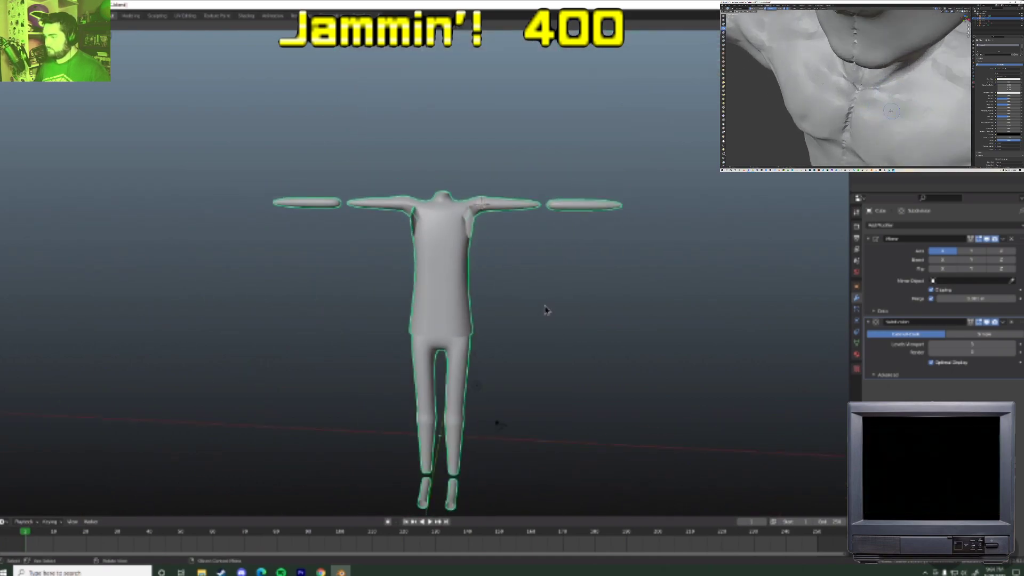
scroll(485, 338, "down", 4)
scroll(488, 347, "up", 3)
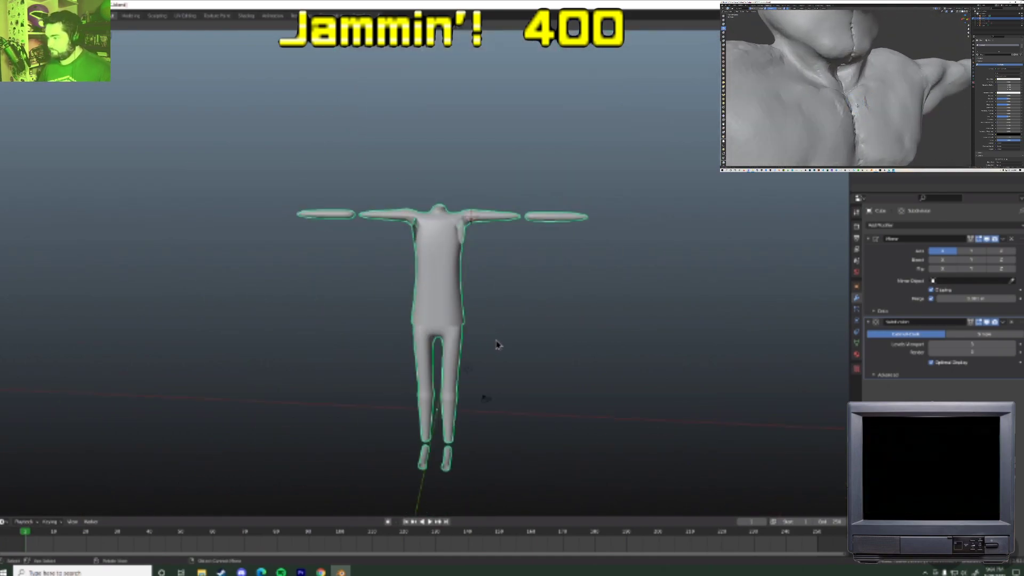
scroll(496, 346, "up", 5)
key("Tab")
middle_click_drag(505, 387, 487, 342)
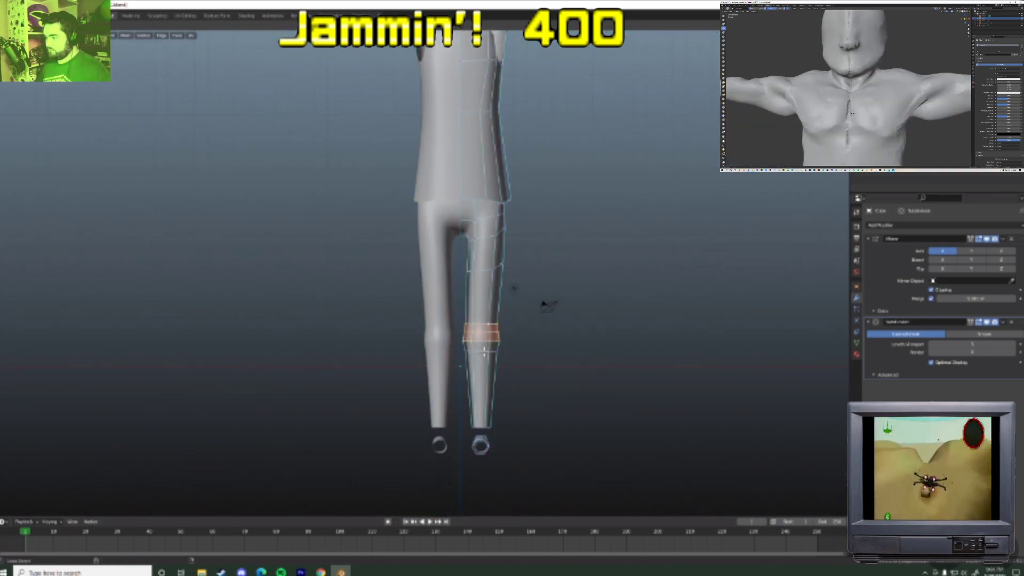
key("g")
key("z")
left_click(524, 340)
key("s")
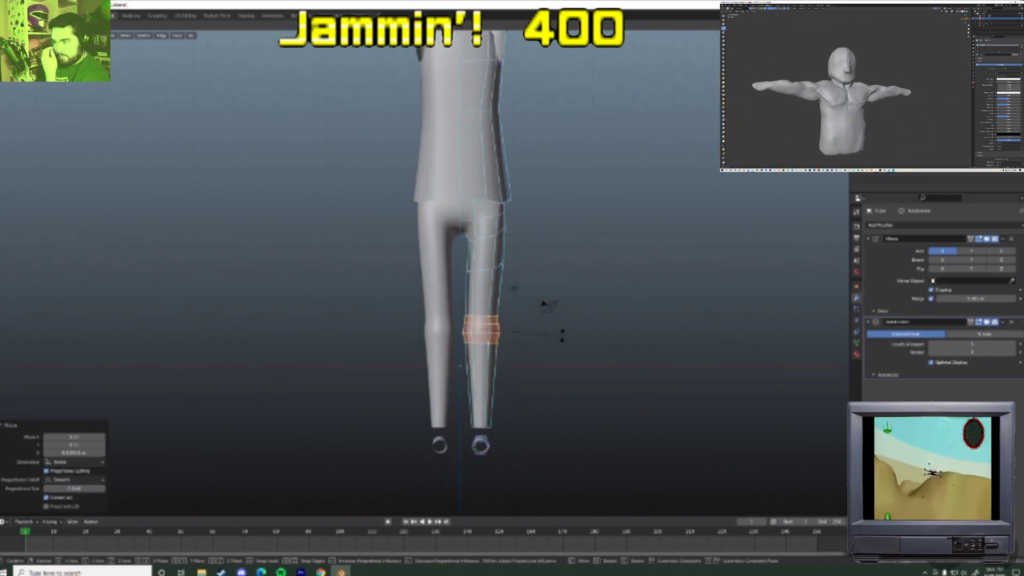
left_click(560, 337)
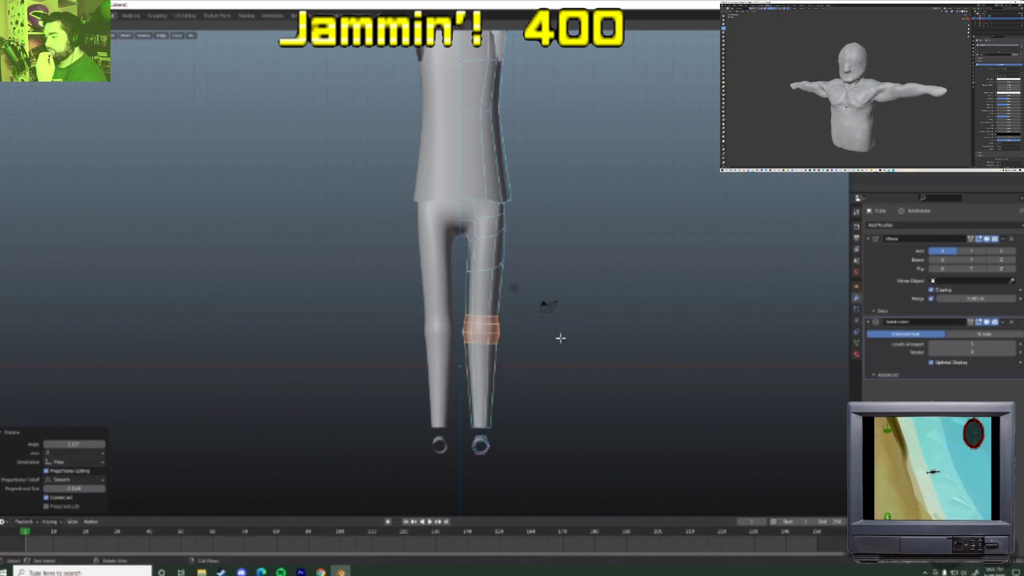
- Add a Decimate modifier in Un-Subdivide mode below the Subdivision modifier on the body
key("Tab")
scroll(536, 347, "down", 5)
middle_click_drag(530, 354, 487, 320)
scroll(476, 433, "up", 5)
middle_click_drag(477, 432, 432, 281)
scroll(432, 281, "up", 4)
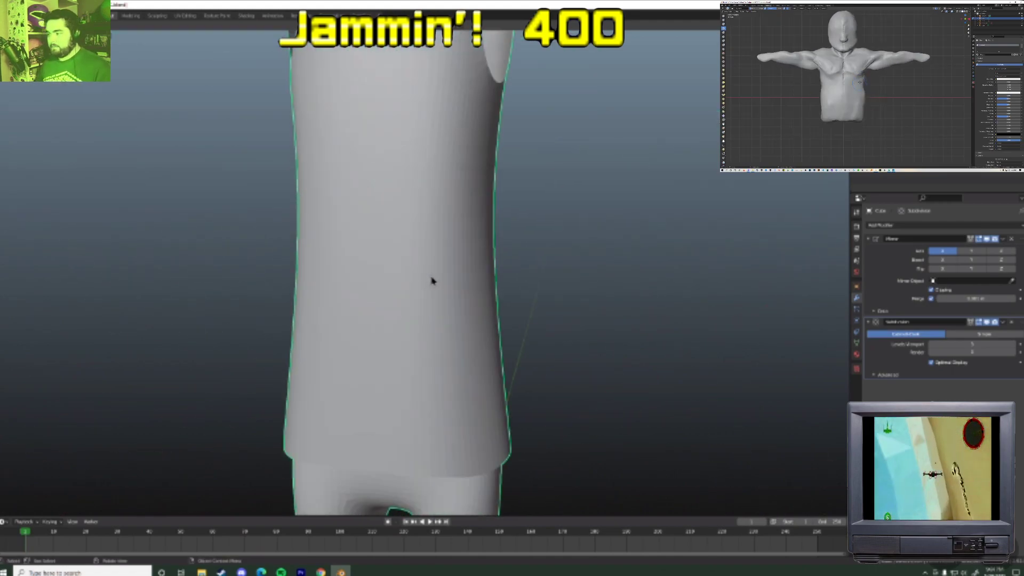
scroll(449, 358, "down", 2)
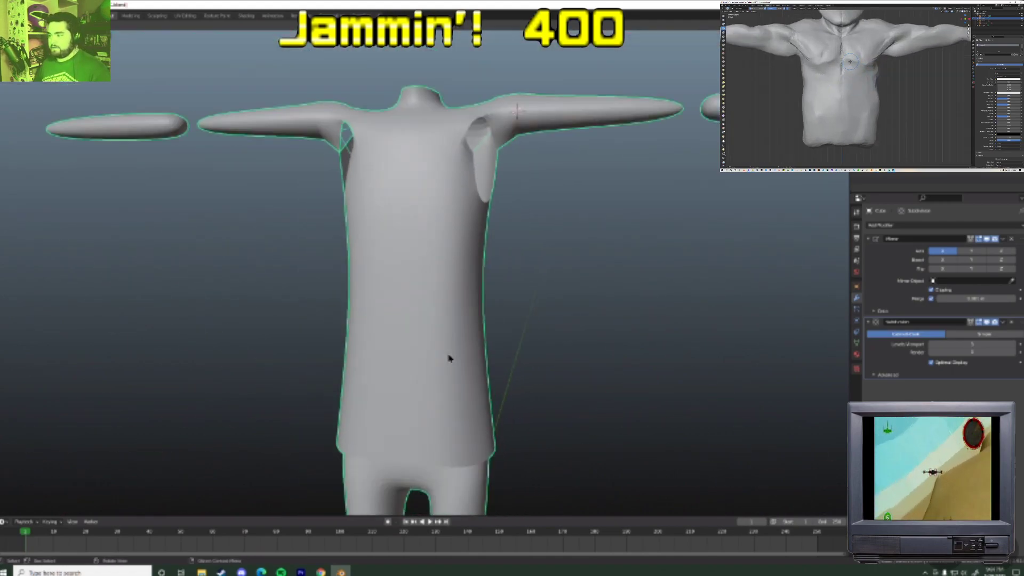
left_click(927, 226)
left_click(888, 284)
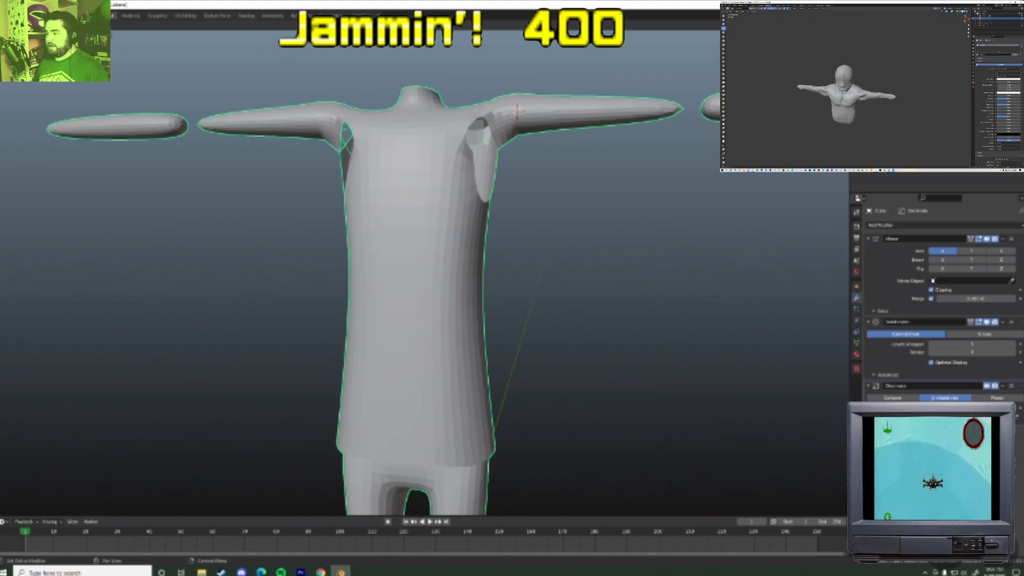
- Raise the Decimate iterations to test a faceted low-poly body, and lower them again
left_click(1014, 409)
left_click(1014, 409)
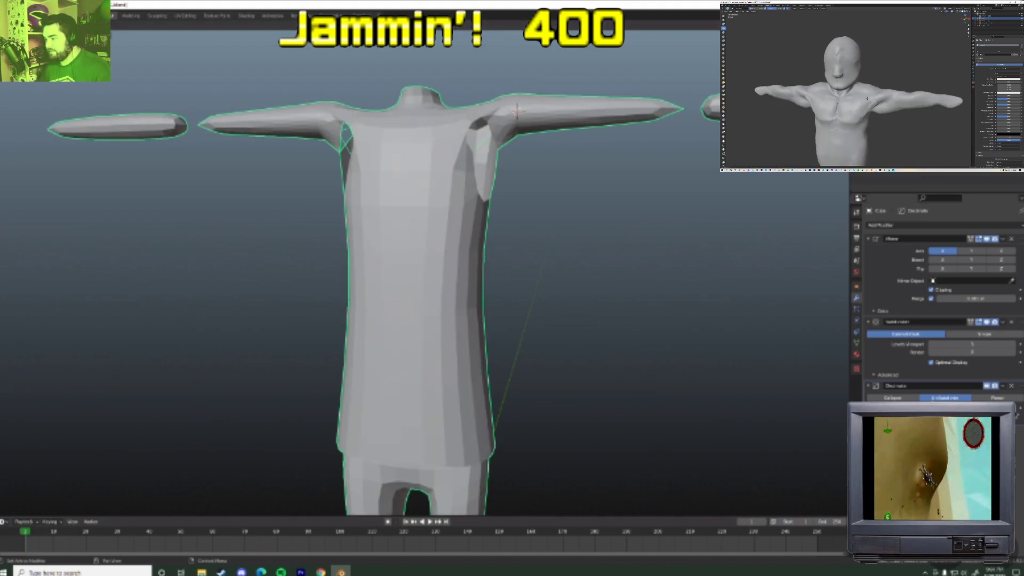
left_click(1015, 411)
left_click(1015, 410)
middle_click_drag(545, 191, 520, 195)
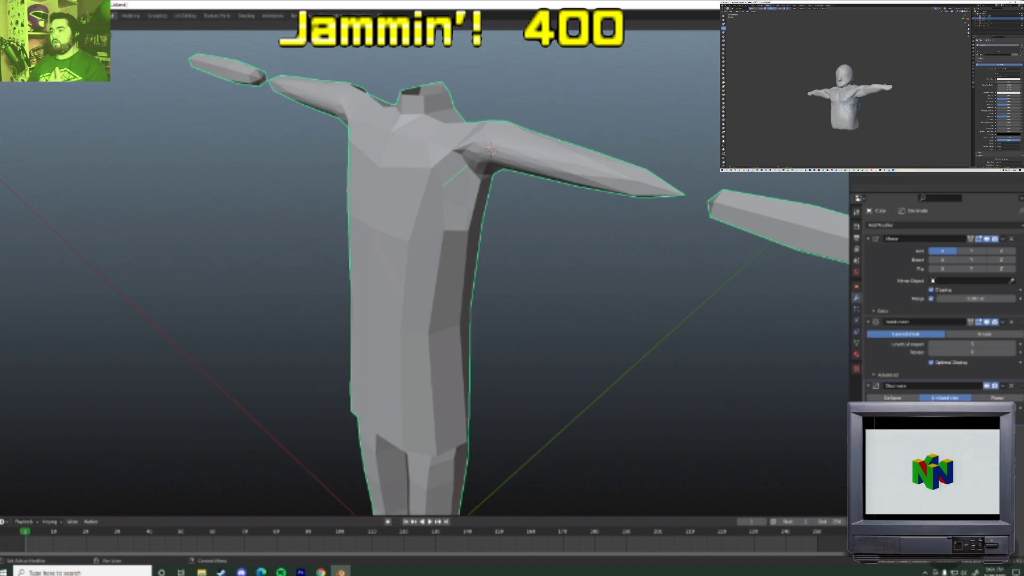
left_click(932, 408)
left_click(932, 407)
left_click(932, 408)
left_click(932, 408)
- Delete the vertices of the edge loop at the elbow to detach the forearm from the shoulder
key("Tab")
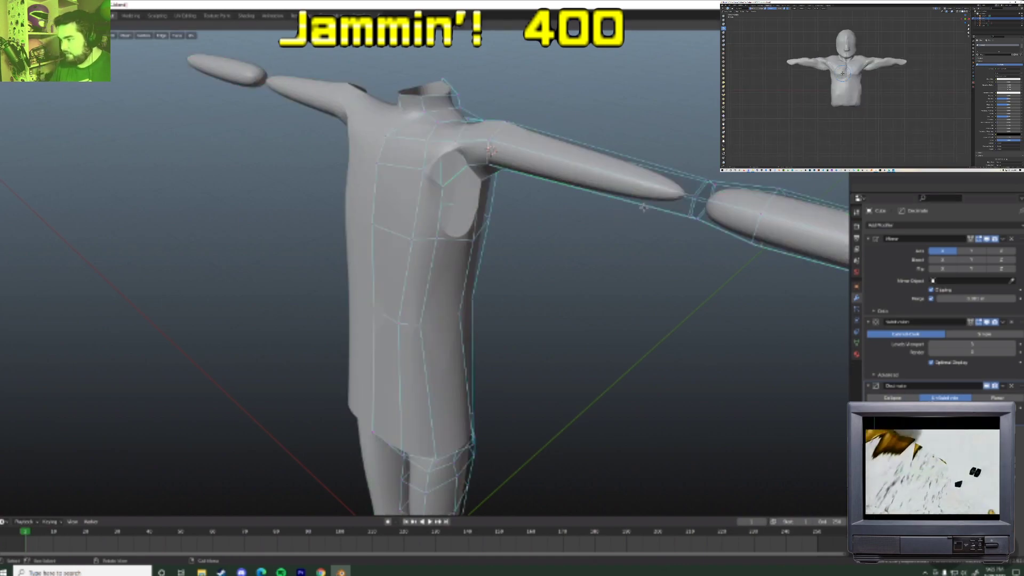
middle_click_drag(663, 201, 403, 331)
scroll(681, 234, "up", 4)
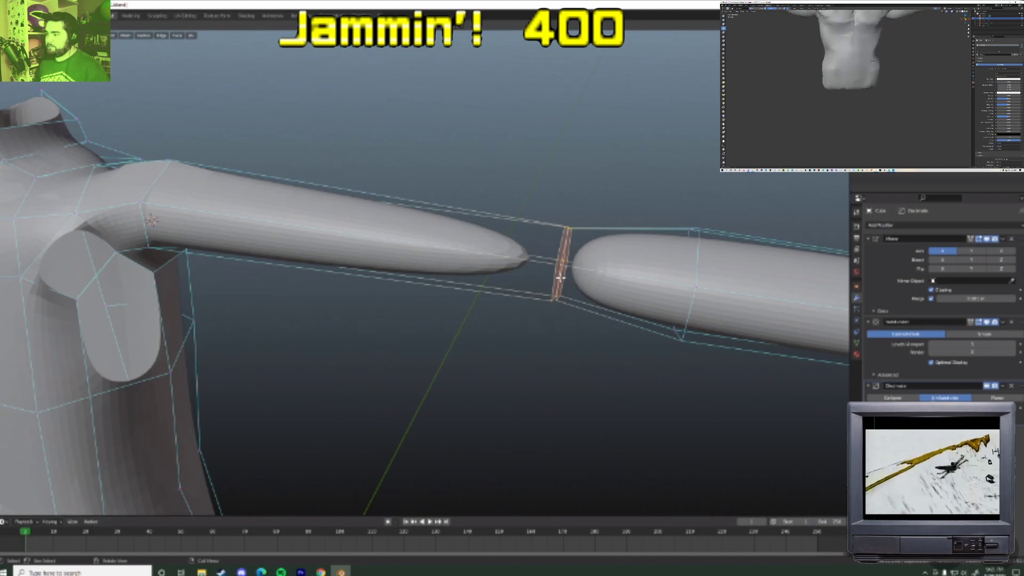
key("x")
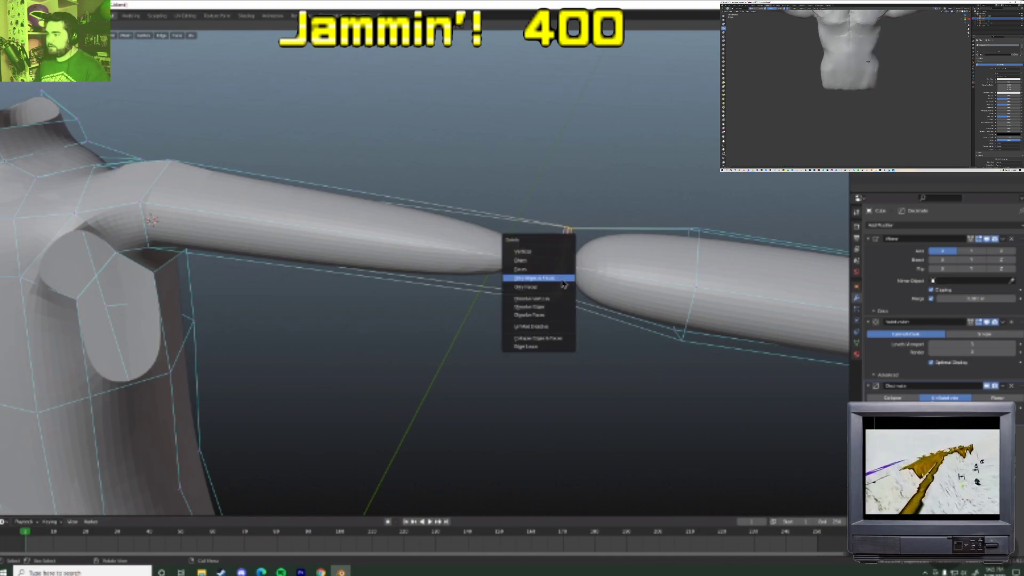
left_click(560, 251)
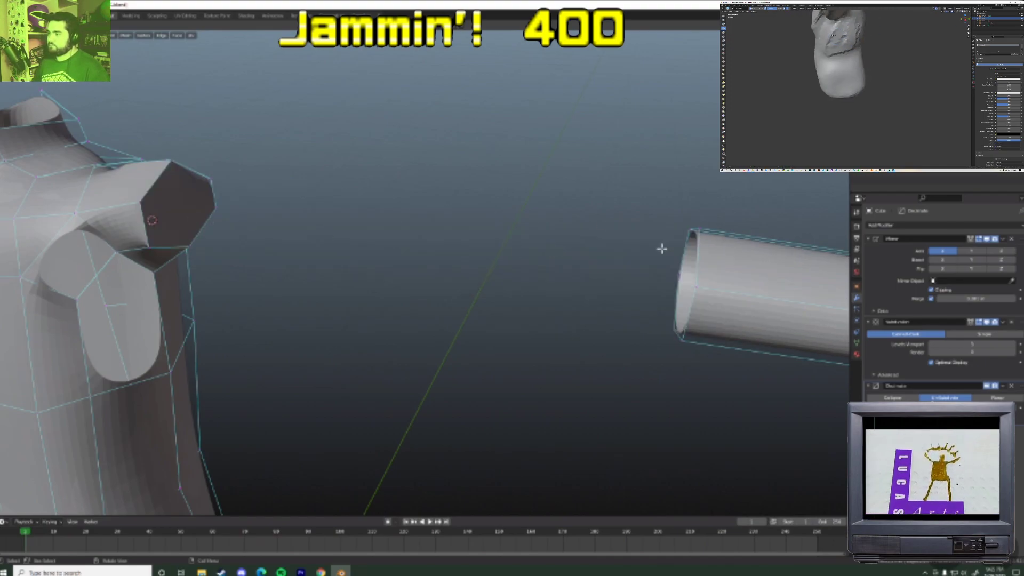
- Try to cap the forearm's open end with a face, and clear the selection at the shoulder
key("f")
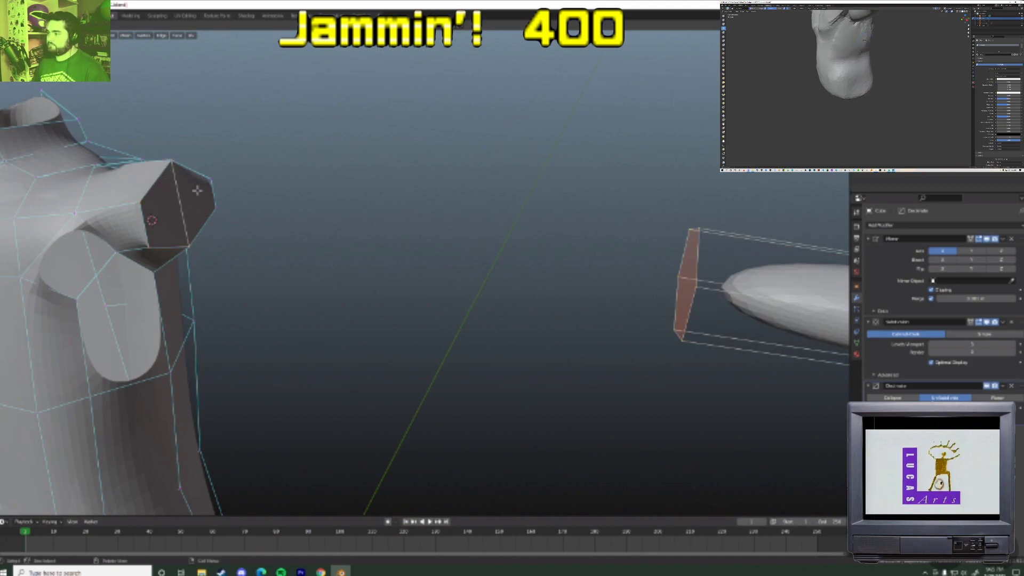
key("ctrl+z")
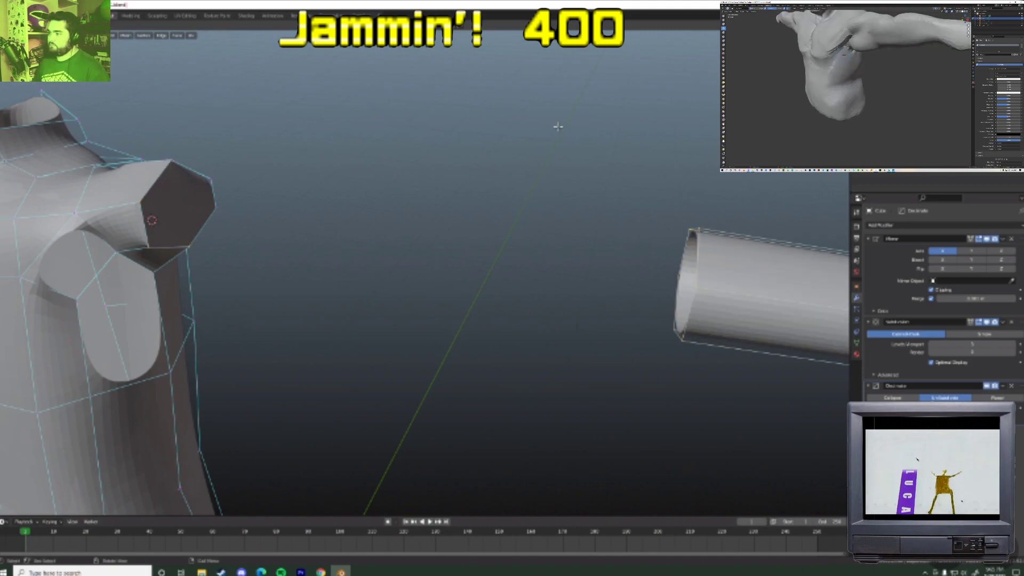
left_click(219, 208, "shift")
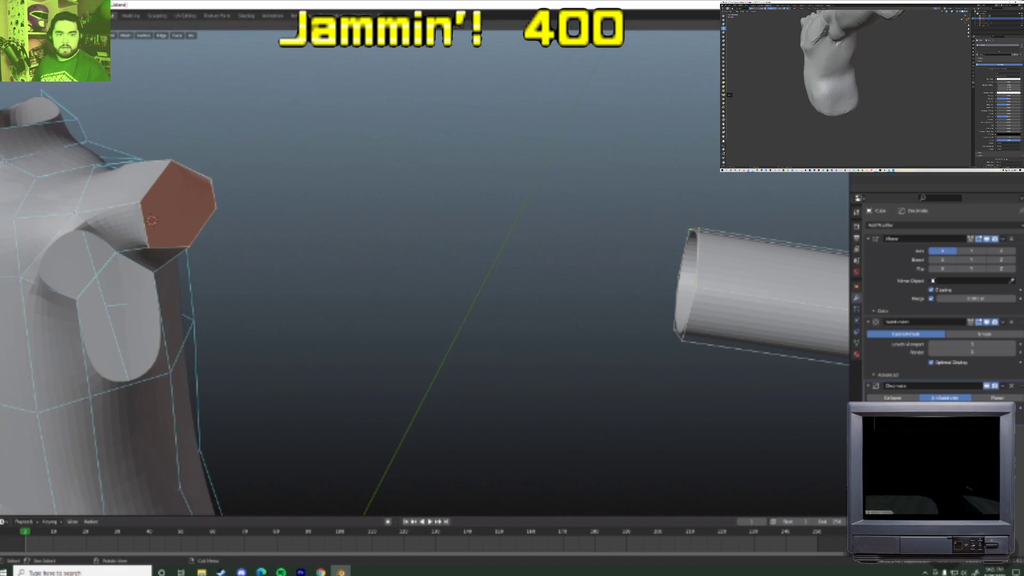
key("alt+a")
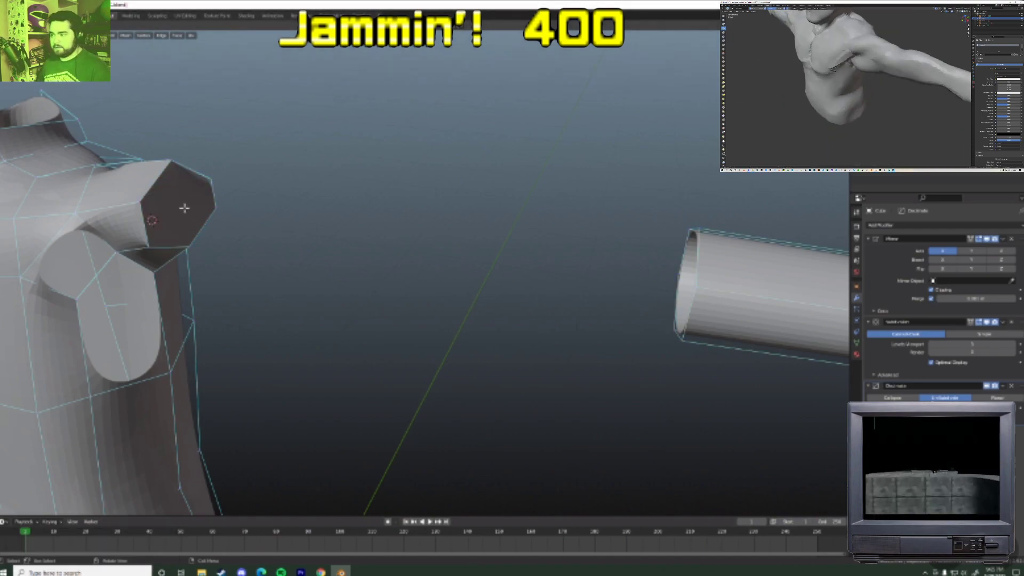
- Delete the end face of the shoulder stub to open the sleeve
left_click(184, 208)
key("x")
left_click(184, 244)
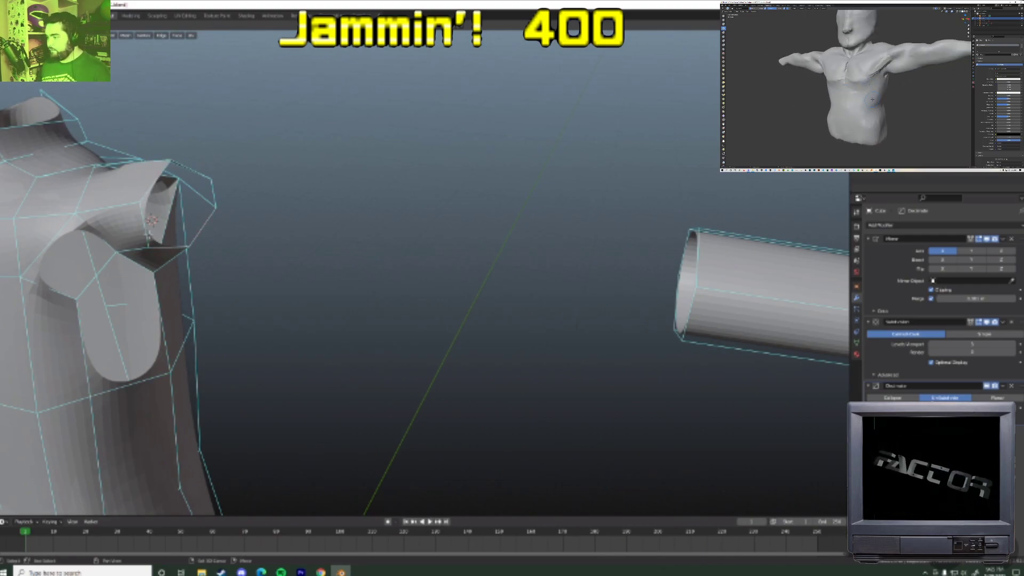
middle_click_drag(220, 188, 290, 210)
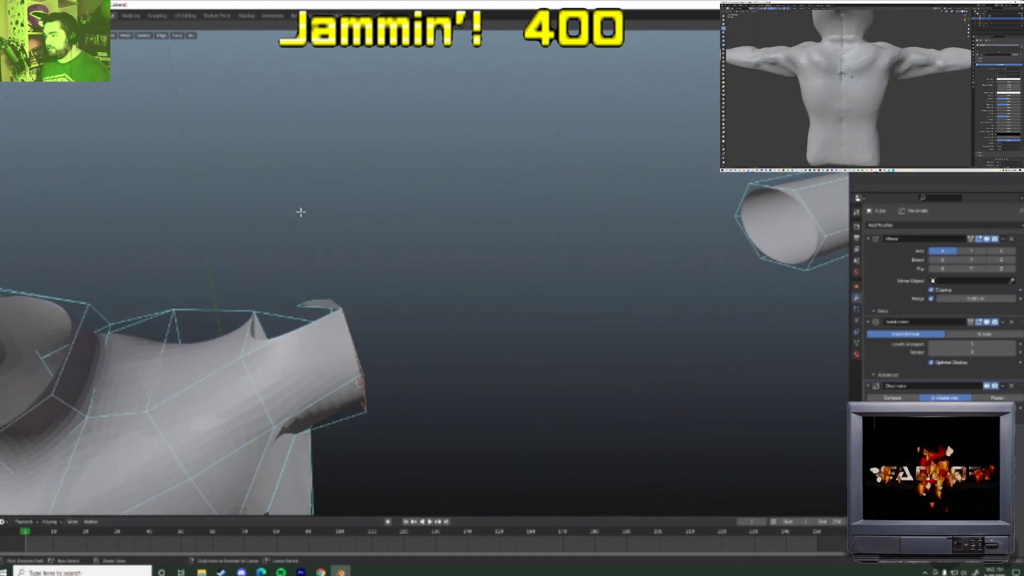
middle_click_drag(300, 212, 258, 237)
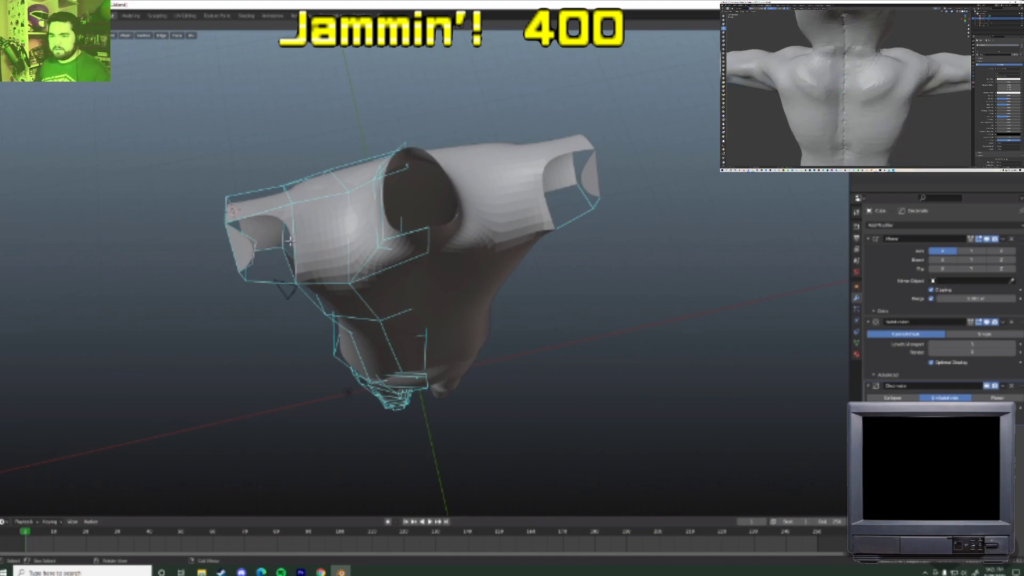
- Try to fill the gap in the back of the shoulder stub with a face between its edges
left_click(290, 245, "shift")
middle_click_drag(267, 292, 271, 253)
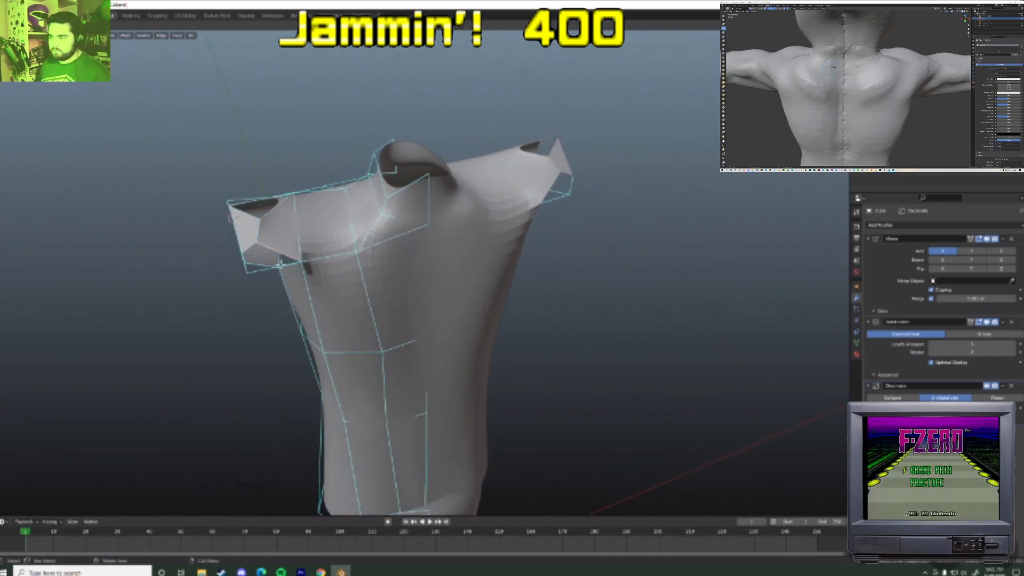
middle_click_drag(247, 251, 298, 248)
left_click(298, 250)
left_click(284, 261, "shift")
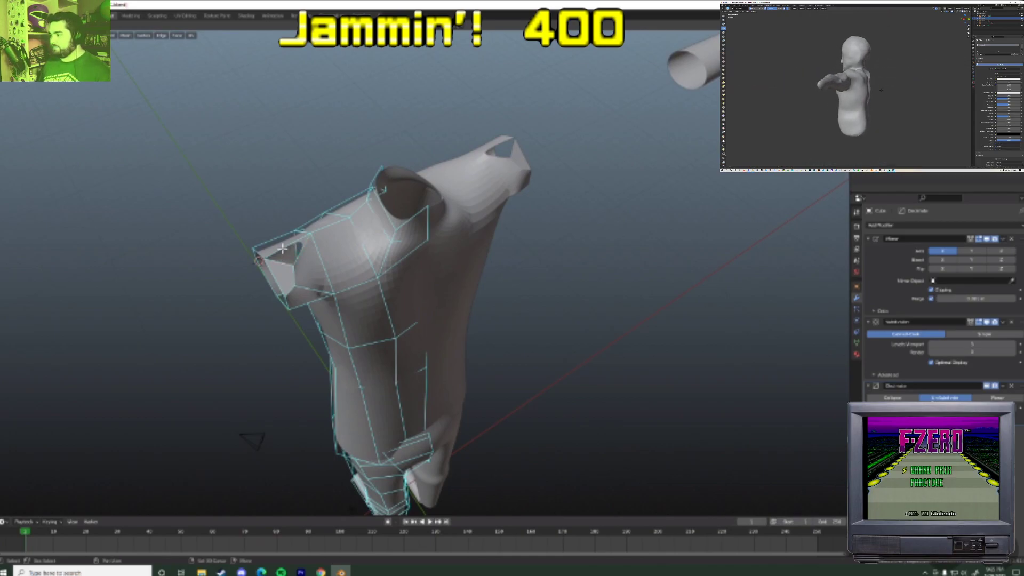
key("f")
key("ctrl+z")
- Adjust the crease of the selected edges at the shoulder stub's opening
middle_click_drag(266, 260, 314, 252)
key("shift+e")
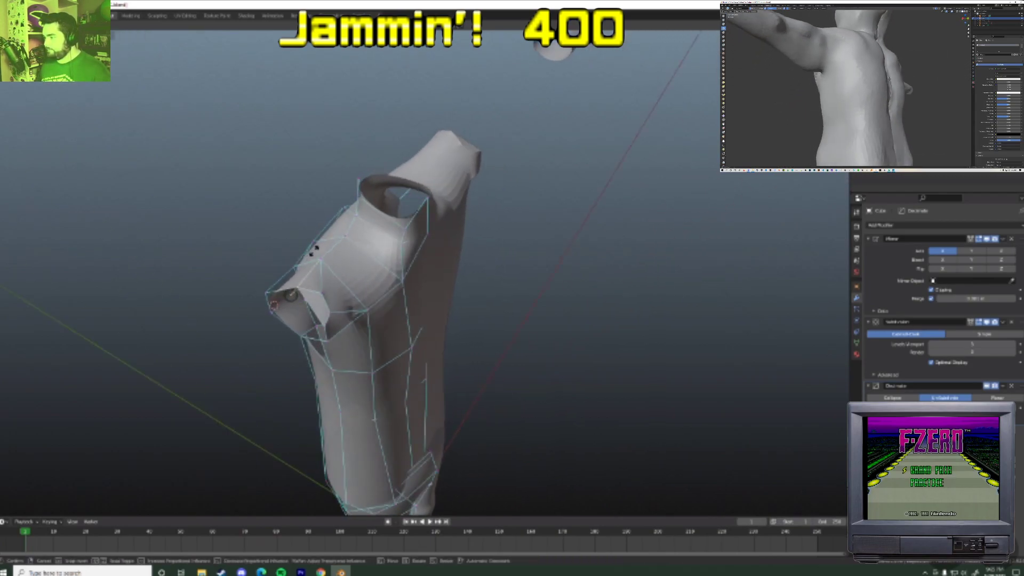
left_click(320, 267)
middle_click_drag(326, 323, 316, 290)
key("a")
- Move two vertices on top of the shoulder to improve its contour
key("Tab")
scroll(274, 304, "up", 3)
key("Tab")
left_click(281, 289)
key("g")
left_click(302, 304)
left_click(362, 231)
key("g")
left_click(356, 230)
- Reposition the remaining vertices around the shoulder stub to even out its shape
middle_click_drag(357, 229, 331, 338)
middle_click_drag(224, 242, 412, 350)
key("g")
left_click(294, 197)
left_click(292, 216)
key("g")
left_click(148, 218)
left_click(153, 158)
key("g")
left_click(150, 186)
left_click(202, 228)
- Slide the vertex on the upper front of the shoulder along its edge and move it into line
middle_click_drag(532, 245, 564, 282)
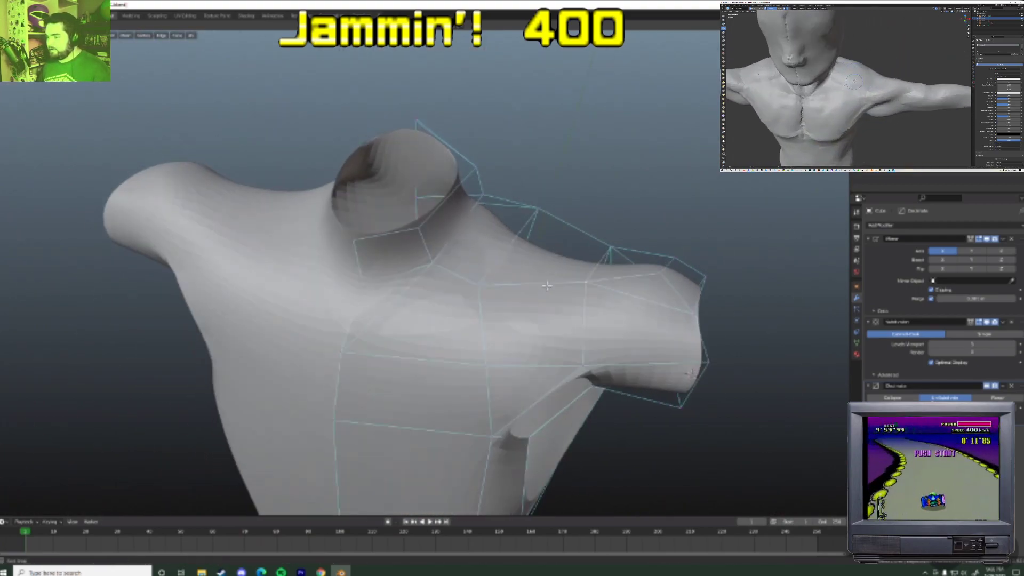
left_click(564, 279)
key("g")
key("g")
left_click(545, 284)
key("g")
left_click(540, 294)
- Slide the front vertices of the sleeve's open edge inward toward the torso
left_click(705, 316)
middle_click_drag(686, 325, 656, 310)
left_click(646, 305)
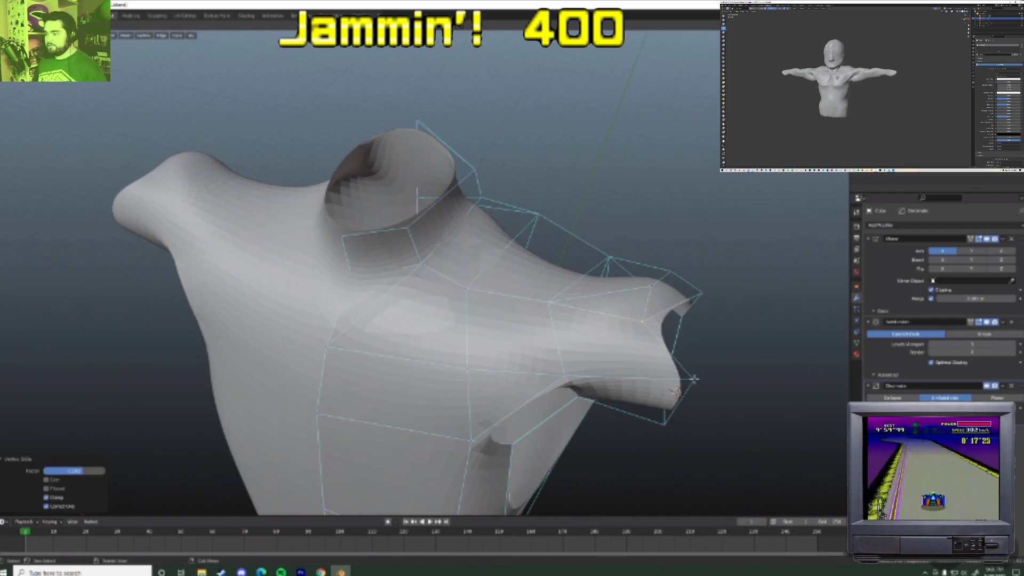
key("g")
key("g")
left_click(622, 369)
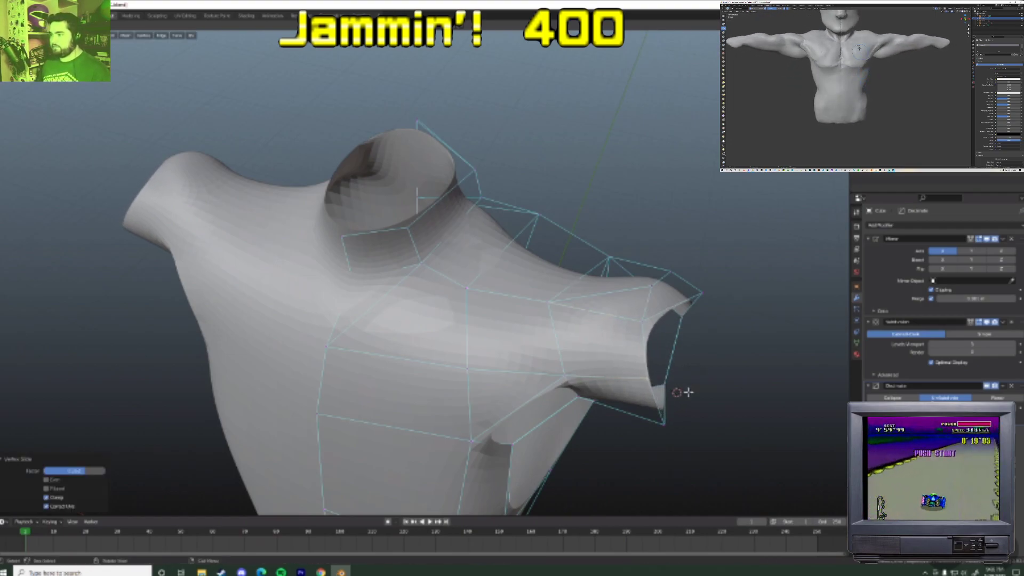
- Move the vertex on the underside of the shoulder beside the armpit opening
middle_click_drag(684, 391, 705, 364)
key("g")
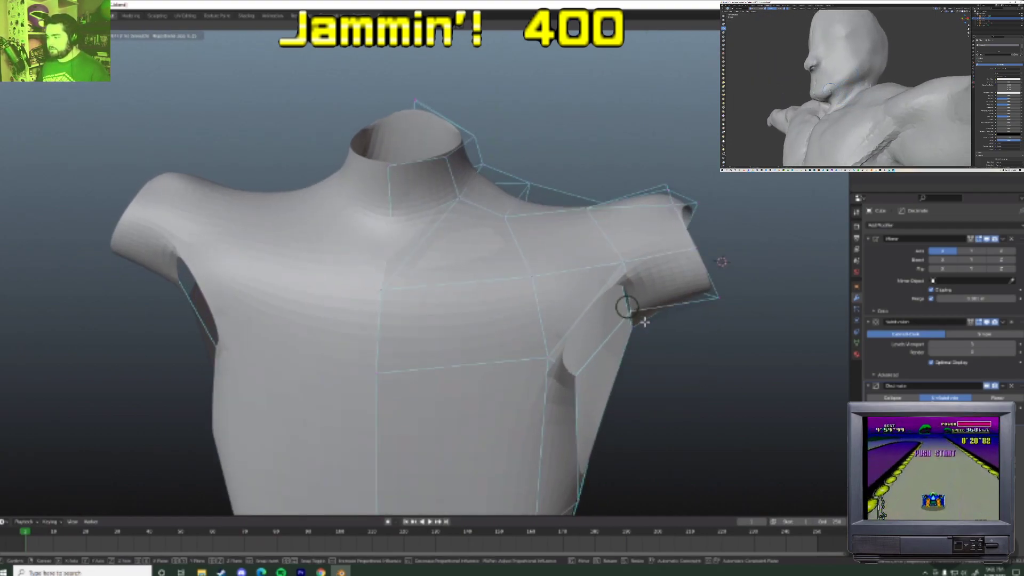
left_click(645, 322)
middle_click_drag(646, 321, 623, 311)
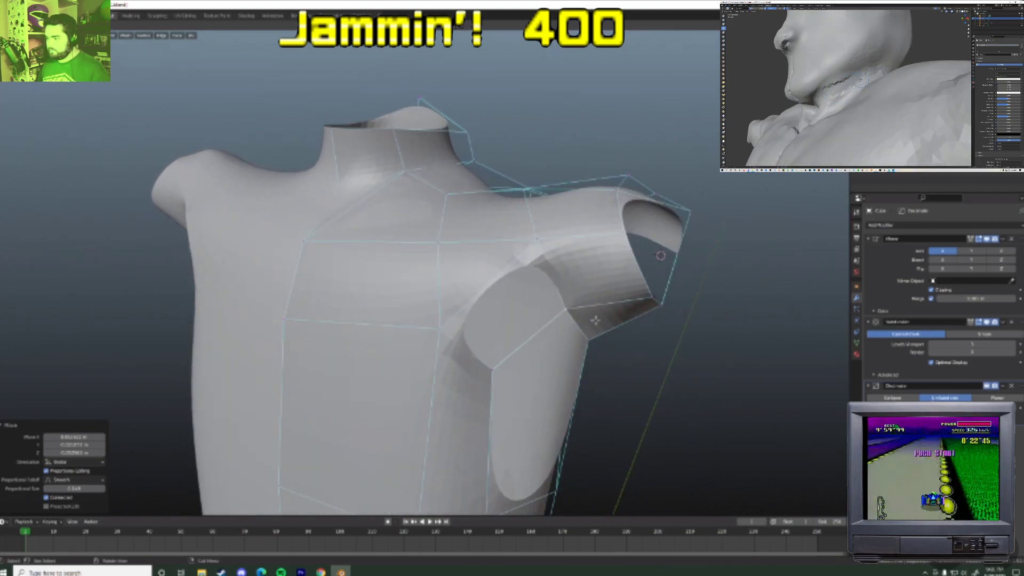
- Remove the edge spanning the armpit opening between the chest side and the sleeve's underside
left_click(501, 362)
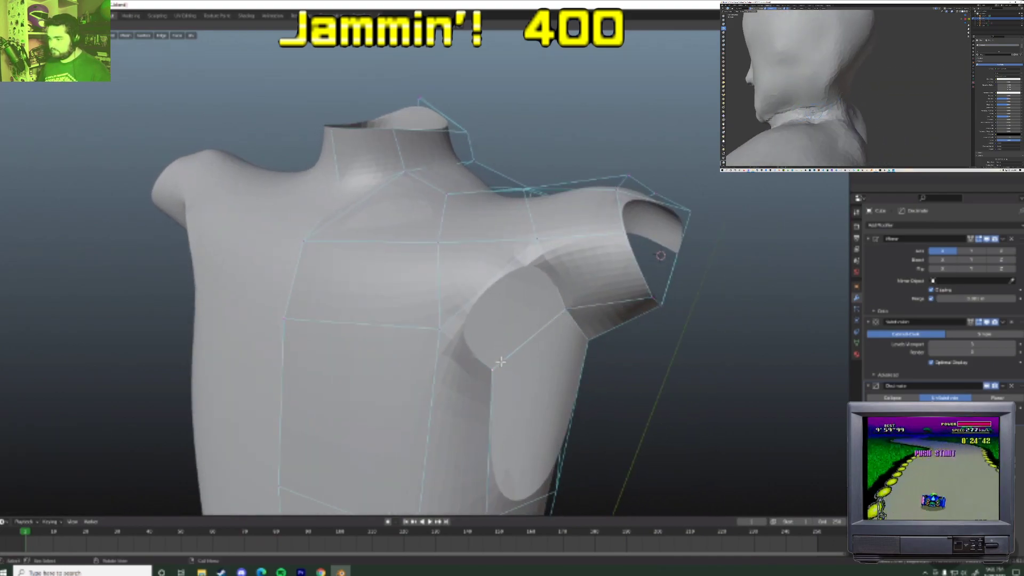
middle_click_drag(573, 334, 579, 318)
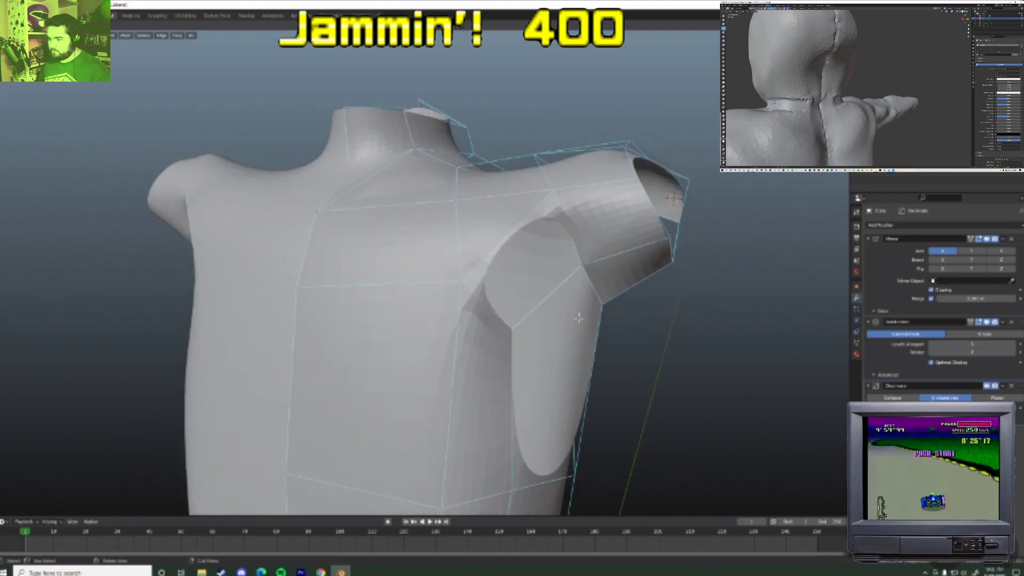
key("x")
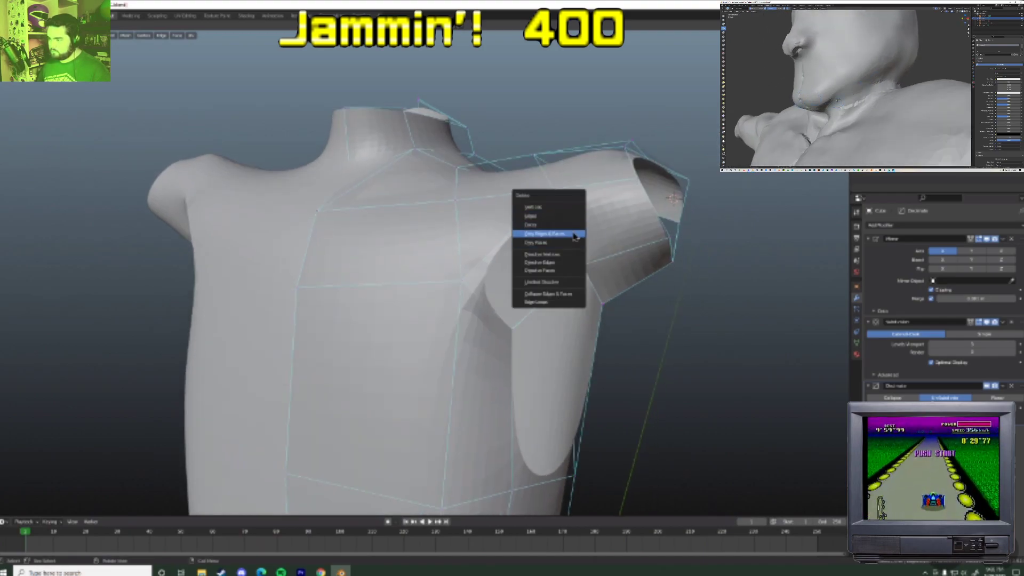
left_click(572, 259)
key("x")
left_click(547, 307)
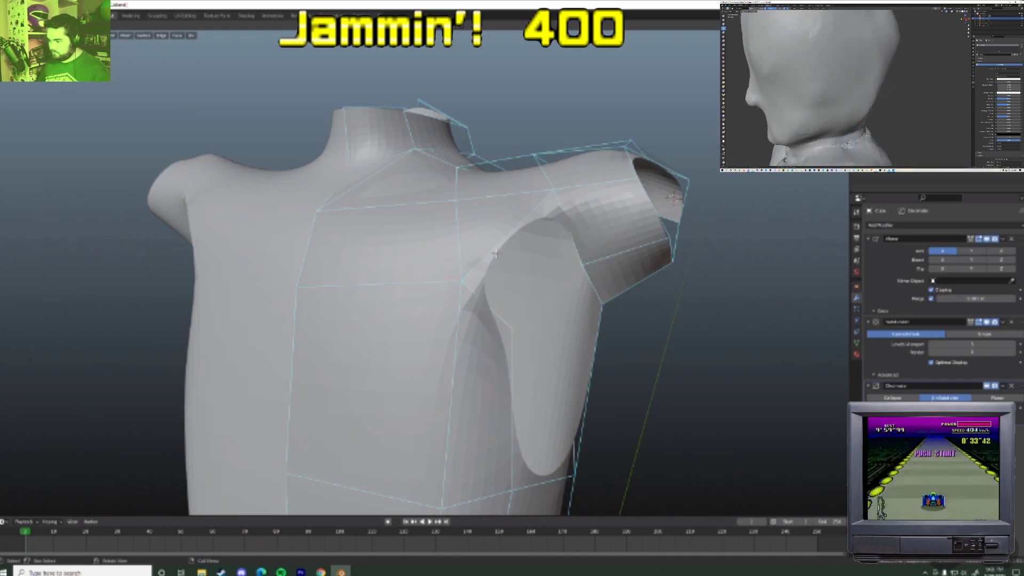
- Fill the lower part of the armpit opening with a face between its rear and bottom edges
left_click(537, 252, "alt")
left_click(586, 270)
middle_click_drag(573, 407, 465, 421)
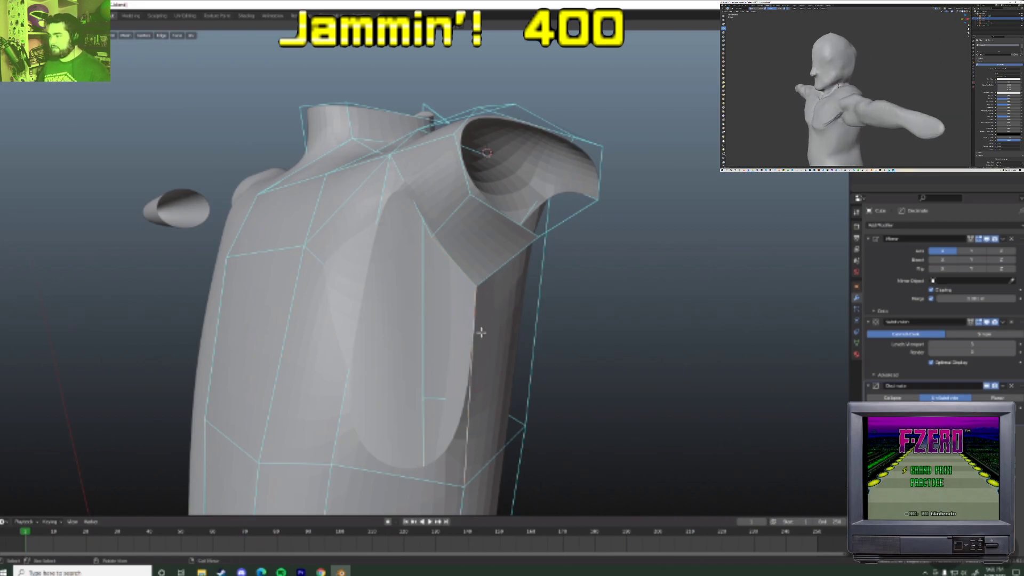
left_click(423, 485, "shift")
key("f")
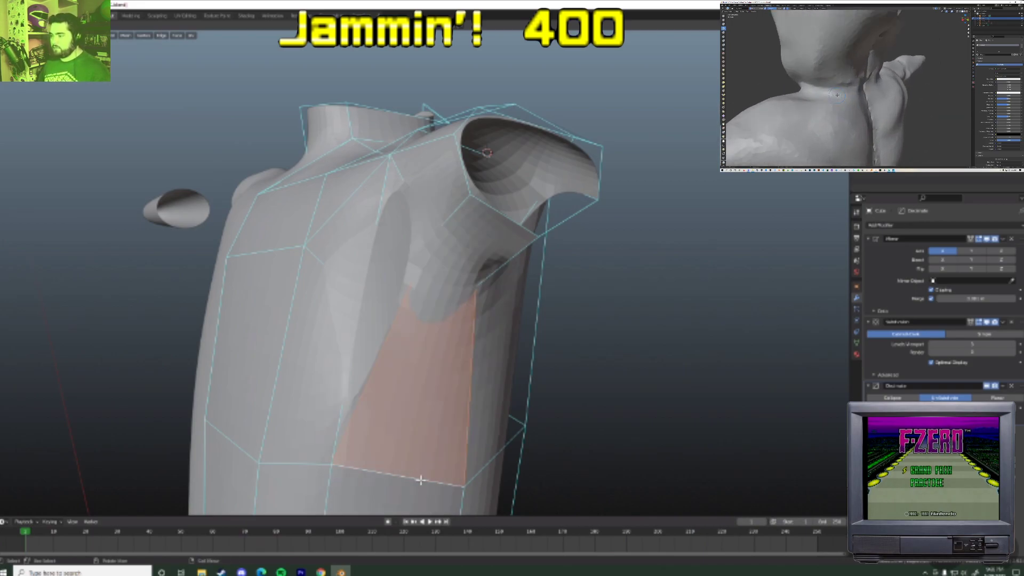
- Delete the chest face adjoining the front of the armpit opening
left_click(373, 382)
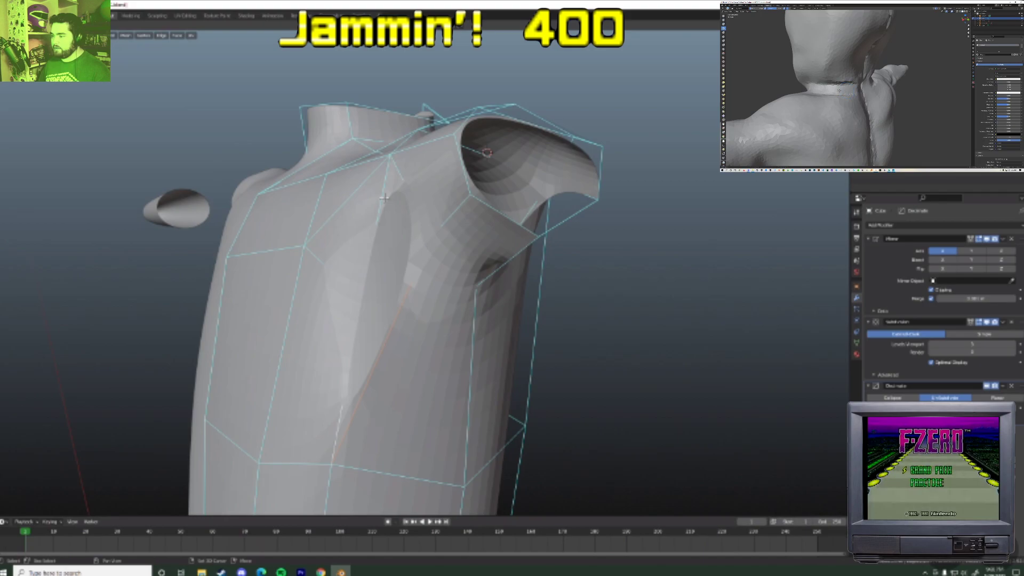
right_click(368, 294)
left_click(377, 328)
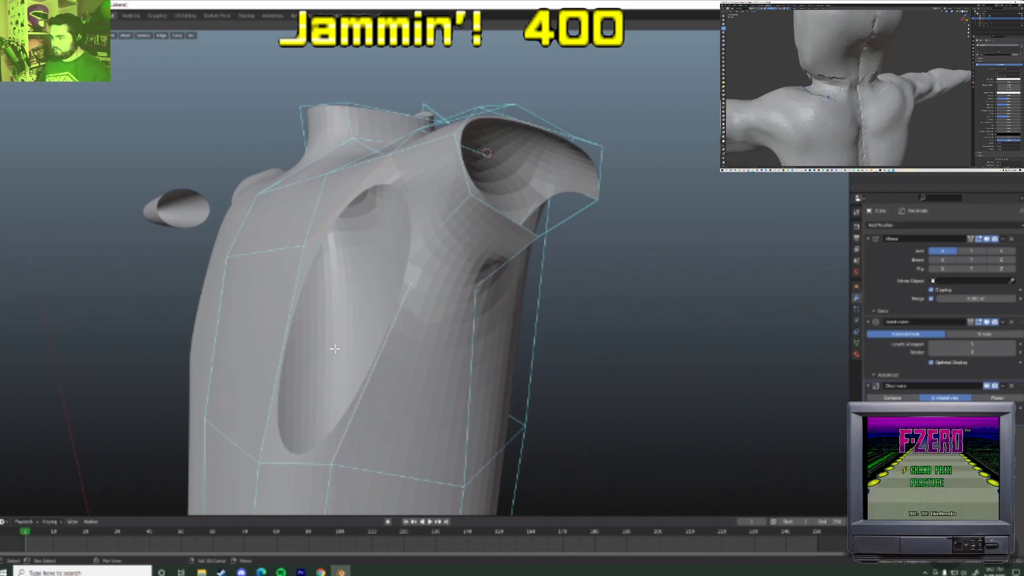
- Fill the chest opening in front of the armpit with faces, from the shoulder edge down along the side of the torso
middle_click_drag(440, 276, 475, 265)
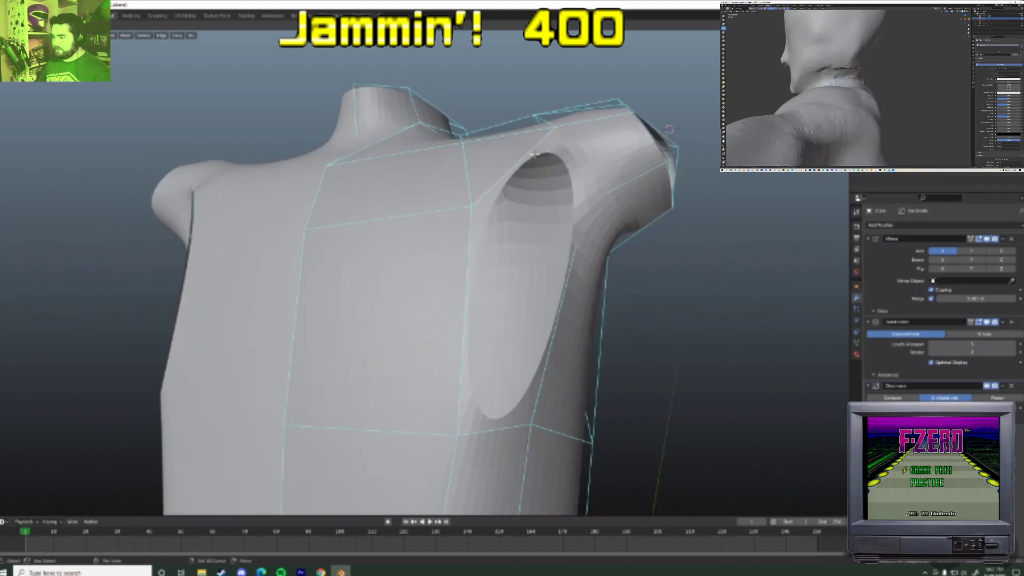
key("f")
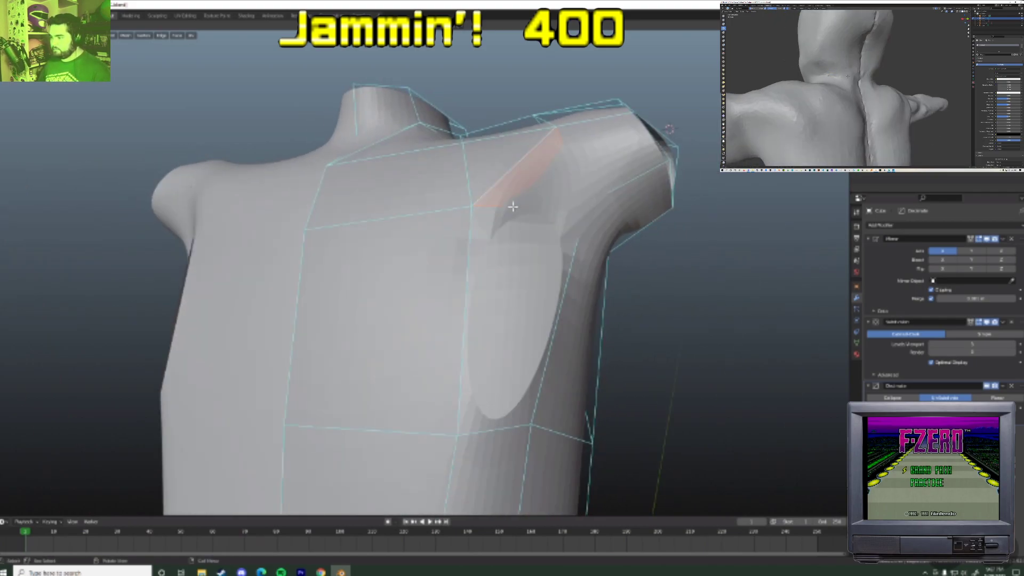
left_click(515, 404)
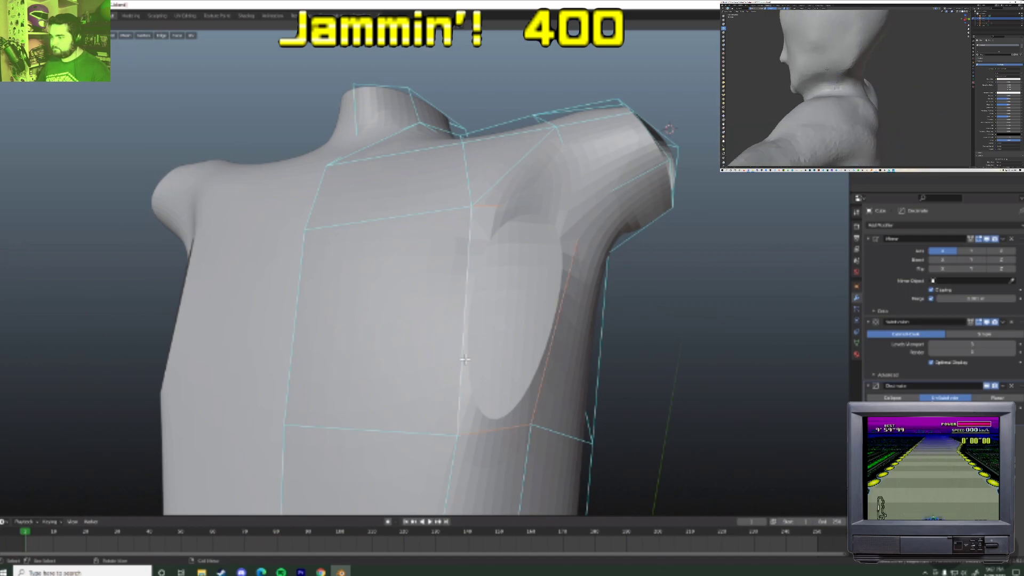
scroll(464, 360, "down", 3)
middle_click_drag(464, 354, 365, 337)
- Slide a vertex on the horizontal edge loop below the armpit and lower the loop's vertices across the back
key("g")
key("g")
left_click(436, 328)
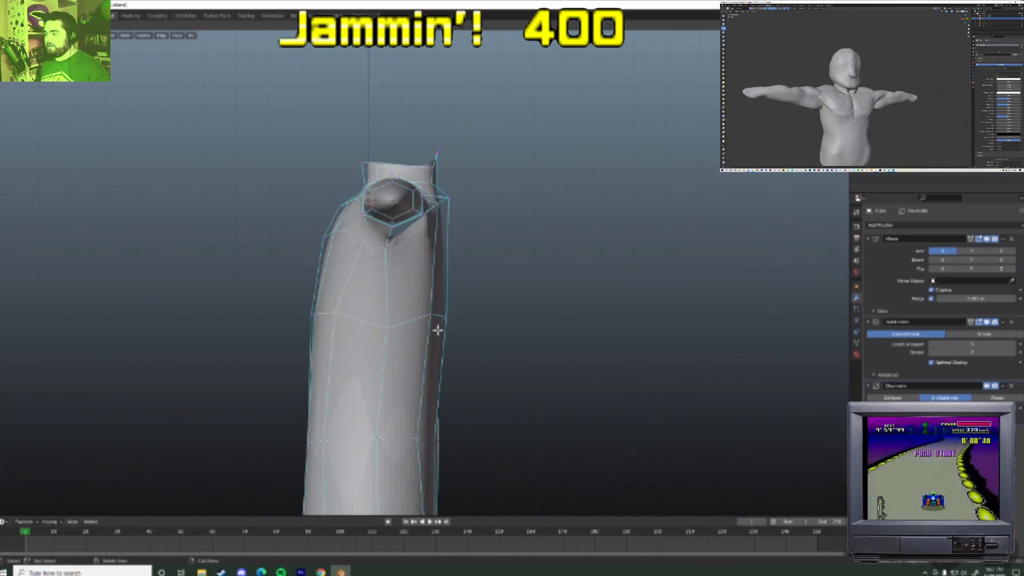
mouse_move(479, 349)
middle_mouse_down()
mouse_move(417, 336)
mouse_move(484, 356)
middle_mouse_up()
key("g")
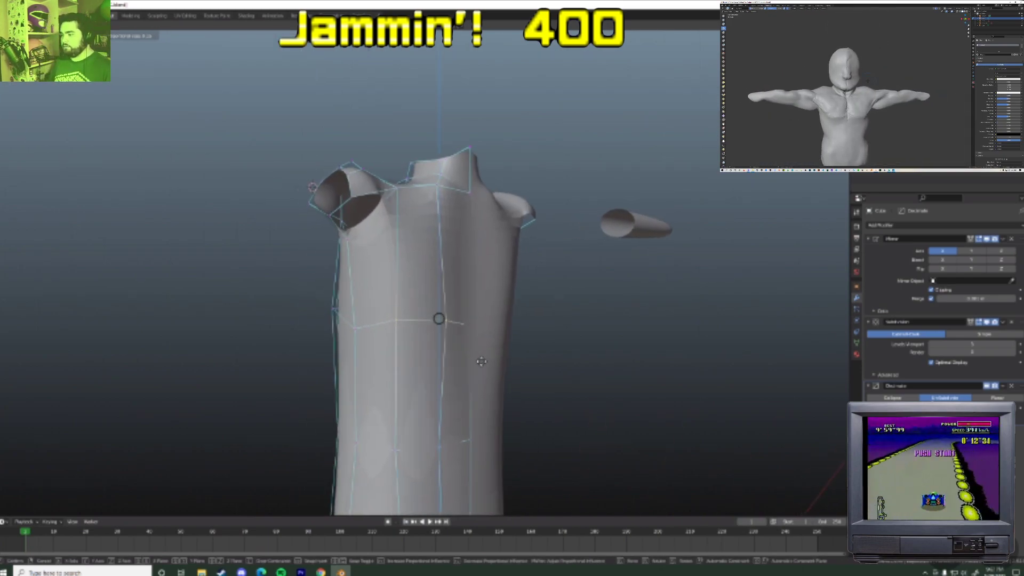
left_click(481, 379)
key("g")
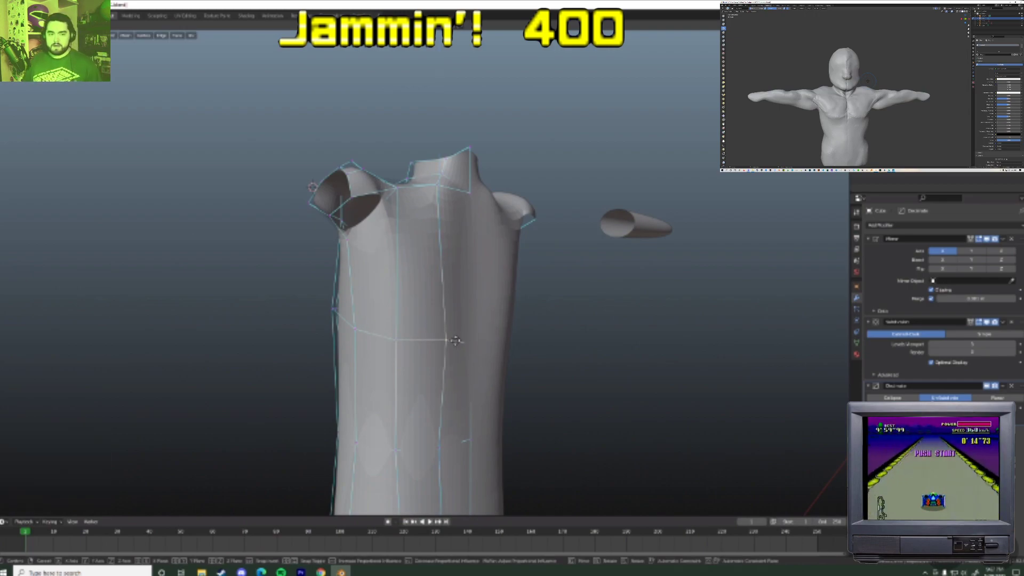
left_click(454, 345)
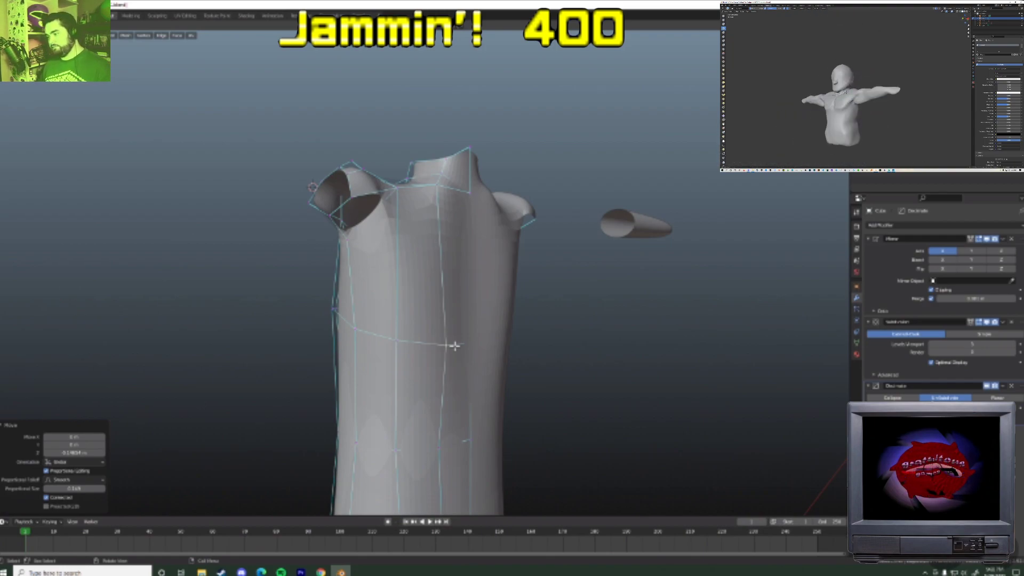
- Delete the rear face of the shoulder between the sleeve's open edge and the upper back
middle_click_drag(360, 263, 332, 176)
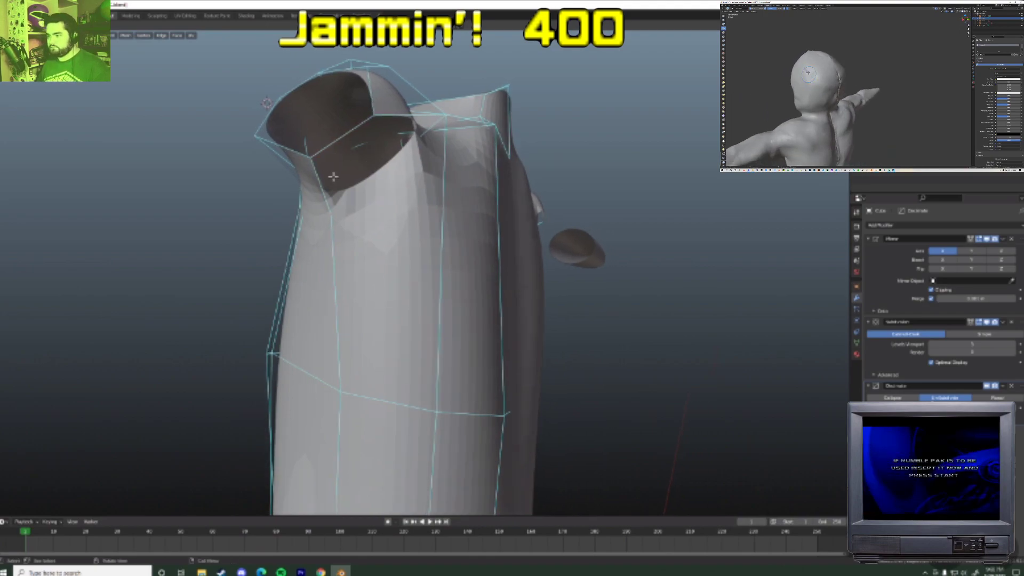
left_click(402, 158)
middle_click_drag(402, 158, 356, 156)
left_click(318, 209)
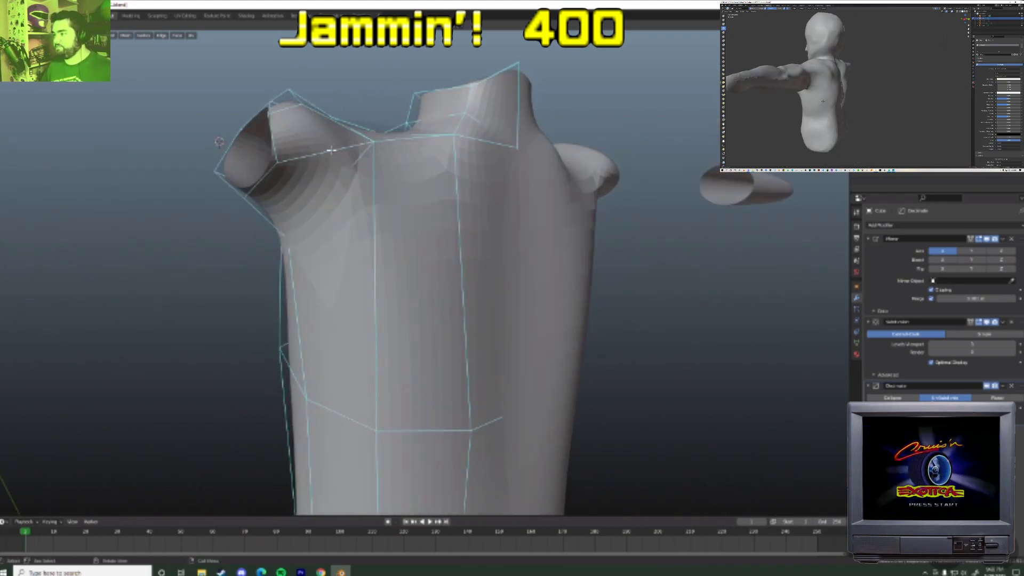
key("x")
left_click(331, 179)
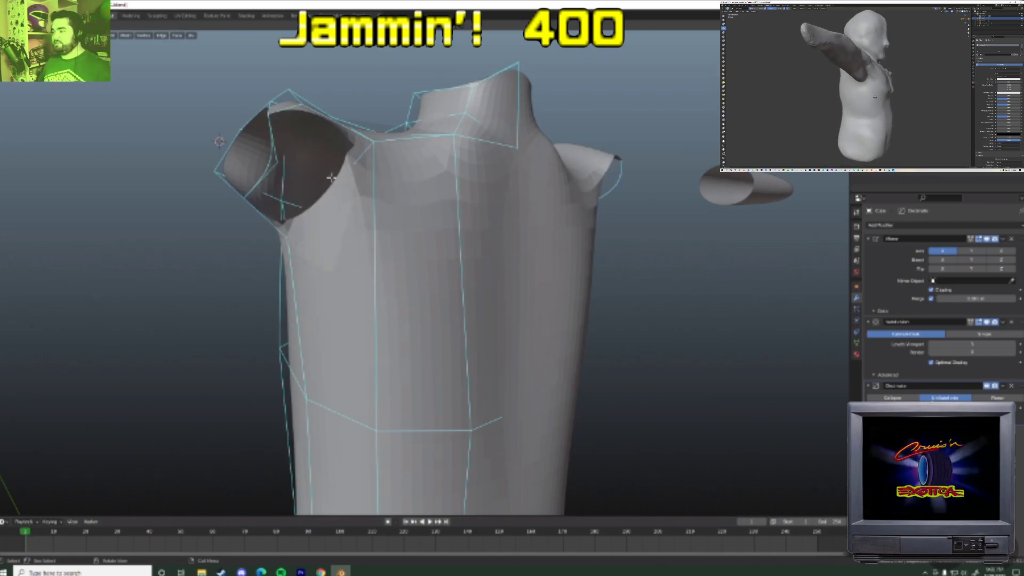
- Remove the leftover edge inside the rear shoulder opening and delete the torso face below the armpit at the back
middle_click_drag(272, 171, 308, 192)
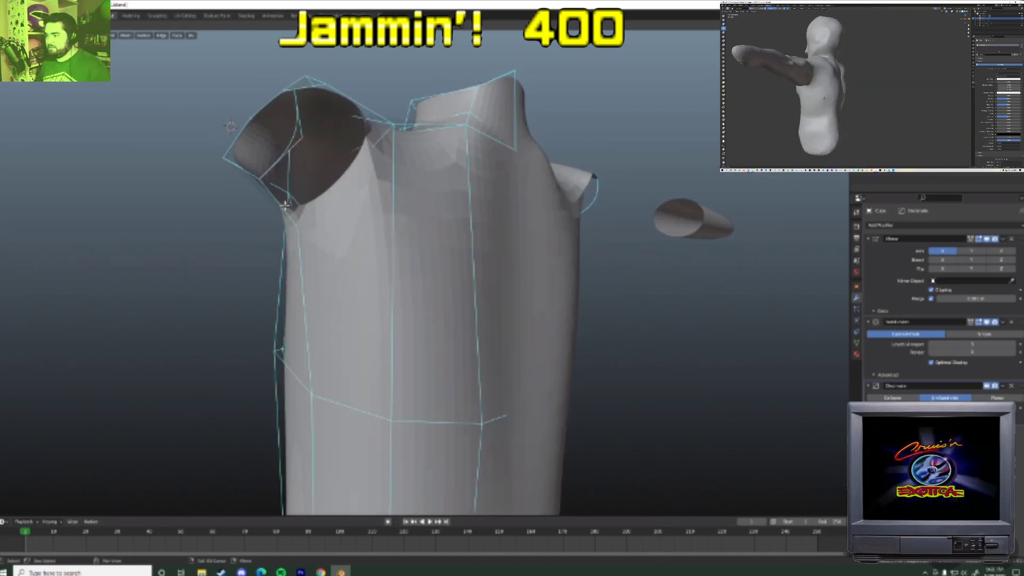
left_click(296, 188)
key("x")
left_click(322, 198)
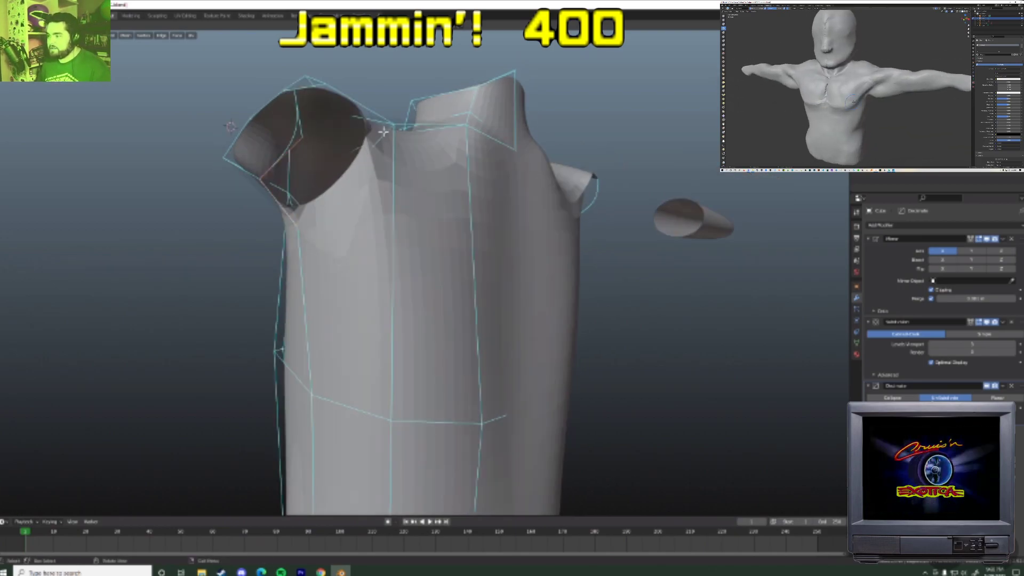
middle_click_drag(322, 199, 457, 164)
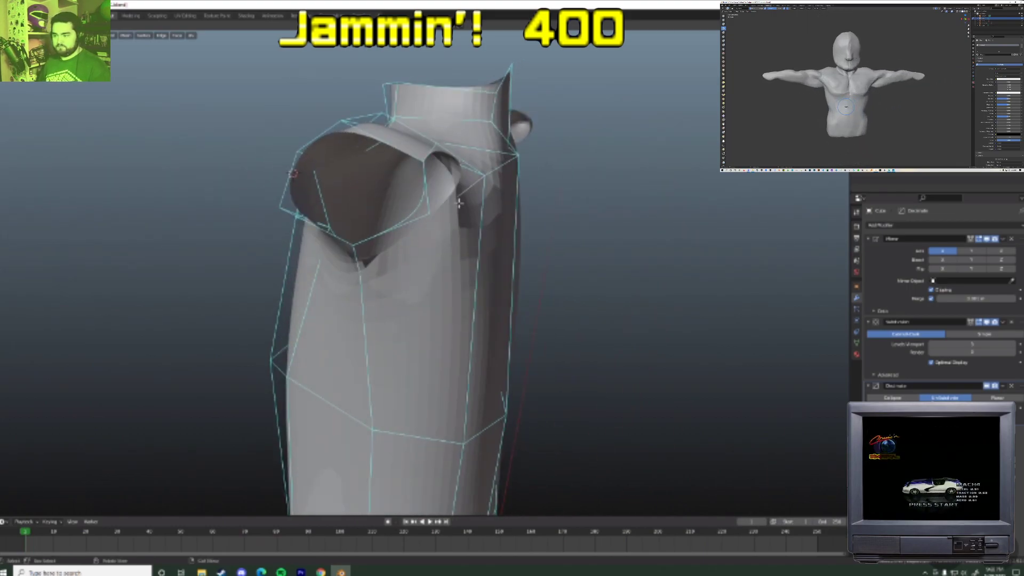
middle_click_drag(456, 206, 466, 245)
key("x")
left_click(540, 288)
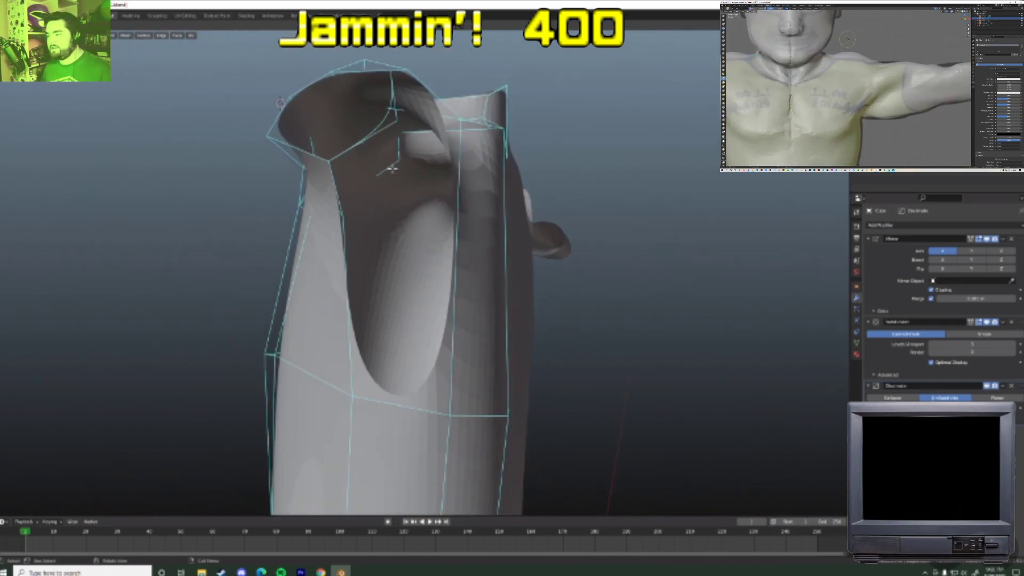
- Extrude a vertex from the sleeve's rear edge and position it at the underside of the shoulder behind the armpit
middle_click_drag(392, 194, 379, 176)
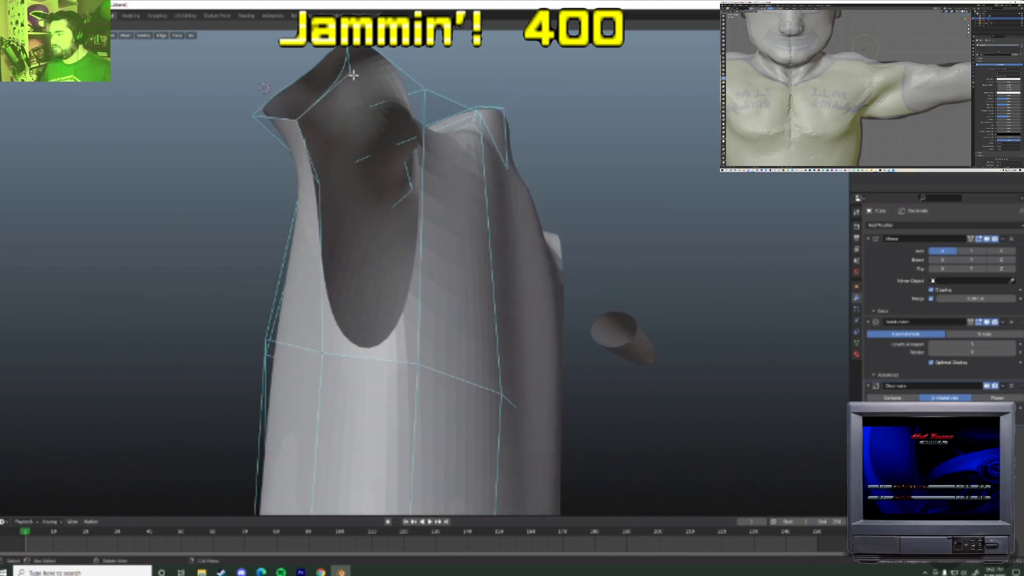
key("e")
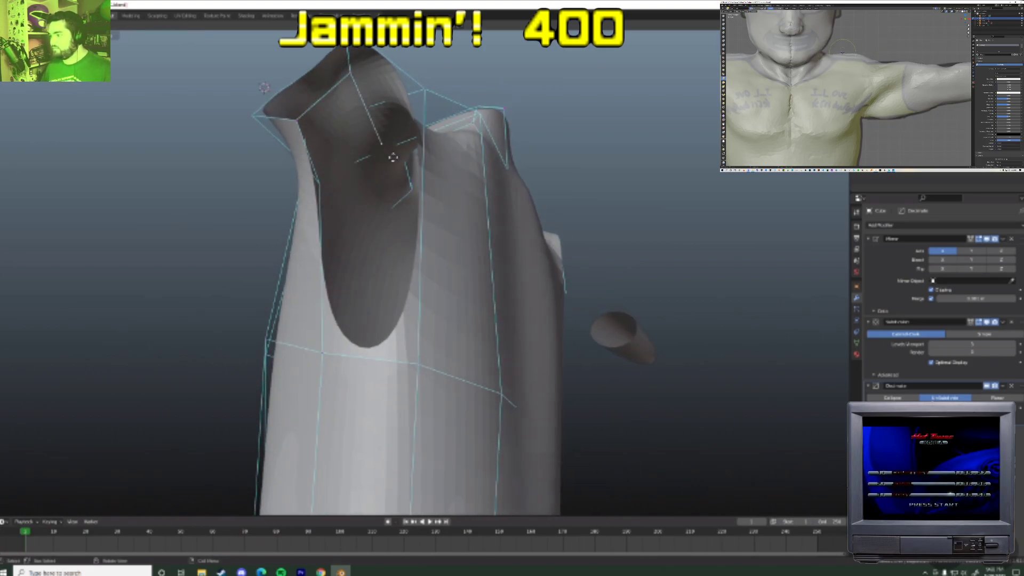
left_click(394, 159)
middle_click_drag(368, 181, 360, 232)
key("g")
left_click(382, 258)
key("g")
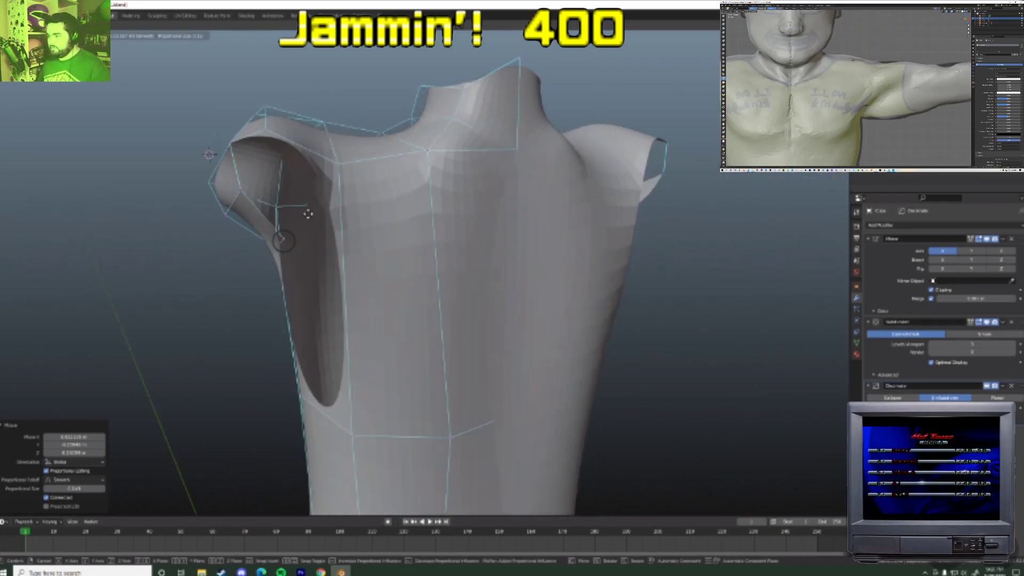
left_click(310, 194)
- Fill the back of the sleeve with one face and bridge it to the upper back with another
left_click(266, 137)
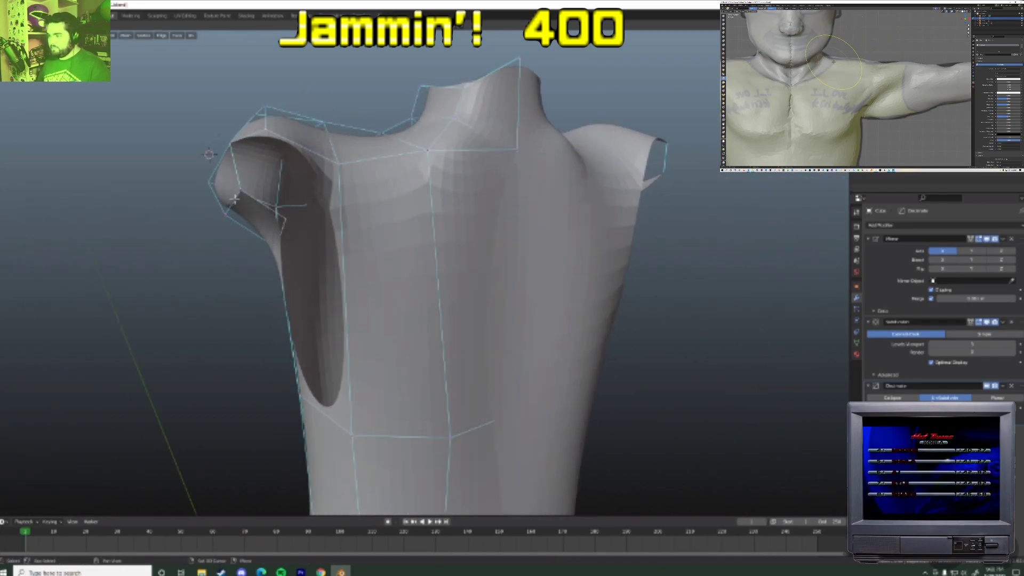
key("f")
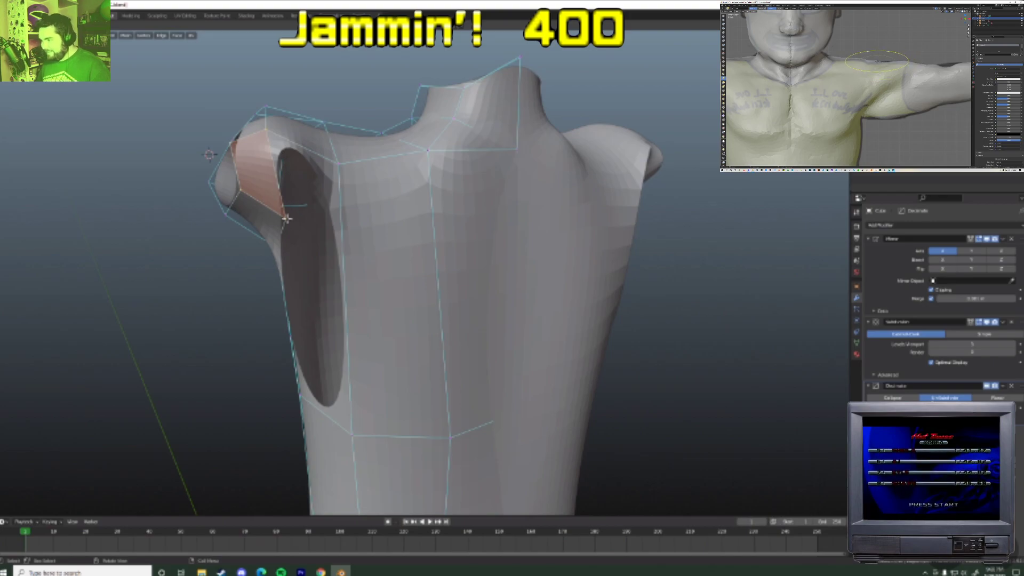
left_click(286, 218)
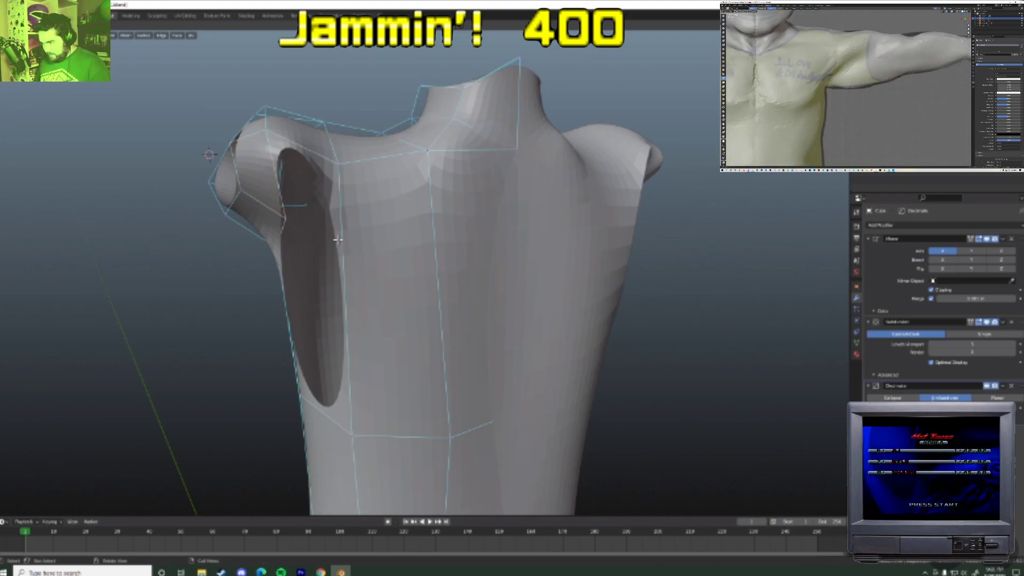
key("f")
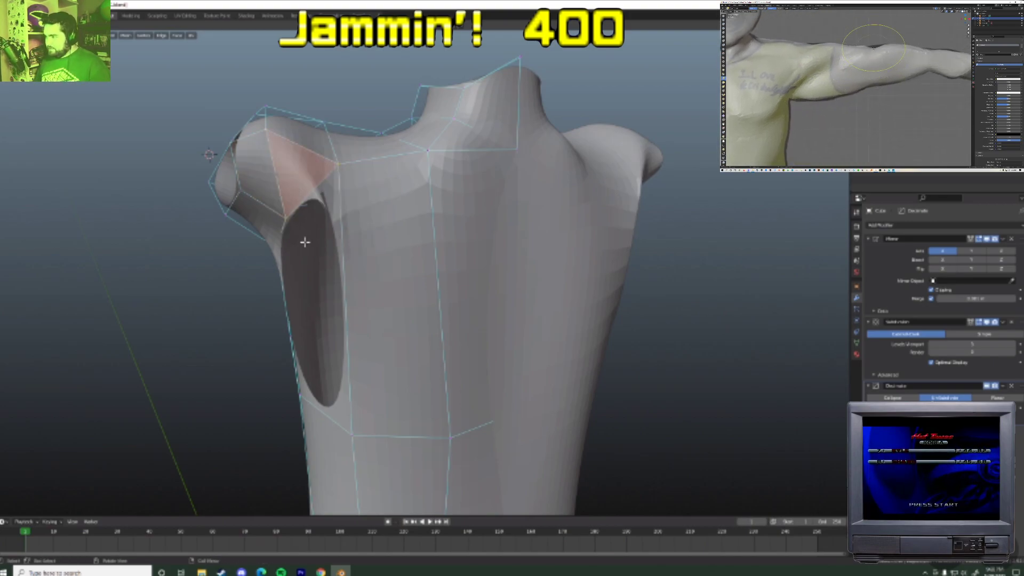
- Slide the upper rear vertex of the shoulder and the rear armpit vertex along their edges to even the sleeve's base
left_click(266, 131)
key("g")
key("g")
left_click(269, 138)
mouse_move(269, 139)
middle_mouse_down()
mouse_move(307, 245)
mouse_move(380, 255)
middle_mouse_up()
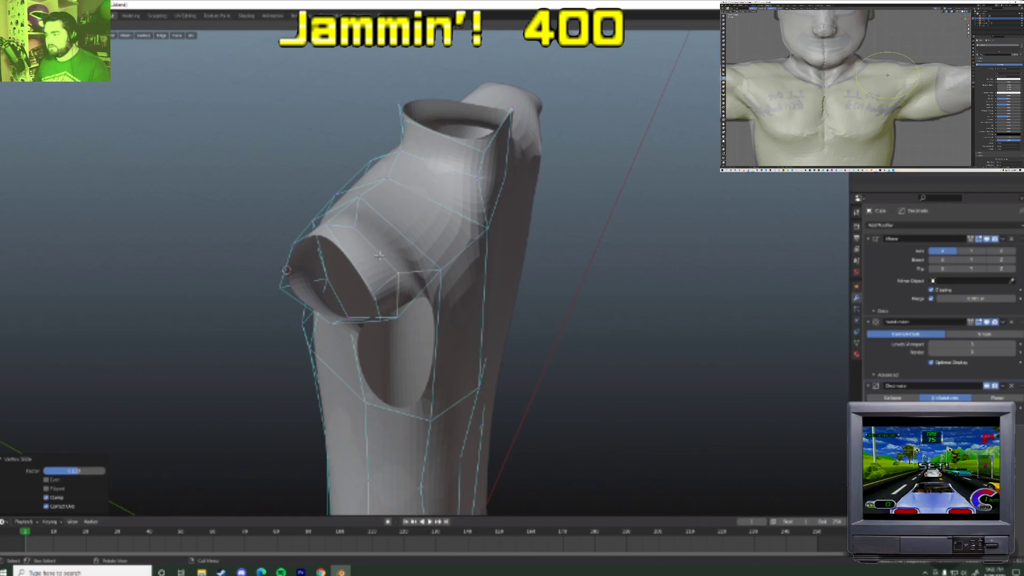
left_click(396, 268)
key("g")
key("g")
left_click(393, 286)
- Rotate the edge loop at the base of the sleeve about the vertical axis
middle_click_drag(440, 274, 393, 293)
key("g")
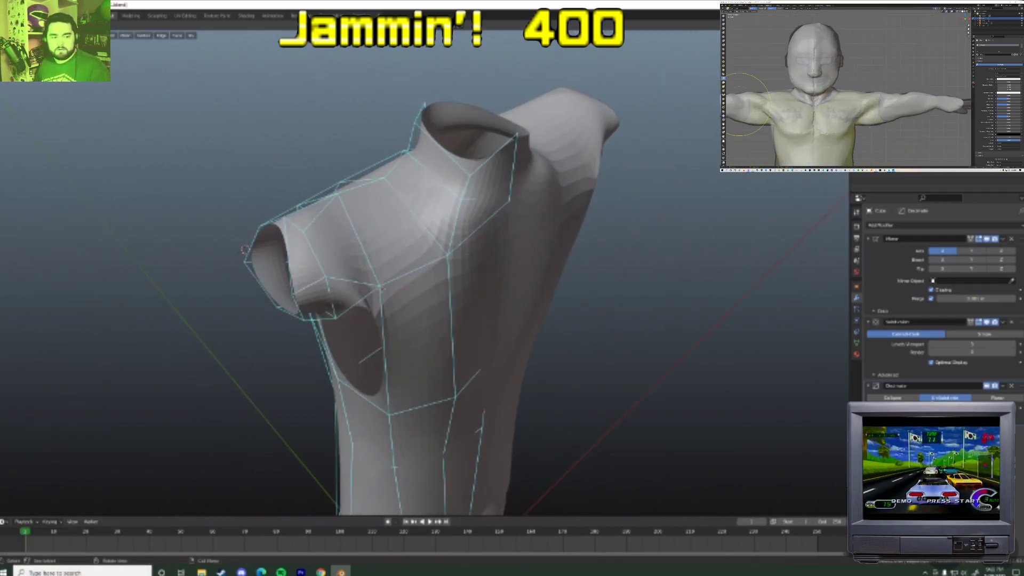
key("z")
left_click(371, 273)
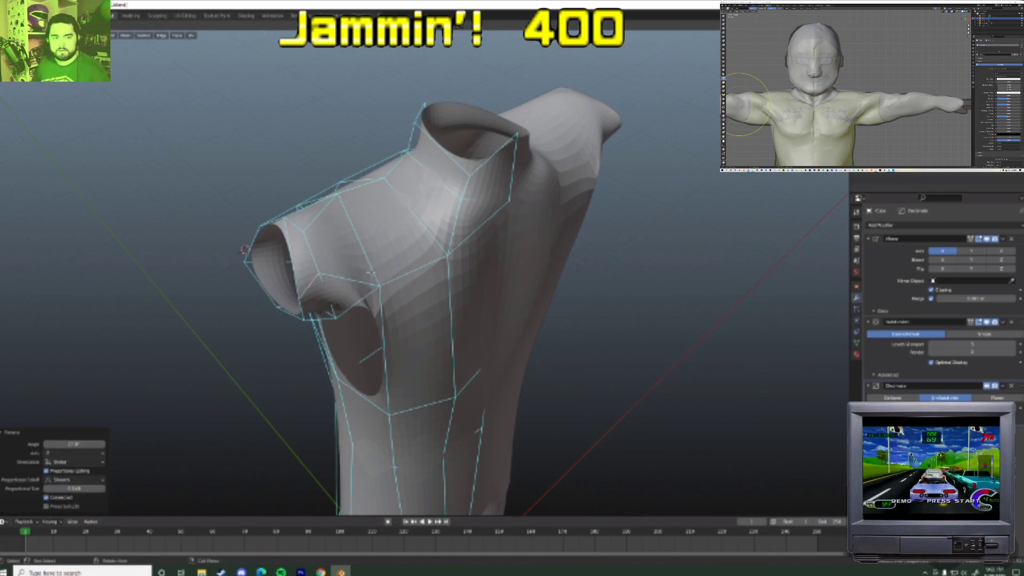
middle_click_drag(394, 260, 396, 247)
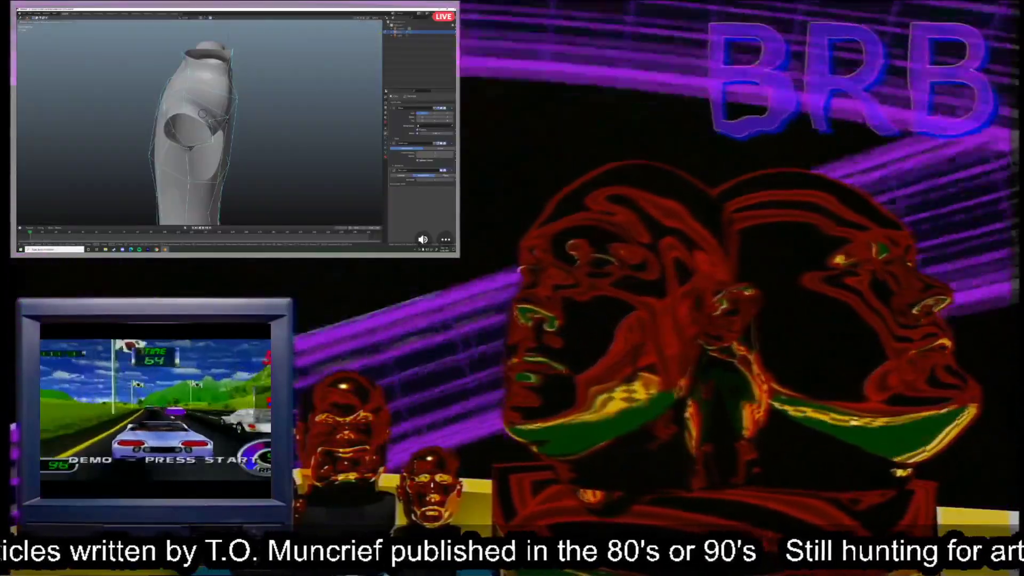
left_click(227, 122)
middle_click_drag(227, 121, 192, 124)
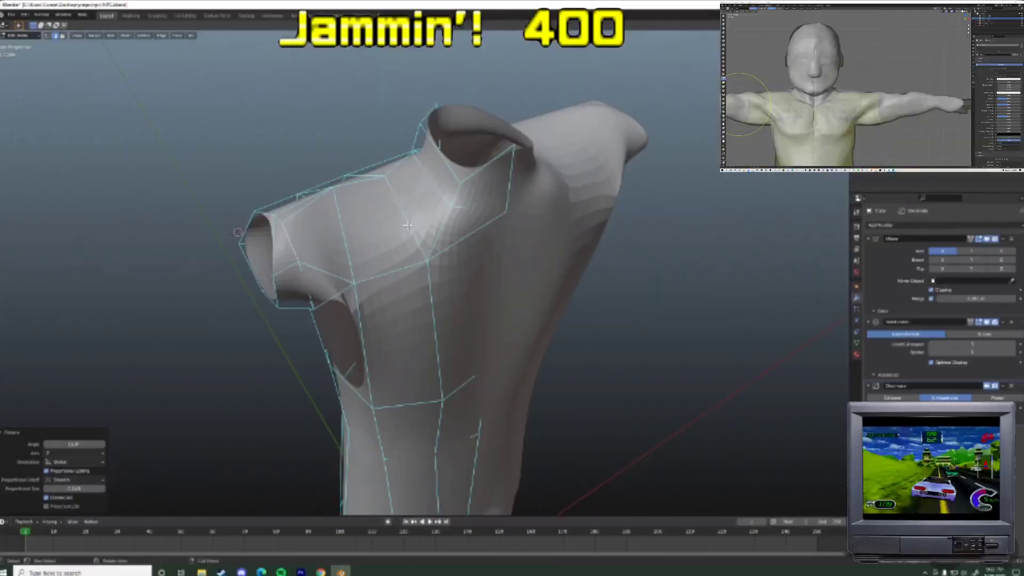
- Rotate the sleeve's edge loop further and scale it to refine the shoulder's shape
key("r")
left_click(400, 244)
key("r")
left_click(404, 251)
key("s")
left_click(373, 248)
middle_click_drag(372, 248, 456, 241)
key("r")
left_click(571, 201)
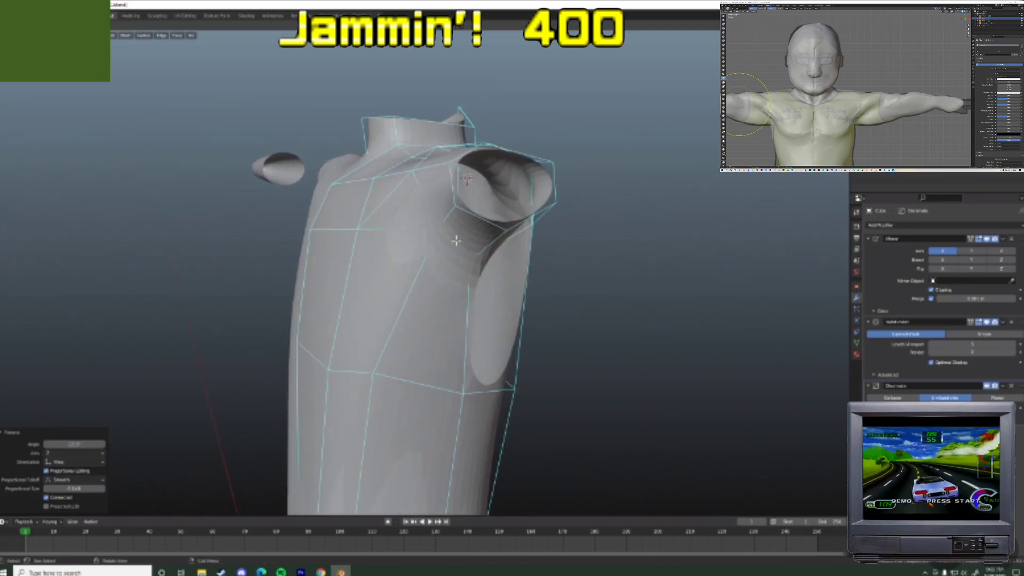
- Delete the front and underside faces joining the sleeve to the chest
left_click(502, 229)
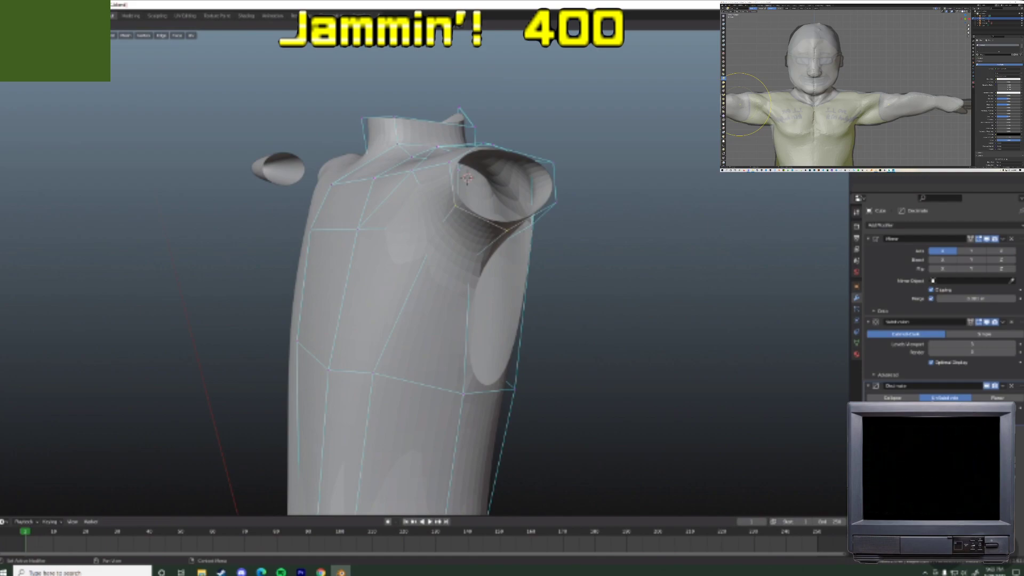
middle_click_drag(507, 208, 631, 221)
scroll(631, 224, "up", 2)
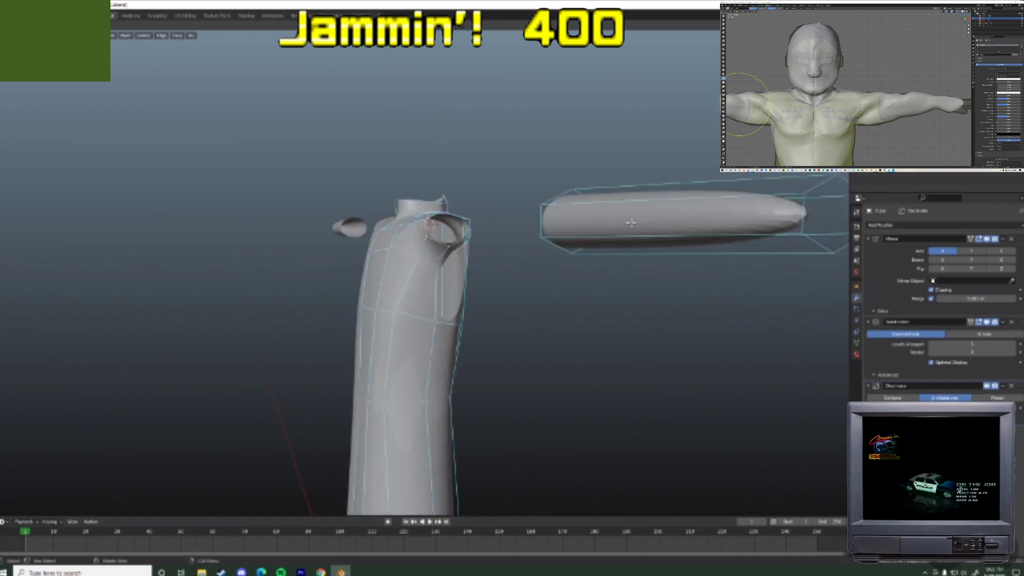
scroll(452, 234, "up", 2)
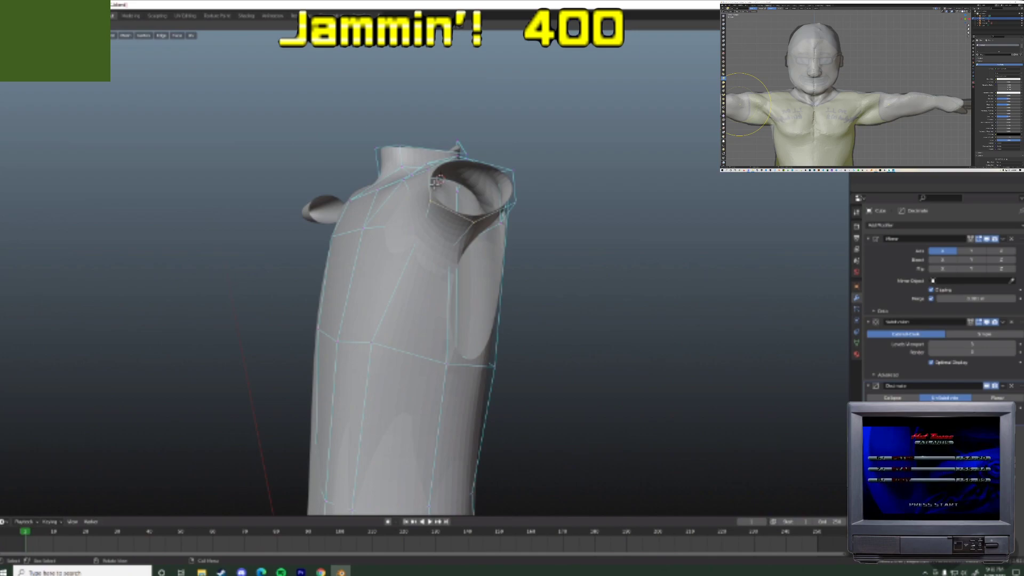
middle_click_drag(436, 181, 555, 209)
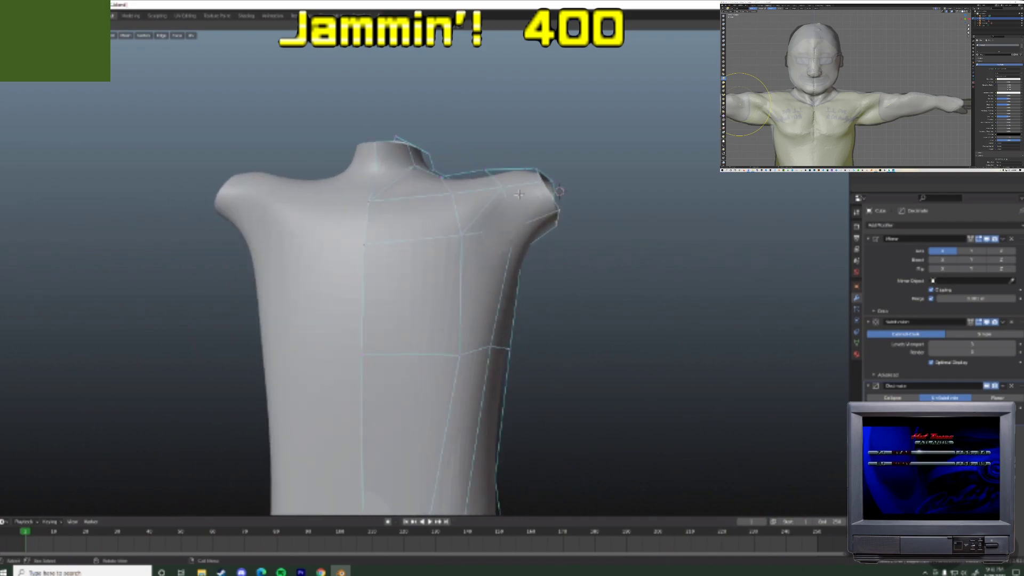
right_click(558, 212)
left_click(558, 212)
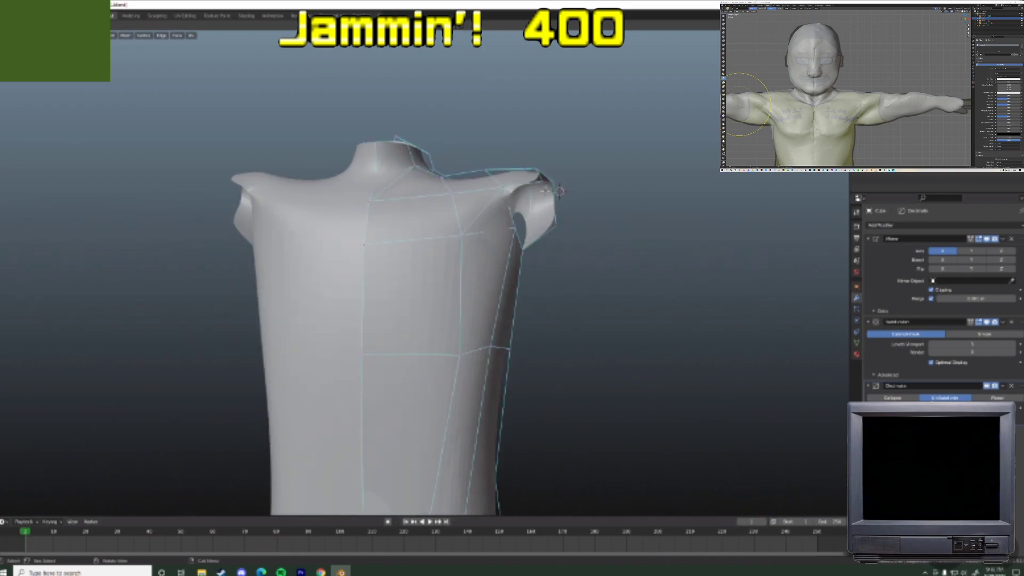
- Delete the remaining sleeve faces so the shoulder and armpit form one large arm opening
middle_click_drag(549, 206, 388, 364)
right_click(548, 145)
key("x")
left_click(562, 244)
middle_click_drag(390, 289, 429, 272)
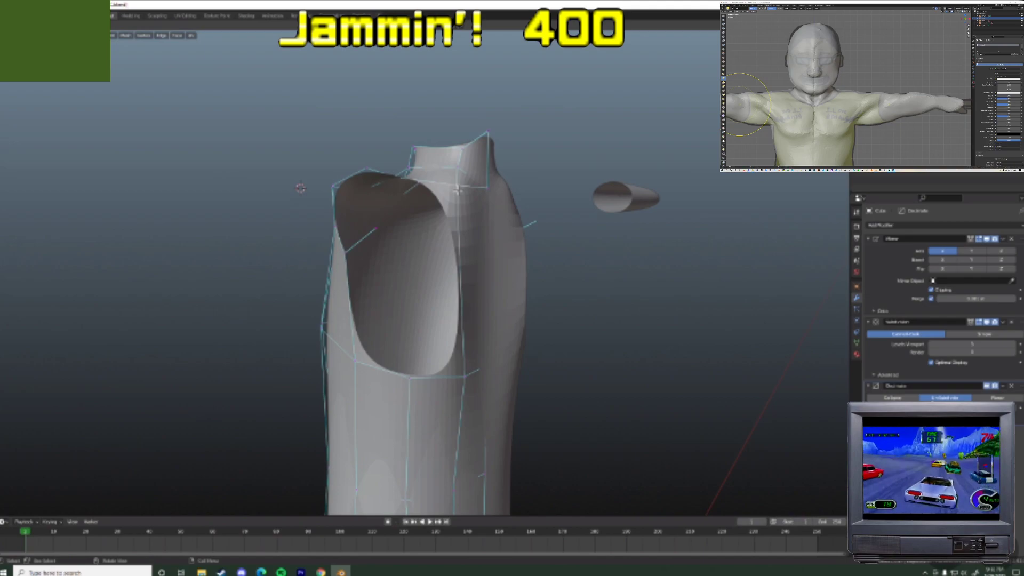
- Slide the shoulder-side vertex of the arm opening along its edge and shift it along the Y axis
middle_click_drag(451, 266, 503, 222)
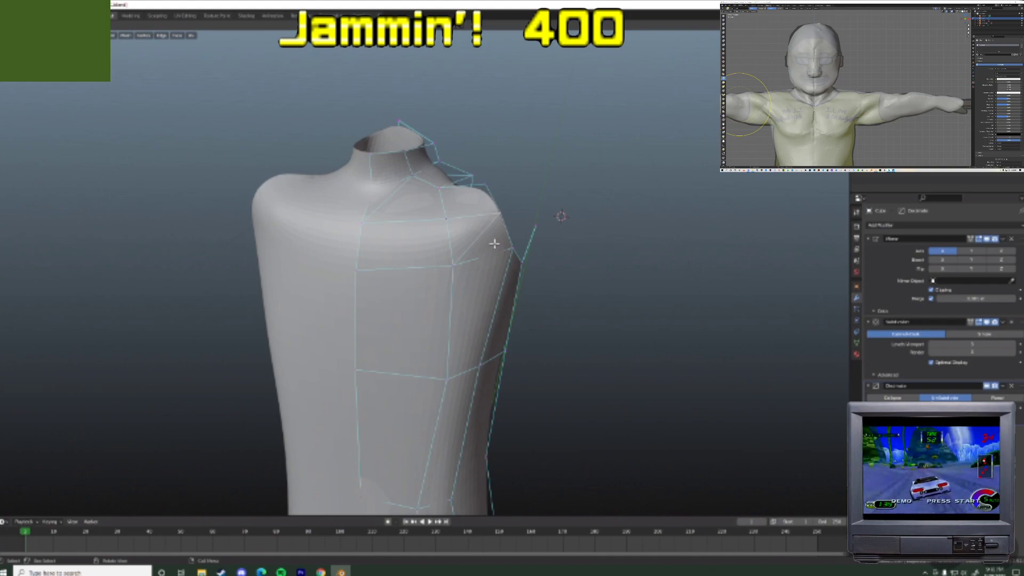
middle_click_drag(513, 218, 391, 326)
key("g")
key("g")
left_click(526, 221)
key("g")
key("y")
left_click(535, 222)
- Reposition the vertices along the arm opening's rim to reshape the side of the chest
left_click(429, 319)
key("g")
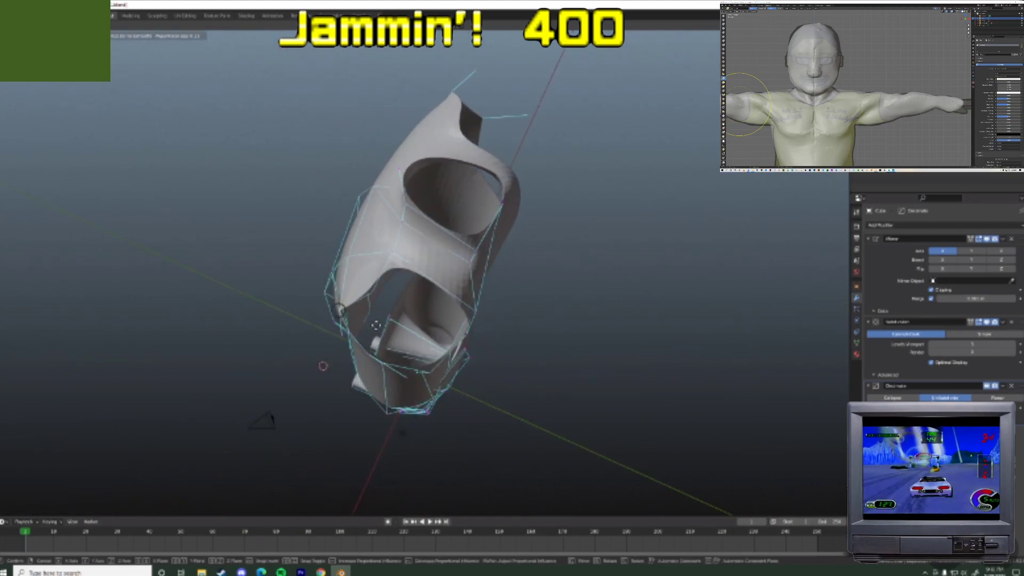
left_click(384, 324)
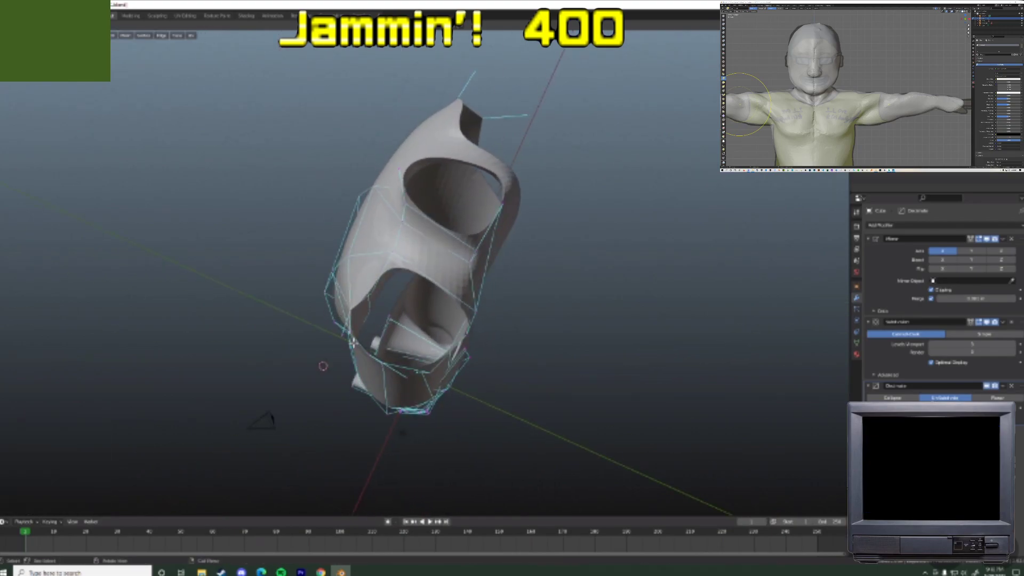
key("g")
middle_click_drag(363, 346, 482, 285)
left_click(358, 349)
left_click(324, 323)
key("g")
left_click(379, 329)
left_click(418, 314)
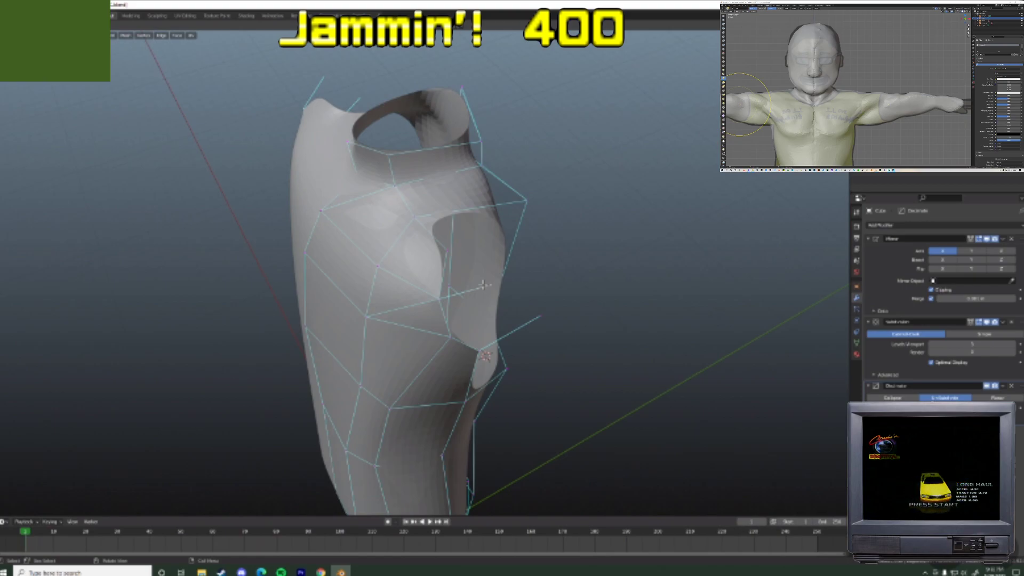
- Delete the selected geometry at the edge of the arm opening
middle_click_drag(475, 295, 512, 279)
right_click(530, 244)
key("Escape")
left_click(479, 272)
key("x")
left_click(478, 273)
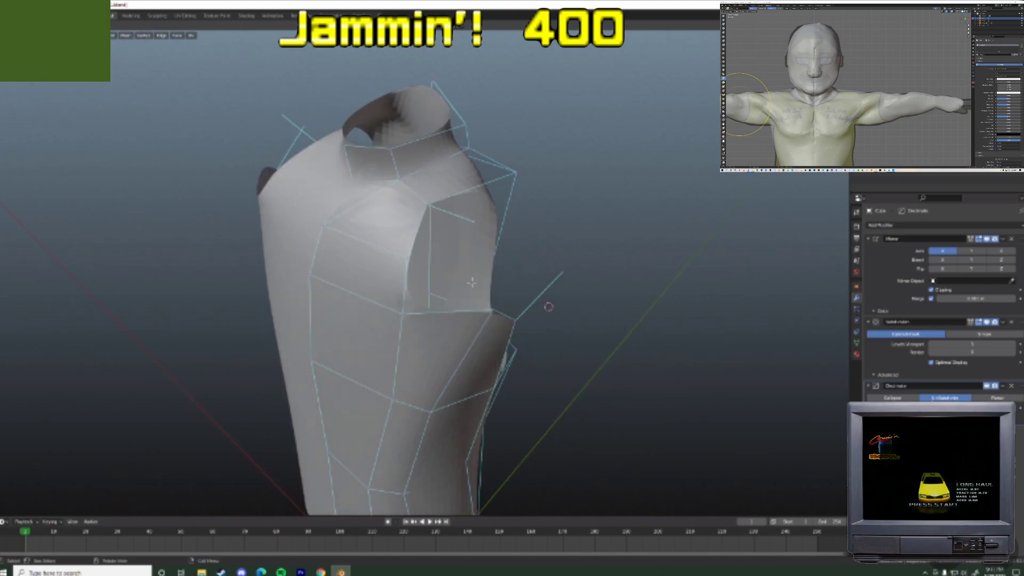
- Extrude the edge at the top of the arm opening outward and downward in two segments to begin the shoulder
middle_click_drag(466, 272, 494, 251)
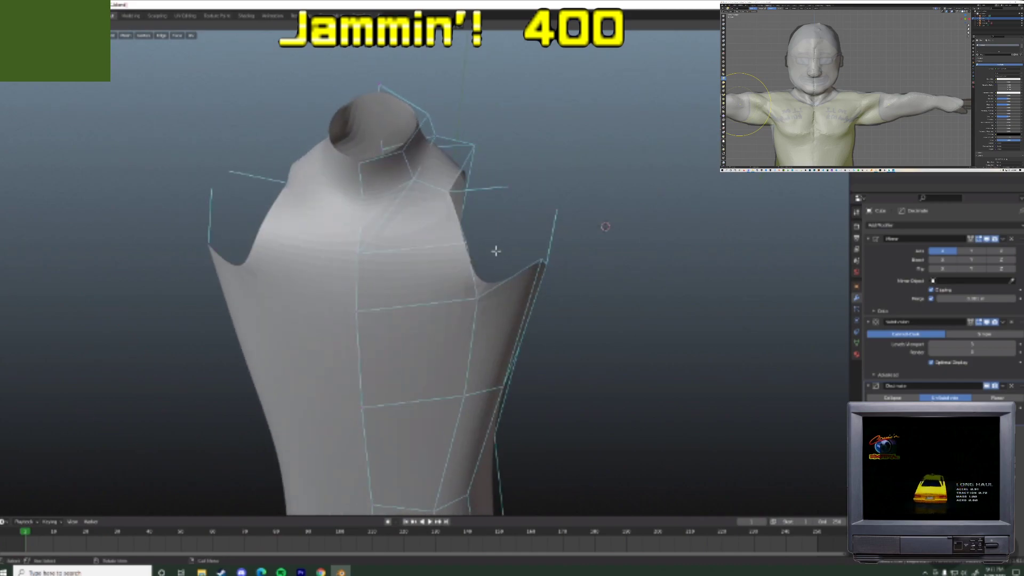
middle_click_drag(517, 196, 510, 233)
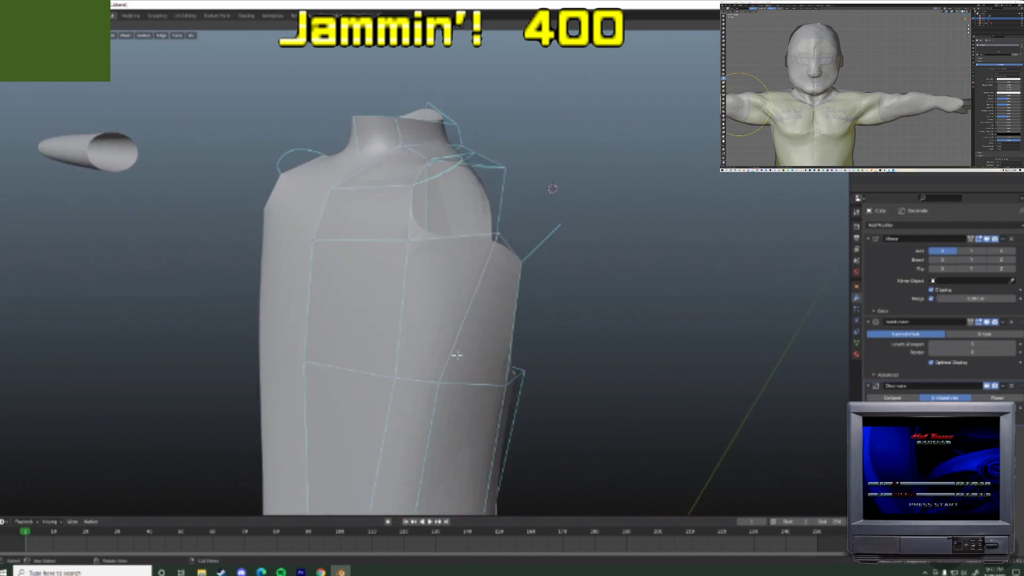
middle_click_drag(583, 174, 542, 217)
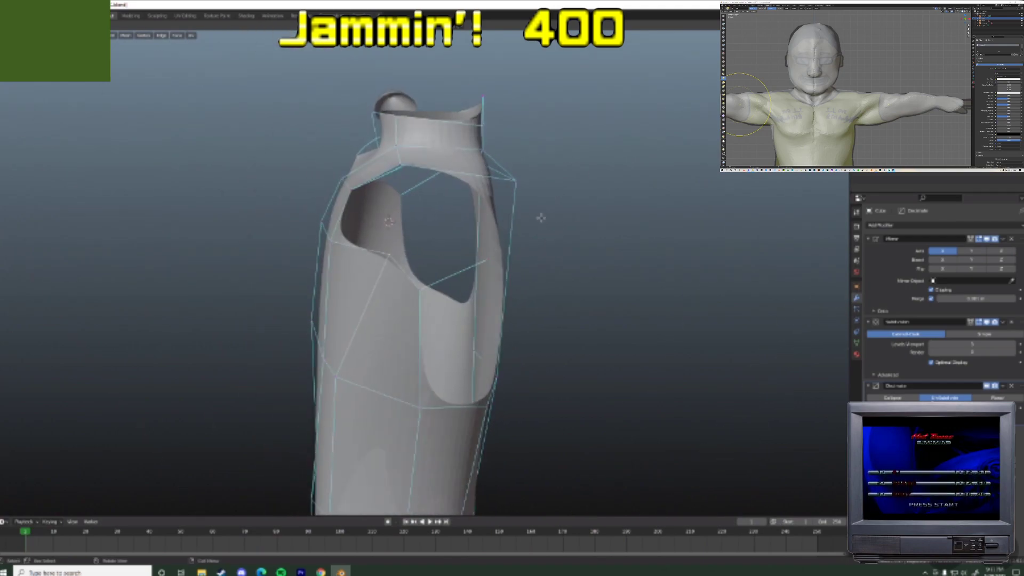
left_click(470, 193)
key("e")
left_click(563, 204)
middle_click_drag(559, 256, 571, 213)
key("e")
left_click(595, 305)
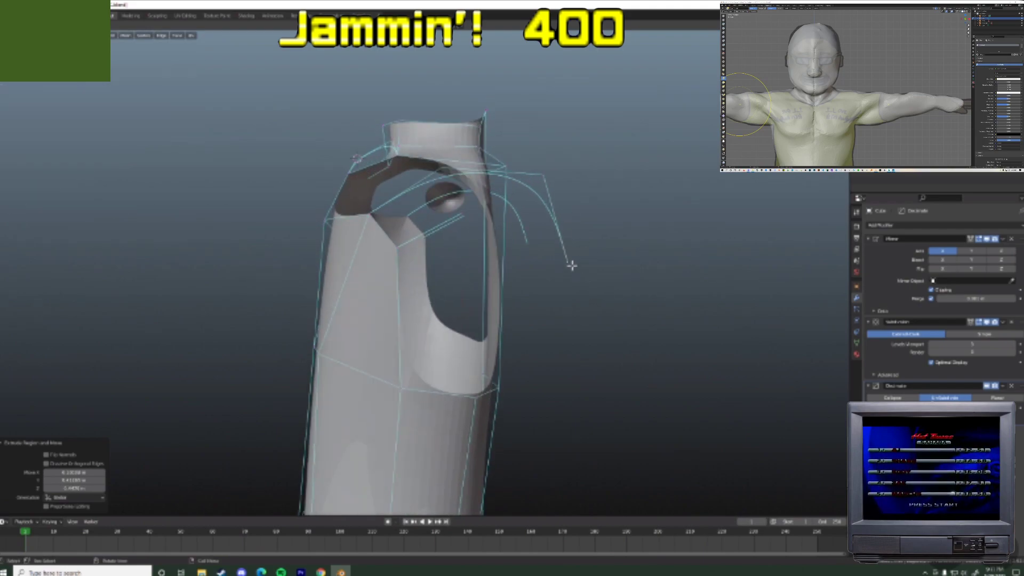
- Move the outer vertices of the extruded shoulder strip closer to the body
middle_click_drag(572, 266, 535, 291)
left_click(514, 198)
middle_click_drag(420, 194, 617, 267)
scroll(594, 269, "down", 6)
middle_click_drag(565, 302, 397, 247)
key("g")
left_click(380, 251)
left_click(391, 256)
key("g")
left_click(379, 265)
left_click(392, 289)
key("g")
left_click(395, 289)
- Shape the extruded shoulder strip into an arch by moving its individual vertices with proportional editing
middle_click_drag(396, 288, 368, 244)
key("g")
left_click(462, 267)
left_click(461, 240)
key("g")
left_click(455, 236)
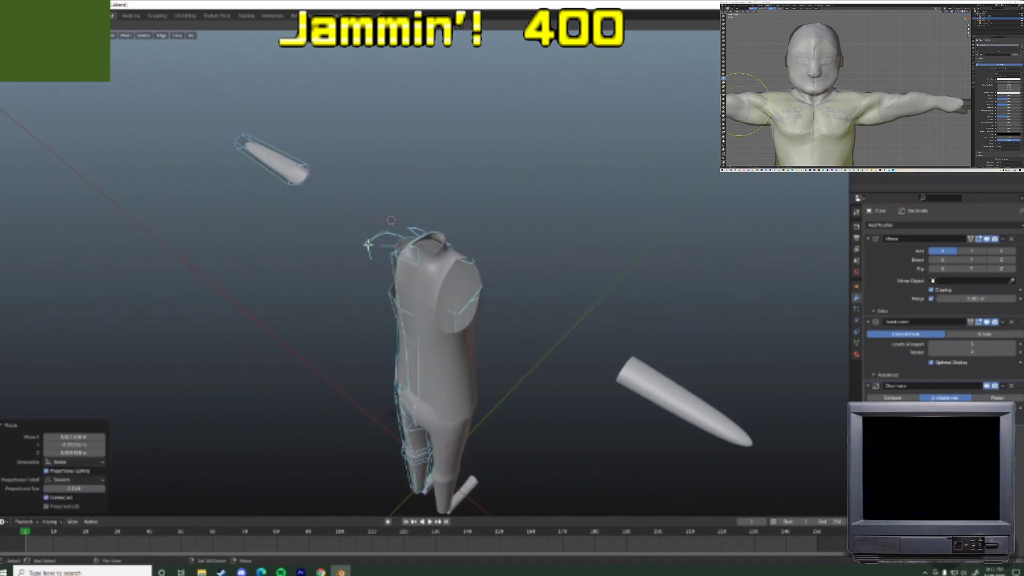
key("g")
left_click(382, 262)
- Refine the front and back vertices of the shoulder arch so it curves evenly over the arm opening
middle_click_drag(330, 272, 461, 349)
left_click(403, 249)
key("g")
left_click(398, 244)
key("g")
left_click(447, 243)
left_click(438, 243)
left_click(424, 266)
key("g")
left_click(418, 261)
- Adjust the outer end vertices of the shoulder arch to line them up around the arm opening
scroll(480, 304, "up", 4)
left_click(427, 300)
middle_click_drag(427, 301, 448, 327)
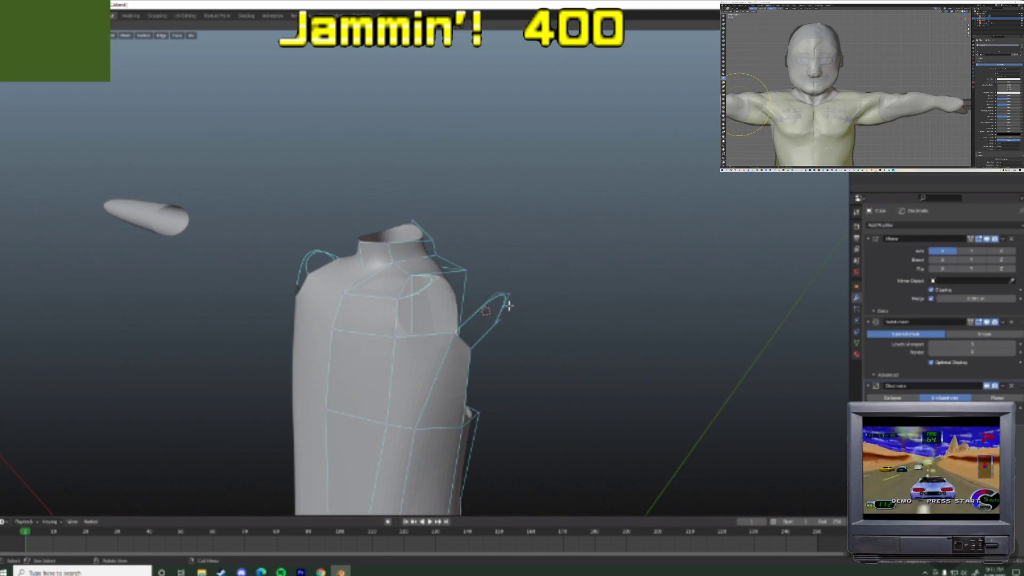
middle_click_drag(513, 310, 548, 338)
key("g")
left_click(548, 338)
left_click(528, 286)
key("g")
left_click(526, 286)
middle_click_drag(526, 286, 373, 321)
left_click(420, 202)
key("g")
left_click(427, 199)
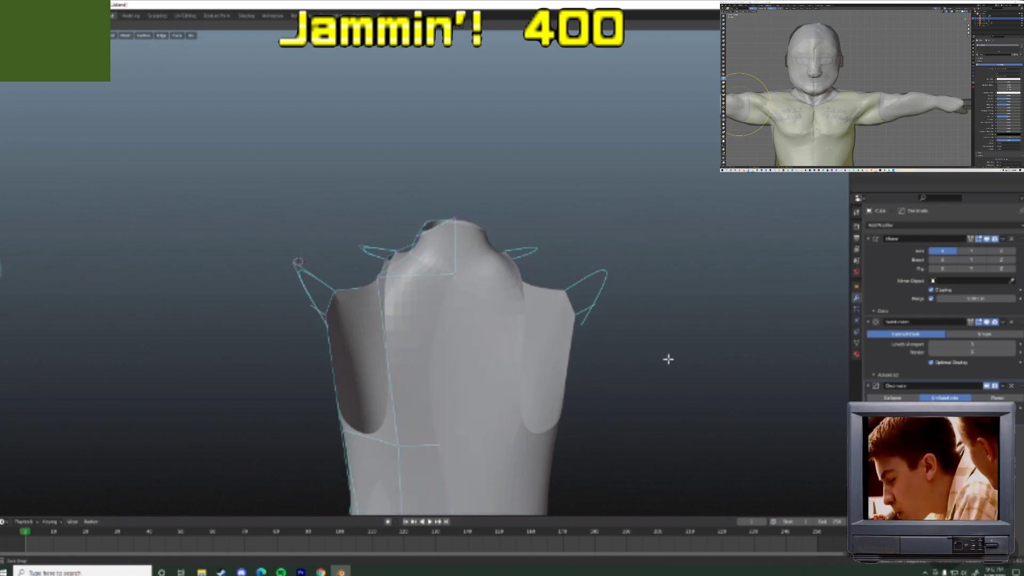
- Switch to Chrome to check the Loomis mannequin reference images, and return to Blender
middle_click_drag(674, 360, 591, 346)
middle_click_drag(553, 315, 608, 311)
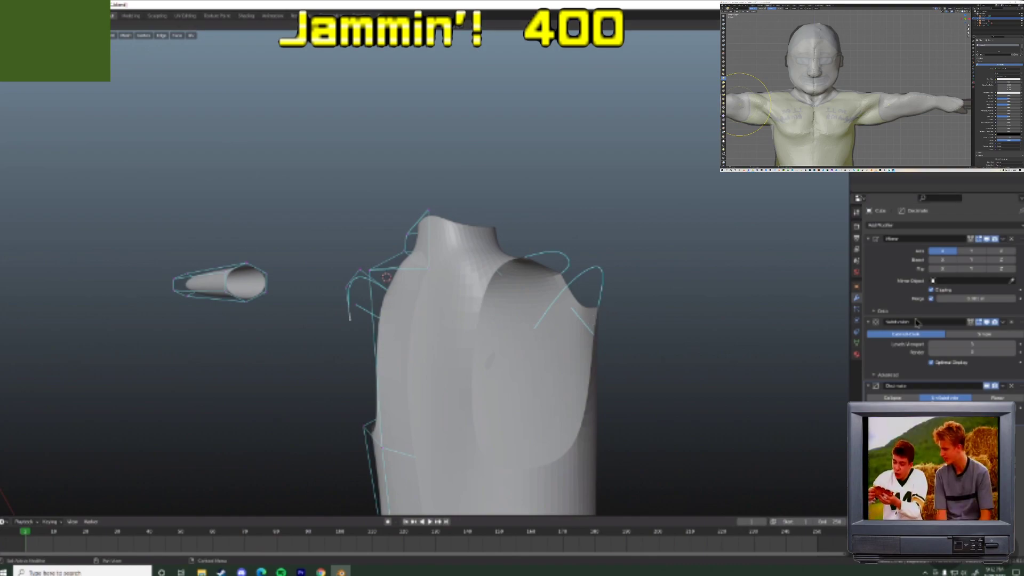
mouse_move(327, 572)
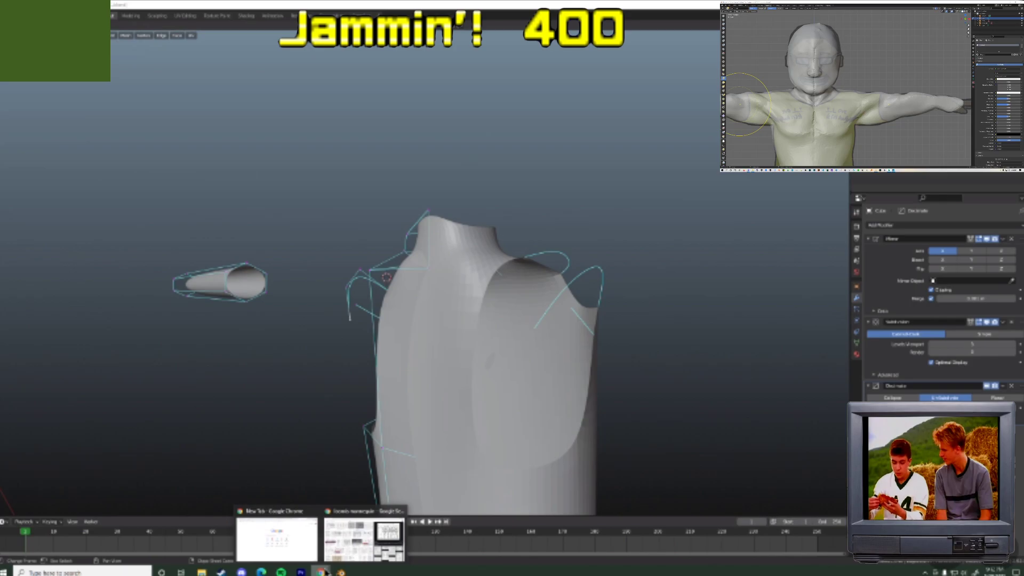
left_click(360, 542)
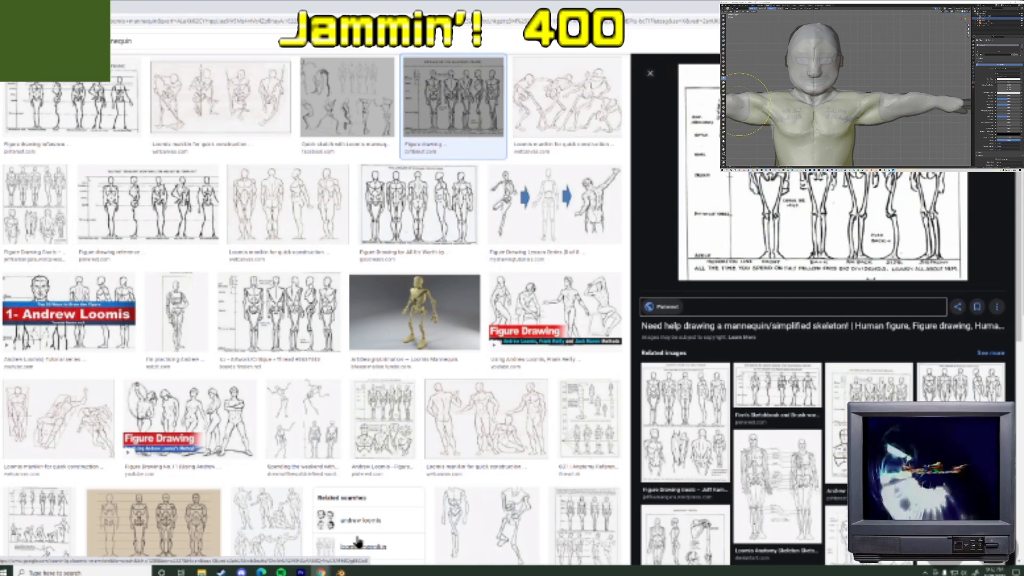
left_click(341, 572)
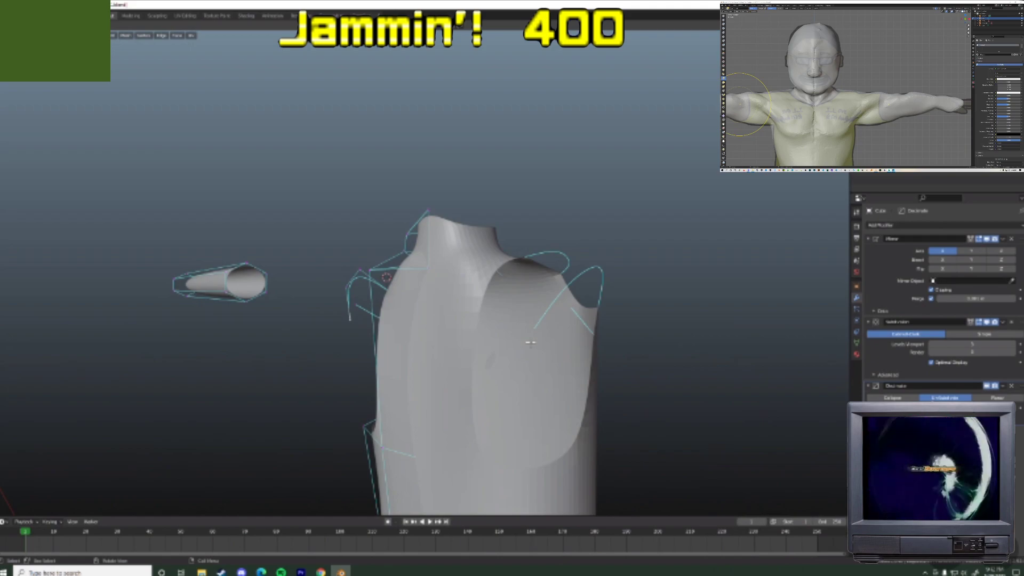
- Move the vertex at the arm opening's side edge along the Z axis and reposition it freely below the shoulder arch
middle_click_drag(619, 306, 535, 258)
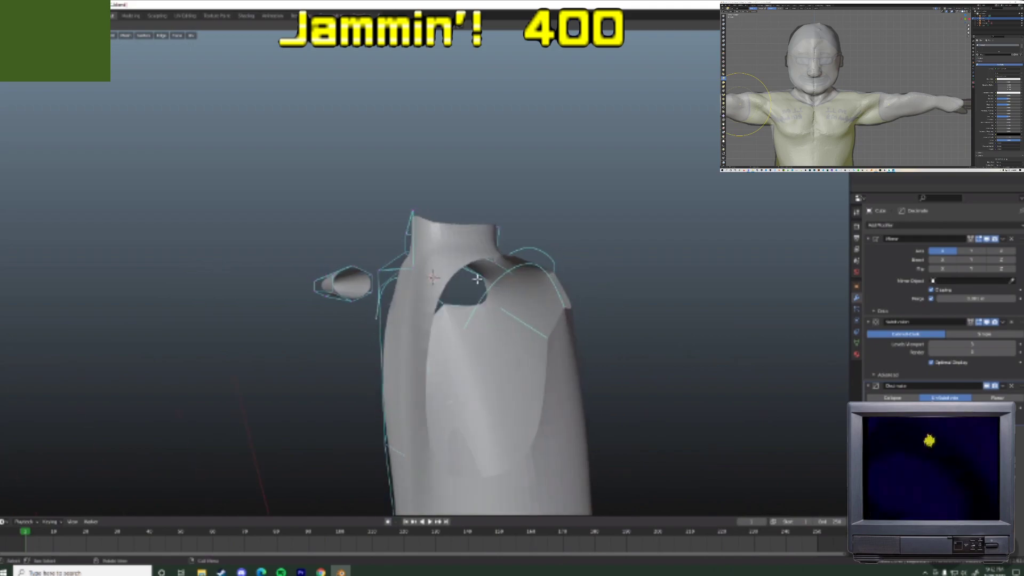
mouse_move(459, 303)
middle_mouse_down()
mouse_move(550, 343)
mouse_move(591, 345)
mouse_move(443, 283)
mouse_move(415, 318)
mouse_move(514, 347)
mouse_move(508, 377)
mouse_move(499, 293)
mouse_move(467, 211)
middle_mouse_up()
key("ctrl+Tab")
key("Escape")
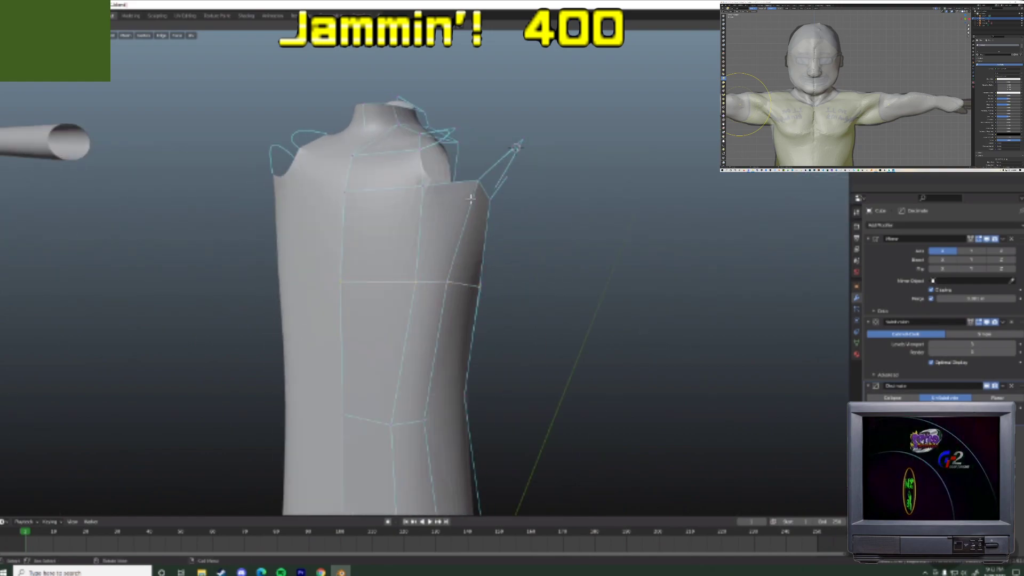
middle_click_drag(460, 217, 436, 288)
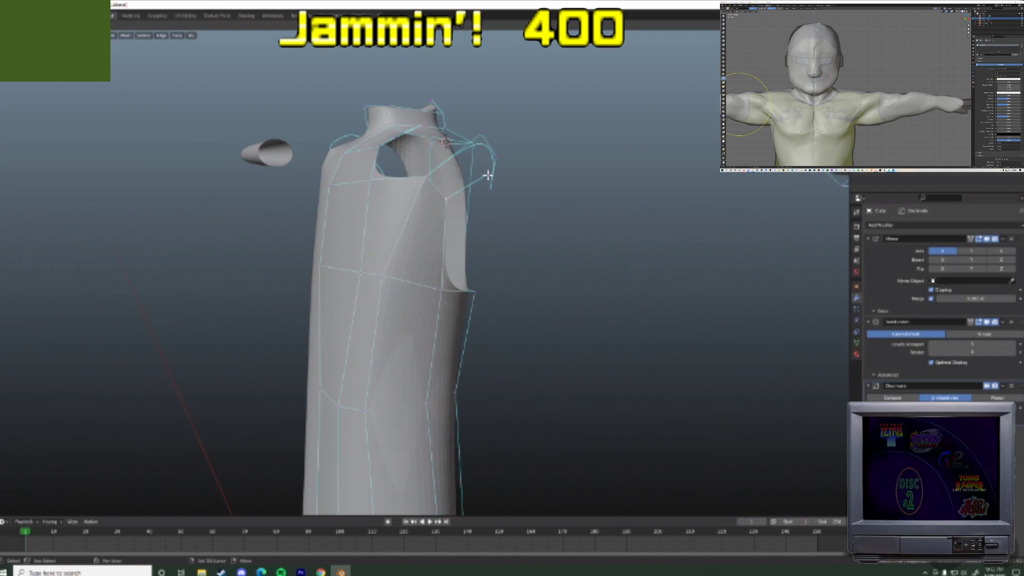
middle_click_drag(487, 198, 476, 185)
left_click(469, 193)
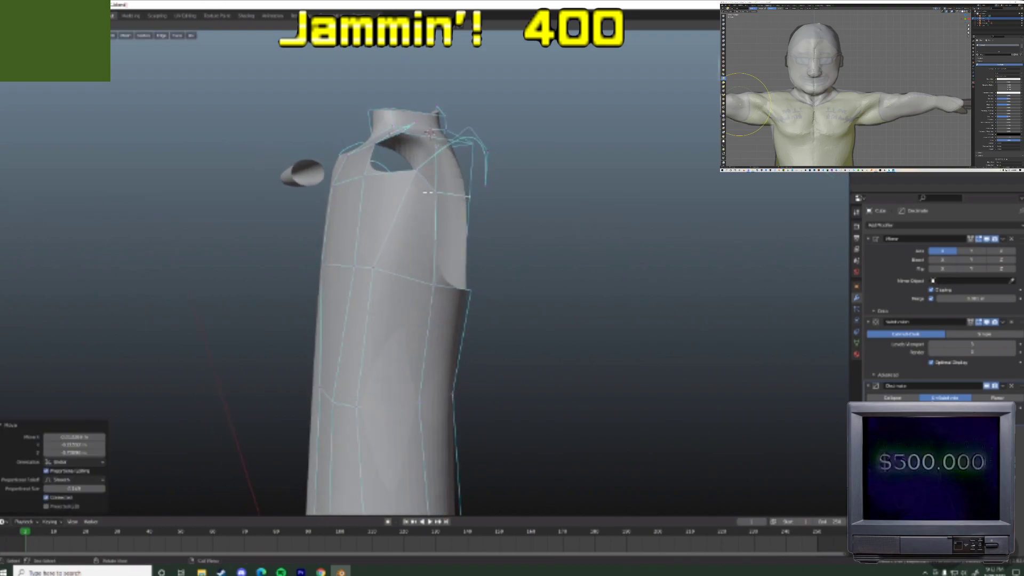
middle_click_drag(467, 197, 424, 145)
key("g")
key("z")
left_click(458, 234)
key("g")
left_click(398, 229)
- Position the outer vertices of the edge projecting from the side of the arm opening beneath the shoulder arch
middle_click_drag(414, 205, 385, 208)
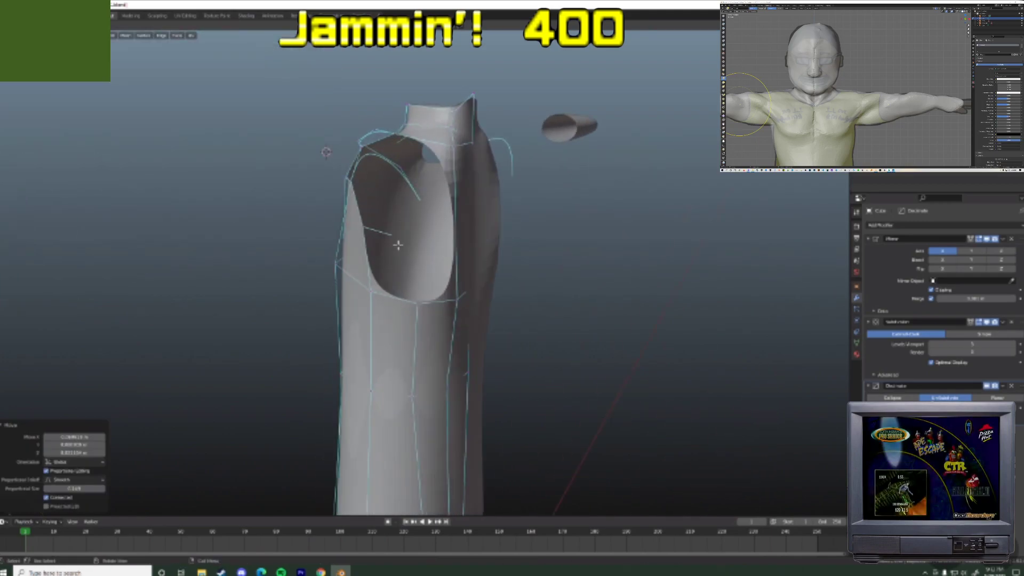
middle_click_drag(412, 230, 386, 209)
key("g")
left_click(455, 224)
left_click(390, 234)
key("g")
left_click(390, 249)
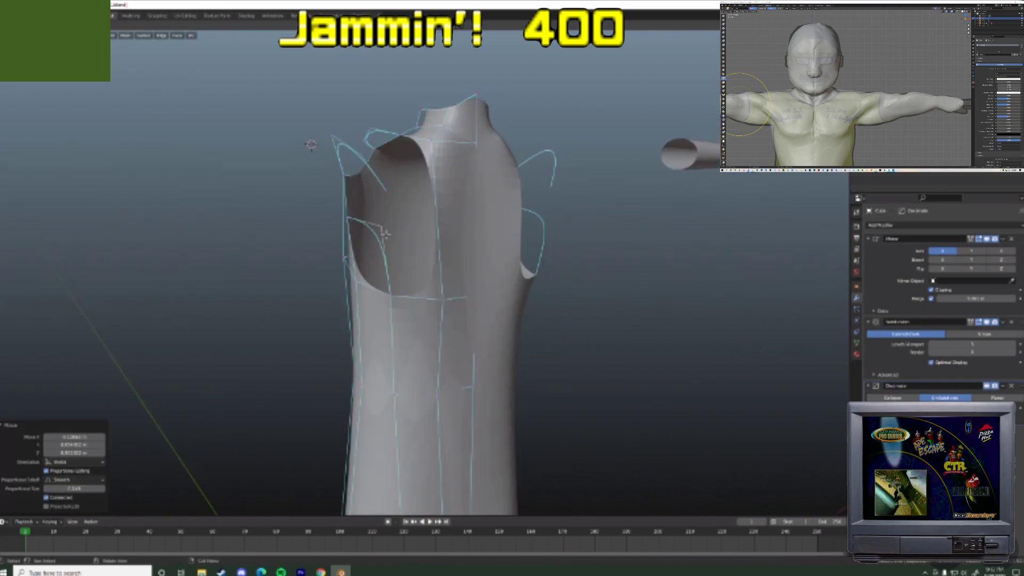
- Join the free end of the shoulder arch to the projecting edge's outer vertex
middle_click_drag(382, 230, 407, 224)
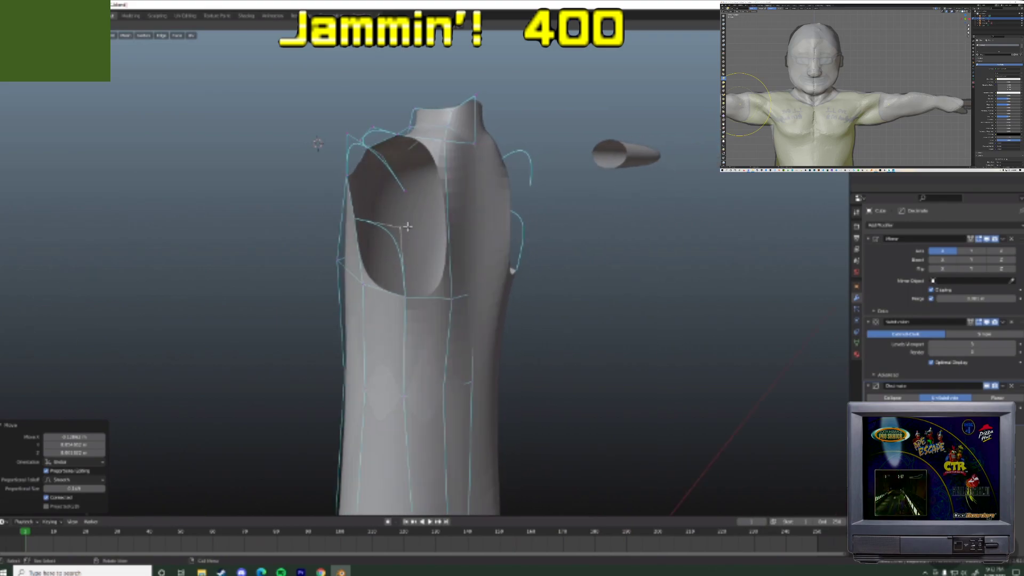
left_click(408, 226)
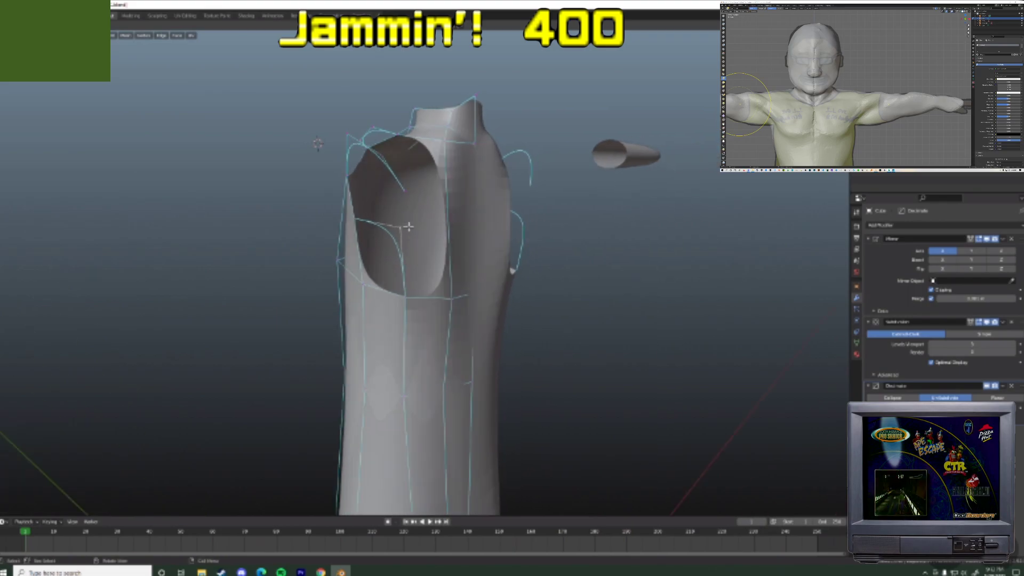
left_click(404, 192)
left_click(403, 222, "shift")
key("f")
- Divide the joining edge with one loop cut and move its vertices to smooth the outer rim of the shoulder
key("ctrl+r")
double_click(403, 208)
key("g")
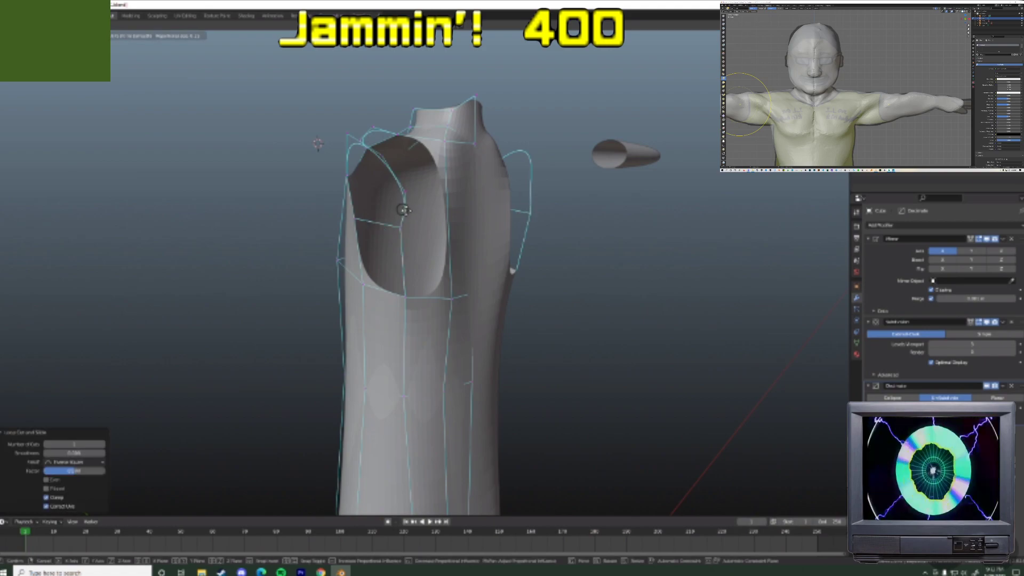
left_click(405, 211)
middle_click_drag(413, 224, 356, 203)
key("g")
left_click(365, 198)
left_click(351, 186)
key("g")
left_click(350, 186)
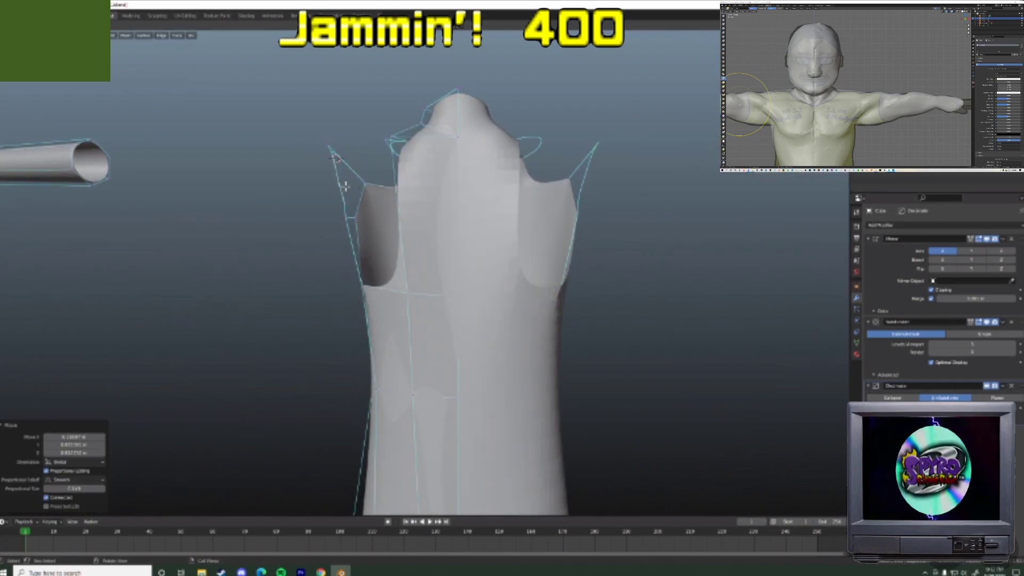
key("g")
left_click(348, 202)
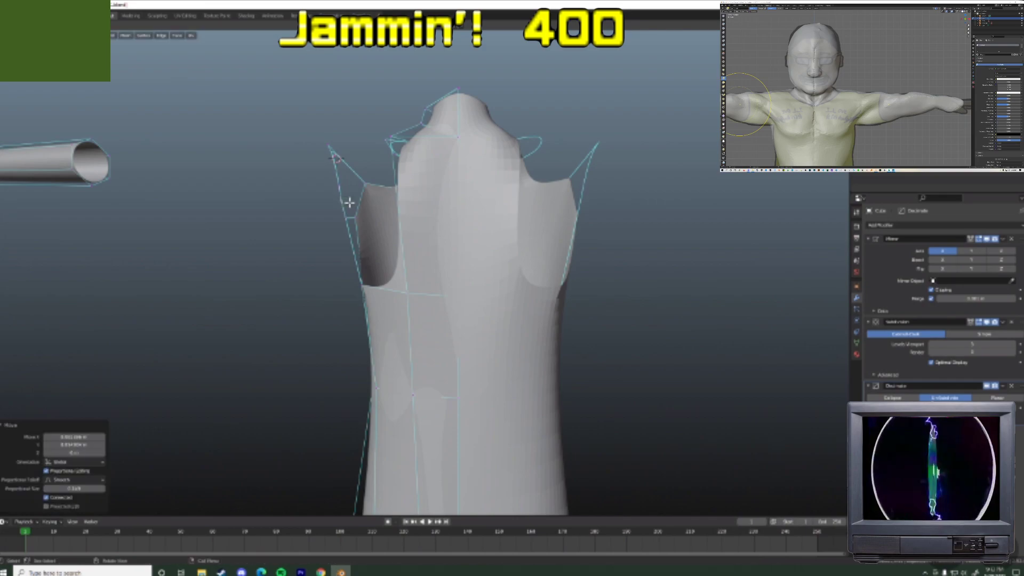
- Extrude the new rim vertex outward from the shoulder as a short edge
middle_click_drag(358, 272, 365, 260)
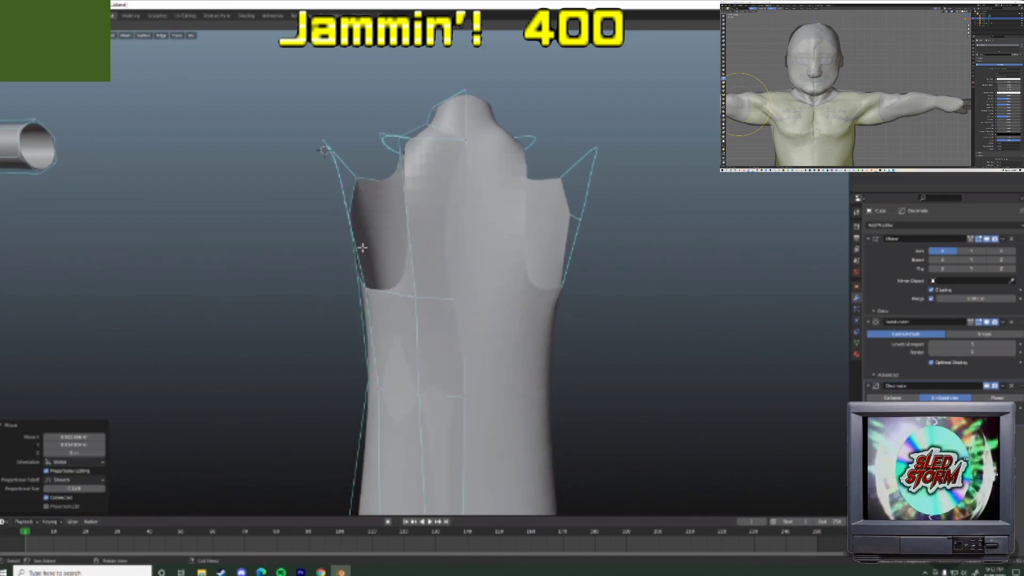
left_click(301, 181)
middle_click_drag(302, 182, 473, 292)
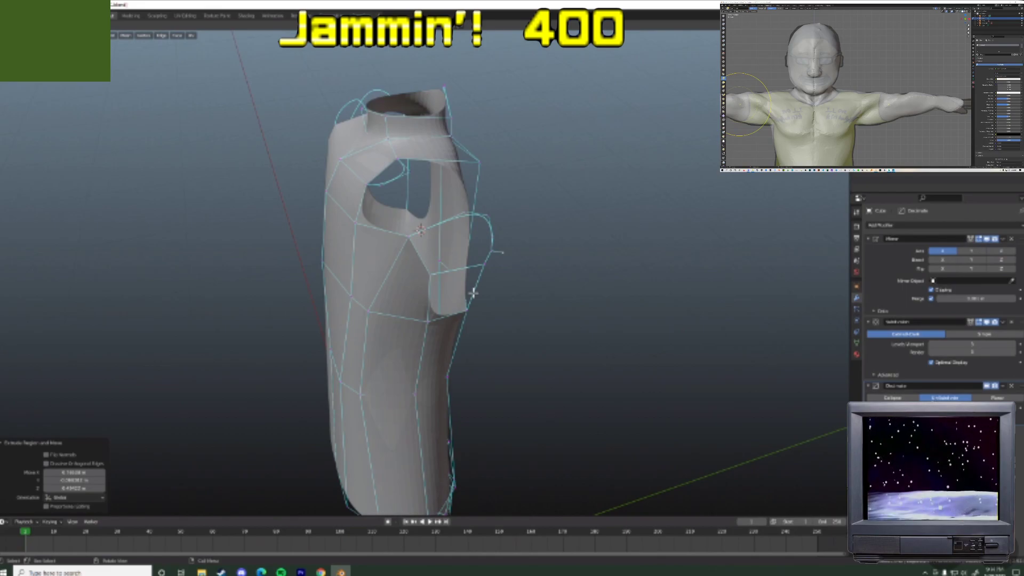
middle_click_drag(528, 275, 403, 262)
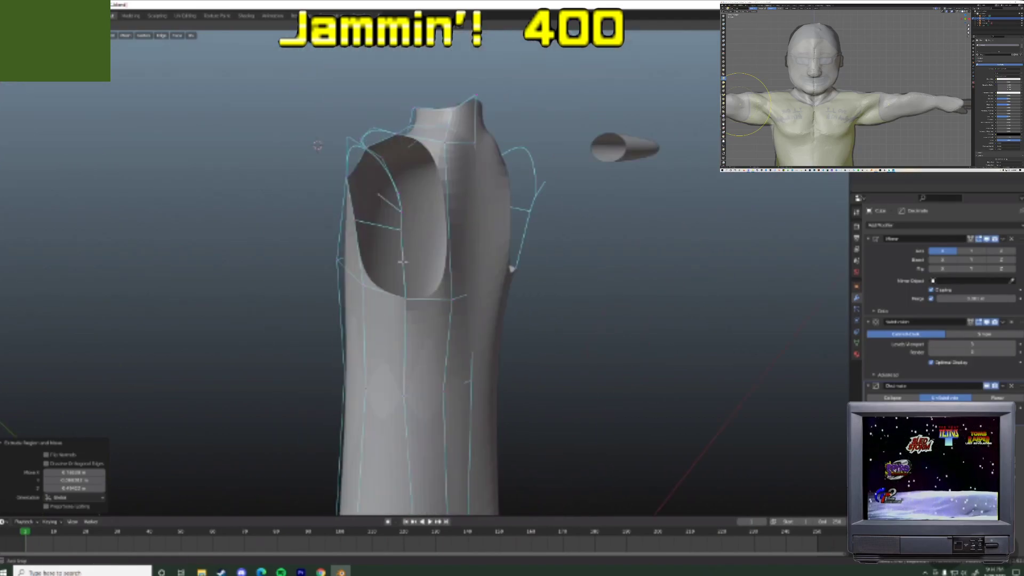
scroll(373, 224, "up", 3)
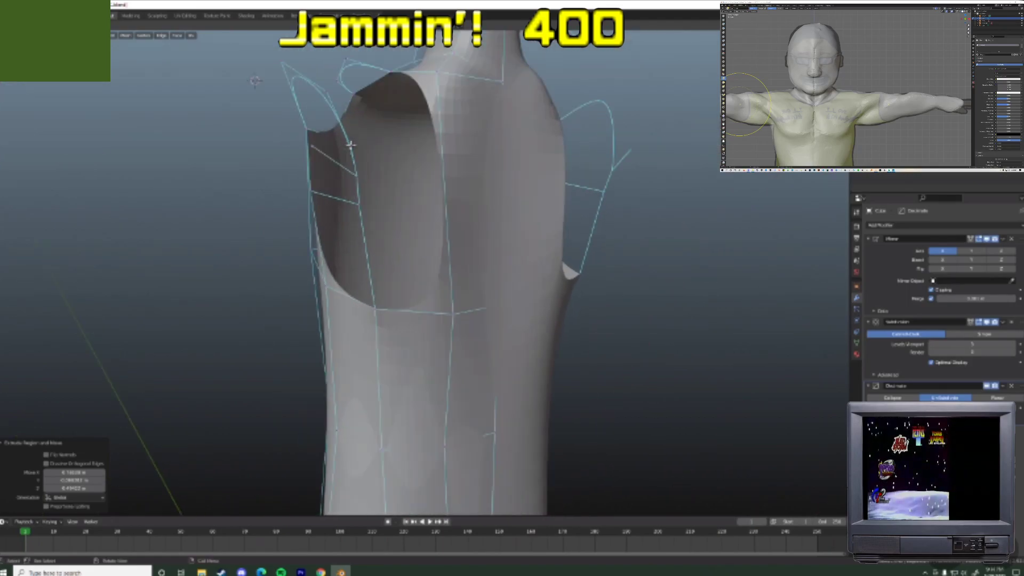
scroll(341, 160, "down", 2)
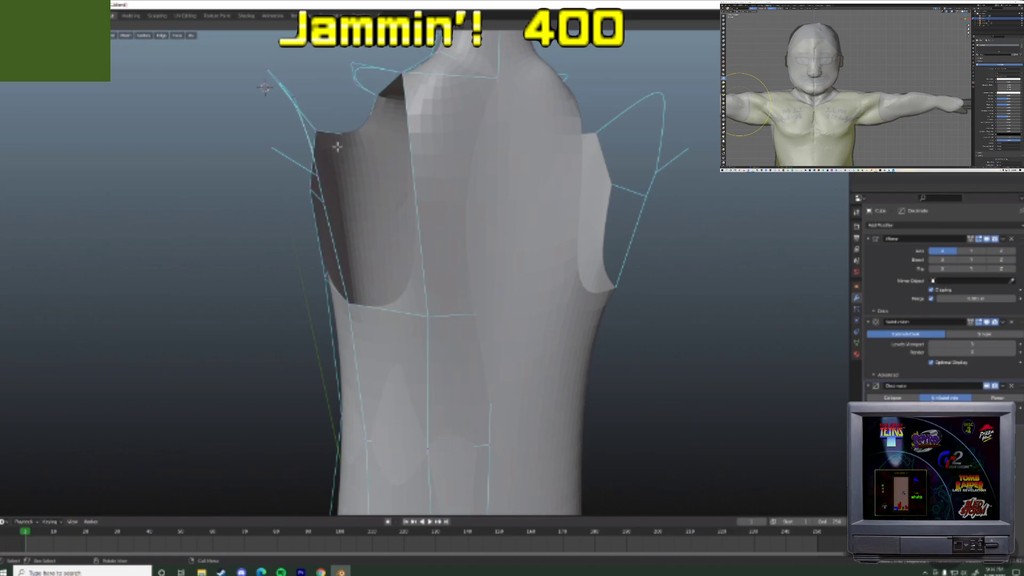
middle_click_drag(292, 168, 275, 152)
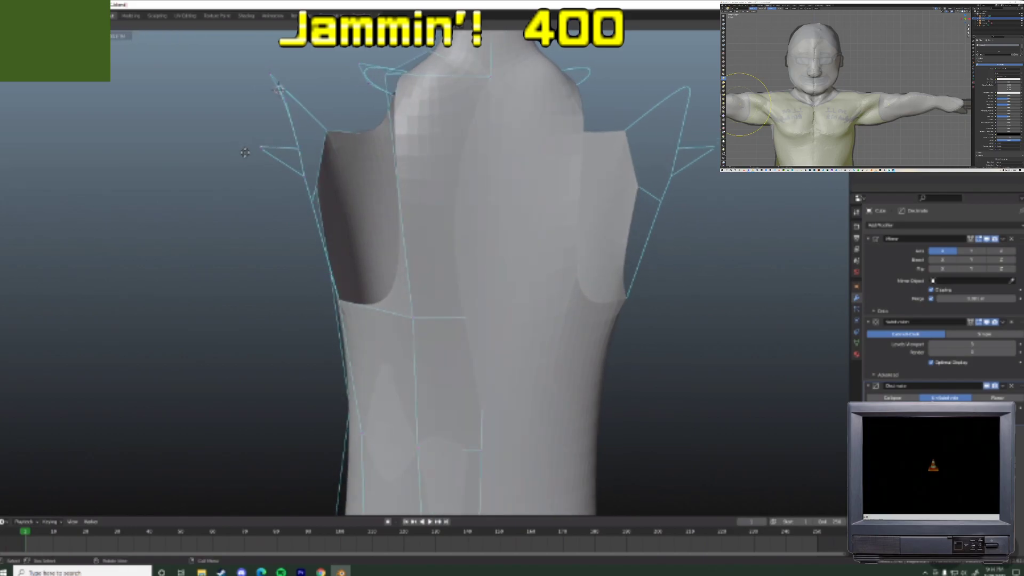
key("Tab")
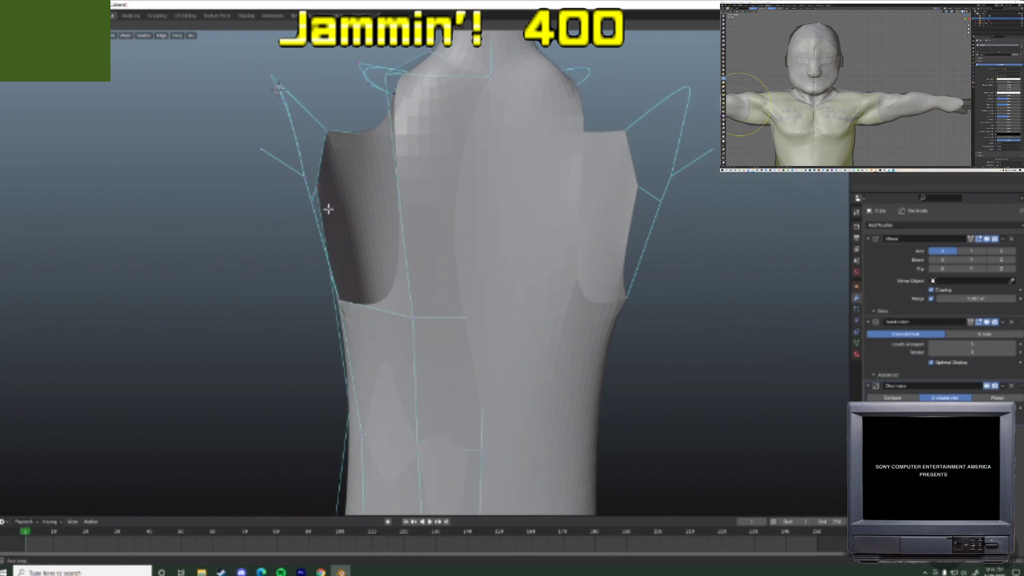
middle_click_drag(328, 208, 322, 202)
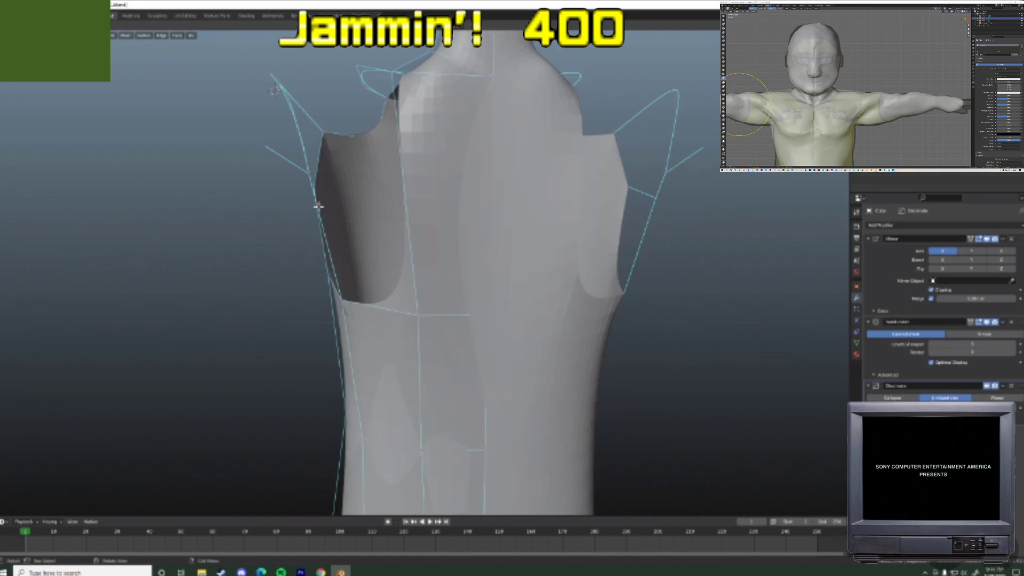
- Reposition two vertices along the side edge of the arm opening to reshape its rim
middle_click_drag(320, 214, 359, 267)
key("g")
left_click(351, 283)
left_click(294, 268)
middle_click_drag(294, 268, 339, 217)
key("g")
left_click(414, 192)
- Move the vertex at the end of the edge projecting from the side of the arm opening
left_click(263, 169)
middle_click_drag(263, 169, 213, 173)
key("g")
left_click(258, 325)
middle_click_drag(258, 324, 295, 198)
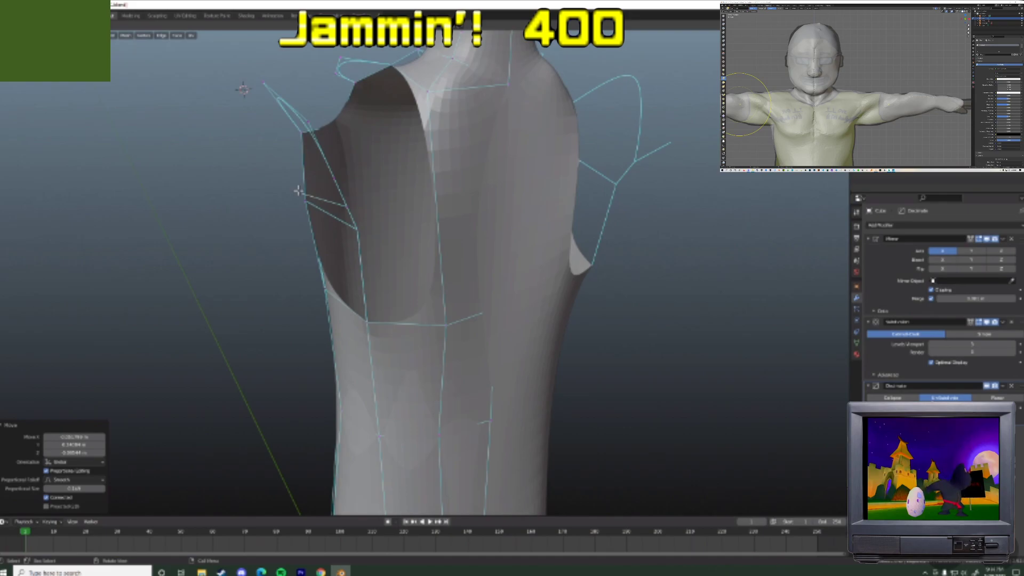
key("g")
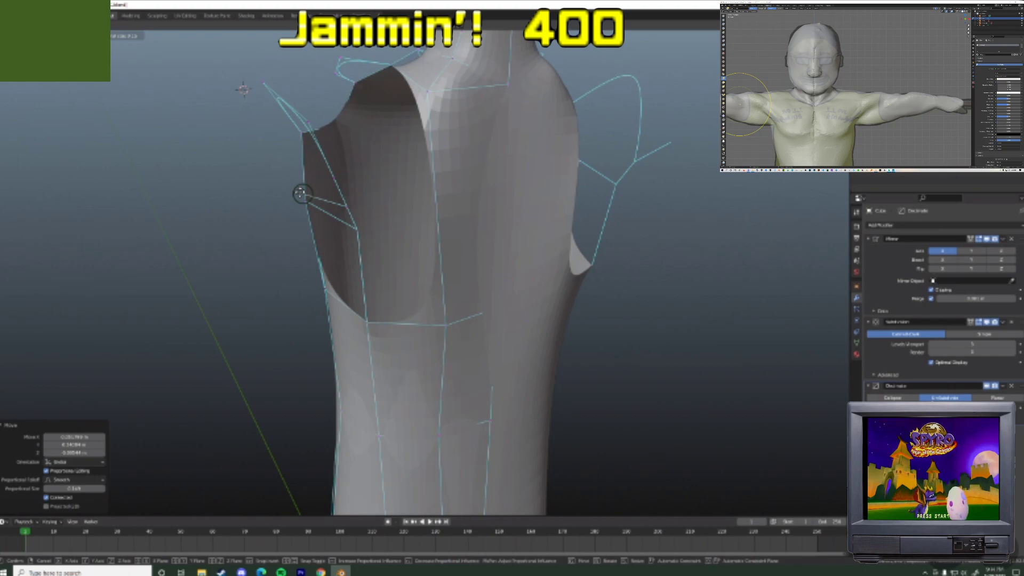
right_click(300, 193)
- Adjust the position of the outer rim vertex beside the arm opening from another viewing angle
middle_click_drag(299, 194, 430, 181)
middle_click_drag(480, 92, 353, 177)
key("g")
left_click(328, 190)
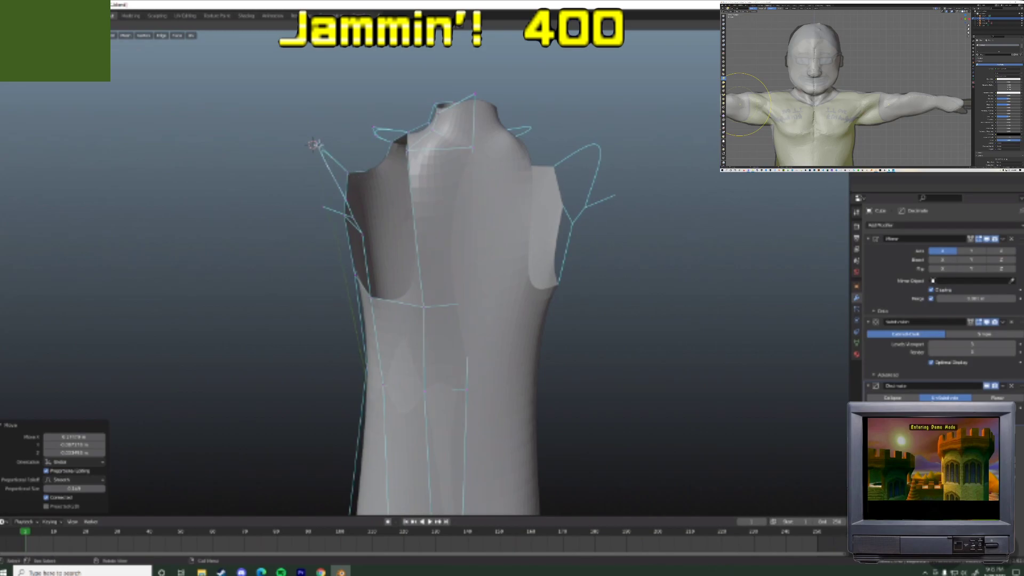
left_click(320, 140)
middle_click_drag(372, 142, 428, 205)
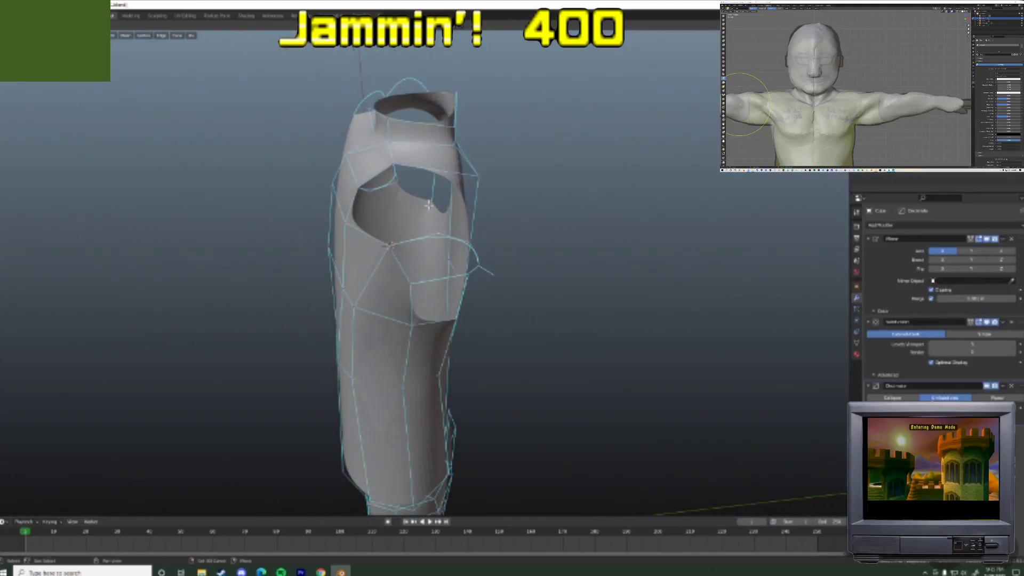
- Extrude a short edge from the upper vertex beside the arm opening and try filling a face from it
left_click(476, 180)
middle_click_drag(476, 181, 467, 223)
key("e")
left_click(471, 246)
key("ctrl+z")
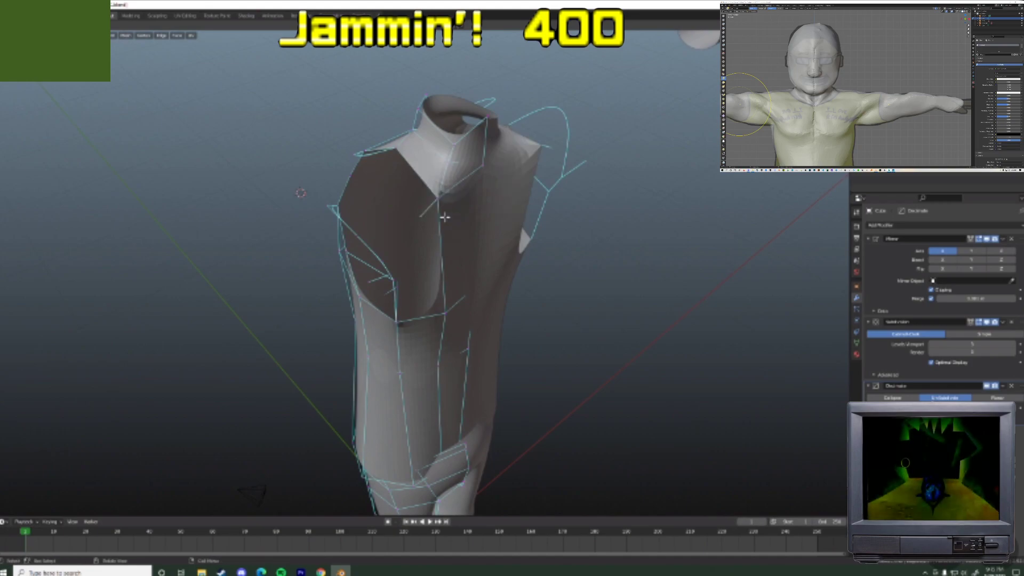
key("f")
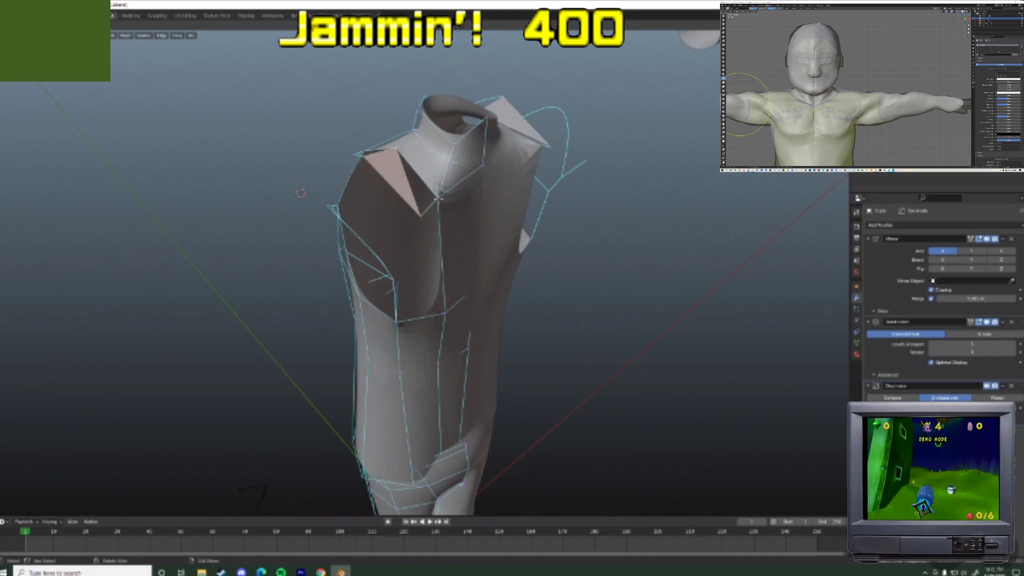
key("ctrl+z")
- Join the selected vertices at the arm opening with an edge and slide a vertex along its edge
left_click(437, 201, "shift")
key("f")
middle_click_drag(384, 208, 465, 208)
key("g")
key("g")
left_click(474, 213)
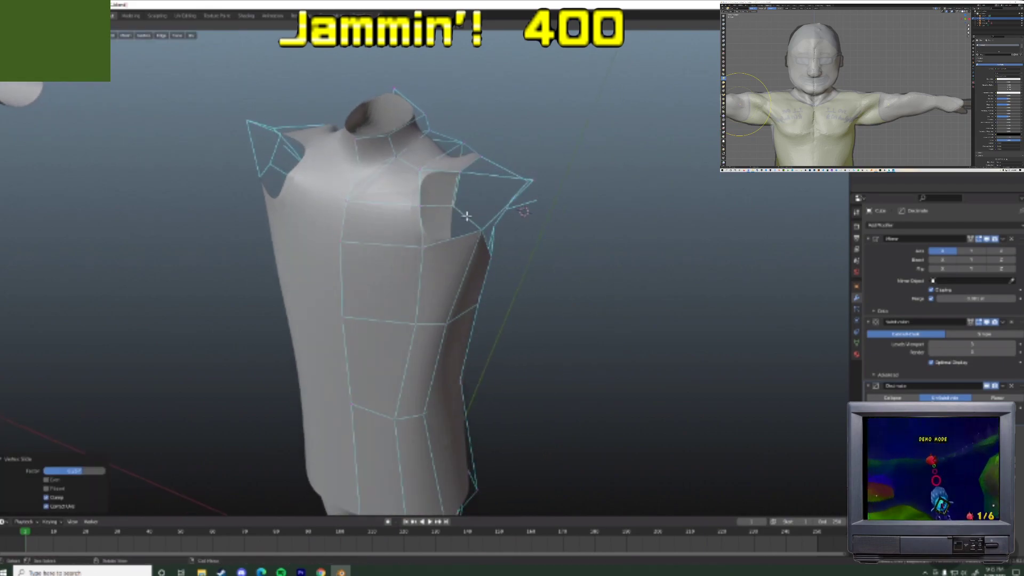
- Move the vertex inside the shoulder frame outward and adjust the upper chest vertex on the centreline
key("k")
right_click(475, 213)
middle_click_drag(475, 213, 471, 208)
key("g")
left_click(484, 215)
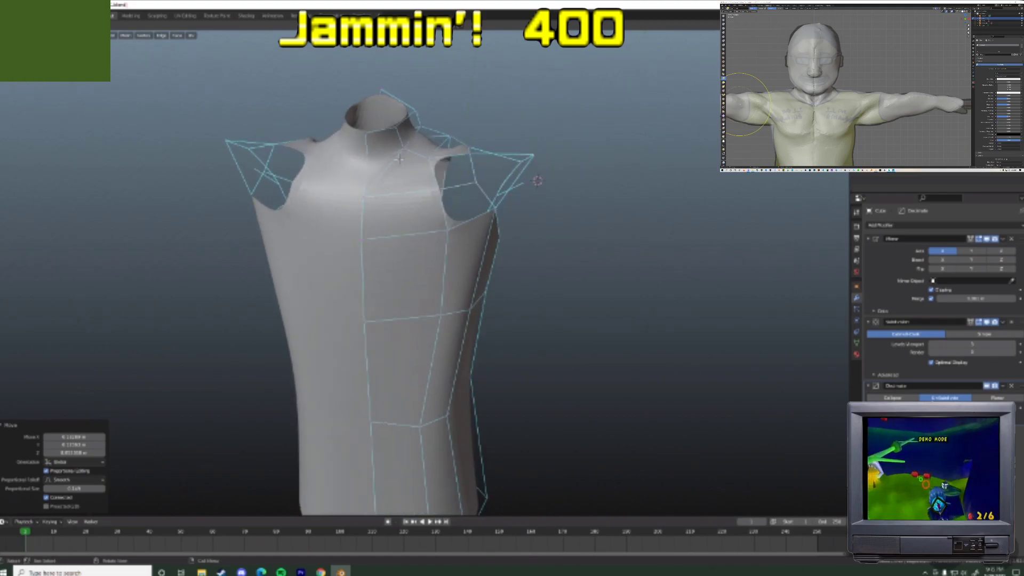
middle_click_drag(368, 189, 394, 209)
key("k")
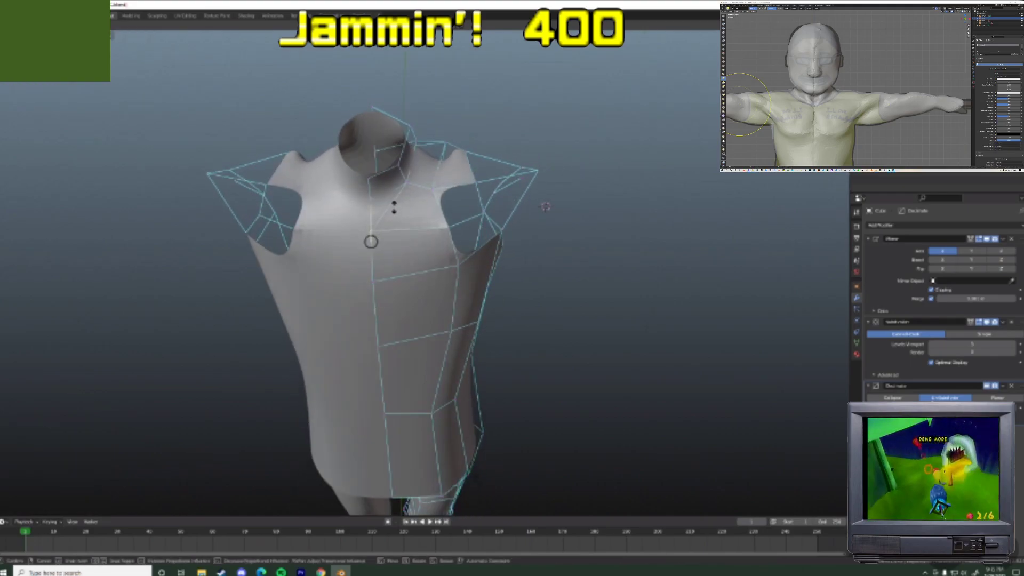
key("Return")
- Move a vertex at the base of the neck along the Z axis and check the result in object mode
middle_click_drag(371, 242, 514, 251)
left_click(392, 134)
key("g")
key("z")
left_click(397, 156)
key("Tab")
scroll(404, 188, "down", 2)
key("Tab")
scroll(386, 191, "up", 2)
- Reposition the vertices around the neck base and upper shoulder to smooth the slope between them
key("g")
left_click(500, 179)
key("g")
left_click(413, 210)
left_click(364, 155)
key("g")
left_click(447, 204)
left_click(518, 234)
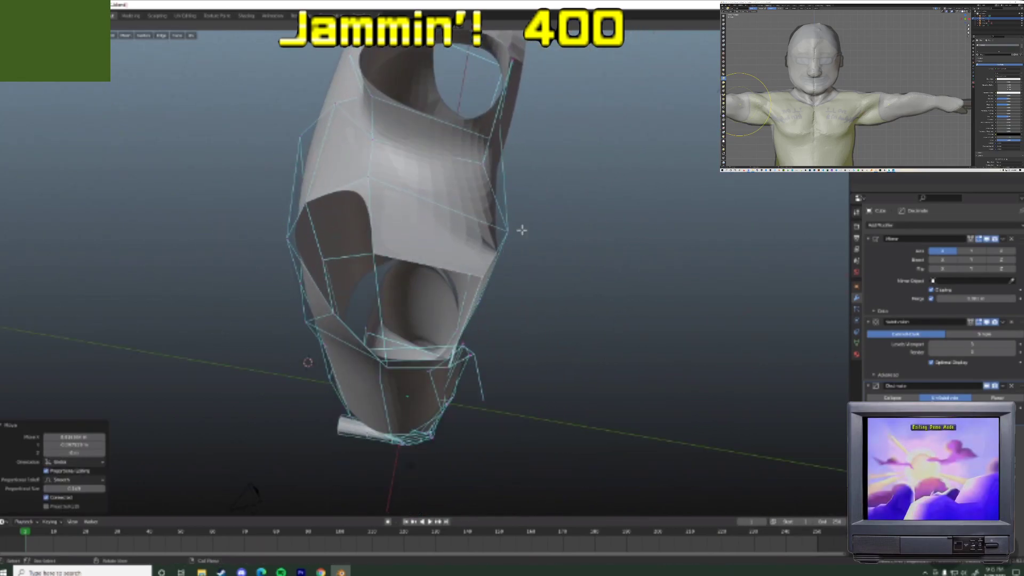
left_click(521, 226)
- Slide the shoulder vertices beside the top of the arm opening along their edges
middle_click_drag(397, 190, 410, 208)
key("shift+v")
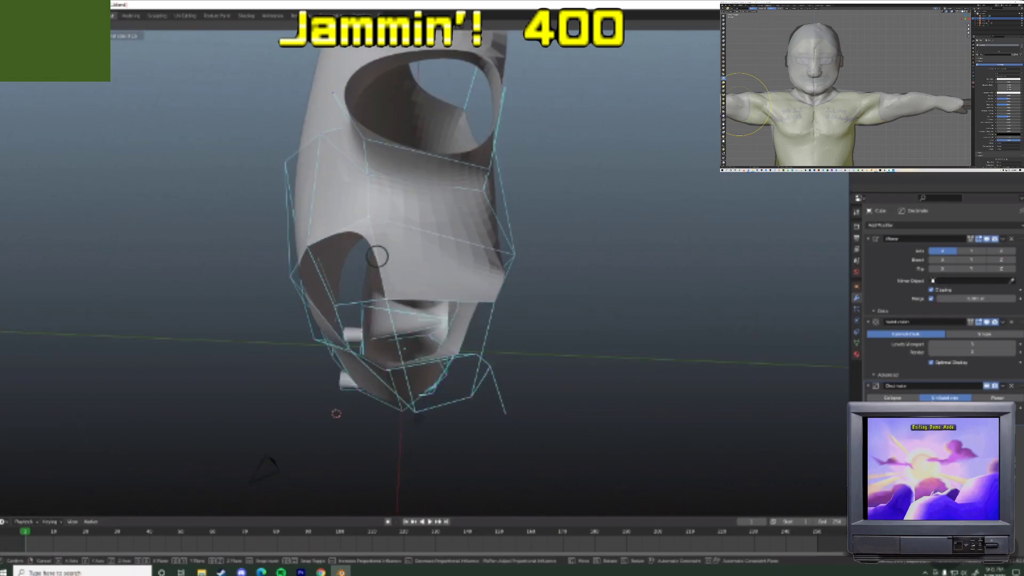
left_click(392, 256)
left_click(372, 217)
key("shift+v")
left_click(394, 221)
key("g")
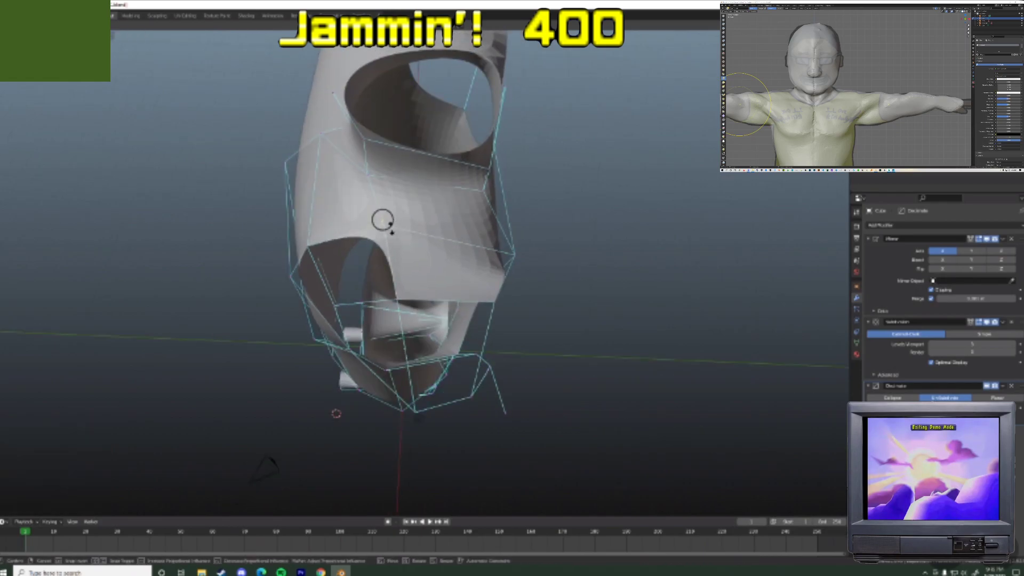
left_click(390, 234)
- Reposition two outer vertices of the upper torso, constraining the second move to the Y axis
middle_click_drag(390, 233, 393, 177)
left_click(321, 165)
key("g")
left_click(363, 170)
left_click(285, 143)
key("g")
key("x")
key("y")
left_click(321, 149)
- Adjust another vertex on the torso's outline along the Y axis
middle_click_drag(322, 148, 402, 229)
left_click(296, 253)
key("g")
key("x")
key("y")
left_click(296, 253)
left_click(422, 171)
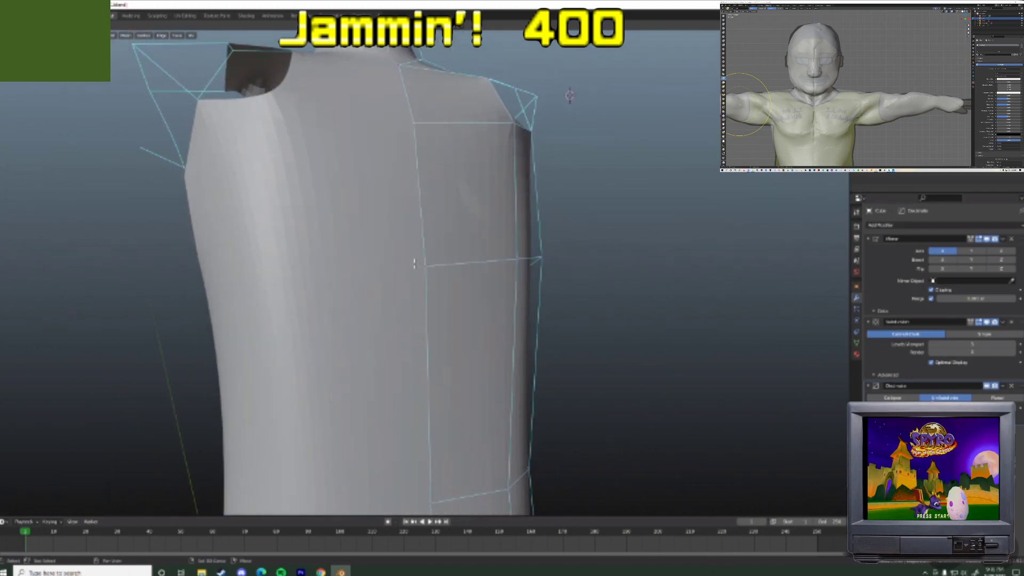
- Scale the selected torso vertices along the Y axis and rotate them slightly about the X axis
middle_click_drag(450, 265, 367, 269)
key("s")
key("x")
key("y")
left_click(368, 271)
key("s")
key("y")
key("x")
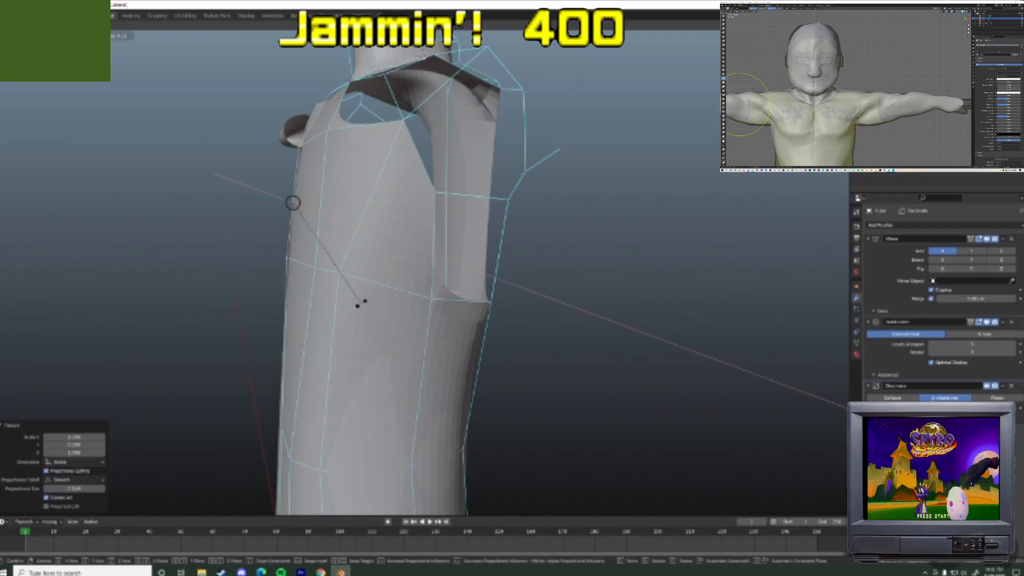
left_click(371, 289)
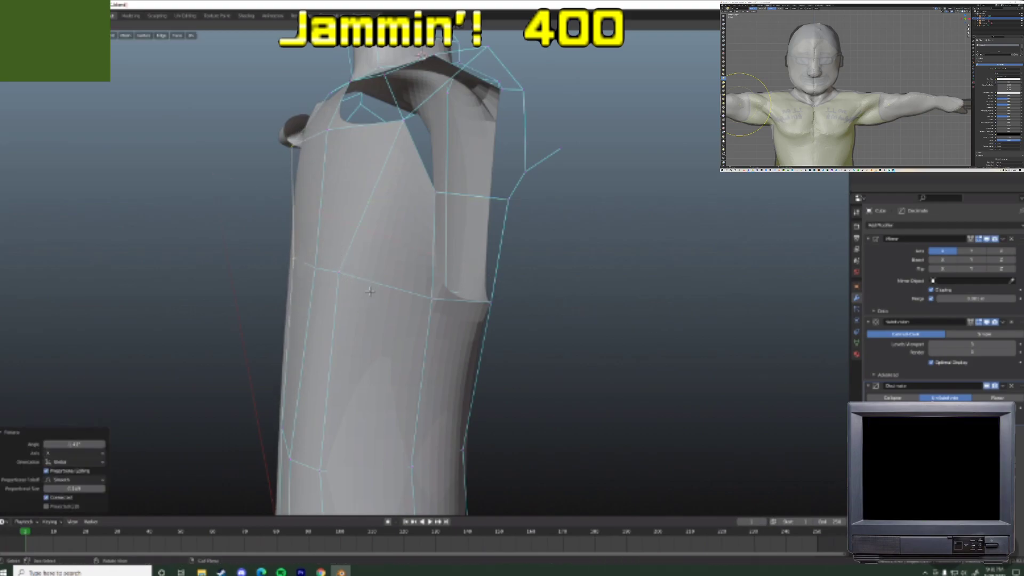
- Move the outer tip vertex of the shoulder frame slightly farther outward in front view
middle_click_drag(367, 291, 361, 250, "shift")
left_click(287, 394)
middle_click_drag(287, 395, 457, 377)
scroll(493, 406, "down", 10)
key("Tab")
scroll(459, 373, "up", 8)
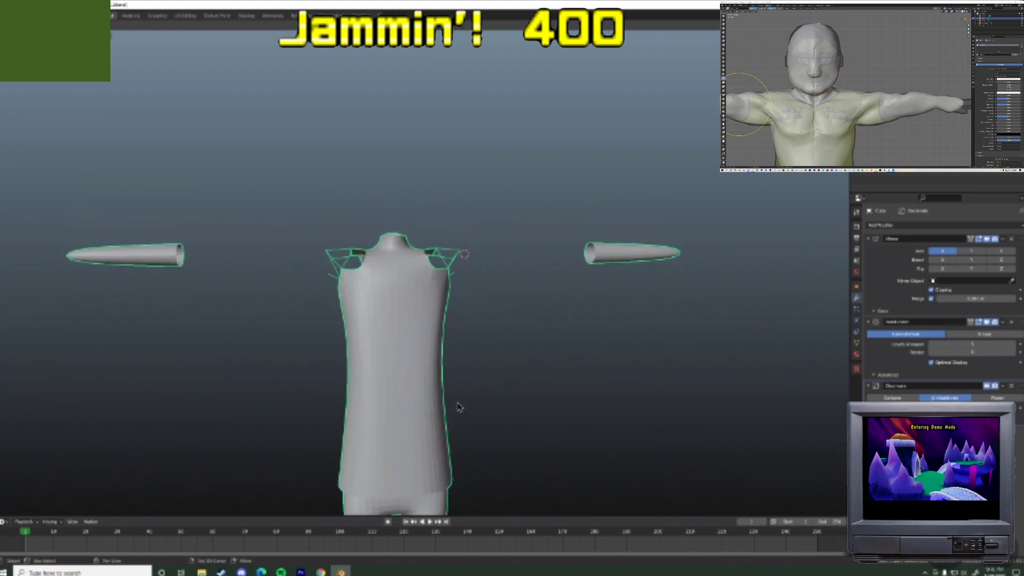
key("KP_1")
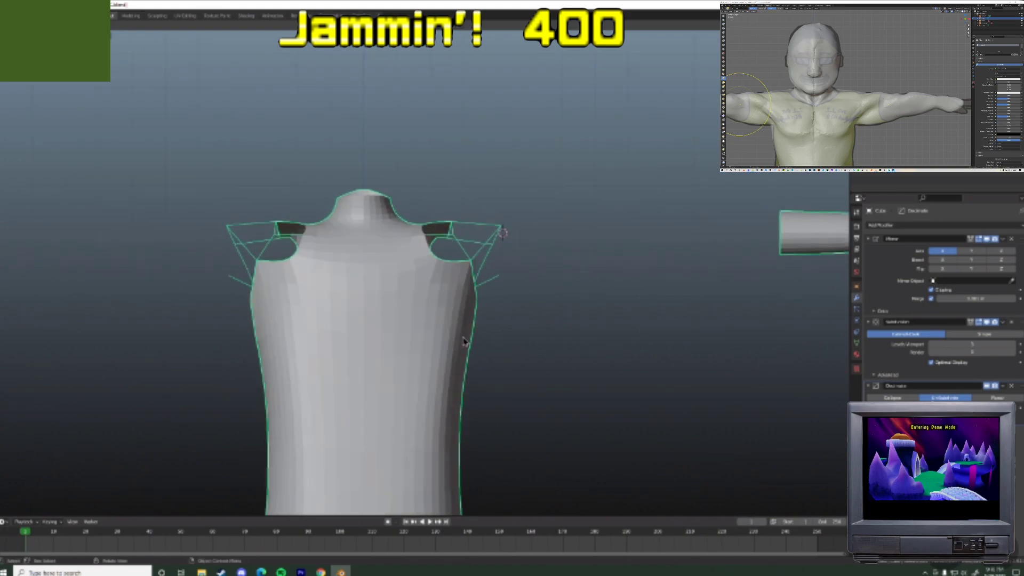
key("Tab")
key("g")
left_click(535, 233)
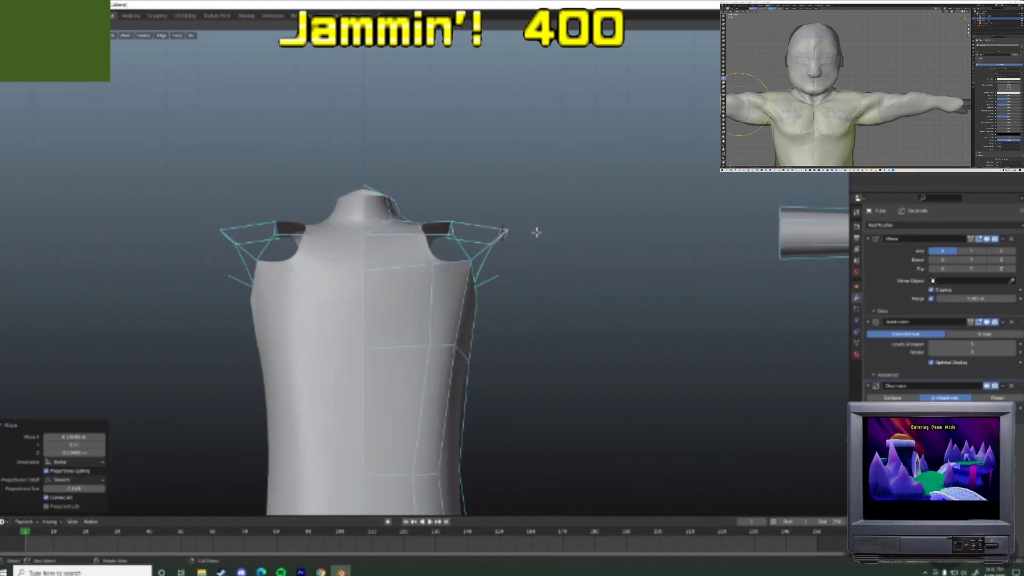
- Slide the vertices on the shoulder's upper rim slightly along their edges
left_click(454, 214)
key("g")
key("g")
left_click(459, 213)
left_click(462, 239)
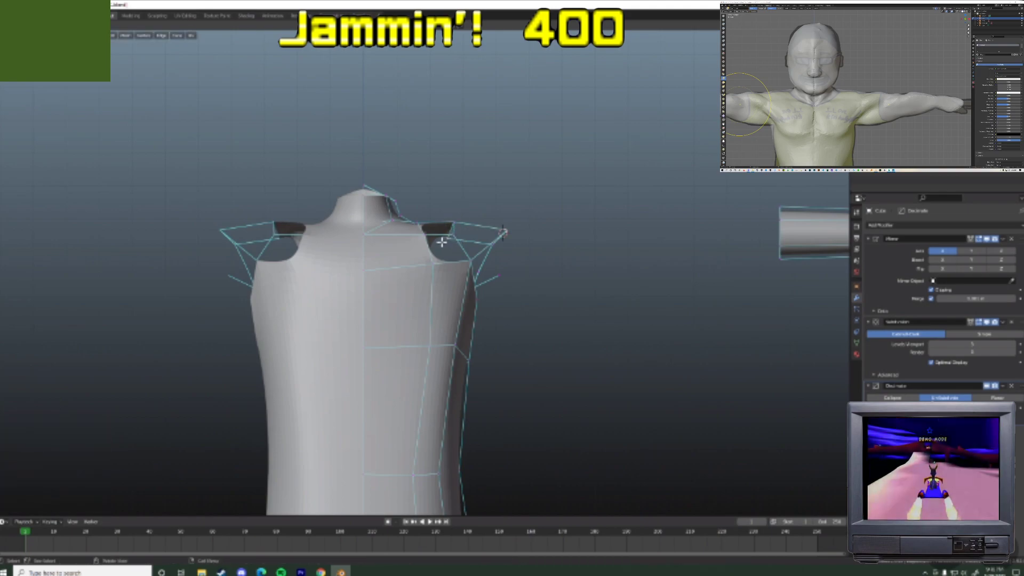
key("g")
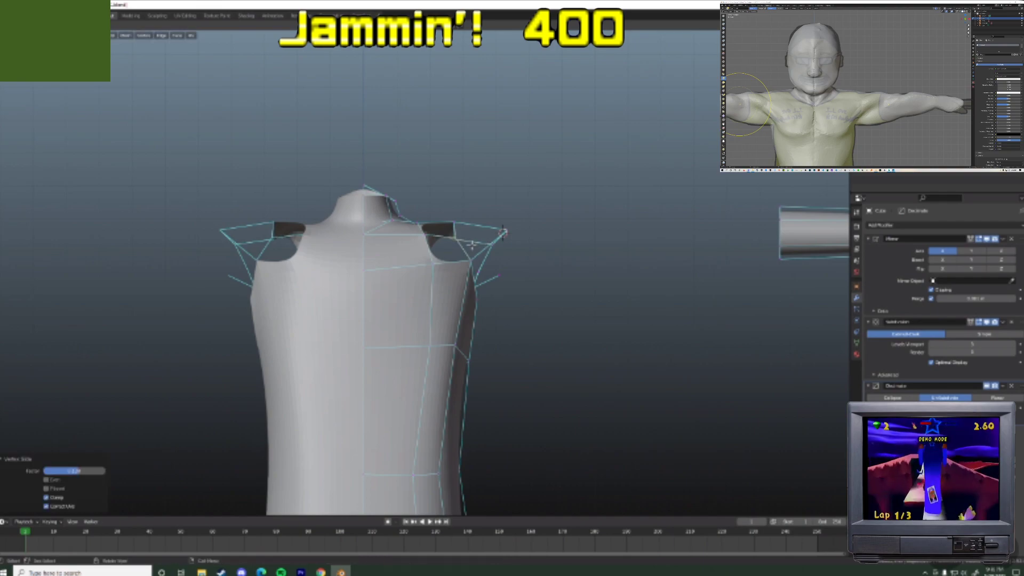
scroll(453, 265, "down", 2)
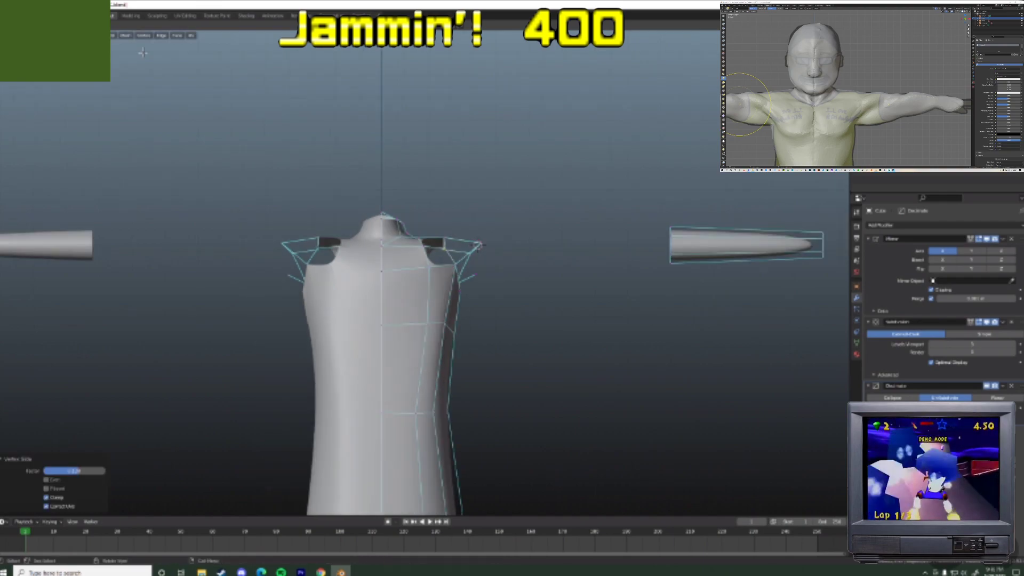
- Try to add a cube to the body mesh at the shoulder tip
left_click(114, 35)
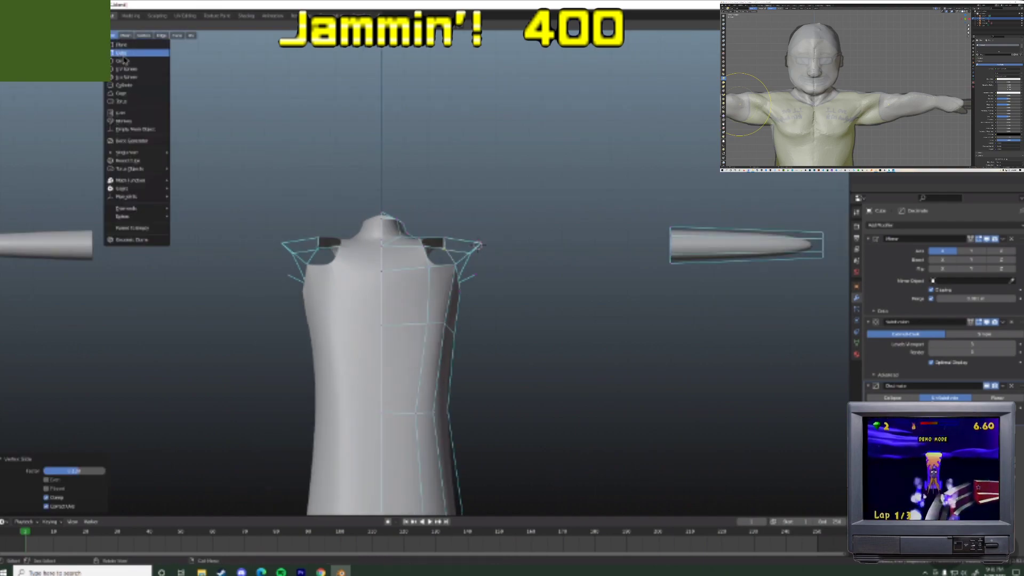
left_click(124, 54)
key("ctrl+z")
left_click(114, 36)
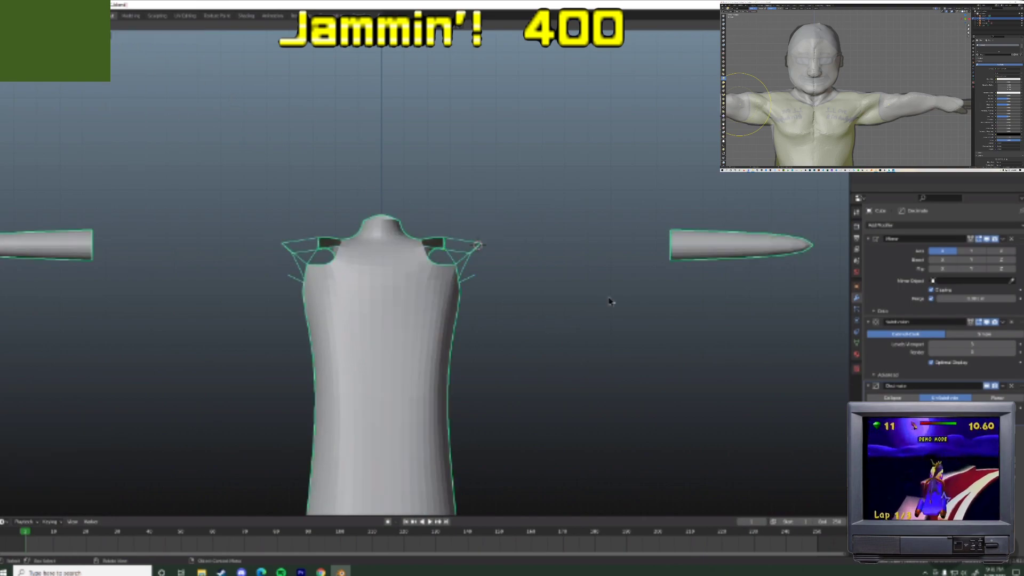
- Remove the Subdivision and Decimate modifiers from the body and return to mesh editing
left_click(1012, 322)
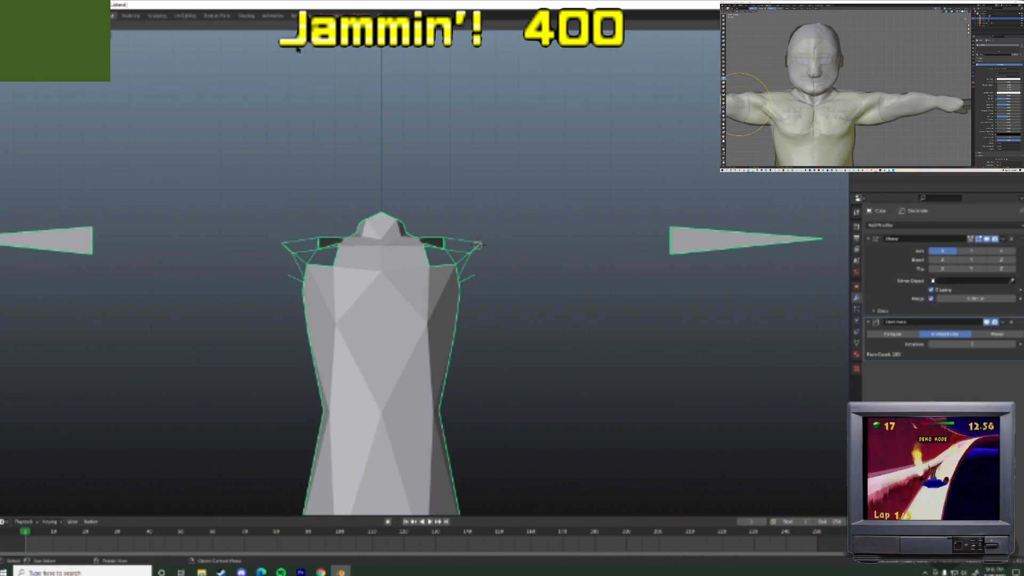
left_click(1011, 323)
left_click(86, 35)
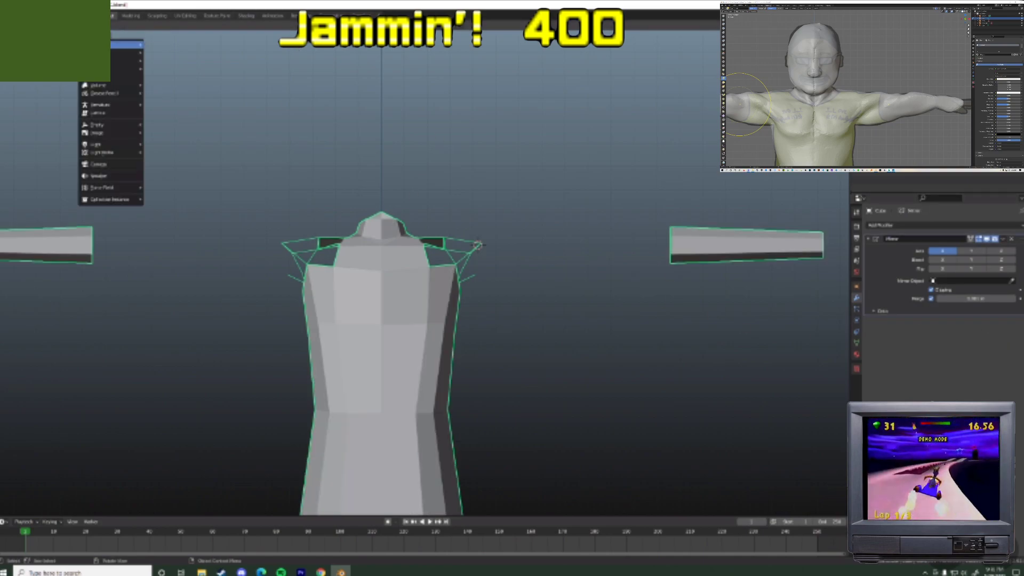
mouse_move(128, 44)
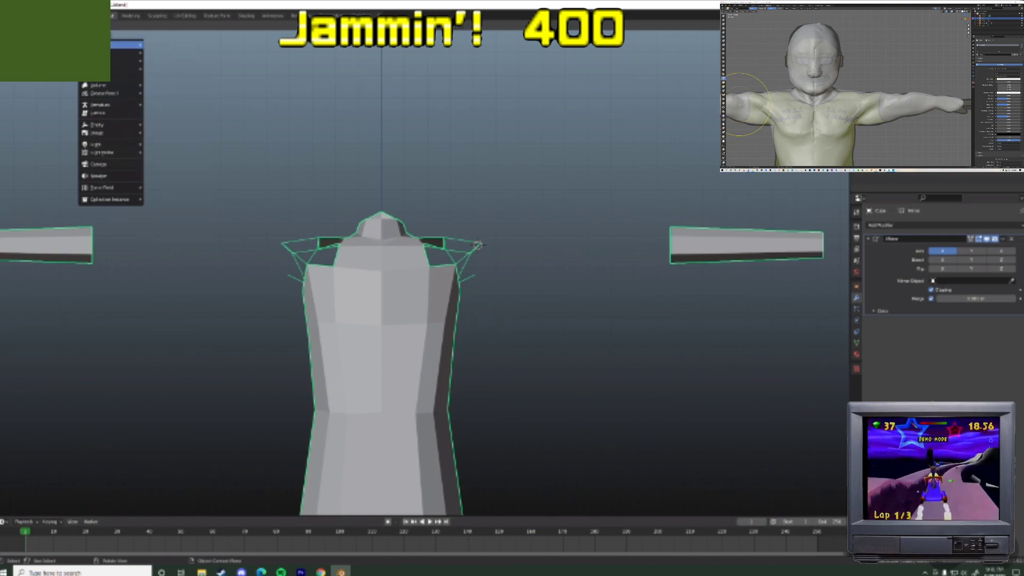
key("Tab")
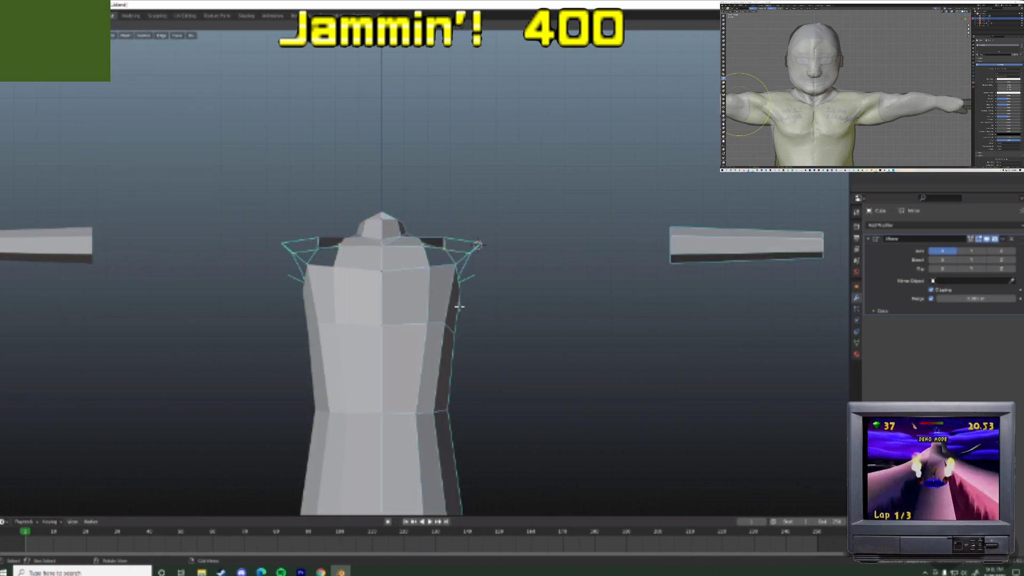
- Try to add a cube above the neck
key("a")
middle_click_drag(429, 196, 407, 203)
left_click(115, 35)
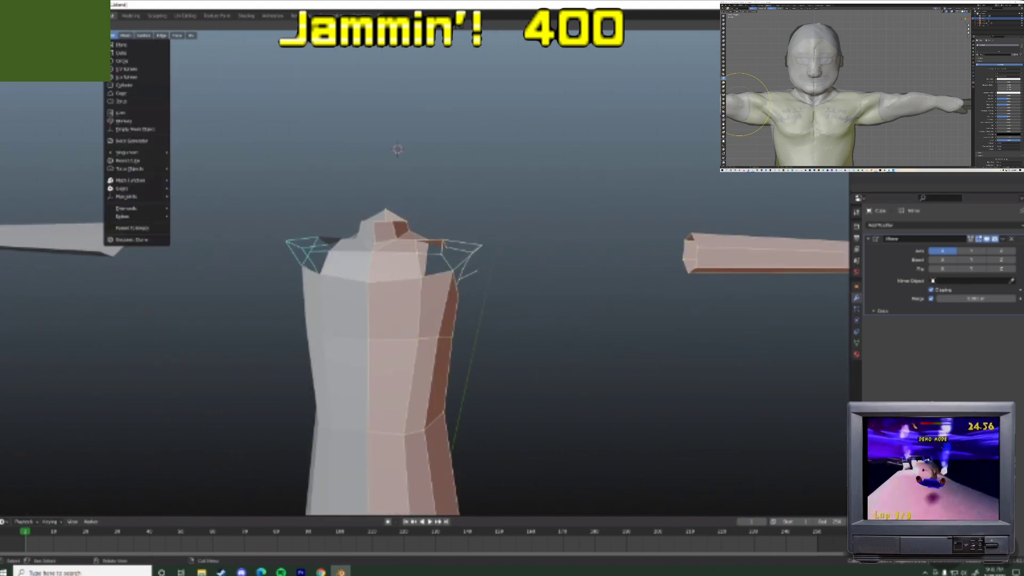
left_click(115, 53)
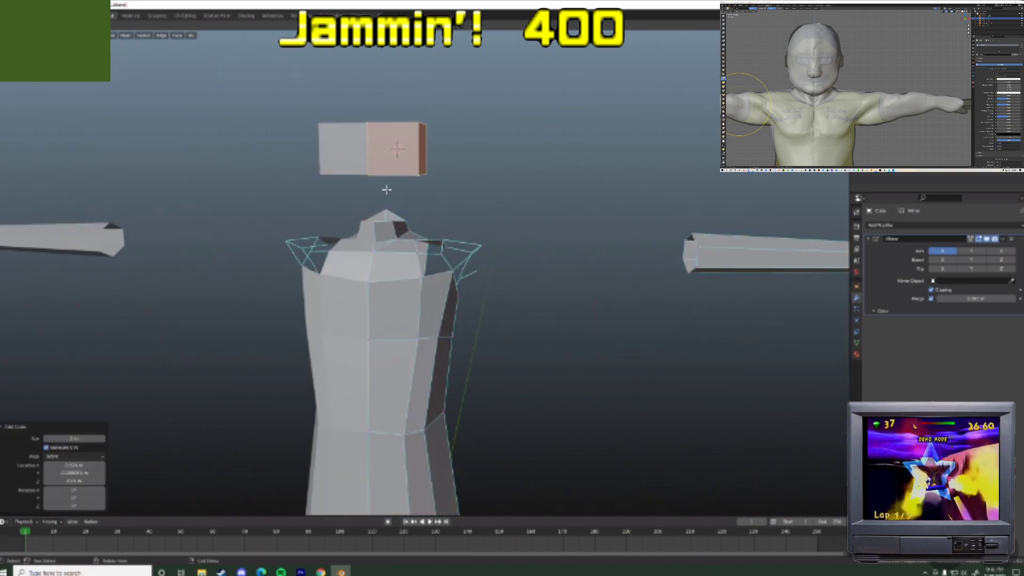
key("ctrl+z")
- Add a plane above the neck and rotate it about the X axis to face the front
left_click(114, 35)
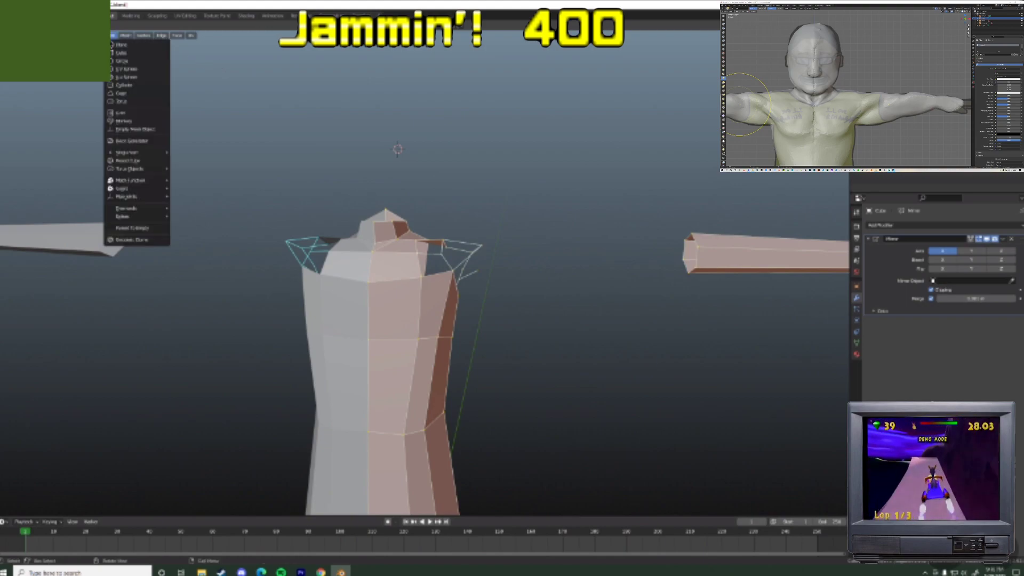
left_click(126, 46)
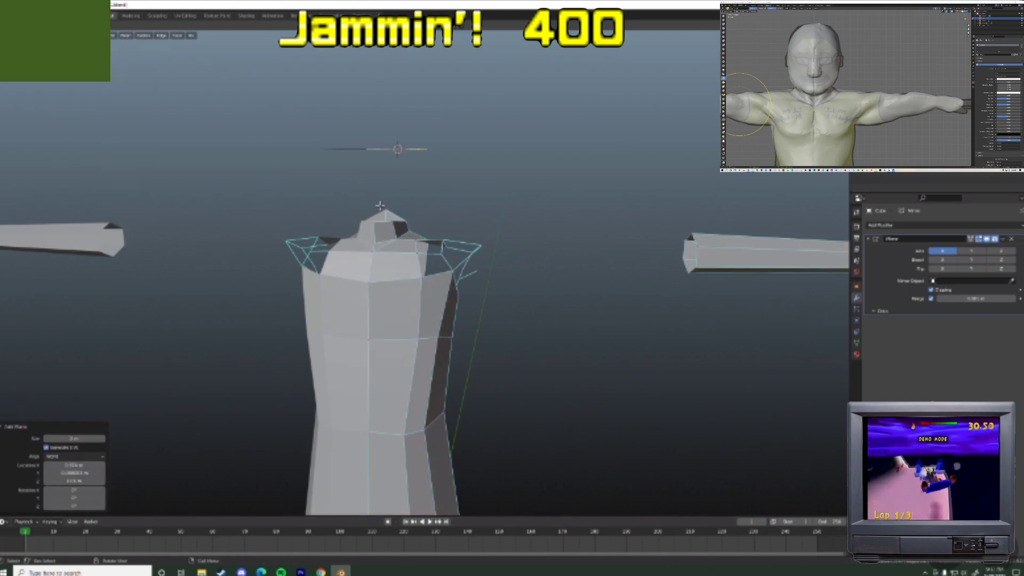
key("KP_1")
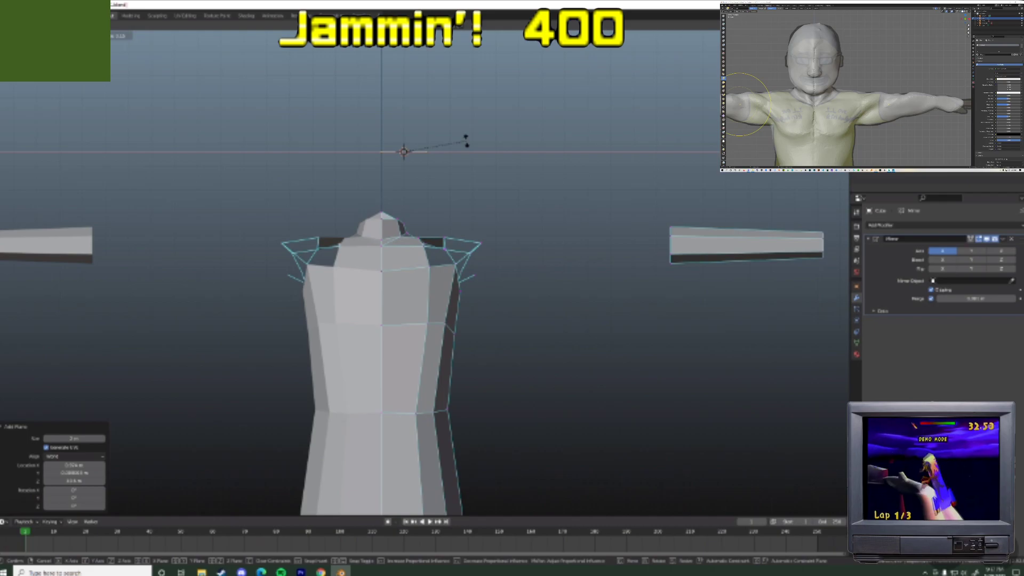
key("x")
left_click(462, 181)
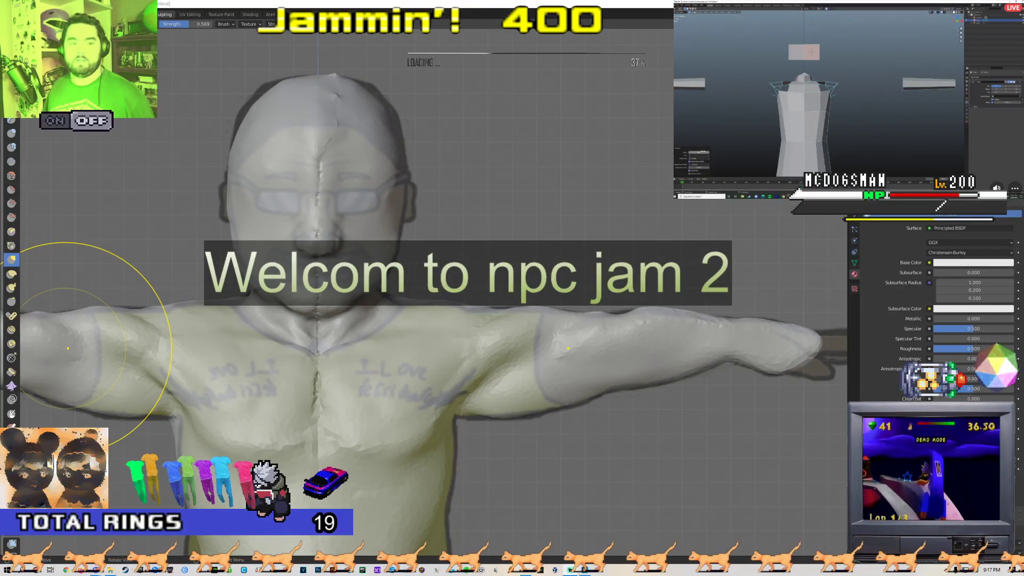
mouse_move(434, 103)
middle_mouse_down()
mouse_move(538, 208)
mouse_move(502, 251)
mouse_move(604, 318)
mouse_move(567, 321)
mouse_move(555, 352)
mouse_move(494, 325)
mouse_move(392, 332)
mouse_move(373, 379)
mouse_move(343, 346)
mouse_move(374, 325)
mouse_move(400, 363)
mouse_move(389, 310)
mouse_move(464, 251)
middle_mouse_up()
scroll(343, 347, "up", 5)
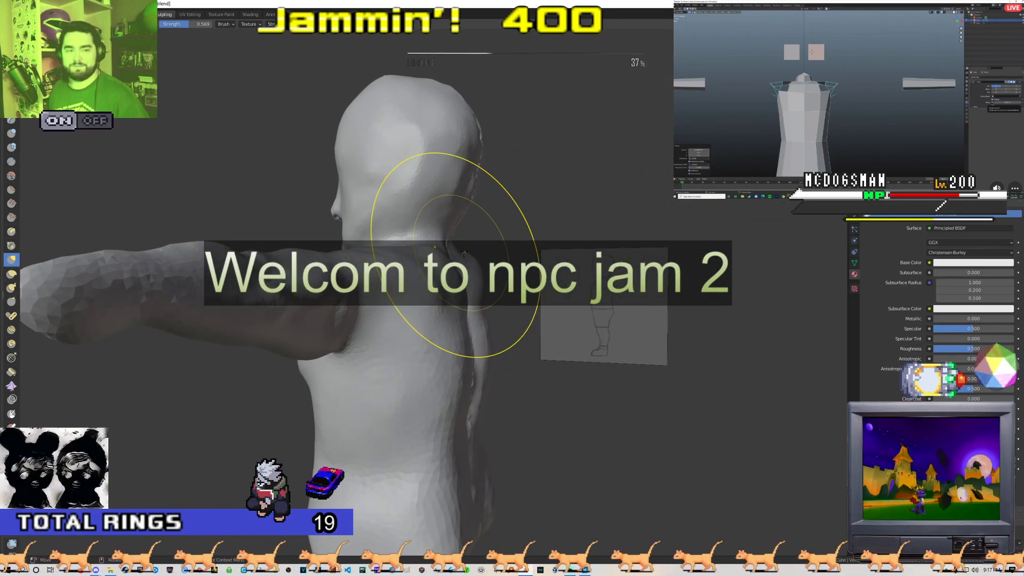
mouse_move(464, 251)
middle_mouse_down()
mouse_move(412, 280)
mouse_move(261, 320)
mouse_move(491, 233)
mouse_move(544, 331)
mouse_move(369, 237)
mouse_move(383, 335)
mouse_move(450, 296)
mouse_move(468, 258)
mouse_move(606, 158)
mouse_move(384, 251)
mouse_move(383, 326)
mouse_move(600, 255)
mouse_move(505, 248)
mouse_move(479, 341)
mouse_move(454, 240)
mouse_move(389, 183)
mouse_move(434, 169)
middle_mouse_up()
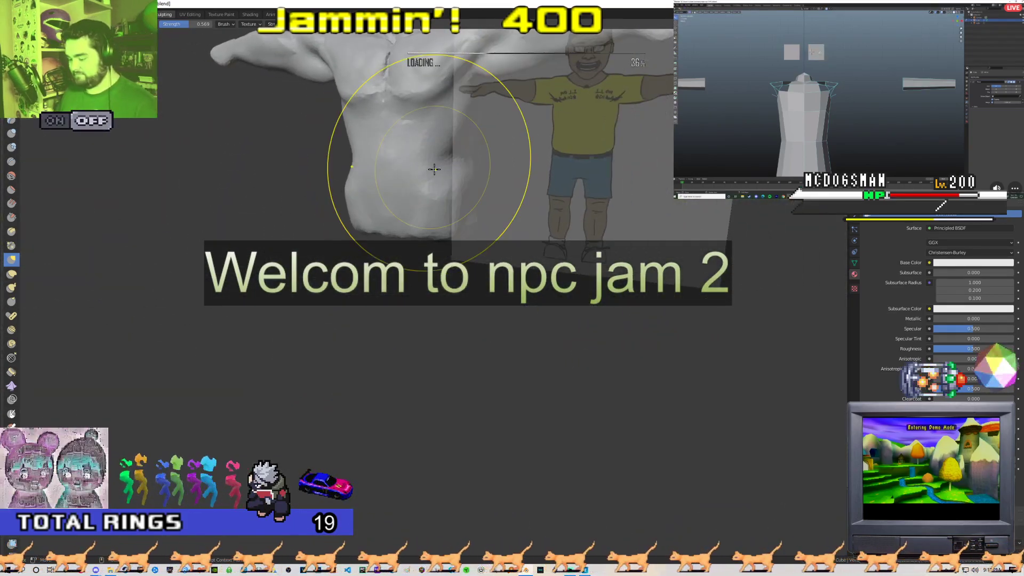
- Compare the sculpted torso with the front and side reference drawings, and nudge the lower end of the sternum outward
key("KP_1")
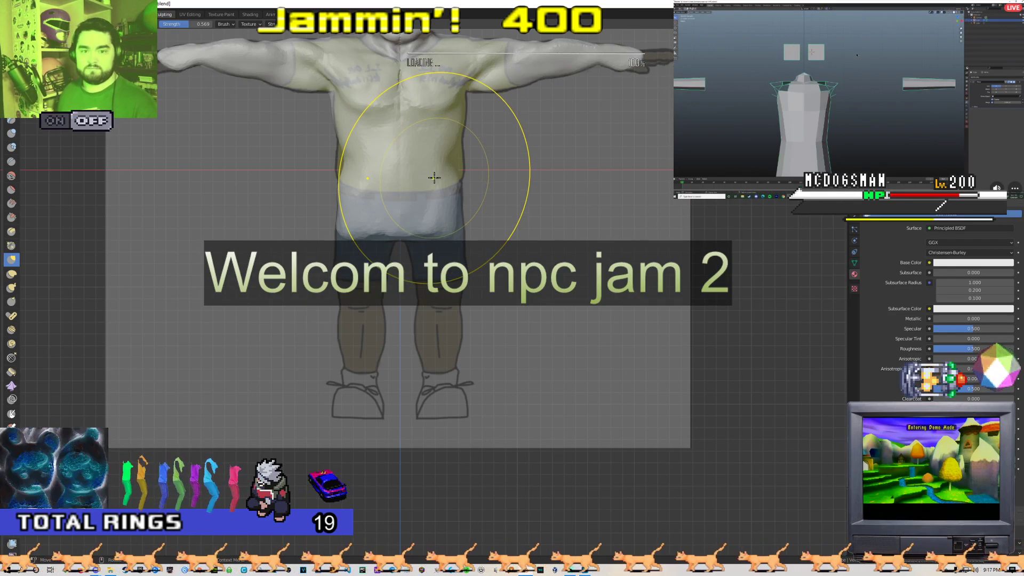
mouse_move(428, 140)
middle_mouse_down("shift")
mouse_move(418, 150)
mouse_move(450, 312)
middle_mouse_up("shift")
scroll(451, 315, "up", 3)
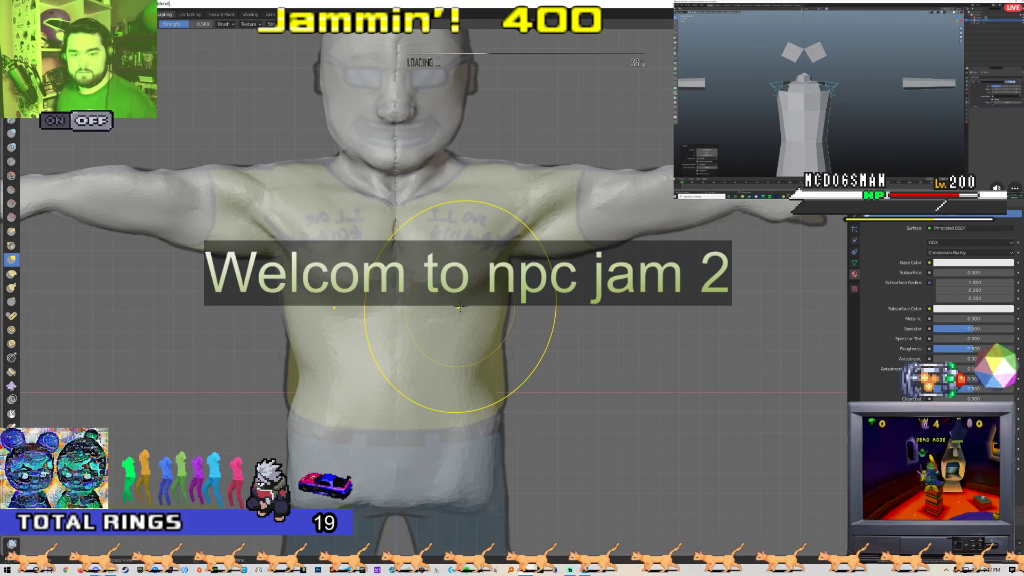
scroll(454, 315, "down", 3)
scroll(486, 367, "up", 6)
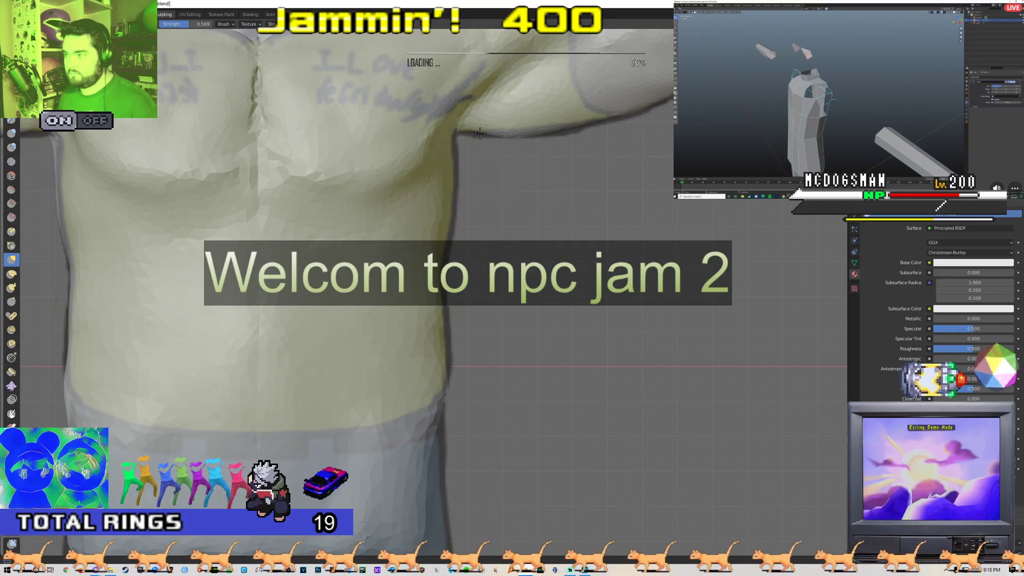
scroll(474, 202, "down", 1)
mouse_move(483, 230)
middle_mouse_down()
mouse_move(336, 252)
mouse_move(286, 240)
mouse_move(320, 247)
middle_mouse_up()
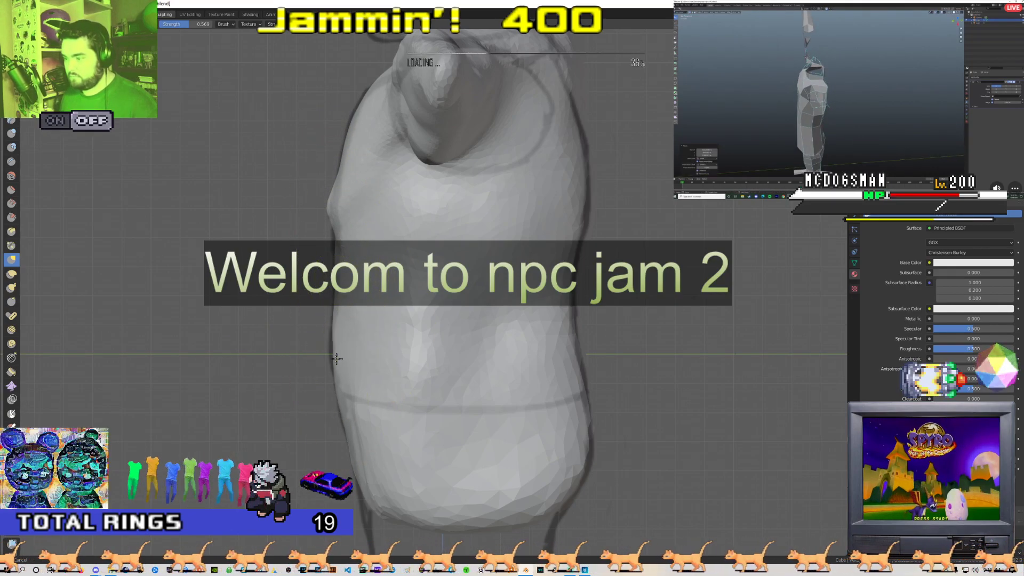
scroll(338, 354, "up", 2)
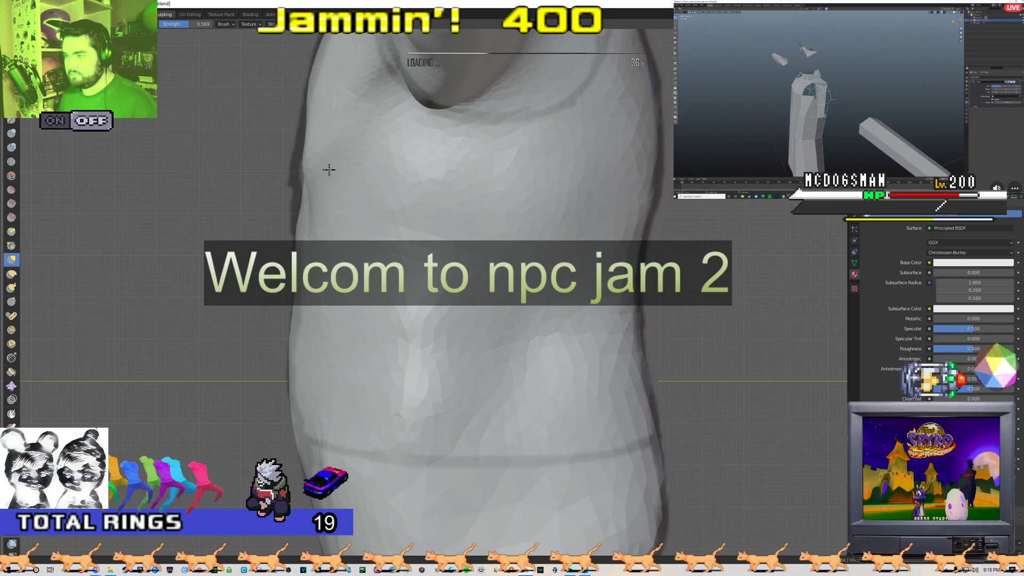
middle_click_drag(304, 171, 320, 188)
left_click_drag(224, 176, 207, 167)
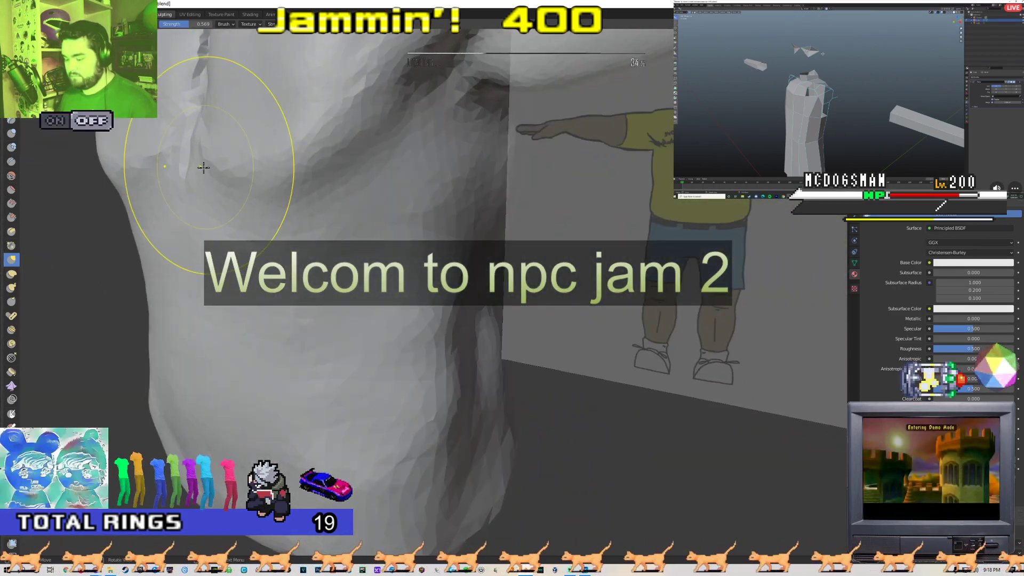
- Pull the centre of the chest beneath the pectorals forward with the Grab brush
key("KP_1")
key("KP_3")
key("KP_1")
mouse_move(204, 167)
middle_mouse_down()
mouse_move(251, 165)
mouse_move(254, 109)
mouse_move(243, 112)
middle_mouse_up()
left_click_drag(209, 155, 196, 142)
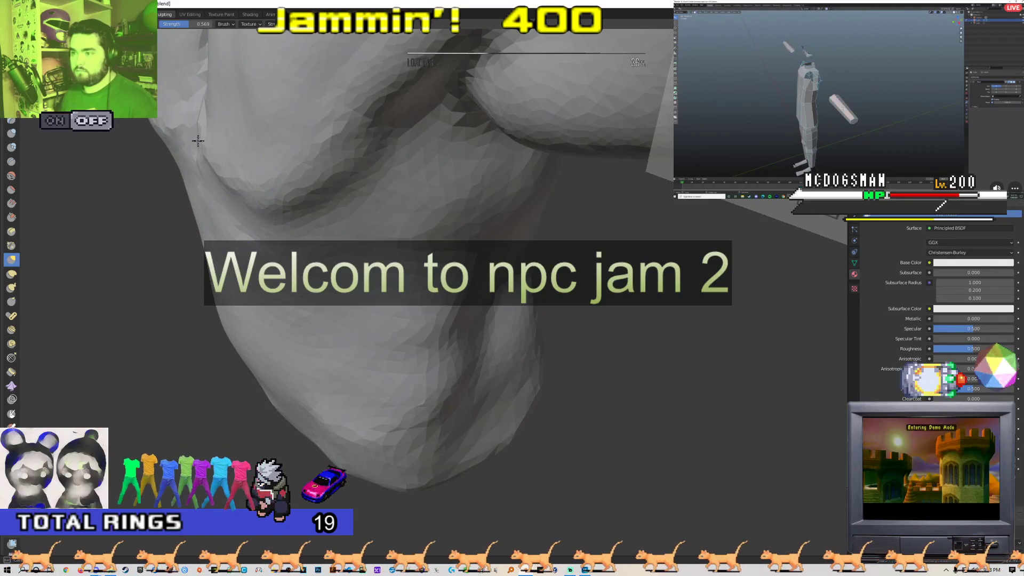
mouse_move(189, 144)
middle_mouse_down()
mouse_move(240, 155)
mouse_move(249, 123)
mouse_move(237, 201)
middle_mouse_up()
middle_click_drag(224, 154, 245, 155)
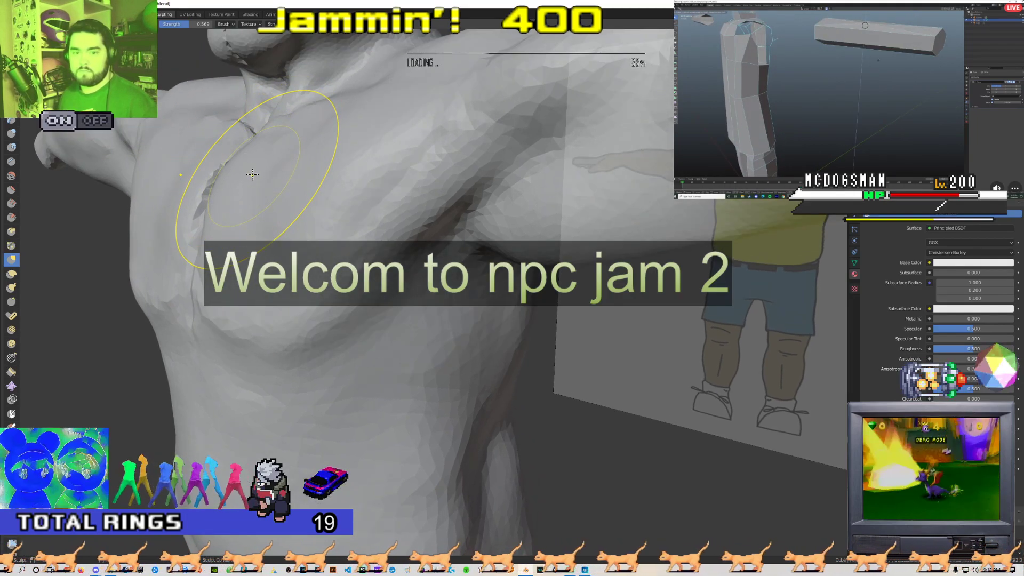
- Push the bulging chest contour inward and pull the upper chest outward to follow the side reference outline
mouse_move(251, 171)
middle_mouse_down()
mouse_move(286, 189)
mouse_move(232, 164)
mouse_move(270, 160)
mouse_move(347, 251)
middle_mouse_up()
key("KP_1")
key("KP_3")
scroll(287, 279, "up", 6)
scroll(344, 249, "down", 1)
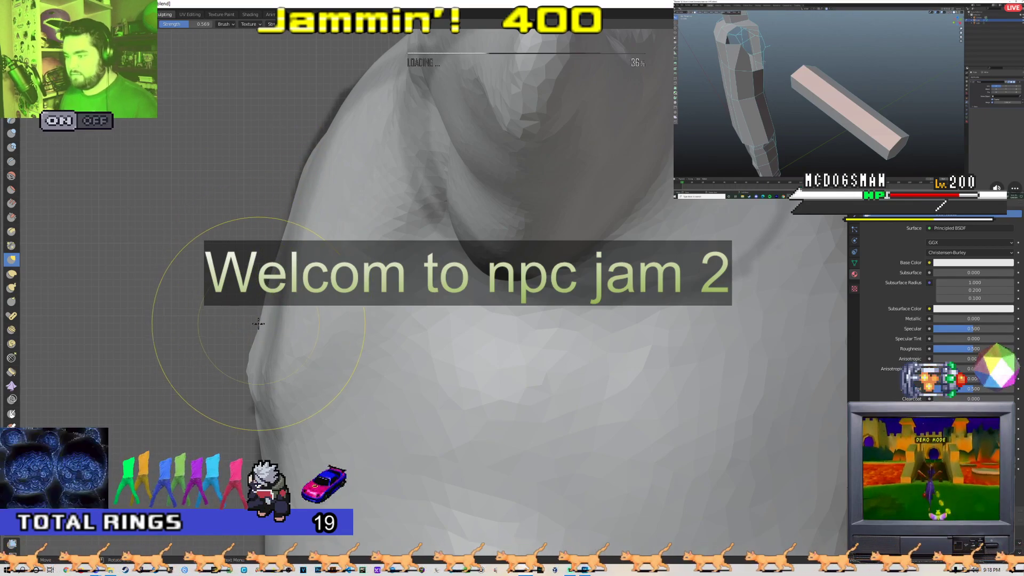
left_click_drag(250, 372, 260, 364)
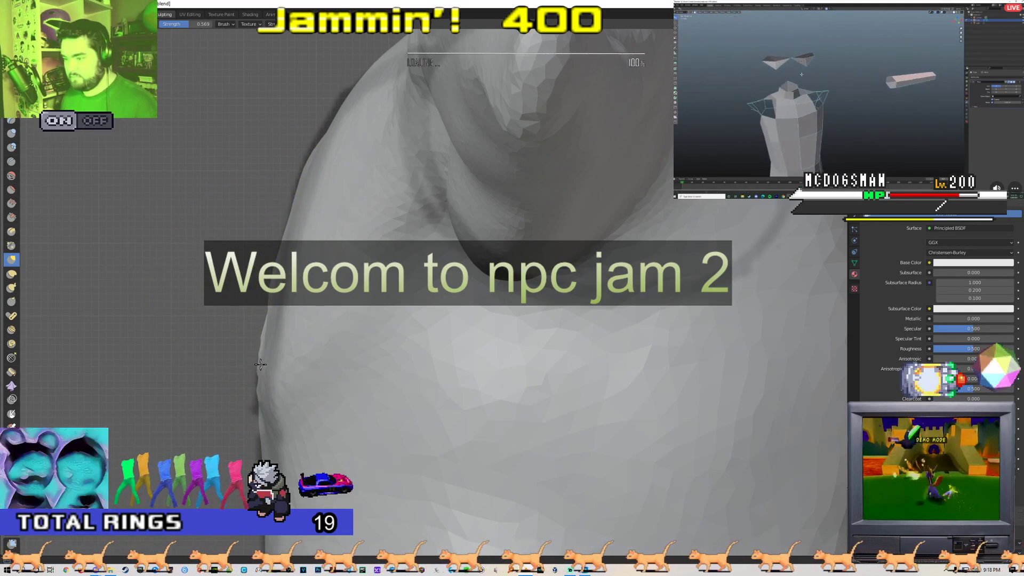
left_click_drag(331, 126, 321, 141)
- Examine the chest, shoulders, arms and overall upper body of the sculpt from several angles
middle_click_drag(327, 201, 345, 133)
scroll(318, 335, "down", 2)
middle_click_drag(318, 335, 361, 194)
scroll(373, 158, "down", 5)
mouse_move(373, 158)
middle_mouse_down()
mouse_move(331, 219)
mouse_move(322, 215)
mouse_move(352, 224)
middle_mouse_up()
scroll(352, 224, "up", 3)
mouse_move(348, 186)
middle_mouse_down()
mouse_move(350, 224)
mouse_move(384, 254)
middle_mouse_up()
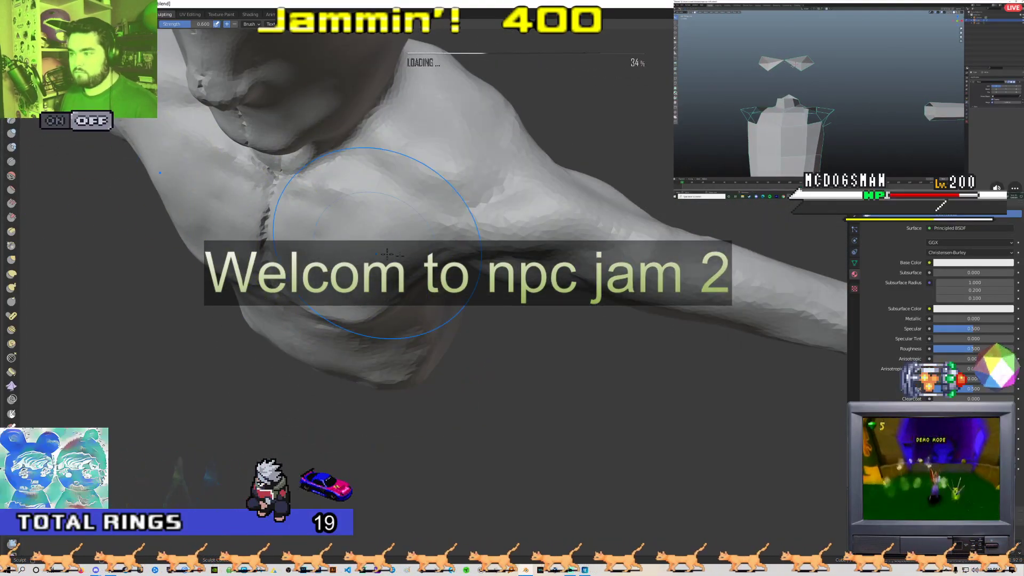
scroll(355, 249, "down", 3)
mouse_move(368, 248)
middle_mouse_down()
mouse_move(480, 254)
mouse_move(416, 232)
mouse_move(448, 222)
mouse_move(503, 226)
mouse_move(477, 224)
middle_mouse_up()
scroll(498, 255, "down", 5)
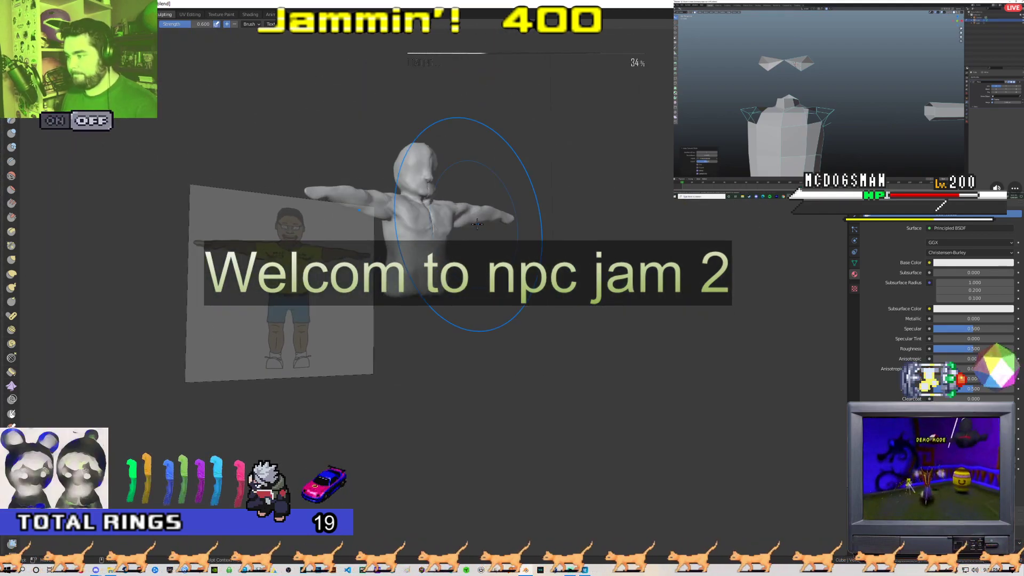
- Pull mirrored upper legs out of the torso's lower edge to just below the shorts' hem with the Snake Hook brush
key("KP_1")
scroll(469, 230, "up", 8)
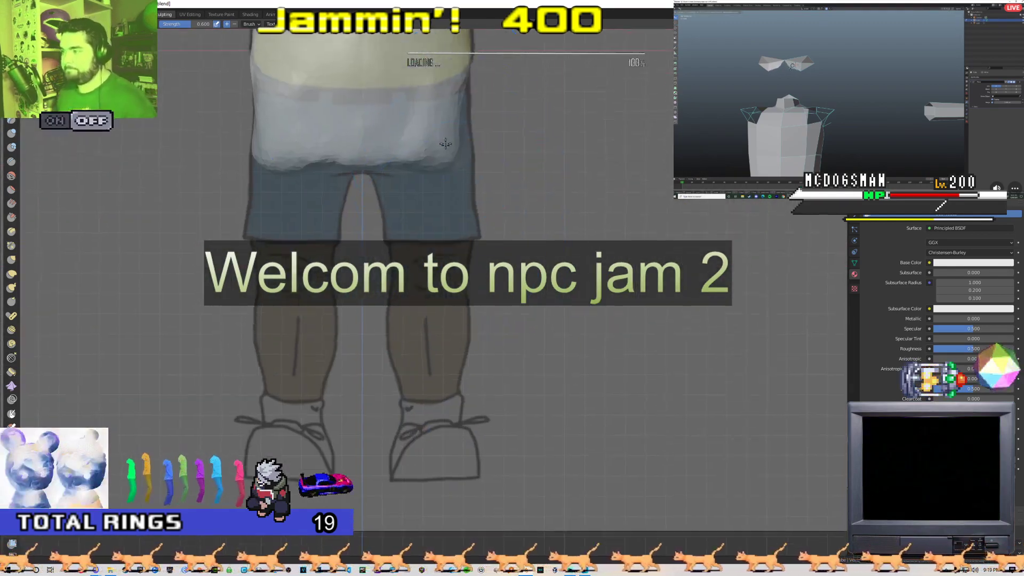
left_click(12, 287)
scroll(403, 205, "up", 4)
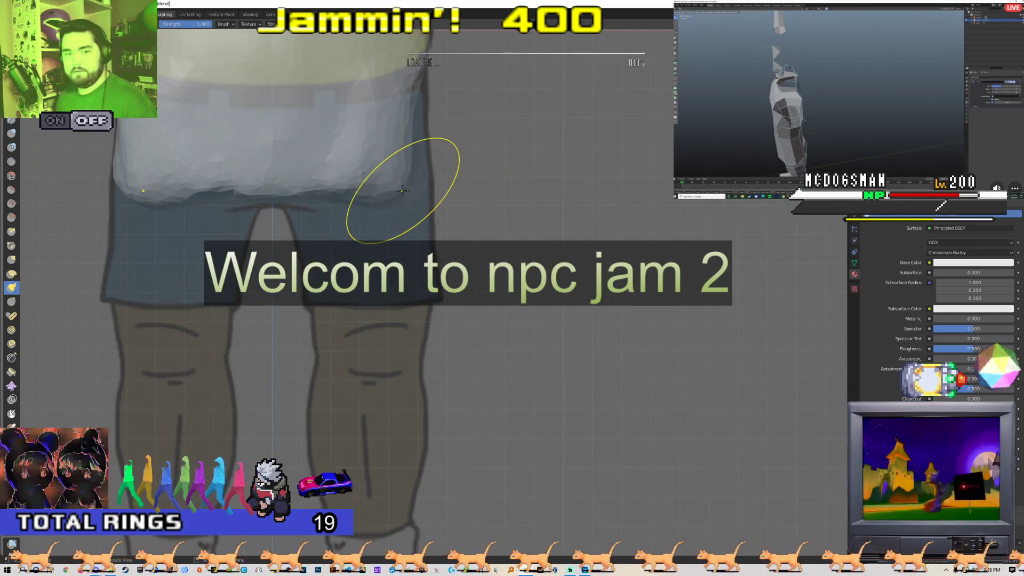
mouse_move(333, 204)
left_mouse_down()
mouse_move(366, 210)
mouse_move(338, 231)
mouse_move(308, 229)
mouse_move(415, 207)
mouse_move(350, 286)
mouse_move(326, 292)
left_mouse_up()
left_click_drag(408, 276, 404, 318)
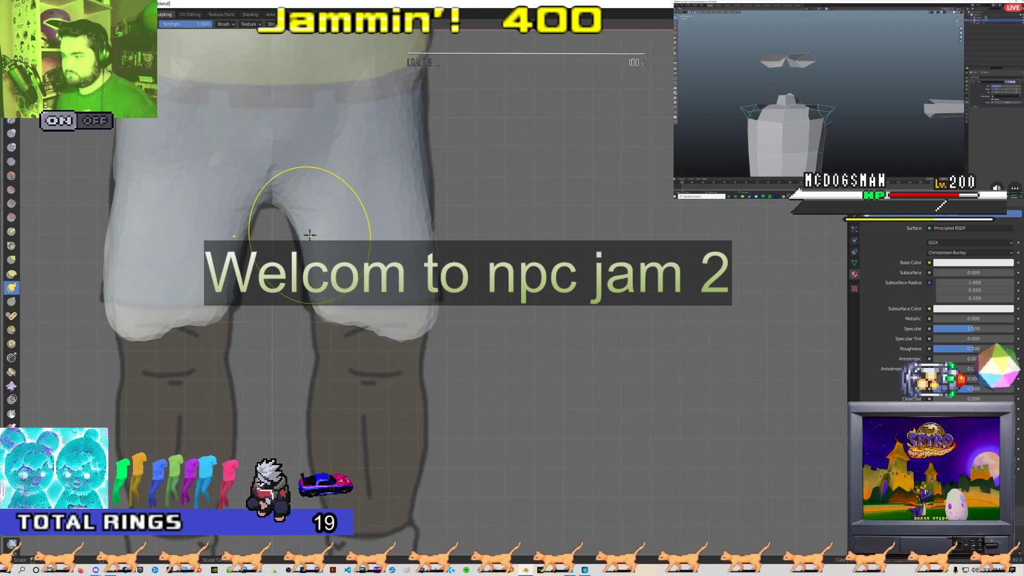
left_click_drag(333, 304, 334, 311)
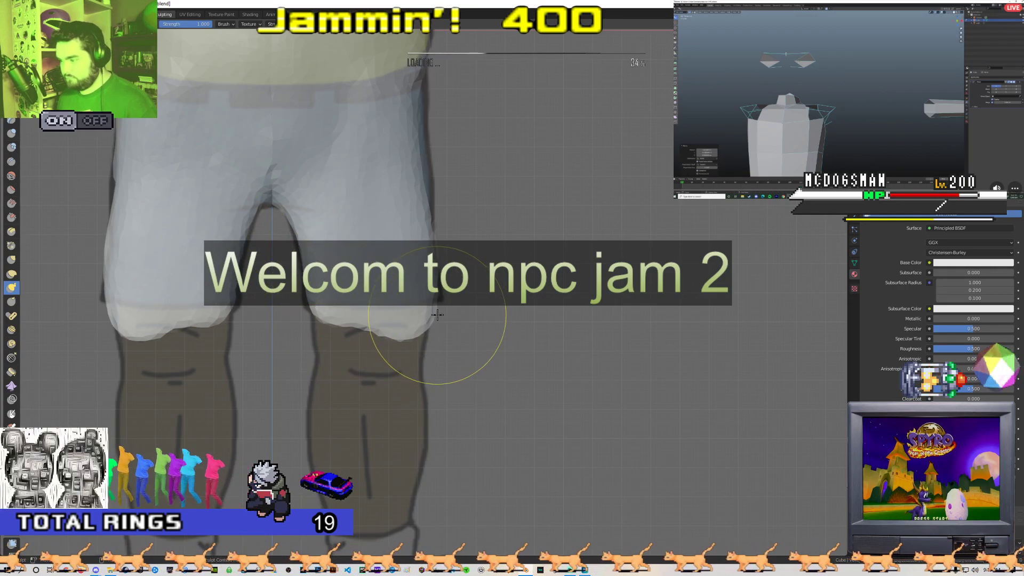
left_click_drag(438, 321, 416, 325)
- Fill out the depth of the upper legs beneath the buttocks to match the side reference drawing
key("KP_3")
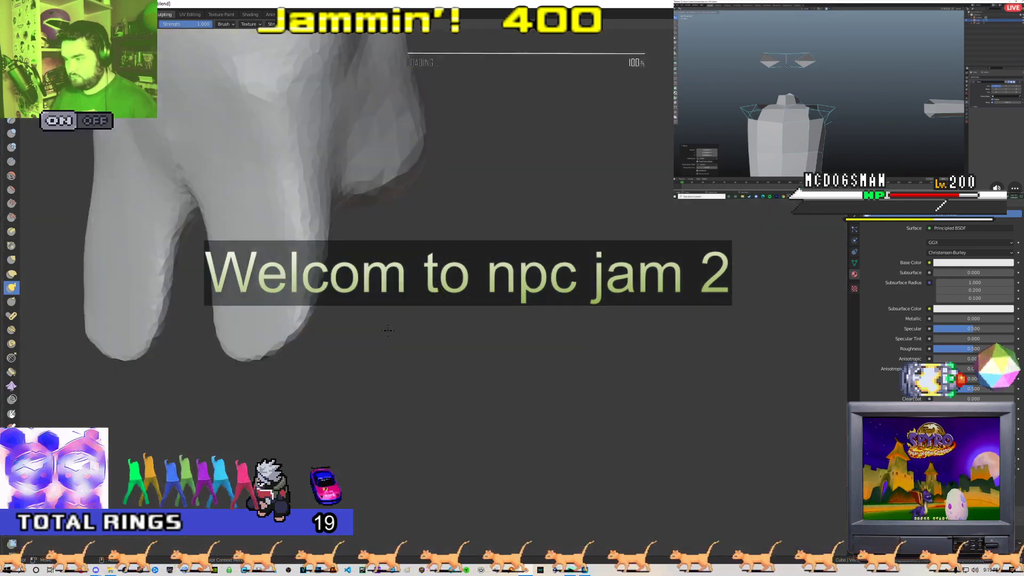
middle_click_drag(304, 210, 304, 242)
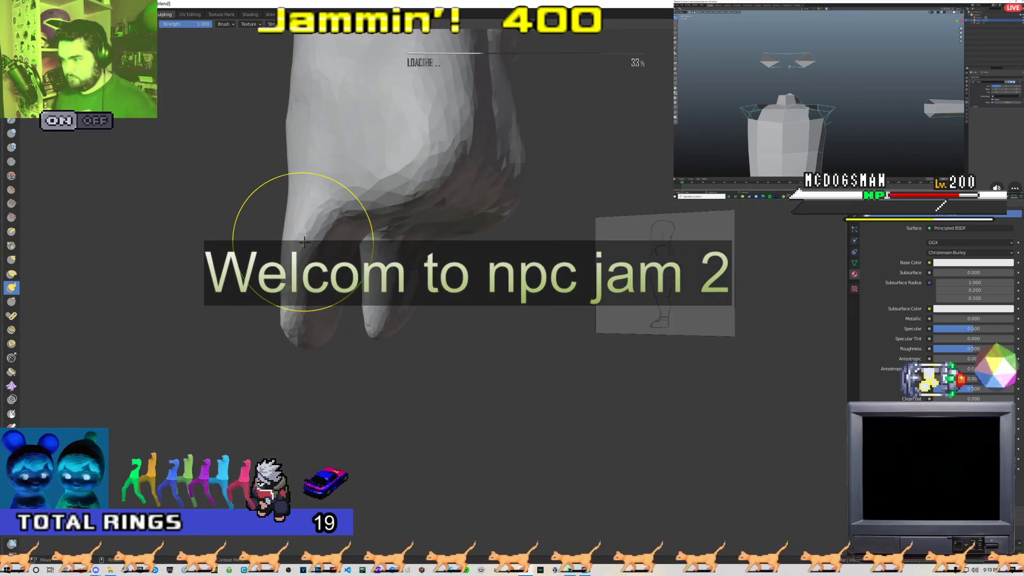
left_click_drag(342, 281, 333, 297)
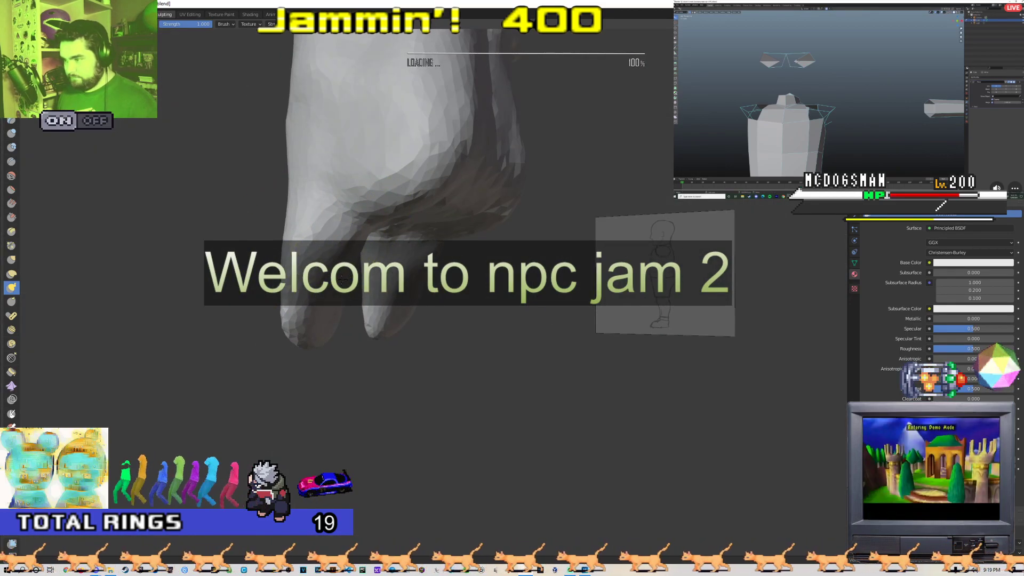
mouse_move(334, 297)
middle_mouse_down()
mouse_move(401, 277)
mouse_move(373, 229)
mouse_move(339, 211)
mouse_move(334, 251)
middle_mouse_up()
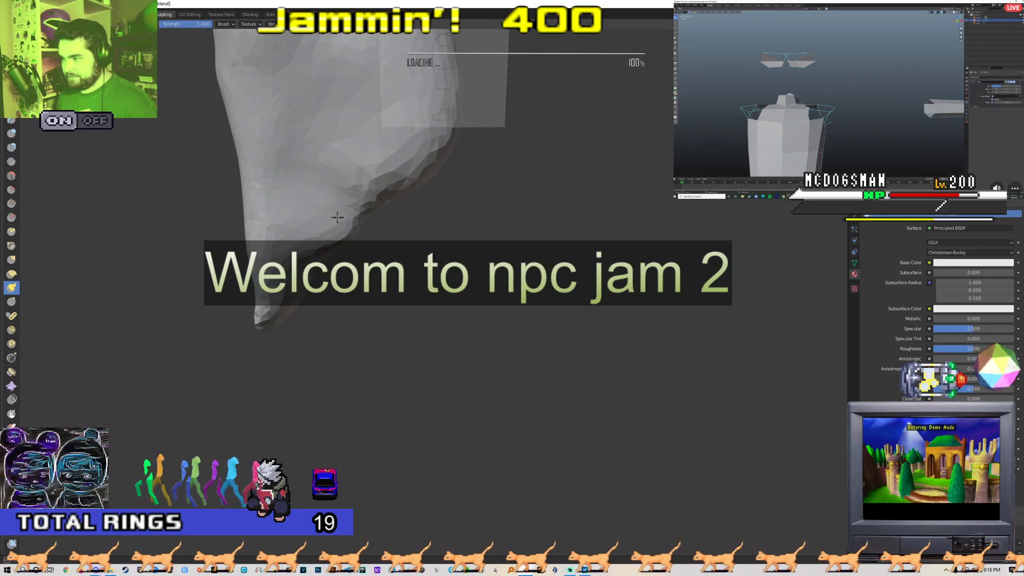
left_click_drag(304, 298, 296, 285)
mouse_move(297, 285)
middle_mouse_down()
mouse_move(397, 256)
mouse_move(468, 291)
mouse_move(405, 330)
mouse_move(377, 370)
mouse_move(423, 319)
middle_mouse_up()
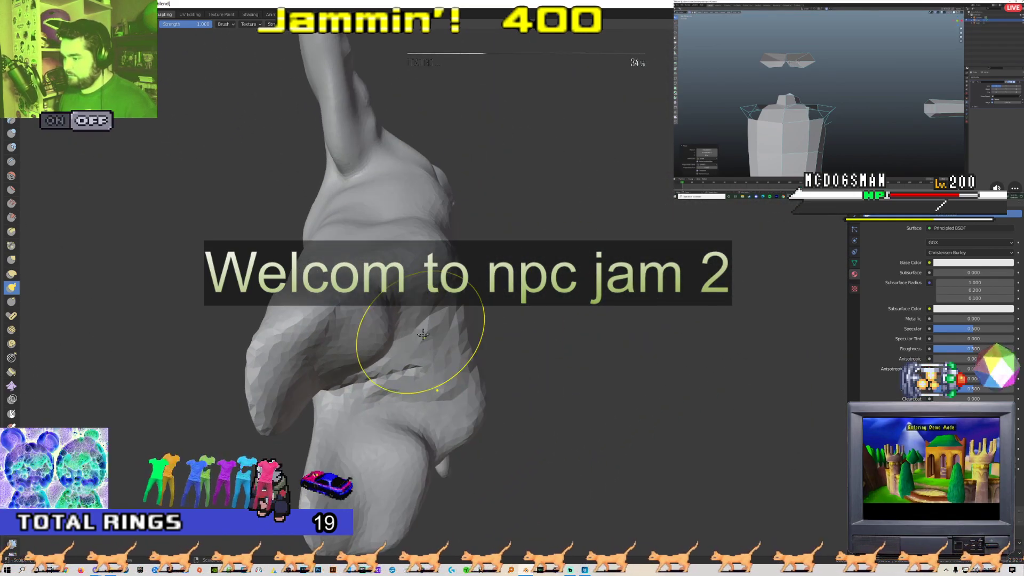
middle_click_drag(322, 370, 395, 341)
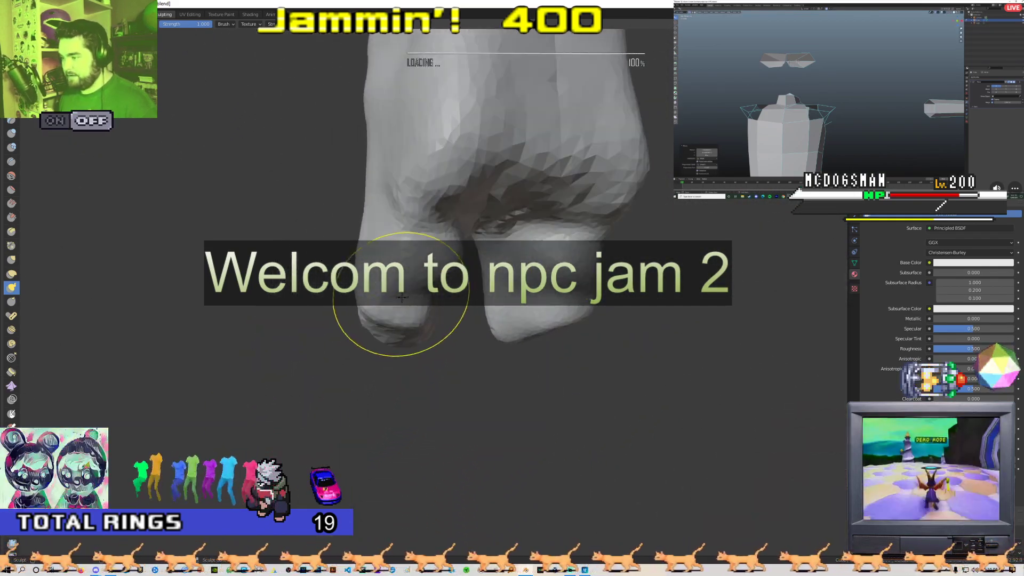
mouse_move(411, 298)
middle_mouse_down()
mouse_move(309, 304)
mouse_move(393, 322)
middle_mouse_up()
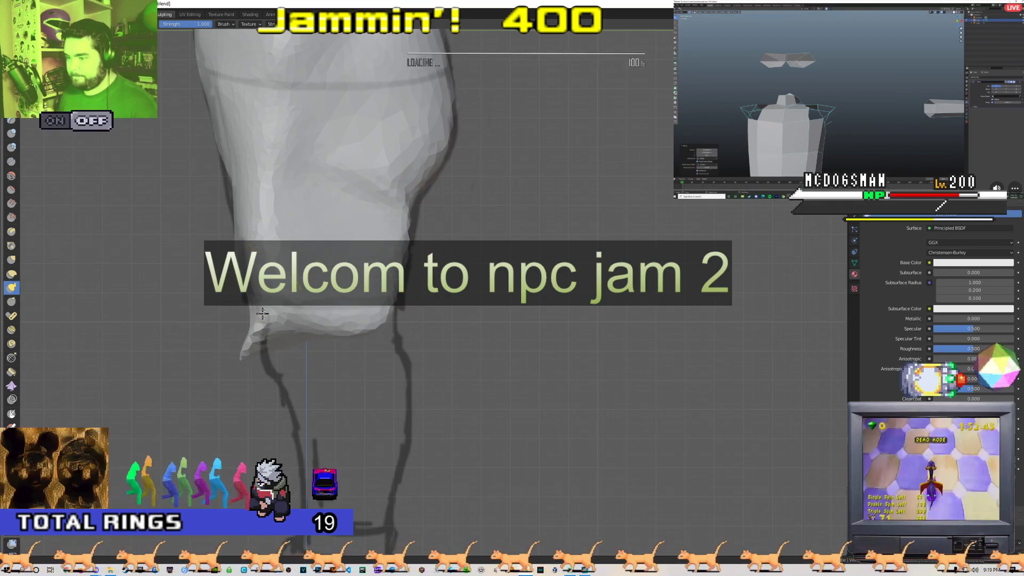
- Adjust the front contour and lower tip of the upper leg to the side reference outline
middle_click_drag(232, 190, 269, 195)
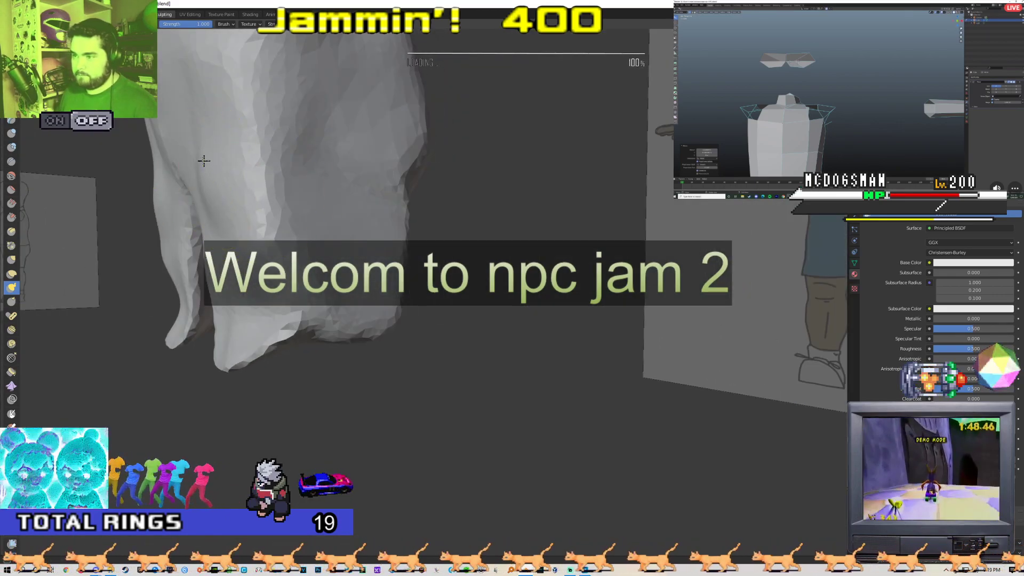
key("KP_1")
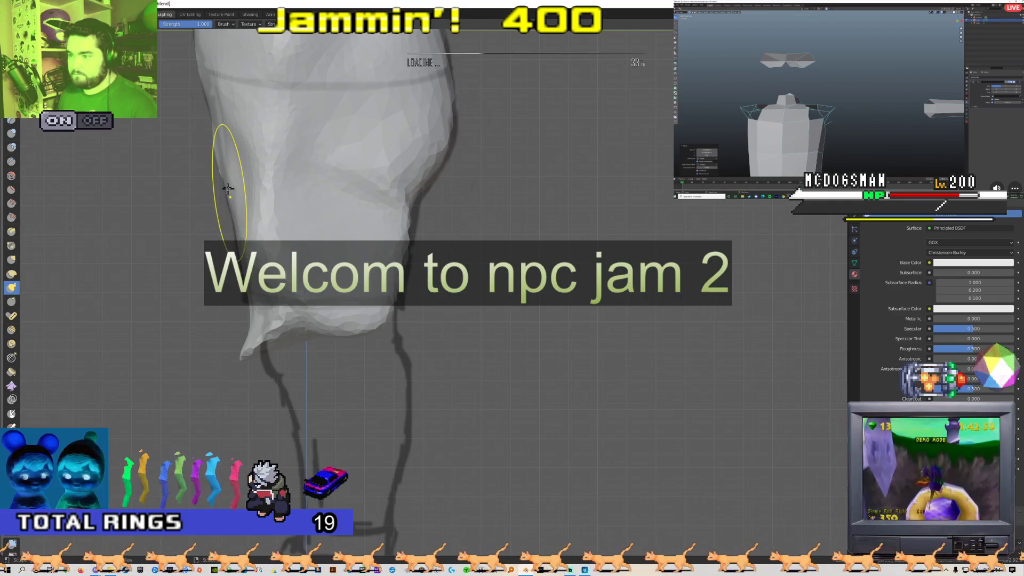
left_click_drag(214, 153, 223, 157)
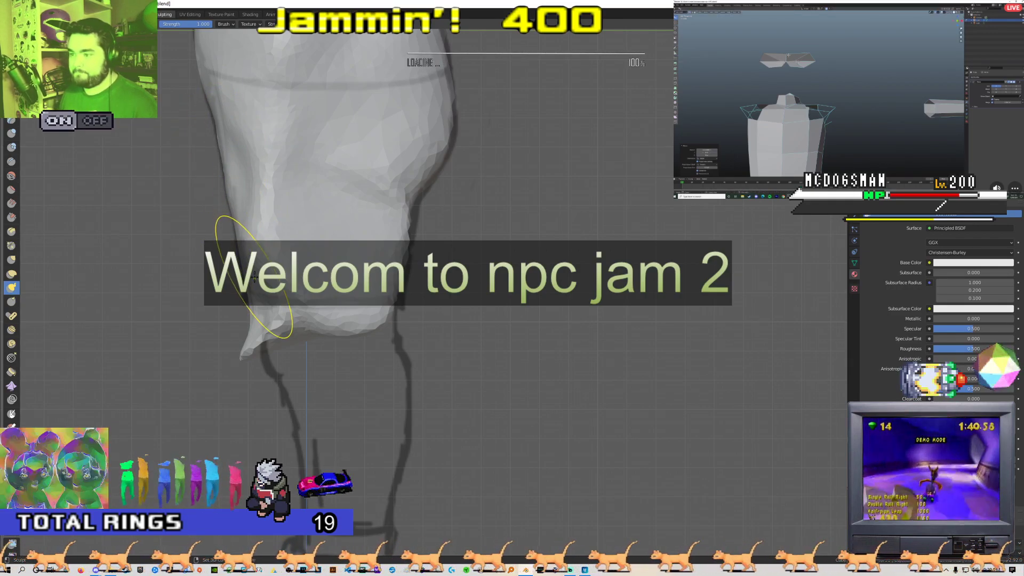
middle_click_drag(242, 359, 239, 320, "shift")
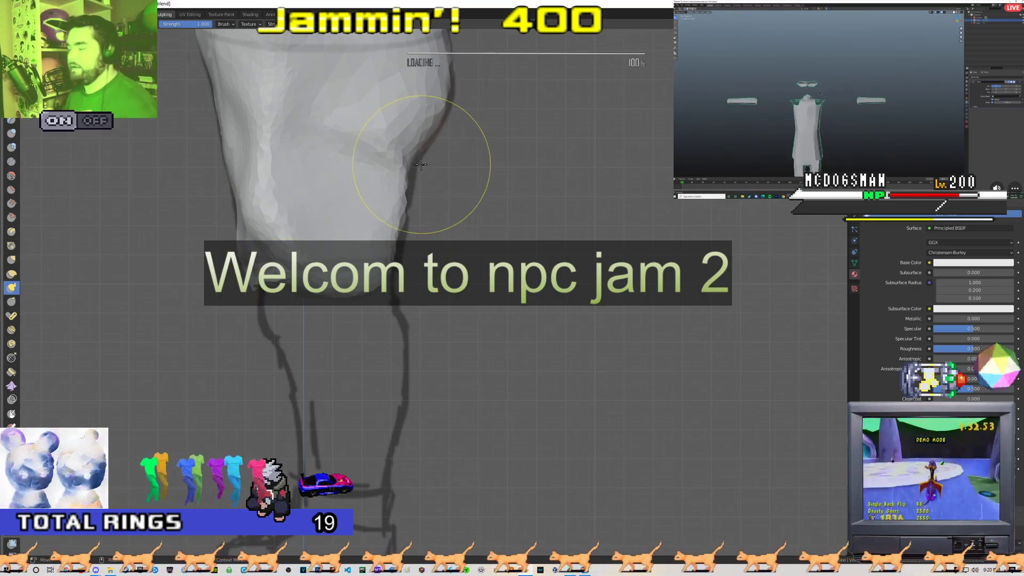
- Pull the lower ends of both legs down past the shorts' hem to extend them around the knees
mouse_move(419, 166)
middle_mouse_down()
mouse_move(325, 332)
mouse_move(377, 320)
mouse_move(399, 256)
middle_mouse_up()
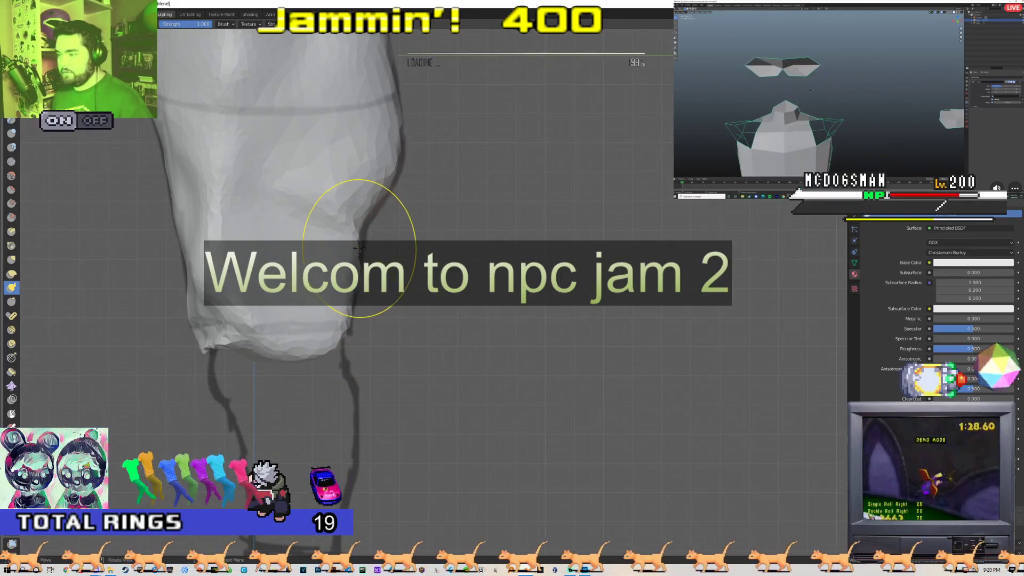
mouse_move(257, 352)
left_mouse_down()
mouse_move(229, 343)
mouse_move(240, 366)
mouse_move(297, 365)
mouse_move(325, 397)
left_mouse_up()
mouse_move(325, 397)
middle_mouse_down()
mouse_move(263, 320)
mouse_move(419, 291)
mouse_move(406, 315)
mouse_move(365, 261)
mouse_move(485, 315)
mouse_move(550, 100)
mouse_move(503, 178)
mouse_move(480, 320)
mouse_move(486, 262)
middle_mouse_up()
mouse_move(454, 315)
middle_mouse_down()
mouse_move(473, 335)
mouse_move(430, 274)
mouse_move(454, 226)
mouse_move(206, 114)
mouse_move(605, 309)
middle_mouse_up()
mouse_move(372, 281)
middle_mouse_down()
mouse_move(229, 366)
mouse_move(232, 259)
middle_mouse_up()
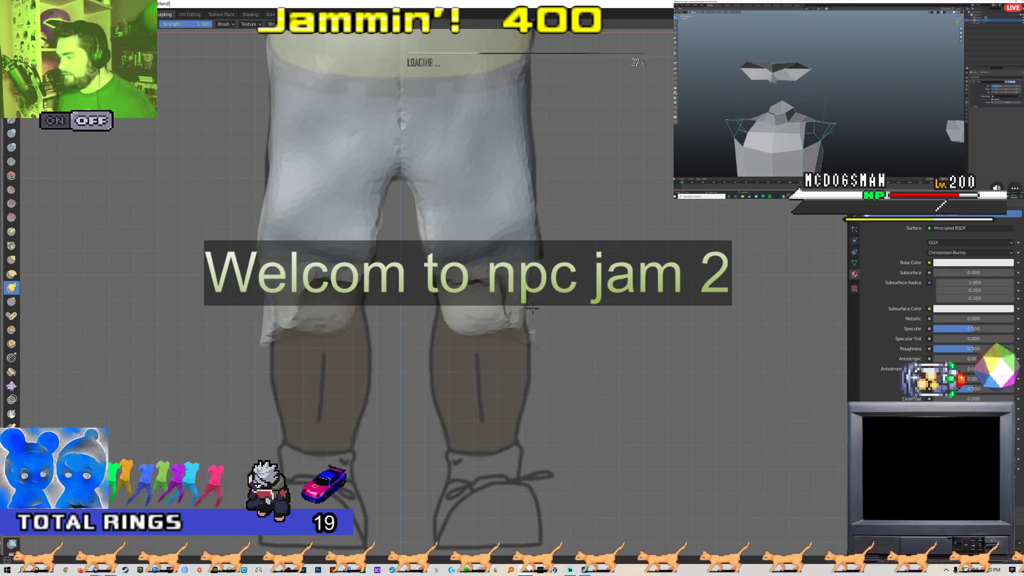
scroll(533, 325, "up", 3)
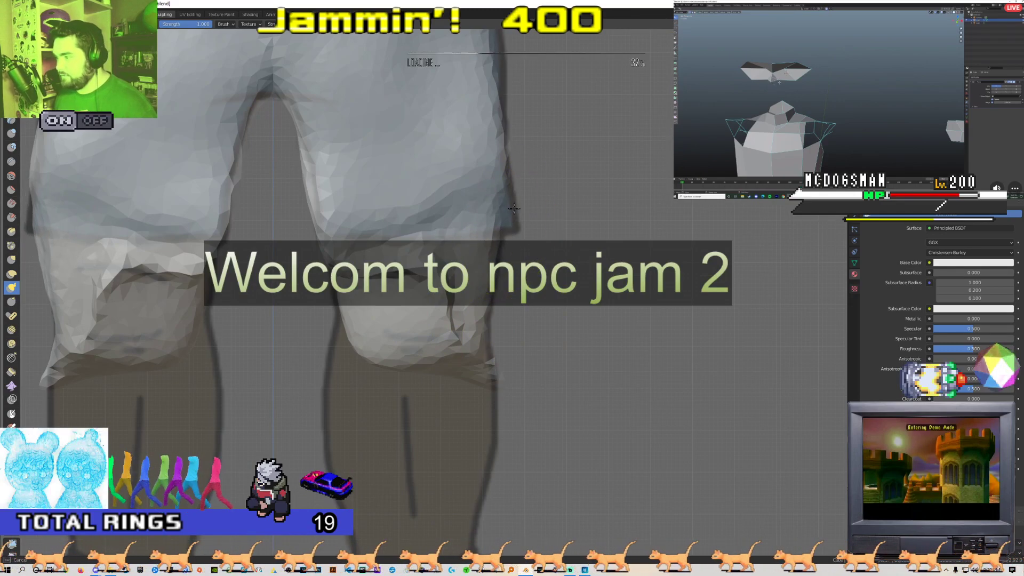
mouse_move(468, 172)
middle_mouse_down()
mouse_move(453, 274)
mouse_move(571, 251)
middle_mouse_up()
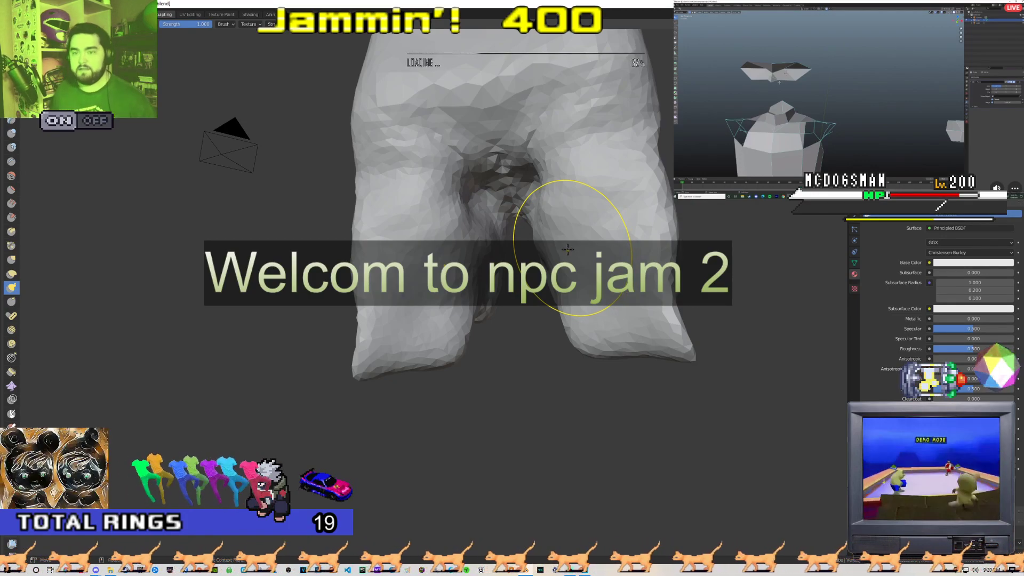
- Build up the creased inner side of the legs from the thighs down over the knees with an additive sculpting brush
mouse_move(530, 267)
middle_mouse_down()
mouse_move(416, 297)
mouse_move(482, 166)
mouse_move(388, 366)
mouse_move(432, 354)
mouse_move(434, 342)
middle_mouse_up()
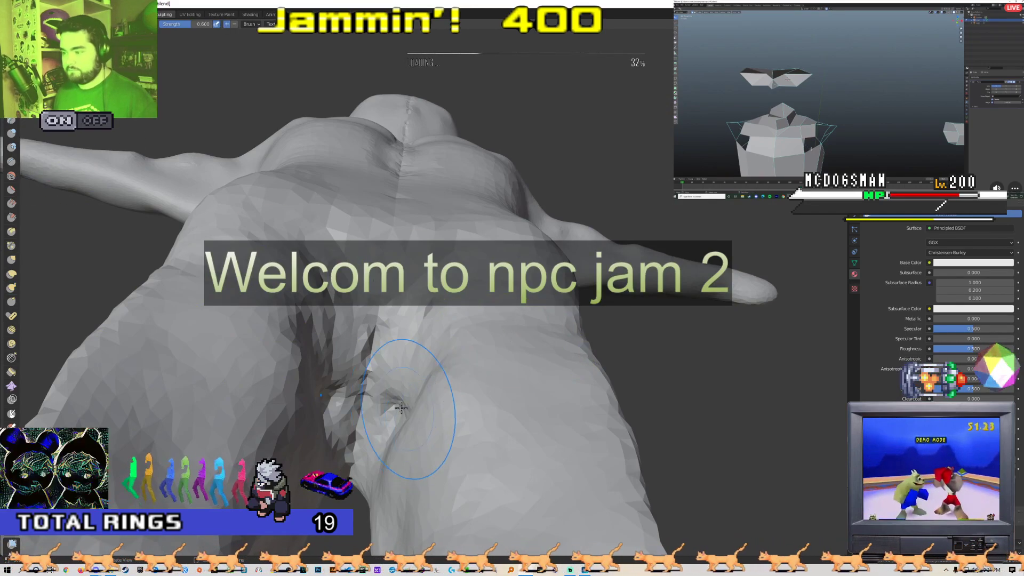
middle_click_drag(379, 426, 413, 418)
mouse_move(400, 309)
middle_mouse_down()
mouse_move(406, 297)
mouse_move(543, 359)
mouse_move(479, 331)
mouse_move(407, 228)
middle_mouse_up()
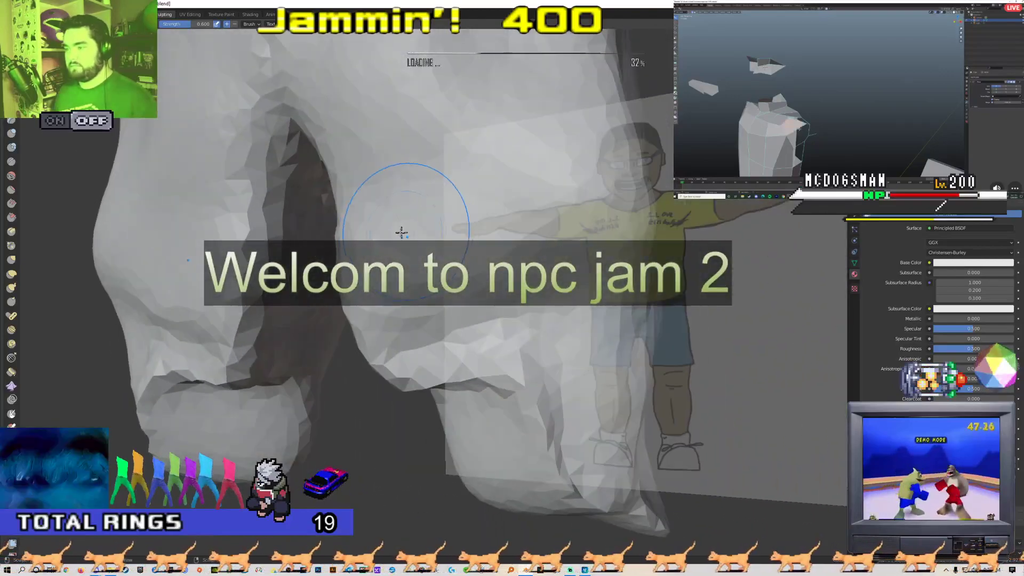
left_click_drag(271, 324, 243, 446)
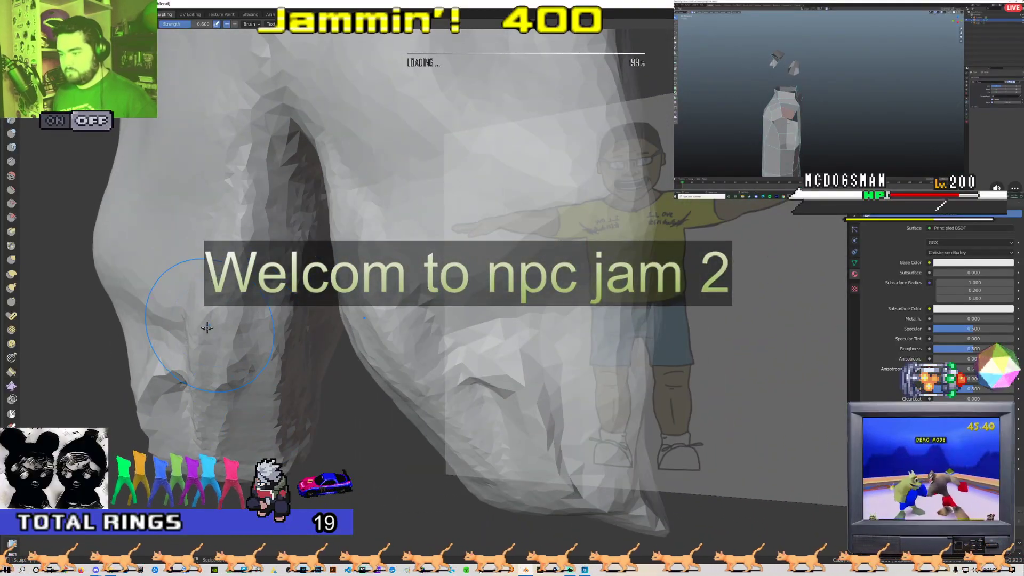
middle_click_drag(178, 347, 457, 427)
mouse_move(496, 356)
middle_mouse_down()
mouse_move(423, 345)
mouse_move(457, 299)
mouse_move(453, 325)
mouse_move(499, 366)
middle_mouse_up()
scroll(516, 380, "up", 3)
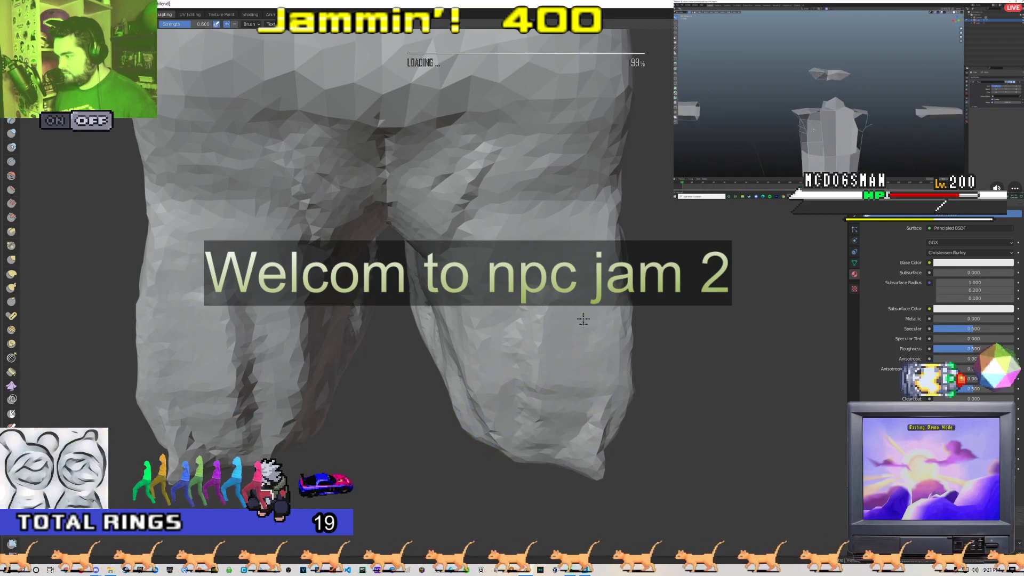
- Undo the last stroke across the lower end of the leg and rework the pointed tips of both knees
mouse_move(583, 299)
middle_mouse_down()
mouse_move(428, 409)
mouse_move(358, 315)
mouse_move(392, 362)
mouse_move(443, 402)
mouse_move(423, 416)
mouse_move(407, 390)
mouse_move(435, 411)
middle_mouse_up()
scroll(446, 410, "down", 3)
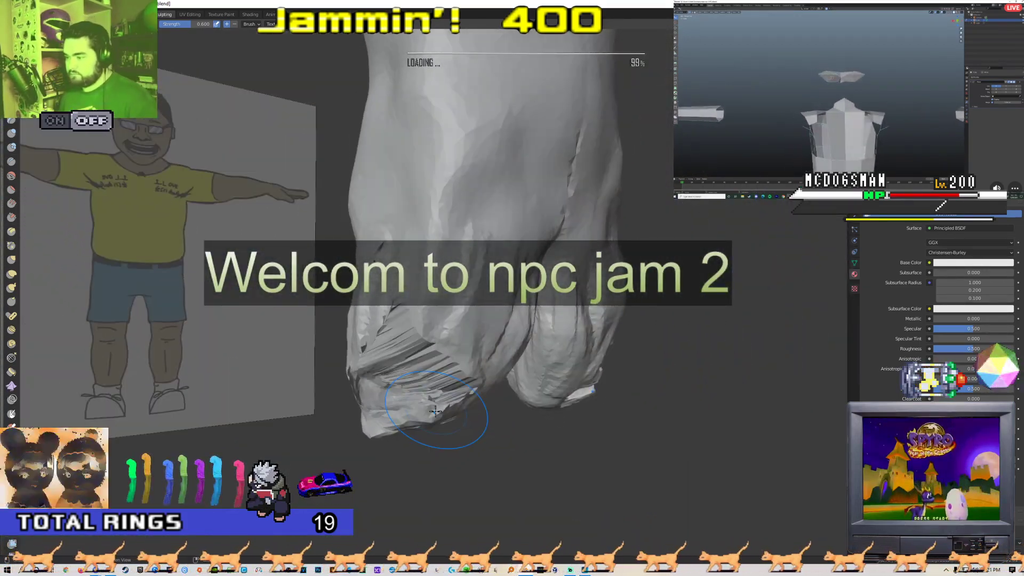
key("ctrl+z")
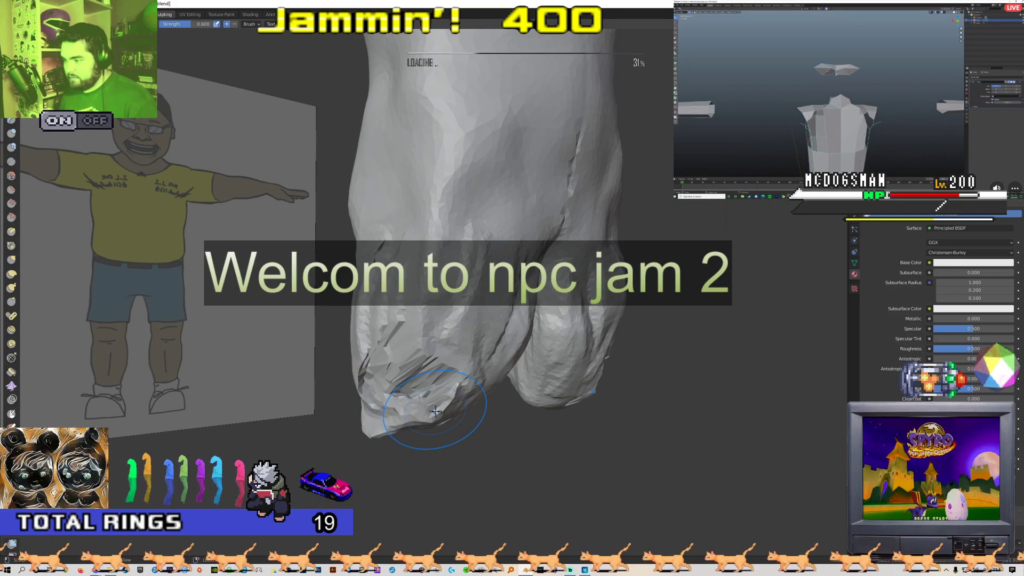
mouse_move(433, 410)
middle_mouse_down()
mouse_move(421, 405)
mouse_move(435, 407)
middle_mouse_up()
middle_click_drag(446, 366, 471, 349)
mouse_move(409, 311)
middle_mouse_down()
mouse_move(466, 318)
mouse_move(448, 366)
mouse_move(481, 340)
middle_mouse_up()
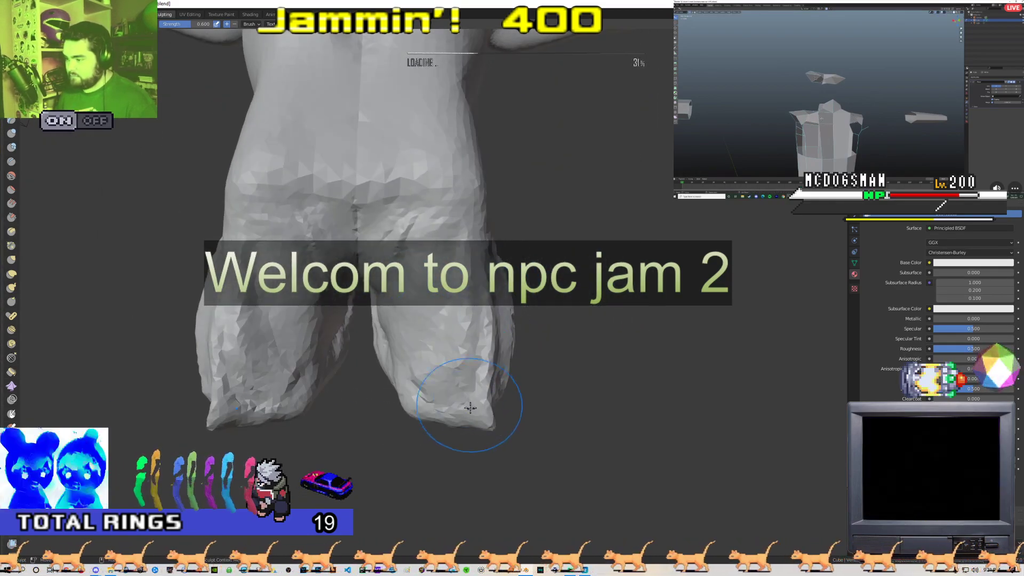
- Round off the lower ends of both legs and fill out the surface around the knees
mouse_move(457, 400)
middle_mouse_down()
mouse_move(476, 401)
mouse_move(478, 424)
mouse_move(457, 338)
mouse_move(409, 352)
mouse_move(430, 333)
mouse_move(442, 373)
mouse_move(467, 316)
mouse_move(452, 229)
mouse_move(425, 203)
mouse_move(400, 208)
mouse_move(425, 239)
mouse_move(480, 213)
mouse_move(394, 201)
middle_mouse_up()
scroll(448, 226, "down", 4)
scroll(394, 201, "up", 3)
middle_click_drag(452, 213, 413, 195)
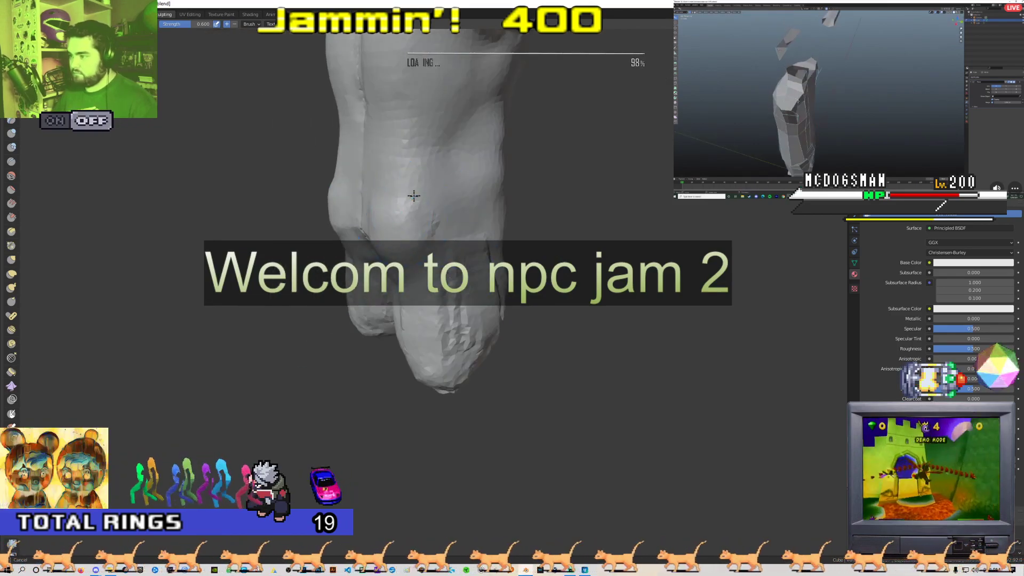
middle_click_drag(451, 262, 474, 323)
scroll(469, 322, "up", 3)
left_click_drag(453, 321, 412, 366)
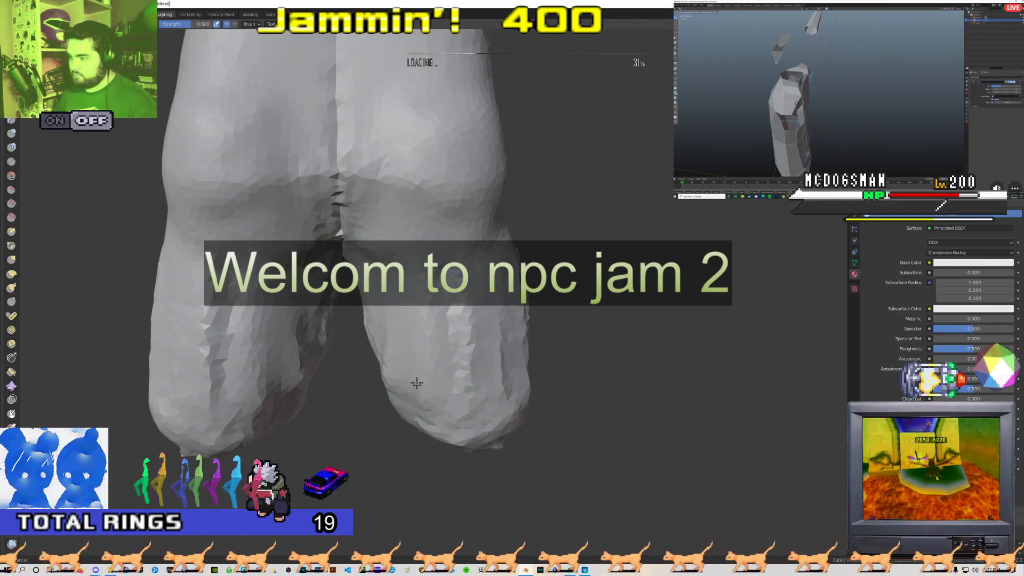
- Smooth the creases along the inner thighs and the crotch on the underside of the body
middle_click_drag(464, 314, 463, 309)
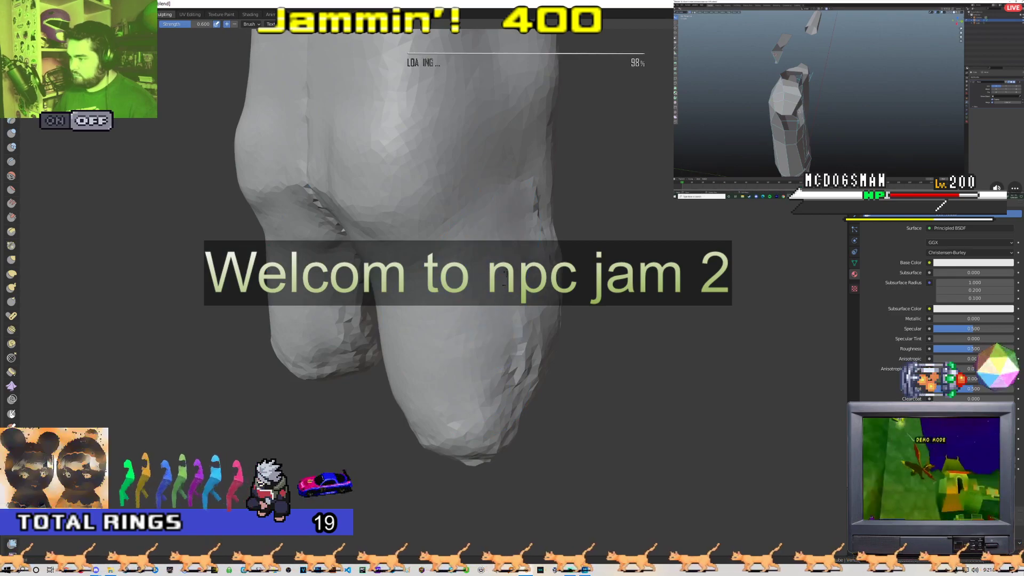
middle_click_drag(508, 243, 480, 320)
mouse_move(530, 228)
middle_mouse_down()
mouse_move(486, 350)
mouse_move(485, 320)
mouse_move(385, 374)
middle_mouse_up()
middle_click_drag(452, 279, 450, 314)
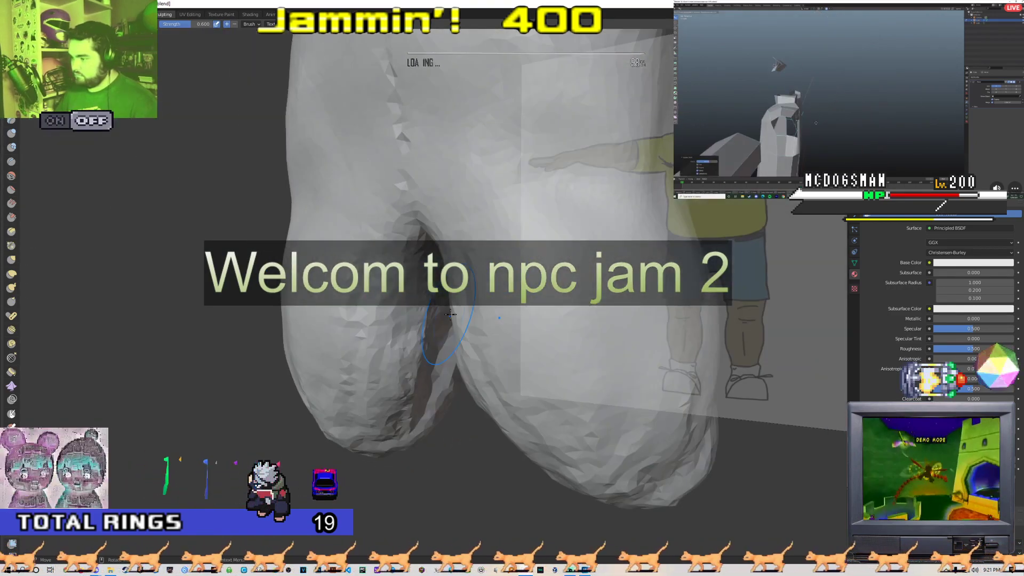
middle_click_drag(403, 377, 342, 176)
left_click_drag(342, 176, 326, 173, "shift")
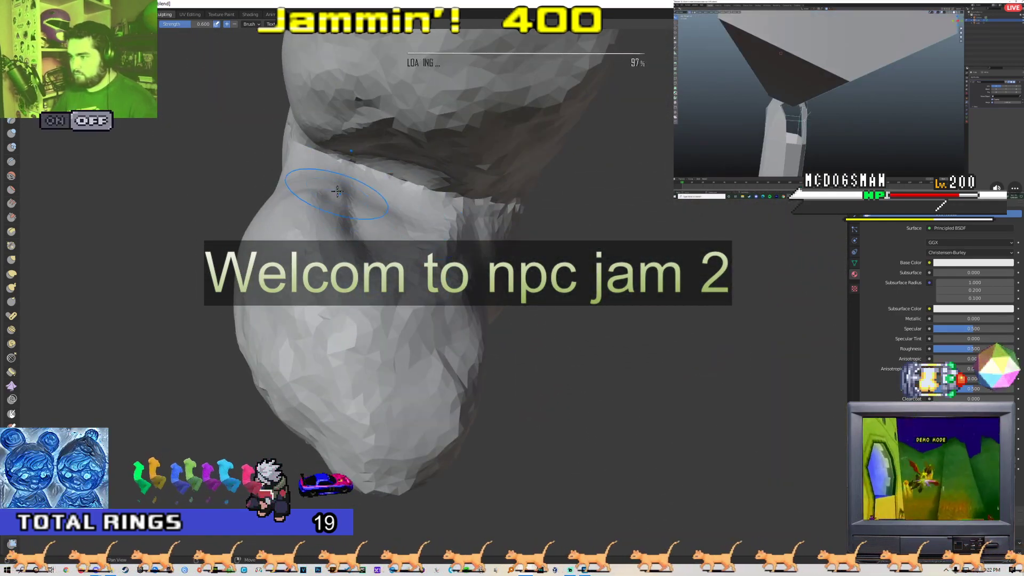
mouse_move(333, 213)
middle_mouse_down()
mouse_move(322, 222)
mouse_move(350, 315)
mouse_move(333, 229)
mouse_move(361, 277)
middle_mouse_up()
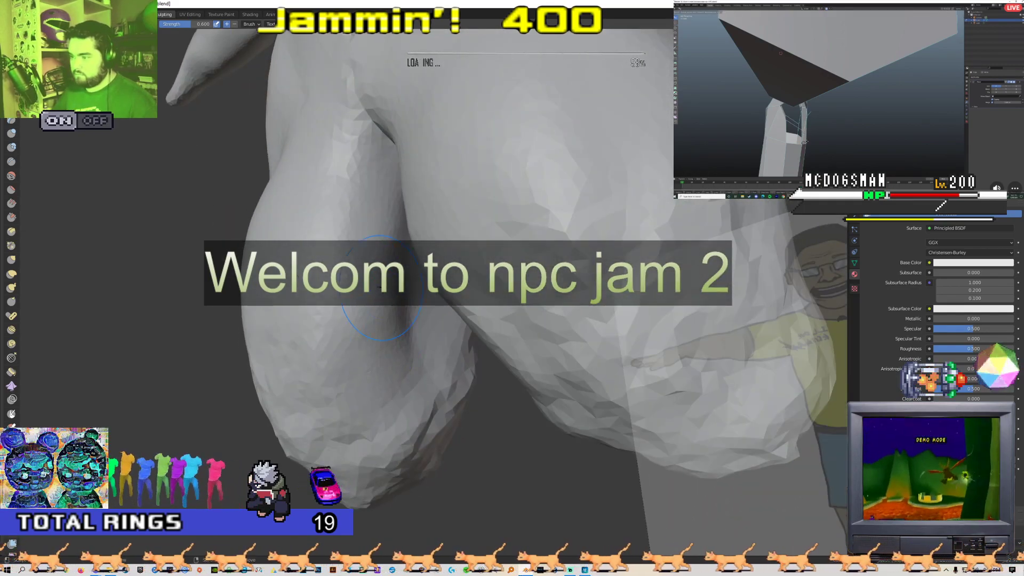
- Examine the whole figure's proportions from the front, back and sides alongside the reference drawing
mouse_move(330, 385)
middle_mouse_down()
mouse_move(521, 338)
mouse_move(490, 341)
middle_mouse_up()
scroll(469, 365, "down", 9)
scroll(490, 340, "up", 4)
mouse_move(344, 222)
middle_mouse_down()
mouse_move(483, 235)
mouse_move(405, 251)
mouse_move(213, 342)
mouse_move(148, 354)
mouse_move(184, 362)
middle_mouse_up()
scroll(320, 397, "down", 2)
mouse_move(354, 408)
middle_mouse_down()
mouse_move(333, 284)
mouse_move(422, 300)
mouse_move(428, 338)
middle_mouse_up()
scroll(423, 300, "up", 2)
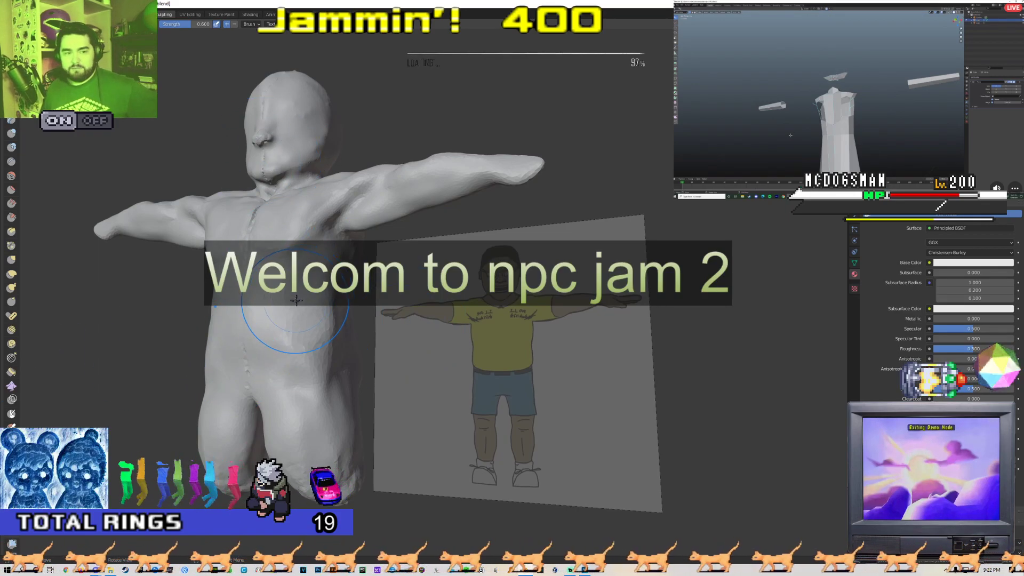
mouse_move(381, 354)
middle_mouse_down()
mouse_move(560, 338)
mouse_move(669, 385)
mouse_move(459, 347)
mouse_move(541, 336)
middle_mouse_up()
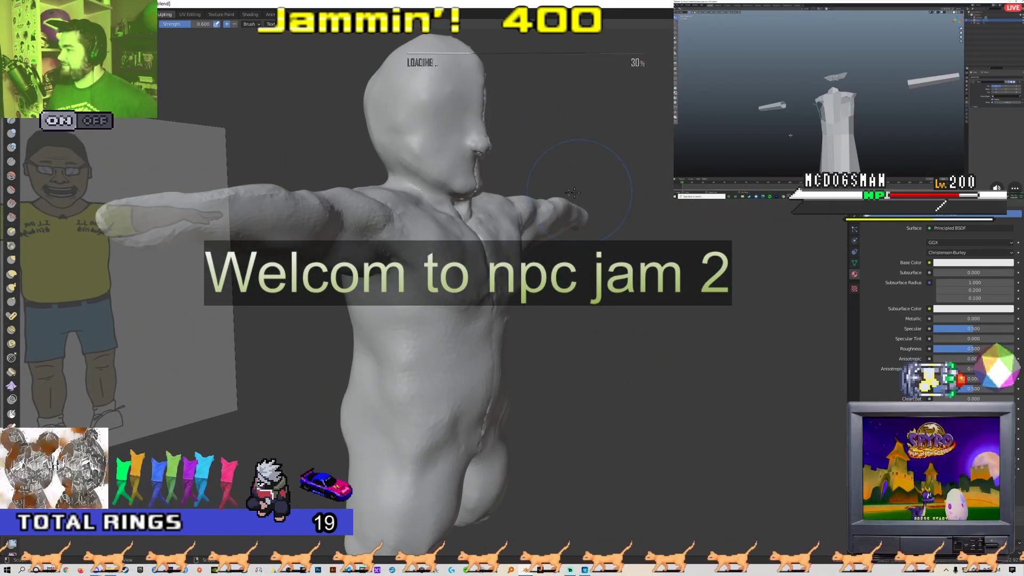
mouse_move(525, 298)
middle_mouse_down()
mouse_move(383, 297)
mouse_move(427, 320)
mouse_move(525, 288)
mouse_move(475, 320)
mouse_move(500, 282)
mouse_move(440, 300)
middle_mouse_up()
scroll(473, 297, "down", 5)
scroll(427, 325, "up", 5)
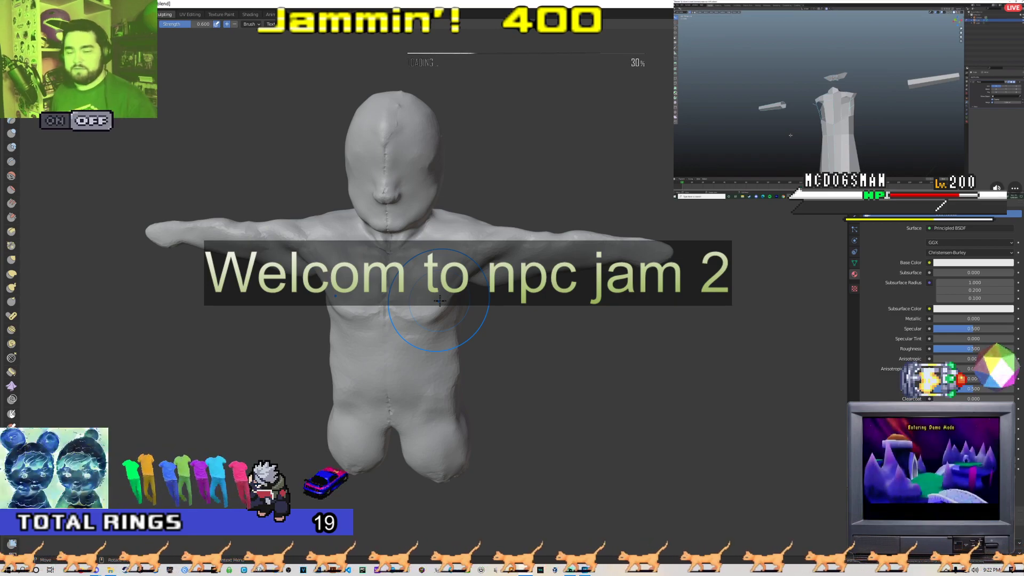
middle_click_drag(439, 302, 405, 291)
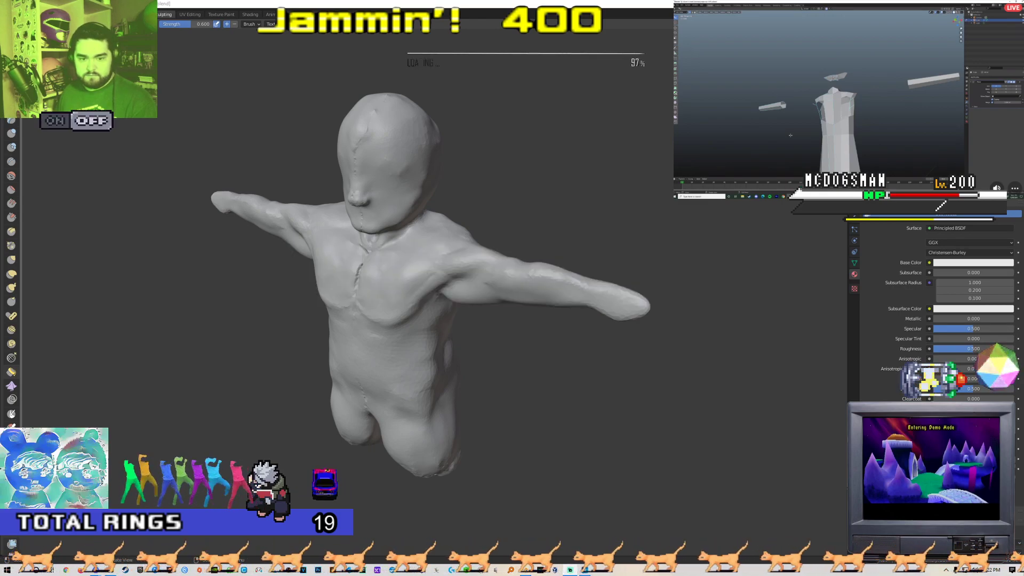
mouse_move(330, 249)
middle_mouse_down()
mouse_move(381, 245)
mouse_move(251, 248)
mouse_move(529, 235)
mouse_move(278, 213)
mouse_move(379, 235)
mouse_move(257, 228)
mouse_move(394, 235)
mouse_move(429, 261)
mouse_move(403, 273)
middle_mouse_up()
scroll(381, 244, "down", 3)
scroll(376, 248, "up", 4)
scroll(430, 261, "down", 4)
middle_click_drag(459, 253, 318, 309)
scroll(407, 299, "up", 4)
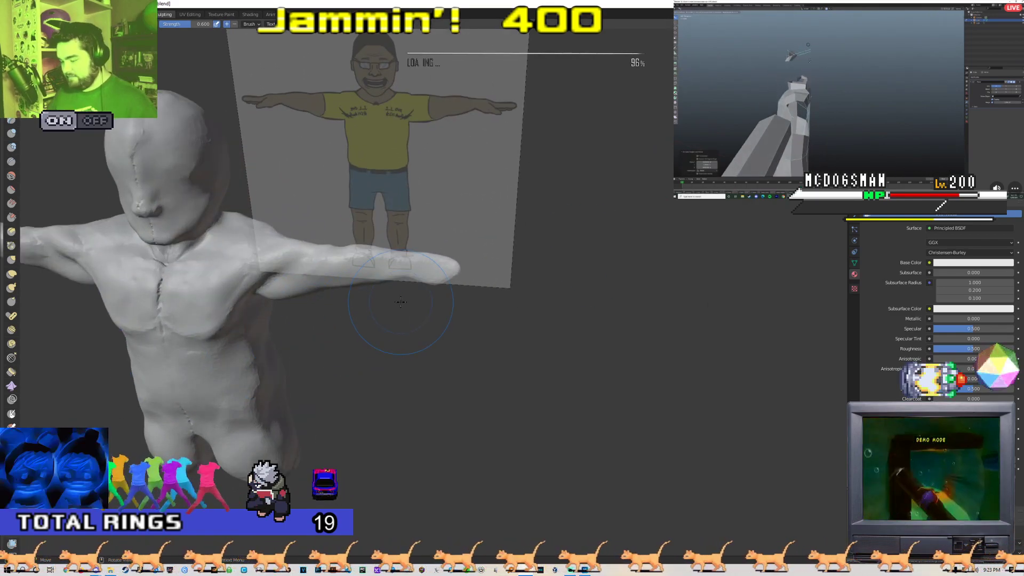
- In front view, pull the thumb and the finger mass out of the hand with Snake Hook to match the reference
key("KP_1")
scroll(427, 301, "up", 6)
middle_click_drag(458, 299, 413, 325, "shift")
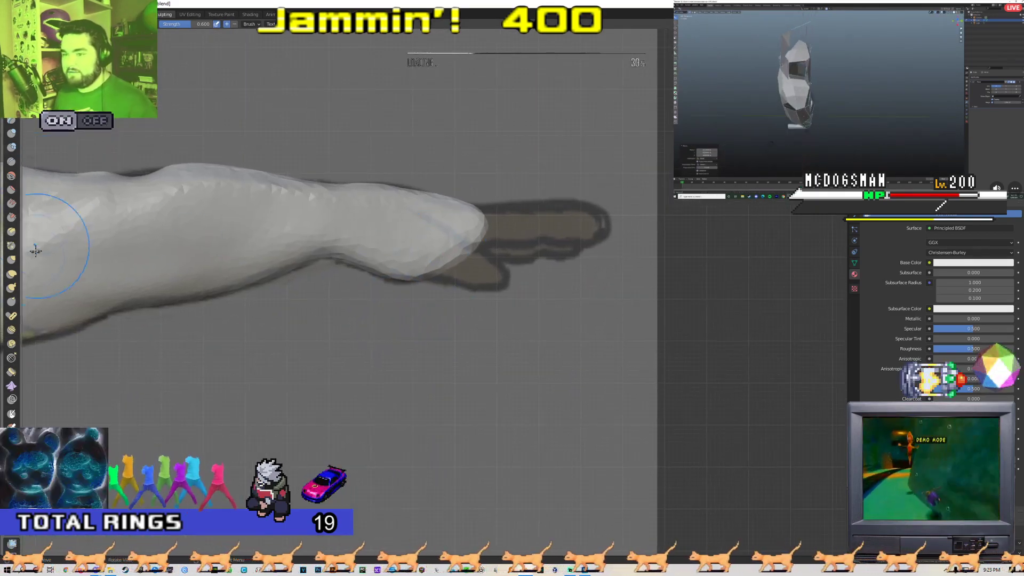
left_click(11, 288)
left_click_drag(454, 266, 496, 285)
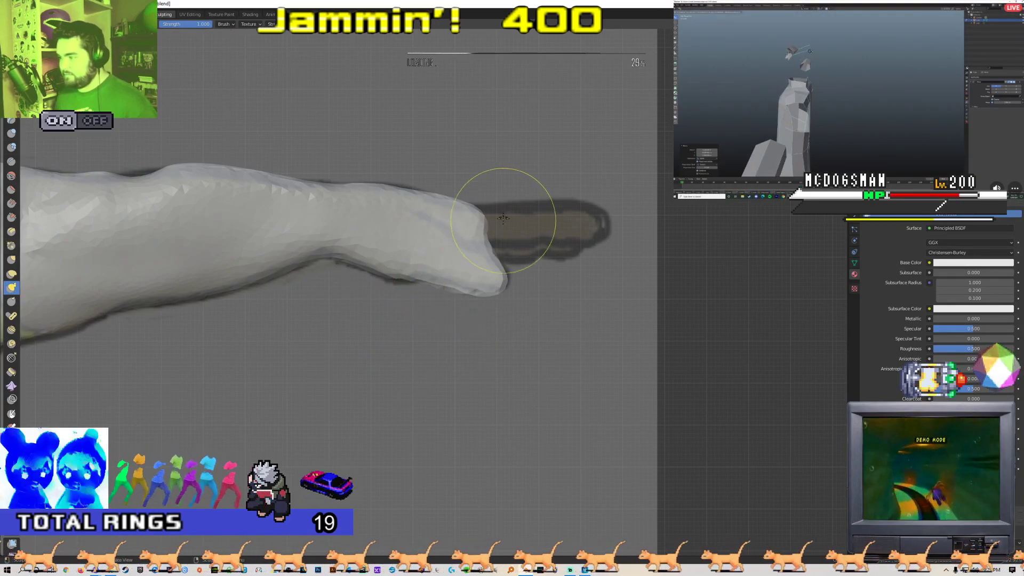
left_click_drag(514, 221, 534, 220)
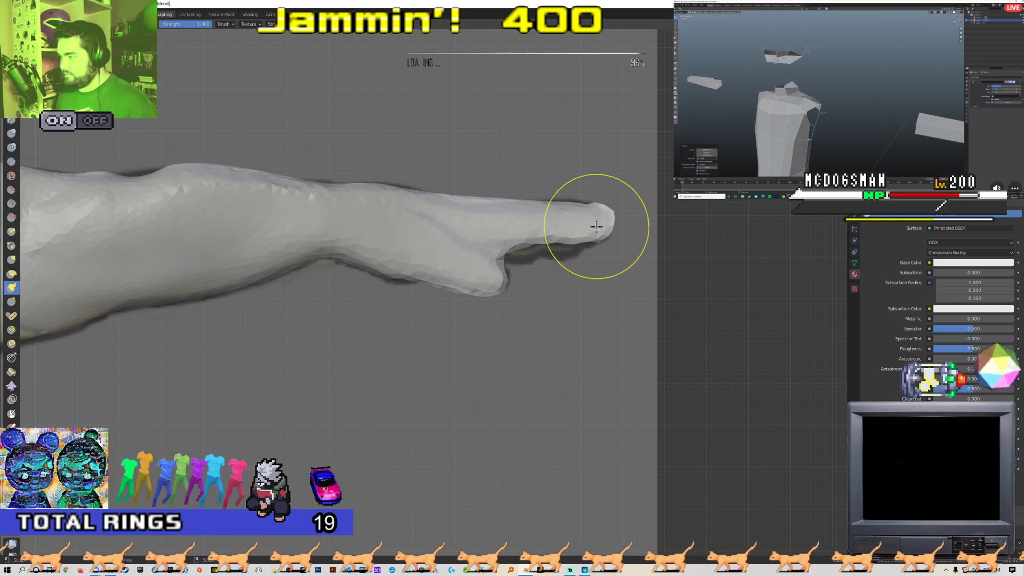
- Pull the base of the thumb outward from the side of the palm with Snake Hook to give it volume
mouse_move(491, 201)
middle_mouse_down()
mouse_move(366, 233)
mouse_move(315, 304)
mouse_move(470, 181)
mouse_move(514, 297)
mouse_move(430, 323)
middle_mouse_up()
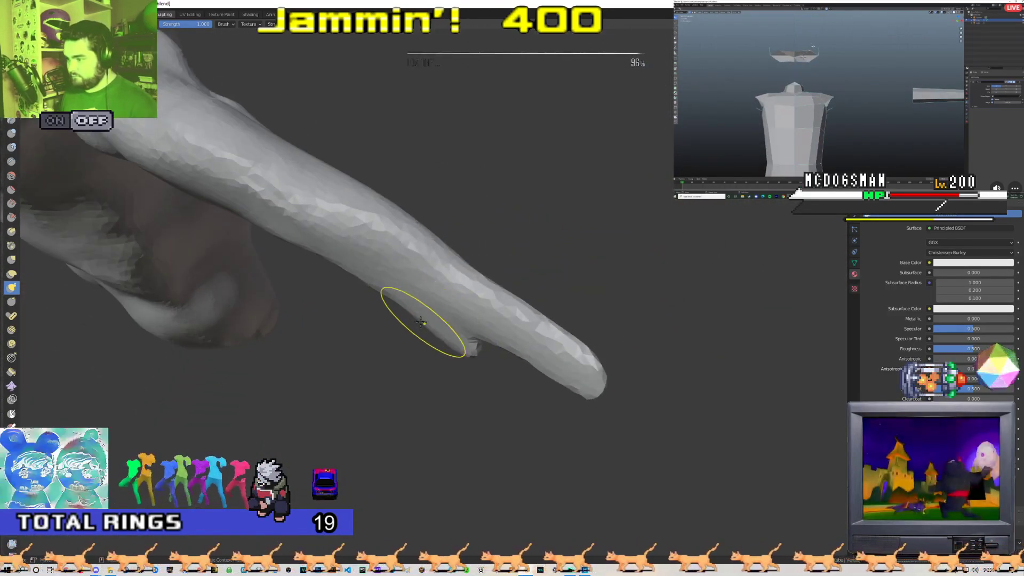
left_click_drag(411, 293, 439, 345)
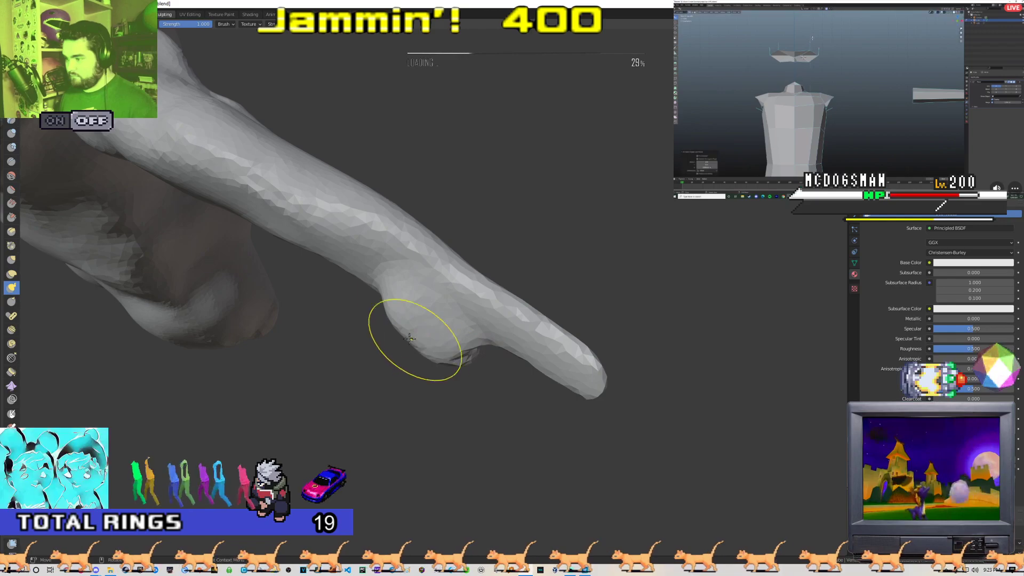
left_click_drag(384, 292, 446, 362)
mouse_move(447, 363)
middle_mouse_down()
mouse_move(432, 265)
mouse_move(403, 217)
mouse_move(407, 258)
mouse_move(359, 255)
middle_mouse_up()
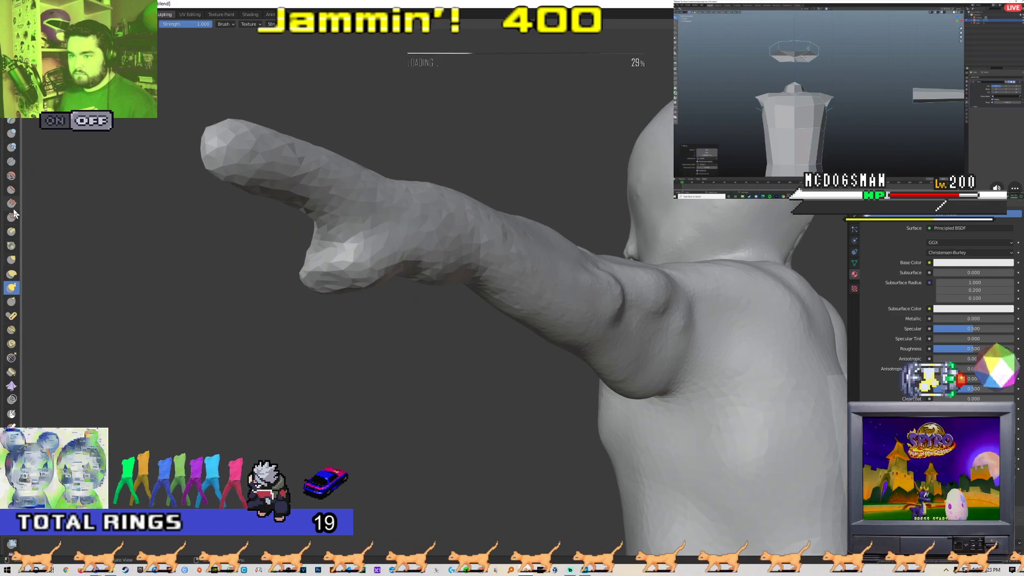
- Build up the palm between the thumb and the wrist with a clay brush
left_click(12, 91)
middle_click_drag(376, 242, 402, 241)
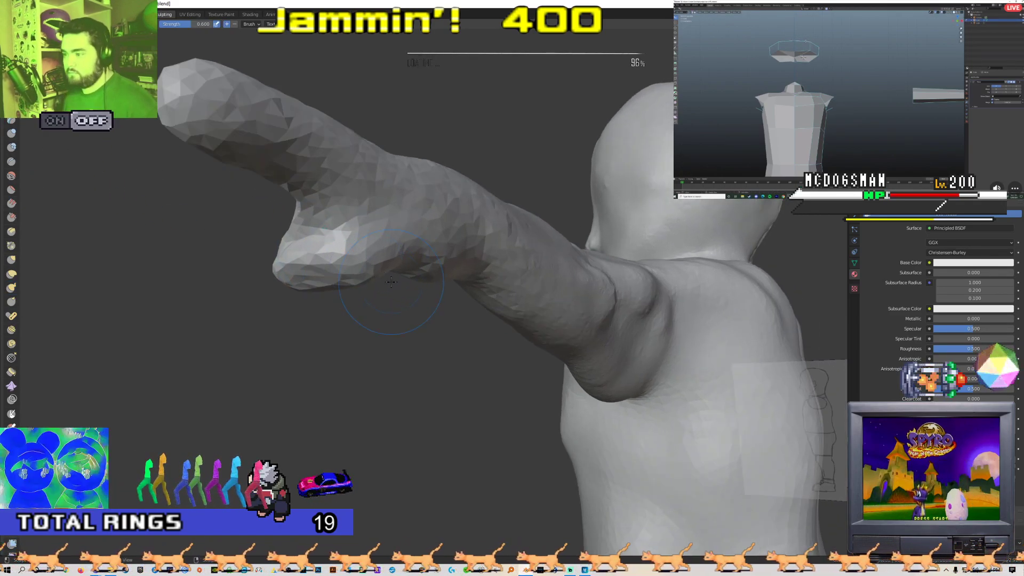
scroll(394, 233, "up", 1)
left_click_drag(403, 241, 362, 220)
- Thicken the thumb and its transition into the palm using a smaller clay brush radius
right_click(369, 221)
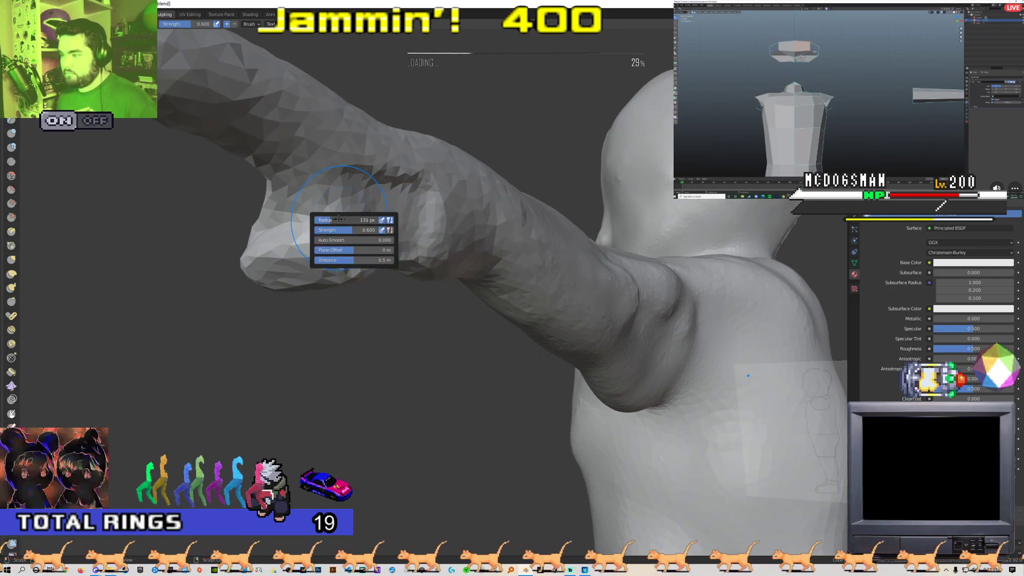
mouse_move(402, 208)
middle_mouse_down()
mouse_move(351, 210)
mouse_move(388, 217)
mouse_move(434, 254)
mouse_move(477, 257)
mouse_move(357, 196)
mouse_move(365, 243)
middle_mouse_up()
middle_click_drag(293, 190, 453, 125)
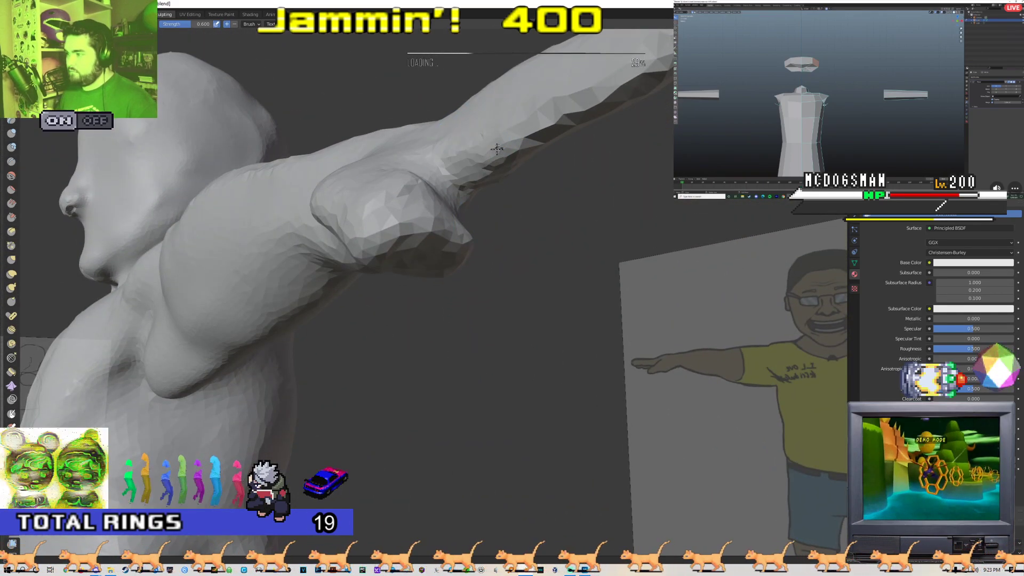
mouse_move(554, 121)
middle_mouse_down()
mouse_move(480, 138)
mouse_move(521, 164)
mouse_move(503, 192)
mouse_move(325, 168)
middle_mouse_up()
mouse_move(274, 130)
middle_mouse_down()
mouse_move(377, 151)
mouse_move(272, 123)
mouse_move(343, 248)
mouse_move(308, 211)
mouse_move(345, 279)
middle_mouse_up()
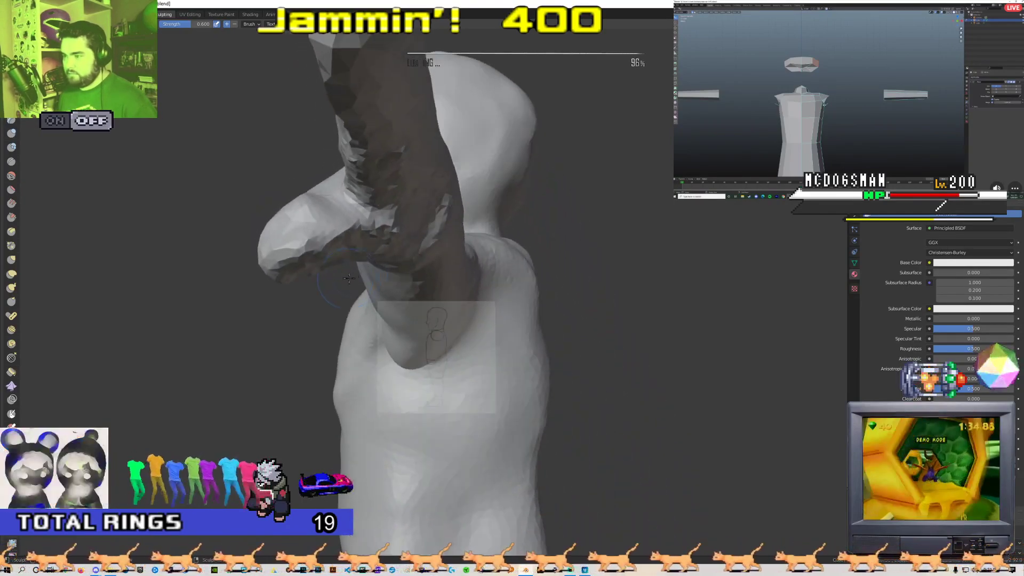
mouse_move(387, 245)
middle_mouse_down()
mouse_move(311, 188)
mouse_move(341, 213)
mouse_move(406, 202)
middle_mouse_up()
left_click_drag(406, 203, 501, 242)
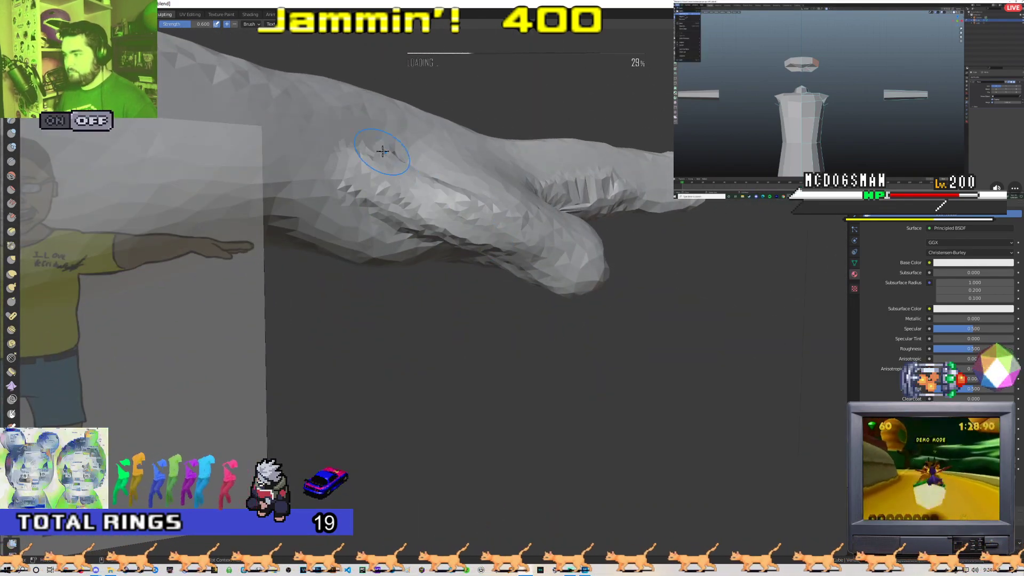
- Fill out the base and sides of the thumb and the web between the thumb and fingers
mouse_move(389, 181)
middle_mouse_down()
mouse_move(423, 207)
mouse_move(377, 240)
middle_mouse_up()
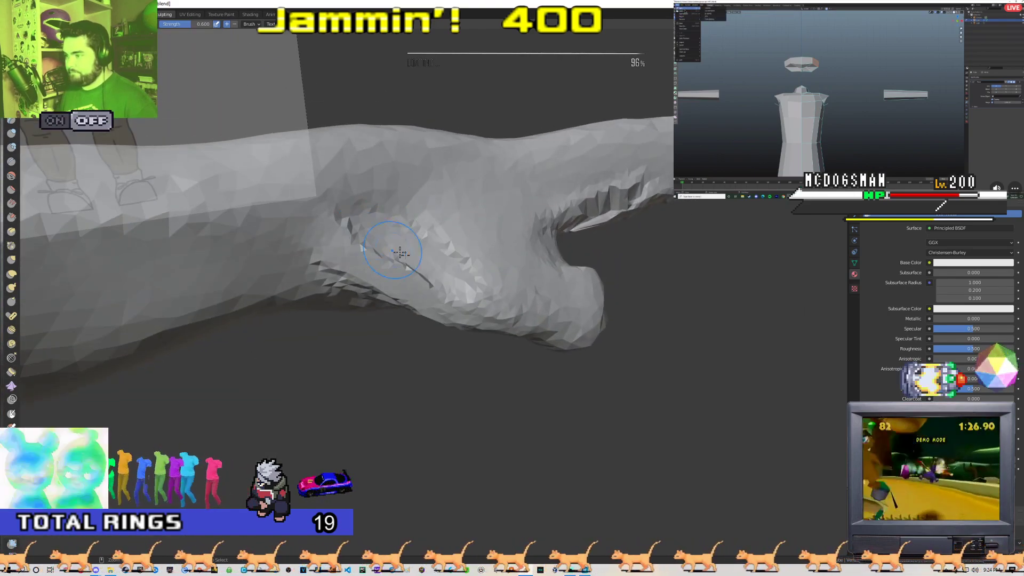
mouse_move(469, 251)
middle_mouse_down()
mouse_move(377, 251)
mouse_move(377, 187)
mouse_move(342, 208)
mouse_move(379, 181)
mouse_move(406, 114)
mouse_move(373, 240)
mouse_move(303, 229)
mouse_move(312, 207)
middle_mouse_up()
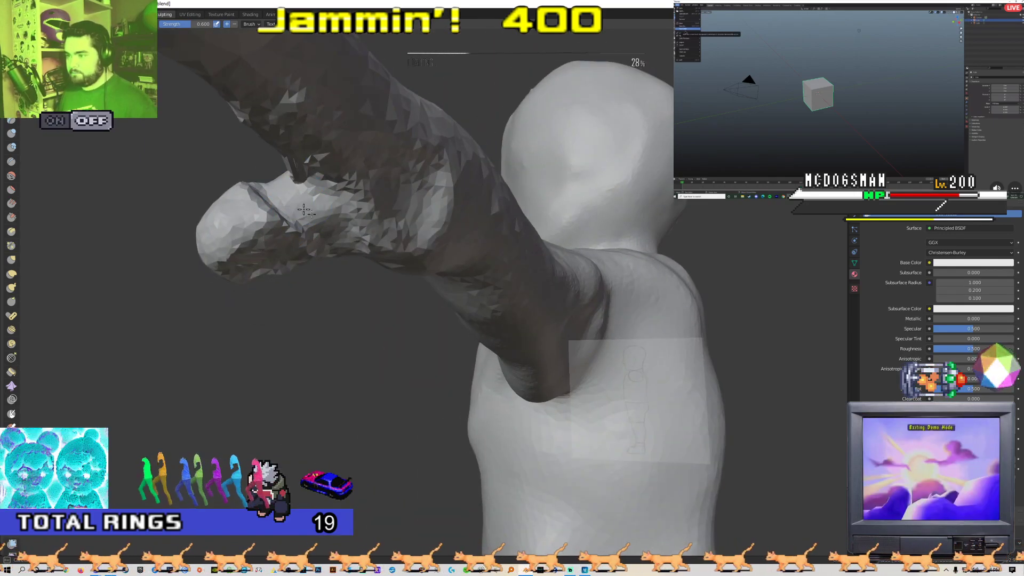
mouse_move(284, 185)
middle_mouse_down()
mouse_move(367, 273)
mouse_move(413, 250)
mouse_move(441, 202)
middle_mouse_up()
mouse_move(493, 272)
middle_mouse_down()
mouse_move(468, 251)
mouse_move(299, 260)
middle_mouse_up()
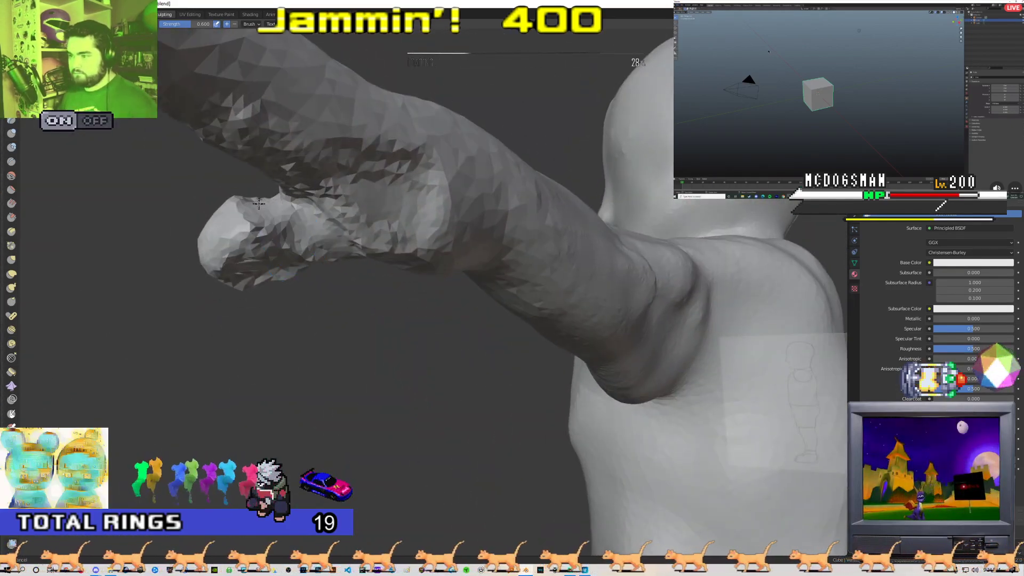
mouse_move(216, 245)
middle_mouse_down()
mouse_move(469, 274)
mouse_move(393, 257)
mouse_move(416, 156)
mouse_move(386, 182)
mouse_move(434, 204)
middle_mouse_up()
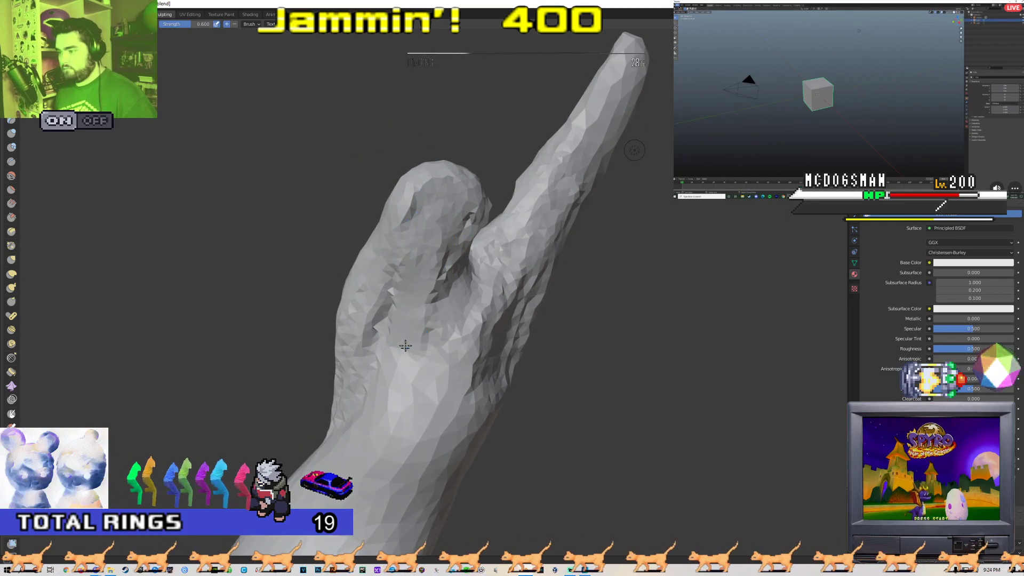
mouse_move(403, 283)
middle_mouse_down()
mouse_move(334, 229)
mouse_move(502, 302)
middle_mouse_up()
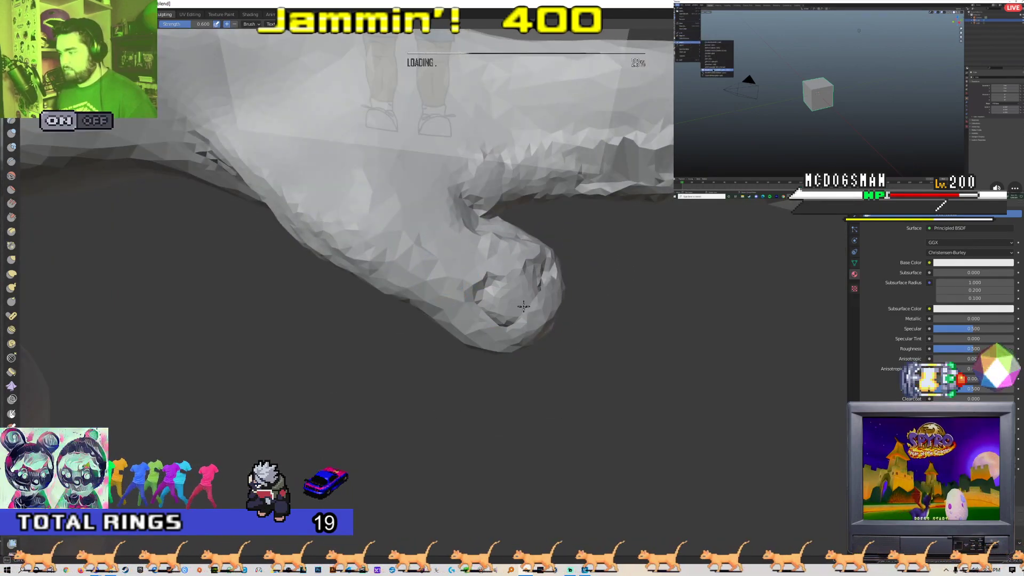
- Try to rework the surface at the tip of the thumb with the clay brush
left_click_drag(525, 302, 513, 302)
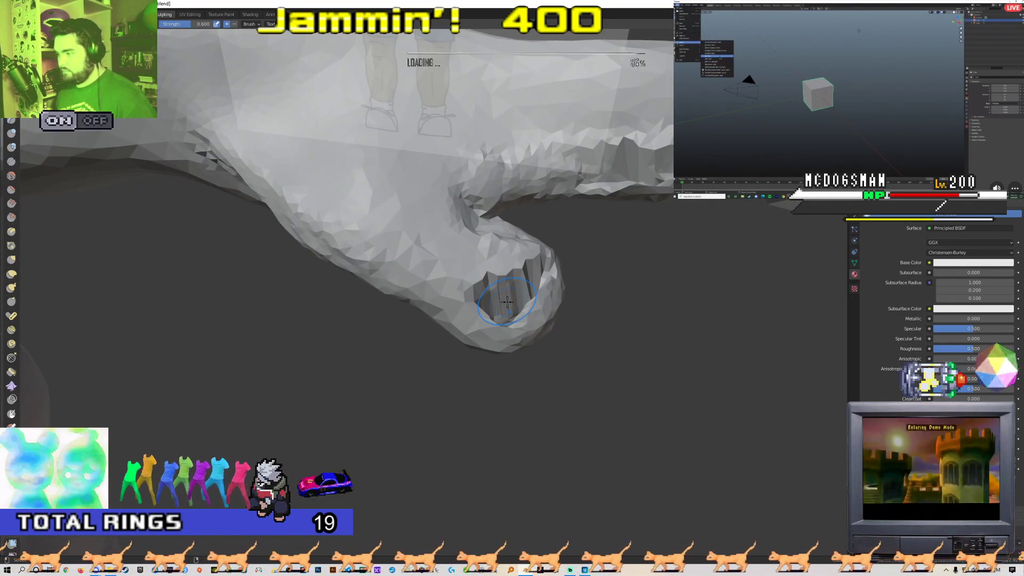
middle_click_drag(534, 293, 523, 301)
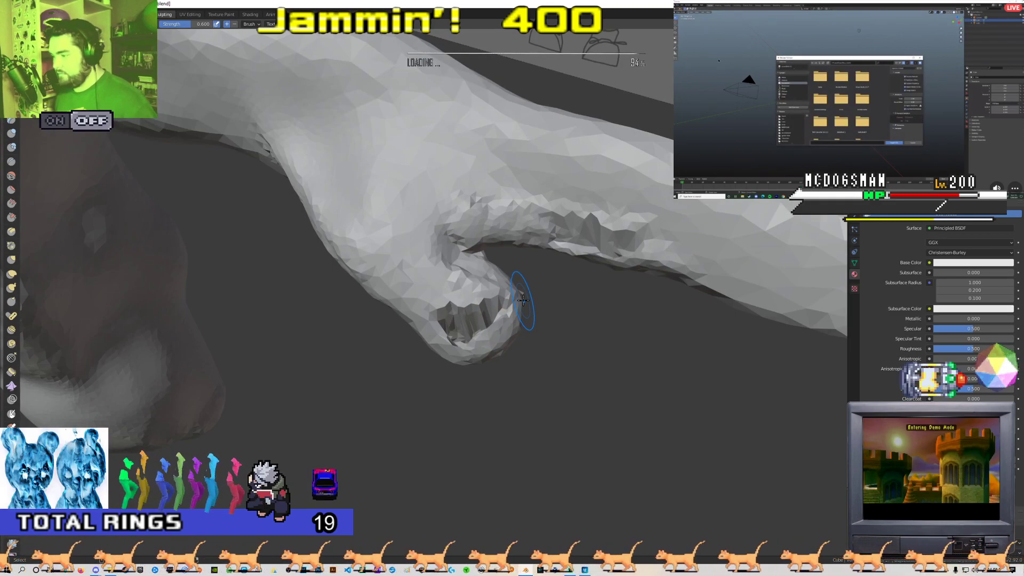
key("ctrl+z")
key("ctrl+z")
- Examine the sculpted hand from several sides, checking the thumb, the web below the fingers and the wrist
mouse_move(523, 299)
middle_mouse_down()
mouse_move(482, 266)
mouse_move(278, 236)
mouse_move(395, 288)
mouse_move(505, 311)
mouse_move(450, 302)
middle_mouse_up()
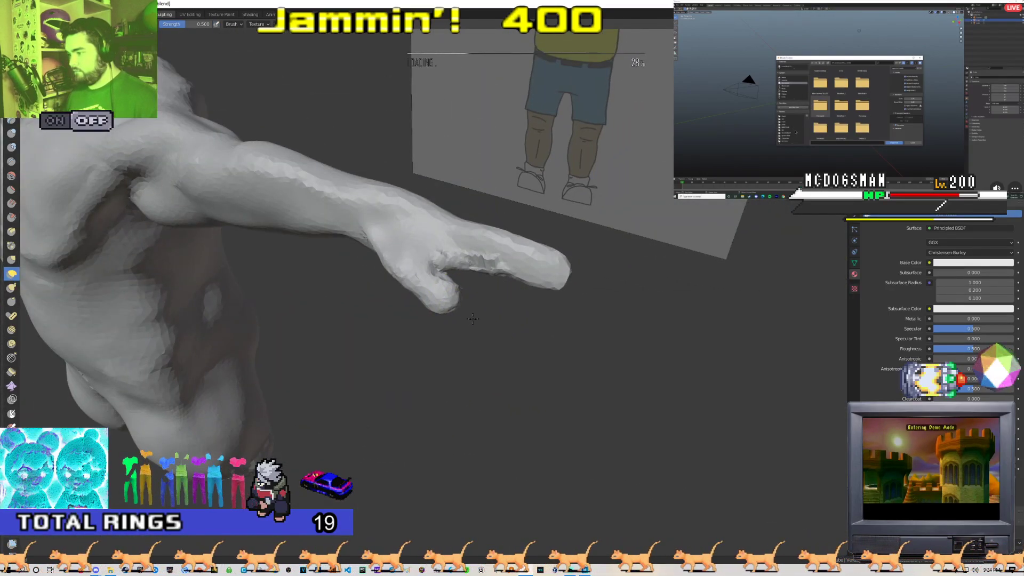
scroll(450, 275, "up", 4)
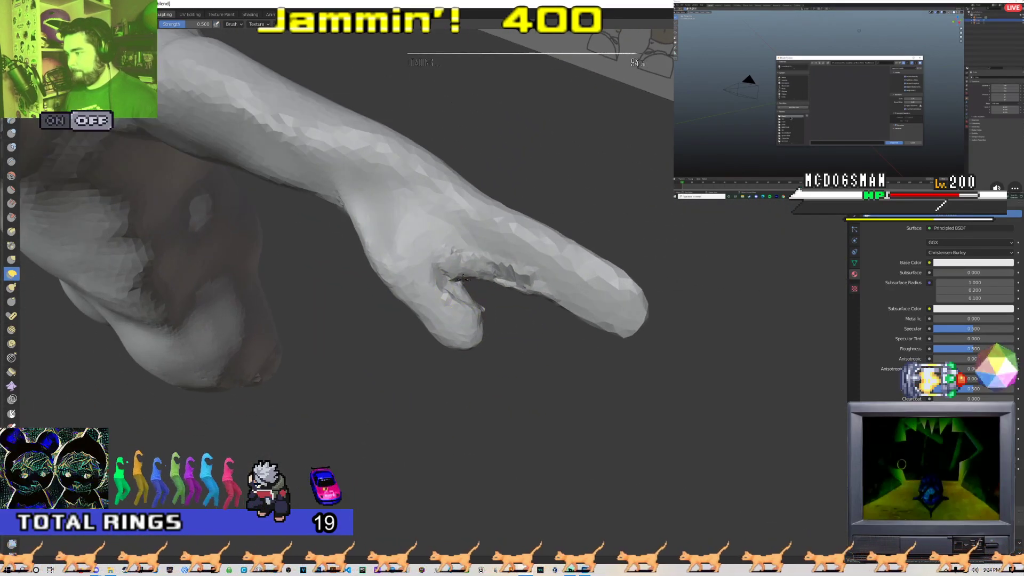
middle_click_drag(416, 235, 357, 219)
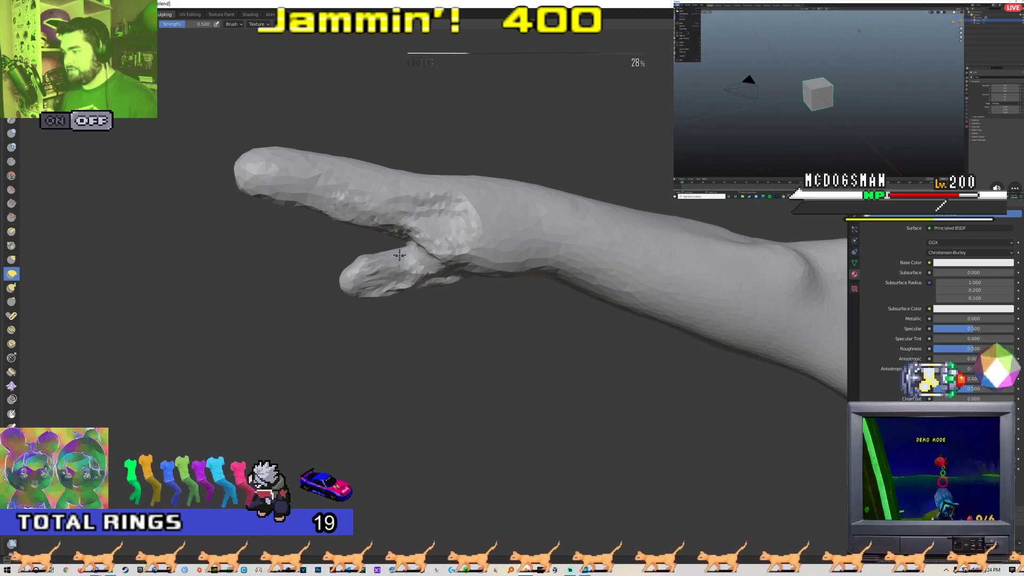
mouse_move(399, 256)
middle_mouse_down()
mouse_move(489, 331)
mouse_move(534, 320)
mouse_move(376, 240)
mouse_move(192, 205)
mouse_move(149, 261)
middle_mouse_up()
left_click(12, 134)
middle_click_drag(144, 216, 234, 235)
mouse_move(242, 84)
left_mouse_down()
mouse_move(252, 80)
mouse_move(296, 208)
mouse_move(315, 216)
left_mouse_up()
middle_click_drag(315, 216, 387, 128)
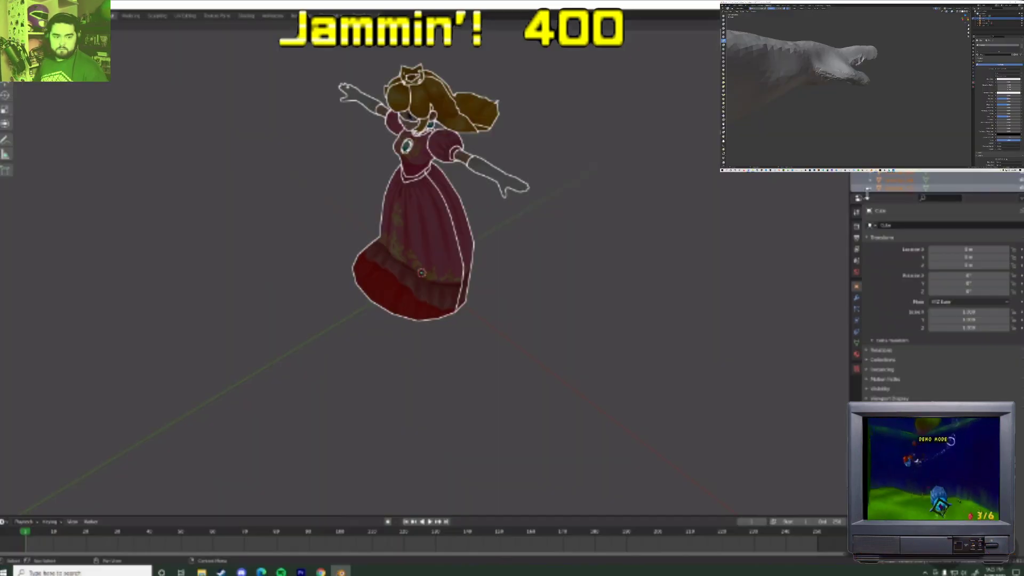
- Display the princess model with its textures and check its mesh in edit mode
left_click(822, 25)
mouse_move(501, 145)
middle_mouse_down()
mouse_move(560, 160)
mouse_move(551, 245)
mouse_move(509, 249)
middle_mouse_up()
scroll(551, 243, "up", 6)
scroll(552, 241, "down", 3)
key("Tab")
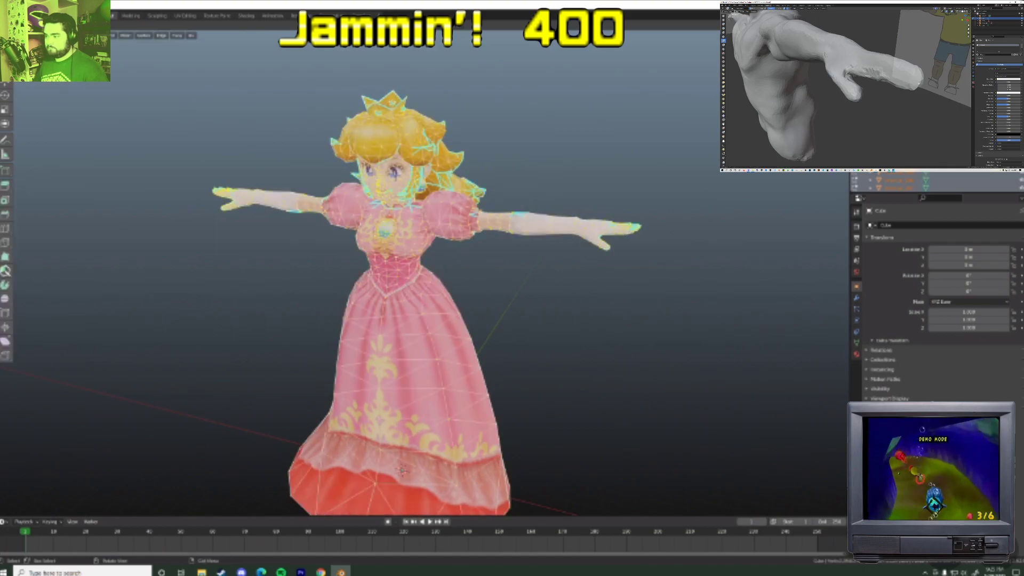
key("Tab")
- Move the upper face piece with the eyes sideways along the X axis, out of the head
scroll(397, 155, "up", 2)
left_click(396, 152)
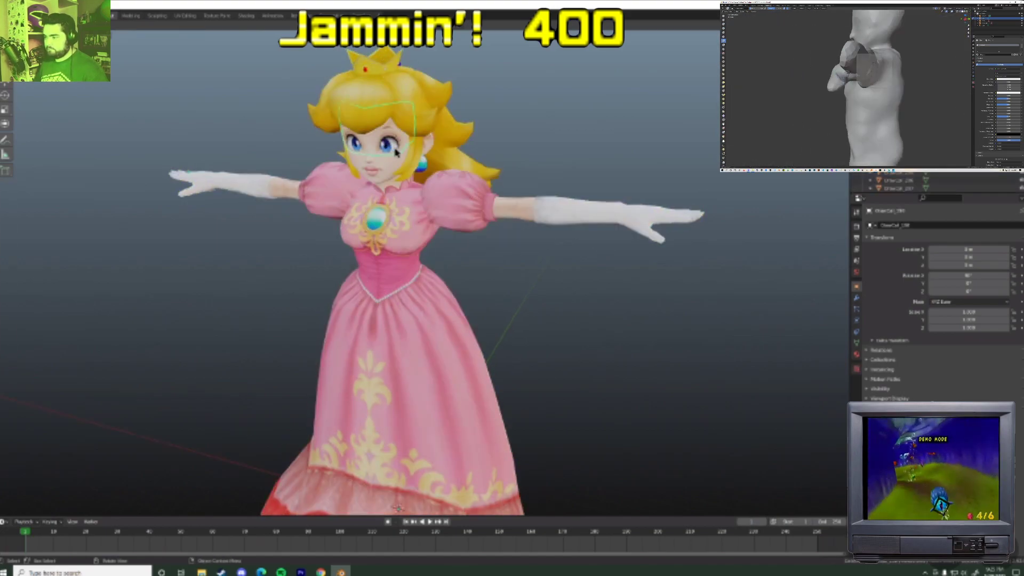
key("g")
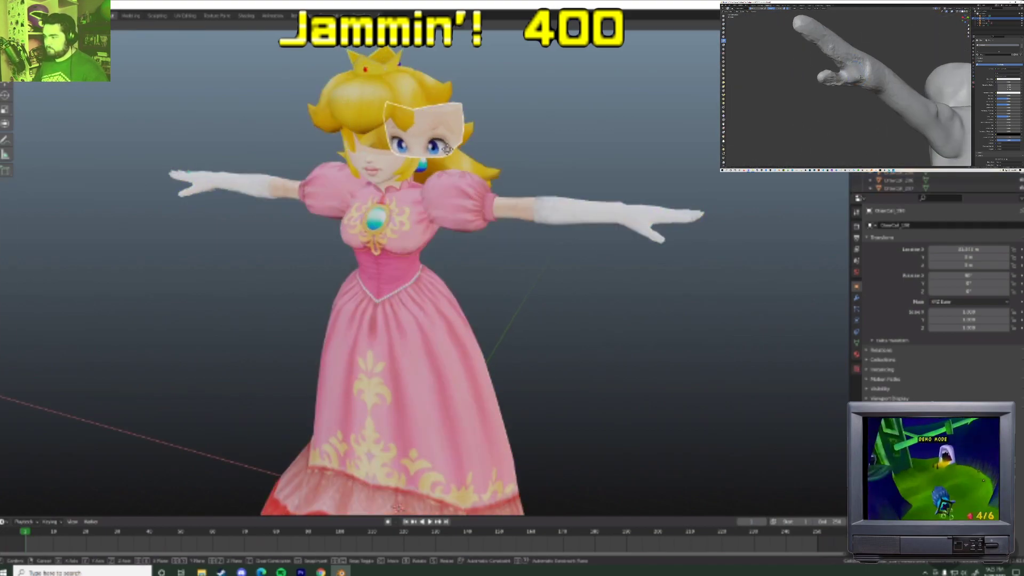
left_click(546, 163)
left_click_drag(0, 0, 0, 0)
middle_click_drag(610, 173, 439, 267, "shift")
scroll(539, 165, "up", 3)
key("Tab")
key("Tab")
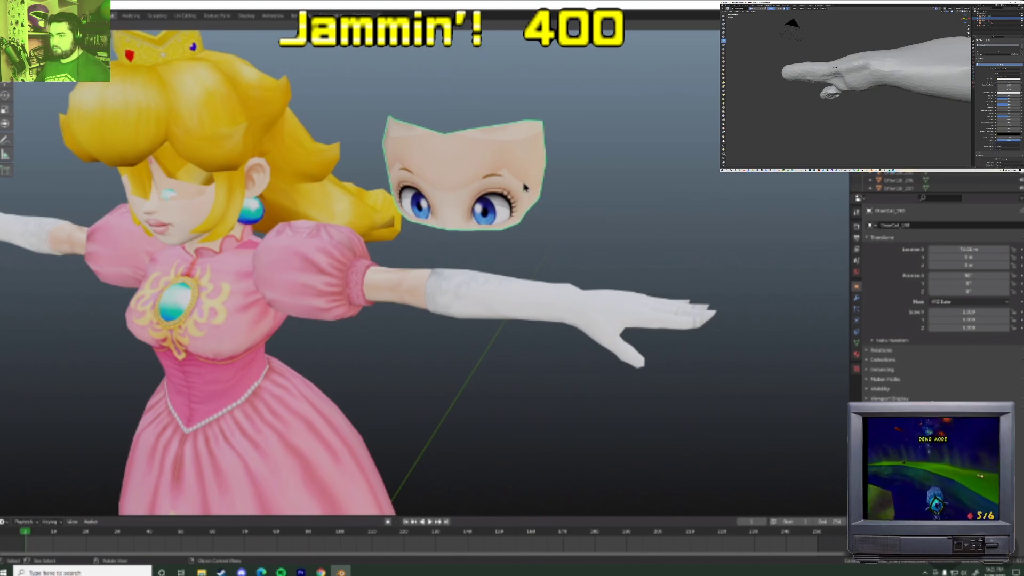
key("Tab")
key("Tab")
- Move the ear piece along the X axis to sit beside the detached upper face
left_click(259, 179)
key("g")
key("x")
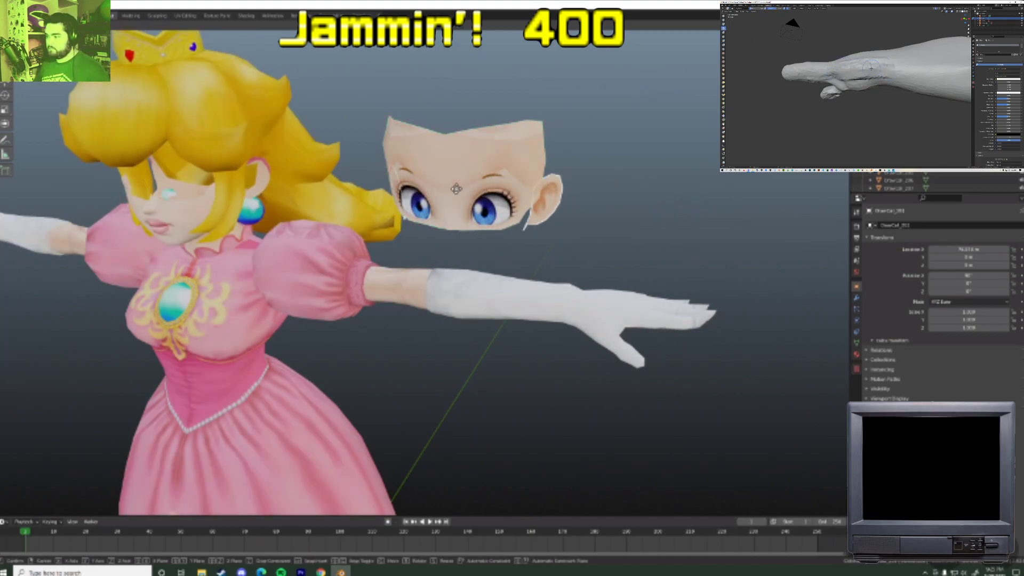
- Move the neck piece along the Y axis, out behind the princess's hair
middle_click_drag(314, 204, 230, 200)
left_click(257, 156)
scroll(257, 157, "up", 3)
middle_click_drag(257, 156, 450, 281, "shift")
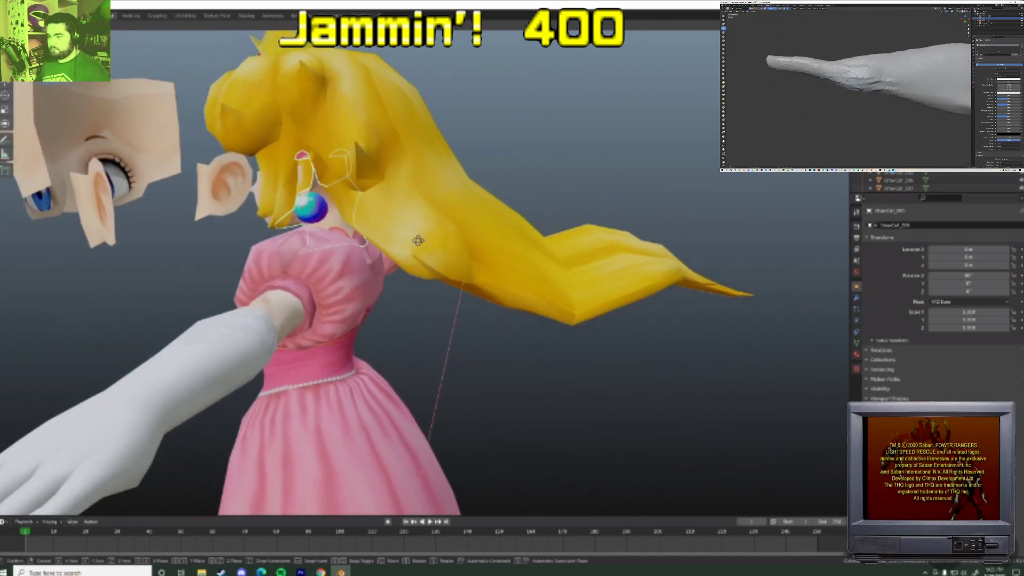
left_click(720, 255)
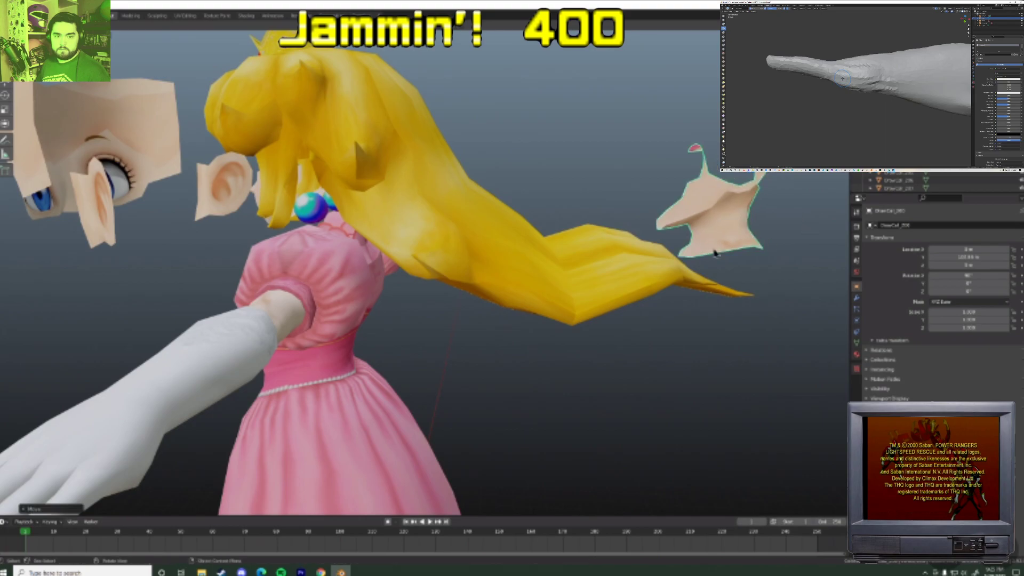
- Undo the moves of the neck, ear and upper face pieces
middle_click_drag(403, 216, 454, 218)
middle_click_drag(414, 248, 321, 238)
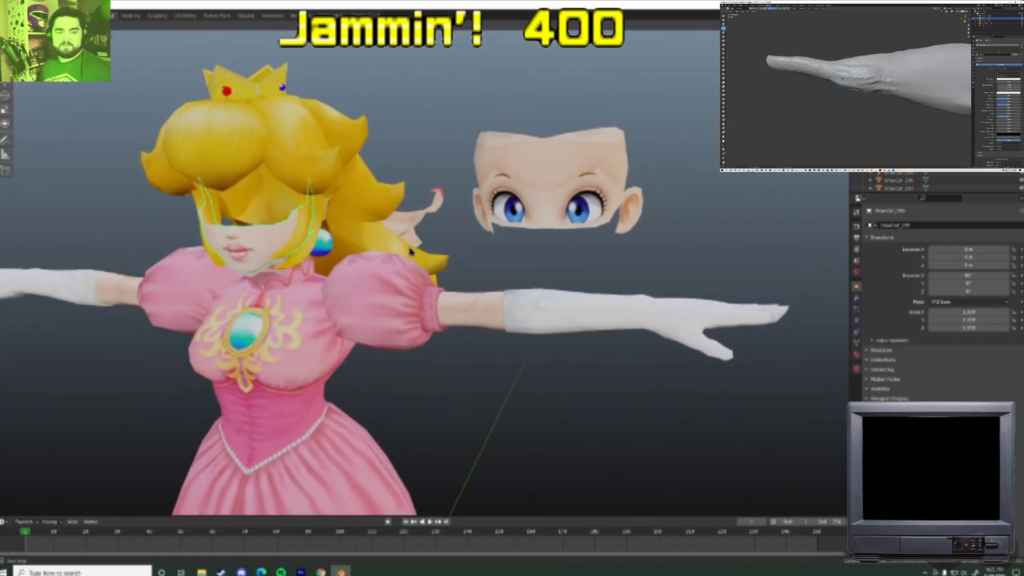
middle_click_drag(419, 213, 421, 228)
key("ctrl+z")
key("ctrl+z")
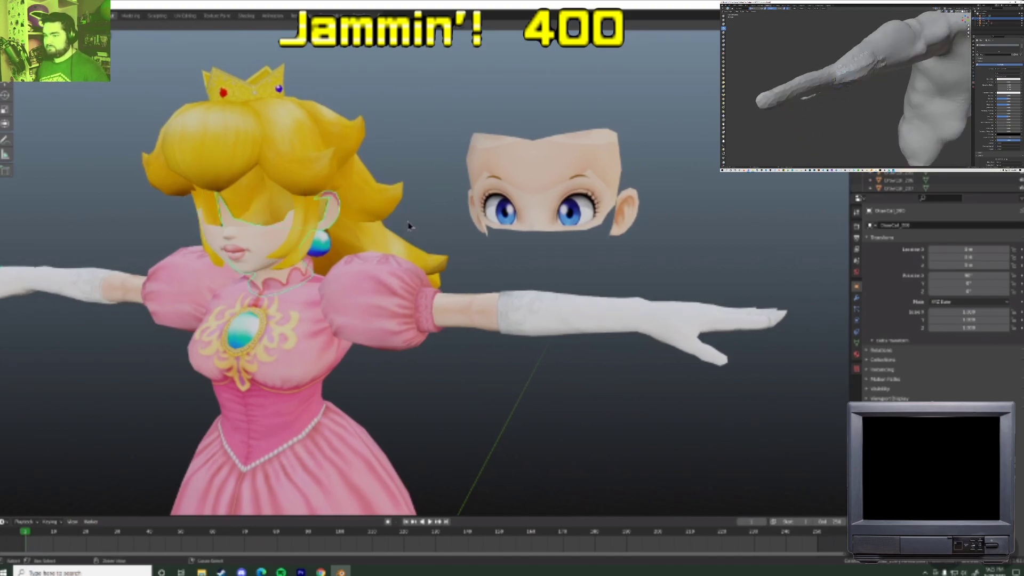
key("ctrl+z")
key("ctrl+z")
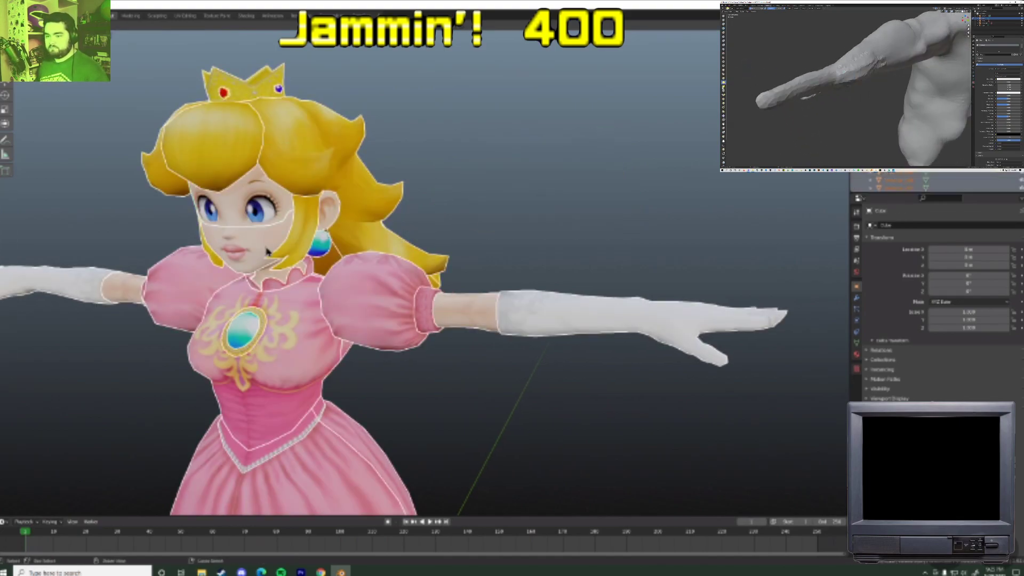
- Select the upper and lower face pieces together and move them along the X axis, out of the head
left_click(263, 216)
left_click(268, 250, "shift")
left_click(606, 243)
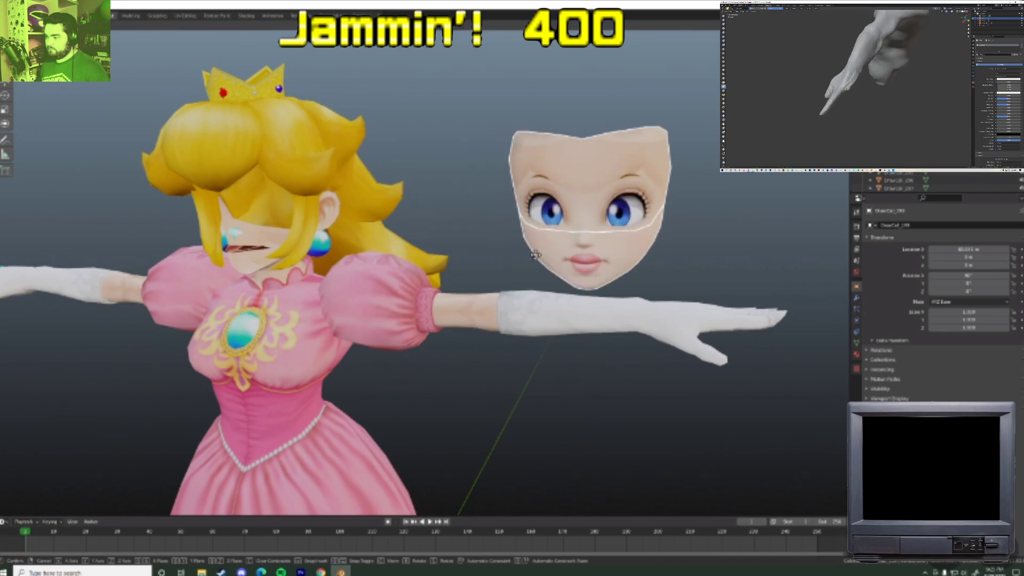
middle_click_drag(589, 269, 525, 278)
- Move the inner mouth piece along the X axis, between the head and the detached face
middle_click_drag(265, 109, 352, 332)
scroll(404, 190, "up", 2)
left_click(404, 190)
scroll(404, 191, "up", 2)
left_click(396, 181)
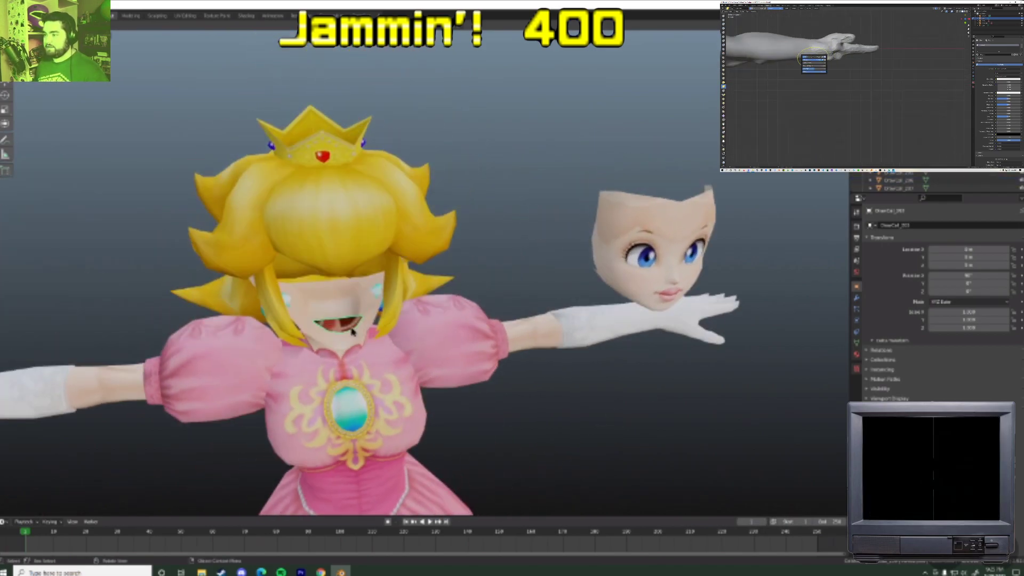
left_click(503, 308)
scroll(503, 309, "up", 4)
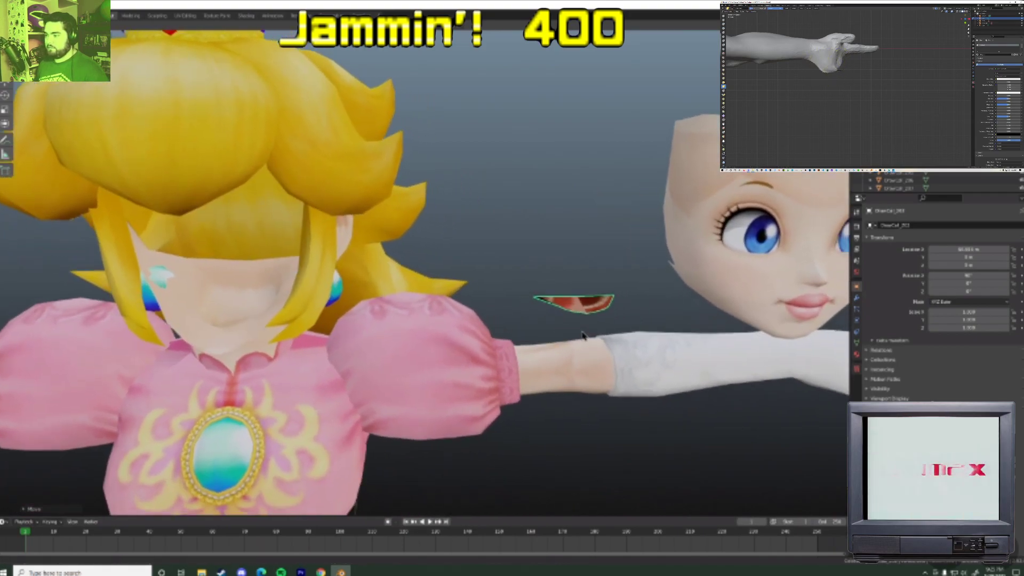
- Examine the detached face up close and from an angle, checking the shapes of the eyes, nose and lips
middle_click_drag(583, 335, 537, 316)
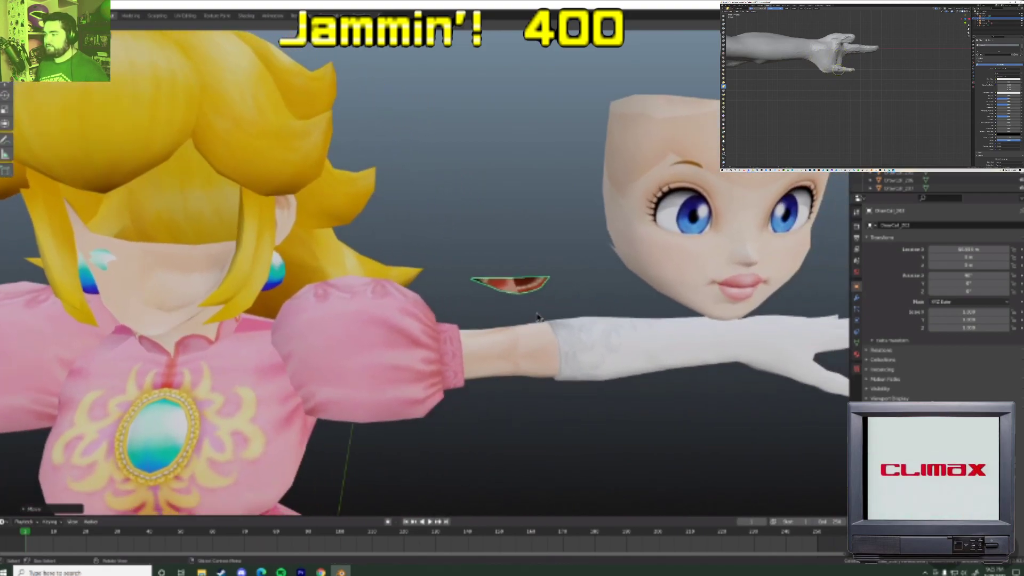
middle_click_drag(696, 229, 658, 228)
middle_click_drag(658, 228, 421, 243, "shift")
scroll(428, 219, "up", 3)
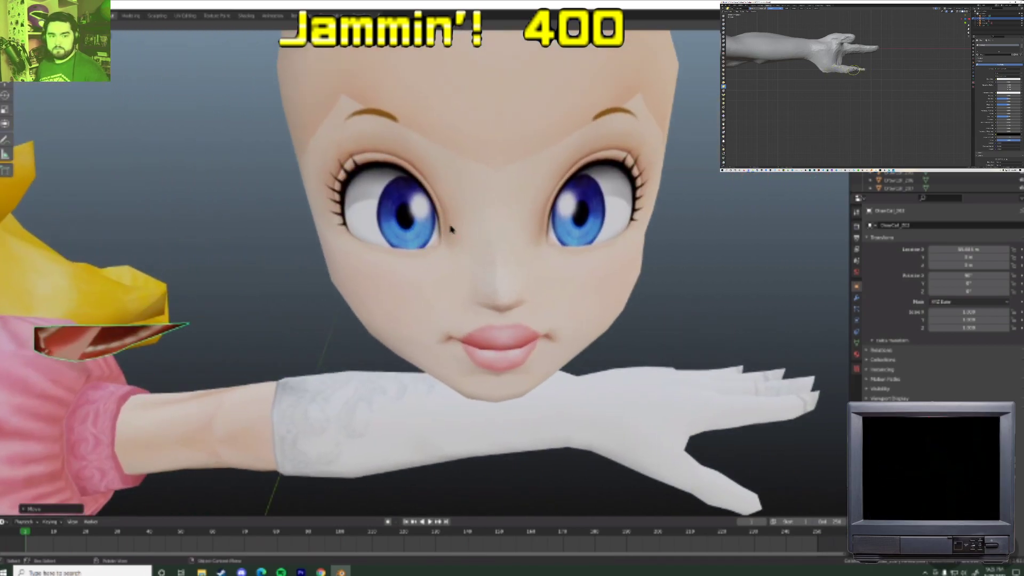
scroll(451, 229, "down", 8)
middle_click_drag(465, 257, 533, 250)
scroll(531, 251, "up", 1)
scroll(537, 251, "down", 4)
scroll(487, 269, "up", 2)
scroll(459, 258, "up", 3)
middle_click_drag(439, 248, 431, 276)
scroll(468, 270, "up", 6)
scroll(382, 272, "down", 4)
scroll(464, 261, "up", 5)
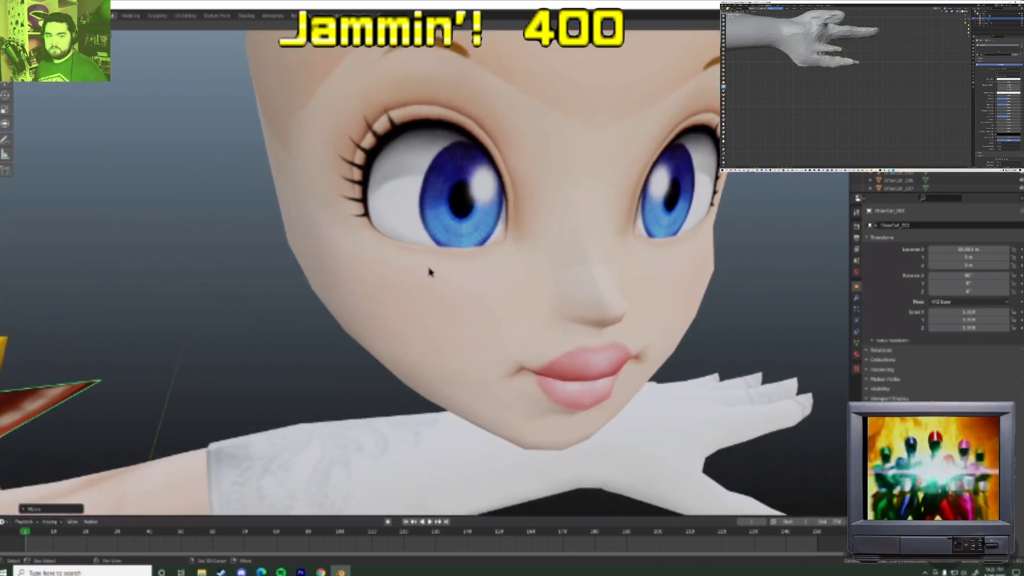
scroll(473, 261, "up", 4)
scroll(441, 283, "down", 12)
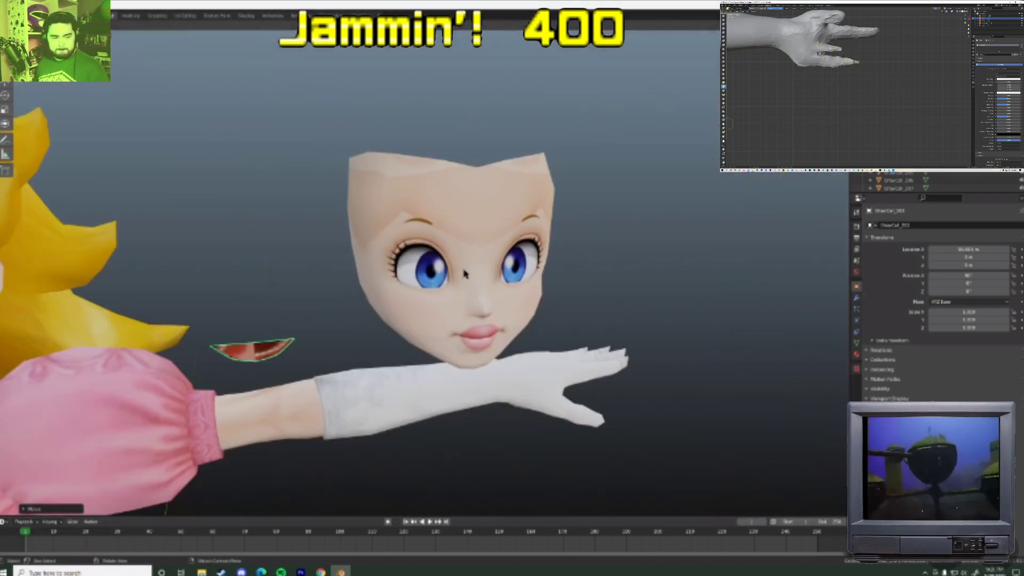
scroll(451, 273, "down", 2)
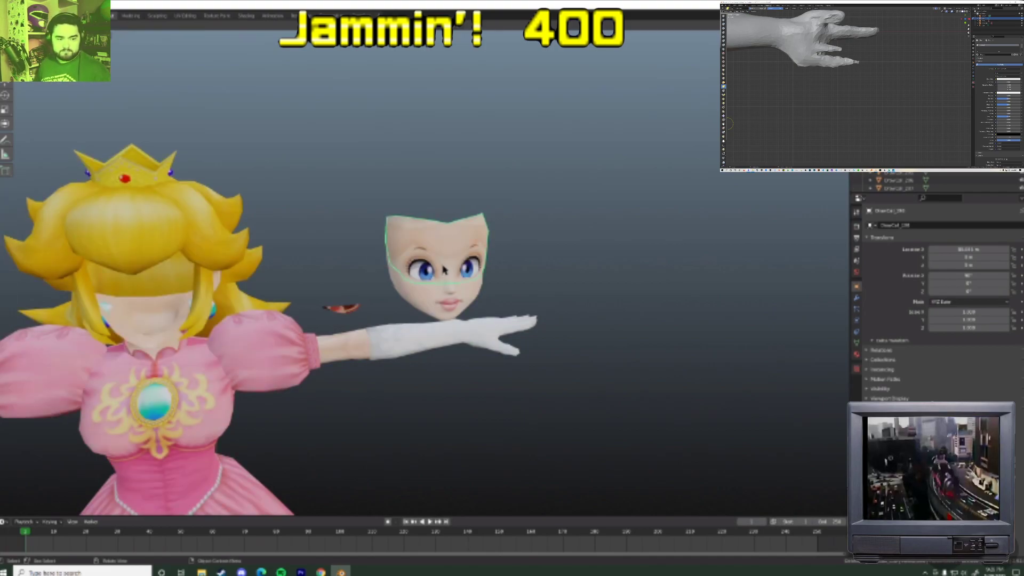
scroll(456, 266, "up", 1)
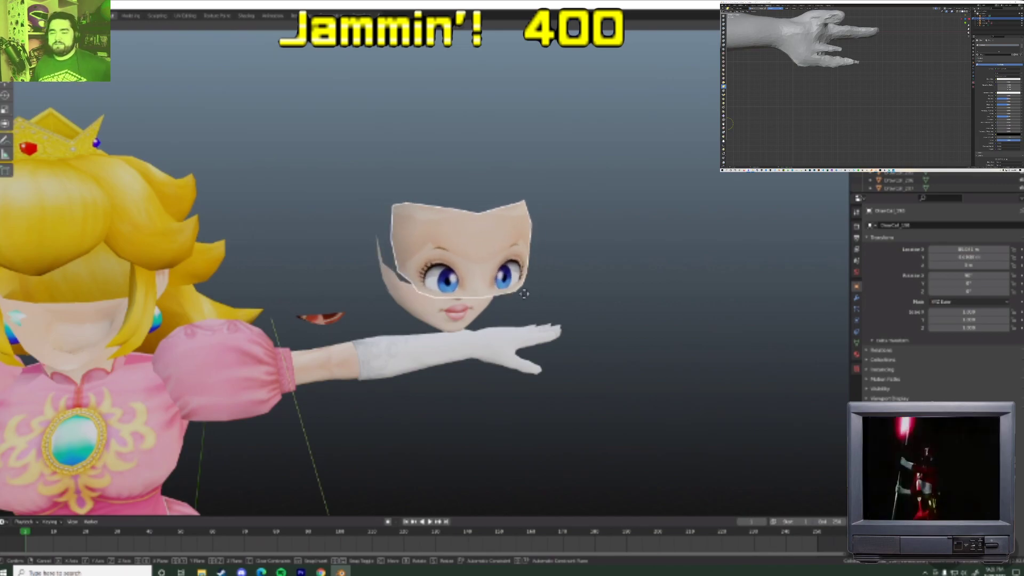
right_click(516, 263)
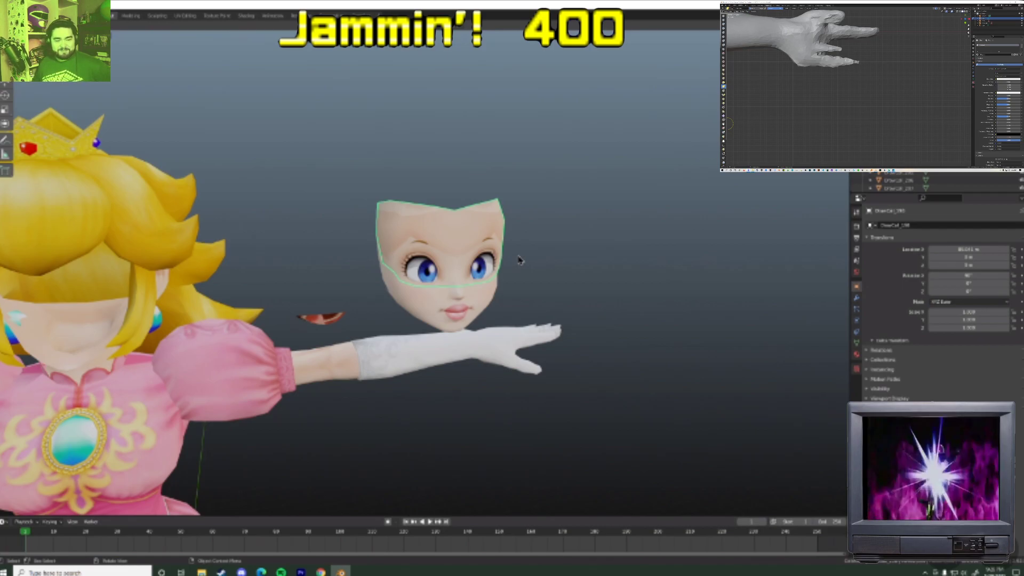
middle_click_drag(471, 235, 250, 372)
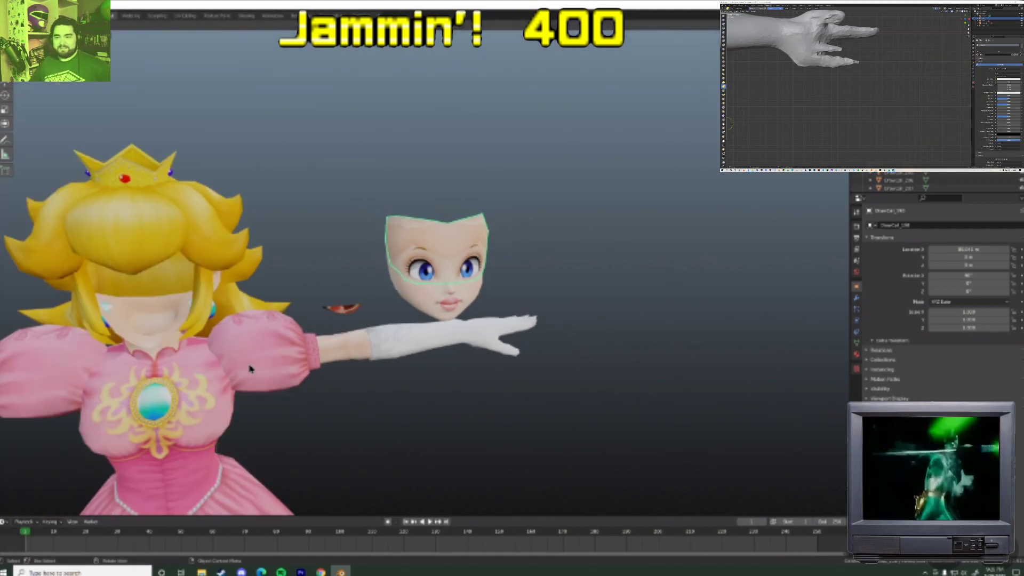
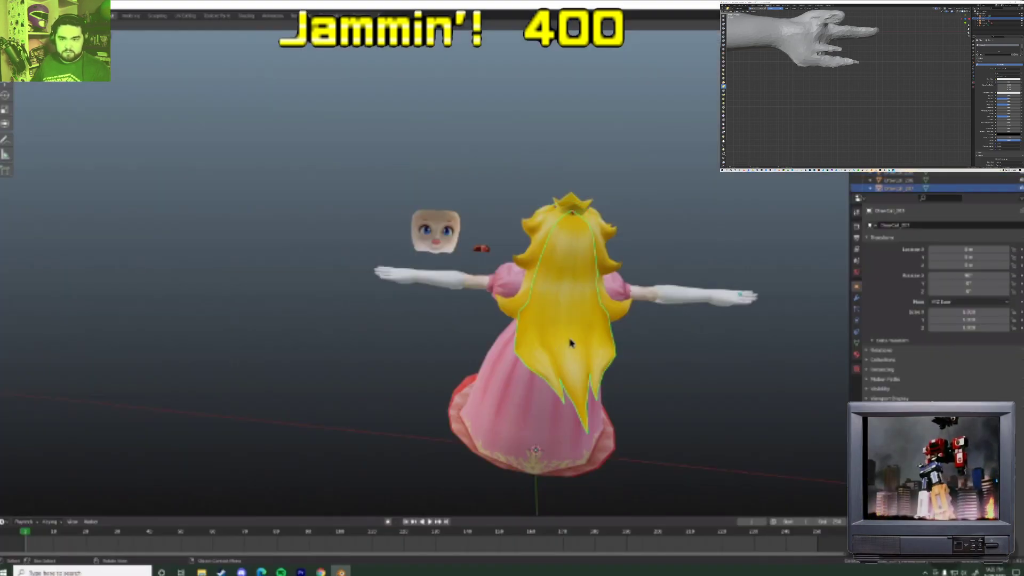
- Examine the detached face pieces and the rest of the character from behind, the front and close up
middle_click_drag(567, 346, 221, 191)
middle_click_drag(367, 416, 440, 325)
middle_click_drag(440, 326, 414, 373, "shift")
scroll(414, 375, "up", 5)
left_click(433, 373)
scroll(445, 387, "down", 6)
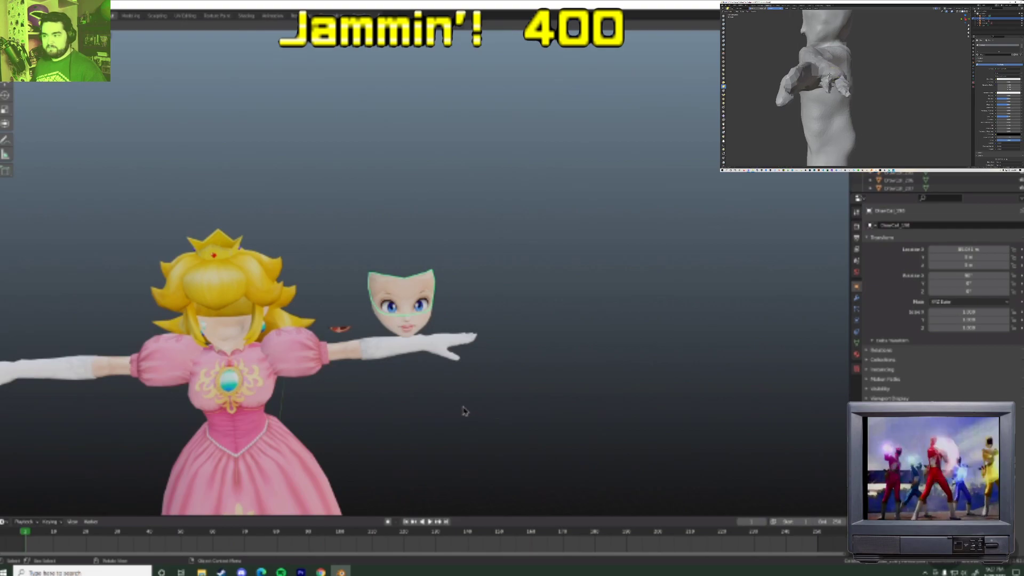
scroll(464, 413, "up", 1)
scroll(457, 394, "down", 4)
scroll(455, 393, "up", 7)
middle_click_drag(486, 409, 462, 377)
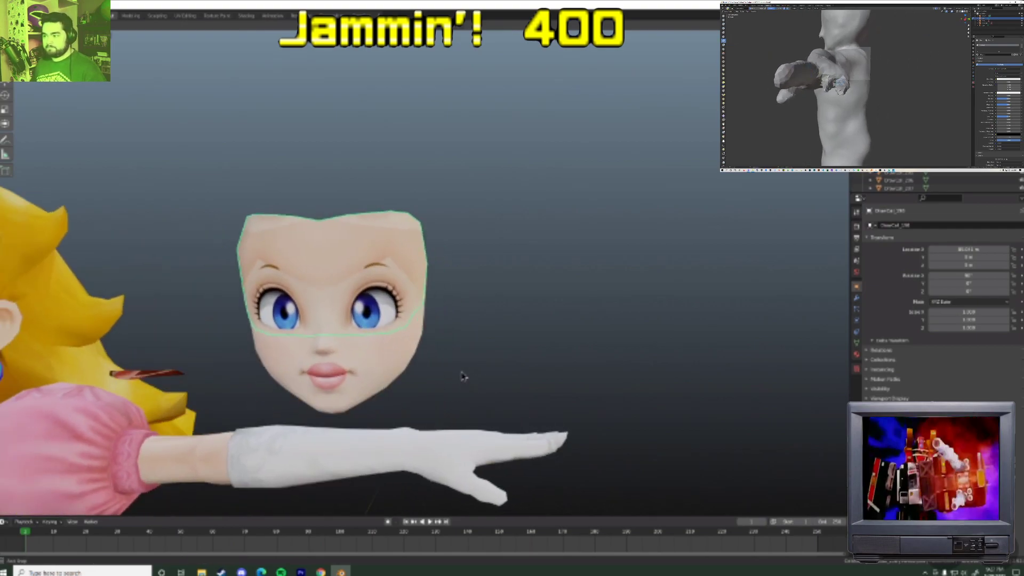
scroll(448, 381, "down", 1)
scroll(469, 383, "up", 5)
scroll(469, 384, "down", 4)
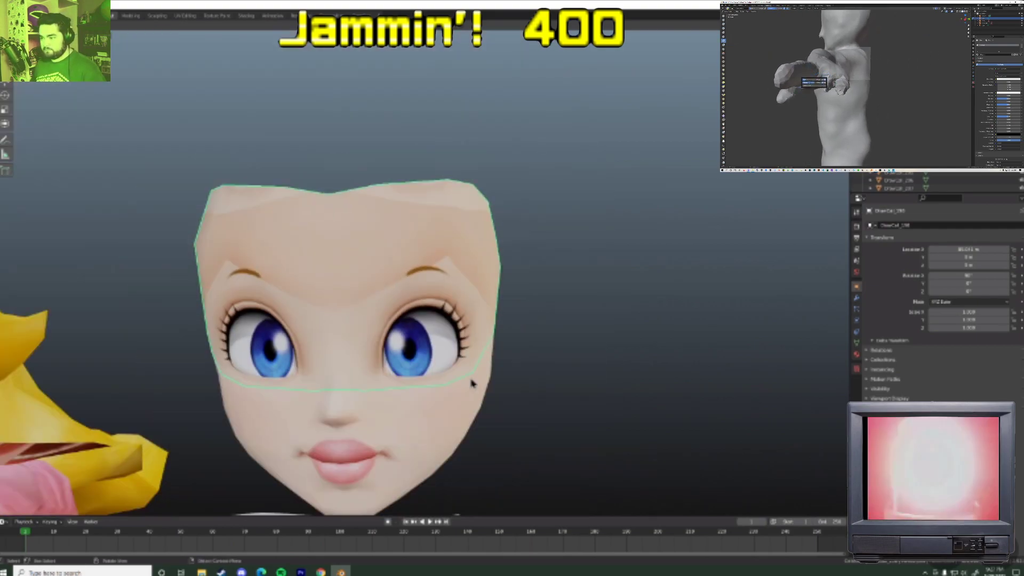
scroll(471, 380, "down", 2)
middle_click_drag(455, 381, 527, 353, "shift")
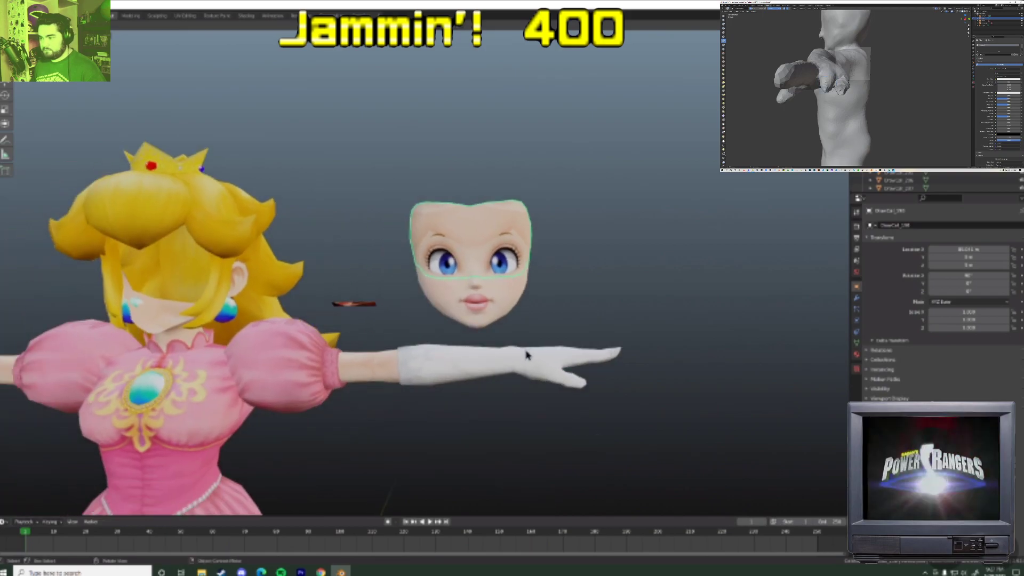
scroll(527, 352, "down", 2)
scroll(527, 355, "up", 1)
scroll(525, 355, "down", 1)
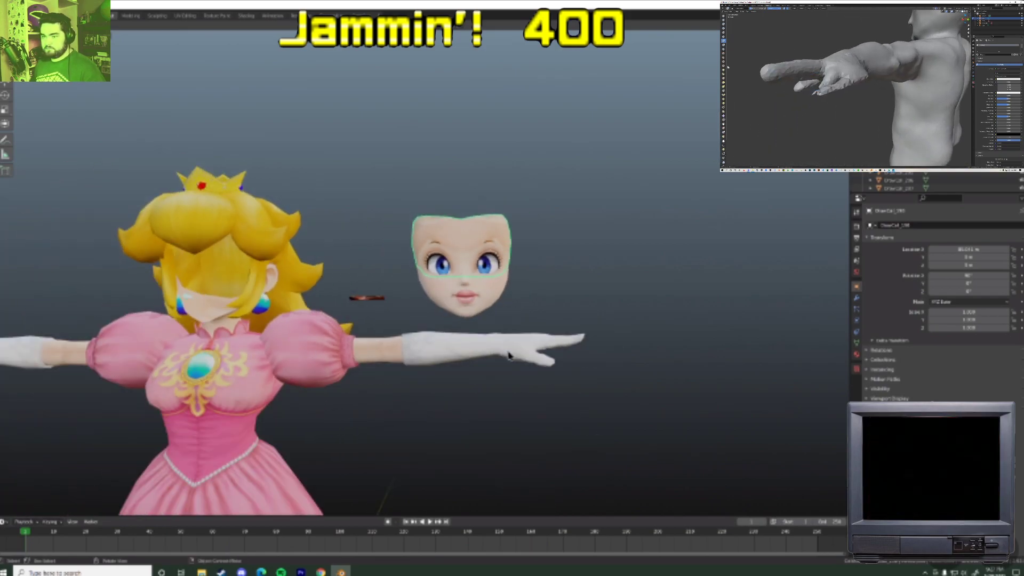
scroll(510, 356, "up", 2)
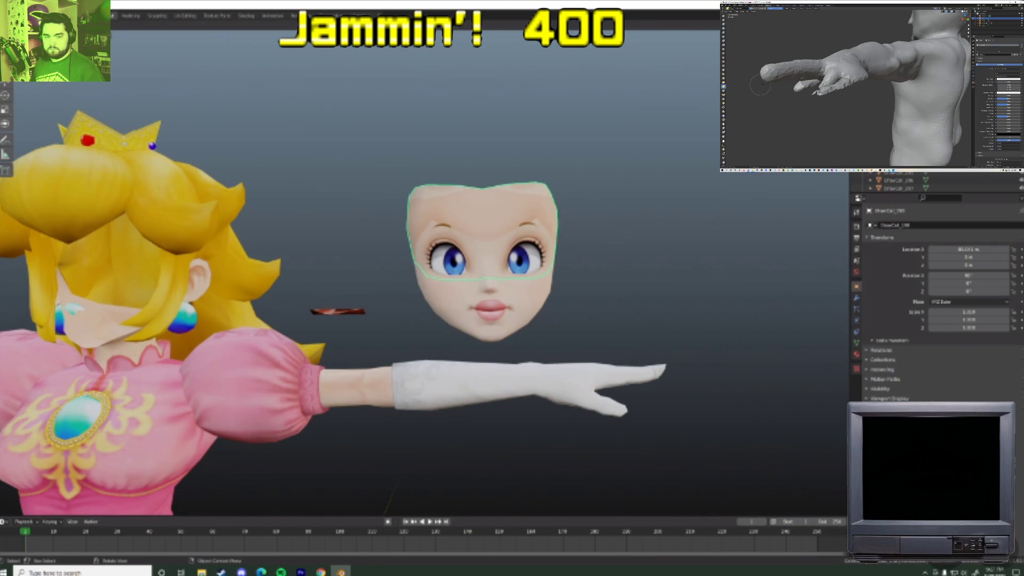
- Move the rounded front bangs along the positive X axis, out past the character's gloved hand
left_click(110, 214)
middle_click_drag(114, 224, 154, 240)
scroll(155, 241, "down", 4)
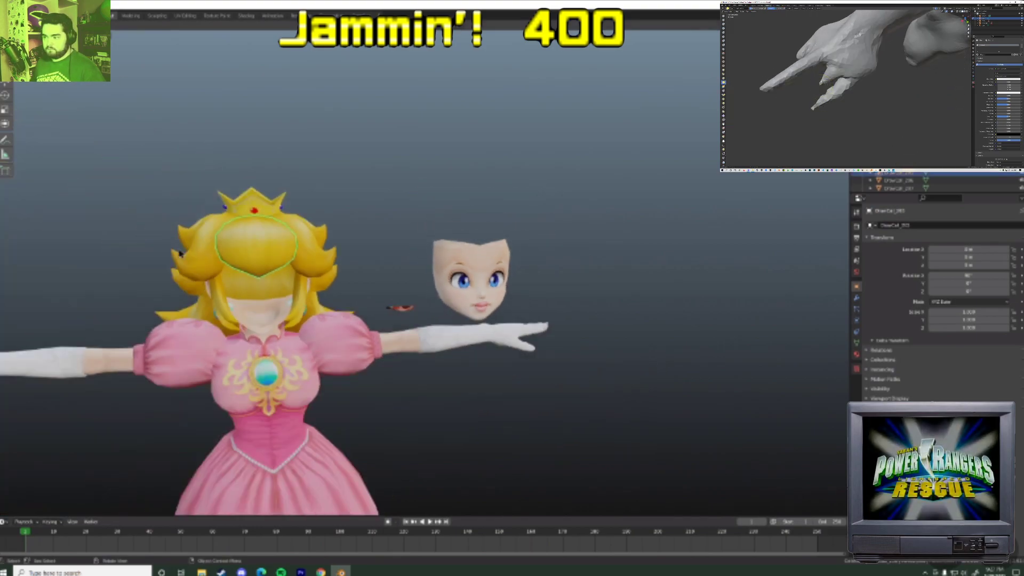
left_click(704, 241)
middle_click_drag(704, 241, 603, 270)
middle_click_drag(559, 213, 568, 277)
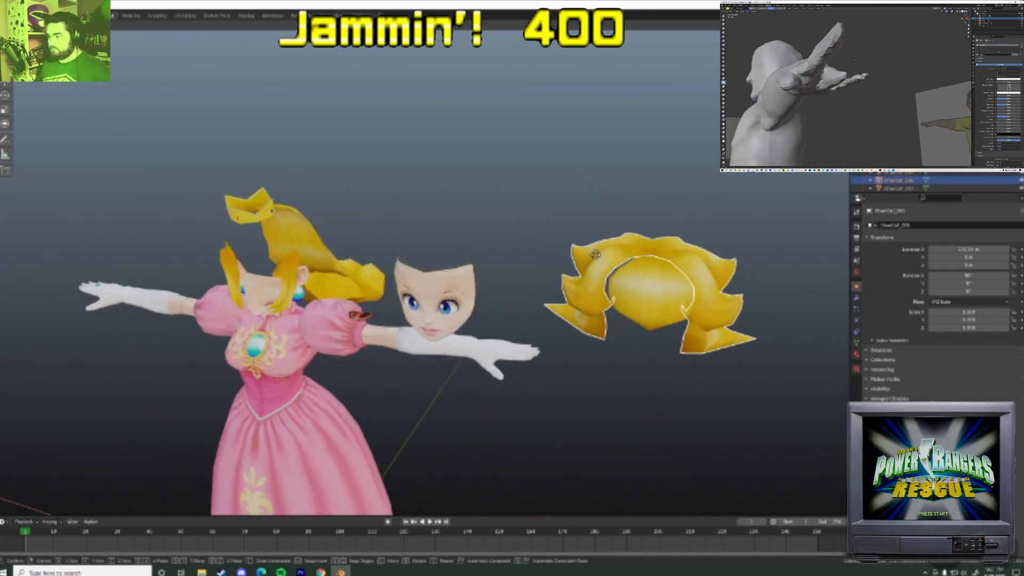
right_click(600, 260)
middle_click_drag(655, 334, 653, 331)
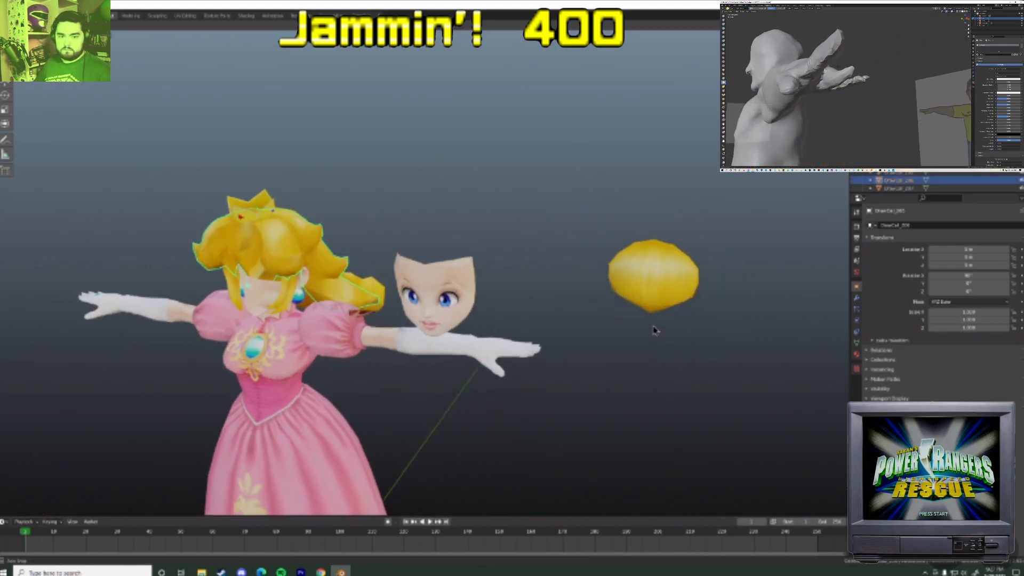
- Move the long back hair piece along the positive X axis, between the detached face and the bangs
left_click(284, 241)
key("g")
key("x")
left_click(520, 267)
- Move the main curled hair piece along the X axis so it sits around the detached face
middle_click_drag(523, 288, 388, 289)
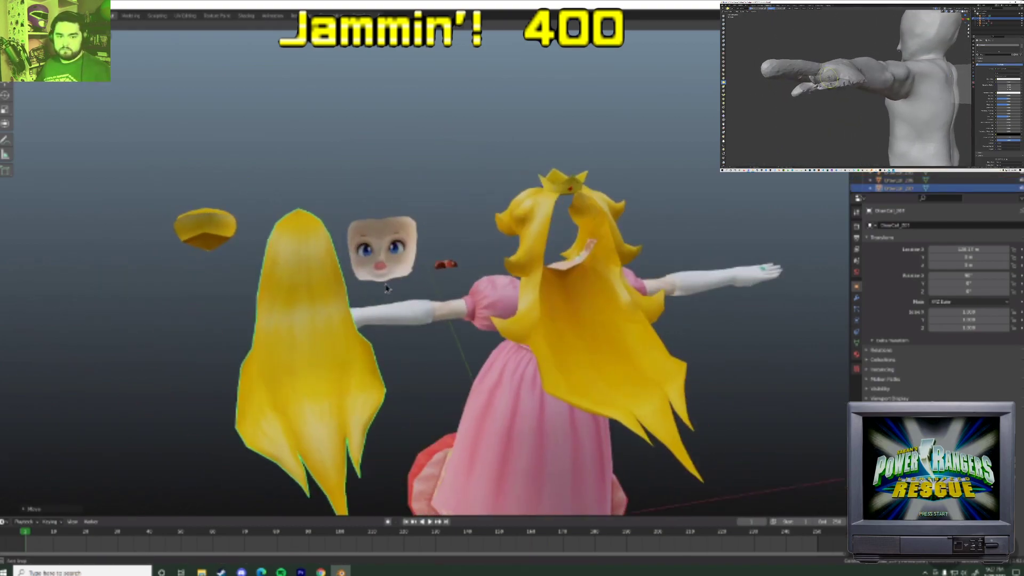
left_click(554, 258)
middle_click_drag(554, 257, 320, 208)
key("x")
left_click(418, 290)
middle_click_drag(403, 257, 458, 229)
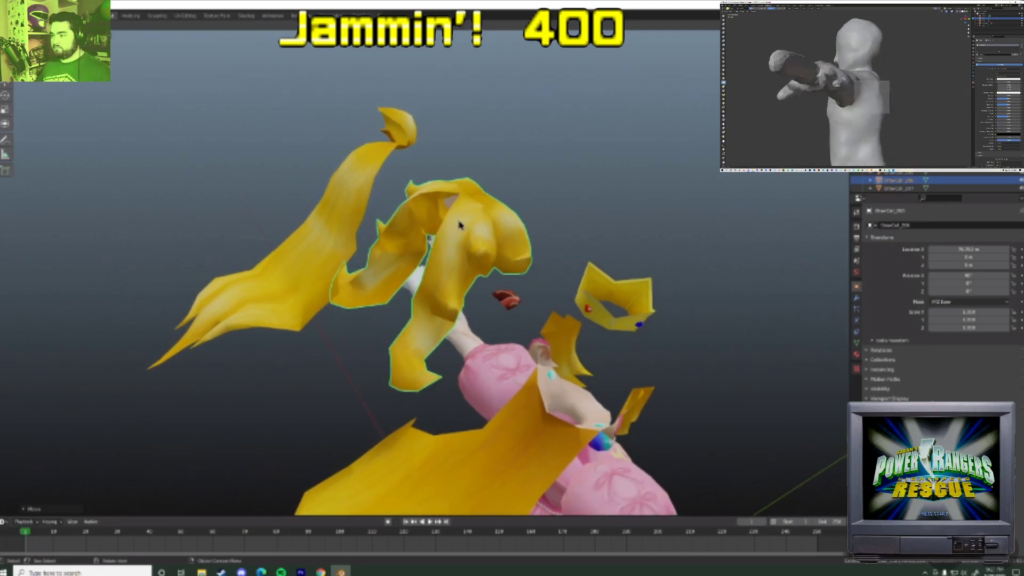
- Pull the blue and red gems off the crown and place them beside it in the positive X direction
middle_click_drag(384, 142, 448, 246)
middle_click_drag(431, 308, 282, 193)
scroll(325, 211, "up", 4)
left_click(313, 199)
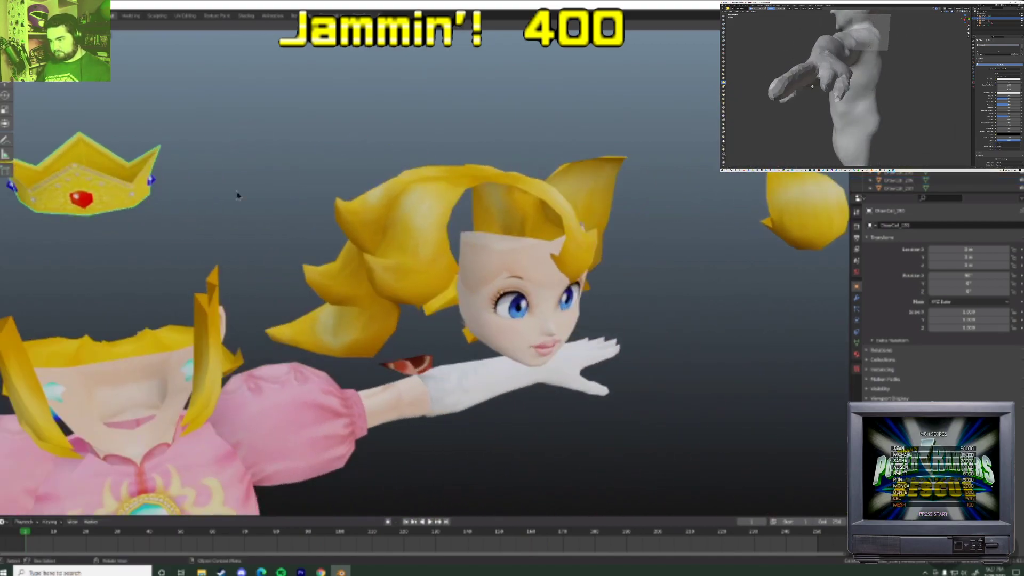
middle_click_drag(113, 192, 193, 207, "shift")
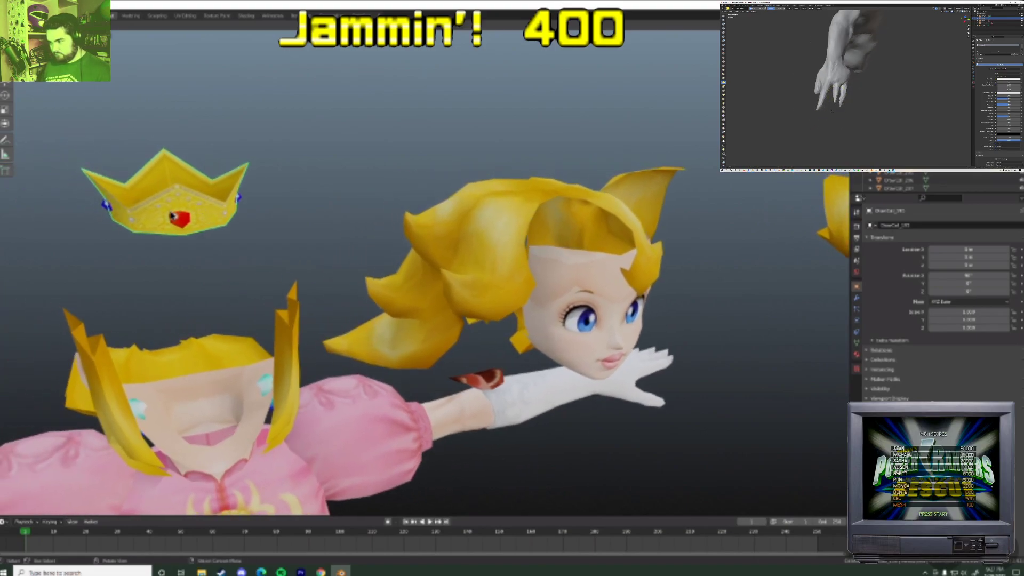
scroll(184, 211, "up", 1)
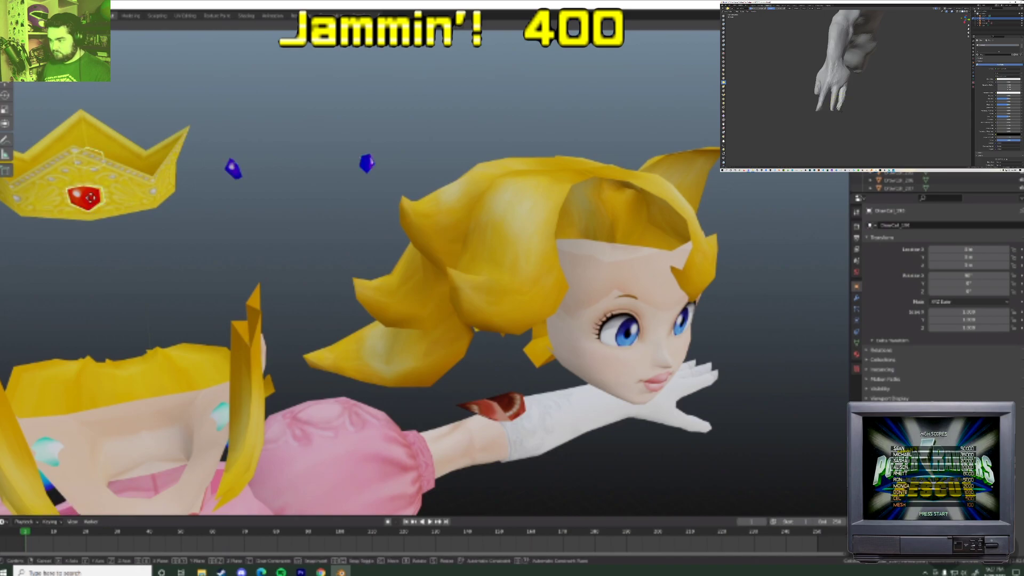
left_click(220, 187)
middle_click_drag(220, 187, 317, 209)
scroll(280, 216, "down", 3)
- Move the crown sideways along the X axis to its detached gems
left_click(235, 248)
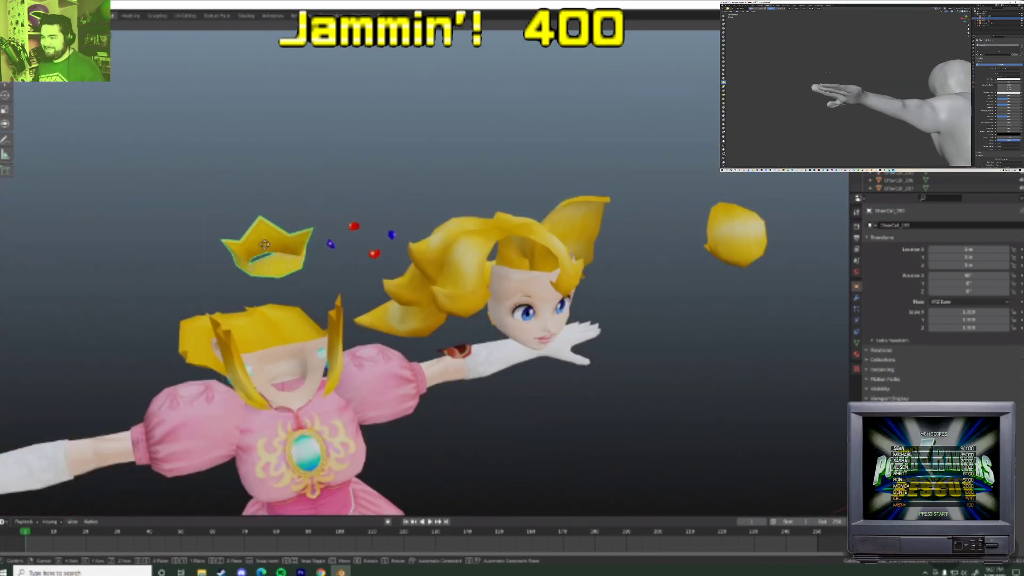
key("g")
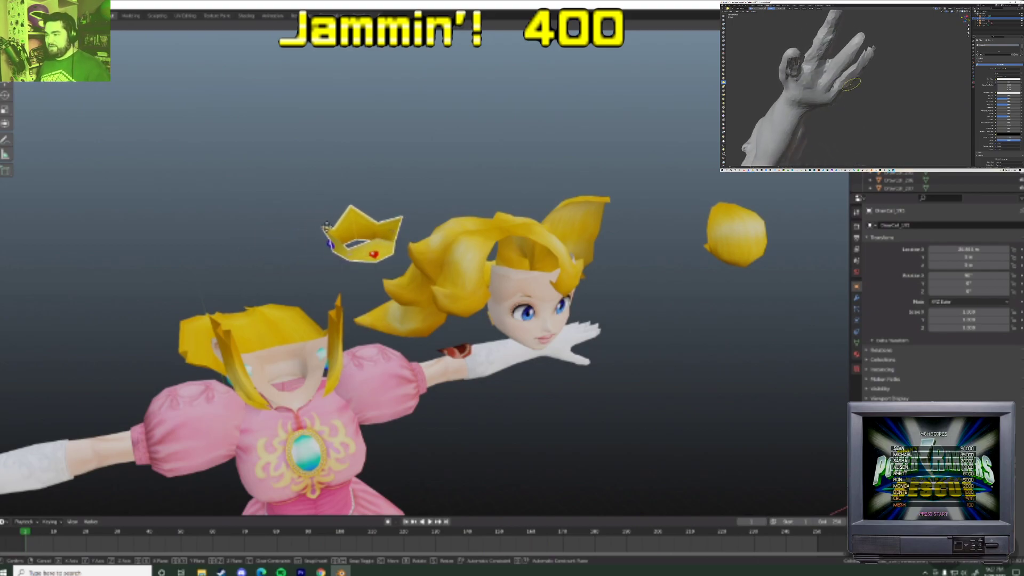
middle_click_drag(329, 233, 372, 241)
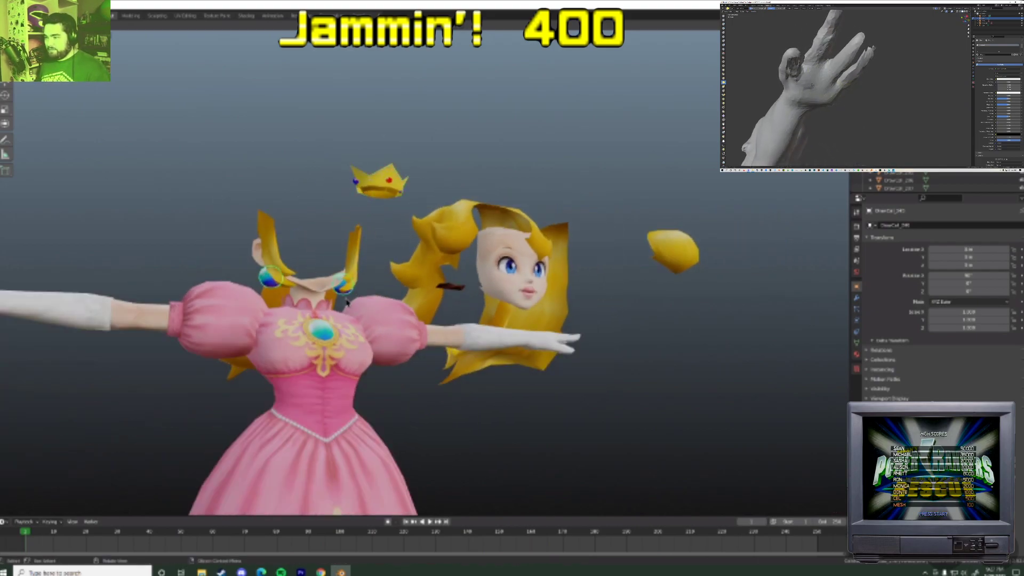
key("g")
key("g")
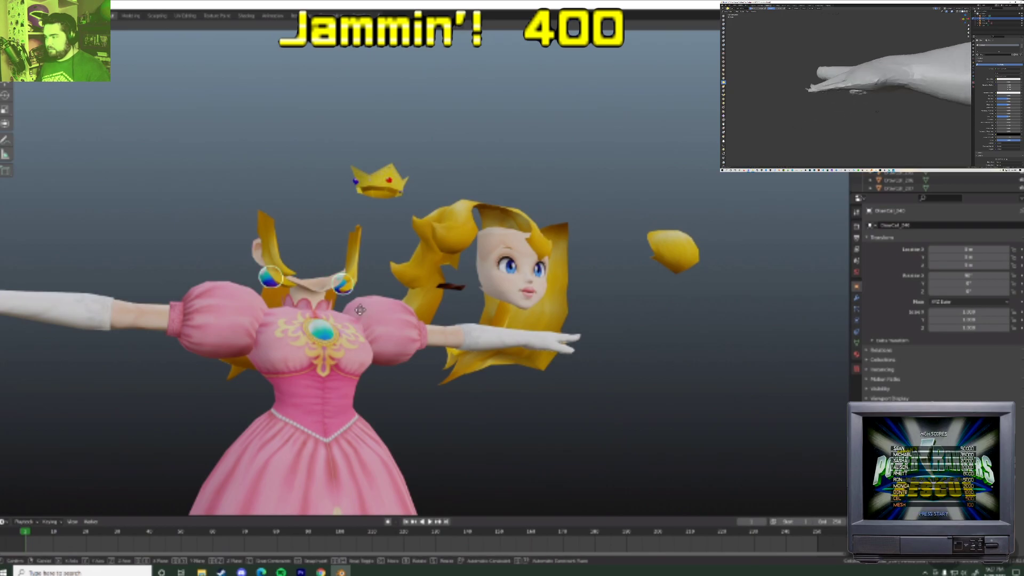
key("z")
left_click(363, 356)
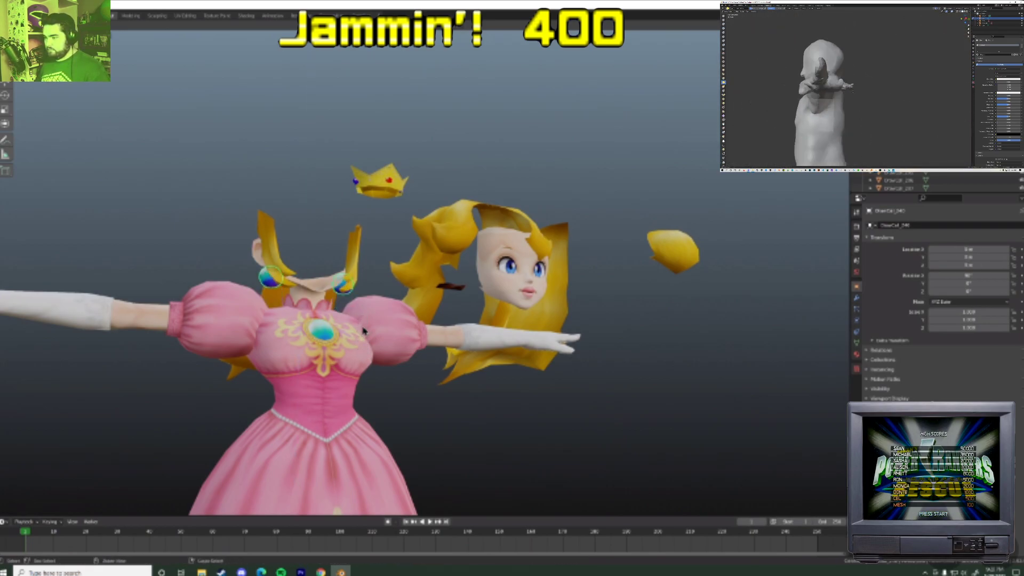
- Move the front bodice with the earrings along positive X and the rear bodice along negative X
scroll(364, 331, "down", 3)
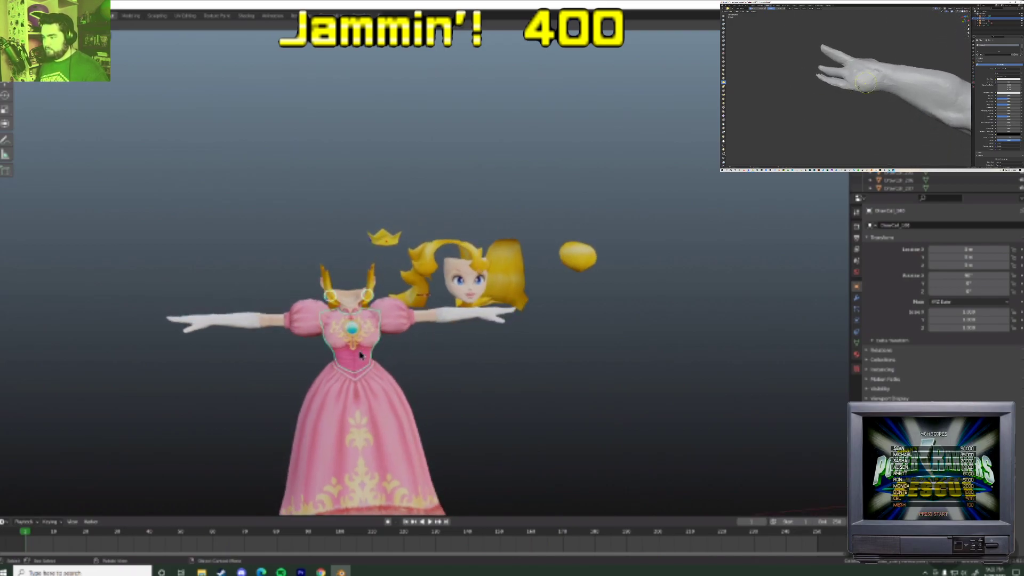
right_click(528, 335)
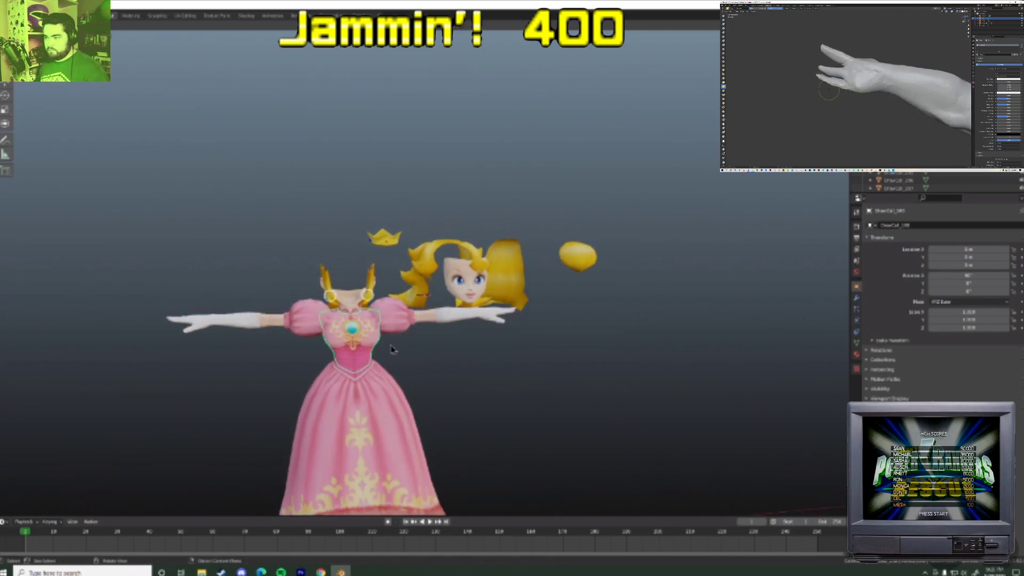
left_click(542, 341)
left_click(353, 350)
key("g")
key("x")
left_click(236, 357)
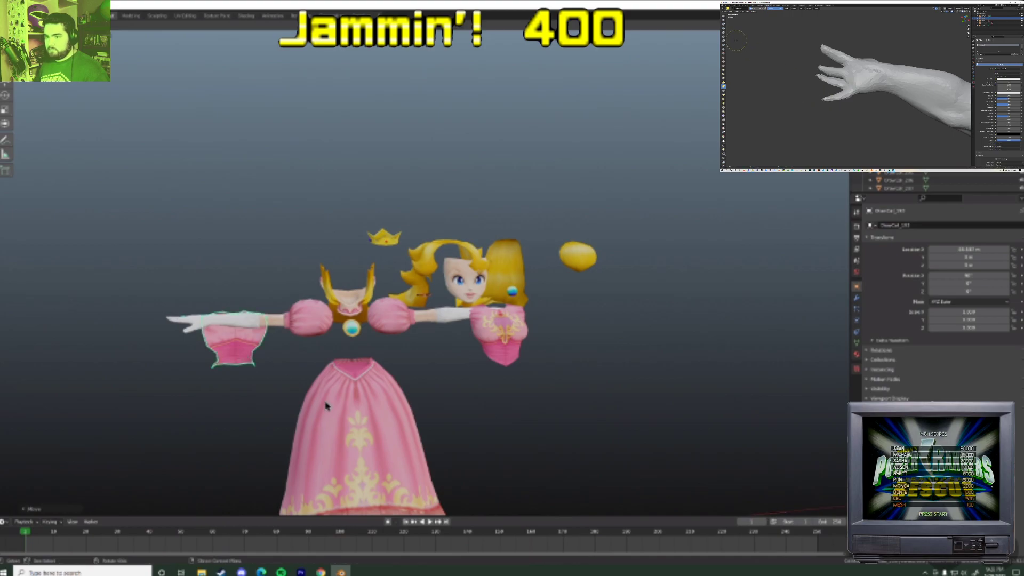
- Move the front skirt along positive X below the front bodice and the rear skirt along negative X
left_click(446, 417)
key("g")
key("x")
left_click(215, 433)
- Move the pair of red shoes along the positive X axis, away from the feet
scroll(394, 419, "down", 2)
middle_click_drag(416, 430, 789, 414)
scroll(928, 133, "up", 3)
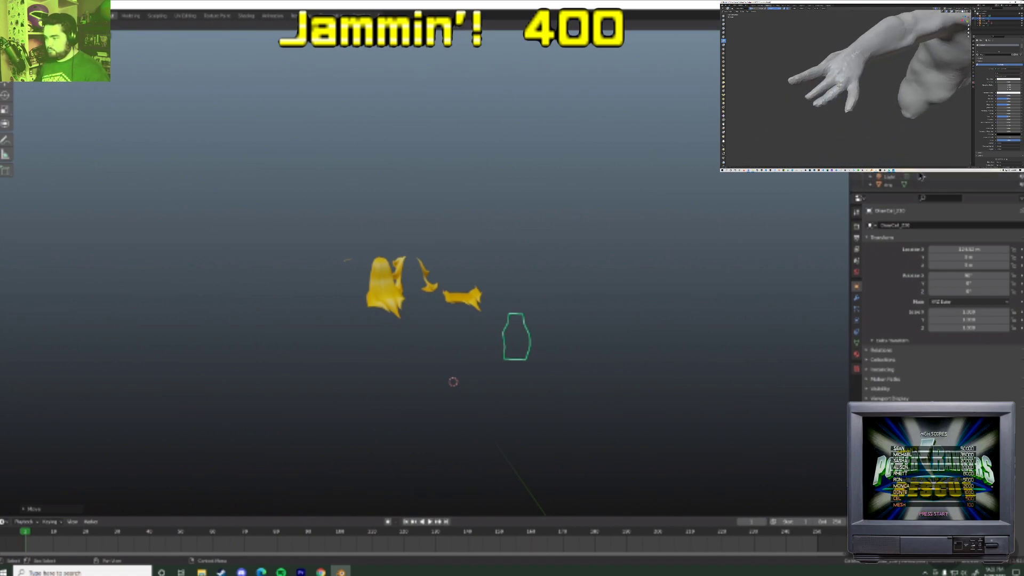
scroll(920, 176, "up", 2)
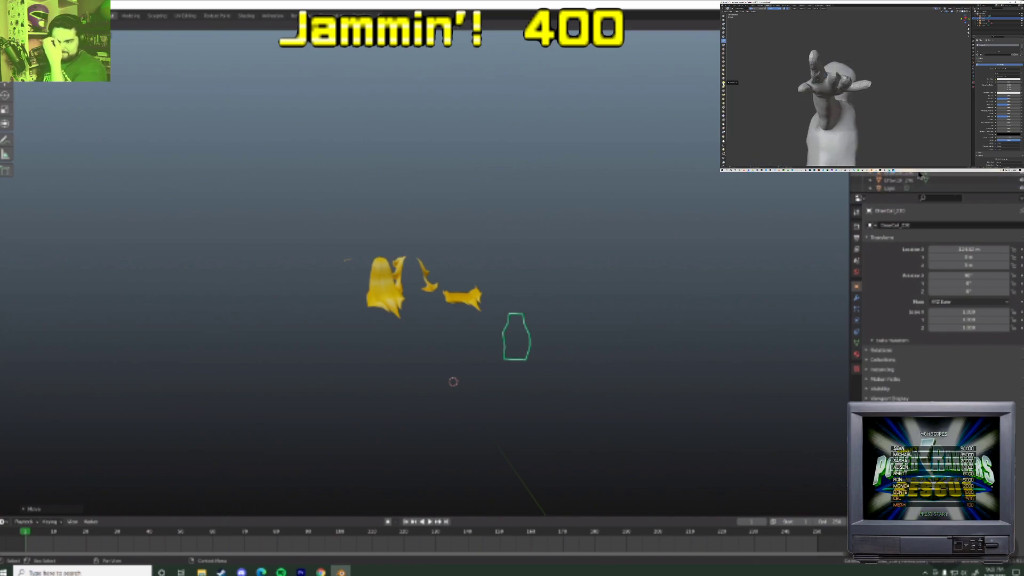
scroll(358, 306, "up", 8)
scroll(359, 305, "down", 5)
left_click(448, 448)
left_click(448, 449)
middle_click_drag(448, 452, 560, 448)
key("g")
key("x")
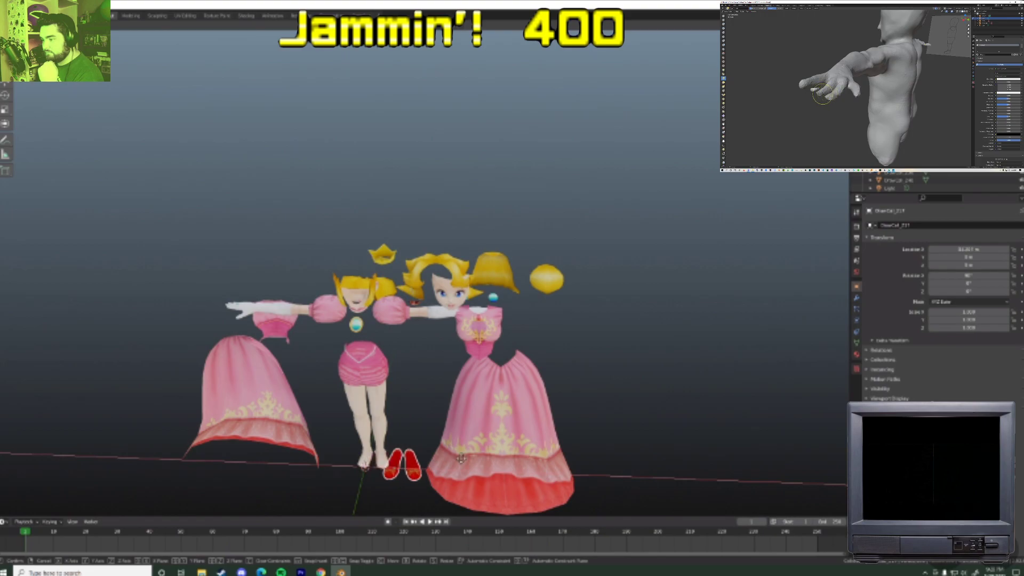
- Move the teal gem out of the chest brooch, placing it beside the gold ring
left_click(359, 324)
key("g")
left_click(387, 324)
scroll(385, 326, "up", 5)
middle_click_drag(349, 362, 473, 244, "shift")
scroll(454, 320, "up", 3)
middle_click_drag(449, 329, 589, 267, "shift")
key("g")
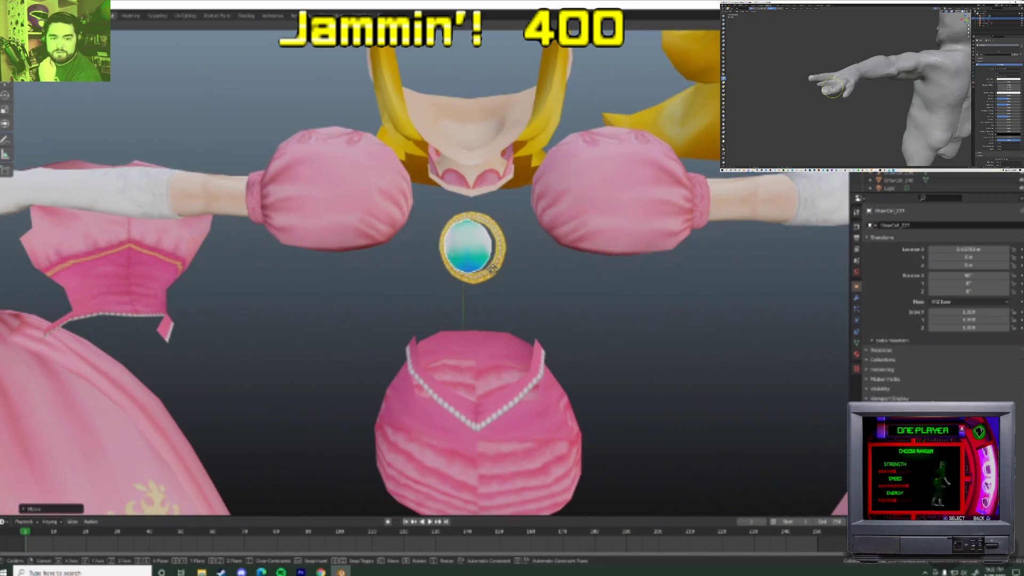
left_click(531, 267)
- Move the neck and lower head skin along positive X and the inner hair piece along negative X
scroll(512, 272, "down", 4)
scroll(450, 296, "up", 1)
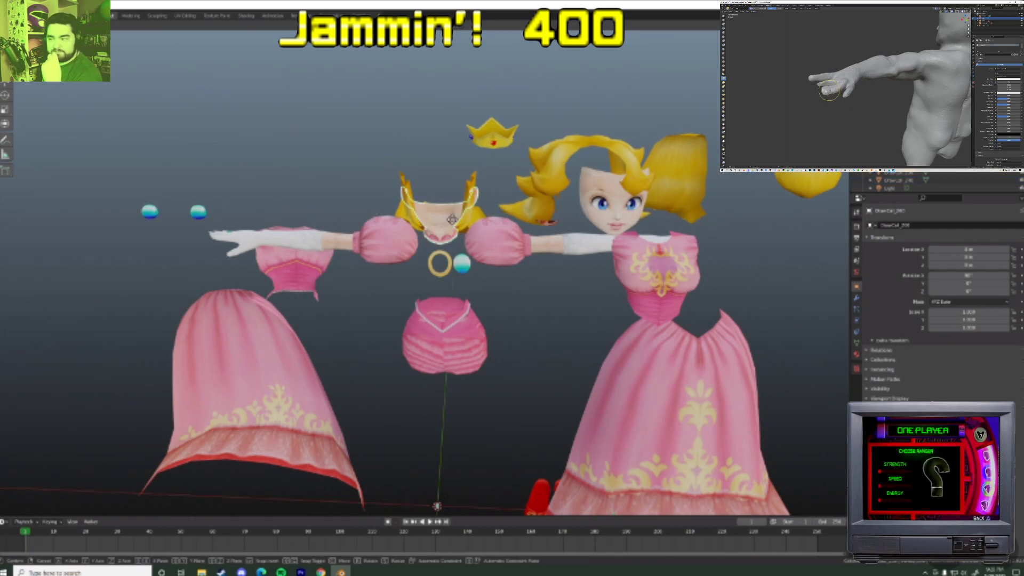
key("x")
left_click(646, 223)
left_click(435, 222)
key("g")
key("x")
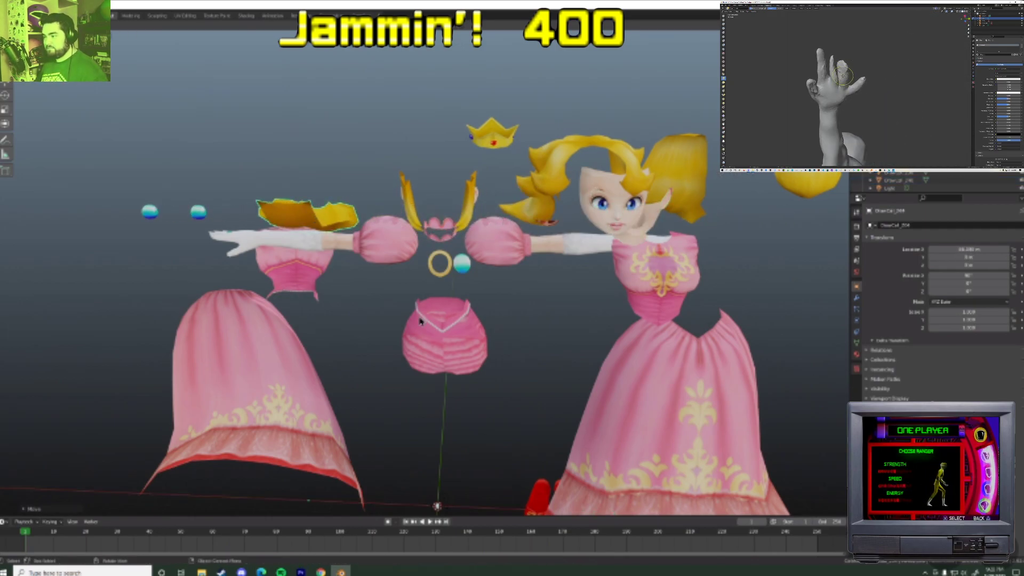
- Move the pink shorts along positive X, away from the pearl-trimmed V-shaped waist piece
scroll(447, 342, "up", 3)
key("g")
key("x")
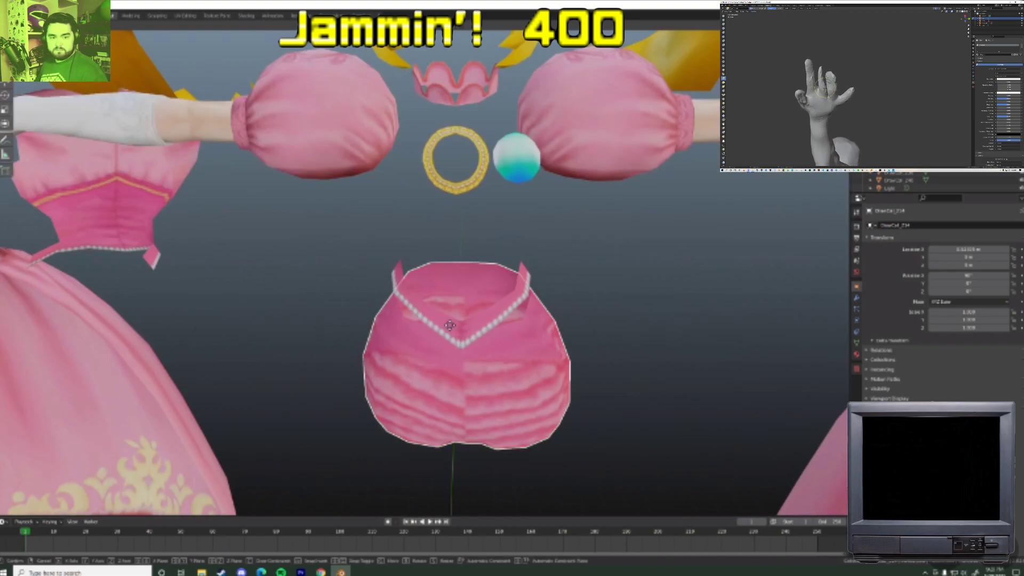
left_click(594, 336)
mouse_move(521, 354)
middle_mouse_down()
mouse_move(462, 349)
mouse_move(514, 340)
middle_mouse_up()
key("g")
key("x")
left_click(526, 317)
- Move the pair of puffy pink sleeves along positive X, separating them from the arm cuffs
left_click(342, 107)
key("g")
key("x")
left_click(362, 110)
middle_click_drag(462, 246, 483, 248)
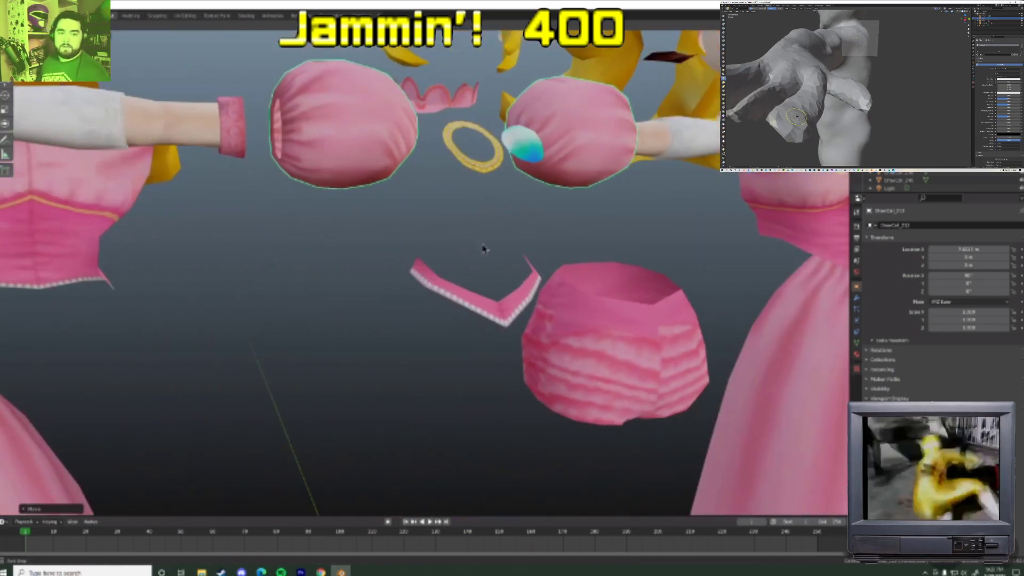
scroll(483, 248, "up", 1)
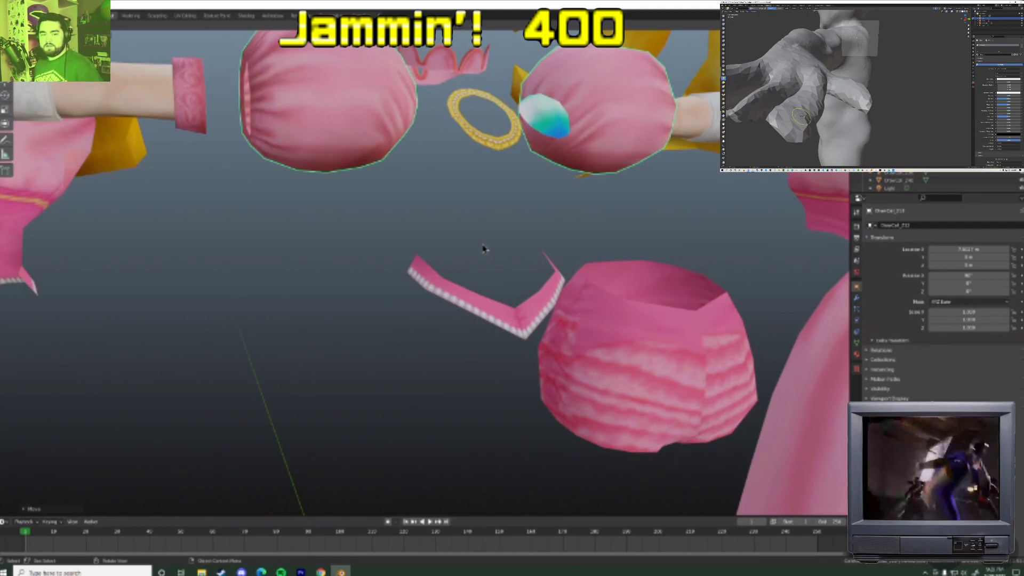
scroll(312, 206, "down", 2)
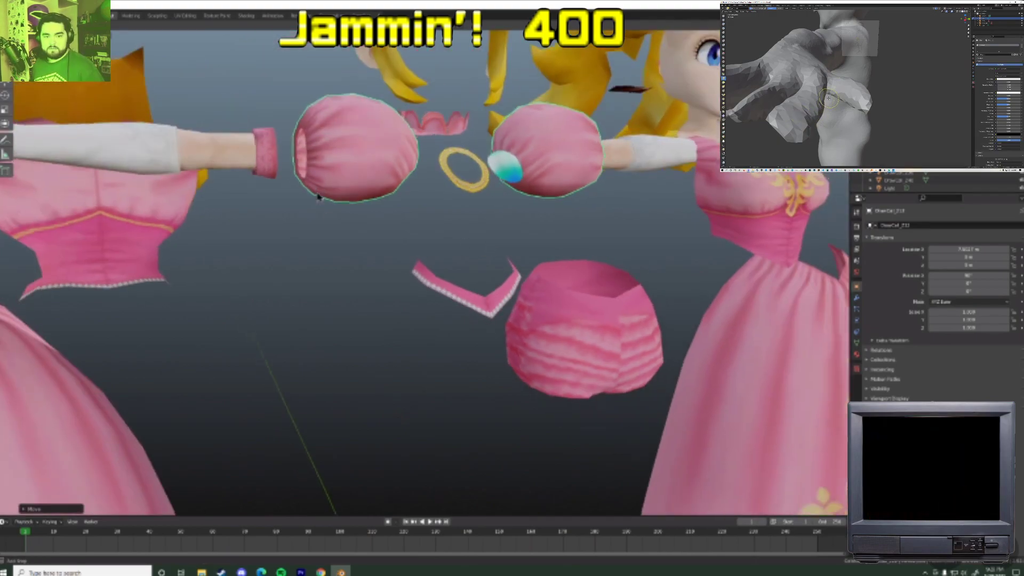
key("g")
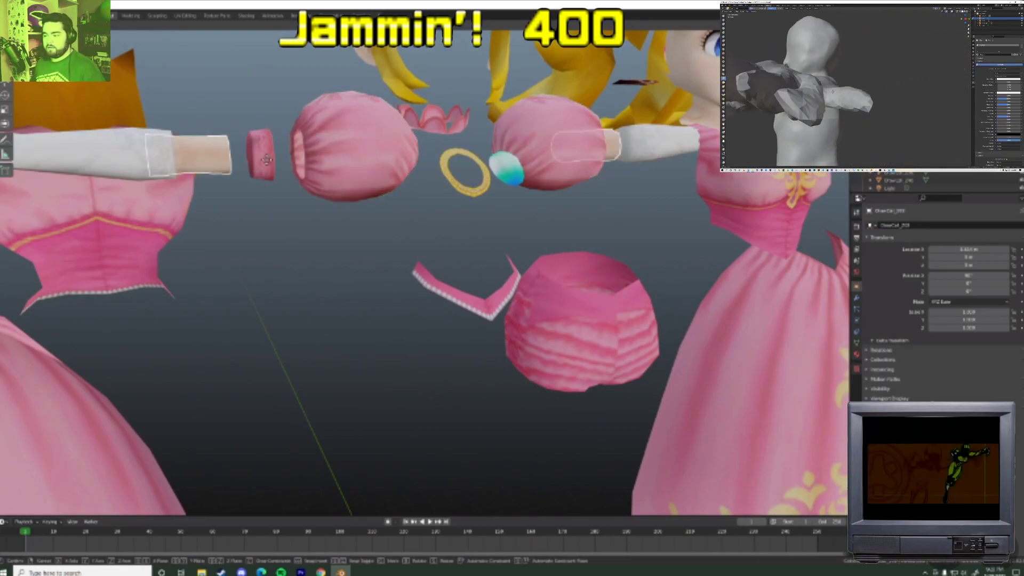
left_click(466, 219)
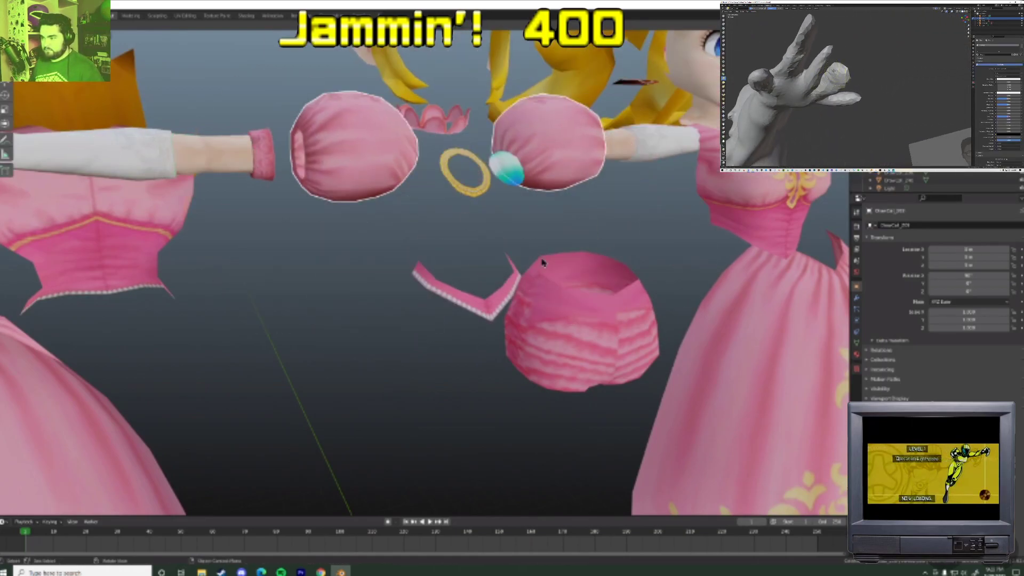
key("g")
right_click(544, 357)
- Examine the pearl-trimmed waist piece up close and how it relates to the separated shorts, sleeves and dress parts
middle_click_drag(521, 391, 448, 298)
key("Tab")
key("Tab")
scroll(459, 303, "up", 2)
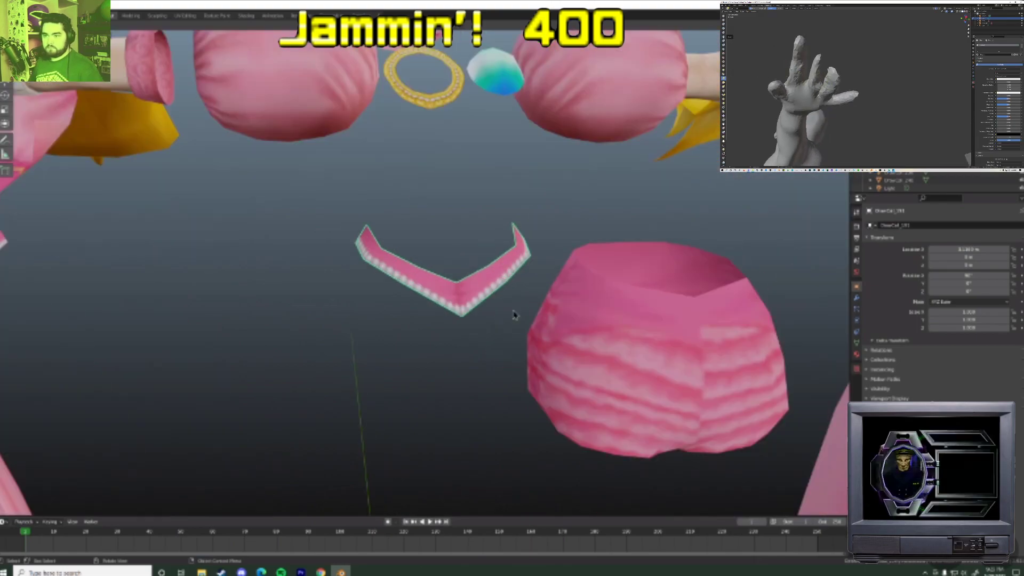
middle_click_drag(514, 315, 396, 313, "shift")
scroll(394, 311, "down", 2)
scroll(394, 305, "down", 3)
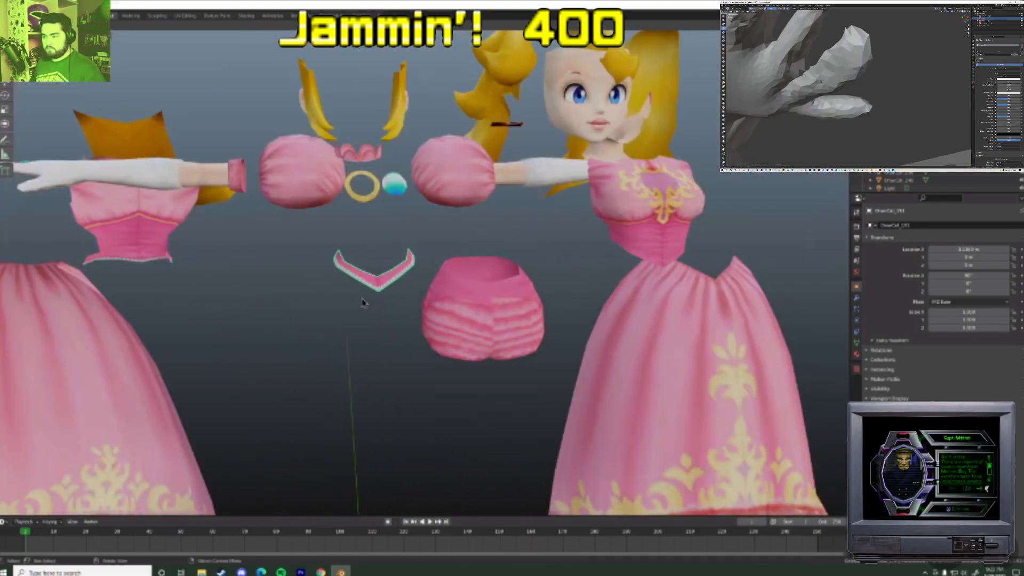
scroll(362, 301, "up", 4)
scroll(325, 293, "down", 3)
scroll(329, 288, "up", 4)
mouse_move(330, 289)
middle_mouse_down()
mouse_move(446, 285)
mouse_move(327, 302)
middle_mouse_up()
scroll(326, 302, "down", 2)
middle_click_drag(388, 288, 450, 270, "shift")
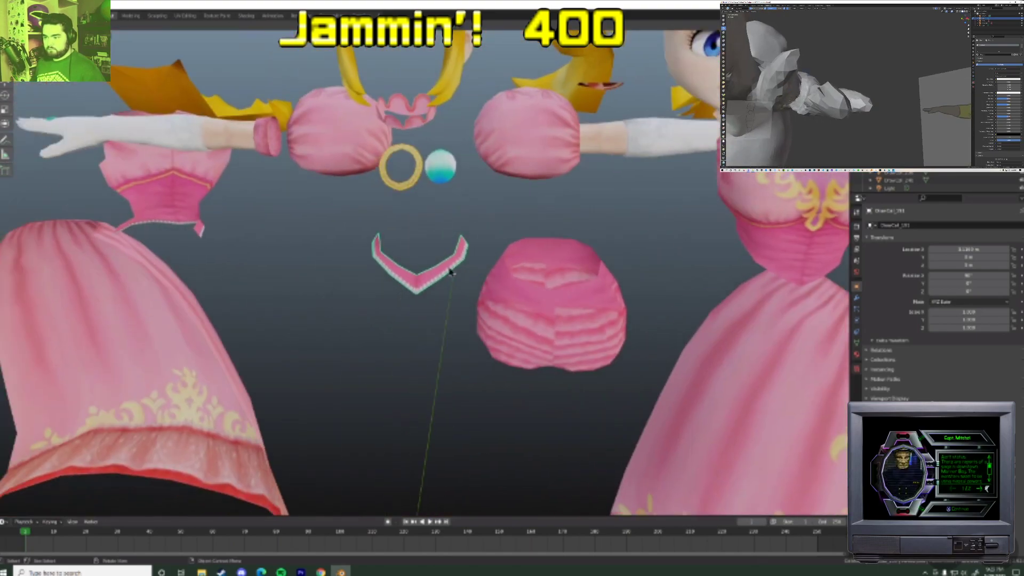
scroll(448, 271, "down", 4)
scroll(442, 275, "up", 5)
scroll(440, 274, "down", 4)
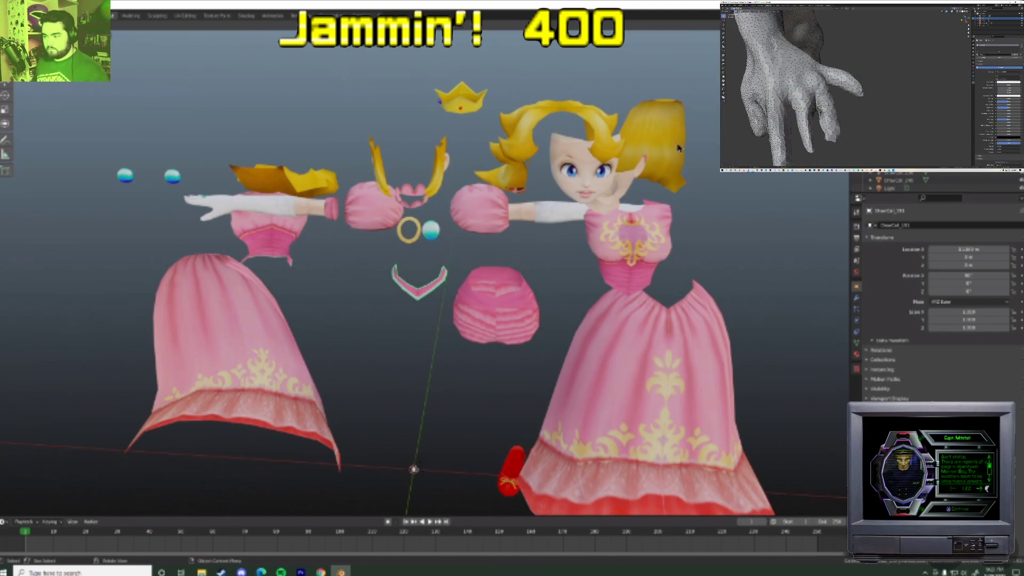
- Inspect the lower face's mesh topology around the mouth and jaw in Edit Mode, including how it meets the neighbouring pieces
scroll(439, 308, "up", 4)
middle_click_drag(670, 197, 266, 235, "shift")
middle_click_drag(266, 235, 388, 219)
middle_click_drag(587, 208, 439, 230, "shift")
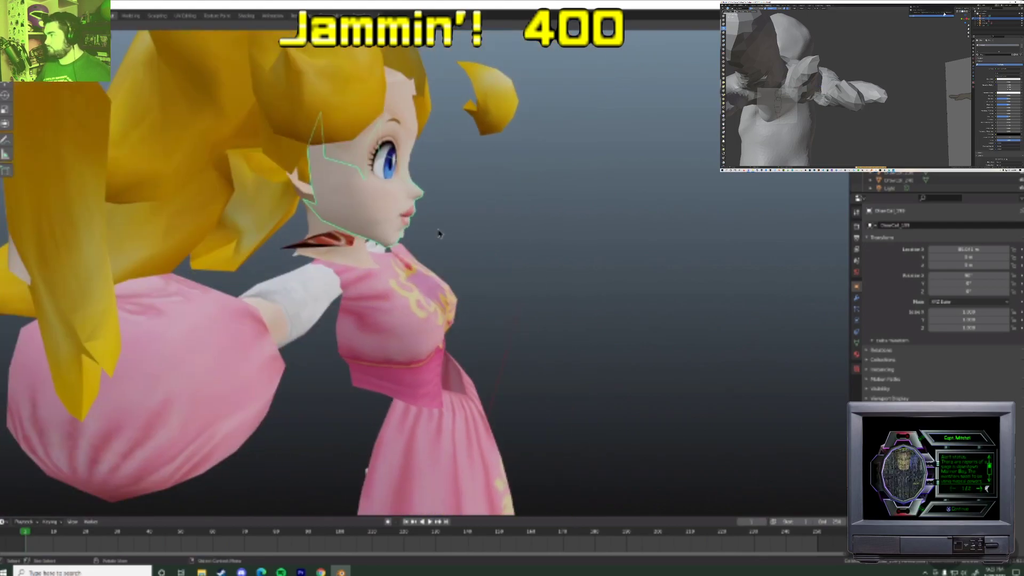
key("Tab")
scroll(427, 224, "up", 5)
middle_click_drag(356, 187, 548, 265)
scroll(547, 265, "down", 2)
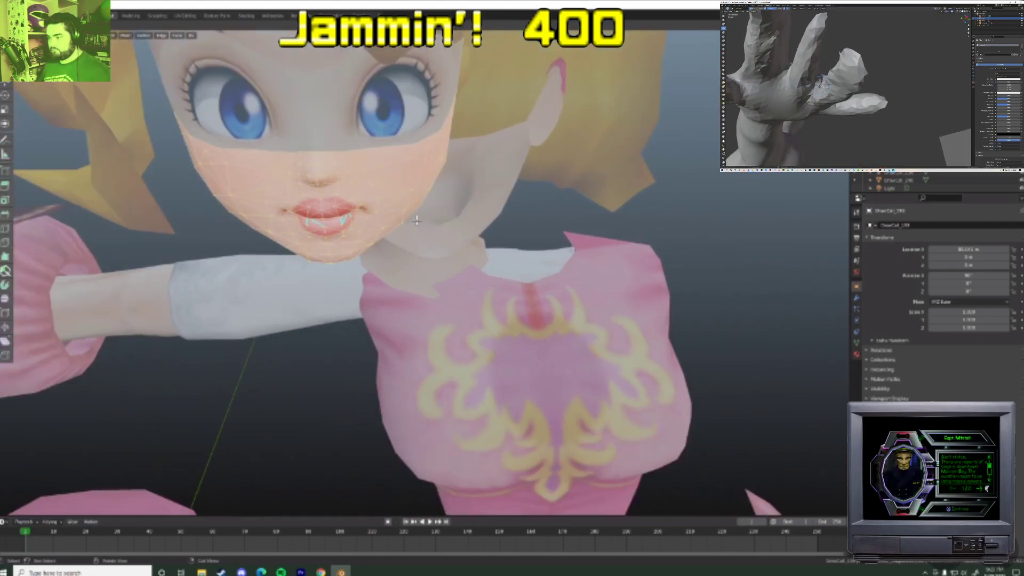
middle_click_drag(334, 192, 376, 200, "shift")
scroll(376, 200, "up", 3)
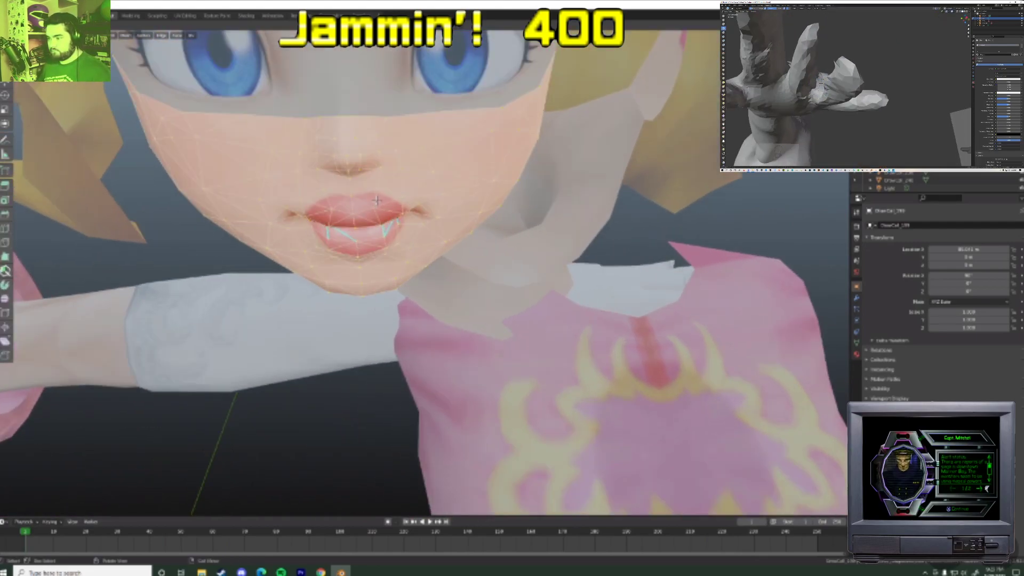
scroll(376, 200, "down", 7)
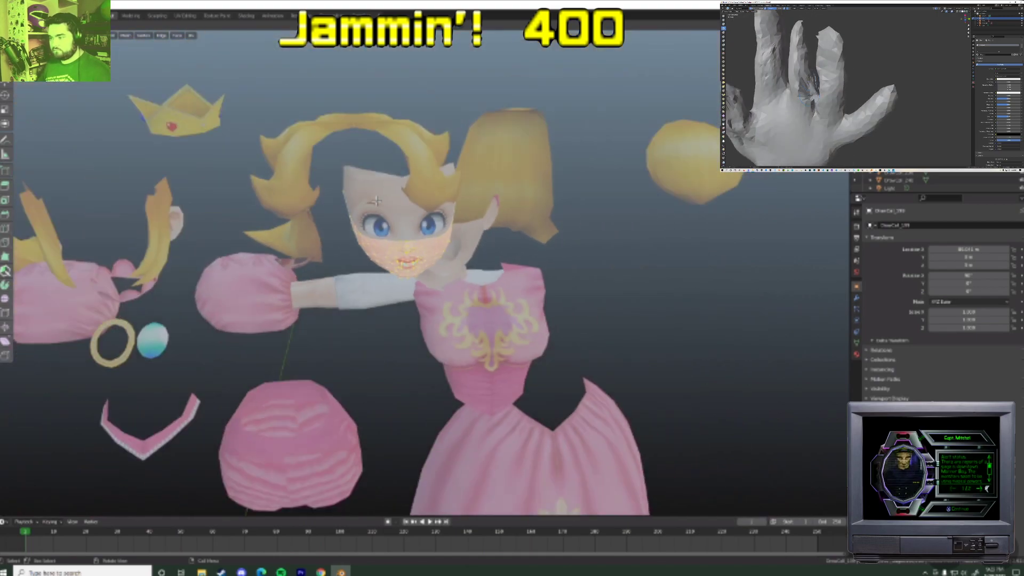
scroll(376, 200, "down", 6)
scroll(377, 200, "up", 5)
key("Tab")
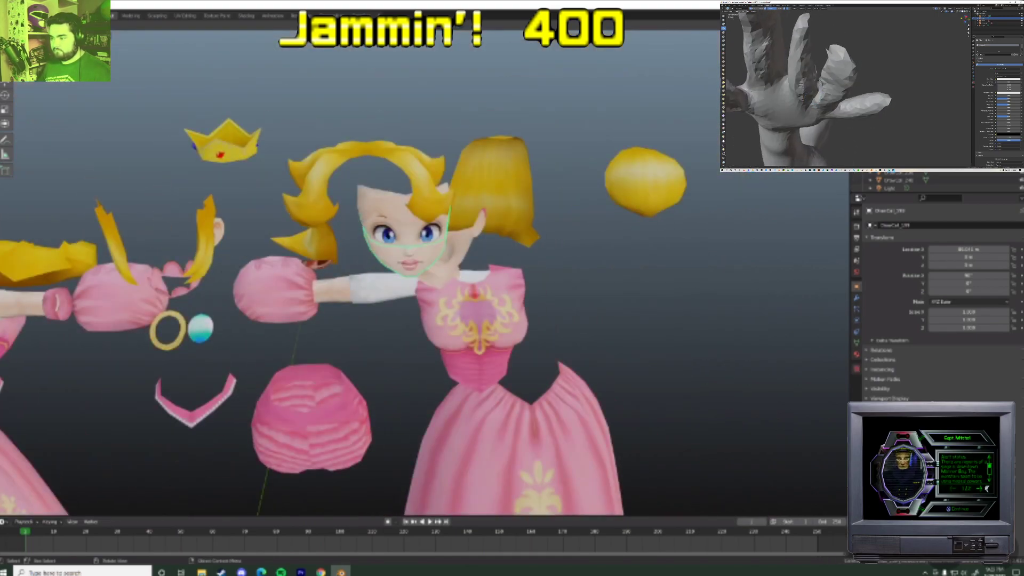
- Open the low-poly body file from the recent files, discarding the Princess Peach scene changes, and view its head and shoulders
mouse_move(37, 42)
left_click(124, 46)
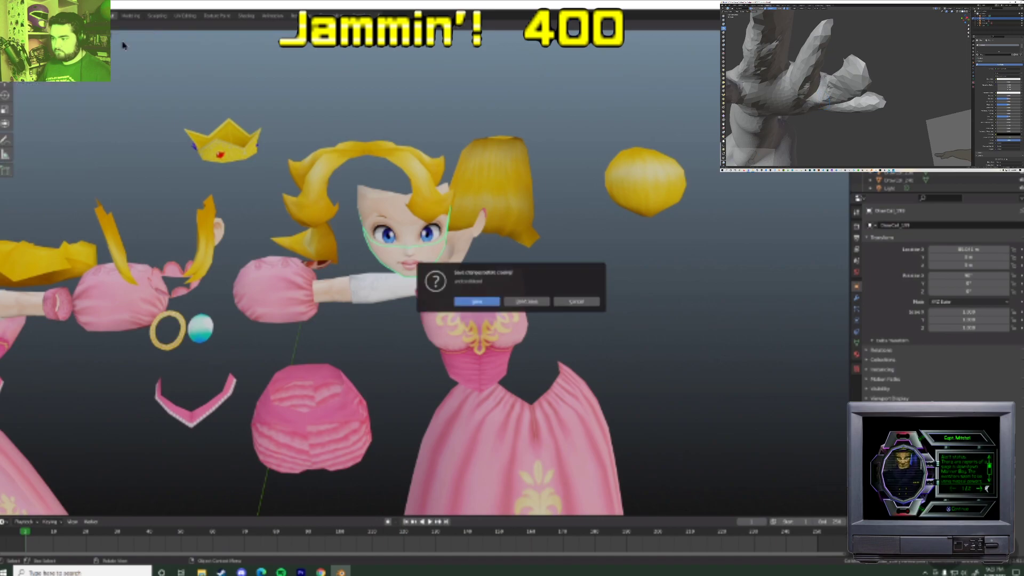
left_click(538, 302)
scroll(415, 241, "down", 4)
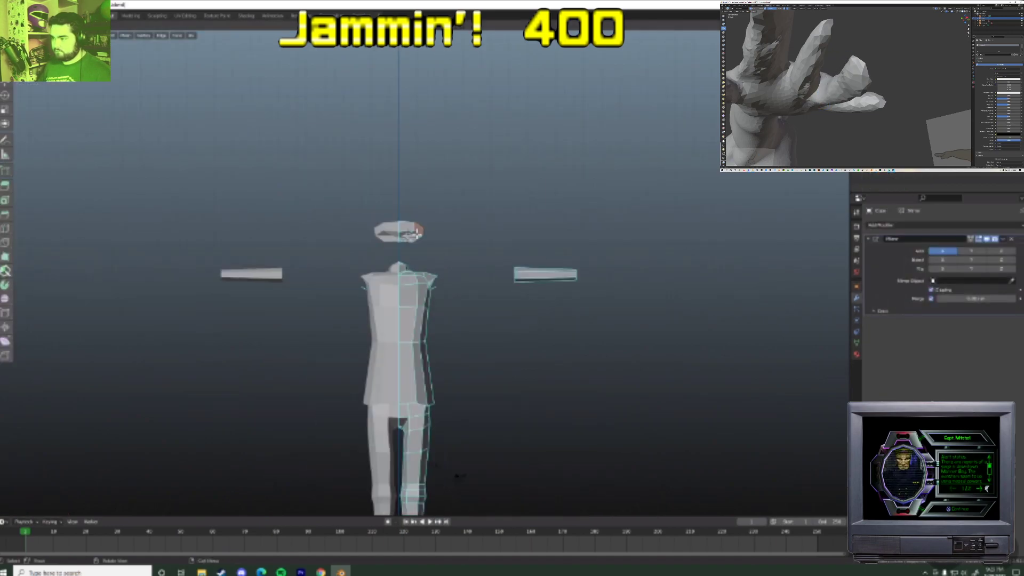
middle_click_drag(415, 241, 368, 254)
scroll(388, 255, "up", 6)
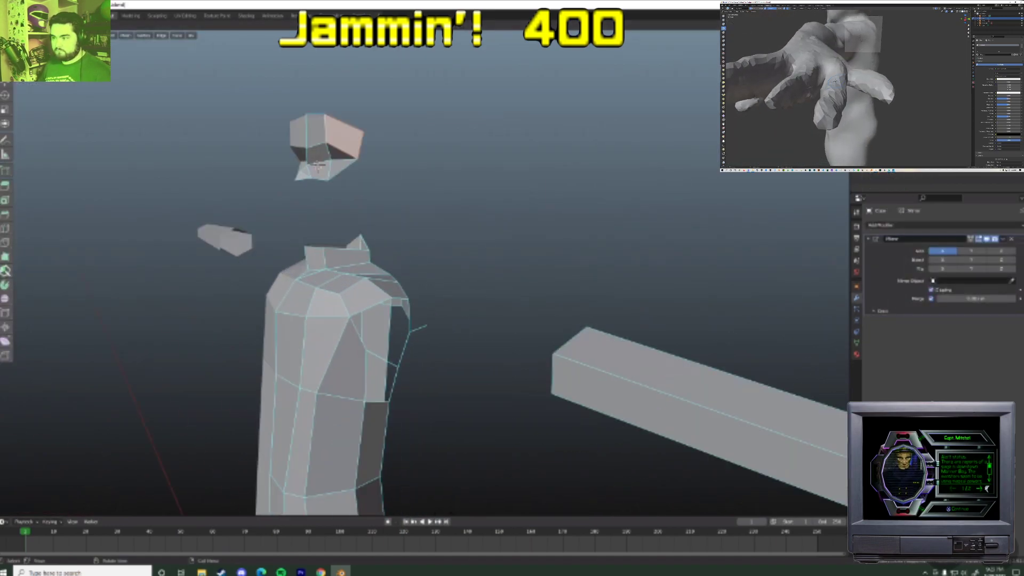
- Try recovering the two autosaved files, first the Princess Peach scene and then the low-poly body
left_click(128, 64)
double_click(458, 207)
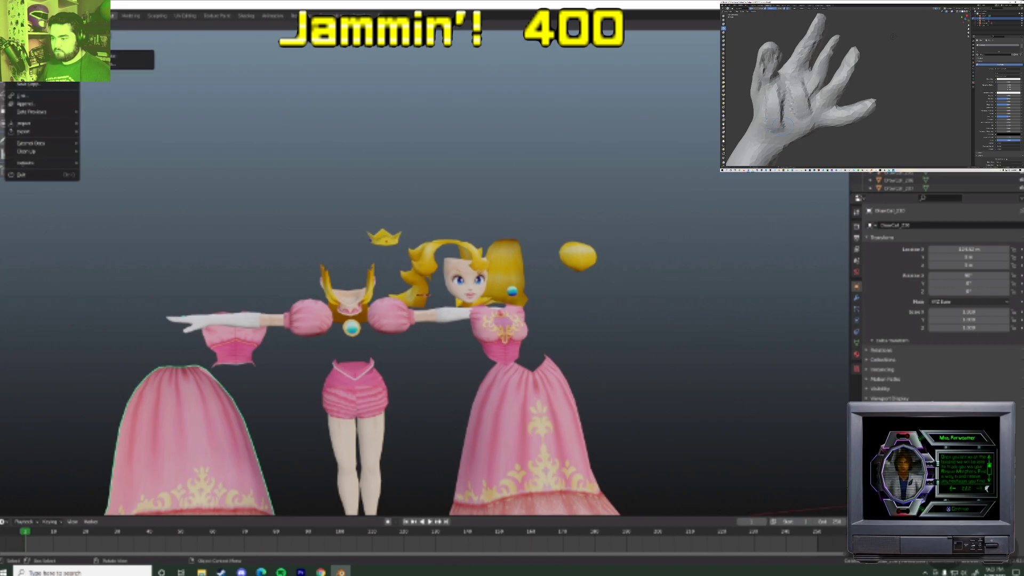
left_click(128, 64)
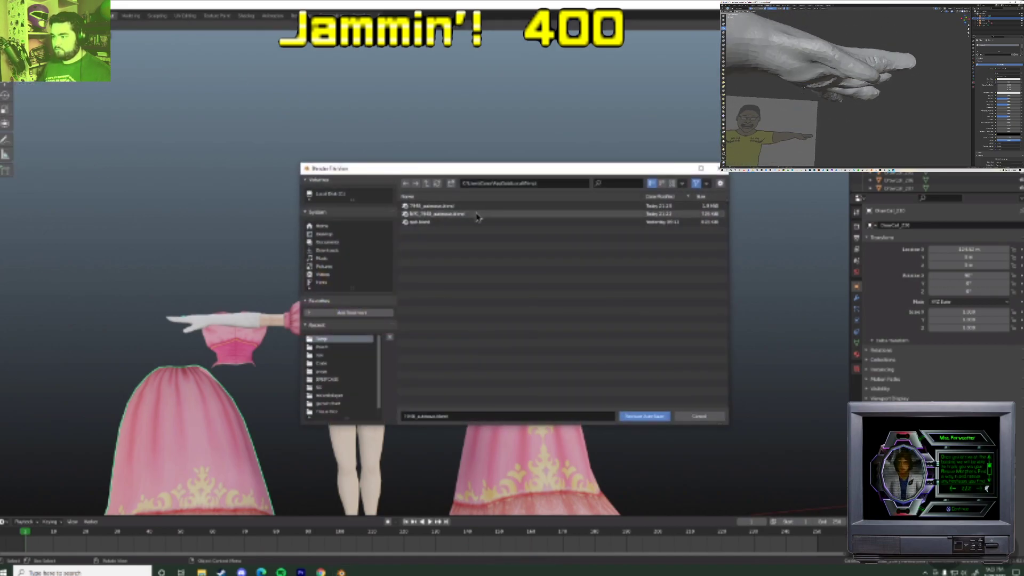
double_click(477, 215)
scroll(432, 235, "up", 3)
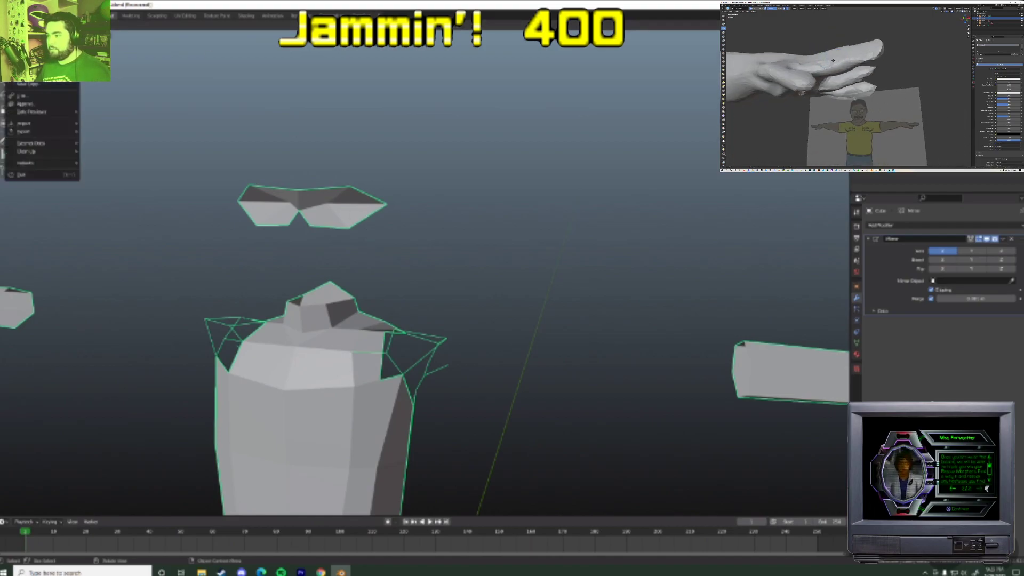
- Reopen the low-poly body file from the recent files
mouse_move(38, 40)
left_click(97, 40)
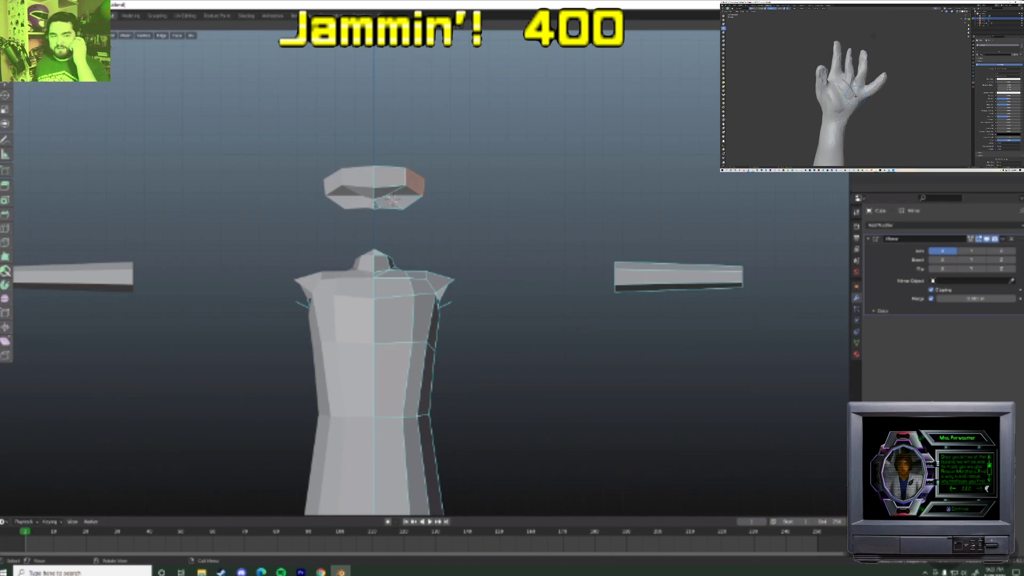
middle_click_drag(319, 173, 523, 268)
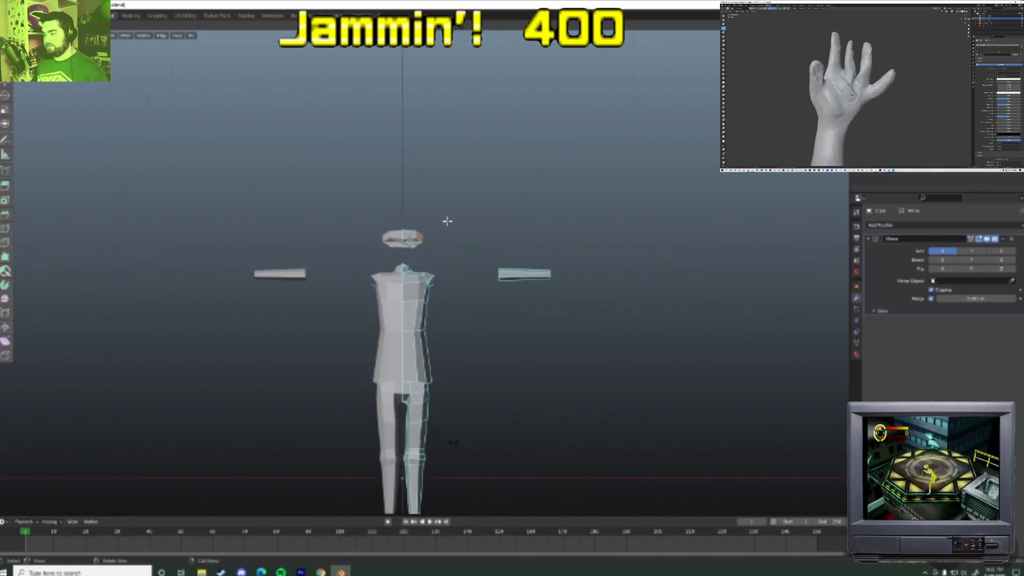
- Raise the outer side edge of the head band along Z and scale it taller with proportional editing
scroll(507, 245, "up", 8)
middle_click_drag(365, 199, 385, 295, "shift")
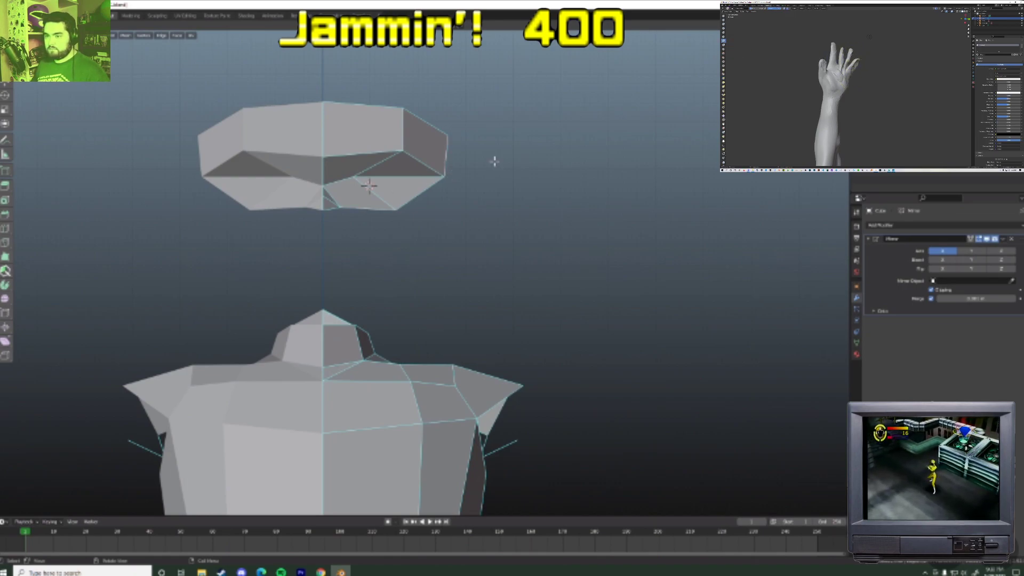
key("s")
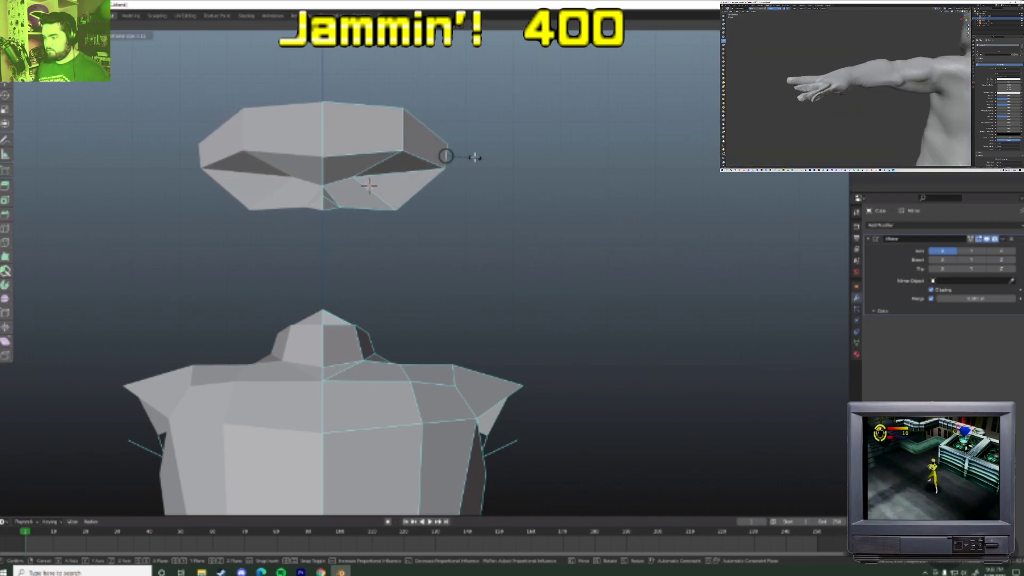
right_click(511, 157)
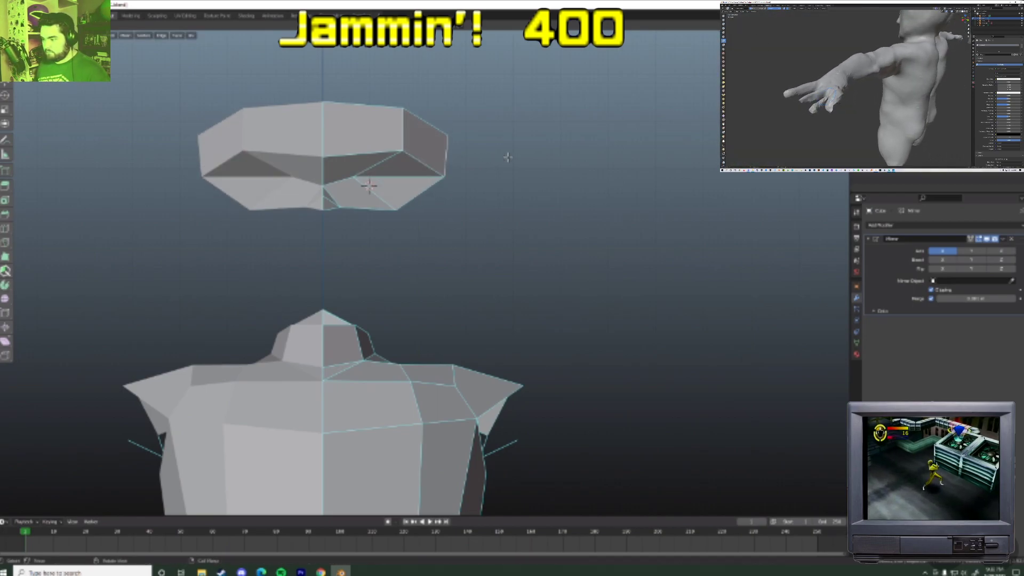
key("g")
key("z")
left_click(461, 157)
key("s")
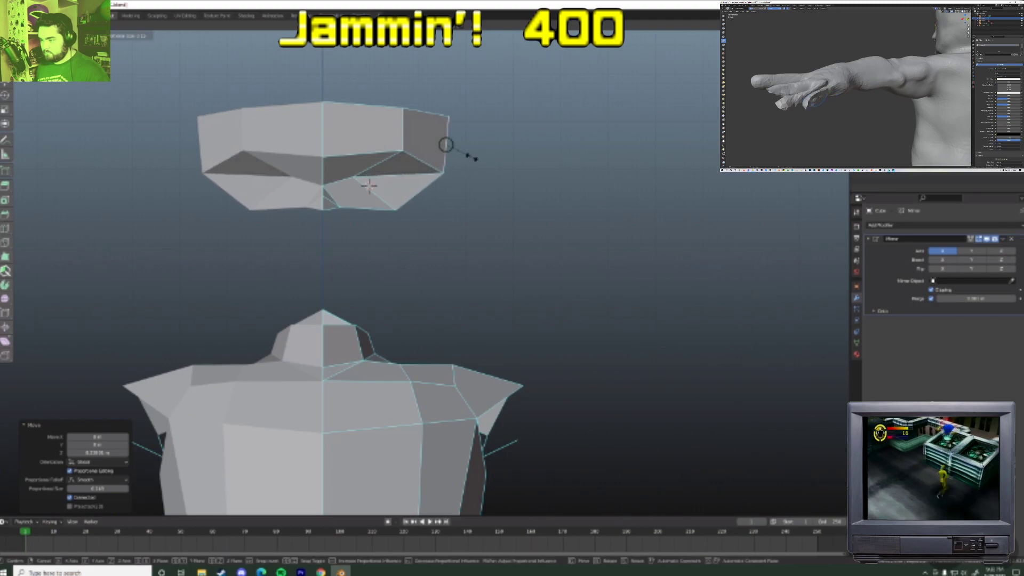
left_click(477, 156)
middle_click_drag(475, 155, 341, 205)
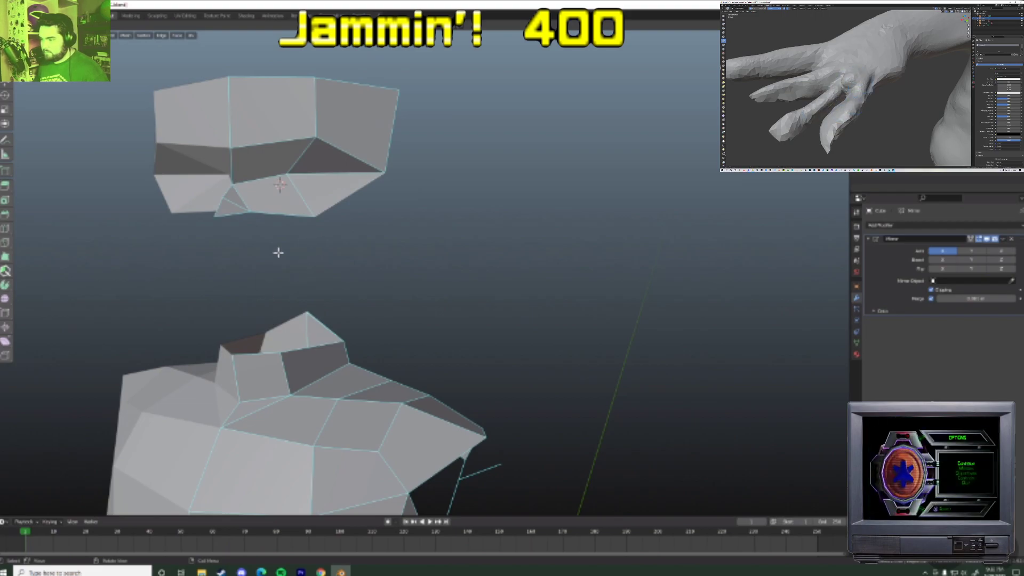
- Pull the lower face's bottom edge down, then raise its centre vertex and the one beside it along Z
middle_click_drag(243, 233, 300, 276)
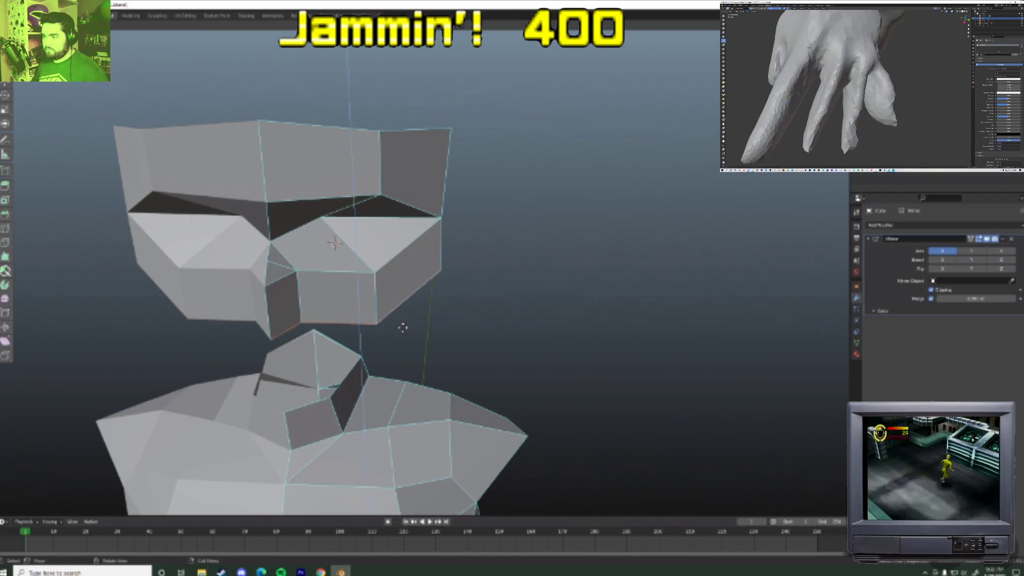
left_click(402, 354)
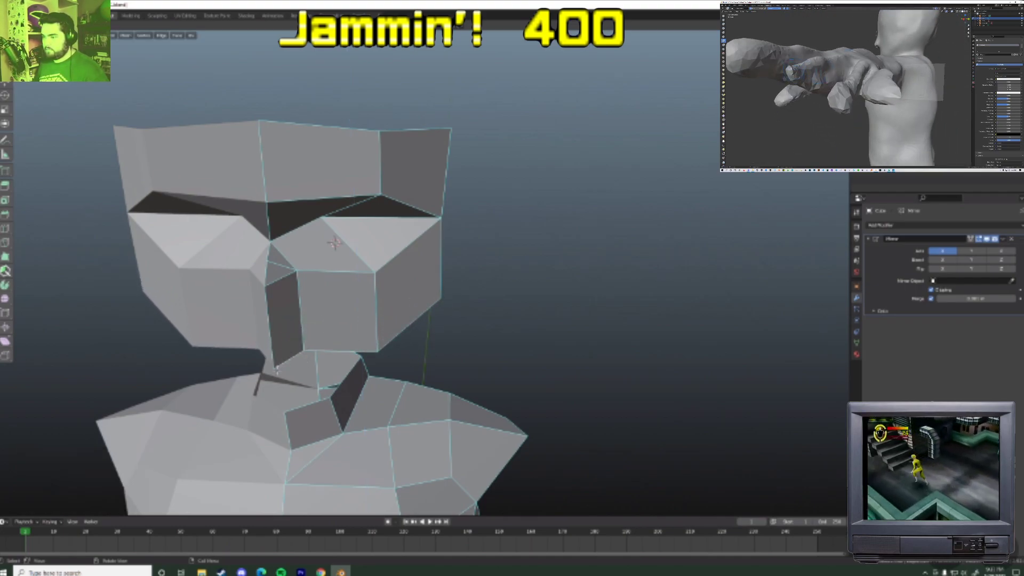
key("g")
key("z")
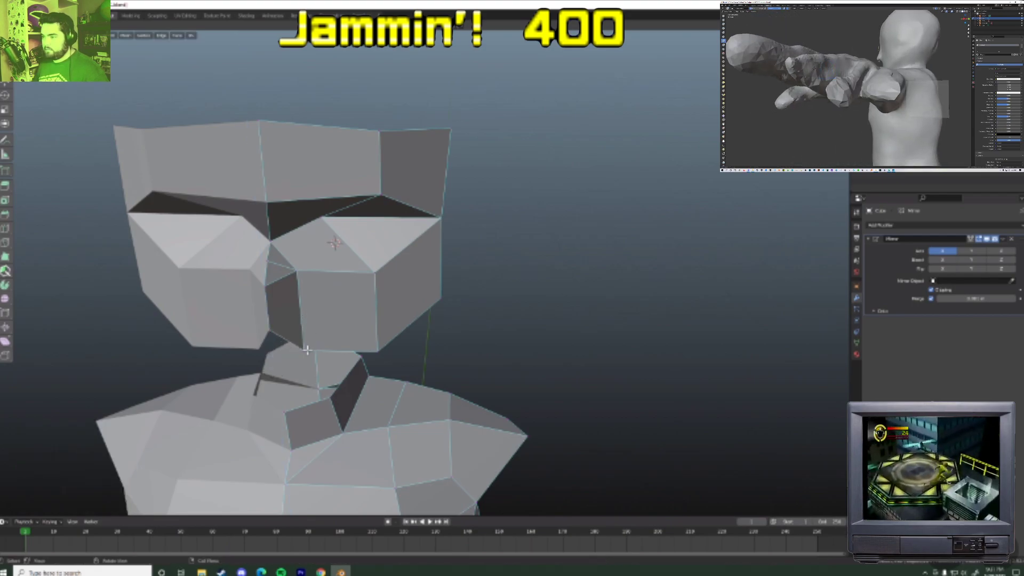
left_click(301, 344)
key("g")
key("z")
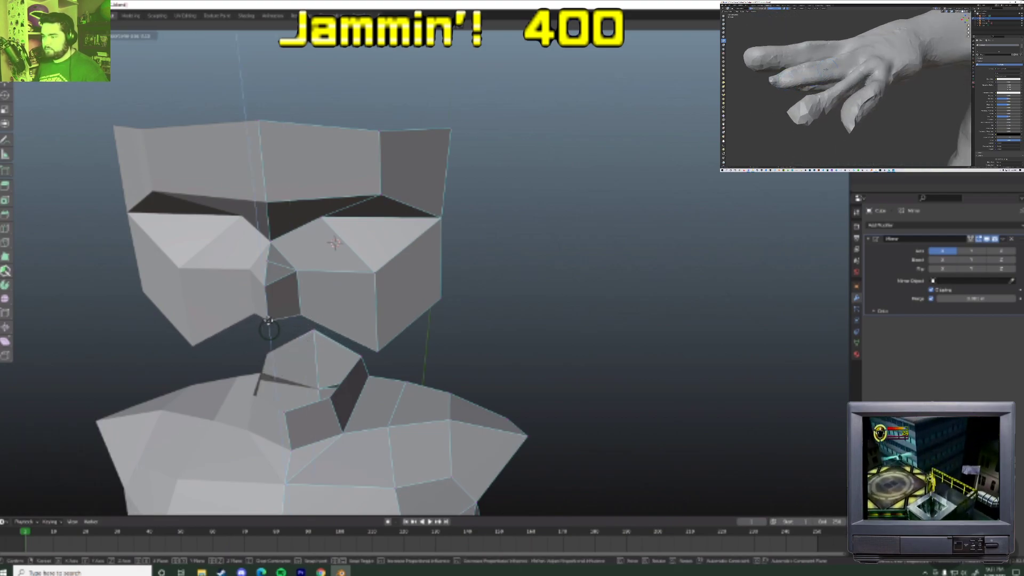
left_click(268, 299)
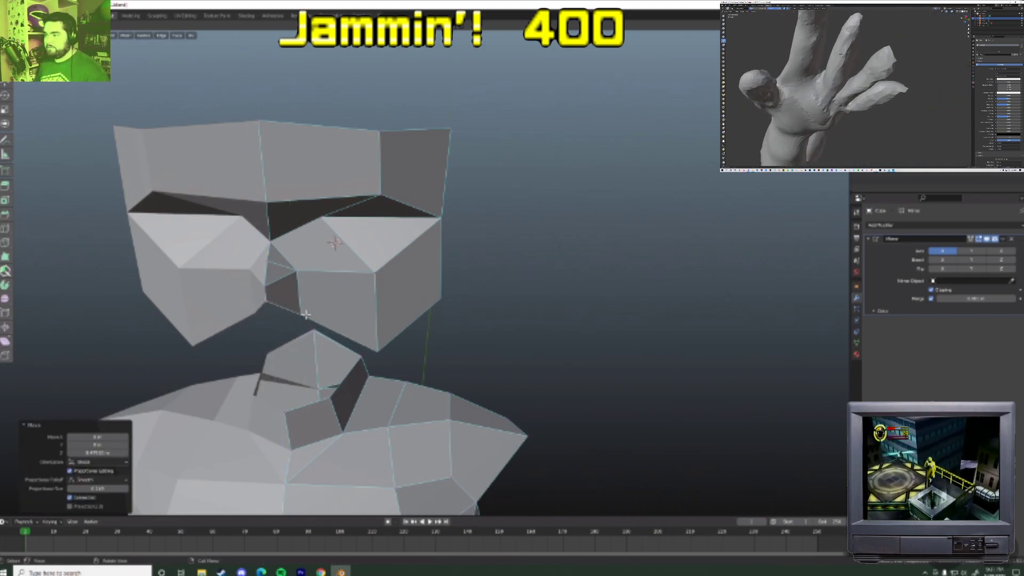
- Raise the bottom vertex beside the face's centre line and the front cheek corner vertex along Z
left_click(305, 315)
key("g")
key("z")
left_click(305, 300)
left_click(379, 348)
key("g")
key("z")
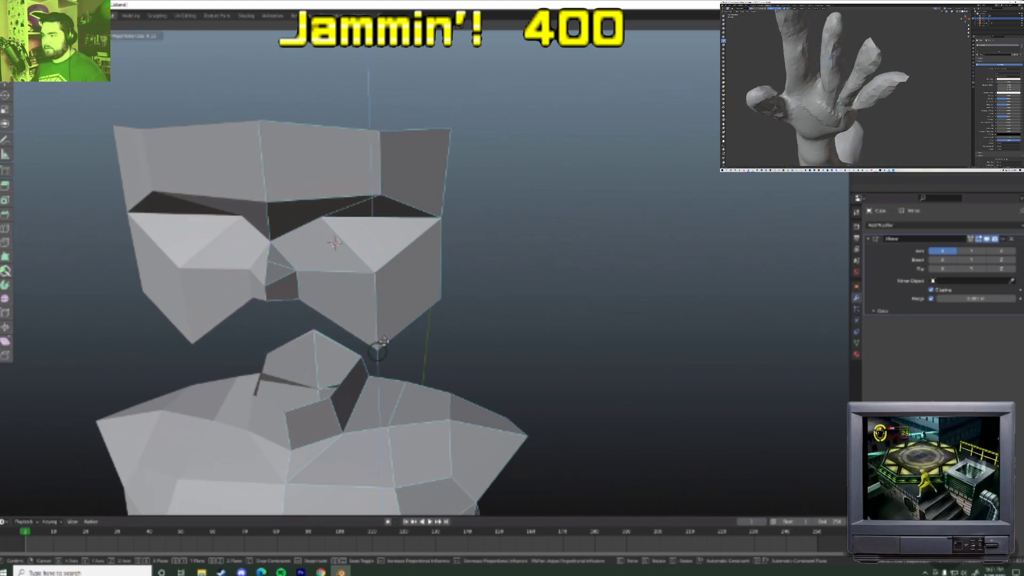
left_click(385, 322)
- Raise the outer bottom vertex of the cheek along Z and refine its position freely, finishing in front view
left_click(450, 297)
key("g")
key("z")
left_click(462, 286)
middle_click_drag(462, 286, 441, 230)
key("g")
left_click(402, 304)
key("g")
left_click(404, 300)
key("KP_1")
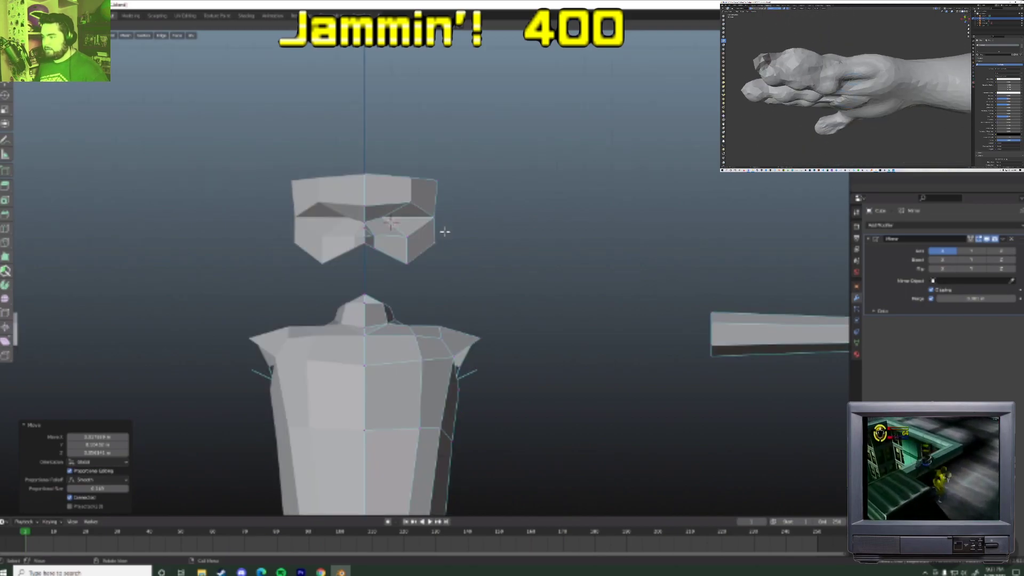
- Reposition the cheek's bottom corner vertex freely, checking its placement from several angles
left_click_drag(434, 219, 437, 184)
left_click_drag(437, 244, 410, 264)
middle_click_drag(420, 270, 375, 256)
key("g")
left_click(382, 266)
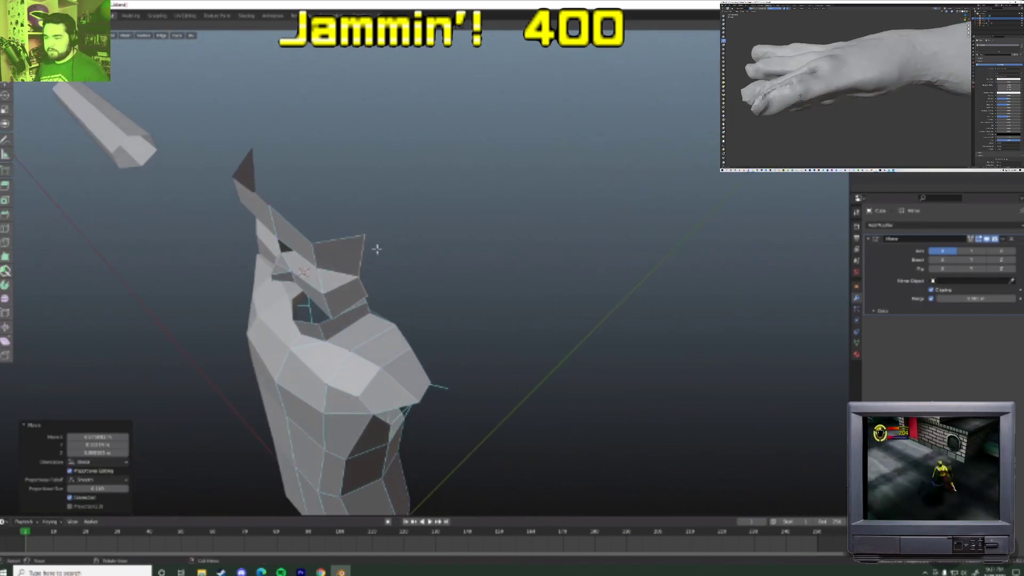
middle_click_drag(392, 291, 512, 274)
key("KP_1")
key("g")
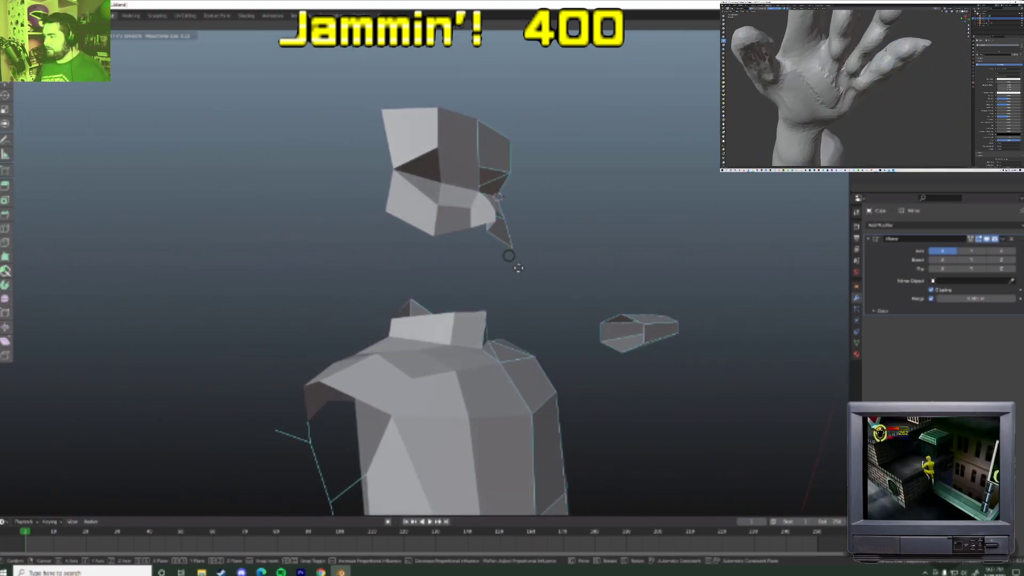
left_click(517, 268)
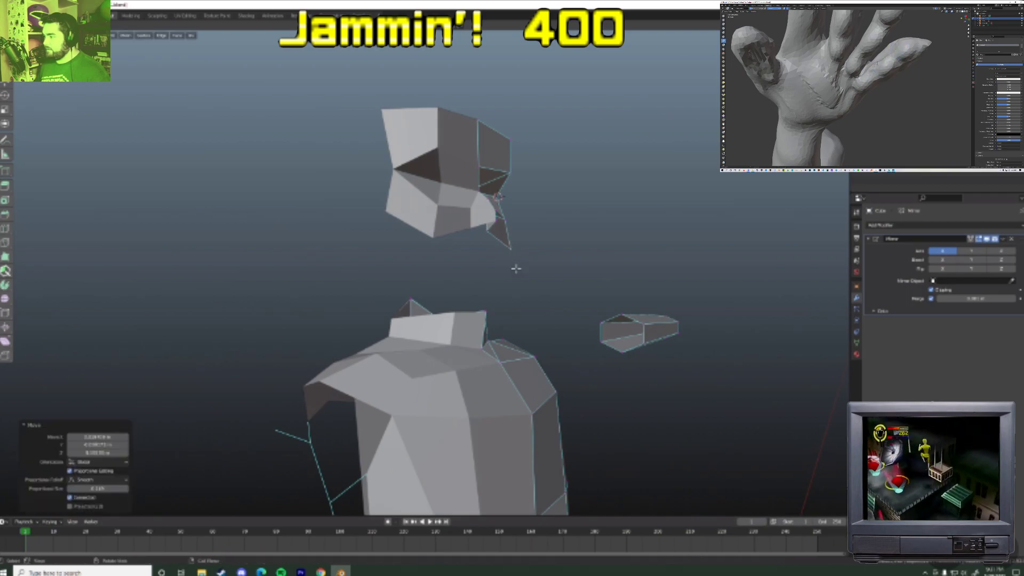
- Extrude jawline edges down and inward from the cheek's front and outer bottom vertices
middle_click_drag(518, 297, 466, 299)
key("g")
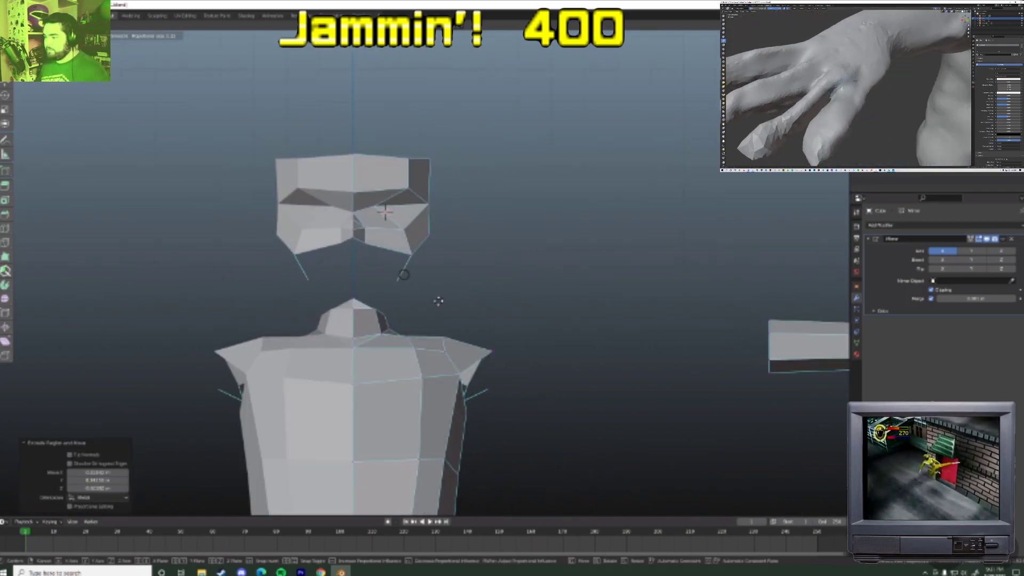
left_click(433, 305)
left_click(371, 246)
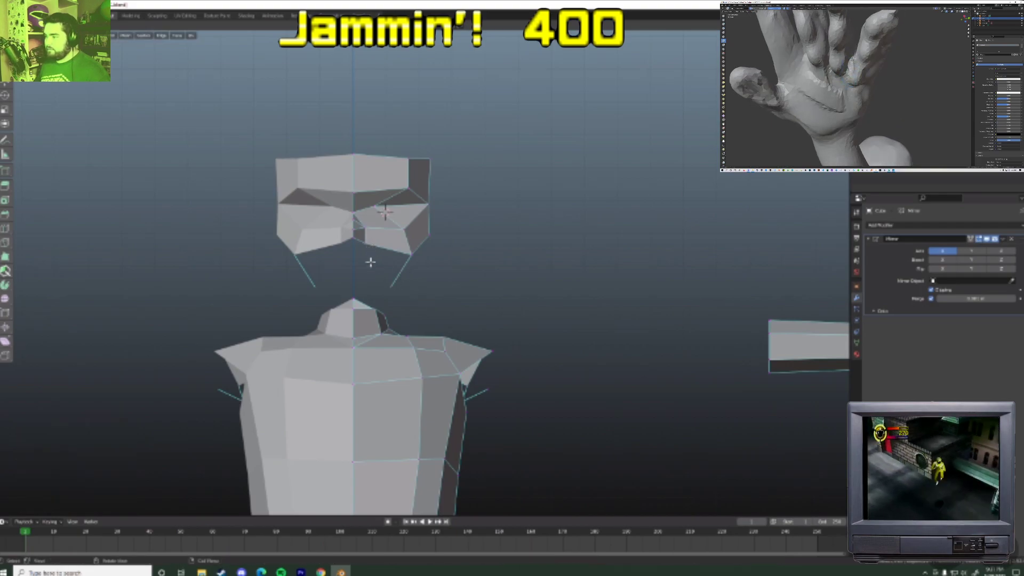
left_click(391, 287)
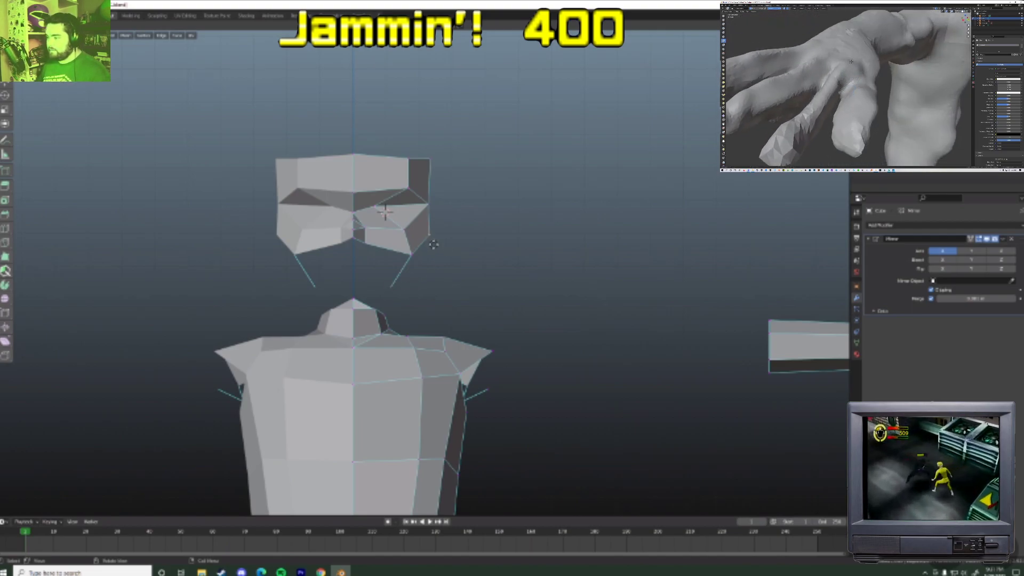
left_click(415, 290)
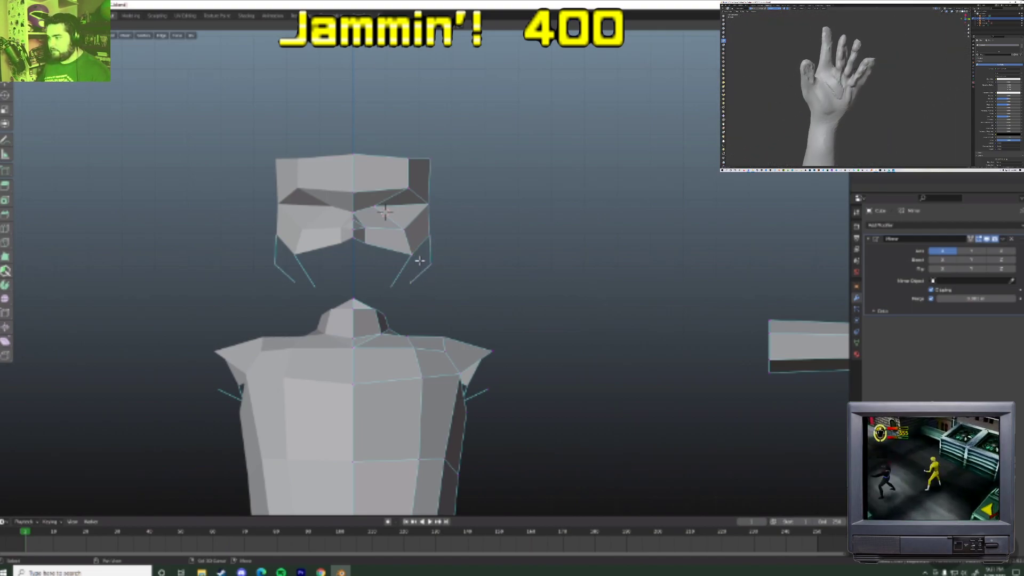
- Shape the jaw's side face below the cheek by moving the jawline vertices freely in depth
middle_click_drag(440, 300, 311, 298)
key("g")
left_click(401, 279)
left_click(389, 273)
middle_click_drag(384, 265, 418, 291)
key("g")
left_click(399, 263)
key("g")
left_click(460, 264)
left_click(416, 285)
key("g")
left_click(427, 286)
- Extrude an edge from the jaw side face's lowest vertex and shift its end along Y
key("e")
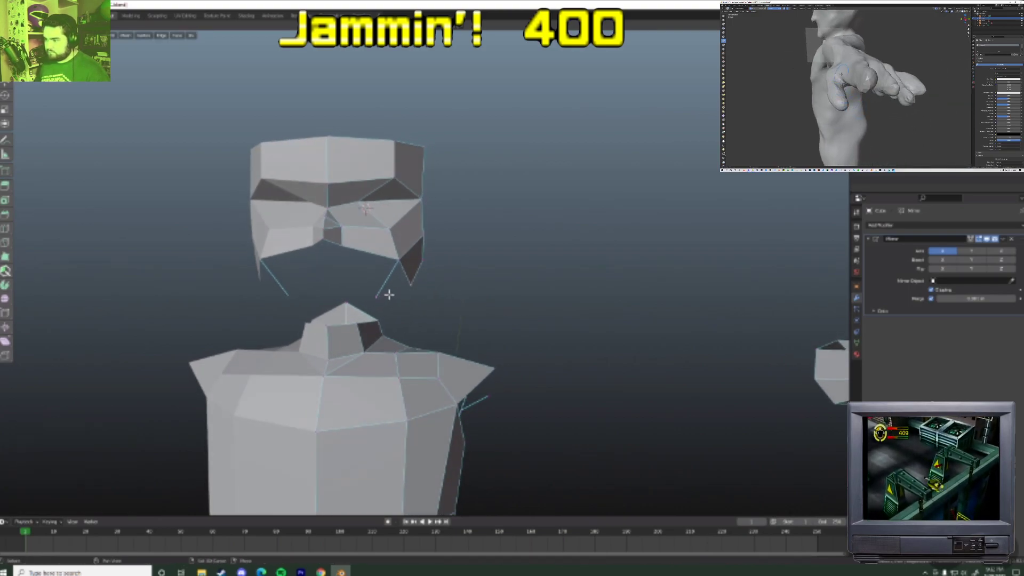
left_click(403, 311)
middle_click_drag(403, 312, 418, 262)
key("g")
key("y")
left_click(361, 284)
left_click(336, 292)
- Adjust the jaw side face's rear vertex and the cheek's bottom corner vertex freely
scroll(414, 310, "down", 1)
scroll(372, 311, "up", 4)
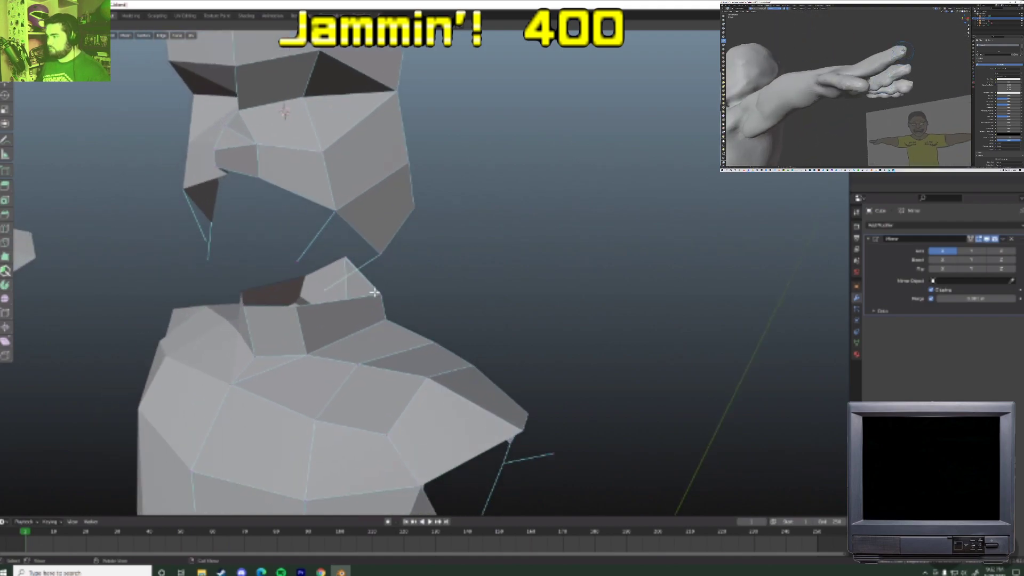
left_click_drag(415, 206, 412, 212)
scroll(429, 318, "down", 5)
scroll(431, 320, "up", 3)
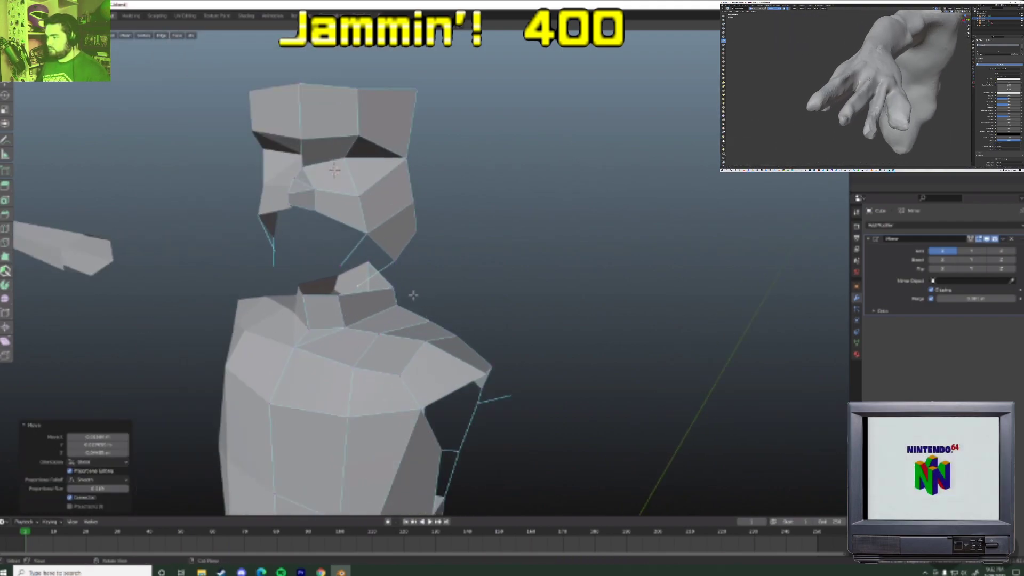
left_click(373, 231)
middle_click_drag(377, 229, 322, 231)
key("g")
left_click(443, 236)
- Refine the jaw outline by moving two more lower-face vertices freely
left_click(517, 204)
key("g")
left_click(459, 208)
left_click(462, 214)
key("g")
left_click(459, 228)
- Edge-slide the head band's outer vertical edge inward, toward the centre of the forehead
scroll(453, 258, "up", 5)
mouse_move(305, 170)
middle_mouse_down()
mouse_move(331, 165)
mouse_move(313, 160)
middle_mouse_up()
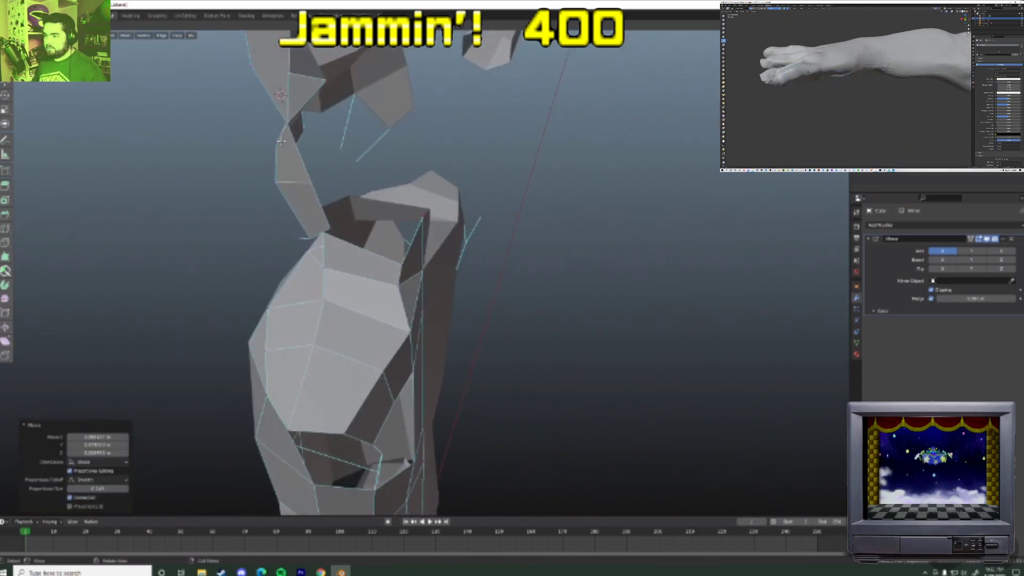
middle_click_drag(337, 197, 379, 193)
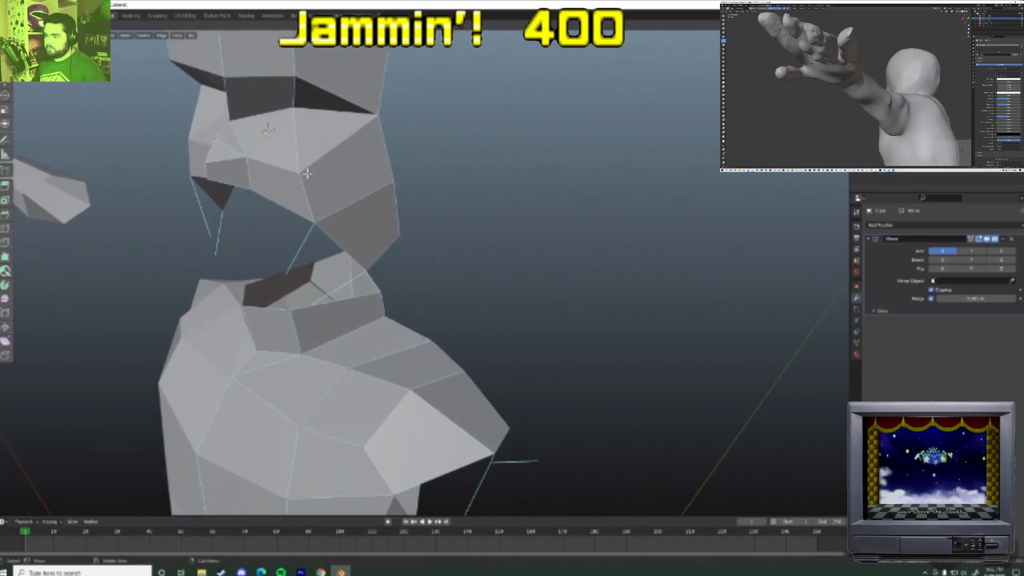
middle_click_drag(315, 171, 455, 153)
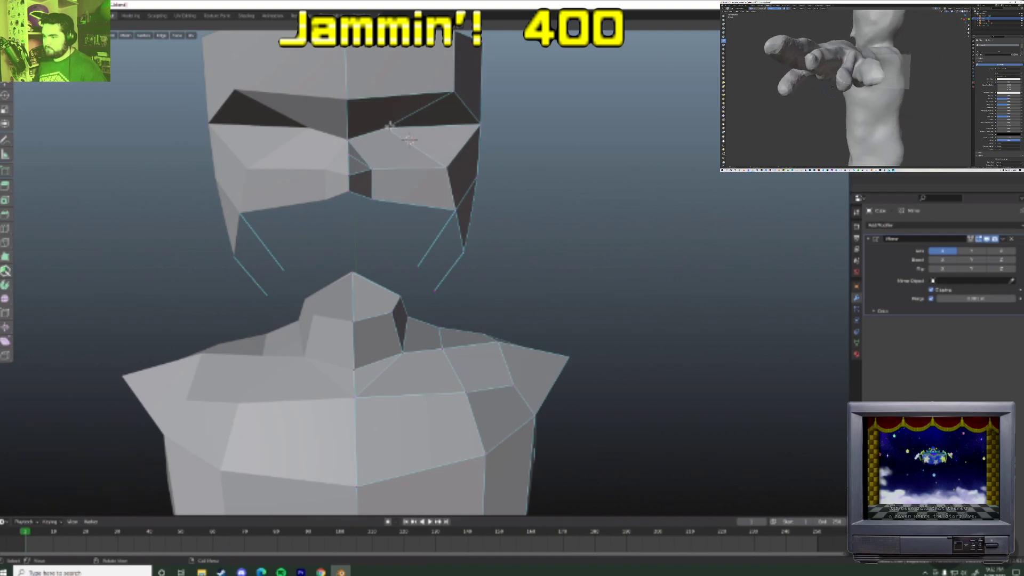
scroll(419, 225, "down", 3)
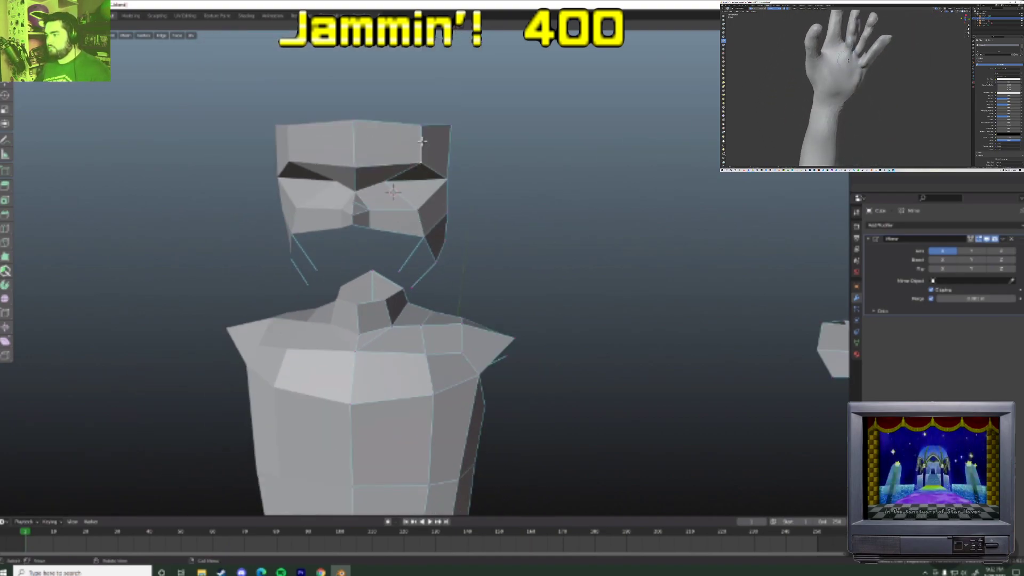
key("g")
key("g")
left_click(412, 154)
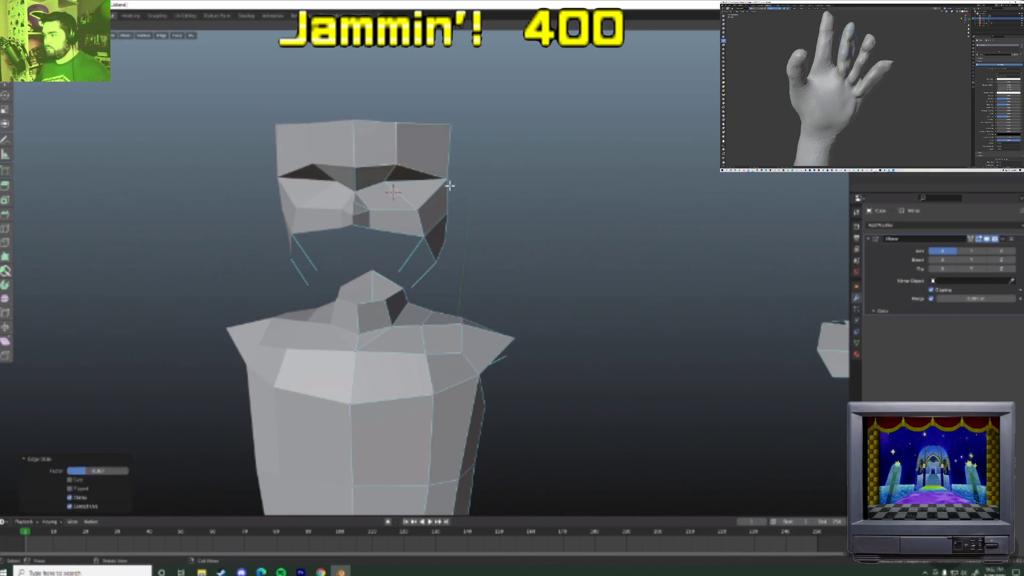
- Cut a vertical edge through the head band's wide side face and slide its lower vertex upward
left_click(427, 162)
left_click(425, 171)
key("g")
key("g")
left_click(429, 164)
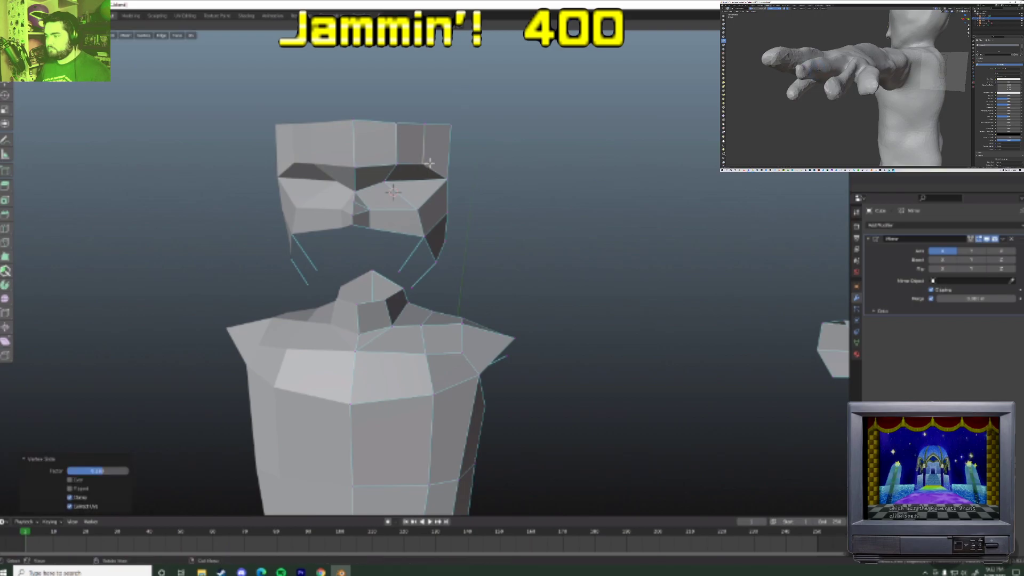
- Move the upper cheek vertex up and slightly inward, then nudge the outer eye corner vertex
left_click(419, 208)
key("g")
left_click(424, 196)
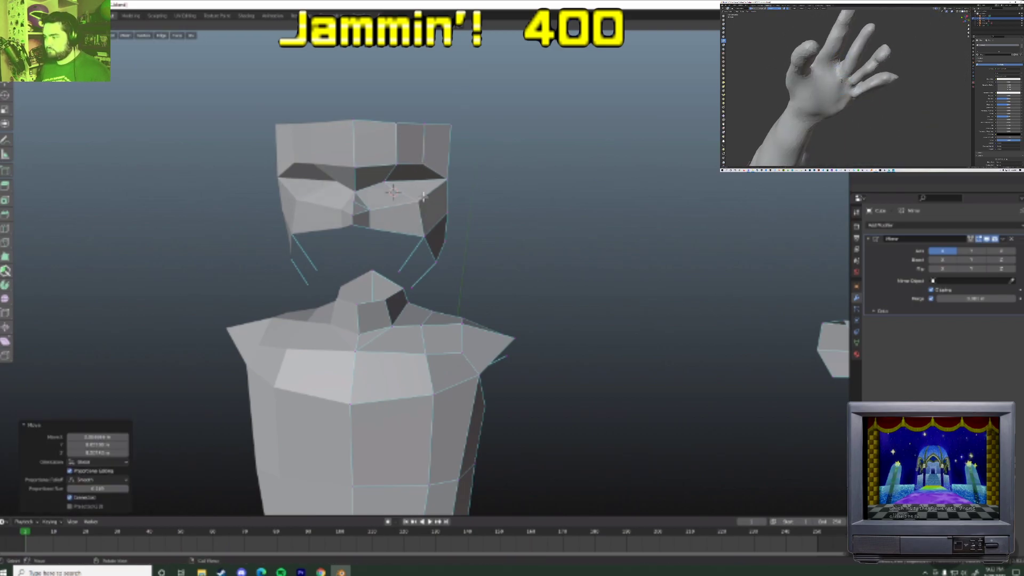
key("g")
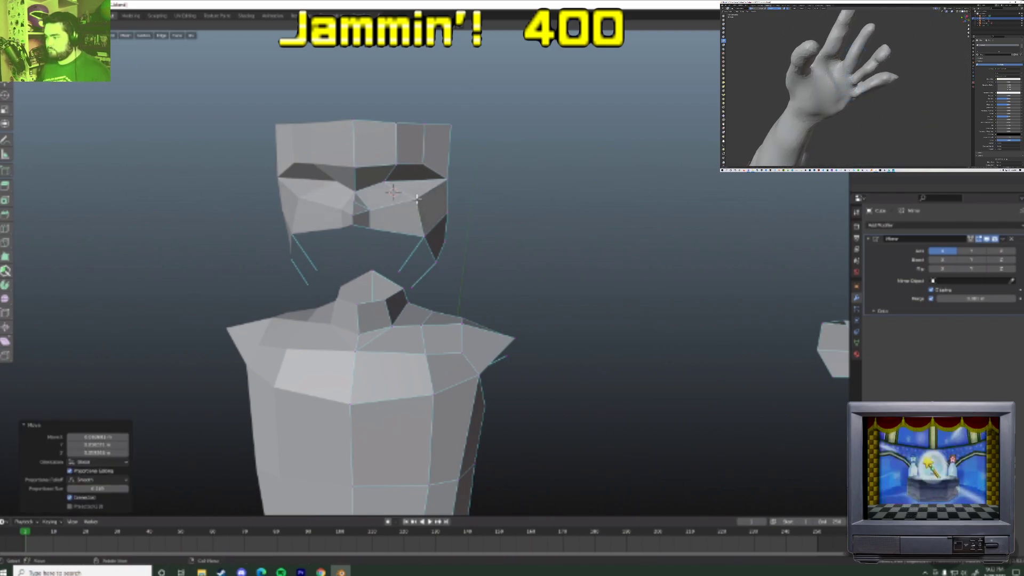
left_click(415, 199)
left_click(440, 178)
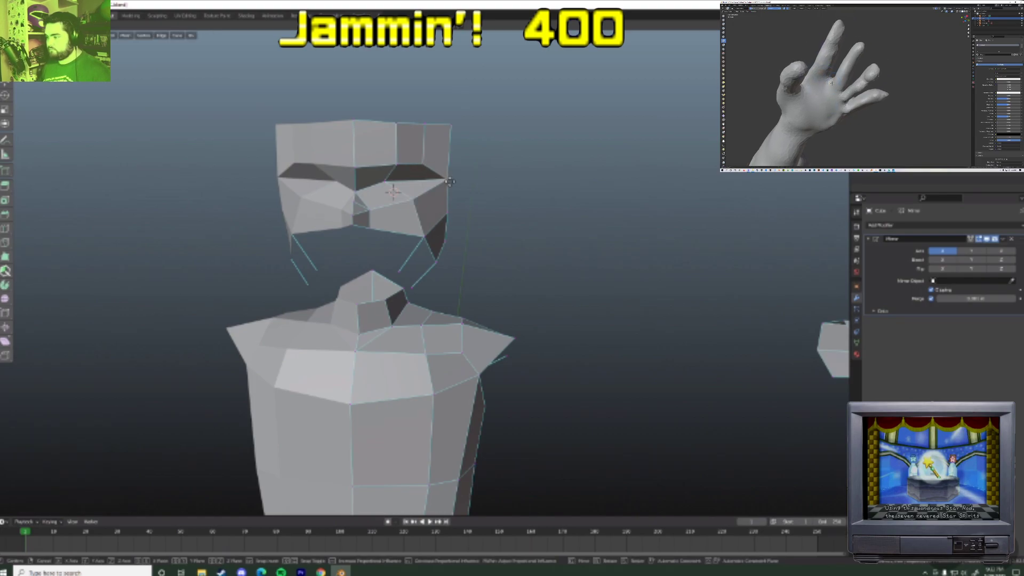
key("g")
left_click(447, 179)
- Lower the head band's top outer corner and adjust the neighbouring top vertex to even out the upper edge
left_click(439, 146)
left_click(450, 125)
key("g")
left_click(447, 123)
middle_click_drag(430, 123, 411, 180)
left_click(404, 135)
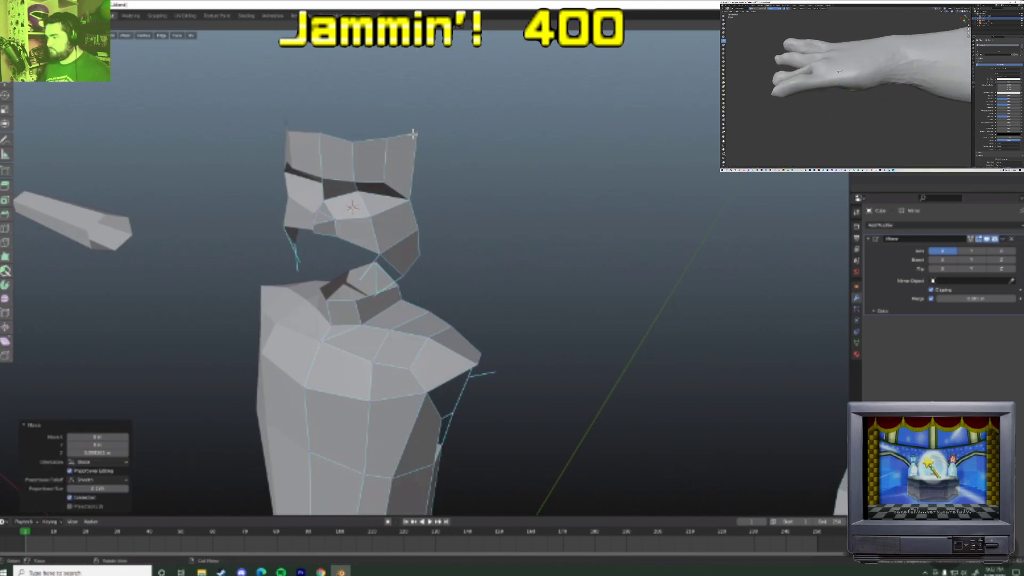
right_click(425, 141)
left_click(388, 137)
key("g")
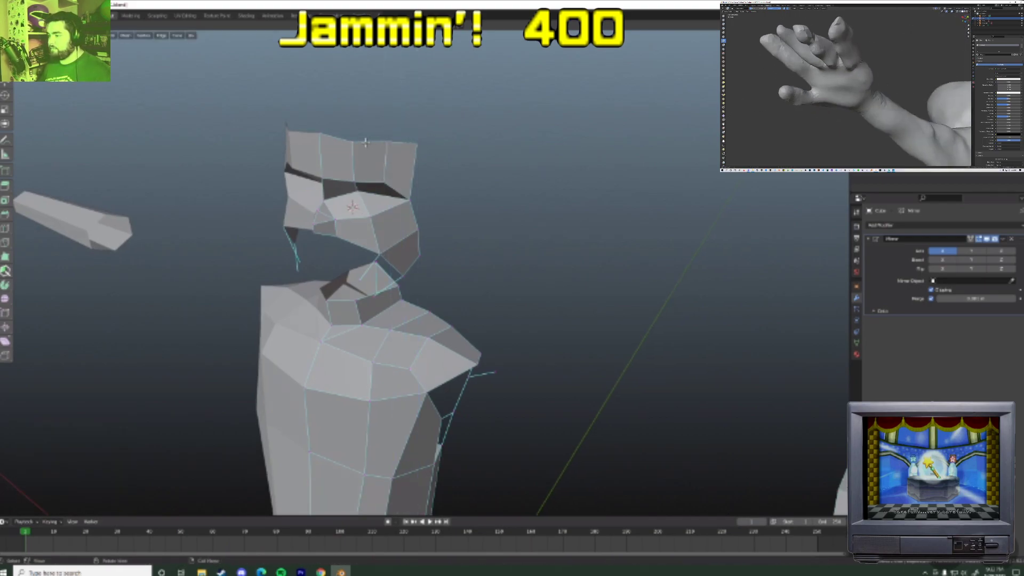
left_click(365, 141)
- Fill a face below the cheek between the side of the nose and the front jaw edge
middle_click_drag(405, 234, 381, 253)
left_click(359, 216, "shift")
left_click(408, 223, "shift")
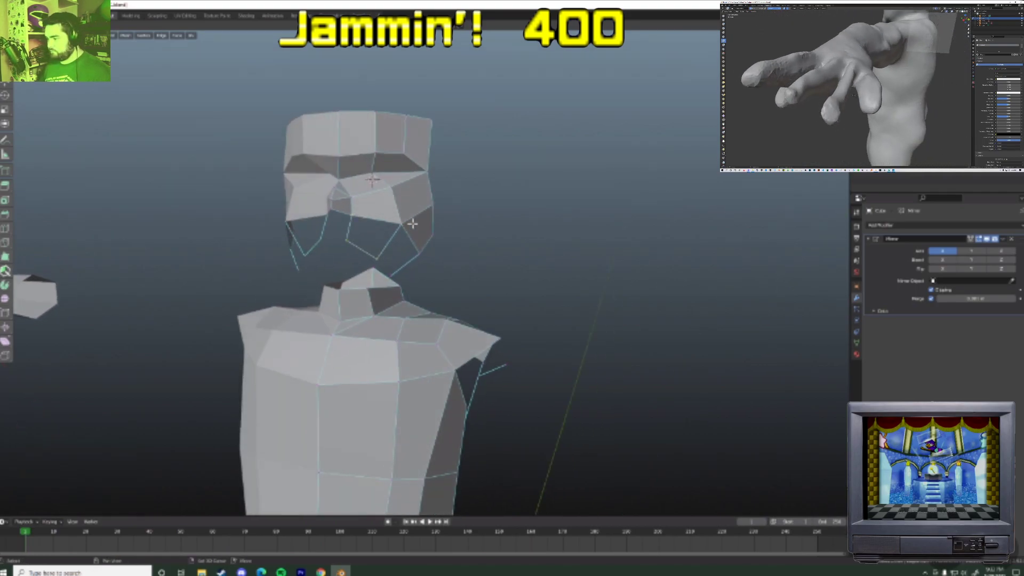
key("f")
key("alt+a")
middle_click_drag(405, 265, 413, 261)
left_click_drag(414, 261, 411, 250)
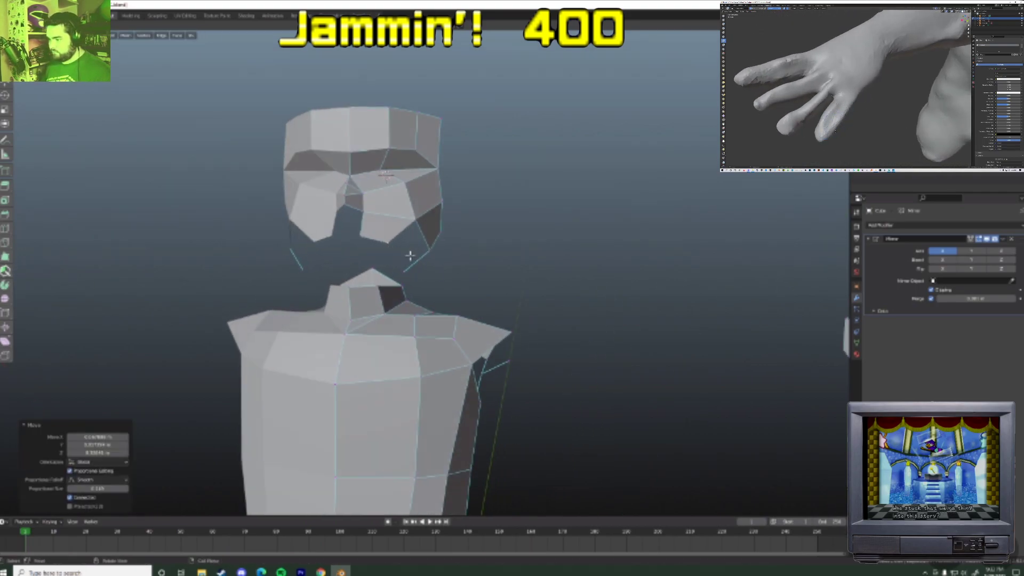
left_click(392, 245)
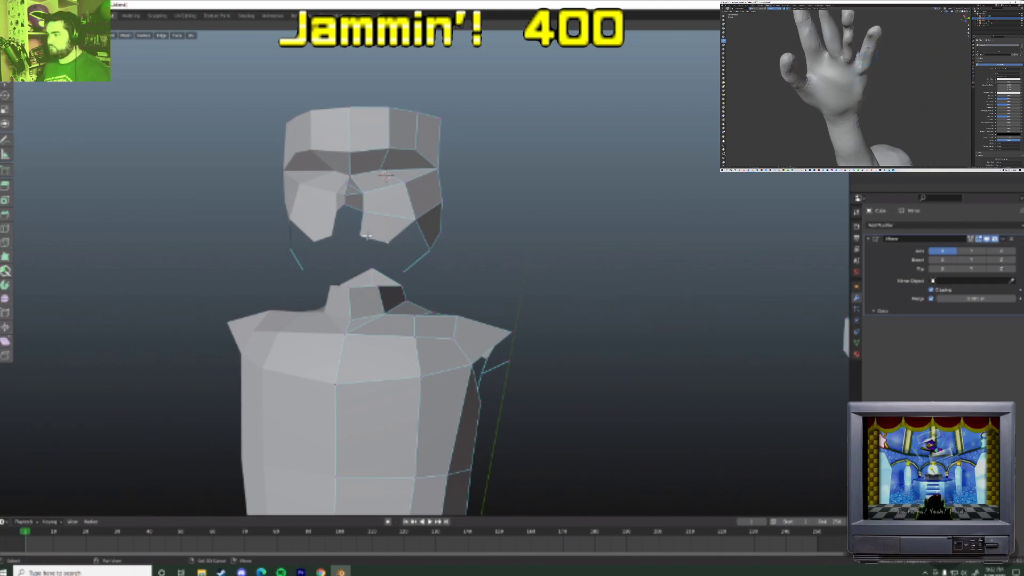
- Try to extrude and position a short edge below the nose's bottom centre vertex
middle_click_drag(407, 249, 363, 233)
left_click(320, 239)
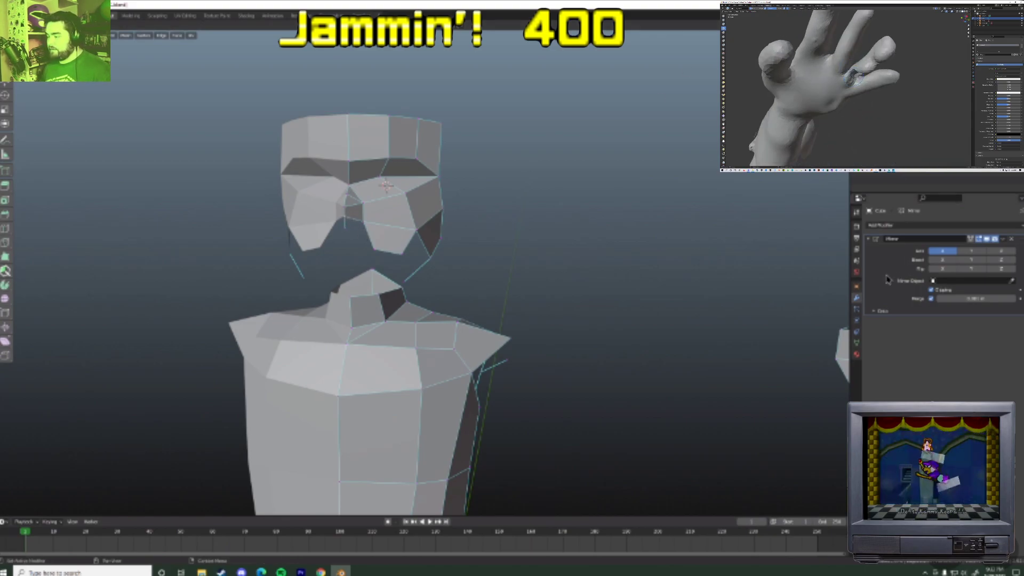
middle_click_drag(357, 170, 340, 228)
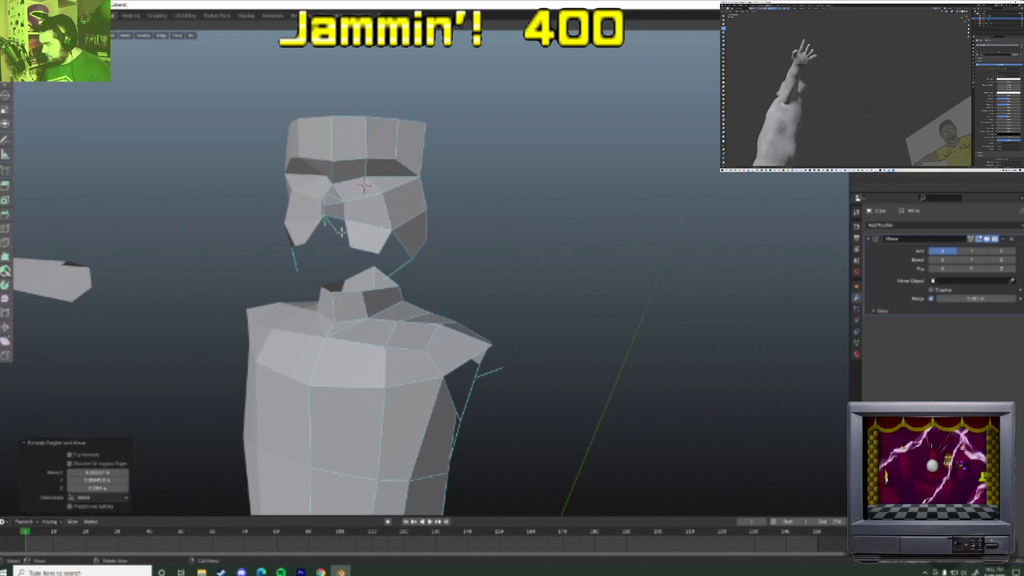
key("g")
left_click(364, 250)
- Delete the face below the cheek with its front jaw edge, and the stray edges under the nose
key("x")
left_click(372, 252)
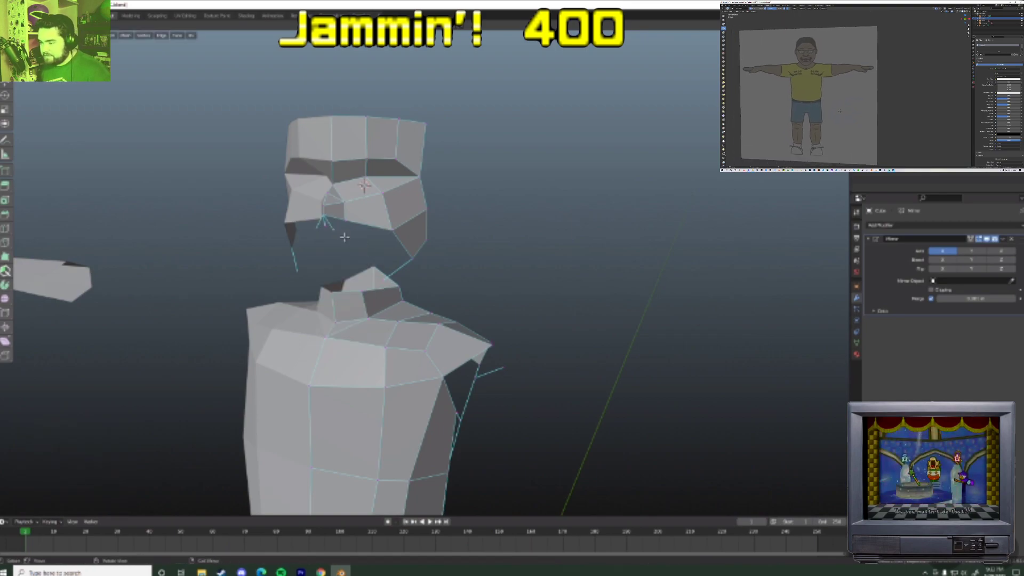
middle_click_drag(356, 249, 373, 320)
left_click(373, 314)
key("KP_1")
scroll(371, 312, "up", 4)
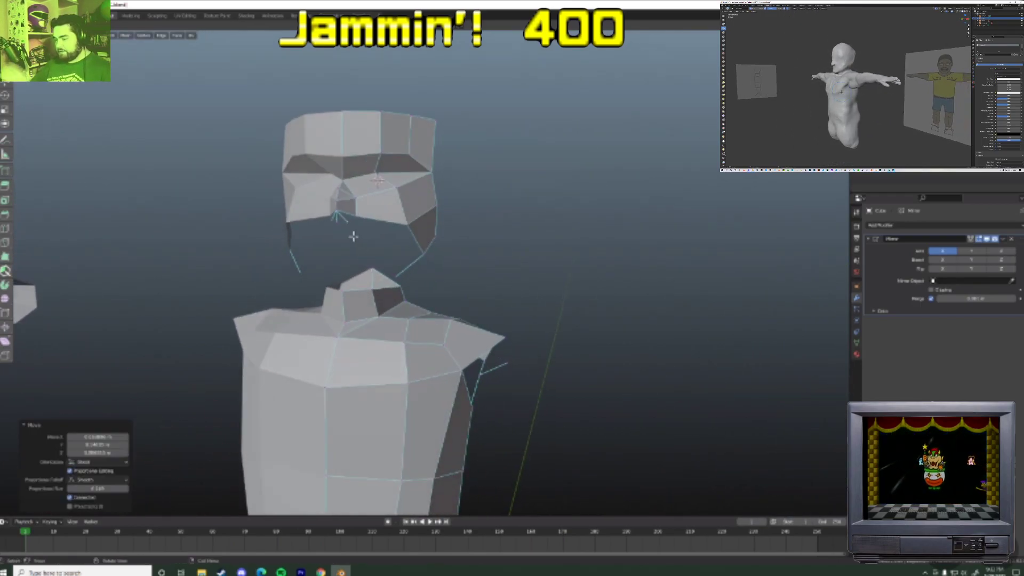
middle_click_drag(302, 281, 292, 284)
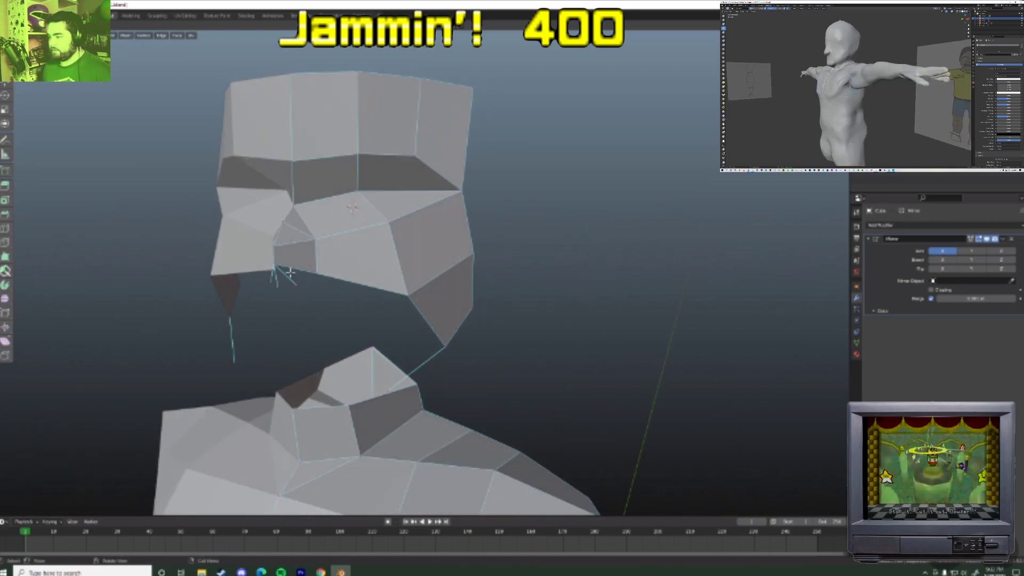
right_click(290, 285)
key("Escape")
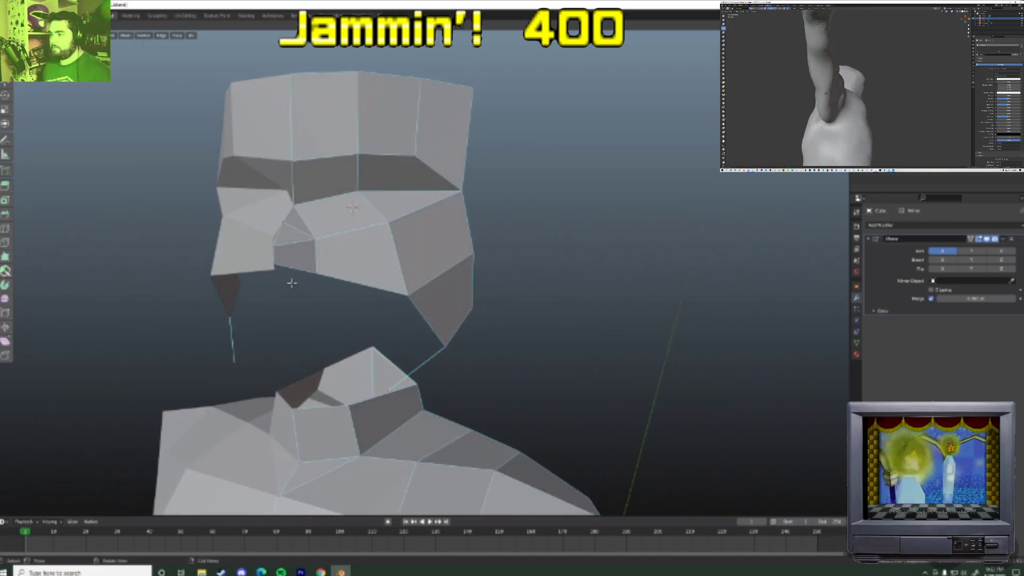
- Add a vertical loop cut through the side of the nose and move it to shape the nostril
key("ctrl+r")
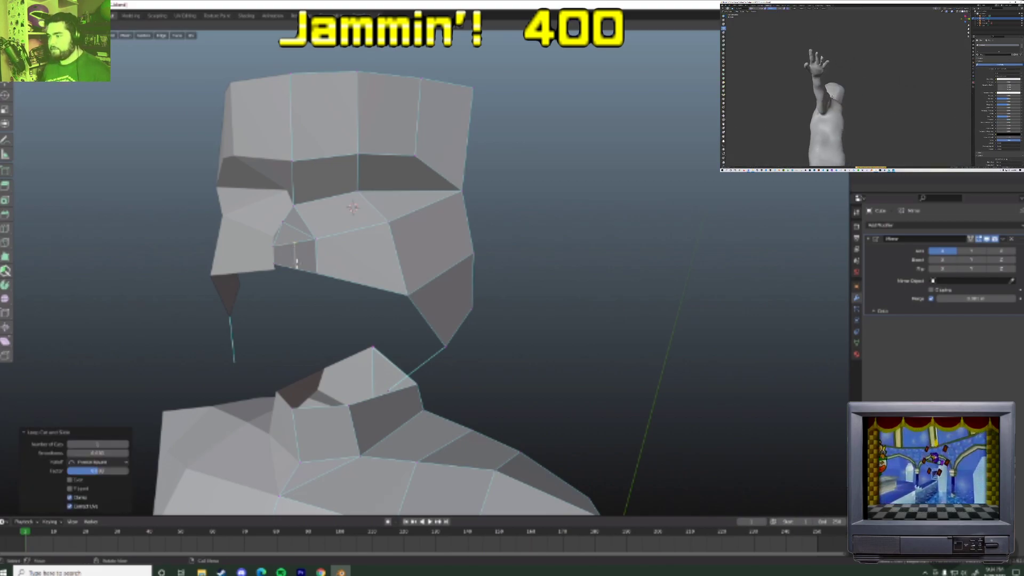
key("g")
left_click(295, 256)
middle_click_drag(295, 256, 328, 313)
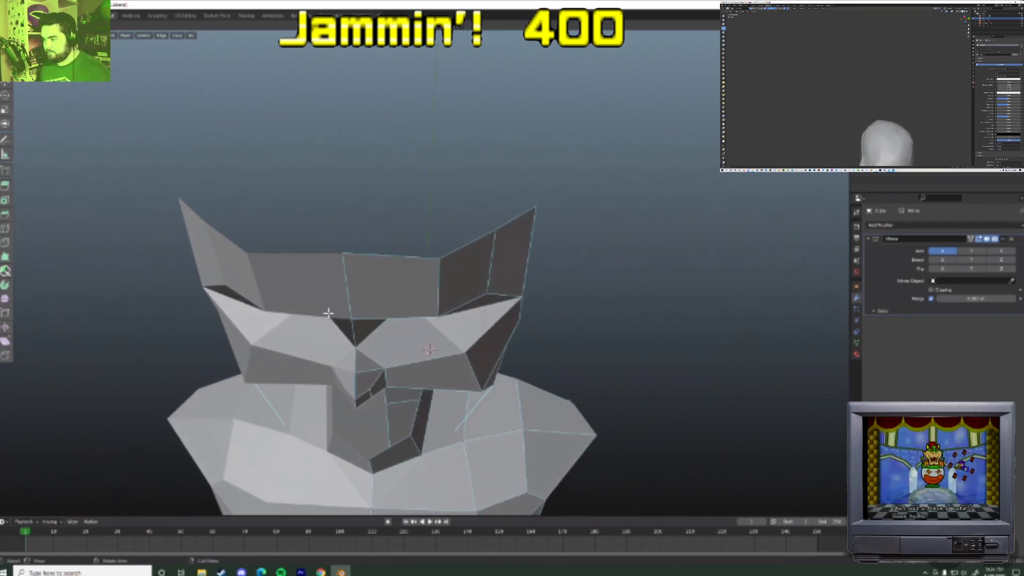
- Slide the selected geometry on the nose's underside along its edges to refine the nostril
left_click(370, 393)
middle_click_drag(373, 394, 303, 298)
key("g")
key("g")
left_click(331, 347)
- Extrude a short edge down from the nose's bottom centre vertex and move its end onto the mirror centre line
left_click(294, 316)
left_click(277, 298)
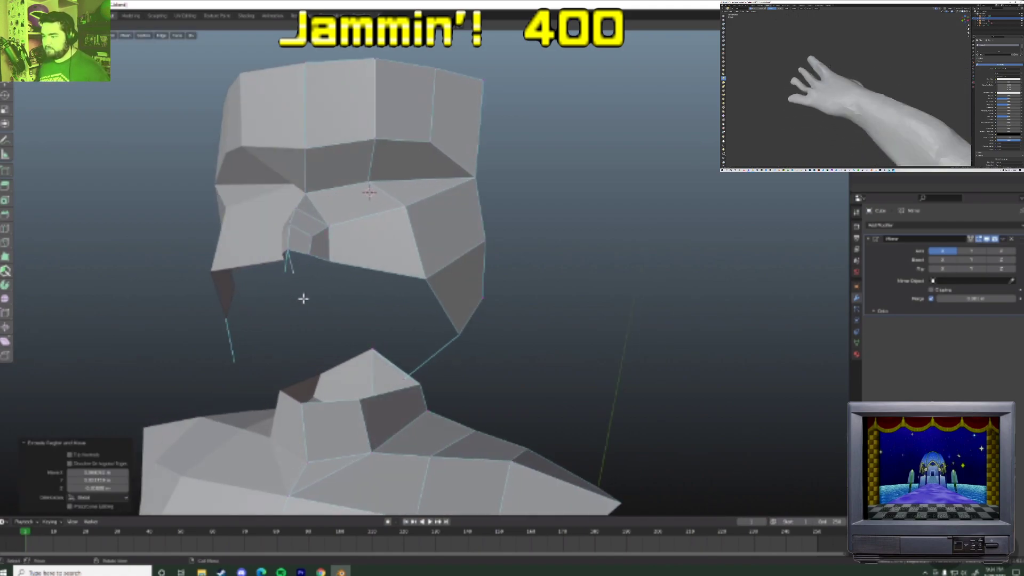
key("KP_1")
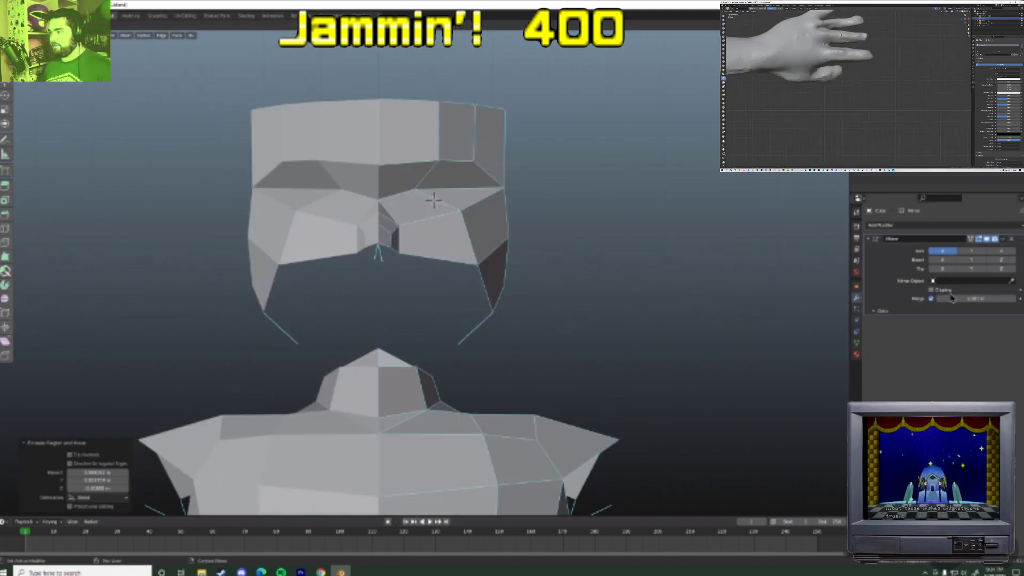
key("g")
left_click(462, 278)
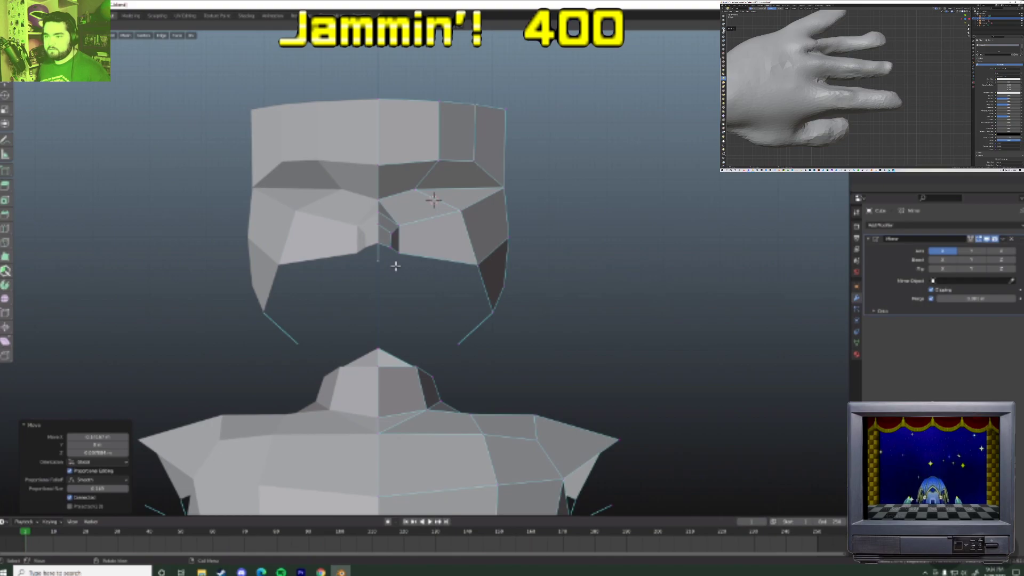
- Extrude the vertex below the nose sideways into a short bottom edge and reposition its end
middle_click_drag(537, 299, 266, 254)
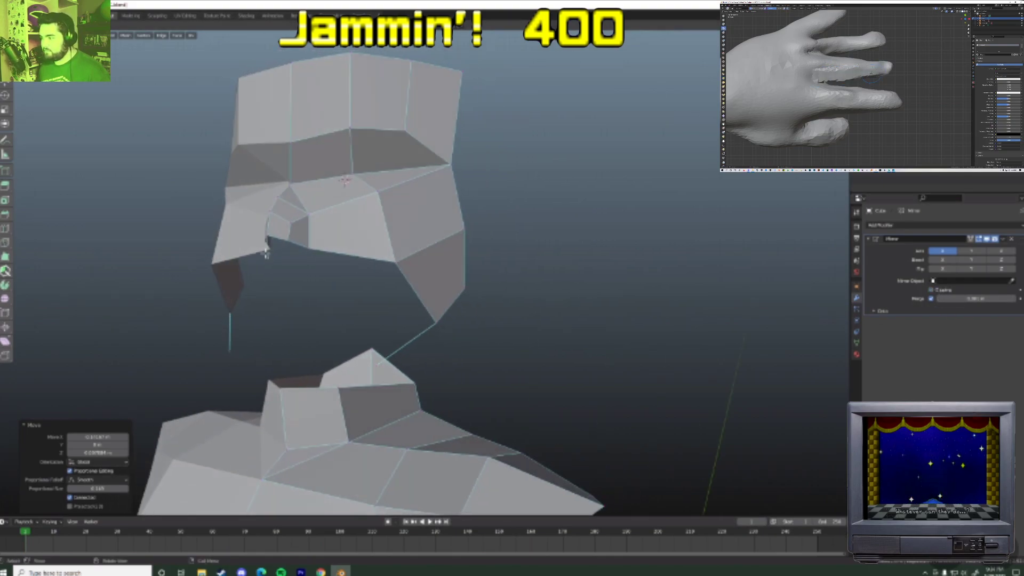
key("e")
left_click(313, 262)
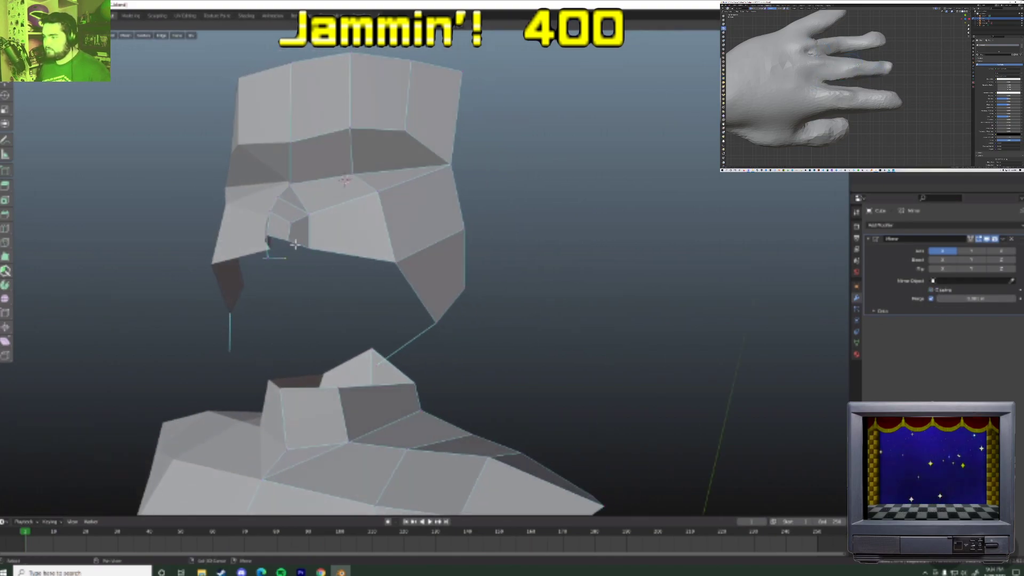
middle_click_drag(299, 266, 287, 295)
key("g")
left_click(287, 285)
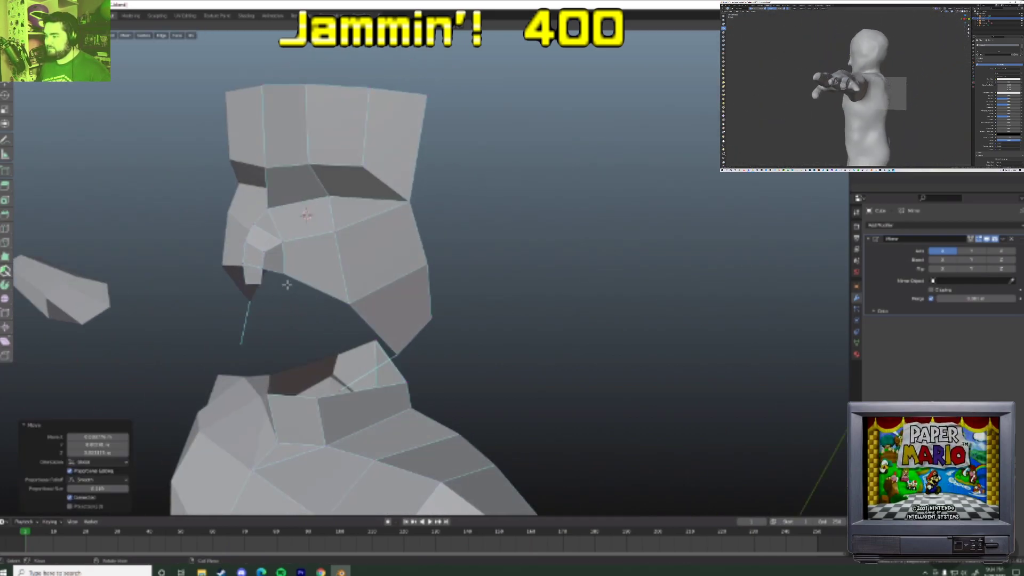
- Connect the short edge under the nose to the nostril's outer corner
left_click(284, 277)
middle_click_drag(260, 287, 291, 180)
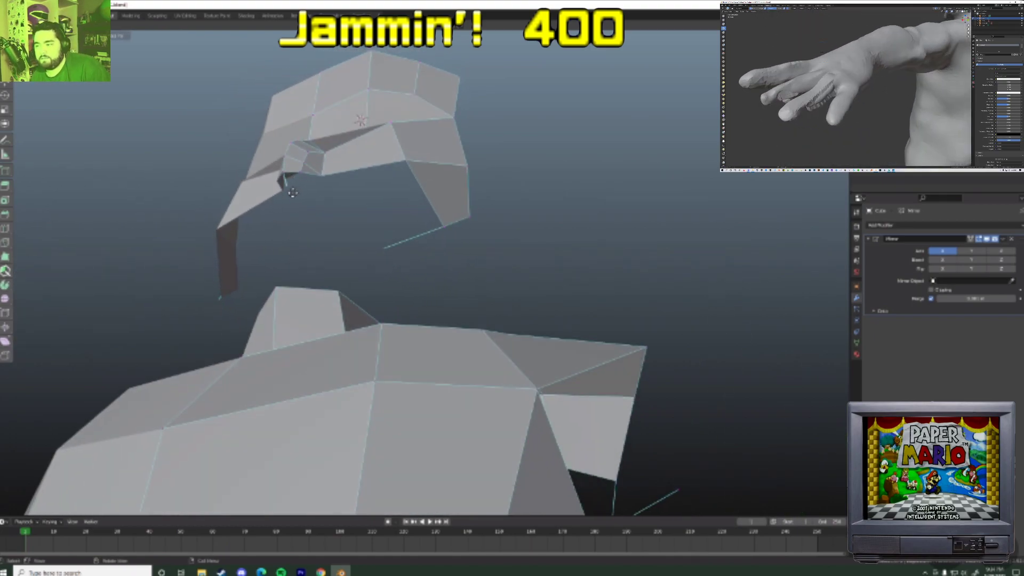
left_click(298, 194)
left_click(322, 189)
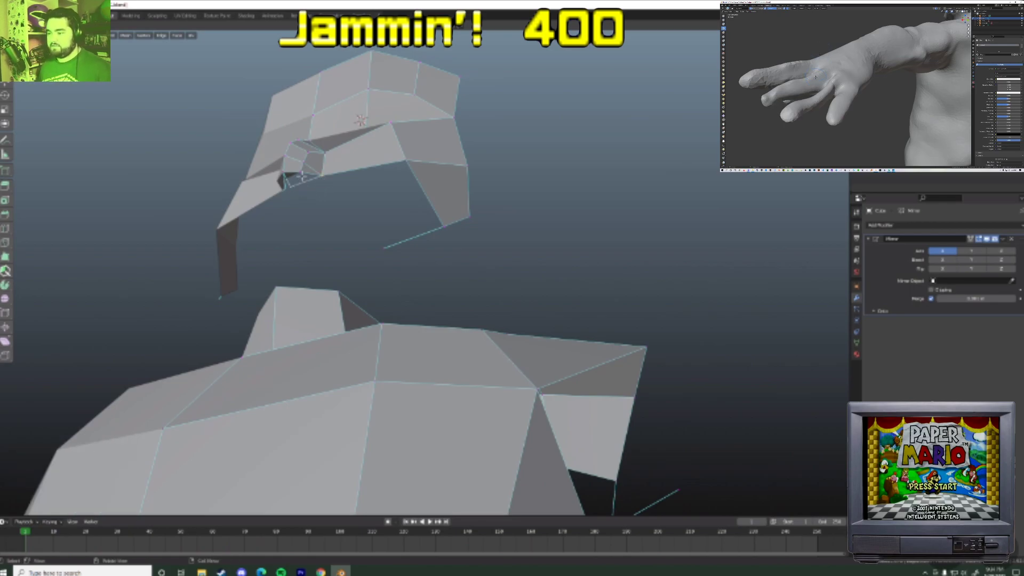
- Add a loop cut in the edge below the nostril and move it along Z to round the nose's lower outline
key("ctrl+r")
left_click(300, 177)
left_click(300, 179)
key("g")
key("z")
left_click(302, 176)
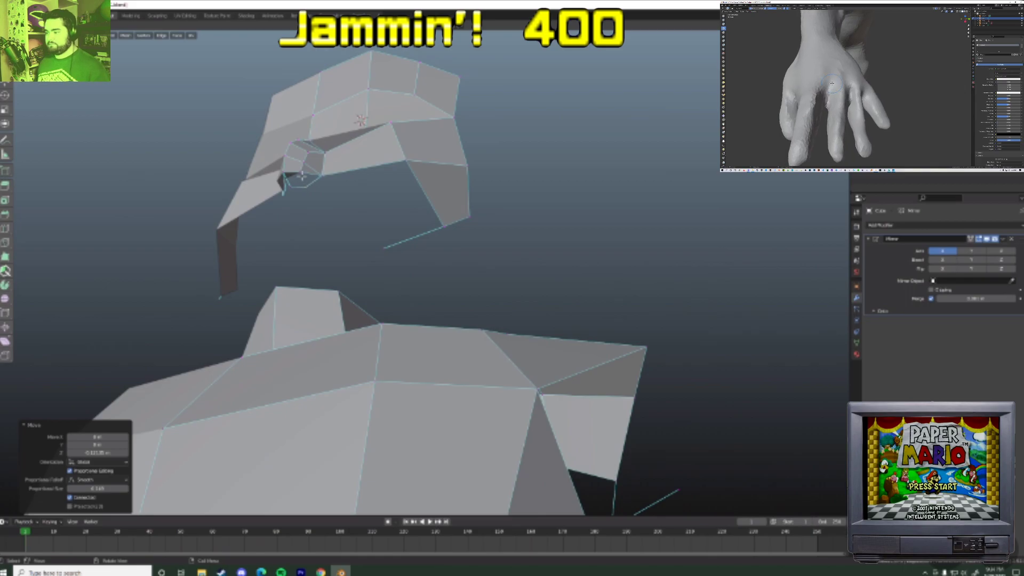
- Fill the gap between the nose and its lower outline with faces and reposition the lower vertices
left_click(316, 176, "shift")
left_click(284, 174, "shift")
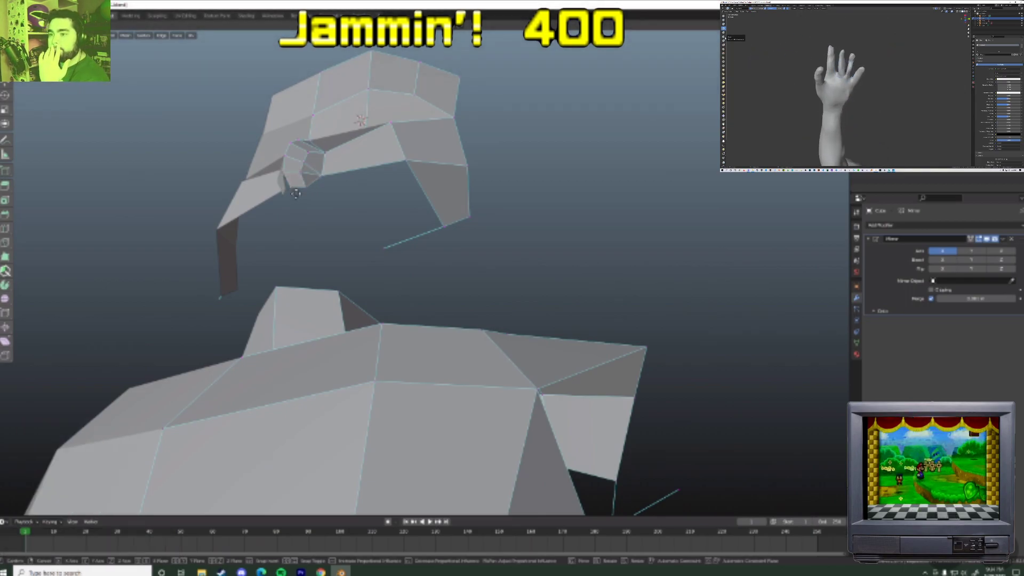
left_click(296, 193)
middle_click_drag(297, 192, 324, 227)
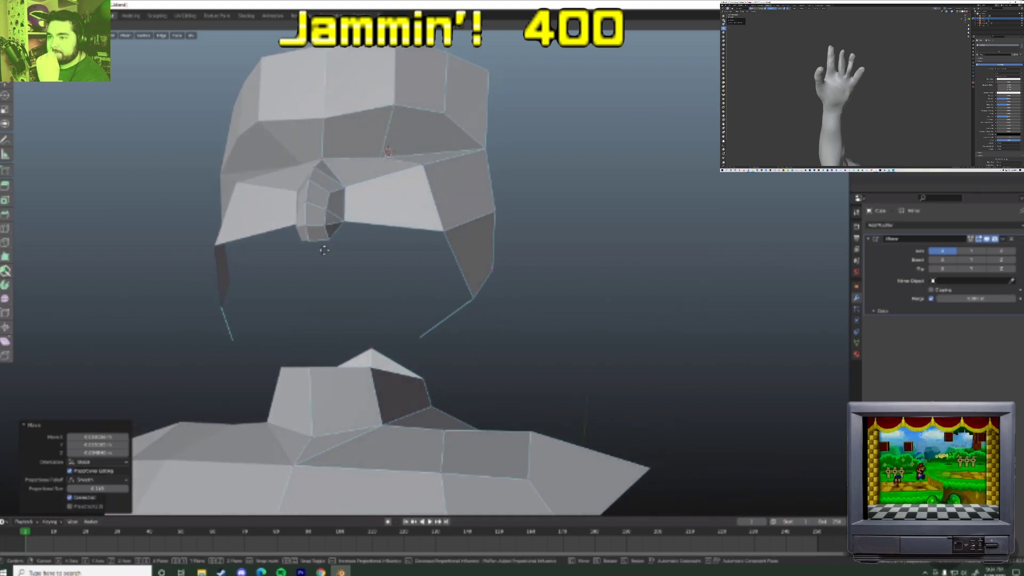
left_click(326, 250)
- Move the outer bottom vertex of the nose to shape the nostril's lower corner
left_click(334, 240)
middle_click_drag(360, 240, 338, 276)
key("g")
left_click(256, 269)
- Move the nose's bottom centre vertex onto the mirror centre line in front view and enable clipping in the Mirror modifier
left_click(348, 260)
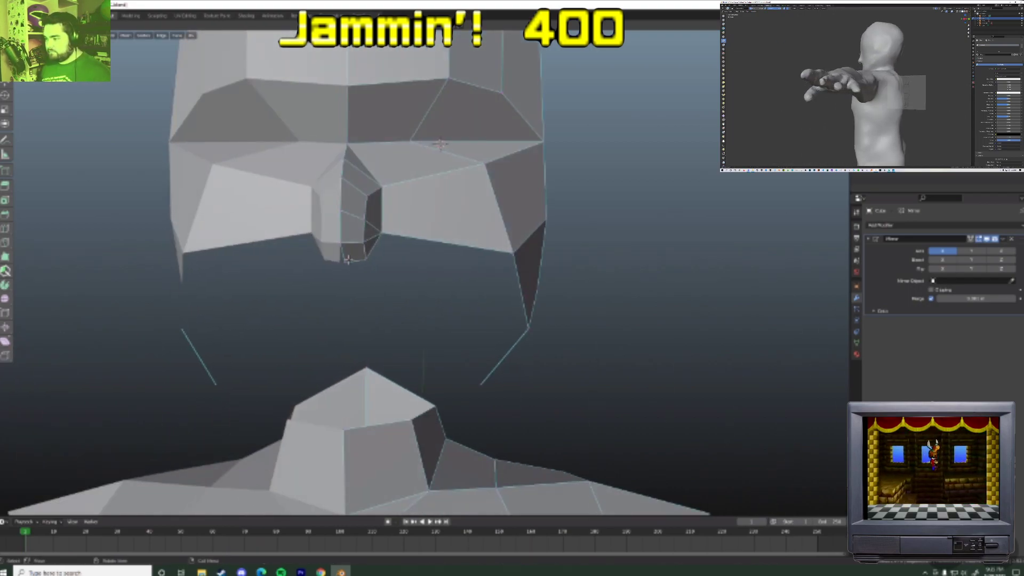
key("KP_1")
key("g")
left_click(405, 264)
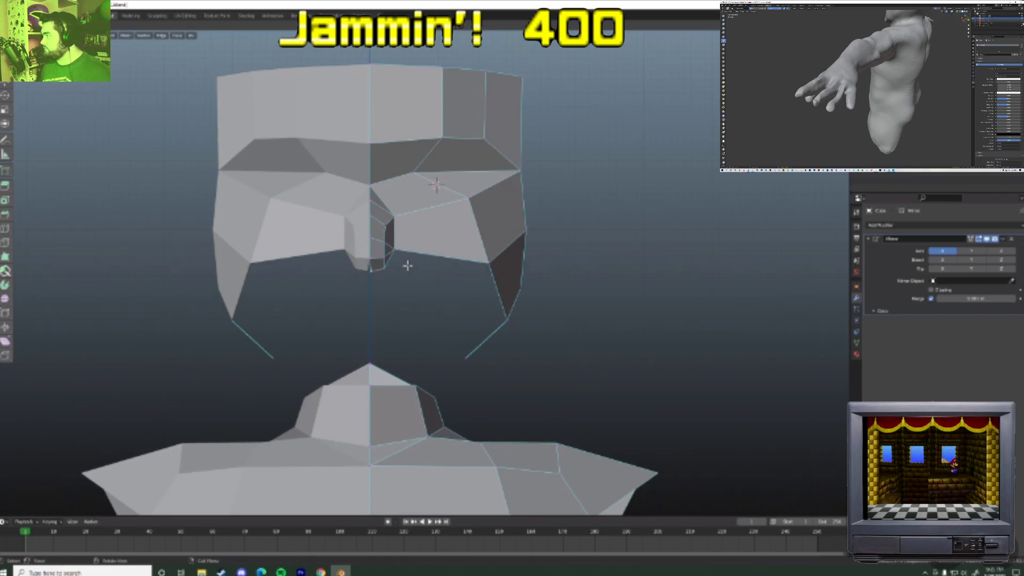
left_click(940, 291)
left_click(490, 271)
left_click(443, 133)
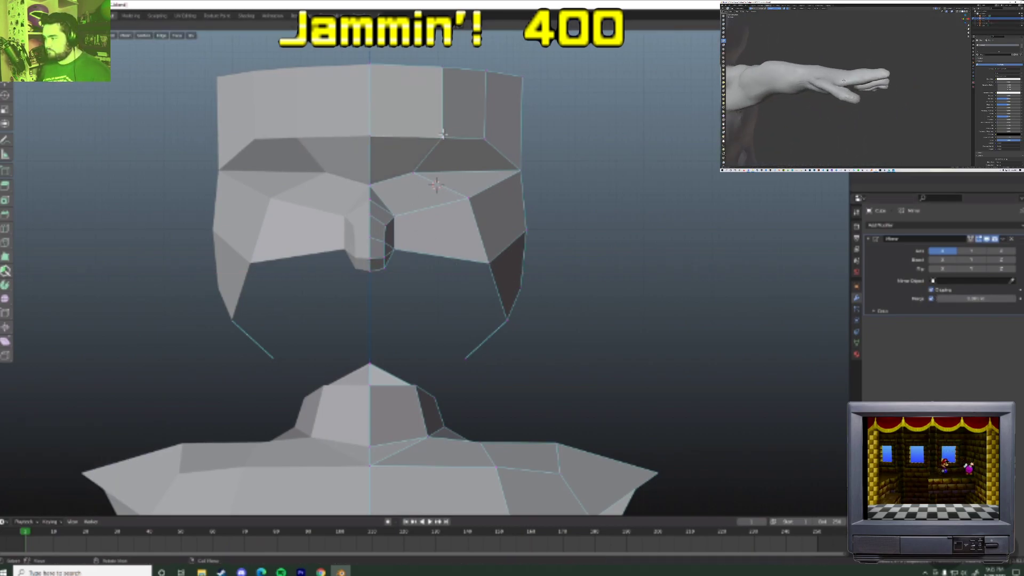
key("g")
key("z")
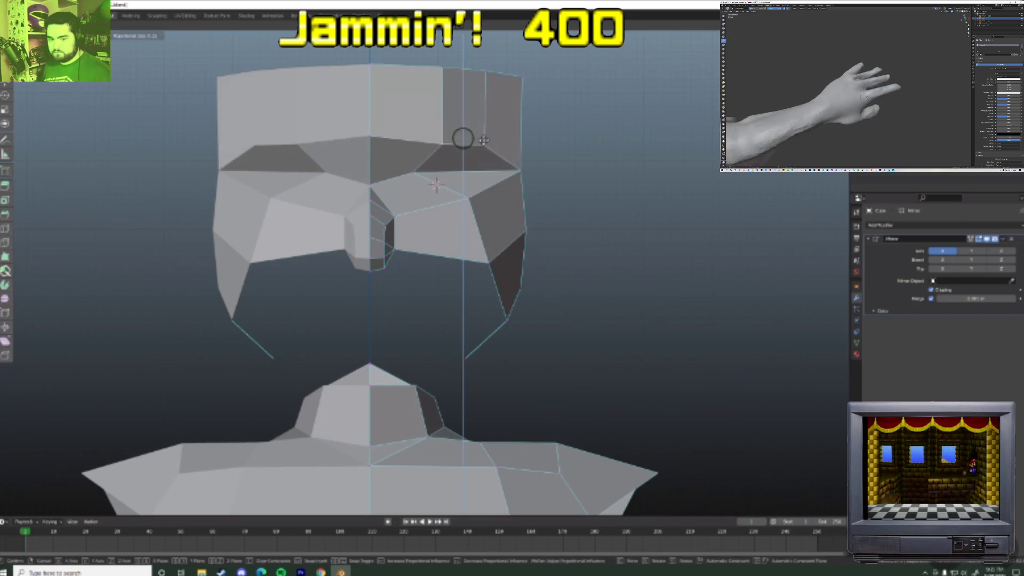
right_click(462, 138)
- Adjust the heights of the brow band's lower vertices so its bottom edge runs nearly level
left_click(380, 139)
left_click(442, 142)
key("g")
key("z")
left_click(444, 142)
left_click(489, 140)
key("g")
left_click(489, 139)
- Select the eye socket faces and assign them a new material with a black base colour, shown in the viewport
left_click(472, 169)
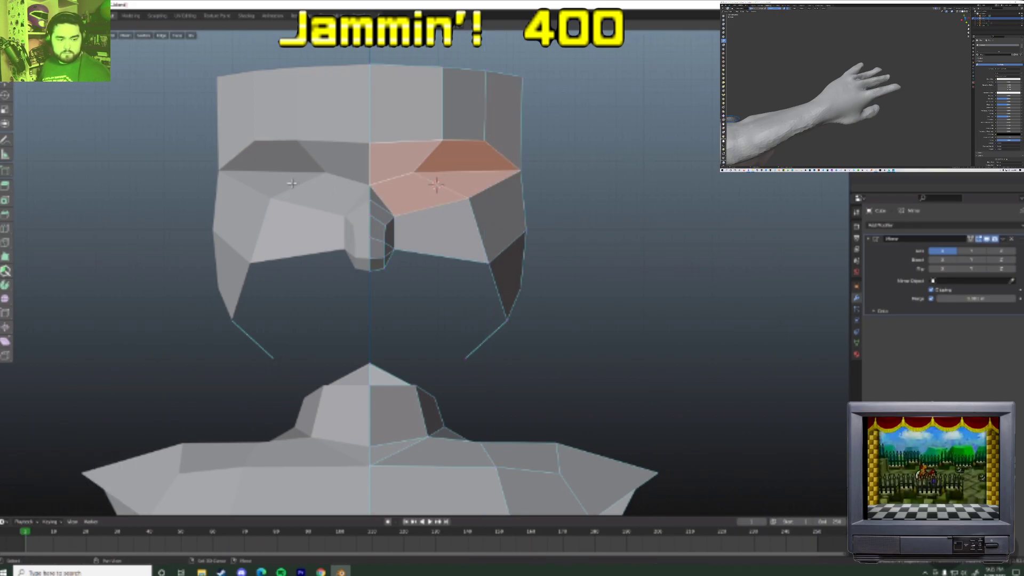
key("alt+Tab")
left_click(857, 354)
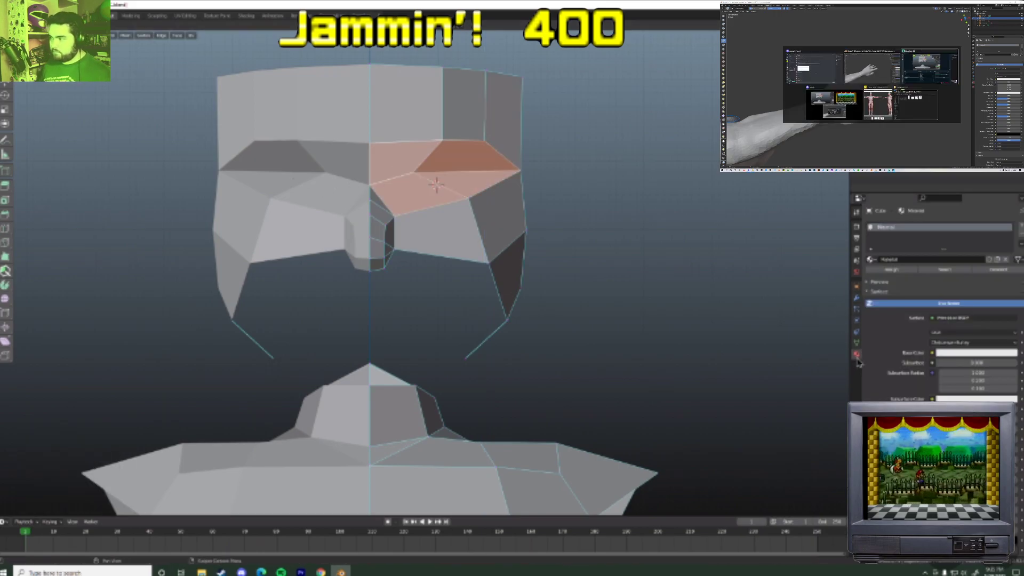
left_click(1019, 226)
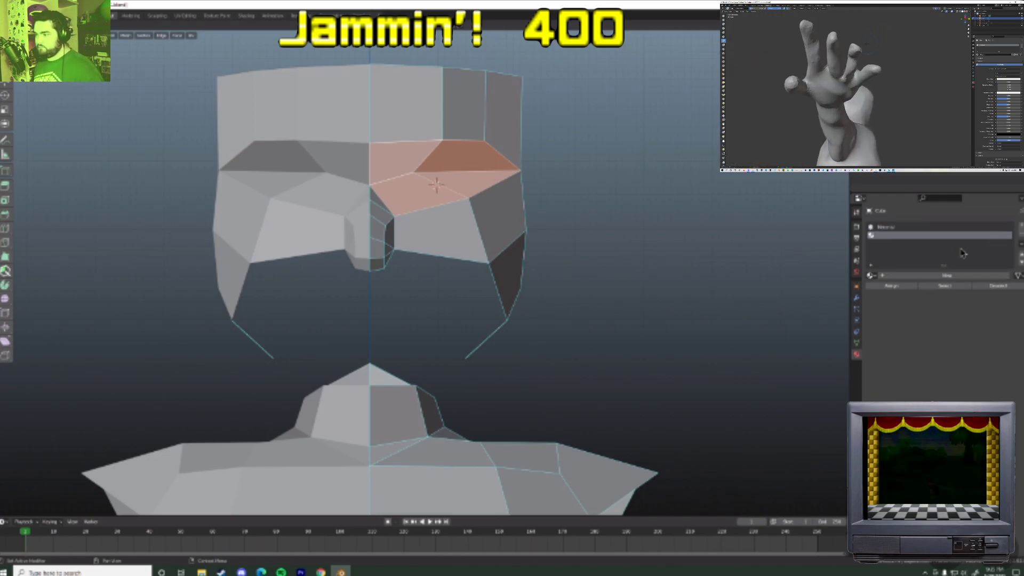
left_click(917, 275)
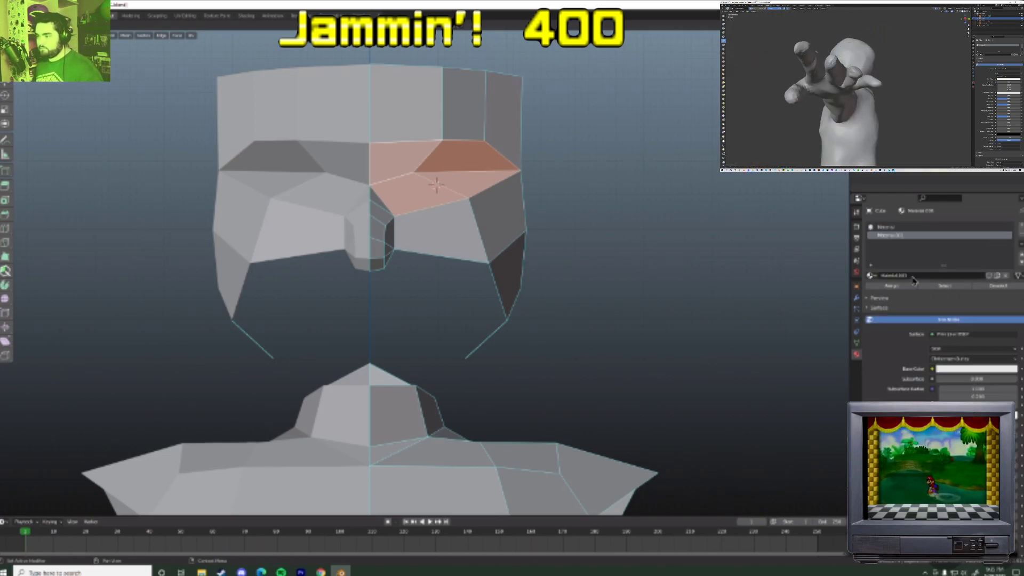
left_click(976, 369)
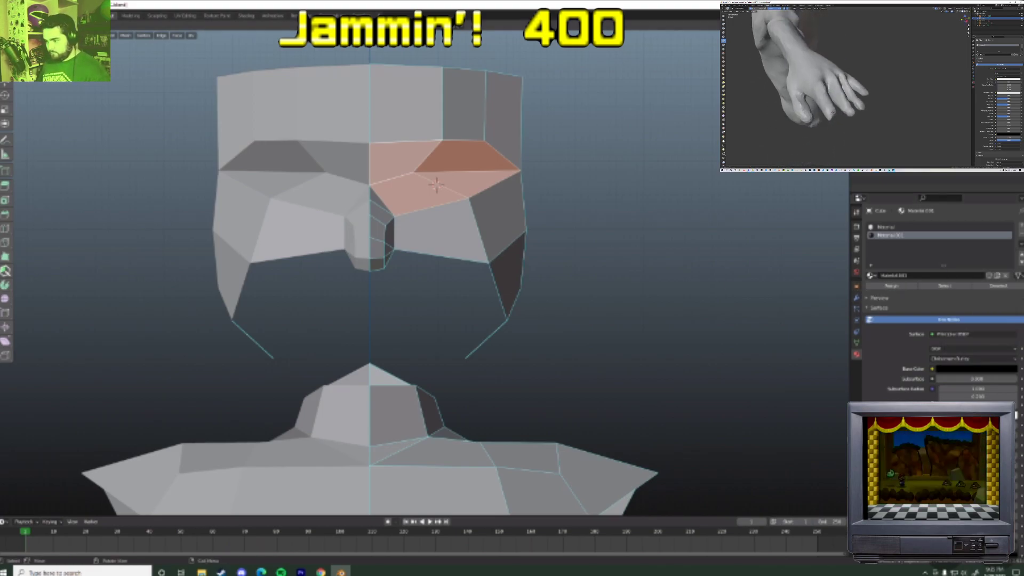
left_click(825, 35)
left_click(689, 252)
- Move the upper vertices of the nose ridge in side view to refine the nose profile
mouse_move(689, 253)
middle_mouse_down()
mouse_move(700, 271)
mouse_move(613, 297)
mouse_move(554, 279)
middle_mouse_up()
scroll(480, 279, "up", 2)
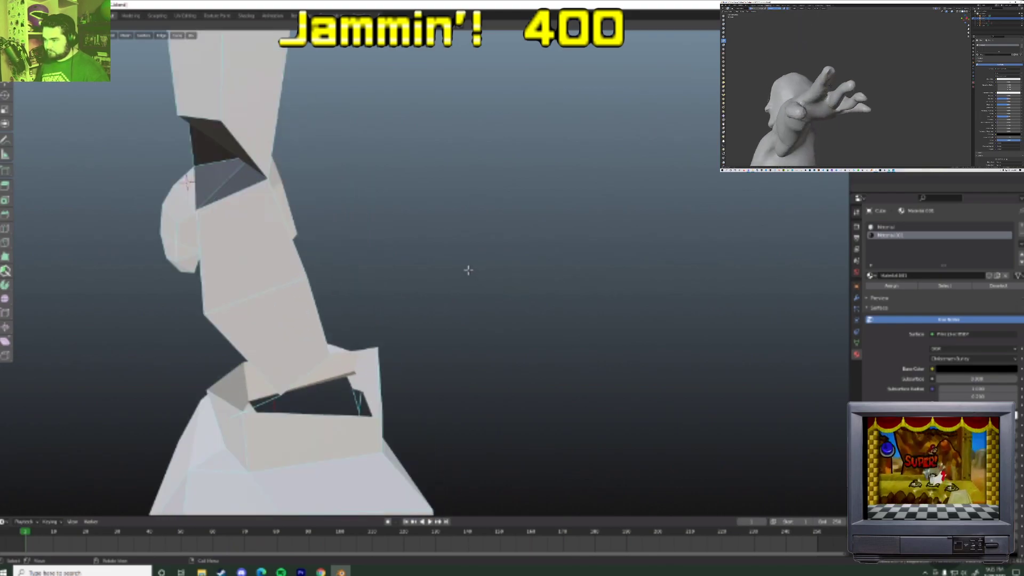
scroll(468, 270, "up", 2)
scroll(299, 243, "up", 3)
middle_click_drag(332, 239, 508, 230, "shift")
scroll(224, 132, "up", 2)
middle_click_drag(121, 122, 280, 215, "shift")
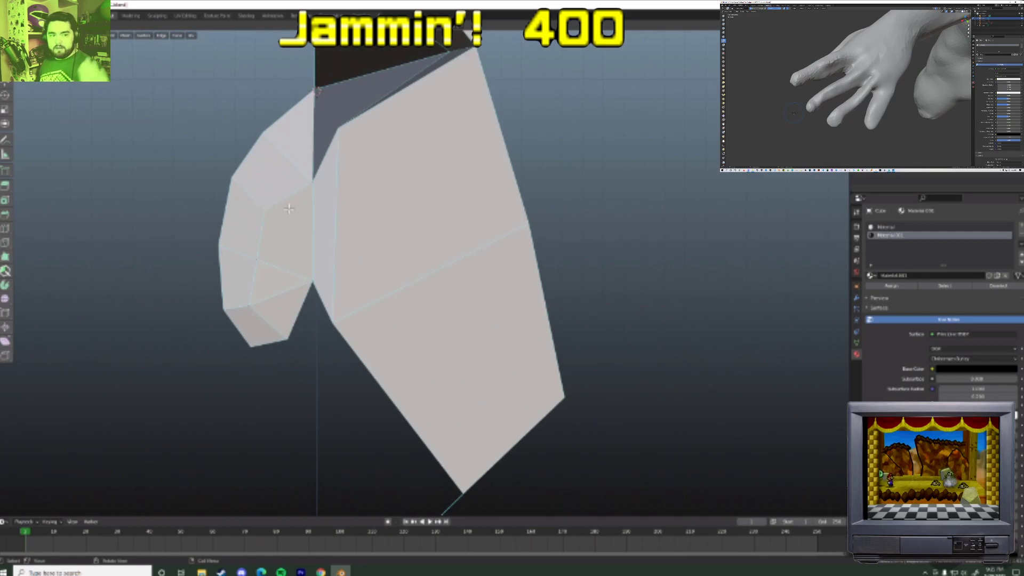
left_click(293, 200)
left_click(260, 124)
key("g")
left_click(277, 131)
left_click(234, 186)
key("g")
left_click(247, 181)
left_click(228, 248)
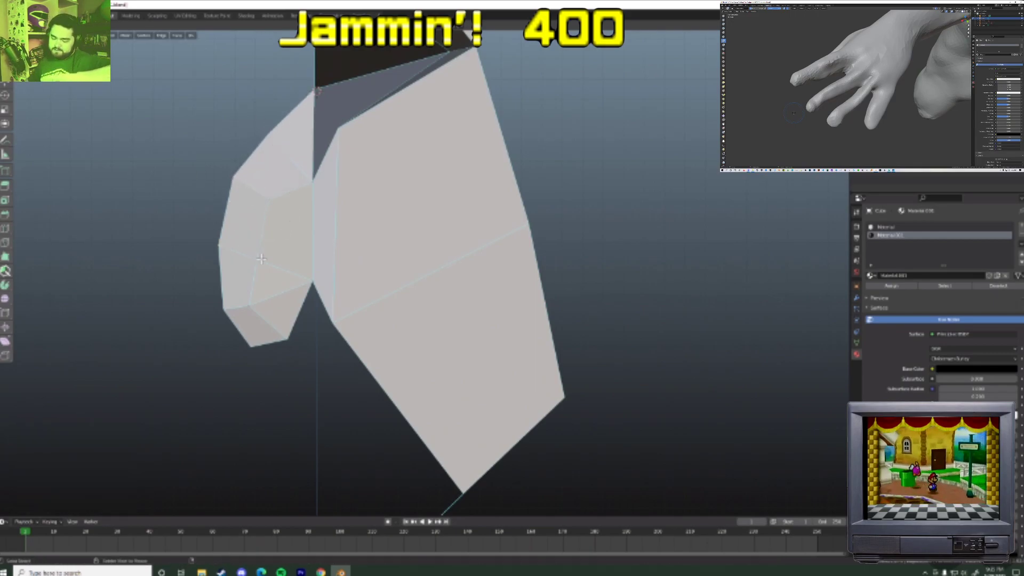
- Extrude the nose's underside geometry along the Y axis and fill the remaining gap with a face
left_click(251, 347)
key("x")
left_click(214, 351)
middle_click_drag(284, 327, 301, 316)
key("e")
key("x")
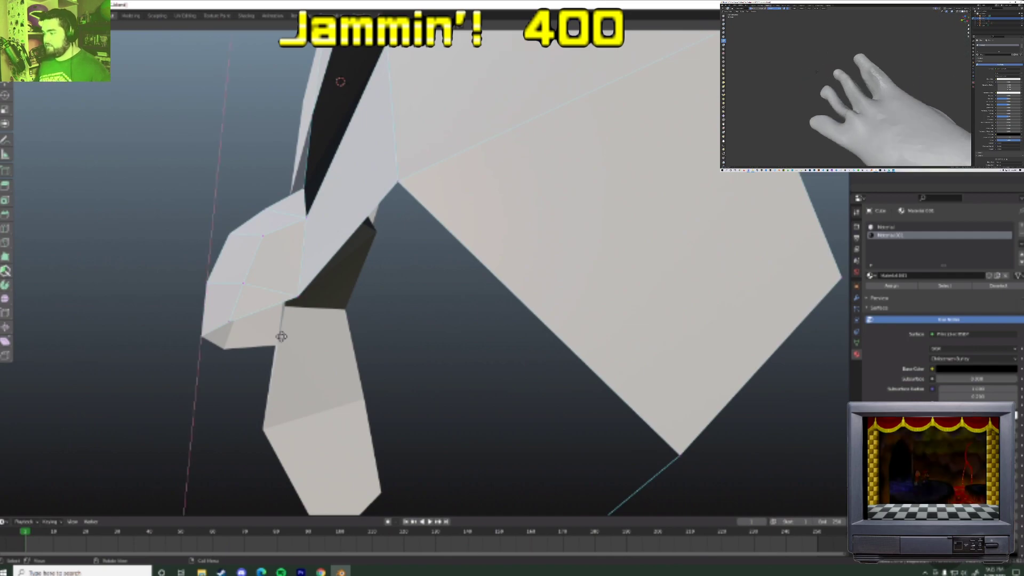
key("y")
left_click(347, 342)
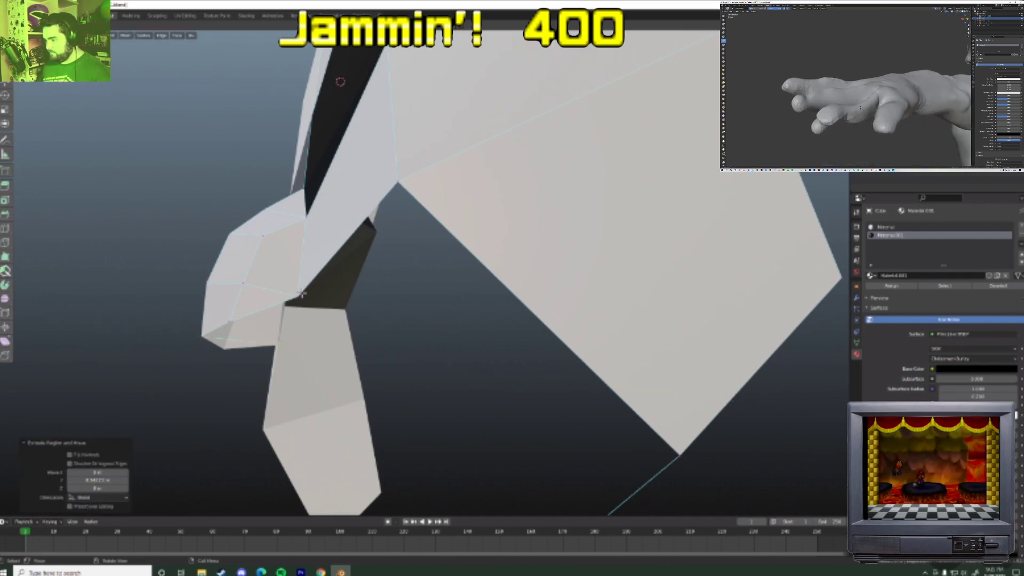
left_click(207, 333, "shift")
key("f")
key("alt+a")
- Reposition the nose's upper ridge vertex to reshape the bridge from a low side angle
middle_click_drag(251, 321, 172, 250)
left_click(234, 260)
left_click(251, 261)
mouse_move(251, 260)
middle_mouse_down()
mouse_move(221, 258)
mouse_move(238, 251)
middle_mouse_up()
left_click(234, 176)
key("g")
left_click(247, 165)
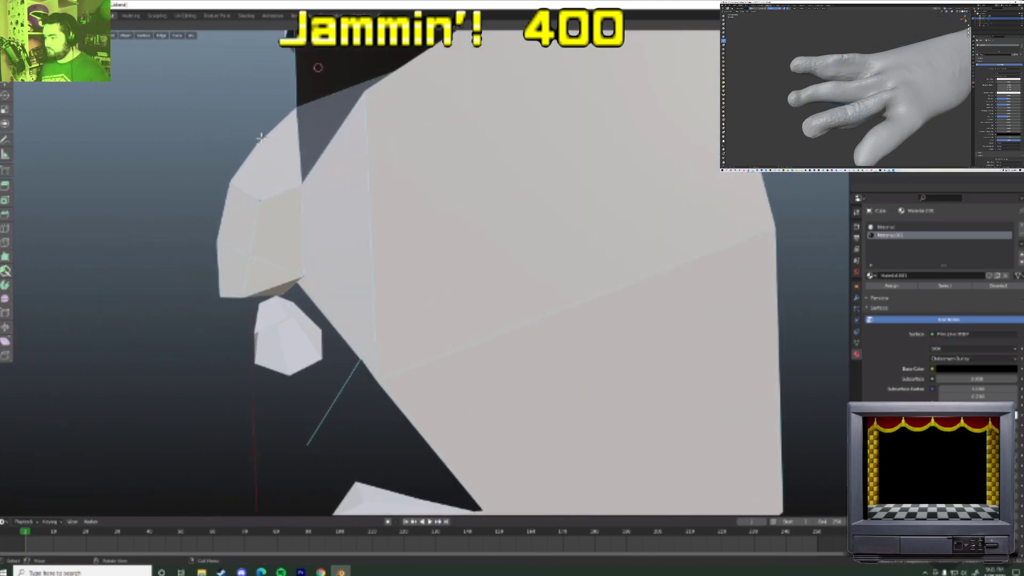
left_click(269, 142)
- Move the upper side vertex of the nose with proportional editing to reshape the nose's side
scroll(429, 404, "down", 10)
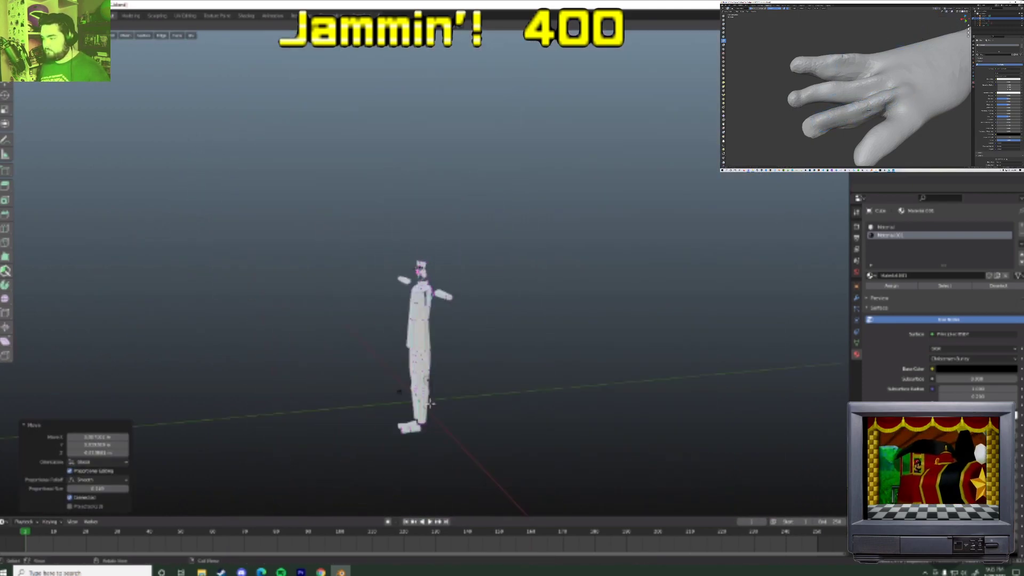
scroll(513, 411, "up", 8)
middle_click_drag(400, 297, 354, 270)
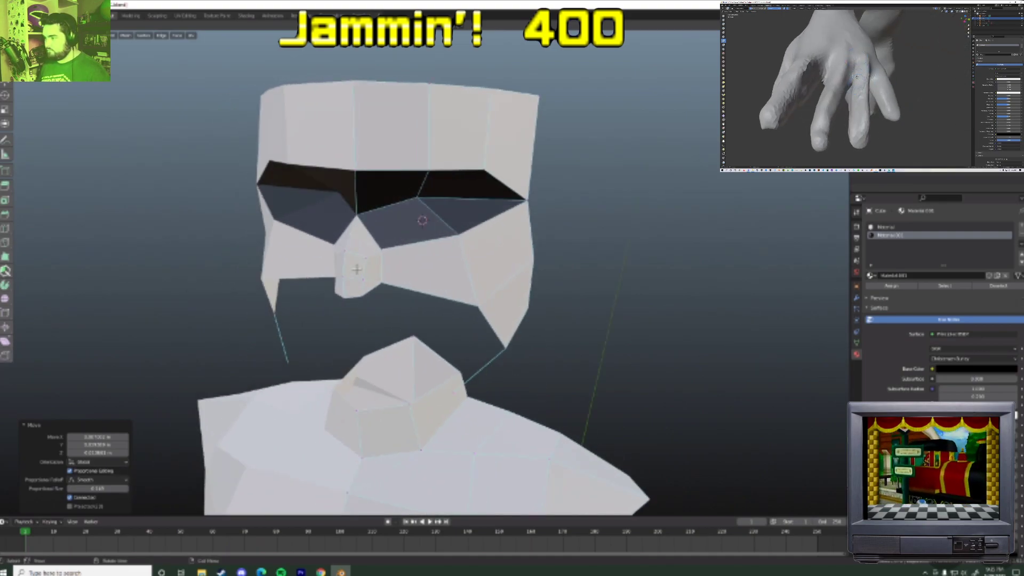
scroll(354, 270, "up", 4)
middle_click_drag(378, 319, 432, 355, "shift")
left_click(341, 293)
middle_click_drag(357, 309, 297, 311)
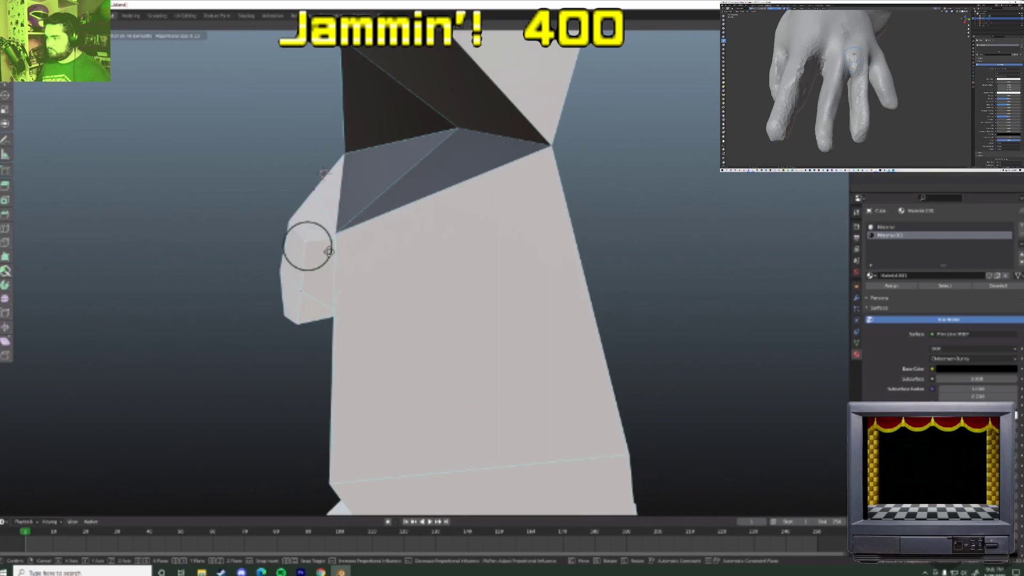
left_click(306, 222)
middle_click_drag(307, 224, 329, 238)
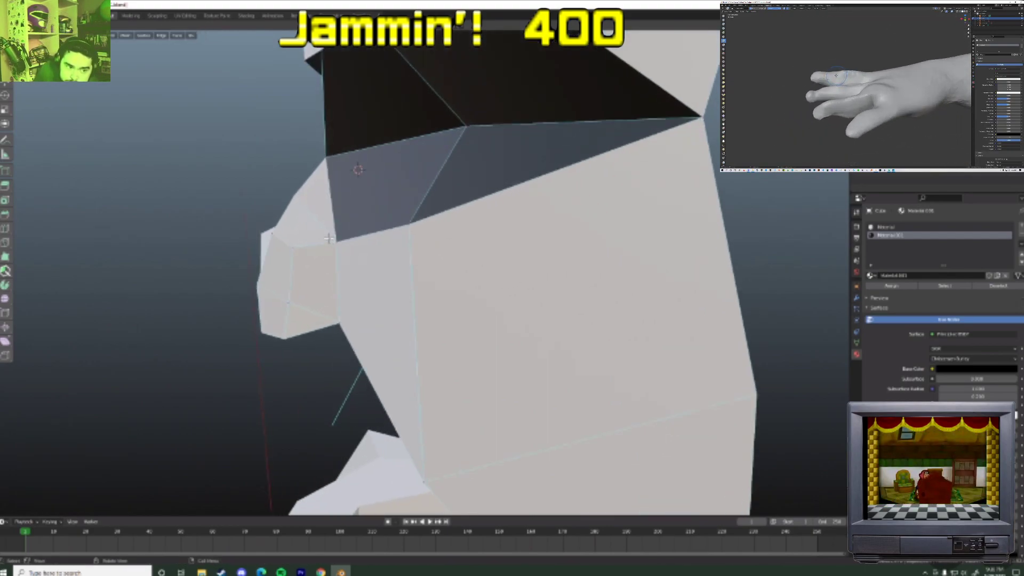
- Move the bridge, front and tip vertices in side view to give the nose a rounder profile
key("KP_1")
key("KP_3")
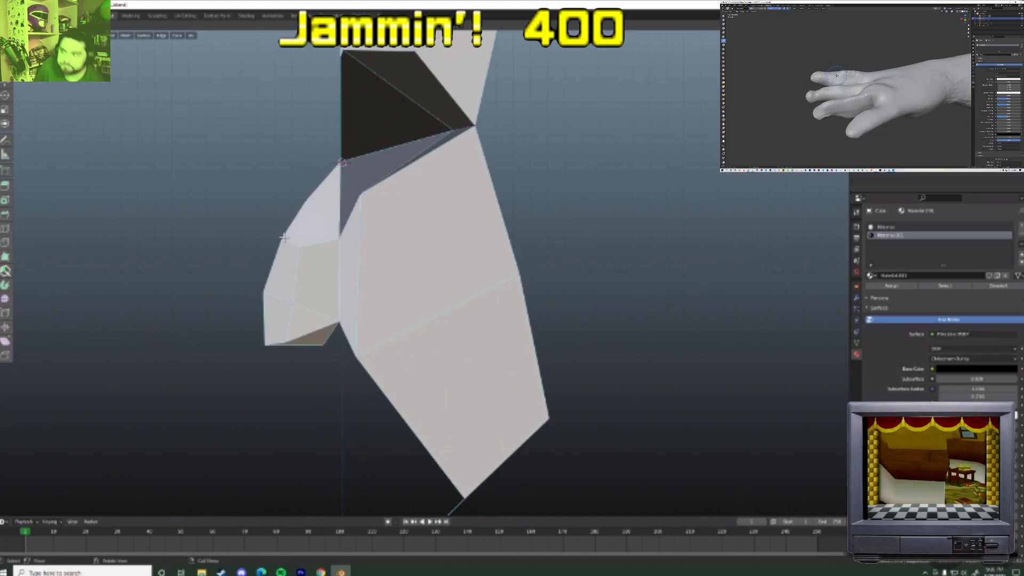
key("g")
left_click(302, 231)
left_click(268, 290)
key("g")
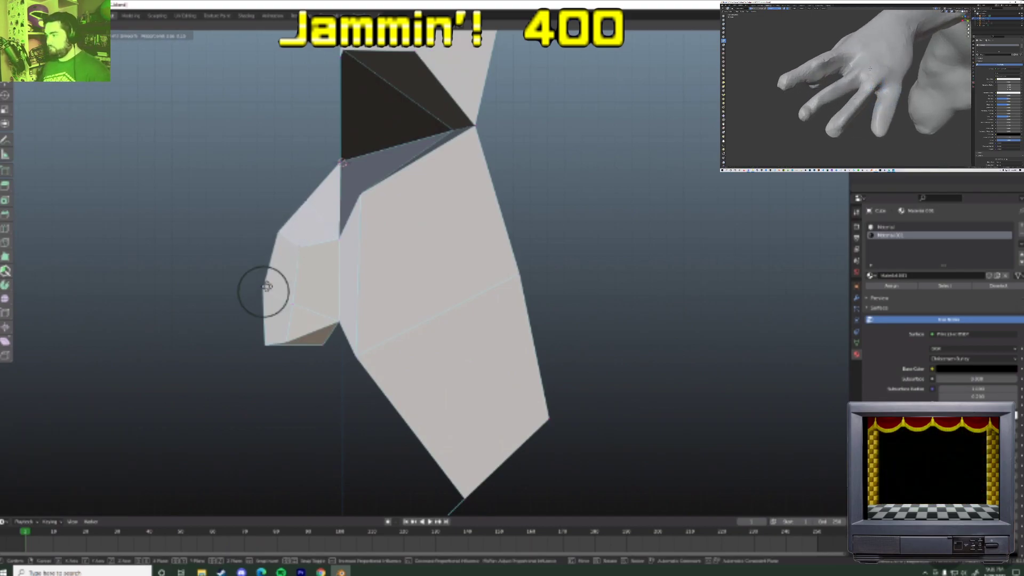
left_click(261, 279)
left_click(250, 327)
- Raise the nose's underside vertices to flatten its bottom and adjust the lower side vertex
left_click(283, 345)
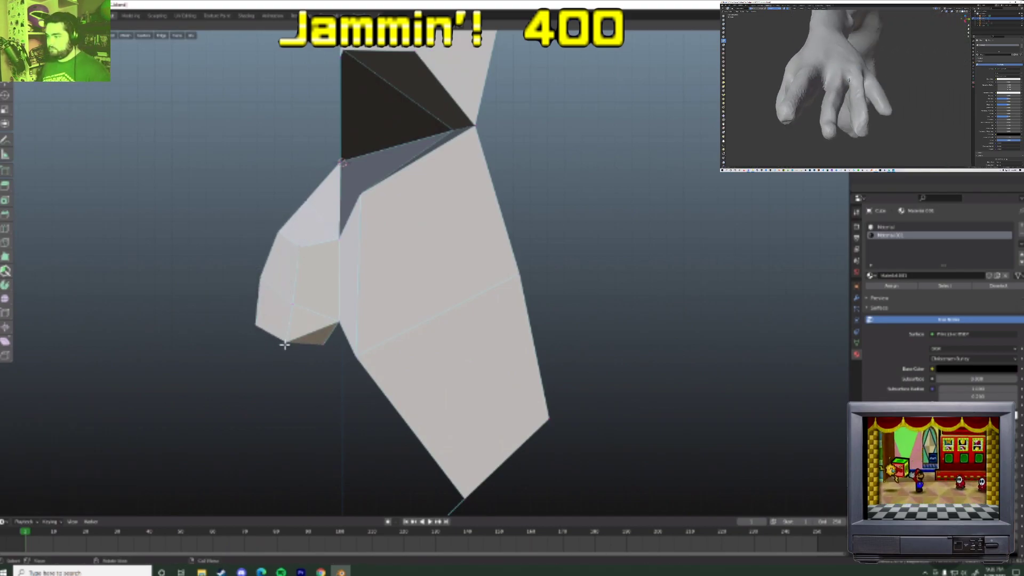
key("g")
left_click(285, 331)
left_click(331, 350)
key("g")
left_click(320, 331)
left_click(297, 295)
key("g")
left_click(301, 290)
- Fine-tune the upper side vertex and the front and tip vertices of the nose in side view
left_click(301, 244)
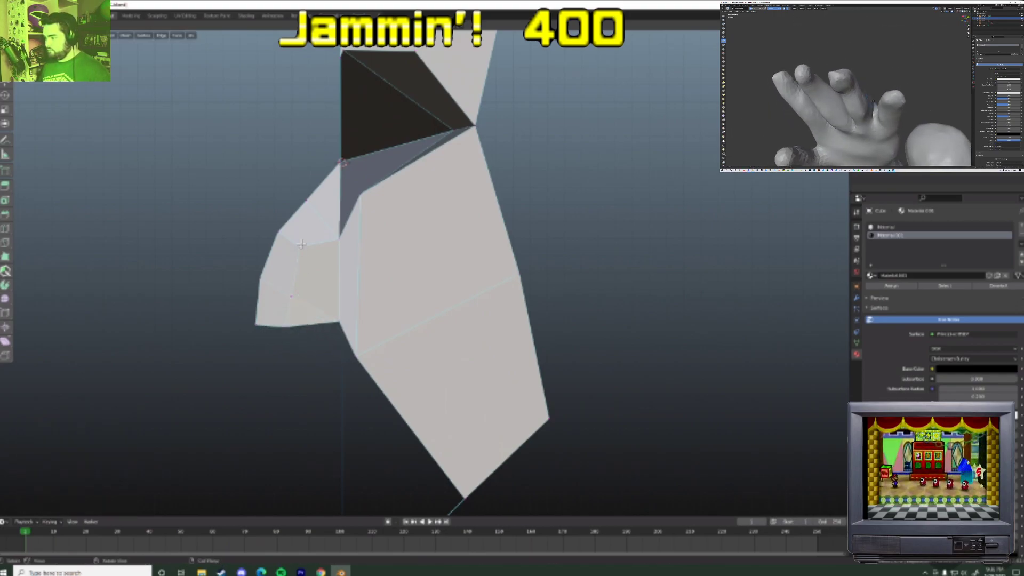
key("g")
left_click(299, 246)
left_click(259, 277)
key("g")
left_click(259, 278)
left_click(254, 328)
key("g")
left_click(253, 324)
- Adjust the middle underside vertex and the lower side vertex to even out the nose's bottom edge
left_click(285, 327)
key("g")
left_click(290, 328)
left_click(294, 299)
key("g")
left_click(291, 295)
left_click(293, 327)
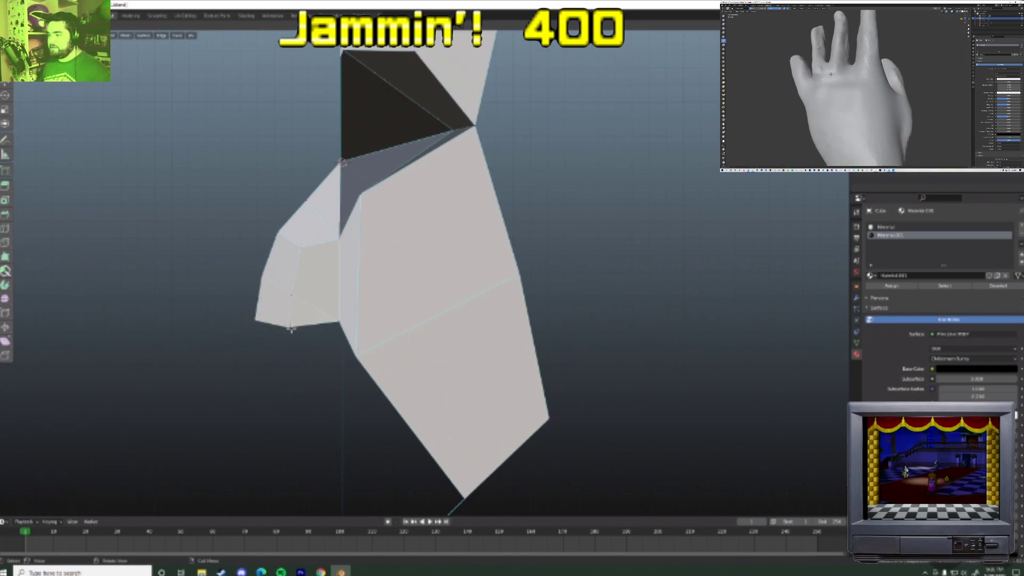
key("g")
left_click(291, 323)
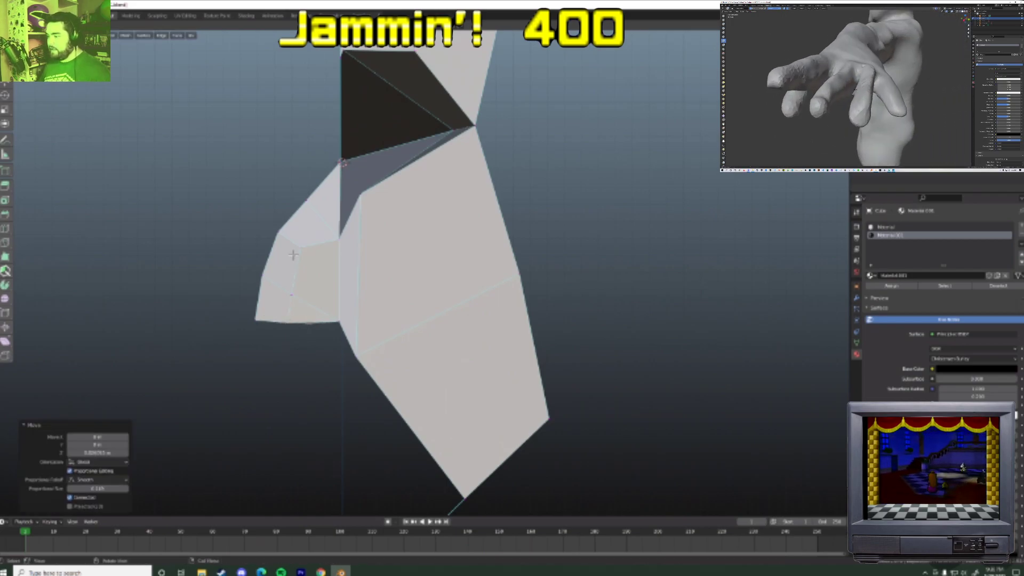
left_click(284, 239)
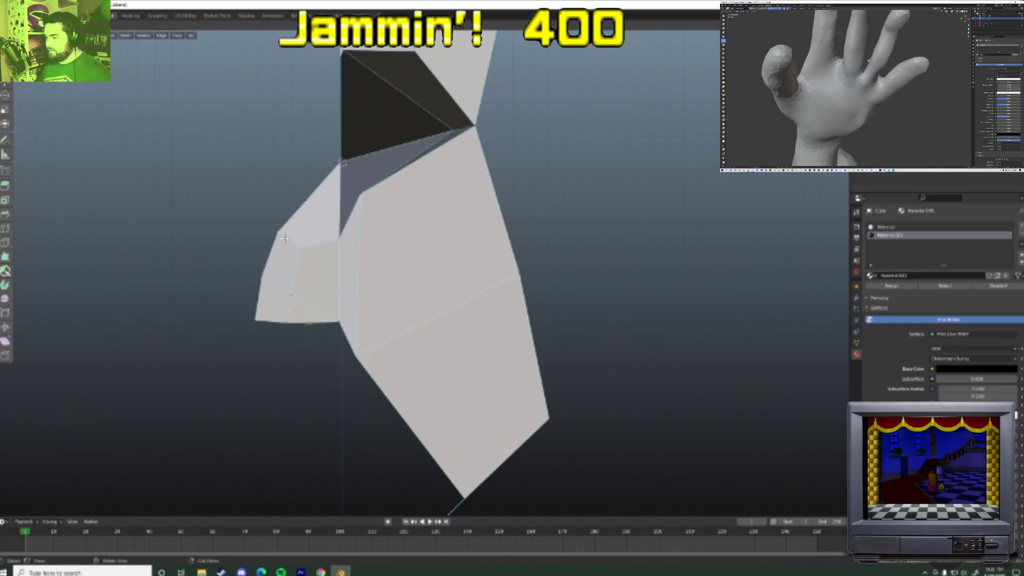
middle_click_drag(324, 312, 381, 317)
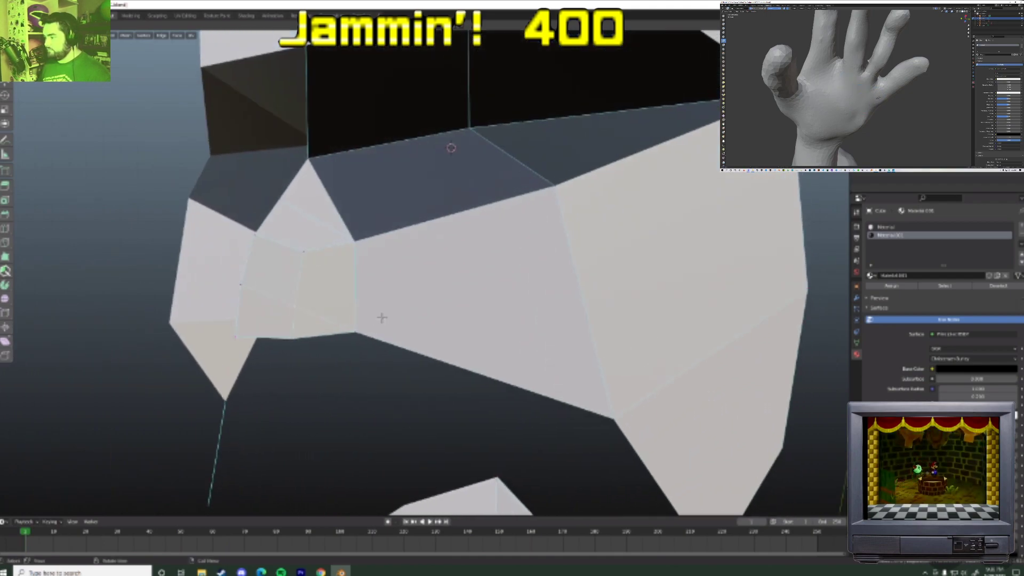
- Delete the underside geometry and the lower front side face of the nose to open it for rebuilding
right_click(317, 330)
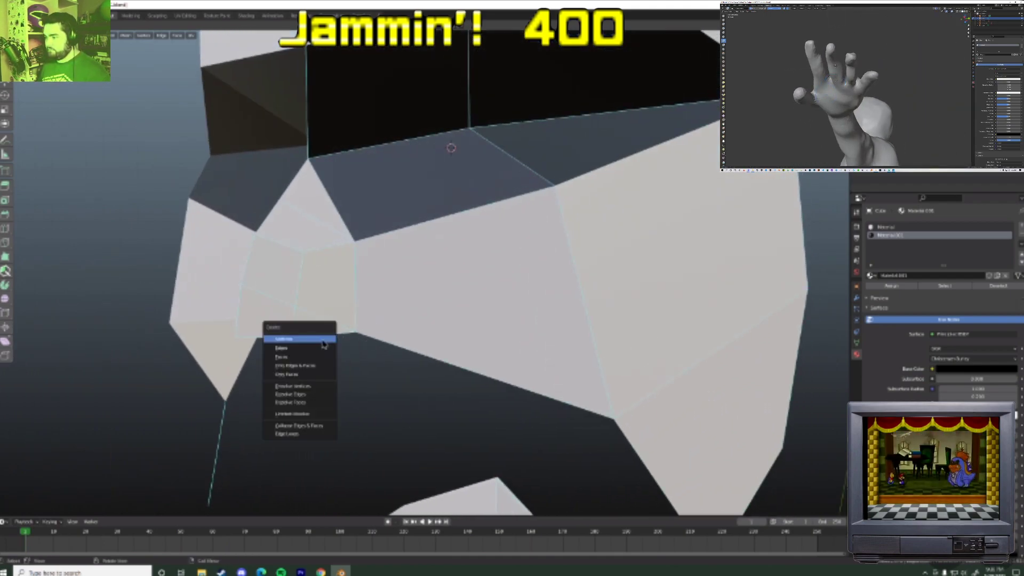
left_click(294, 346)
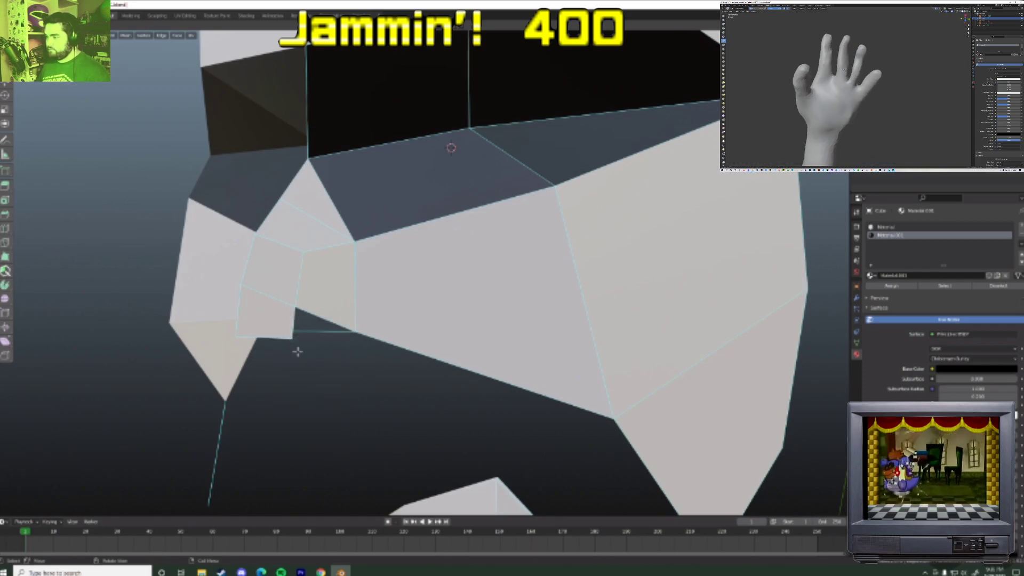
middle_click_drag(304, 345, 344, 331)
right_click(249, 311)
left_click(253, 315)
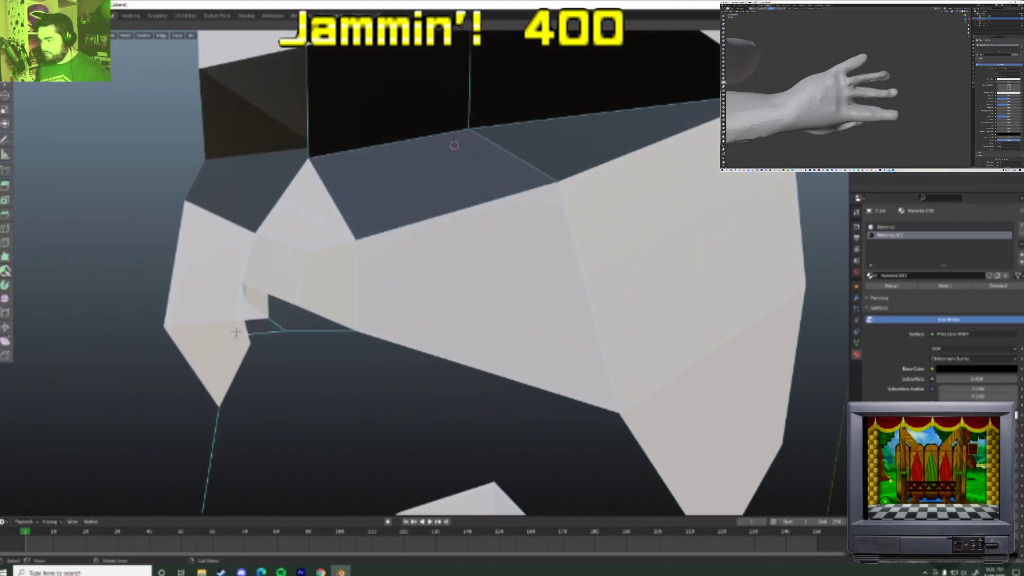
- Delete the face joining the nose's side to the cheek and fill a triangular face beside the nose
middle_click_drag(299, 342, 347, 347)
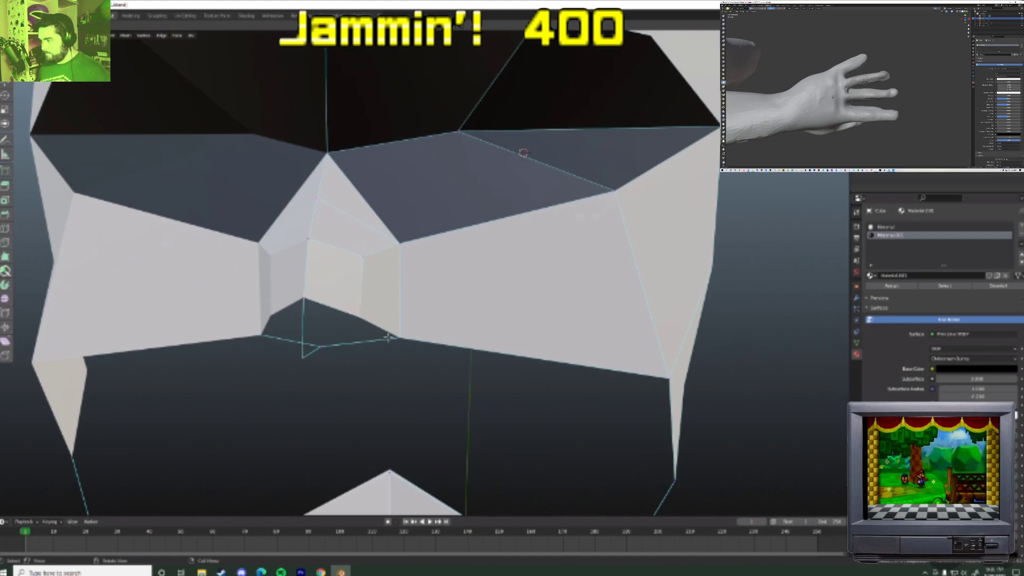
key("x")
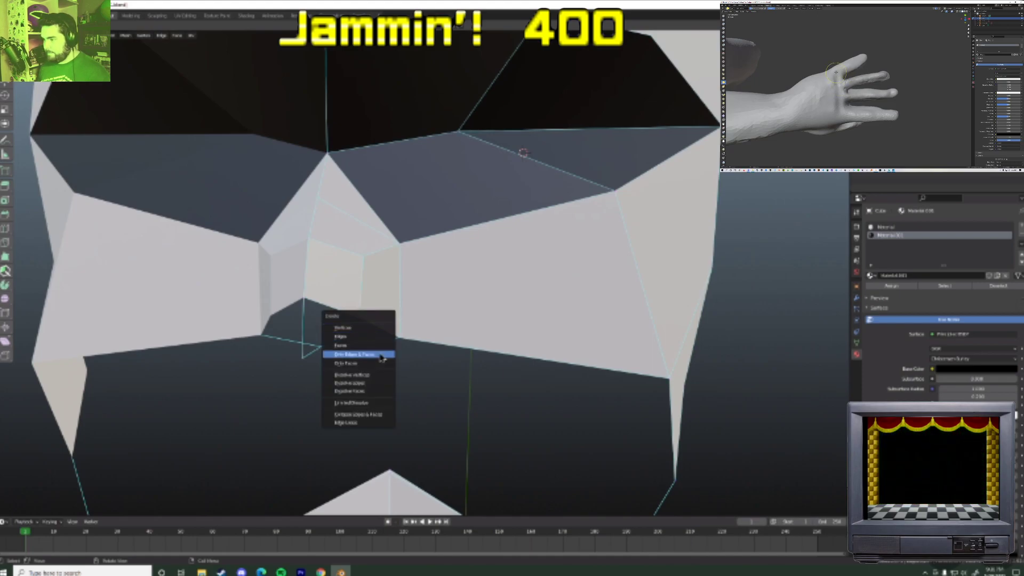
left_click(381, 356)
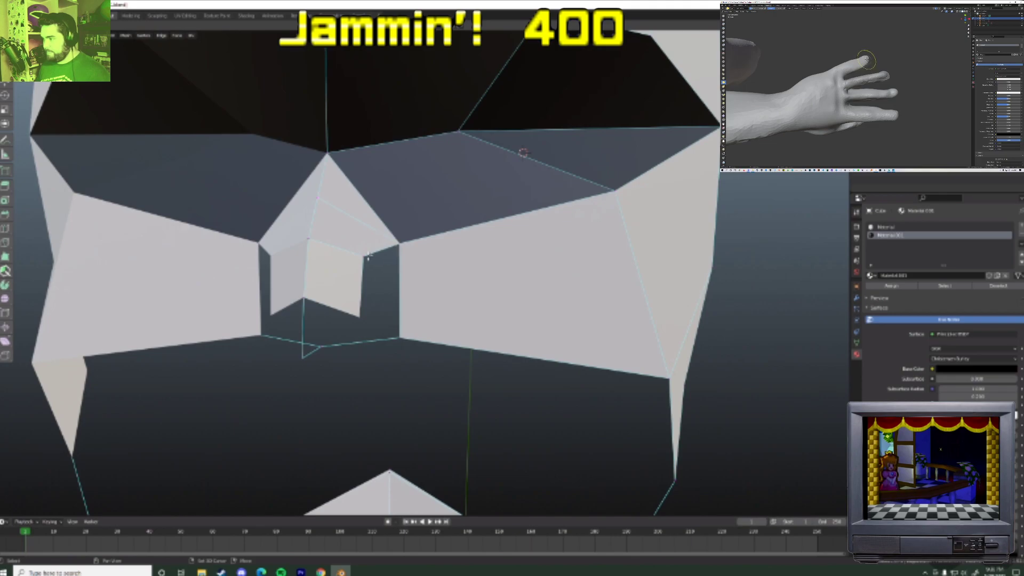
key("f")
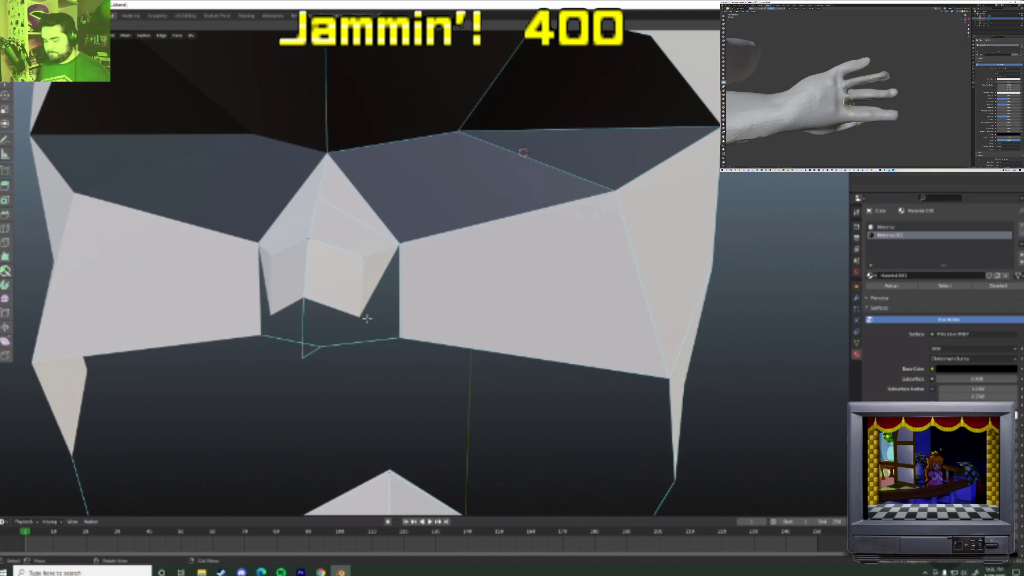
- Move the nose's lower side vertices to reshape its outline as seen from the front
key("g")
left_click(357, 297)
middle_click_drag(357, 297, 368, 320)
key("g")
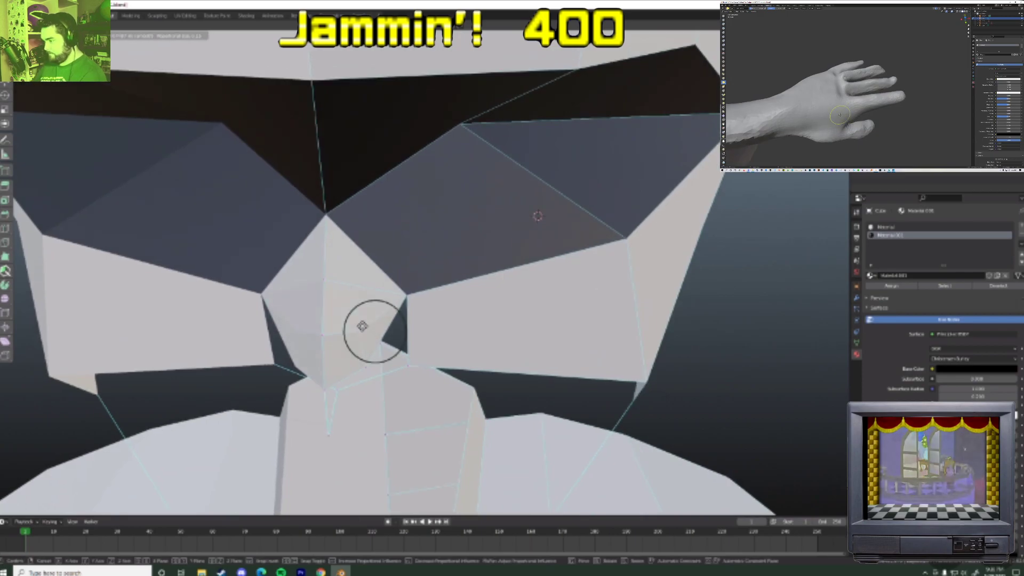
left_click(362, 325)
key("g")
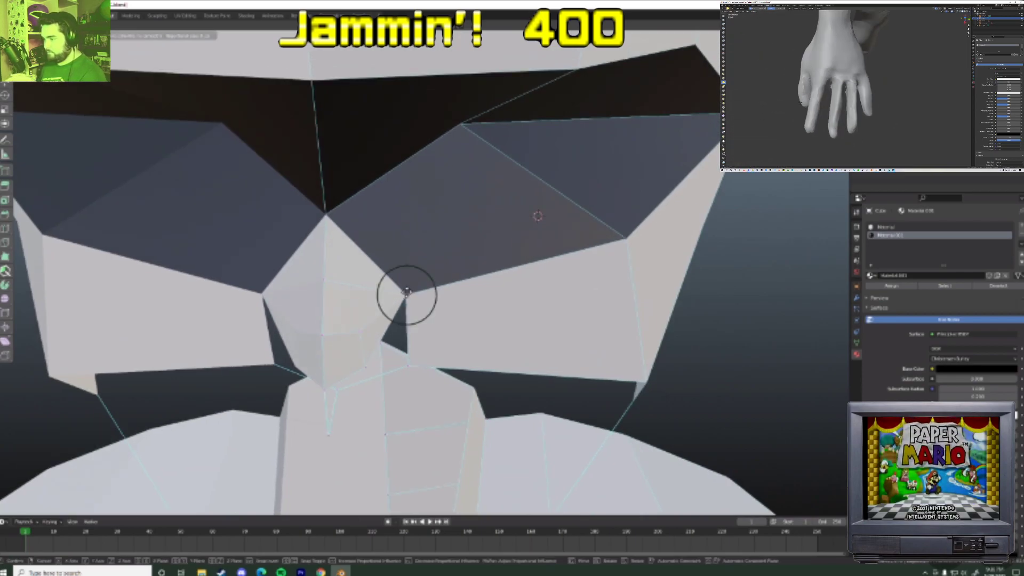
left_click(407, 297)
- Reposition the nose's side and tip vertices from the side, shifting the lower side vertex along the Y axis
middle_click_drag(407, 297, 214, 305)
left_click(366, 300)
key("g")
left_click(368, 303)
left_click(362, 335)
key("g")
key("y")
left_click(373, 336)
left_click(212, 304)
key("g")
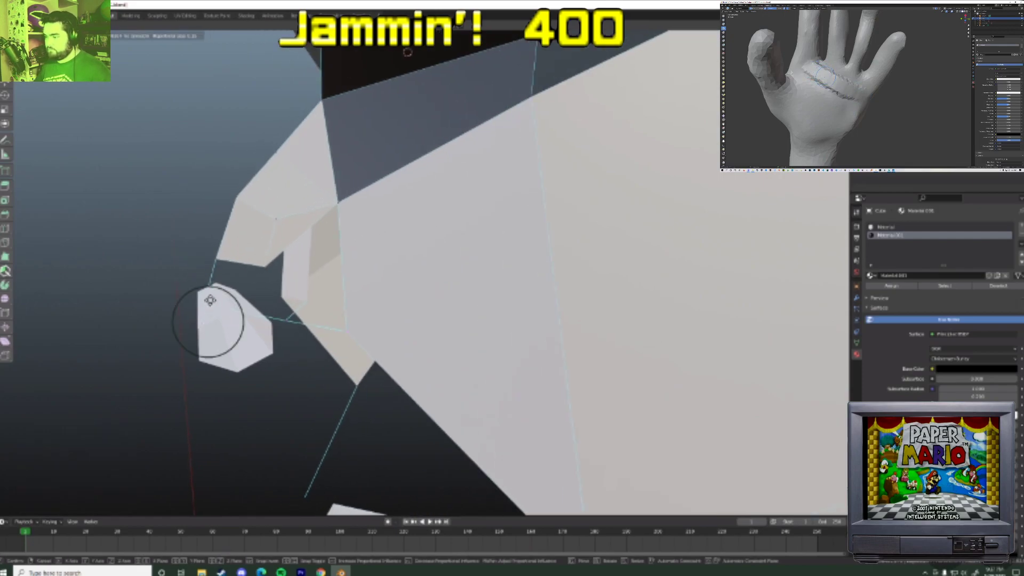
left_click(211, 294)
- Create new edges beneath the nose and fill a face across its front underside
left_click(247, 294)
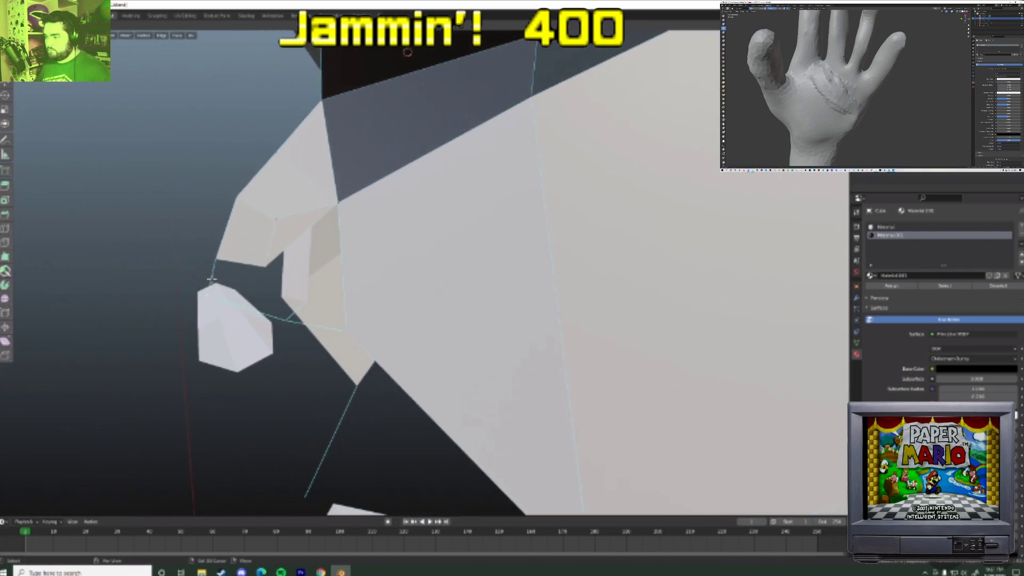
middle_click_drag(311, 333, 287, 251)
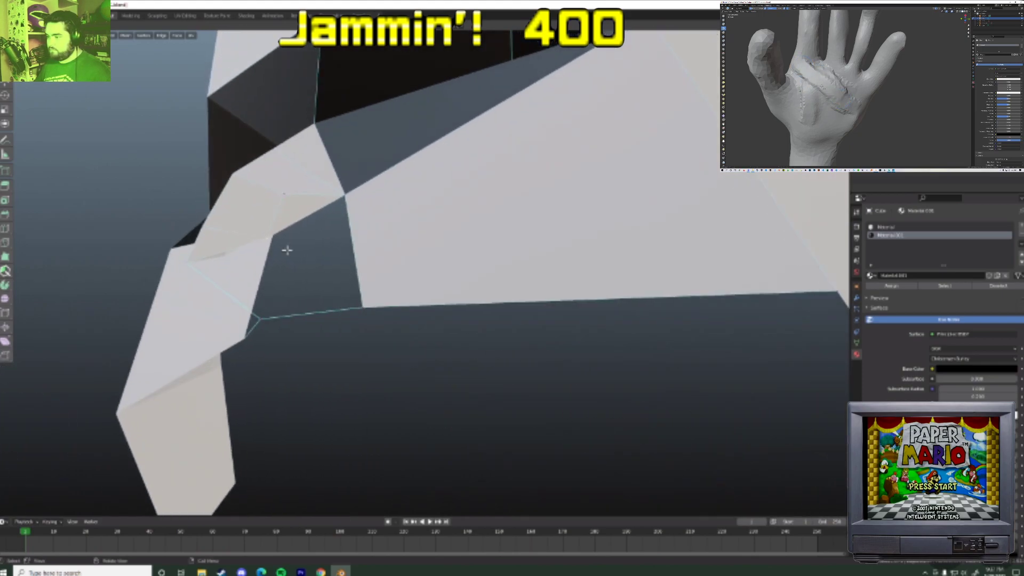
left_click(316, 286)
left_click(297, 277)
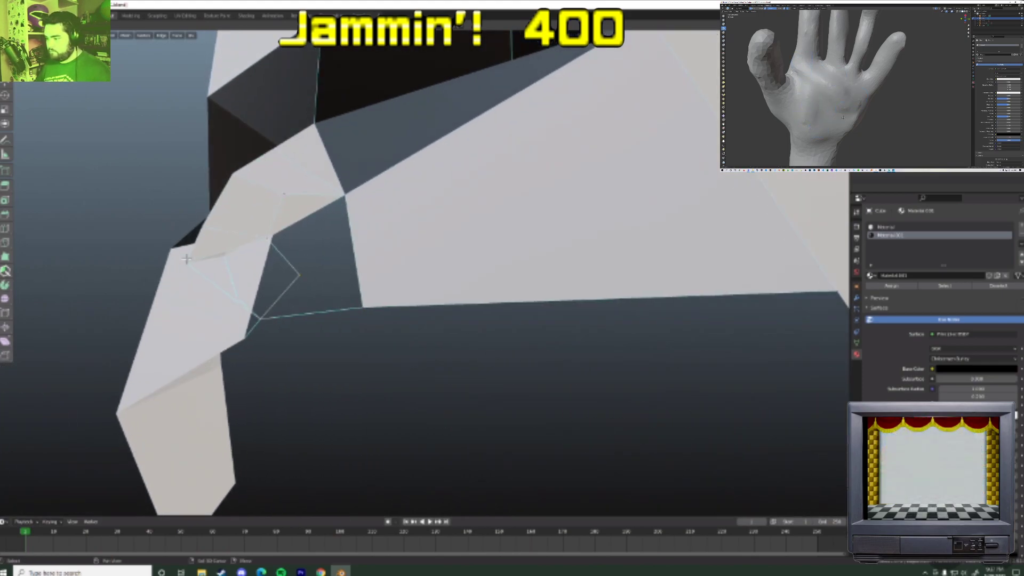
left_click(278, 260)
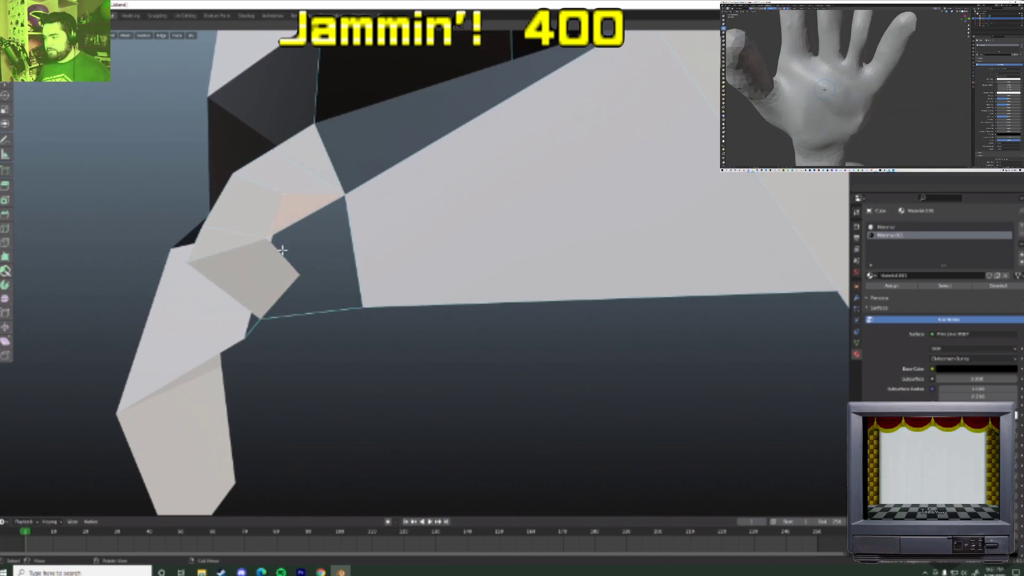
- Replace the triangular face on the nose's side with a four-sided face reaching the new underside vertex
right_click(309, 218)
left_click(309, 218)
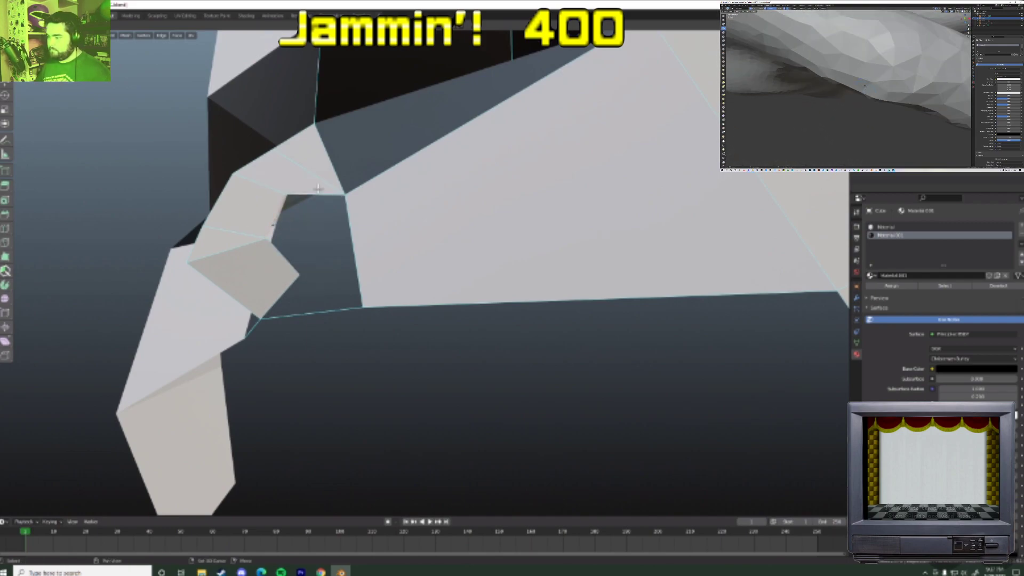
key("f")
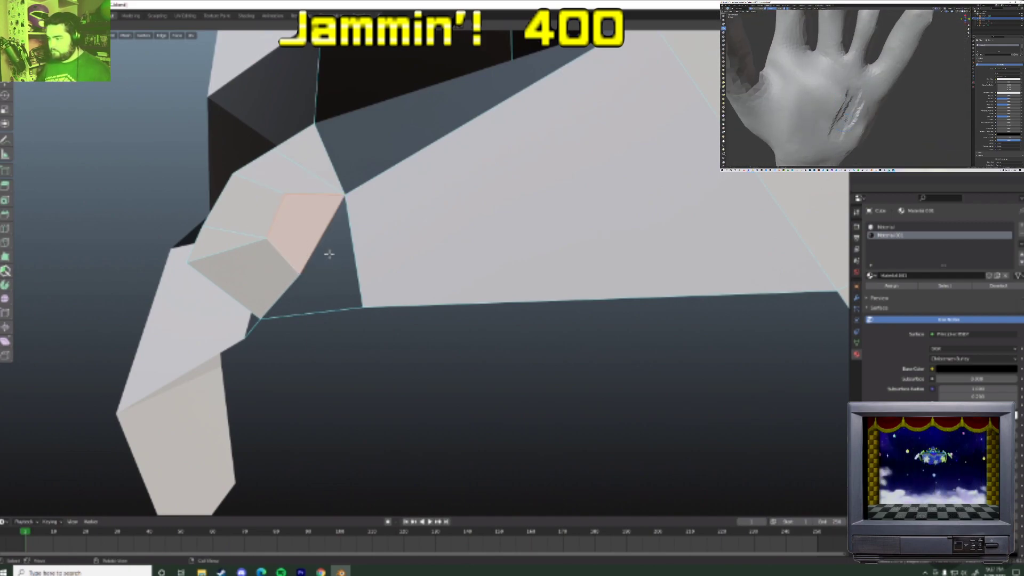
- Fill the remaining gaps under and beside the nose to connect it to the cheek
middle_click_drag(302, 276, 373, 320)
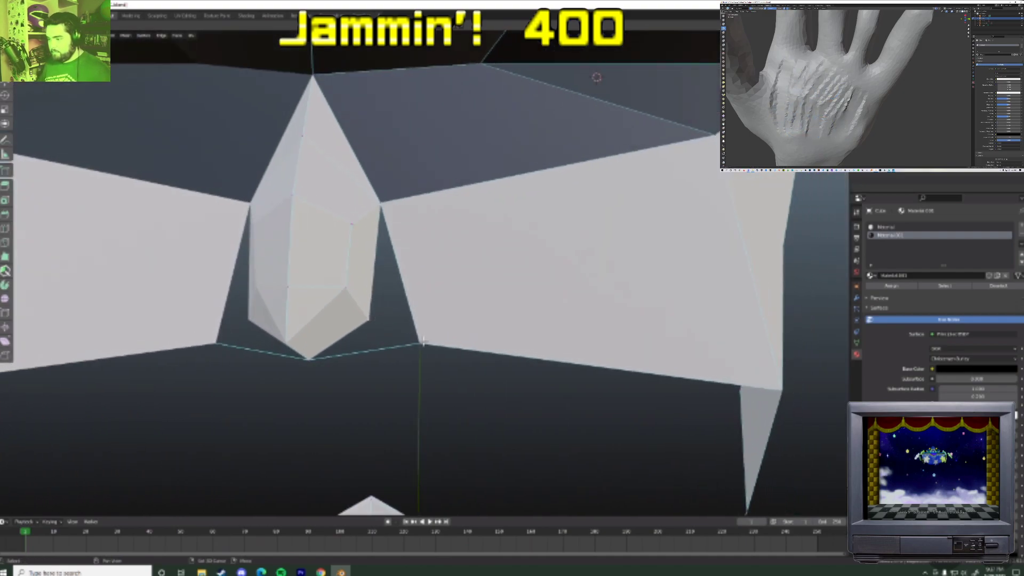
key("f")
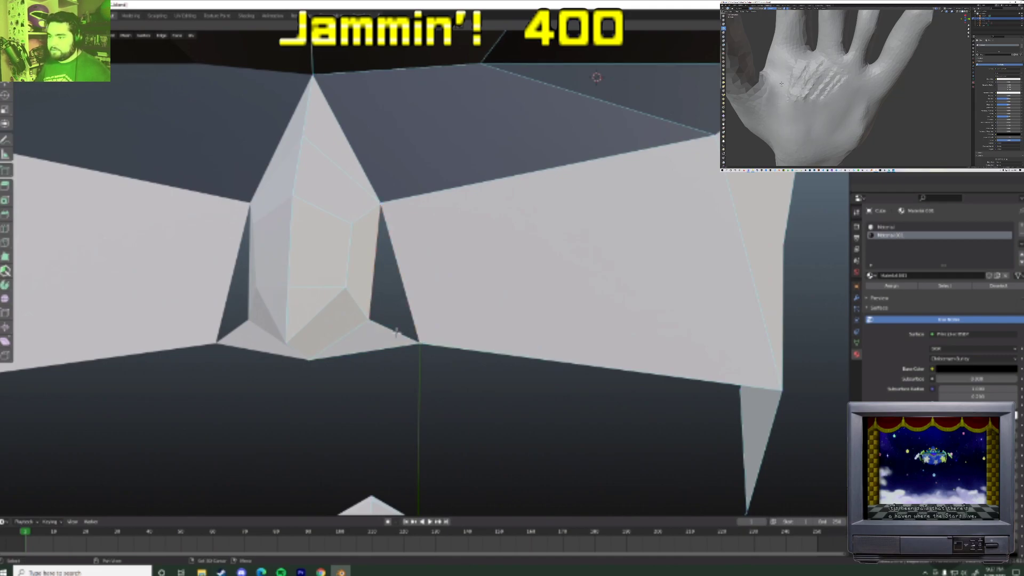
scroll(396, 336, "down", 5)
middle_click_drag(395, 341, 318, 340)
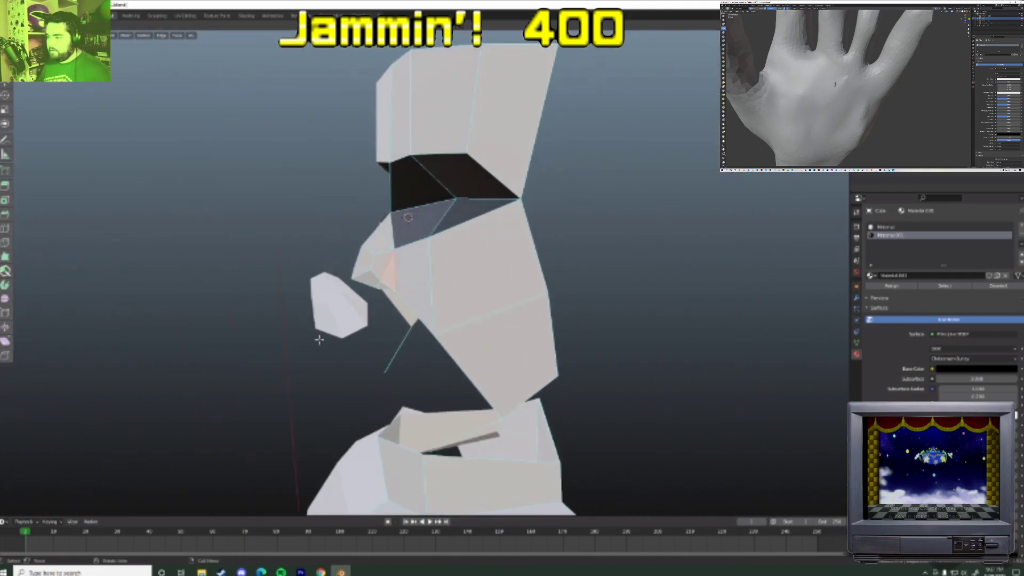
scroll(319, 340, "up", 4)
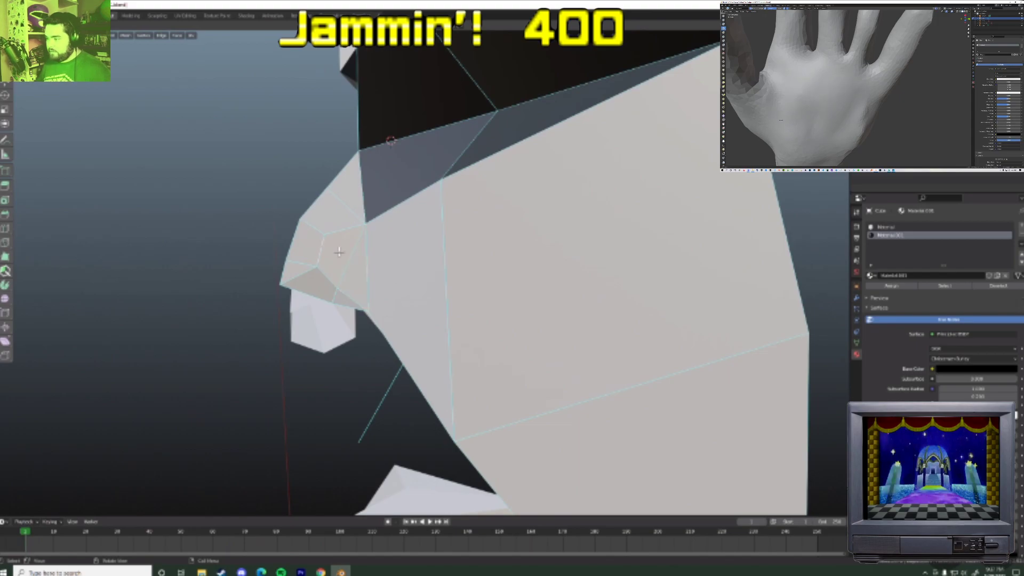
- Rotate the nose's side and front edges in side view to adjust the profile
key("KP_1")
key("KP_3")
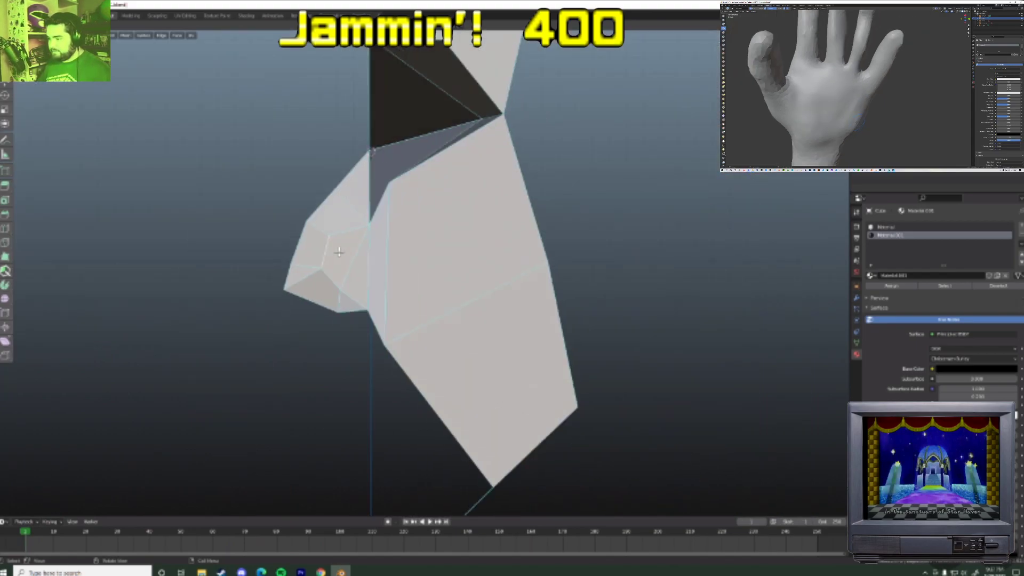
key("r")
left_click(444, 268)
left_click(299, 242)
key("r")
left_click(436, 246)
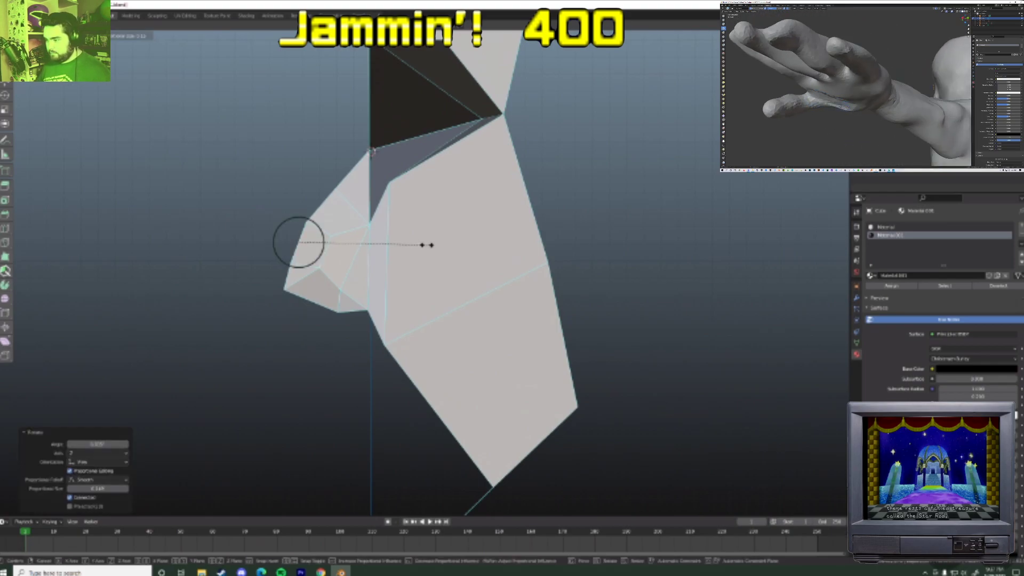
left_click(426, 244)
left_click(427, 242)
- Scale and move the nose's upper edges in side view to reshape the area below the bridge
left_click(346, 214)
key("s")
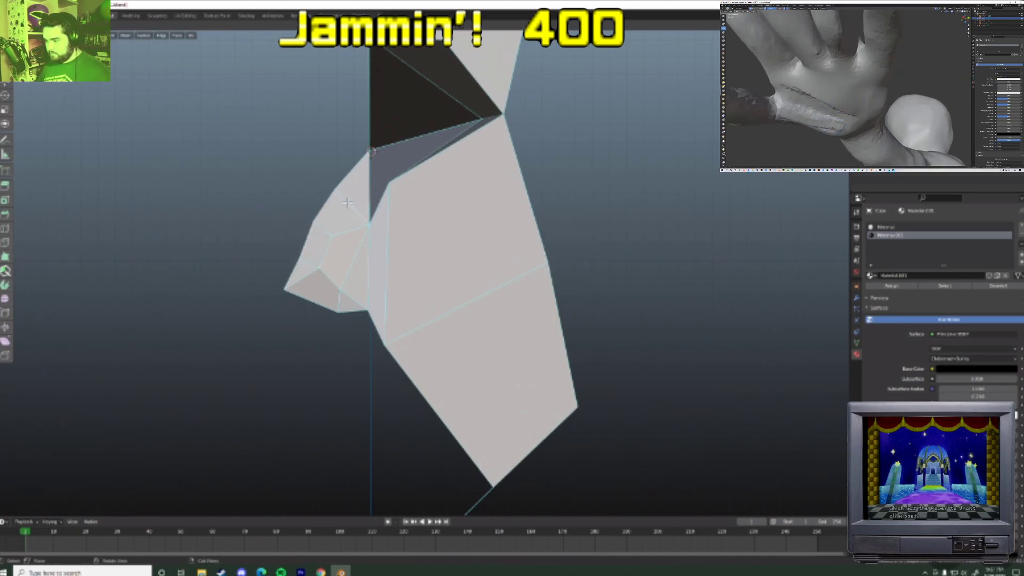
left_click(389, 208)
key("g")
left_click(383, 203)
left_click(328, 203)
key("g")
key("s")
left_click(333, 204)
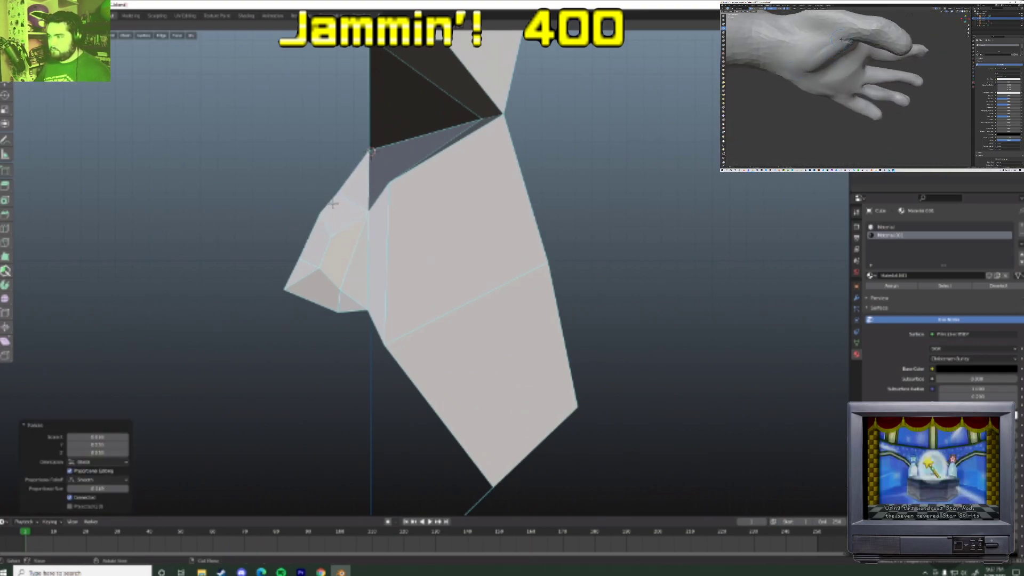
- Straighten the nose's bridge line by adjusting its upper edge, and reposition the side edge below it
key("g")
left_click(419, 203)
key("g")
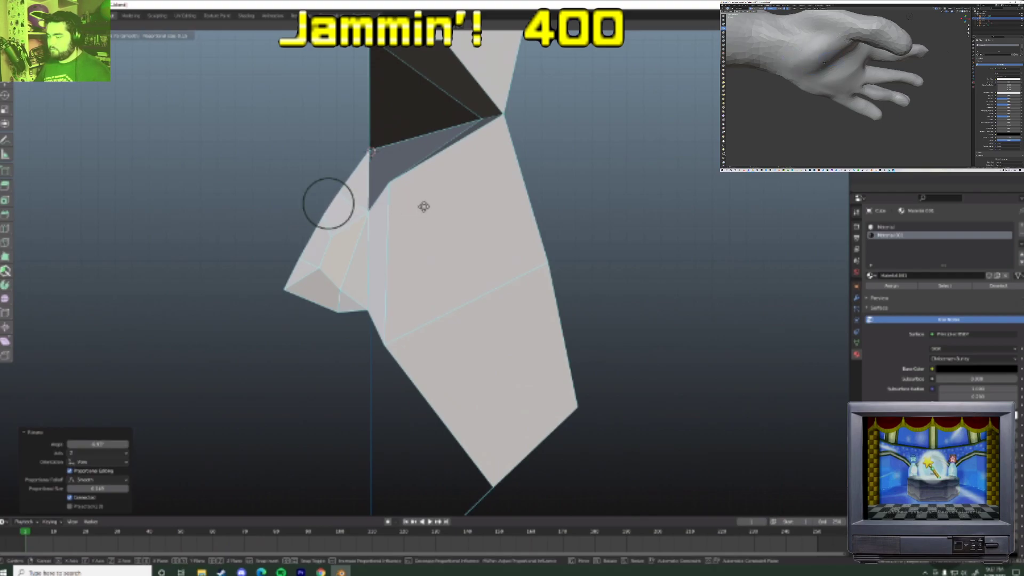
left_click(425, 207)
left_click(335, 248)
key("g")
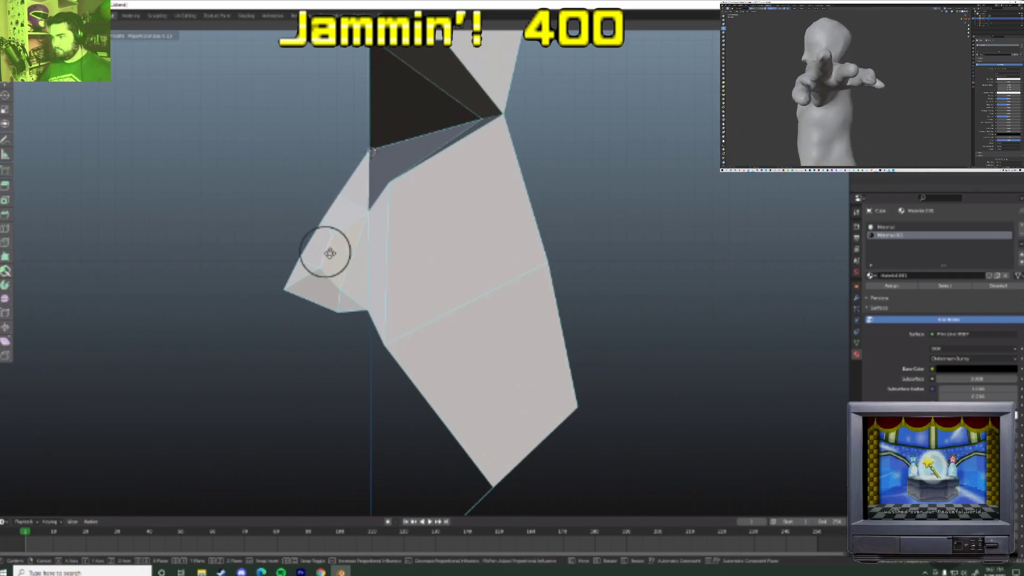
left_click(331, 254)
- Rotate the nose's side, front and underside edges in side view to refine their slopes
key("r")
left_click(420, 256)
left_click(291, 270)
key("r")
left_click(401, 268)
left_click(348, 314)
key("r")
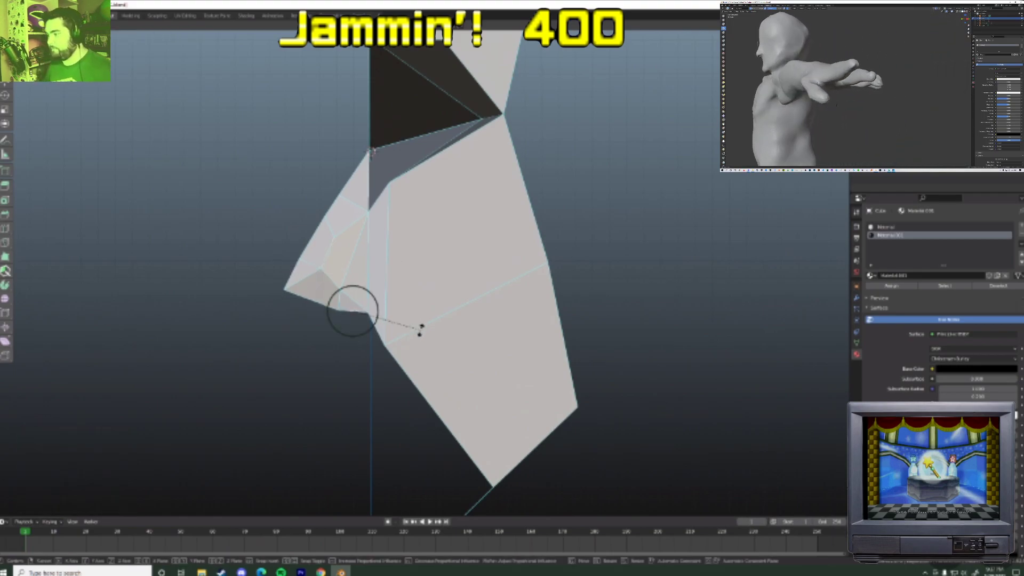
left_click(420, 334)
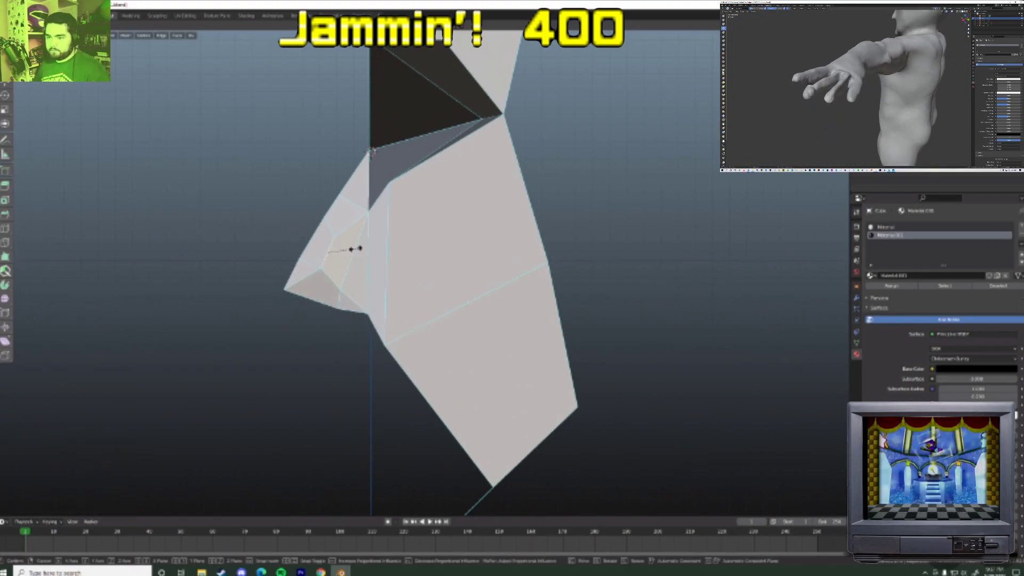
- Scale the nose's upper side edge and the lower edge where it meets the cheek
left_click(380, 222)
key("s")
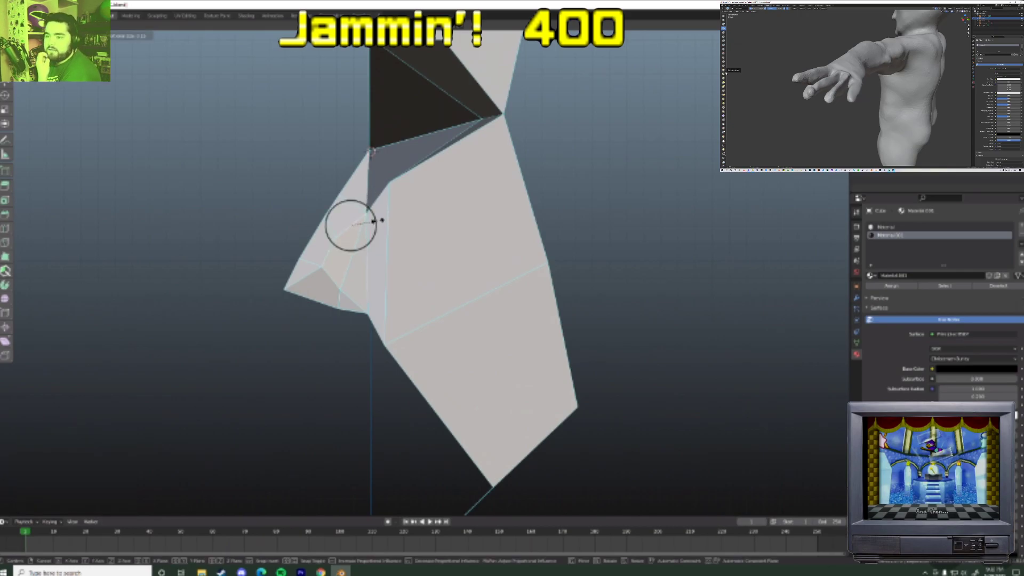
left_click(377, 232)
left_click(373, 302)
key("s")
left_click(370, 301)
- Scale the nostril's underside edge and the side edge above it in side view
left_click(342, 278)
key("s")
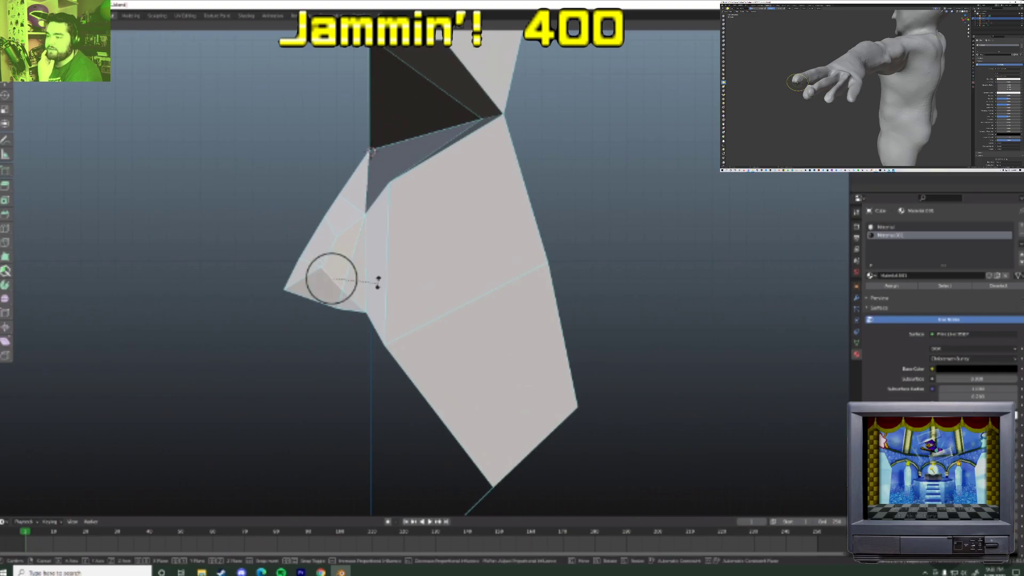
left_click(379, 278)
left_click(351, 265)
key("s")
left_click(366, 259)
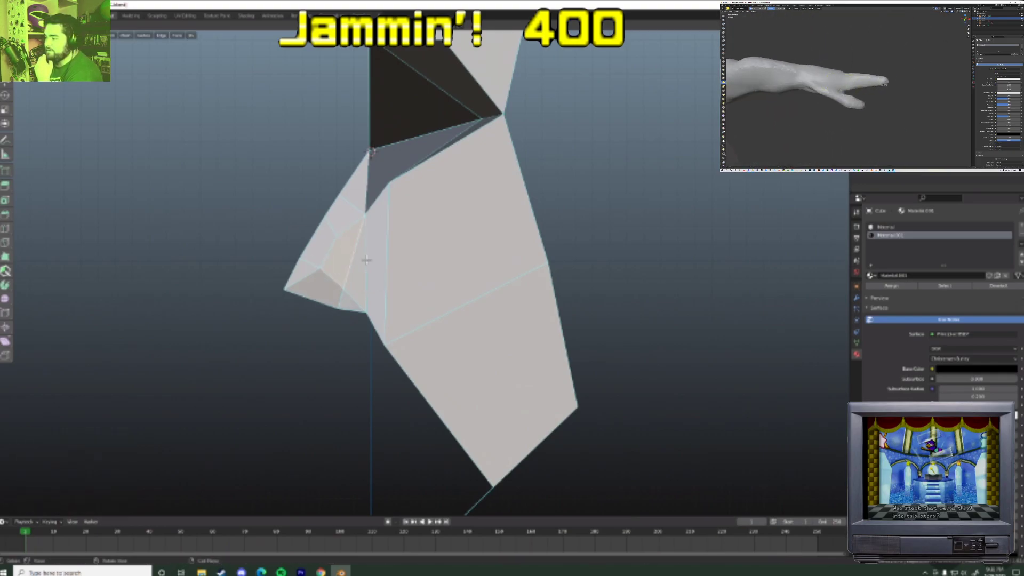
- Move the nose's lower side vertices outward to widen its base
middle_click_drag(339, 305, 383, 292)
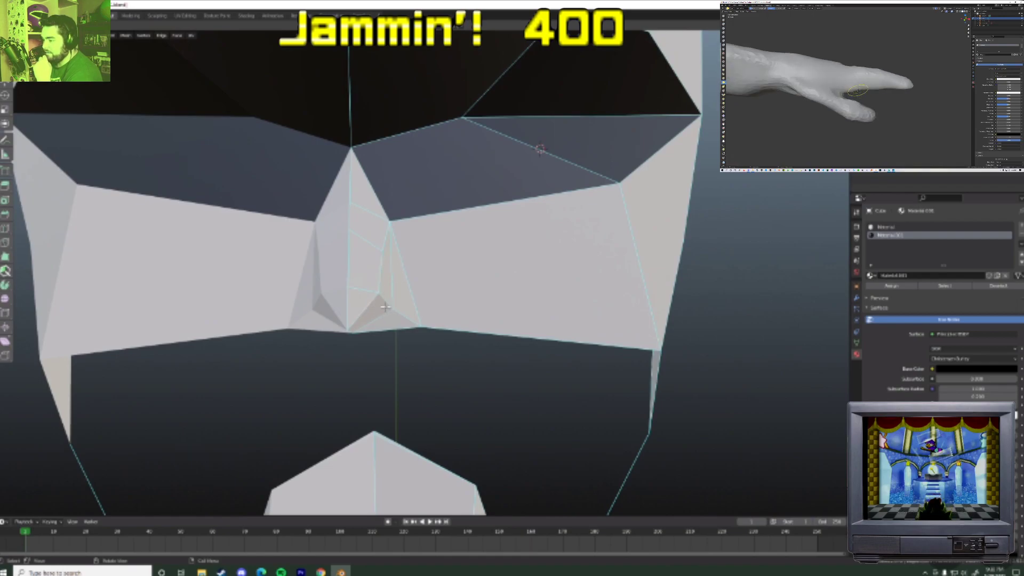
middle_click_drag(433, 315, 354, 298)
key("g")
left_click(417, 373)
key("g")
left_click(359, 344)
- Lower the nostril's bottom edge to flatten the nose's base and adjust the nose's side geometry
key("g")
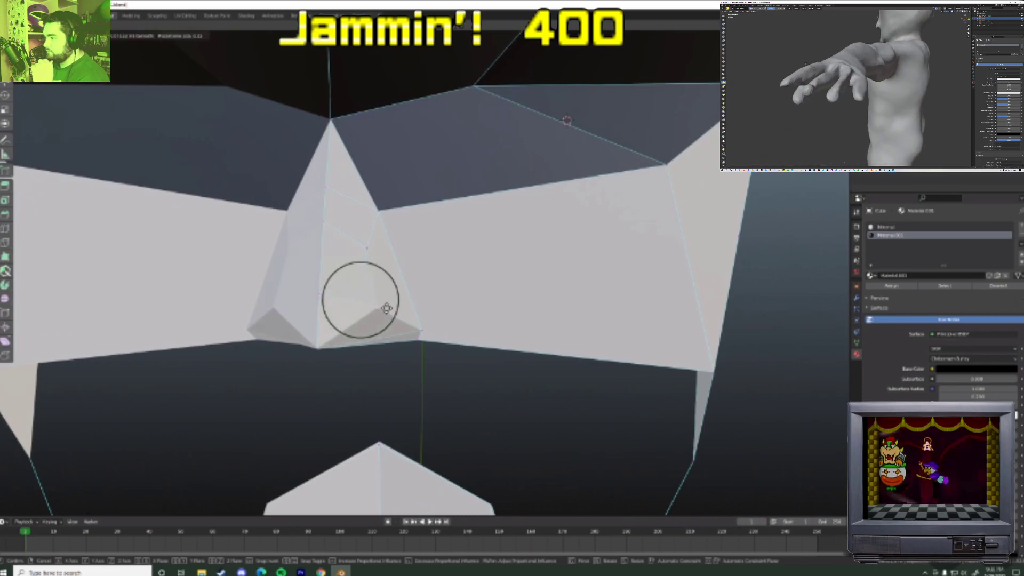
left_click(376, 332)
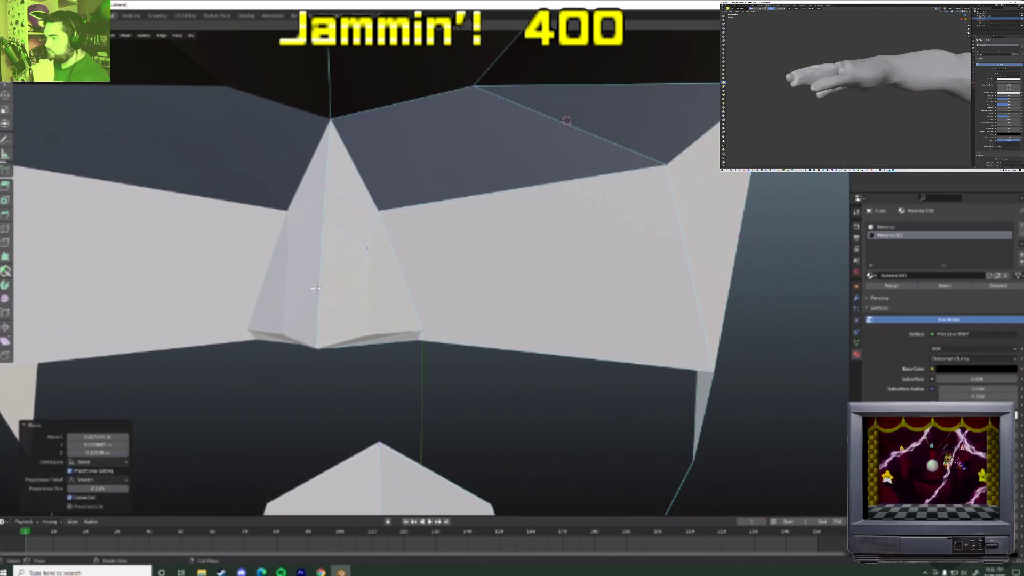
middle_click_drag(376, 267, 304, 297)
key("g")
left_click(380, 258)
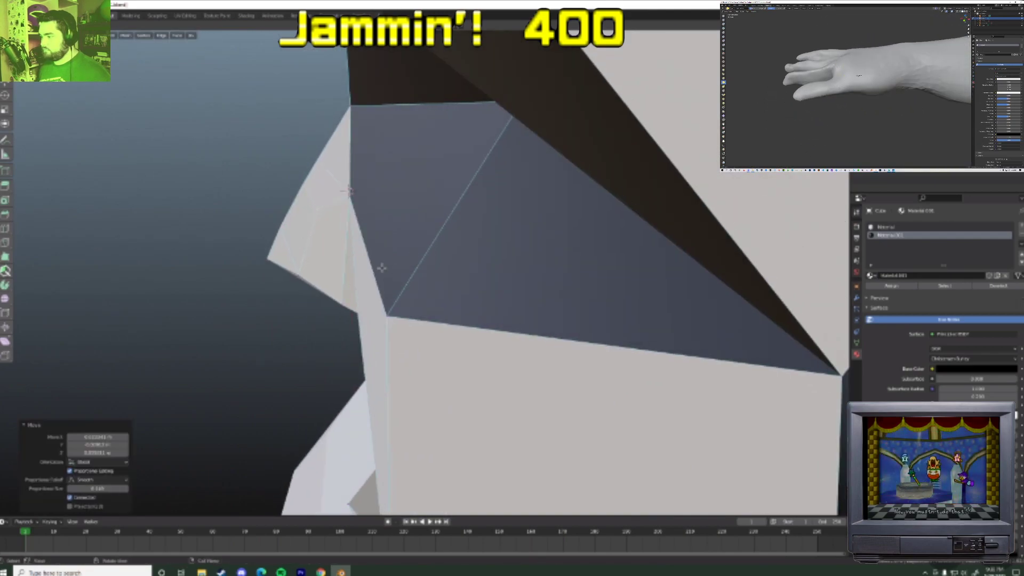
- Reposition the nose's upper side vertex in side view, partly along Z, and slide it along its connecting edge
key("g")
left_click(382, 261)
key("g")
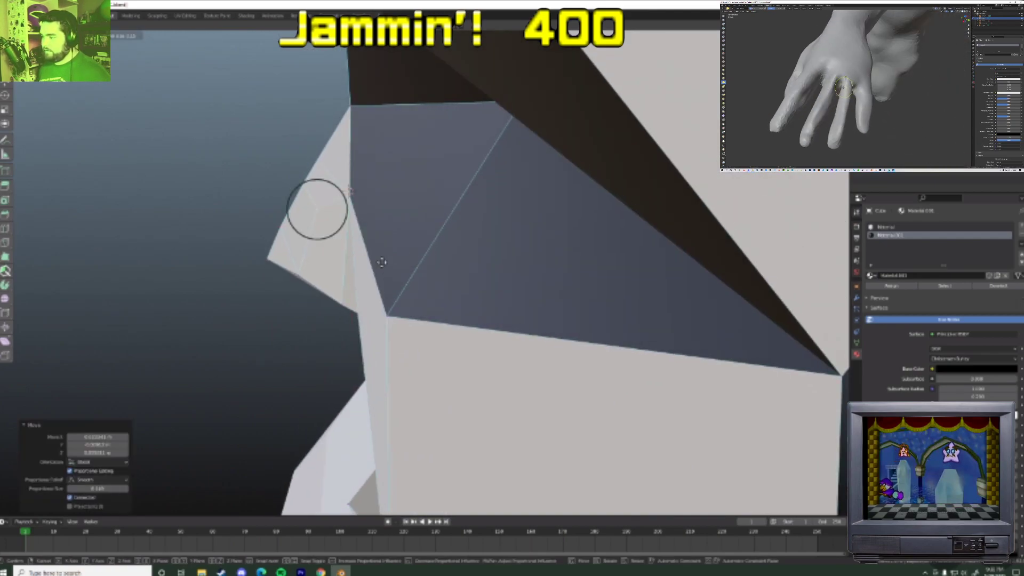
key("z")
left_click(381, 258)
middle_click_drag(381, 257, 440, 258)
left_click(326, 226)
key("g")
key("g")
left_click(331, 219)
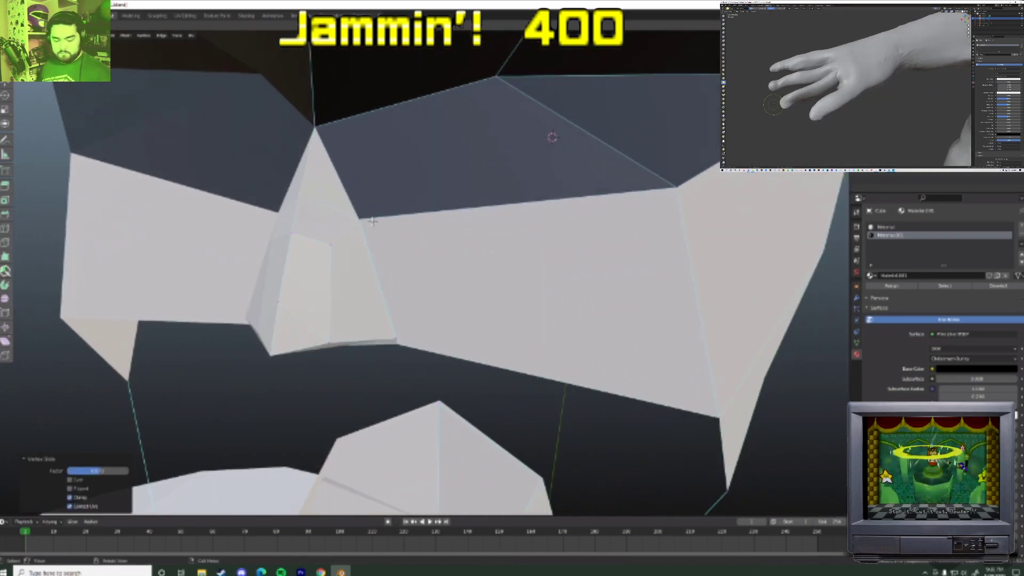
- Delete the socket face between the nose bridge and cheek together with the nose's pointed top face
left_click(371, 222)
right_click(335, 162)
left_click(334, 165)
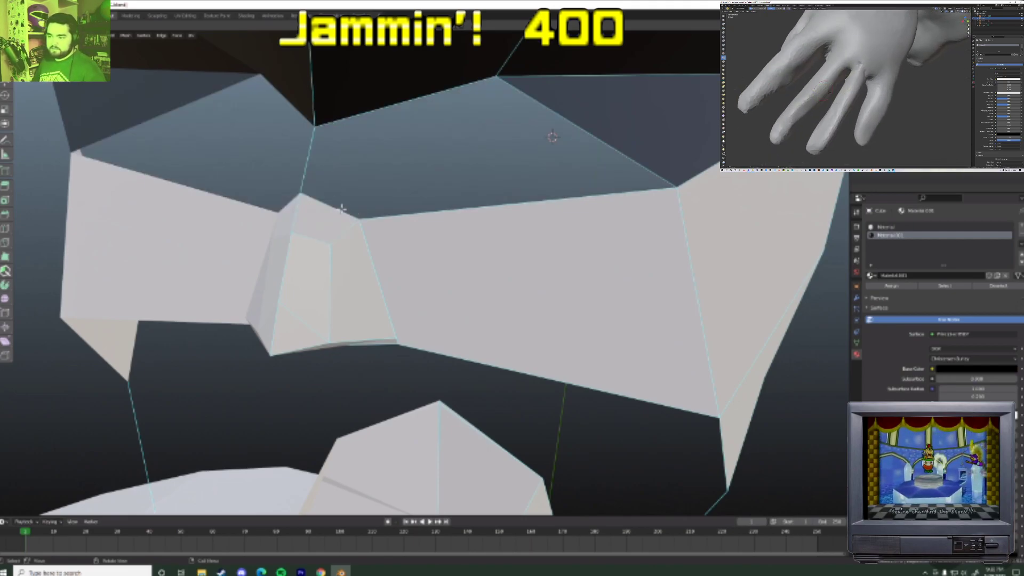
middle_click_drag(364, 183, 346, 283, "shift")
scroll(358, 246, "down", 2)
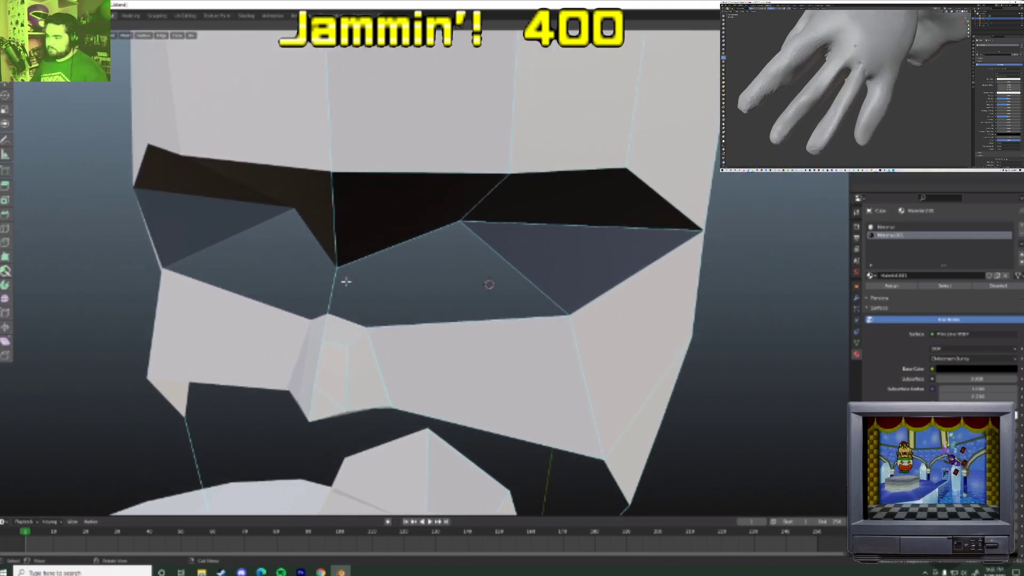
scroll(347, 281, "up", 1)
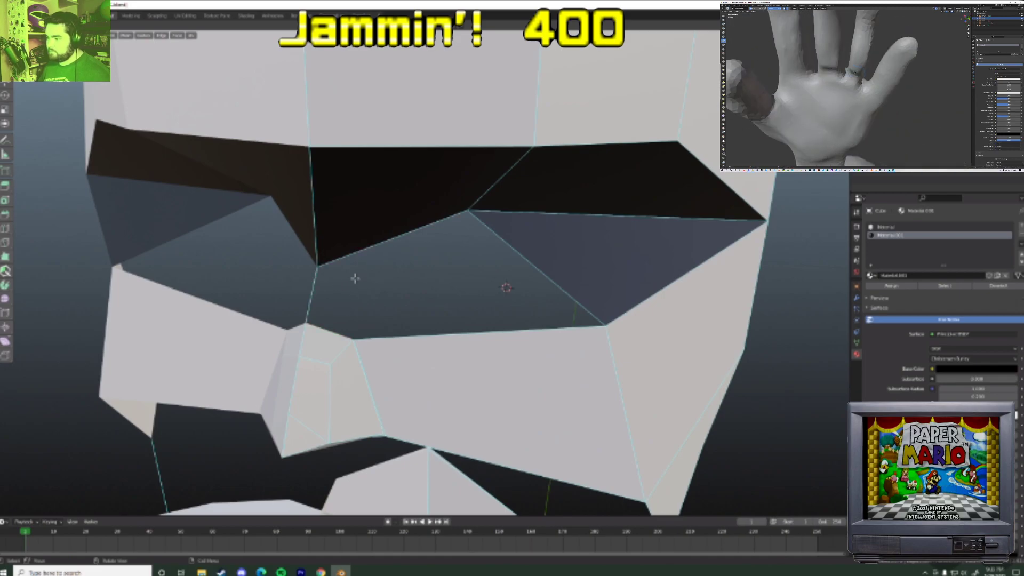
- Fill the gap below the eye between the nose bridge, nose side and cheek with new triangular faces
left_click(499, 278)
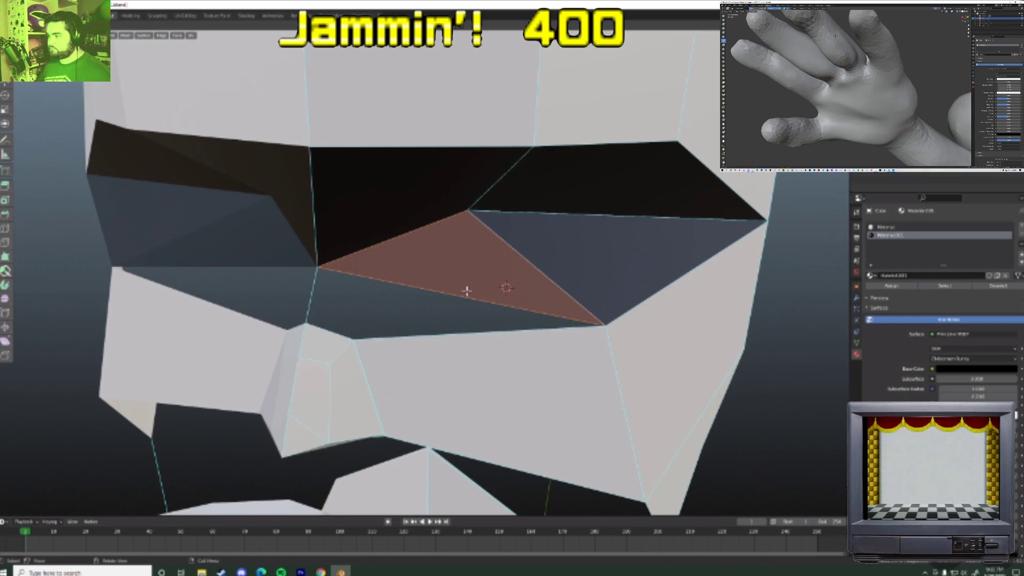
left_click(411, 292)
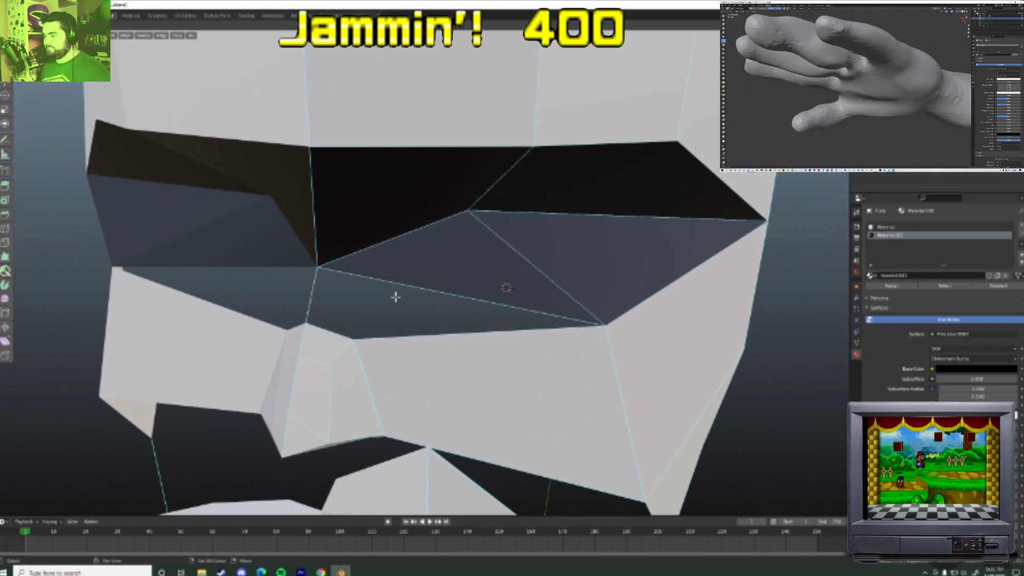
left_click(402, 321)
left_click(390, 328)
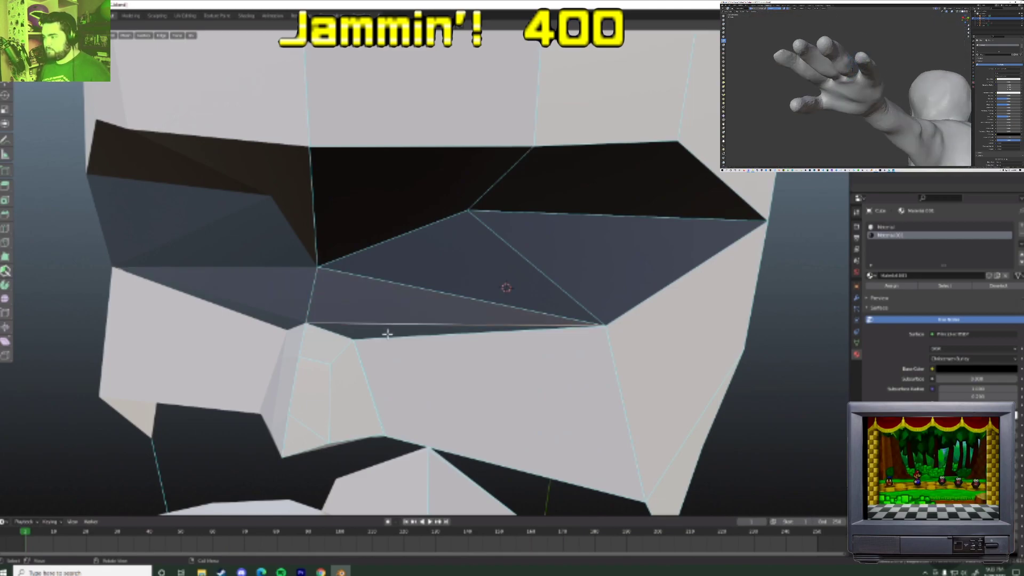
left_click(367, 329)
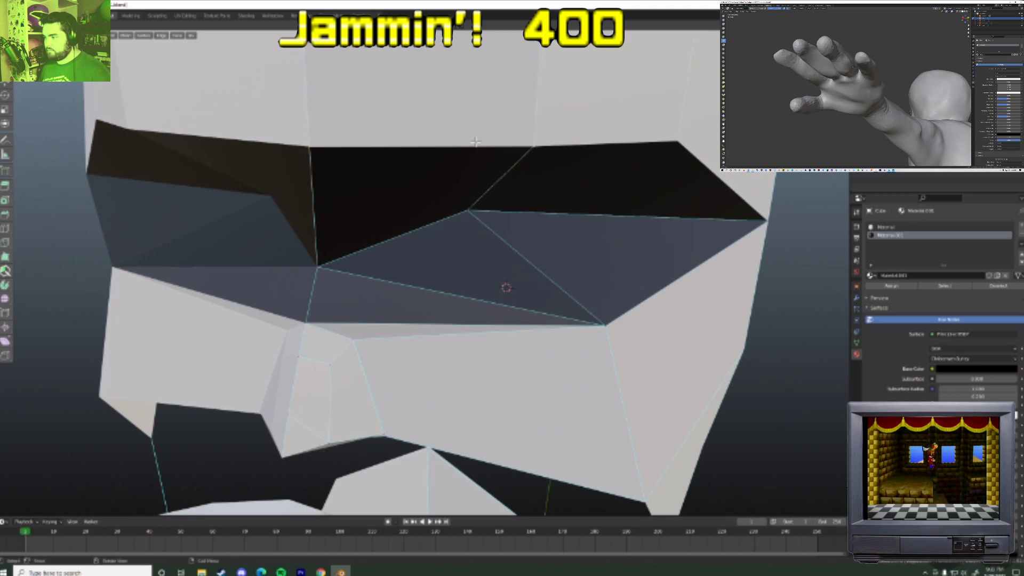
- Adjust the height of the brow's middle and outer lower vertices along Z in front view
key("KP_1")
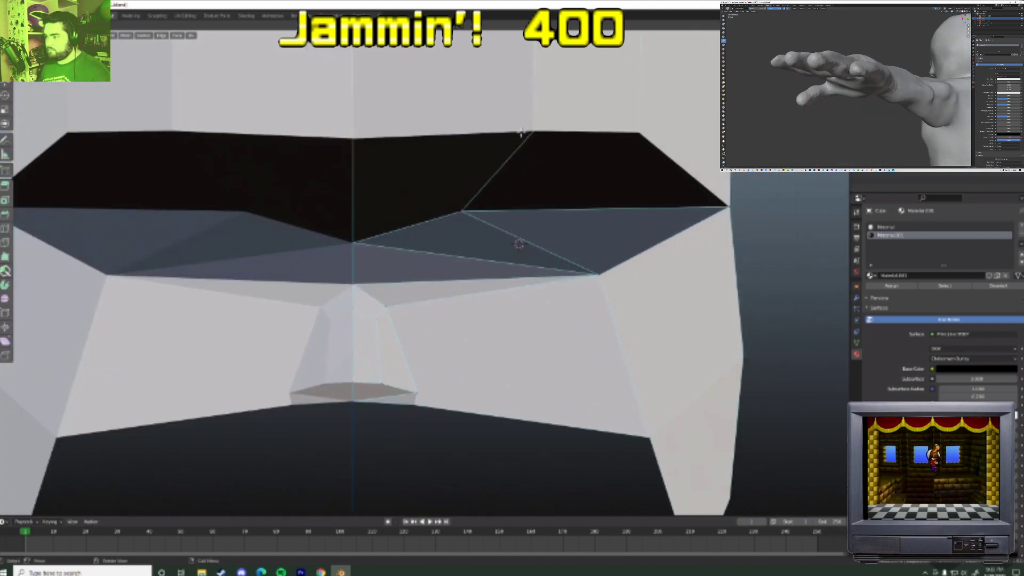
scroll(517, 147, "down", 1)
key("g")
key("z")
left_click(516, 159)
left_click(607, 159)
key("g")
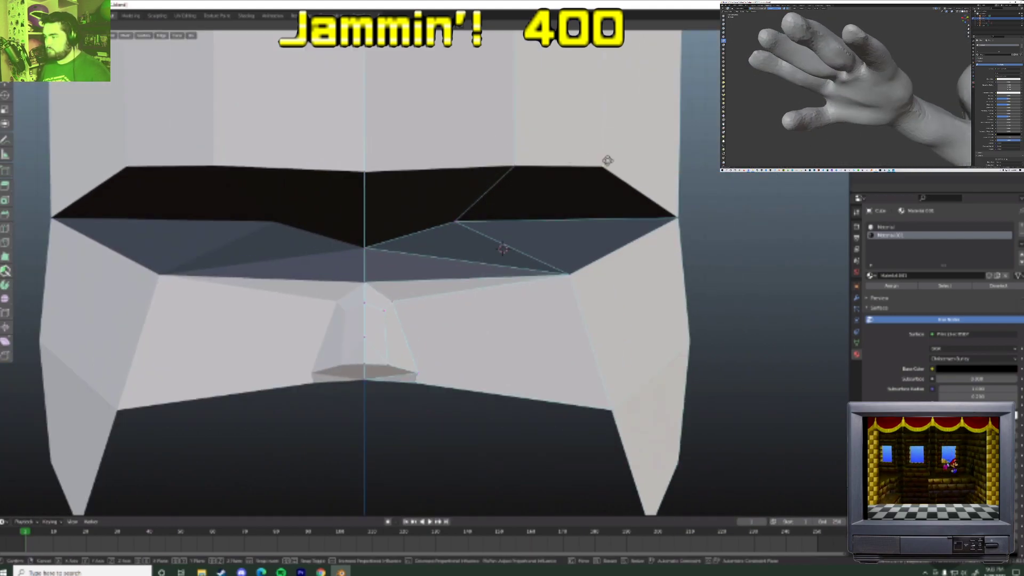
key("z")
left_click(609, 158)
- Raise the brow's middle and centre lower vertices slightly along Z to even out the upper eye opening
left_click(520, 165)
key("g")
key("z")
left_click(521, 163)
left_click(382, 168)
key("g")
key("z")
left_click(382, 167)
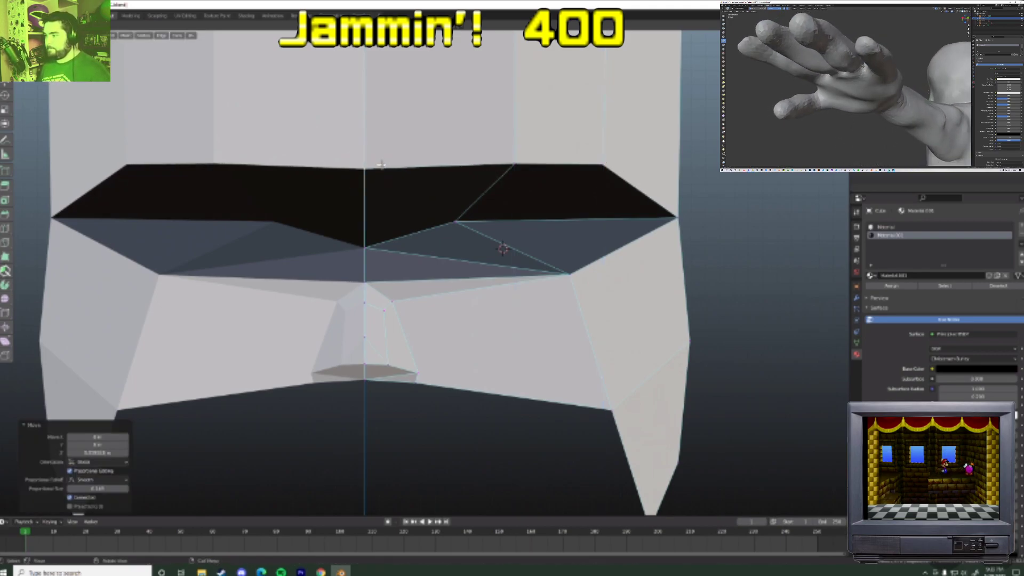
- Slide the eye socket's inner vertex beside the nose bridge, and check the face from several angles
left_click(455, 220)
key("g")
key("z")
left_click(480, 221)
middle_click_drag(480, 220, 480, 256)
middle_click_drag(508, 263, 599, 259)
scroll(600, 260, "down", 3)
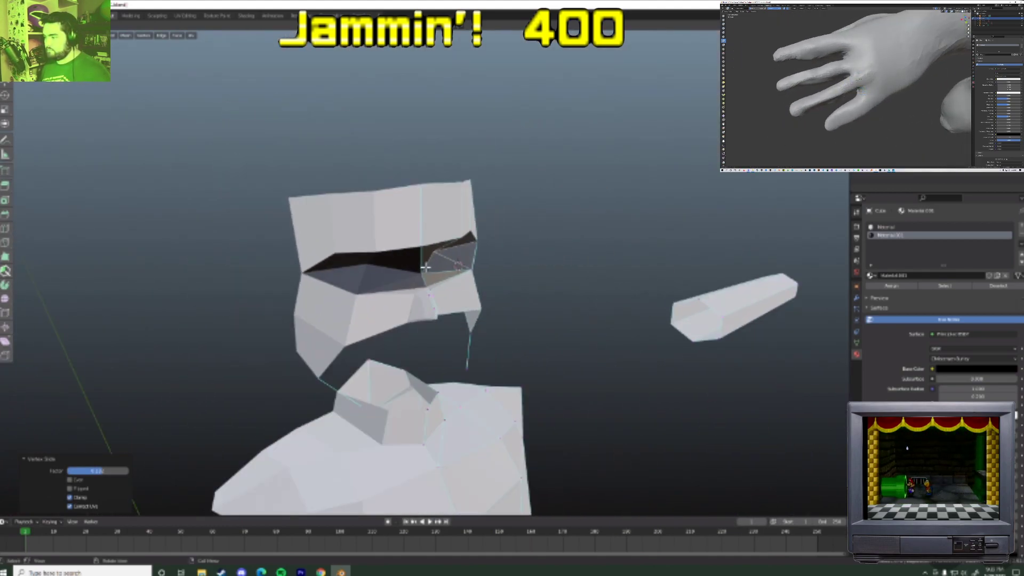
scroll(427, 267, "up", 6)
scroll(471, 267, "down", 2)
scroll(471, 266, "down", 2)
middle_click_drag(471, 266, 515, 316)
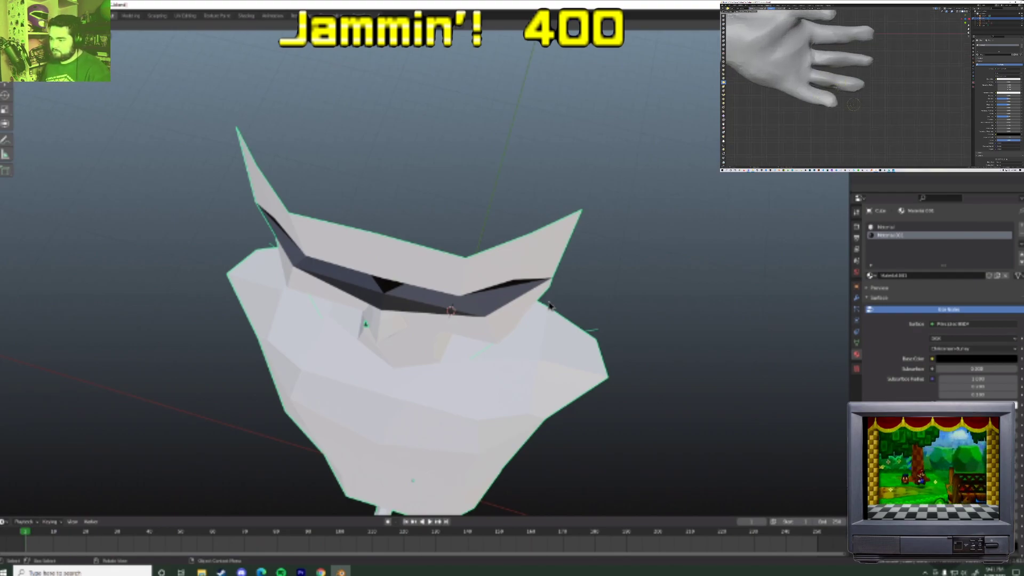
- Return to editing the head mesh and reposition its side and upper temple vertices in front view
middle_click_drag(464, 299, 568, 257)
key("KP_1")
key("Tab")
key("g")
key("z")
left_click(527, 249)
key("g")
left_click(522, 280)
left_click(553, 154)
key("g")
left_click(566, 155)
- Move the side-of-head vertices in depth and along Z to shape the temple in side view
middle_click_drag(565, 160, 525, 215)
key("g")
left_click(590, 237)
key("g")
key("z")
left_click(528, 219)
key("g")
key("z")
left_click(546, 233)
key("g")
left_click(540, 208)
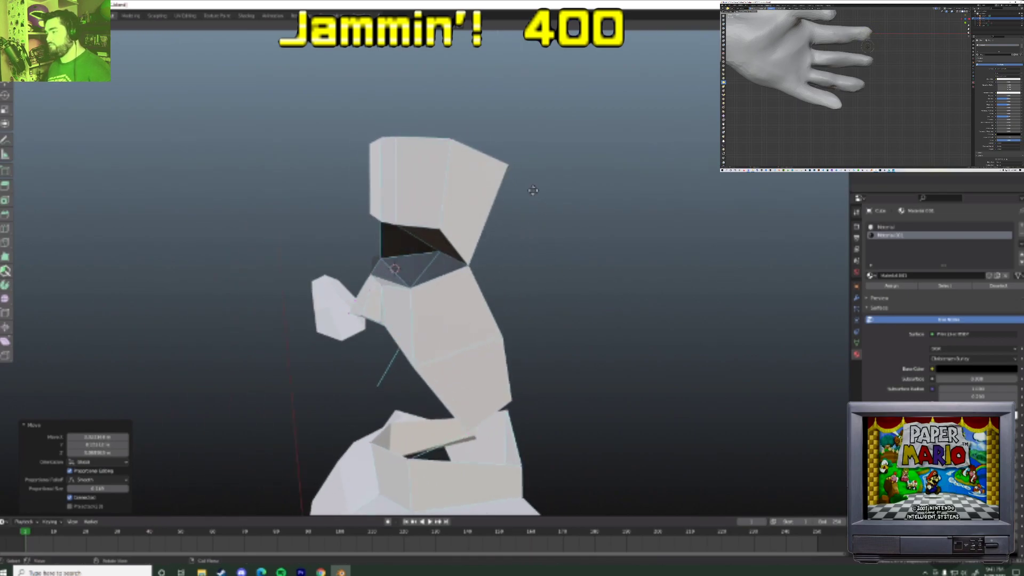
- Extrude a vertex down and back from the head's upper rear corner and fill the face behind the temple
key("e")
left_click(582, 266)
left_click(513, 335)
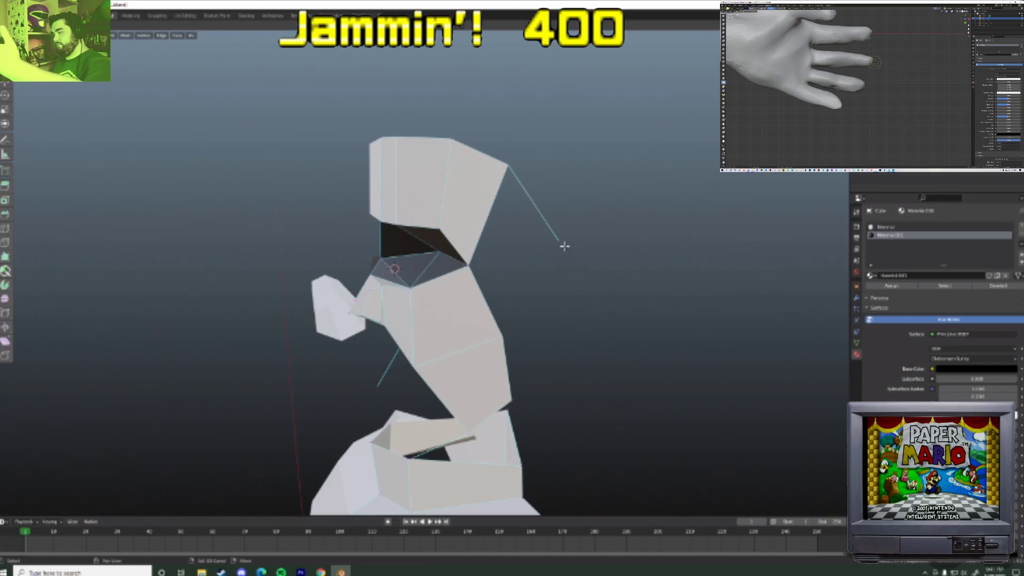
middle_click_drag(592, 328, 445, 292)
- Reposition the vertices of the new face behind the temple from several angles
key("g")
left_click(432, 318)
left_click(377, 302)
middle_click_drag(377, 302, 517, 158)
key("g")
left_click(391, 295)
- Switch to edge selection, and move and rotate the edges at the upper rear of the head
key("2")
key("g")
left_click(602, 252)
left_click(510, 178)
key("g")
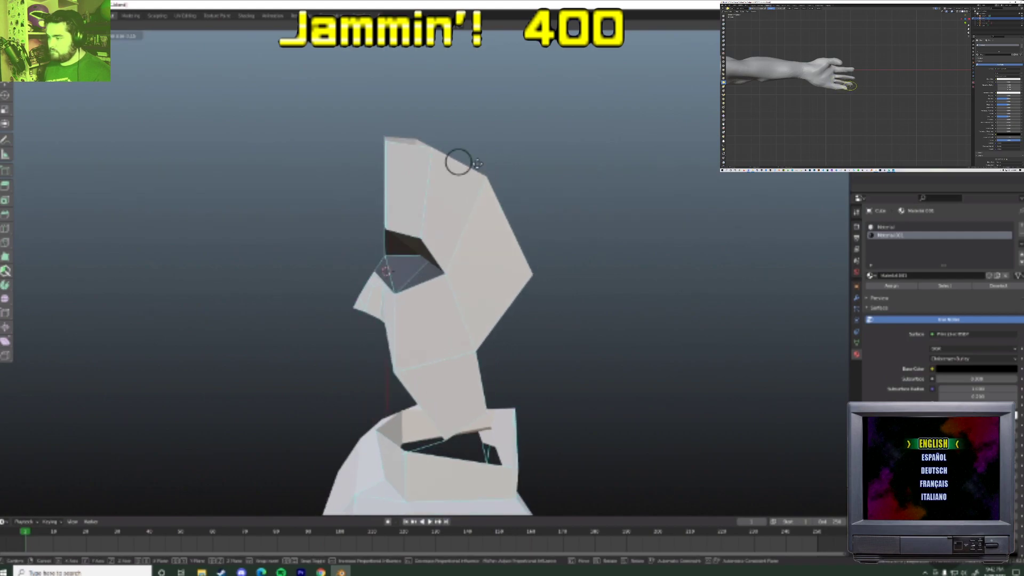
left_click(469, 173)
key("r")
left_click(517, 178)
- Move the rearmost point of the head's side face, and inspect the head from below and behind
left_click(514, 239)
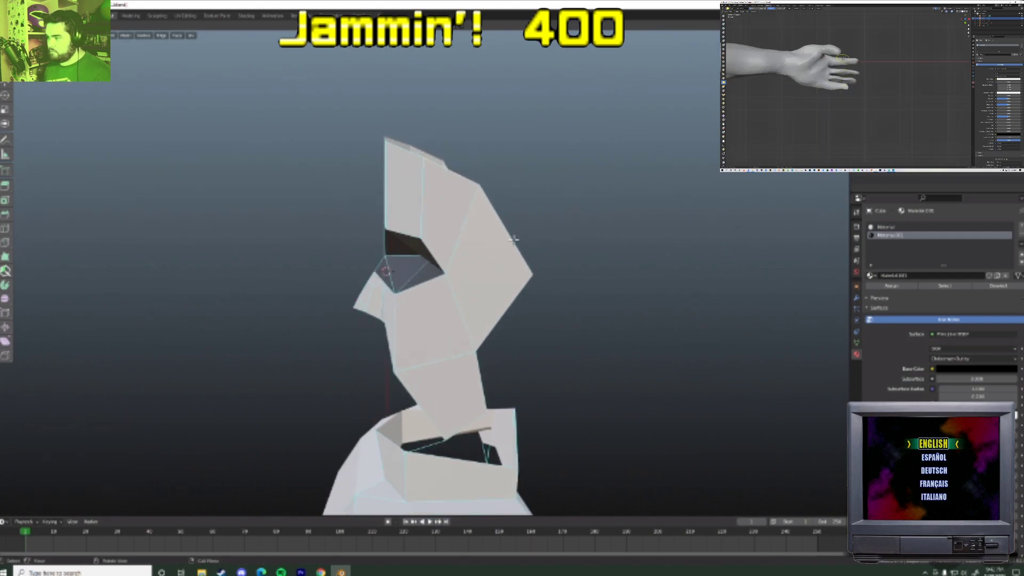
key("g")
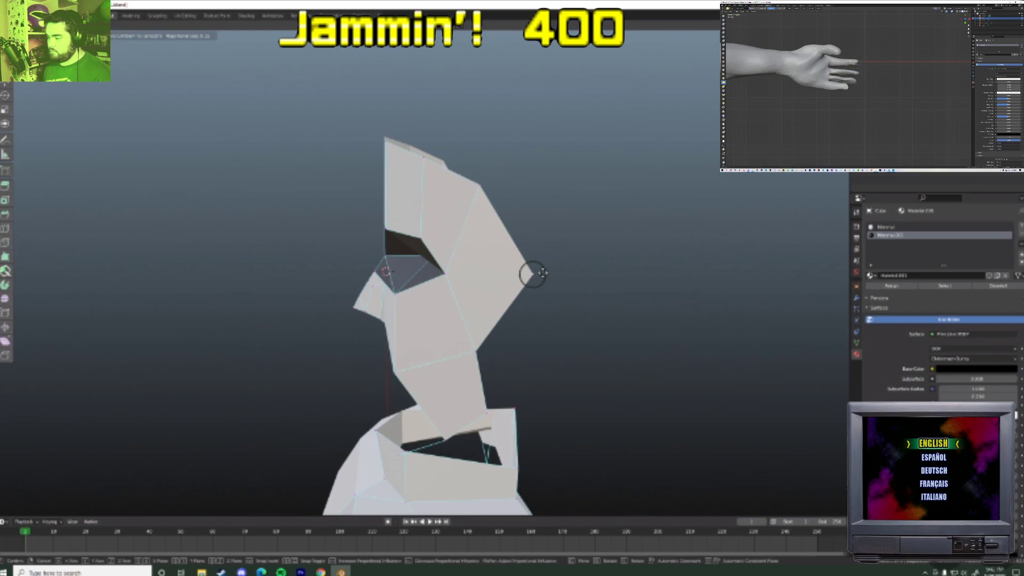
left_click(533, 272)
middle_click_drag(533, 272, 566, 291)
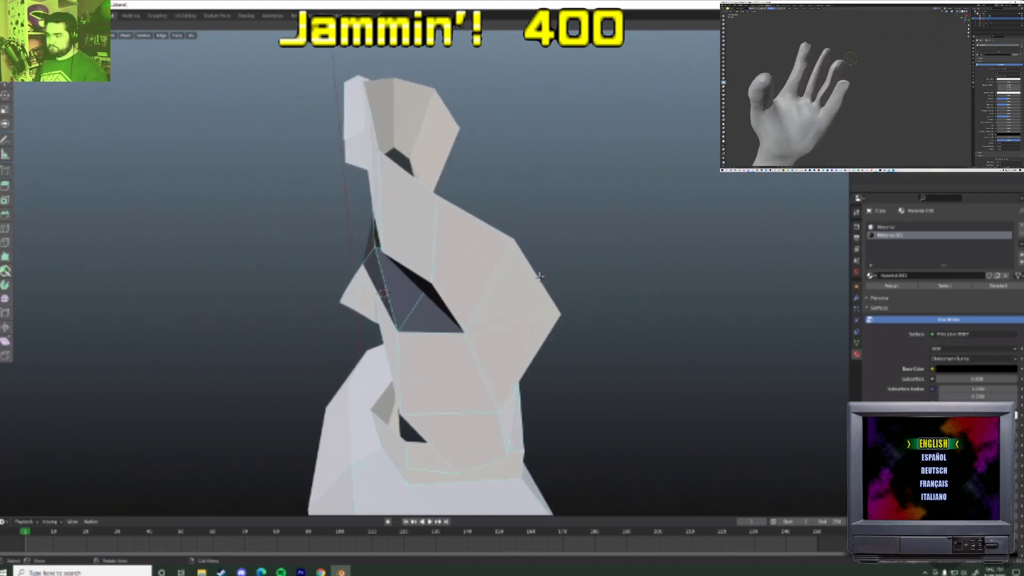
middle_click_drag(601, 308, 428, 302)
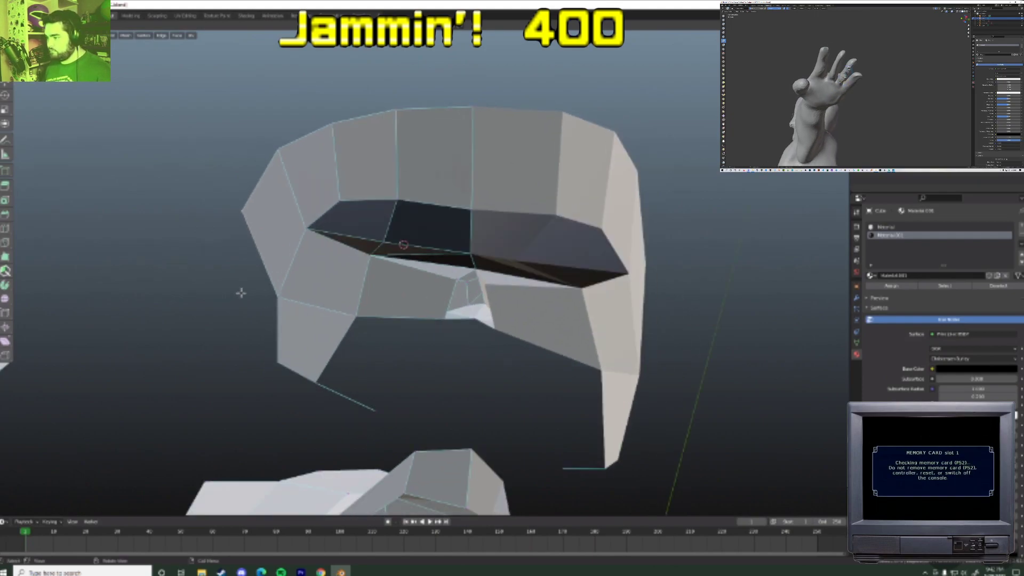
middle_click_drag(245, 286, 393, 276)
- Extrude a second edge from the jaw's rear lower corner and place its end parallel to the existing jaw edge
left_click(434, 315)
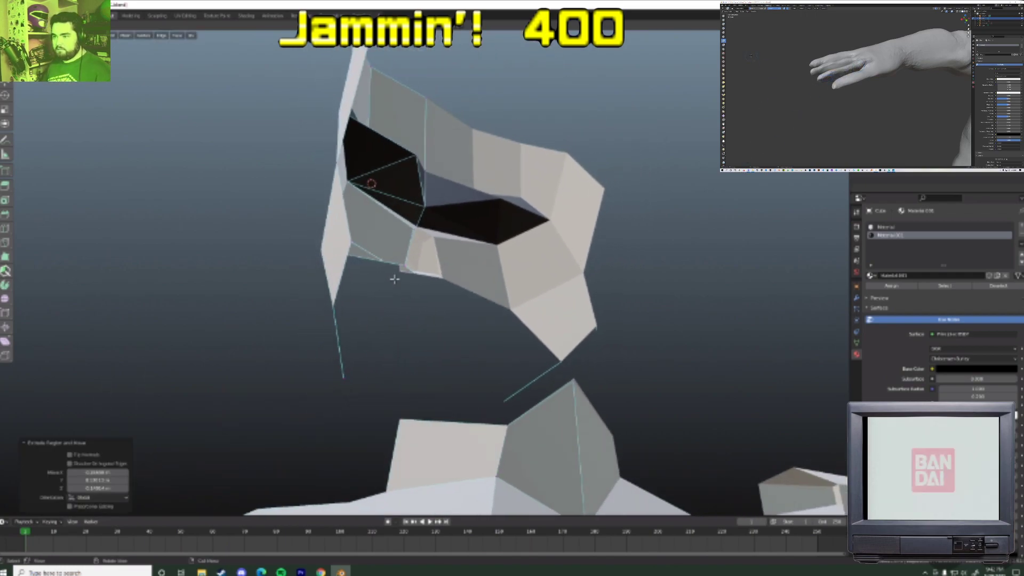
left_click(368, 342)
left_click(329, 310, "shift")
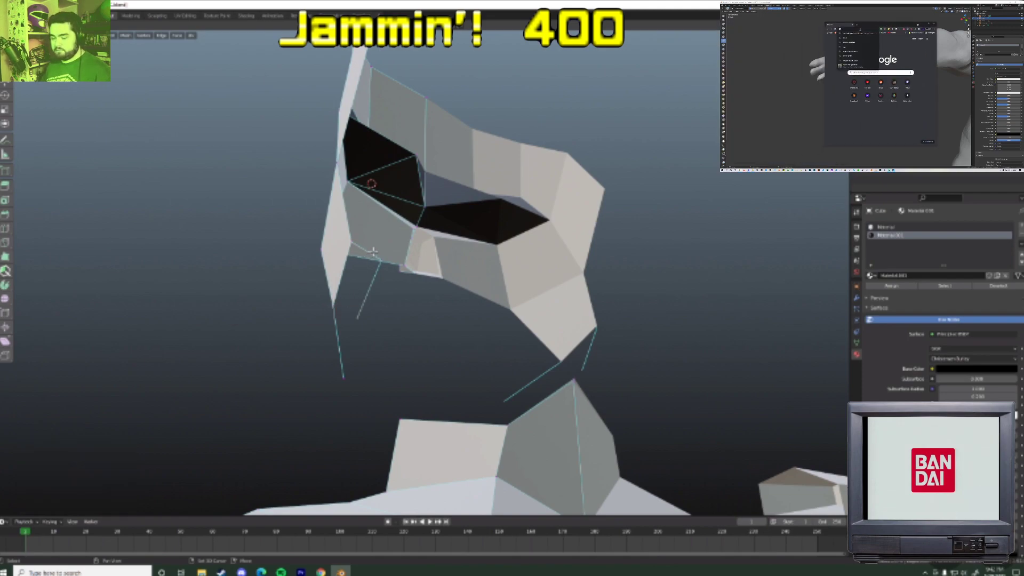
key("f")
middle_click_drag(350, 373, 566, 366)
key("g")
left_click(549, 370)
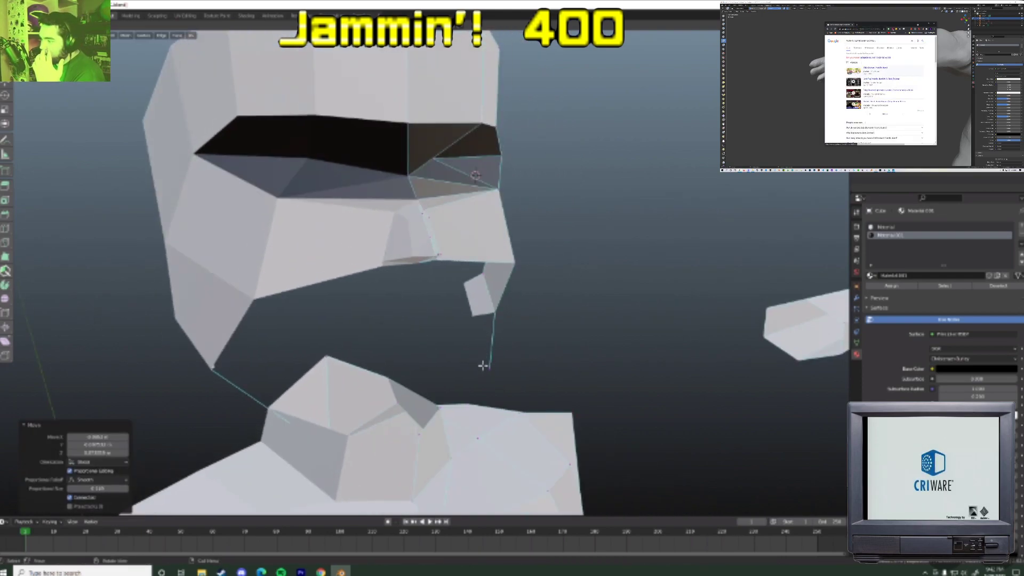
key("ctrl+z")
middle_click_drag(544, 393, 442, 331)
key("g")
left_click(514, 382)
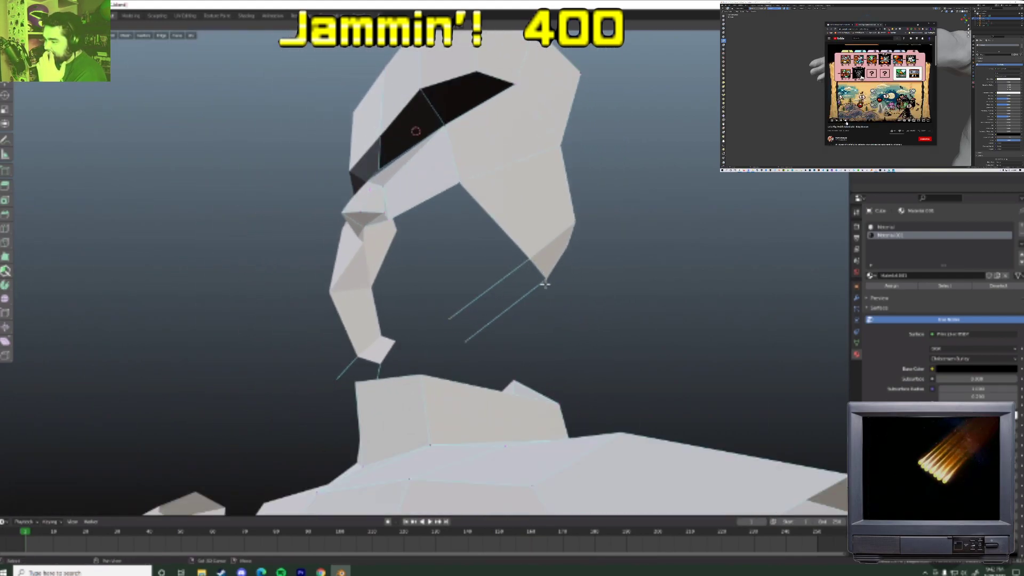
- Fill the jaw strip between the two parallel edges and reposition its end vertices
left_click(545, 284, "shift")
key("f")
left_click(457, 328)
middle_click_drag(457, 337, 329, 375)
key("g")
left_click(344, 359)
left_click(368, 351)
middle_click_drag(388, 366, 416, 334)
key("g")
left_click(498, 291)
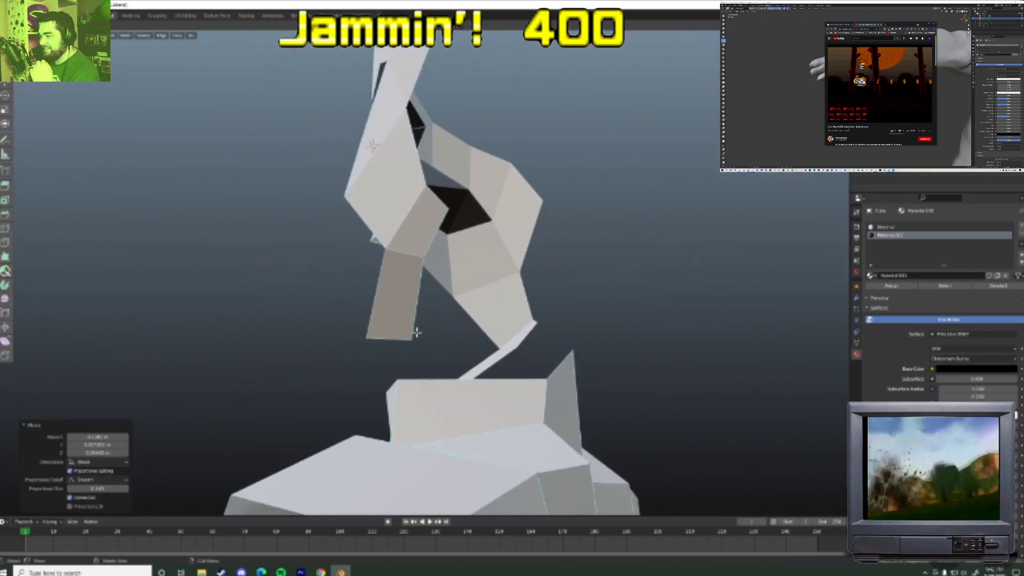
- Rotate and scale the jaw strip's free end edge
left_click(406, 341)
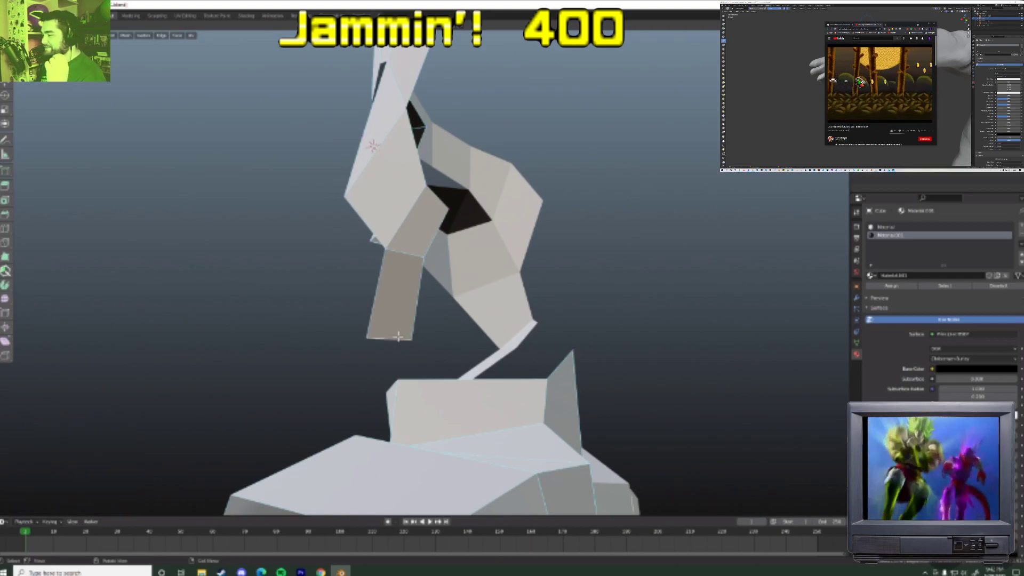
key("g")
left_click(478, 358)
key("s")
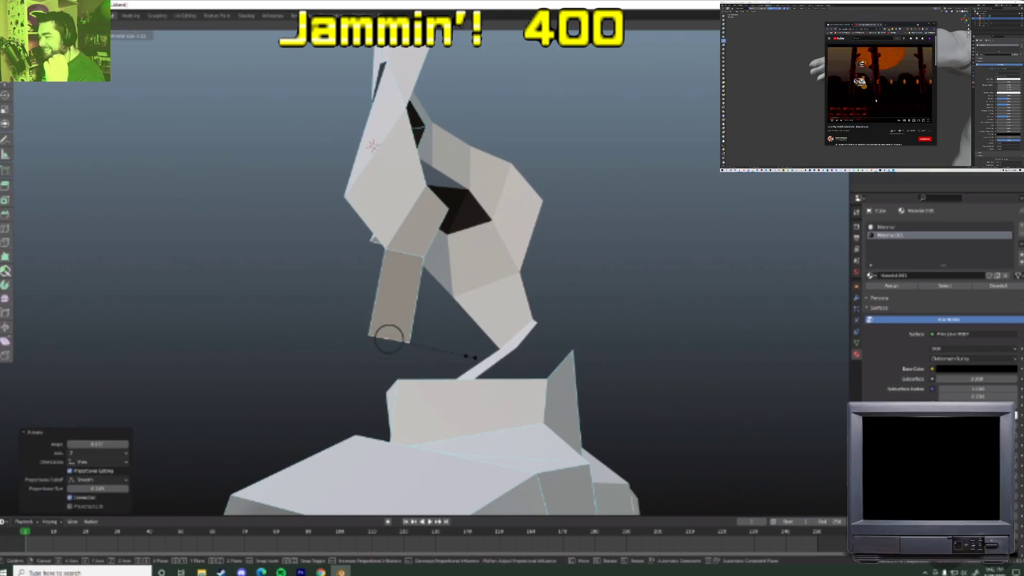
left_click(459, 353)
middle_click_drag(459, 352, 494, 376)
- Reposition the jaw strip's vertices and edges from several angles to shape the jawline
left_click(533, 311)
key("g")
left_click(505, 309)
left_click(587, 274)
middle_click_drag(588, 274, 532, 337)
key("g")
left_click(512, 231)
left_click(524, 256)
key("g")
left_click(455, 273)
left_click(557, 313)
key("g")
right_click(562, 328)
- Move the jaw's edges and resize the jaw strip's edge to refine the lower jaw's angle
middle_click_drag(473, 335, 512, 392)
key("g")
left_click(529, 349)
left_click(539, 348)
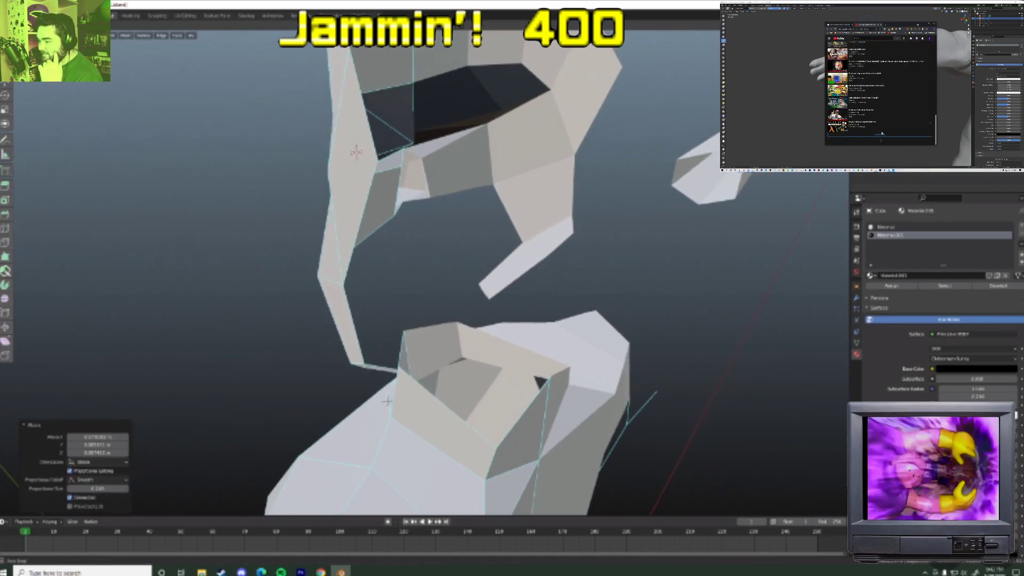
middle_click_drag(539, 347, 476, 369)
middle_click_drag(515, 333, 424, 265)
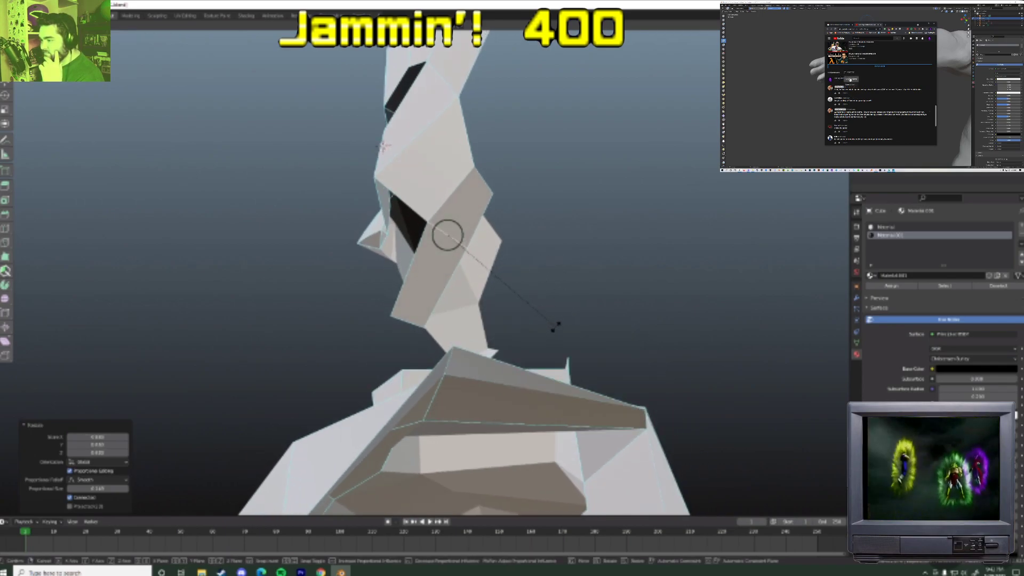
left_click(531, 310)
middle_click_drag(510, 313, 558, 332)
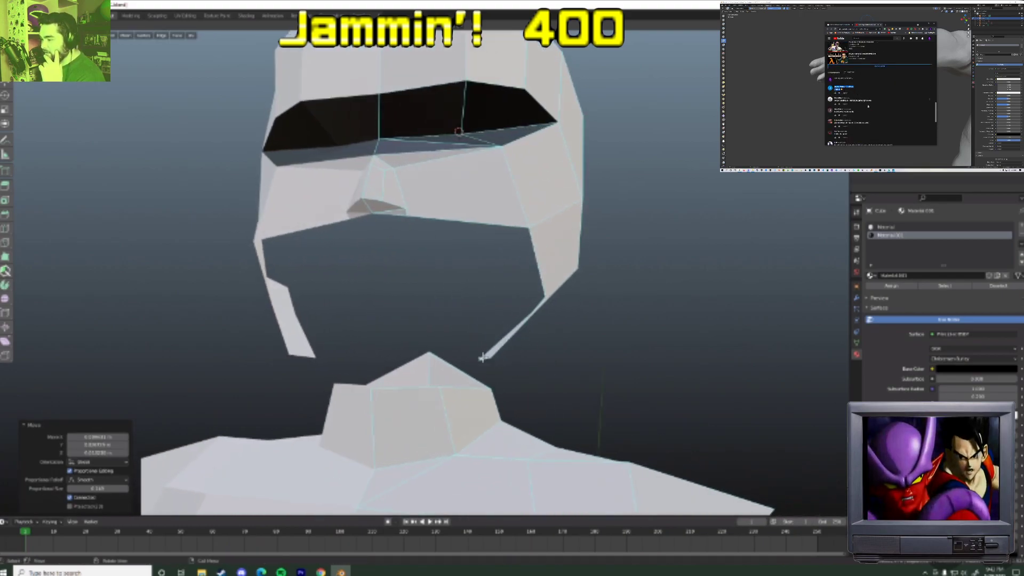
- Extrude the jaw strip's end edge along X to the mirror centre line and lower the chin's centre edge
key("g")
key("x")
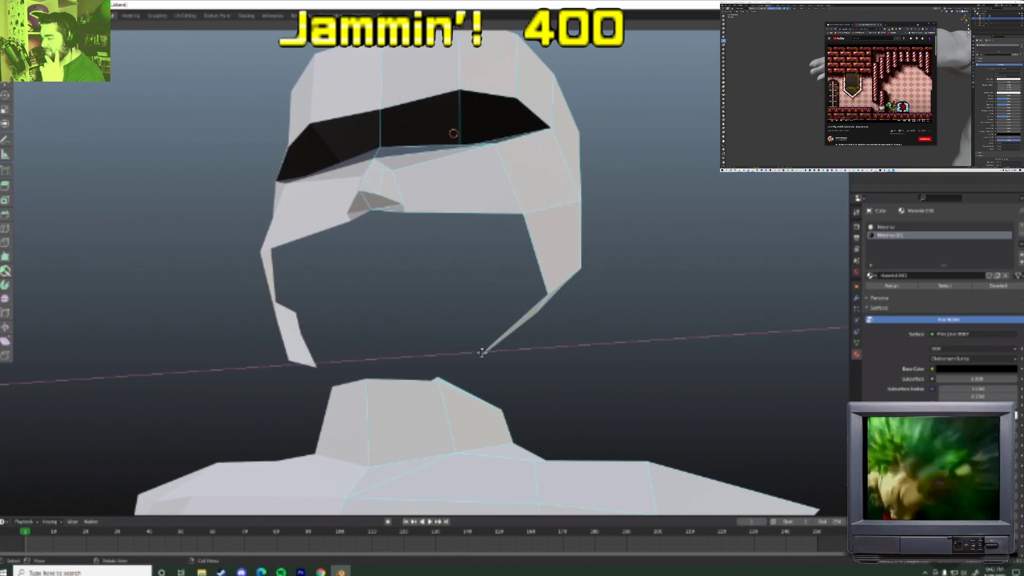
left_click(373, 367)
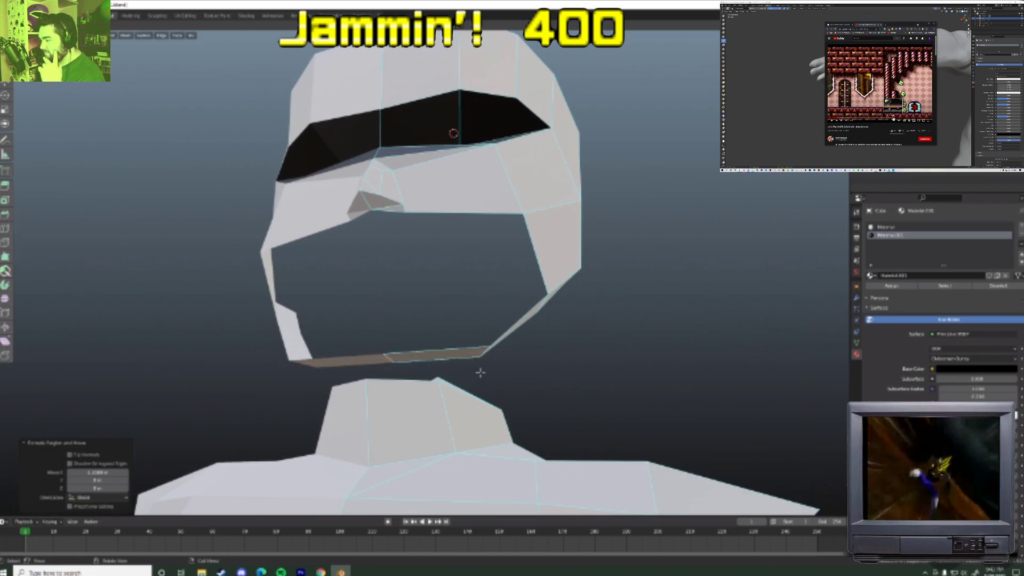
middle_click_drag(489, 361, 496, 367)
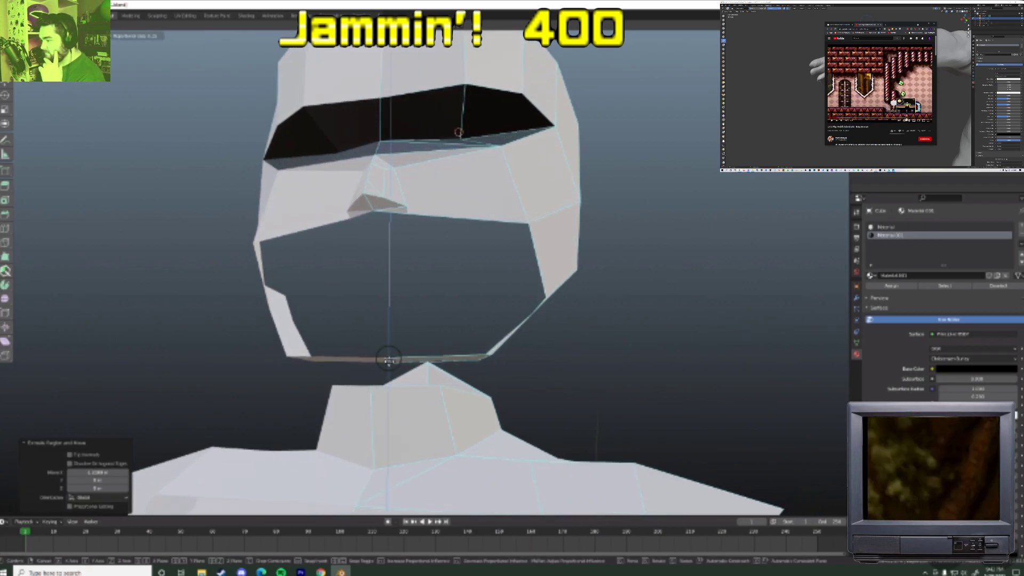
left_click(391, 374)
key("ctrl+r")
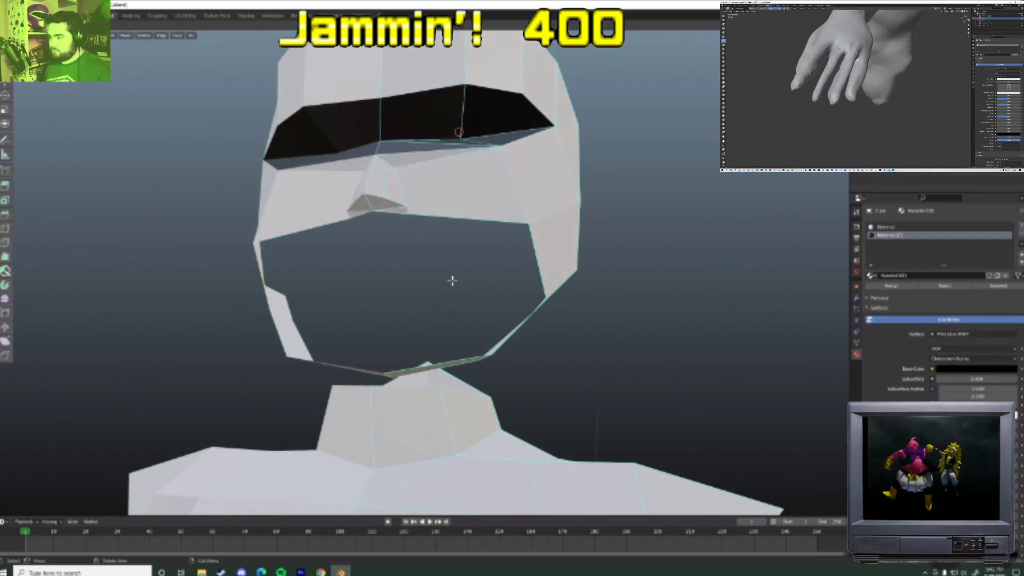
- Add a loop cut through the chin strip and fill a face from the nose base down to the chin
key("ctrl+r")
left_click(423, 363)
left_click(424, 362)
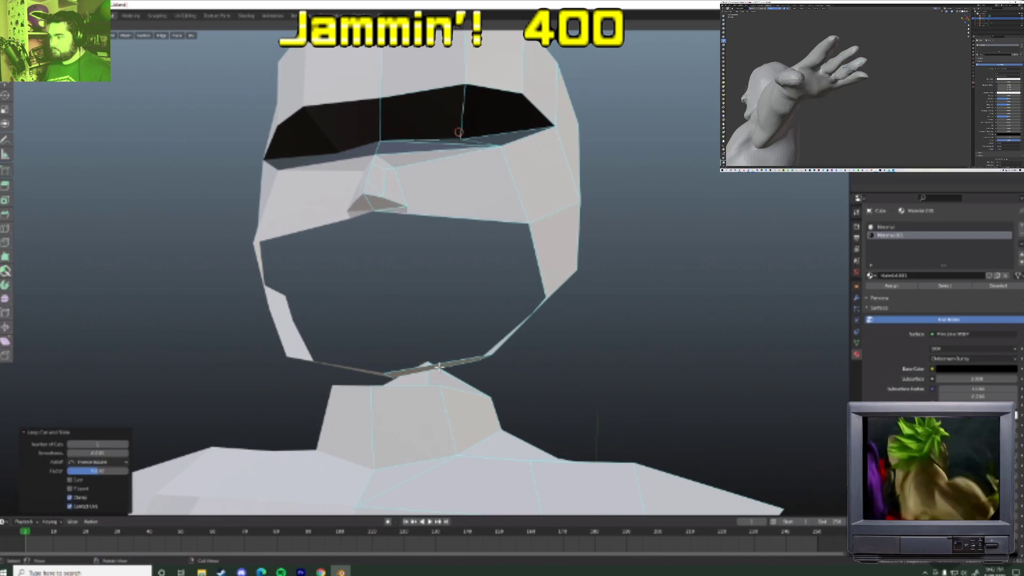
middle_click_drag(445, 362, 399, 262)
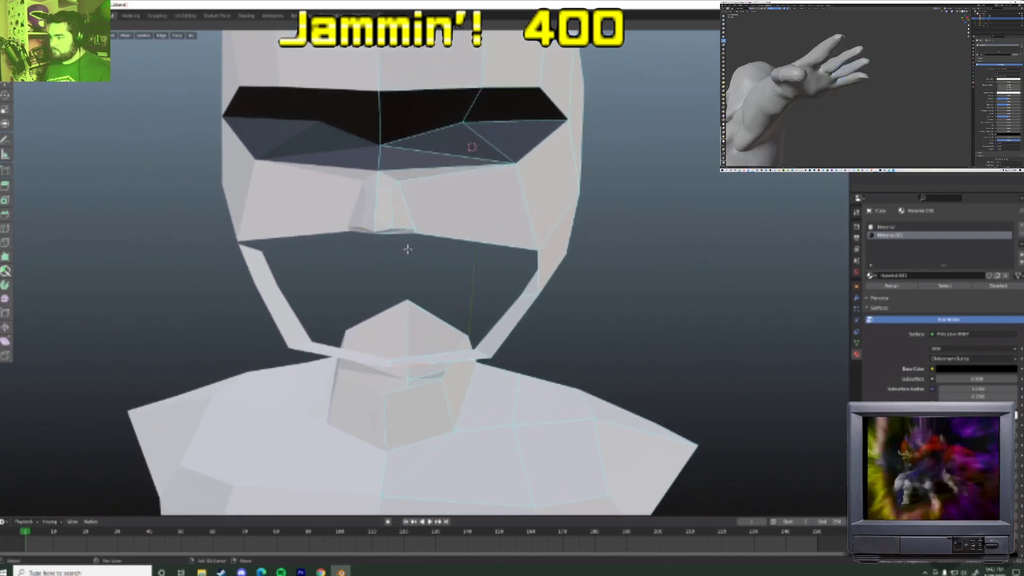
key("f")
middle_click_drag(437, 295, 439, 240)
left_click(448, 229)
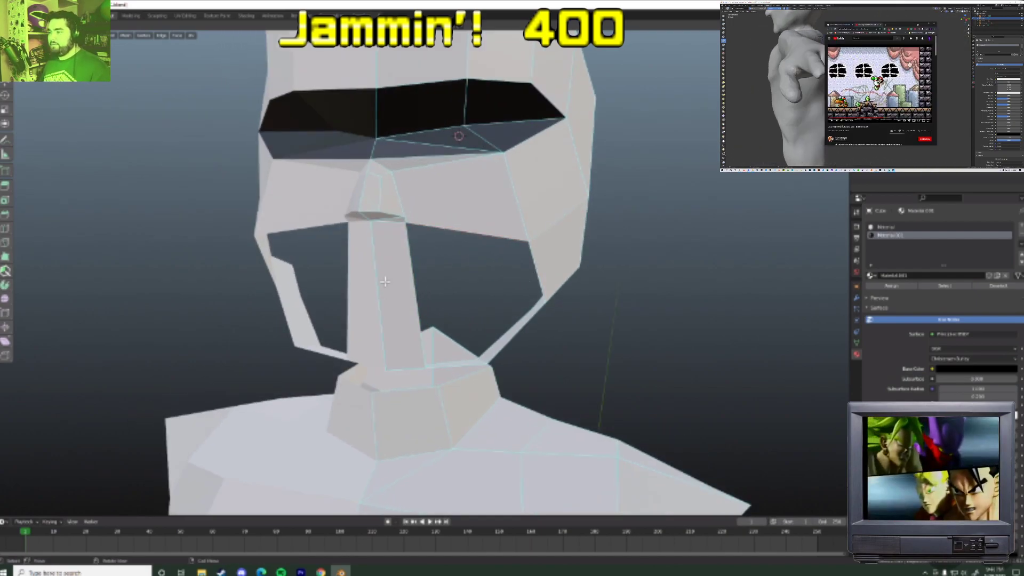
- Cut the nose-to-chin strip across its middle and fill the cheek faces between it and the jaw
key("ctrl+r")
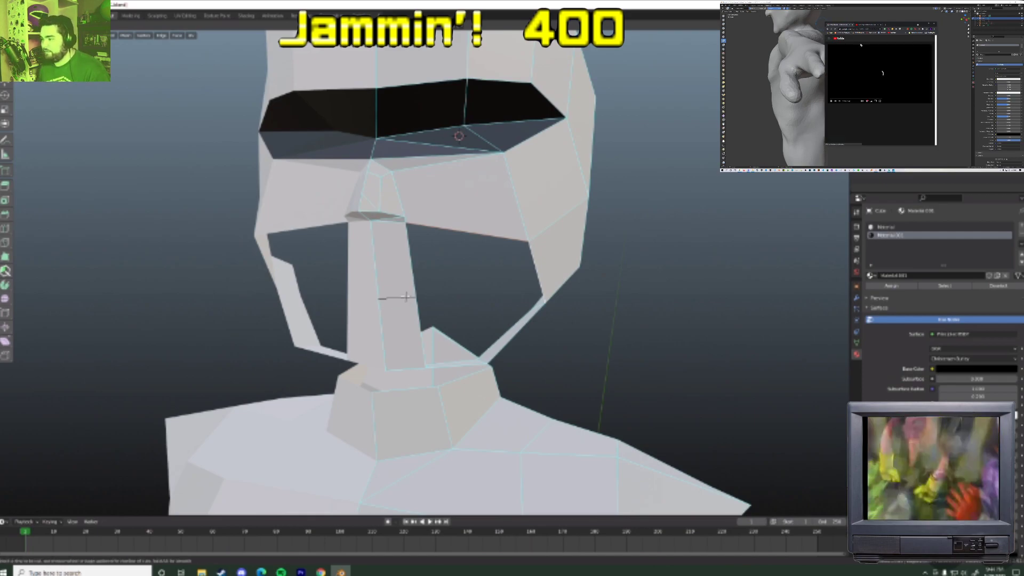
double_click(408, 296)
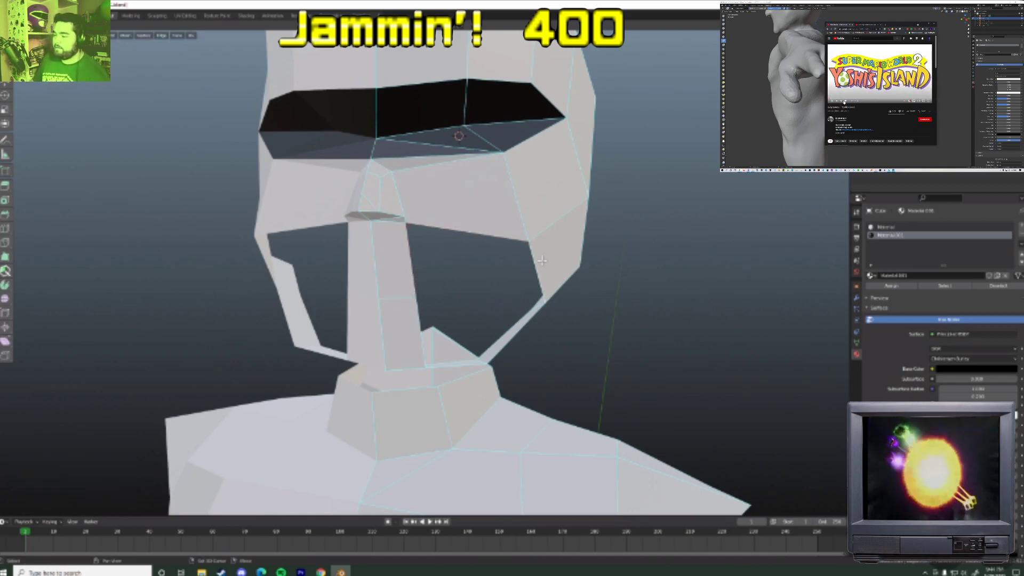
key("f")
middle_click_drag(543, 260, 511, 323)
key("f")
middle_click_drag(420, 305, 471, 299)
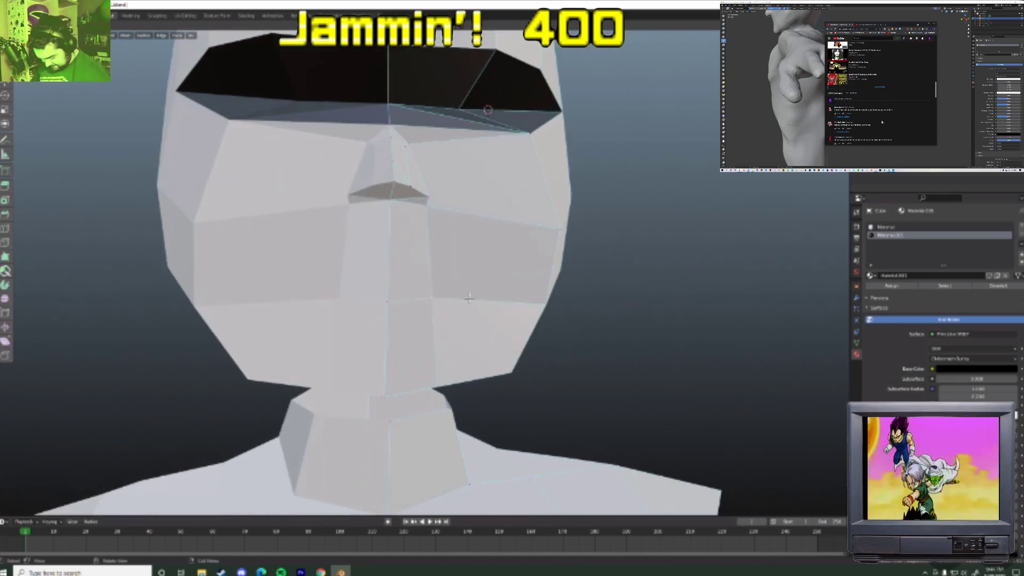
- Slide the mouth-level and chin vertices outward along their edges to widen the centre strip
left_click(505, 296)
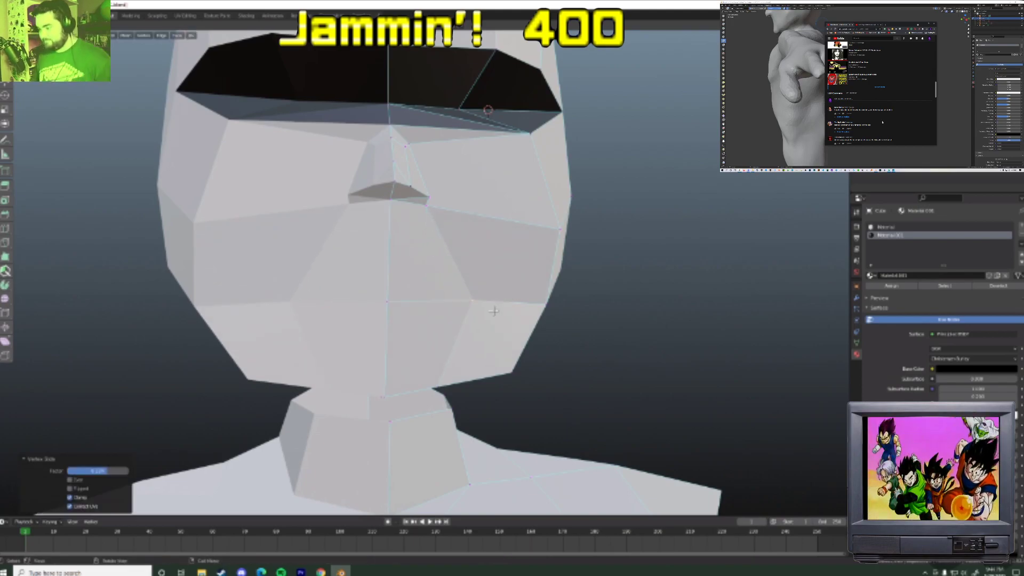
key("g")
key("g")
left_click(481, 383)
- Reposition the chin's centre and lower vertices from the front and side to shape the chin
middle_click_drag(480, 383, 435, 393)
left_click(386, 391)
key("g")
left_click(388, 394)
left_click(448, 385)
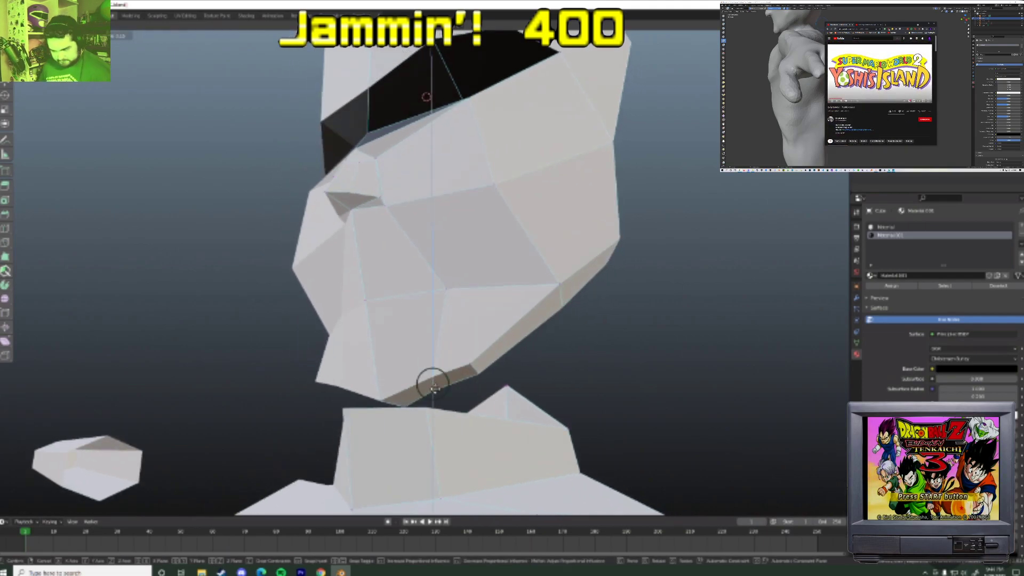
left_click(434, 388)
middle_click_drag(495, 377, 438, 385)
key("g")
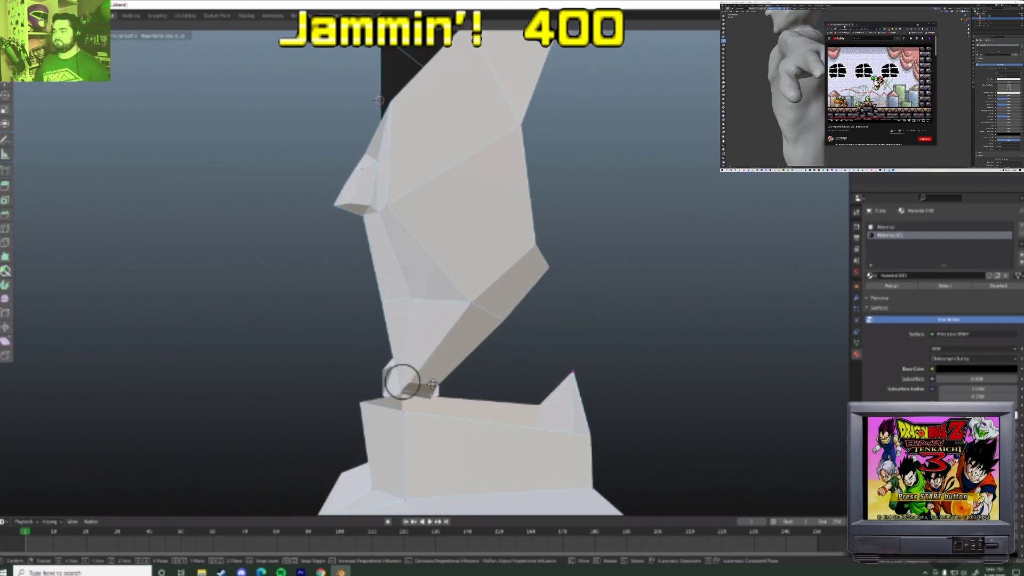
left_click(425, 392)
- Move the jaw corner's inner and outer vertices from the side to reshape the jaw angle
left_click(476, 304)
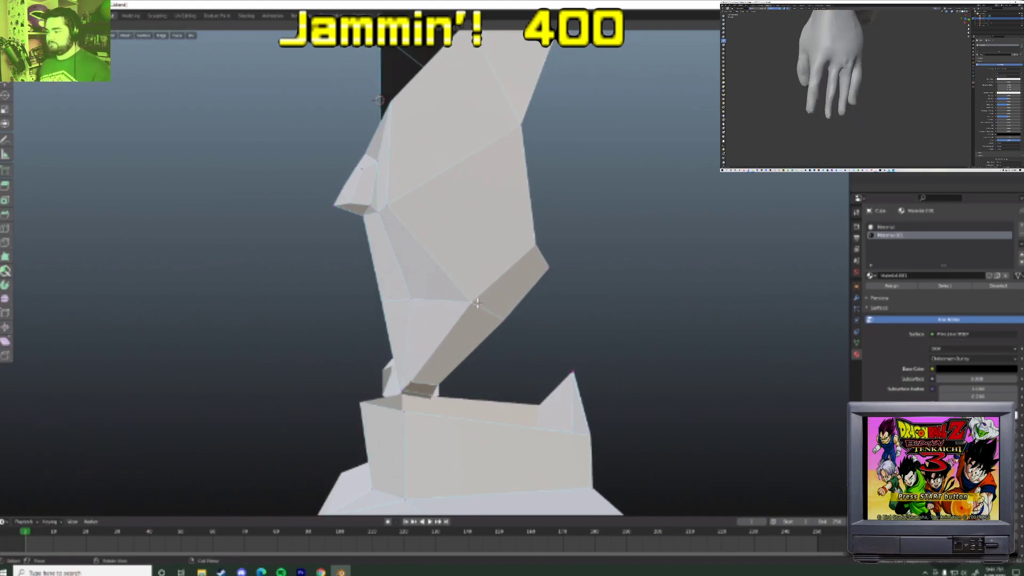
key("g")
left_click(472, 300)
scroll(466, 325, "up", 3)
middle_click_drag(466, 325, 453, 300)
key("g")
left_click(519, 353)
key("g")
left_click(451, 297)
- Adjust the mouth-level vertices from the side to refine the lower face's profile
left_click(447, 351)
key("g")
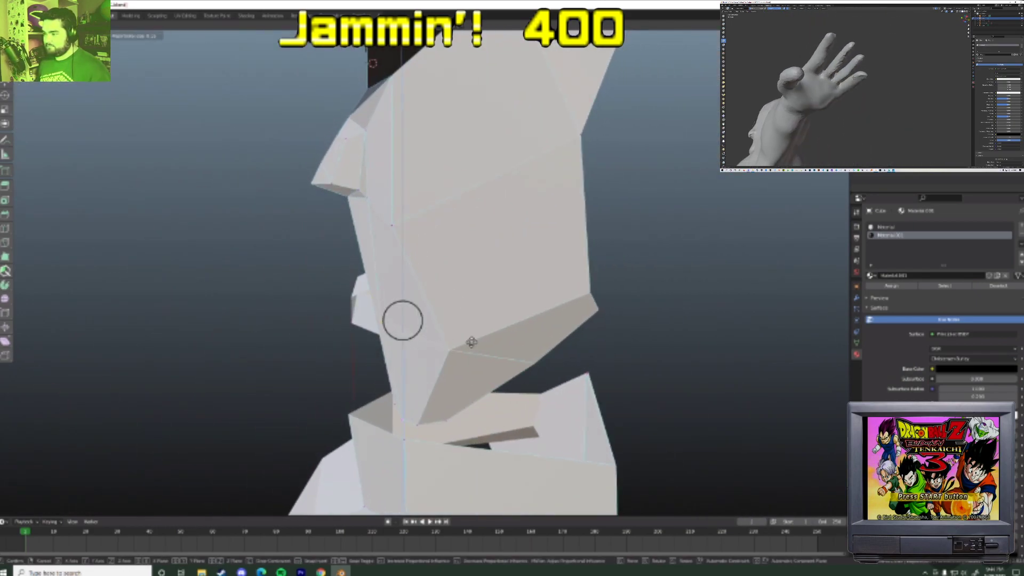
left_click(462, 311)
left_click(444, 308)
left_click(443, 307)
- Move the vertices where the cheek meets the jaw corner to smooth the head's lower side outline
middle_click_drag(442, 307, 558, 309)
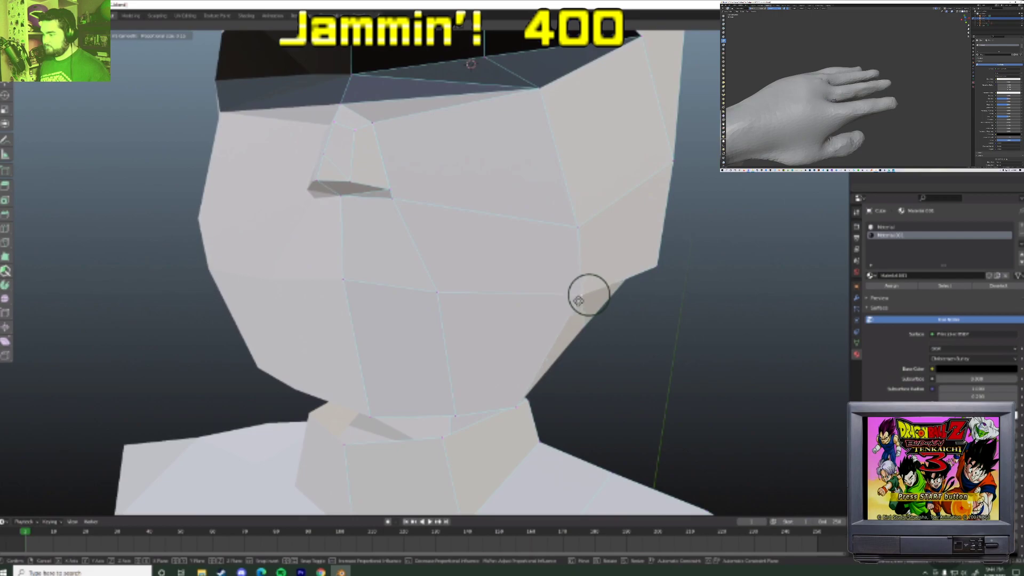
left_click(578, 300)
left_click(670, 268)
key("g")
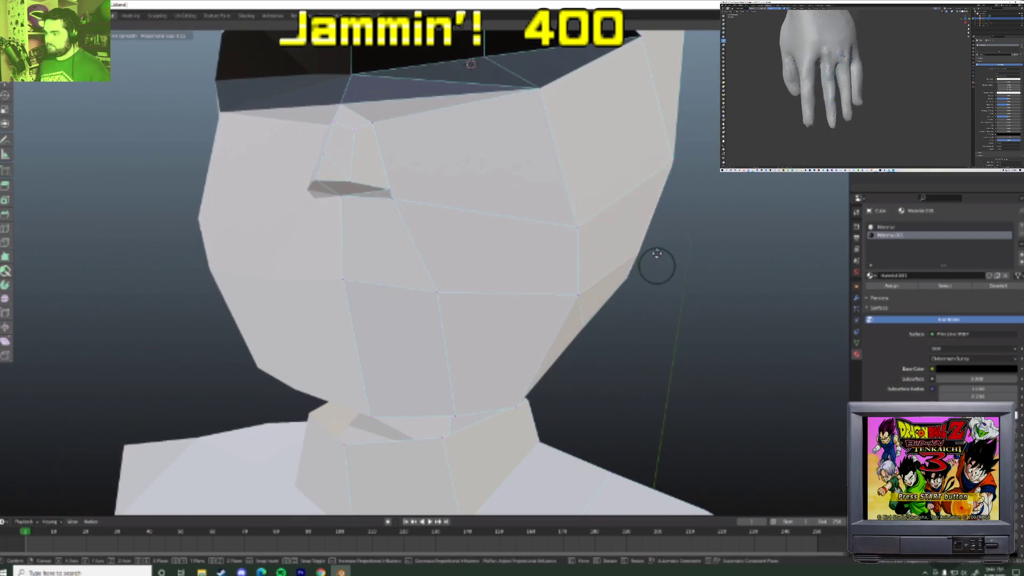
left_click(650, 267)
- Examine the new lower face against the whole figure in Object Mode, and return to editing the mesh
scroll(562, 286, "down", 15)
middle_click_drag(454, 305, 505, 324)
key("Tab")
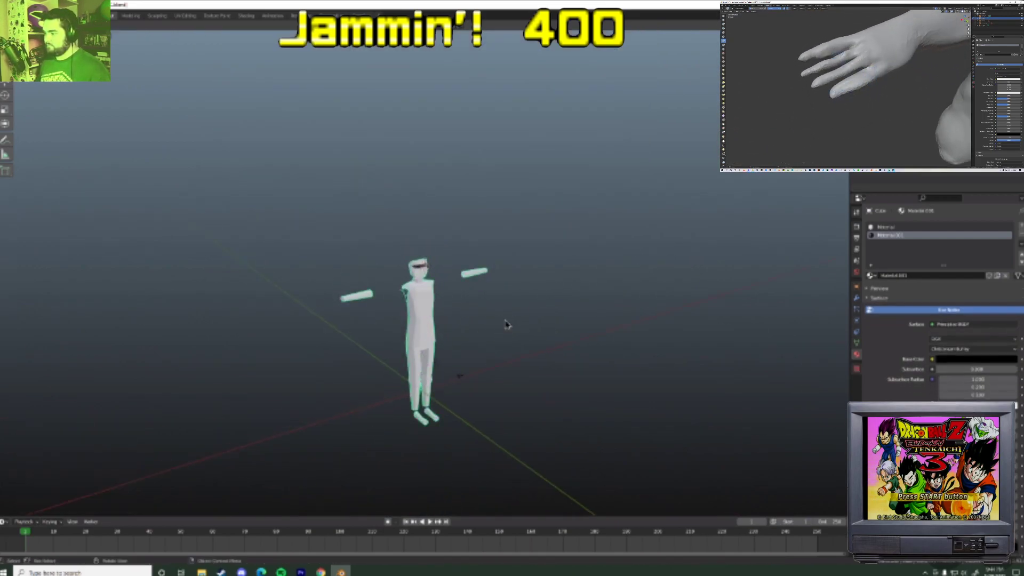
key("Tab")
key("Tab")
left_click(392, 334)
middle_click_drag(541, 354, 490, 362)
scroll(490, 360, "up", 3)
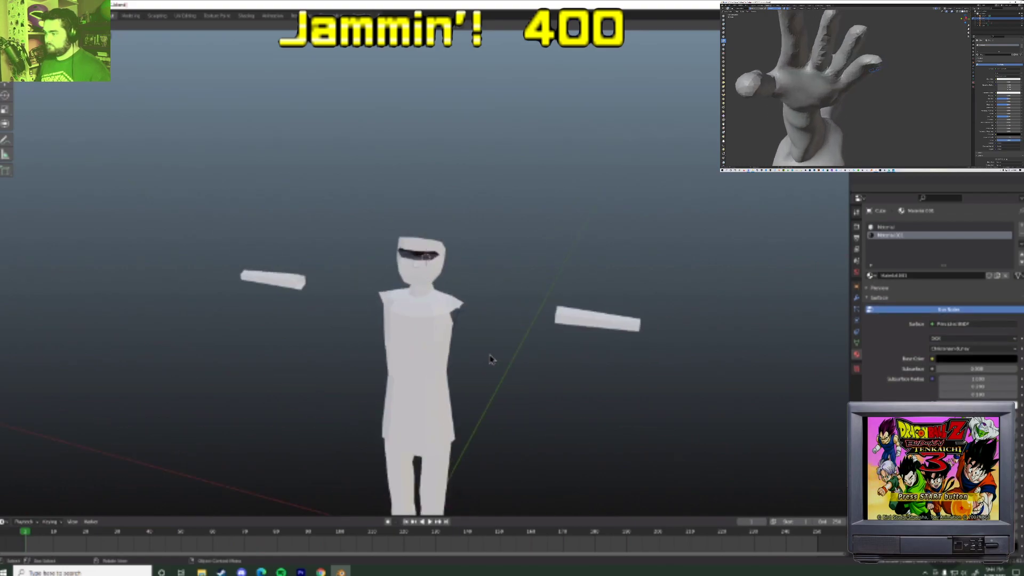
scroll(486, 357, "up", 6)
key("Tab")
middle_click_drag(442, 294, 450, 278)
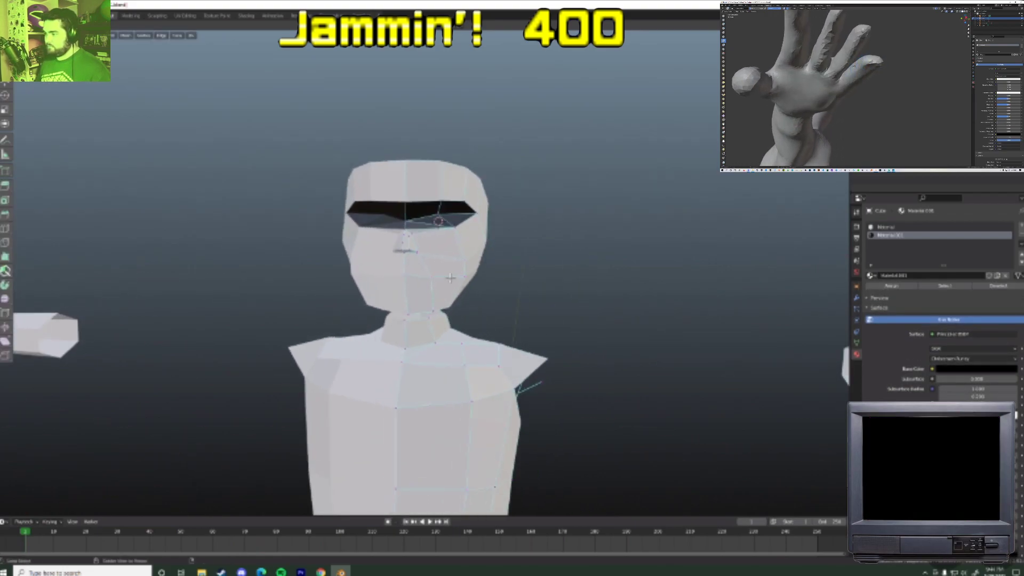
- Move the lower face's vertices around the jaw and chin, enlarging the proportional editing radius for the final move
key("g")
left_click(495, 284)
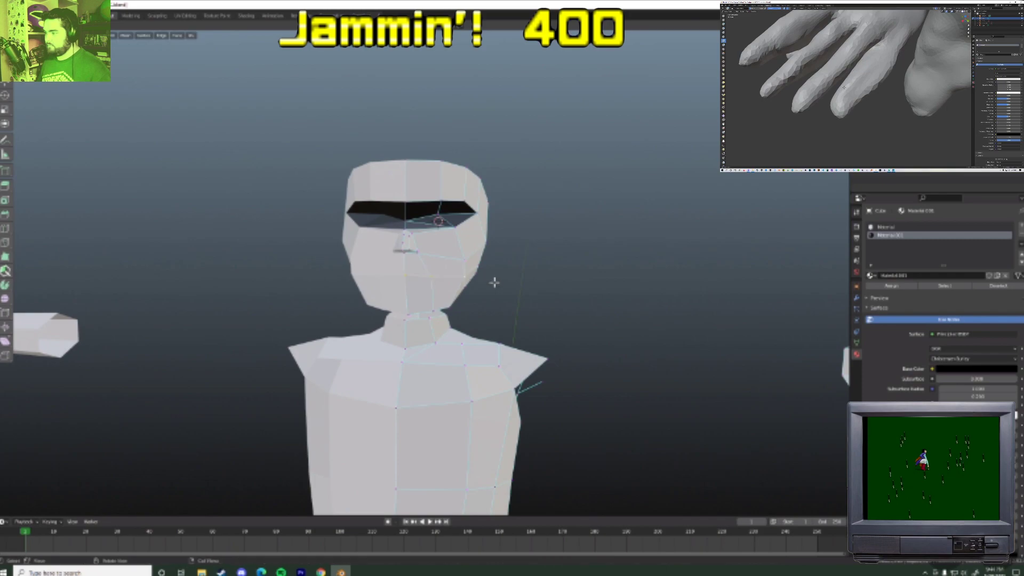
middle_click_drag(435, 276, 439, 304)
key("g")
left_click(435, 306)
key("g")
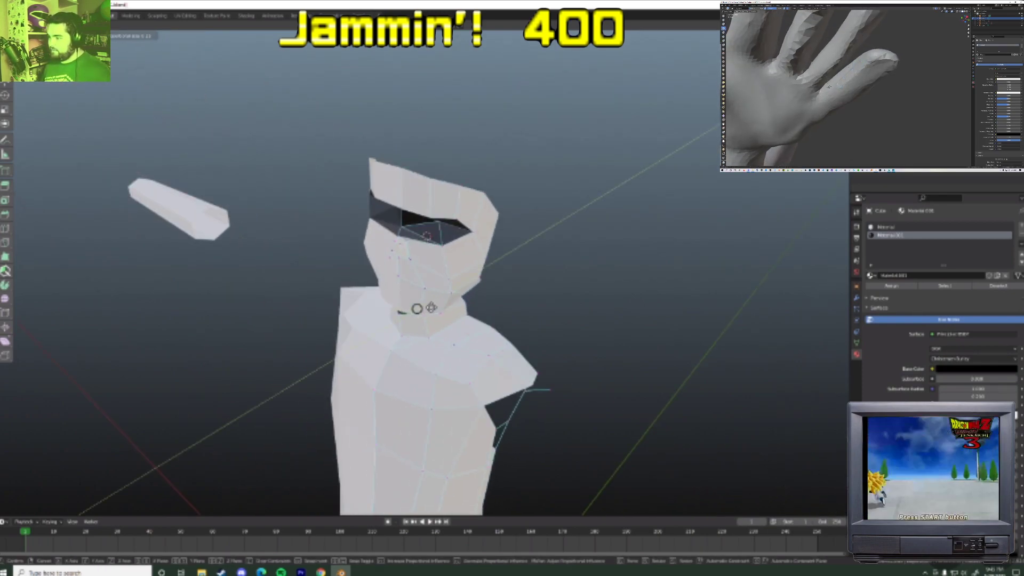
scroll(421, 311, "down", 15)
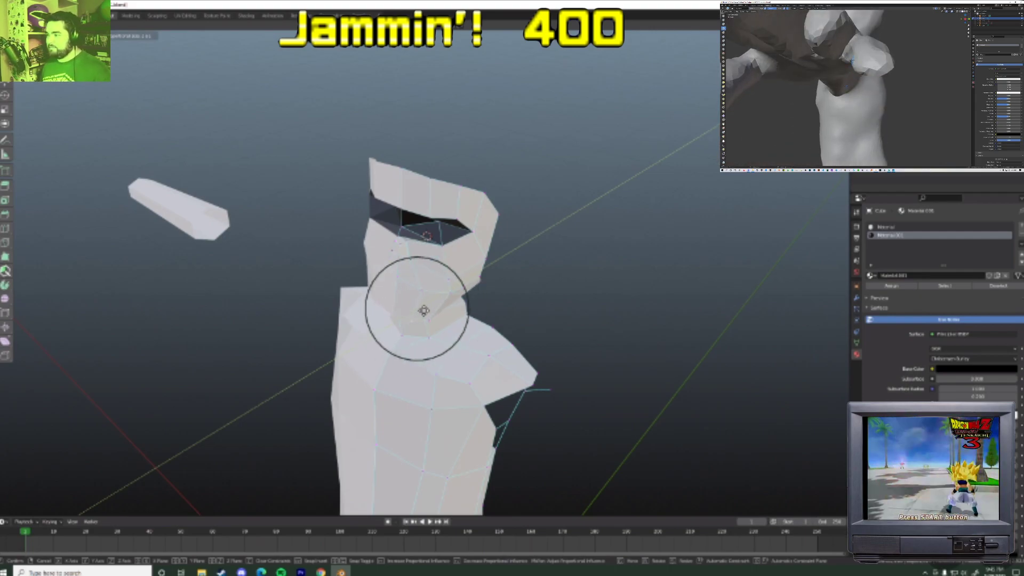
left_click(424, 310)
- Try deleting the faces between the nose and chin, and undo the deletion
middle_click_drag(423, 310, 533, 273)
scroll(410, 288, "up", 4)
key("x")
left_click(440, 246)
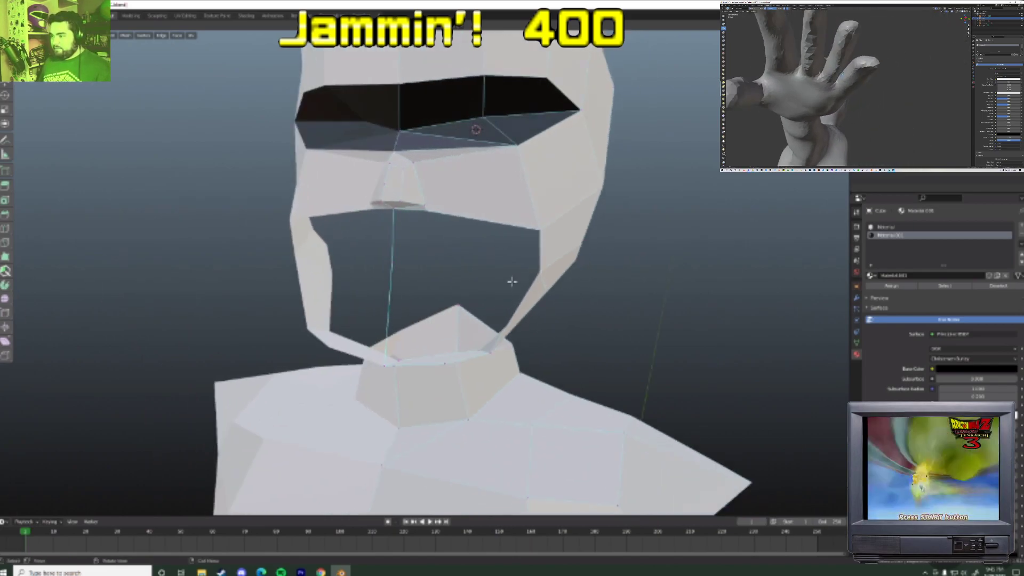
key("ctrl+z")
- Delete the lower cheek geometry between the mouth strip and the jaw corner
middle_click_drag(511, 290, 524, 273)
key("x")
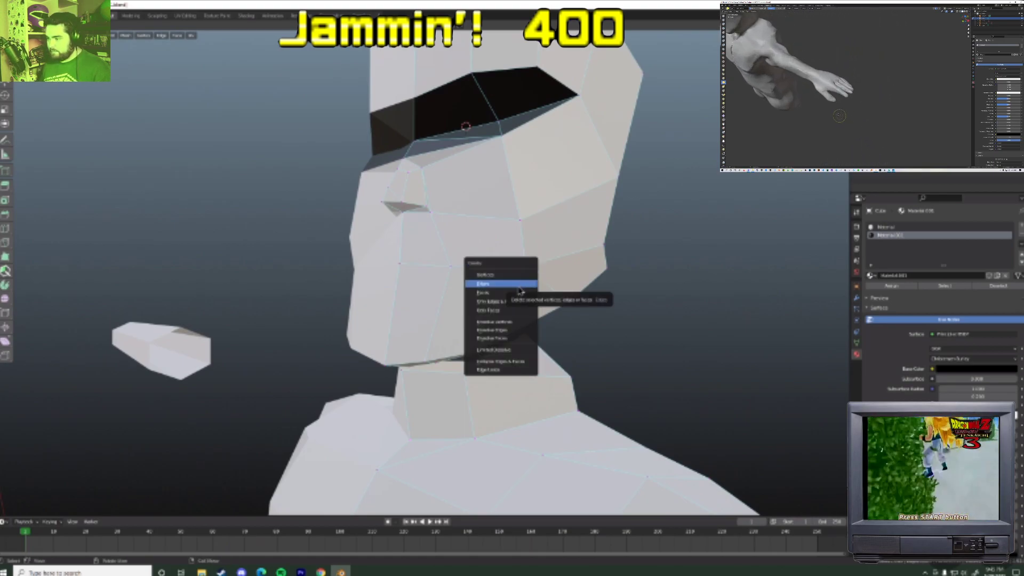
left_click(514, 312)
- Move the jawline's remaining edge vertices with proportional editing to reshape the curve up to the jaw corner
middle_click_drag(535, 318, 510, 316)
middle_click_drag(560, 288, 555, 306)
key("g")
scroll(552, 306, "up", 8)
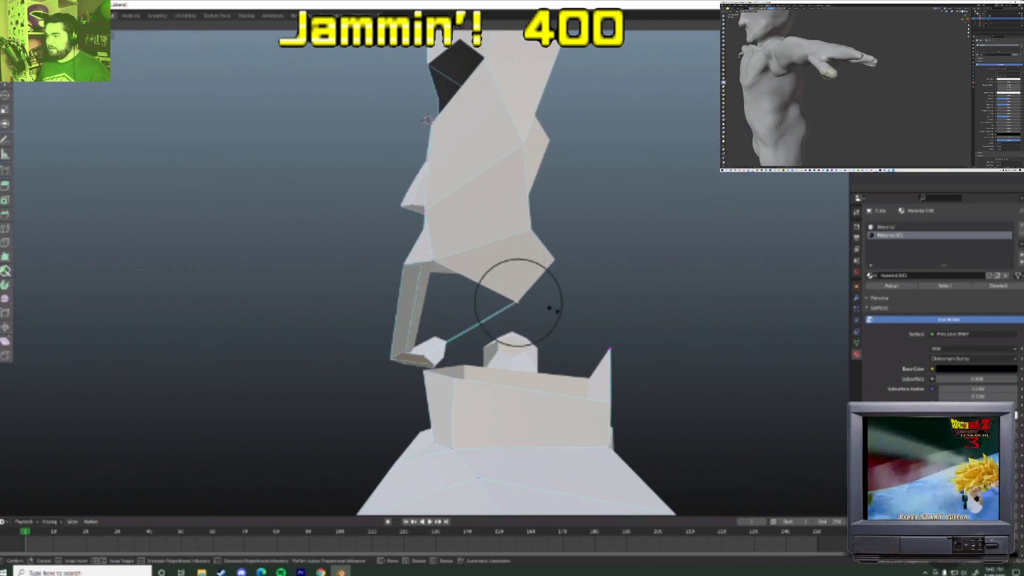
middle_click_drag(528, 302, 476, 318)
key("g")
left_click(526, 329)
left_click(503, 349)
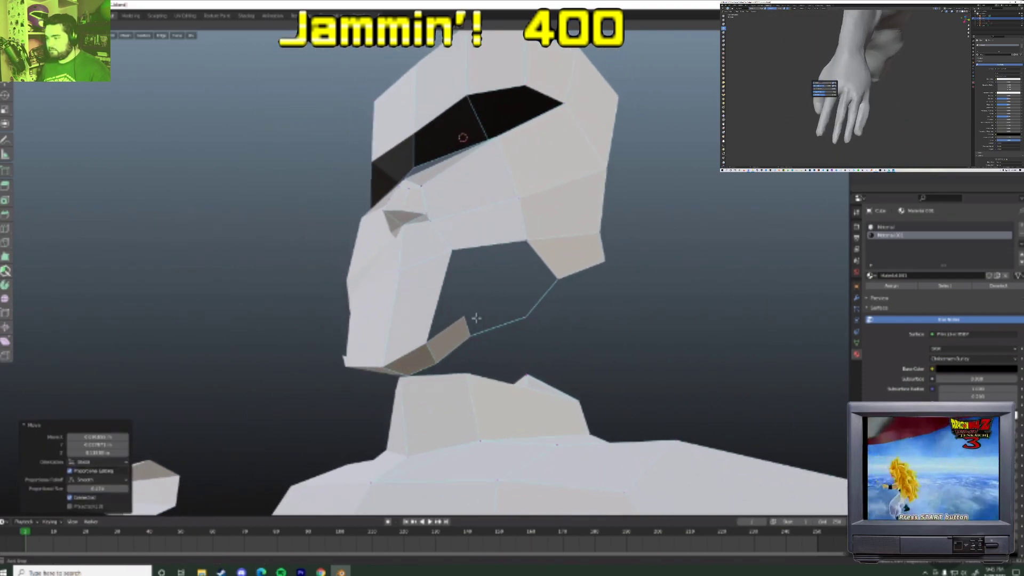
- Try closing the front of the cheek opening with a face, and delete it with the jaw strip's end face
left_click(532, 238, "shift")
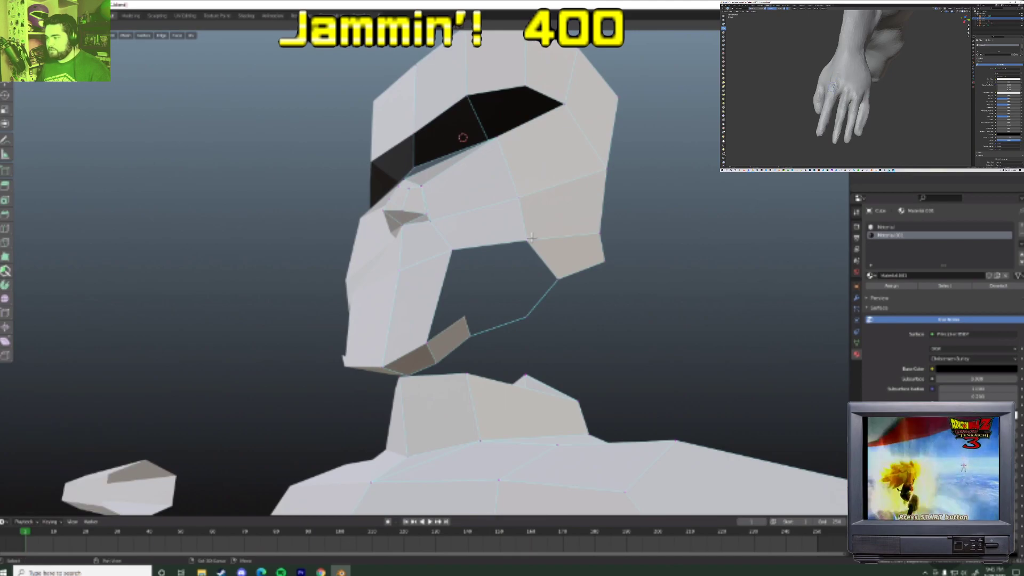
middle_click_drag(431, 345, 477, 326)
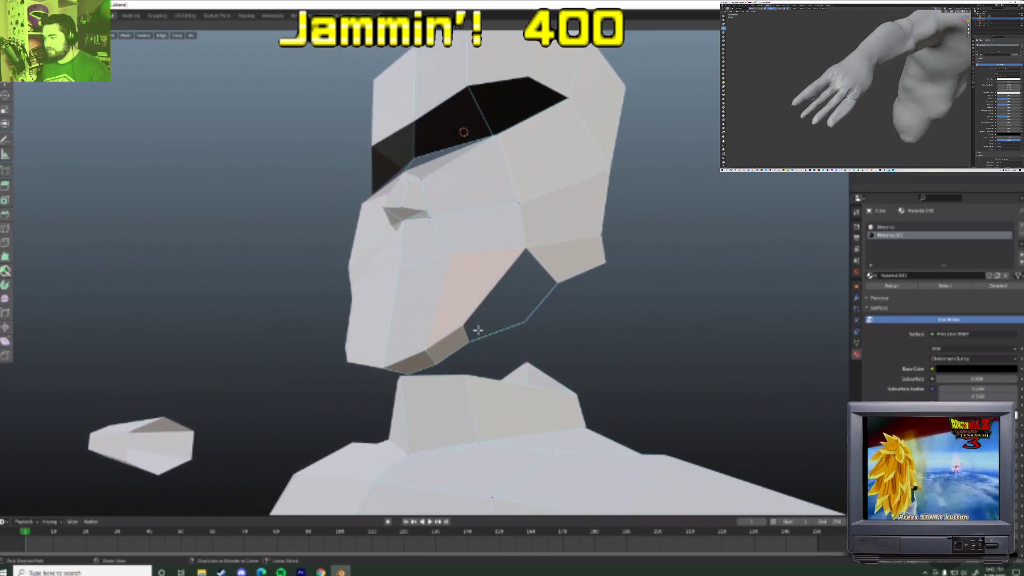
key("x")
left_click(465, 292)
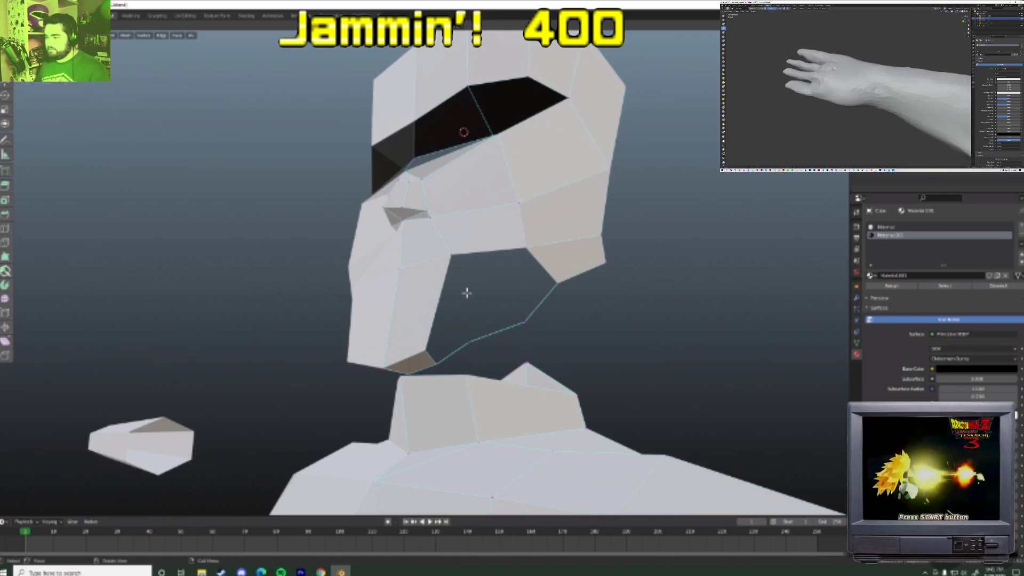
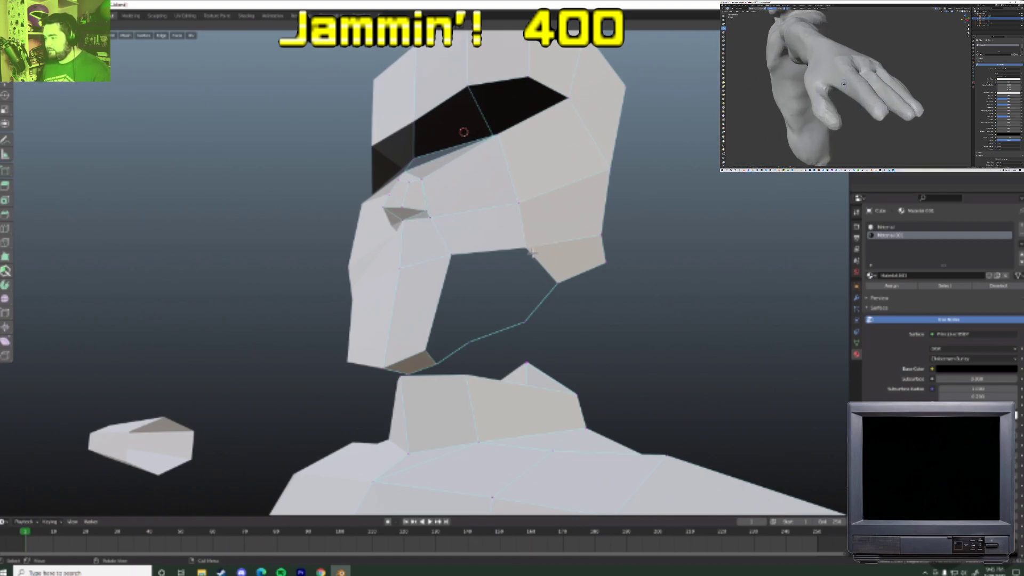
- Reposition the jawline's open edge vertices from the front to adjust the curve toward the chin
middle_click_drag(524, 292, 548, 361)
key("g")
left_click(484, 299)
key("g")
left_click(462, 345)
left_click(490, 329)
key("g")
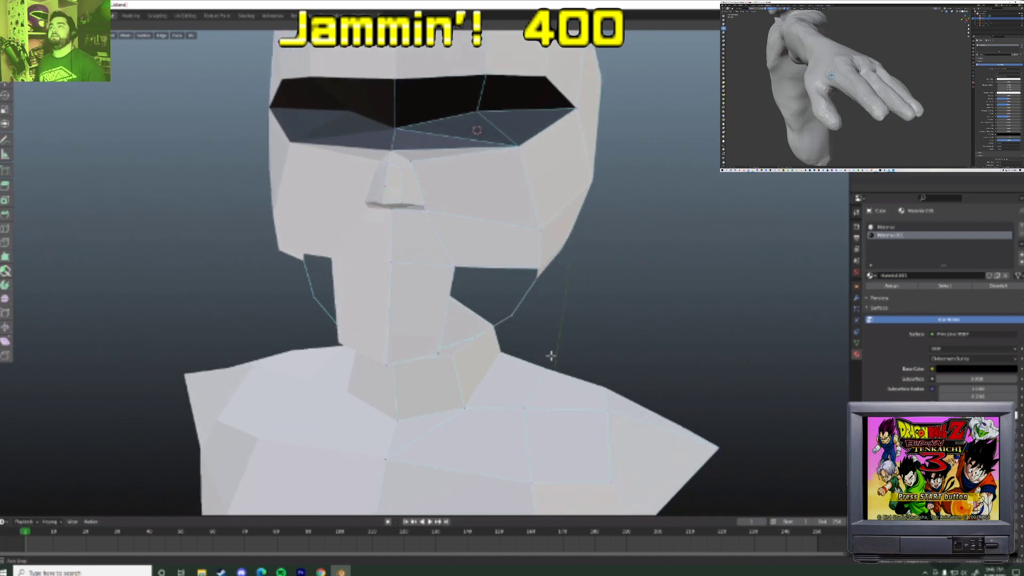
left_click(543, 338)
- Move the jawline and chin corner vertices from the side to refine the chin's underside
middle_click_drag(542, 338, 506, 318)
middle_click_drag(457, 353, 432, 357)
key("g")
left_click(518, 291)
left_click(425, 345)
key("g")
left_click(411, 367)
key("g")
left_click(413, 372)
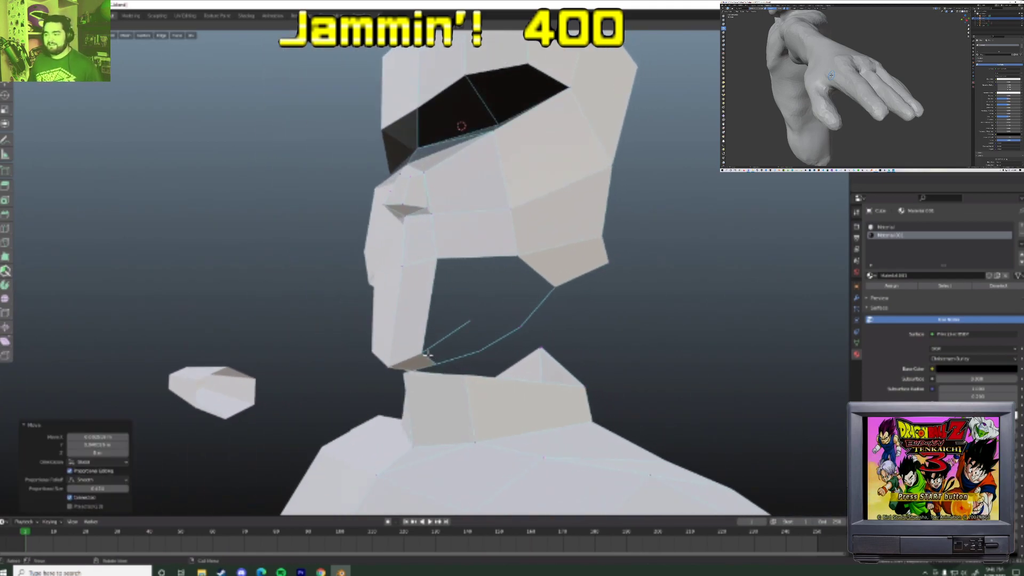
- Position the free vertex above the jawline and rebuild the jaw strip face beside the chin
left_click(479, 320)
middle_click_drag(479, 320, 467, 309)
key("g")
left_click(465, 321)
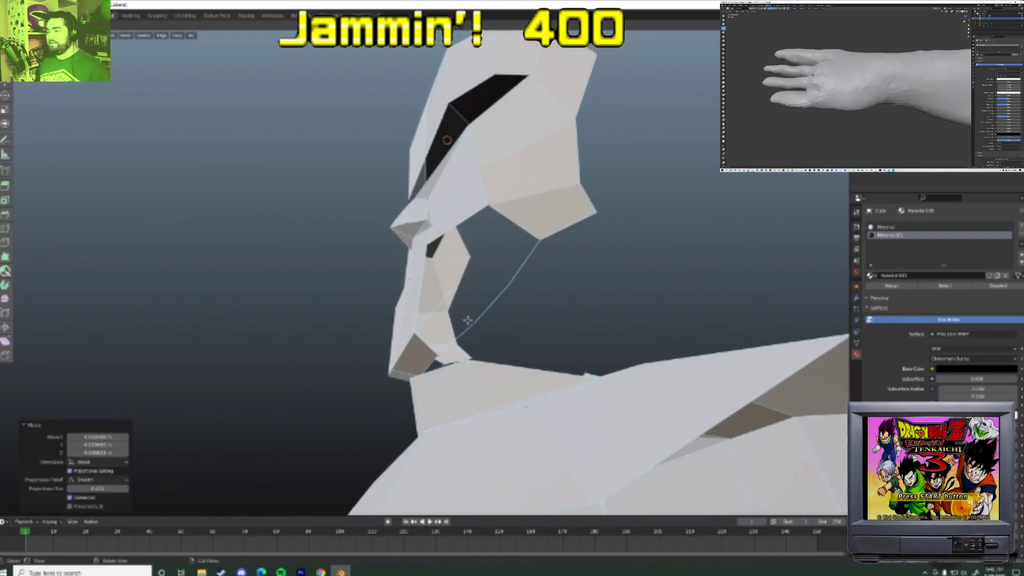
left_click(466, 347)
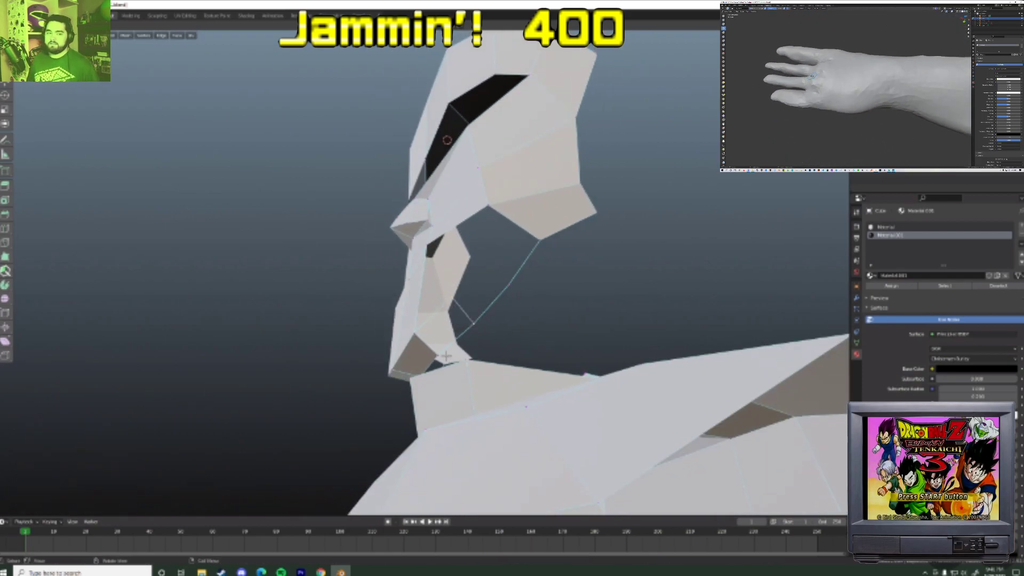
middle_click_drag(463, 339, 503, 325)
key("g")
left_click(499, 327)
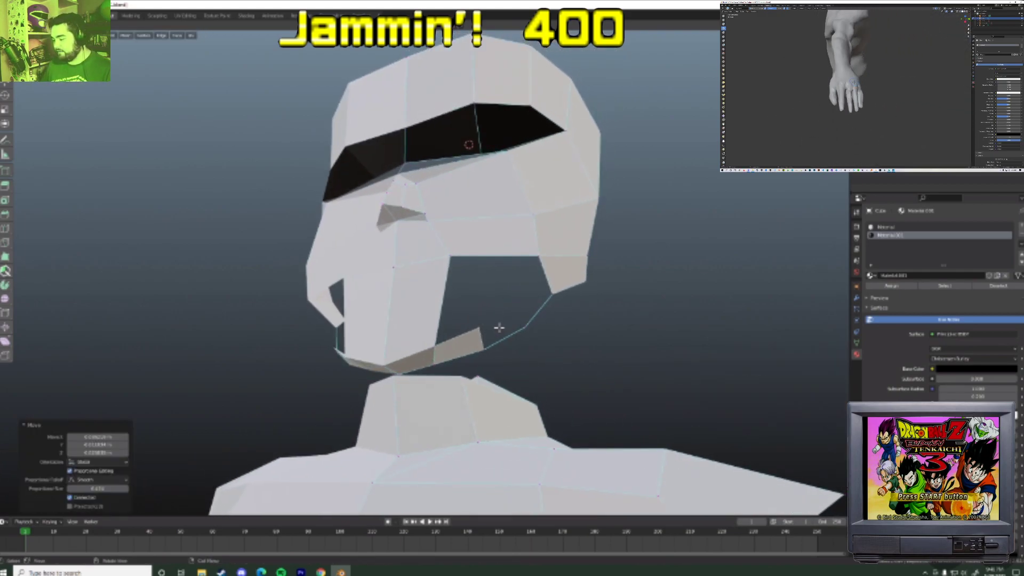
- Connect the mouth corner to the jaw strip's upper vertex and fill the triangular face beside the centre strip
left_click(459, 275, "shift")
key("f")
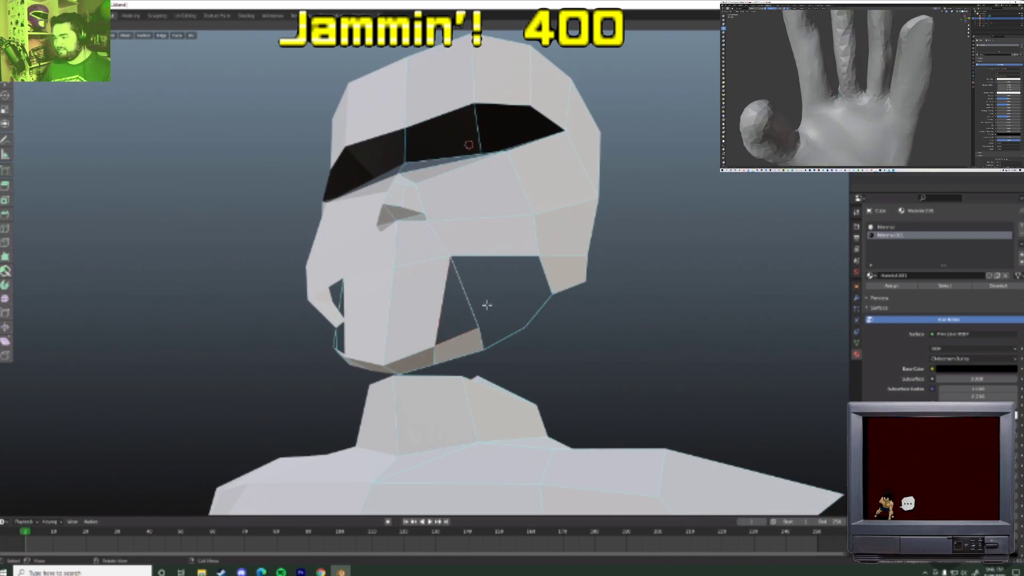
middle_click_drag(486, 314, 442, 341)
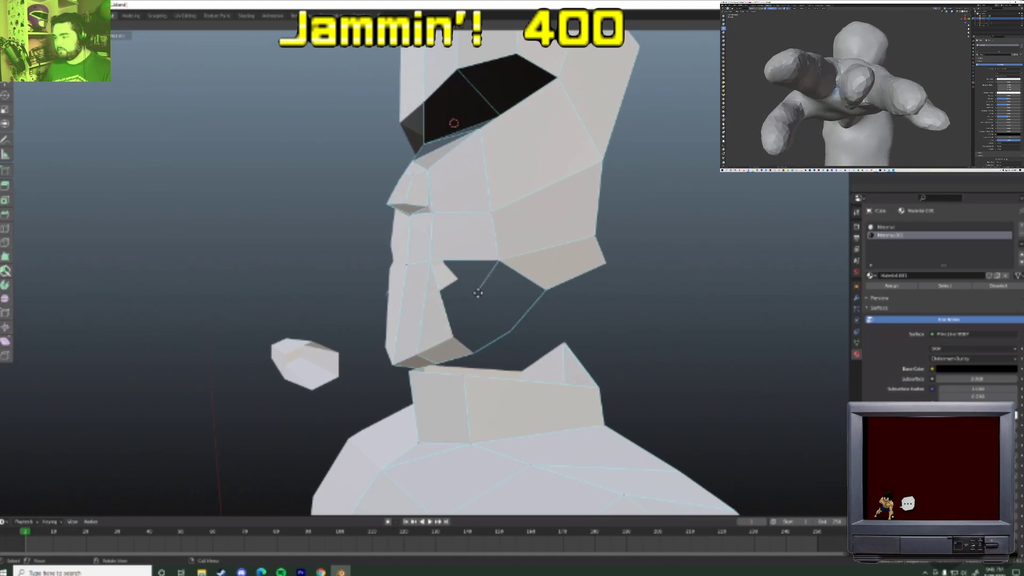
- Move the free vertex between the cheek and the jaw strip into position above the jawline
middle_click_drag(483, 298, 492, 331)
key("g")
left_click(532, 329)
key("g")
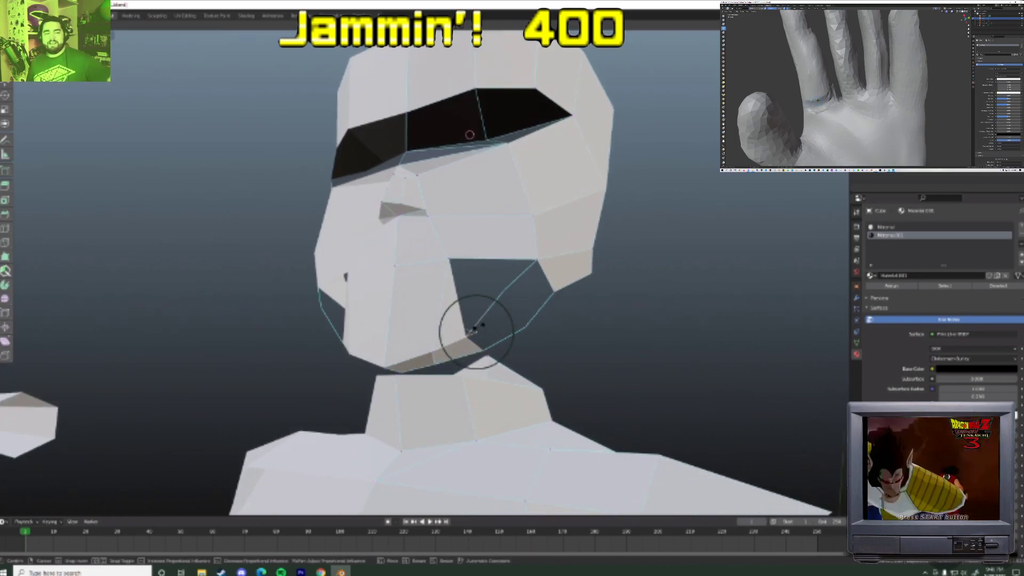
key("g")
middle_click_drag(479, 335, 495, 291)
left_click(485, 349)
key("g")
left_click(524, 309)
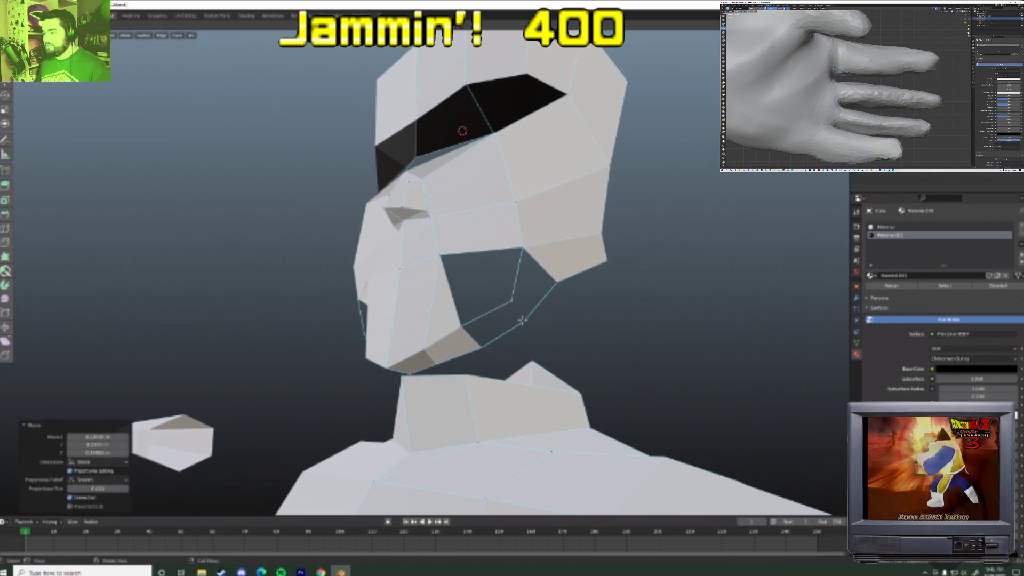
- Fill the faces between the cheek and the jaw strip, and adjust the outer jaw vertex from the front
middle_click_drag(486, 346, 466, 312)
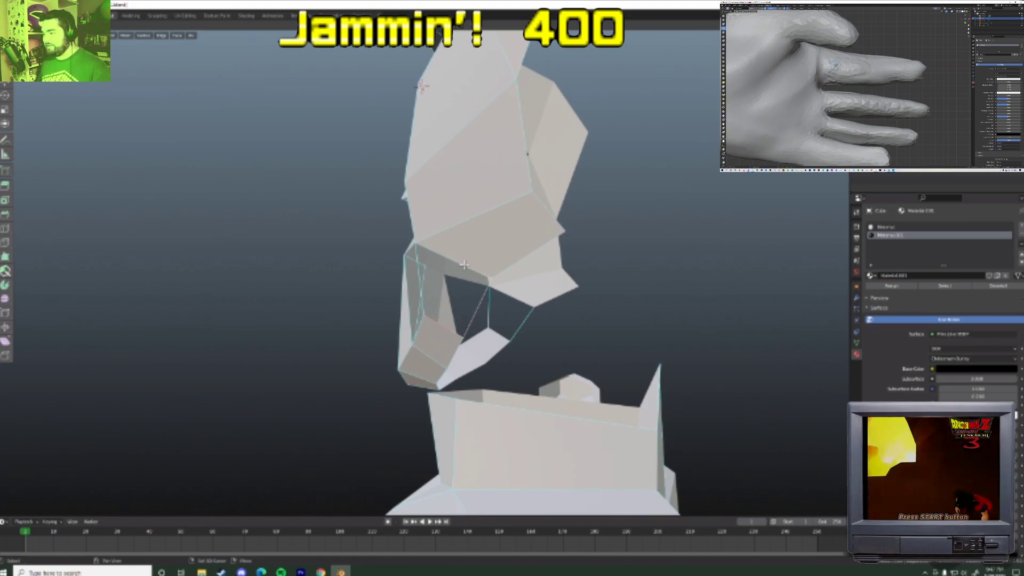
middle_click_drag(417, 268, 535, 291)
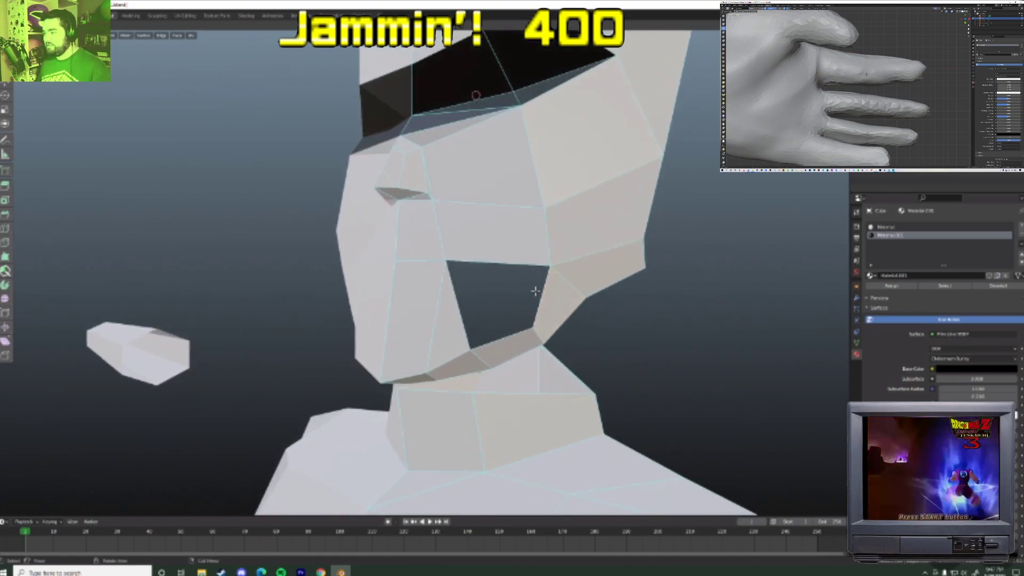
key("f")
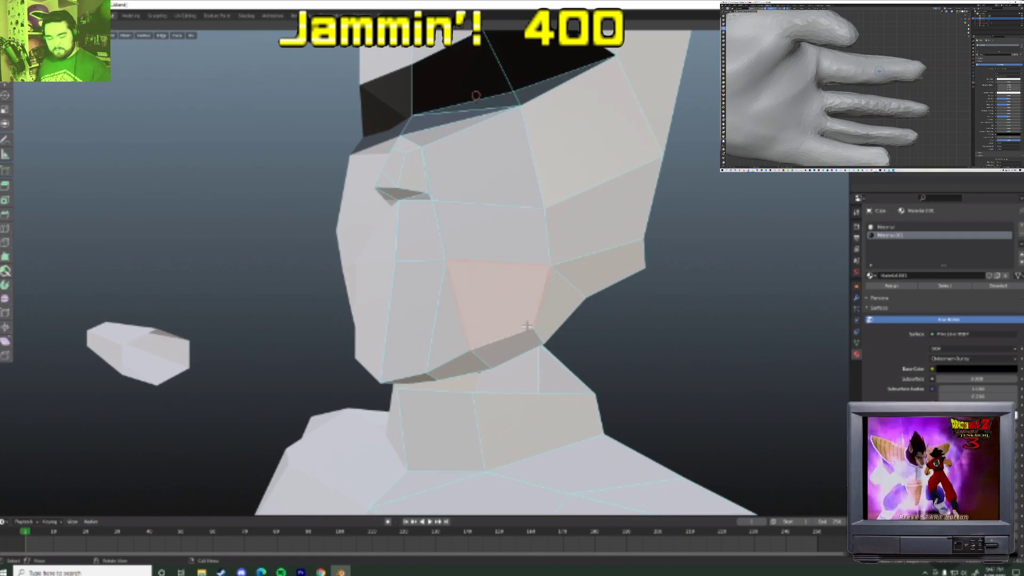
middle_click_drag(541, 330, 570, 327)
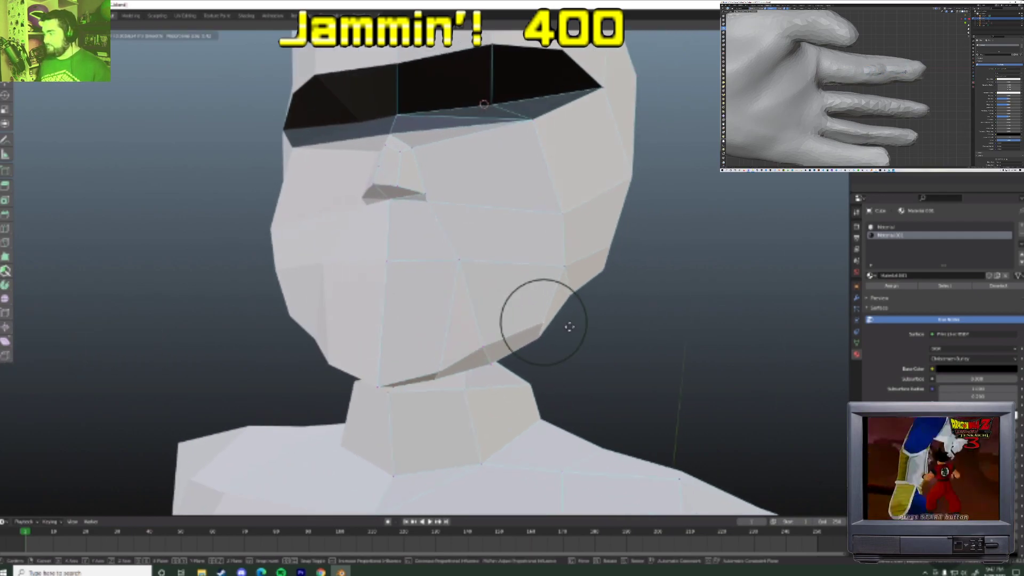
left_click(556, 325)
scroll(559, 307, "down", 2)
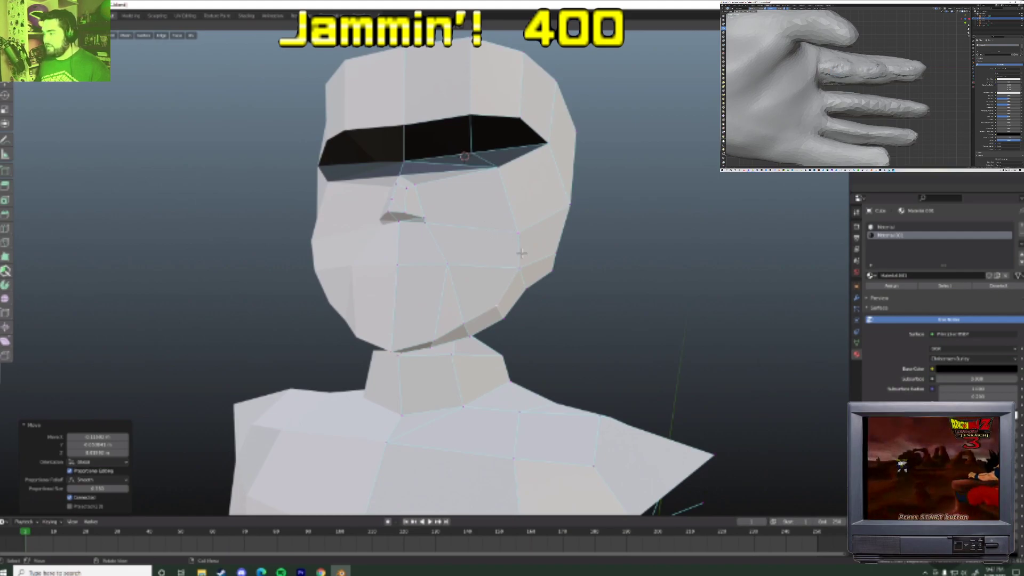
- Reposition the rear jawline vertices from the side to smooth the curve up toward the back of the head
middle_click_drag(523, 250, 473, 267)
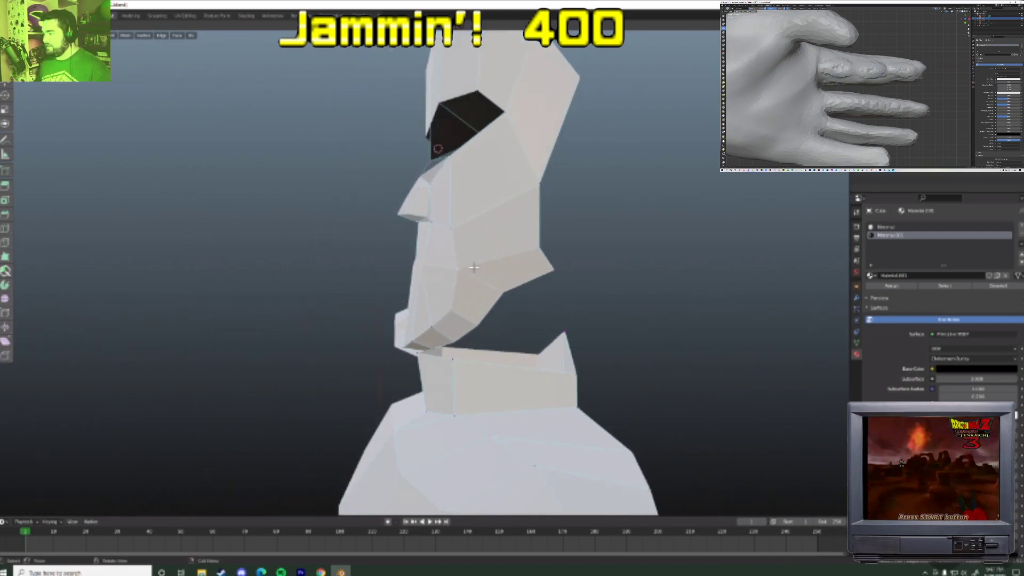
left_click(562, 285)
left_click(506, 295)
key("g")
left_click(506, 311)
left_click(481, 330)
key("g")
left_click(482, 331)
key("ctrl+z")
key("g")
right_click(426, 331)
- Move the mouth-level vertices from the side and scale the selected lower-face vertices
left_click(442, 265)
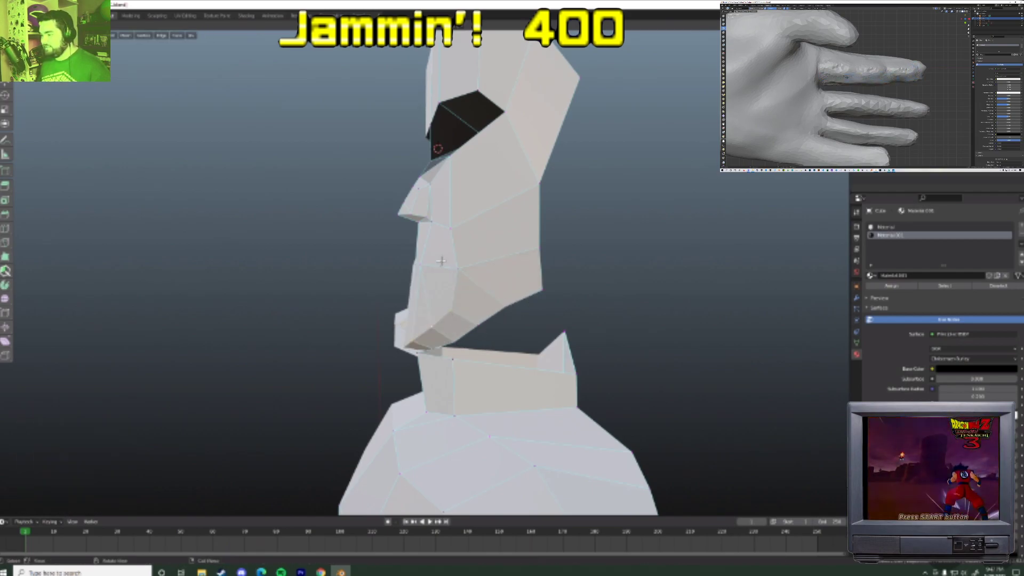
key("g")
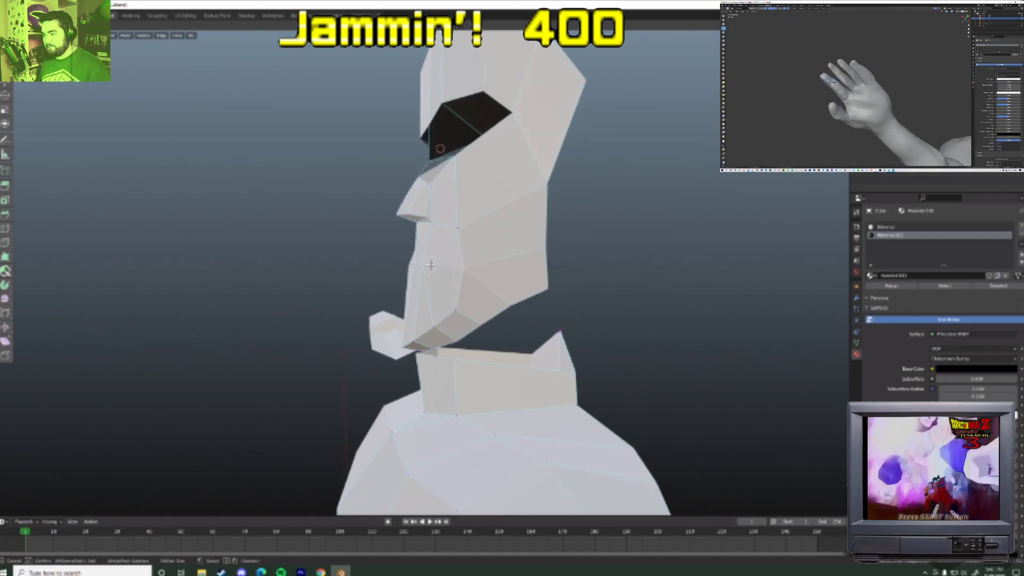
left_click(468, 256)
middle_click_drag(469, 256, 474, 307)
key("s")
left_click(476, 308)
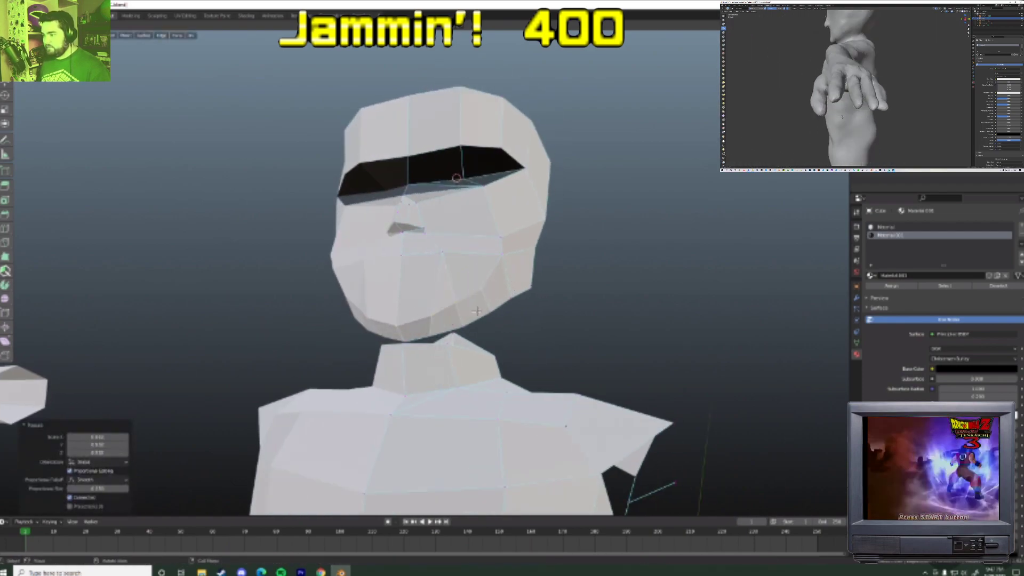
- Raise the chin's underside and adjust the jaw and outer cheek vertices from the front
key("g")
left_click(521, 293)
key("g")
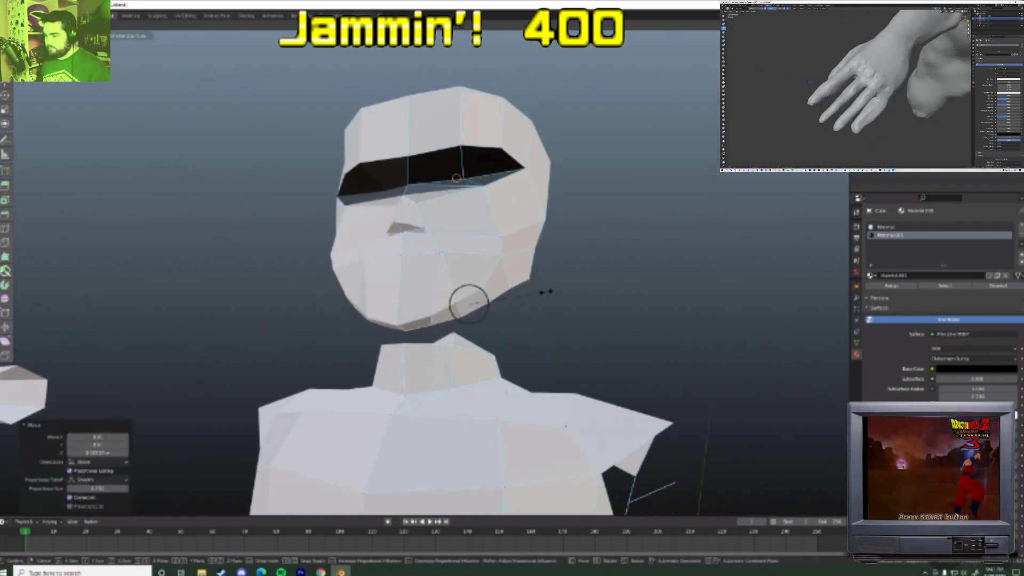
middle_click_drag(544, 292, 530, 249)
left_click(416, 281)
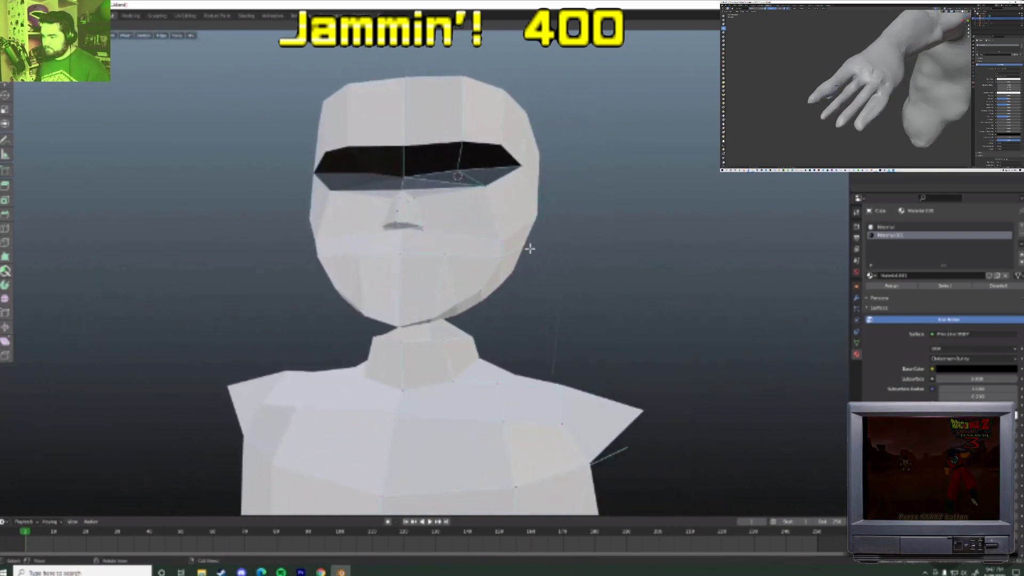
key("g")
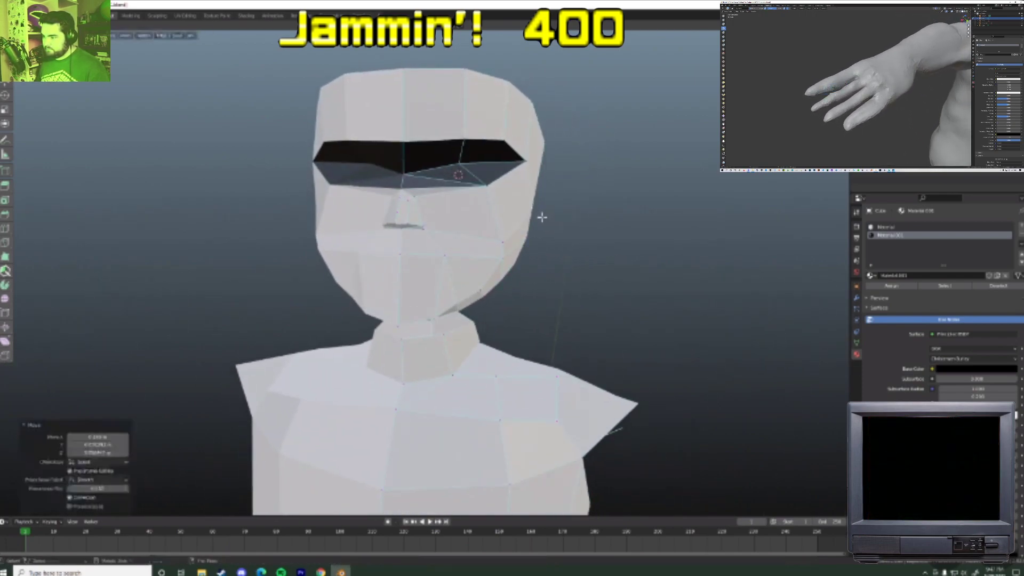
left_click(541, 217)
- Remove the rearmost vertex and its adjoining faces at the side of the head behind the eye opening
middle_click_drag(541, 217, 557, 162)
key("g")
key("x")
left_click(555, 155)
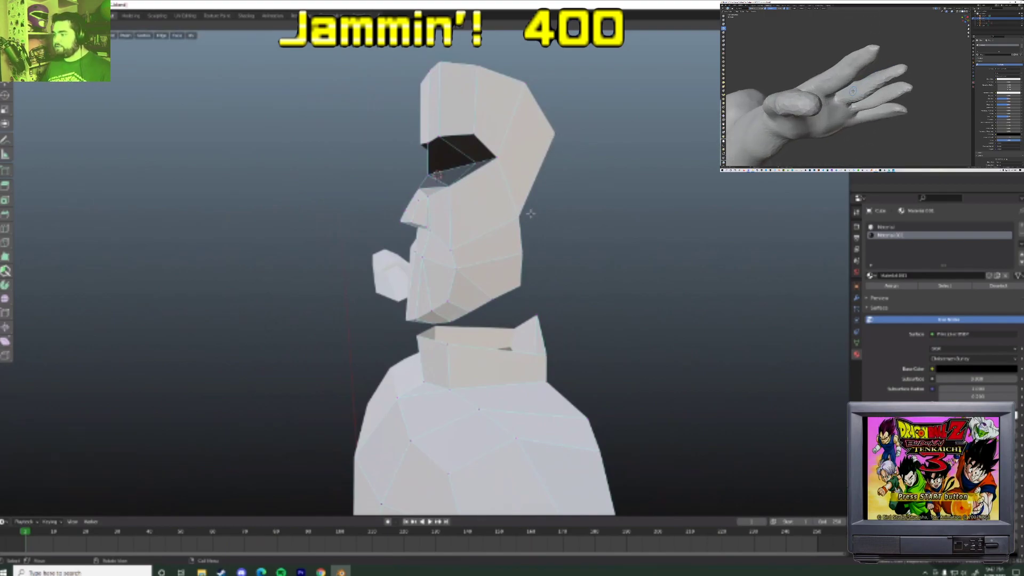
right_click(563, 132)
left_click(563, 132)
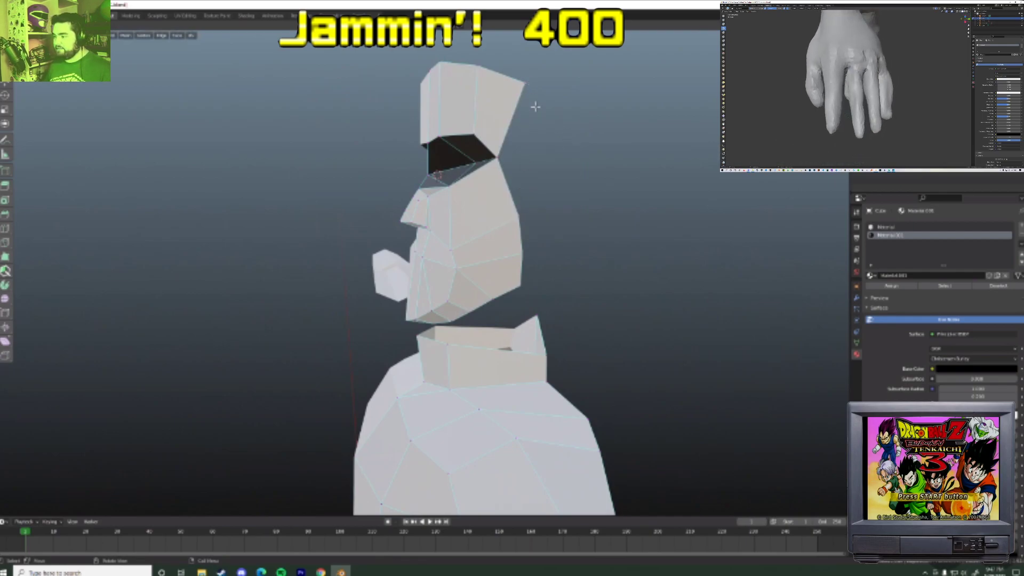
- Move the outer top corner vertex of the forehead from the front
left_click(510, 96)
middle_click_drag(511, 96, 513, 213)
key("g")
left_click(483, 190)
- Move the mouth corner vertex inward until it lines up below the outer edge of the nose
left_click(483, 245)
middle_click_drag(484, 245, 496, 242)
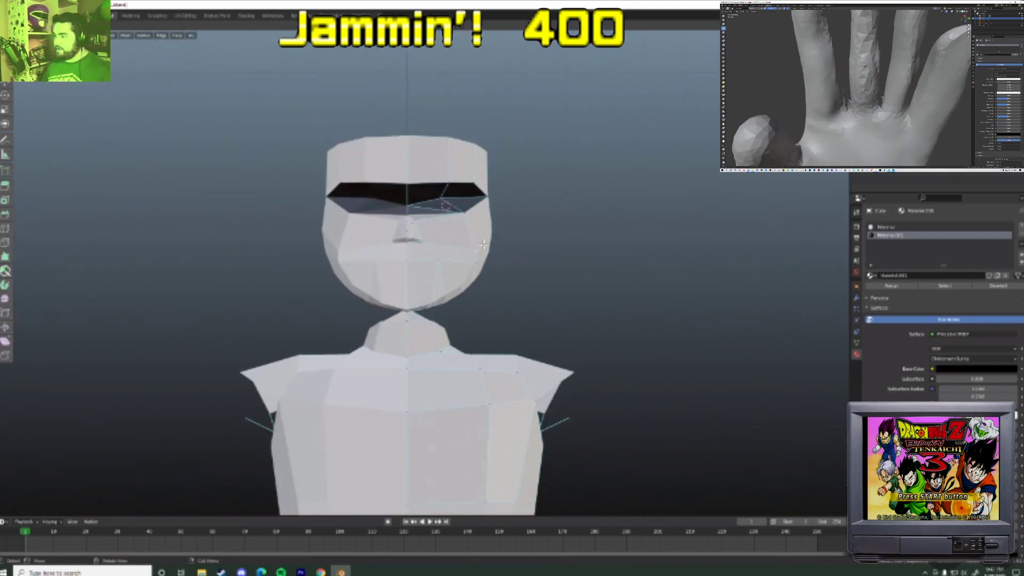
scroll(496, 243, "up", 4)
key("g")
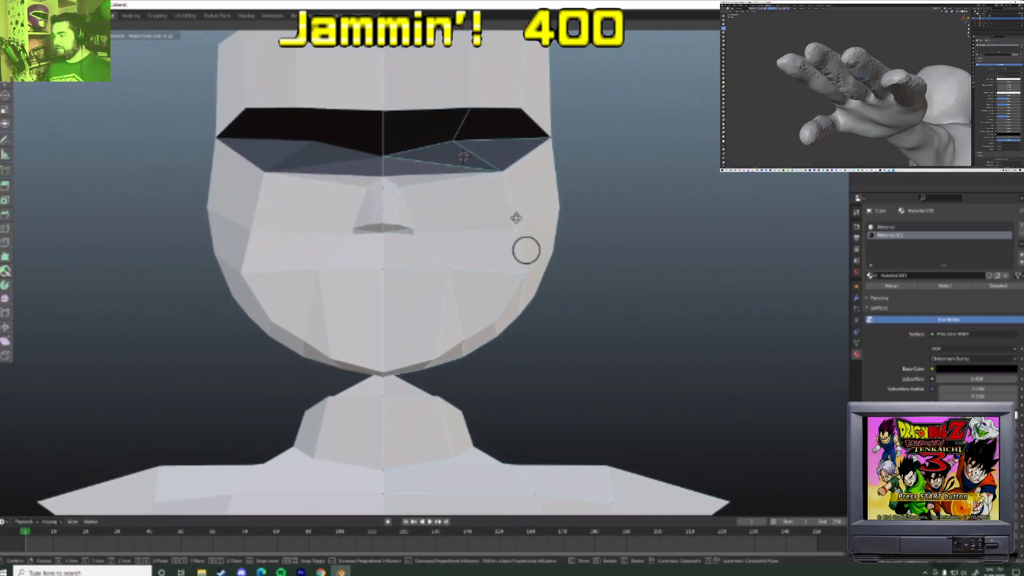
right_click(516, 218)
right_click(525, 274)
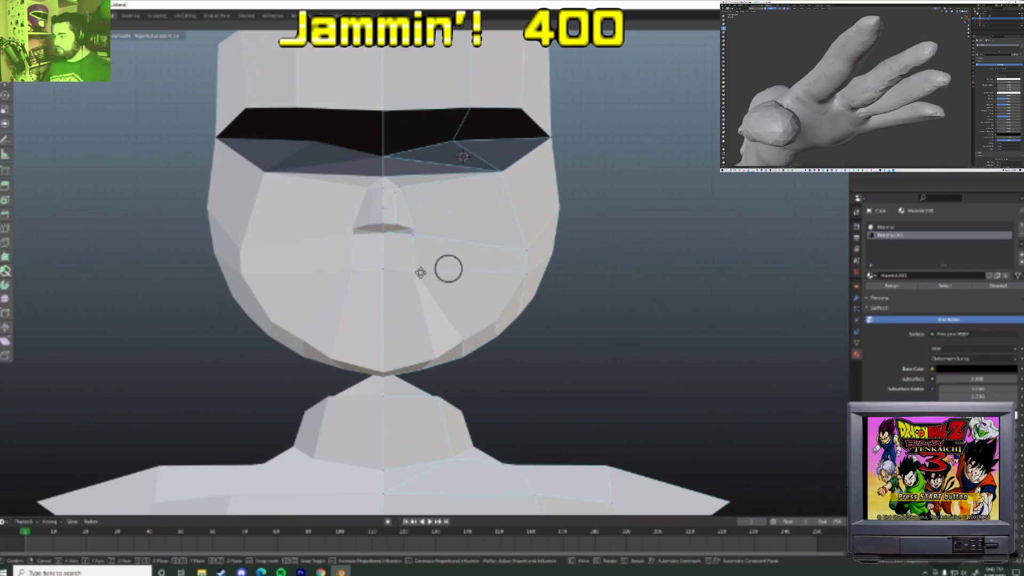
left_click(420, 270)
- Slide the jaw strip vertices along their edges to taper the chin
left_click(436, 359)
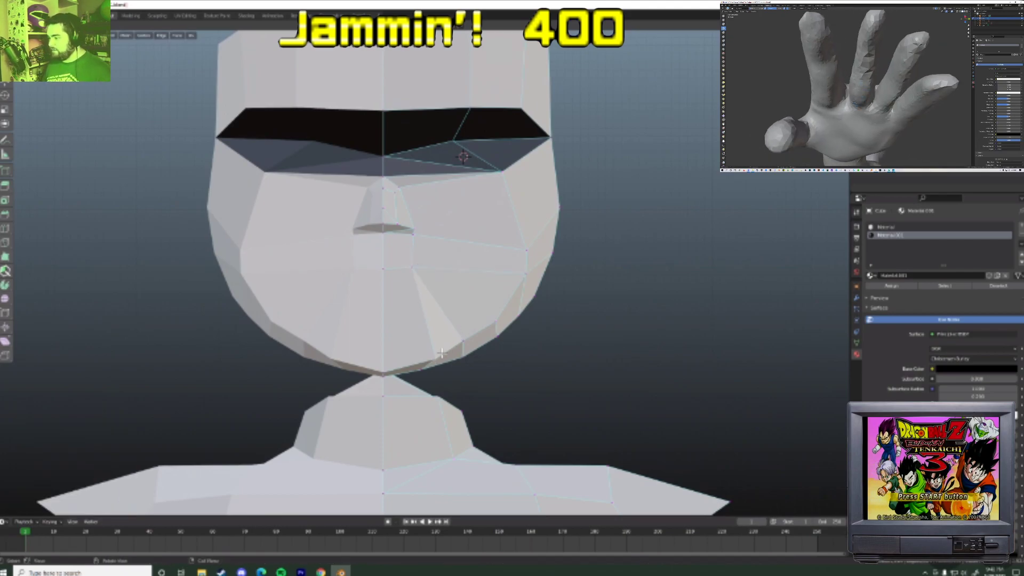
left_click(436, 357)
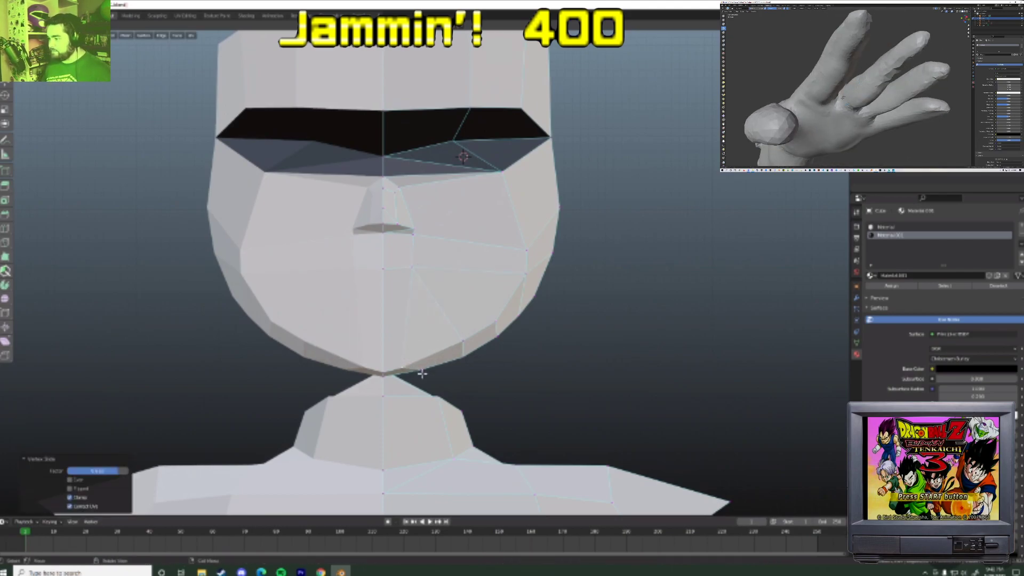
left_click(395, 378)
left_click(460, 347)
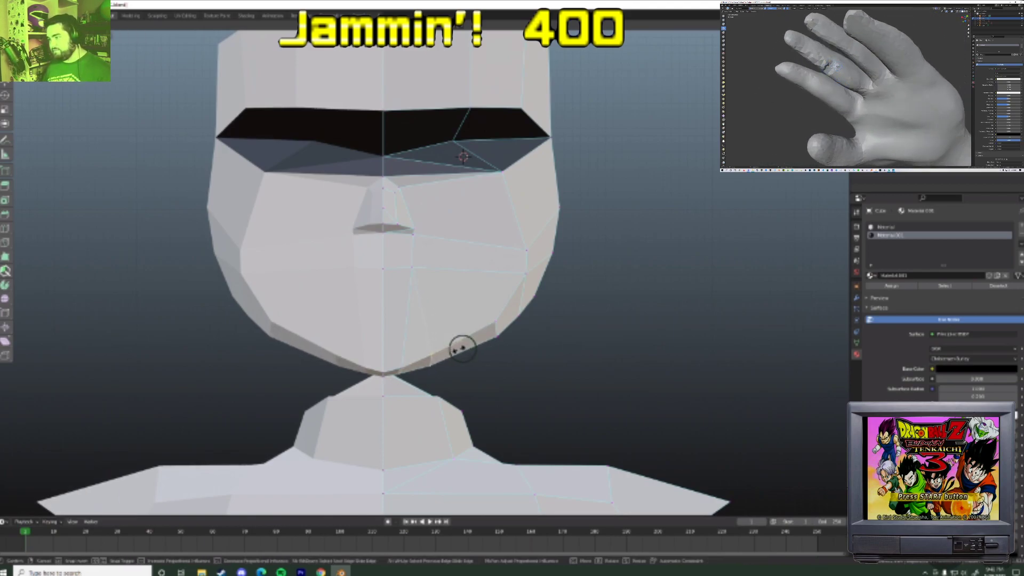
left_click(461, 348)
- Move the outer cheek vertices inward from the front to narrow the sides of the face
left_click(523, 272)
key("g")
left_click(562, 207)
left_click(561, 208)
key("g")
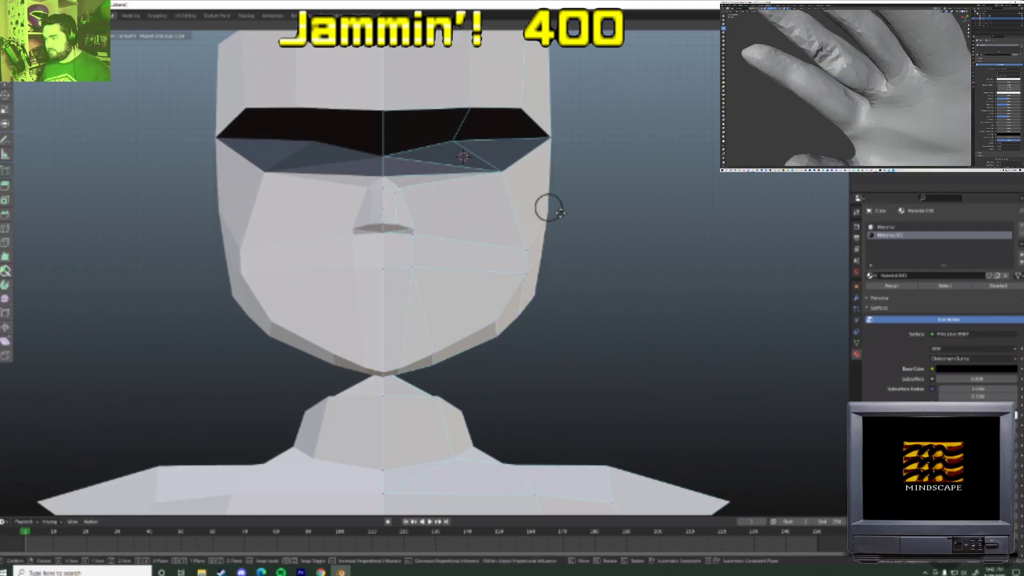
left_click(558, 225)
- Pull the eye opening's outer corner and the forehead's outer top corner into line with the side of the face
left_click(564, 143)
key("g")
left_click(553, 140)
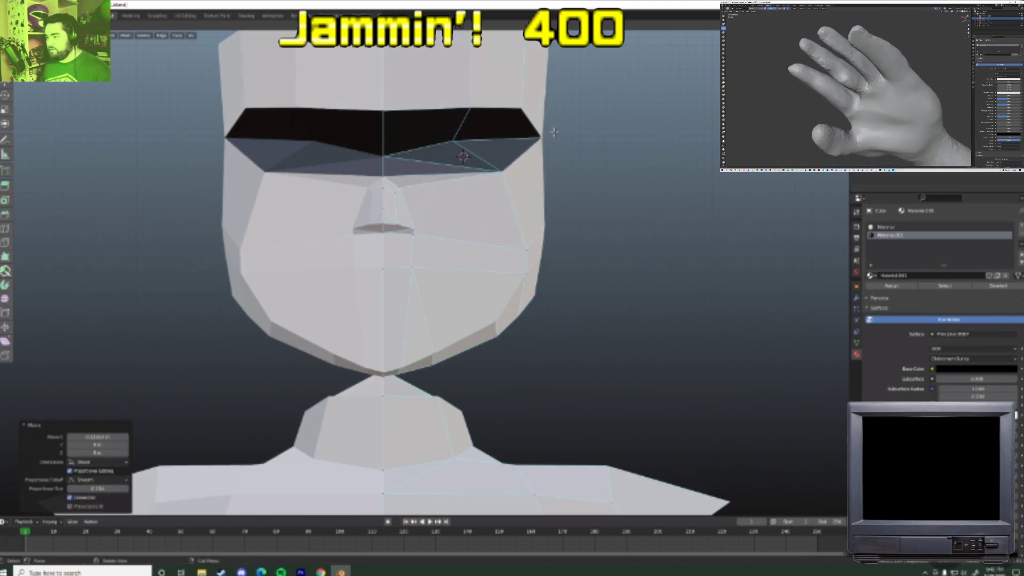
left_click(555, 80)
middle_click_drag(555, 80, 558, 158, "shift")
left_click(566, 136)
key("g")
left_click(563, 133)
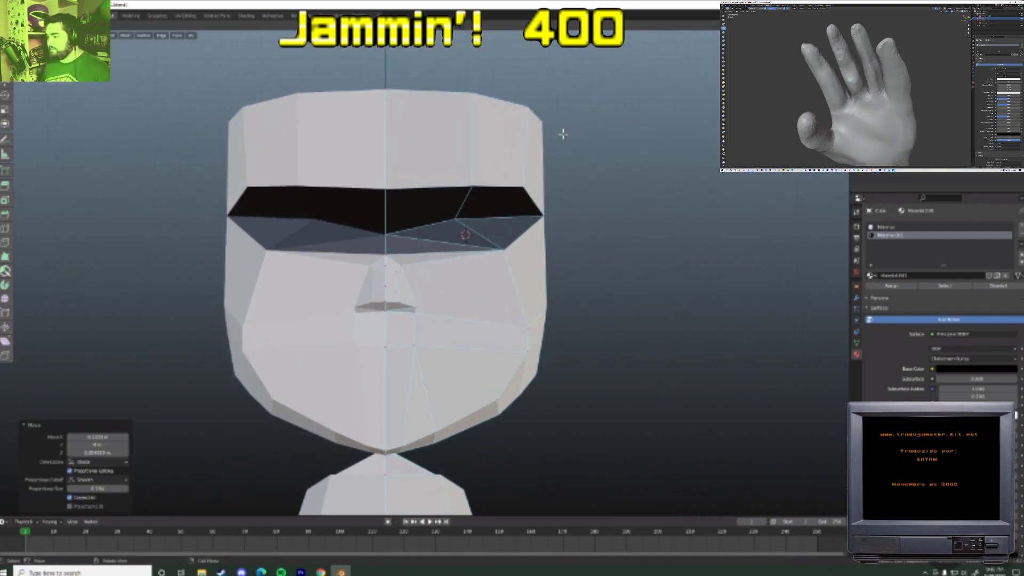
- Move the lower cheek and jaw corner vertices inward from the front to slim the jaw
left_click(554, 317)
key("g")
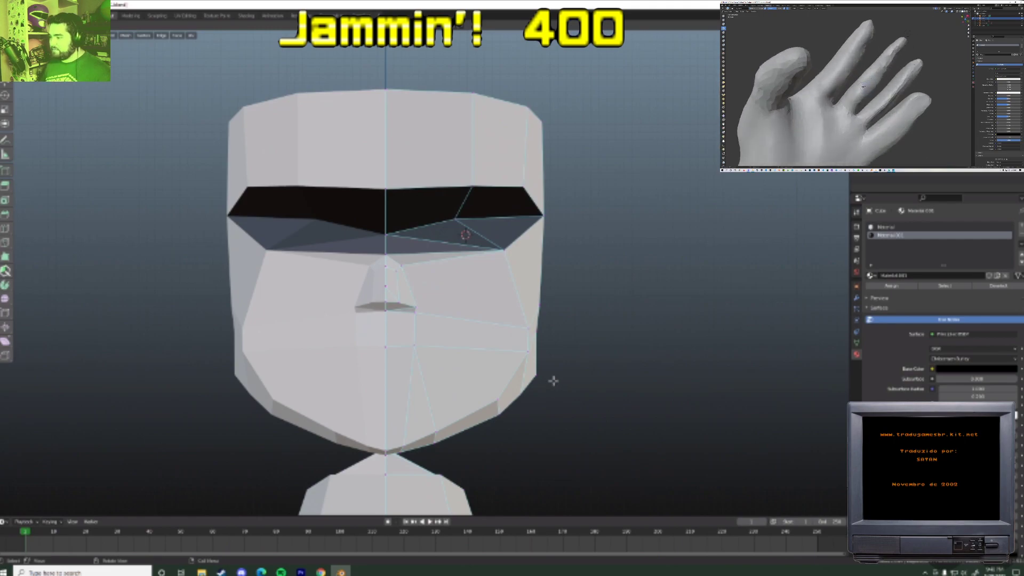
left_click(525, 357)
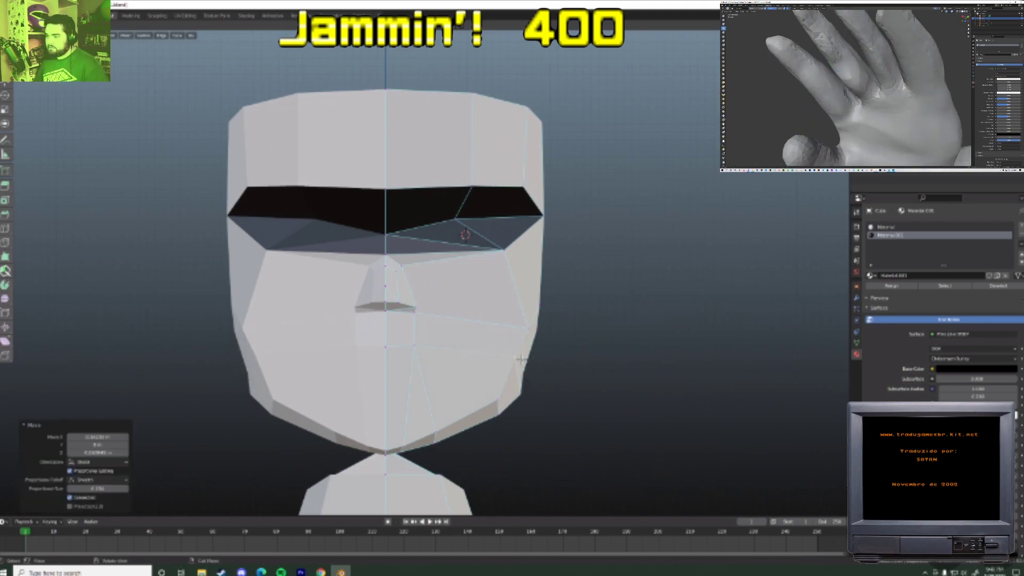
key("g")
left_click(520, 399)
left_click(504, 418)
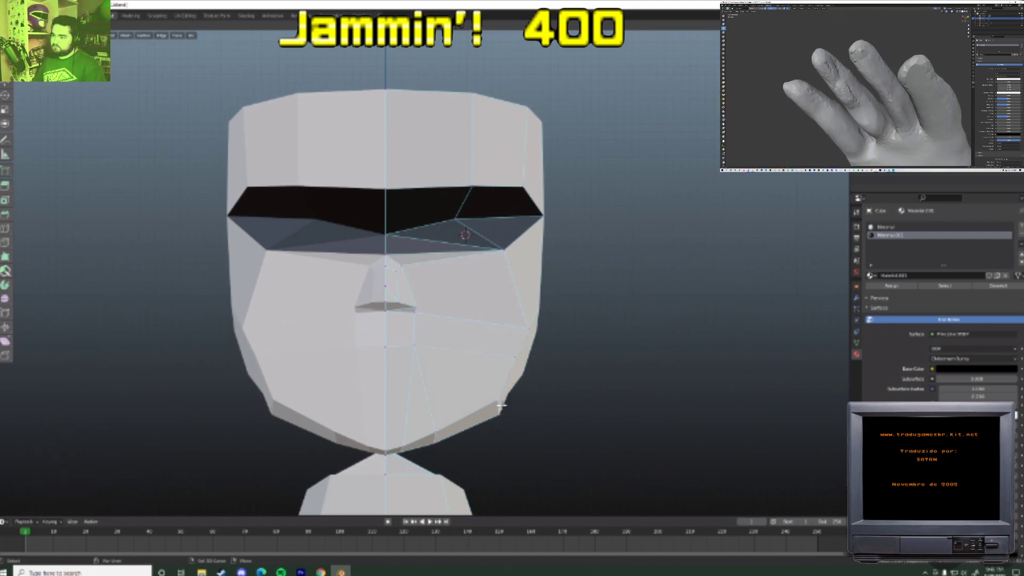
- Reposition the jaw corner vertex from an angled view and slide the outer cheek vertex along its edge
middle_click_drag(506, 413, 418, 397)
key("g")
left_click(478, 419)
middle_click_drag(477, 419, 496, 320)
key("g")
key("g")
left_click(540, 300)
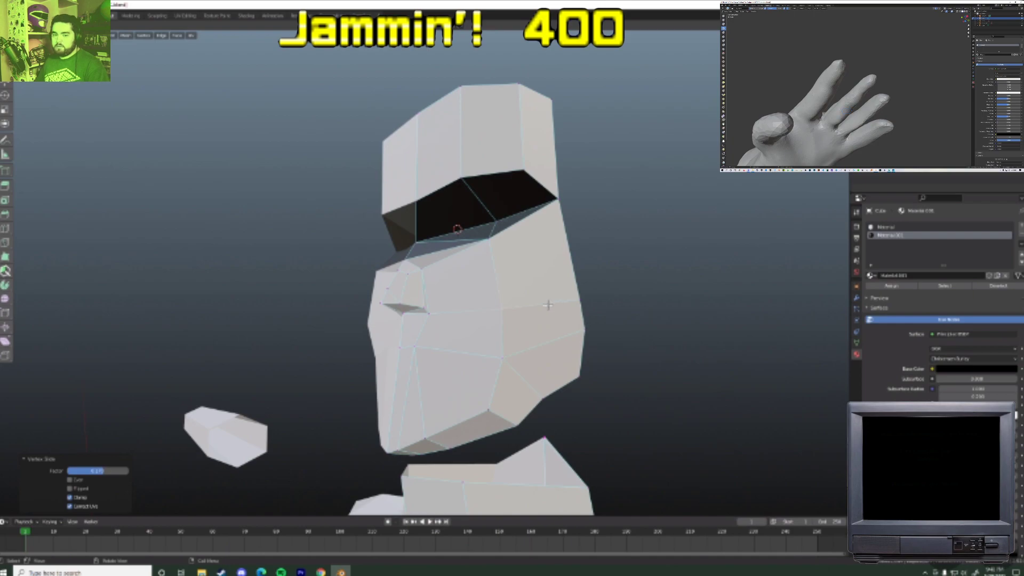
left_click(580, 305, "alt")
middle_click_drag(588, 305, 594, 309)
- Widen the nose wing and move the nose tip vertex along the Z axis
key("g")
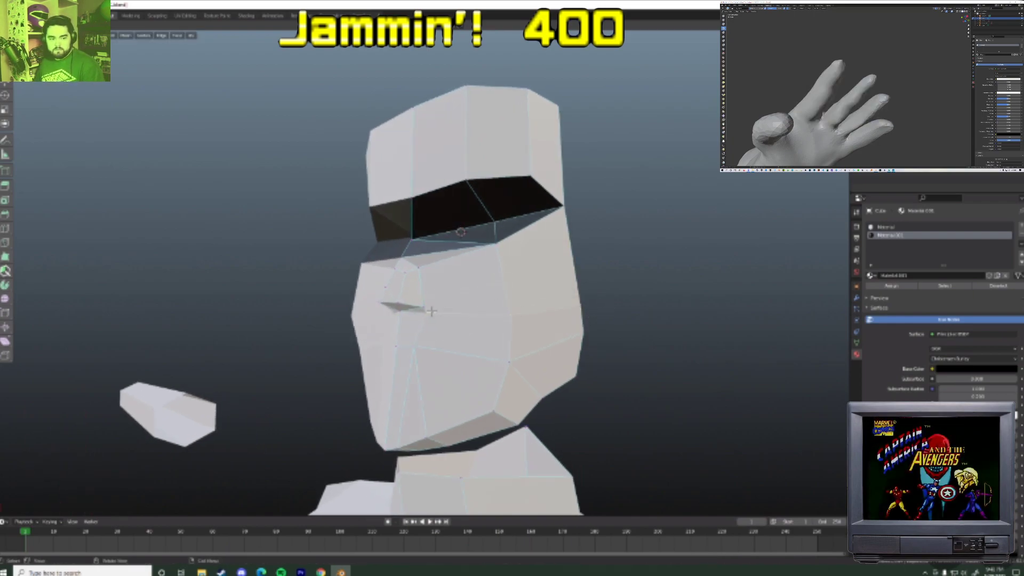
left_click(447, 312)
middle_click_drag(434, 316, 380, 293)
key("g")
key("g")
key("g")
right_click(432, 312)
left_click(414, 300)
key("g")
key("z")
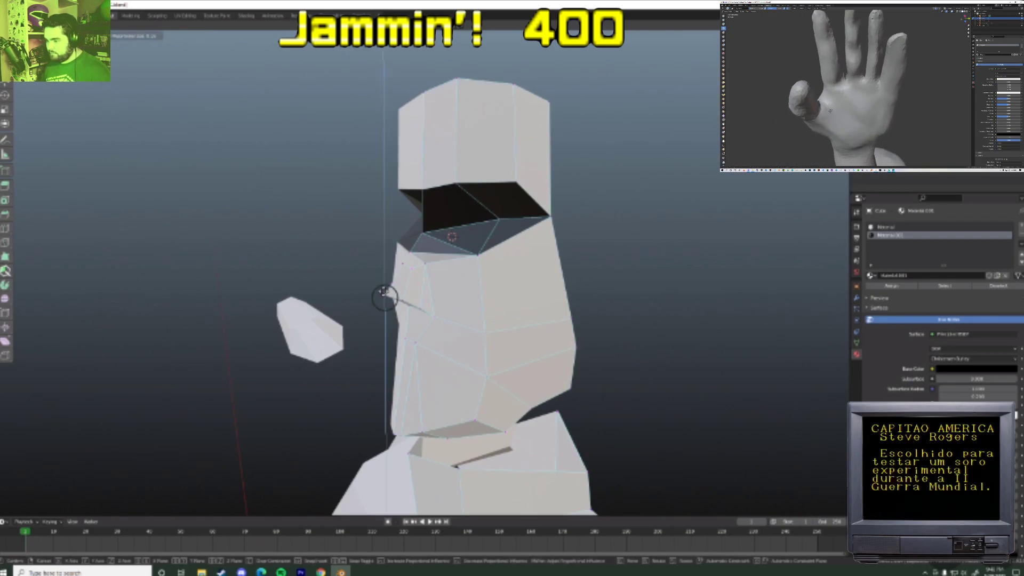
left_click(385, 297)
- Check the head in Object Mode and delete the side face between the nose ridge and the cheek
middle_click_drag(385, 297, 488, 300)
scroll(480, 300, "down", 4)
key("Tab")
scroll(427, 304, "up", 6)
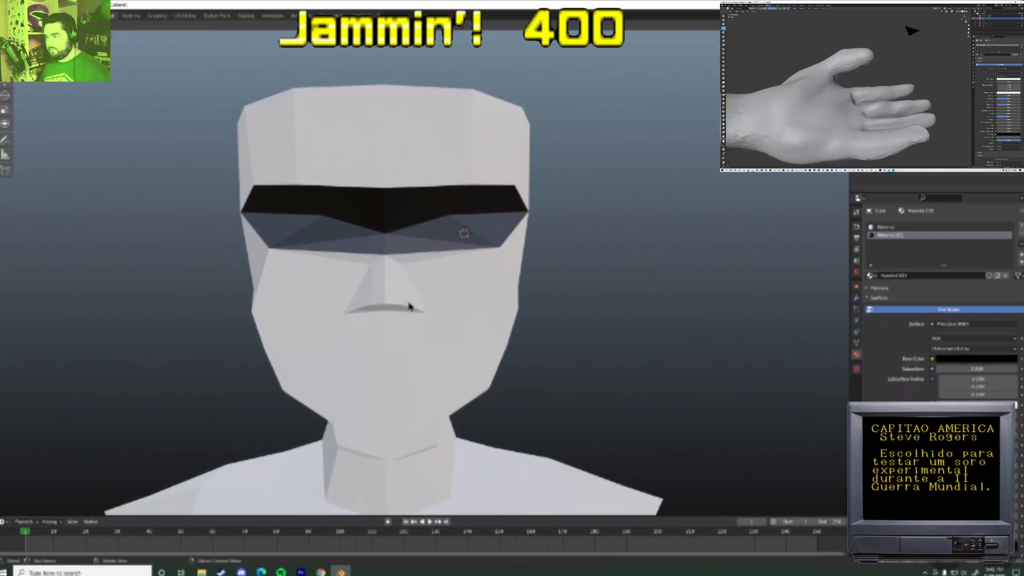
key("Tab")
middle_click_drag(410, 305, 364, 297)
scroll(384, 296, "up", 2)
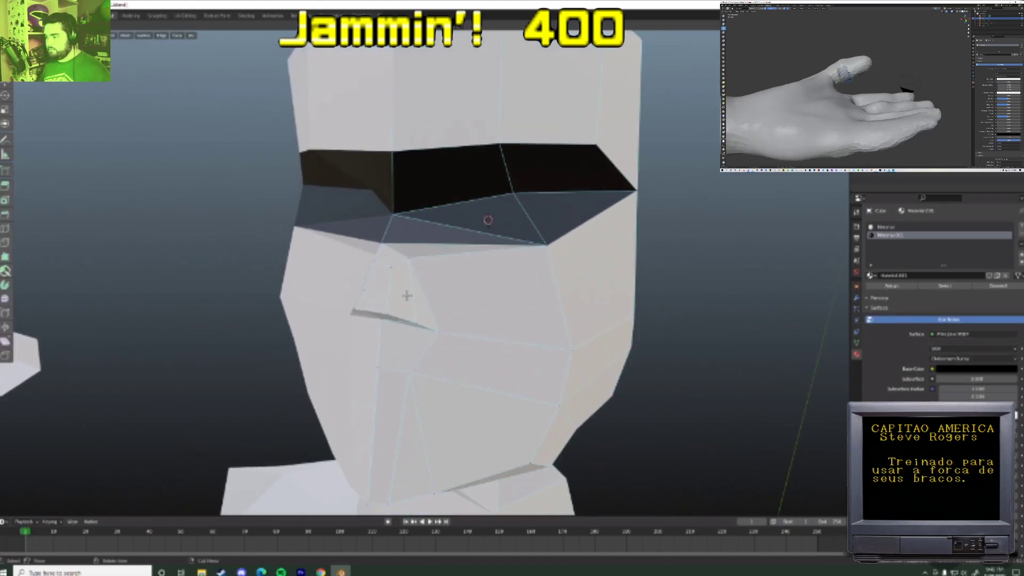
middle_click_drag(430, 293, 417, 291)
key("x")
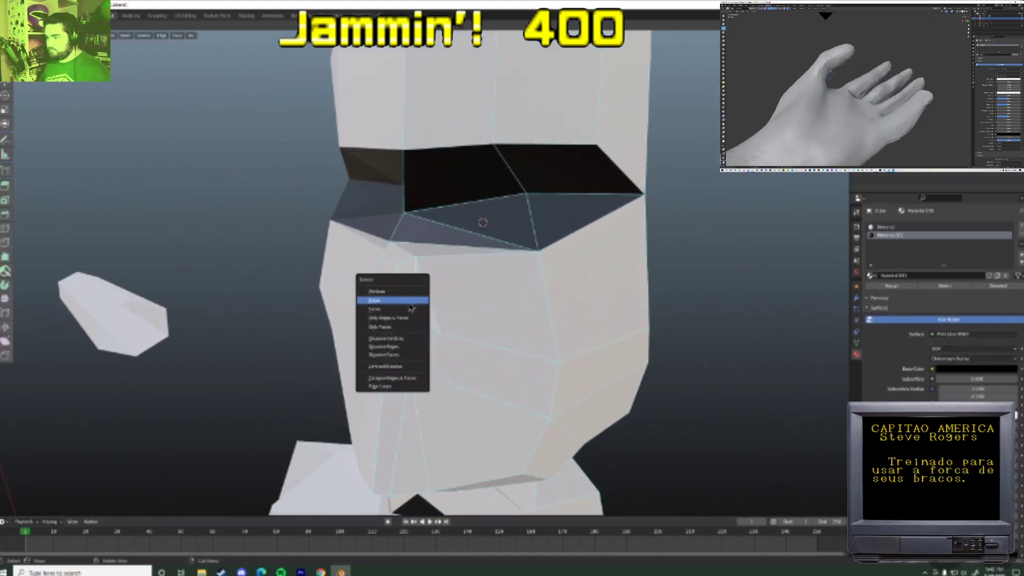
left_click(408, 317)
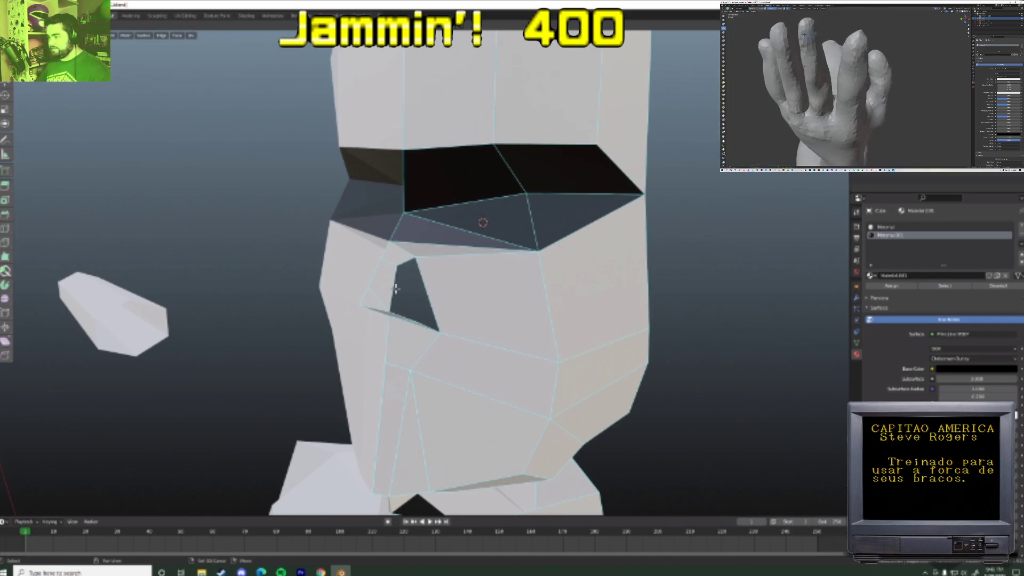
- Close the gap at the side of the nose with a new face and check the head from the front in Object Mode
mouse_move(414, 312)
middle_mouse_down()
mouse_move(407, 293)
mouse_move(405, 310)
middle_mouse_up()
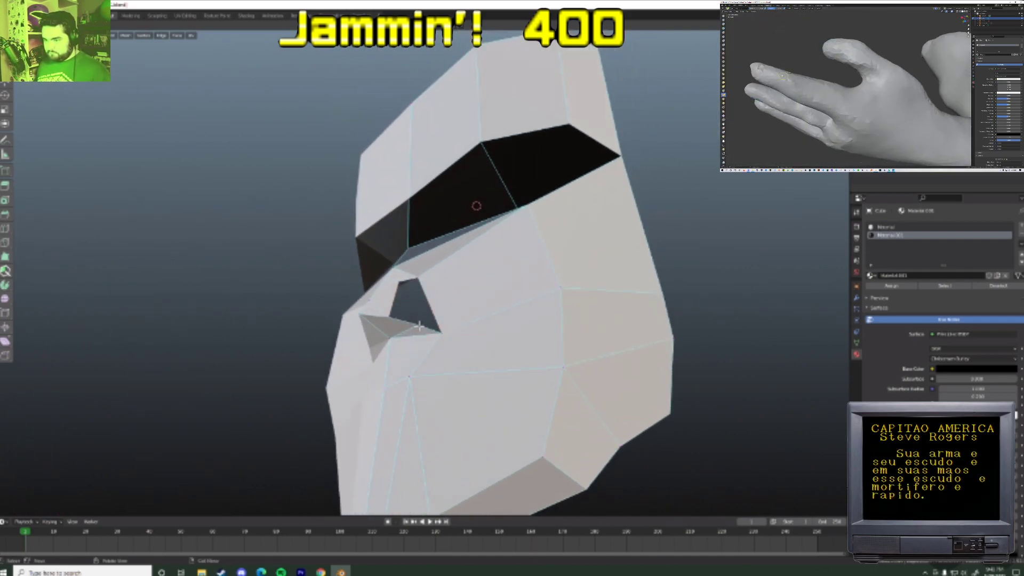
key("x")
left_click(415, 299)
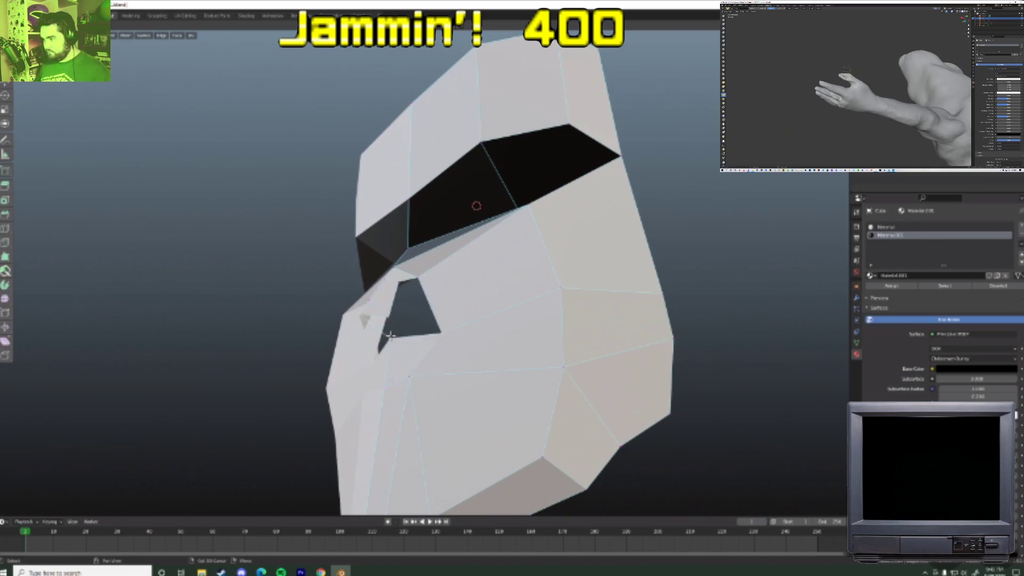
mouse_move(393, 321)
middle_mouse_down()
mouse_move(409, 303)
mouse_move(403, 295)
mouse_move(395, 304)
middle_mouse_up()
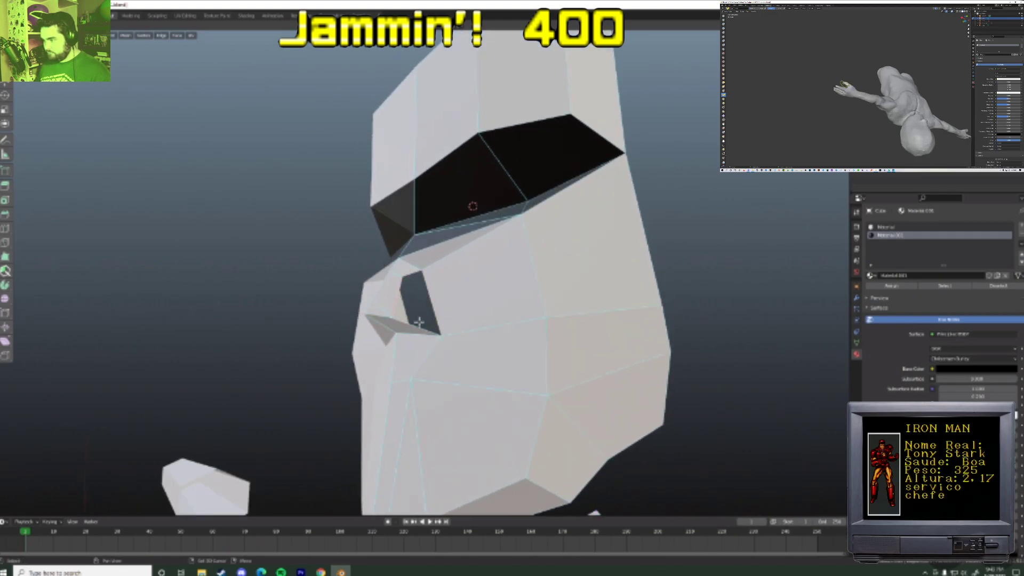
middle_click_drag(419, 321, 393, 341)
scroll(449, 327, "down", 3)
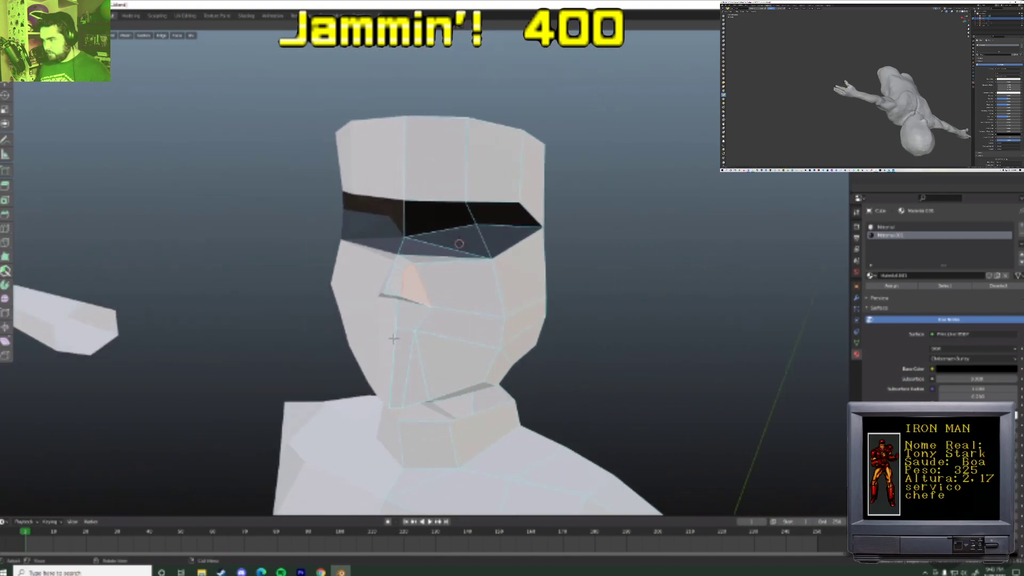
key("Tab")
scroll(418, 362, "down", 7)
scroll(454, 326, "up", 5)
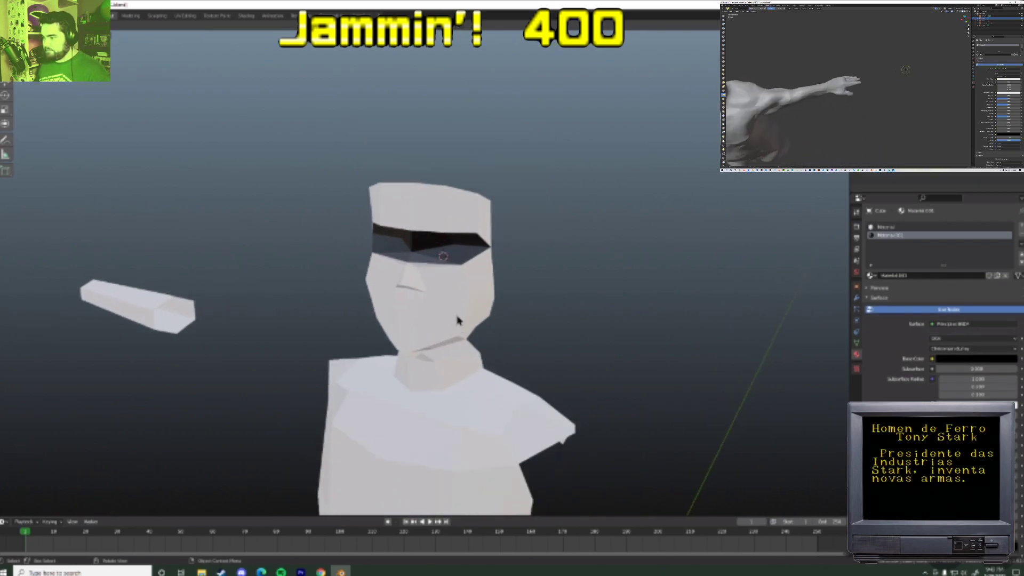
middle_click_drag(477, 274, 490, 272)
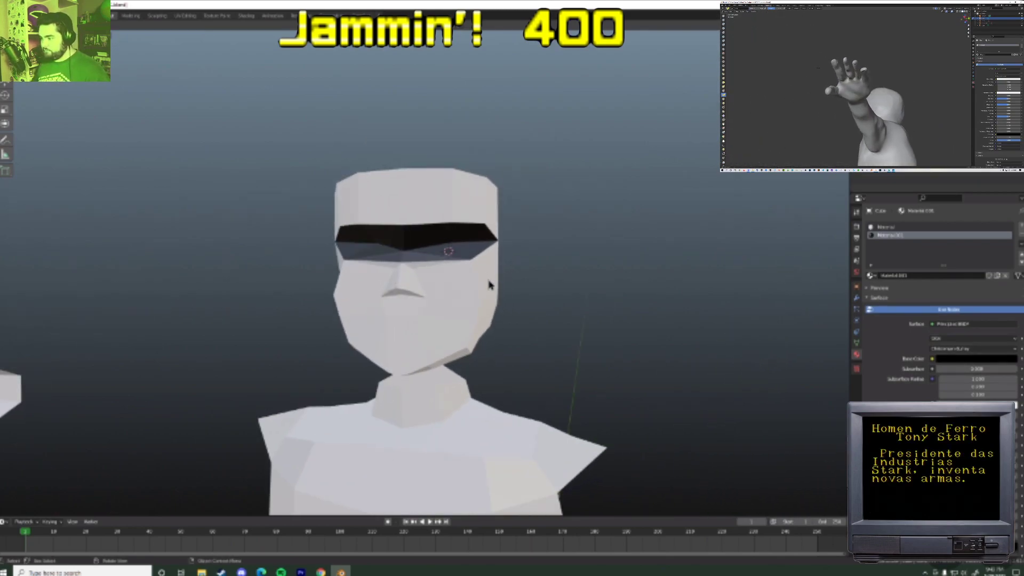
key("KP_1")
key("Tab")
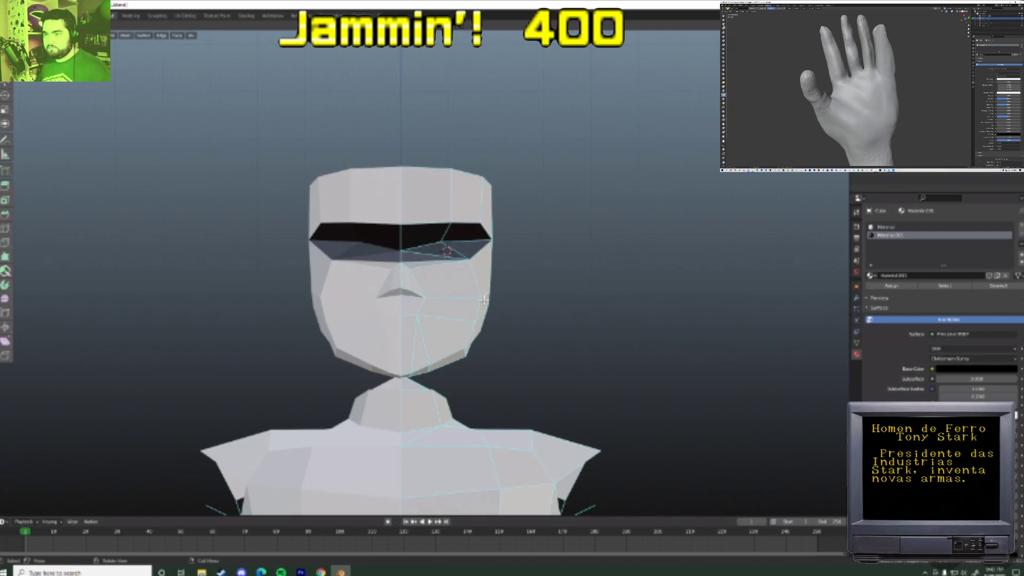
- Move the outer cheek vertices inward from the front with proportional editing to narrow the face below the visor
key("r")
left_click(554, 310)
left_click(470, 336)
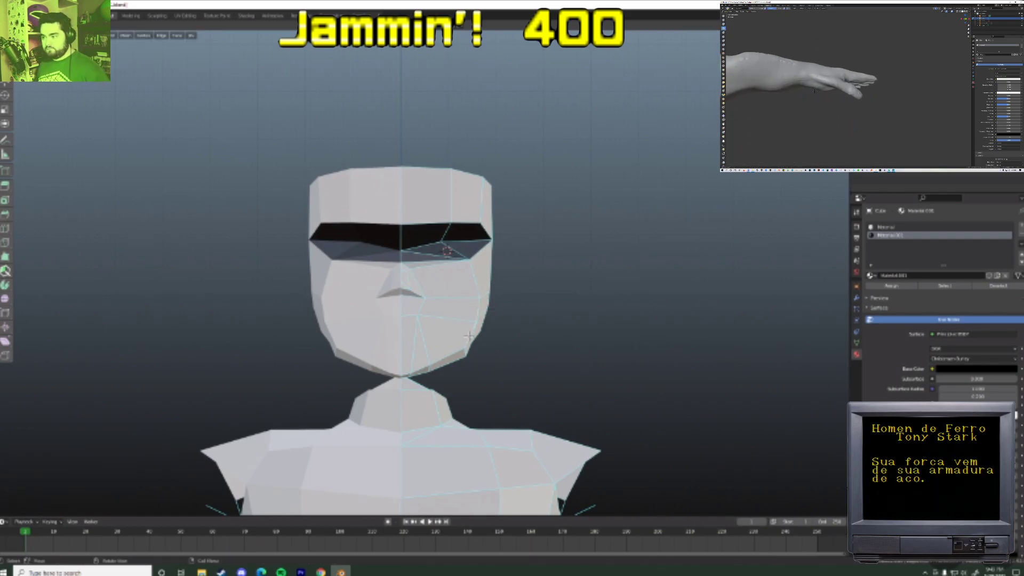
key("g")
left_click(470, 335)
left_click(488, 298)
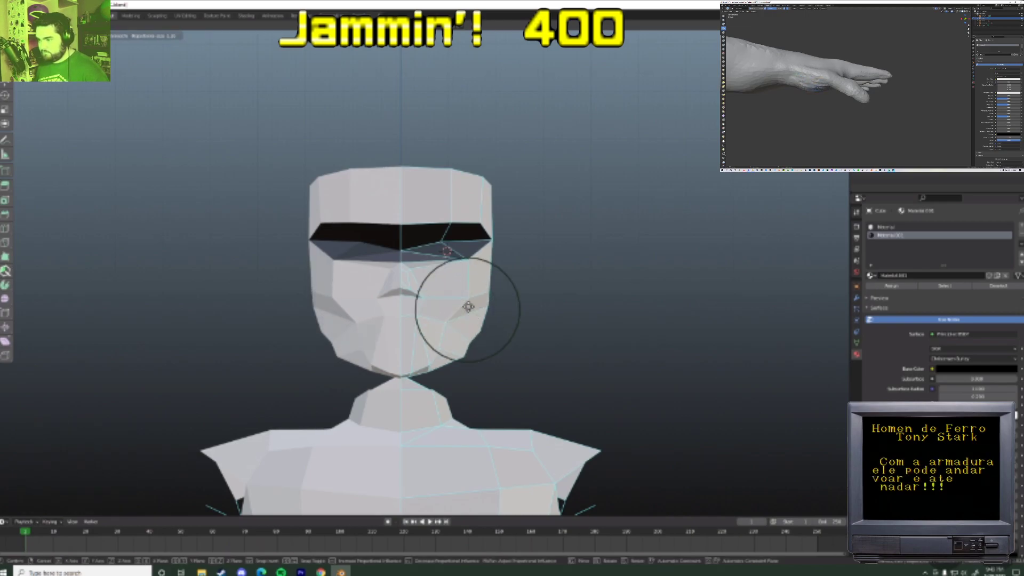
left_click(478, 311)
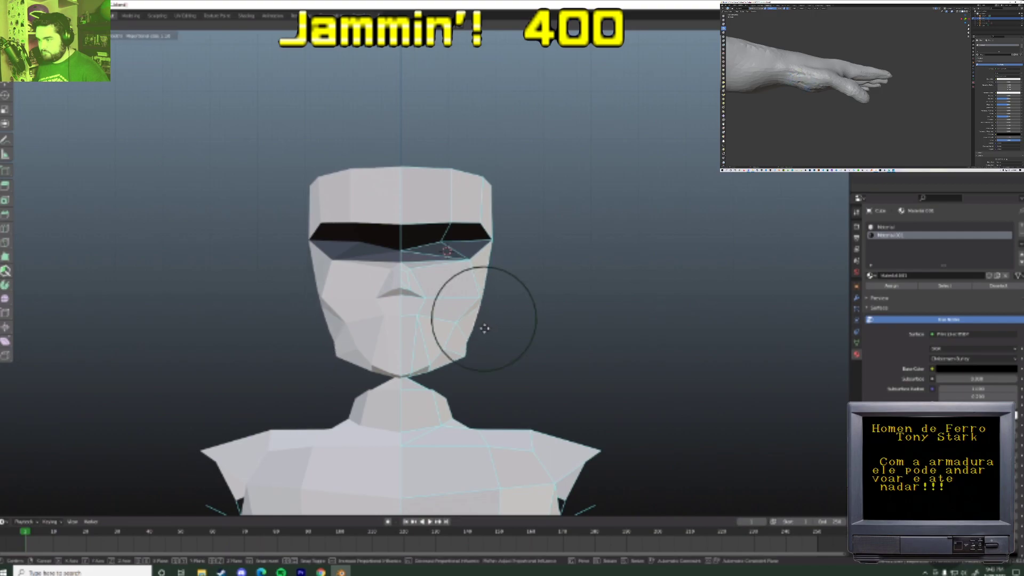
left_click(482, 326)
- Pull the jaw corner vertex inward and adjust the lower cheek vertex so the jaw tapers toward the chin
left_click(468, 356)
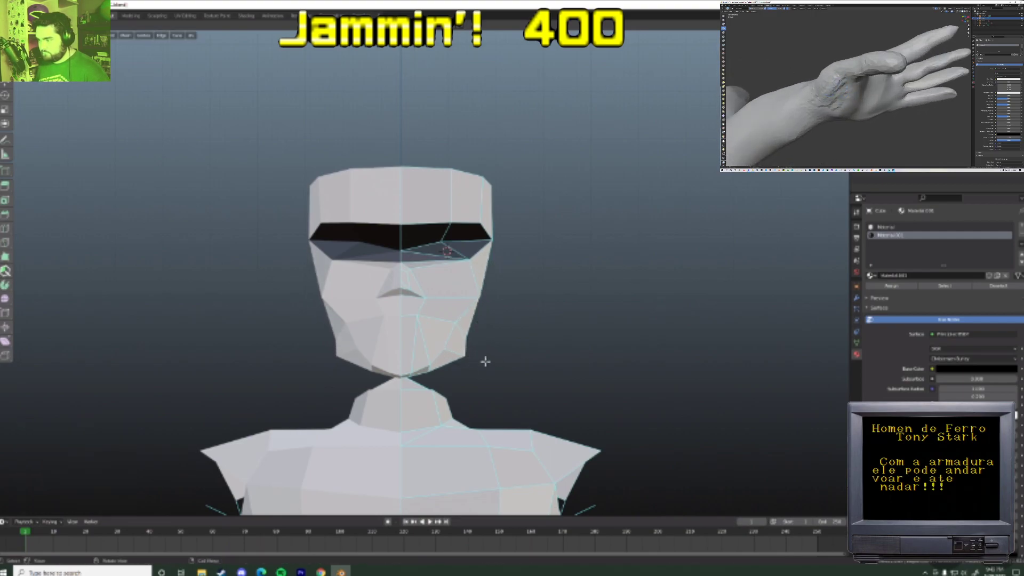
left_click(504, 377)
key("g")
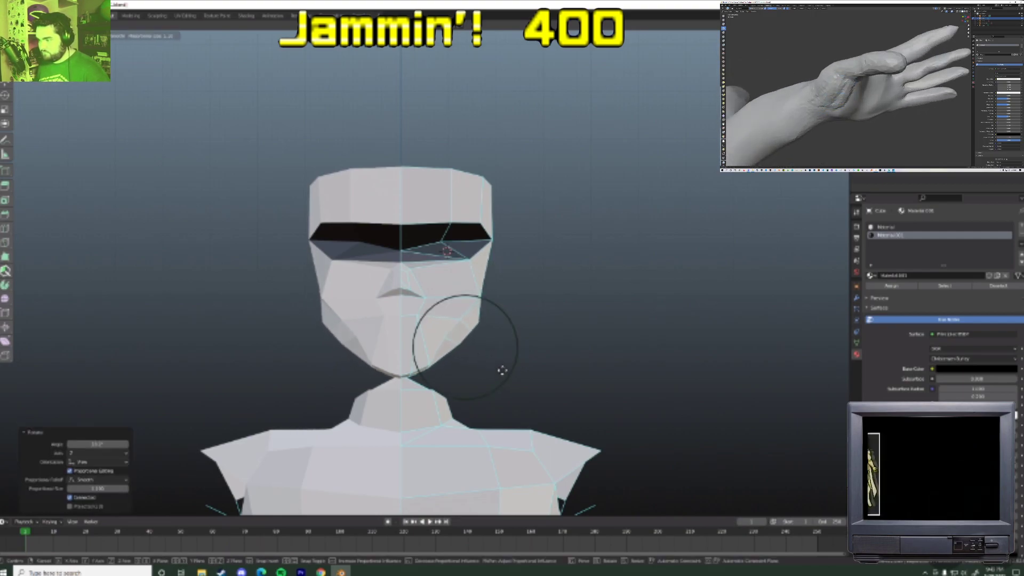
left_click(448, 375)
left_click(488, 324)
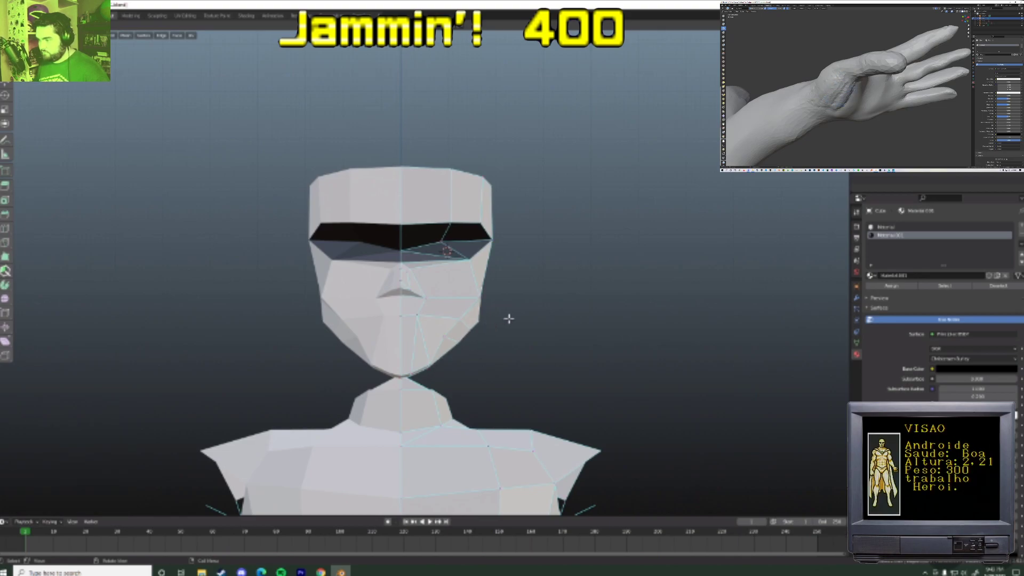
key("g")
left_click(482, 318)
- Reposition the jaw vertices from the side so the jawline runs smoothly from the cheek to the chin
middle_click_drag(475, 320, 459, 297)
left_click(388, 338)
key("g")
left_click(424, 303)
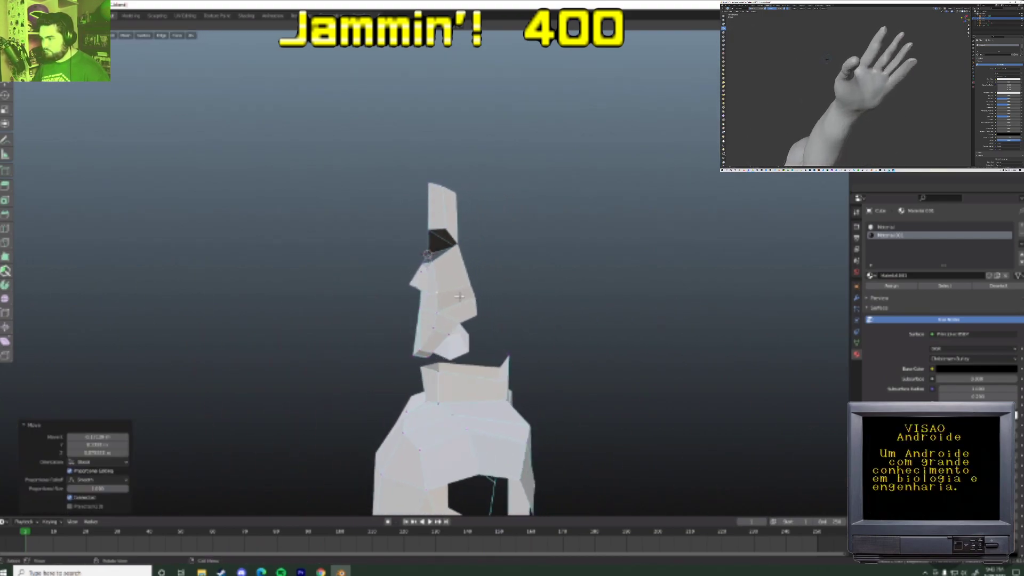
left_click(447, 231)
key("g")
left_click(438, 230)
mouse_move(432, 229)
middle_mouse_down()
mouse_move(424, 235)
mouse_move(442, 223)
middle_mouse_up()
left_click(422, 230)
right_click(440, 224)
scroll(458, 241, "down", 2)
scroll(450, 251, "up", 3)
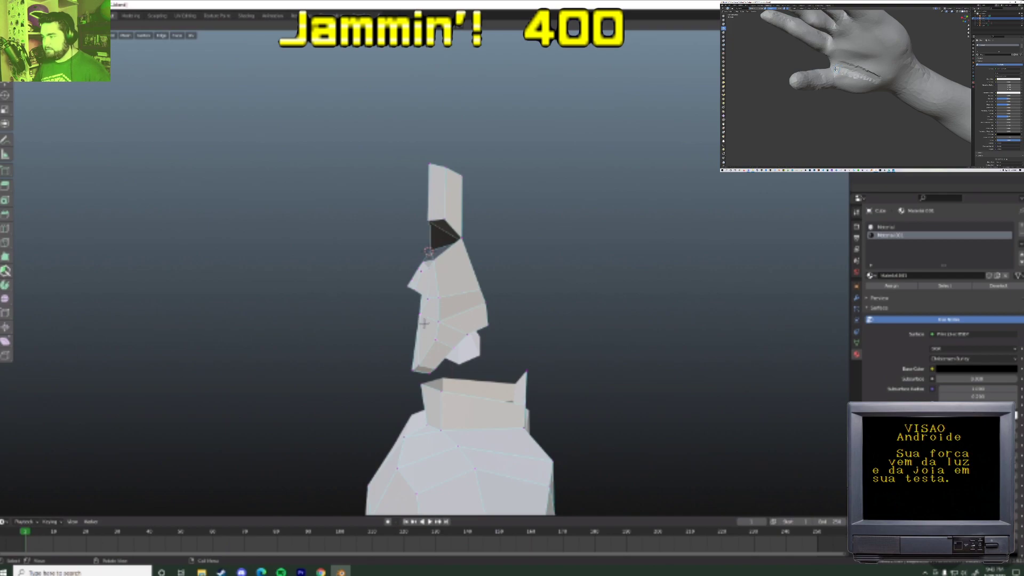
- Rotate the chin's underside in side view with a large proportional radius to tilt the head forward, and shift it slightly back
middle_click_drag(421, 331, 457, 334)
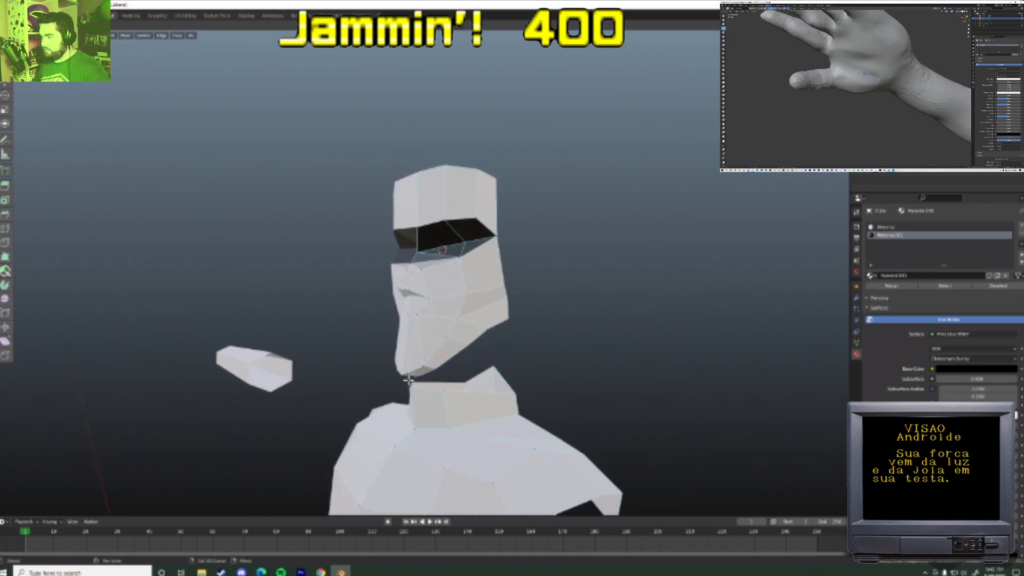
middle_click_drag(408, 379, 421, 362)
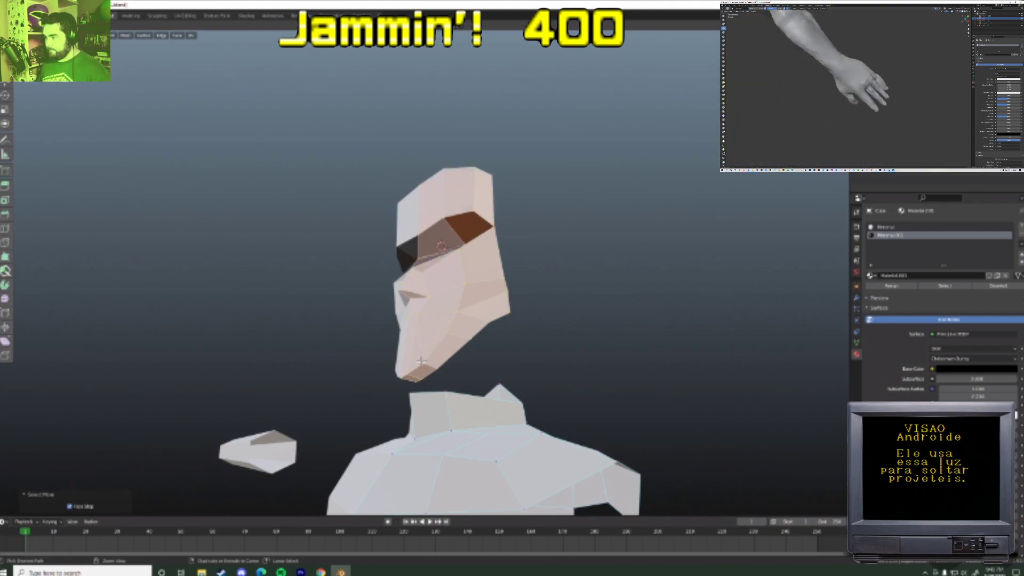
left_click(415, 384)
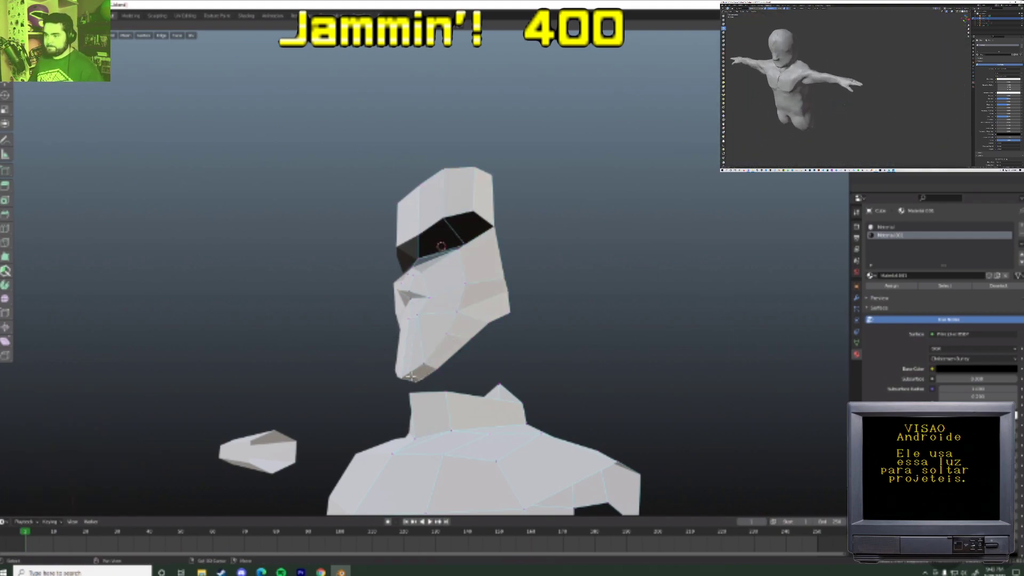
key("KP_3")
key("r")
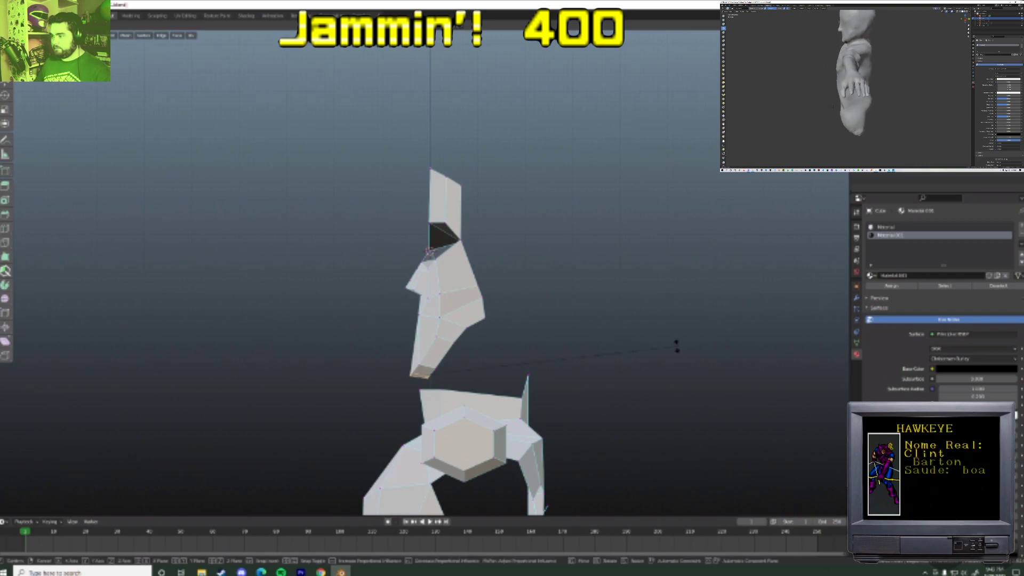
right_click(666, 283)
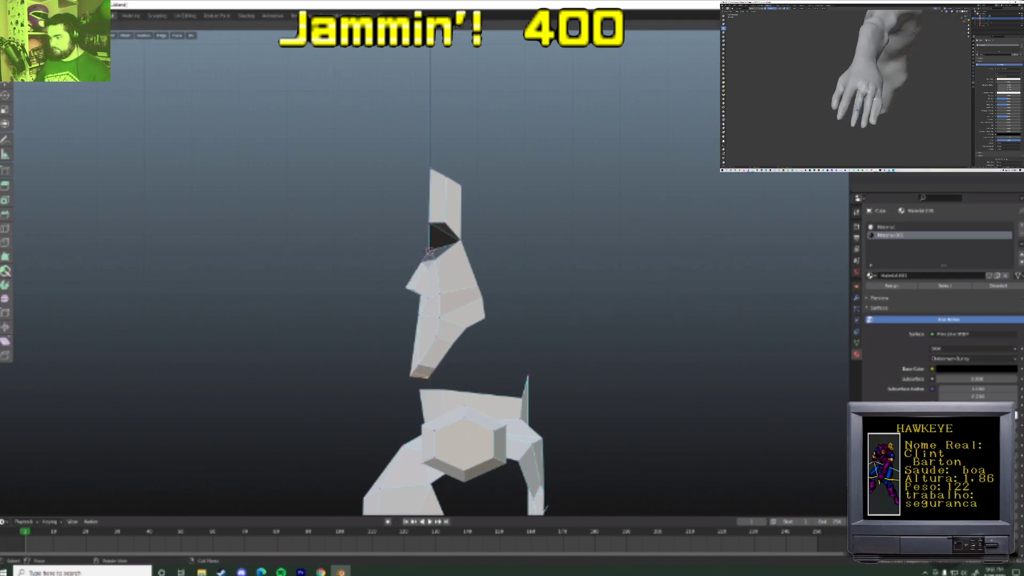
key("r")
scroll(647, 320, "down", 8)
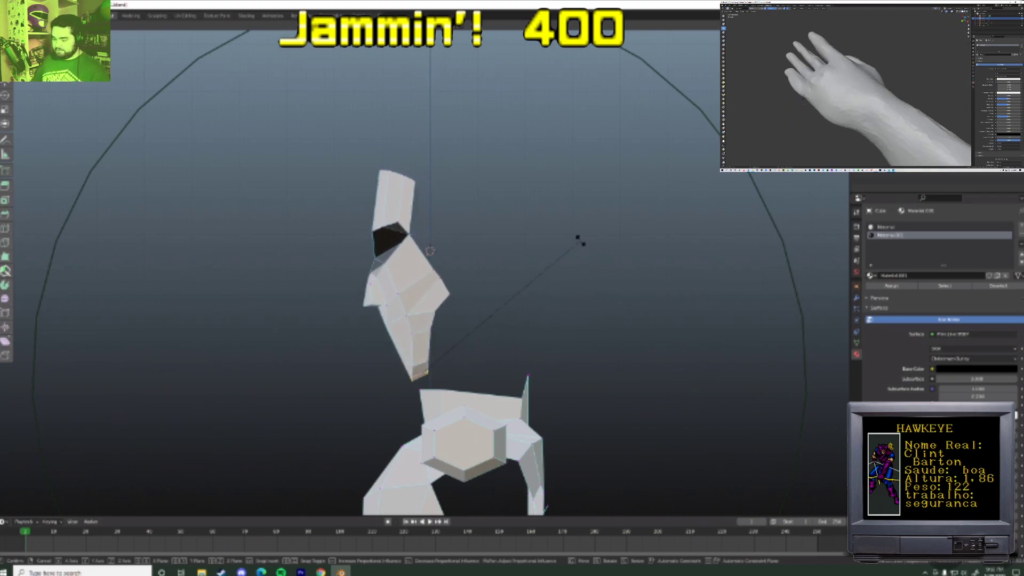
scroll(578, 238, "up", 10)
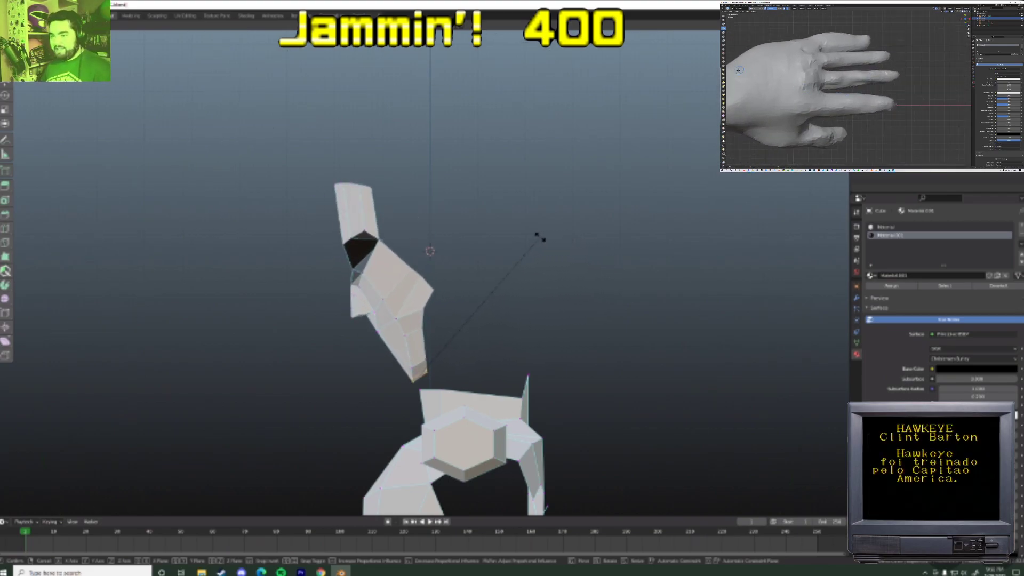
scroll(539, 238, "down", 8)
scroll(539, 238, "up", 3)
scroll(540, 237, "down", 3)
scroll(540, 238, "down", 2)
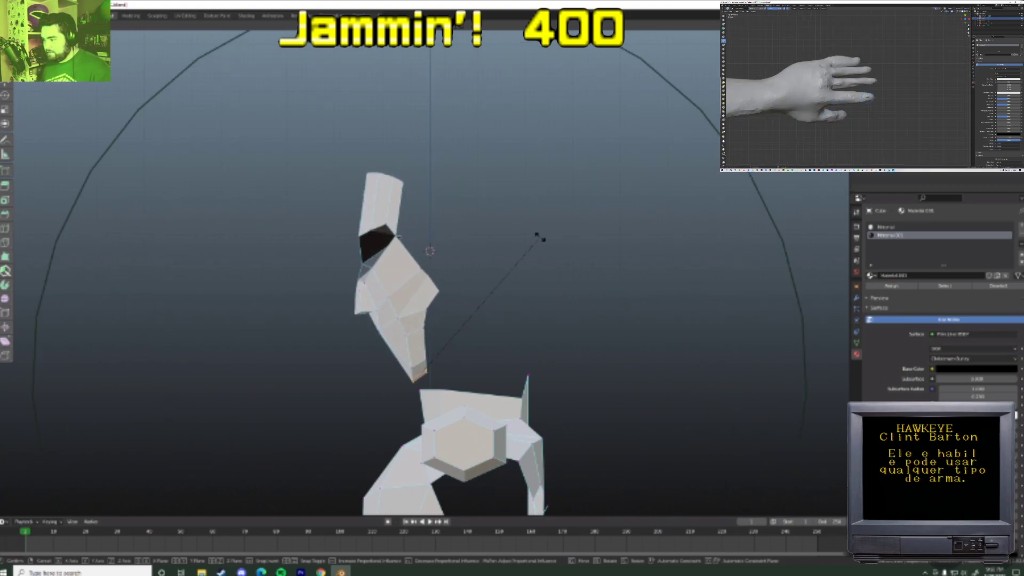
left_click(539, 238)
key("g")
key("Escape")
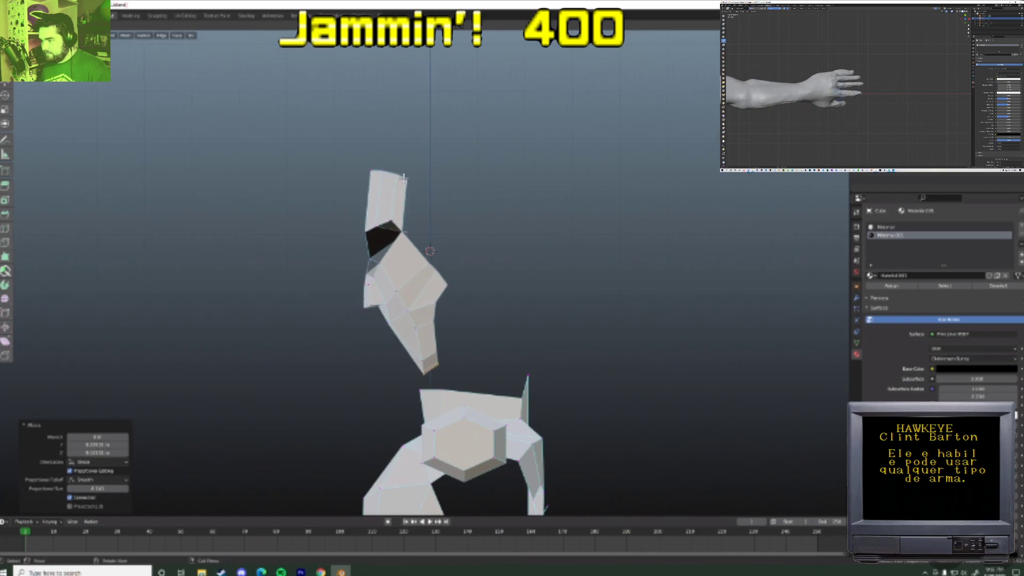
- Delete the forehead's top vertices and extrude the visor's upper edge upward along Z into a new forehead band
left_click(376, 167)
key("g")
scroll(423, 173, "up", 8)
key("Escape")
key("x")
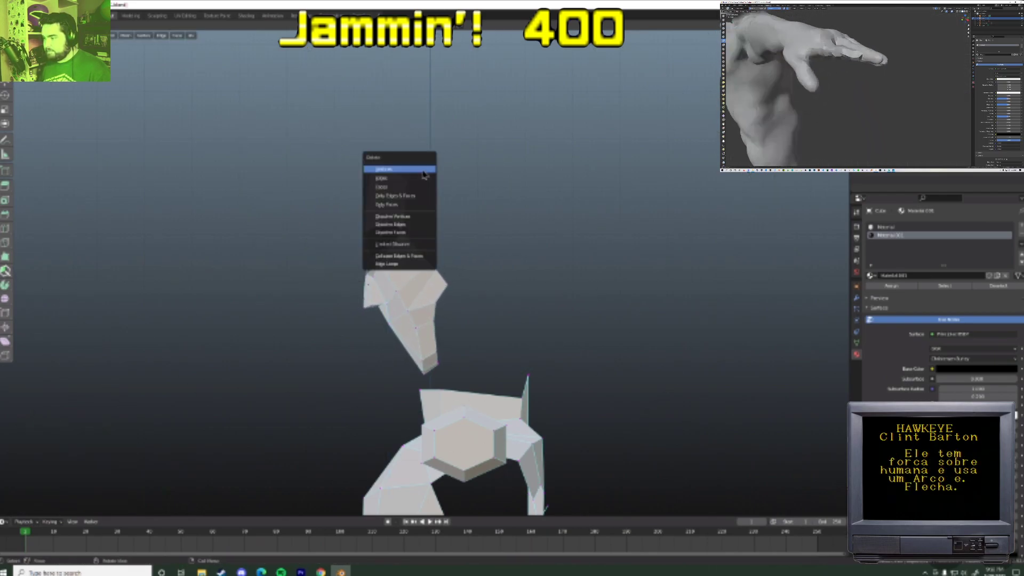
left_click(423, 171)
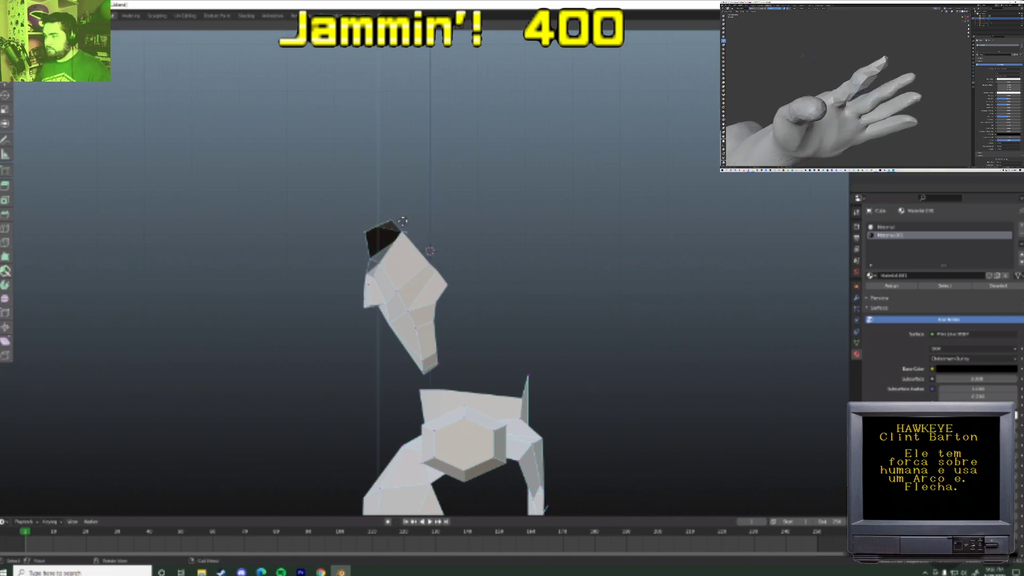
middle_click_drag(390, 226, 473, 218)
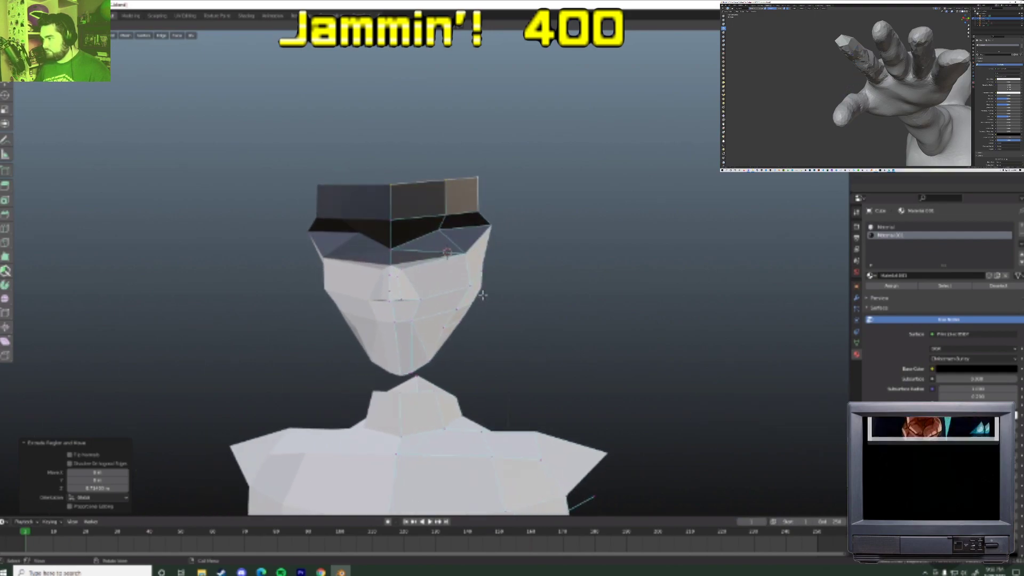
- Move the outer cheek vertex slightly inward from the front
scroll(484, 297, "up", 4)
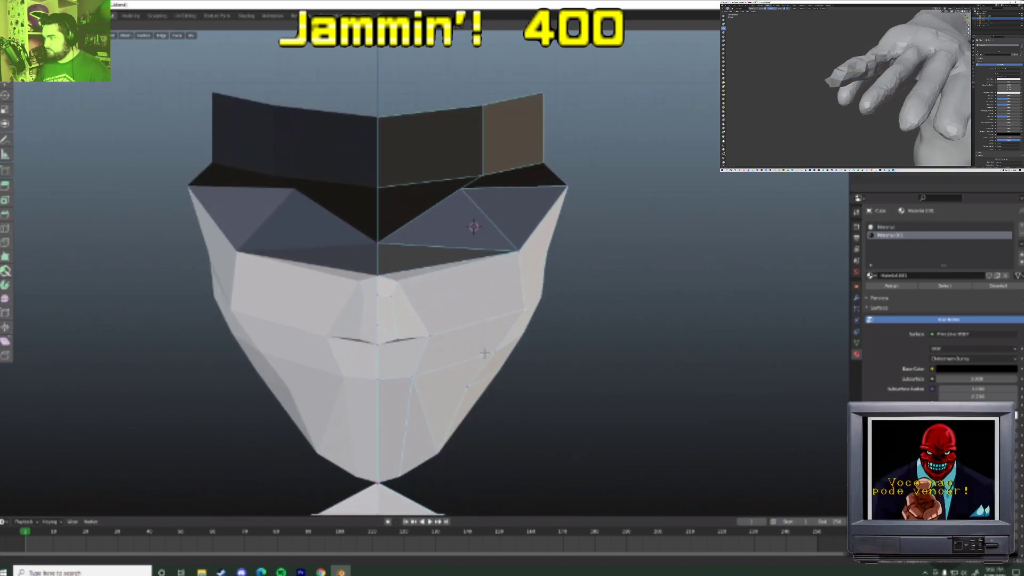
middle_click_drag(485, 353, 471, 316, "shift")
key("g")
left_click(508, 288)
key("alt+a")
key("z")
right_click(491, 251)
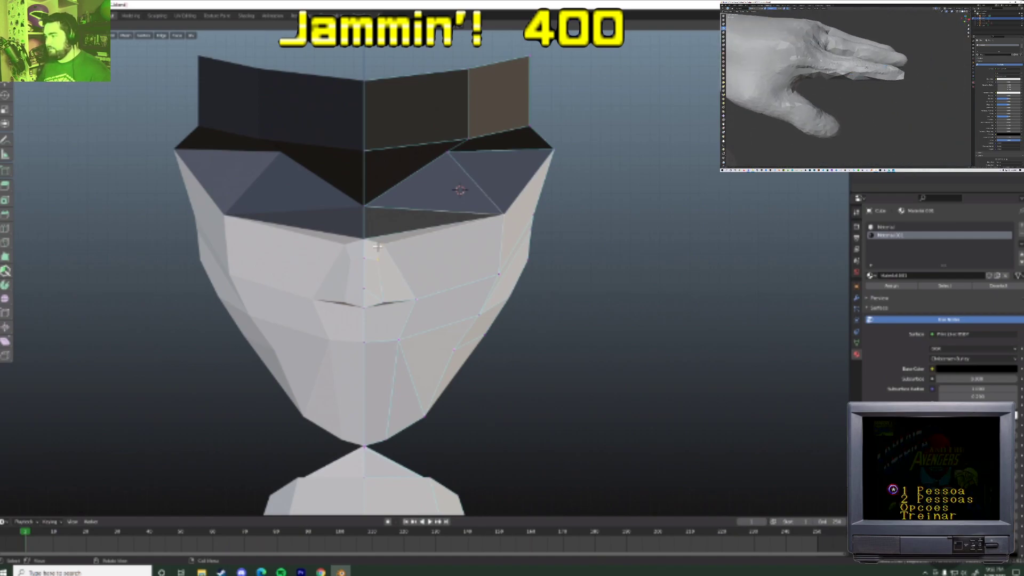
- Delete the inner visor faces around the nose bridge and the front forehead face above them
scroll(391, 261, "up", 3)
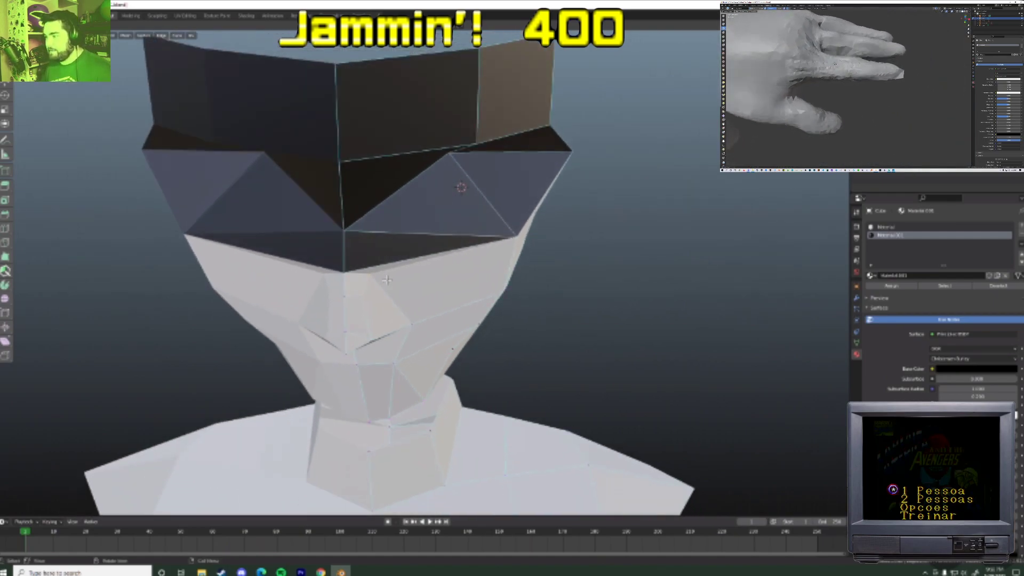
key("x")
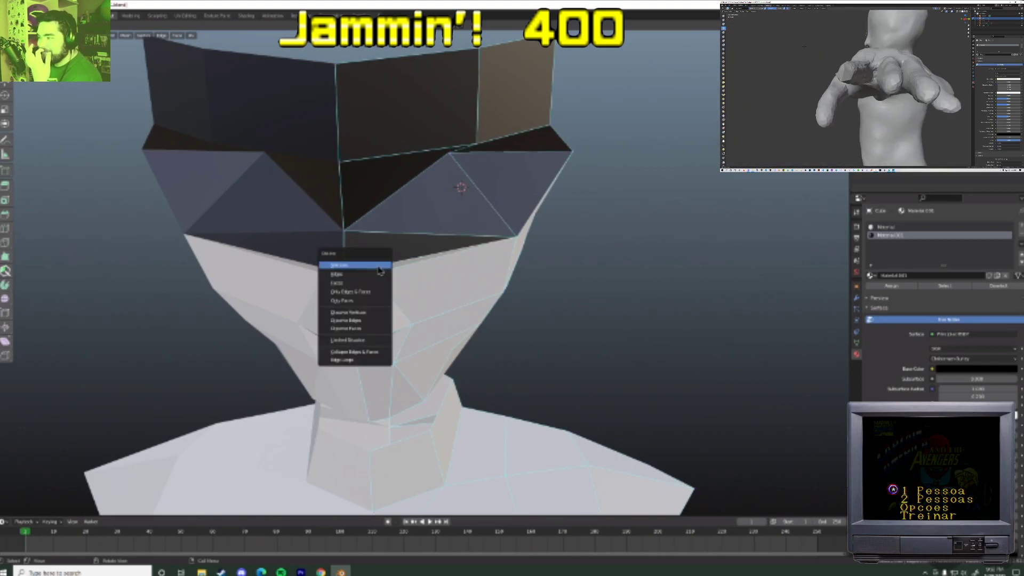
left_click(352, 292)
key("x")
left_click(368, 234)
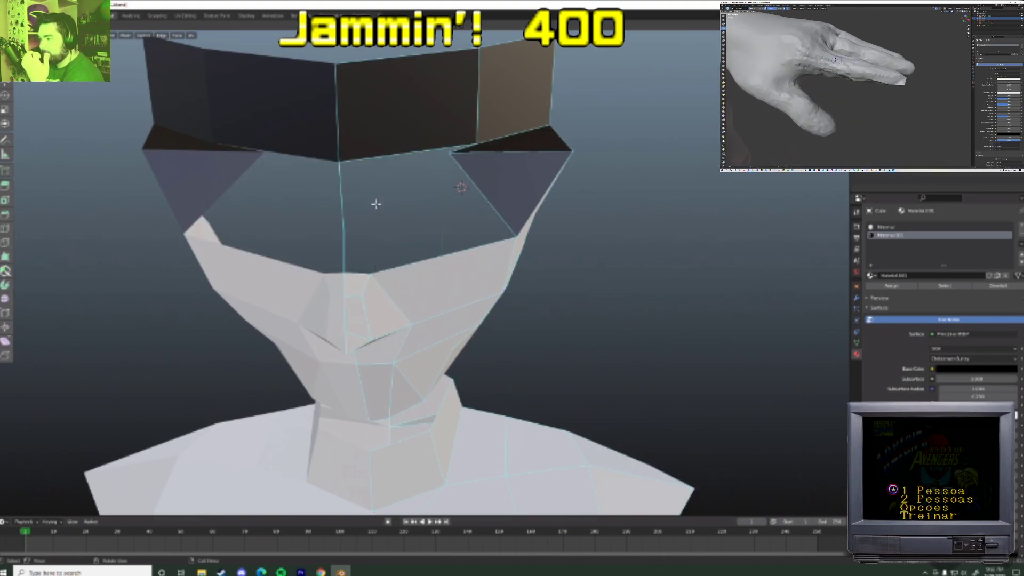
key("x")
left_click(376, 149)
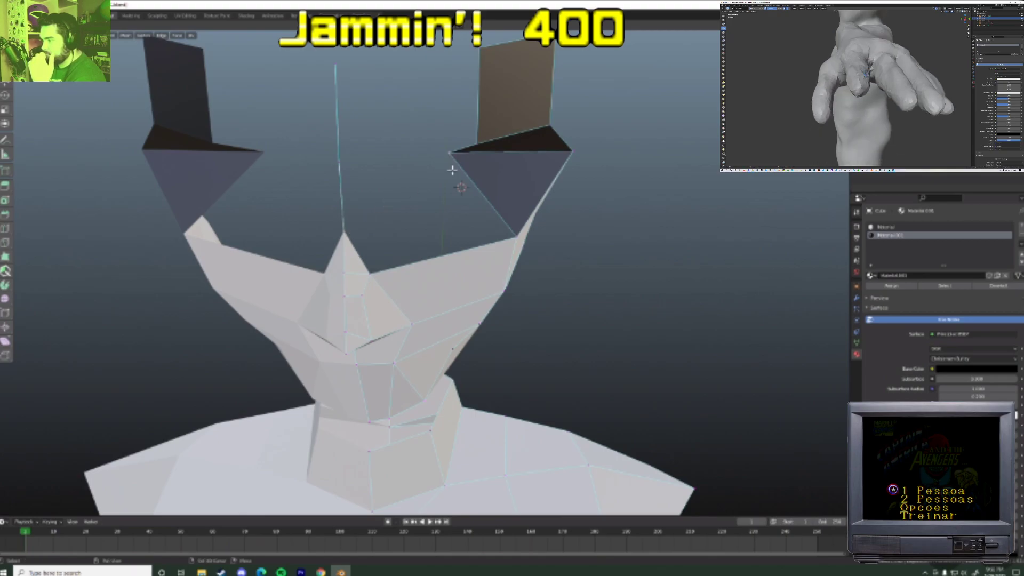
- Fill the inner visor with a lower face beside the nose bridge and a triangular face above it
key("f")
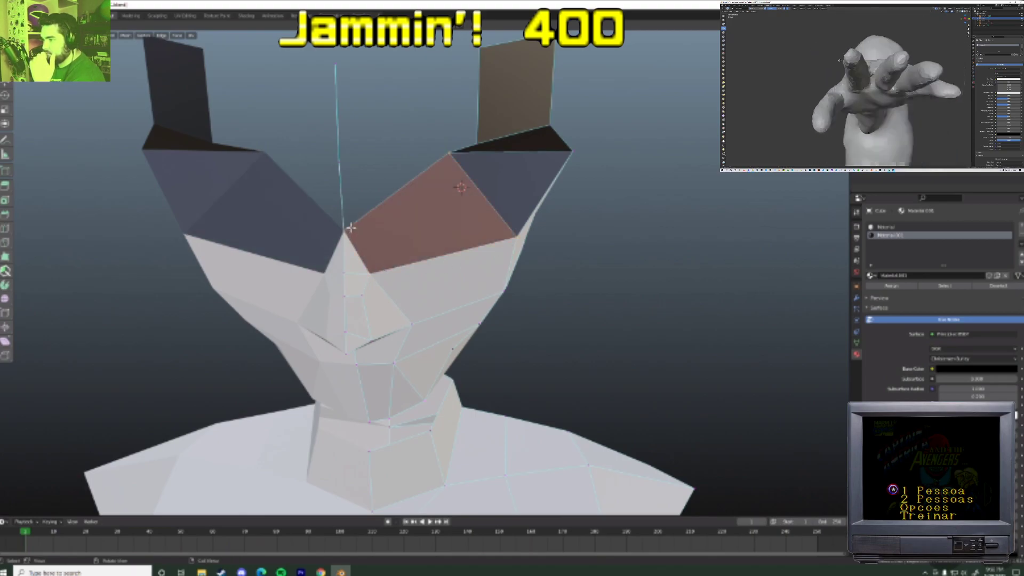
left_click(397, 162)
key("f")
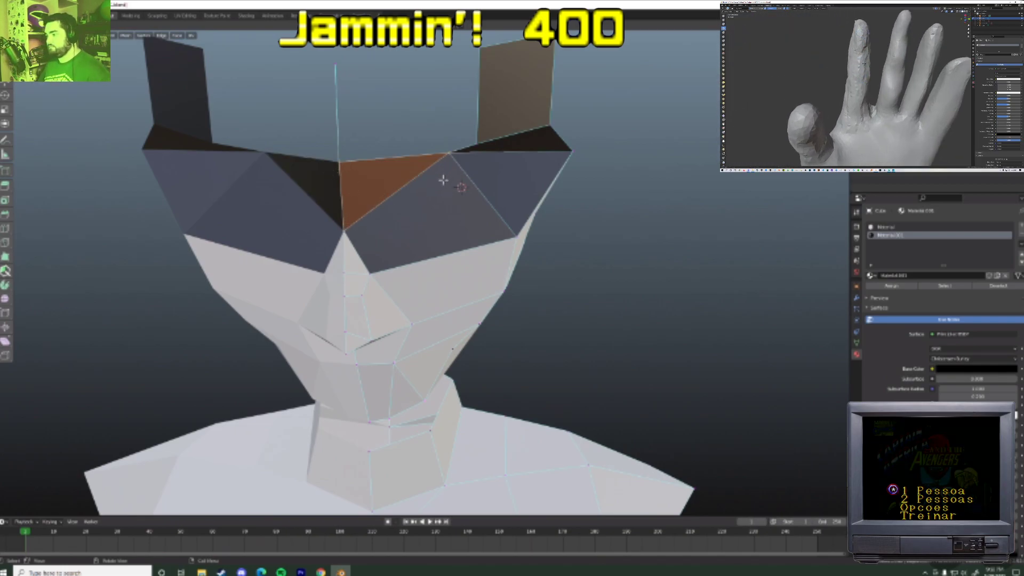
- Delete the inner forehead triangle, the visor faces and the dark forehead faces above them
key("x")
key("f")
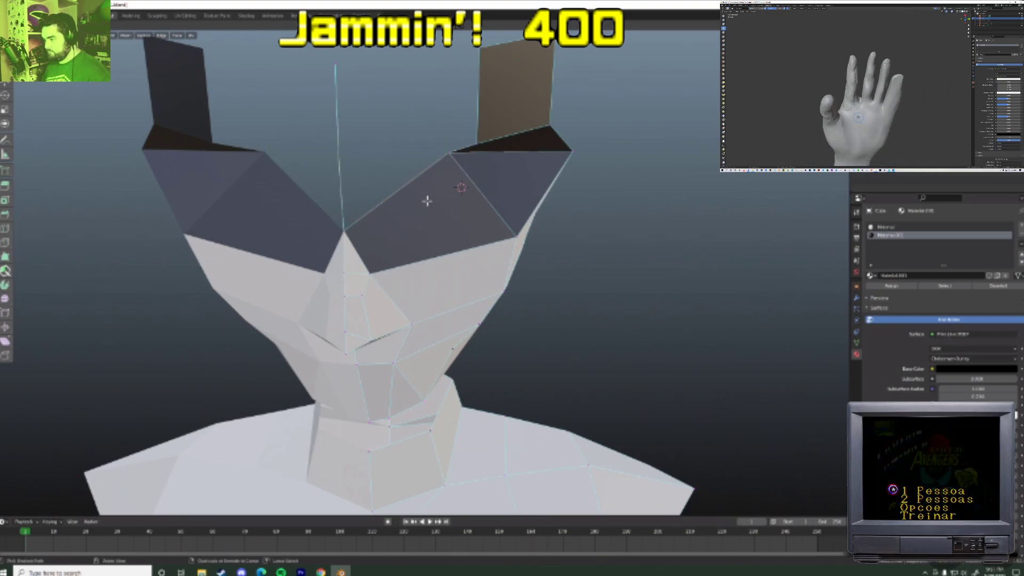
left_click(427, 200)
key("x")
key("f")
key("x")
key("f")
key("x")
left_click(425, 157)
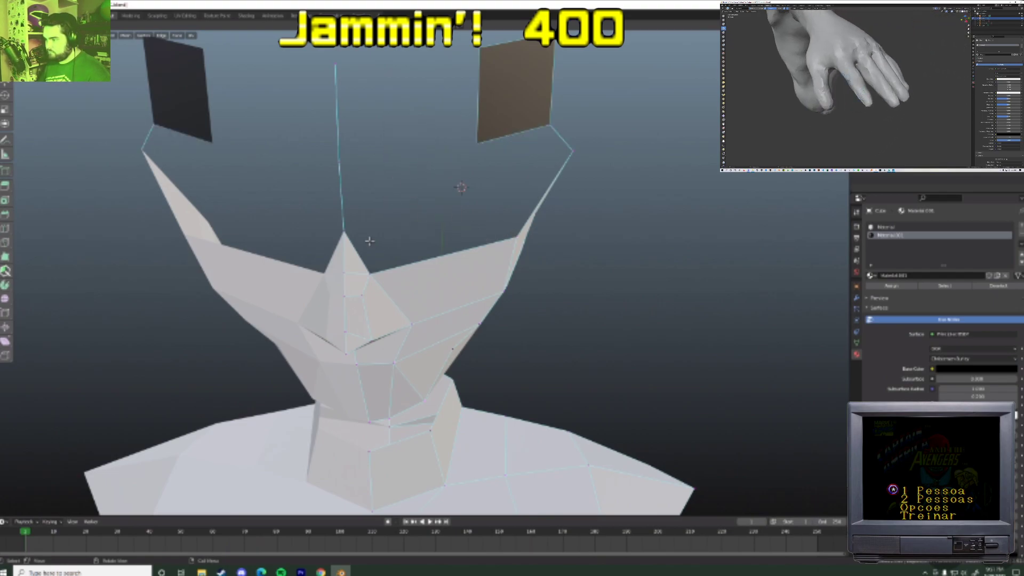
- Move the upper temple tip inward along X with proportional editing
middle_click_drag(536, 217, 460, 210)
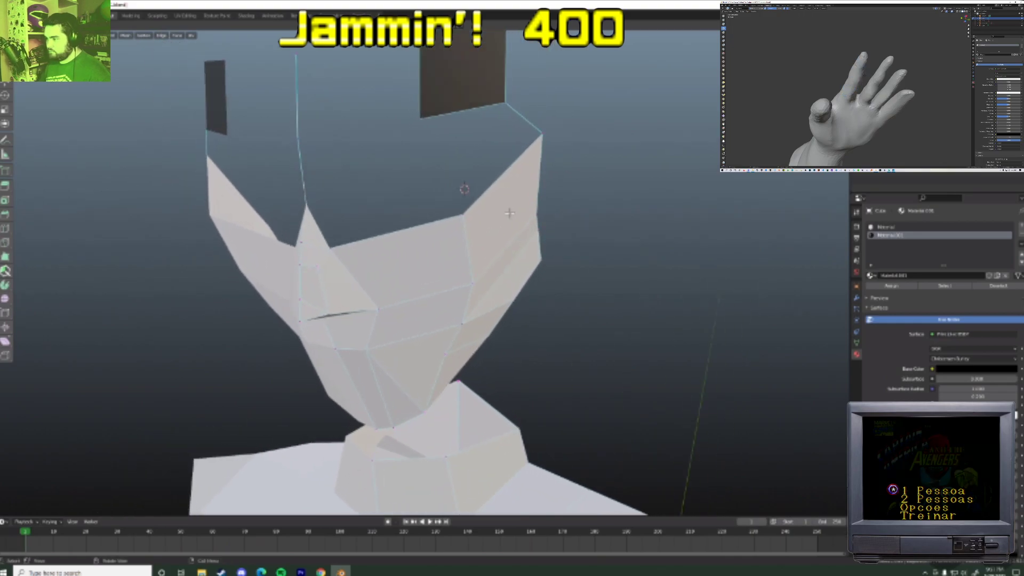
middle_click_drag(320, 206, 401, 203)
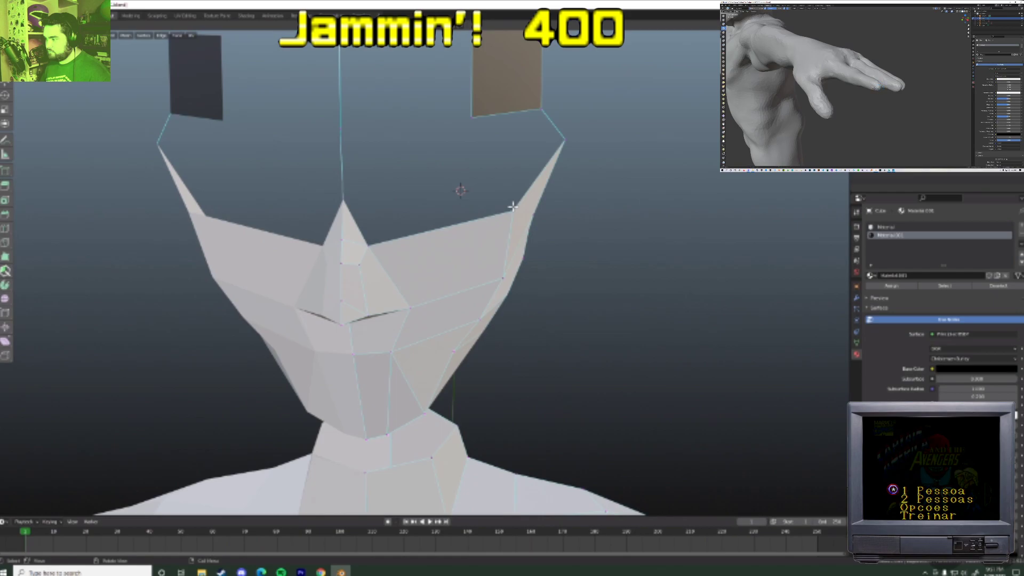
key("g")
key("x")
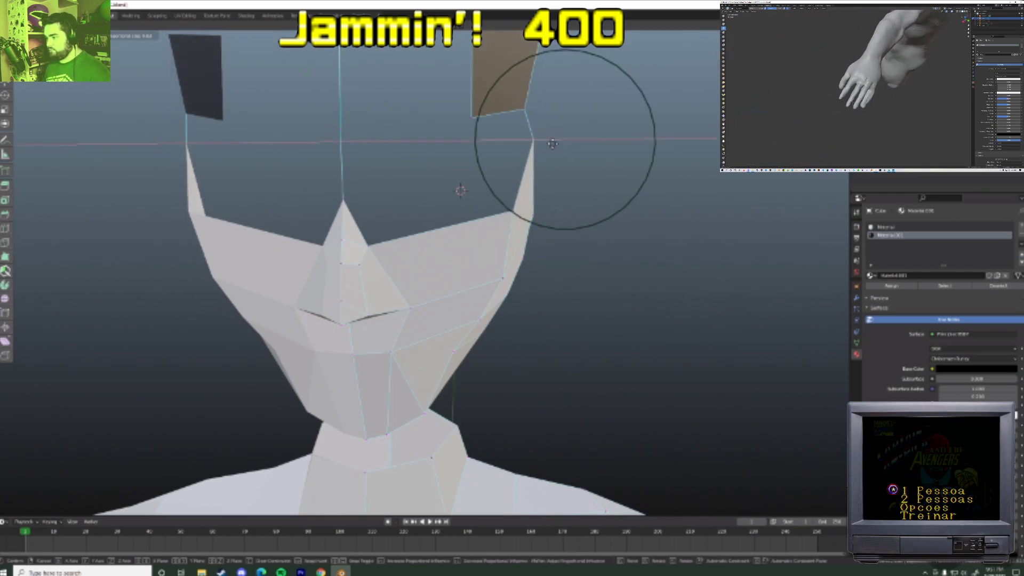
left_click(552, 144)
- Nudge the temple tip slightly backward and upward from the side
middle_click_drag(553, 143, 474, 183)
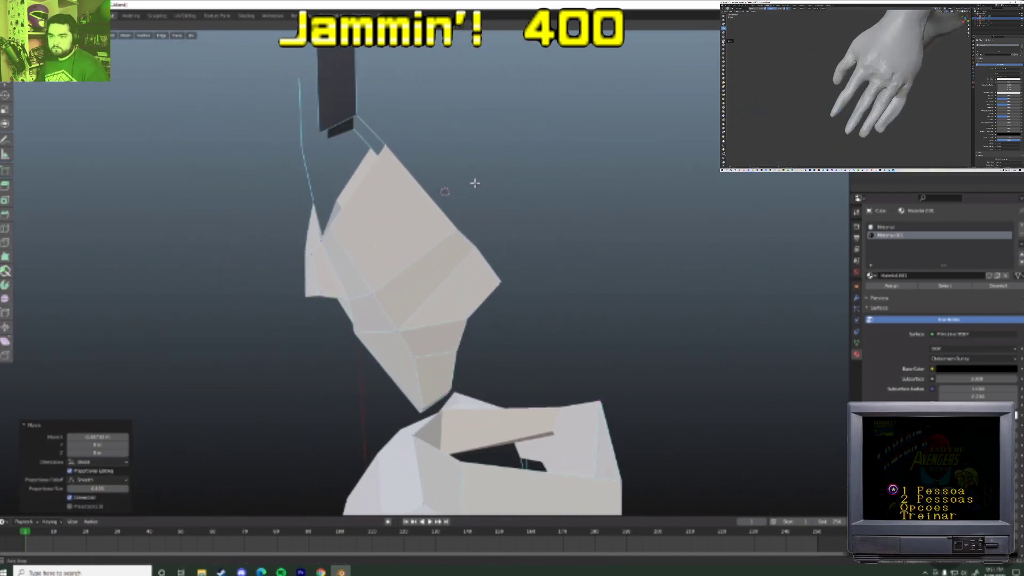
key("g")
left_click(443, 180)
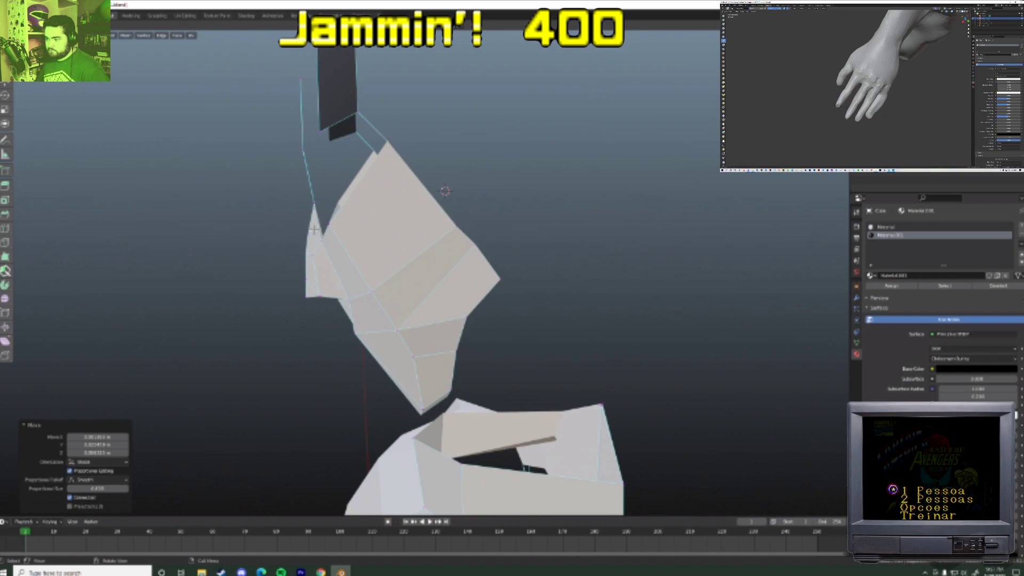
left_click(342, 238)
- Delete the leftover forehead panel above the temple
middle_click_drag(312, 163, 323, 146)
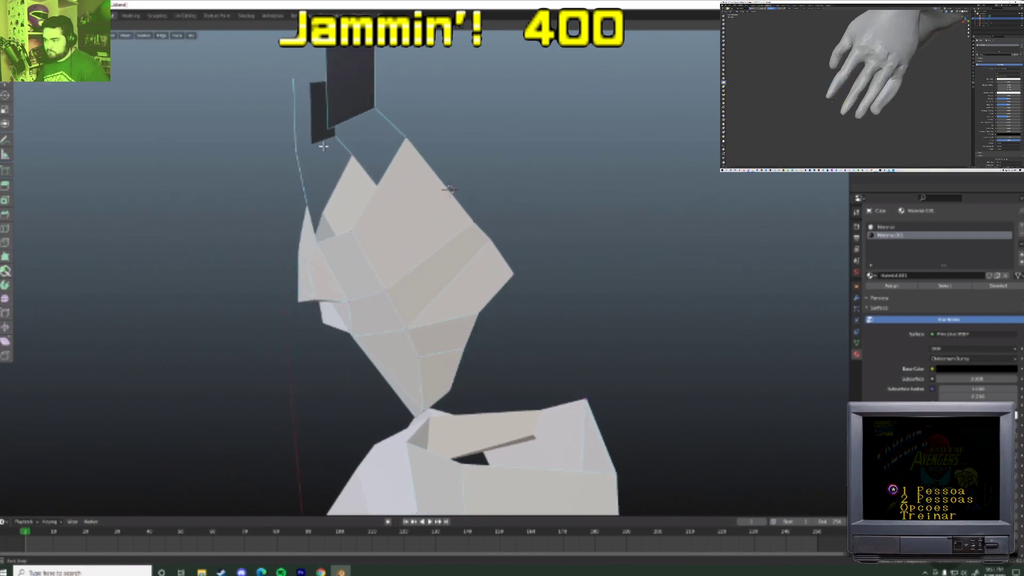
middle_click_drag(323, 146, 381, 162)
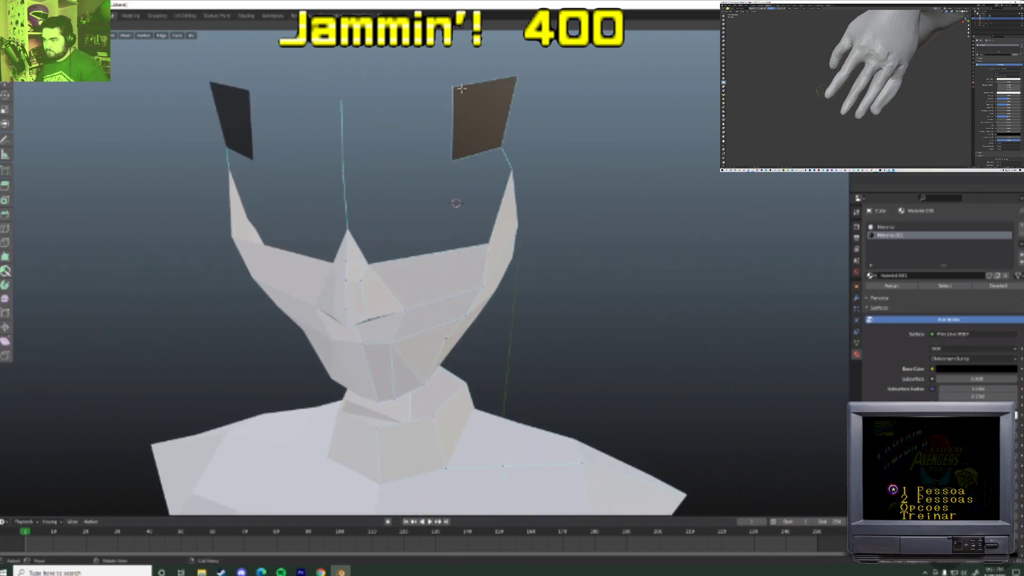
key("x")
left_click(496, 152)
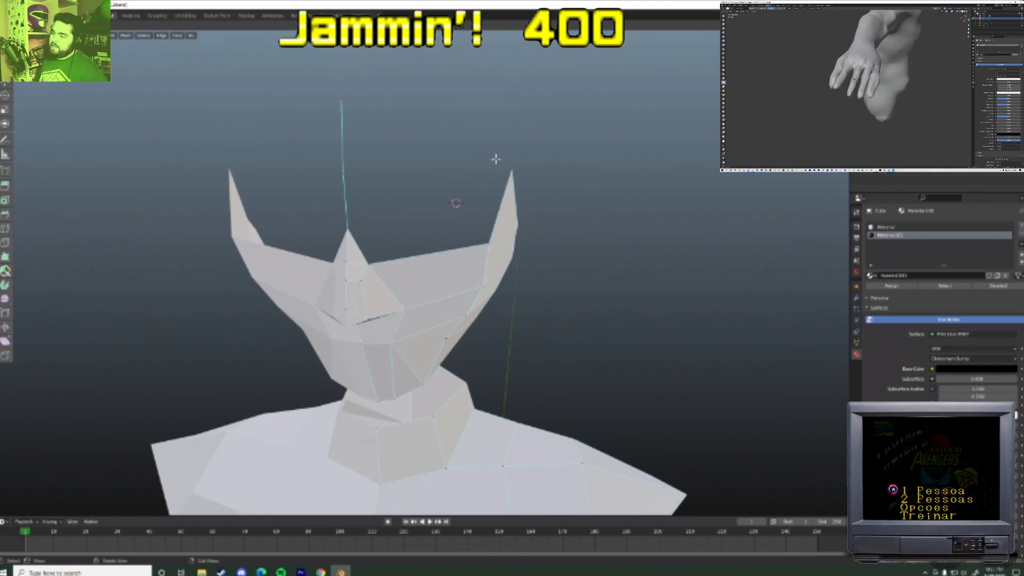
- Reposition the outer jaw vertex below the cheek to smooth the jawline, and check the head against the body
key("KP_1")
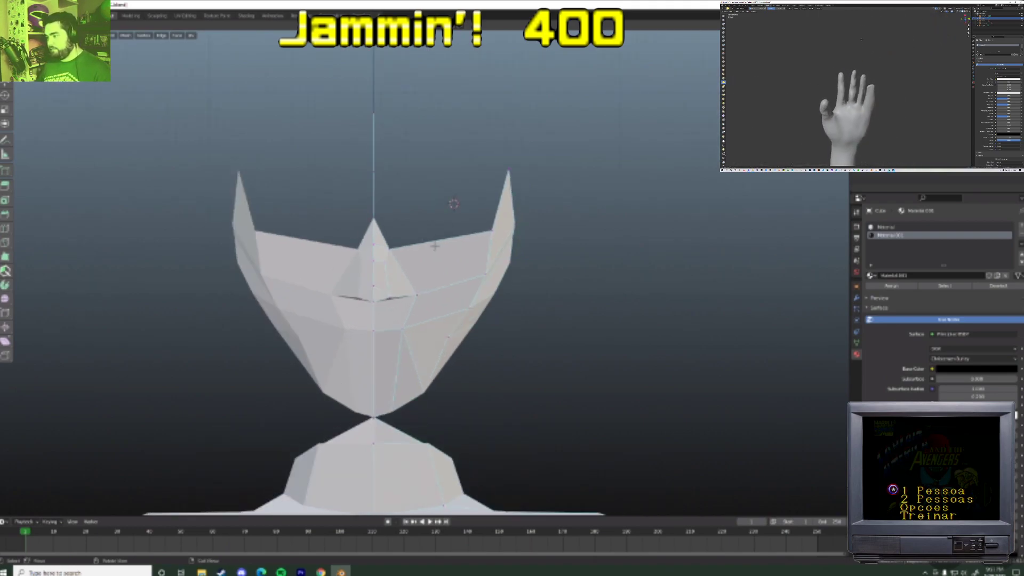
middle_click_drag(458, 341, 482, 335)
key("g")
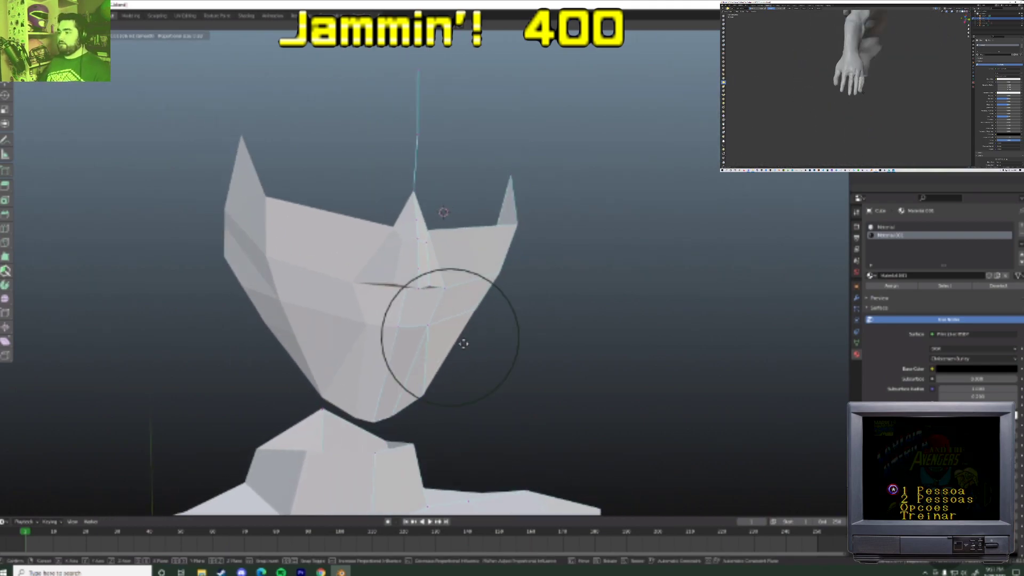
left_click(469, 347)
mouse_move(501, 370)
middle_mouse_down()
mouse_move(428, 372)
mouse_move(492, 368)
middle_mouse_up()
scroll(428, 372, "down", 7)
scroll(478, 368, "up", 1)
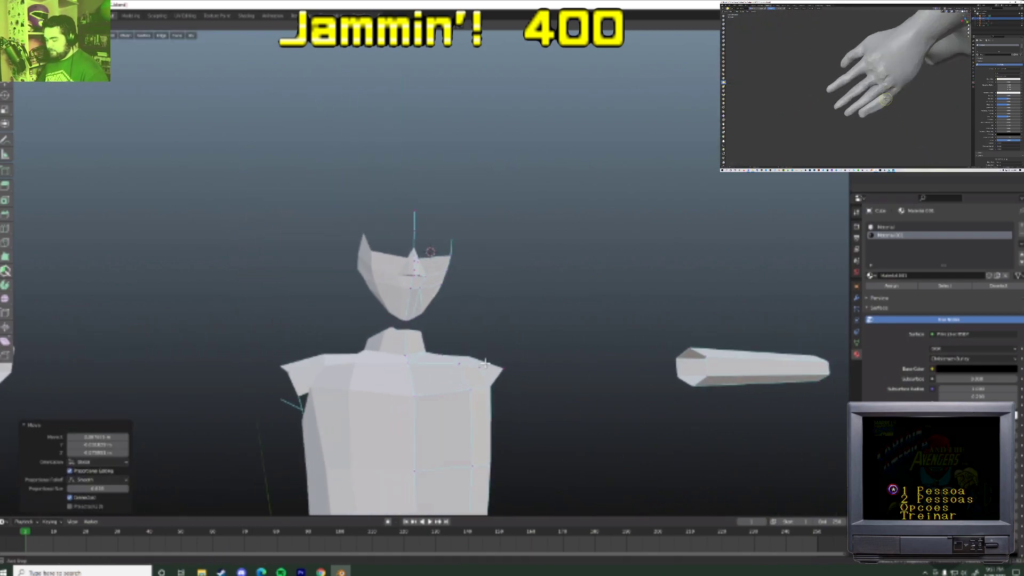
scroll(433, 288, "up", 4)
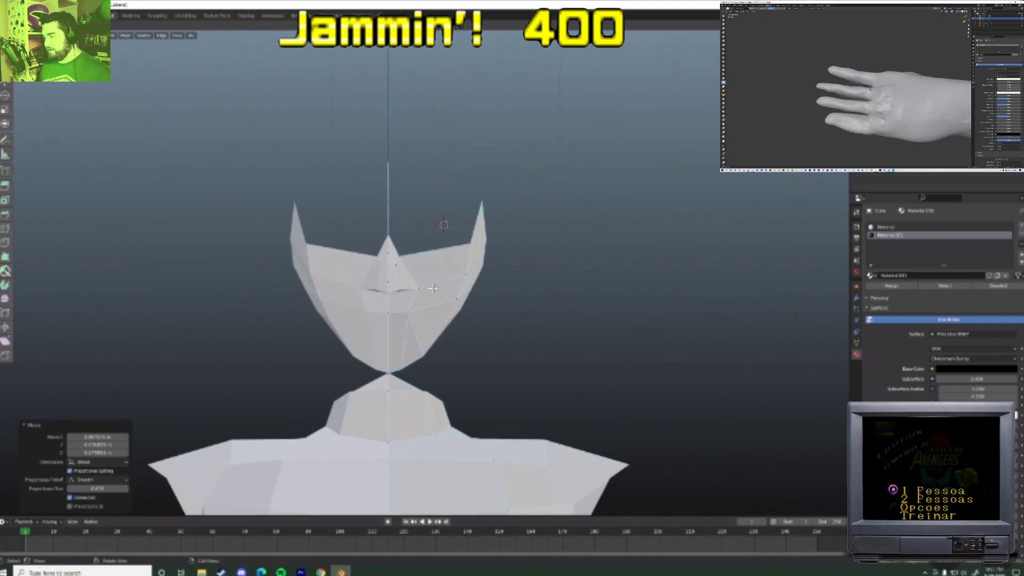
- Lower the vertex beside the nose bridge, the temple tip and the outer cheek corner, leveling the cheek's upper edge
scroll(392, 250, "up", 5)
key("g")
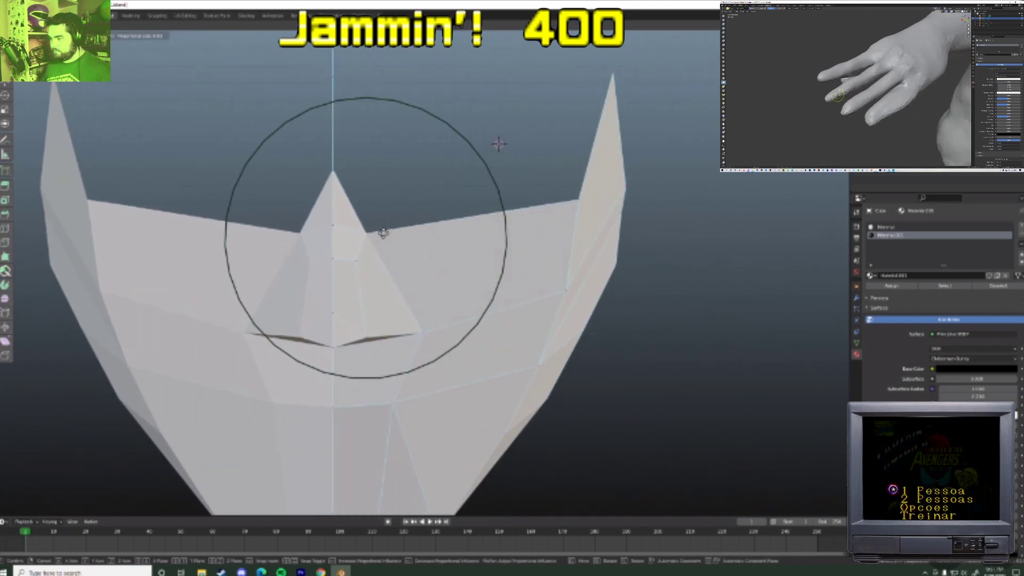
left_click(383, 242)
key("g")
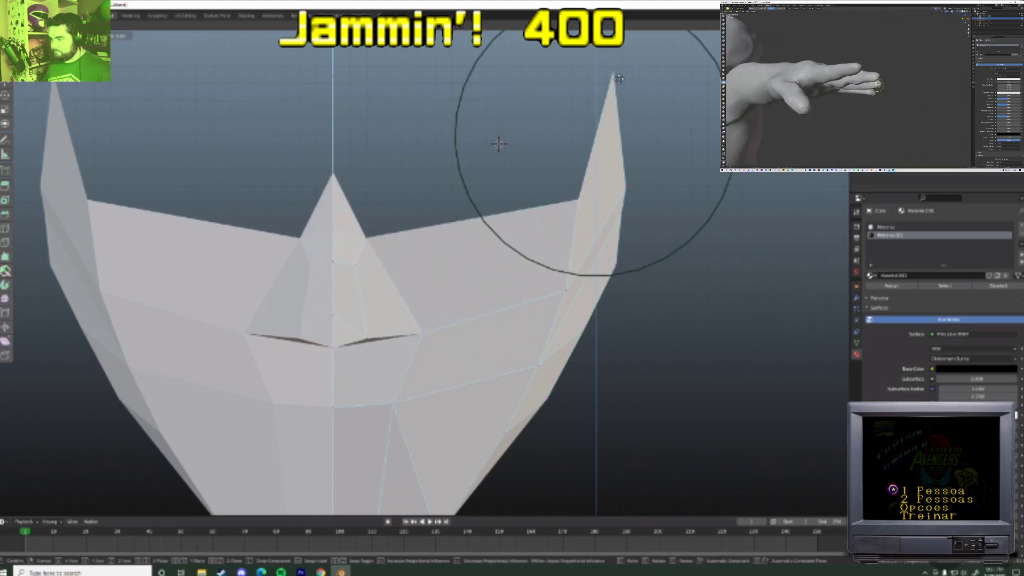
left_click(614, 111)
left_click(573, 246)
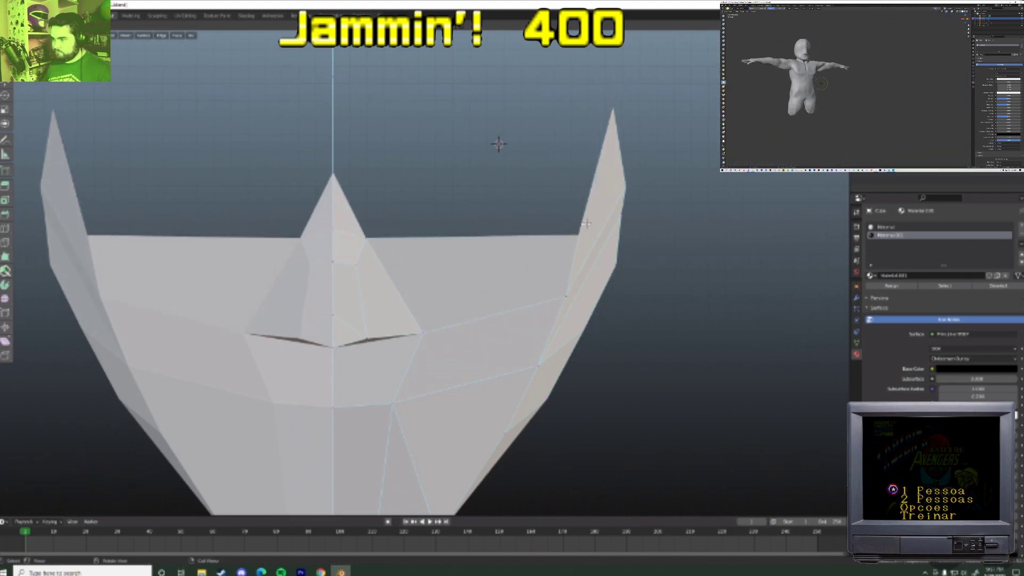
key("g")
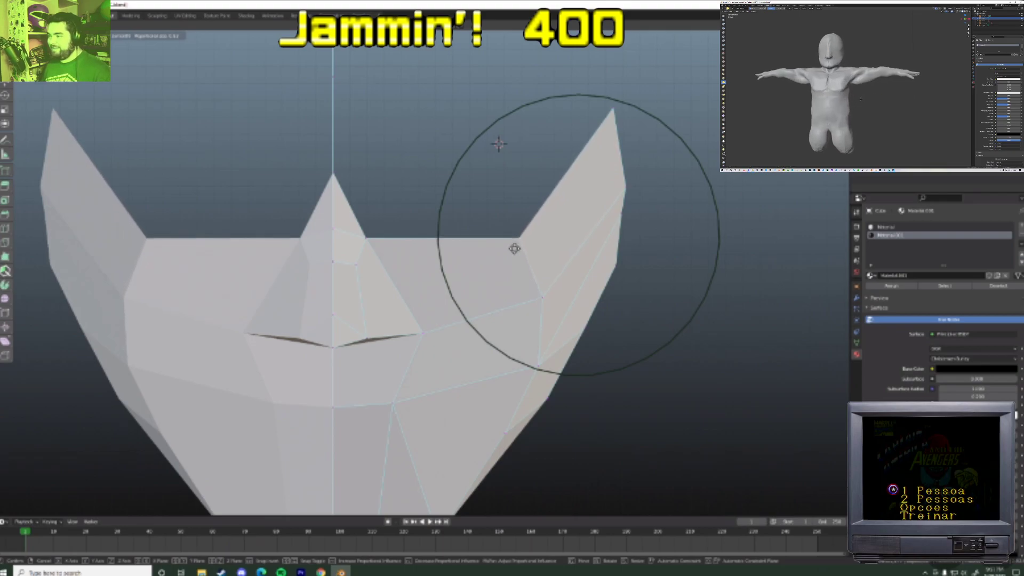
right_click(528, 244)
- Delete the mouth and inner cheek geometry, and remove only the faces of the remaining upper cheek
scroll(541, 281, "down", 2)
middle_click_drag(540, 283, 509, 291)
scroll(509, 290, "up", 2)
middle_click_drag(400, 322, 404, 314, "shift")
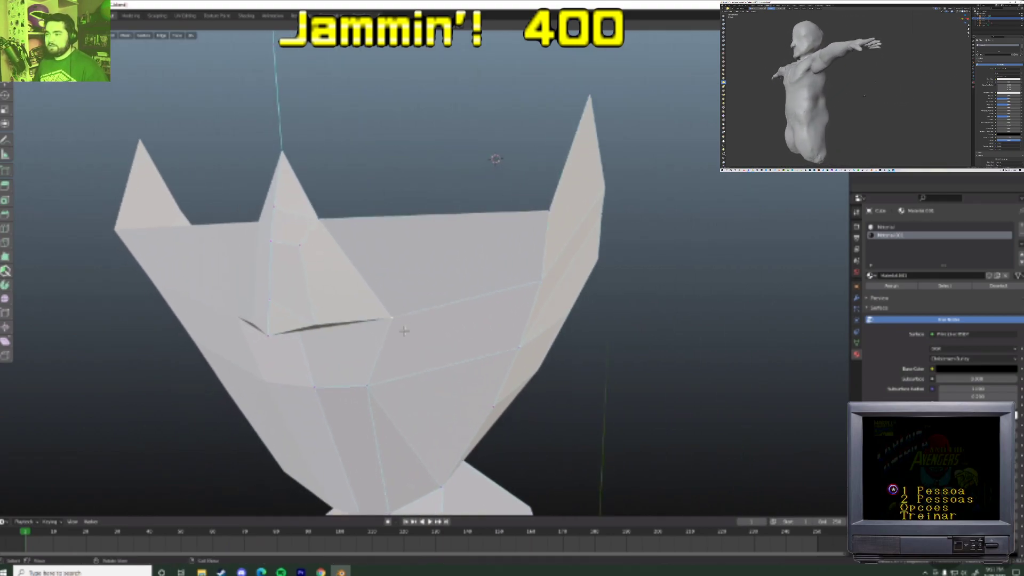
key("x")
left_click(376, 380)
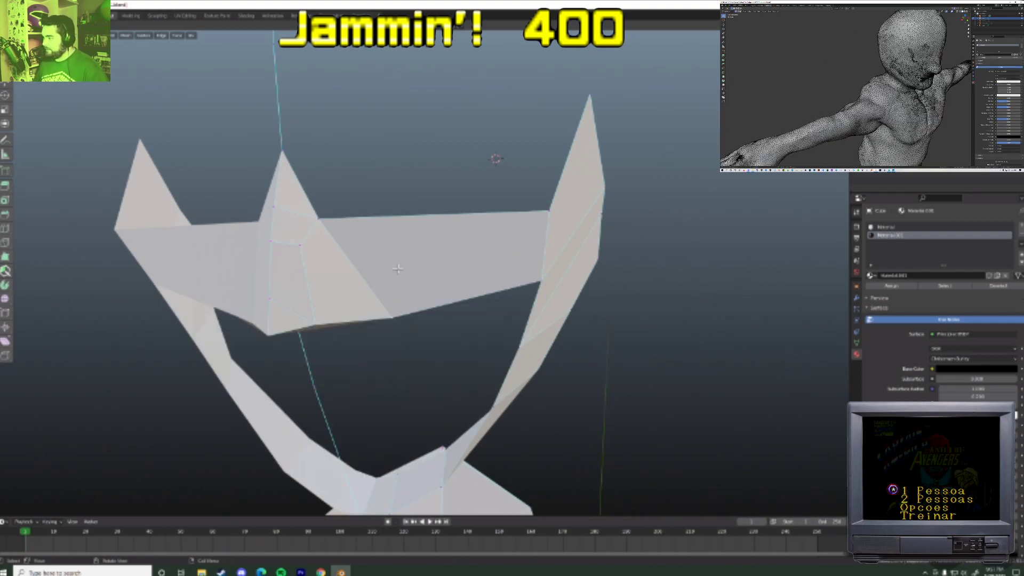
key("x")
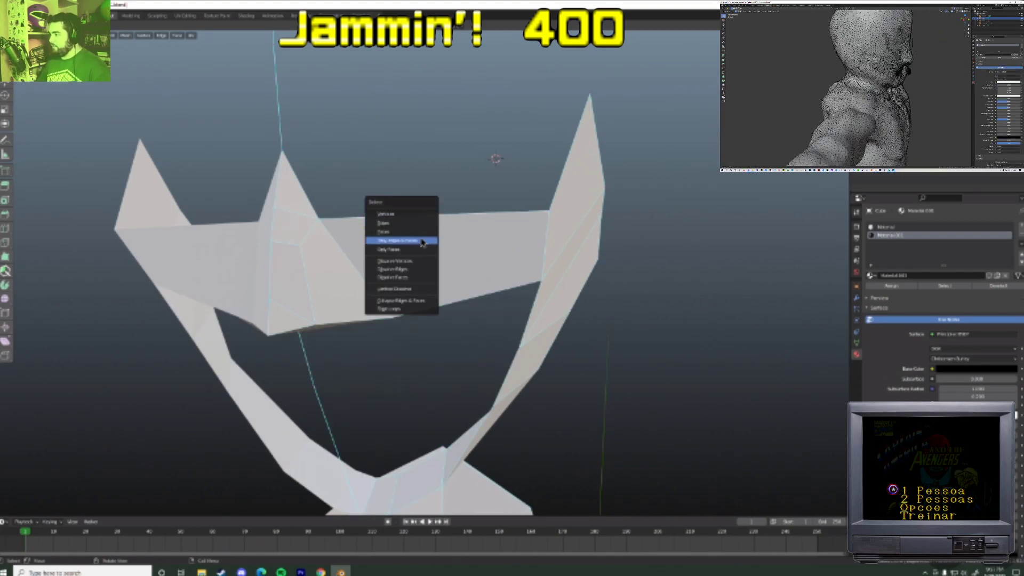
left_click(420, 249)
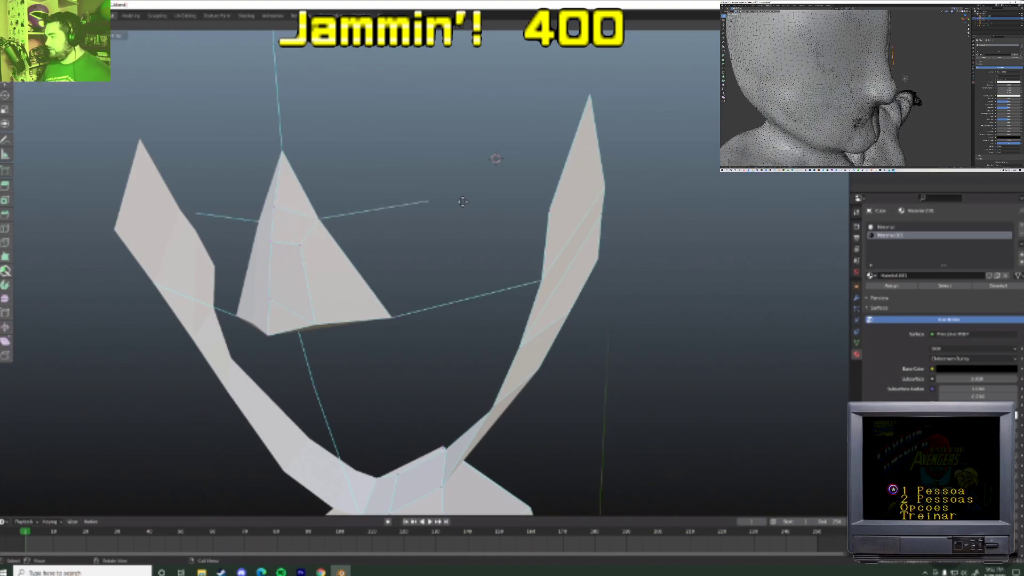
- Extrude a vertex outward from beside the nose bridge and connect it to the outer cheek corner with an edge
key("e")
left_click(444, 210)
left_click(542, 211, "shift")
key("f")
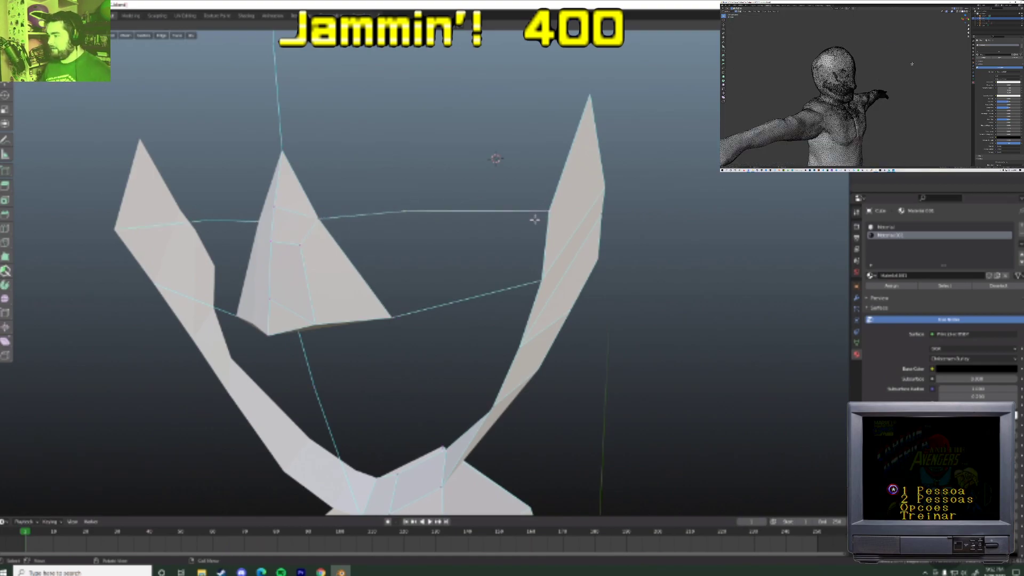
- Add one cut midway along the lower cheek edge and move the new vertex slightly downward
key("ctrl+r")
double_click(473, 299)
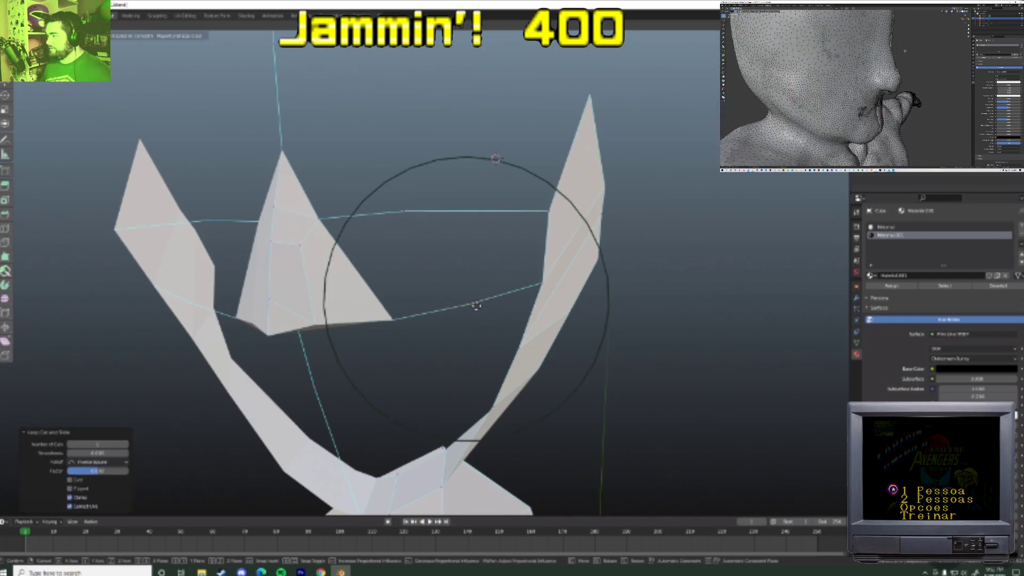
left_click(478, 314)
- Fill the upper cheek with two faces between the nose and the temple
left_click(367, 229)
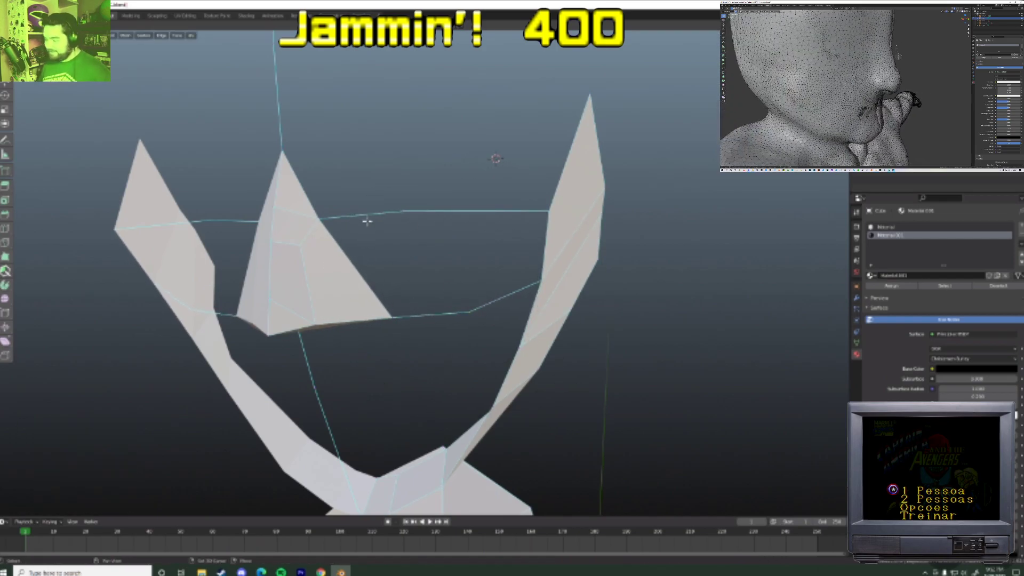
key("f")
left_click(460, 288)
left_click(464, 207, "shift")
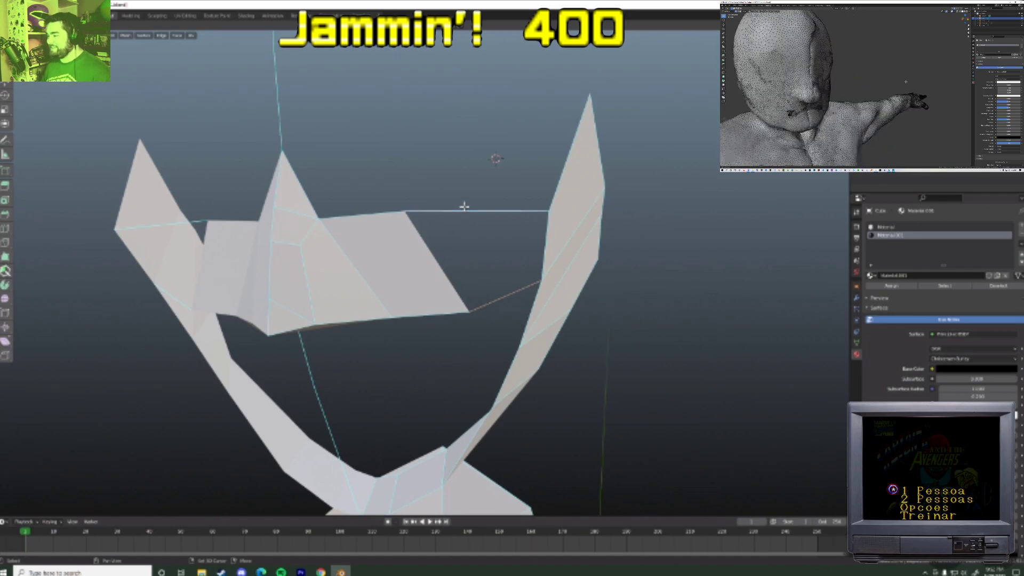
left_click(540, 236, "shift")
key("f")
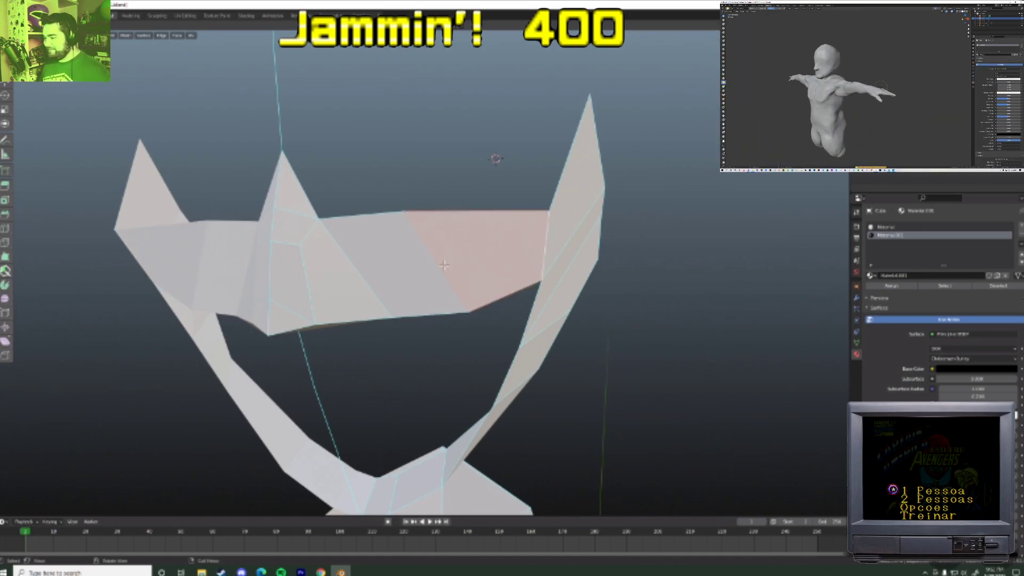
- Scale down the edge dividing the two upper cheek faces and rotate it to a more upright angle
middle_click_drag(448, 264, 592, 231)
key("s")
left_click(534, 222)
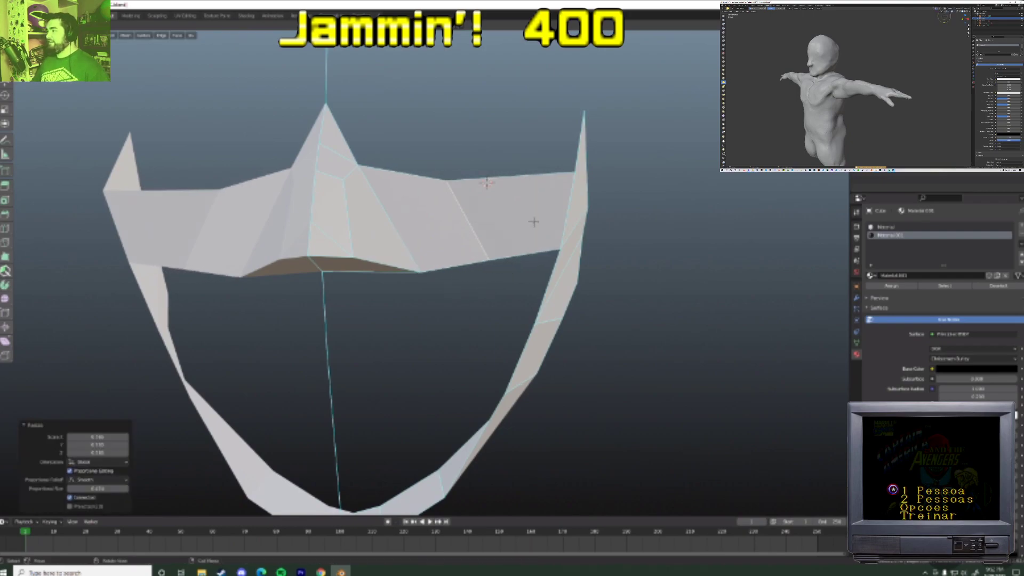
left_click(556, 252)
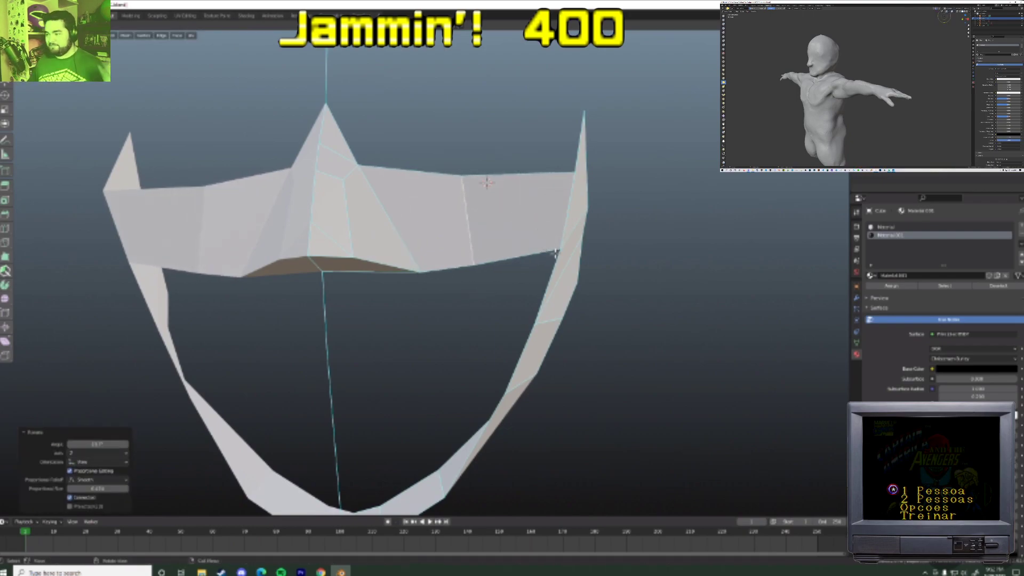
- Delete the inner vertices on the front of the nose and fill the opening with a new face
middle_click_drag(513, 281, 452, 301)
middle_click_drag(400, 324, 427, 352)
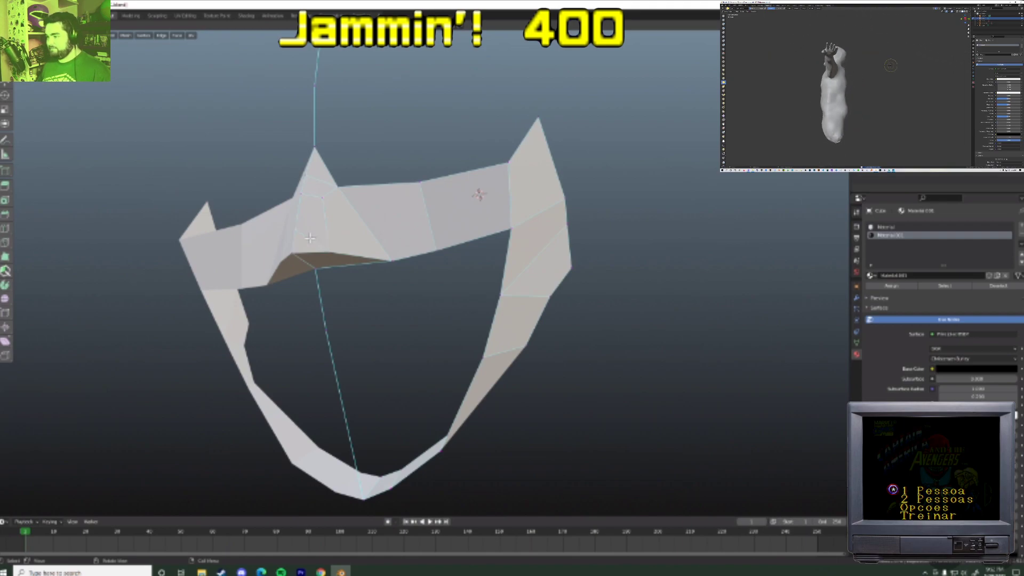
key("x")
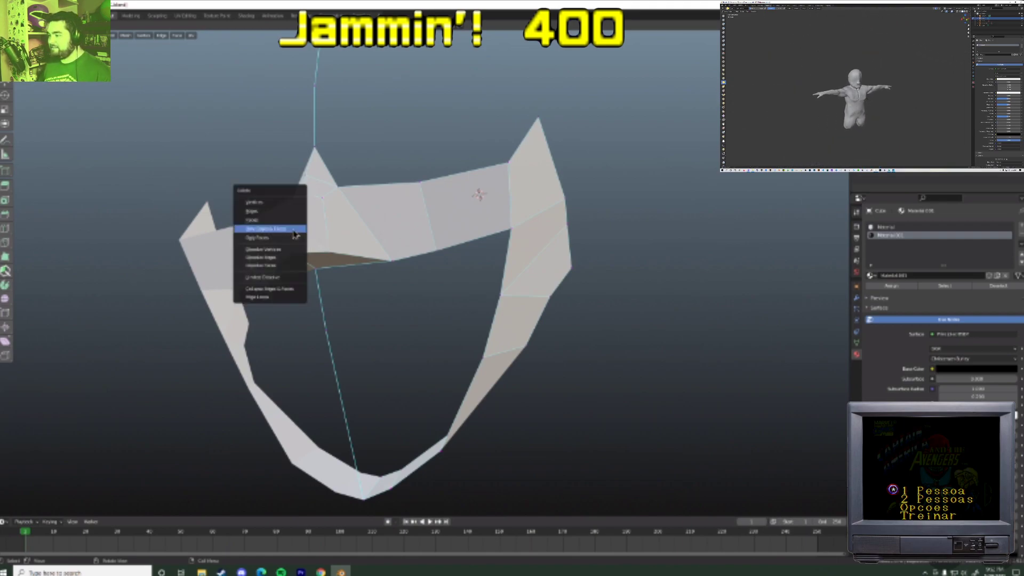
left_click(275, 205)
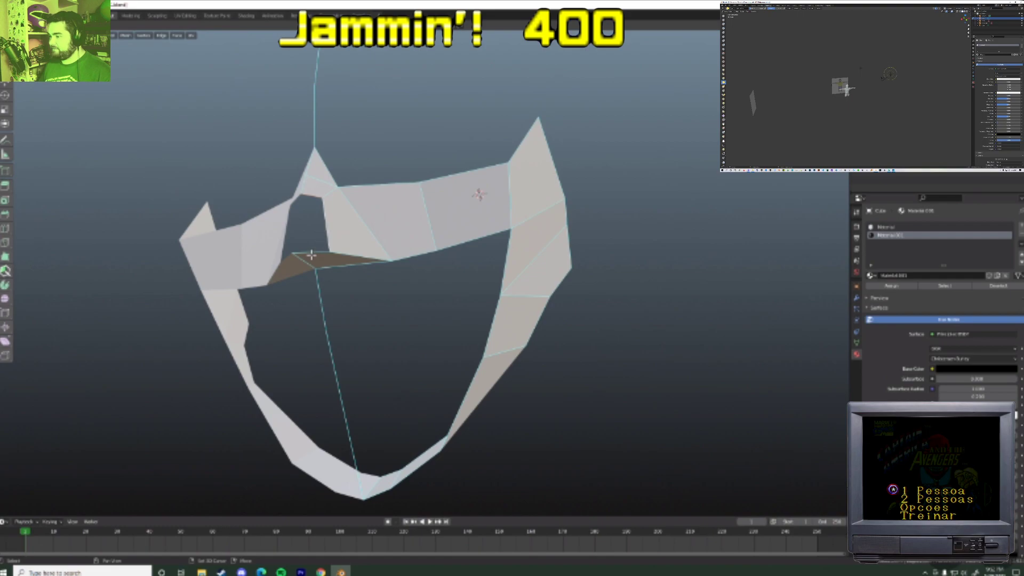
key("f")
- Rotate the selected nose-front geometry about the X axis and shift it along the Y axis with proportional editing
middle_click_drag(310, 255, 275, 284)
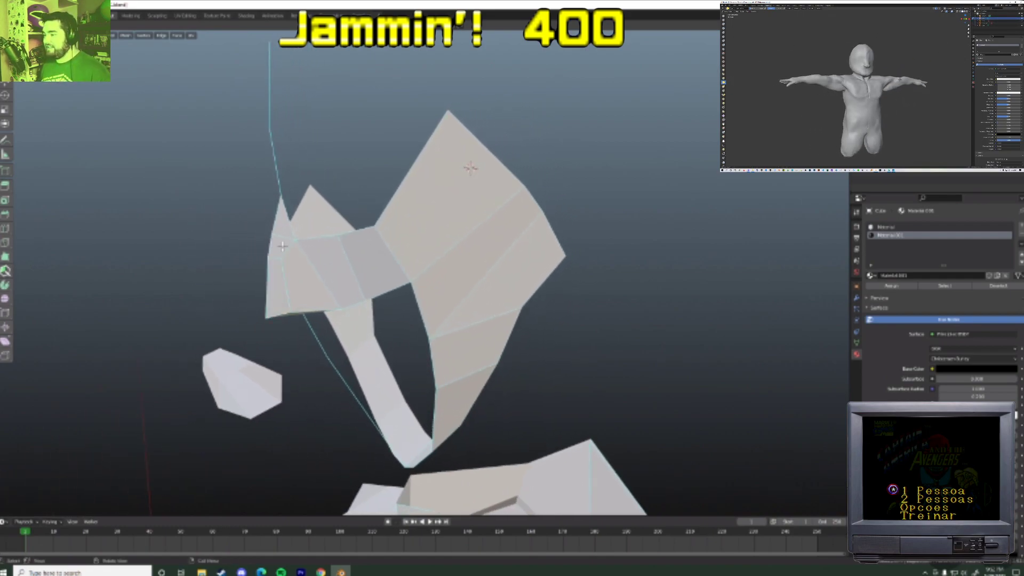
key("r")
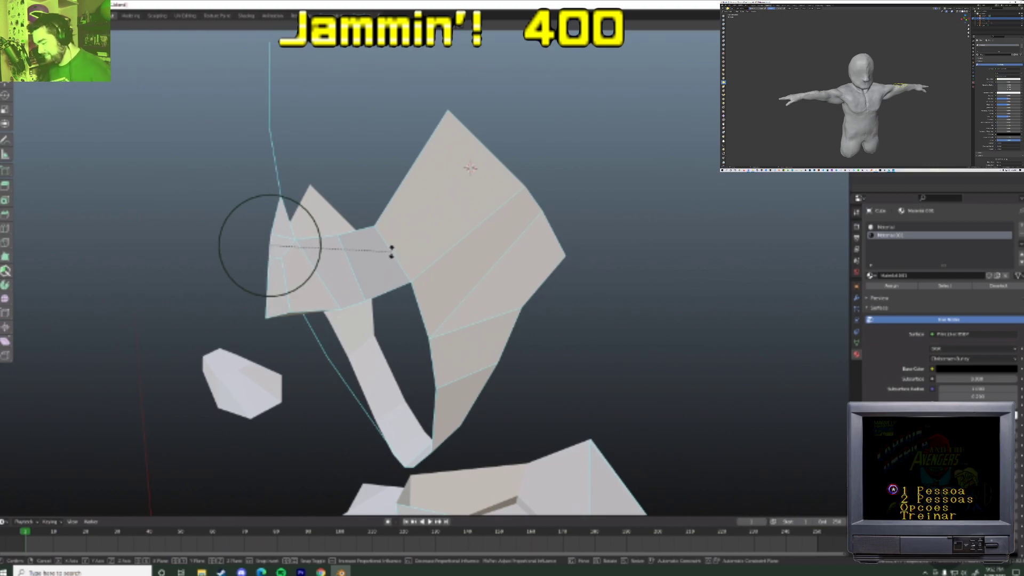
left_click(391, 251)
key("r")
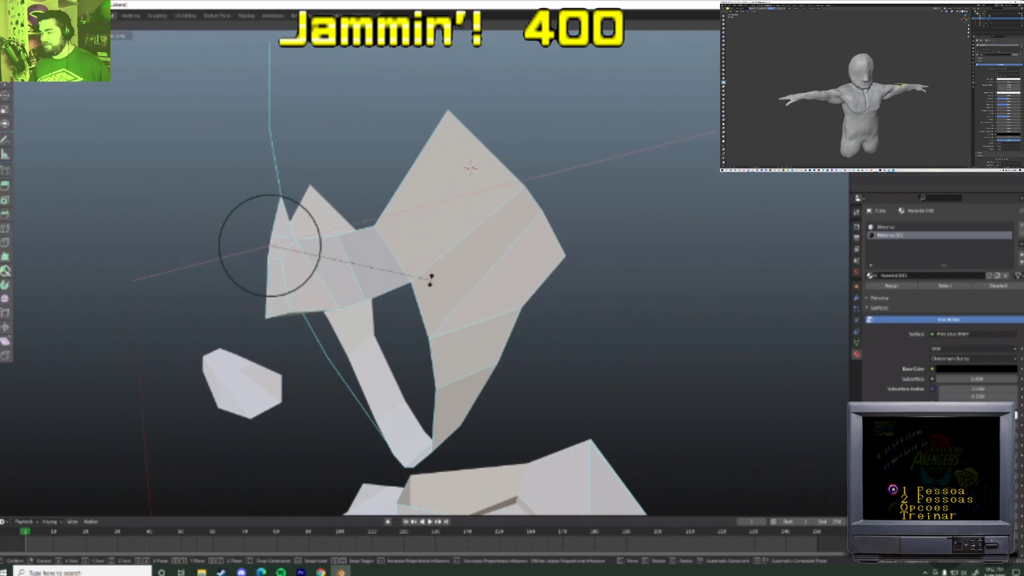
left_click(433, 275)
key("g")
key("y")
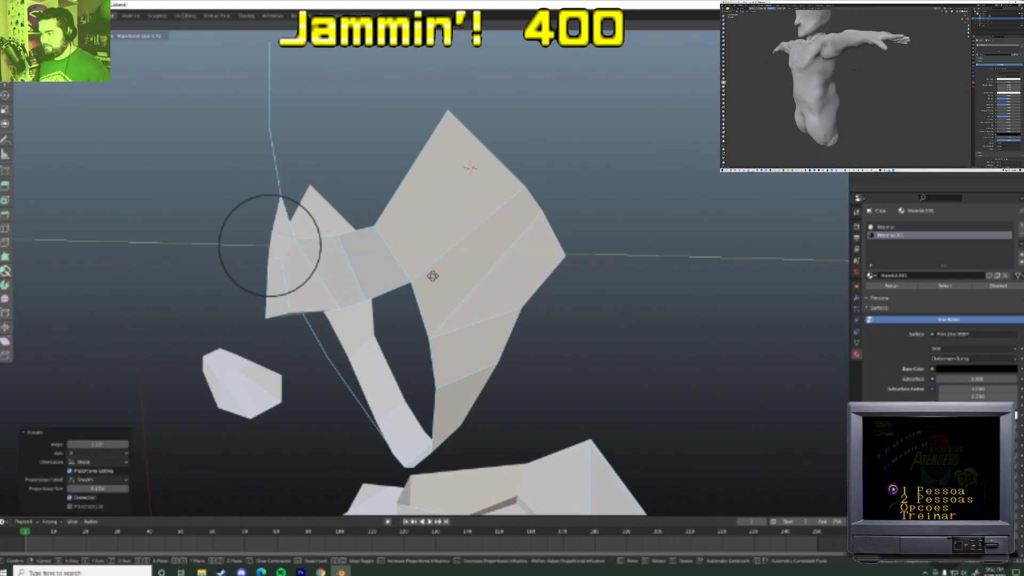
left_click(431, 276)
- Adjust the position of the nose's lower edge using proportional editing
middle_click_drag(320, 278, 389, 278)
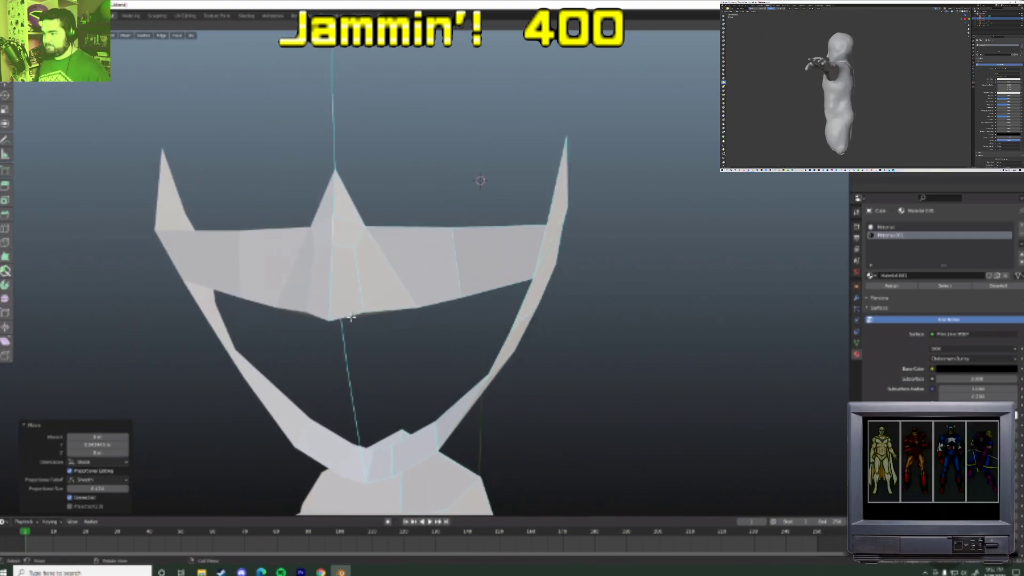
key("g")
left_click(405, 321)
mouse_move(414, 322)
middle_mouse_down()
mouse_move(453, 334)
mouse_move(384, 275)
mouse_move(385, 306)
mouse_move(402, 319)
middle_mouse_up()
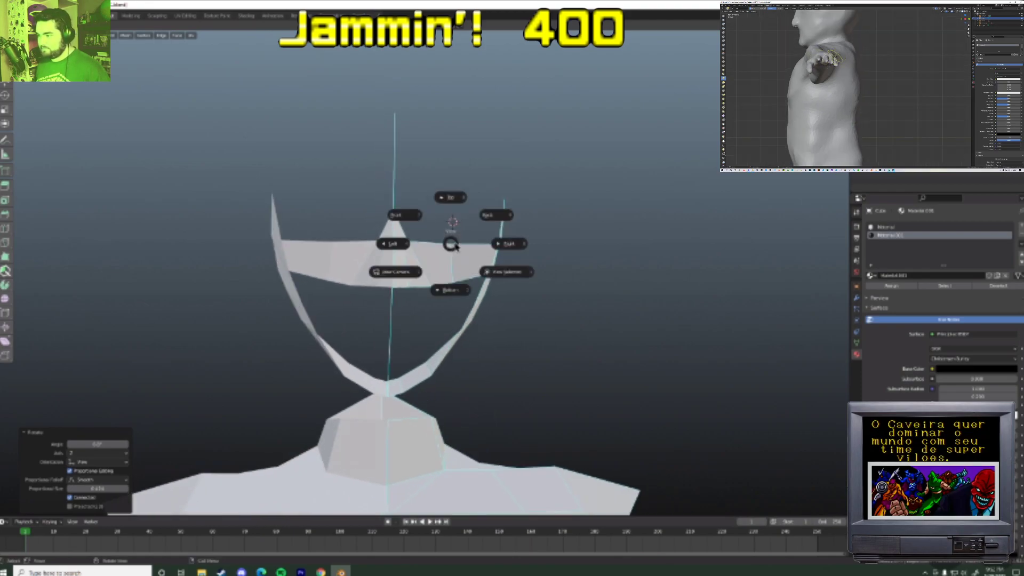
- Extrude the upper edges of the cheek band straight up along Z to start the mirrored forehead
scroll(455, 256, "down", 5)
middle_click_drag(457, 306, 472, 258)
scroll(466, 283, "up", 2)
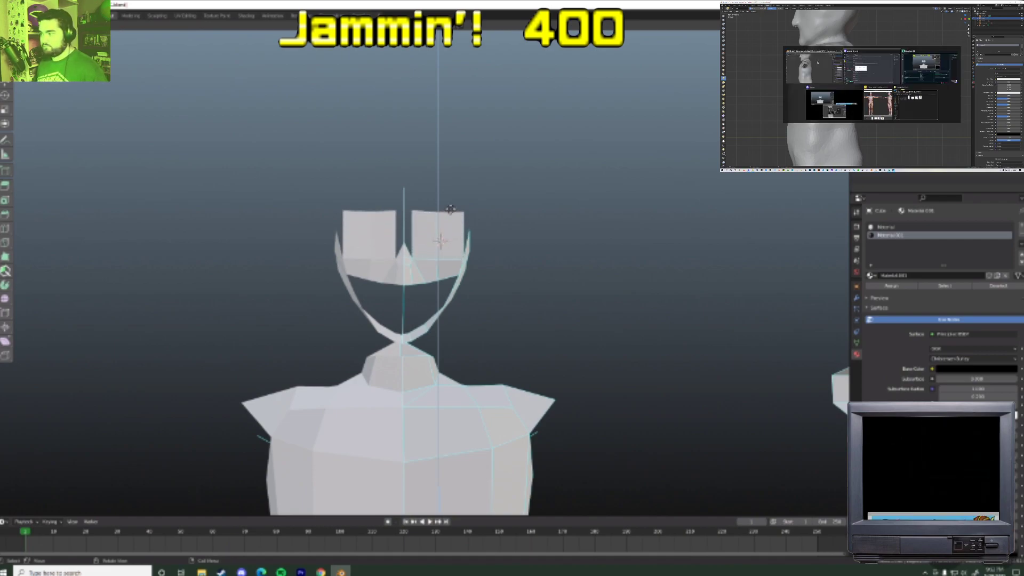
left_click(450, 220)
scroll(450, 220, "down", 2)
middle_click_drag(451, 220, 497, 276)
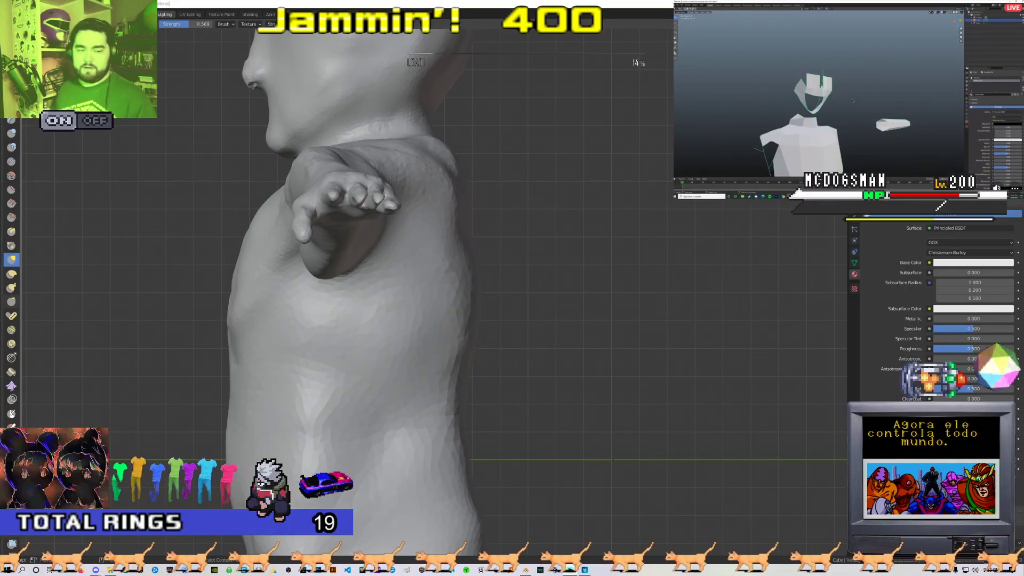
- Lengthen and round the little finger of the sculpted figure's hand with the Grab brush
scroll(435, 211, "up", 4)
mouse_move(435, 210)
middle_mouse_down()
mouse_move(448, 224)
mouse_move(408, 209)
mouse_move(405, 222)
middle_mouse_up()
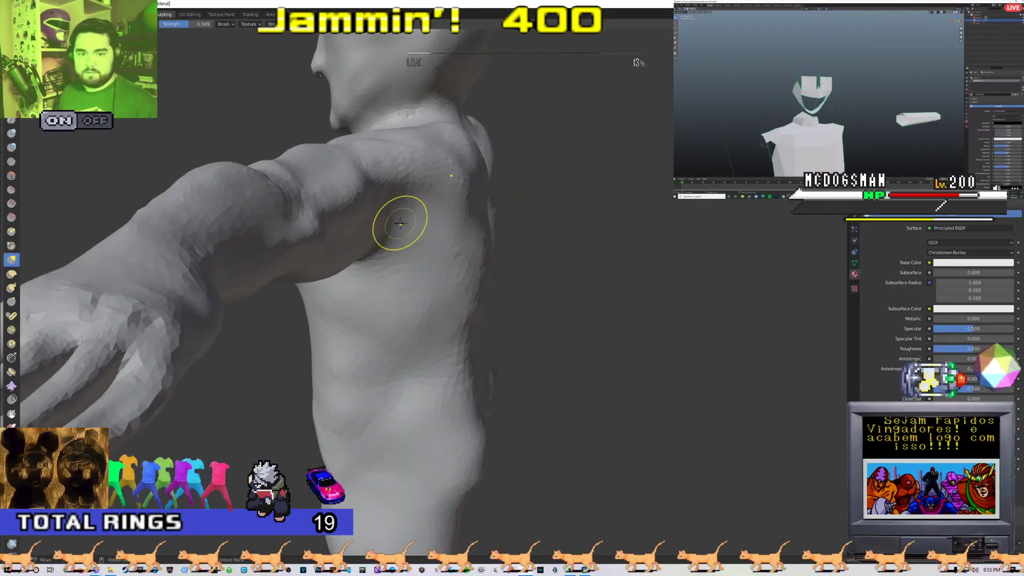
mouse_move(364, 212)
middle_mouse_down()
mouse_move(404, 216)
mouse_move(359, 188)
mouse_move(368, 325)
mouse_move(400, 201)
mouse_move(354, 331)
mouse_move(370, 308)
mouse_move(389, 210)
mouse_move(401, 226)
middle_mouse_up()
key("KP_1")
scroll(374, 270, "down", 3)
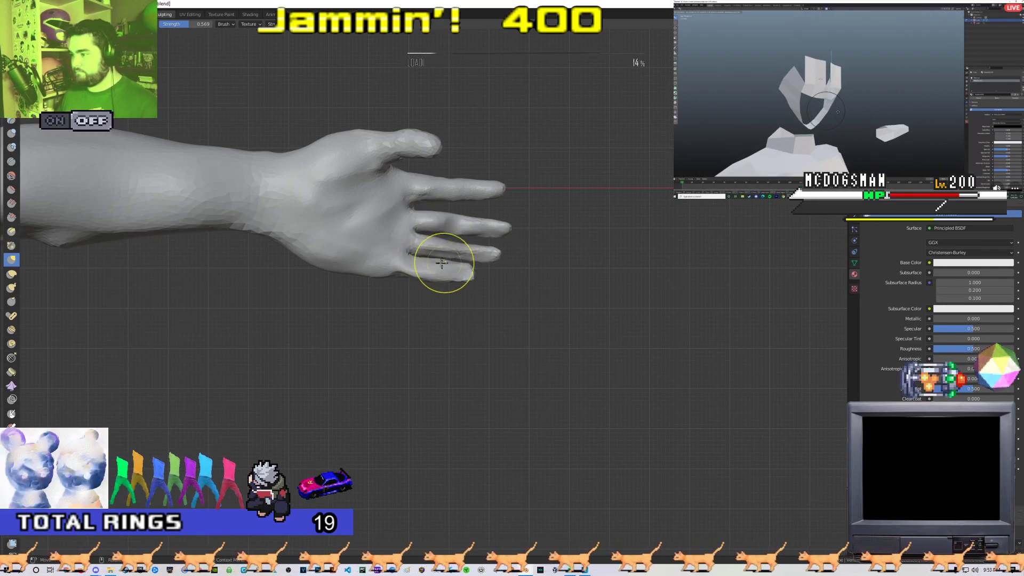
scroll(427, 261, "up", 4)
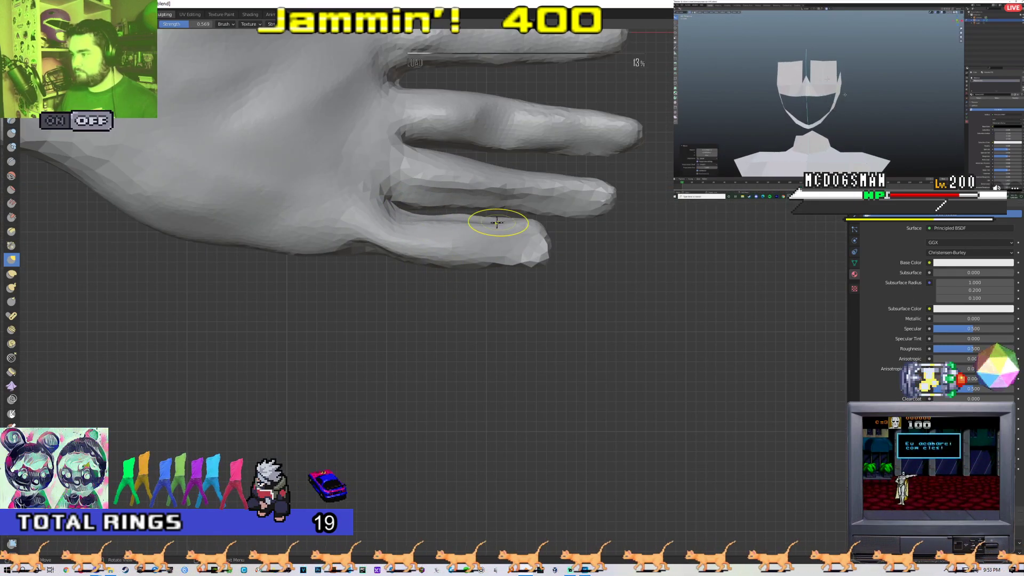
scroll(354, 241, "down", 2)
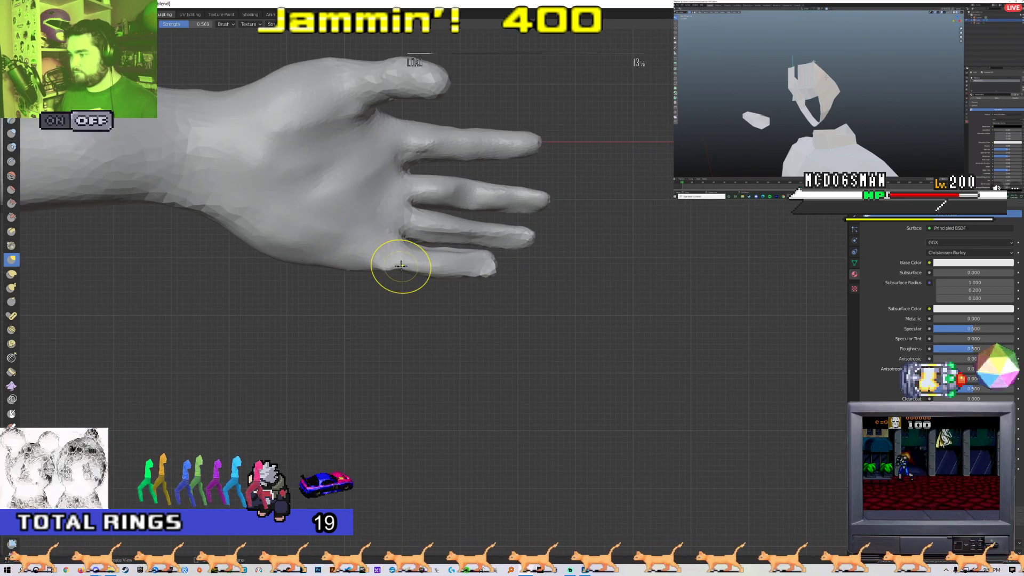
left_click_drag(489, 272, 456, 276)
mouse_move(386, 267)
left_mouse_down()
mouse_move(367, 265)
mouse_move(418, 266)
left_mouse_up()
- Adjust the ring fingertip and reshape the gap between the middle and ring fingers
left_click_drag(528, 234, 529, 235)
scroll(447, 183, "down", 2)
scroll(446, 186, "up", 2)
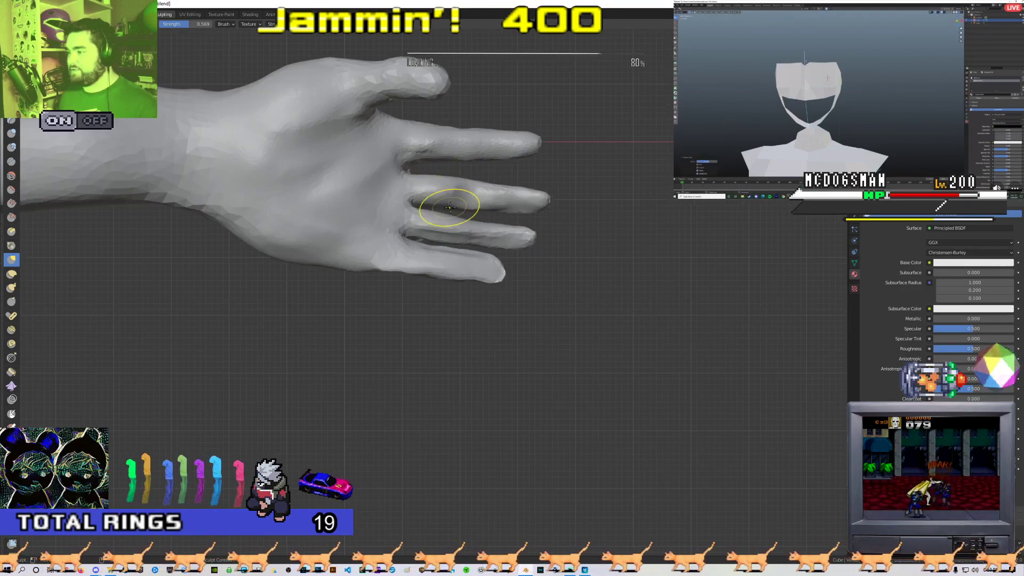
scroll(478, 212, "down", 1)
mouse_move(423, 199)
left_mouse_down()
mouse_move(436, 195)
mouse_move(436, 212)
mouse_move(469, 201)
mouse_move(512, 214)
mouse_move(485, 218)
left_mouse_up()
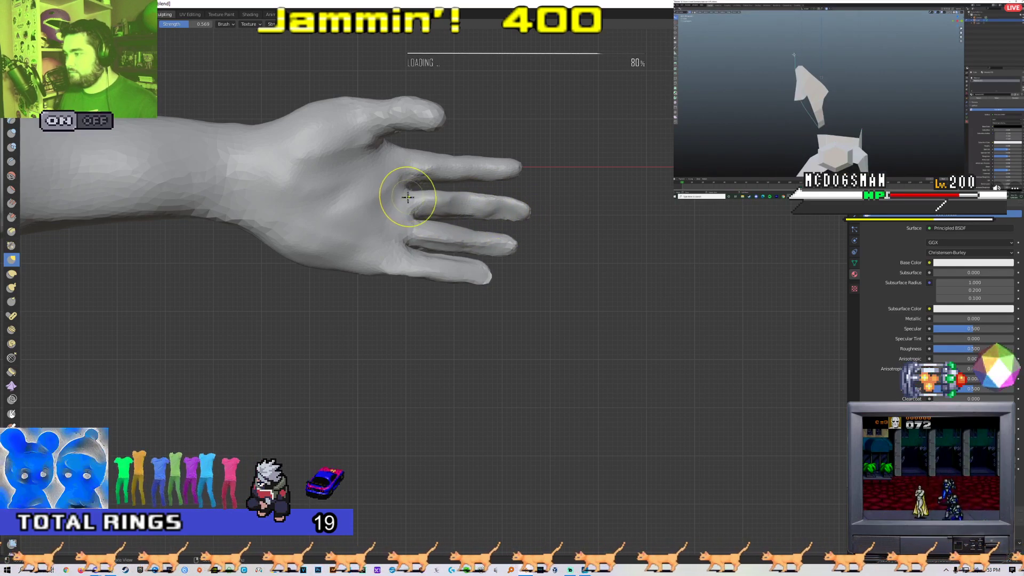
- Switch to a volume-building sculpt brush and fill out the middle and ring fingers from the palm side
mouse_move(420, 196)
middle_mouse_down()
mouse_move(361, 251)
mouse_move(416, 256)
mouse_move(341, 246)
mouse_move(411, 155)
mouse_move(336, 327)
mouse_move(392, 260)
middle_mouse_up()
scroll(340, 243, "up", 5)
scroll(340, 243, "down", 5)
scroll(412, 155, "up", 5)
scroll(392, 260, "up", 2)
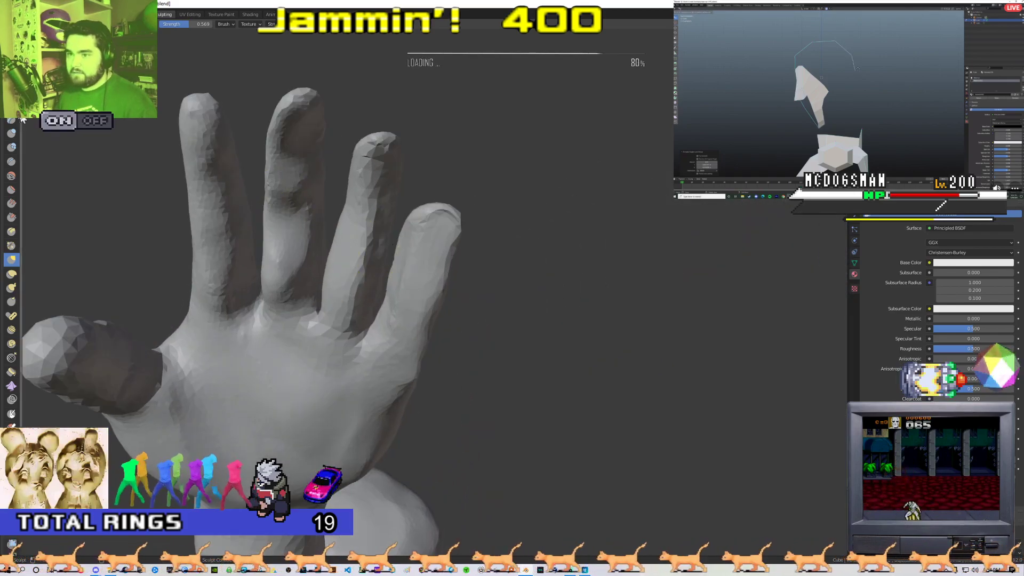
left_click(11, 132)
scroll(320, 171, "down", 1)
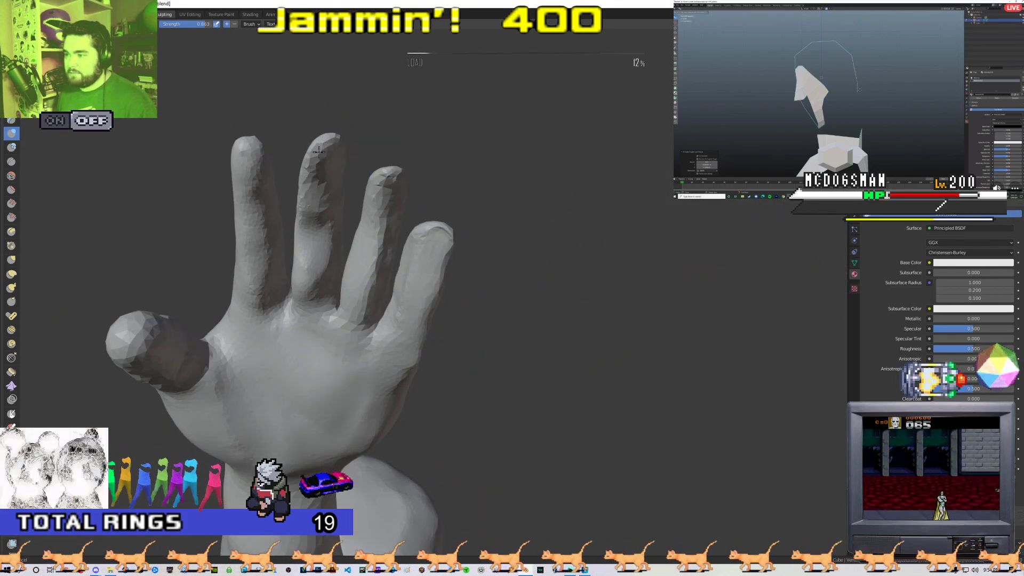
mouse_move(331, 160)
middle_mouse_down()
mouse_move(320, 206)
mouse_move(325, 323)
mouse_move(317, 312)
mouse_move(341, 309)
middle_mouse_up()
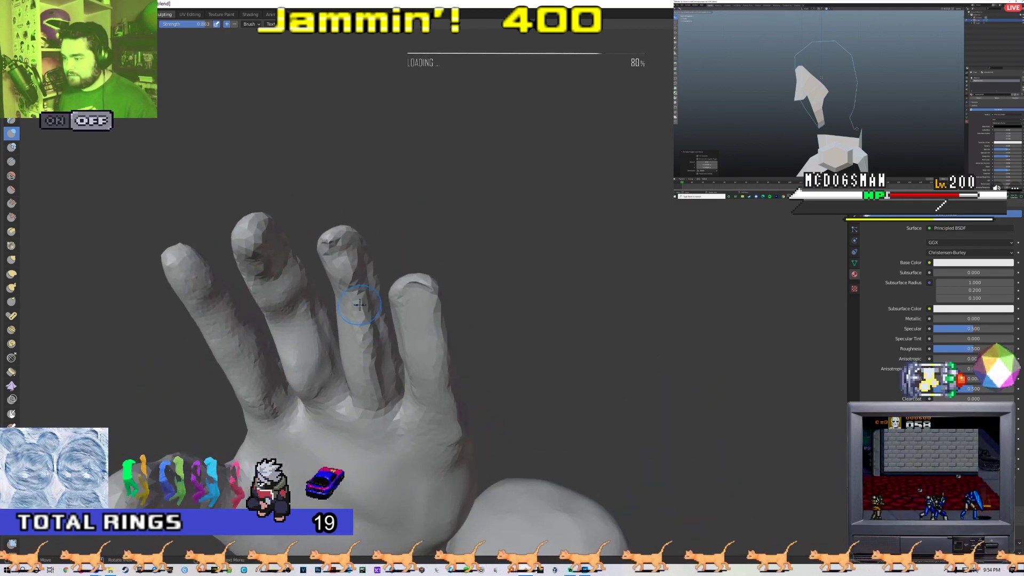
- Continue thickening the fingers along their sides and backs, working around the whole hand
mouse_move(394, 373)
middle_mouse_down()
mouse_move(363, 334)
mouse_move(392, 283)
mouse_move(325, 347)
mouse_move(352, 368)
mouse_move(313, 367)
mouse_move(310, 391)
mouse_move(323, 402)
middle_mouse_up()
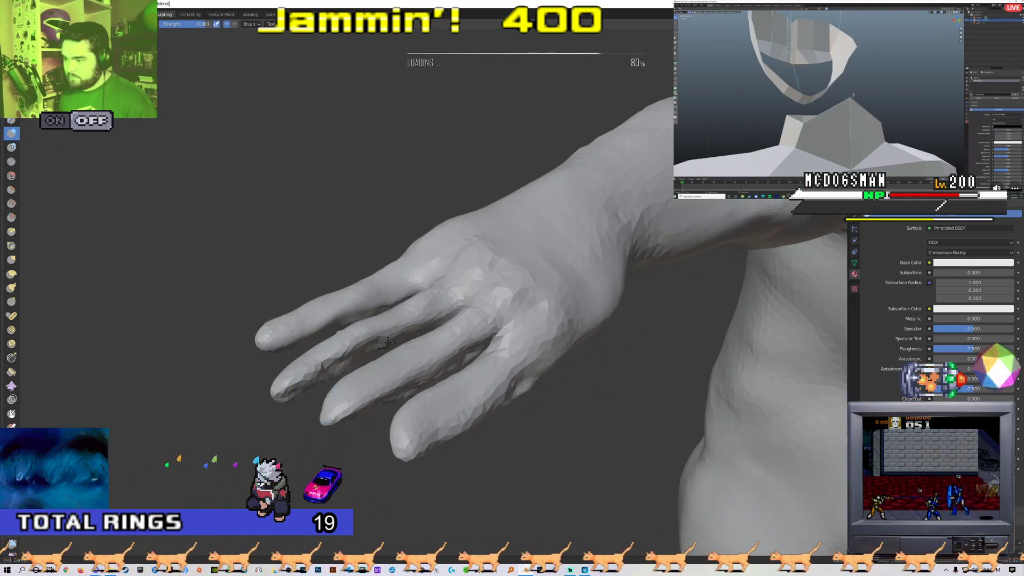
middle_click_drag(362, 363, 404, 361)
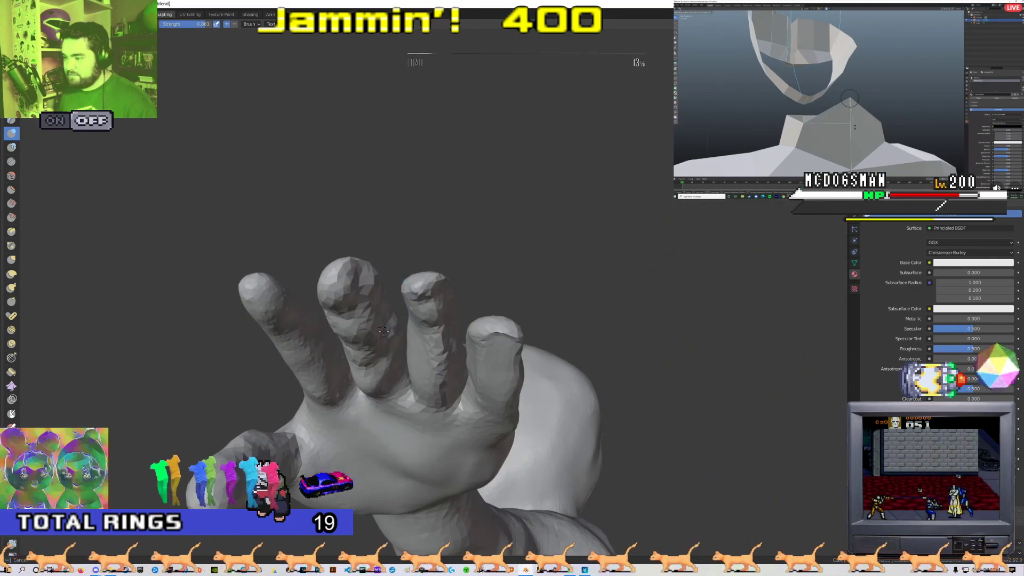
mouse_move(357, 301)
middle_mouse_down()
mouse_move(366, 263)
mouse_move(312, 292)
mouse_move(384, 155)
mouse_move(391, 193)
middle_mouse_up()
mouse_move(368, 241)
middle_mouse_down()
mouse_move(457, 280)
mouse_move(528, 279)
mouse_move(480, 259)
mouse_move(396, 249)
mouse_move(320, 347)
mouse_move(319, 399)
mouse_move(387, 331)
mouse_move(421, 400)
mouse_move(388, 347)
mouse_move(376, 373)
middle_mouse_up()
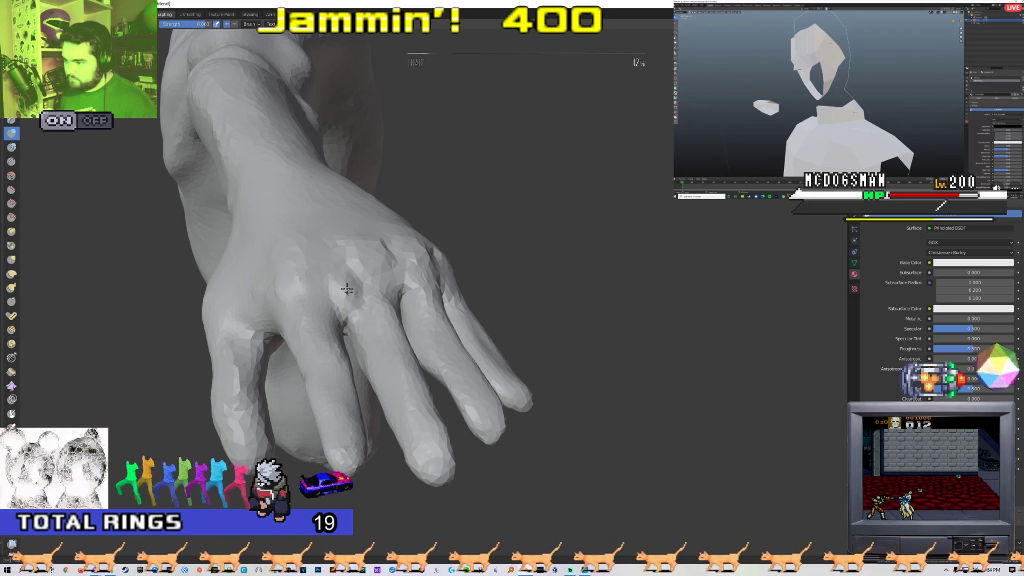
- Sculpt the knuckles on the back of the hand and soften their transitions into the fingers
mouse_move(393, 369)
middle_mouse_down()
mouse_move(368, 319)
mouse_move(392, 348)
middle_mouse_up()
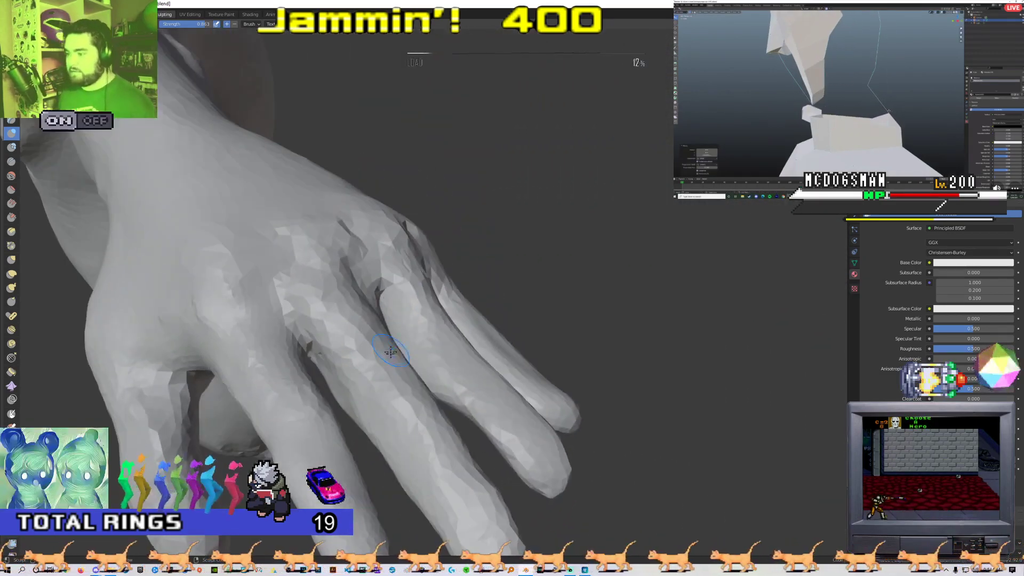
middle_click_drag(311, 283, 409, 385)
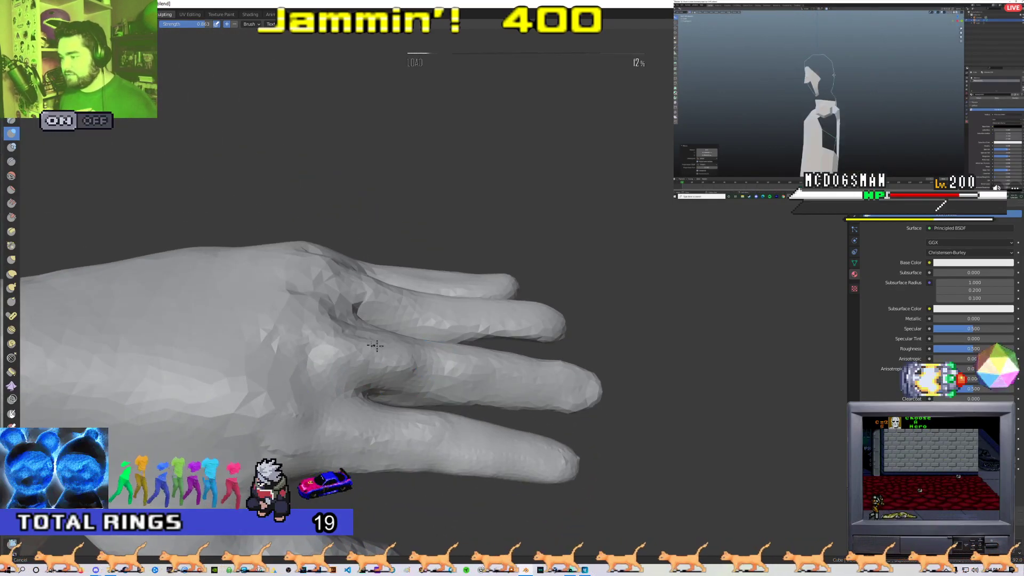
middle_click_drag(343, 320, 320, 341)
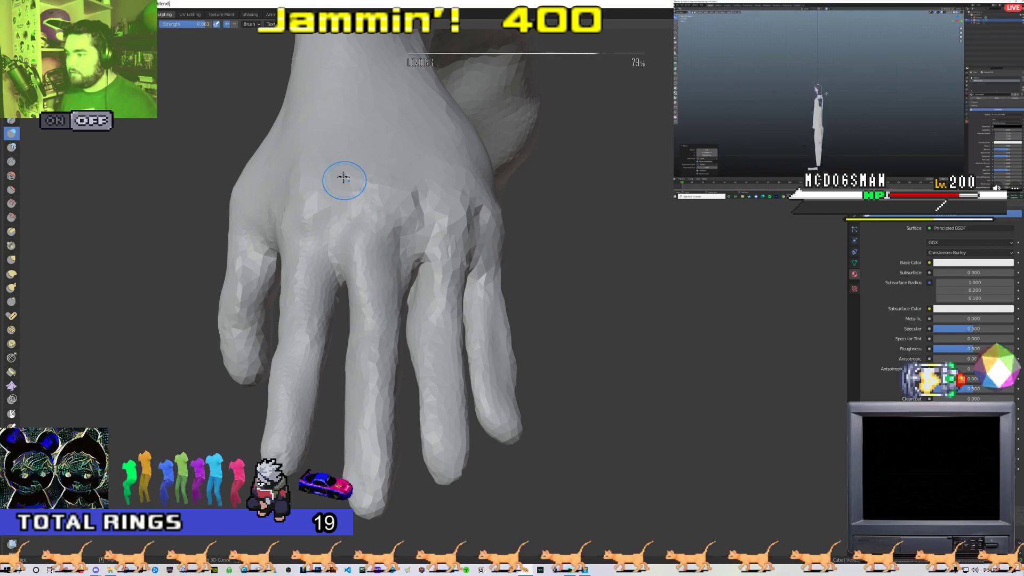
middle_click_drag(431, 292, 388, 205)
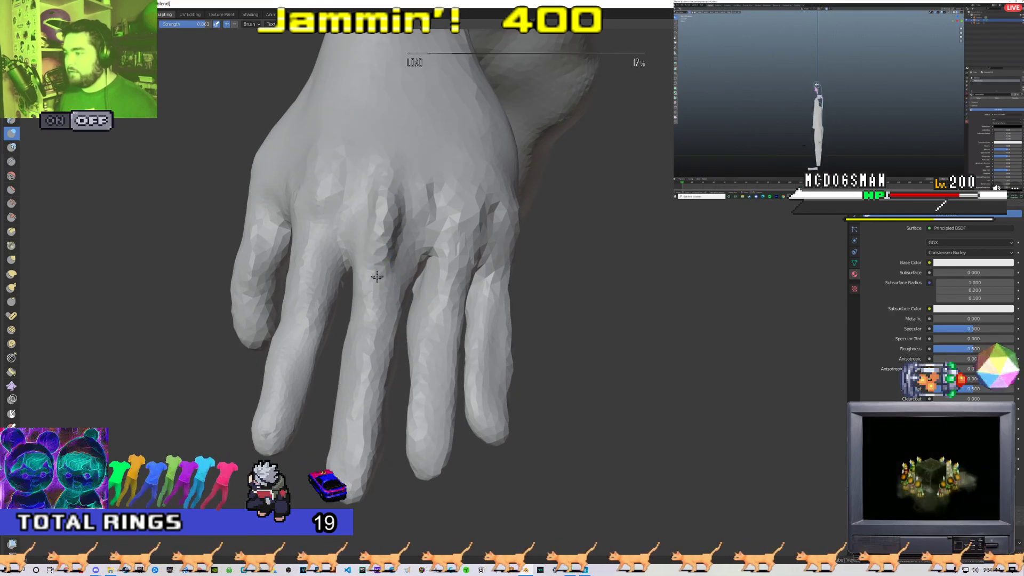
middle_click_drag(391, 249, 347, 228)
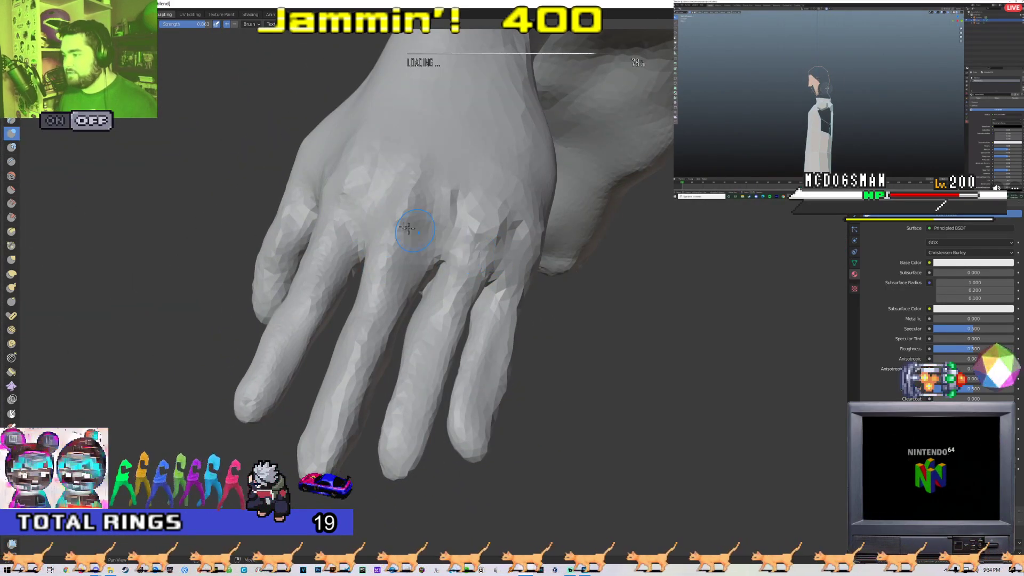
middle_click_drag(359, 224, 446, 258)
middle_click_drag(369, 217, 448, 299)
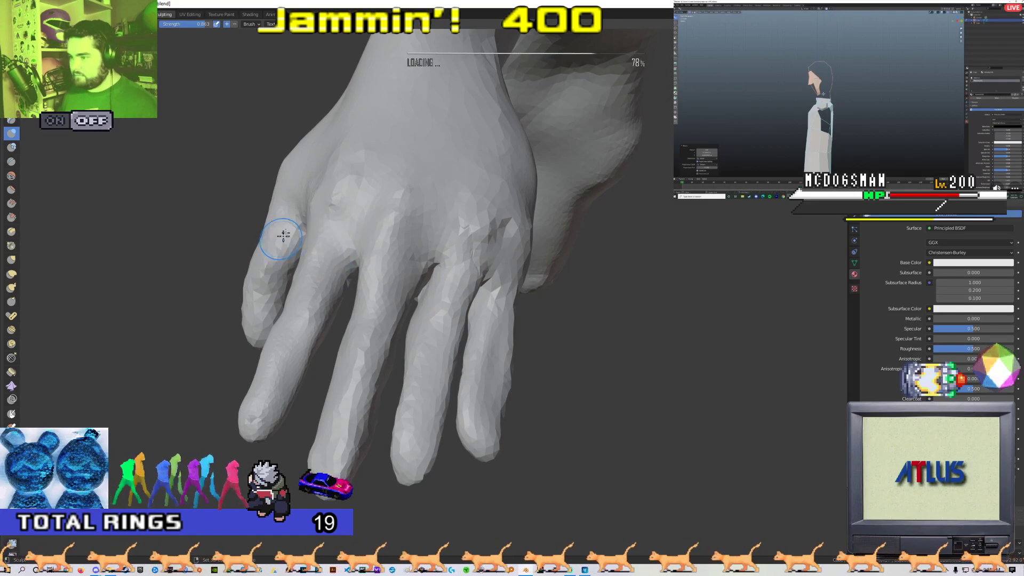
- Even out the volume of the ring and little fingers along their facing sides
middle_click_drag(434, 365, 479, 353)
middle_click_drag(529, 325, 446, 264)
middle_click_drag(335, 234, 491, 325)
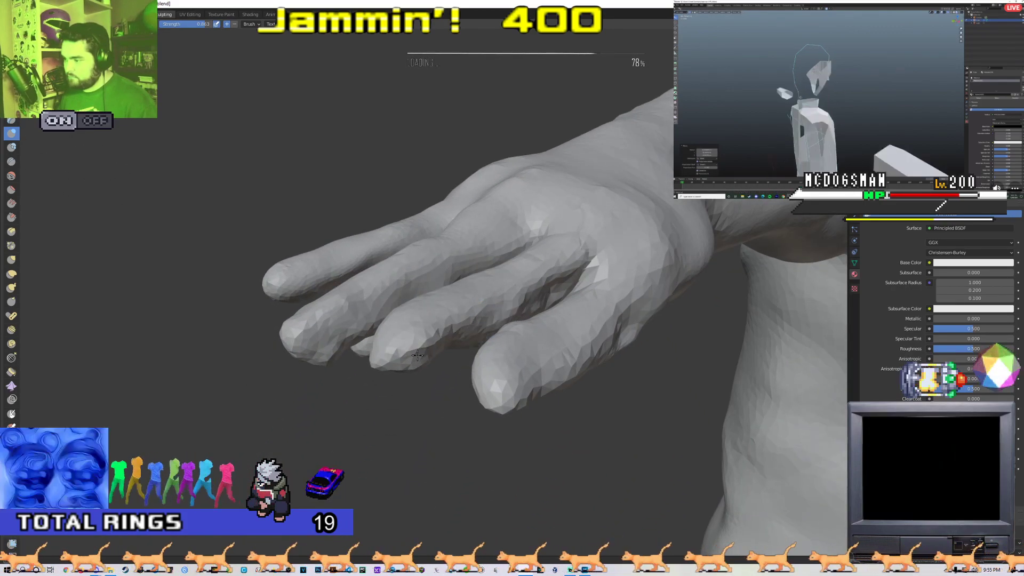
middle_click_drag(419, 353, 491, 346)
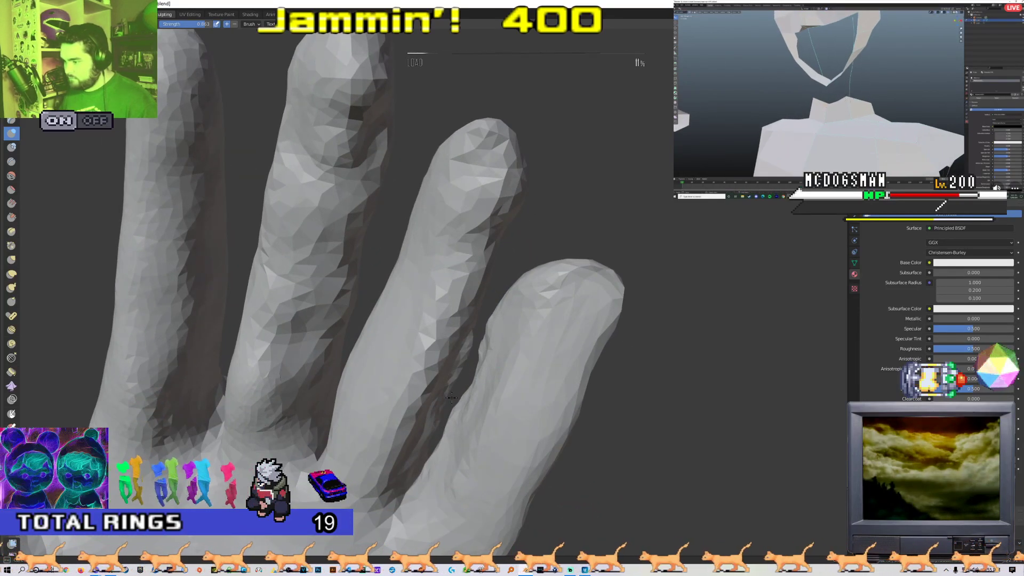
left_click_drag(449, 400, 473, 342)
mouse_move(486, 335)
middle_mouse_down()
mouse_move(489, 356)
mouse_move(493, 329)
middle_mouse_up()
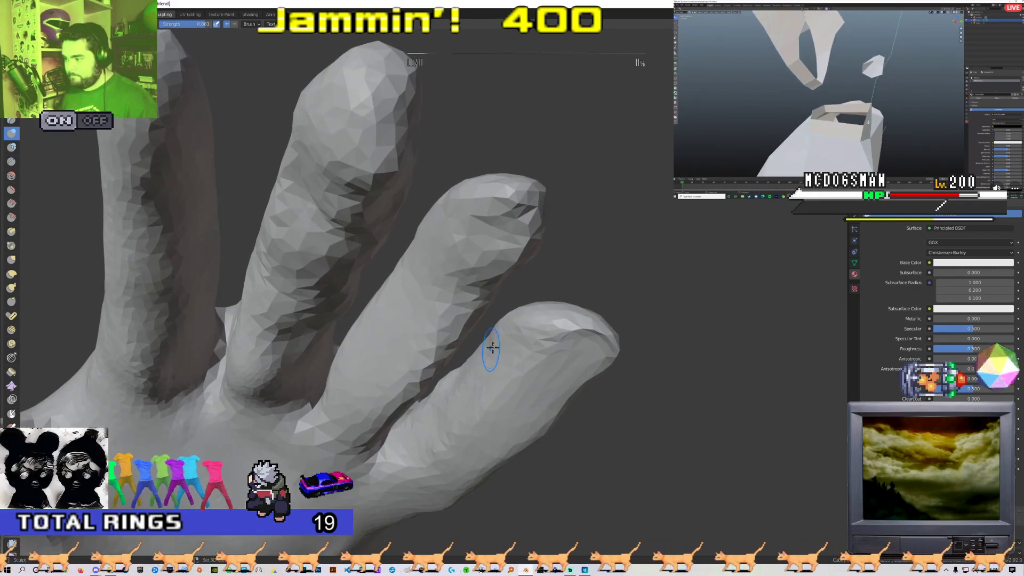
- Refine the web and inner surfaces between the ring and little fingers
middle_click_drag(473, 368, 486, 277)
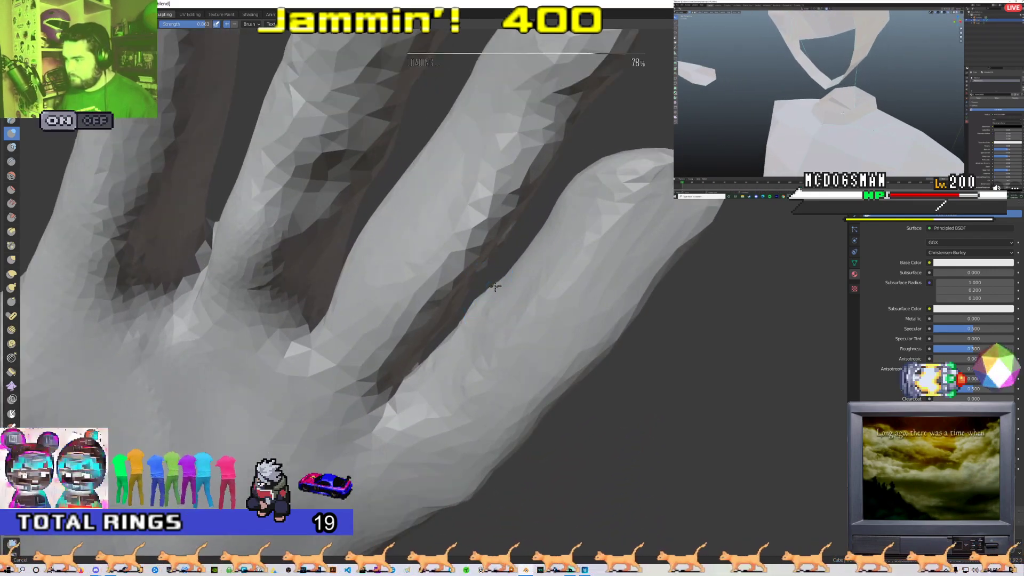
middle_click_drag(423, 372, 391, 420)
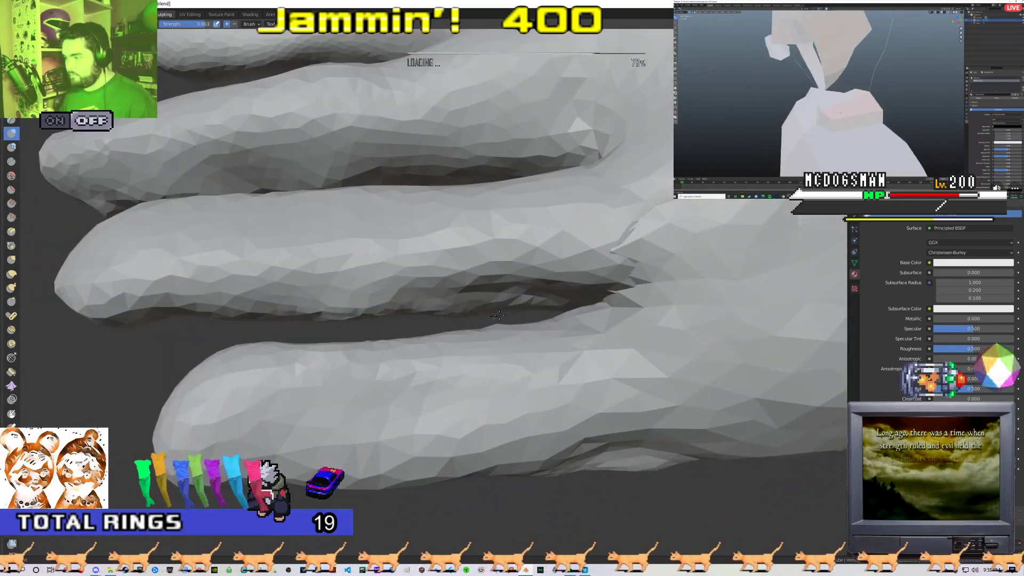
mouse_move(130, 328)
middle_mouse_down()
mouse_move(422, 273)
mouse_move(469, 297)
mouse_move(460, 329)
middle_mouse_up()
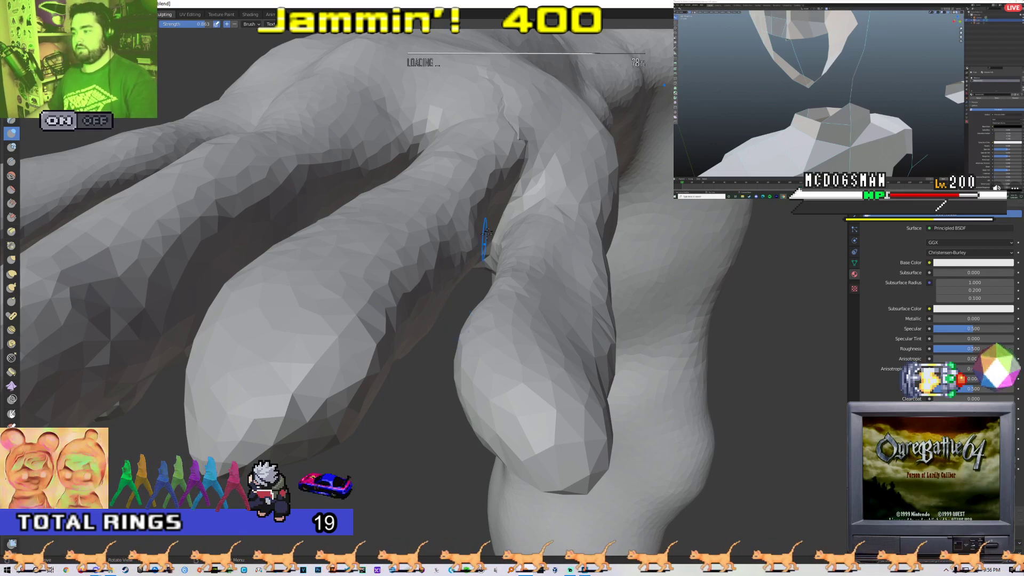
- Rework the knuckle at the ring finger's base, undoing the first stroke and sculpting a replacement
middle_click_drag(478, 252, 496, 298)
scroll(505, 176, "up", 1)
middle_click_drag(552, 105, 458, 181, "shift")
left_click_drag(439, 233, 433, 206)
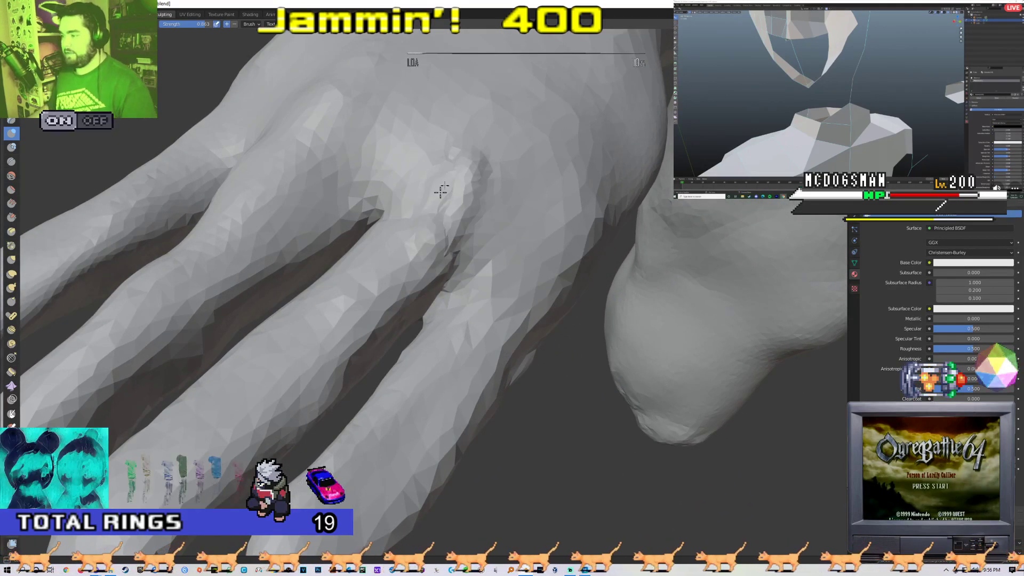
key("ctrl+z")
scroll(445, 224, "down", 2)
scroll(445, 226, "up", 1)
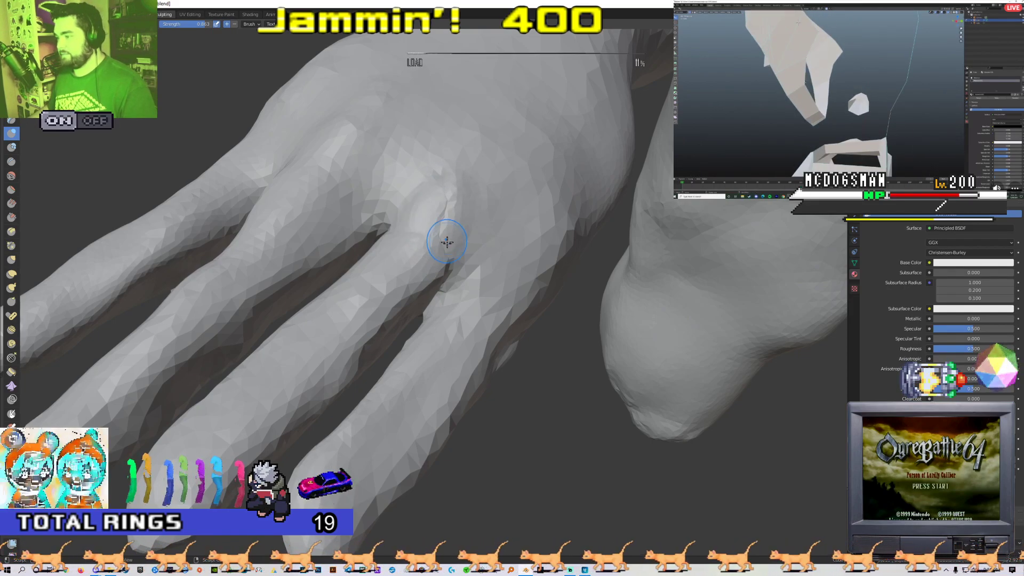
left_click_drag(441, 216, 447, 241)
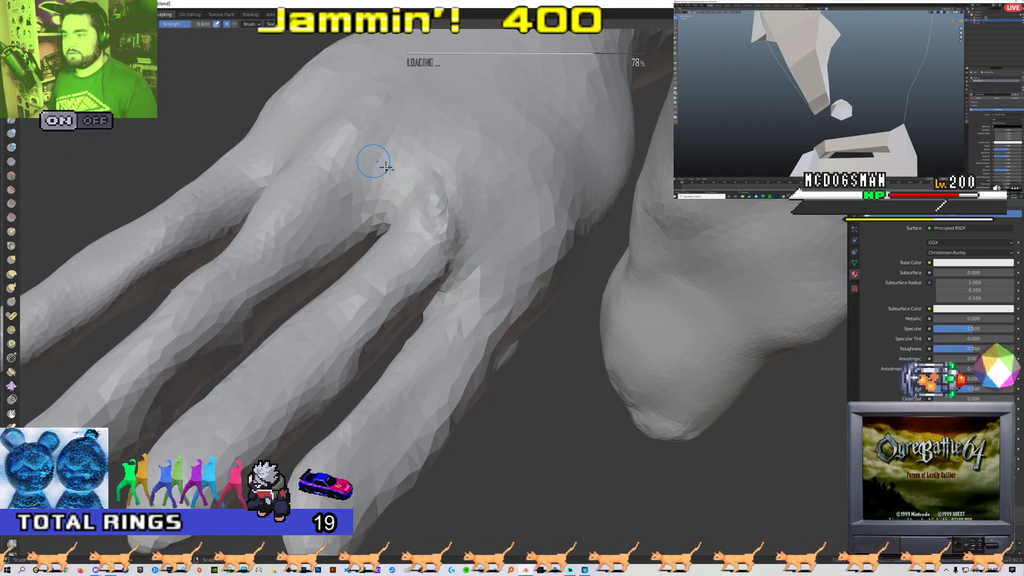
- Smooth the rough knuckle at the ring finger's base and blend it into the back of the hand
middle_click_drag(446, 242, 467, 223)
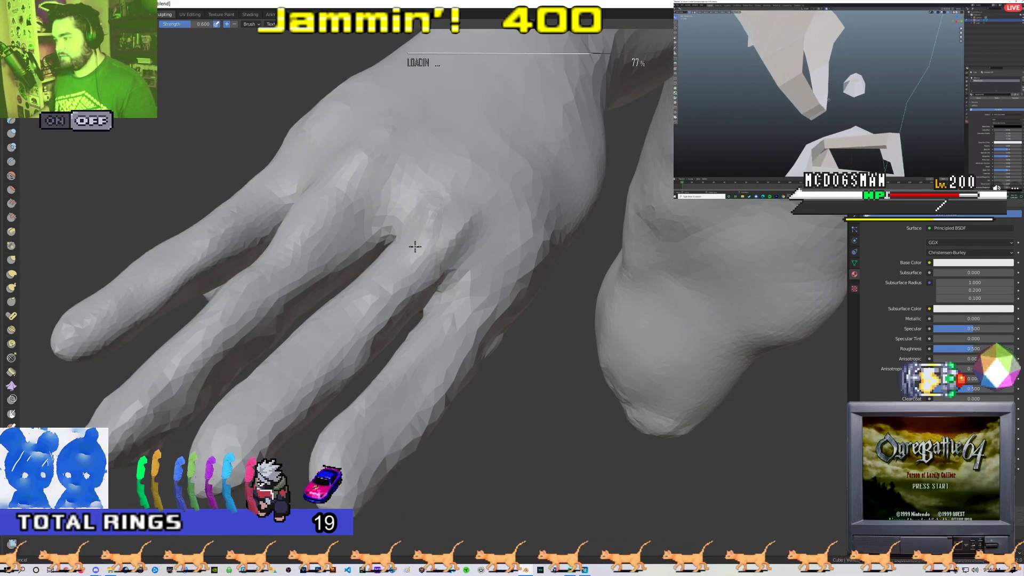
mouse_move(422, 267)
middle_mouse_down()
mouse_move(416, 213)
mouse_move(460, 213)
mouse_move(480, 234)
mouse_move(374, 301)
middle_mouse_up()
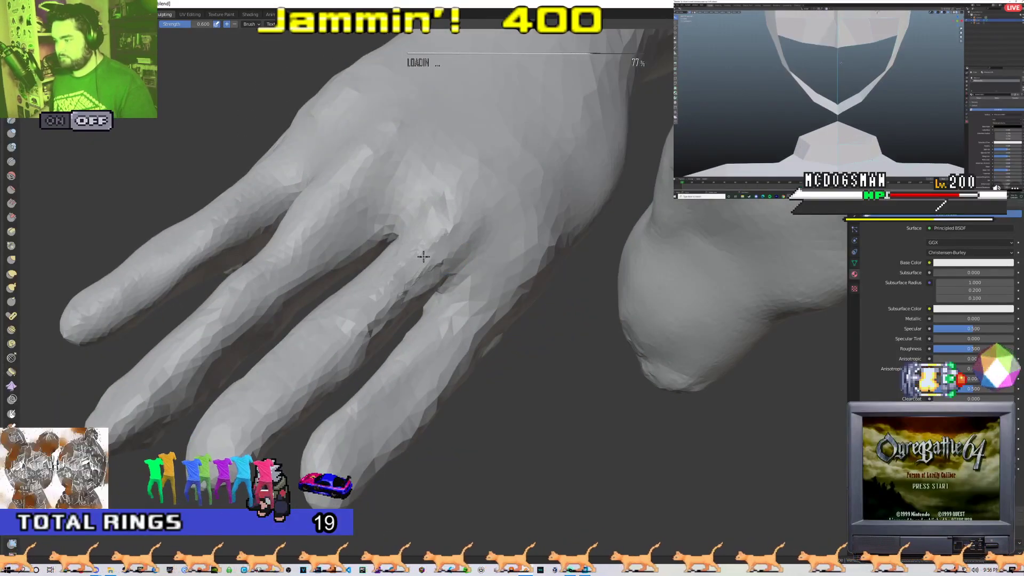
mouse_move(359, 309)
middle_mouse_down()
mouse_move(407, 242)
mouse_move(352, 276)
mouse_move(388, 202)
mouse_move(457, 270)
mouse_move(396, 337)
mouse_move(360, 322)
middle_mouse_up()
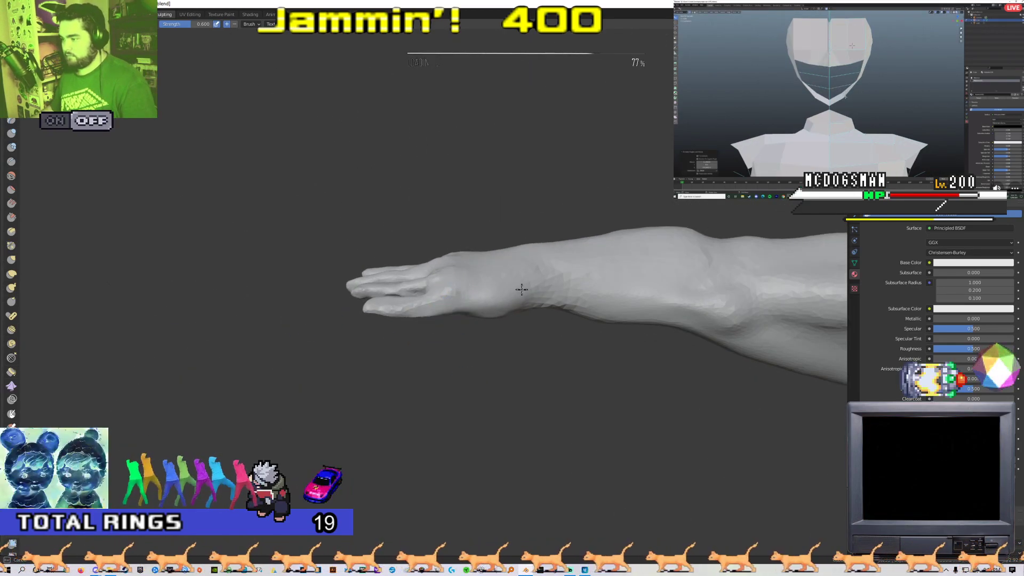
- Reshape the thumb in front view, bringing its tip outward to align more closely with the fingers
mouse_move(453, 305)
middle_mouse_down()
mouse_move(550, 341)
mouse_move(549, 194)
mouse_move(533, 171)
mouse_move(468, 286)
mouse_move(511, 347)
mouse_move(530, 340)
middle_mouse_up()
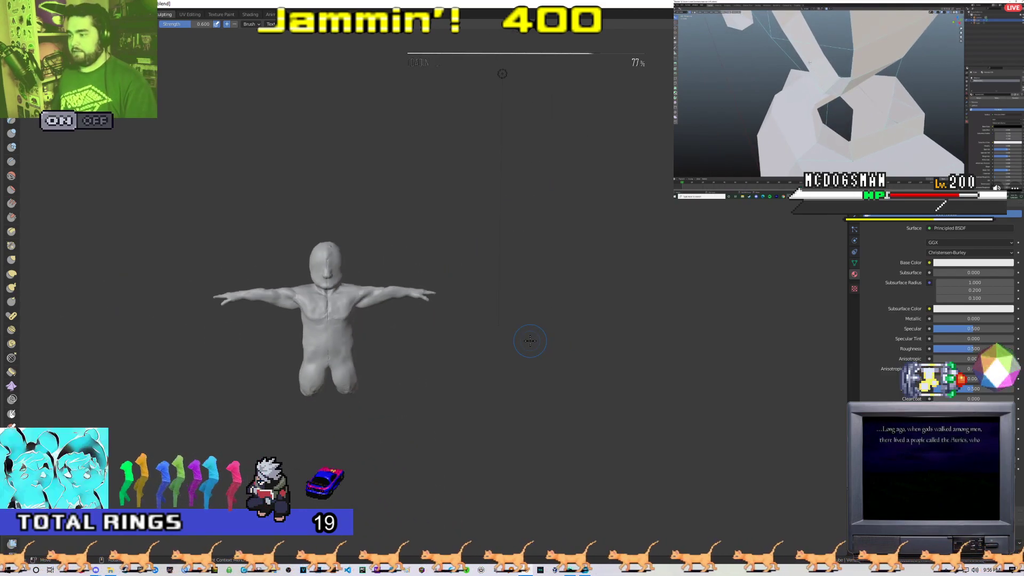
scroll(530, 340, "up", 8)
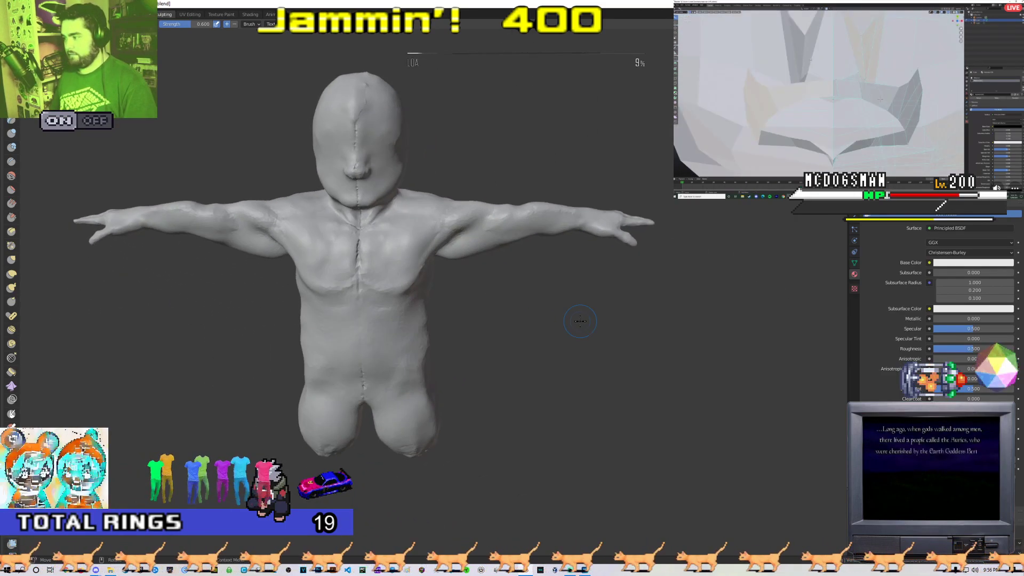
key("KP_1")
scroll(502, 367, "up", 6)
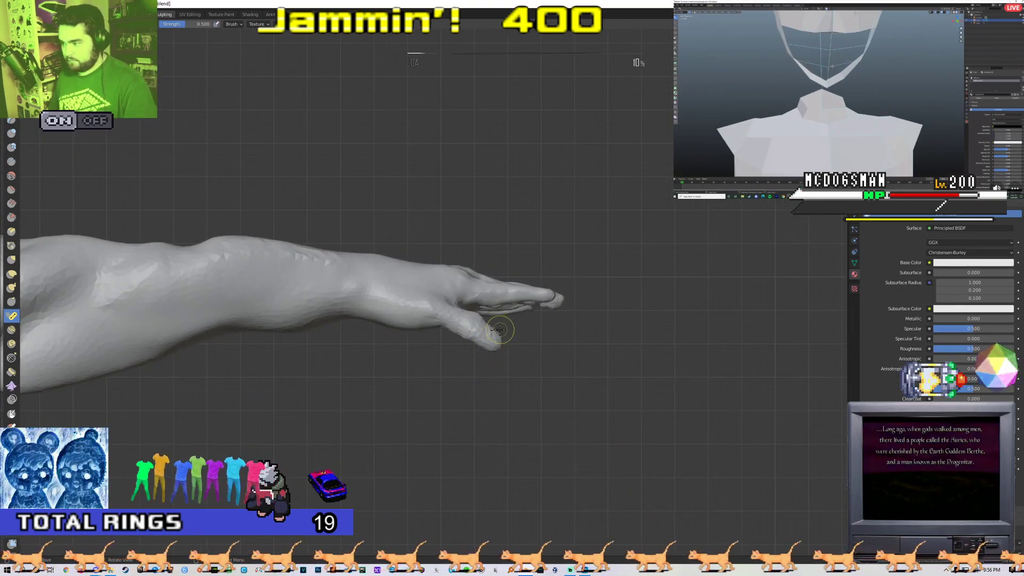
scroll(502, 329, "down", 3)
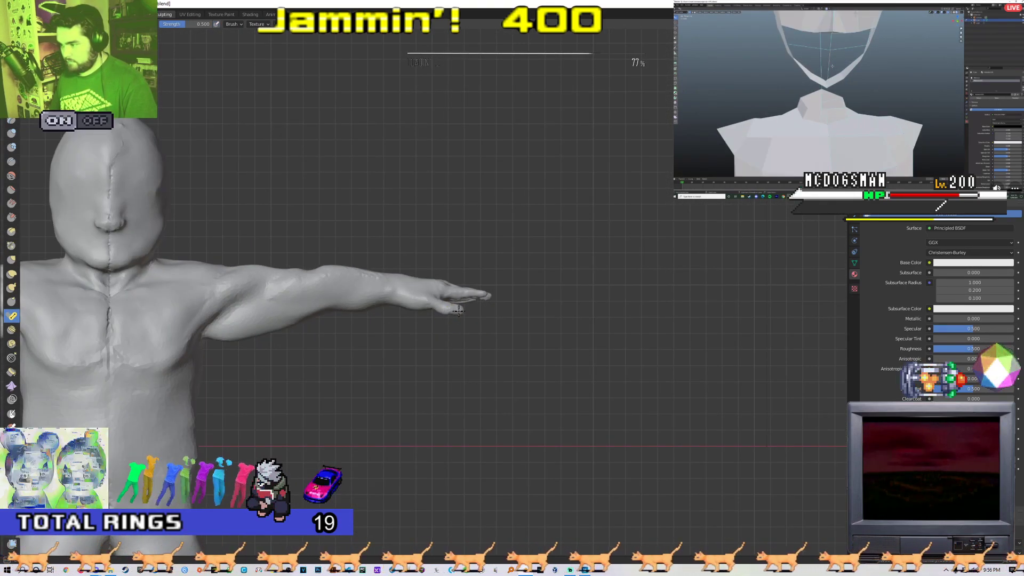
scroll(436, 307, "up", 4)
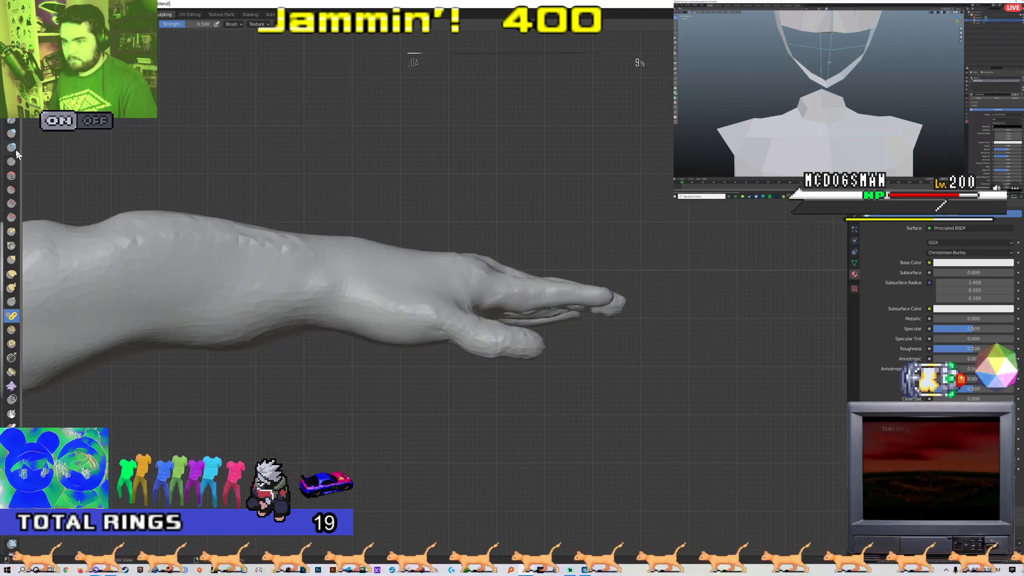
- Sculpt the outer side of the hand where it runs into the base of the little finger
left_click(11, 92)
middle_click_drag(384, 330, 456, 320)
scroll(457, 320, "up", 3)
mouse_move(522, 267)
left_mouse_down()
mouse_move(550, 253)
mouse_move(528, 255)
mouse_move(575, 252)
left_mouse_up()
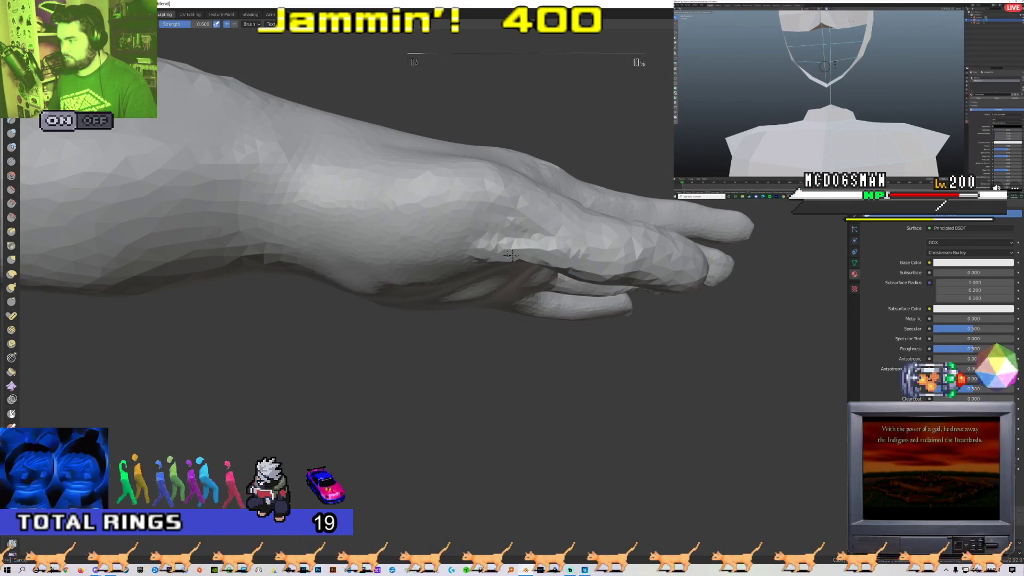
scroll(481, 278, "down", 3)
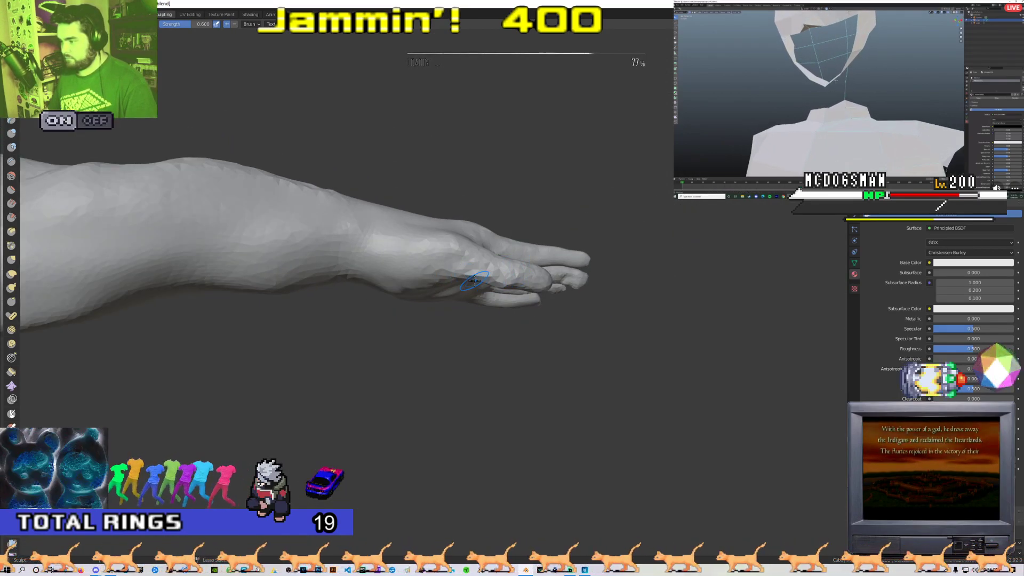
scroll(474, 281, "up", 1)
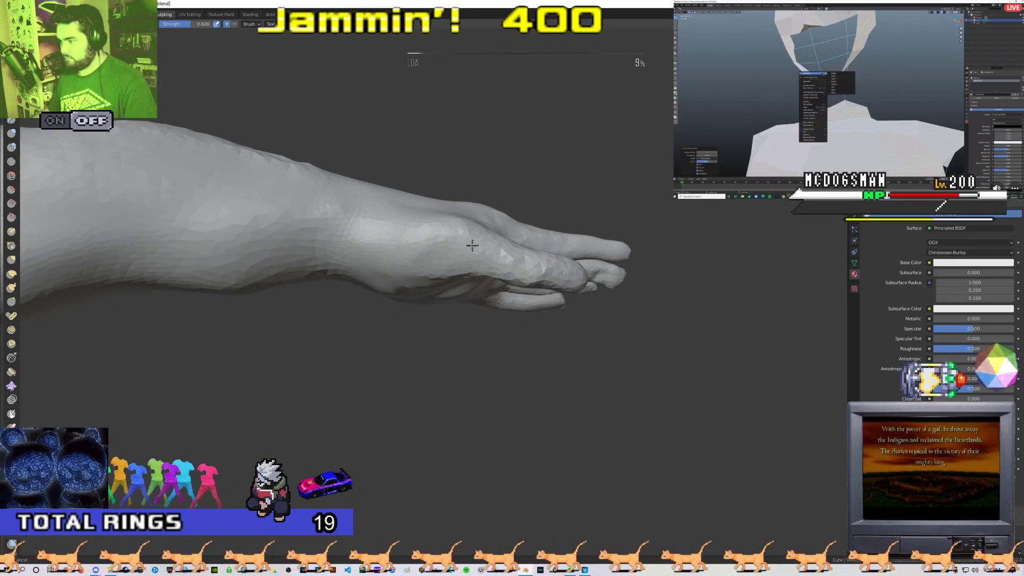
- Sculpt raised tendon ridges along the back of the hand, from the knuckles towards the wrist, with the Inflate brush
mouse_move(474, 246)
middle_mouse_down()
mouse_move(408, 299)
mouse_move(353, 257)
mouse_move(305, 300)
mouse_move(358, 337)
middle_mouse_up()
scroll(299, 306, "up", 4)
middle_click_drag(358, 337, 471, 322, "shift")
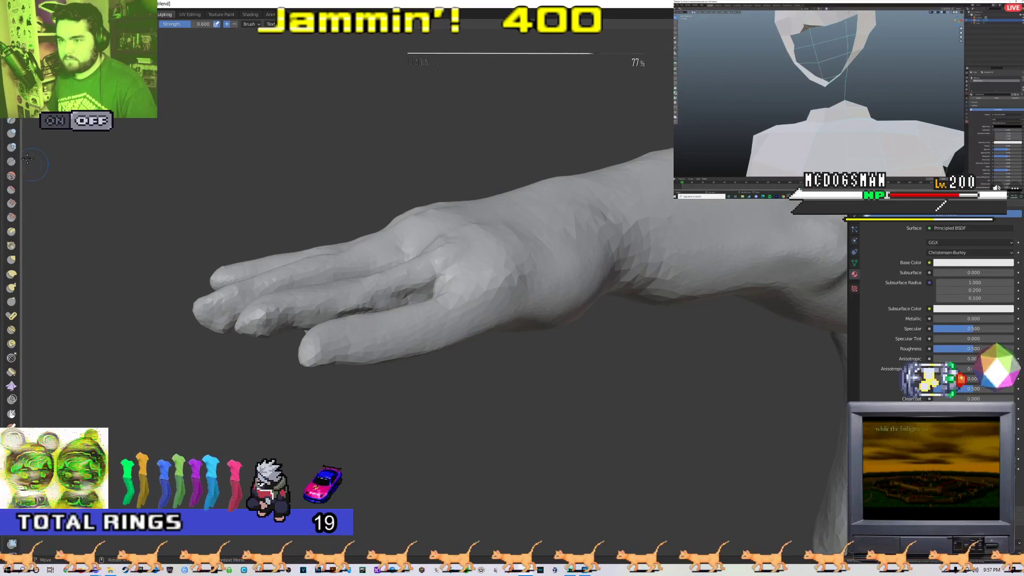
left_click(12, 133)
mouse_move(448, 318)
middle_mouse_down()
mouse_move(469, 347)
mouse_move(403, 312)
mouse_move(502, 289)
mouse_move(488, 337)
mouse_move(501, 285)
mouse_move(465, 319)
mouse_move(478, 259)
mouse_move(418, 329)
mouse_move(359, 338)
mouse_move(454, 309)
mouse_move(482, 331)
mouse_move(464, 320)
mouse_move(431, 326)
mouse_move(411, 171)
middle_mouse_up()
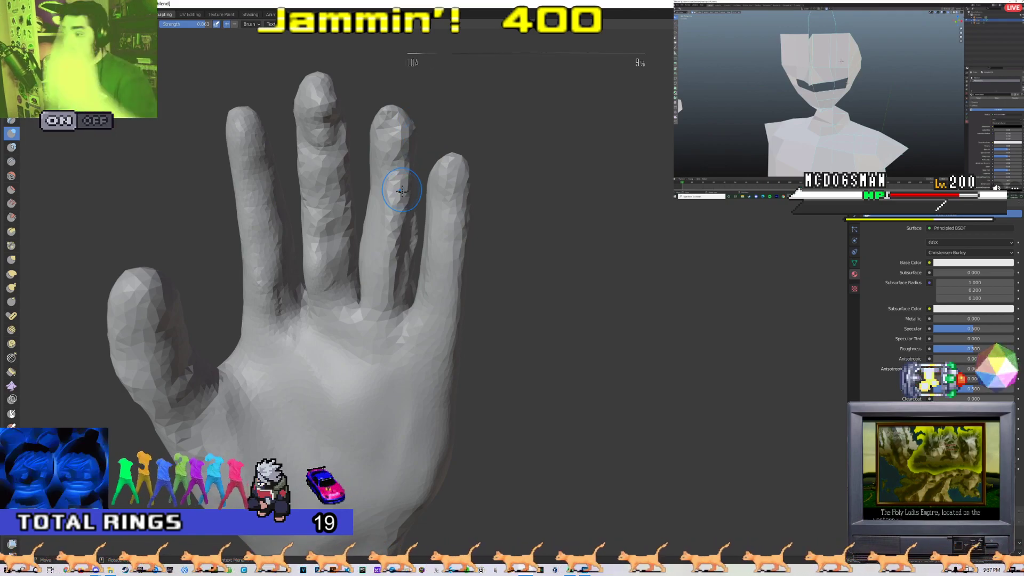
scroll(407, 195, "down", 5)
scroll(410, 213, "up", 5)
mouse_move(411, 213)
middle_mouse_down()
mouse_move(436, 353)
mouse_move(425, 371)
mouse_move(453, 352)
mouse_move(496, 354)
mouse_move(446, 358)
mouse_move(330, 310)
mouse_move(483, 245)
middle_mouse_up()
scroll(318, 304, "up", 4)
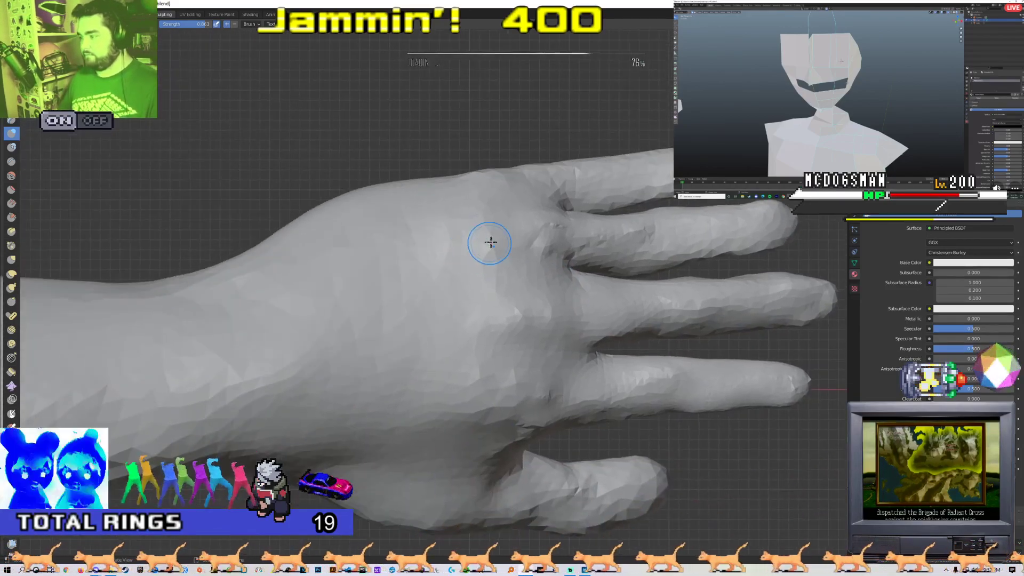
left_click_drag(469, 311, 467, 311)
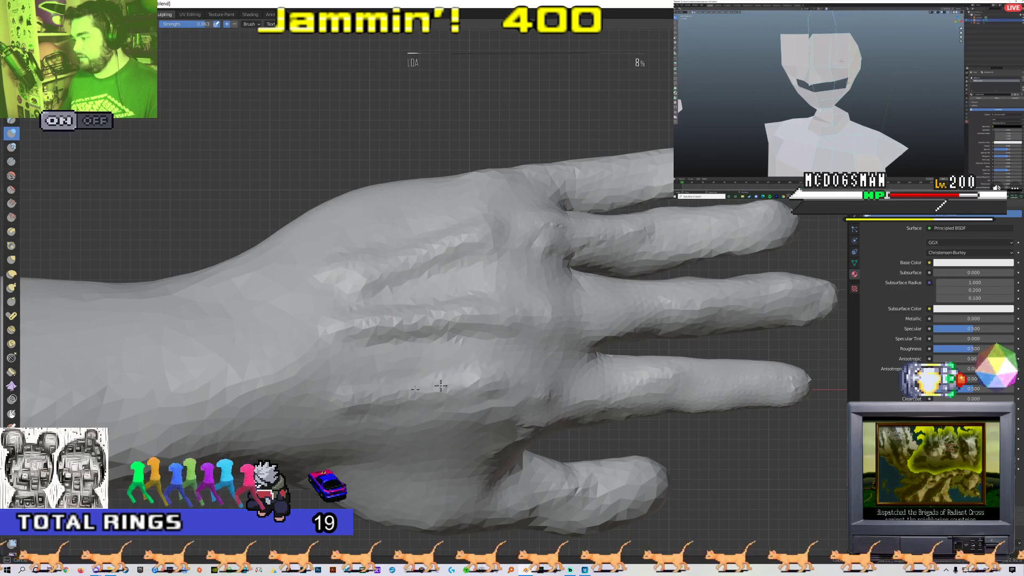
left_click_drag(361, 219, 323, 235)
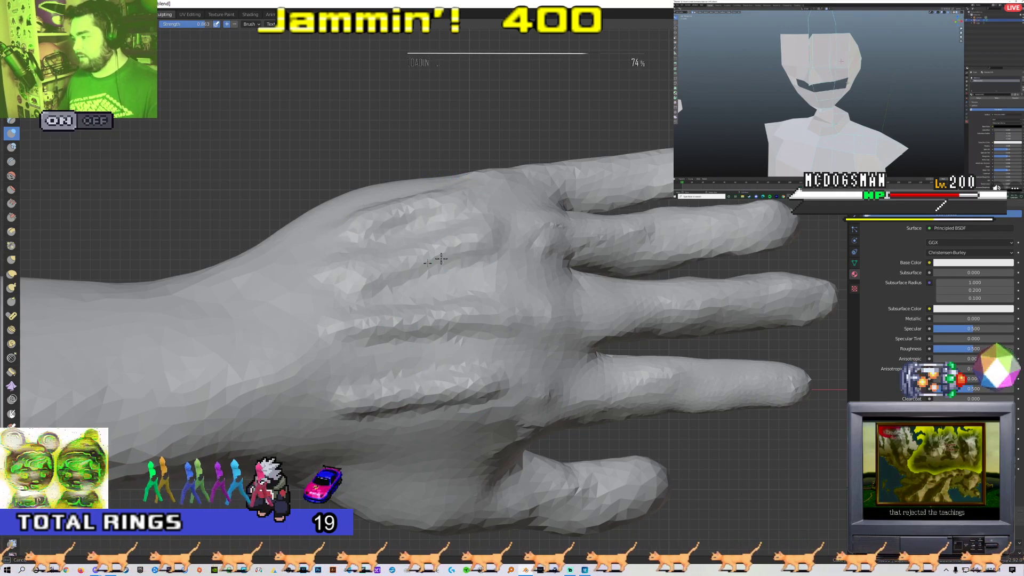
left_click_drag(461, 251, 378, 287)
left_click_drag(471, 303, 358, 314)
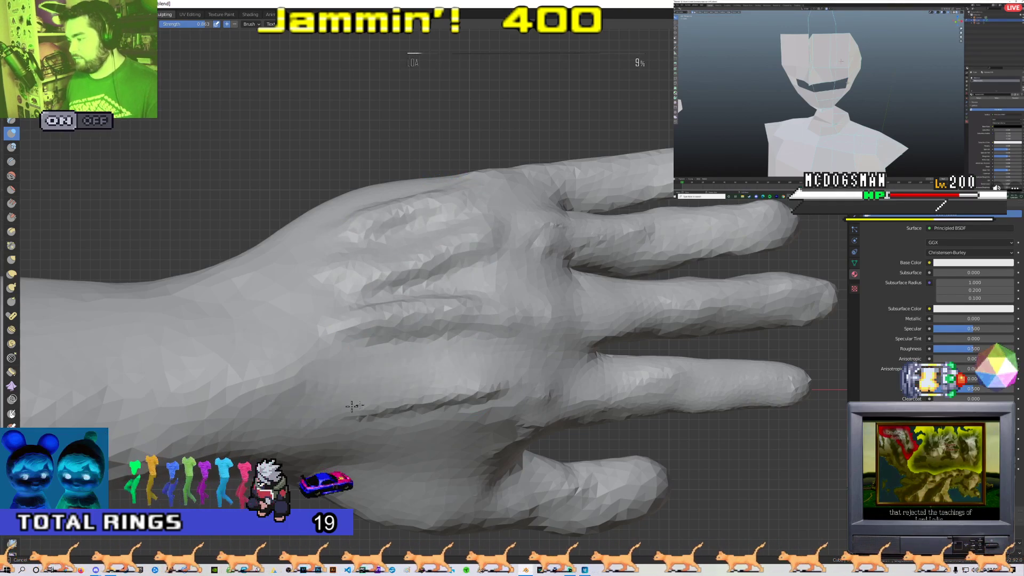
key("ctrl+z")
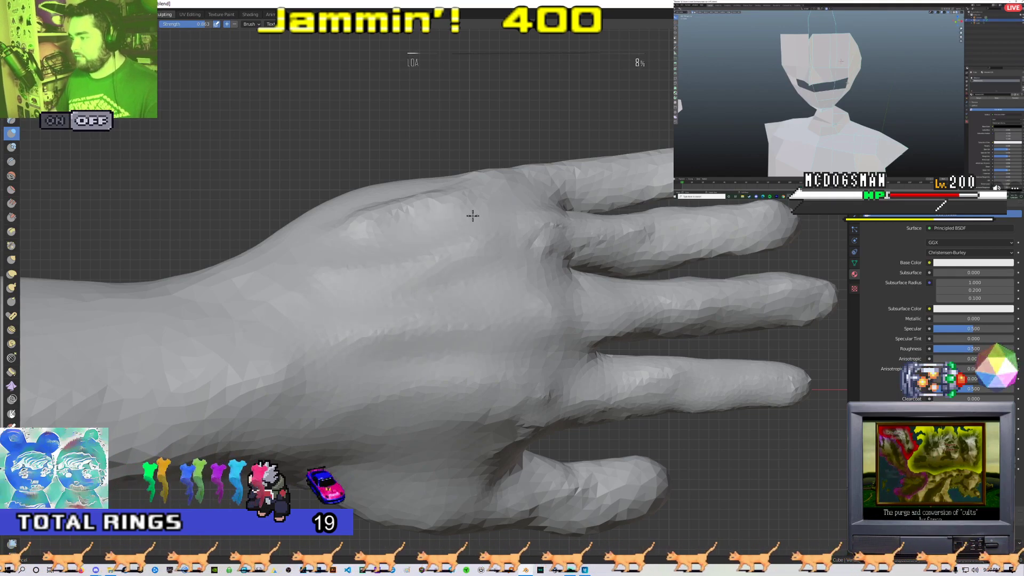
- Examine the hand, palm and wrist from several sides to check their shape
mouse_move(432, 302)
middle_mouse_down()
mouse_move(473, 256)
mouse_move(327, 196)
mouse_move(252, 242)
middle_mouse_up()
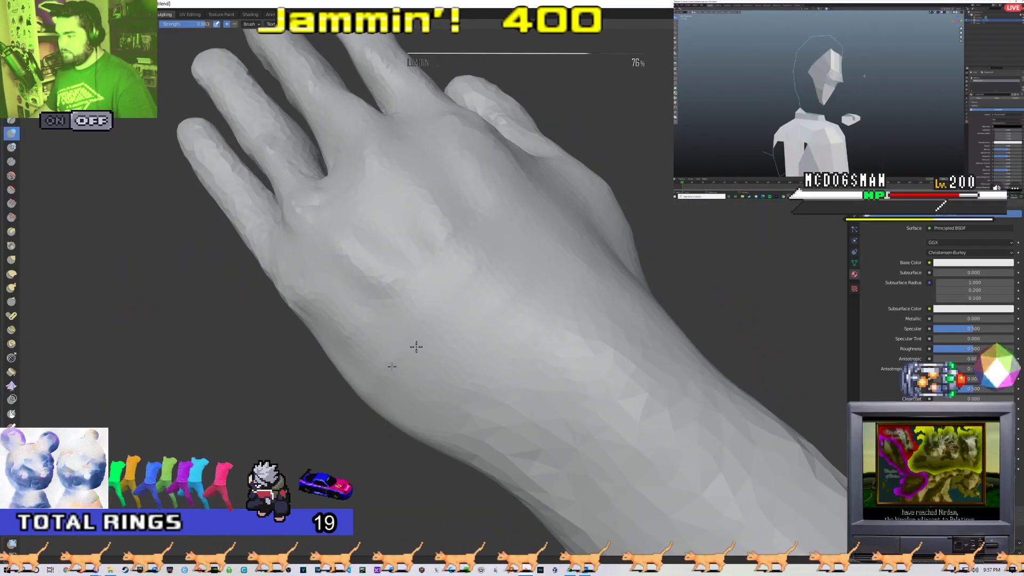
mouse_move(560, 274)
middle_mouse_down()
mouse_move(508, 233)
mouse_move(428, 282)
middle_mouse_up()
mouse_move(429, 213)
middle_mouse_down()
mouse_move(427, 244)
mouse_move(320, 229)
mouse_move(469, 269)
mouse_move(403, 257)
mouse_move(366, 276)
mouse_move(427, 285)
mouse_move(389, 343)
middle_mouse_up()
mouse_move(450, 258)
middle_mouse_down()
mouse_move(443, 242)
mouse_move(479, 180)
mouse_move(434, 281)
mouse_move(459, 251)
mouse_move(497, 231)
mouse_move(434, 228)
mouse_move(343, 251)
mouse_move(343, 277)
mouse_move(420, 363)
middle_mouse_up()
mouse_move(358, 359)
middle_mouse_down()
mouse_move(524, 323)
mouse_move(522, 259)
mouse_move(521, 290)
mouse_move(498, 309)
mouse_move(550, 317)
mouse_move(527, 249)
middle_mouse_up()
middle_click_drag(540, 331, 519, 271)
middle_click_drag(519, 335, 411, 297)
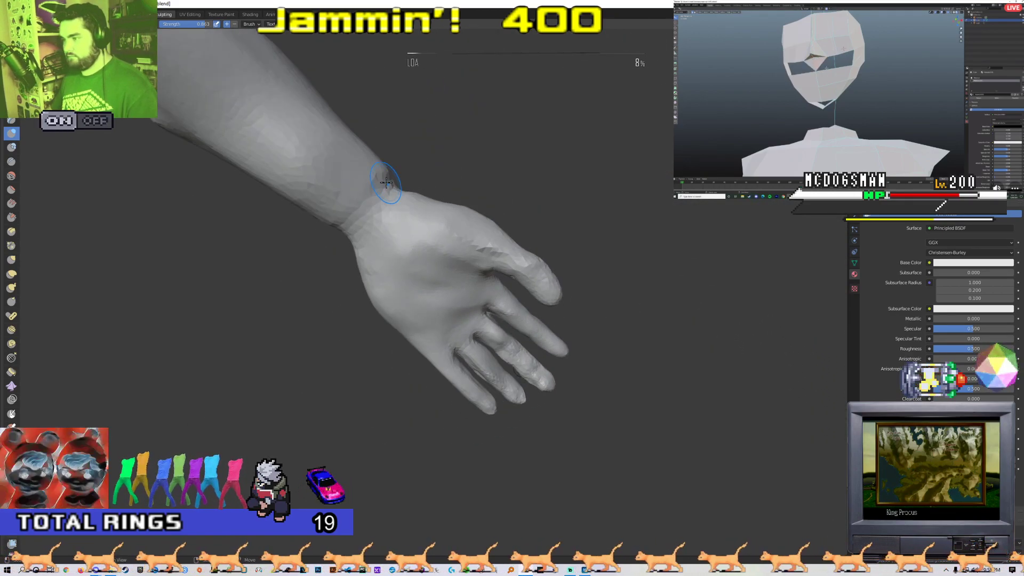
mouse_move(380, 175)
middle_mouse_down()
mouse_move(286, 305)
mouse_move(283, 251)
mouse_move(357, 376)
mouse_move(394, 359)
middle_mouse_up()
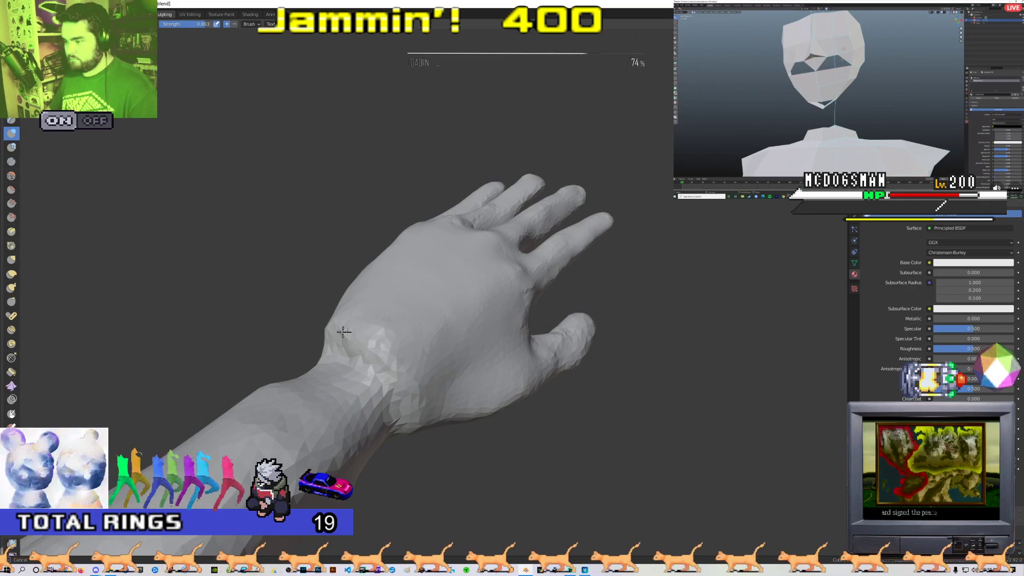
- Carve into the back of the hand between the wrist and the knuckles with the Clay Strips brush
mouse_move(366, 327)
middle_mouse_down()
mouse_move(430, 334)
mouse_move(400, 359)
mouse_move(491, 361)
middle_mouse_up()
left_click(11, 92)
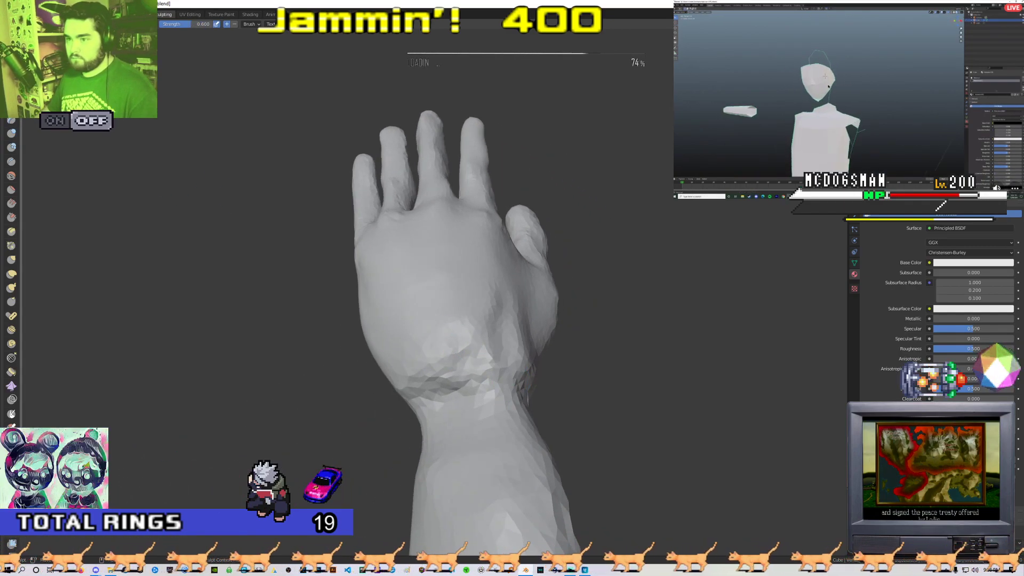
mouse_move(521, 325)
left_mouse_down("ctrl")
mouse_move(482, 309)
mouse_move(456, 330)
mouse_move(443, 381)
left_mouse_up("ctrl")
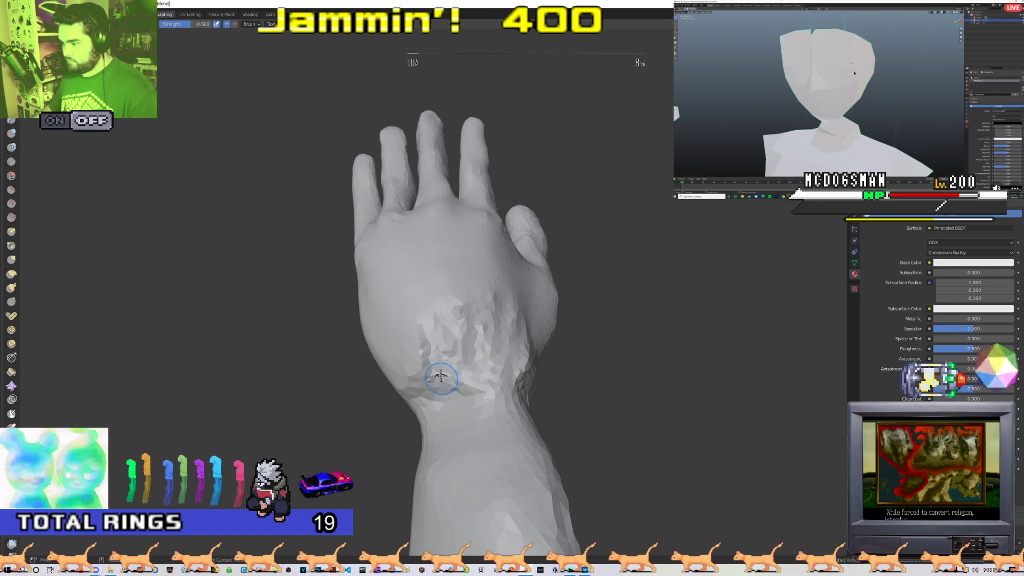
middle_click_drag(443, 382, 496, 336)
mouse_move(496, 336)
left_mouse_down("ctrl")
mouse_move(500, 348)
mouse_move(435, 346)
left_mouse_up("ctrl")
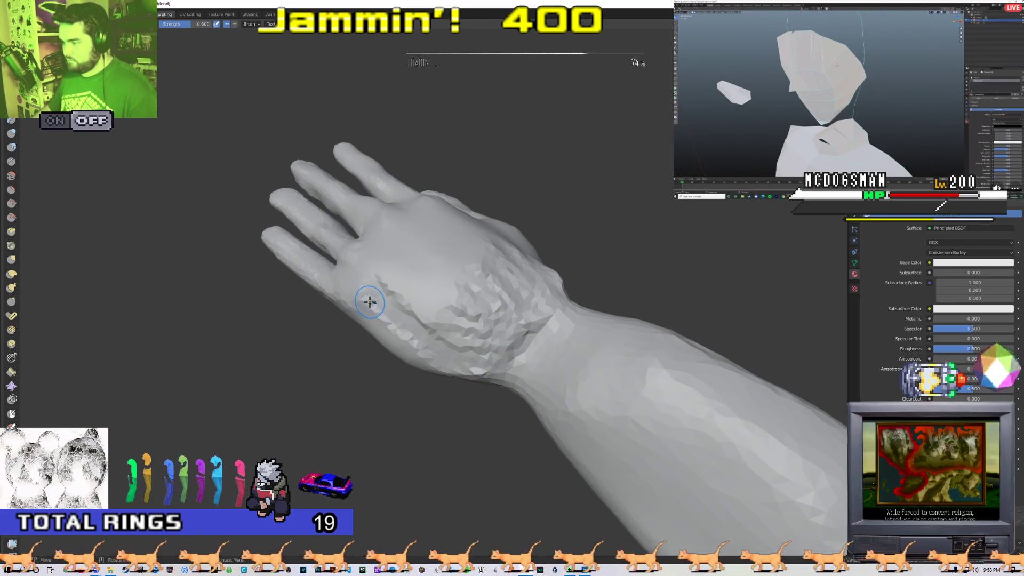
middle_click_drag(370, 302, 493, 274)
mouse_move(493, 274)
left_mouse_down("ctrl")
mouse_move(500, 255)
mouse_move(469, 257)
mouse_move(465, 236)
mouse_move(434, 217)
mouse_move(377, 251)
left_mouse_up("ctrl")
mouse_move(377, 251)
middle_mouse_down()
mouse_move(469, 230)
mouse_move(448, 189)
mouse_move(393, 245)
middle_mouse_up()
- Smooth the rough carved surface on the back of the hand and around the wrist
left_click_drag(430, 197, 446, 219, "shift")
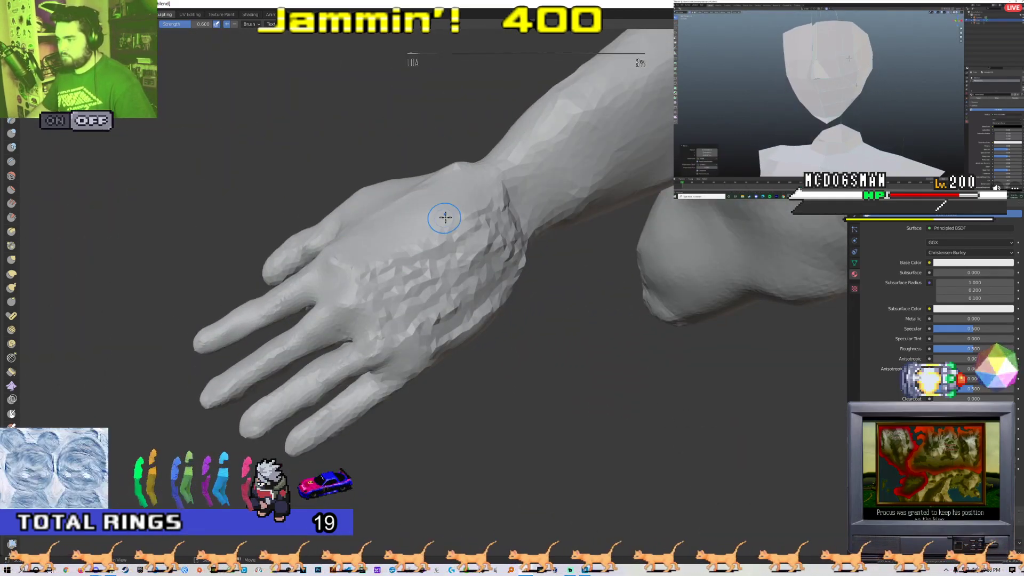
scroll(437, 246, "down", 3)
mouse_move(423, 274)
left_mouse_down("shift")
mouse_move(450, 235)
mouse_move(401, 282)
mouse_move(410, 301)
mouse_move(437, 317)
mouse_move(480, 282)
left_mouse_up("shift")
middle_click_drag(453, 239, 465, 285)
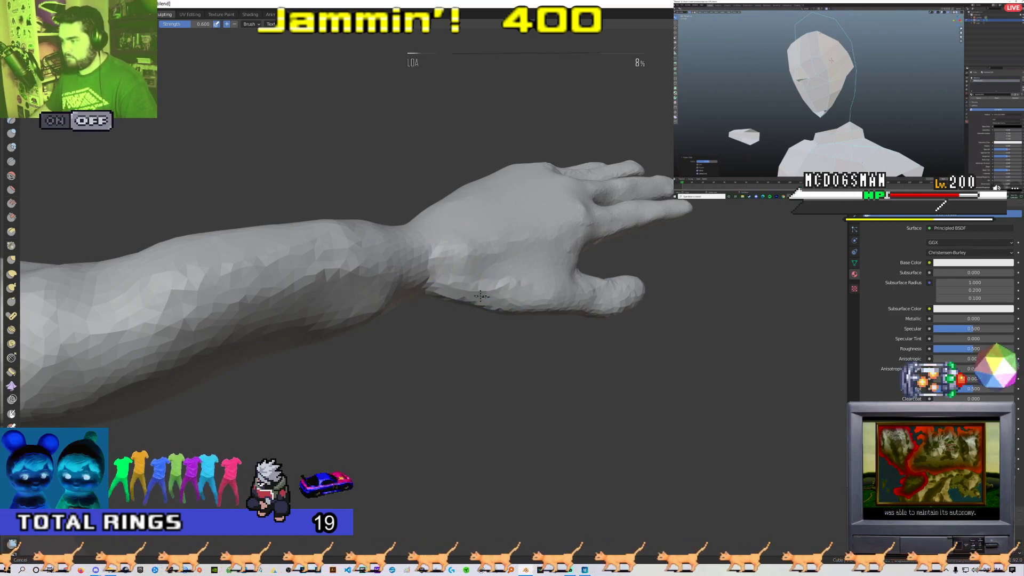
mouse_move(457, 281)
left_mouse_down("shift")
mouse_move(498, 299)
mouse_move(462, 236)
mouse_move(447, 284)
left_mouse_up("shift")
mouse_move(511, 276)
middle_mouse_down()
mouse_move(480, 252)
mouse_move(434, 239)
mouse_move(491, 263)
mouse_move(466, 213)
mouse_move(450, 299)
mouse_move(434, 233)
mouse_move(303, 240)
middle_mouse_up()
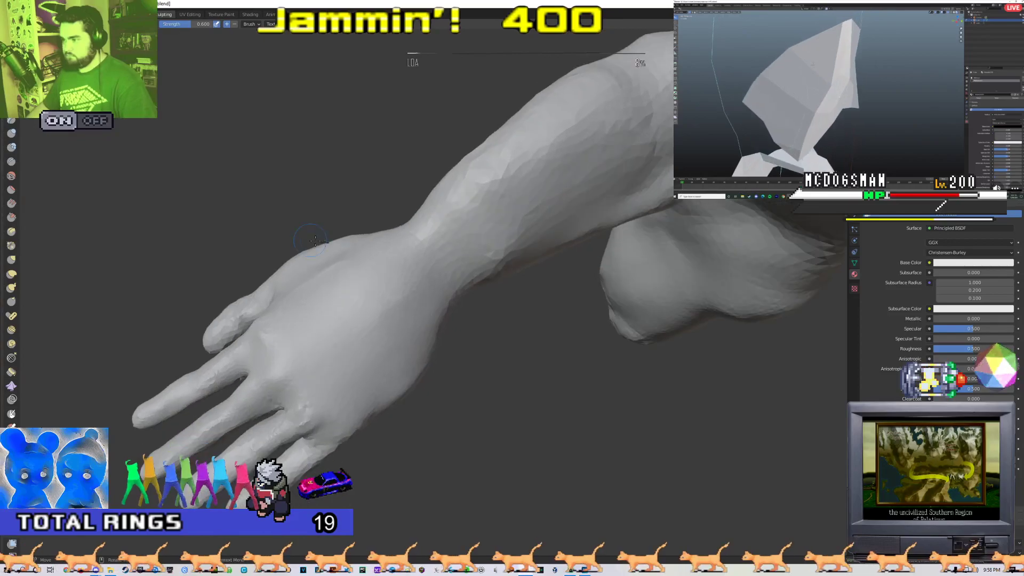
- Examine the proportions of the hand and forearm against the torso and head
mouse_move(541, 261)
middle_mouse_down()
mouse_move(504, 268)
mouse_move(521, 217)
mouse_move(469, 299)
mouse_move(368, 281)
middle_mouse_up()
scroll(395, 299, "down", 9)
mouse_move(406, 329)
middle_mouse_down("shift")
mouse_move(480, 330)
mouse_move(512, 363)
mouse_move(453, 372)
mouse_move(500, 345)
mouse_move(526, 313)
mouse_move(502, 309)
mouse_move(437, 356)
mouse_move(384, 366)
mouse_move(555, 416)
mouse_move(413, 298)
middle_mouse_up("shift")
scroll(453, 372, "down", 4)
scroll(453, 372, "up", 4)
scroll(502, 309, "up", 3)
scroll(555, 416, "up", 2)
scroll(444, 204, "up", 1)
mouse_move(414, 298)
middle_mouse_down()
mouse_move(443, 204)
mouse_move(476, 171)
mouse_move(421, 421)
mouse_move(470, 306)
mouse_move(437, 320)
middle_mouse_up()
scroll(478, 180, "up", 4)
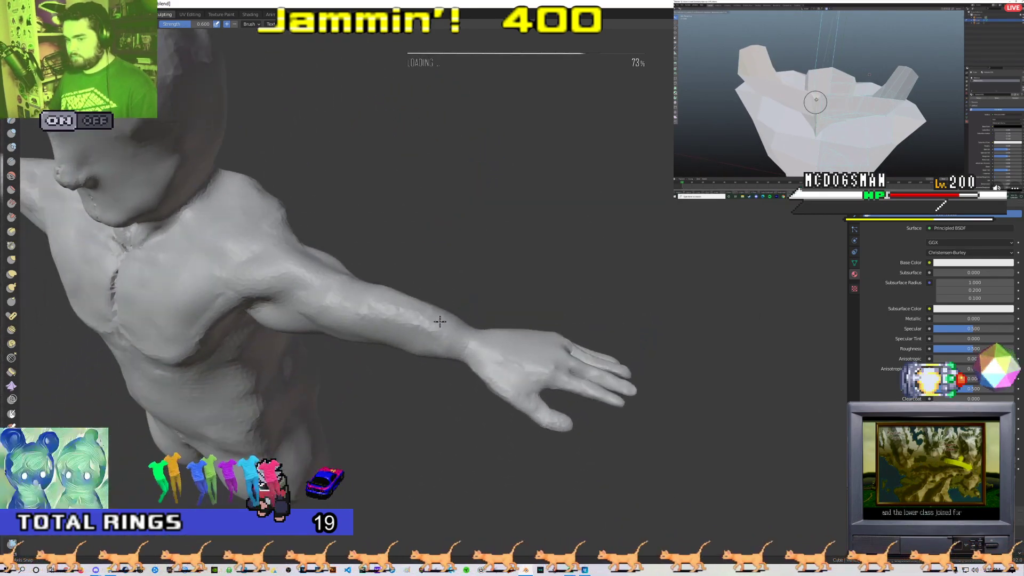
- Touch up the arm near the wrist with a short sculpting stroke
key("alt+Tab")
left_click(537, 331)
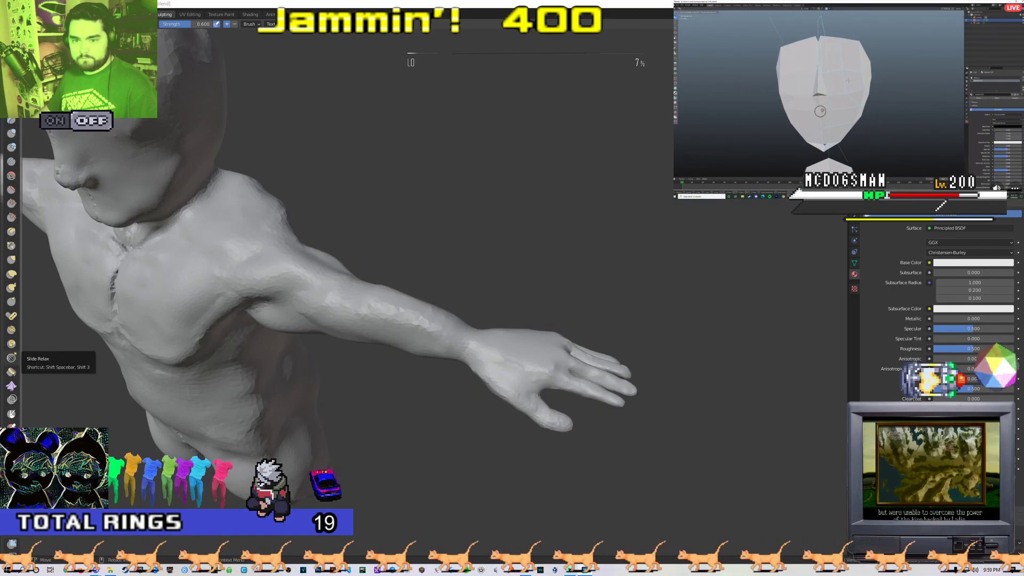
middle_click_drag(400, 363, 446, 313)
scroll(451, 315, "up", 5)
middle_click_drag(517, 320, 395, 345, "shift")
scroll(463, 355, "down", 2)
middle_click_drag(463, 355, 453, 386)
mouse_move(472, 346)
left_mouse_down()
mouse_move(452, 366)
mouse_move(477, 364)
left_mouse_up()
mouse_move(491, 384)
middle_mouse_down()
mouse_move(462, 359)
mouse_move(501, 387)
mouse_move(487, 406)
mouse_move(426, 383)
mouse_move(486, 359)
middle_mouse_up()
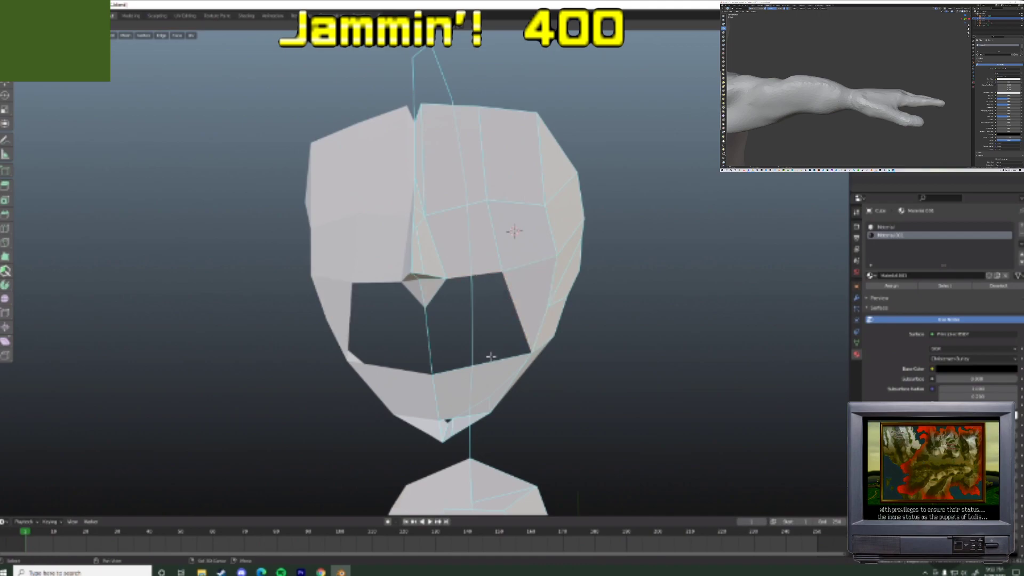
- Undo the trial face fill in the lower face opening and delete the selection with Only Edges & Faces
key("f")
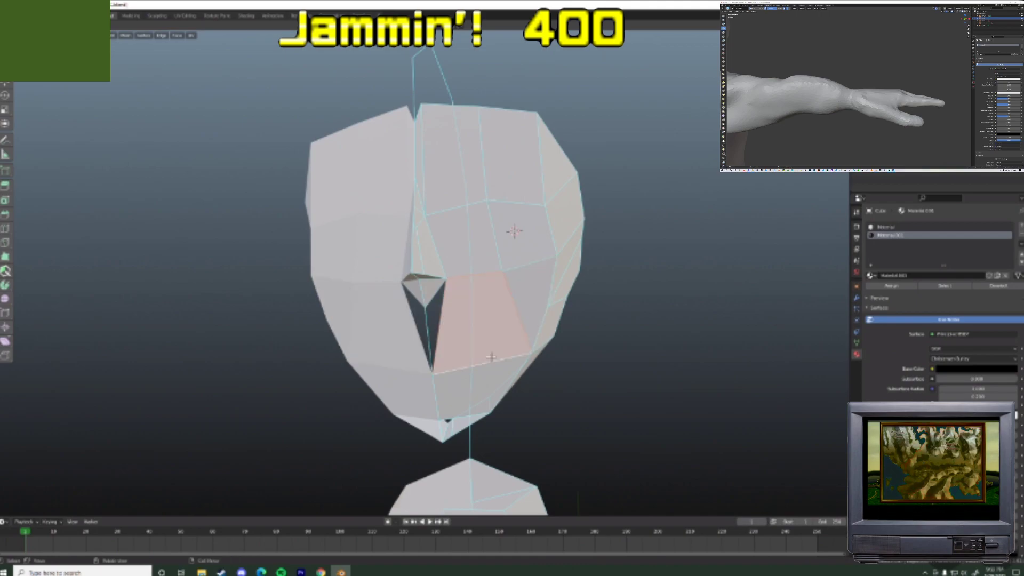
key("ctrl+z")
key("x")
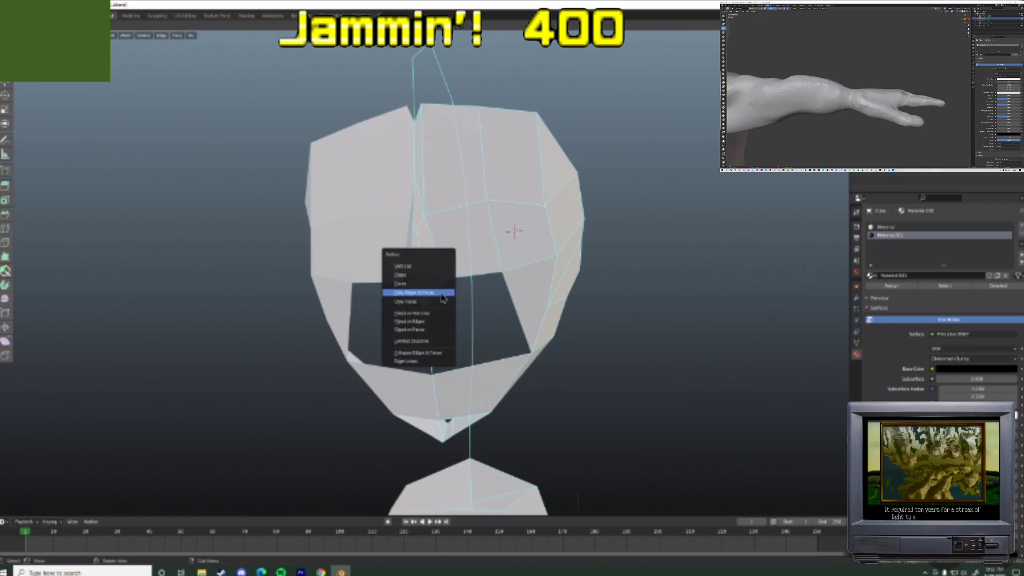
left_click(440, 293)
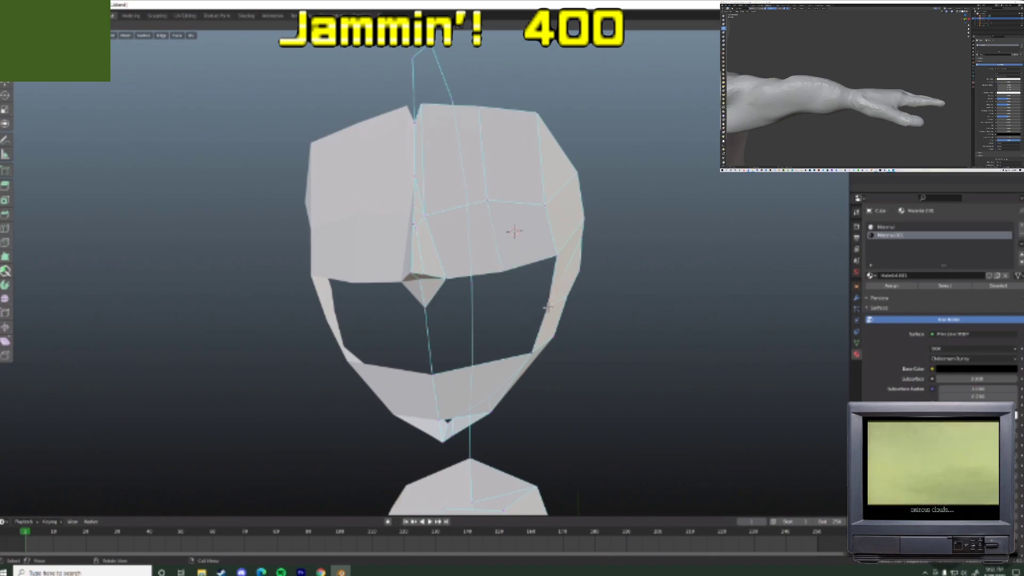
- Extend an edge inward from the cheek border of the face opening and reposition the vertices along its rim
key("Return")
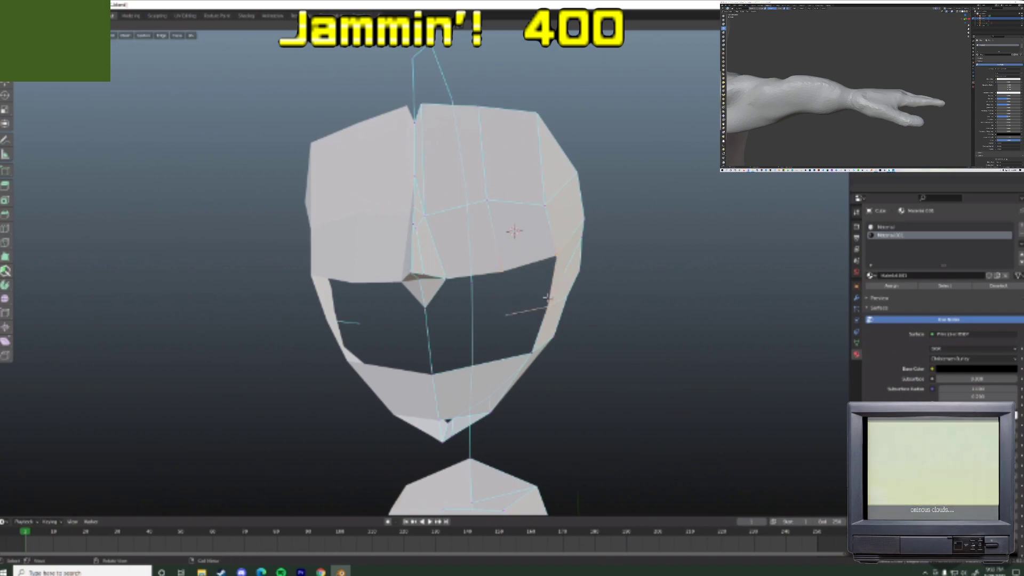
middle_click_drag(527, 312, 563, 286)
left_click(433, 352)
left_click(532, 340)
middle_click_drag(527, 318, 498, 299)
key("g")
left_click(491, 304)
- Adjust the position of the inner brow vertex beside the nose in the side profile
middle_click_drag(418, 252, 366, 236)
key("g")
left_click(366, 236)
key("g")
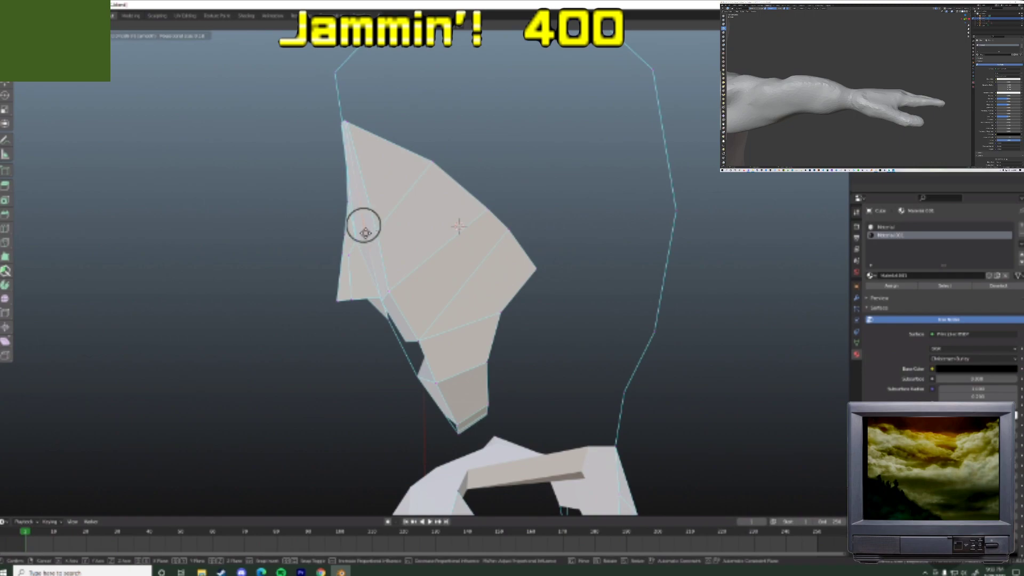
left_click(367, 238)
- Move the vertex at the top of the nose bridge slightly to refine the profile
key("g")
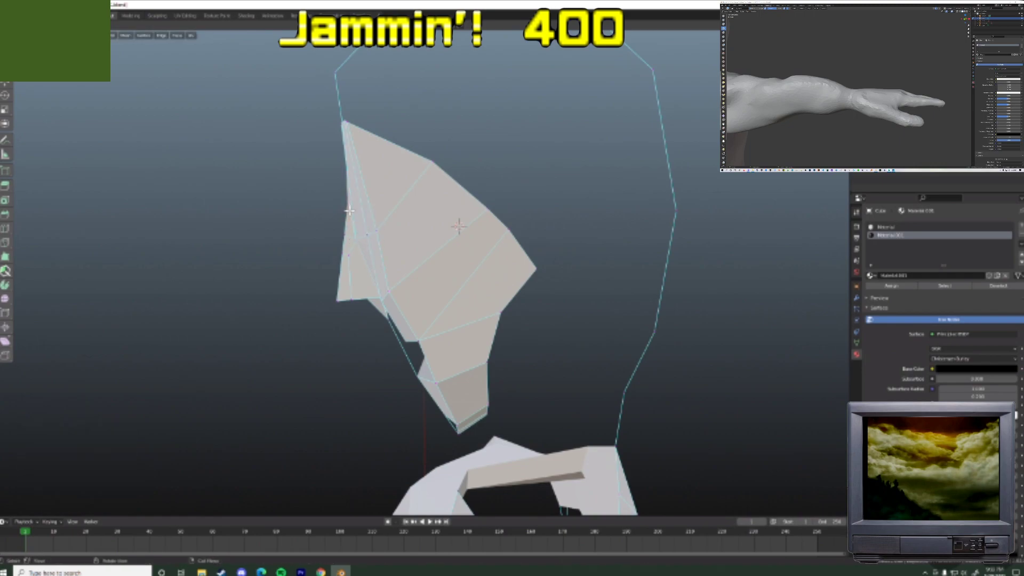
left_click(352, 217)
key("g")
left_click(348, 243)
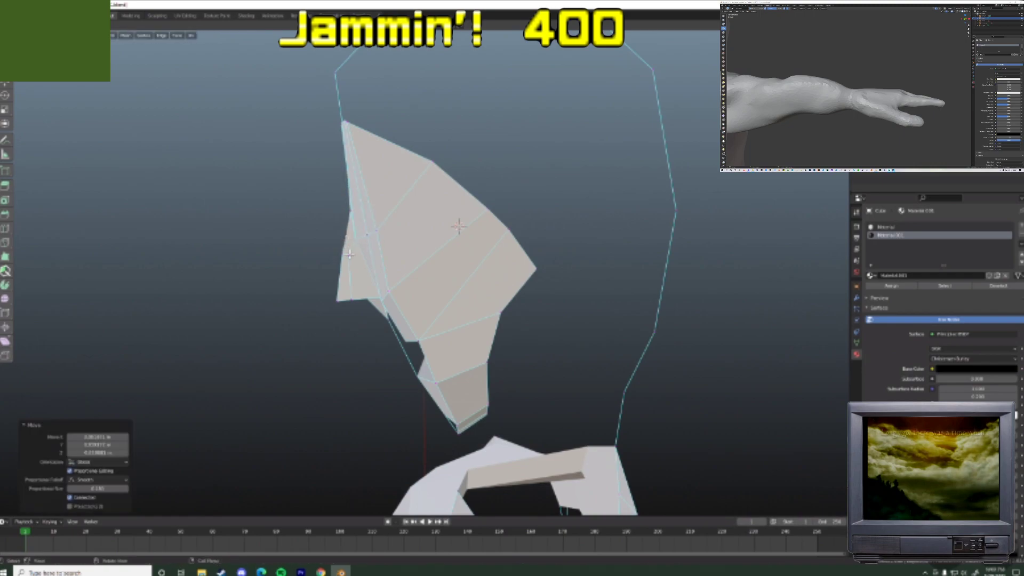
- Slide the vertex on the side of the nose down along its edge towards the nostril
key("g")
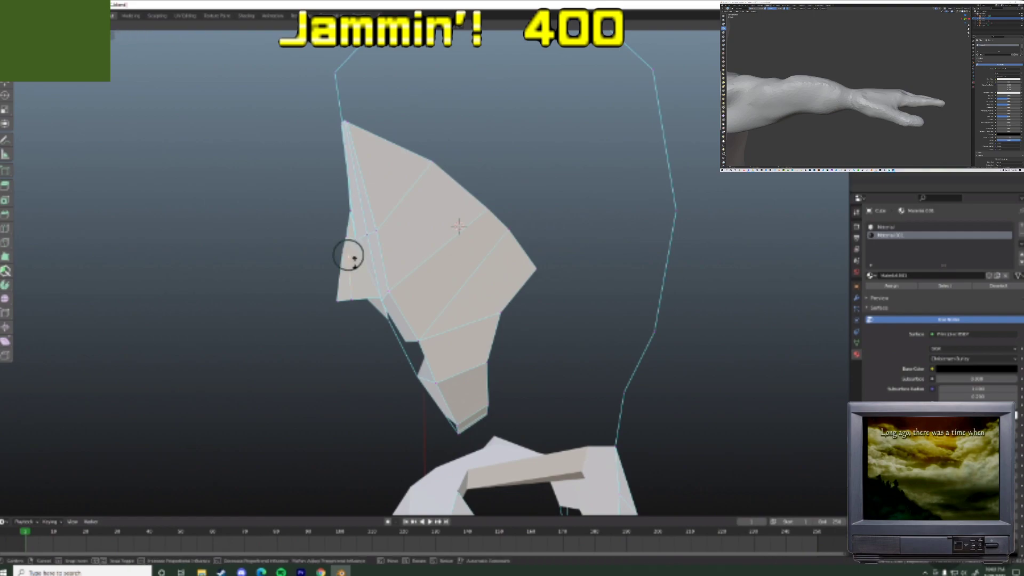
left_click(356, 274)
key("g")
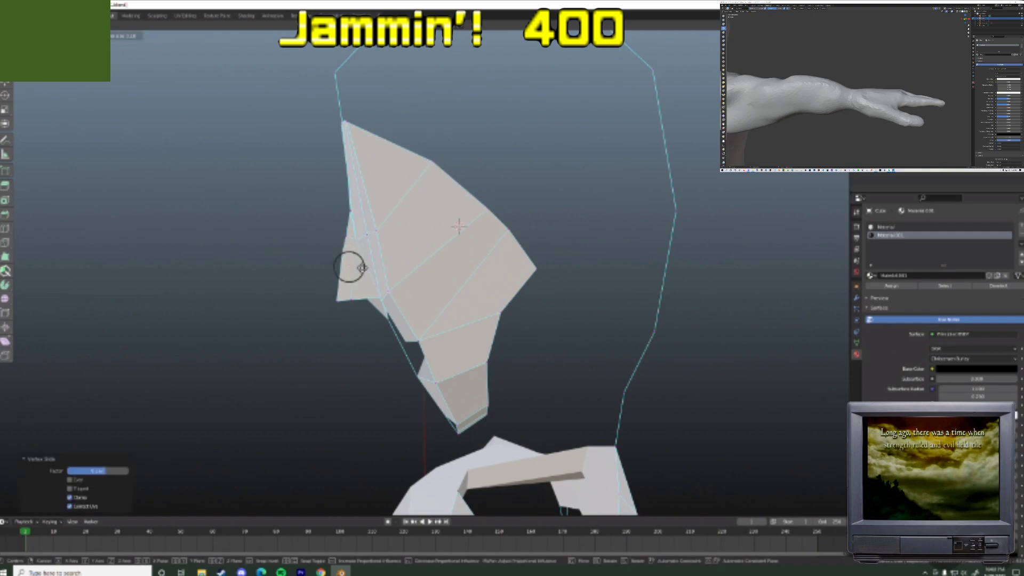
left_click(357, 251)
key("g")
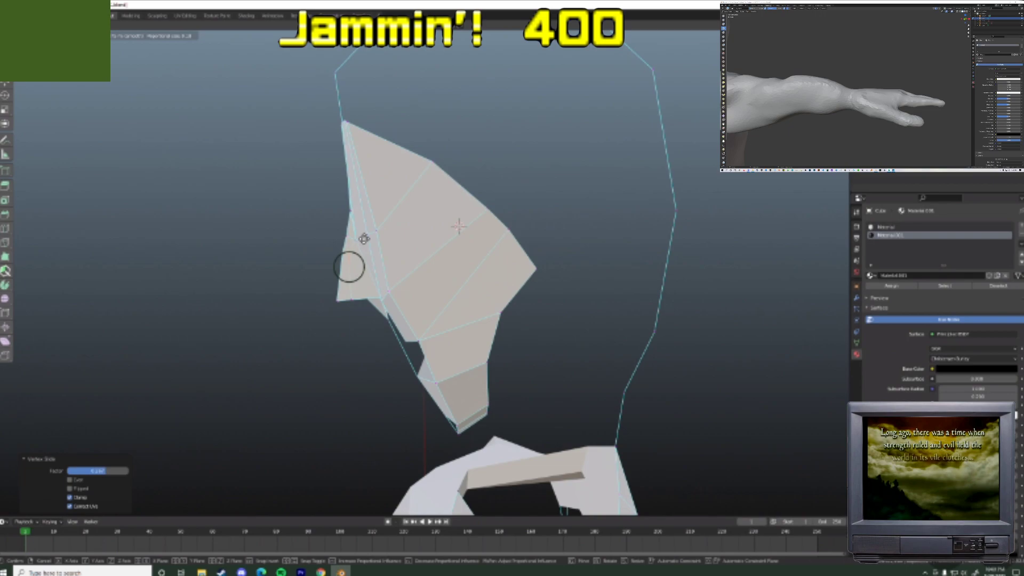
left_click(357, 290)
left_click(360, 277)
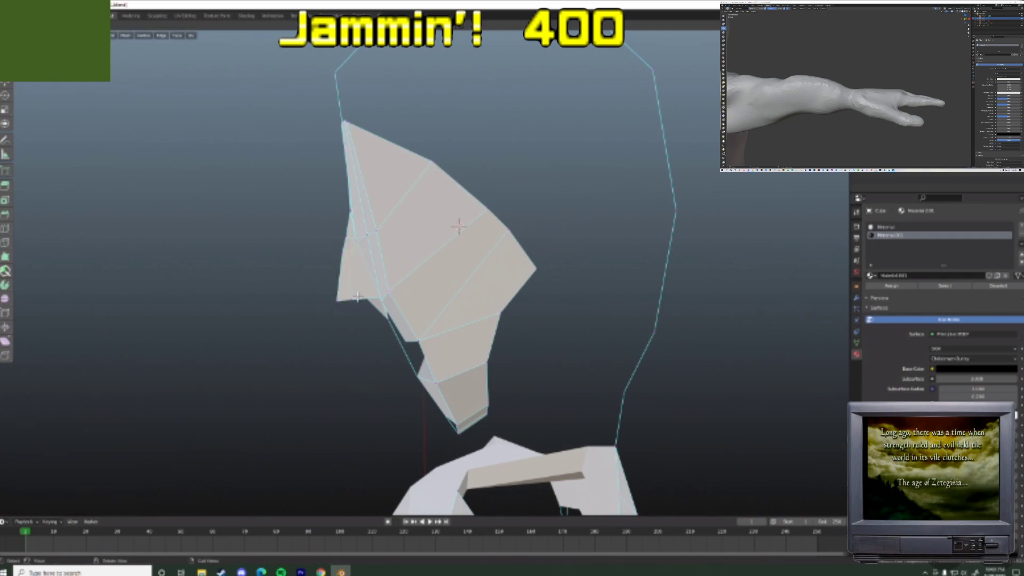
key("g")
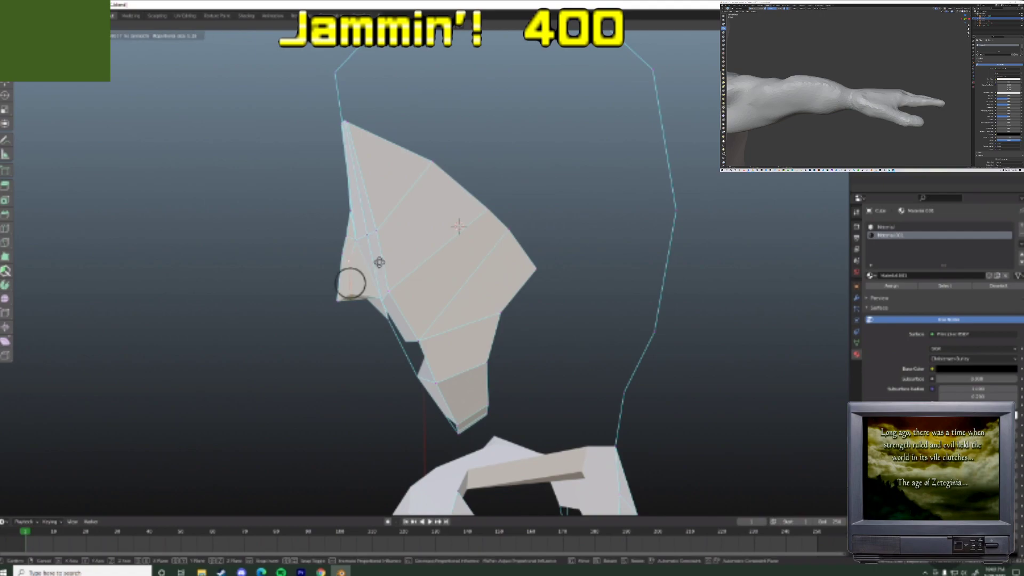
left_click(363, 263)
- Raise the nose tip vertex slightly to shorten the underside of the nose
left_click_drag(338, 304, 337, 300)
left_click(343, 257)
key("g")
left_click(366, 331)
key("shift+v")
left_click(353, 219)
right_click(362, 231)
key("Escape")
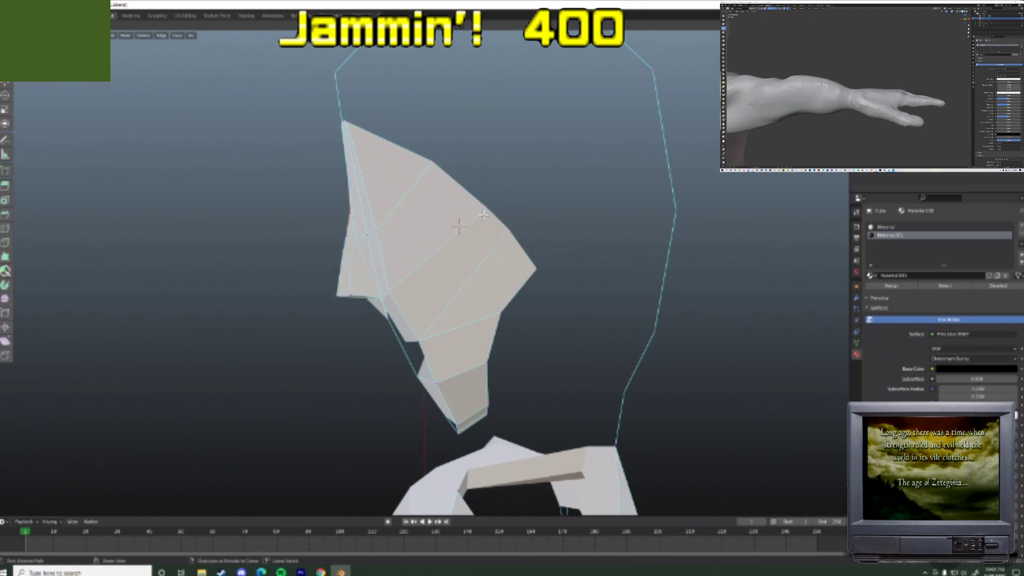
key("g")
left_click(402, 235)
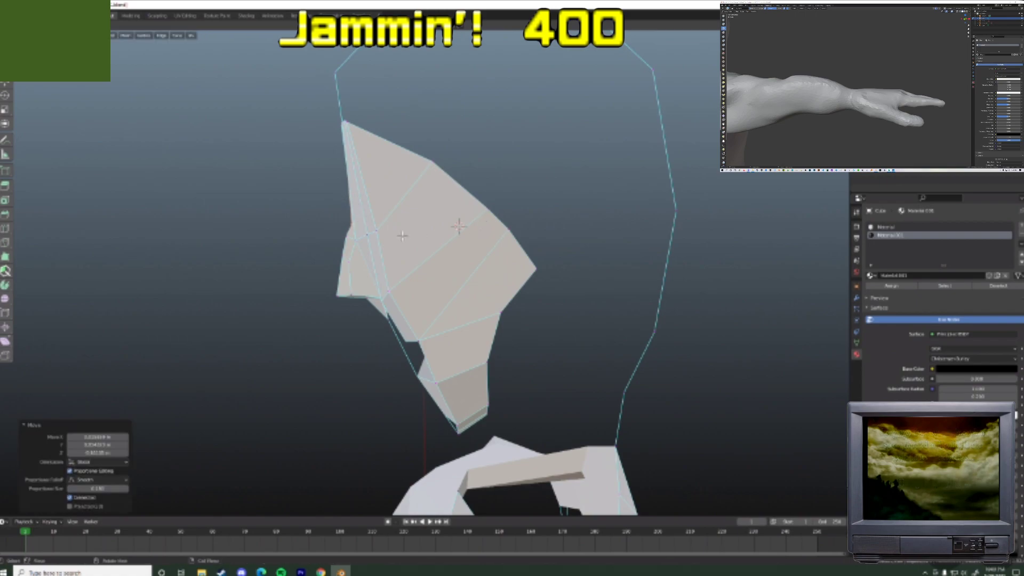
key("ctrl+z")
- Move the nose bridge vertex vertically along the Z axis in the side profile
key("g")
key("z")
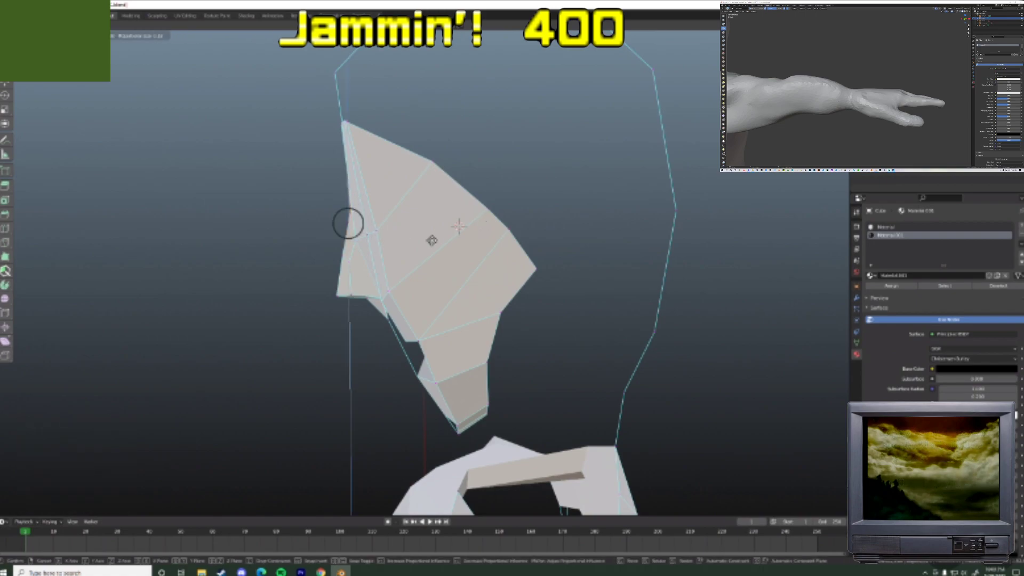
left_click(433, 247)
- Slide the vertex midway down the nose along its edge and nudge its position slightly
left_click(344, 269)
key("g")
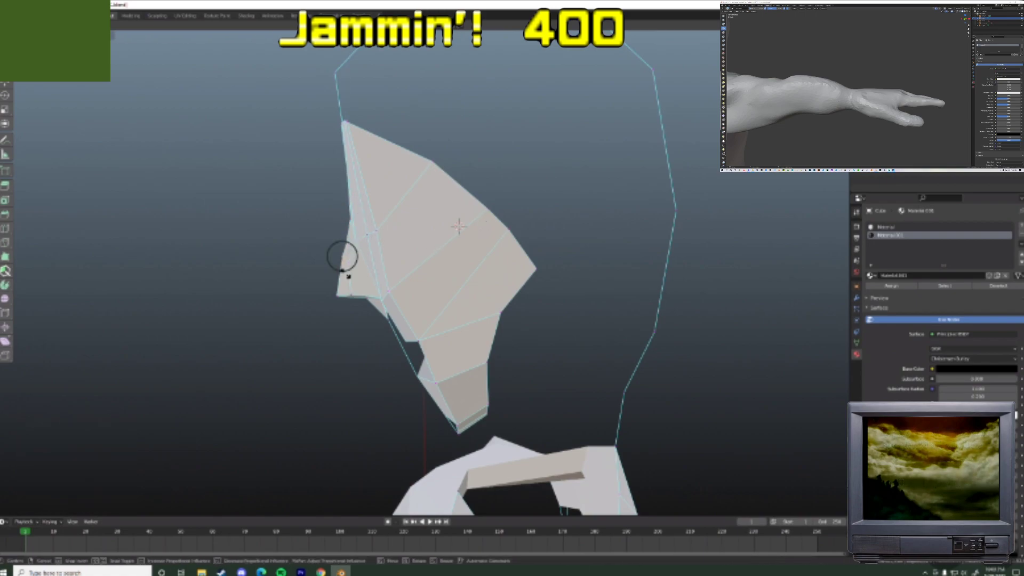
key("g")
left_click(345, 279)
key("g")
left_click(351, 277)
middle_click_drag(351, 277, 366, 323)
key("Tab")
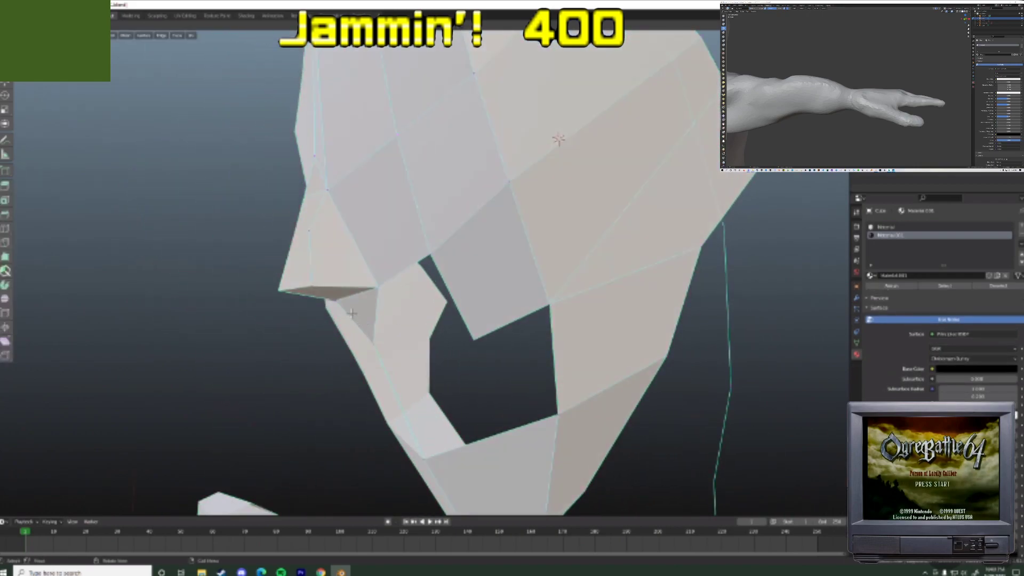
key("g")
key("x")
right_click(377, 311)
- Move the vertex at the base of the nose back towards the face using a smaller proportional editing radius
middle_click_drag(378, 310, 423, 311)
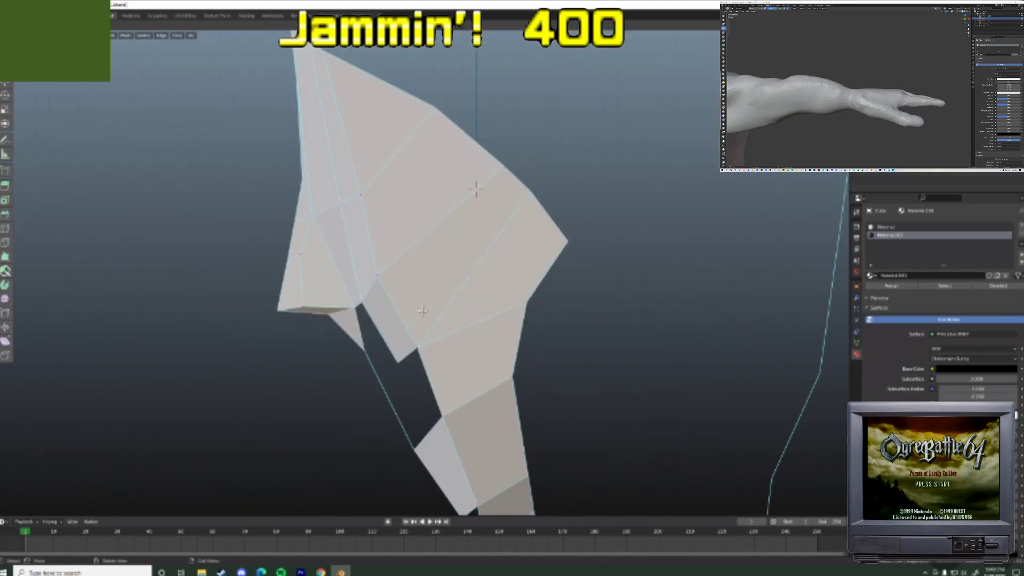
scroll(422, 311, "up", 3)
middle_click_drag(329, 385, 347, 335, "shift")
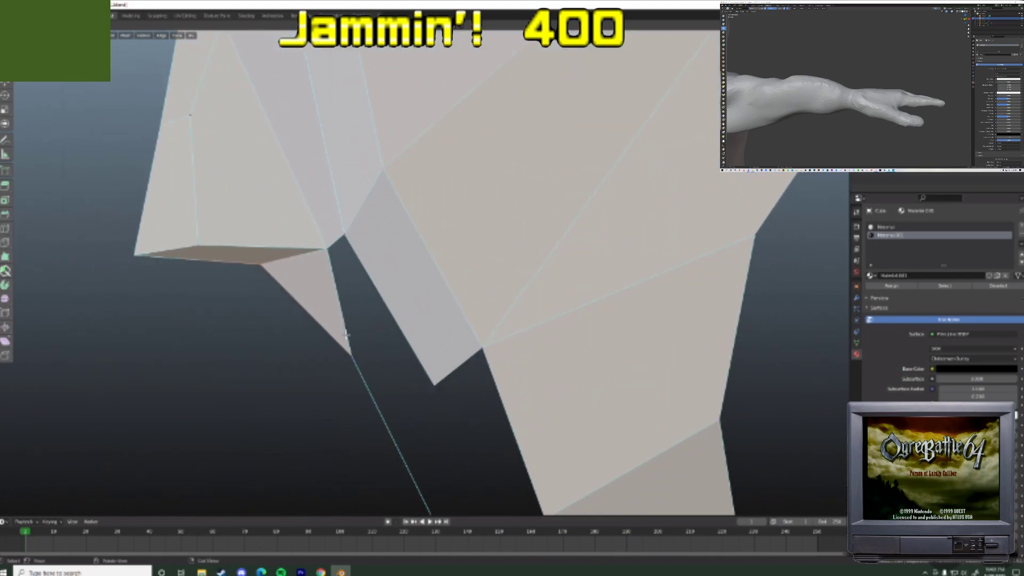
key("c")
key("Escape")
key("g")
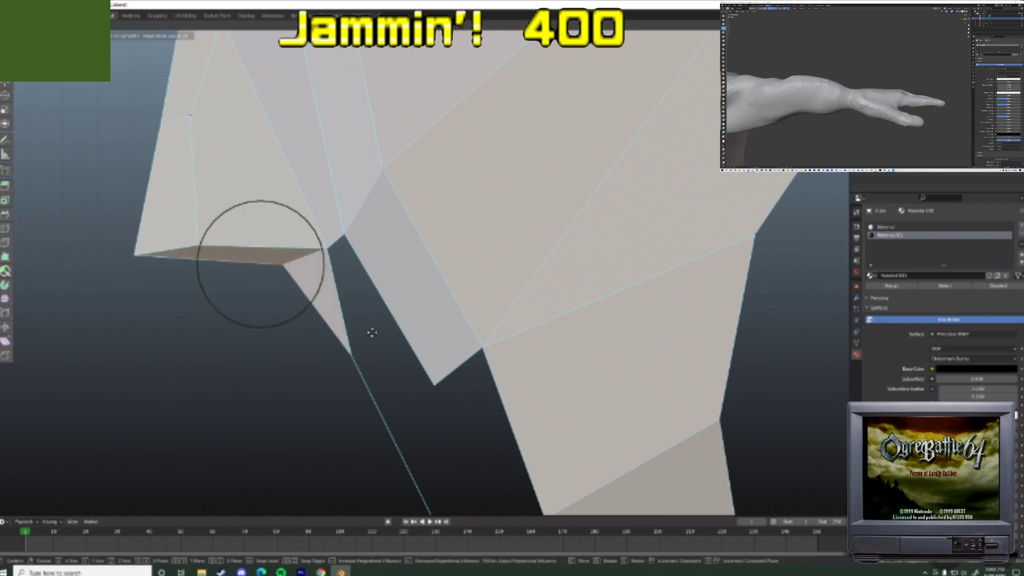
scroll(404, 331, "up", 6)
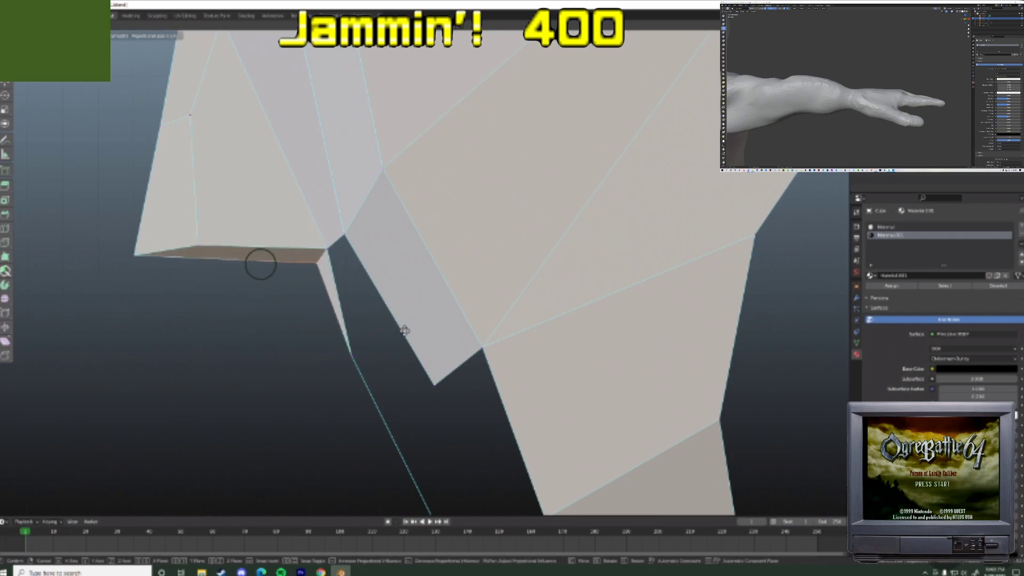
left_click(404, 334)
- Raise the centre-line vertex beneath the nose slightly towards the nose base
middle_click_drag(377, 338, 445, 344)
key("g")
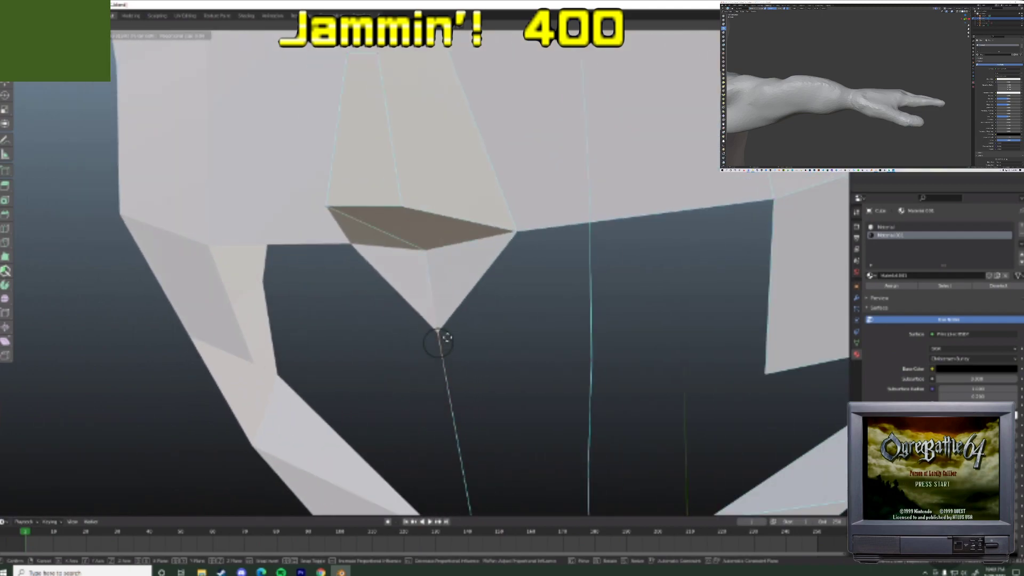
left_click(445, 321)
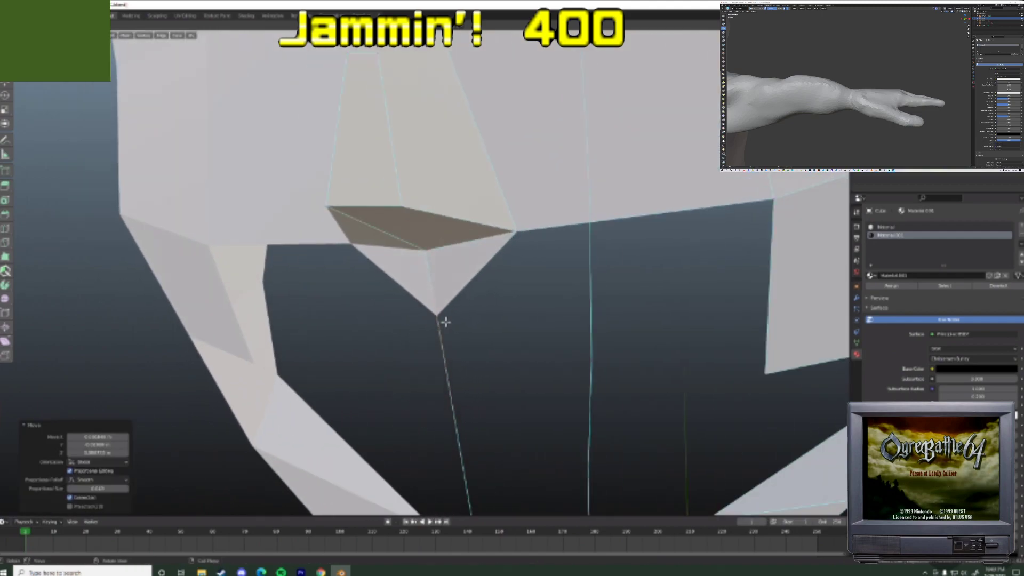
left_click(518, 232)
key("g")
key("Escape")
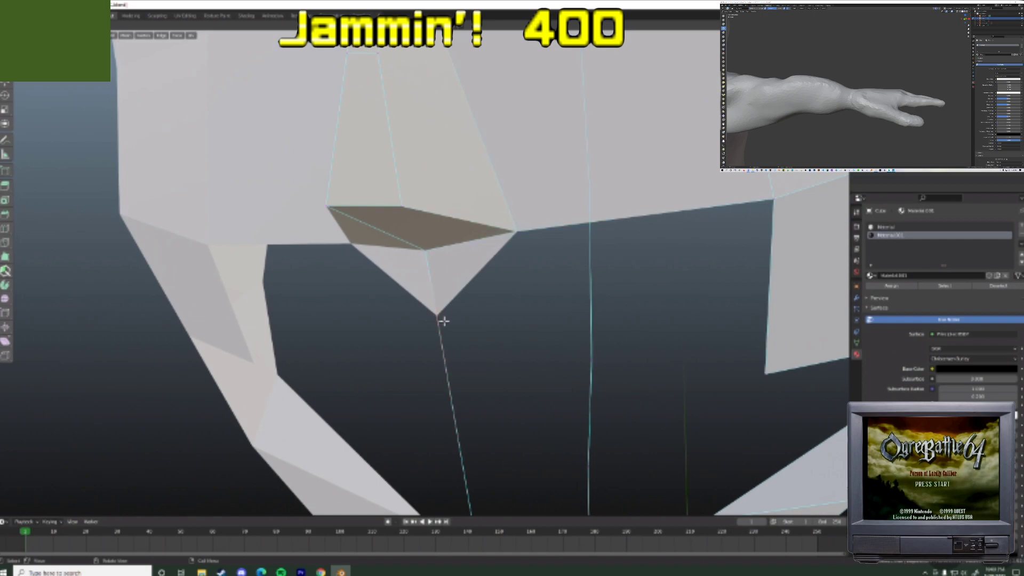
- Cut the centre edge below the nose, then fill the upper lip strip out to the cheek and the gap beneath the nose
middle_click_drag(443, 320, 451, 329)
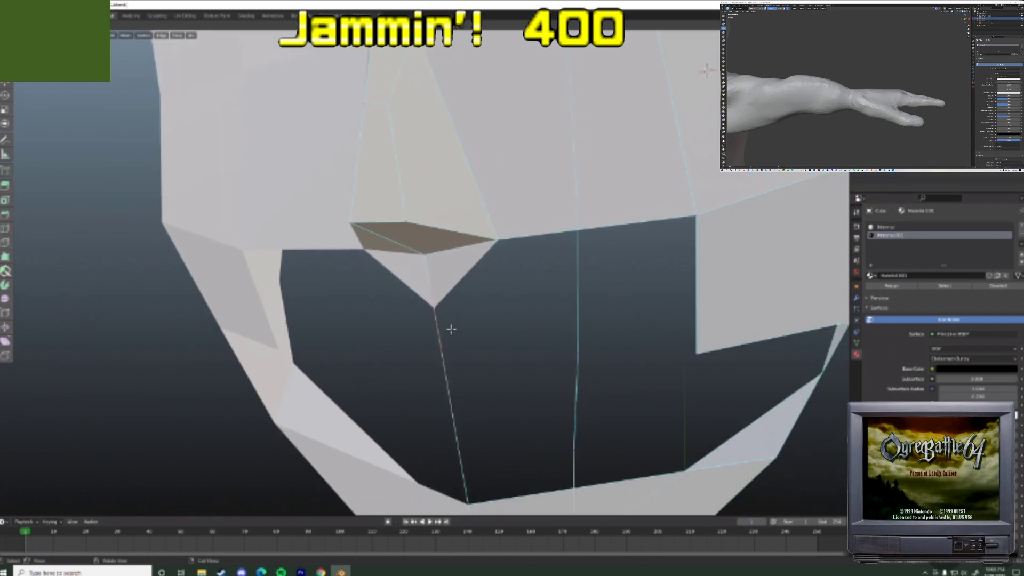
key("ctrl+r")
left_click(449, 387)
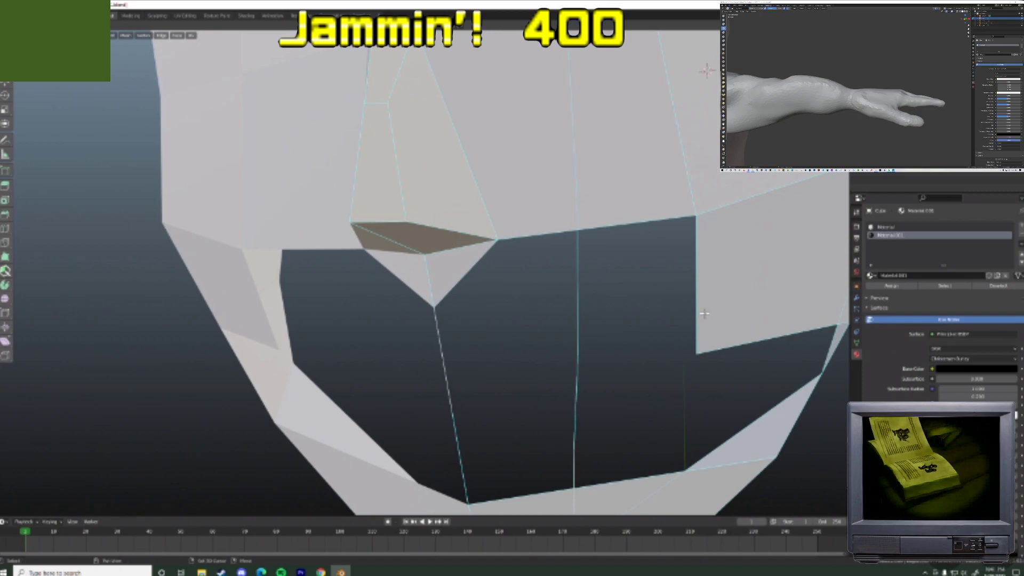
key("f")
left_click(596, 231)
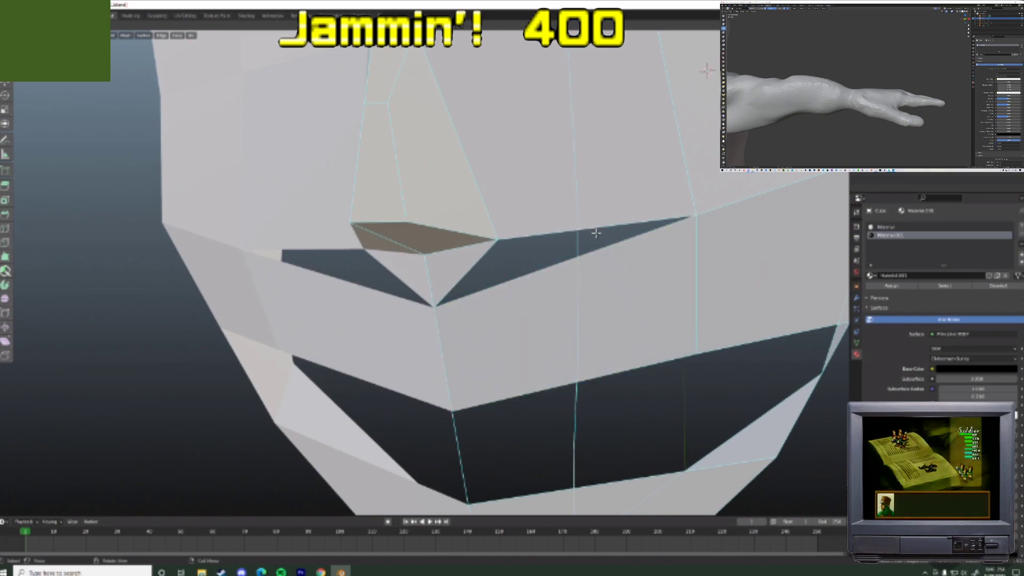
key("f")
- Slide the centre and middle vertices on the lower edge of the upper lip strip upward along their edges
scroll(497, 289, "down", 4)
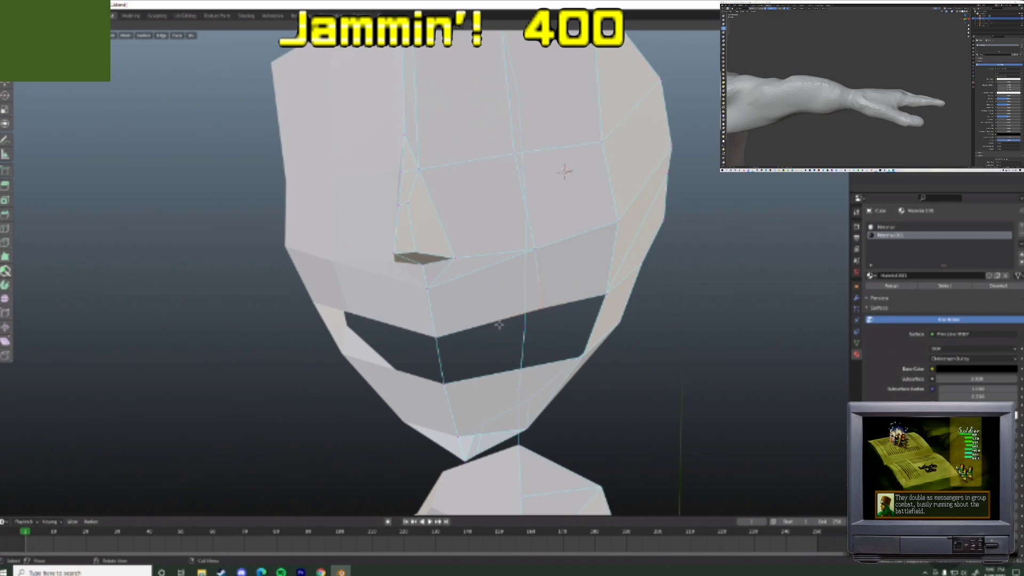
left_click(438, 335)
key("g")
key("g")
left_click(457, 303)
left_click(542, 307)
key("g")
key("g")
left_click(547, 295)
left_click(606, 294)
middle_click_drag(611, 297, 575, 305)
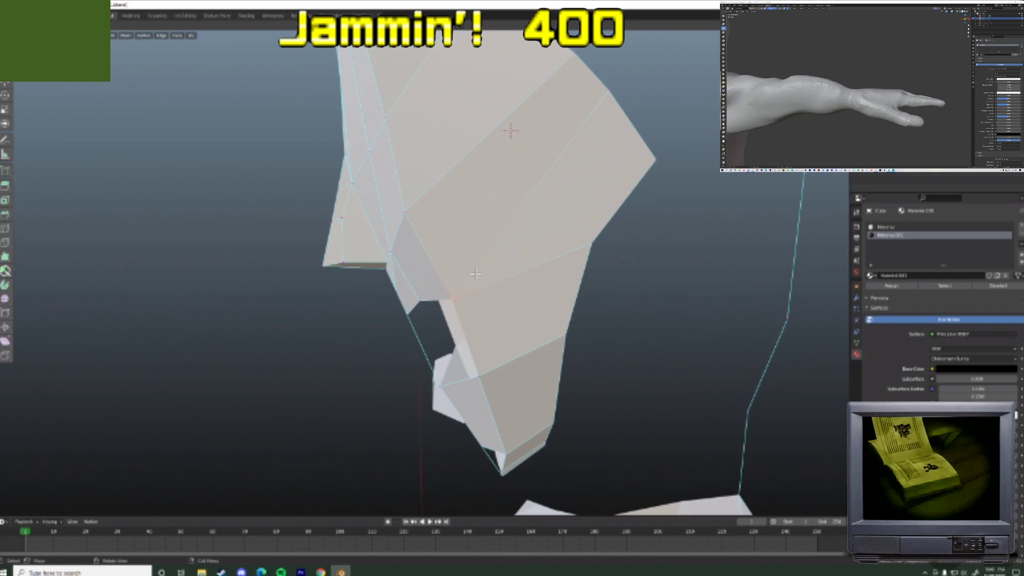
middle_click_drag(494, 288, 496, 300)
left_click(601, 267)
key("g")
key("g")
right_click(605, 263)
key("g")
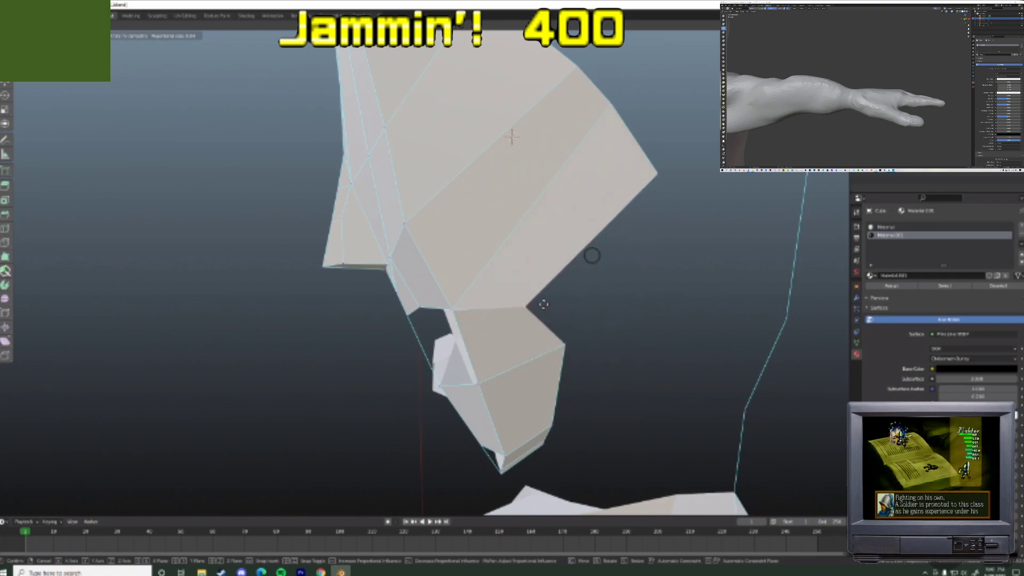
right_click(525, 322)
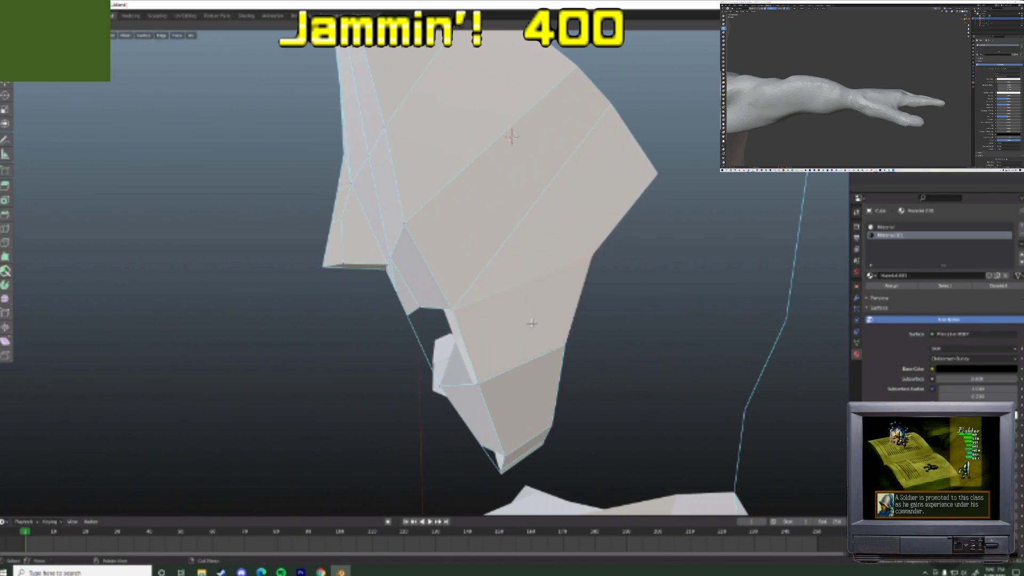
- Delete the side face between the cheek and the jaw and adjust the rear edge of the cheek above it
right_click(584, 299)
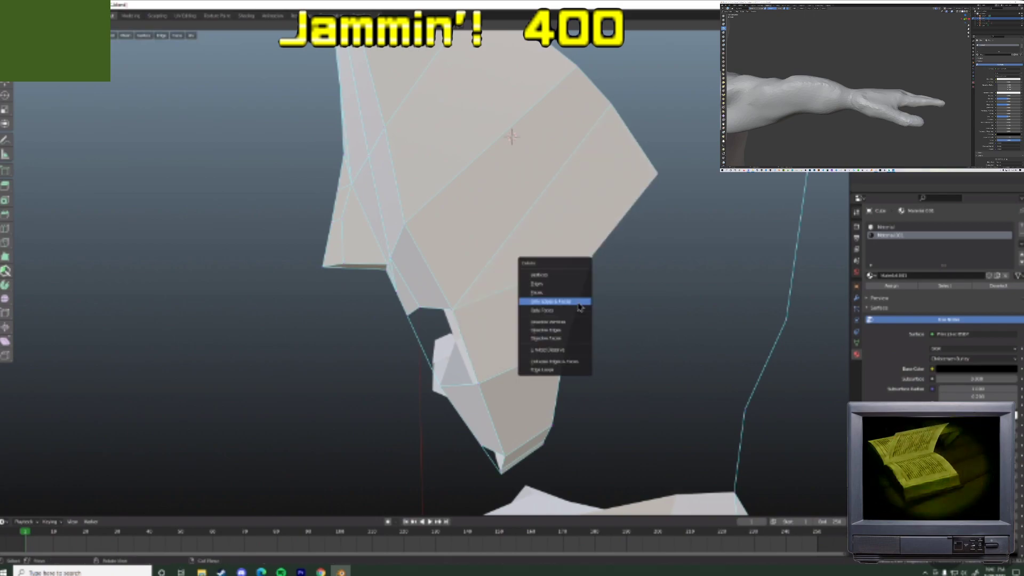
left_click(584, 297)
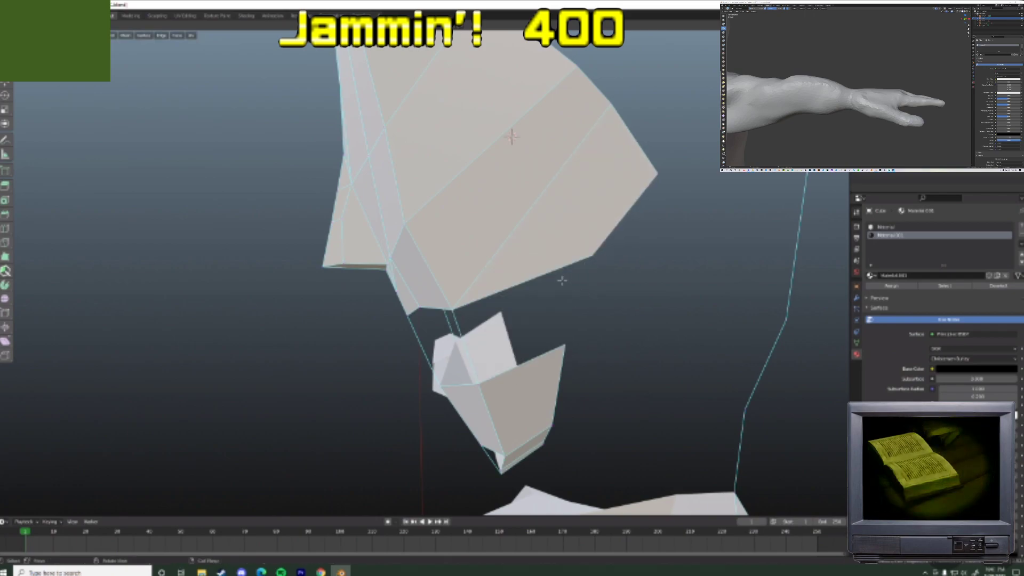
key("g")
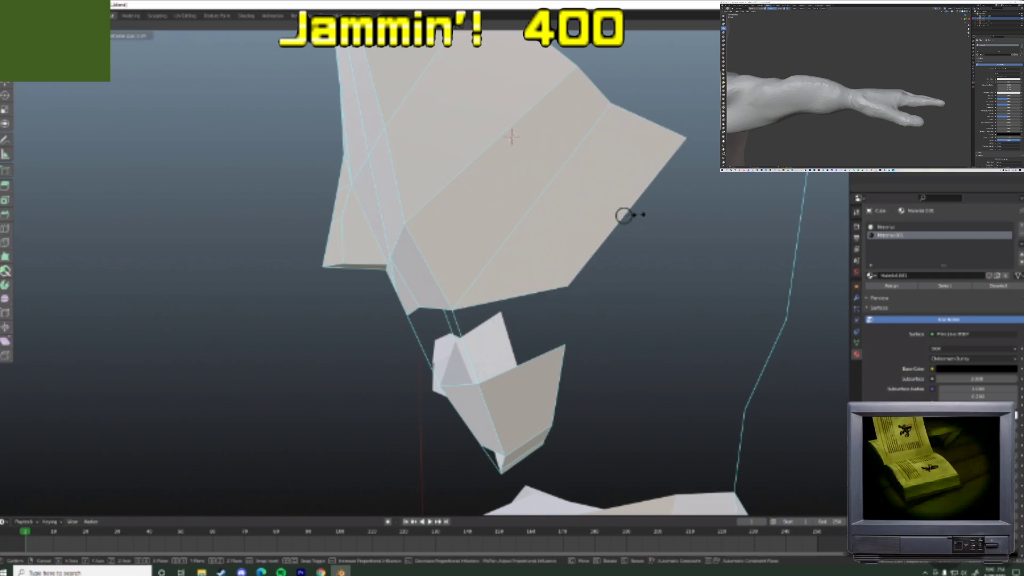
left_click(624, 215)
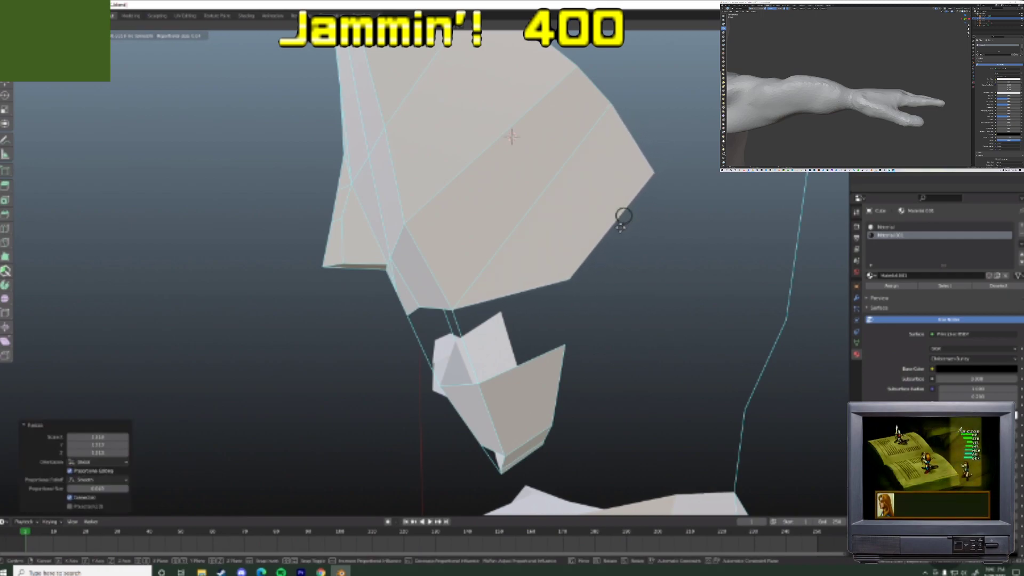
- Fill the gap between the cheek and the jaw with a new face
left_click(525, 291)
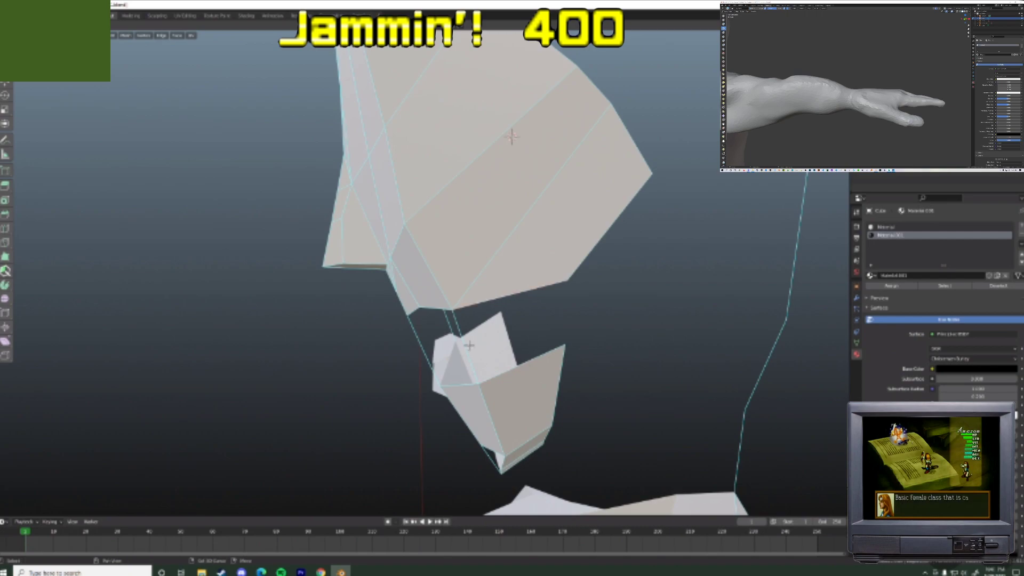
key("f")
middle_click_drag(578, 305, 575, 302)
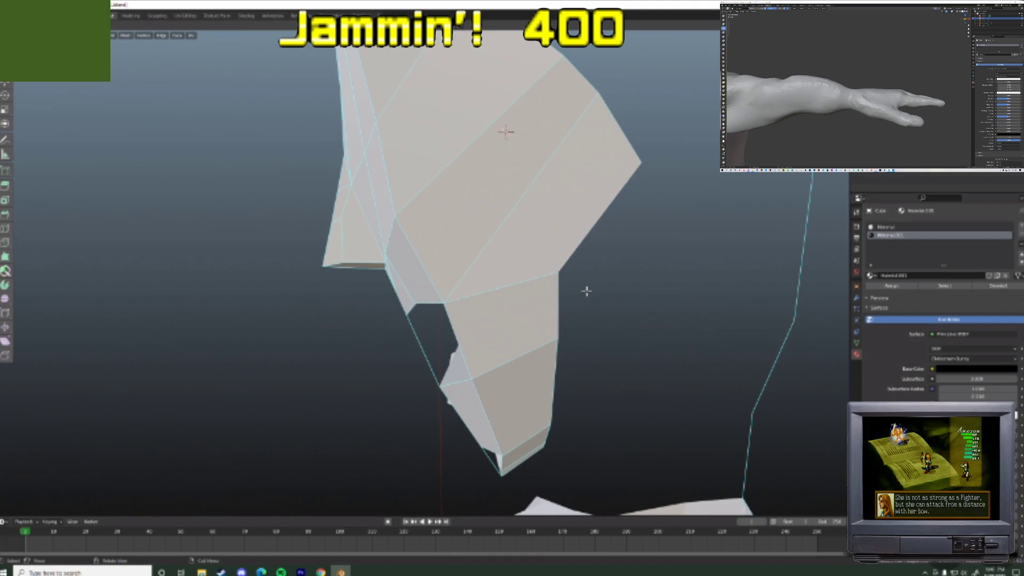
- Reposition the vertex at the rear corner of the jaw to refine its outline
middle_click_drag(566, 303, 627, 274)
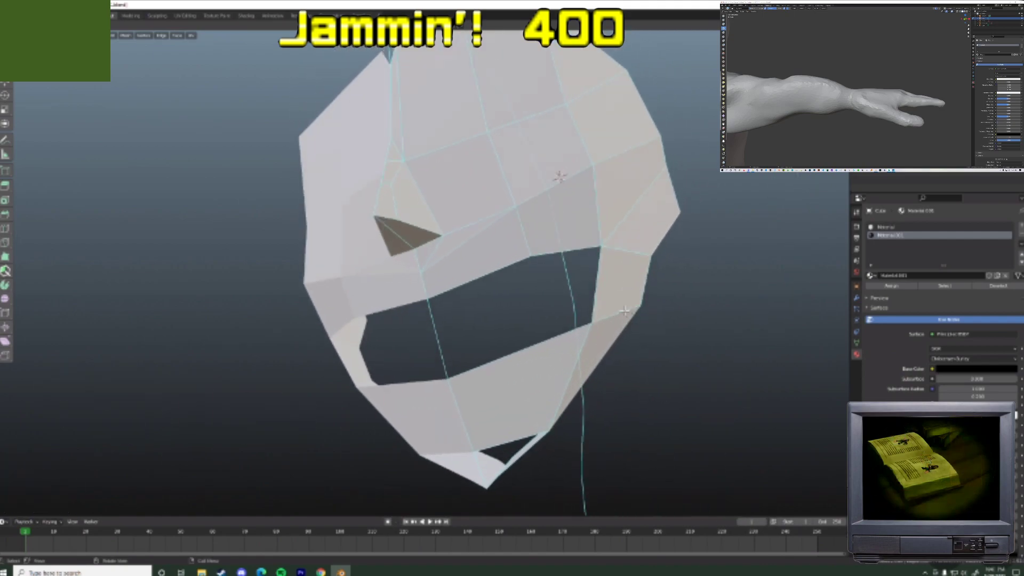
key("g")
left_click(670, 306)
middle_click_drag(670, 305, 651, 305)
key("g")
left_click(645, 309)
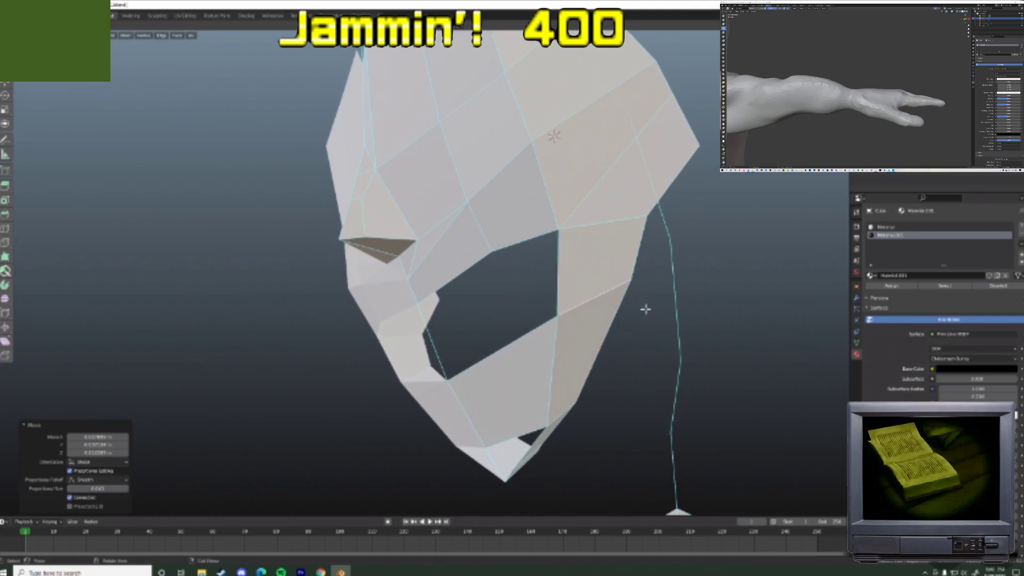
- Extrude the edge loop around the mouth opening and scale it inward to form a ring of faces
middle_click_drag(576, 304, 603, 310)
middle_click_drag(470, 304, 503, 302)
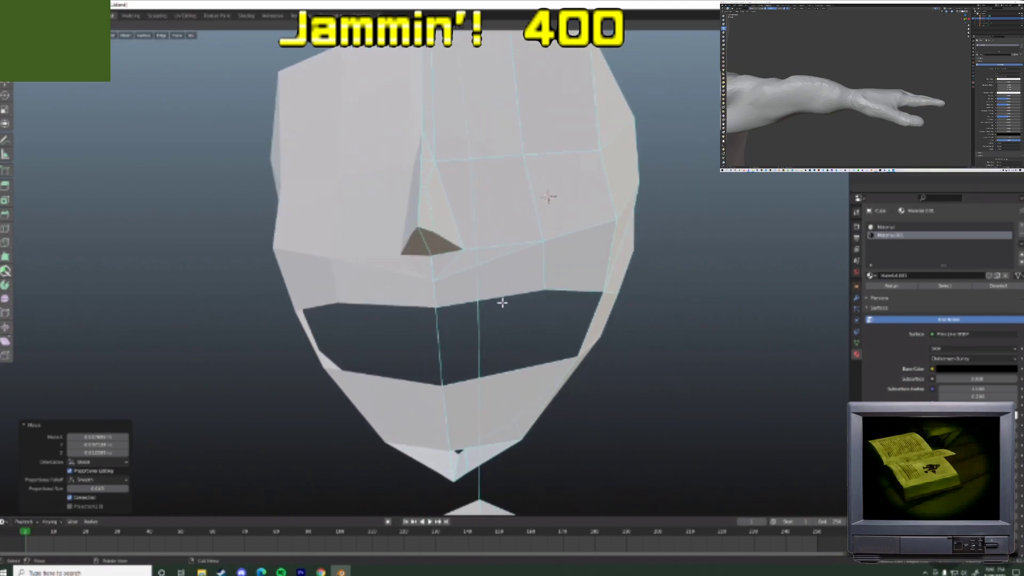
left_click(441, 312)
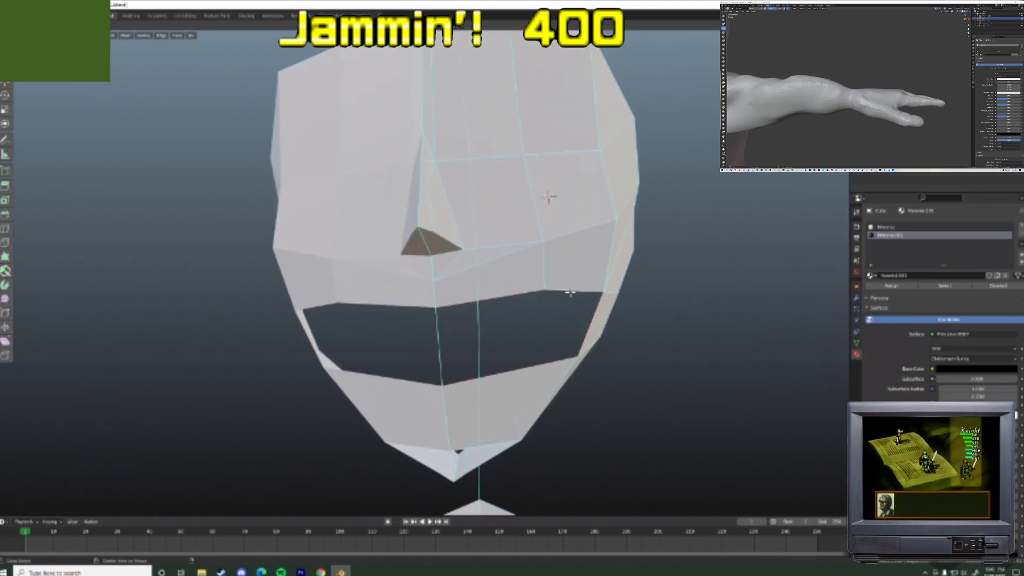
key("s")
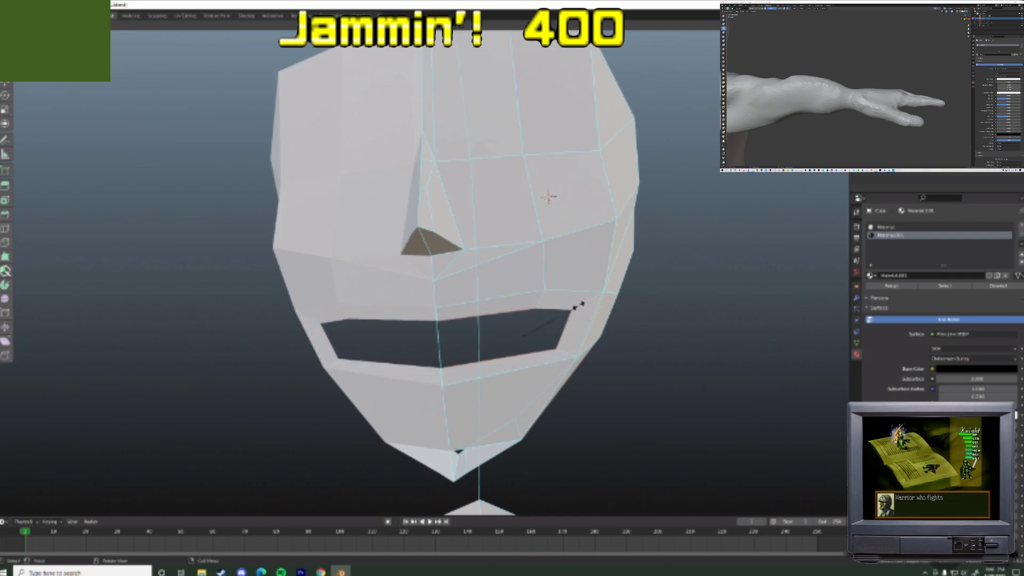
left_click(573, 305)
- Fill the remaining mouth hole with a central face and a small face at the mouth corner
left_click(498, 318)
left_click(498, 350, "shift")
key("f")
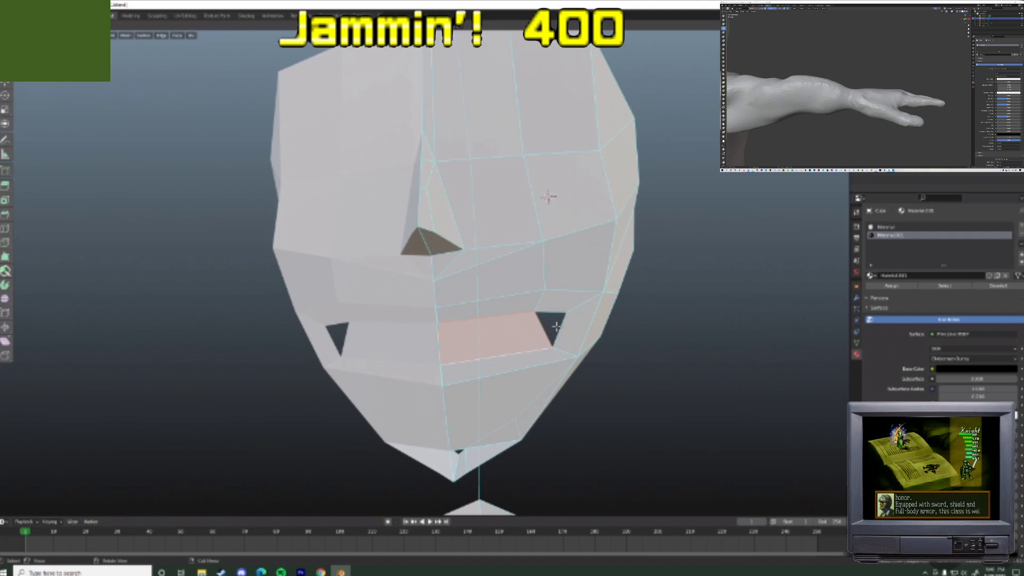
key("s")
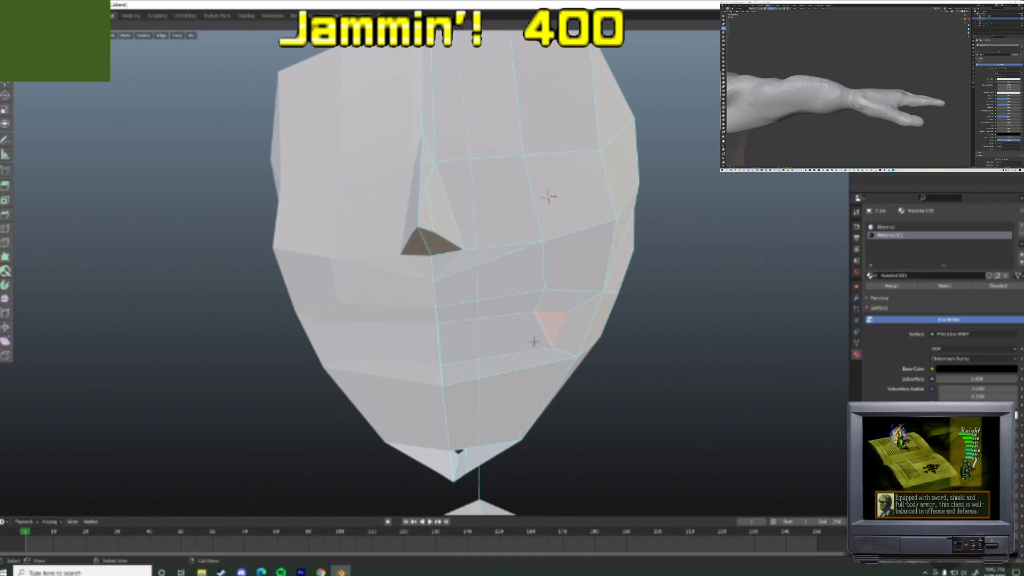
- Adjust the filled mouth's geometry near the centre line in the side profile
left_click(533, 348)
middle_click_drag(533, 347, 488, 359)
left_click(474, 358)
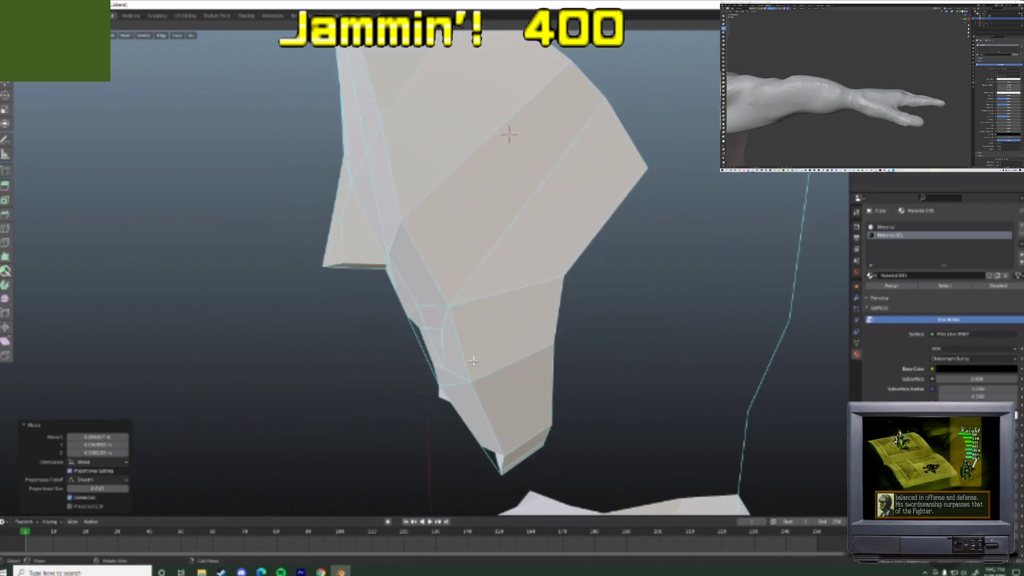
left_click(418, 350)
key("x")
left_click(418, 349)
middle_click_drag(418, 349, 443, 345)
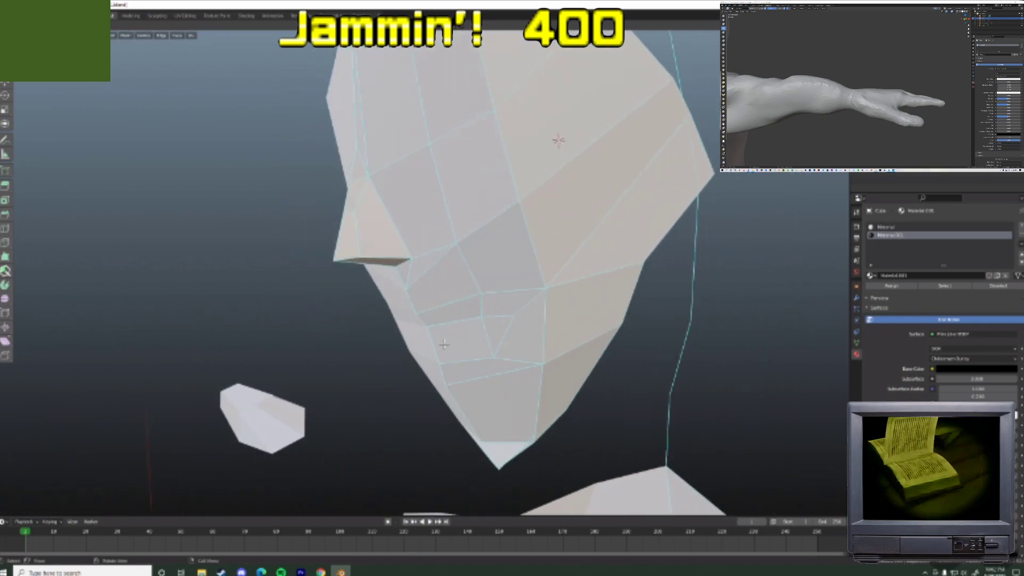
- Undo the mouth adjustments and the faces that filled the mouth hole
key("ctrl+z")
key("ctrl+z")
key("ctrl+z")
key("ctrl+z")
key("ctrl+z")
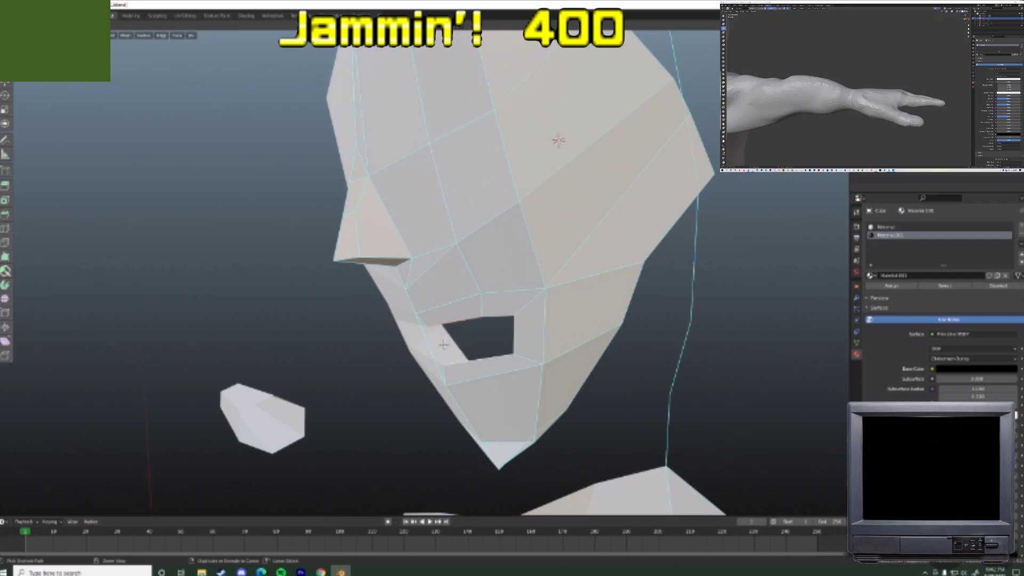
- Fill the mouth hole with faces and inset them to form a border around the mouth
left_click(452, 309, "alt")
middle_click_drag(452, 311, 548, 336)
key("f")
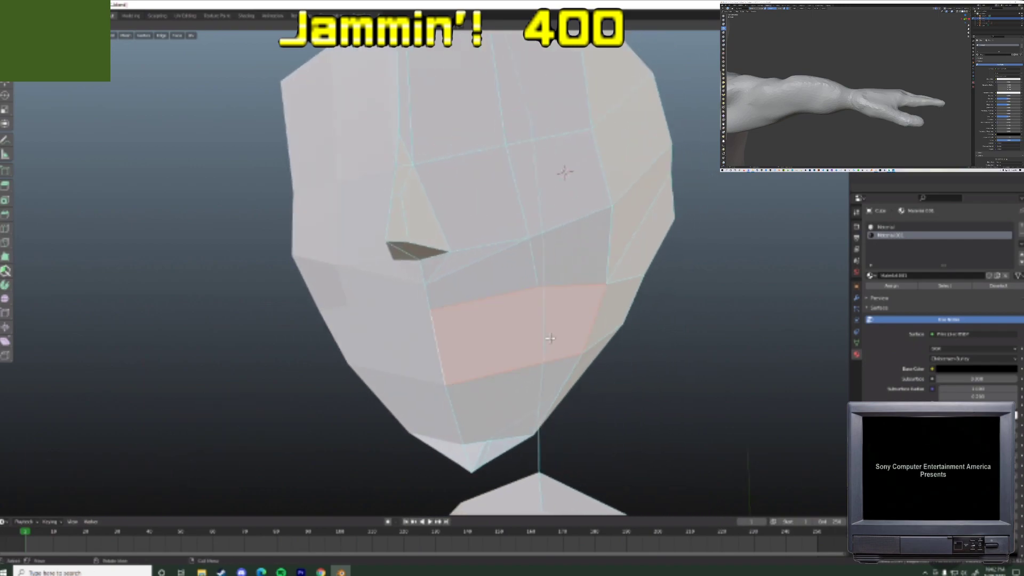
key("i")
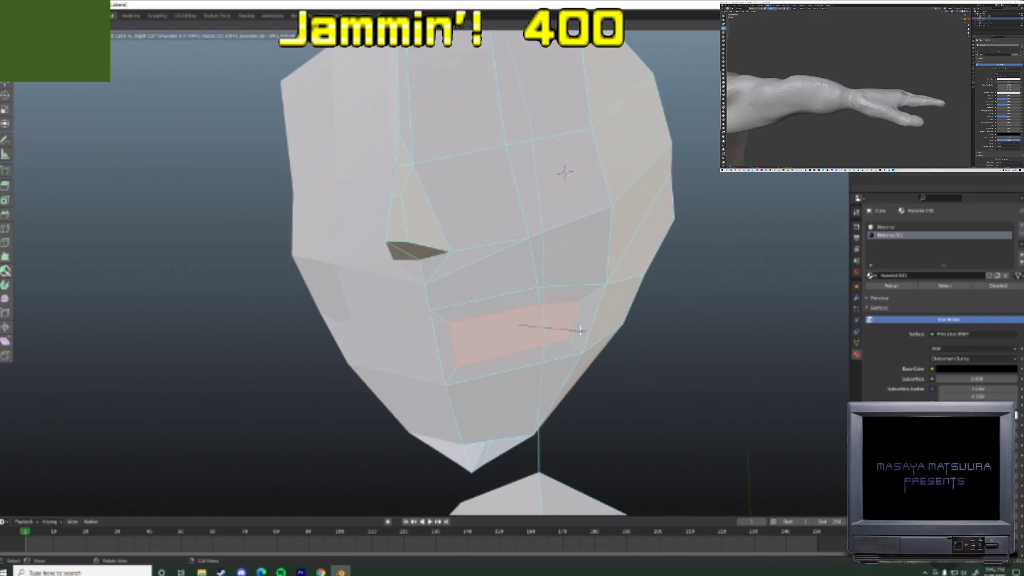
left_click(579, 330)
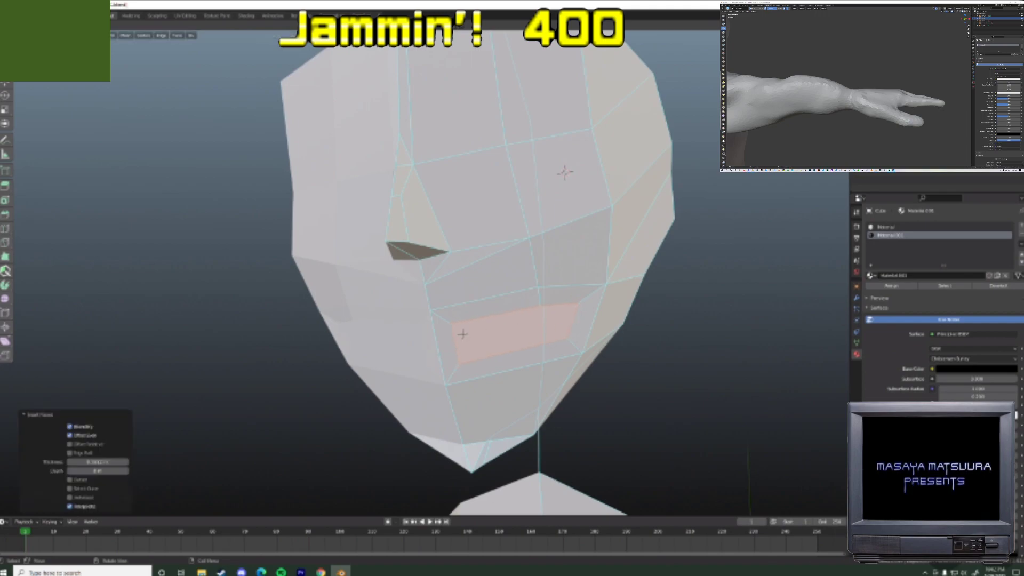
key("alt+a")
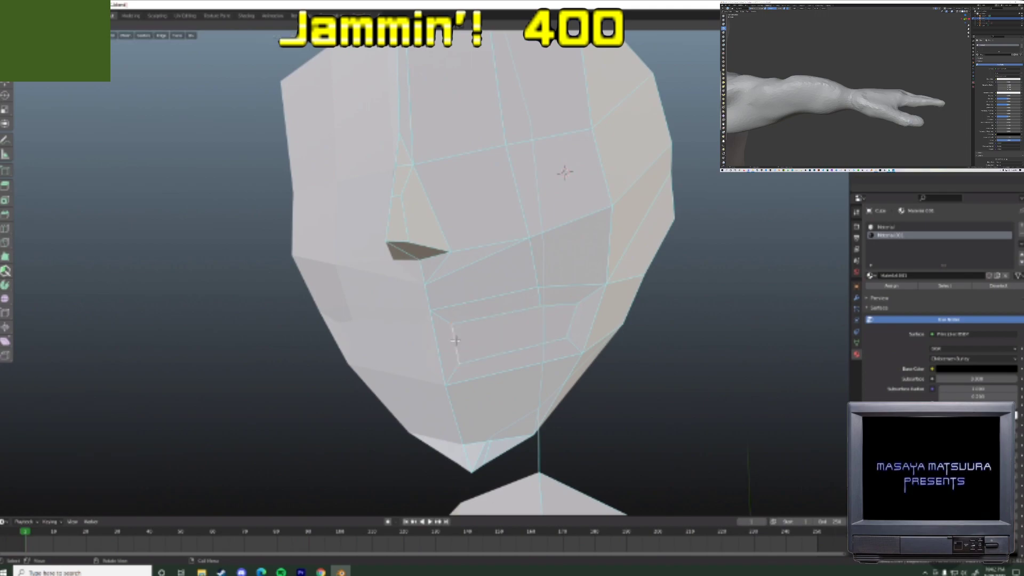
- Delete the inset faces inside the border to reopen the mouth
middle_click_drag(541, 334, 517, 323)
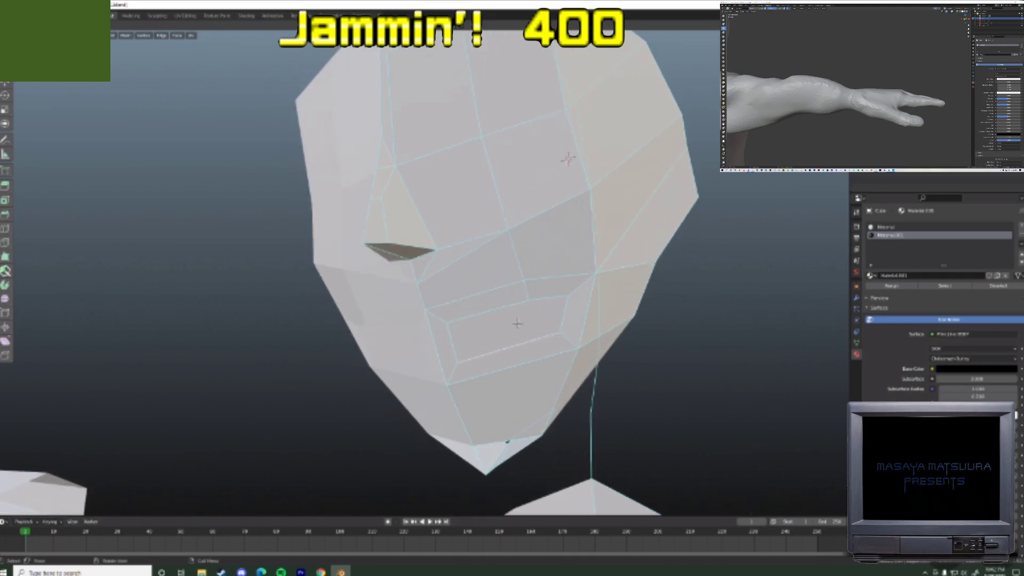
left_click(508, 325)
key("x")
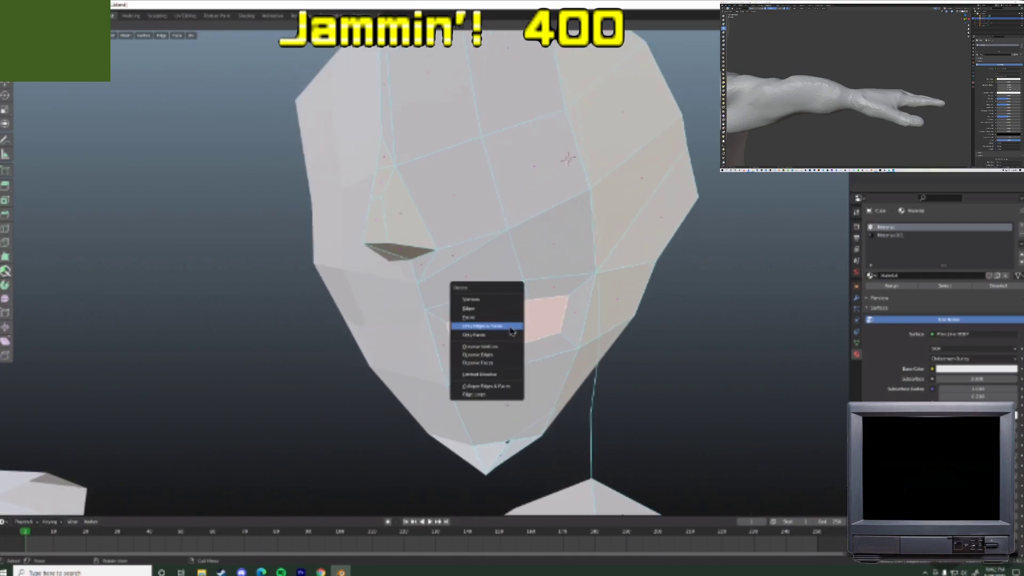
left_click(503, 334)
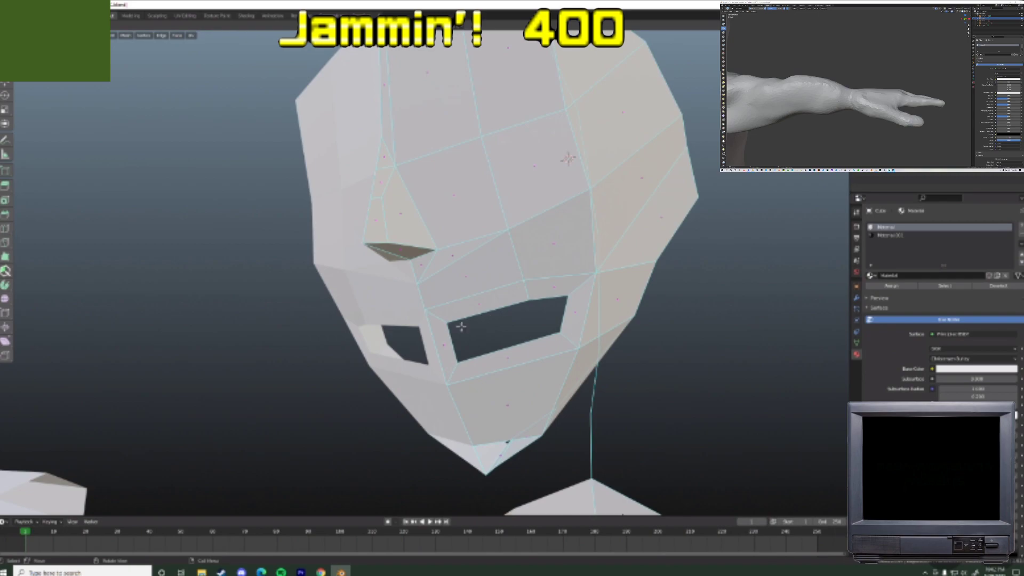
- Raise the inner lower corner vertex of the mouth opening near the centre line
middle_click_drag(456, 339, 472, 344)
left_click(468, 354)
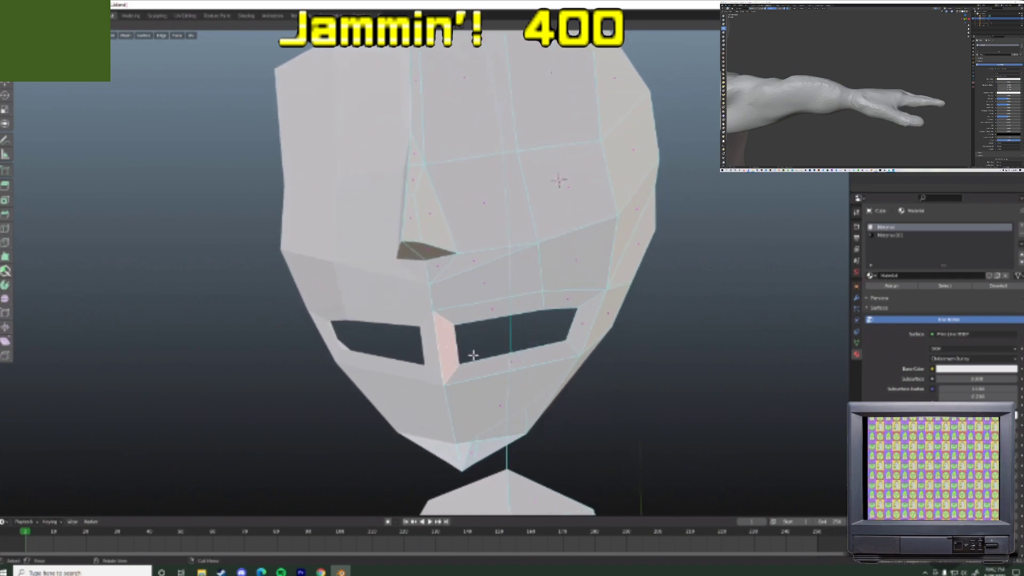
key("1")
left_click(465, 360)
key("g")
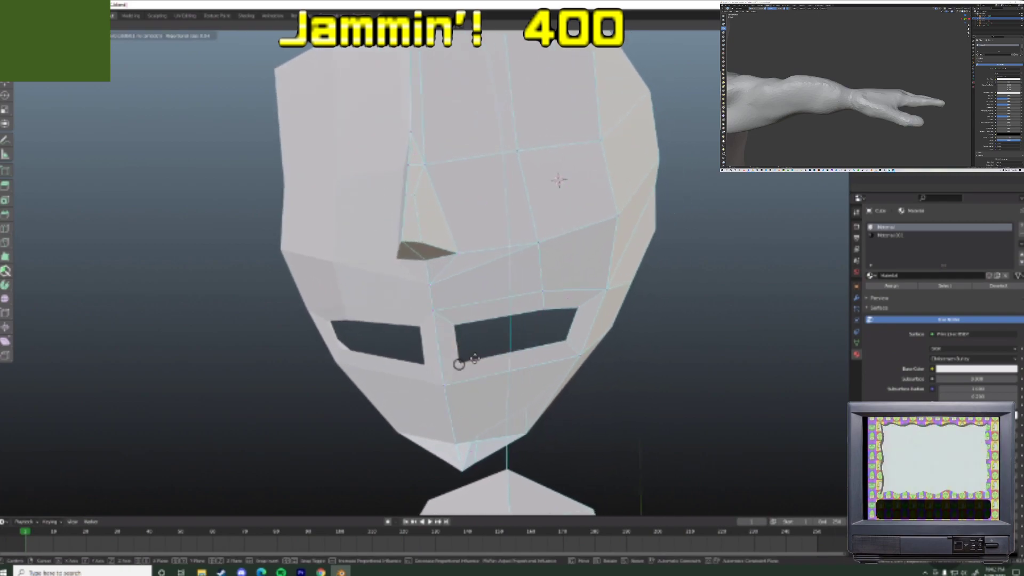
left_click(469, 340)
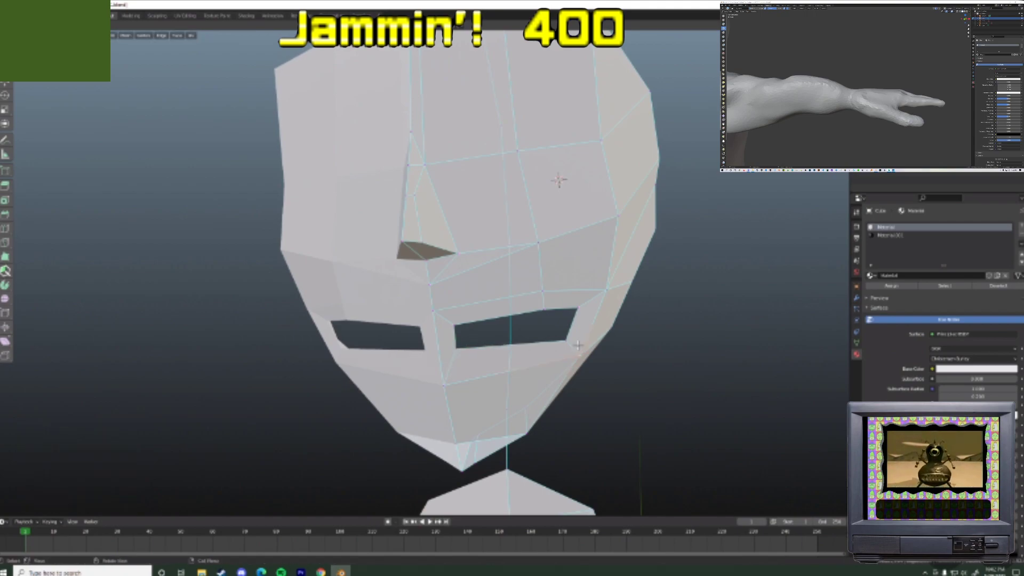
- Reposition the lower lip's inner and outer corner vertices to narrow the mouth opening
mouse_move(570, 341)
middle_mouse_down()
mouse_move(439, 352)
mouse_move(472, 362)
mouse_move(569, 328)
middle_mouse_up()
key("g")
left_click(467, 348)
key("g")
left_click(470, 356)
key("g")
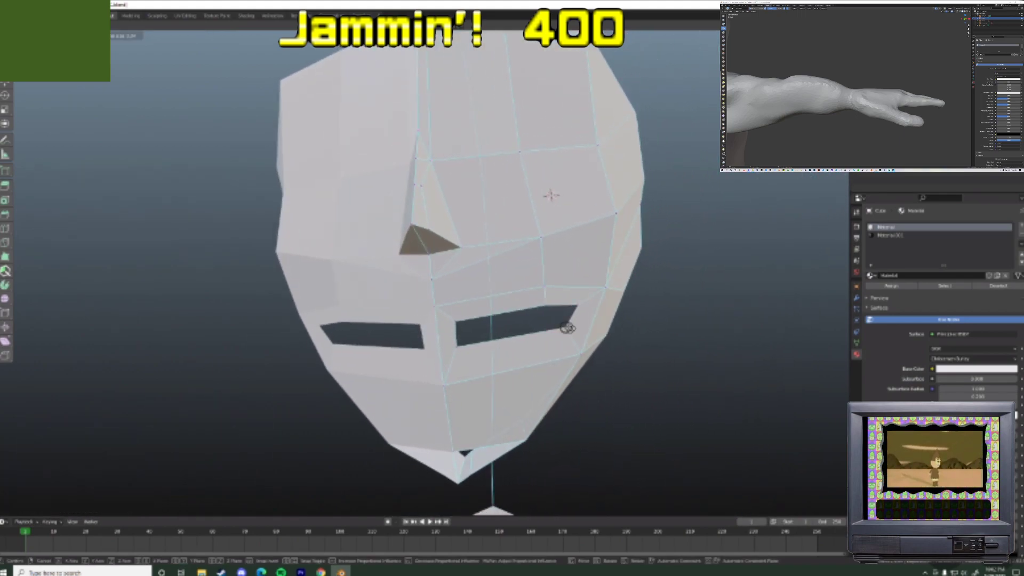
left_click(566, 329)
- Try to loop cut the face between the mouth opening and the centre line
left_click(446, 382)
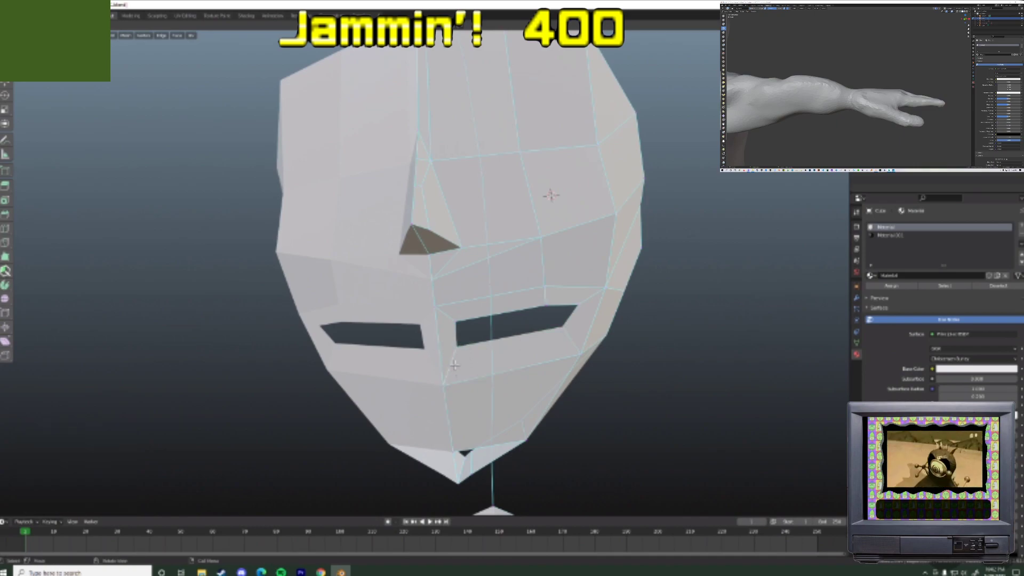
key("x")
left_click(457, 338)
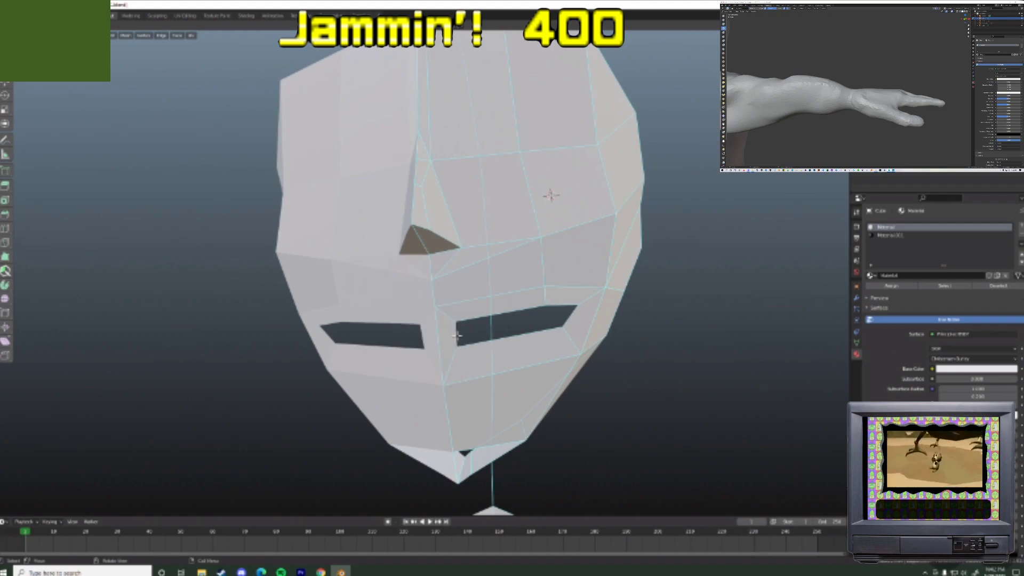
key("3")
left_click(446, 337)
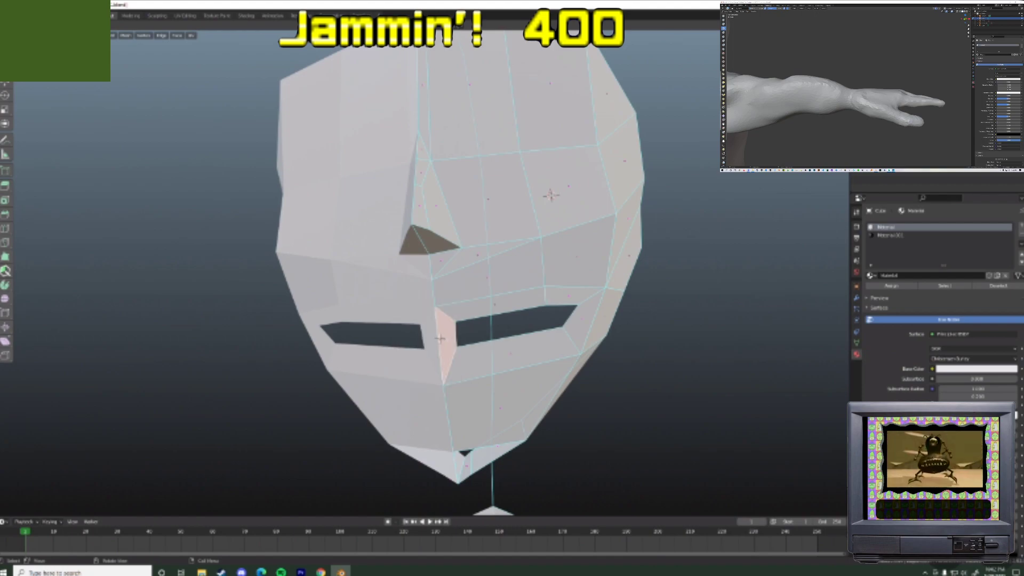
key("ctrl+r")
left_click(439, 339)
left_click(444, 338)
key("ctrl+z")
key("ctrl+z")
- Delete the face between the mouth opening and the centre line, and adjust the exposed centre edge
left_click(457, 333)
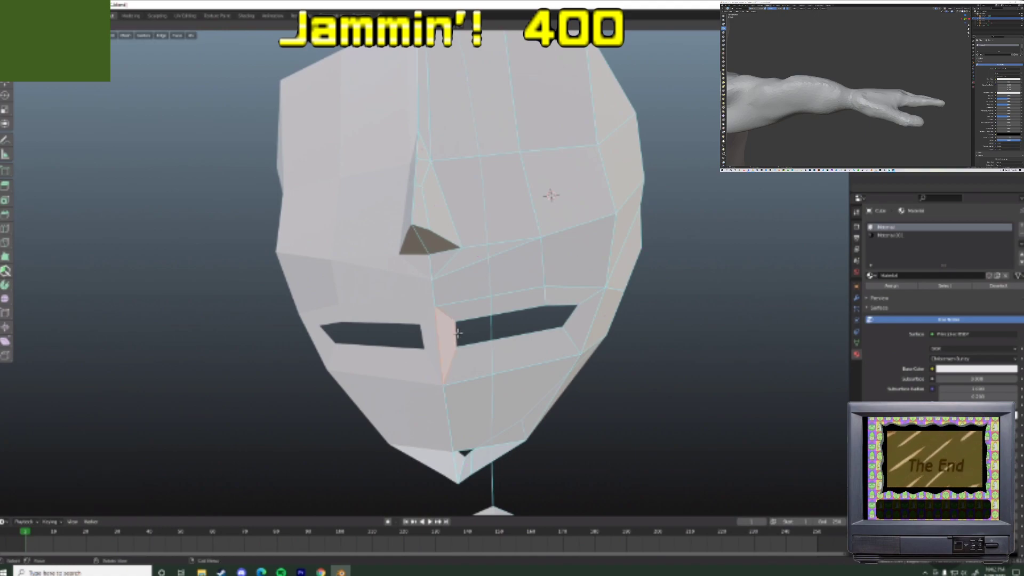
key("x")
left_click(439, 331)
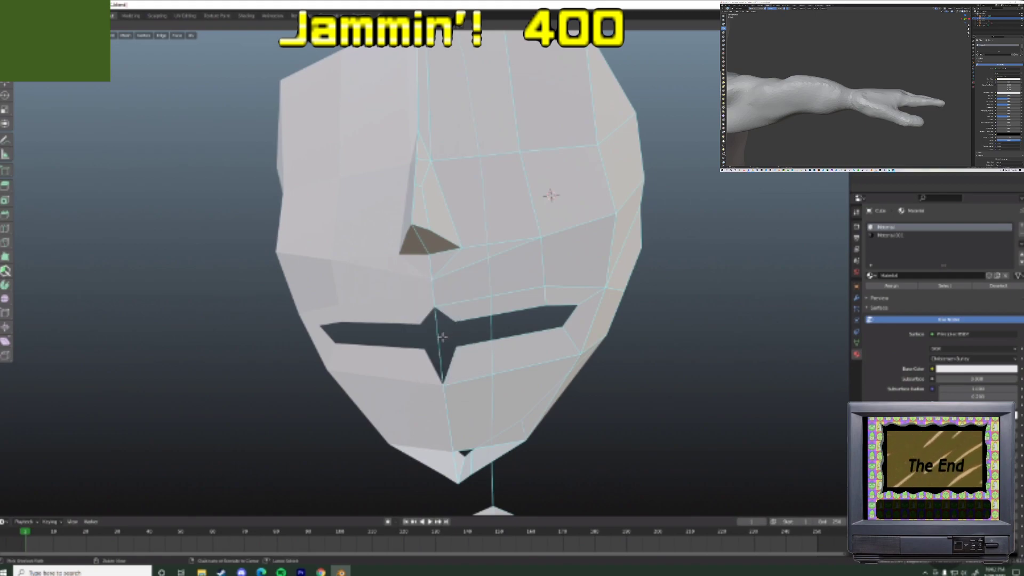
left_click(439, 333)
key("g")
key("g")
left_click(440, 323)
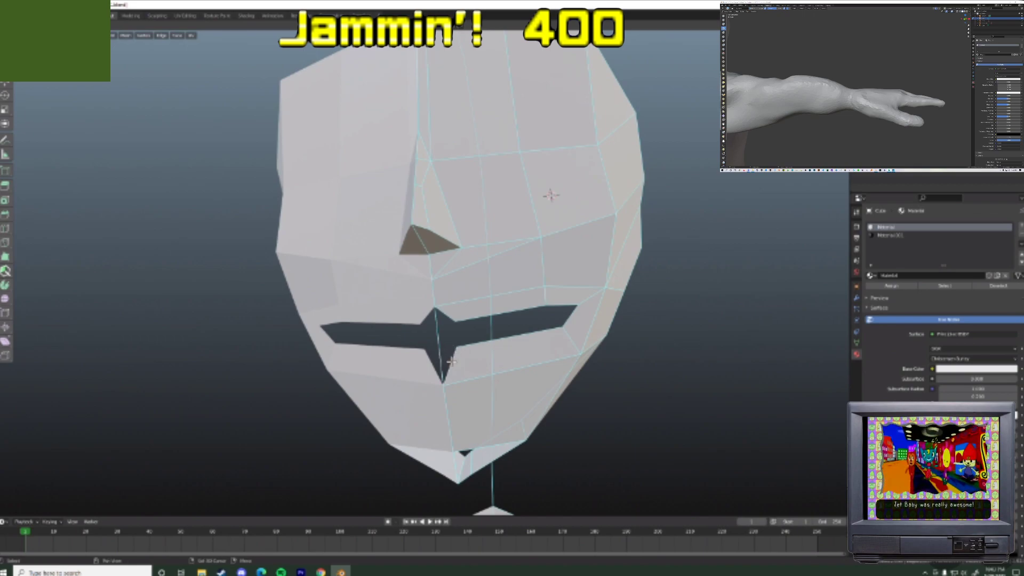
- Rebuild the strip beside the centre line as two faces and fill the mouth opening with faces
key("f")
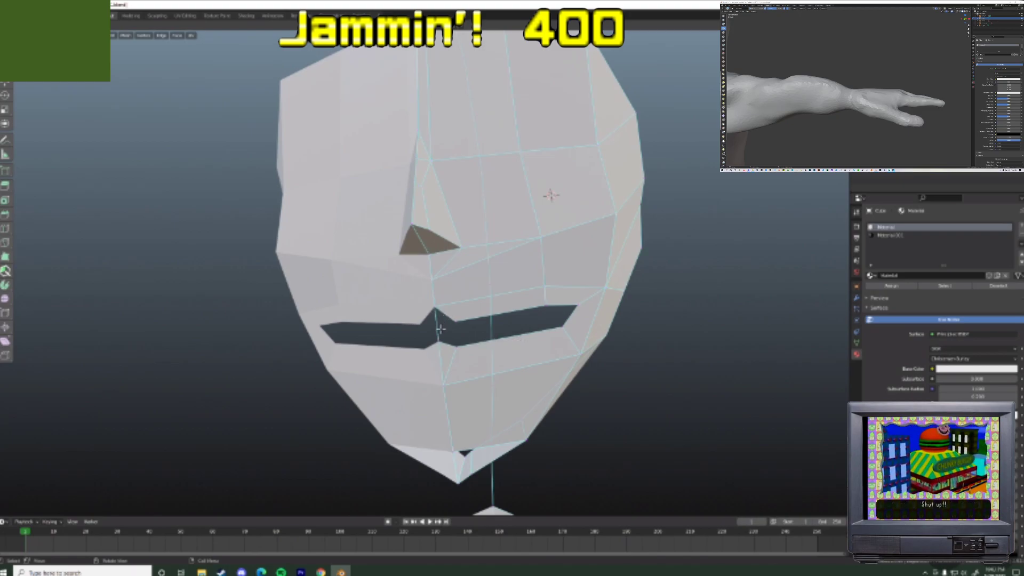
key("f")
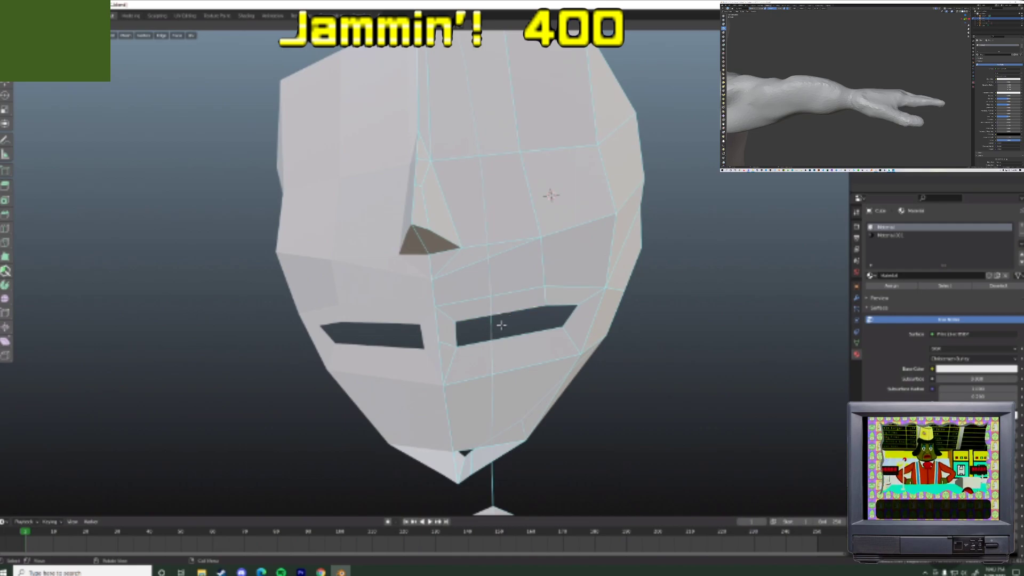
key("KP_1")
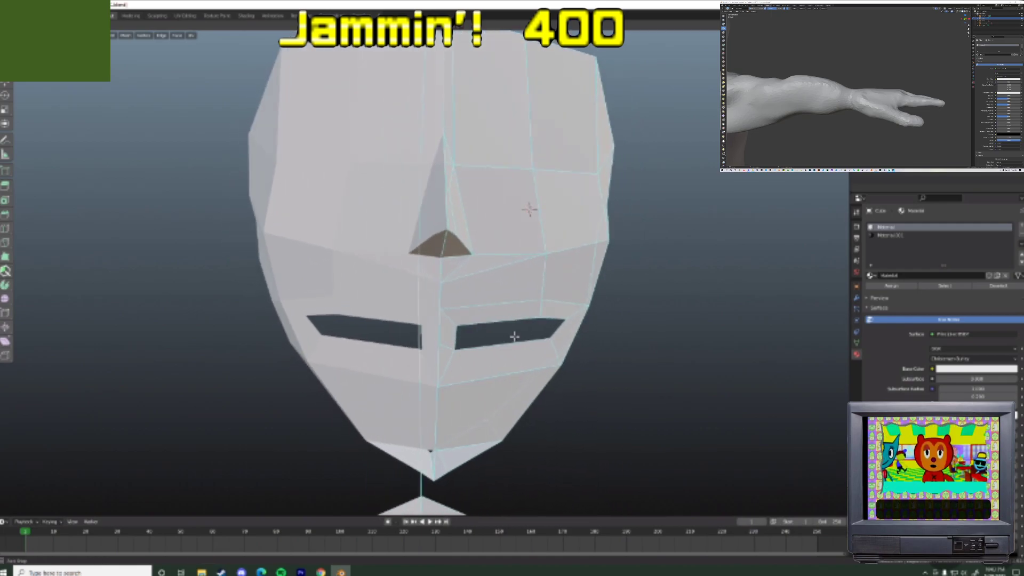
key("f")
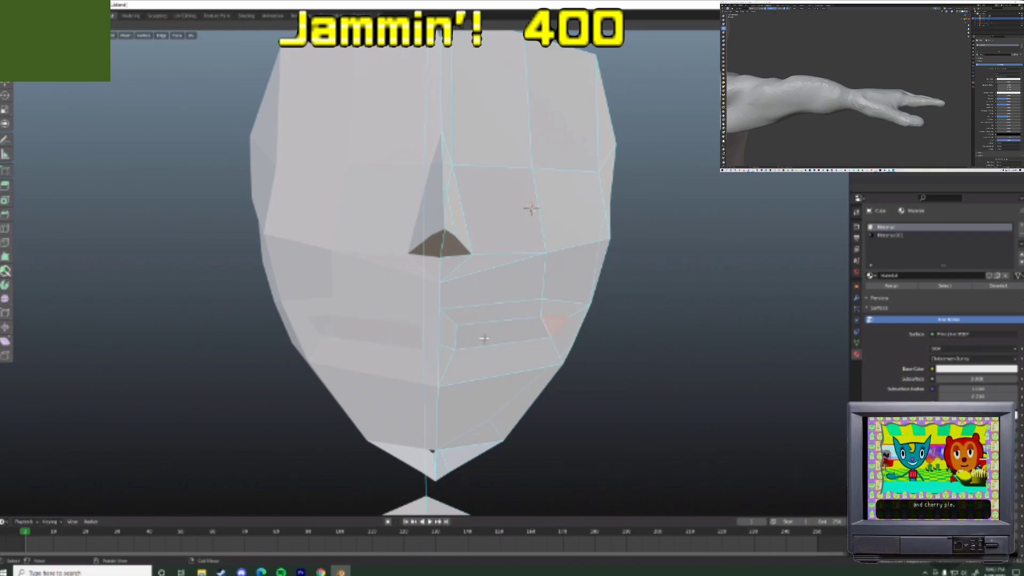
- Rotate the edge near the mouth corner and scale the cheekbone edge with proportional editing
middle_click_drag(549, 326, 550, 254)
key("r")
left_click(557, 265)
left_click(609, 221)
key("s")
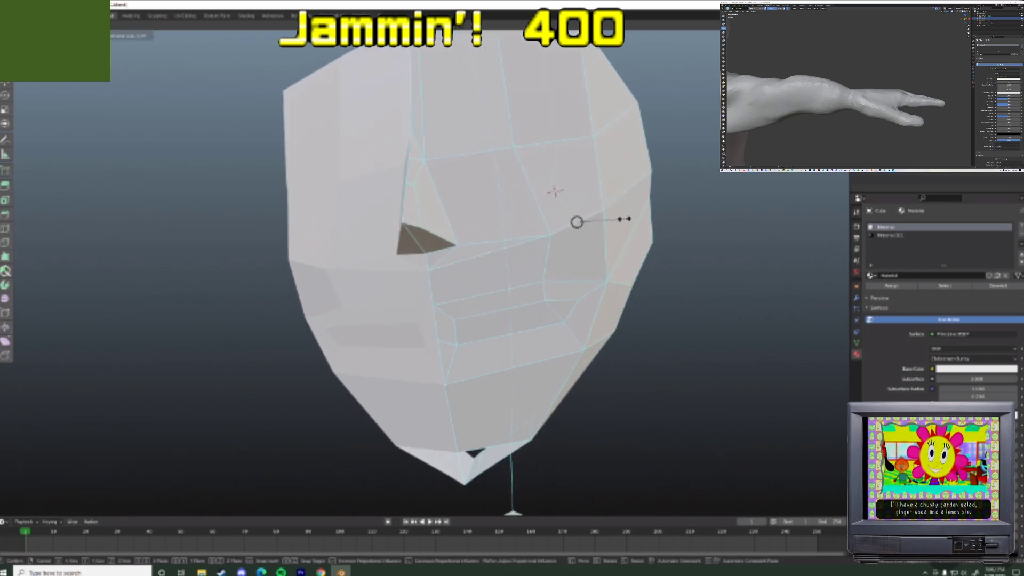
left_click(613, 237)
- Rotate and move the edges at the side of the cheek to refine its shape
scroll(605, 253, "up", 2)
middle_click_drag(604, 253, 644, 212)
key("r")
left_click(642, 226)
key("g")
left_click(609, 249)
middle_click_drag(609, 249, 474, 154)
left_click(626, 290)
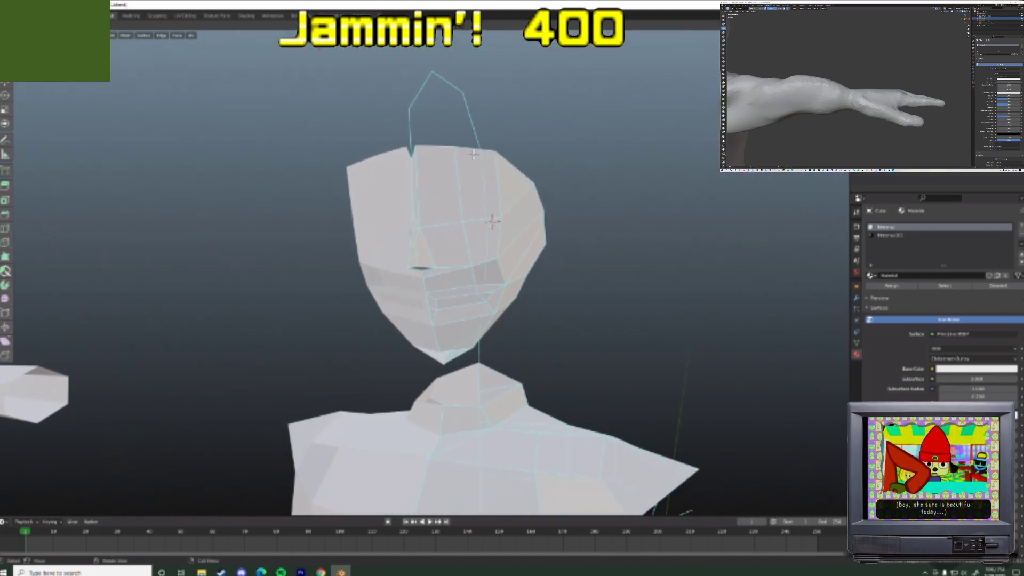
- Try to slide the horizontal edge beside the nose bridge downward in the front view
key("KP_1")
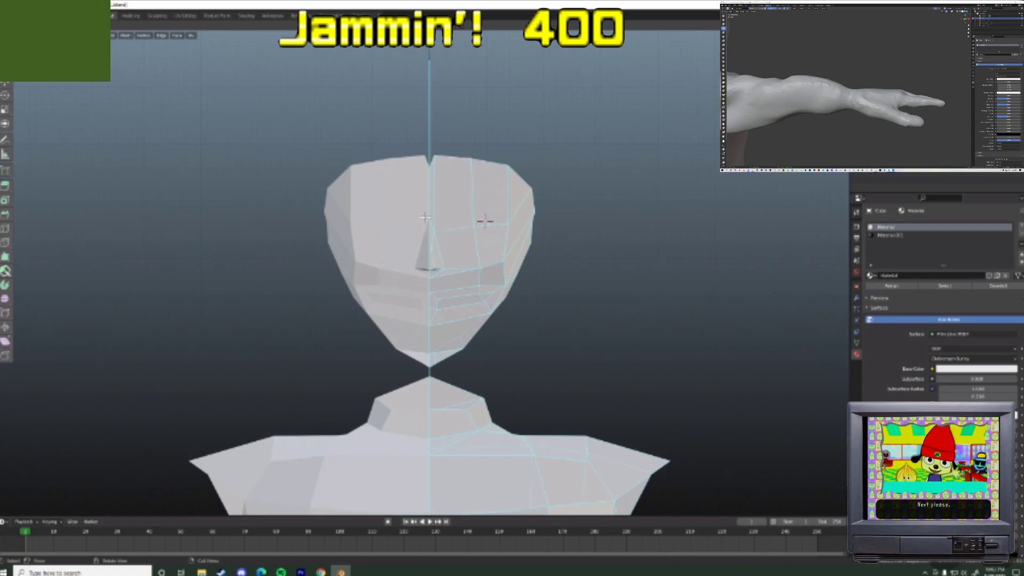
scroll(425, 217, "up", 5)
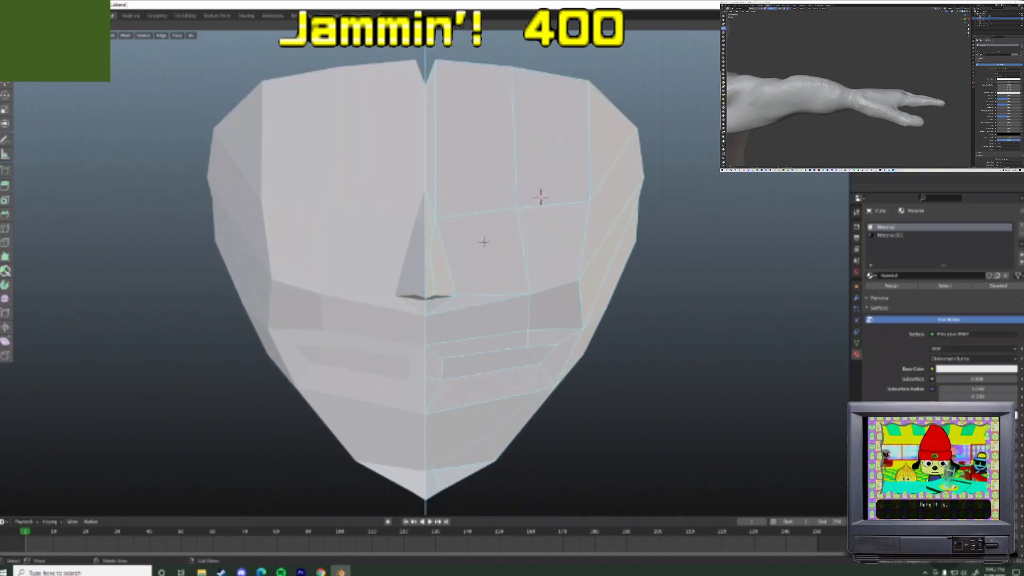
middle_click_drag(523, 213, 508, 221, "shift")
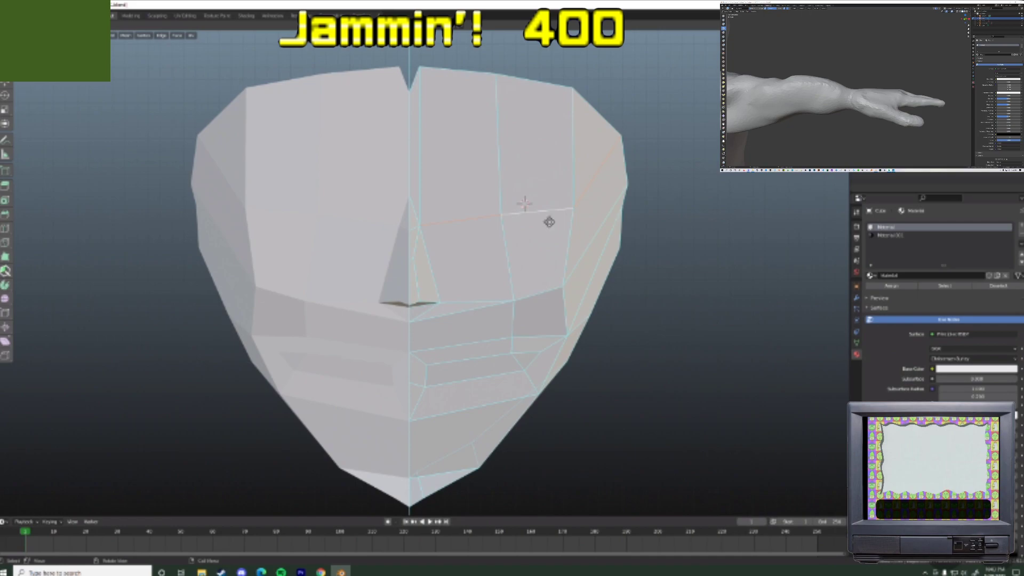
key("g")
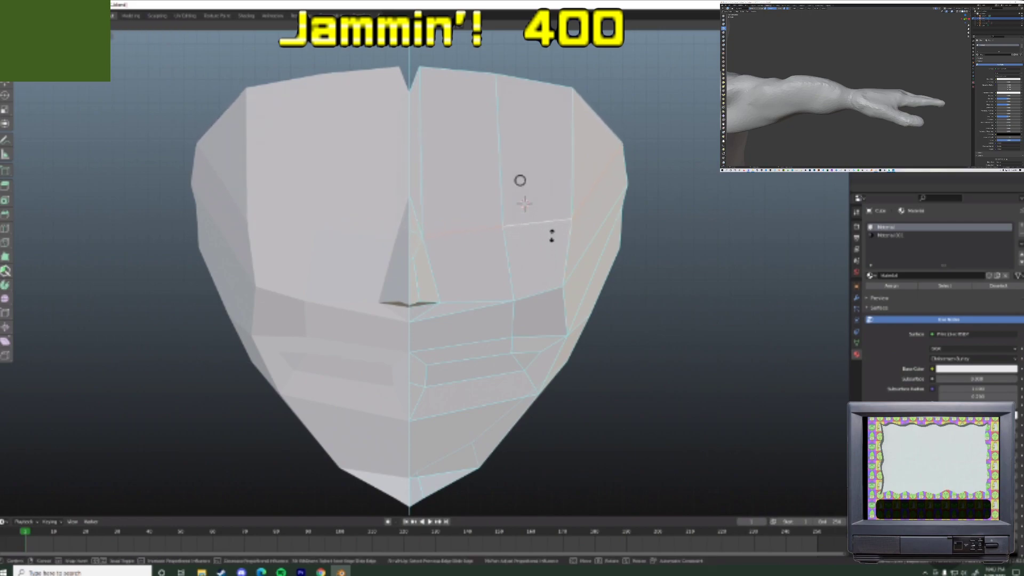
left_click(552, 224)
- Move the face's outer temple edge inward in the front view and rotate it with proportional editing
key("g")
scroll(622, 156, "down", 3)
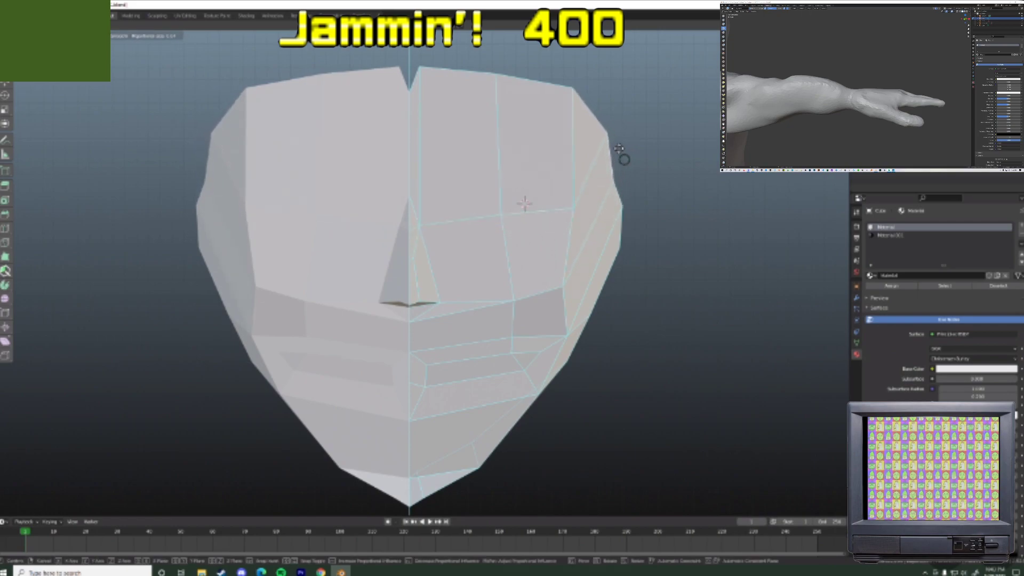
left_click(659, 157)
key("r")
left_click(663, 160)
key("r")
left_click(647, 214)
- Rotate and move the remaining outer side edges inward to straighten the face's side contour
key("r")
left_click(612, 192)
key("r")
left_click(631, 256)
key("g")
left_click(618, 171)
left_click(614, 194)
key("ctrl+z")
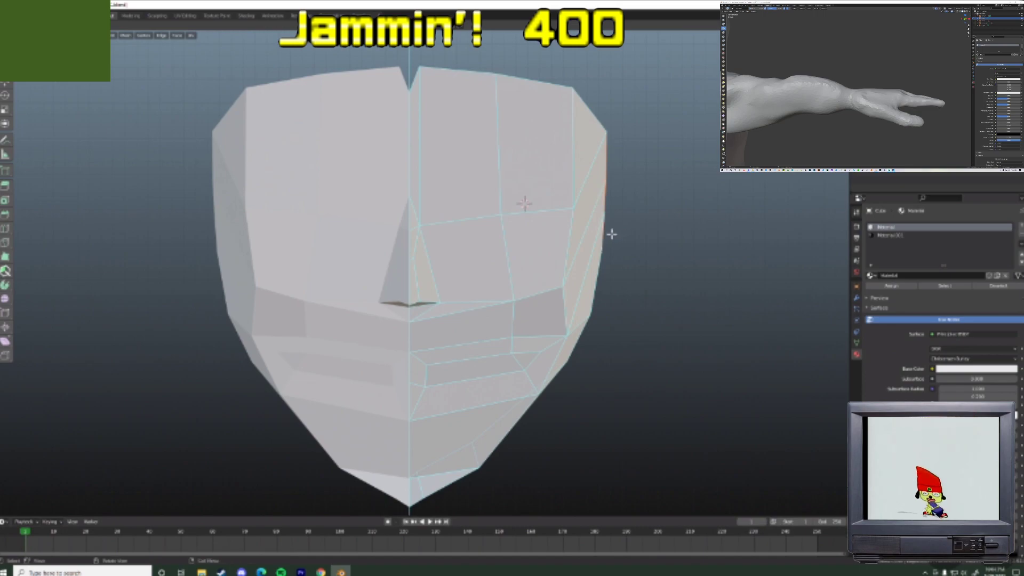
key("ctrl+shift+z")
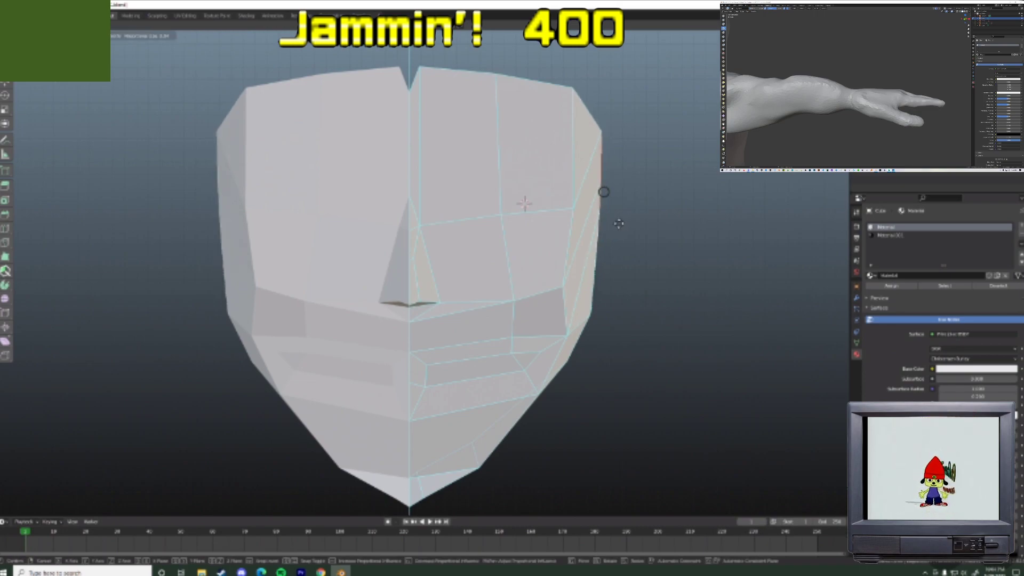
- Scale the upper outer edge at the temple and rotate the outer edge beside the cheek
key("s")
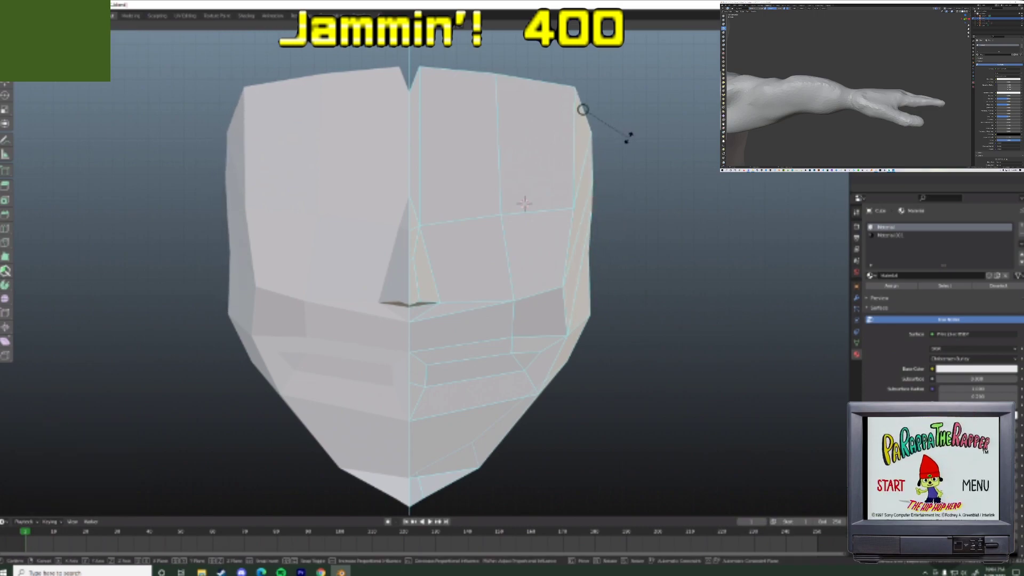
left_click(621, 161)
left_click(606, 303)
key("r")
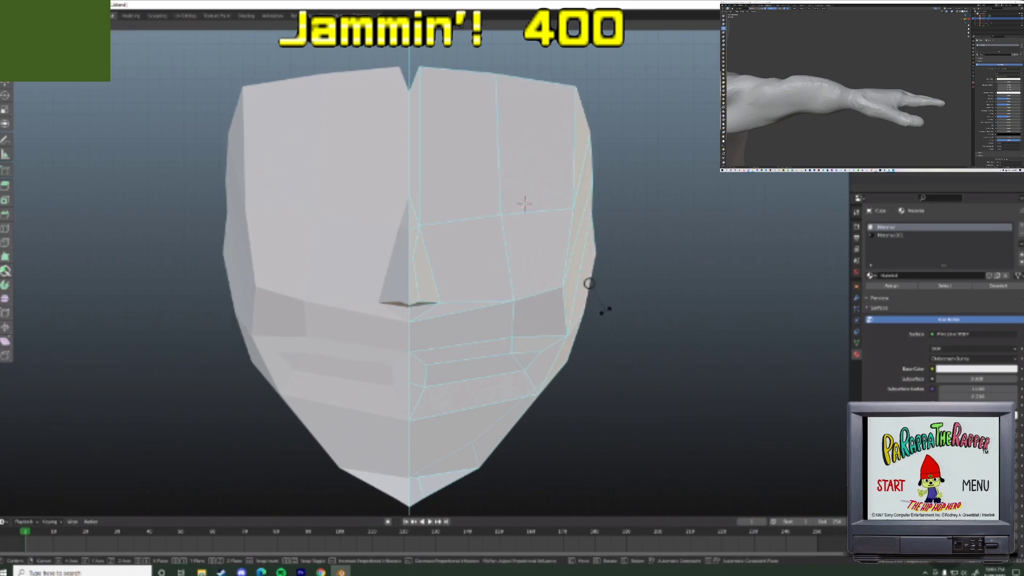
left_click(607, 308)
- Rotate and move the rear edge behind the cheek in the side profile
middle_click_drag(606, 304, 667, 286)
key("r")
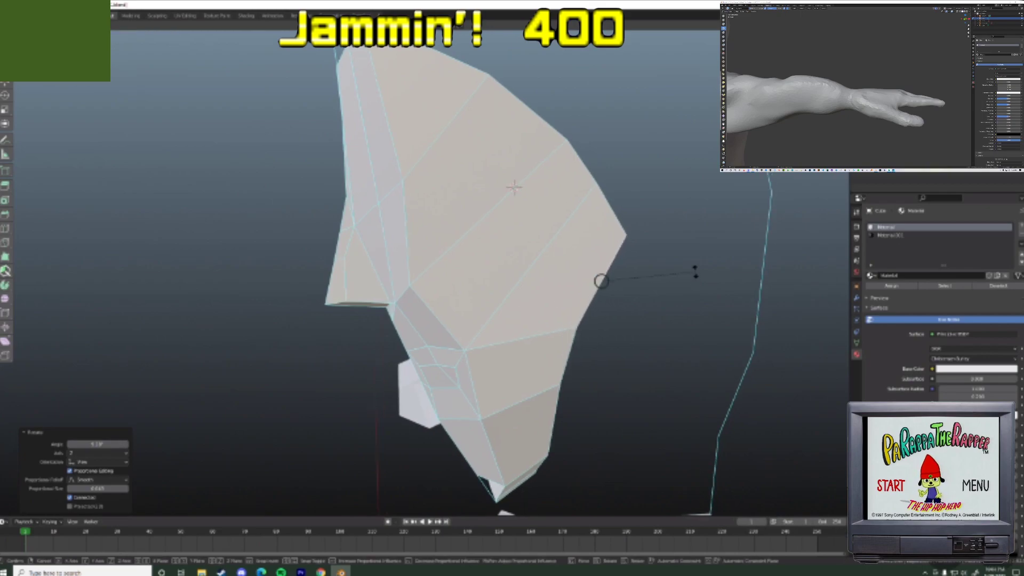
left_click(694, 272)
key("g")
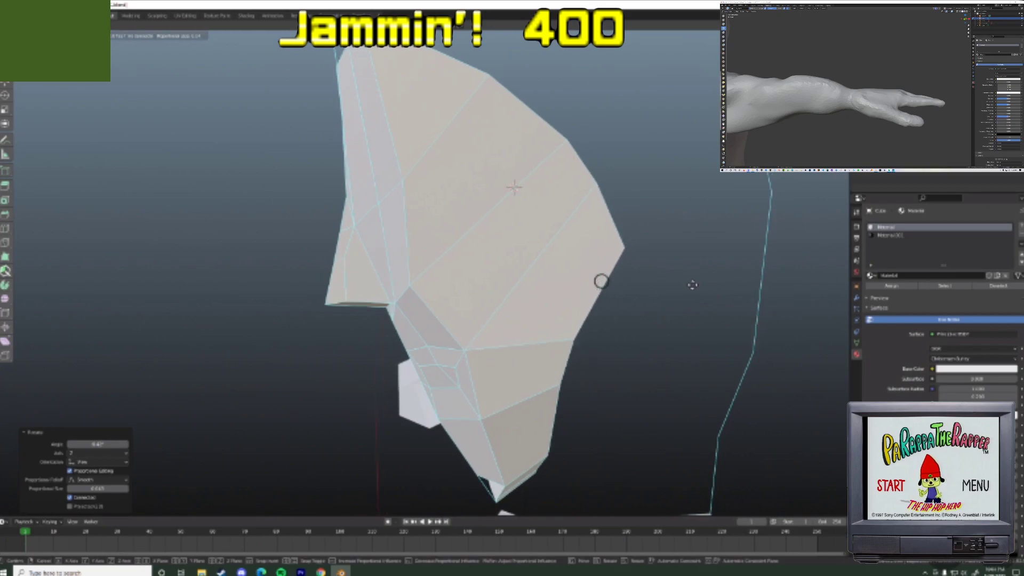
left_click(698, 288)
- Rotate and move the rear cheek edge, and slide and move the jaw vertex below it in the side profile
left_click(577, 349)
key("r")
left_click(620, 362)
key("1")
left_click(570, 389)
key("shift+v")
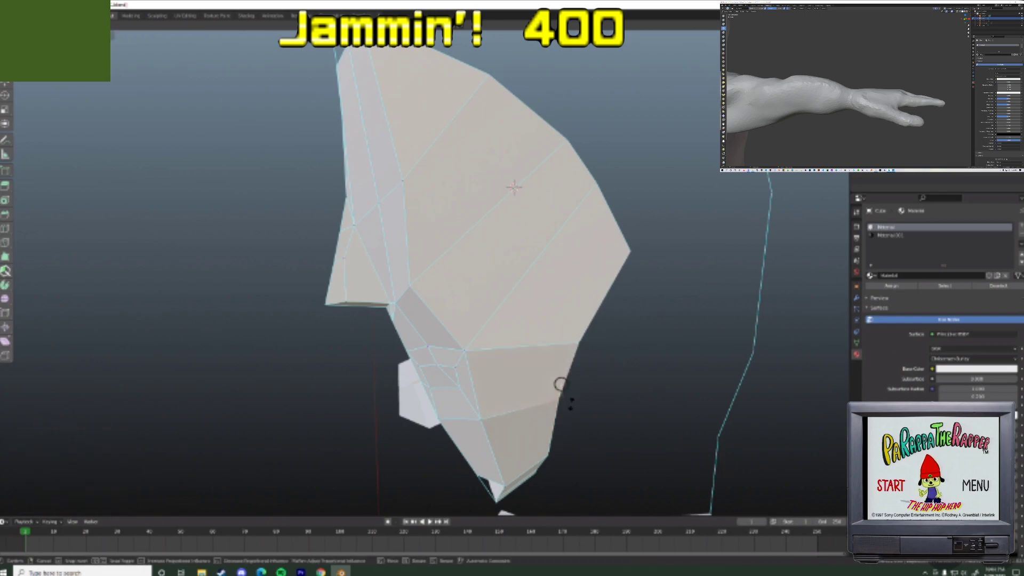
left_click(576, 408)
key("g")
left_click(576, 396)
- Slide the outer jaw vertex along its edge and move the vertex below the mouth corner
middle_click_drag(575, 397, 632, 394)
left_click(554, 403)
middle_click_drag(558, 414, 417, 309)
key("g")
key("g")
left_click(554, 430)
left_click(535, 375)
key("g")
left_click(531, 372)
- Adjust the positions of the lip vertices beside the face's center line
scroll(534, 376, "up", 1)
left_click(423, 299)
key("g")
left_click(465, 319)
left_click(417, 282)
key("g")
left_click(444, 298)
left_click(414, 283)
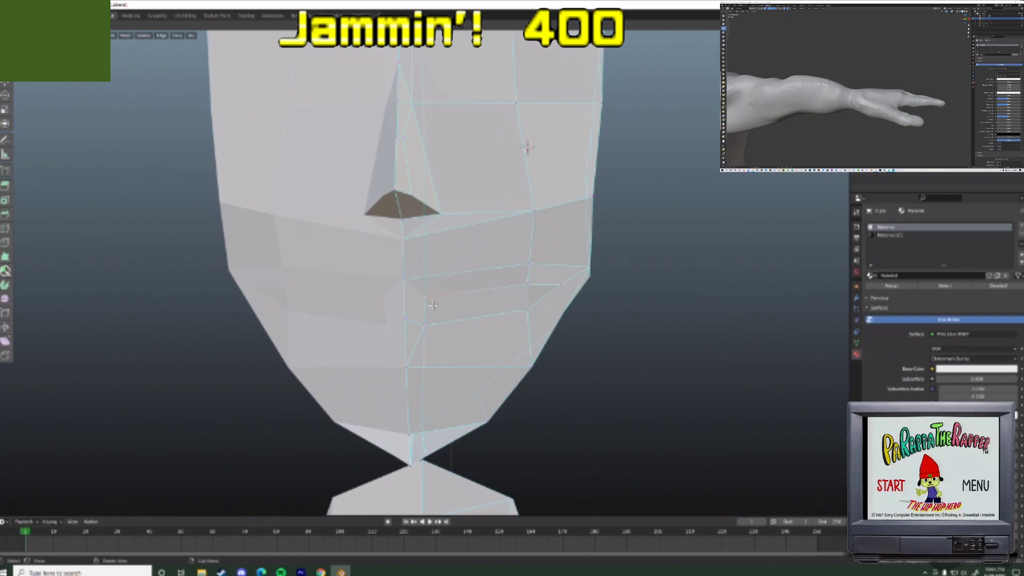
- Step back through the recent jaw and mouth edits and restore them to compare the face's shape
key("ctrl+z")
key("ctrl+z")
key("ctrl+z")
key("ctrl+z")
key("ctrl+z")
key("ctrl+z")
key("ctrl+z")
key("ctrl+z")
key("ctrl+z")
key("ctrl+z")
key("ctrl+z")
key("ctrl+z")
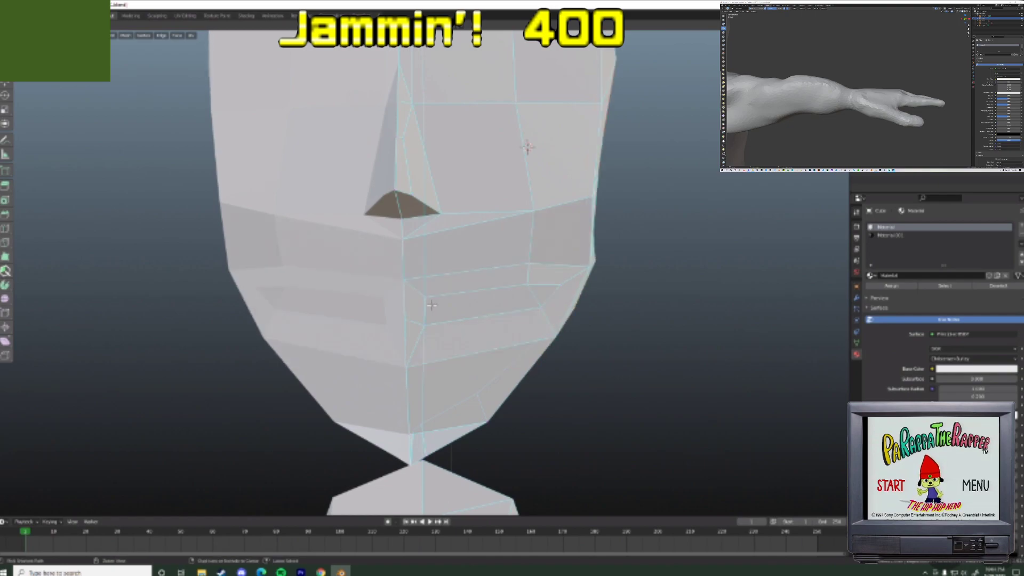
key("ctrl+shift+z")
key("ctrl+shift+z")
key("ctrl+shift+z")
key("ctrl+shift+z")
key("ctrl+shift+z")
key("ctrl+shift+z")
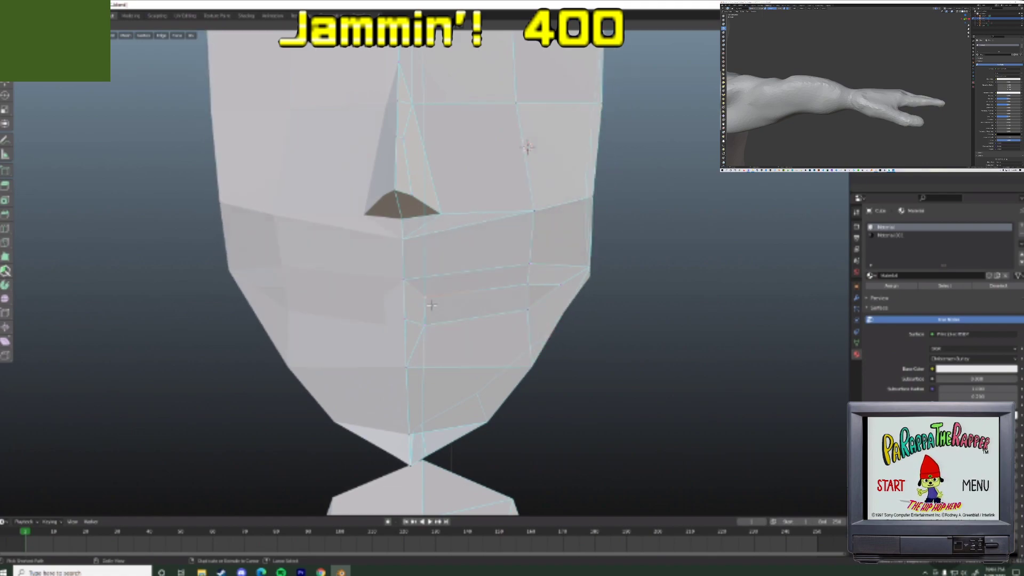
- Delete the upper lip geometry beside the face's center line
scroll(431, 304, "down", 6)
middle_click_drag(431, 305, 431, 242)
scroll(487, 303, "up", 5)
scroll(456, 302, "up", 4)
scroll(455, 301, "up", 3)
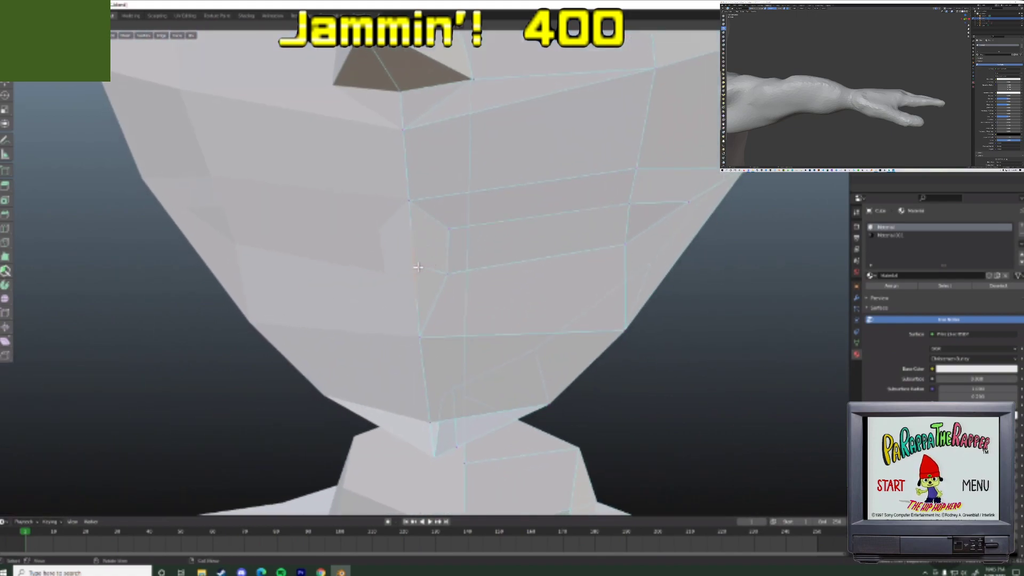
key("x")
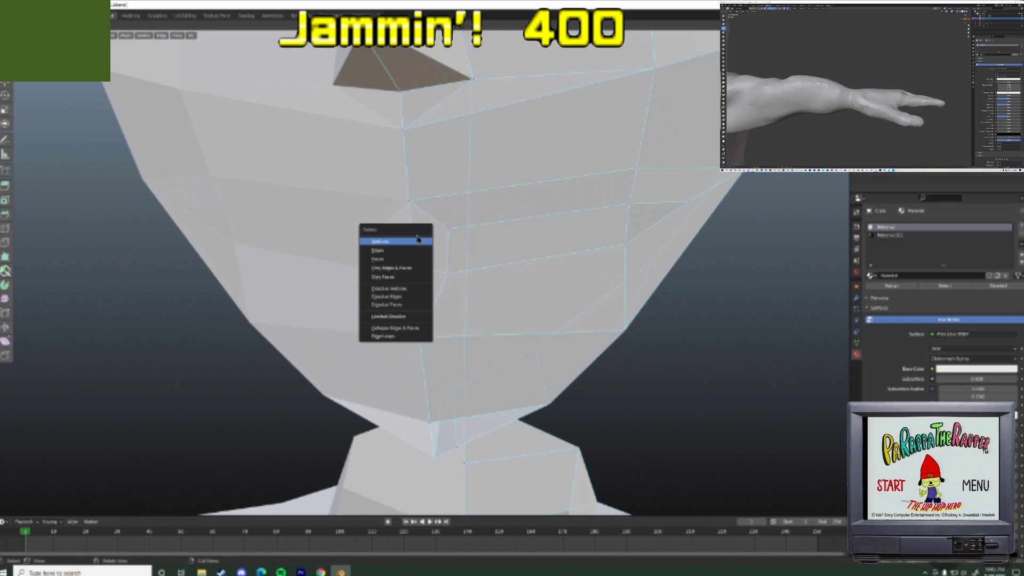
left_click(418, 241)
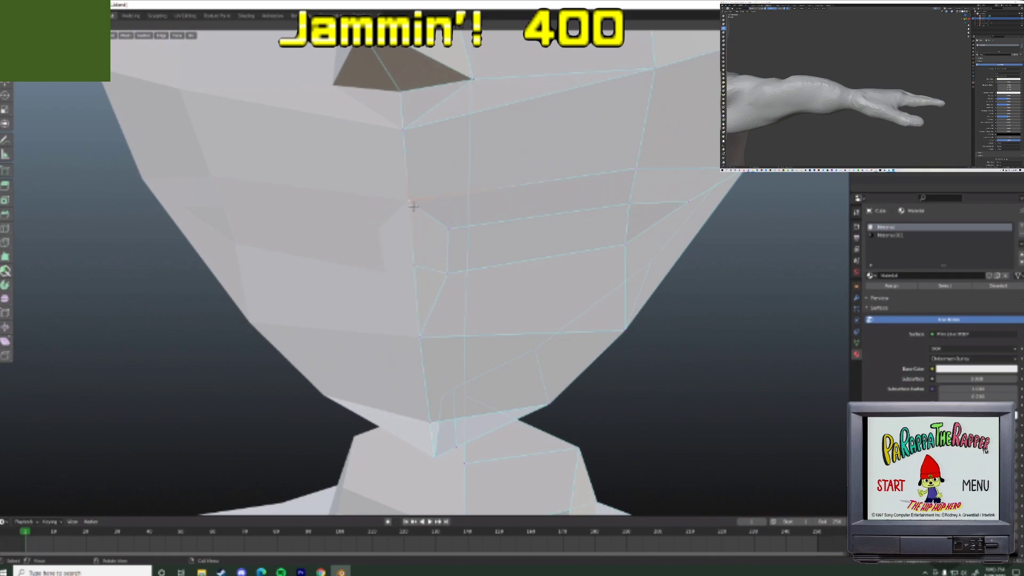
key("x")
left_click(430, 217)
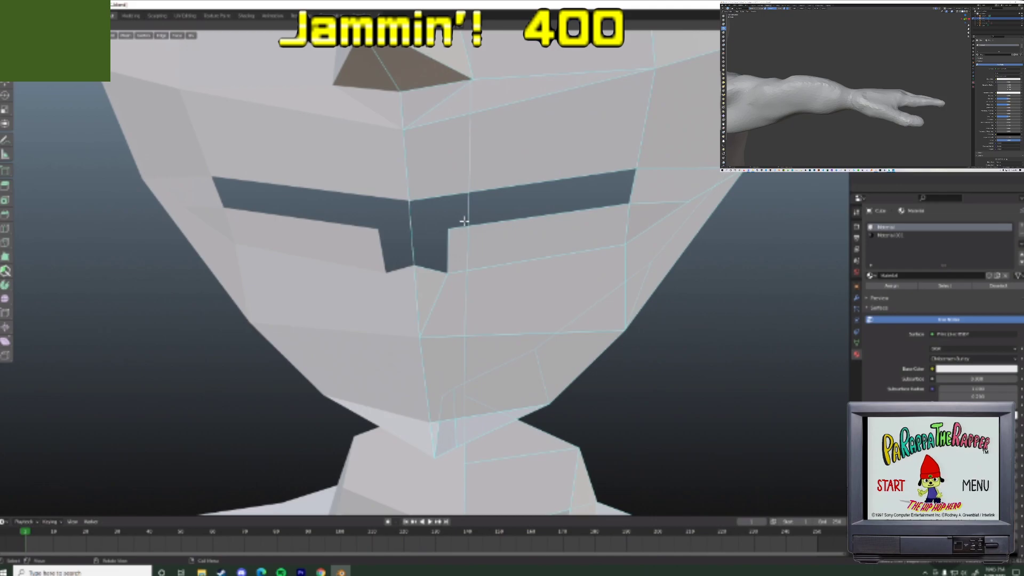
- Delete the remaining inner lip and mouth corner geometry to open the mouth area out to the cheek
key("x")
left_click(467, 228)
left_click(621, 205)
key("x")
left_click(623, 181)
middle_click_drag(690, 206, 633, 207)
left_click(633, 208)
key("x")
left_click(634, 207)
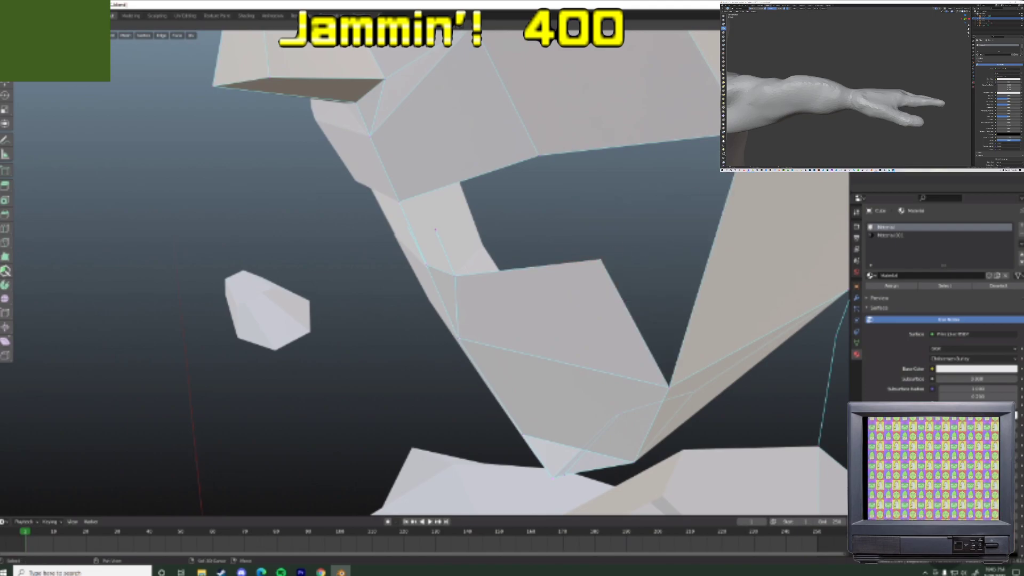
- Fill the open gap at the mouth corner with a new face joining the cheek
middle_click_drag(663, 356, 642, 276)
middle_click_drag(503, 249, 538, 230)
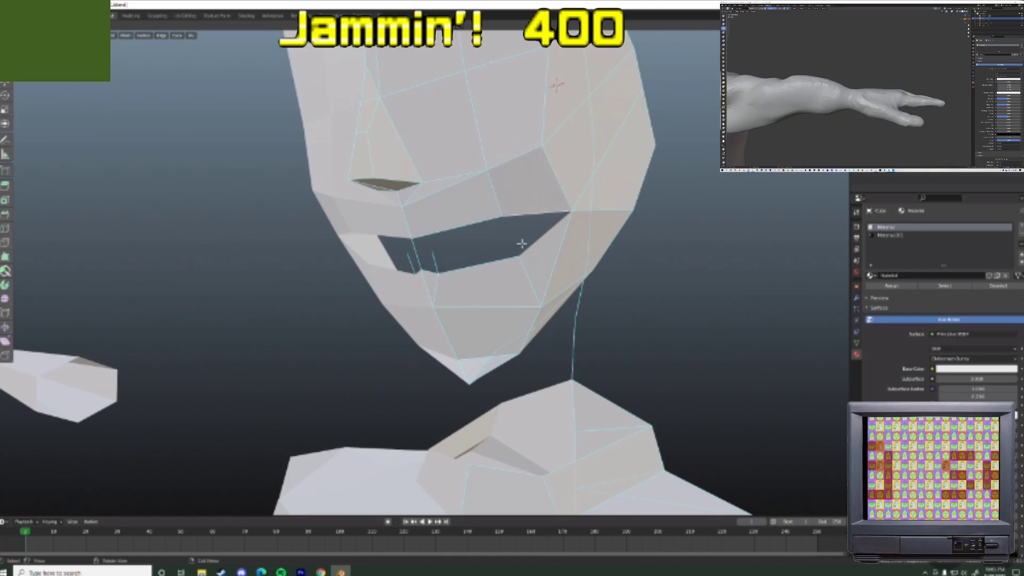
key("f")
middle_click_drag(505, 248, 532, 242)
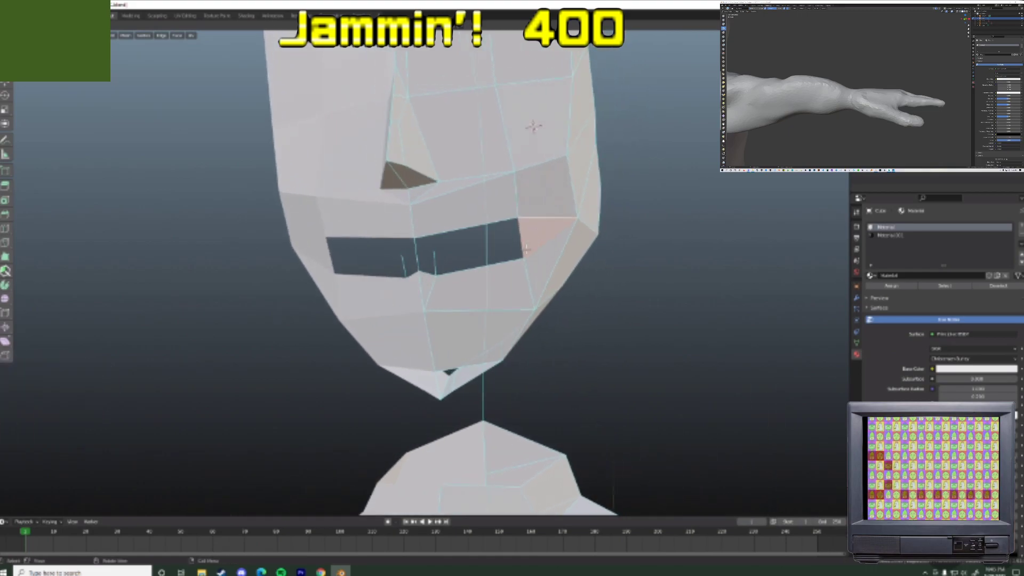
- Delete the leftover inner lip vertices and the lower lip faces
key("x")
left_click(437, 258)
left_click(436, 274)
key("x")
left_click(439, 276)
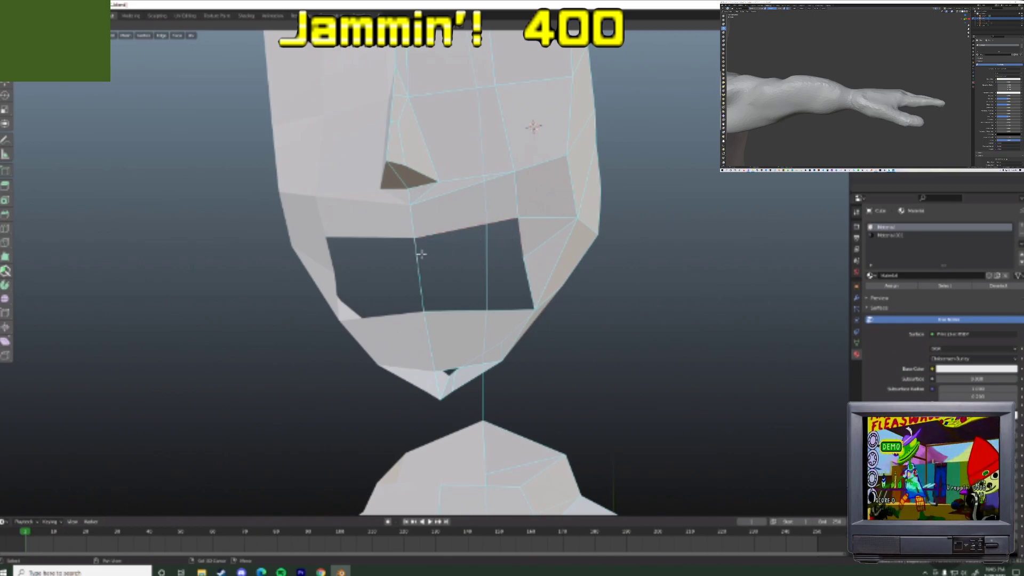
- Fill the mouth opening with two rows of faces and move the center-line vertex below the mouth
left_click(421, 254, "shift")
key("f")
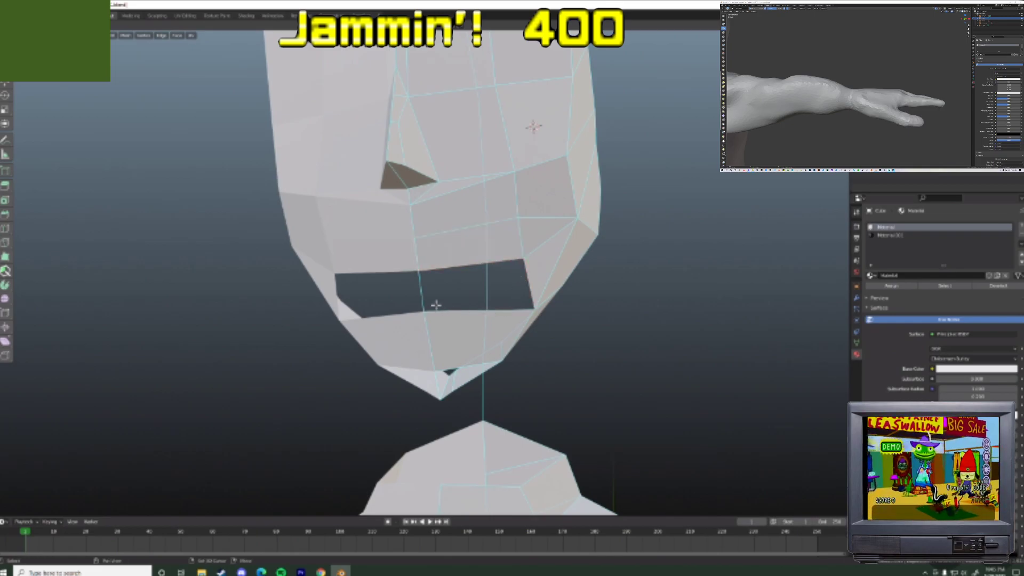
key("f")
mouse_move(530, 293)
middle_mouse_down()
mouse_move(555, 305)
mouse_move(542, 299)
middle_mouse_up()
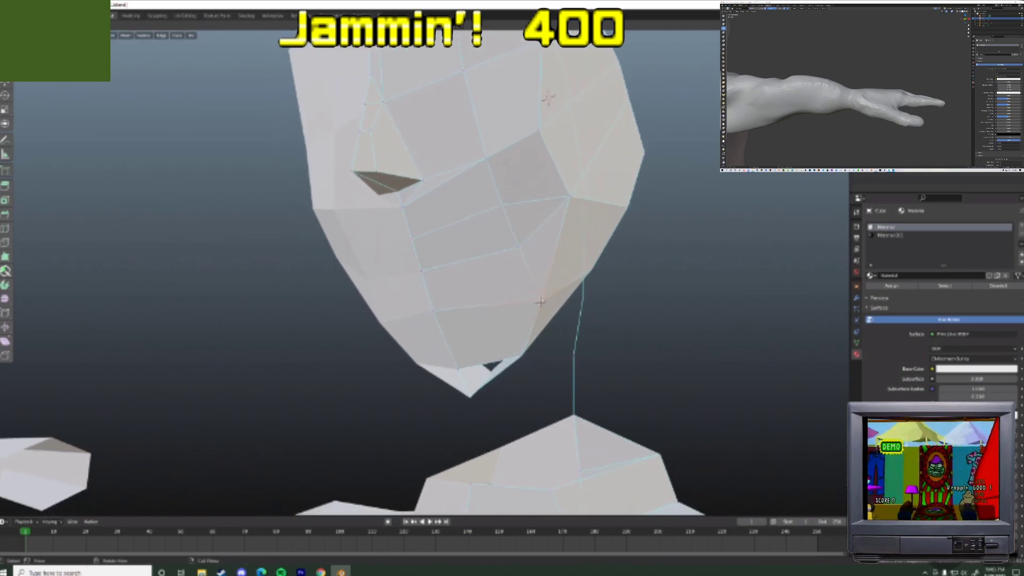
middle_click_drag(448, 311, 506, 310)
key("g")
left_click(471, 325)
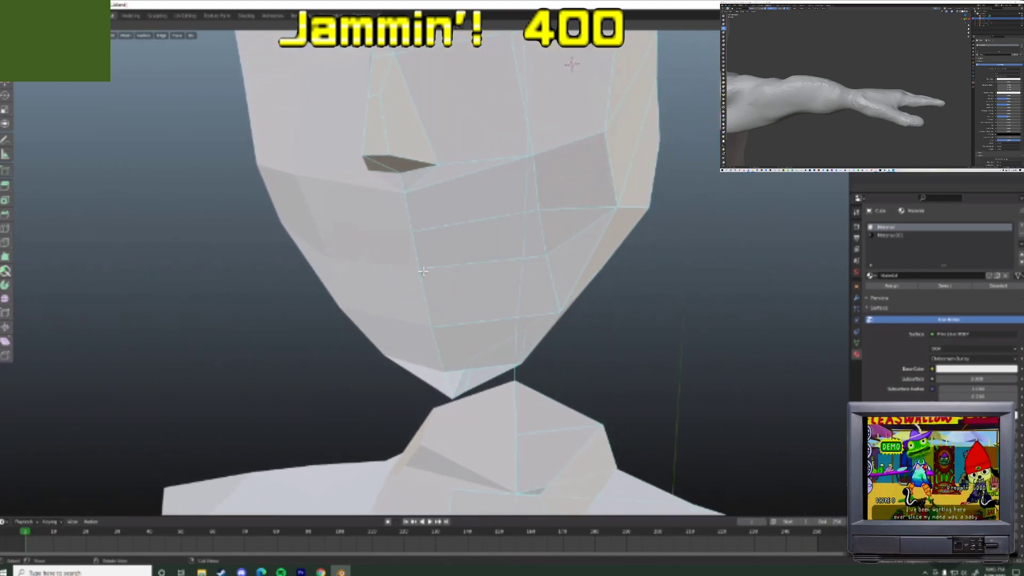
- Dissolve the lower horizontal edge across the filled mouth area
right_click(483, 269)
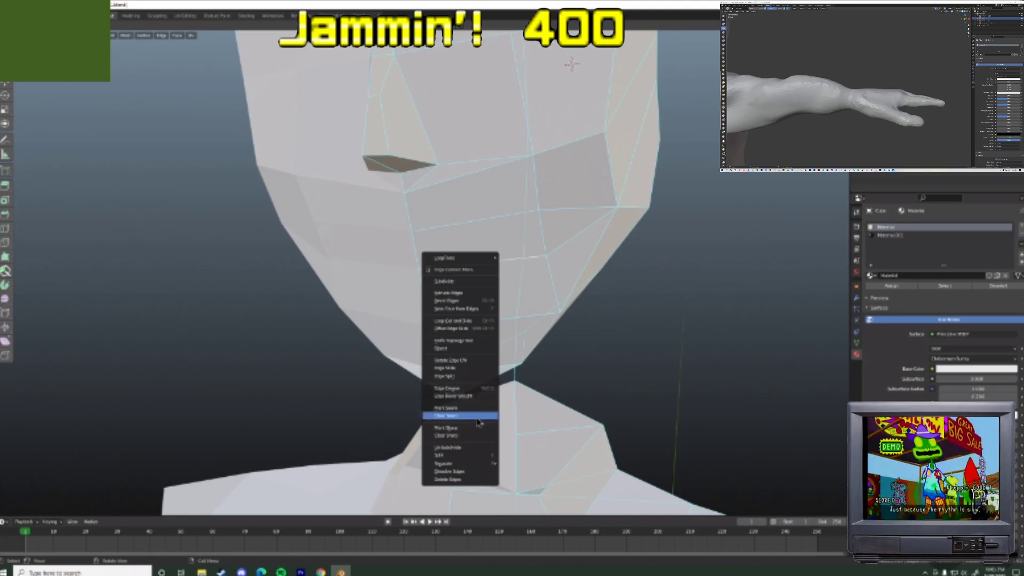
key("x")
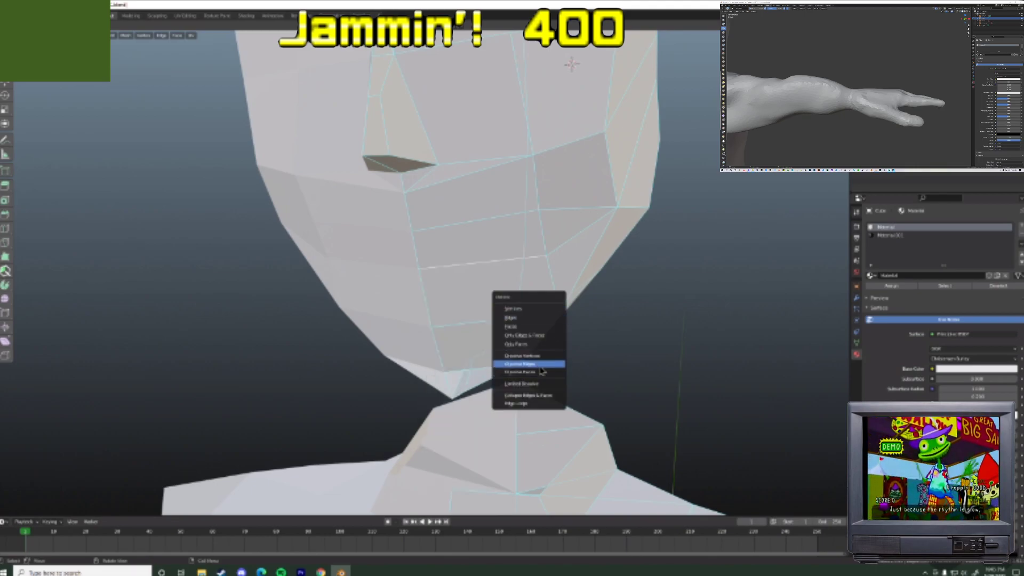
left_click(530, 364)
middle_click_drag(550, 256, 589, 251)
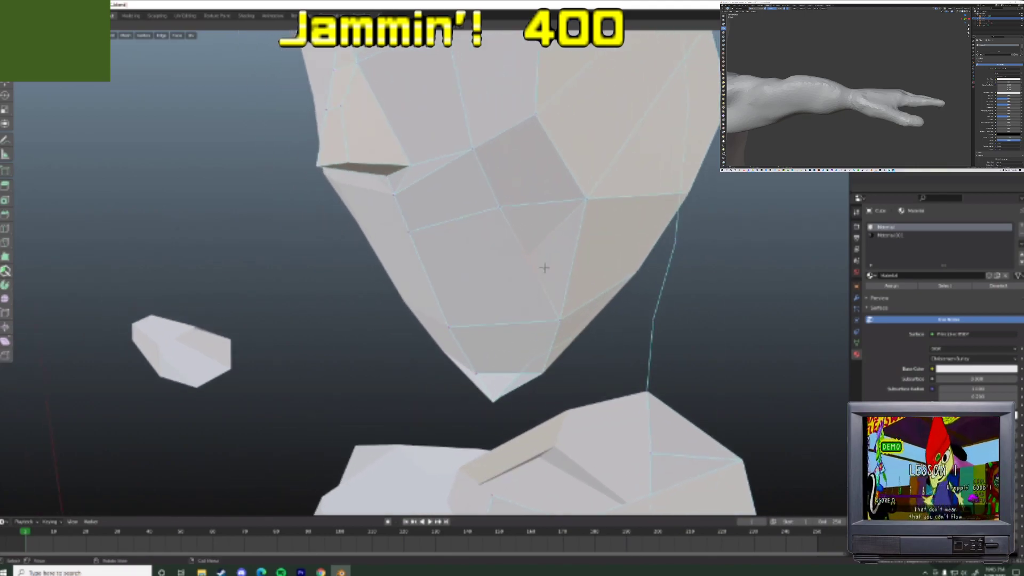
- Move the jaw vertex below the mouth corner and slide the lower jaw vertex beside the chin
middle_click_drag(547, 318, 529, 334)
key("g")
left_click(548, 319)
left_click(560, 372)
middle_click_drag(563, 373, 586, 344)
key("g")
key("g")
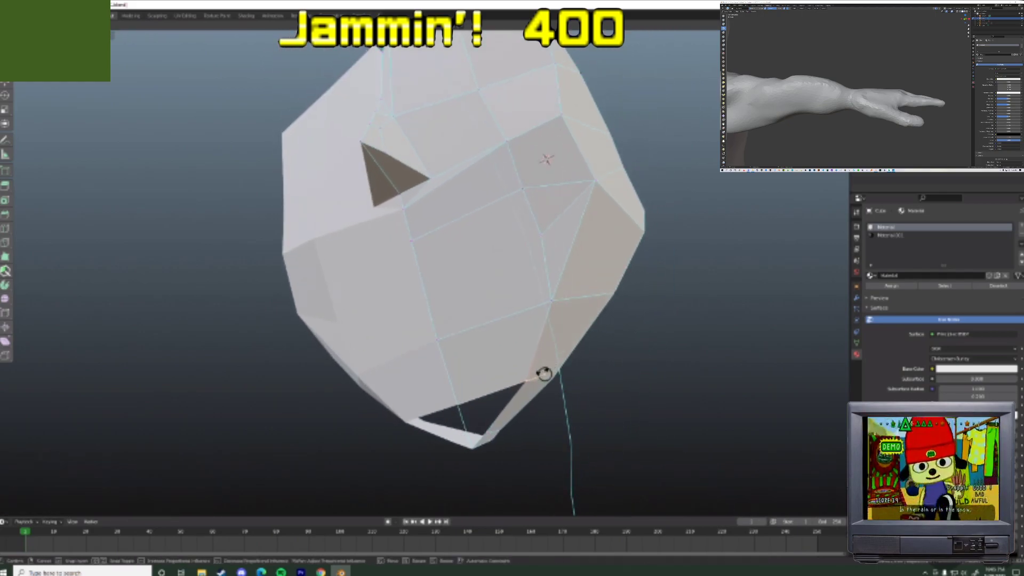
left_click(541, 370)
- Check the head outside edit mode and move the vertices along the lower cheek and jaw
middle_click_drag(541, 370, 559, 395)
scroll(559, 376, "down", 3)
middle_click_drag(516, 368, 485, 338)
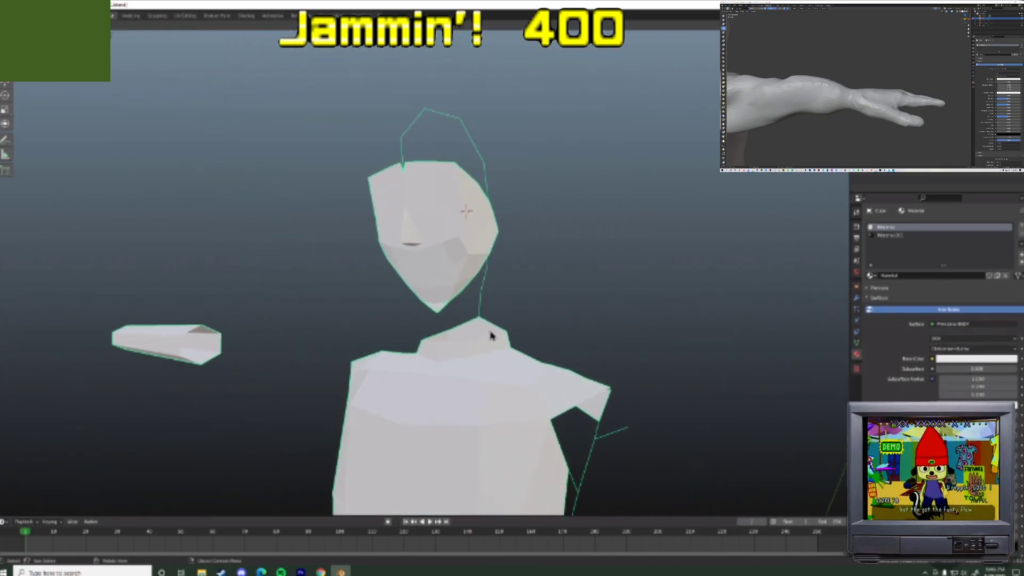
scroll(536, 280, "up", 5)
middle_click_drag(536, 280, 539, 237)
key("g")
left_click(501, 299)
key("g")
left_click(485, 269)
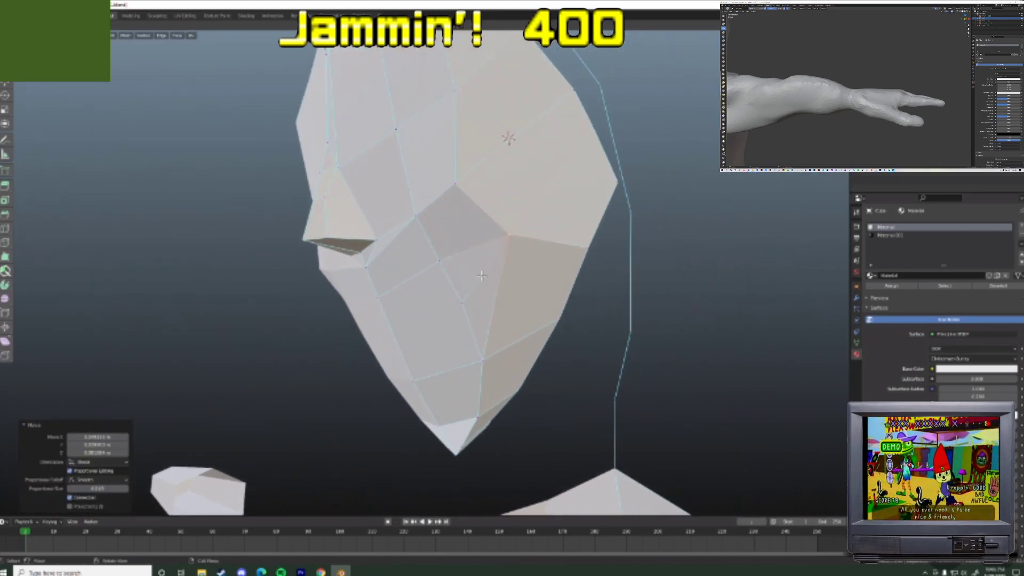
- Dissolve the short diagonal edge on the lower cheek and move the nearby cheek vertex
key("x")
left_click(484, 270)
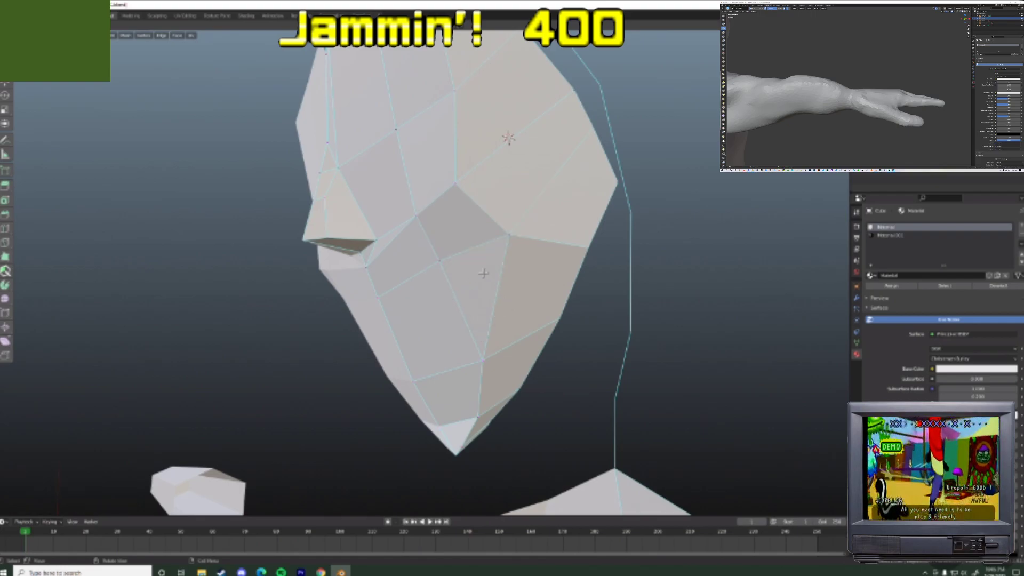
middle_click_drag(514, 235, 542, 127)
key("g")
left_click(515, 288)
middle_click_drag(526, 199, 498, 208)
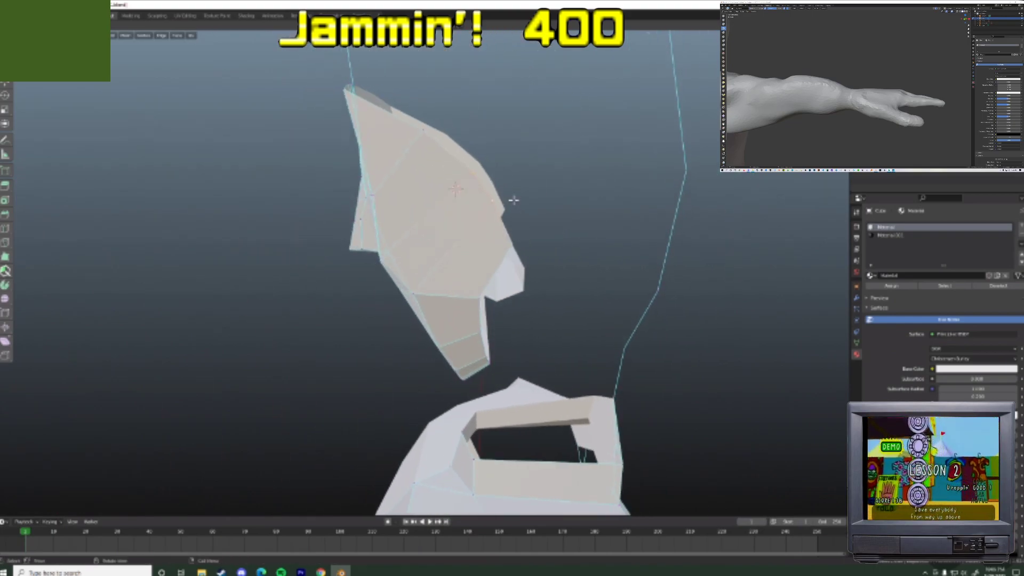
- Pull the outer rear vertices at the temple forward in the side profile
middle_click_drag(441, 127, 477, 112)
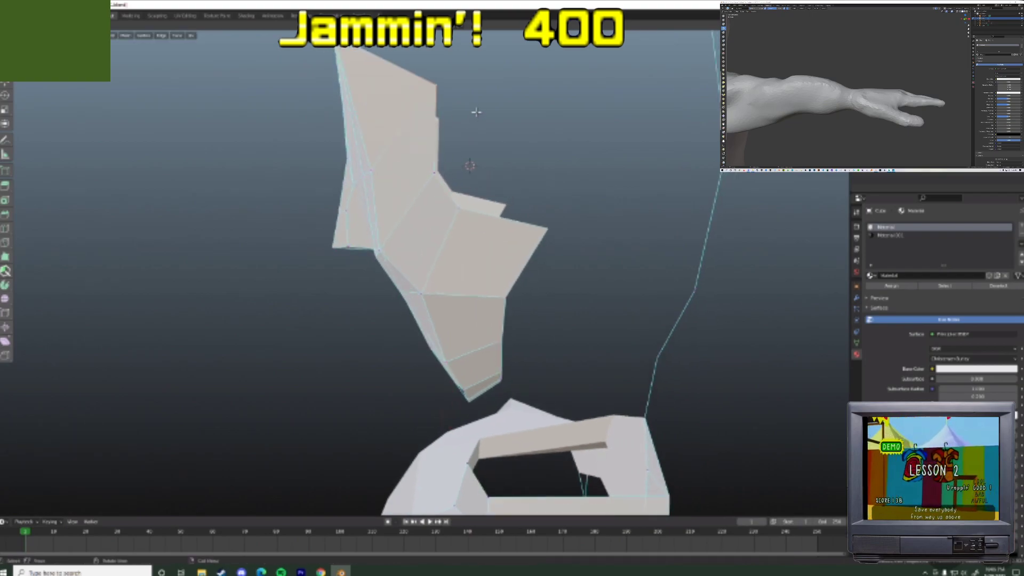
key("g")
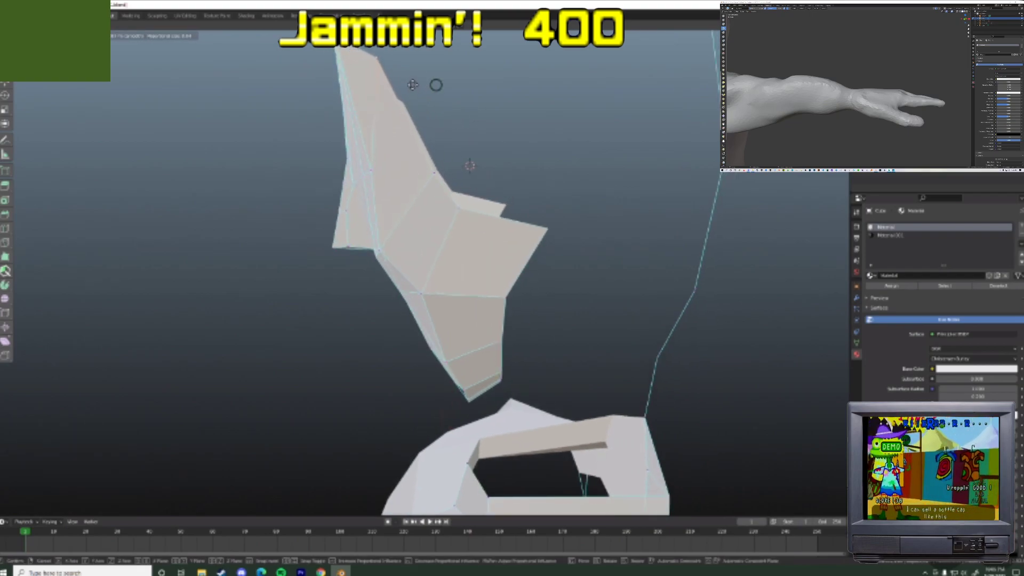
left_click(413, 86)
middle_click_drag(468, 165, 475, 231)
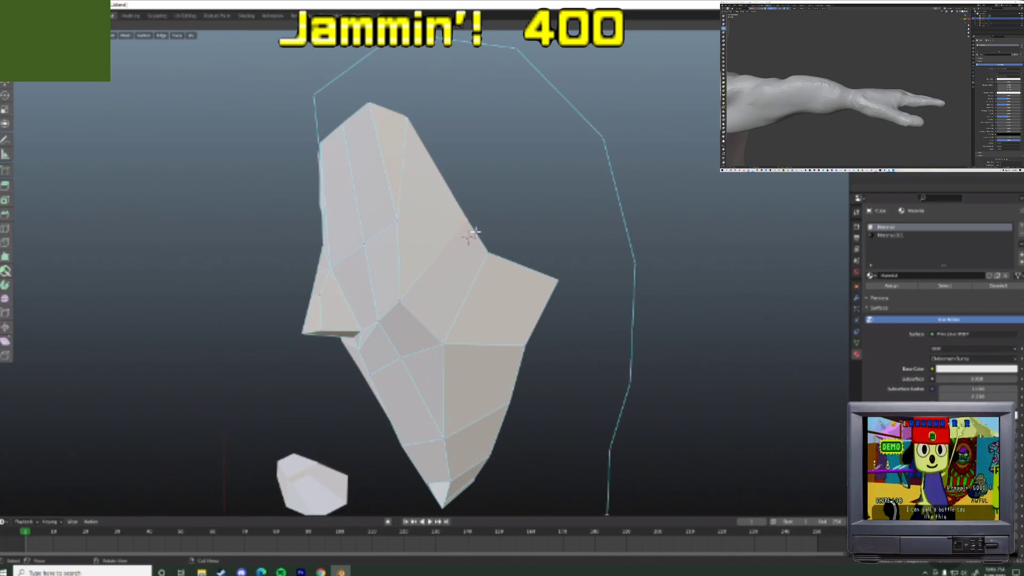
key("g")
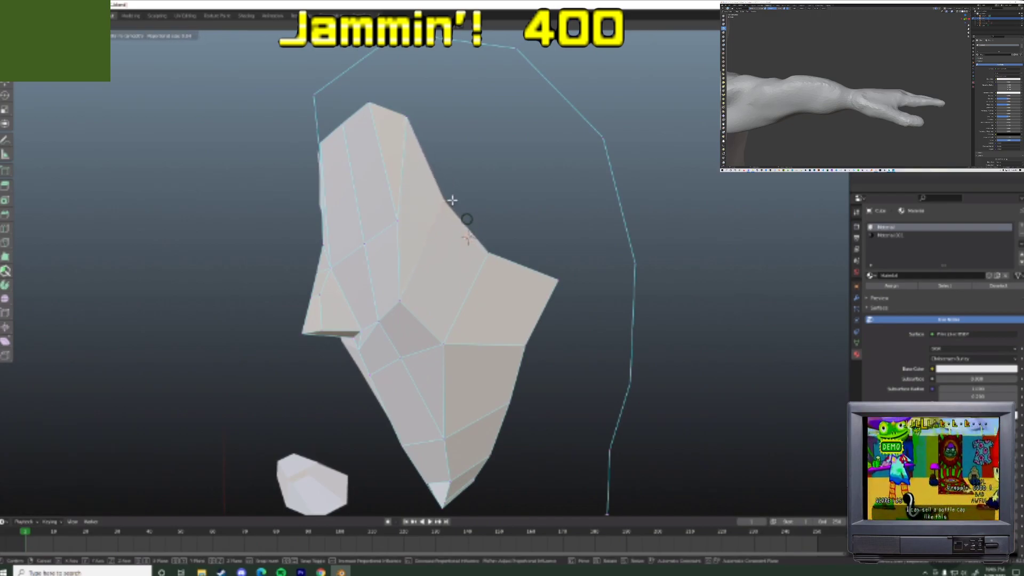
left_click(452, 200)
middle_click_drag(452, 200, 450, 229)
left_click_drag(433, 279, 444, 272)
left_click_drag(528, 283, 486, 287)
- Examine the whole body's proportions and the reshaped head from several angles outside edit mode
scroll(479, 286, "down", 3)
middle_click_drag(475, 287, 546, 290)
scroll(467, 286, "down", 8)
middle_click_drag(466, 287, 473, 311)
scroll(533, 293, "down", 3)
scroll(520, 295, "up", 2)
key("Tab")
scroll(521, 302, "down", 2)
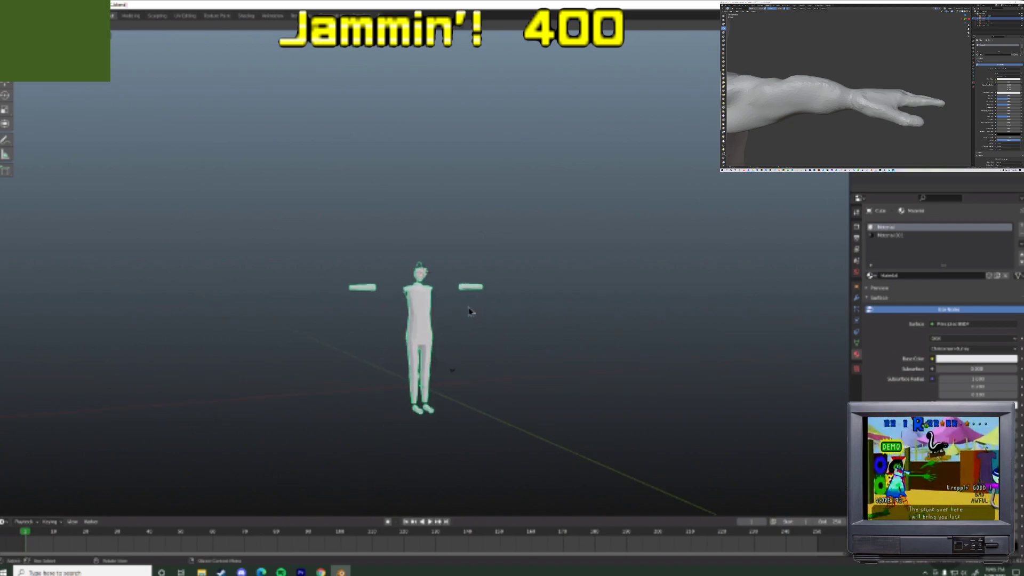
scroll(503, 304, "up", 3)
scroll(612, 327, "up", 2)
middle_click_drag(613, 326, 571, 354)
scroll(608, 346, "up", 2)
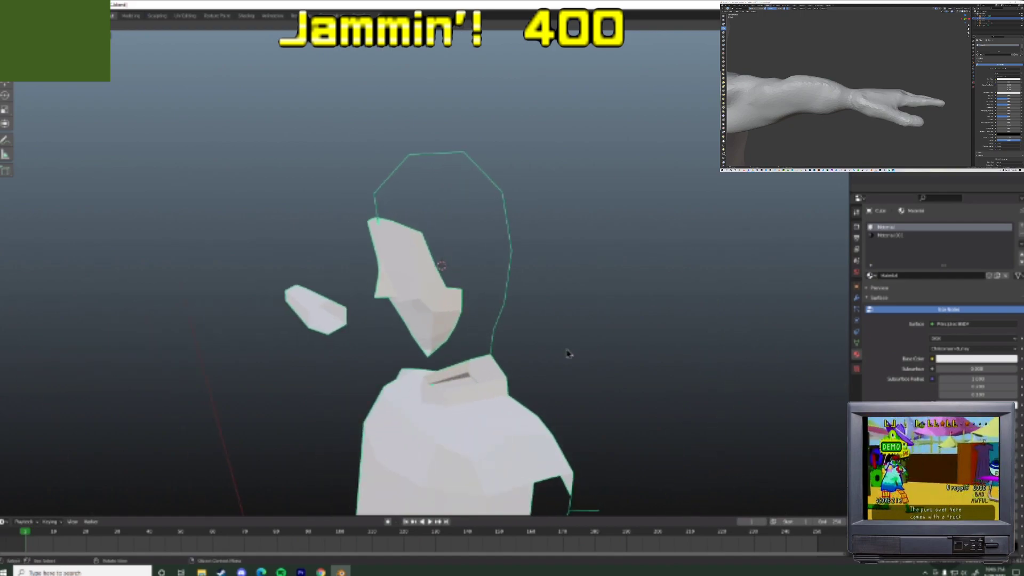
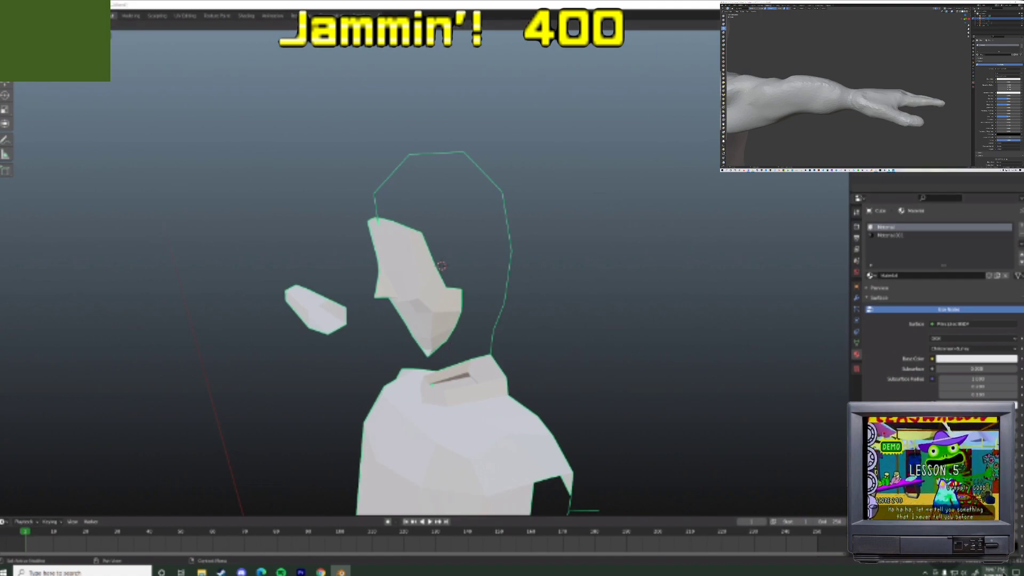
left_click(1003, 571)
left_click(1003, 571)
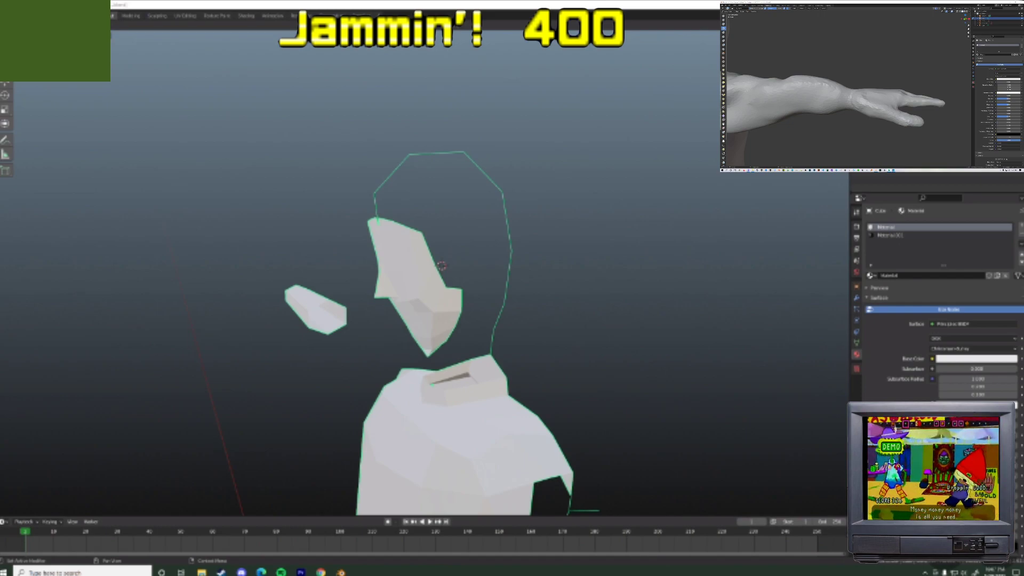
- Slide the inner eye-area vertex and move the vertices at the nose bridge in the side profile
key("Tab")
mouse_move(418, 292)
middle_mouse_down()
mouse_move(402, 251)
mouse_move(413, 292)
mouse_move(435, 311)
mouse_move(453, 302)
mouse_move(427, 283)
middle_mouse_up()
key("g")
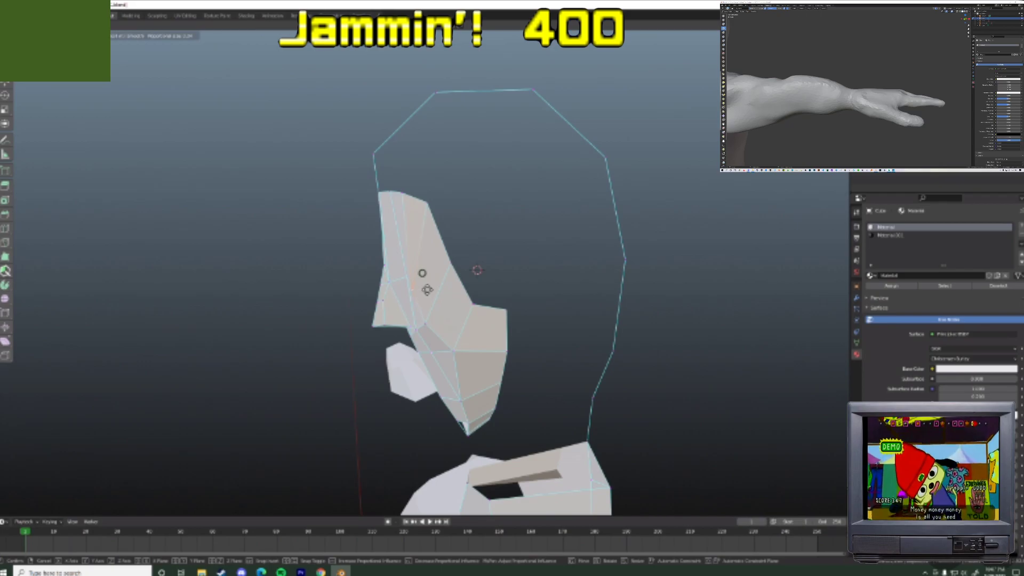
key("g")
left_click(421, 296)
left_click(387, 283)
key("g")
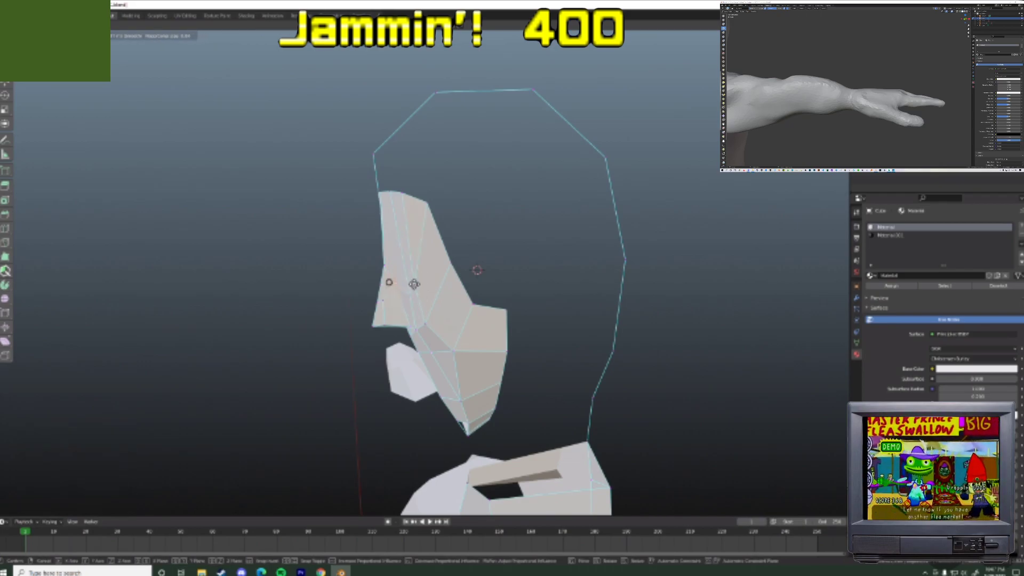
left_click(388, 268)
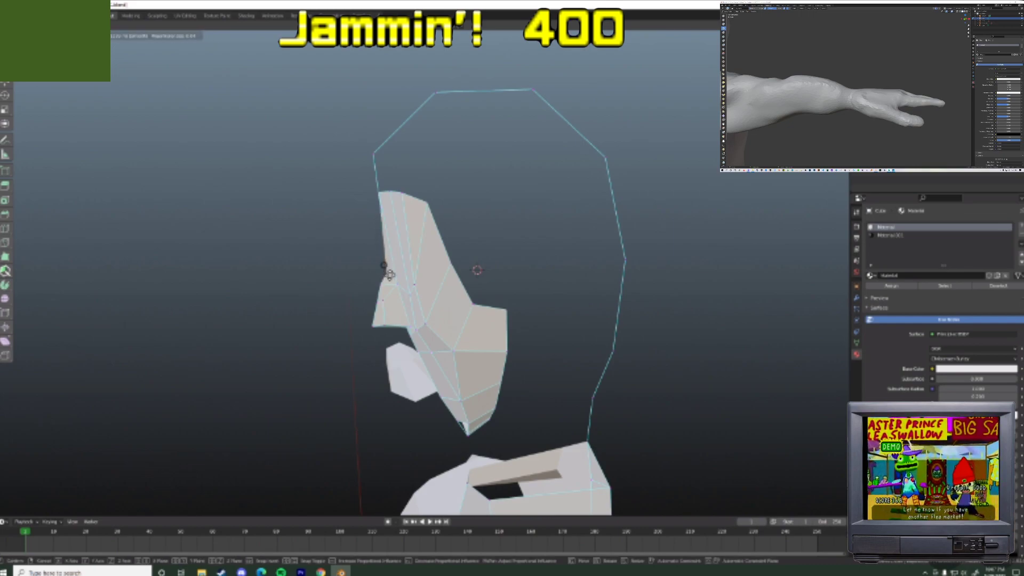
- Undo the last vertex move at the nose bridge and check the head outside edit mode
middle_click_drag(391, 277, 469, 229)
key("ctrl+z")
key("Tab")
key("Tab")
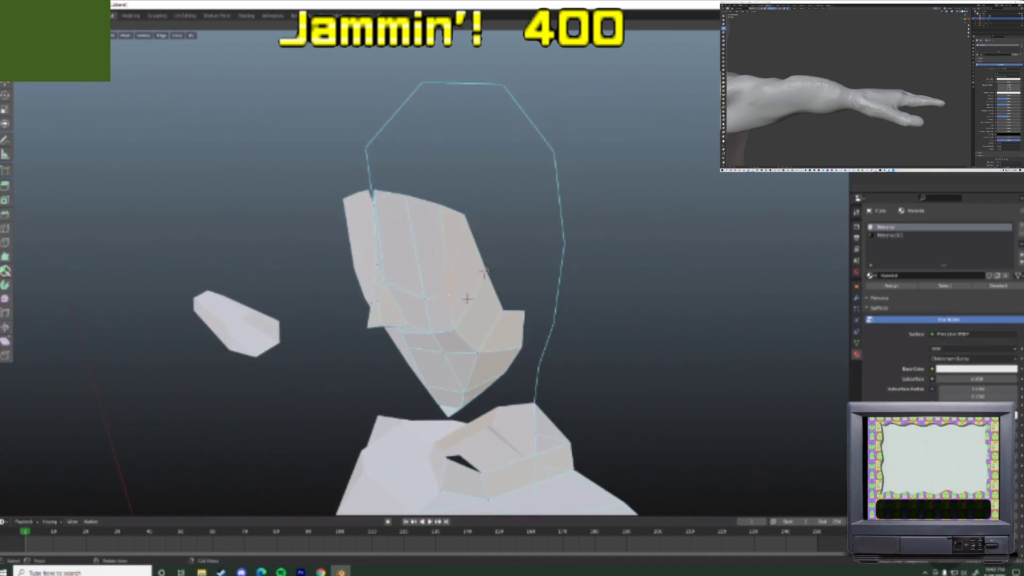
- Try to bevel the edges crossing the eye area beside the nose, then undo the bevel
middle_click_drag(467, 298, 471, 299)
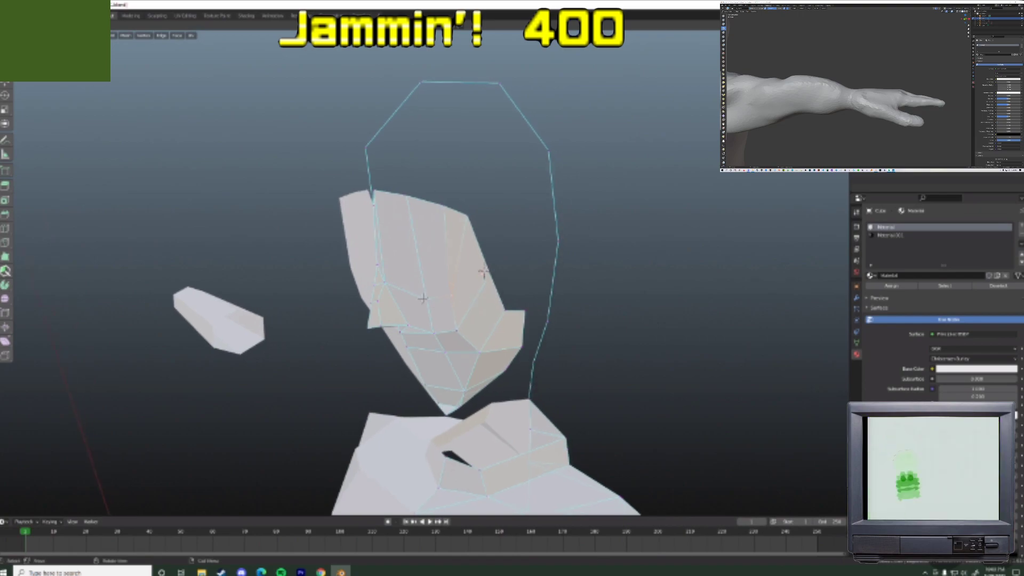
key("k")
left_click(447, 299)
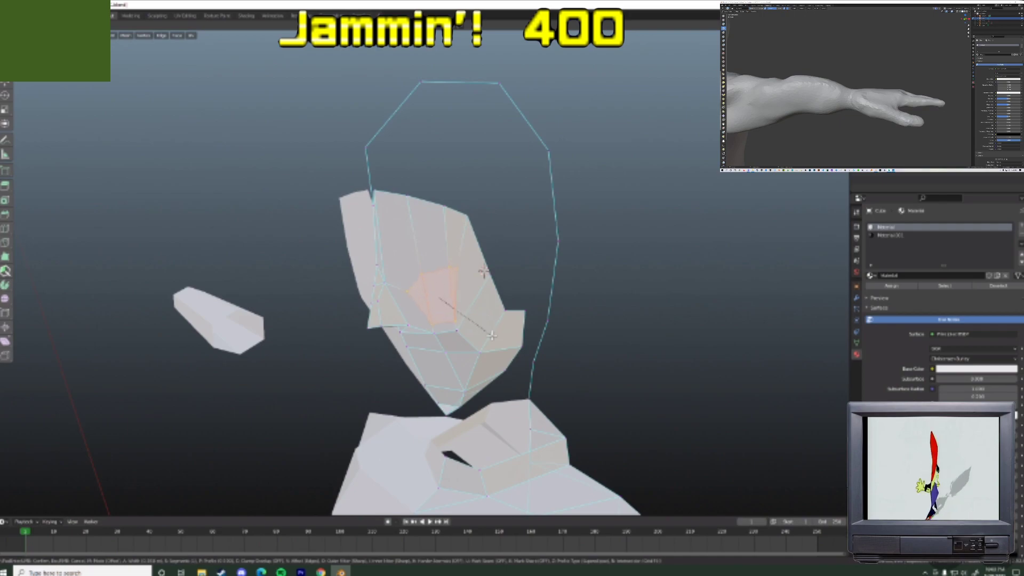
left_click(491, 331)
middle_click_drag(457, 315, 485, 317)
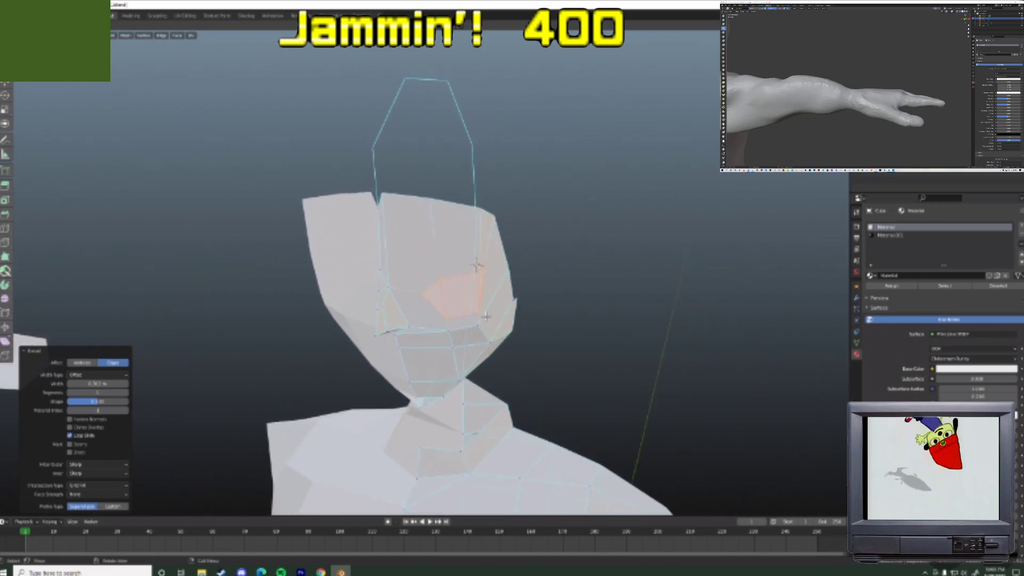
left_click(424, 295)
key("ctrl+z")
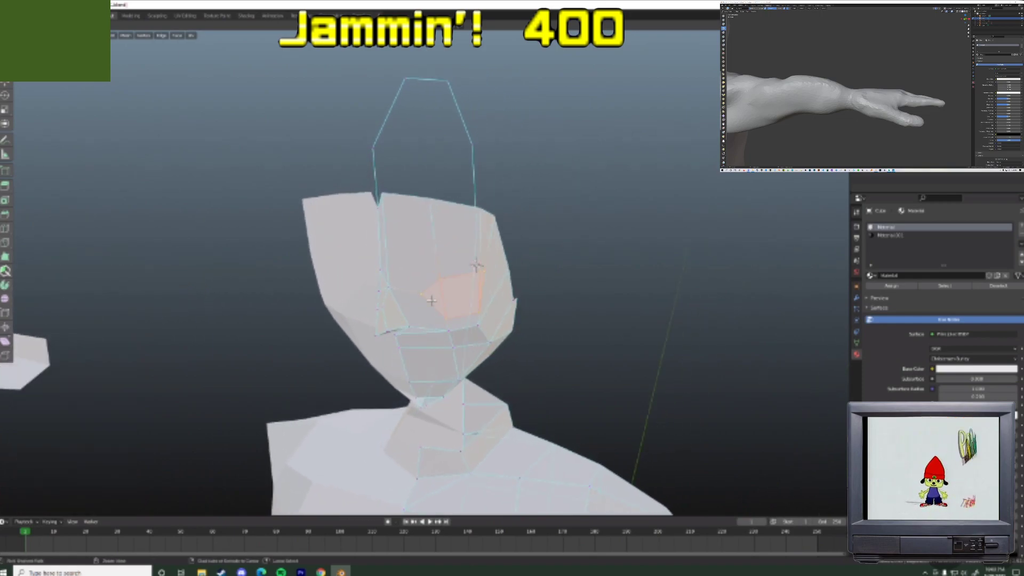
key("ctrl+z")
- Try an edge bevel across the eye area, then bevel its central vertex into a diamond-shaped face
left_click(424, 295)
left_click(467, 300, "shift")
key("ctrl+b")
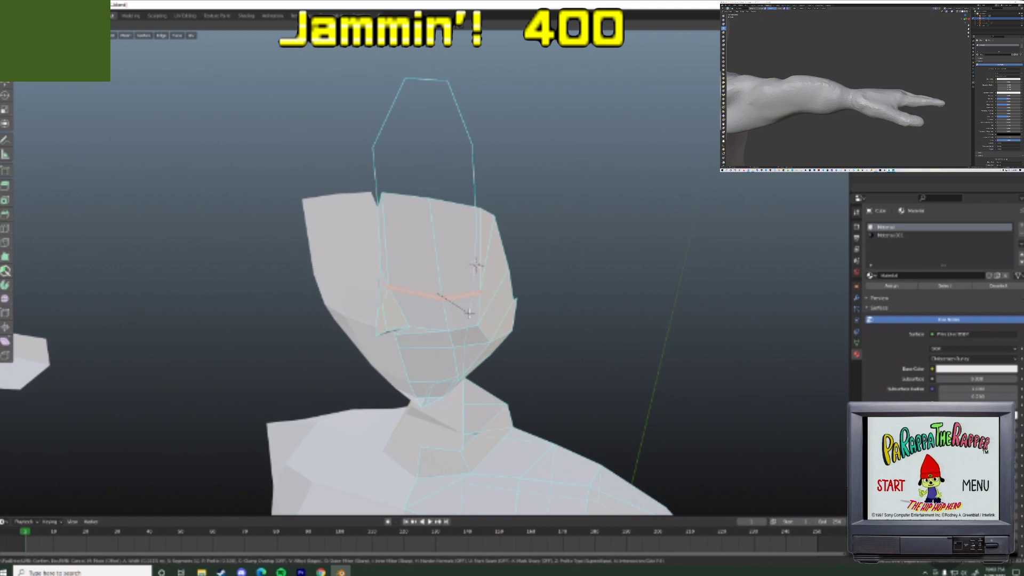
right_click(469, 314)
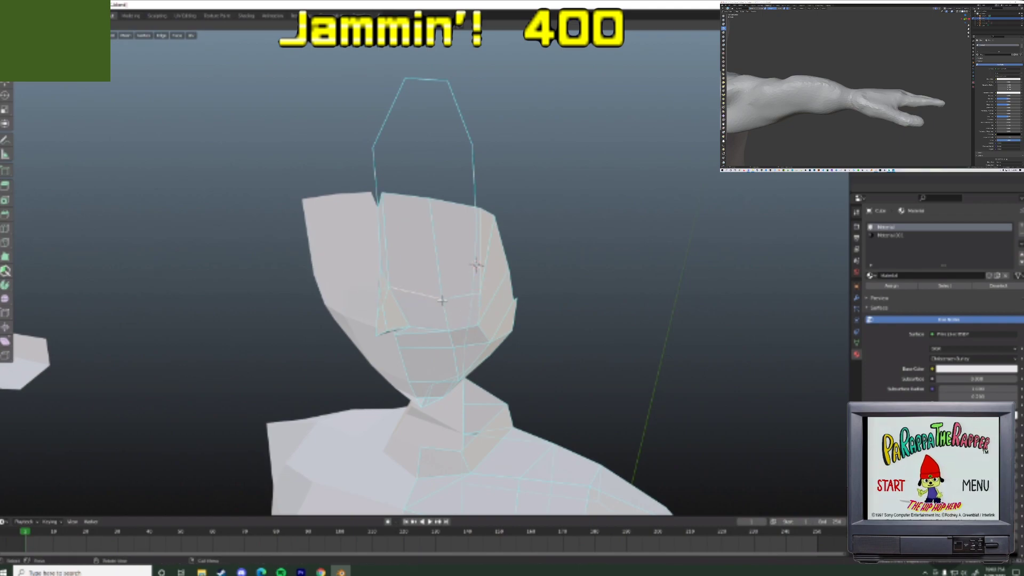
key("ctrl+b")
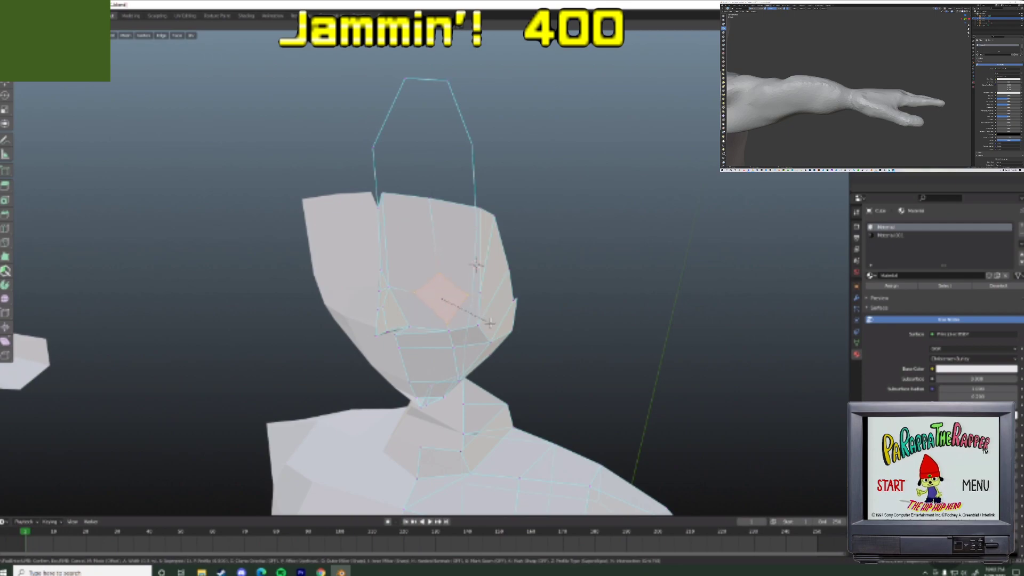
left_click(489, 323)
middle_click_drag(489, 323, 476, 296)
key("g")
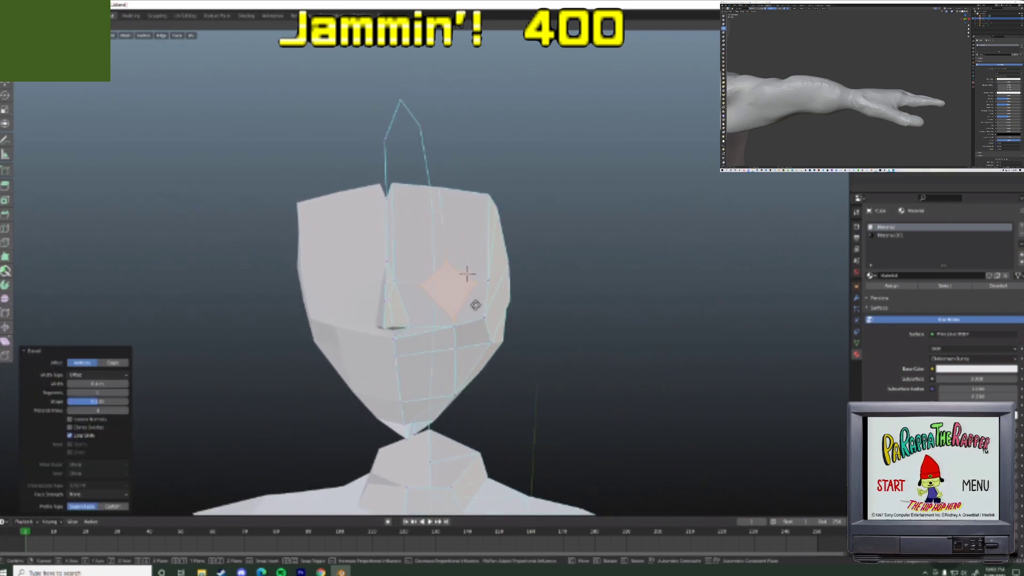
left_click(476, 296)
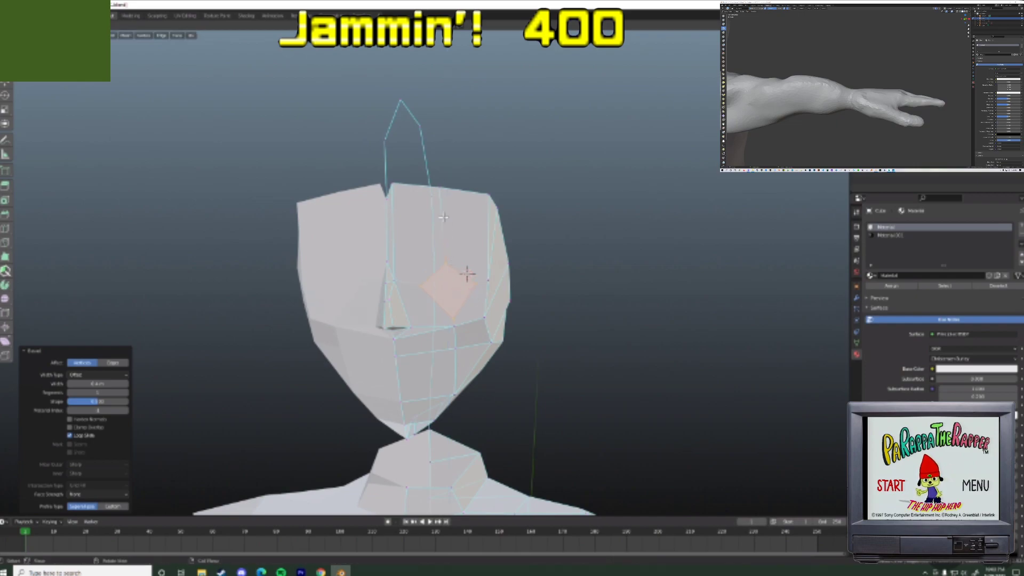
- Lower the upper boundary edge of the face along Z
left_click(441, 189, "alt")
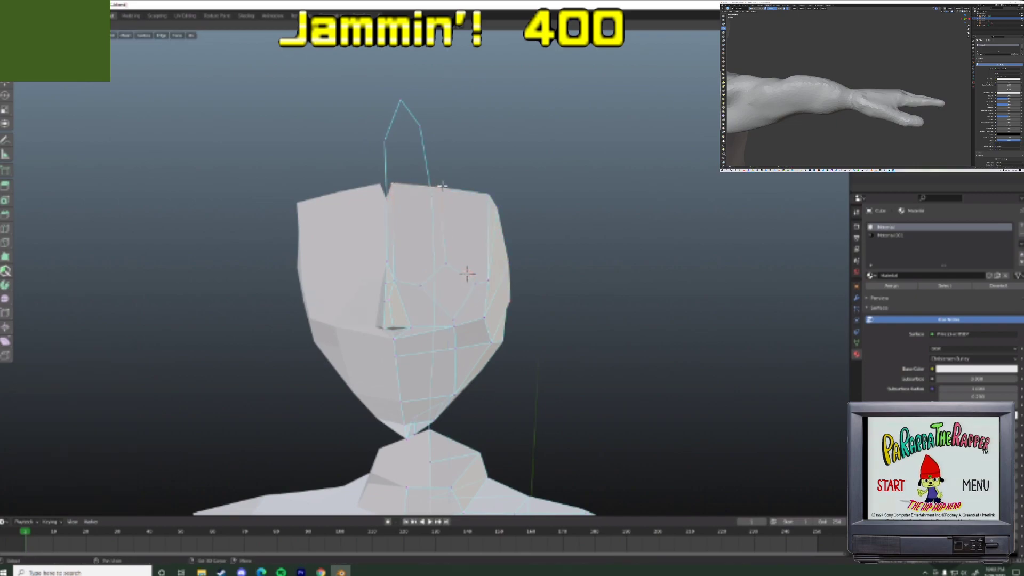
key("g")
key("z")
left_click(465, 240)
- Try shaping an eye opening by moving the bevelled vertices, then undo back to before the vertex bevel
left_click(448, 262)
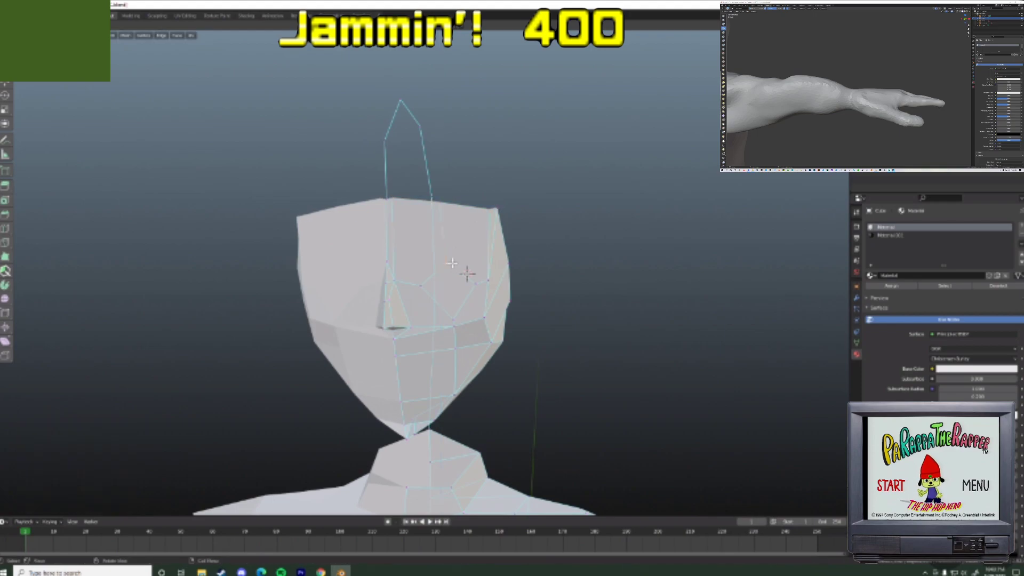
key("g")
left_click(448, 237)
left_click(427, 283)
key("g")
left_click(424, 269)
key("g")
left_click(417, 277)
left_click(455, 314)
key("g")
left_click(445, 291)
key("ctrl+z")
key("ctrl+z")
key("ctrl+z")
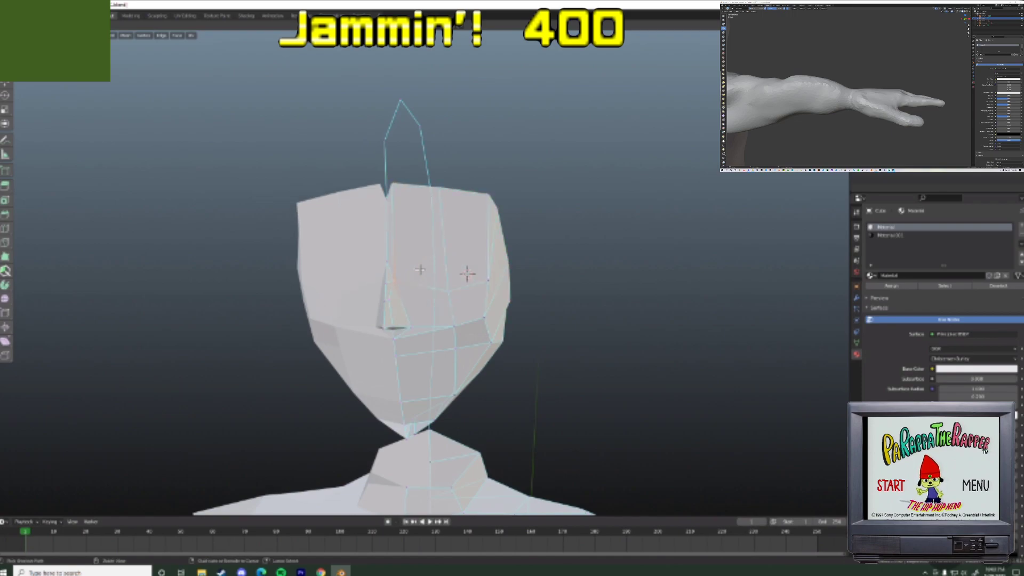
- Adjust the outer cheek vertex on the side of the face in the front view
middle_click_drag(438, 275, 449, 276)
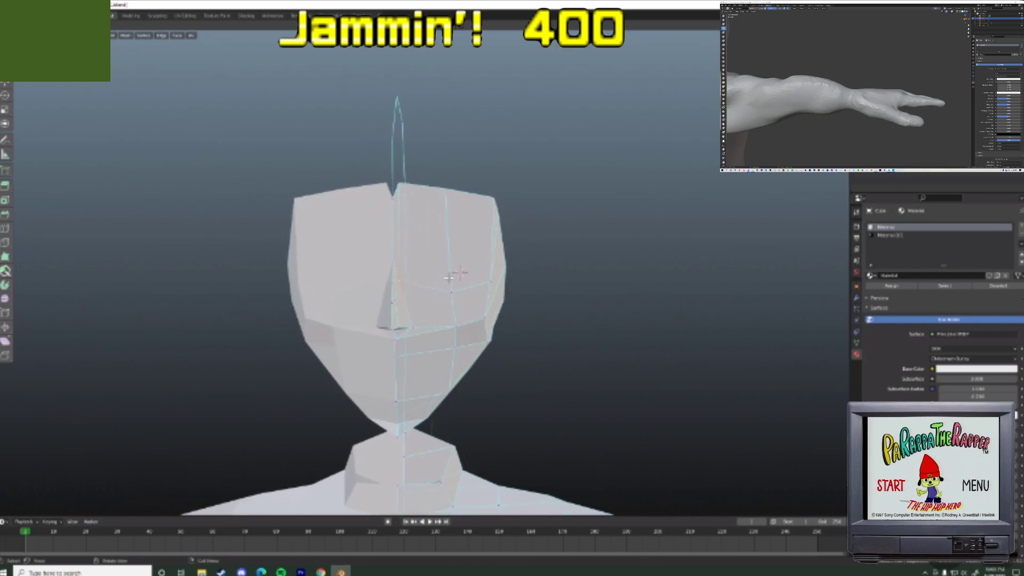
key("KP_1")
key("g")
left_click(500, 320)
left_click(492, 345)
middle_click_drag(478, 377, 476, 329, "shift")
- Move the lower jaw's outline vertex outward along X in the front view
left_click(454, 347)
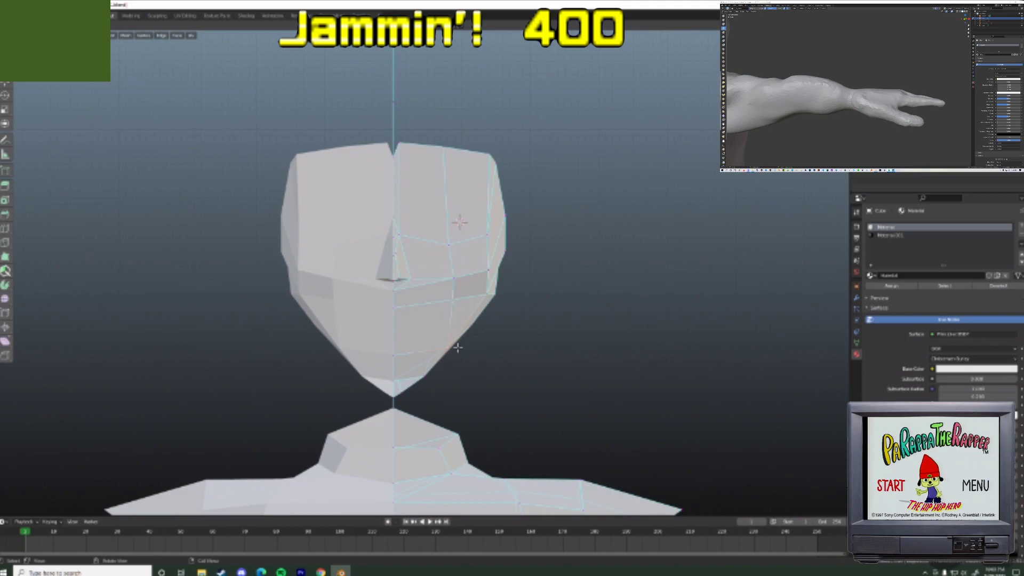
key("g")
key("x")
left_click(463, 347)
- Reposition the vertices of the lower jaw and chin, checking the shape from an angle
middle_click_drag(457, 371, 383, 315, "shift")
left_click(454, 326)
middle_click_drag(467, 325, 417, 384)
key("g")
left_click(468, 324)
left_click(400, 356)
key("g")
left_click(425, 355)
mouse_move(413, 341)
middle_mouse_down()
mouse_move(491, 350)
mouse_move(468, 359)
middle_mouse_up()
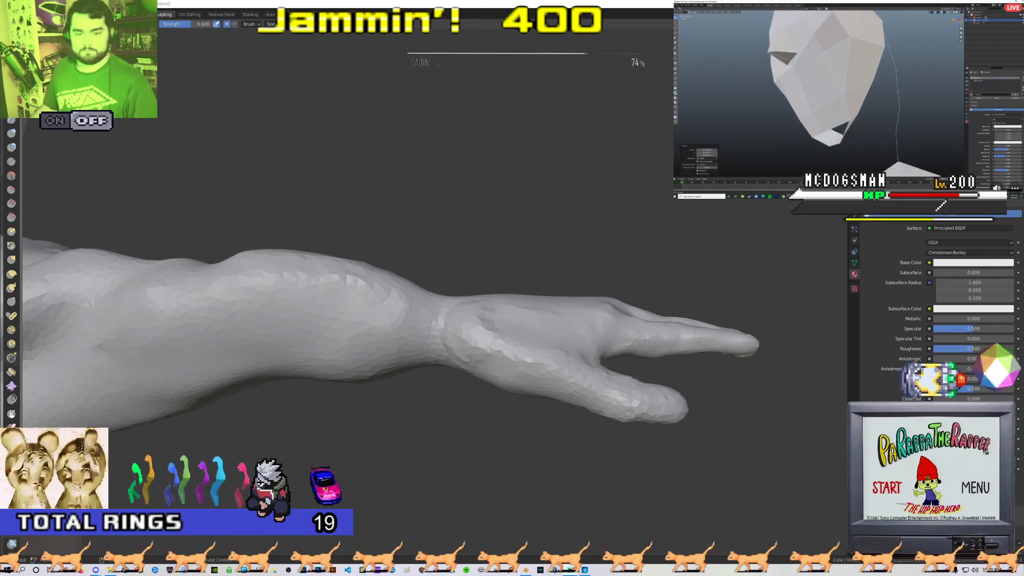
- Examine the sculpted body, forearm, hand and fingers from several angles
scroll(474, 311, "down", 7)
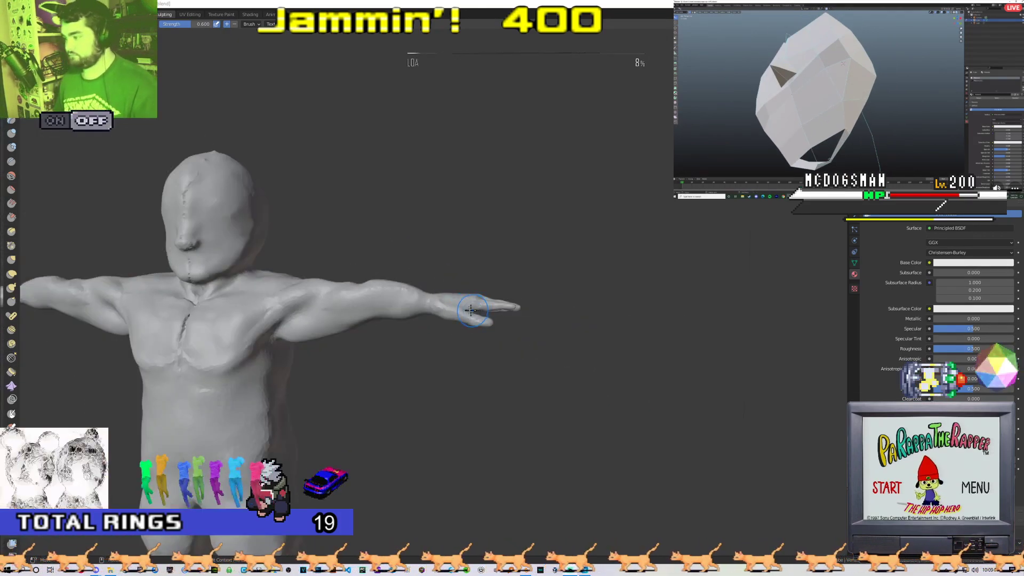
middle_click_drag(474, 310, 367, 342)
scroll(331, 290, "up", 4)
middle_click_drag(395, 293, 299, 266)
scroll(330, 285, "up", 3)
middle_click_drag(330, 285, 361, 296, "shift")
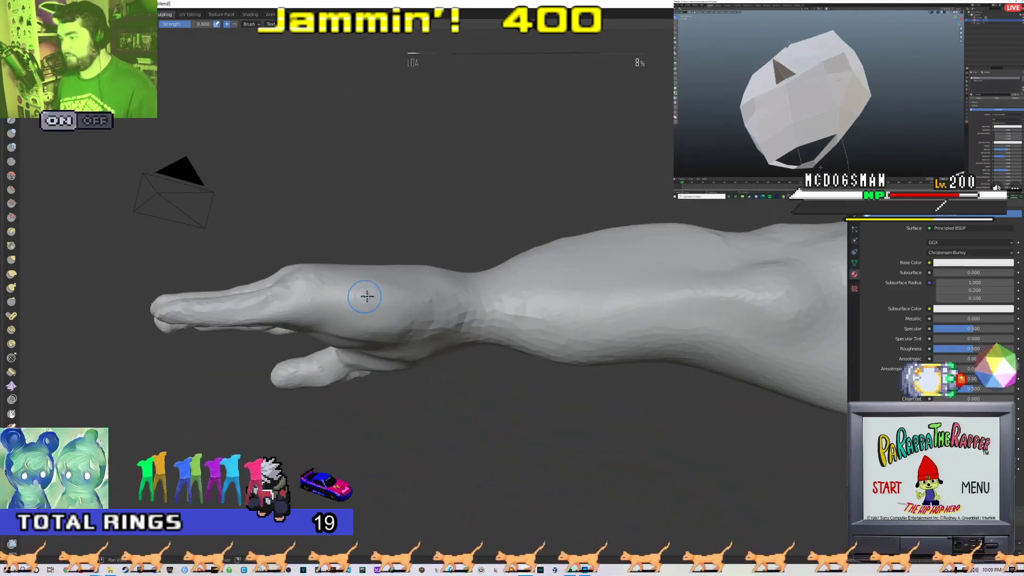
mouse_move(436, 295)
middle_mouse_down()
mouse_move(389, 338)
mouse_move(432, 363)
mouse_move(491, 313)
mouse_move(449, 354)
mouse_move(498, 366)
mouse_move(480, 330)
mouse_move(448, 352)
mouse_move(535, 318)
mouse_move(450, 354)
mouse_move(504, 414)
mouse_move(535, 288)
mouse_move(516, 304)
middle_mouse_up()
scroll(517, 304, "down", 5)
scroll(520, 298, "up", 8)
mouse_move(546, 231)
middle_mouse_down("shift")
mouse_move(430, 417)
mouse_move(442, 463)
mouse_move(417, 406)
middle_mouse_up("shift")
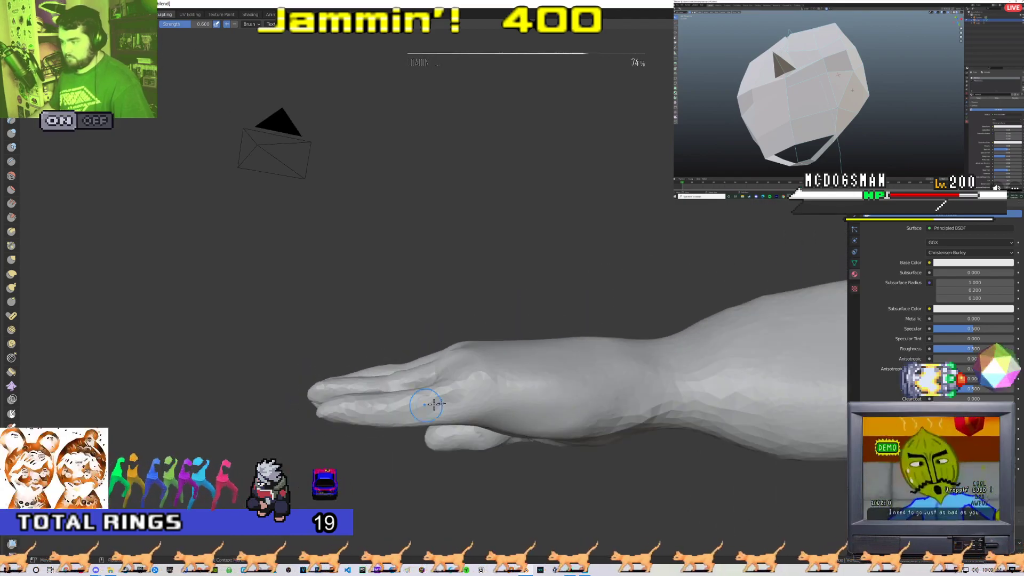
mouse_move(476, 378)
middle_mouse_down()
mouse_move(342, 344)
mouse_move(361, 345)
mouse_move(366, 393)
mouse_move(222, 385)
mouse_move(512, 393)
mouse_move(480, 393)
middle_mouse_up()
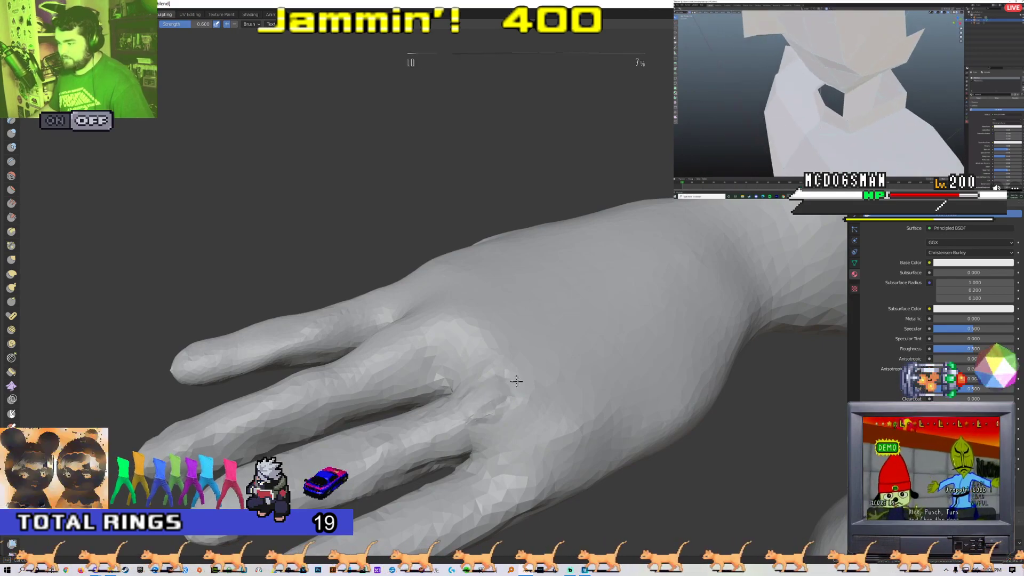
- Try a sculpt stroke along the side of the hand up to the wrist, then undo it
mouse_move(537, 368)
middle_mouse_down()
mouse_move(453, 365)
mouse_move(408, 249)
mouse_move(422, 298)
mouse_move(406, 375)
mouse_move(373, 304)
mouse_move(358, 342)
middle_mouse_up()
left_click_drag(359, 343, 475, 301)
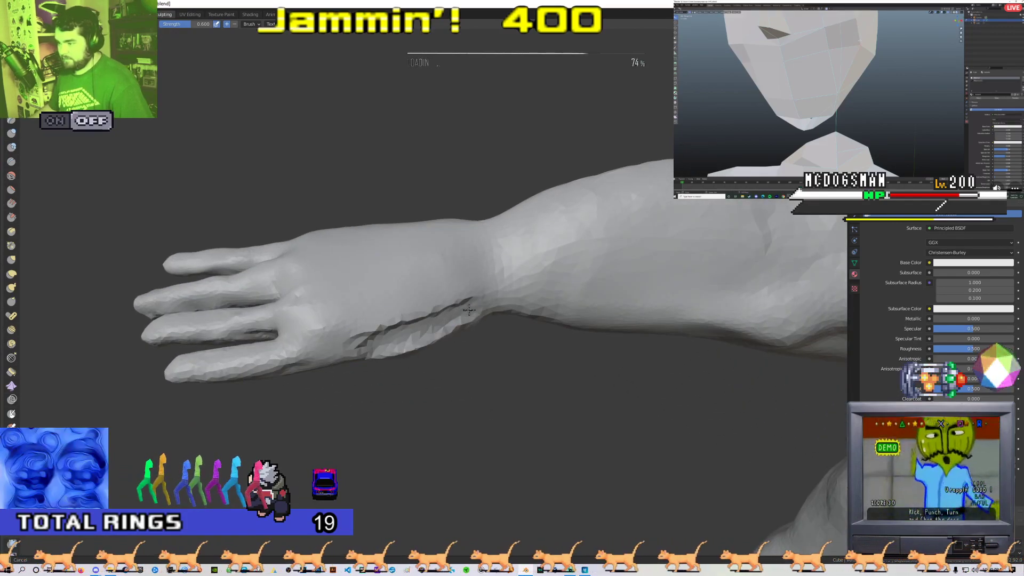
middle_click_drag(395, 373, 376, 321)
key("ctrl+z")
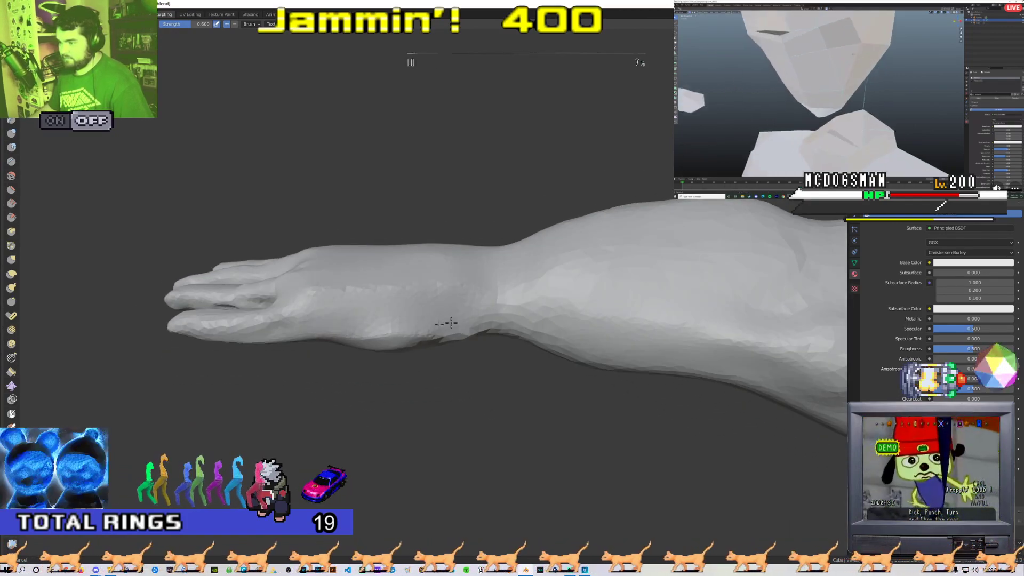
mouse_move(439, 320)
middle_mouse_down()
mouse_move(429, 292)
mouse_move(468, 307)
mouse_move(453, 318)
mouse_move(361, 297)
mouse_move(402, 334)
mouse_move(517, 313)
mouse_move(418, 320)
middle_mouse_up()
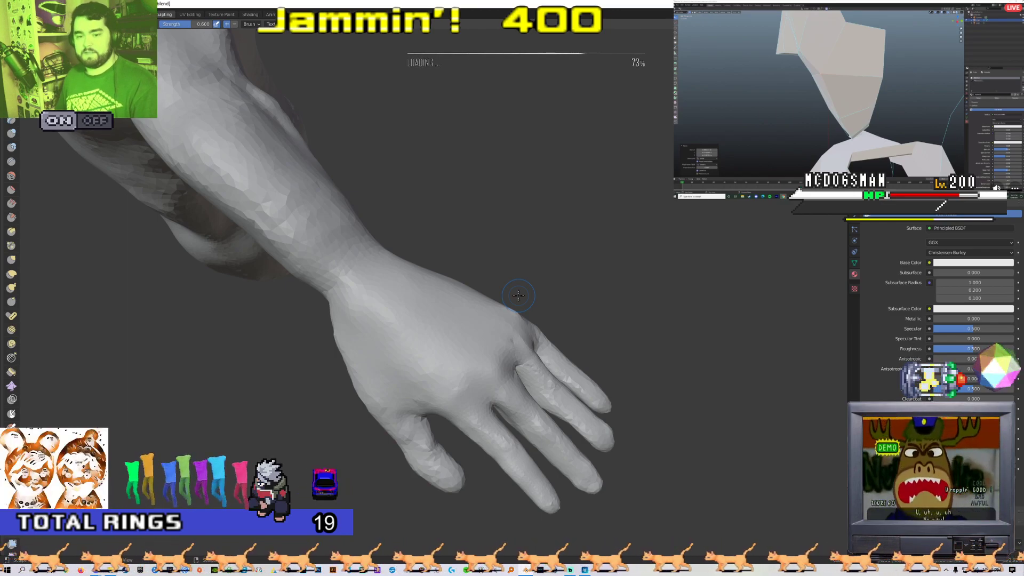
- Sculpt a groove along the length of the forearm between the wrist and elbow
mouse_move(512, 295)
middle_mouse_down()
mouse_move(338, 286)
mouse_move(391, 269)
mouse_move(434, 342)
mouse_move(421, 308)
mouse_move(477, 245)
mouse_move(414, 263)
mouse_move(466, 312)
mouse_move(448, 347)
mouse_move(443, 336)
mouse_move(500, 313)
middle_mouse_up()
mouse_move(405, 300)
middle_mouse_down()
mouse_move(432, 277)
mouse_move(469, 281)
mouse_move(434, 372)
middle_mouse_up()
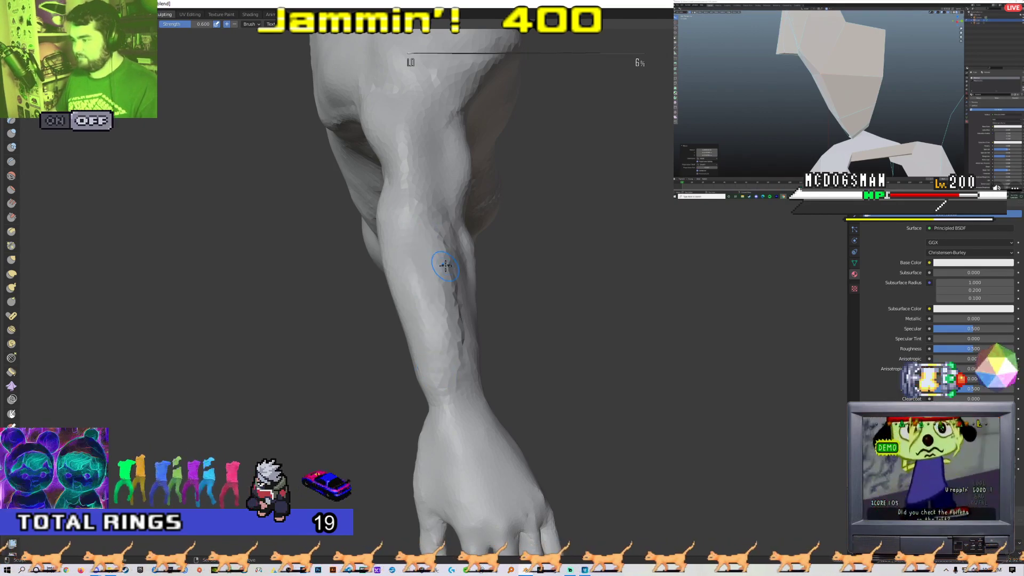
mouse_move(452, 343)
middle_mouse_down()
mouse_move(473, 299)
mouse_move(426, 310)
mouse_move(549, 304)
mouse_move(378, 332)
mouse_move(279, 327)
mouse_move(423, 341)
mouse_move(450, 359)
middle_mouse_up()
scroll(423, 341, "down", 6)
scroll(449, 357, "up", 8)
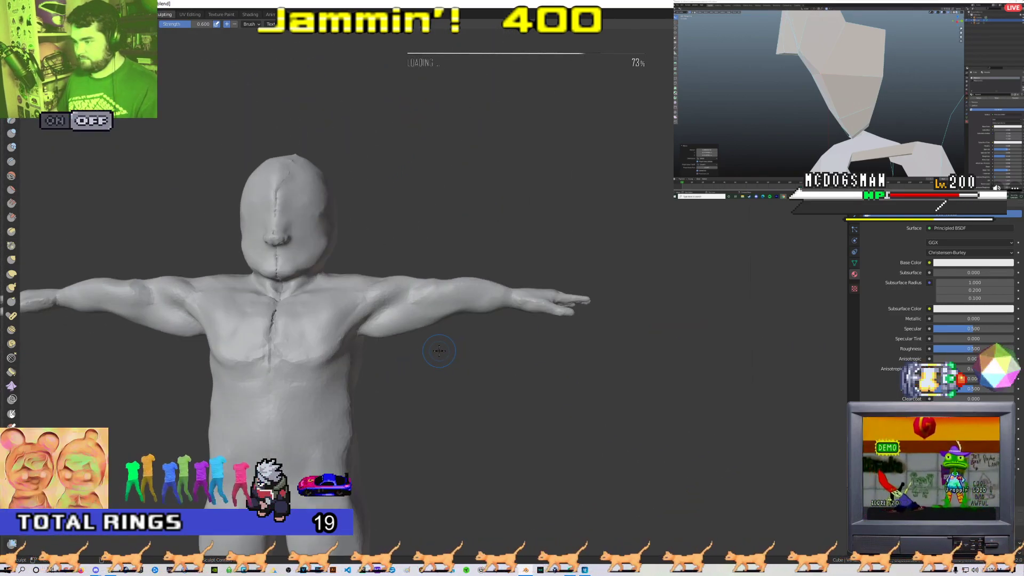
- Carve a crease around the arm at the elbow and smooth it into the surrounding surface
mouse_move(419, 322)
middle_mouse_down()
mouse_move(390, 269)
mouse_move(322, 270)
middle_mouse_up()
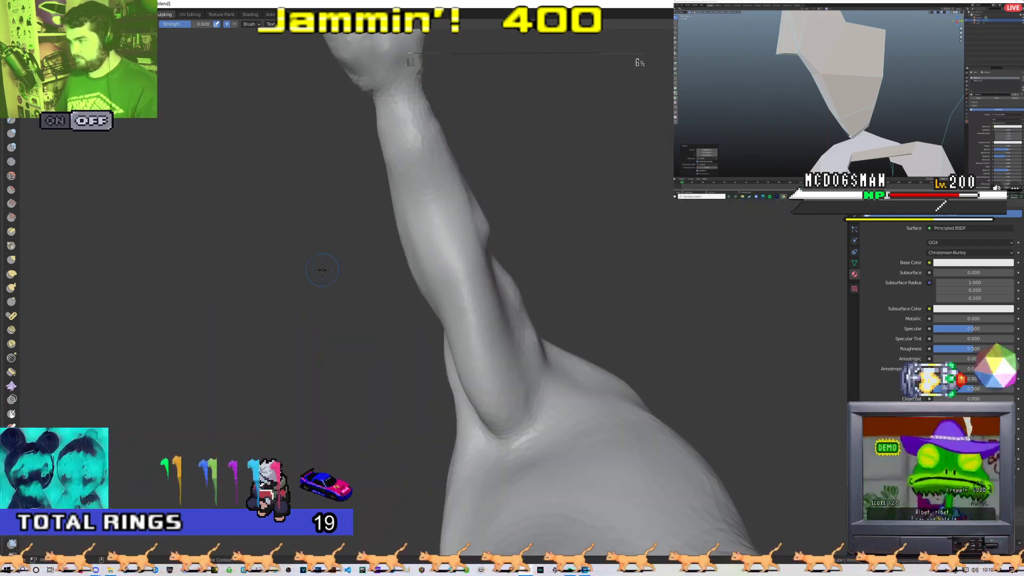
middle_click_drag(450, 272, 393, 263)
scroll(388, 261, "up", 2)
left_click_drag(385, 226, 368, 296)
mouse_move(372, 295)
middle_mouse_down()
mouse_move(387, 283)
mouse_move(513, 329)
middle_mouse_up()
mouse_move(449, 279)
middle_mouse_down()
mouse_move(457, 329)
mouse_move(468, 258)
mouse_move(461, 312)
mouse_move(496, 282)
mouse_move(533, 218)
middle_mouse_up()
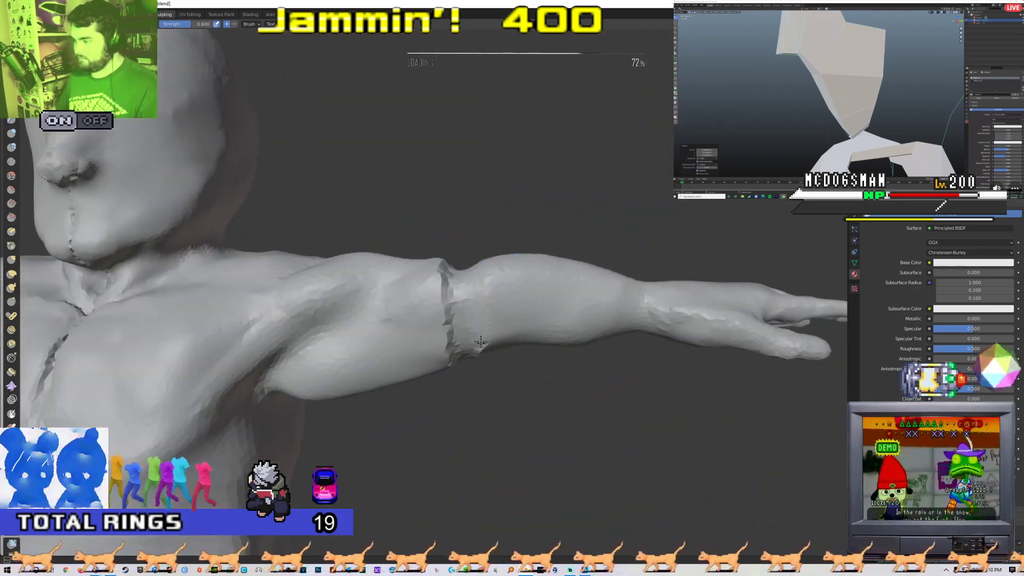
mouse_move(485, 348)
middle_mouse_down()
mouse_move(484, 311)
mouse_move(473, 346)
mouse_move(449, 363)
middle_mouse_up()
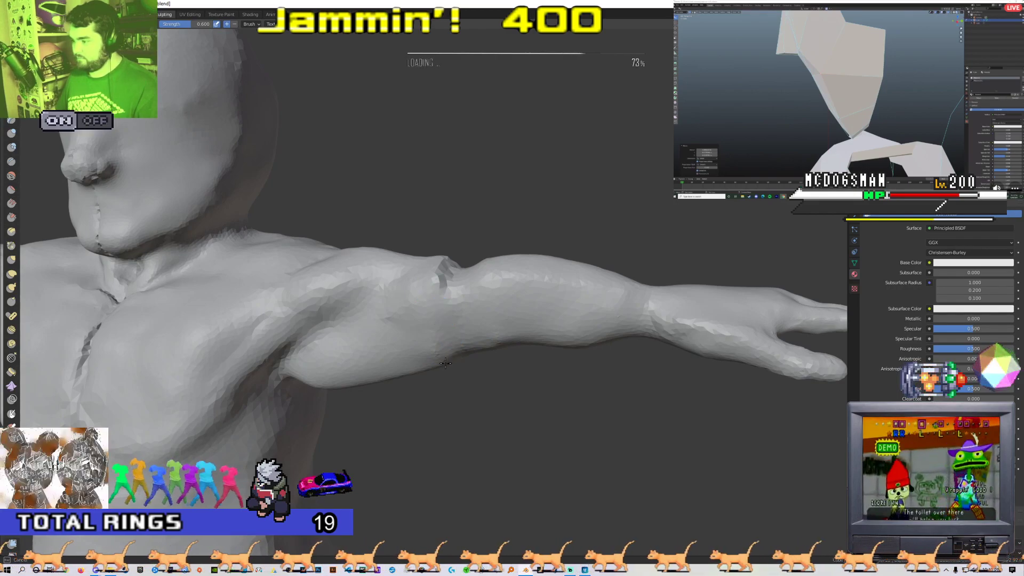
middle_click_drag(441, 298, 434, 336)
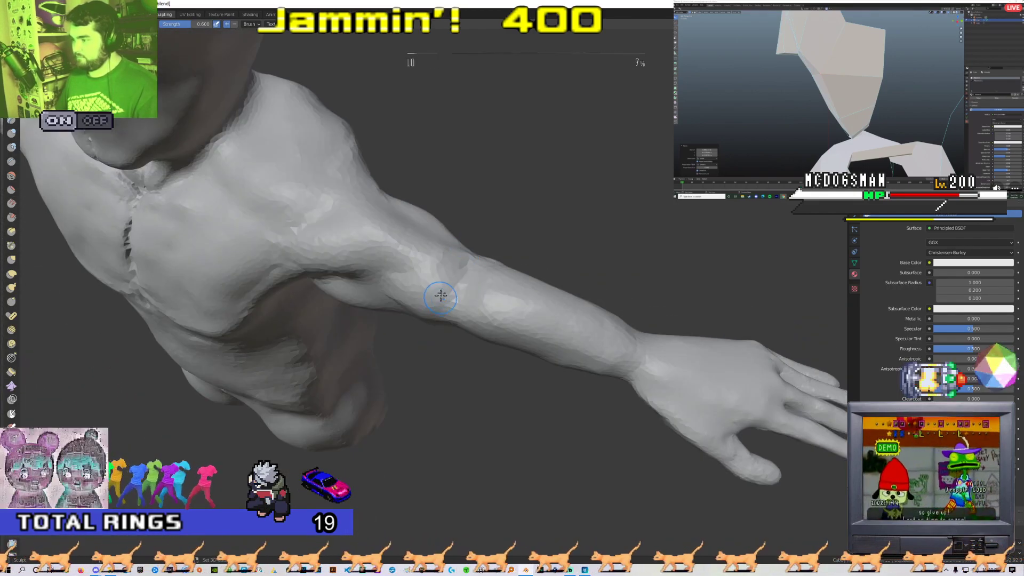
mouse_move(425, 271)
middle_mouse_down()
mouse_move(432, 323)
mouse_move(429, 274)
mouse_move(455, 304)
mouse_move(450, 283)
mouse_move(375, 304)
middle_mouse_up()
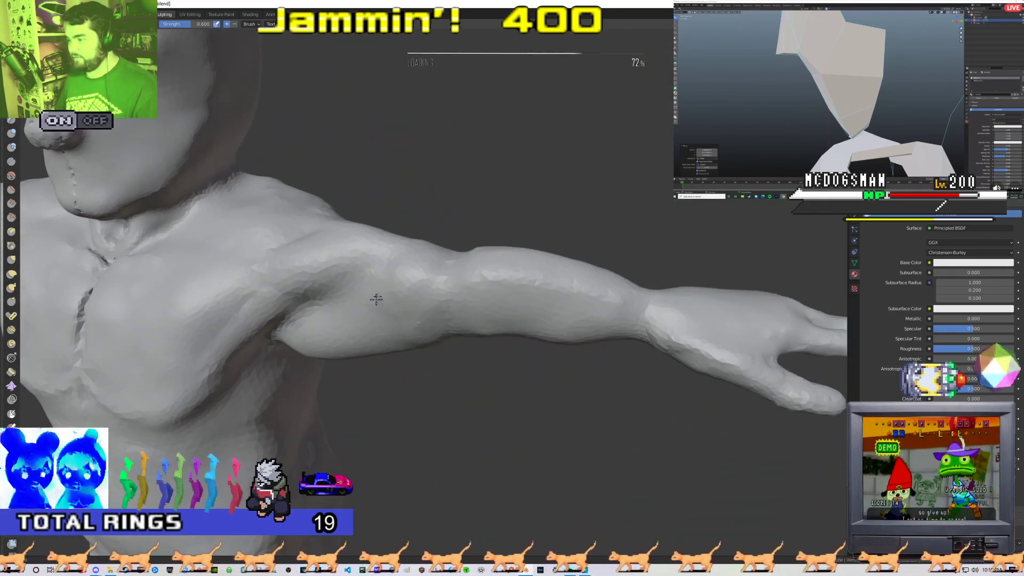
- Sculpt the back of the shoulder and the upper arm around the armpit
mouse_move(470, 325)
middle_mouse_down()
mouse_move(453, 323)
mouse_move(542, 343)
mouse_move(639, 290)
mouse_move(473, 256)
mouse_move(375, 339)
middle_mouse_up()
scroll(374, 340, "down", 3)
scroll(374, 340, "up", 3)
mouse_move(468, 297)
middle_mouse_down()
mouse_move(425, 279)
mouse_move(414, 210)
mouse_move(361, 236)
mouse_move(403, 219)
mouse_move(386, 321)
middle_mouse_up()
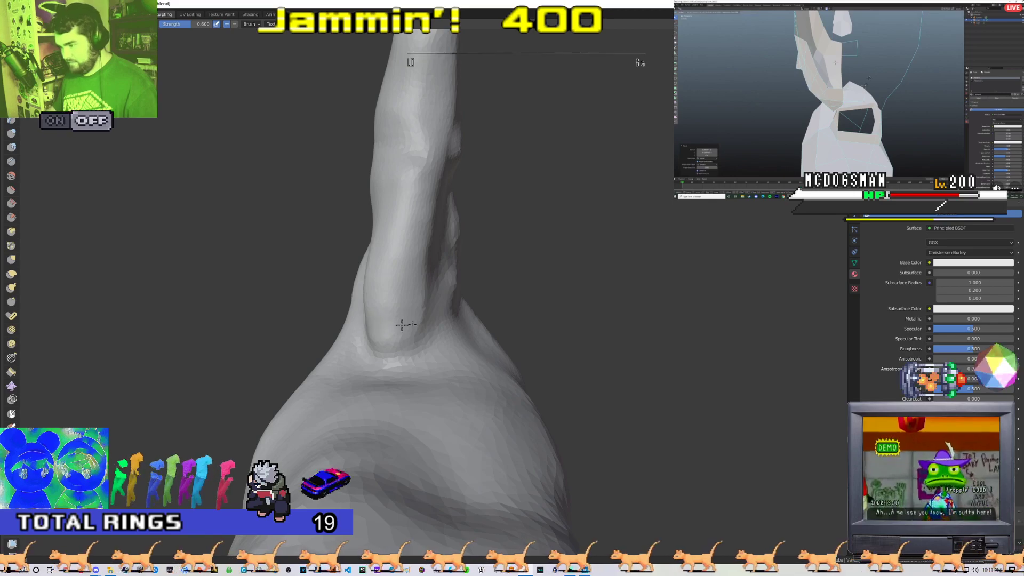
mouse_move(400, 292)
middle_mouse_down()
mouse_move(484, 361)
mouse_move(382, 299)
mouse_move(394, 229)
middle_mouse_up()
scroll(475, 376, "down", 6)
scroll(395, 224, "up", 3)
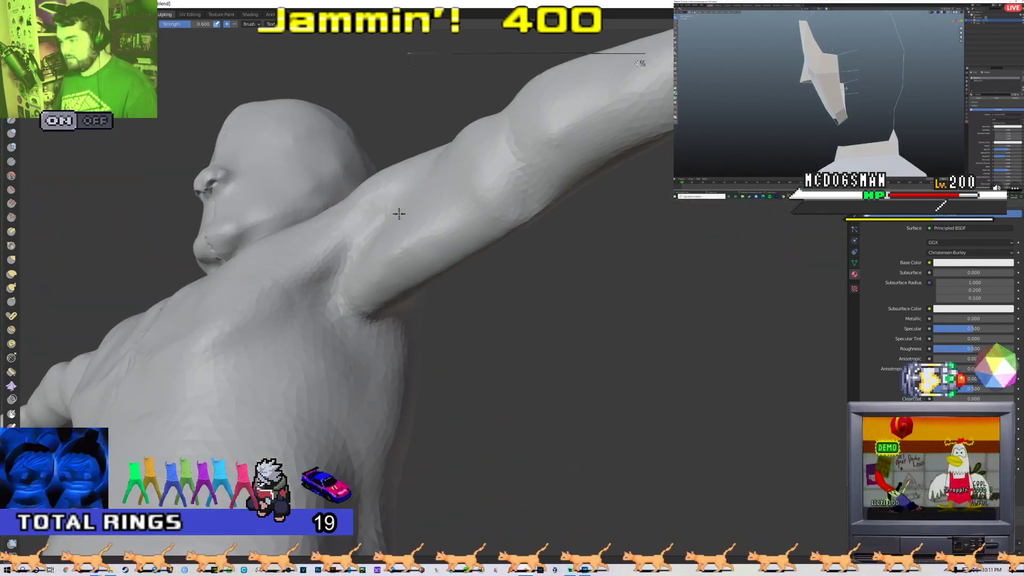
left_click_drag(399, 213, 400, 264)
middle_click_drag(368, 286, 411, 287)
left_click_drag(358, 243, 380, 269)
- Carve a diagonal crease below the shoulder blade across the upper back and smooth it
mouse_move(401, 261)
middle_mouse_down()
mouse_move(298, 249)
mouse_move(394, 298)
mouse_move(496, 279)
mouse_move(464, 283)
mouse_move(450, 299)
mouse_move(446, 354)
mouse_move(361, 258)
mouse_move(367, 283)
mouse_move(388, 243)
middle_mouse_up()
scroll(462, 284, "down", 3)
scroll(446, 354, "up", 4)
mouse_move(393, 311)
left_mouse_down()
mouse_move(255, 211)
mouse_move(392, 320)
mouse_move(245, 212)
mouse_move(267, 213)
left_mouse_up()
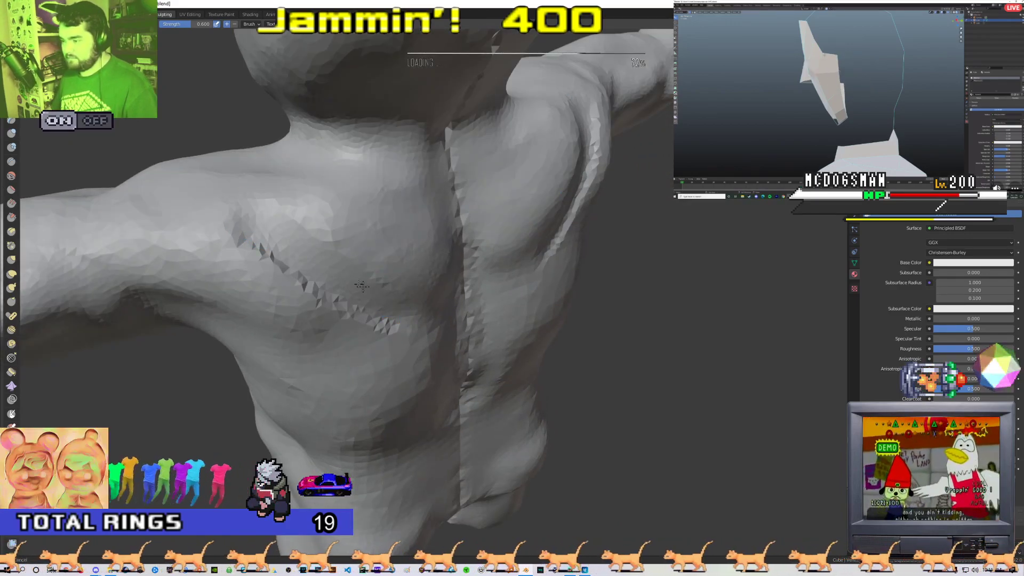
mouse_move(385, 331)
left_mouse_down("shift")
mouse_move(229, 222)
mouse_move(293, 261)
mouse_move(313, 277)
mouse_move(203, 214)
left_mouse_up("shift")
scroll(208, 216, "up", 1)
- Show the full-body character reference image and line up the front view on the unfinished legs
scroll(313, 263, "down", 6)
mouse_move(313, 264)
middle_mouse_down()
mouse_move(441, 306)
mouse_move(421, 341)
mouse_move(429, 350)
mouse_move(301, 315)
mouse_move(311, 347)
mouse_move(471, 354)
middle_mouse_up()
scroll(376, 291, "up", 2)
scroll(422, 341, "down", 4)
scroll(470, 354, "down", 6)
scroll(467, 368, "up", 7)
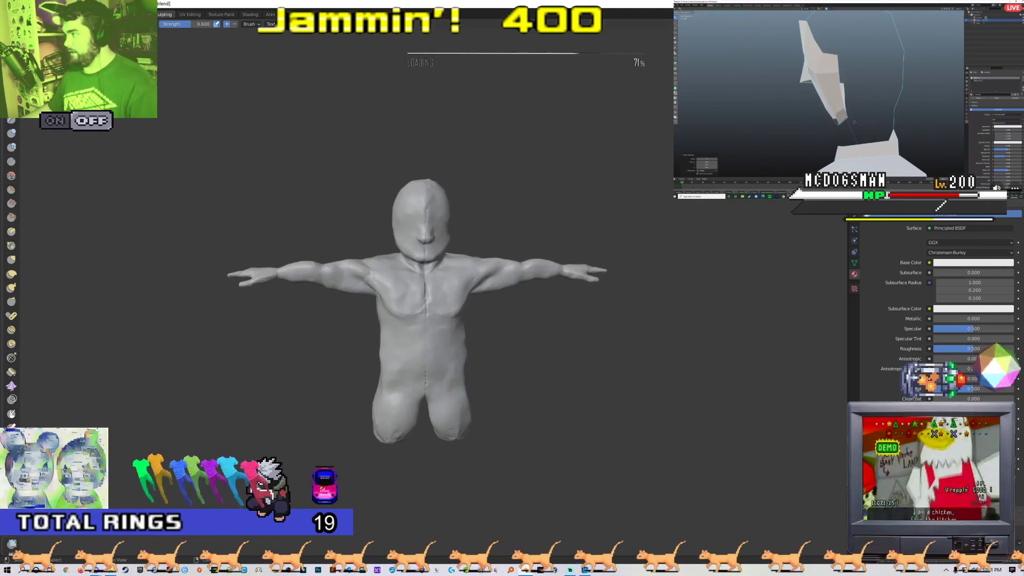
left_click(1009, 70)
scroll(343, 283, "up", 1)
middle_click_drag(343, 283, 380, 255)
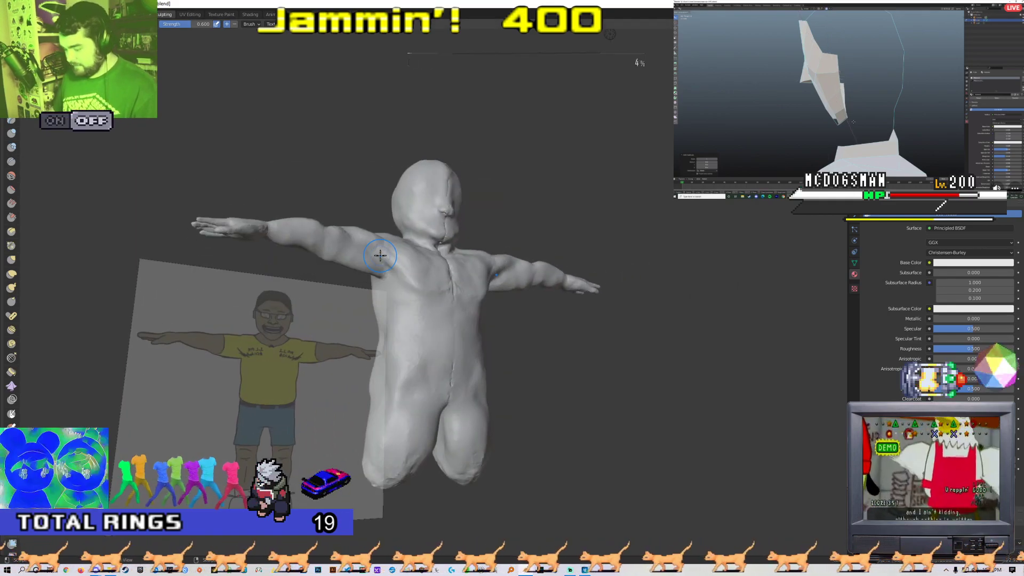
key("KP_1")
scroll(380, 255, "down", 3)
scroll(411, 251, "up", 8)
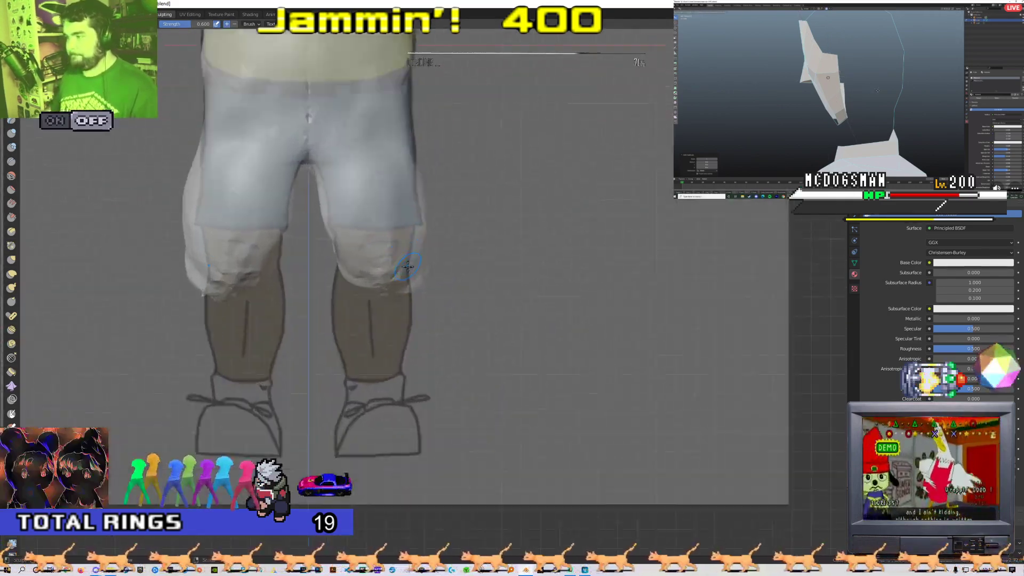
- Pull the outer thigh inward with the Grab brush to fit the front reference outline
scroll(408, 264, "up", 1)
left_click(12, 260)
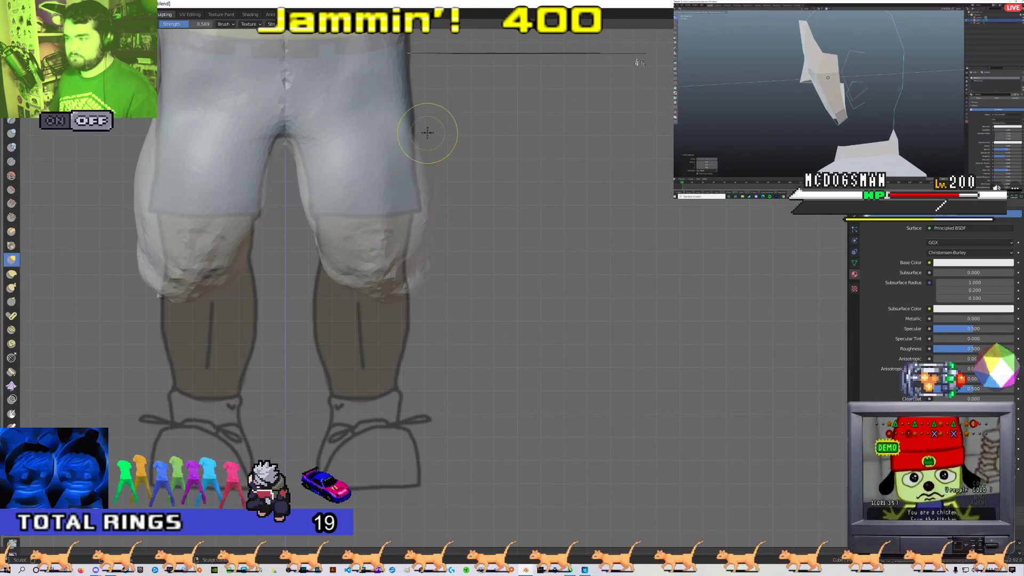
scroll(434, 208, "down", 3)
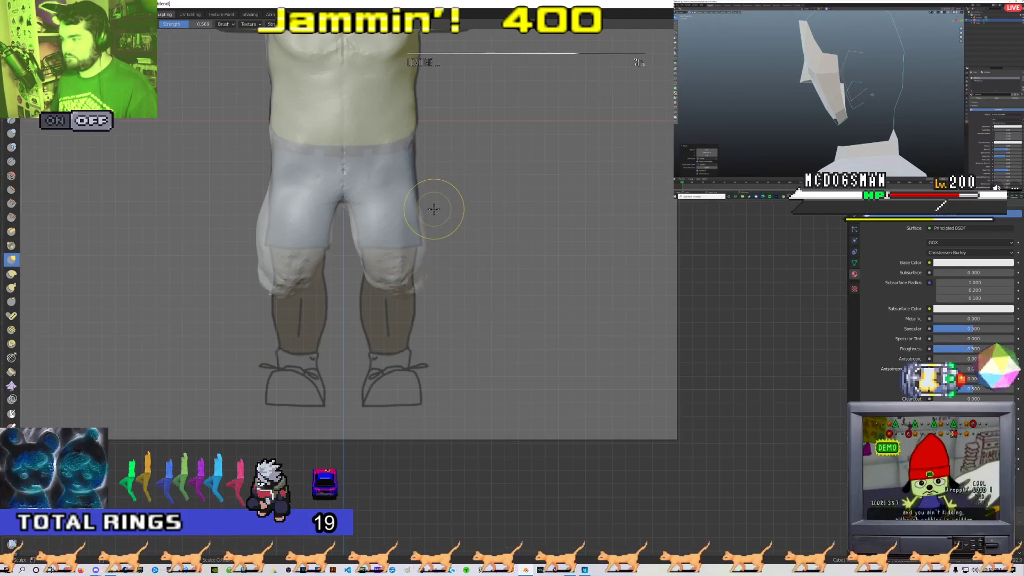
left_click_drag(423, 224, 418, 223)
middle_click_drag(426, 210, 430, 231, "shift")
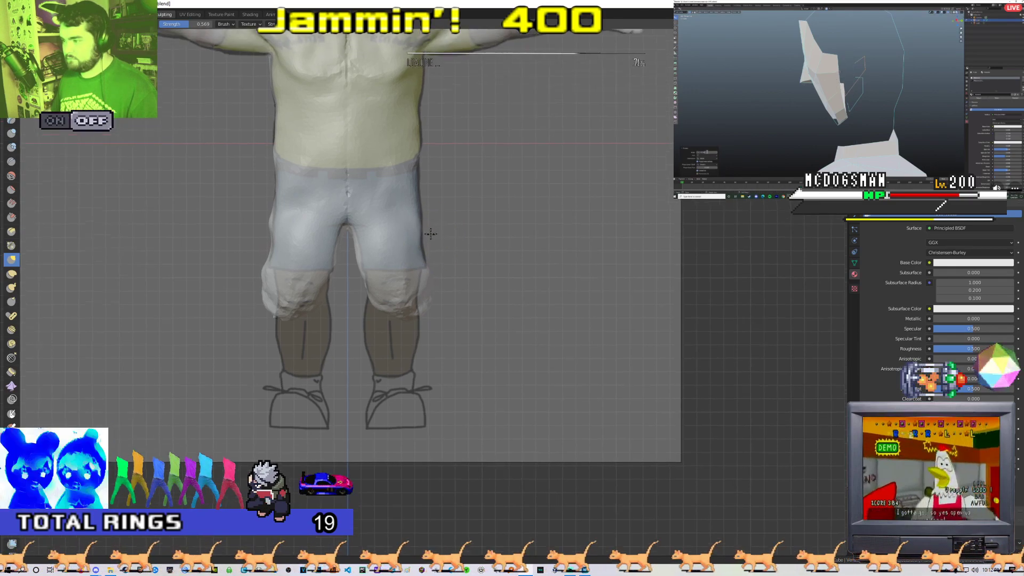
scroll(430, 231, "up", 2)
middle_click_drag(175, 210, 251, 246, "shift")
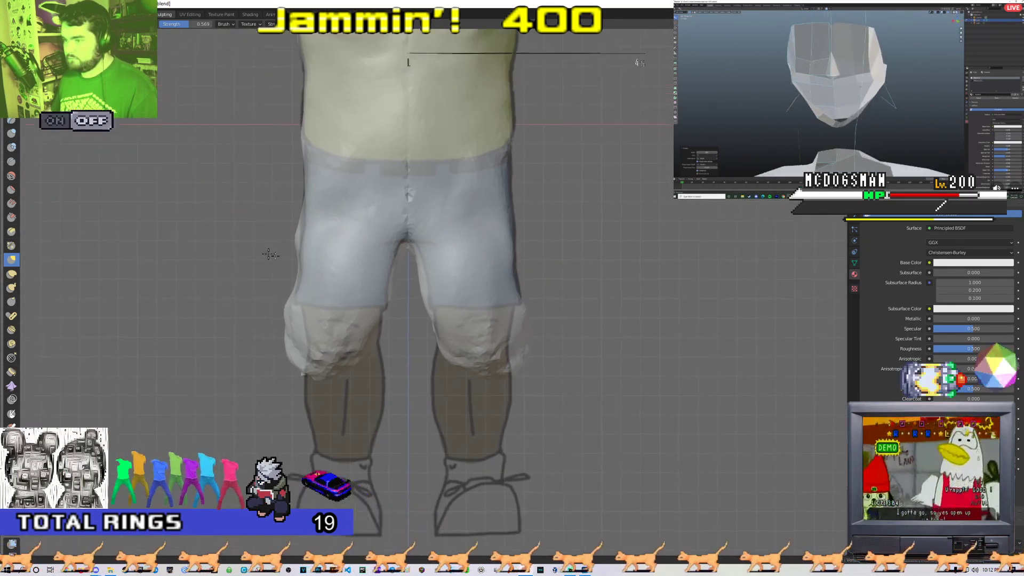
scroll(269, 253, "up", 4)
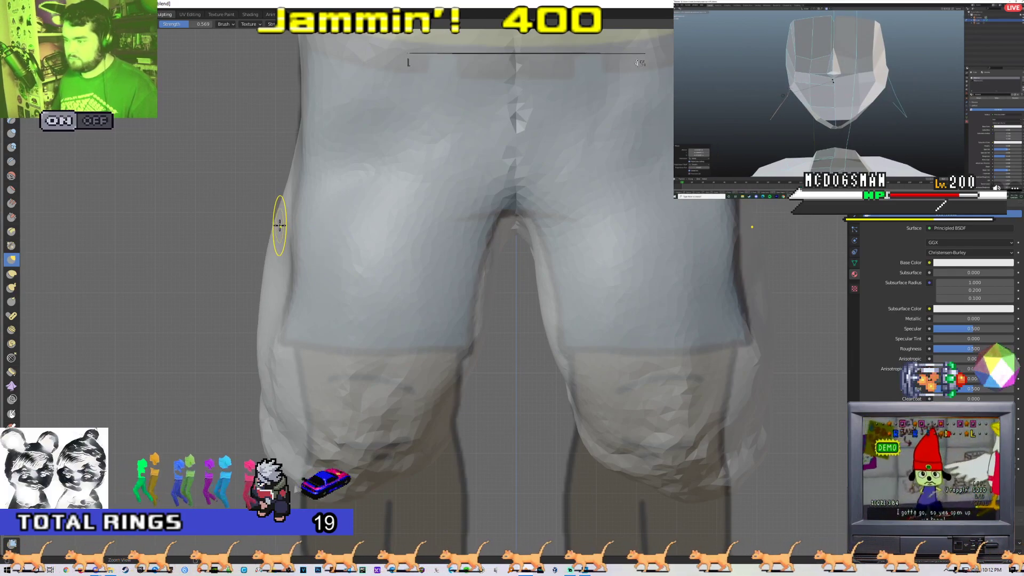
- Use the Elastic Deform brush to bring the outer thigh above the knee closer to the front reference outline
left_click(11, 273)
scroll(277, 230, "down", 1)
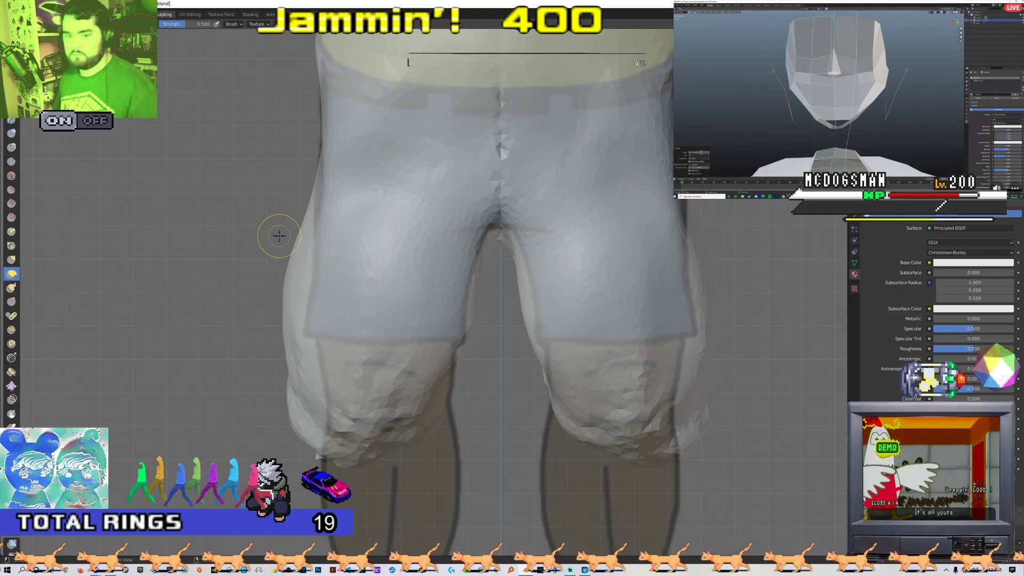
scroll(275, 217, "down", 2)
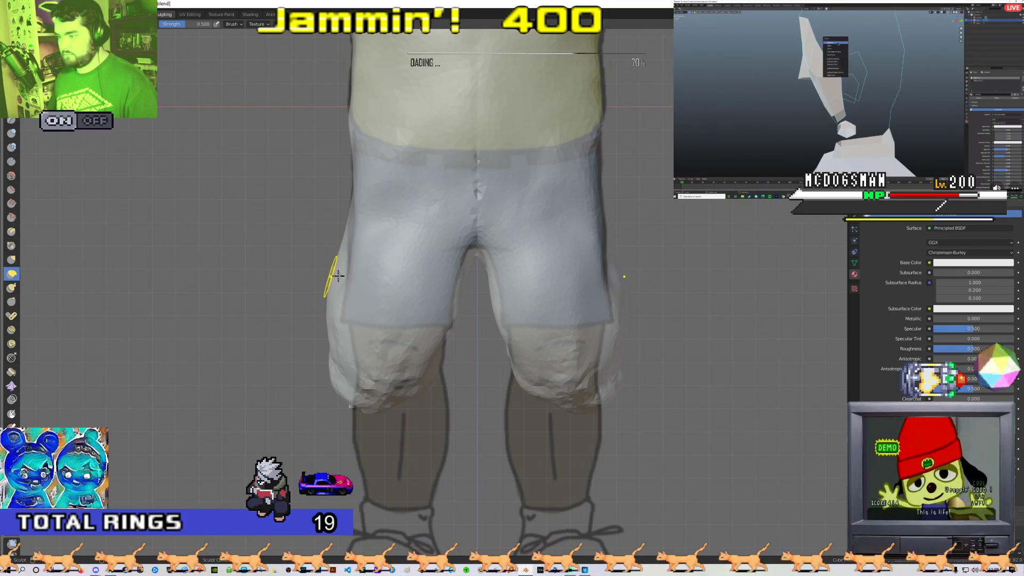
mouse_move(359, 275)
left_mouse_down()
mouse_move(371, 275)
mouse_move(344, 266)
left_mouse_up()
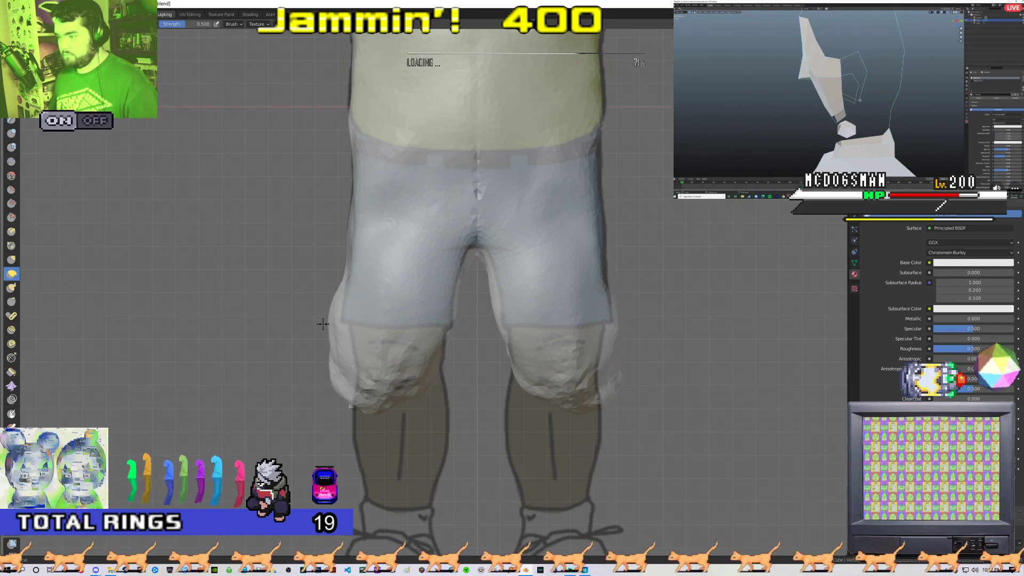
left_click_drag(322, 324, 333, 315)
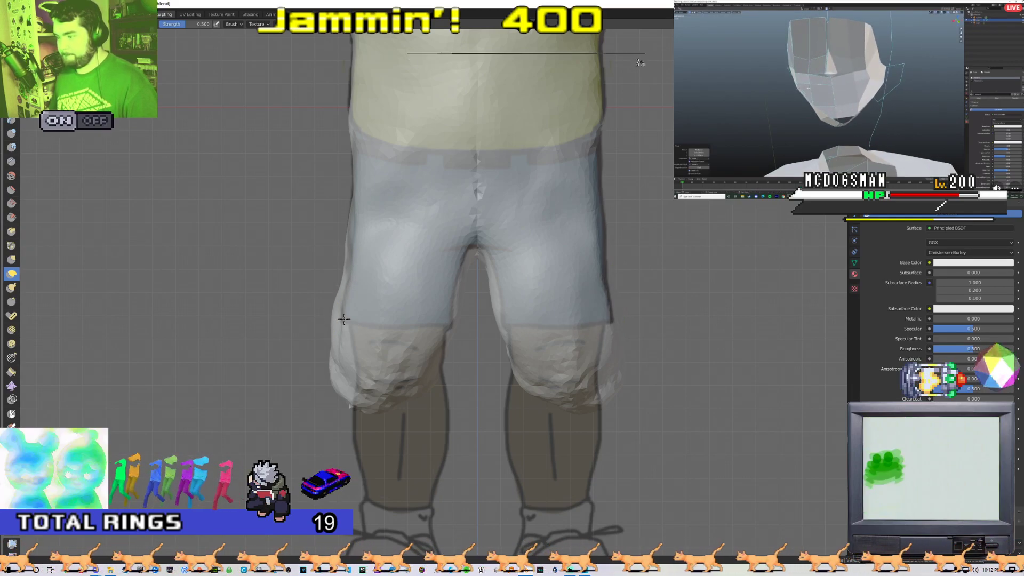
mouse_move(362, 323)
left_mouse_down()
mouse_move(347, 307)
mouse_move(363, 315)
left_mouse_up()
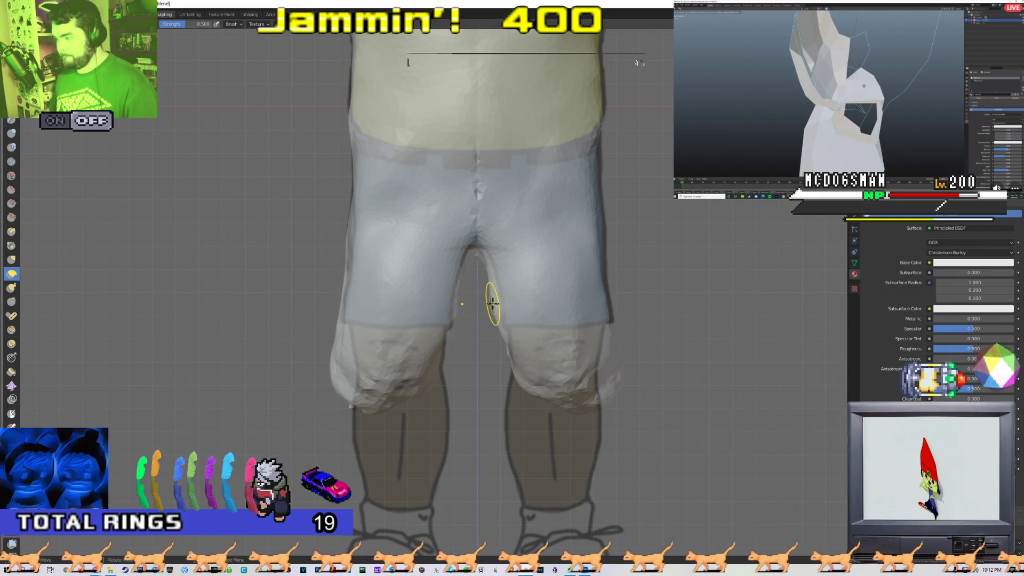
- Reshape the crotch and inner thigh with Elastic Deform to follow the shorts' inner outline on the front reference
mouse_move(499, 287)
left_mouse_down()
mouse_move(481, 252)
mouse_move(499, 247)
mouse_move(491, 252)
left_mouse_up()
scroll(484, 256, "up", 8)
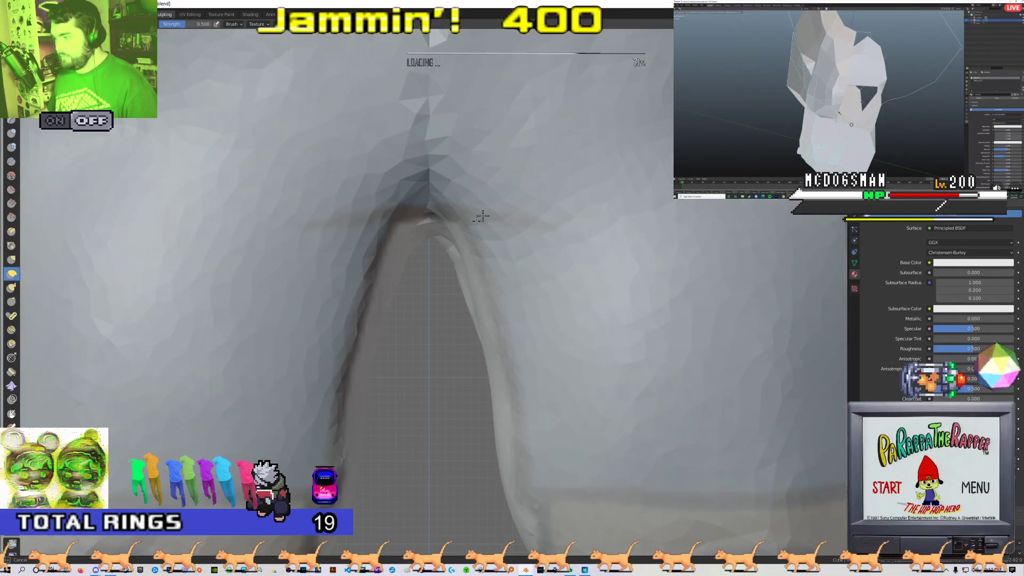
left_click_drag(483, 216, 481, 215)
mouse_move(449, 246)
left_mouse_down()
mouse_move(451, 226)
mouse_move(469, 215)
left_mouse_up()
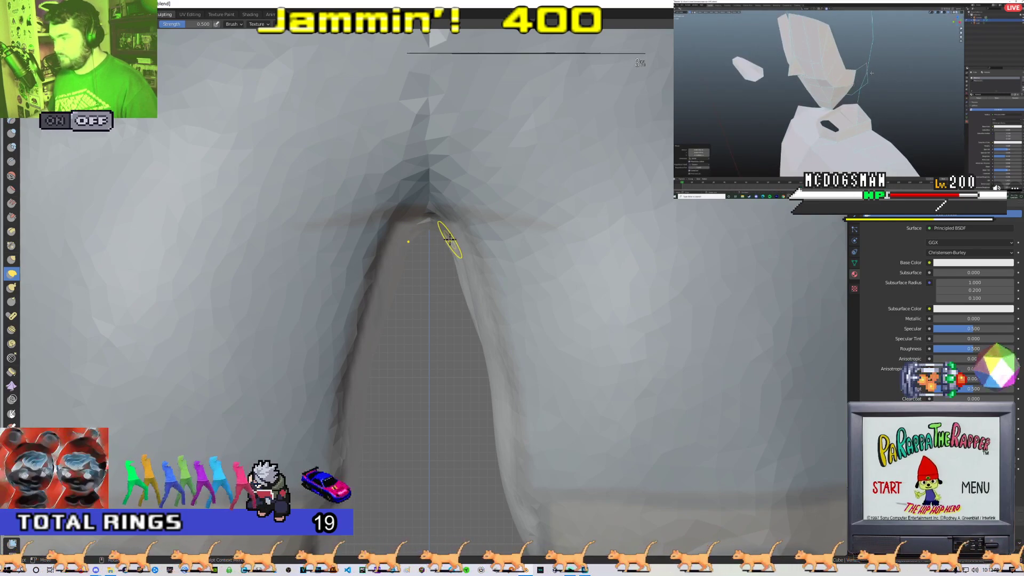
left_click_drag(470, 217, 459, 234)
scroll(448, 274, "down", 4)
scroll(461, 314, "up", 5)
scroll(458, 298, "down", 2)
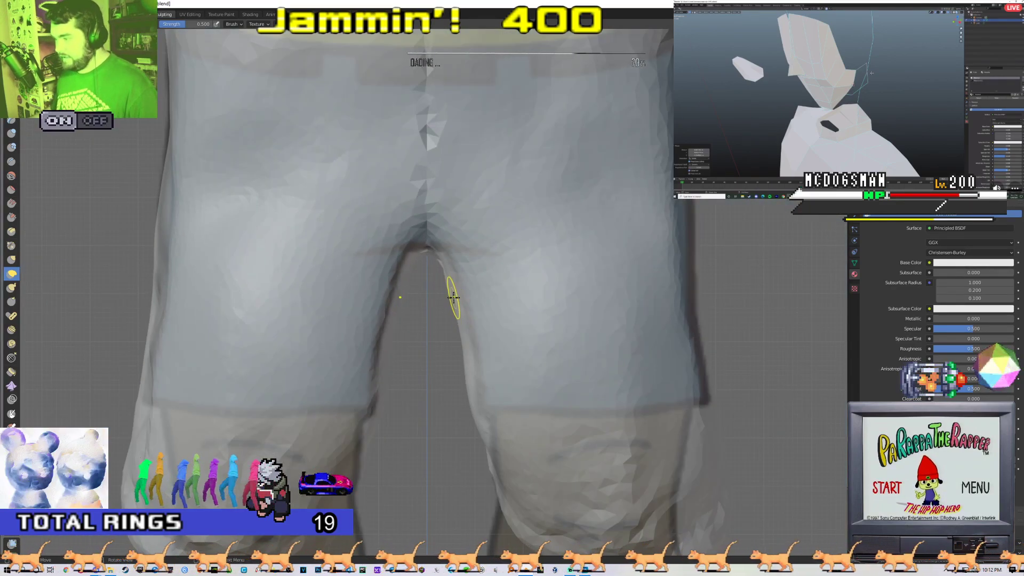
left_click_drag(448, 294, 468, 285)
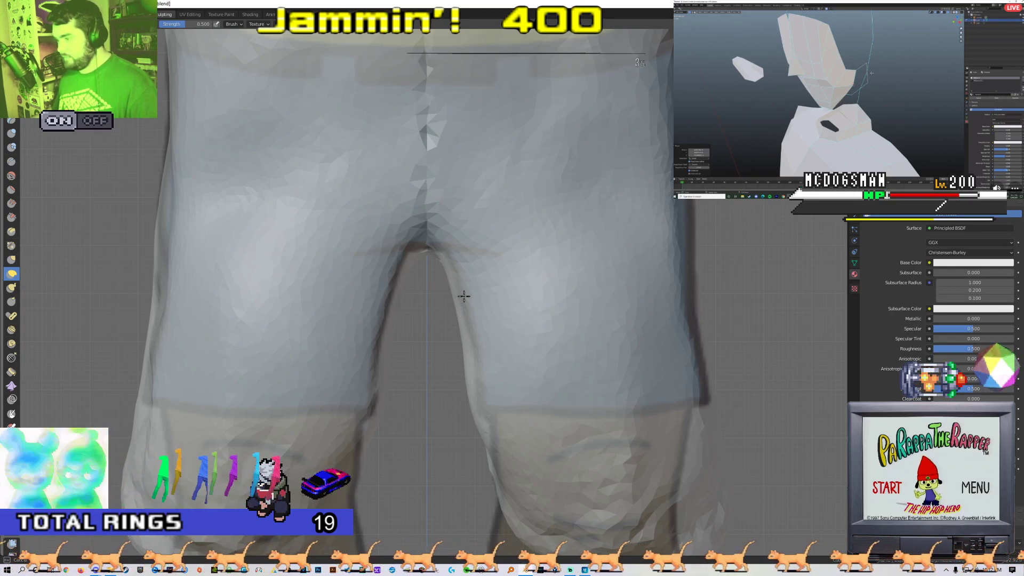
left_click_drag(463, 331, 463, 358)
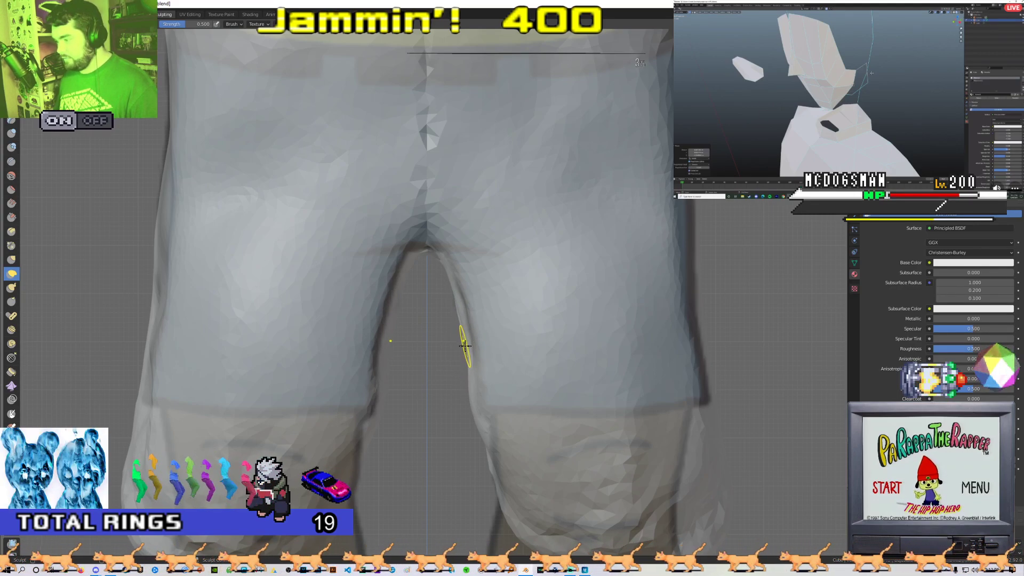
- Check the thighs from below and behind, and fit the front of the thigh to the side reference outline
middle_click_drag(467, 393, 381, 318, "shift")
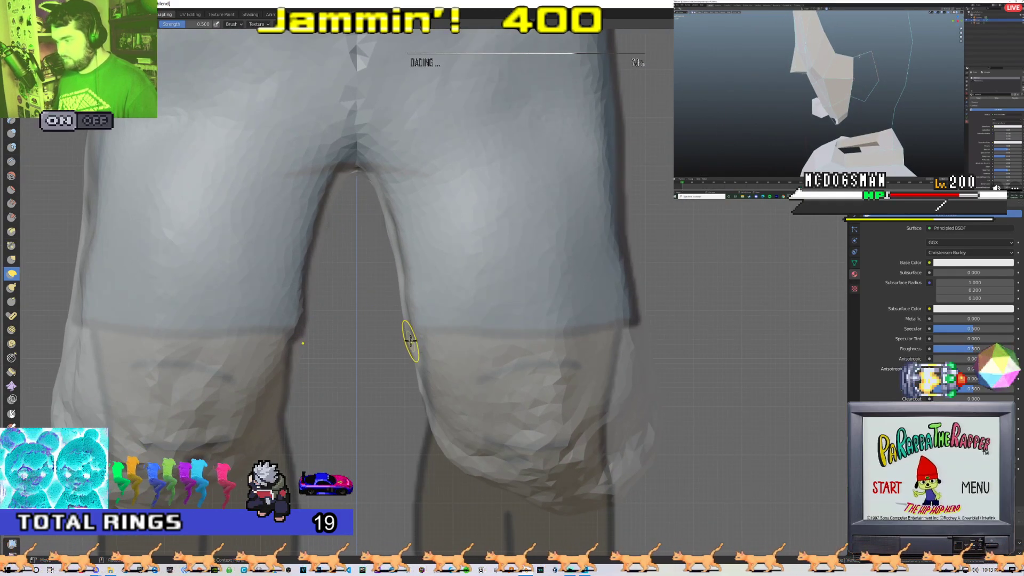
scroll(410, 336, "down", 2)
mouse_move(419, 332)
middle_mouse_down()
mouse_move(488, 288)
mouse_move(478, 247)
middle_mouse_up()
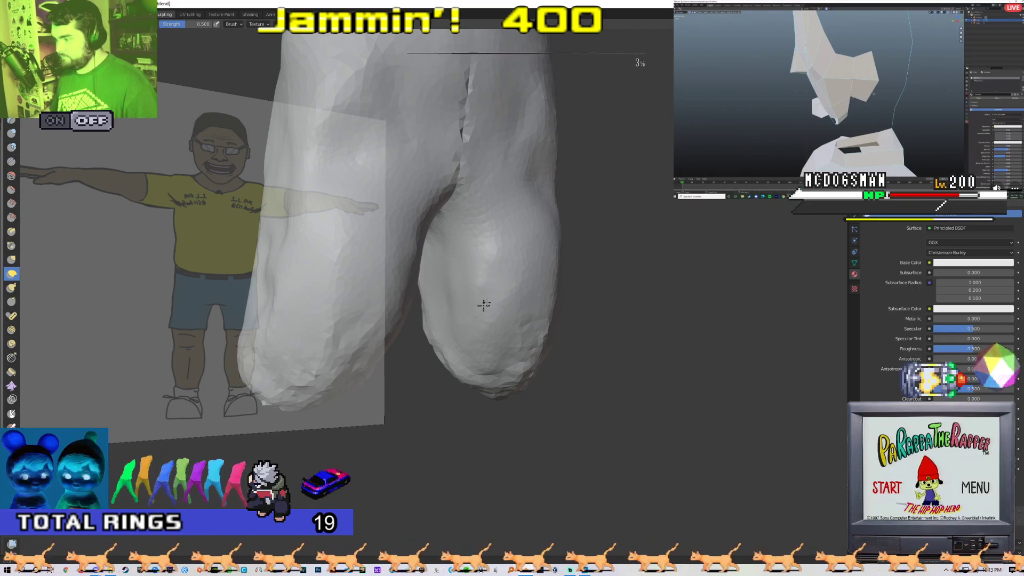
mouse_move(475, 348)
middle_mouse_down()
mouse_move(496, 320)
mouse_move(455, 269)
middle_mouse_up()
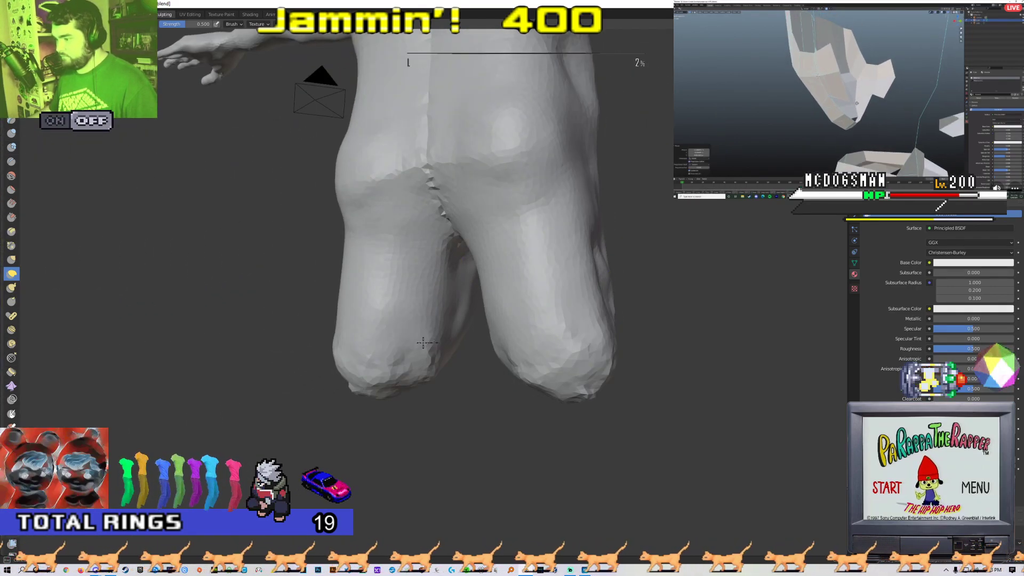
mouse_move(398, 373)
middle_mouse_down()
mouse_move(436, 268)
mouse_move(338, 356)
mouse_move(388, 297)
mouse_move(472, 290)
middle_mouse_up()
mouse_move(467, 249)
middle_mouse_down()
mouse_move(453, 304)
mouse_move(456, 294)
middle_mouse_up()
scroll(456, 294, "up", 3)
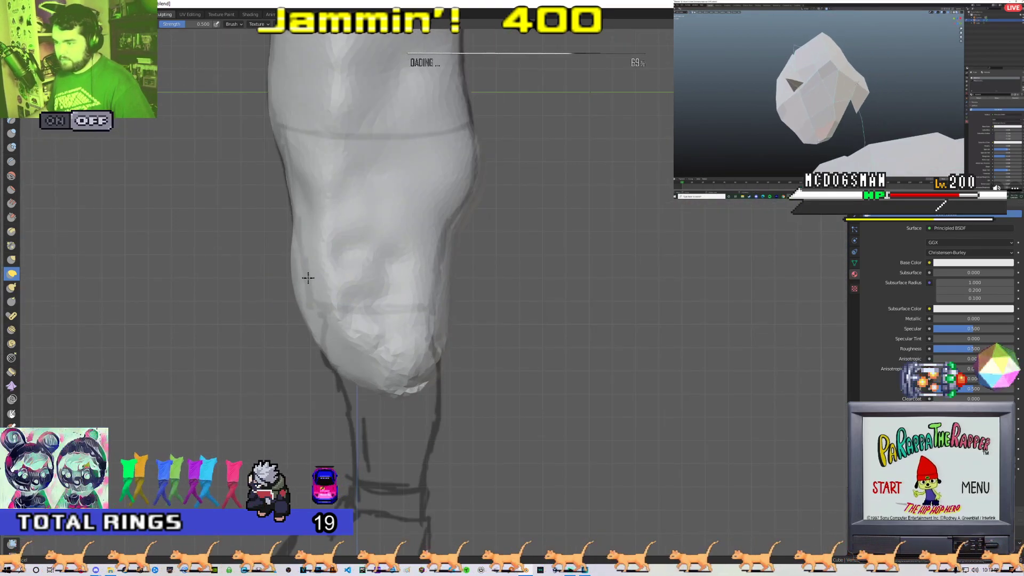
scroll(288, 277, "down", 3)
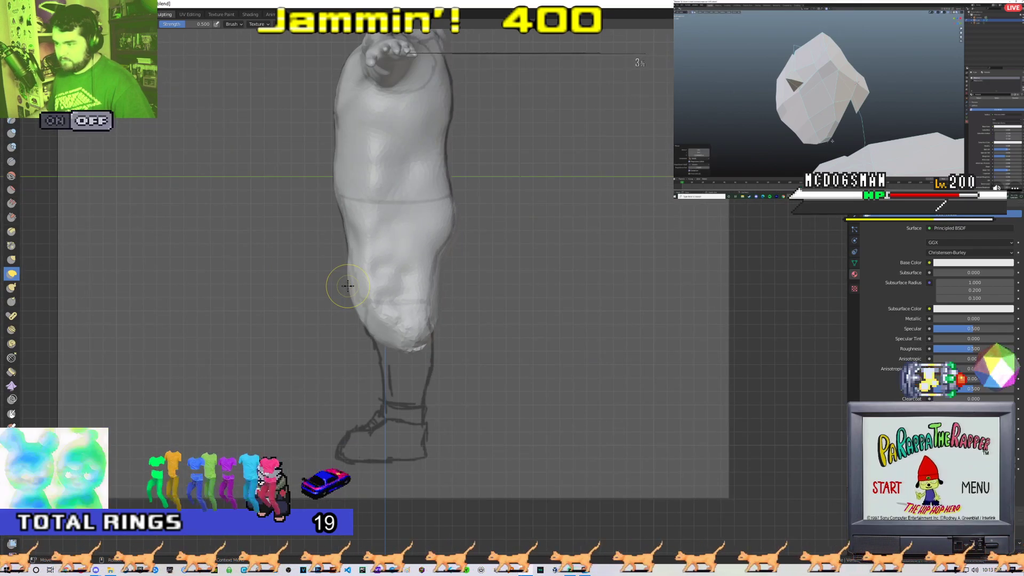
scroll(301, 278, "up", 3)
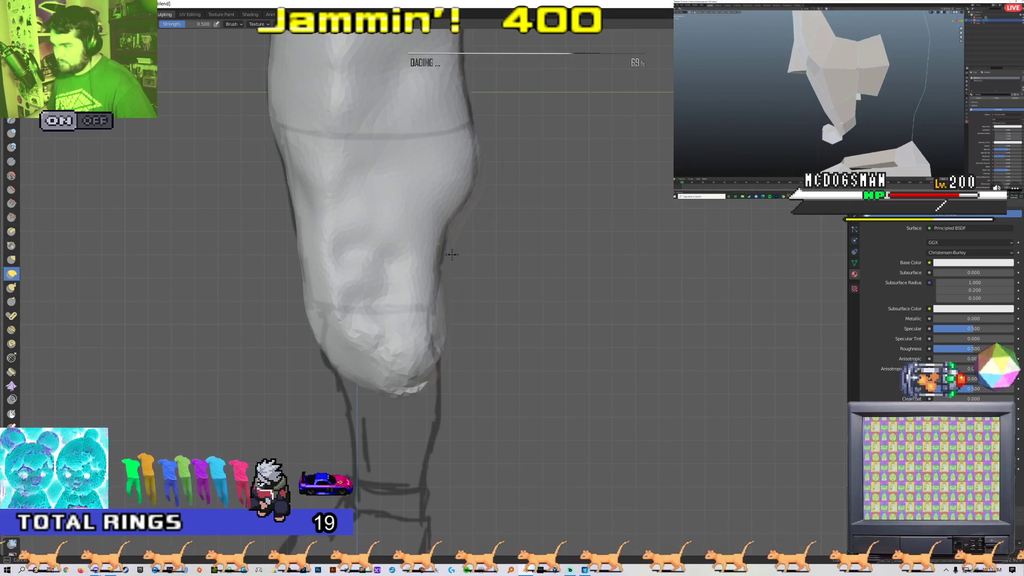
- Pull the back of the lower thigh in to match the side reference outline
middle_click_drag(478, 192, 411, 254)
key("KP_1")
key("KP_3")
scroll(443, 257, "up", 2)
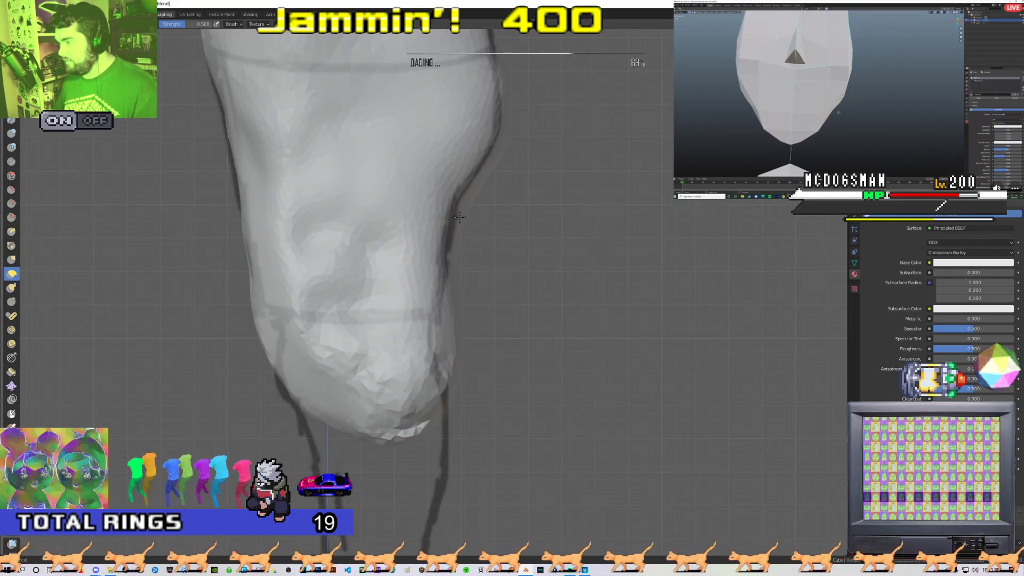
mouse_move(459, 239)
middle_mouse_down()
mouse_move(381, 258)
mouse_move(335, 185)
mouse_move(501, 271)
middle_mouse_up()
key("KP_1")
key("KP_3")
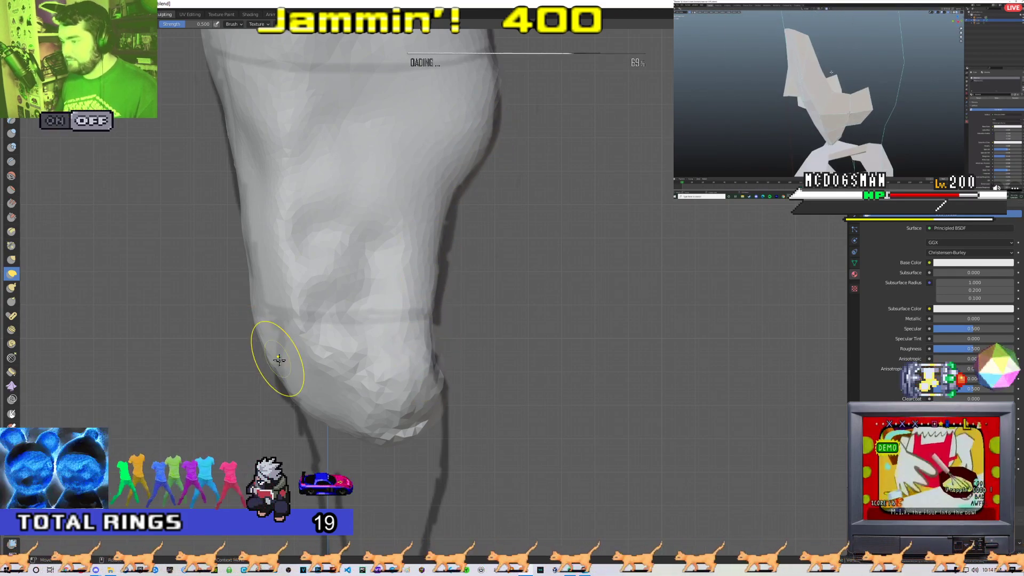
- Extend the leg stump down to the ankle in side view with Elastic Deform and the Snake Hook brush
middle_click_drag(334, 403, 361, 280)
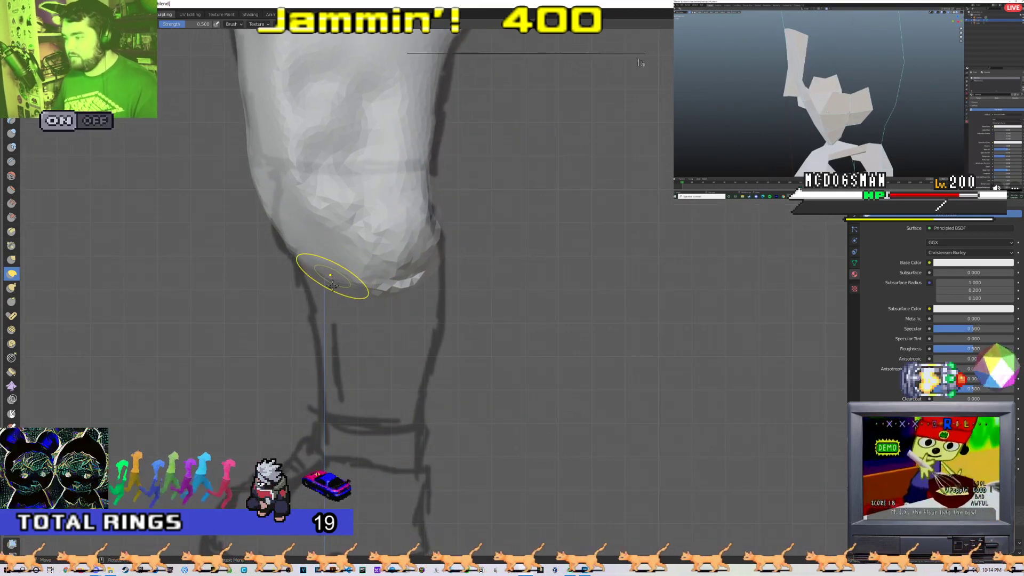
mouse_move(388, 285)
left_mouse_down()
mouse_move(373, 280)
mouse_move(400, 299)
mouse_move(394, 331)
left_mouse_up()
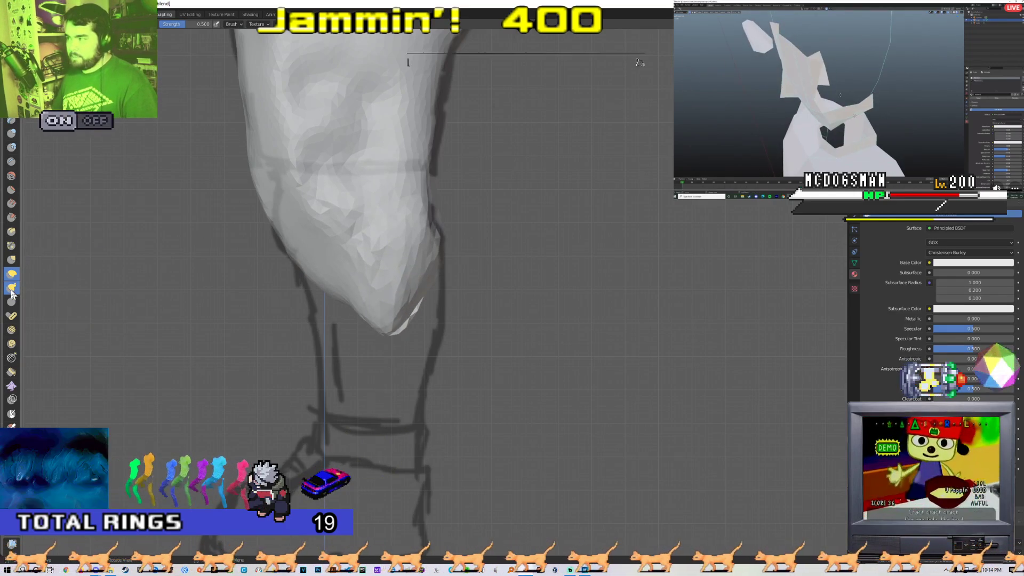
middle_click_drag(349, 290, 359, 313)
right_click(359, 312)
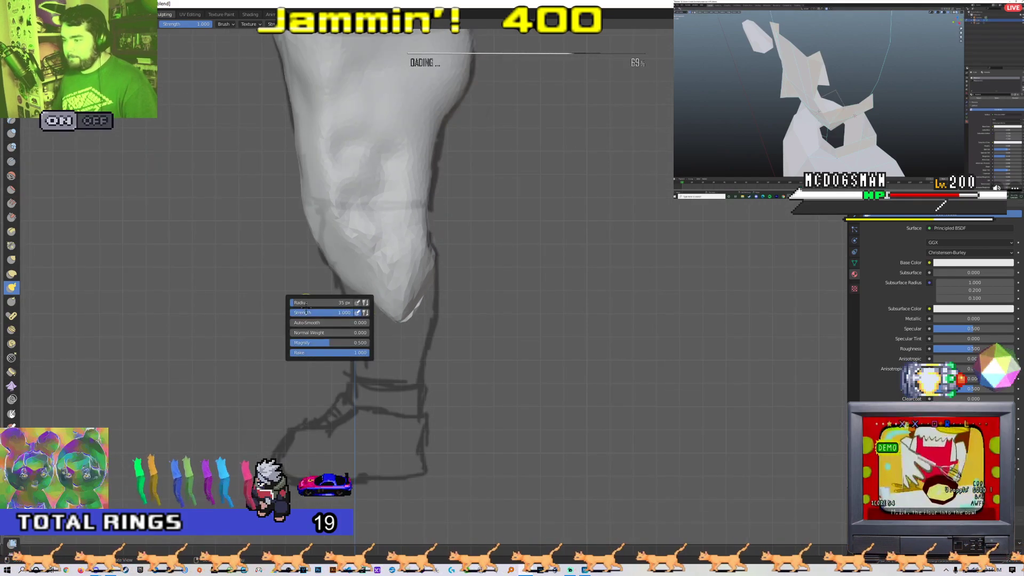
mouse_move(377, 308)
left_mouse_down()
mouse_move(377, 324)
mouse_move(393, 306)
mouse_move(405, 354)
left_mouse_up()
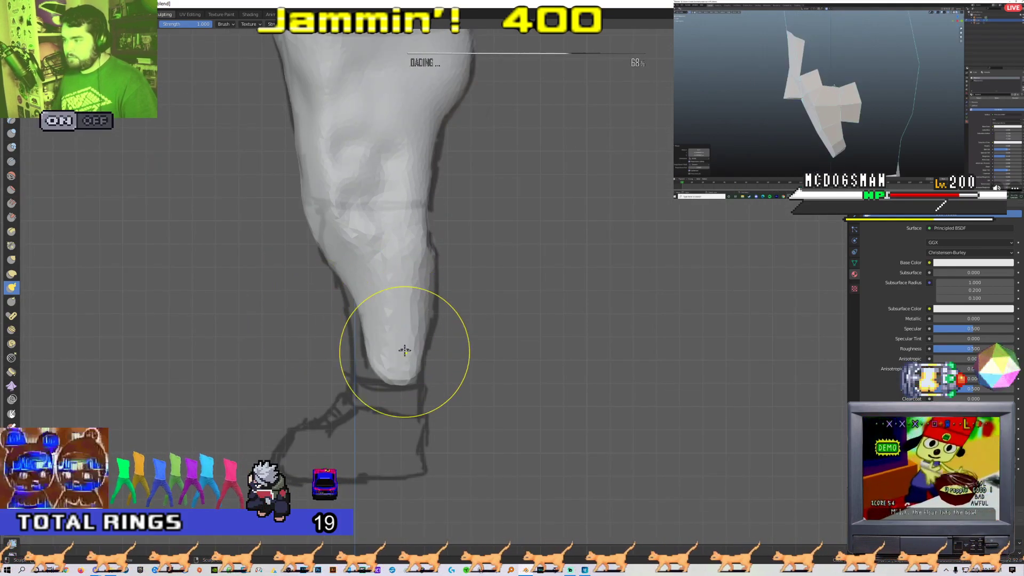
- Pull the buttock and the back of the thigh and knee out to the side reference outline with Snake Hook
scroll(421, 160, "up", 5)
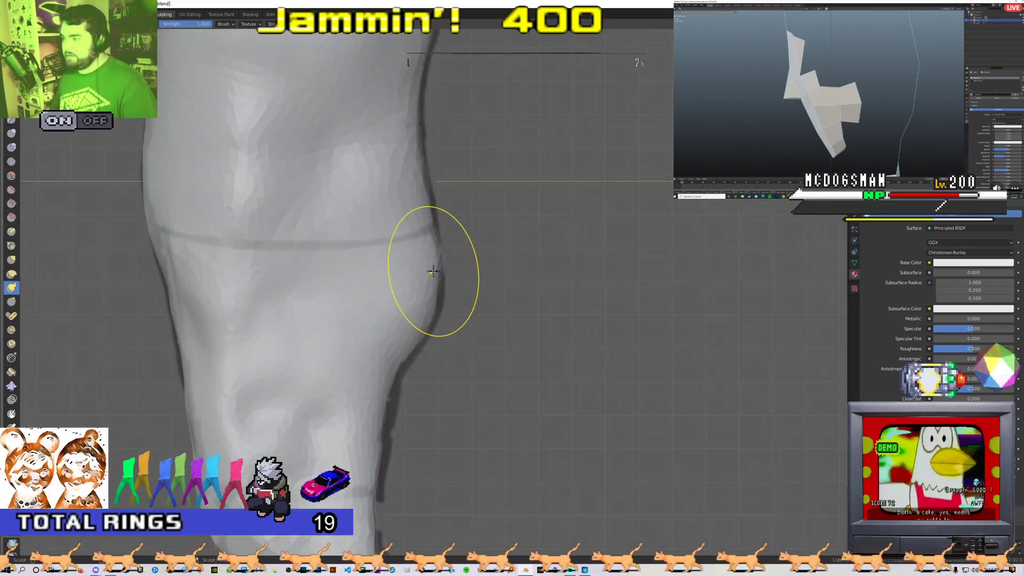
left_click_drag(448, 259, 444, 255)
left_click_drag(438, 283, 442, 285)
left_click_drag(411, 335, 414, 344)
left_click_drag(382, 407, 384, 411)
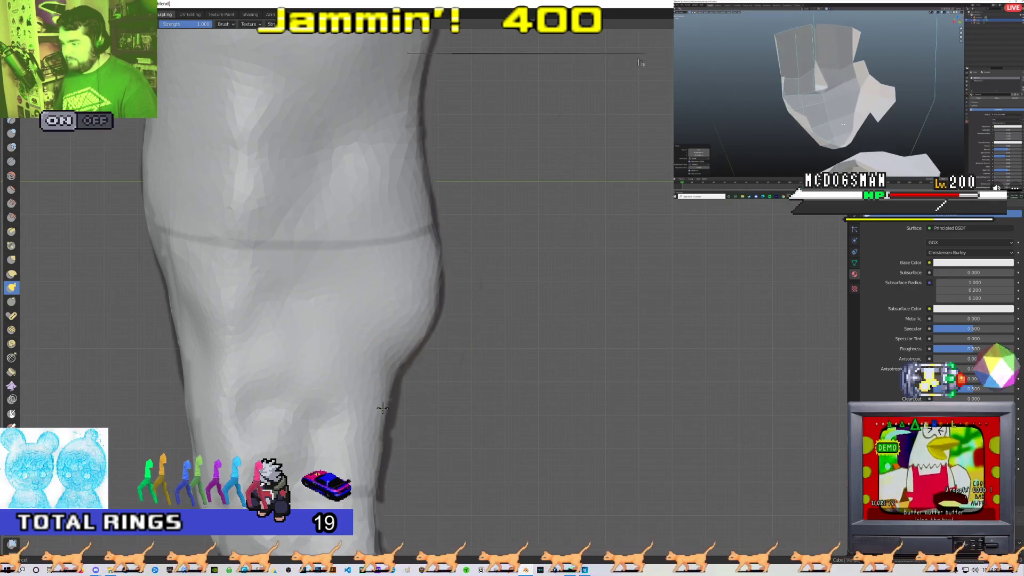
middle_click_drag(424, 391, 429, 224, "shift")
left_click_drag(372, 306, 378, 304)
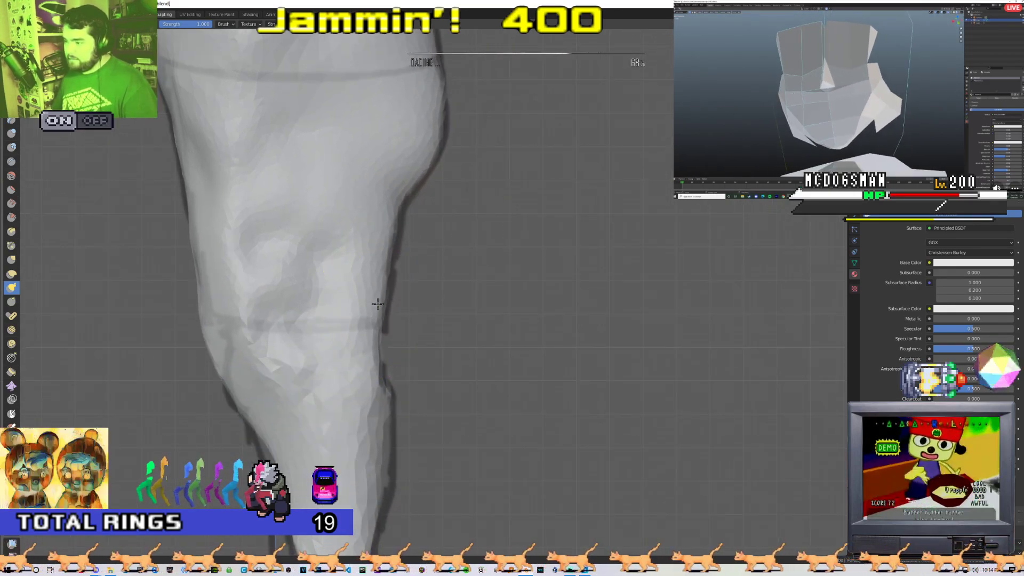
middle_click_drag(380, 372, 379, 284, "shift")
left_click_drag(375, 283, 378, 284)
- Adjust the front outline of the thigh down to the knee against the side reference with Snake Hook
middle_click_drag(259, 262, 340, 336, "shift")
left_click_drag(276, 265, 283, 262)
left_click_drag(271, 224, 275, 225)
left_click_drag(281, 298, 283, 302)
- Push in a notch at the front of the knee and reshape the bulge below it in side view
middle_click_drag(321, 319, 359, 282, "shift")
scroll(359, 282, "up", 2)
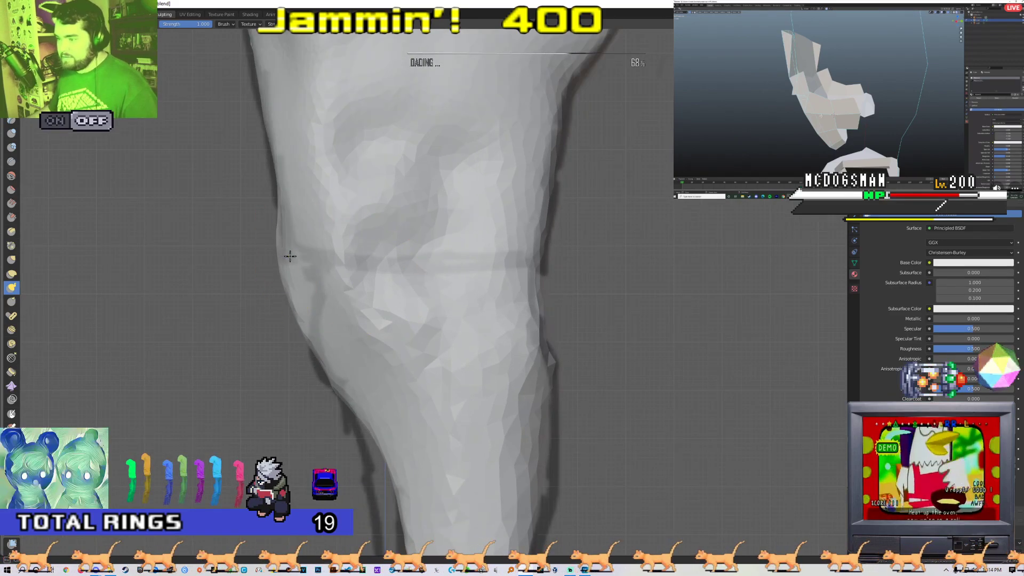
left_click_drag(289, 274, 313, 275)
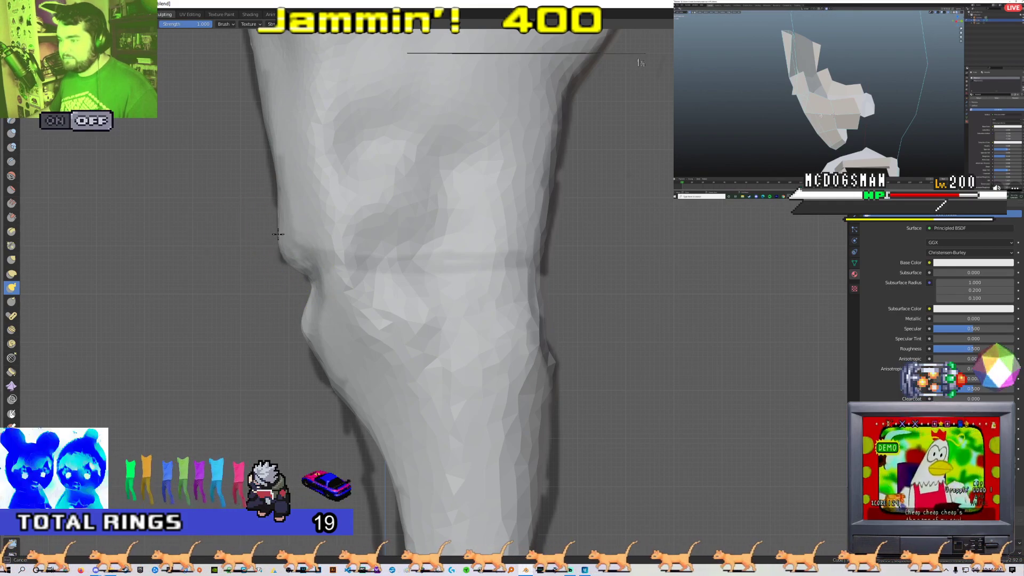
left_click_drag(309, 331, 319, 365)
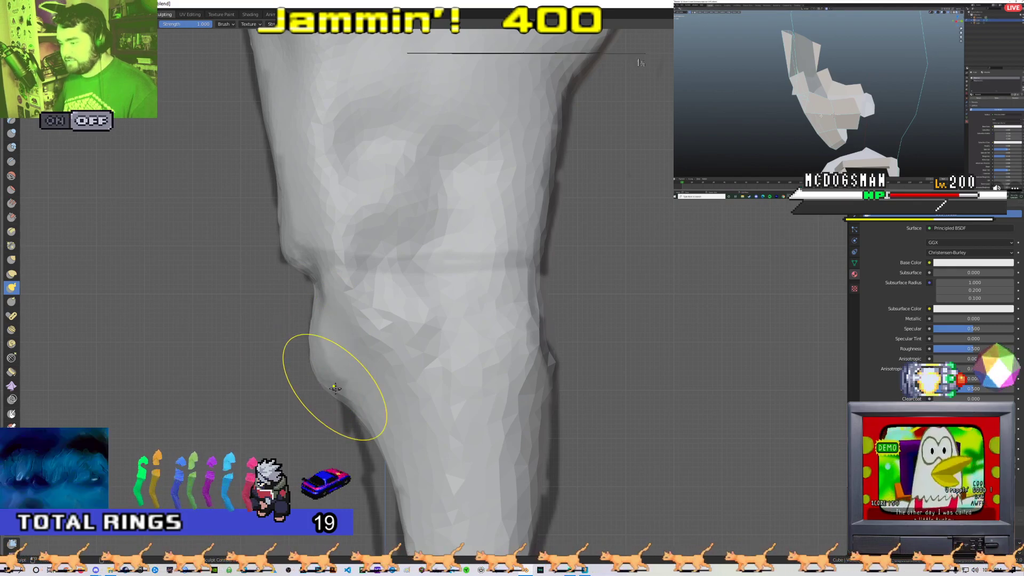
- Shape the front of the shin down to the ankle with Snake Hook along the side reference outline
middle_click_drag(358, 396, 351, 305, "shift")
left_click_drag(366, 354, 389, 441)
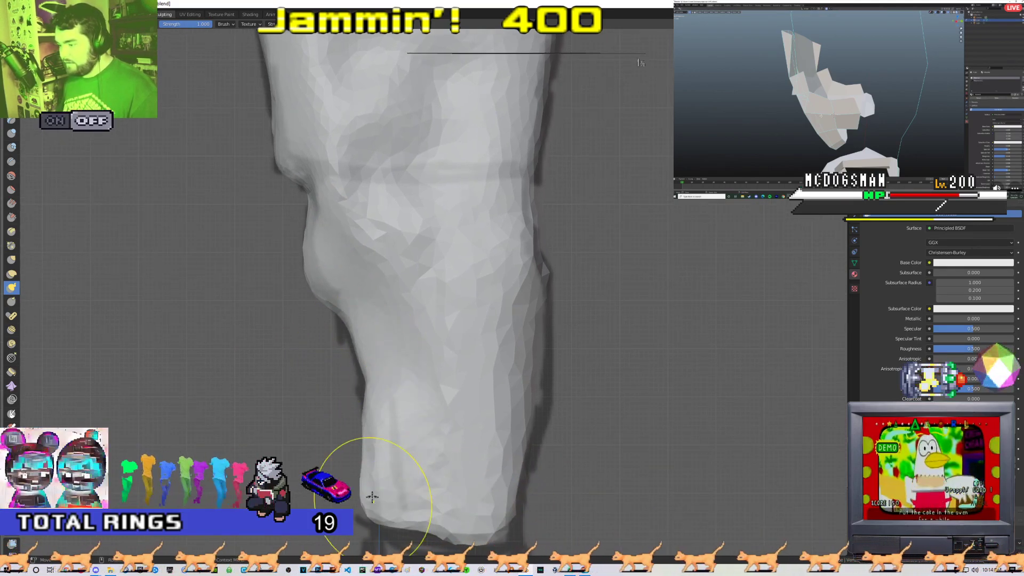
left_click_drag(366, 476, 370, 478)
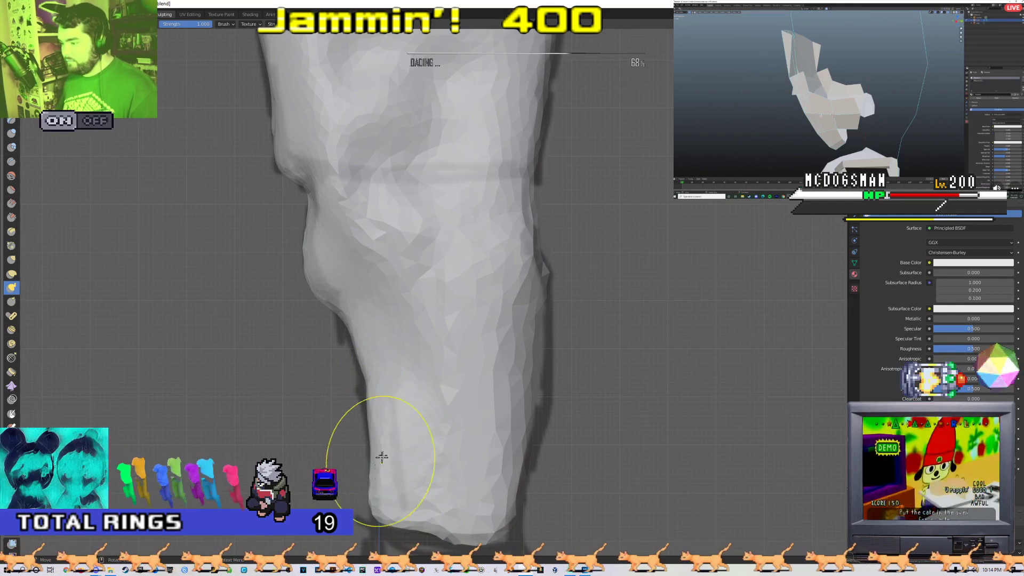
- Shape the back of the calf along the side reference outline with Snake Hook
middle_click_drag(398, 236, 333, 201, "shift")
middle_click_drag(473, 306, 415, 279, "shift")
mouse_move(413, 279)
left_mouse_down()
mouse_move(415, 258)
mouse_move(411, 368)
left_mouse_up()
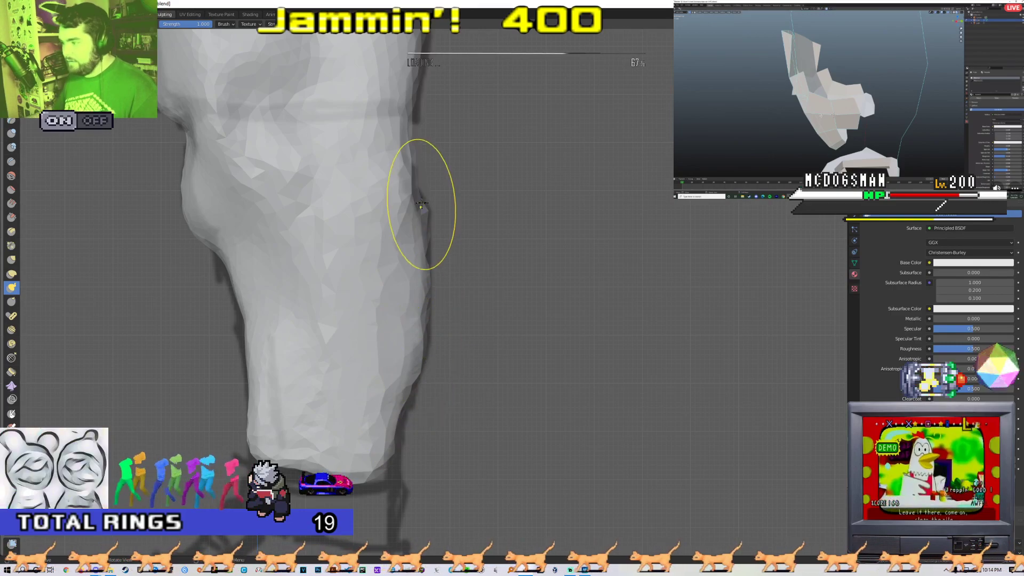
- Pull the outer edge of the lower leg inward to the front reference outline with Snake Hook, from below the knee to the ankle
mouse_move(440, 171)
middle_mouse_down()
mouse_move(469, 235)
mouse_move(343, 263)
mouse_move(288, 256)
mouse_move(393, 258)
mouse_move(469, 280)
mouse_move(473, 269)
middle_mouse_up()
scroll(457, 270, "down", 5)
scroll(468, 280, "down", 5)
scroll(473, 268, "up", 3)
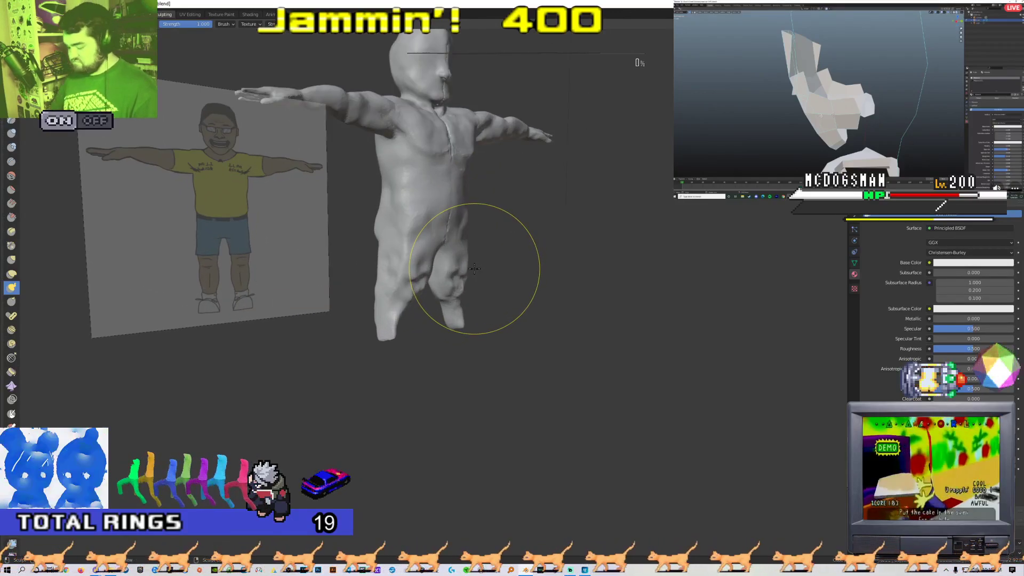
key("KP_1")
scroll(441, 299, "up", 1)
scroll(441, 299, "up", 2)
scroll(480, 274, "up", 2)
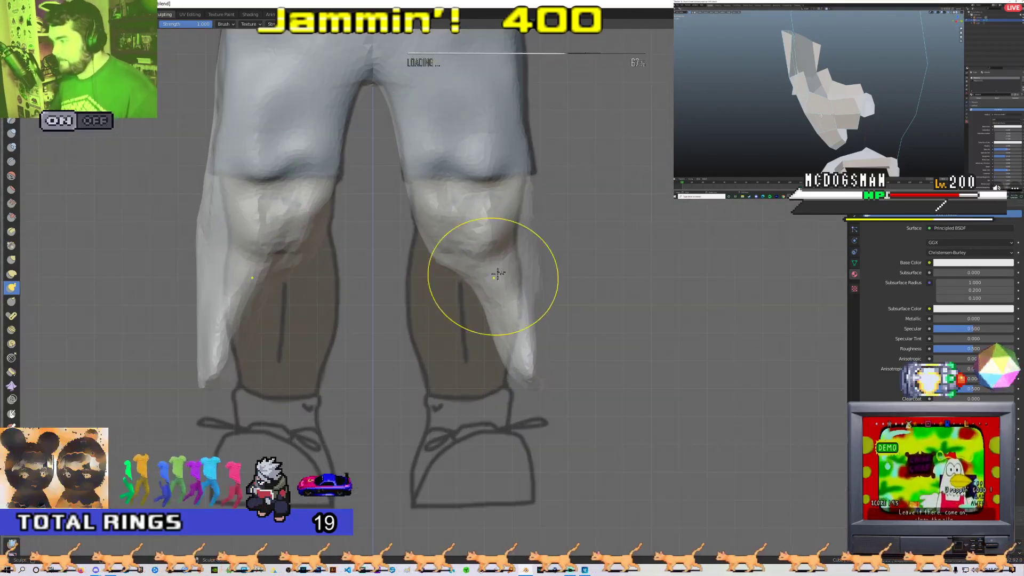
scroll(514, 258, "up", 2)
scroll(518, 206, "up", 1)
left_click_drag(512, 206, 500, 253)
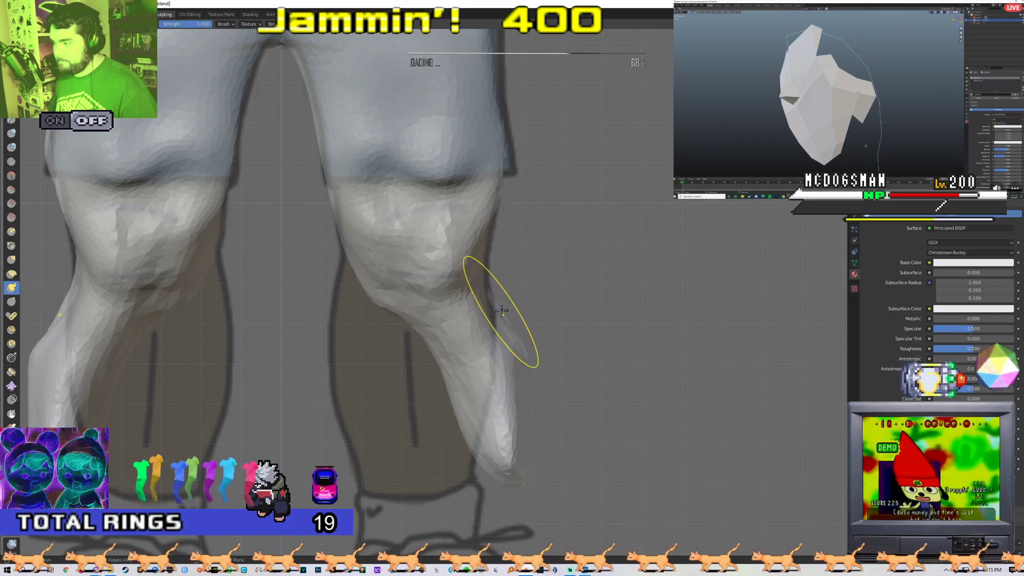
mouse_move(500, 330)
left_mouse_down()
mouse_move(493, 325)
mouse_move(514, 365)
mouse_move(500, 375)
mouse_move(512, 393)
left_mouse_up()
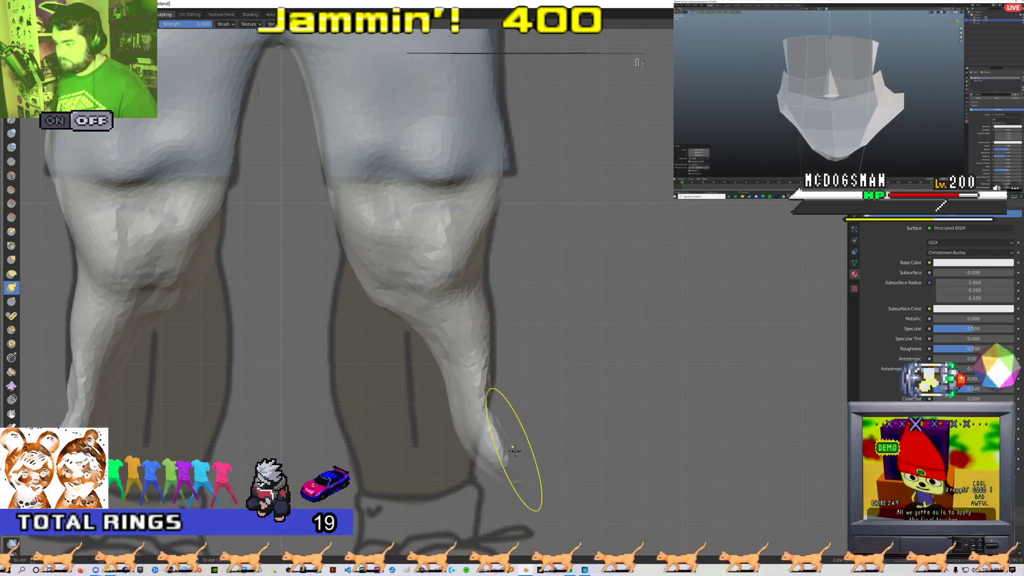
mouse_move(529, 473)
left_mouse_down()
mouse_move(492, 473)
mouse_move(478, 441)
left_mouse_up()
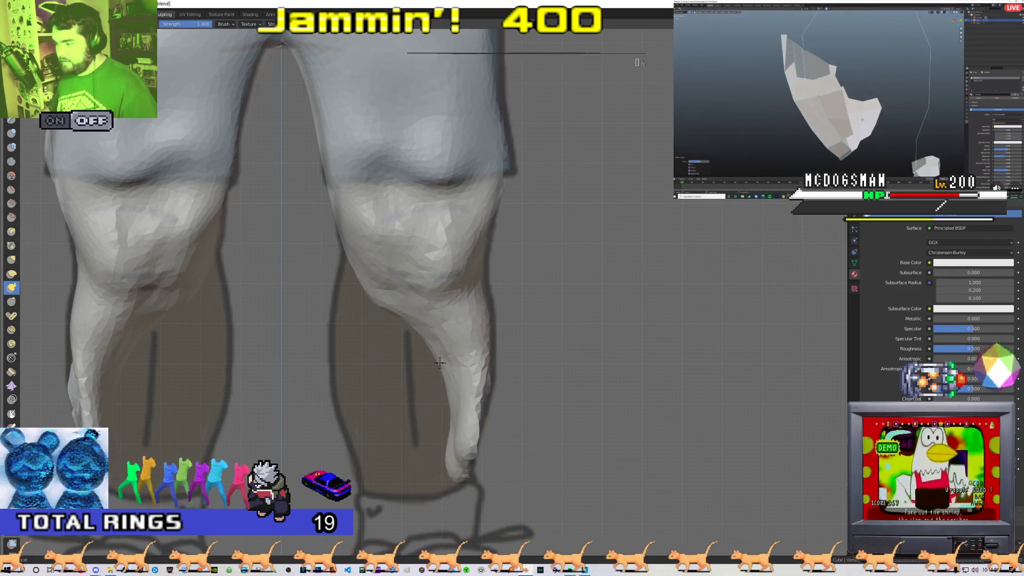
- Widen the lower leg toward its inner side to fill the front reference outline from the knee down to the ankle
middle_click_drag(427, 363, 461, 375)
mouse_move(462, 375)
left_mouse_down()
mouse_move(469, 412)
mouse_move(436, 352)
left_mouse_up()
mouse_move(447, 409)
middle_mouse_down()
mouse_move(441, 347)
mouse_move(503, 343)
mouse_move(520, 421)
middle_mouse_up()
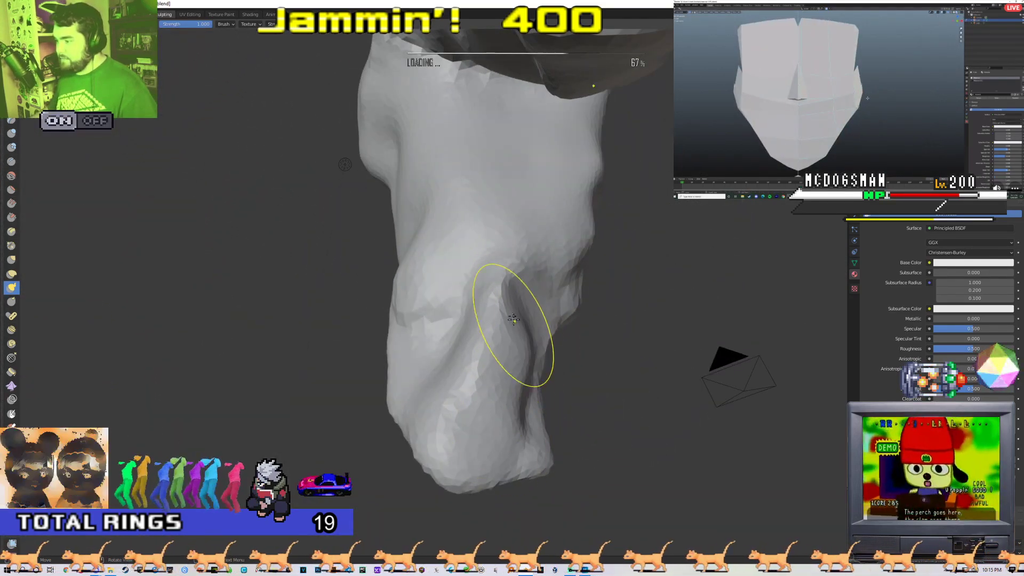
key("KP_1")
middle_click_drag(397, 331, 448, 317, "shift")
mouse_move(425, 281)
left_mouse_down()
mouse_move(413, 307)
mouse_move(431, 347)
mouse_move(429, 393)
mouse_move(469, 414)
mouse_move(463, 504)
left_mouse_up()
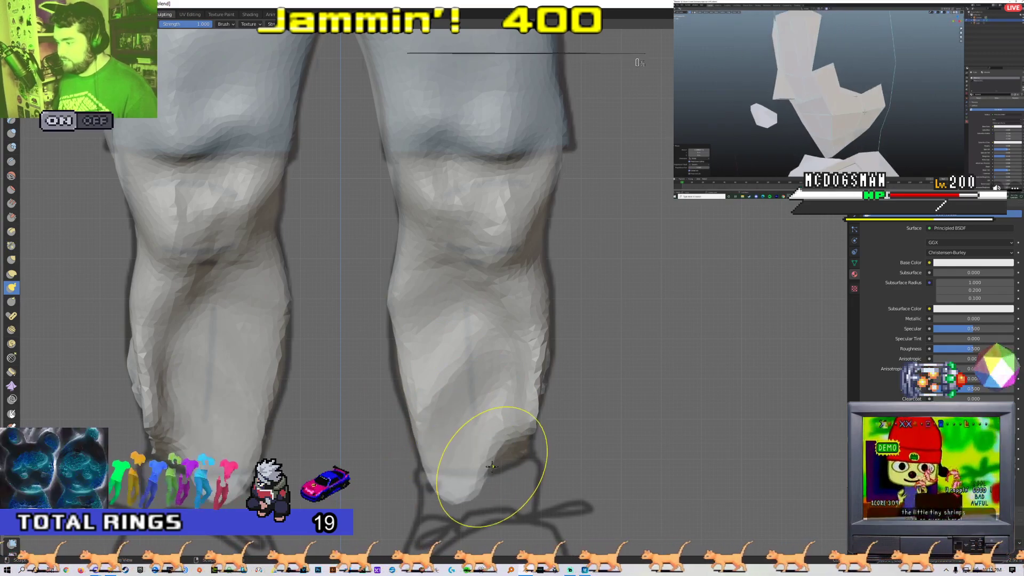
middle_click_drag(495, 345, 499, 299, "shift")
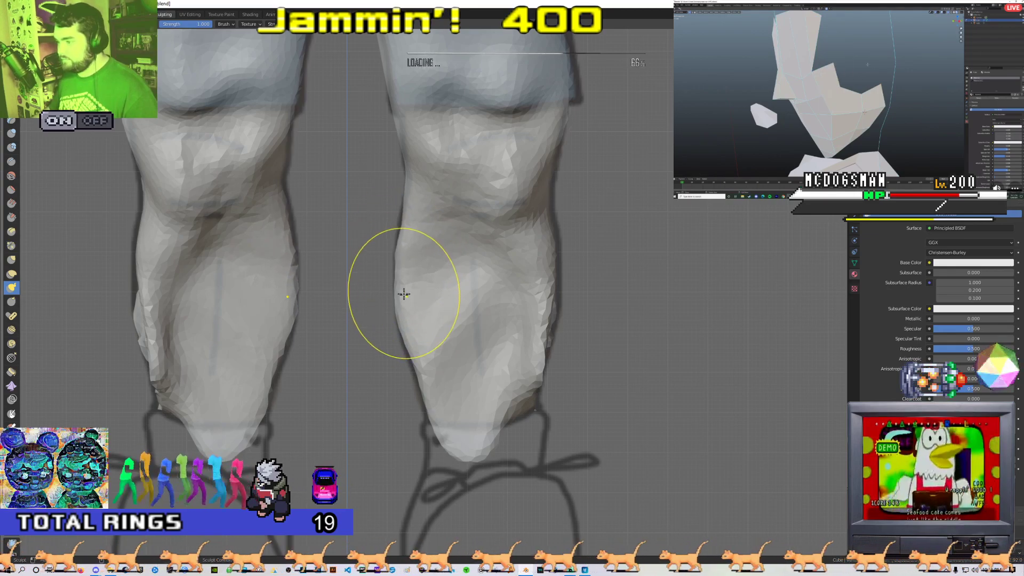
- Build up the shin and the area below the knee with the Draw brush
scroll(427, 328, "down", 2)
mouse_move(521, 299)
middle_mouse_down()
mouse_move(433, 339)
mouse_move(467, 315)
mouse_move(488, 321)
mouse_move(422, 326)
mouse_move(407, 263)
middle_mouse_up()
key("x")
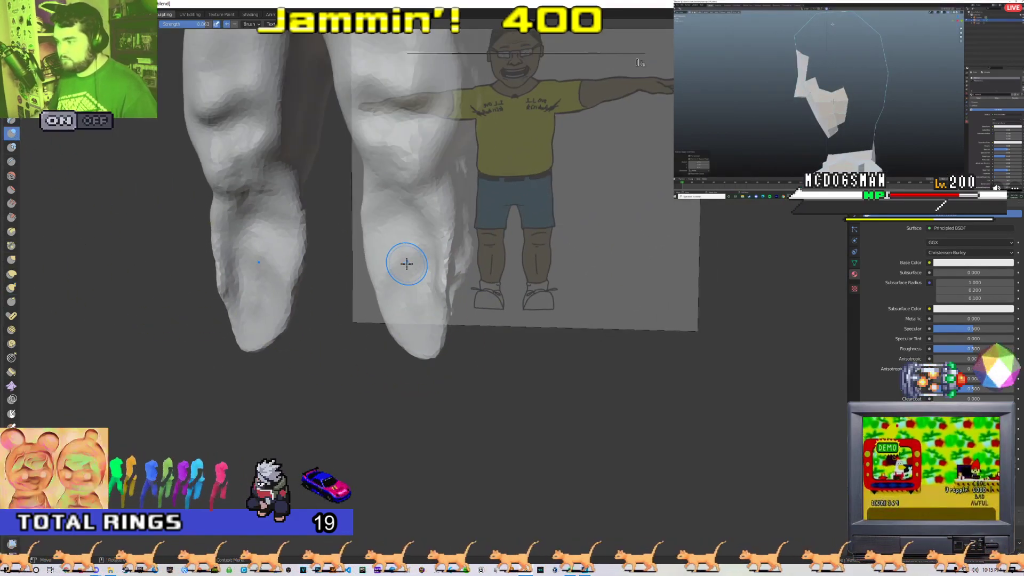
mouse_move(423, 310)
left_mouse_down()
mouse_move(404, 299)
mouse_move(407, 226)
mouse_move(412, 305)
mouse_move(429, 292)
mouse_move(446, 219)
left_mouse_up()
middle_click_drag(428, 282, 501, 283)
middle_click_drag(483, 237, 413, 229)
left_click_drag(421, 205, 433, 212)
middle_click_drag(416, 209, 446, 209)
middle_click_drag(456, 244, 405, 167)
- Smooth out the crease above the knee and touch up the surface of the lower thigh
middle_click_drag(380, 121, 327, 194, "shift")
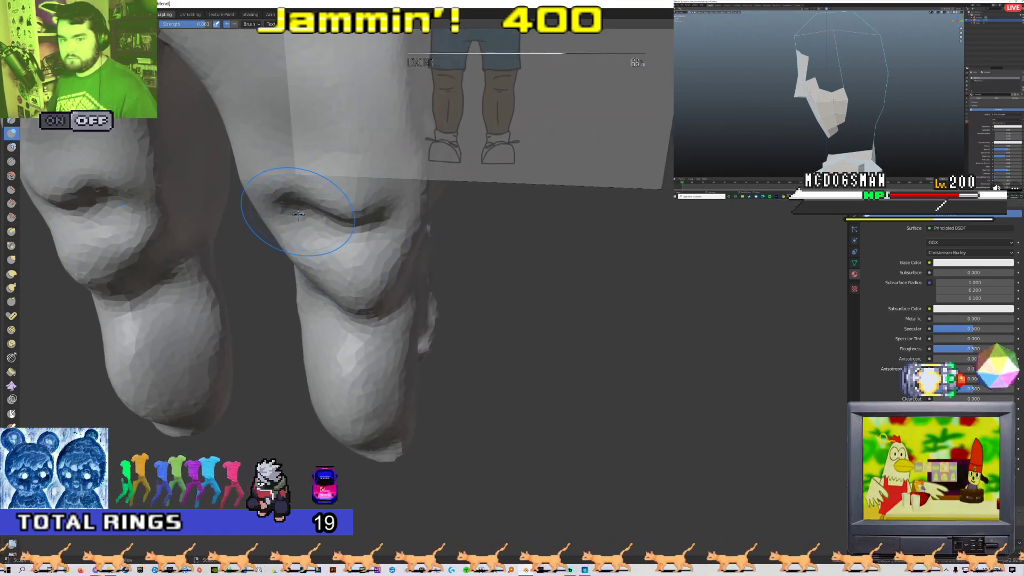
mouse_move(319, 202)
left_mouse_down("shift")
mouse_move(304, 224)
mouse_move(292, 203)
left_mouse_up("shift")
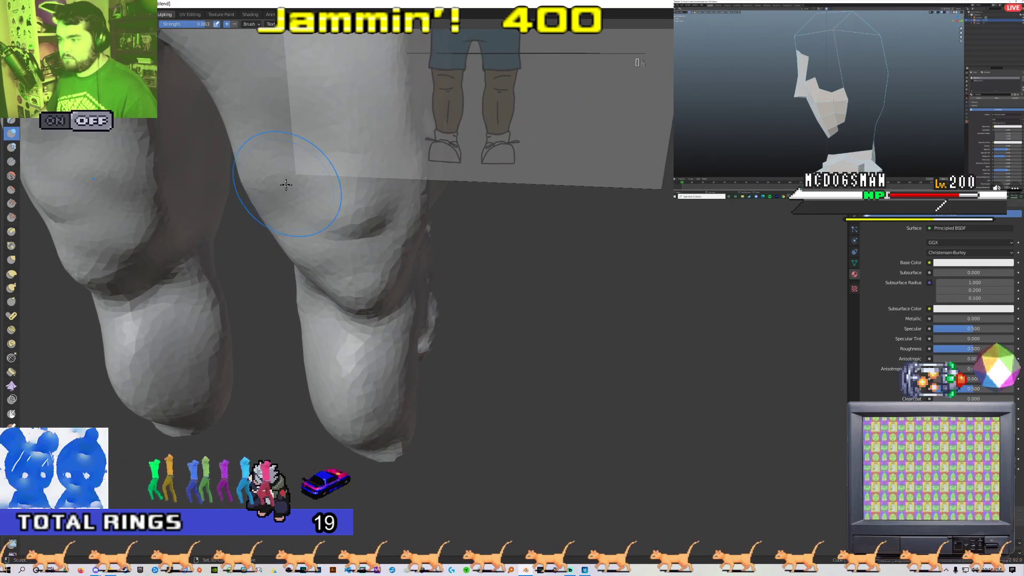
mouse_move(357, 197)
middle_mouse_down()
mouse_move(393, 232)
mouse_move(356, 211)
middle_mouse_up()
mouse_move(323, 165)
left_mouse_down()
mouse_move(349, 194)
mouse_move(327, 186)
left_mouse_up()
- Examine the back of the knees and calves for rough or uneven areas
mouse_move(375, 246)
middle_mouse_down()
mouse_move(327, 323)
mouse_move(498, 347)
mouse_move(280, 356)
mouse_move(318, 359)
middle_mouse_up()
scroll(389, 355, "down", 6)
scroll(389, 356, "up", 6)
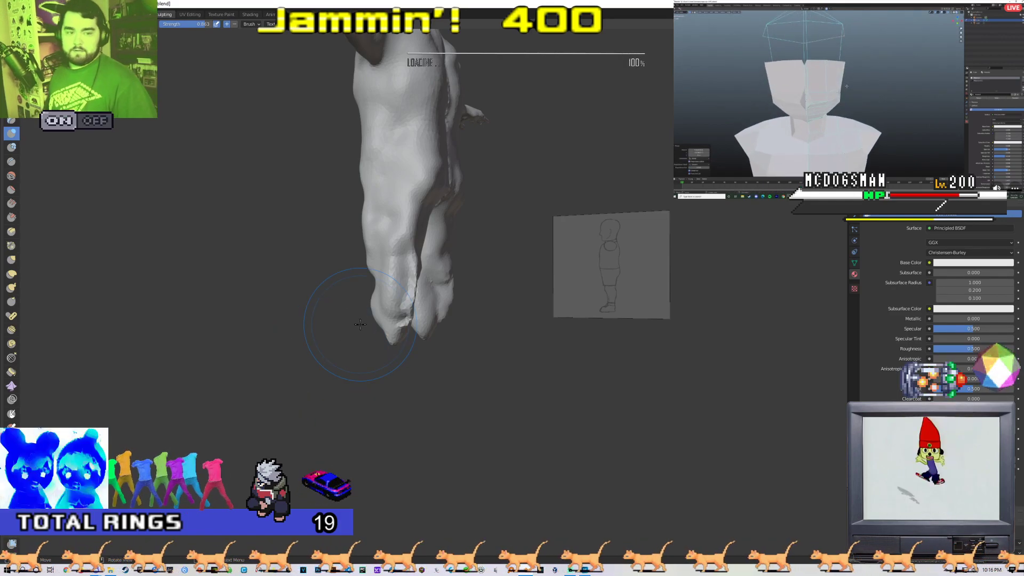
scroll(389, 331, "up", 6)
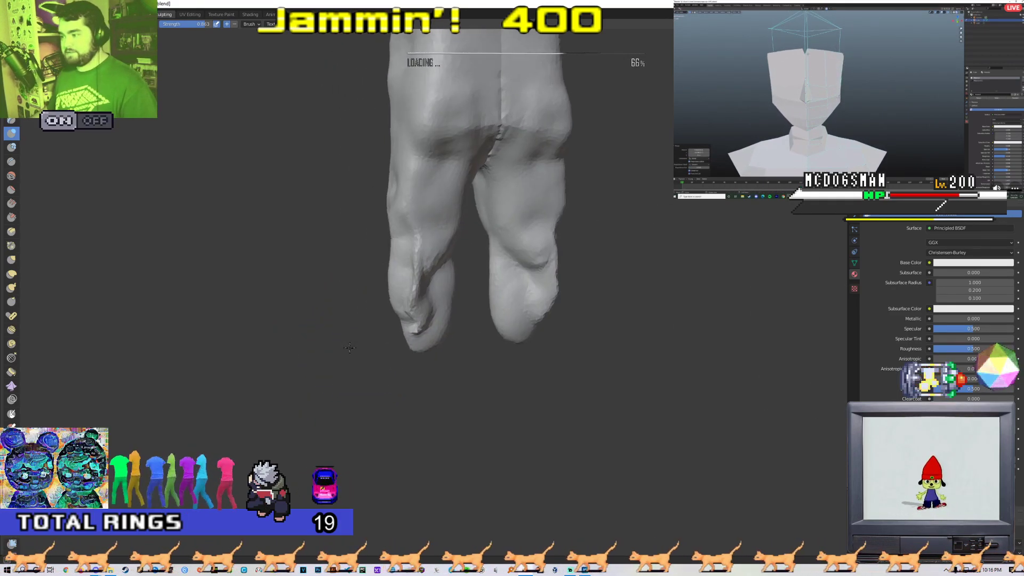
middle_click_drag(445, 322, 393, 326)
scroll(387, 307, "up", 4)
middle_click_drag(382, 284, 397, 281)
scroll(396, 281, "down", 3)
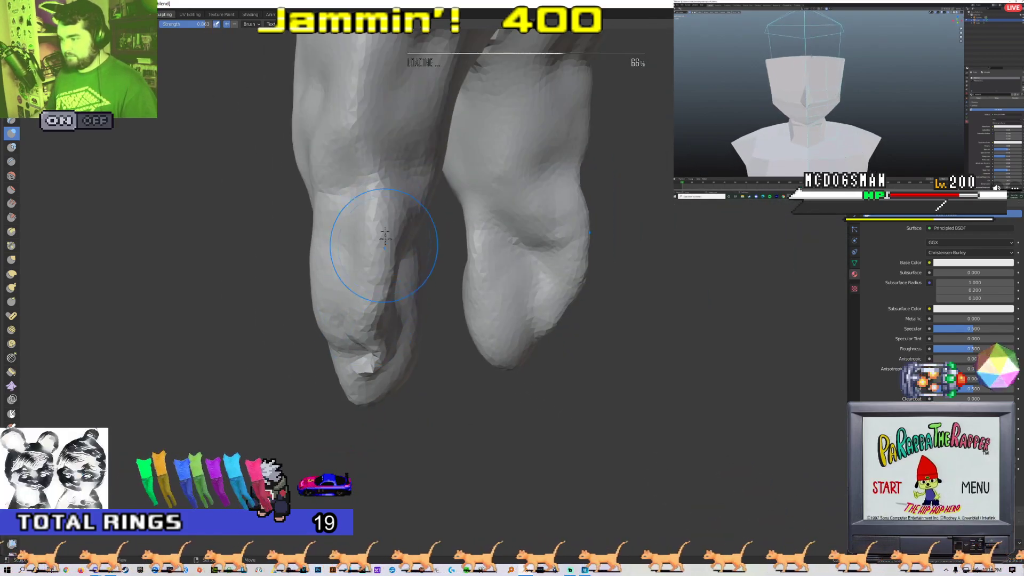
middle_click_drag(391, 327, 377, 262)
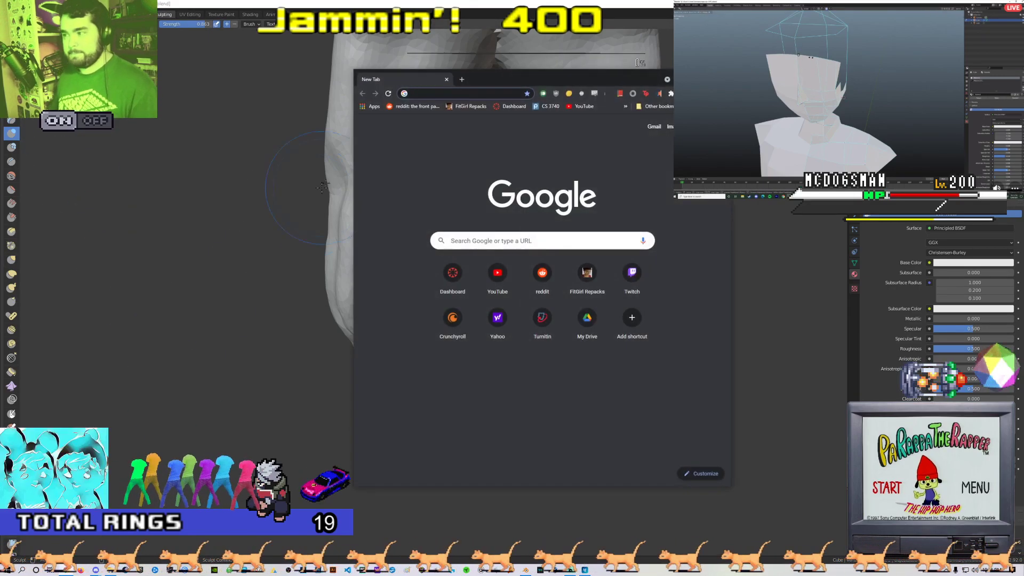
- Open YouTube in the browser, search for PUMPKIN HILL ZONE and play the first music video found
left_click(582, 106)
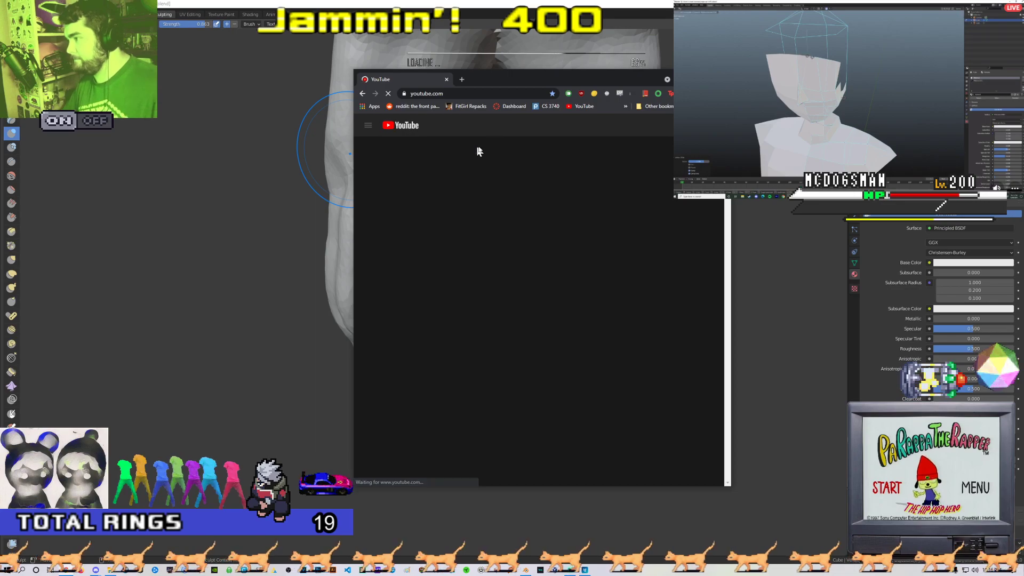
type("PUMPK")
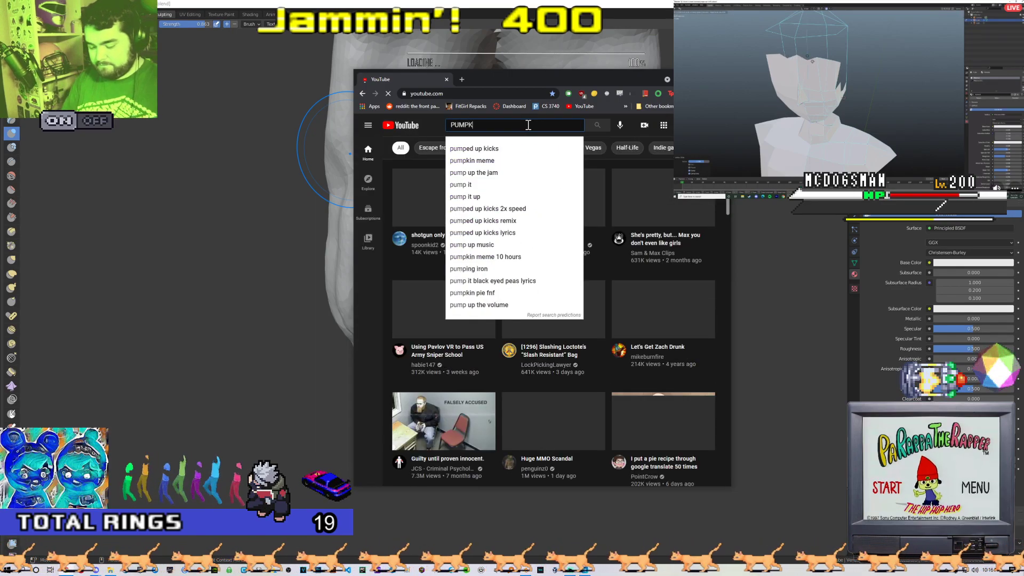
type("IN K")
type("ILL Z")
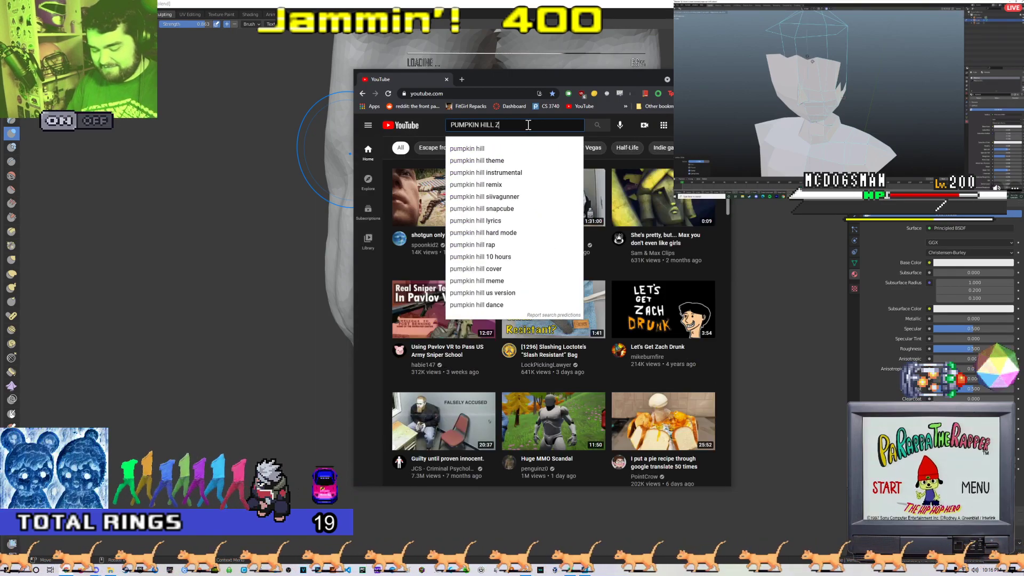
type("ONE")
key("Return")
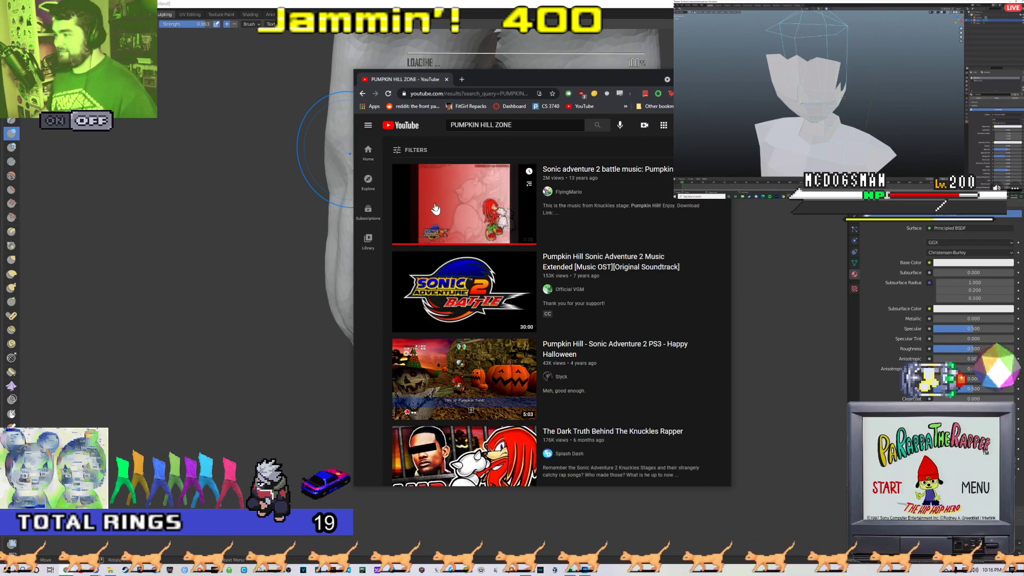
left_click(443, 224)
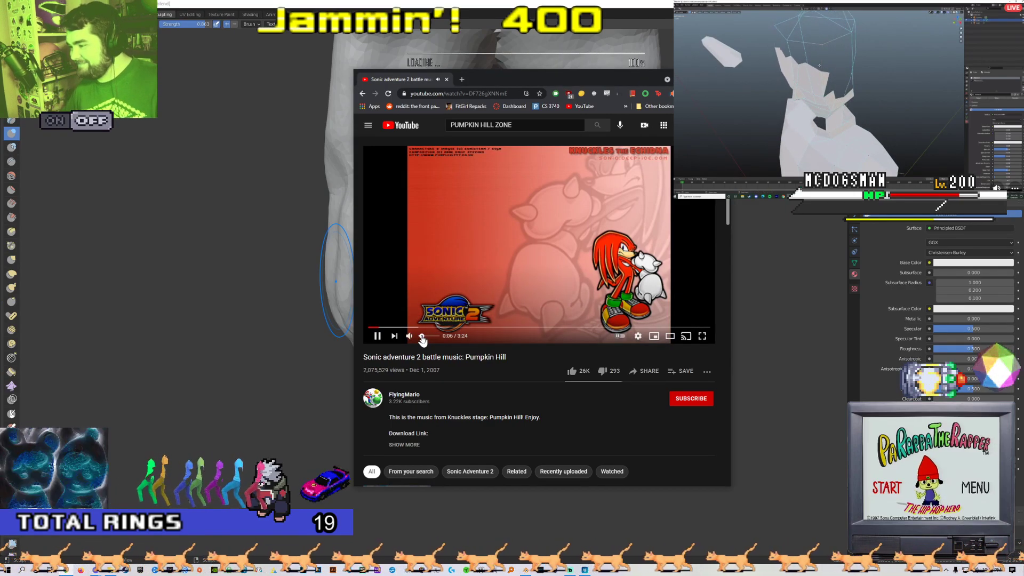
- Return to Blender and examine the legs from several angles and against the front reference
left_click(349, 5)
mouse_move(359, 89)
middle_mouse_down()
mouse_move(434, 238)
mouse_move(527, 250)
mouse_move(445, 278)
mouse_move(491, 229)
mouse_move(425, 240)
mouse_move(427, 206)
mouse_move(465, 362)
mouse_move(403, 338)
mouse_move(484, 320)
mouse_move(517, 279)
mouse_move(473, 207)
mouse_move(447, 252)
middle_mouse_up()
scroll(533, 251, "down", 6)
scroll(444, 278, "up", 4)
scroll(440, 246, "up", 2)
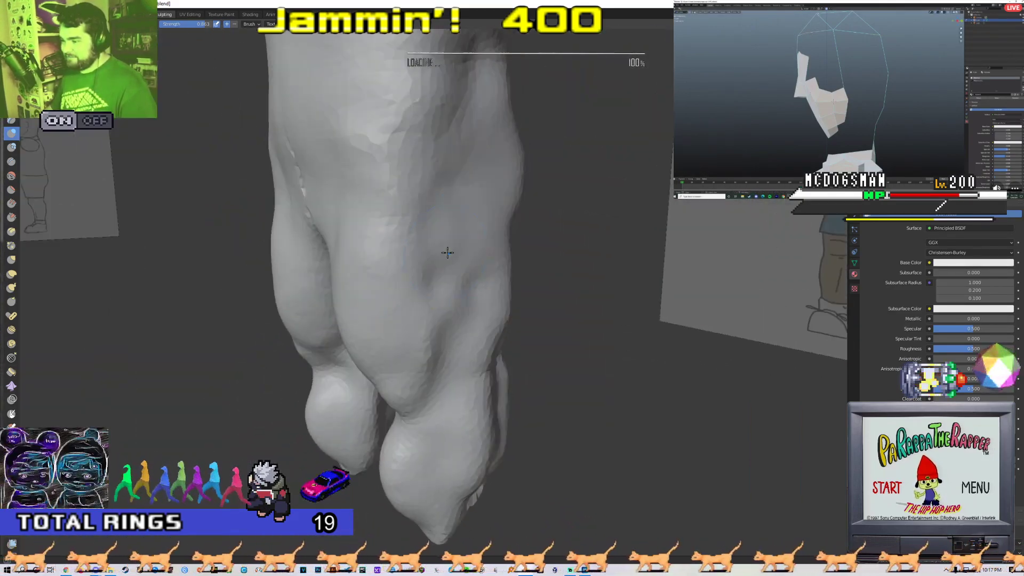
mouse_move(497, 276)
middle_mouse_down()
mouse_move(369, 303)
mouse_move(380, 319)
middle_mouse_up()
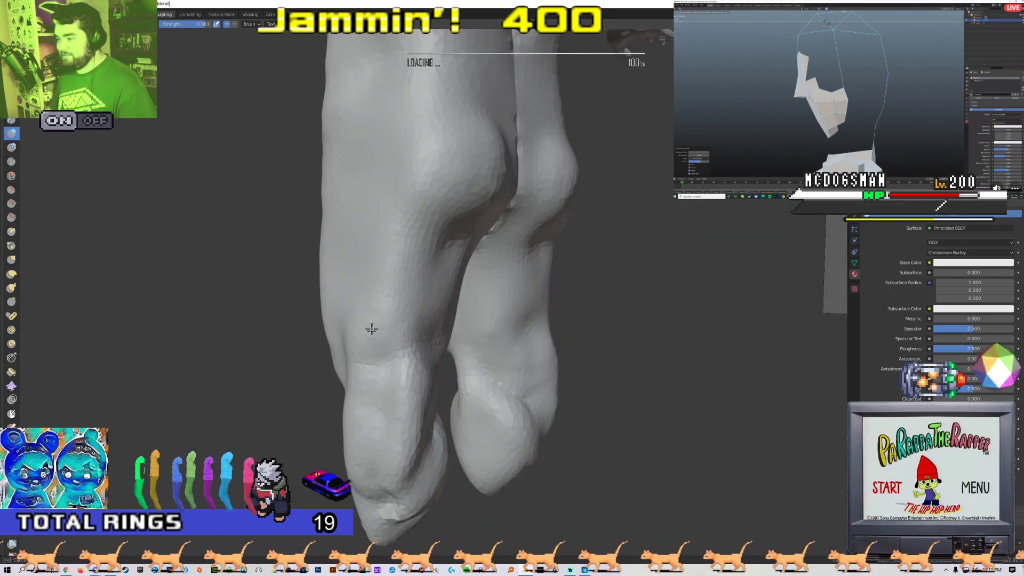
middle_click_drag(423, 265, 400, 292)
mouse_move(423, 247)
middle_mouse_down()
mouse_move(497, 291)
mouse_move(524, 363)
middle_mouse_up()
scroll(524, 363, "up", 2)
key("KP_1")
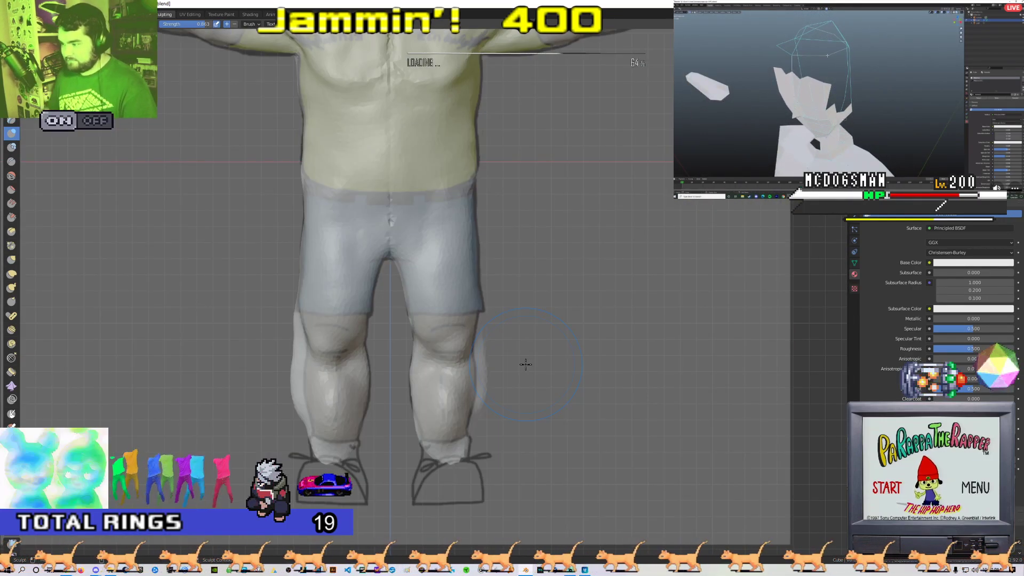
scroll(526, 365, "up", 5)
scroll(541, 389, "down", 5)
middle_click_drag(542, 388, 498, 291)
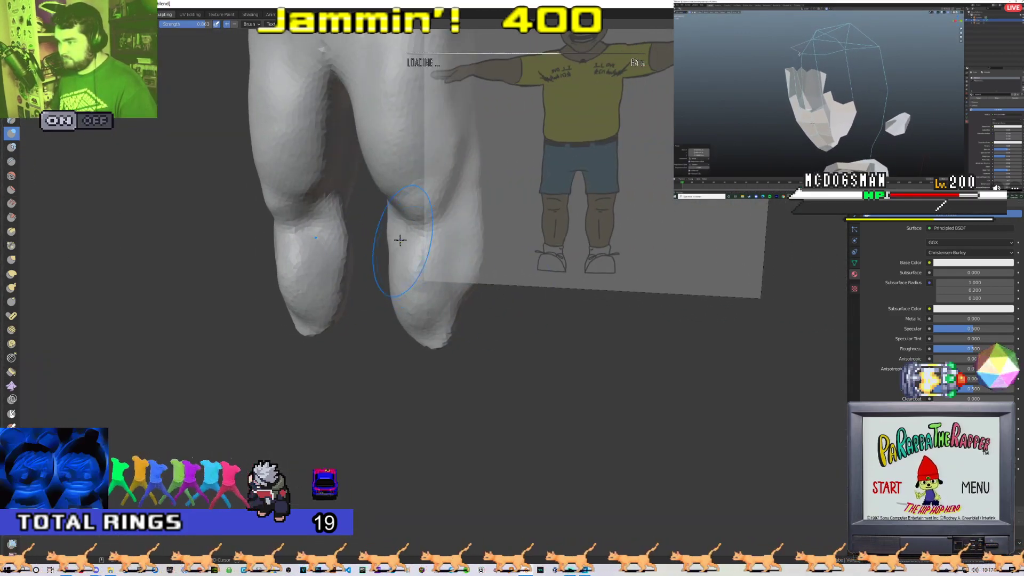
key("KP_1")
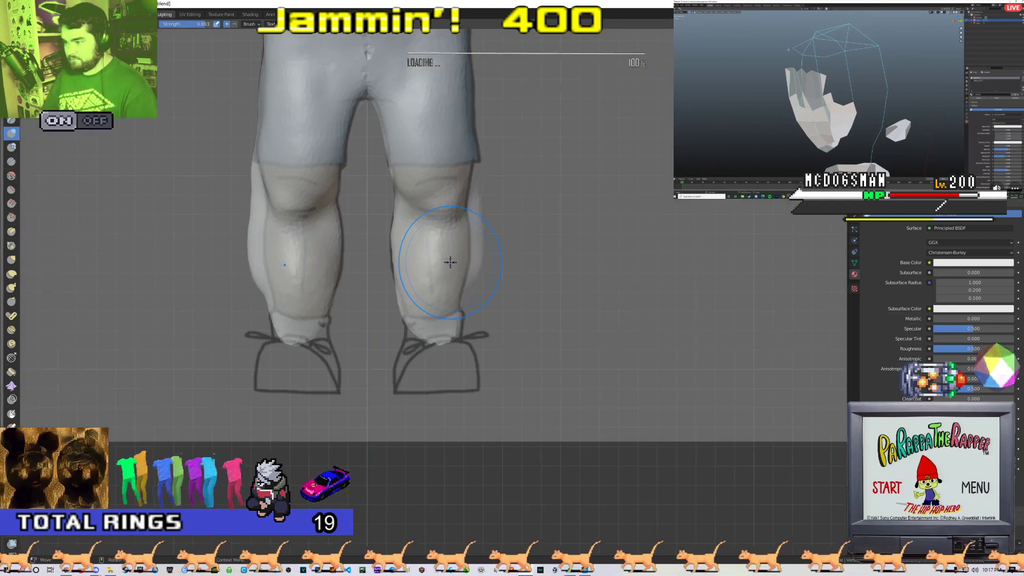
- Shift the lower leg backward toward the ankle of the side reference with the Elastic Deform brush
key("KP_3")
middle_click_drag(450, 262, 343, 257)
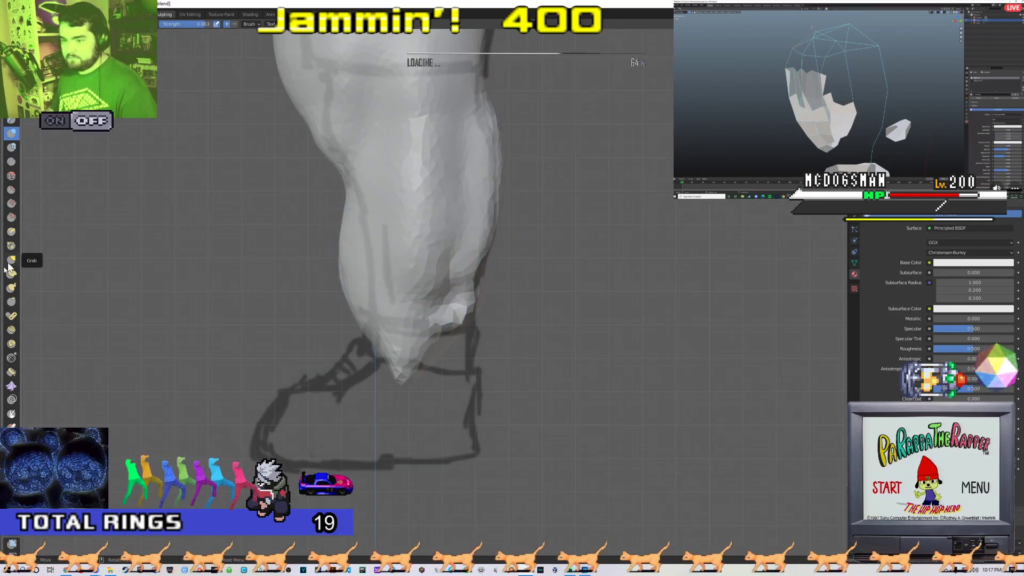
left_click(11, 287)
key("s")
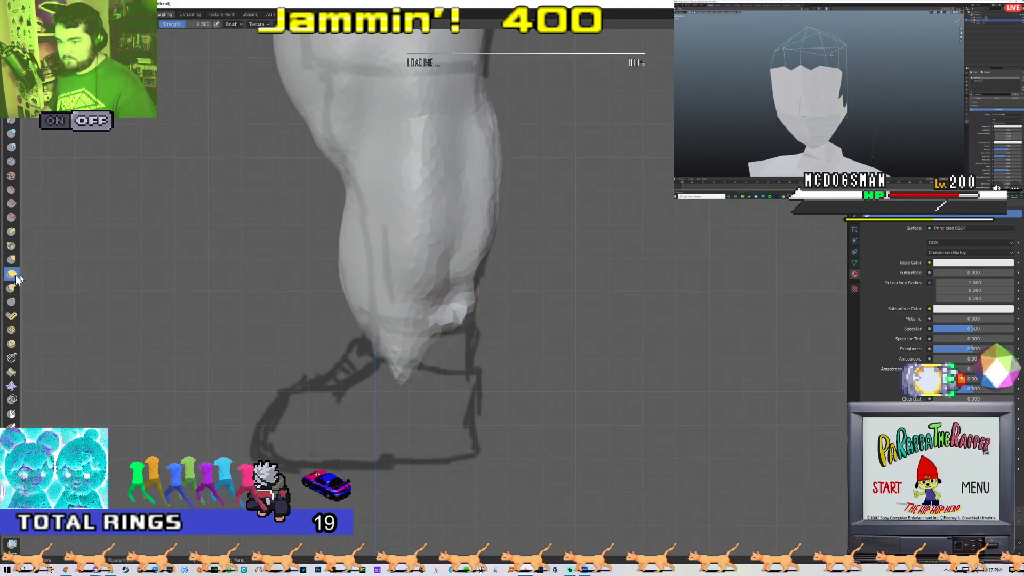
key("KP_3")
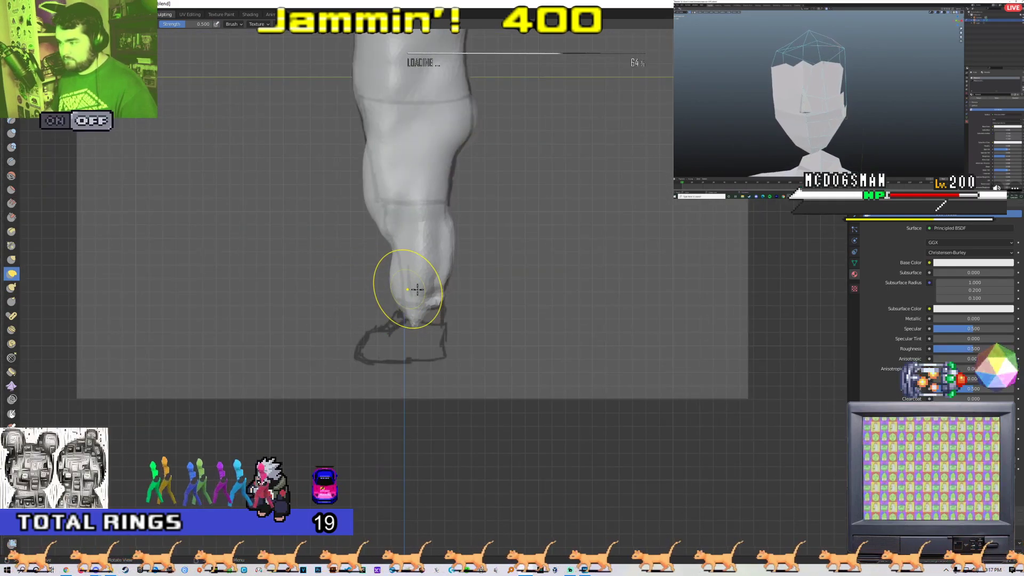
left_click_drag(417, 289, 422, 288)
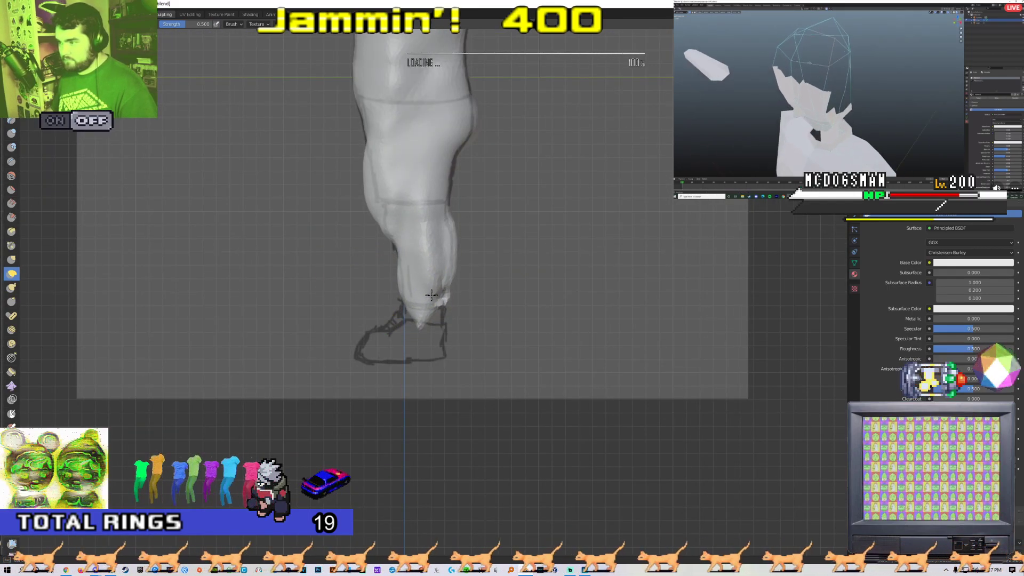
- Adjust the front of the thigh and the back of the knee to the side reference outline with Elastic Deform
scroll(372, 185, "up", 3)
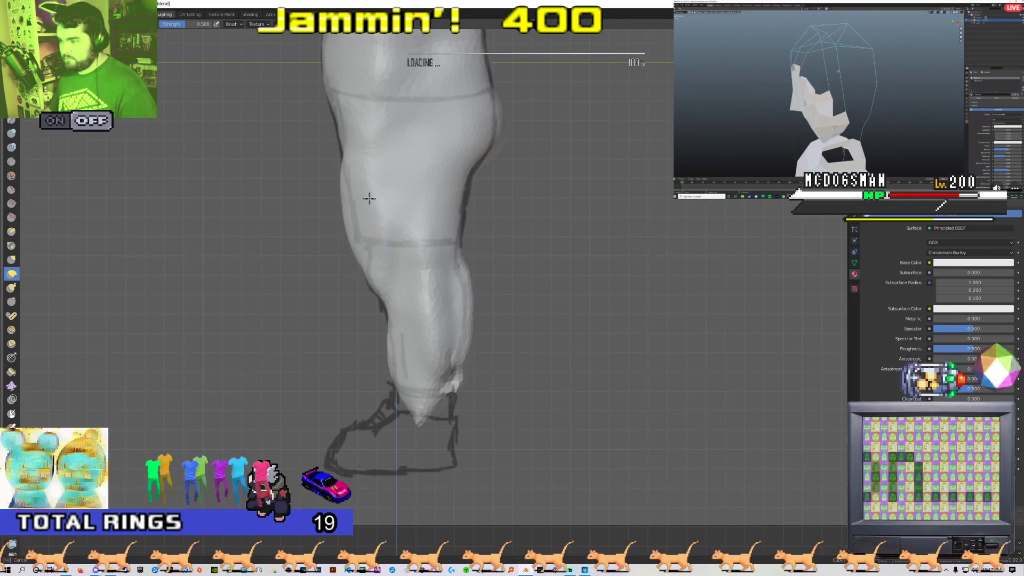
left_click_drag(369, 199, 359, 228)
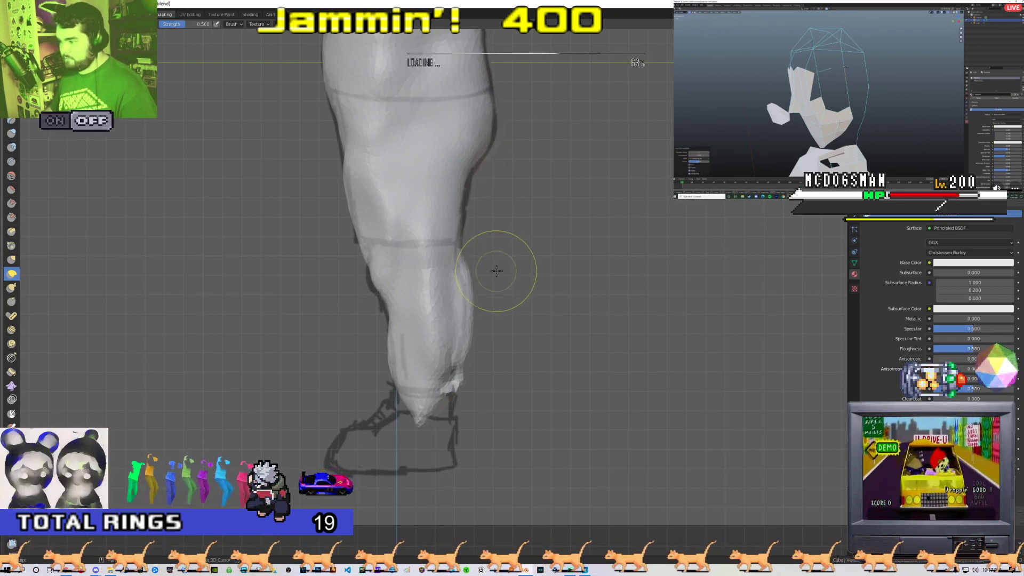
middle_click_drag(496, 271, 438, 227, "shift")
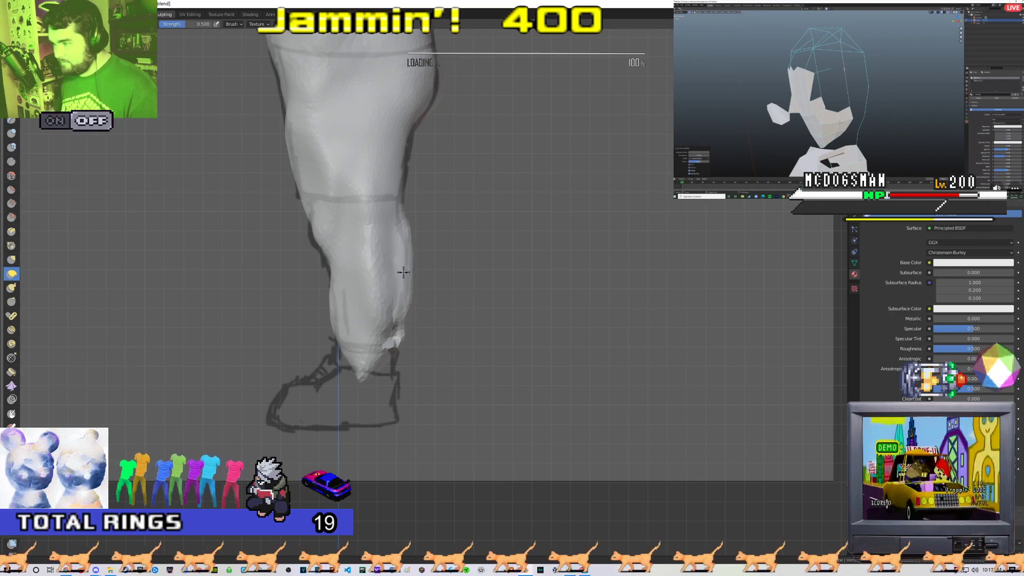
left_click_drag(404, 225, 400, 235)
- Examine the proportions of the whole figure from the front and the back
mouse_move(482, 251)
middle_mouse_down()
mouse_move(382, 267)
mouse_move(389, 295)
mouse_move(505, 286)
mouse_move(446, 299)
mouse_move(394, 291)
mouse_move(449, 278)
mouse_move(416, 323)
mouse_move(389, 291)
mouse_move(503, 218)
mouse_move(590, 214)
mouse_move(520, 209)
middle_mouse_up()
scroll(445, 299, "down", 7)
scroll(450, 277, "down", 4)
scroll(416, 323, "up", 4)
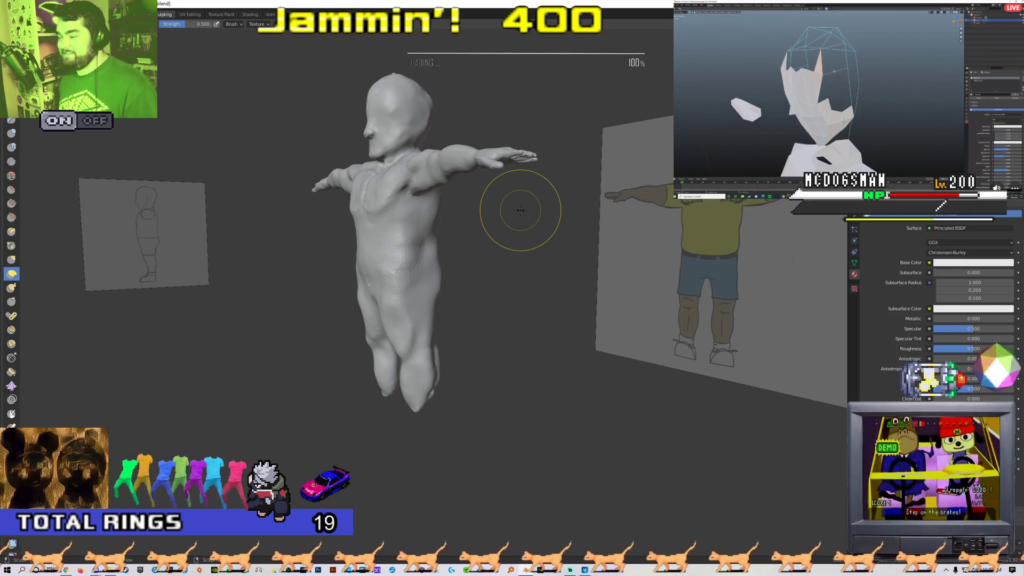
middle_click_drag(518, 205, 660, 214)
scroll(482, 336, "up", 5)
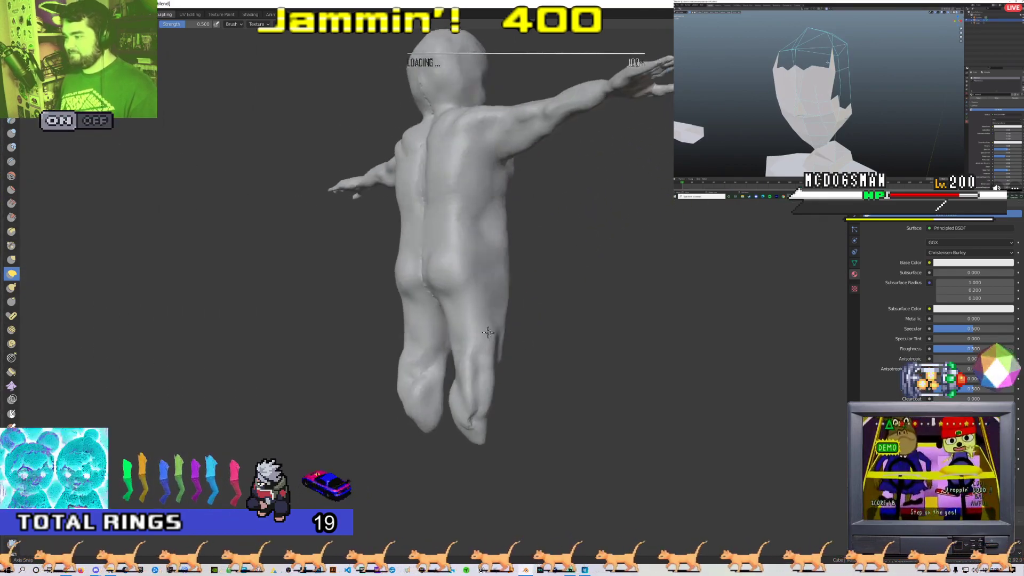
- Switch to the Inflate brush for the buttocks at the back of the figure
scroll(416, 269, "up", 1)
middle_click_drag(413, 240, 433, 280, "shift")
left_click(12, 134)
scroll(454, 288, "up", 1)
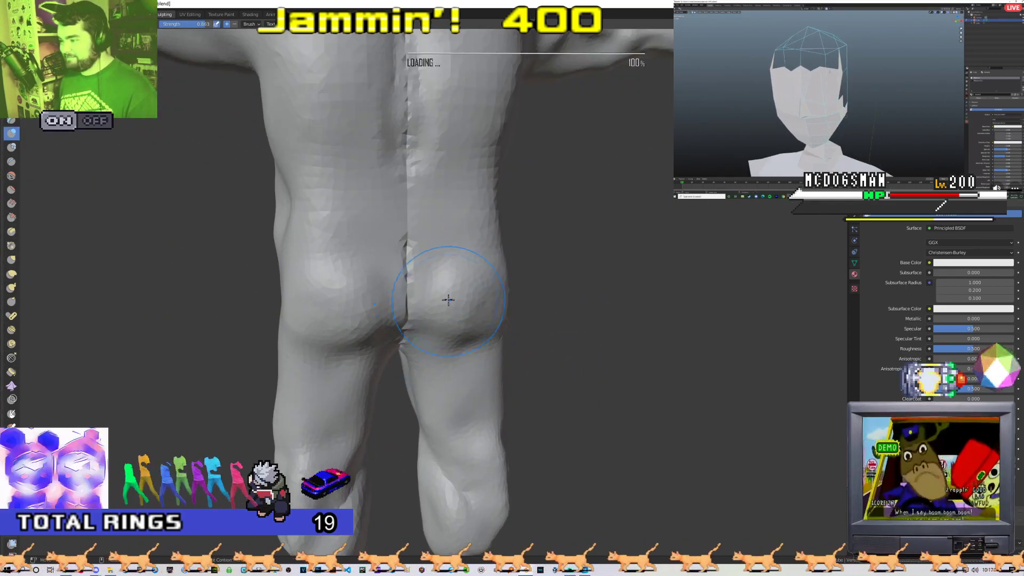
- Look over the Pumpkin Hill music video page and its comments in the browser, and return to Blender
key("alt+Tab")
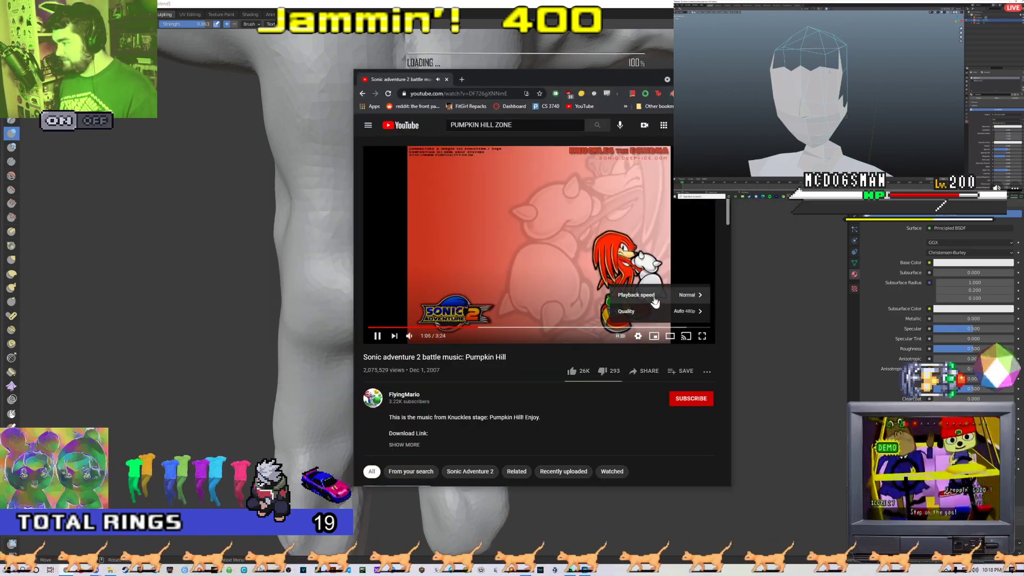
left_click(552, 360)
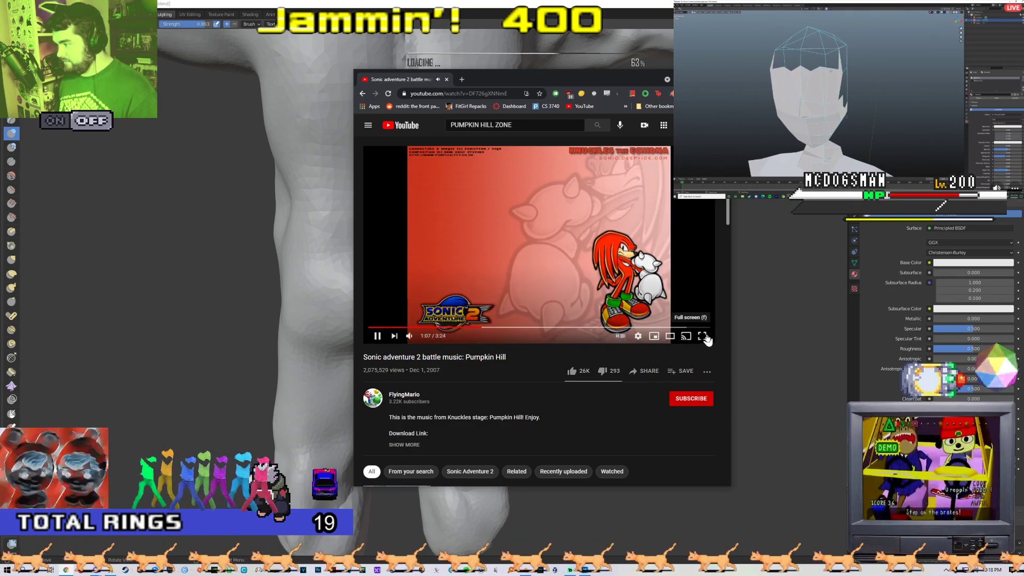
scroll(522, 384, "down", 5)
scroll(549, 389, "up", 5)
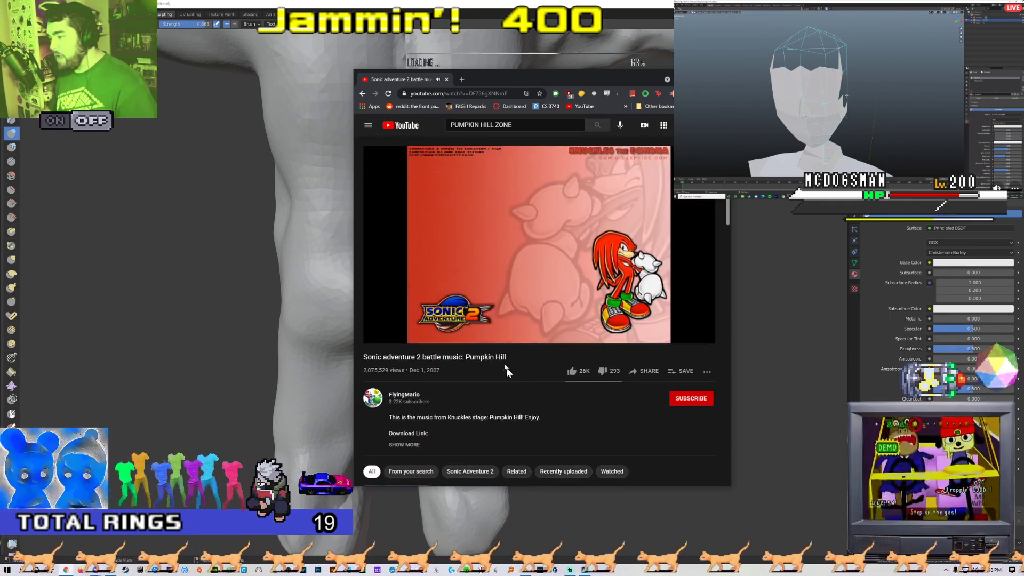
scroll(515, 387, "down", 15)
scroll(489, 373, "down", 3)
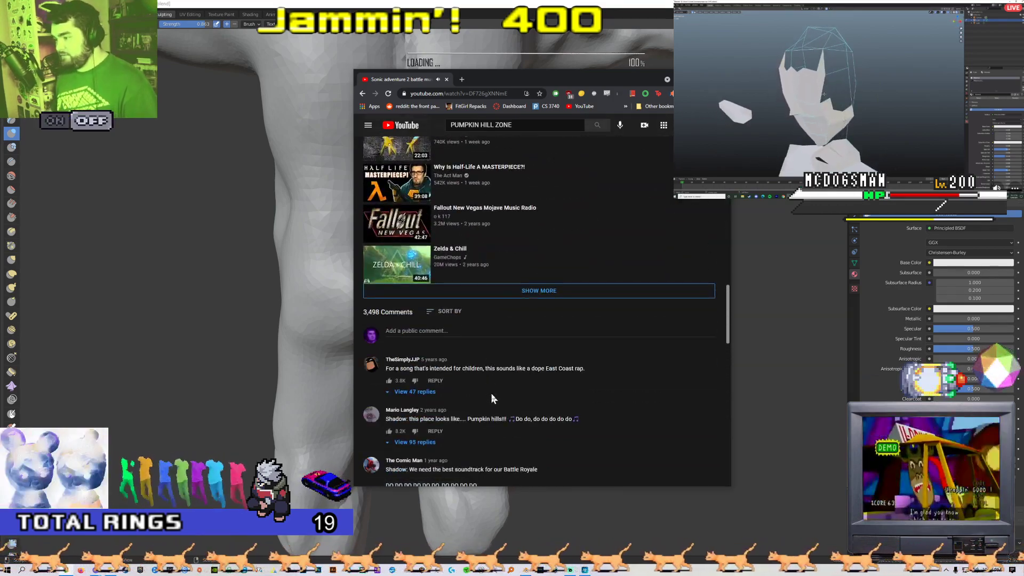
scroll(490, 389, "up", 15)
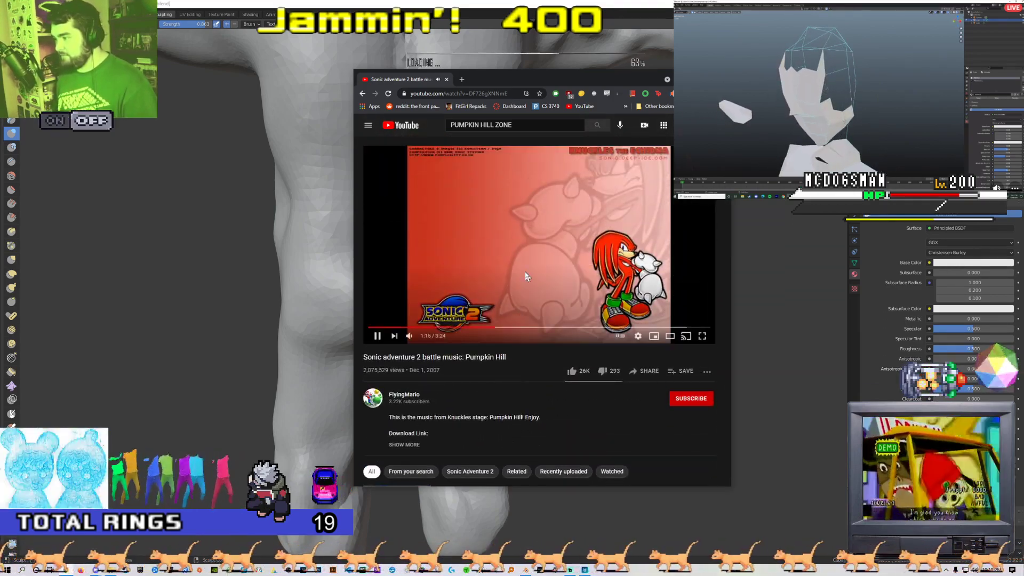
left_click(320, 48)
- Examine the torso and the side of the waist from several angles
mouse_move(442, 330)
middle_mouse_down()
mouse_move(441, 309)
mouse_move(442, 357)
mouse_move(442, 299)
middle_mouse_up()
mouse_move(412, 262)
middle_mouse_down("ctrl")
mouse_move(450, 294)
mouse_move(430, 297)
mouse_move(471, 277)
mouse_move(484, 331)
mouse_move(475, 317)
mouse_move(528, 320)
mouse_move(483, 380)
mouse_move(427, 357)
mouse_move(496, 370)
mouse_move(438, 361)
mouse_move(528, 359)
mouse_move(448, 346)
mouse_move(204, 185)
middle_mouse_up("ctrl")
mouse_move(231, 262)
middle_mouse_down()
mouse_move(311, 242)
mouse_move(458, 252)
mouse_move(342, 256)
middle_mouse_up()
scroll(373, 251, "down", 5)
scroll(341, 256, "up", 4)
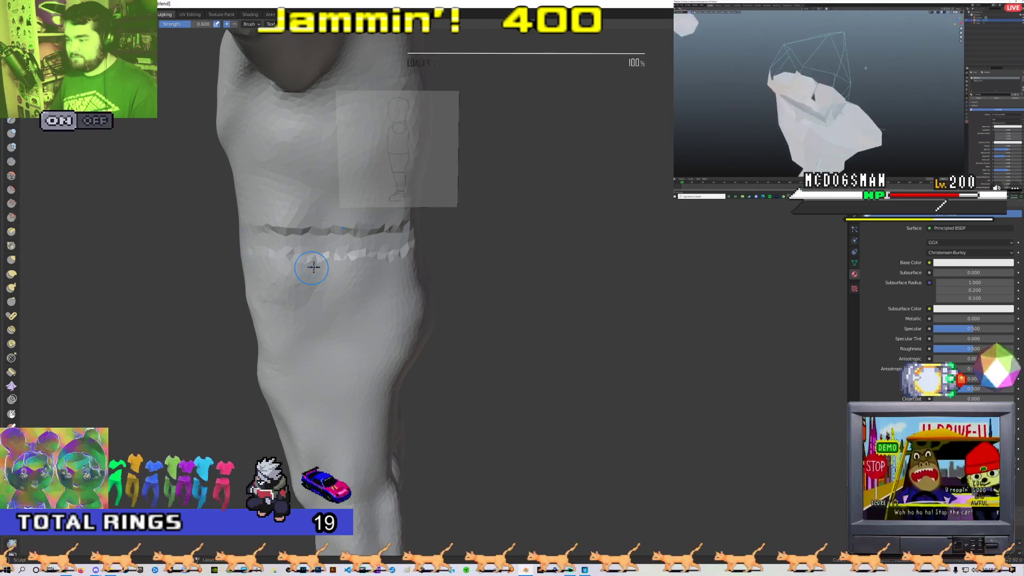
scroll(330, 267, "down", 3)
right_click(330, 267)
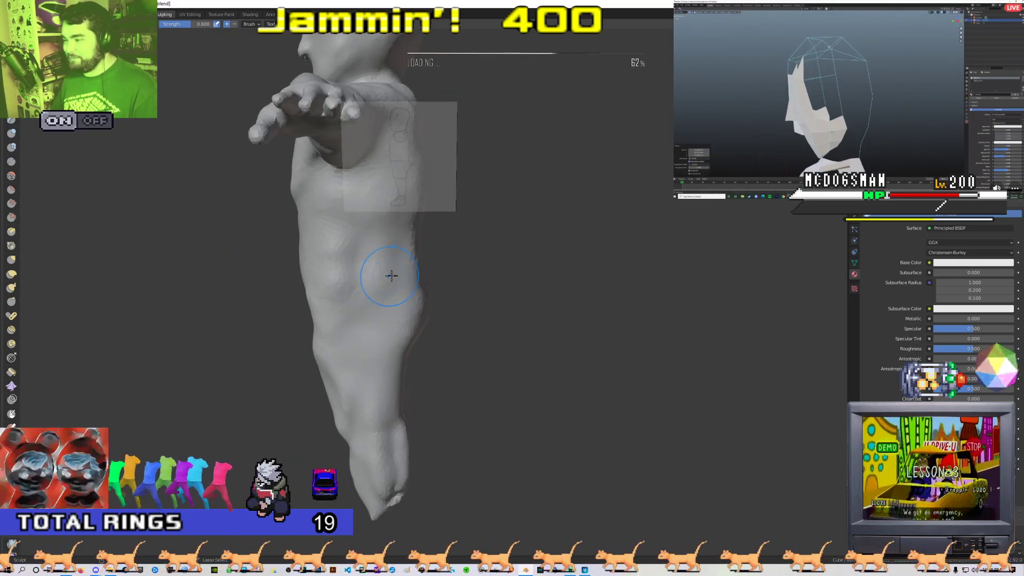
middle_click_drag(311, 273, 408, 276)
middle_click_drag(477, 281, 343, 233)
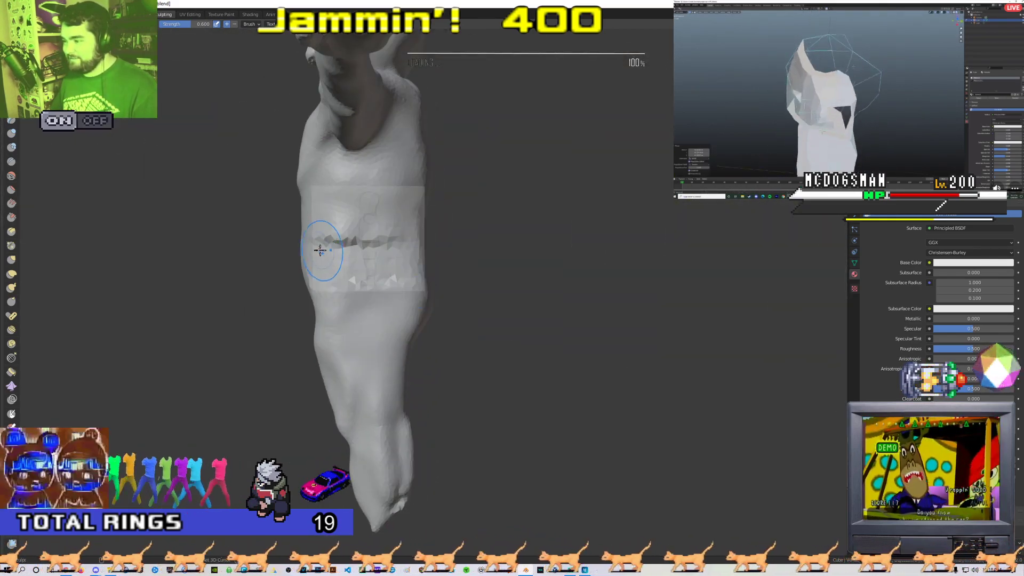
- Examine the buttocks, thighs and calves from behind and against the side reference
mouse_move(325, 274)
middle_mouse_down()
mouse_move(484, 285)
mouse_move(372, 258)
mouse_move(464, 279)
mouse_move(493, 316)
mouse_move(453, 305)
mouse_move(298, 319)
middle_mouse_up()
scroll(493, 316, "down", 3)
scroll(472, 300, "up", 4)
scroll(296, 341, "up", 3)
middle_click_drag(293, 405, 288, 314, "shift")
mouse_move(208, 352)
middle_mouse_down()
mouse_move(261, 358)
mouse_move(224, 361)
middle_mouse_up()
key("alt+Tab")
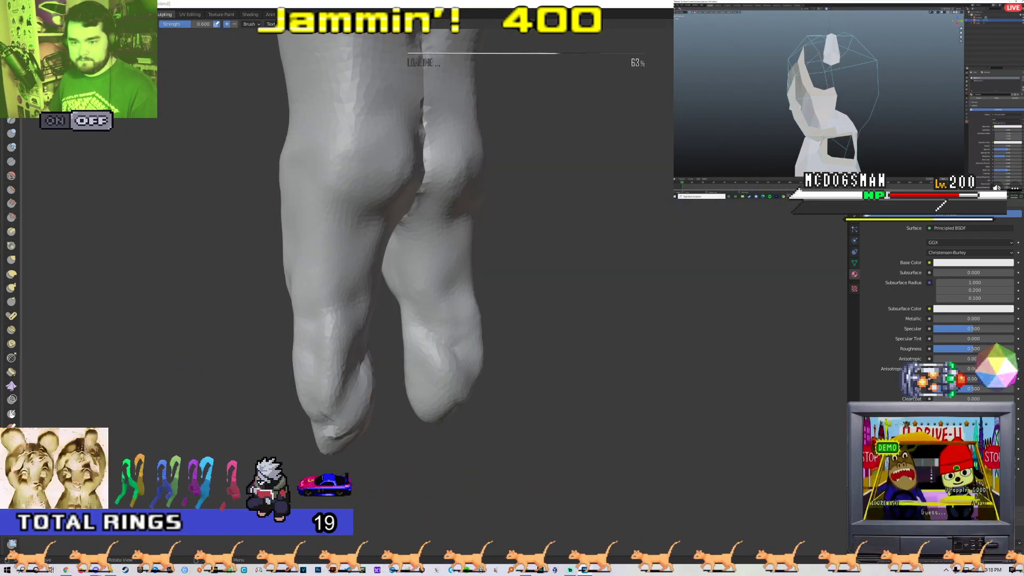
middle_click_drag(408, 252, 343, 260)
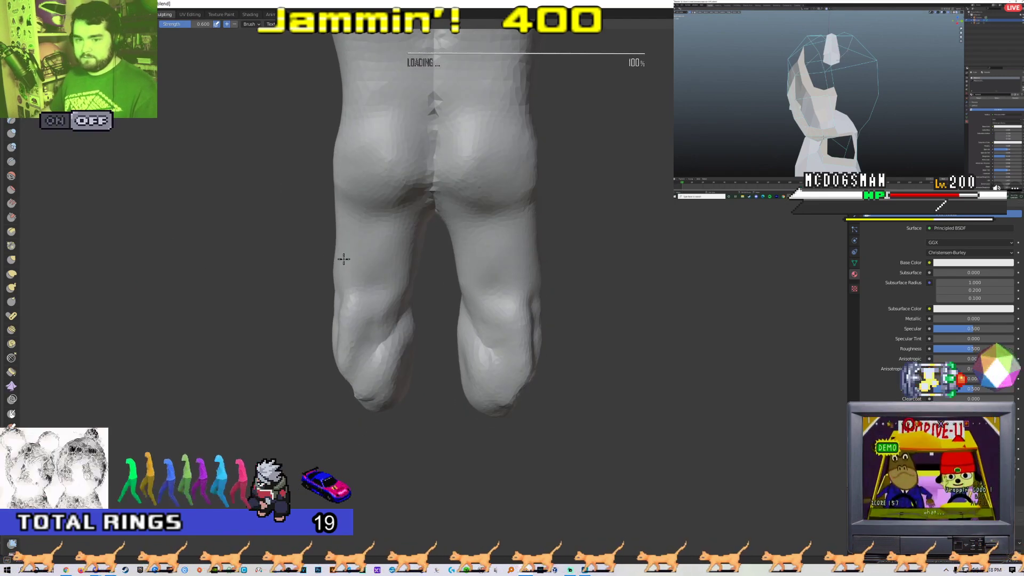
key("KP_3")
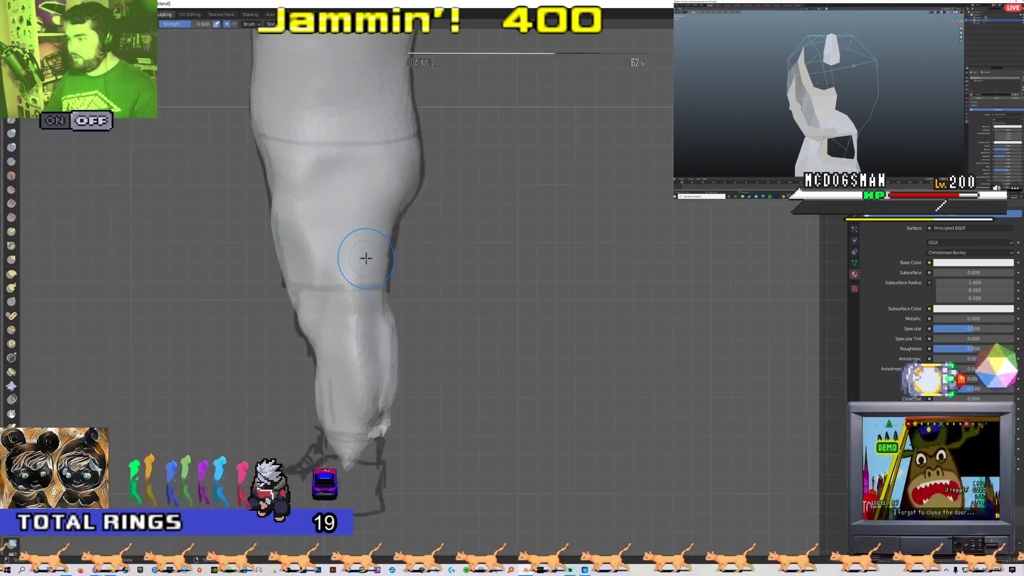
- Build up long muscle strips down the back of the thighs from the buttocks to the knees
key("ctrl+KP_1")
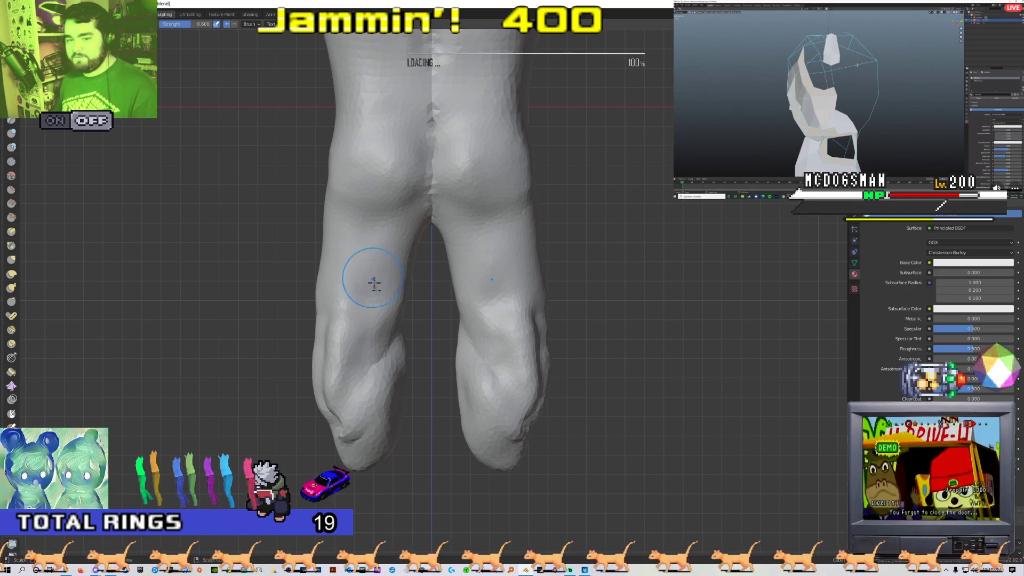
middle_click_drag(370, 271, 404, 173, "shift")
scroll(403, 173, "down", 1)
scroll(405, 181, "up", 3)
middle_click_drag(417, 320, 425, 430, "shift")
scroll(425, 430, "down", 1)
scroll(425, 421, "up", 2)
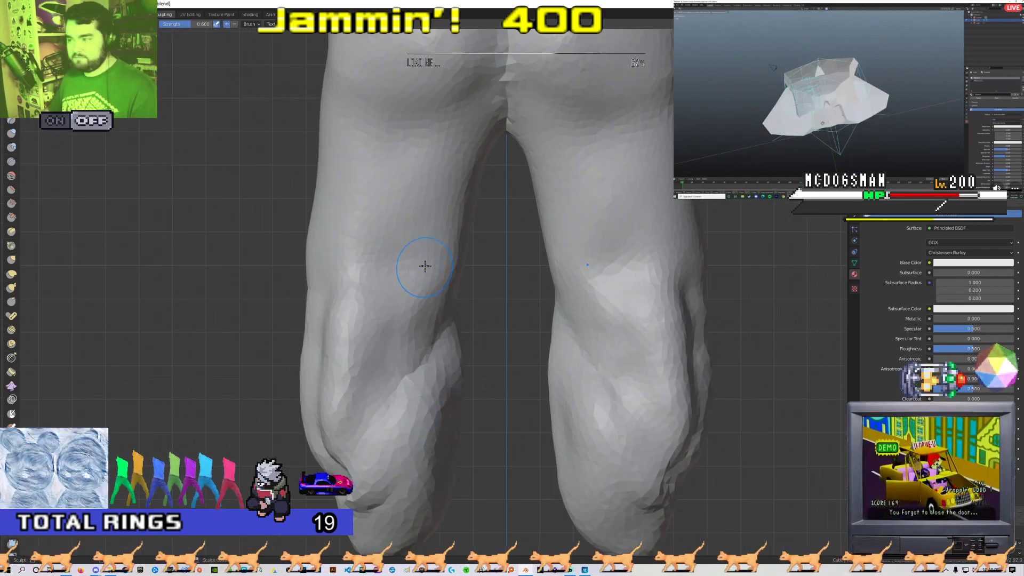
left_click_drag(404, 173, 393, 223)
key("ctrl+z")
left_click_drag(441, 140, 400, 344)
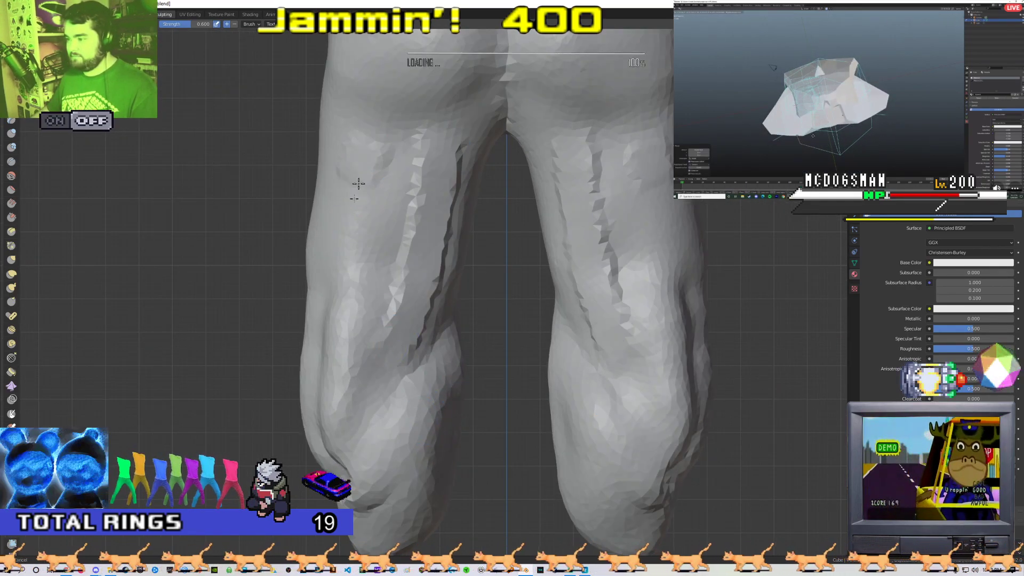
left_click_drag(365, 157, 384, 328)
left_click_drag(405, 156, 391, 318)
- Smooth the new muscle strips into the back of the thighs
left_click_drag(454, 184, 423, 294, "shift")
mouse_move(341, 184)
left_mouse_down("shift")
mouse_move(316, 335)
mouse_move(341, 333)
left_mouse_up("shift")
mouse_move(366, 168)
left_mouse_down("shift")
mouse_move(367, 342)
mouse_move(407, 169)
mouse_move(421, 343)
left_mouse_up("shift")
- Add a short vertical stroke of volume at the back of the lower calf above the ankle
middle_click_drag(406, 401, 407, 293, "shift")
left_click_drag(359, 385, 370, 428)
scroll(397, 431, "down", 2)
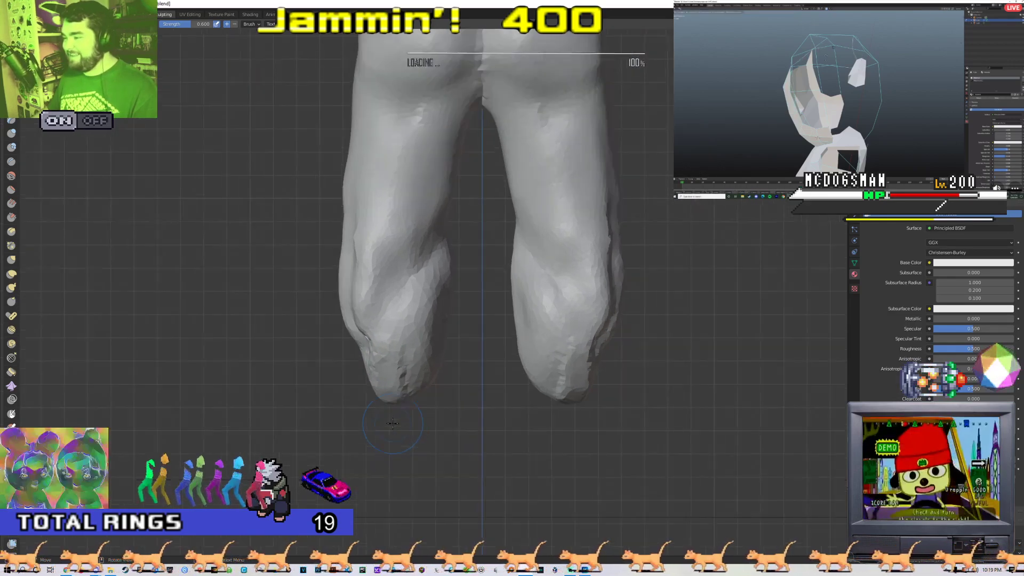
- Pull a foot out of the lower leg toward the heel and toe of the side reference shoe with the Snake Hook brush
middle_click_drag(373, 381, 500, 390)
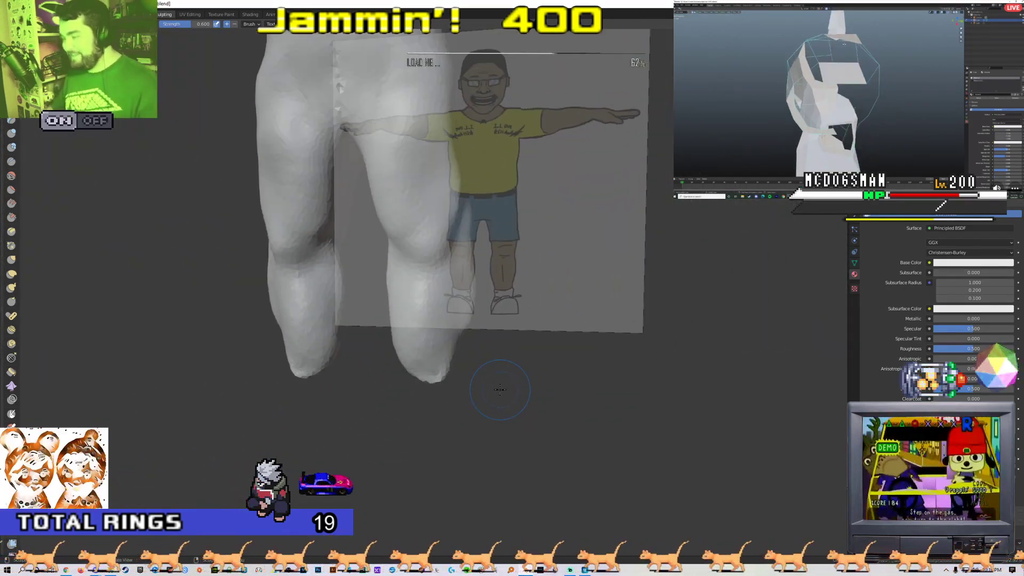
key("KP_3")
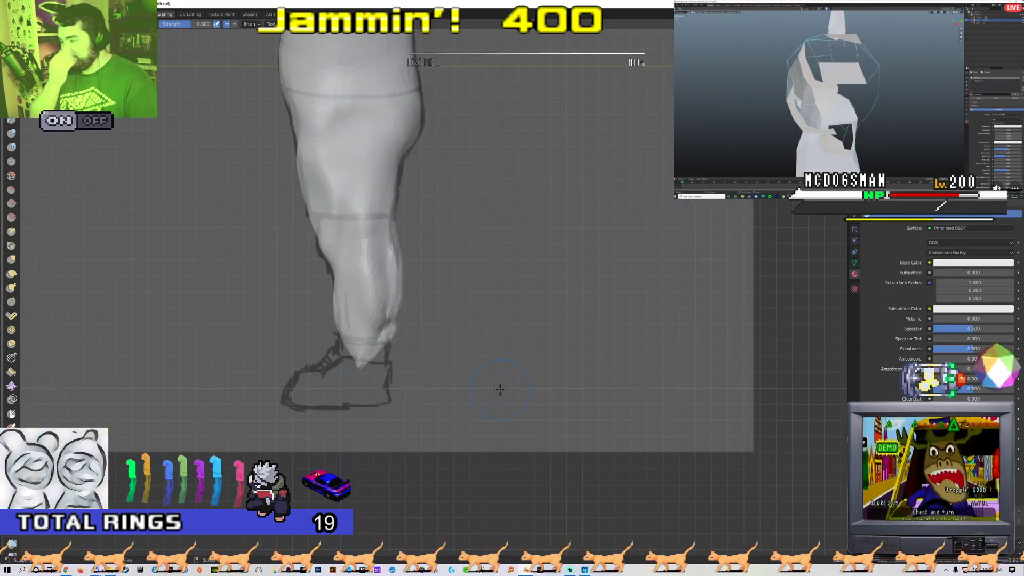
scroll(347, 319, "up", 5)
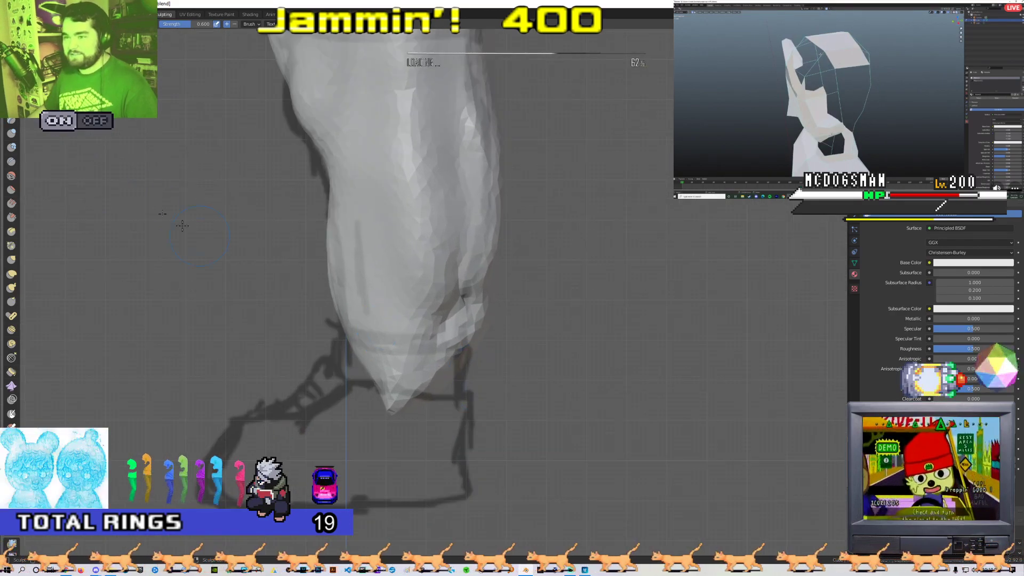
scroll(407, 380, "down", 2)
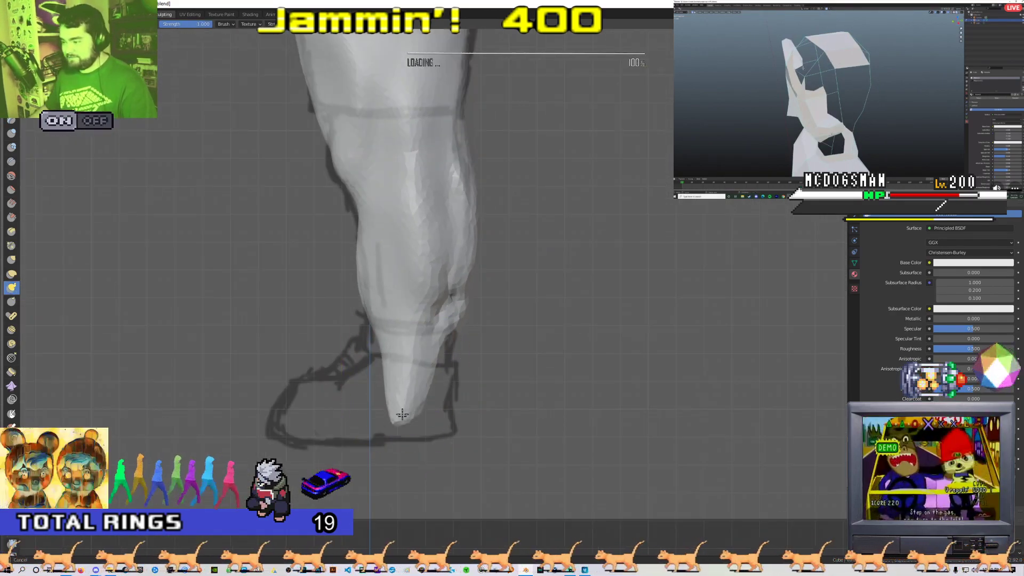
left_click_drag(403, 405, 447, 409)
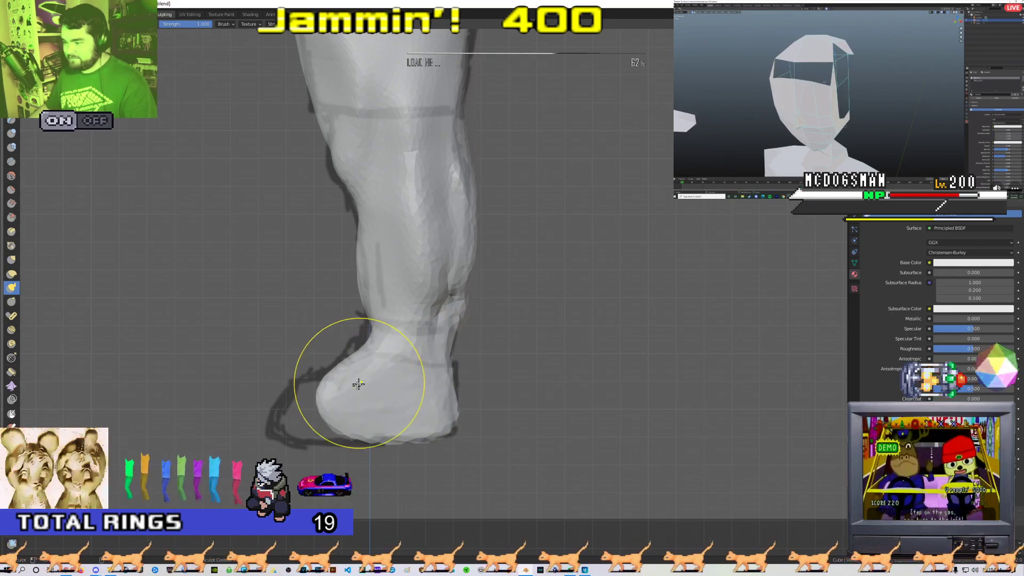
- Reshape the front and side of the new foot with the Snake Hook brush
mouse_move(331, 393)
middle_mouse_down()
mouse_move(354, 425)
mouse_move(477, 428)
middle_mouse_up()
left_click_drag(455, 398, 494, 433)
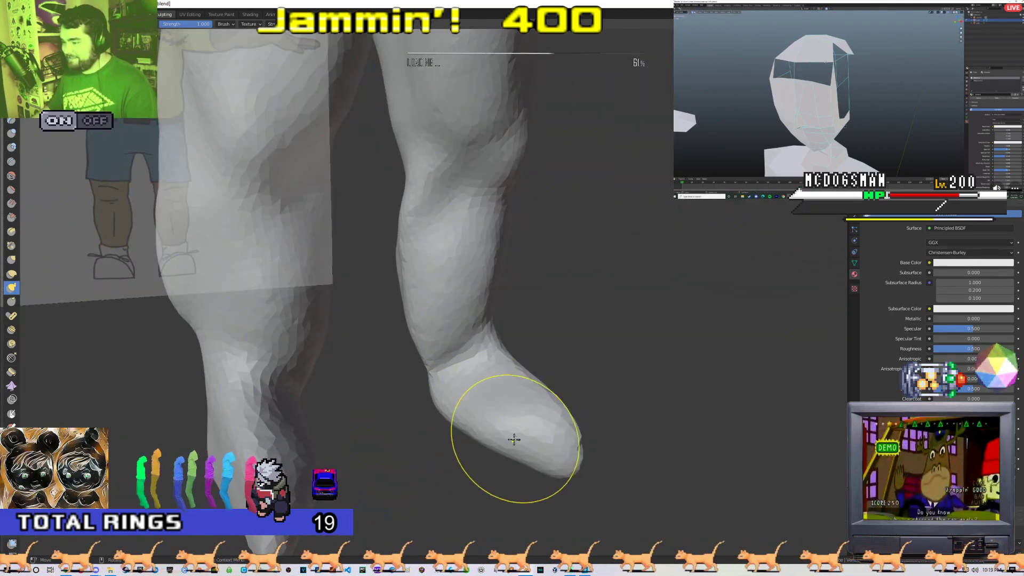
key("KP_1")
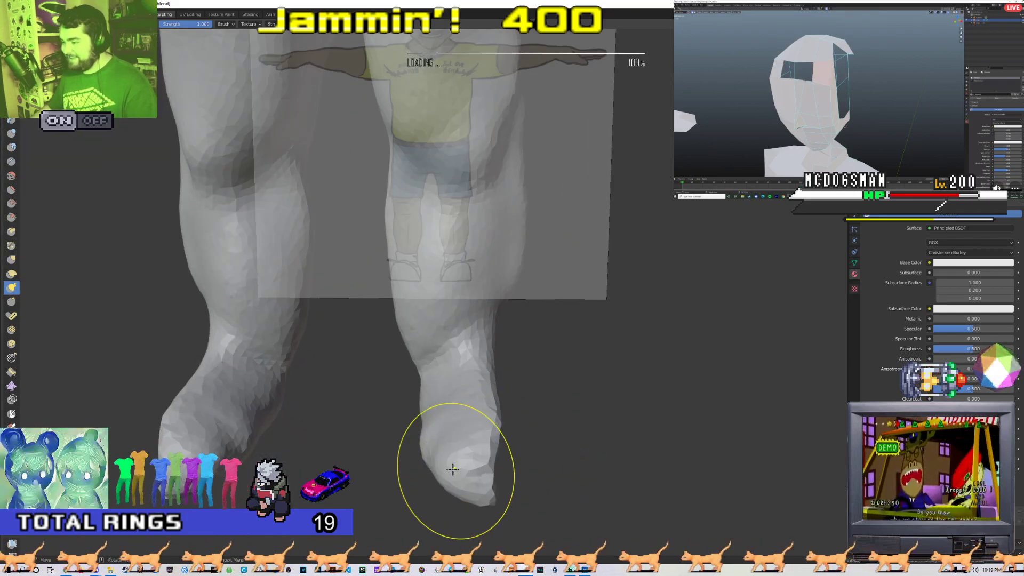
middle_click_drag(452, 469, 439, 469)
left_click_drag(458, 474, 452, 467)
- Adjust the side of the foot and pull out the heel with the Snake Hook brush
mouse_move(488, 440)
middle_mouse_down()
mouse_move(320, 411)
mouse_move(331, 389)
mouse_move(343, 395)
middle_mouse_up()
left_click_drag(343, 395, 325, 388)
mouse_move(325, 388)
middle_mouse_down()
mouse_move(490, 405)
mouse_move(450, 389)
mouse_move(380, 419)
middle_mouse_up()
scroll(377, 425, "up", 4)
left_click_drag(455, 421, 464, 406)
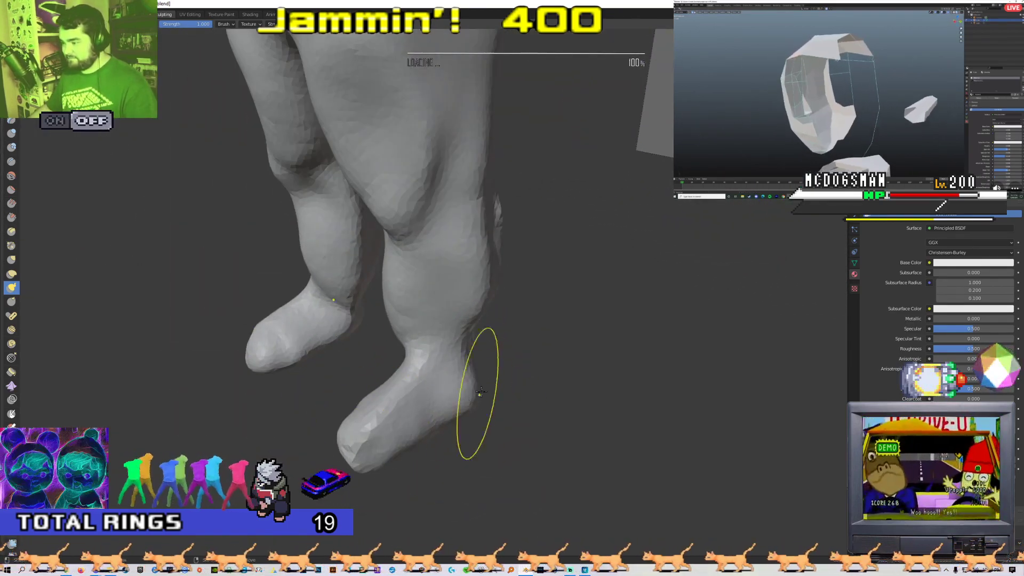
- Fit the outer contour of the knee, calf and ankle to the front reference outline with the Snake Hook brush
scroll(498, 382, "up", 2)
middle_click_drag(439, 395, 408, 408)
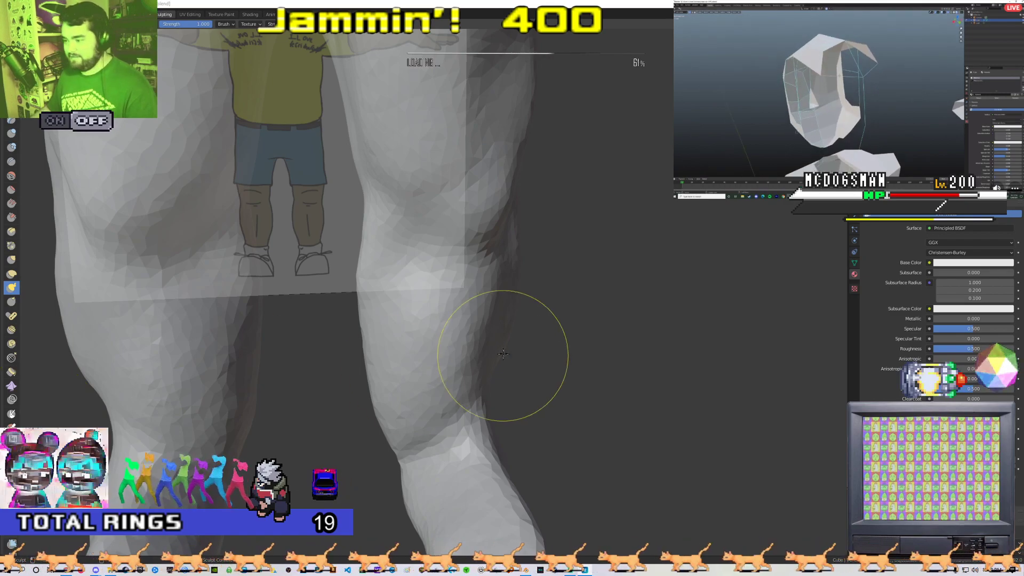
middle_click_drag(523, 361, 510, 334)
key("KP_1")
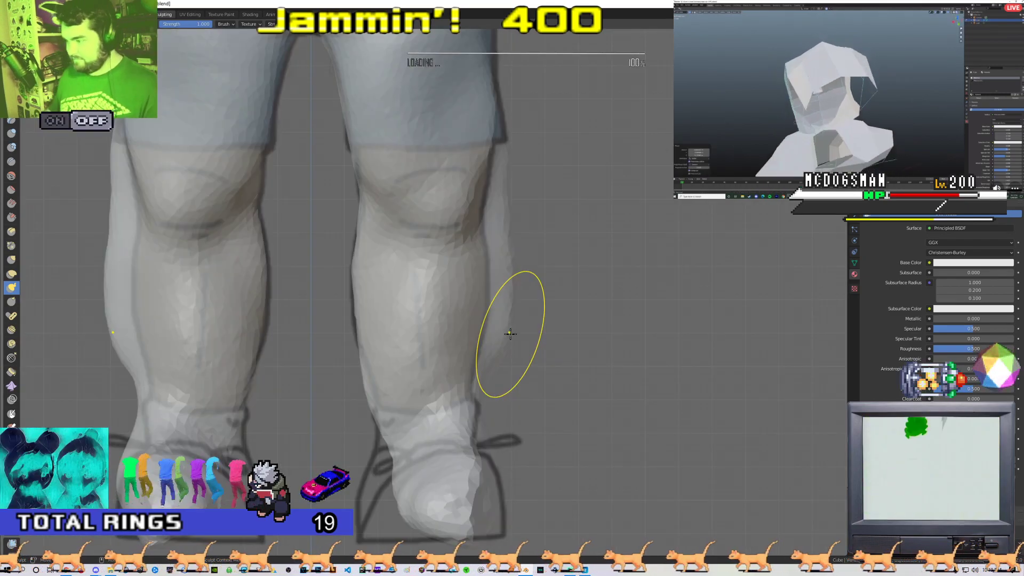
scroll(508, 340, "down", 2)
scroll(496, 331, "up", 4)
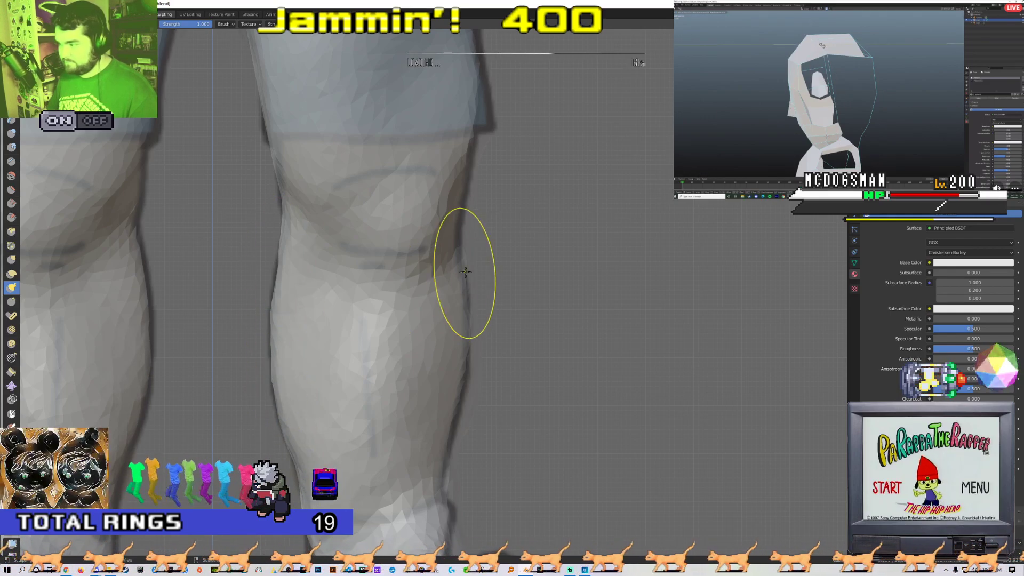
middle_click_drag(475, 249, 465, 254, "shift")
left_click_drag(464, 249, 459, 246)
mouse_move(490, 391)
middle_mouse_down("shift")
mouse_move(503, 363)
mouse_move(504, 245)
middle_mouse_up("shift")
left_click_drag(456, 354, 454, 354)
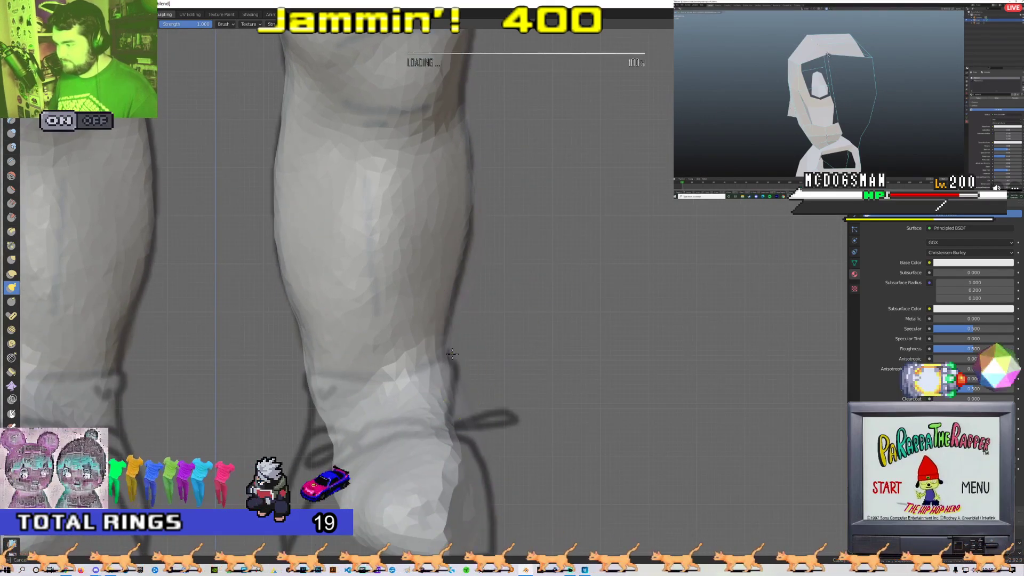
- Widen the foot and pull its sole down to the front reference shoe outline with the Snake Hook brush
middle_click_drag(457, 366, 415, 331, "shift")
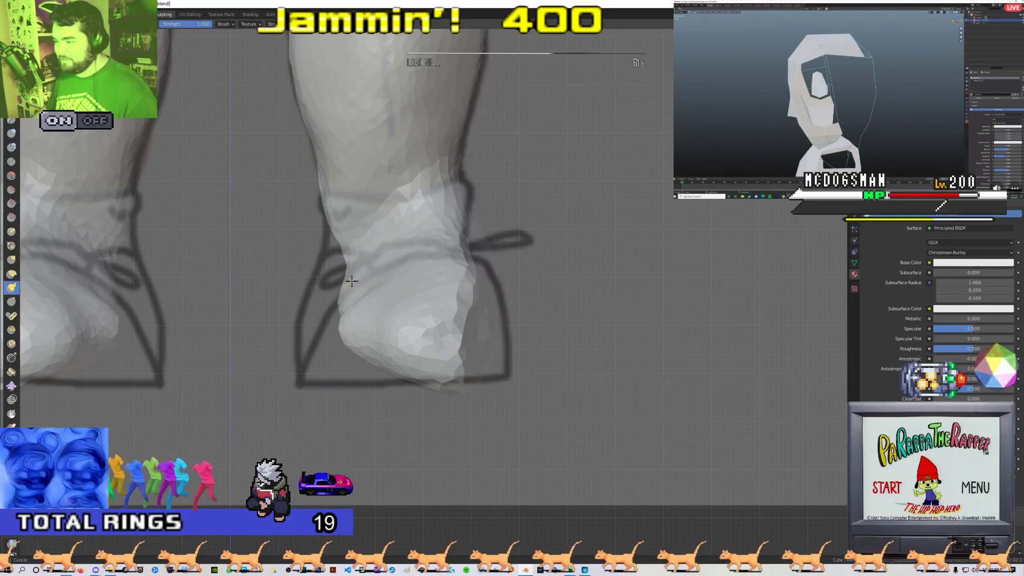
scroll(352, 281, "down", 2)
left_click_drag(364, 297, 368, 307)
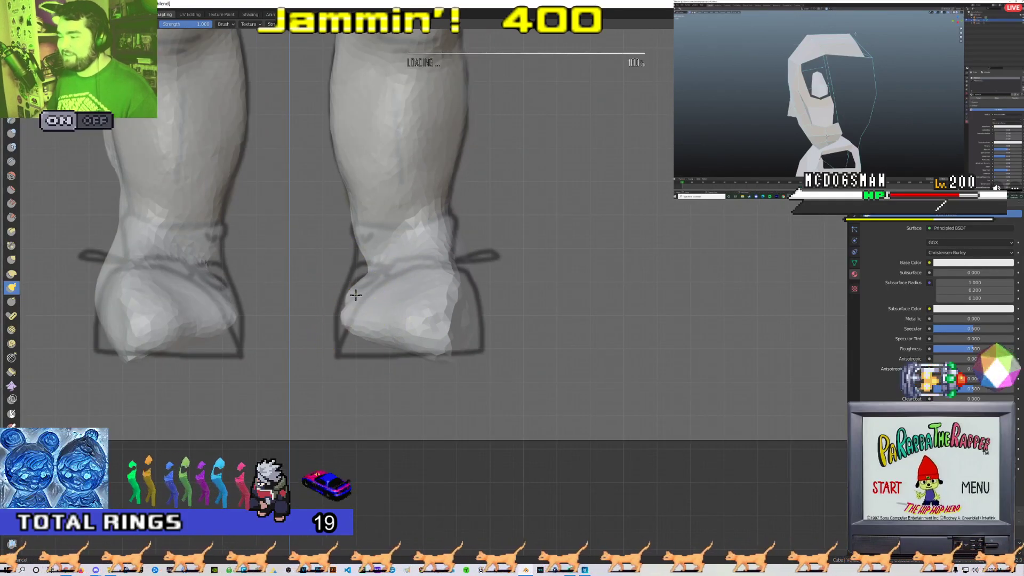
scroll(484, 323, "up", 4)
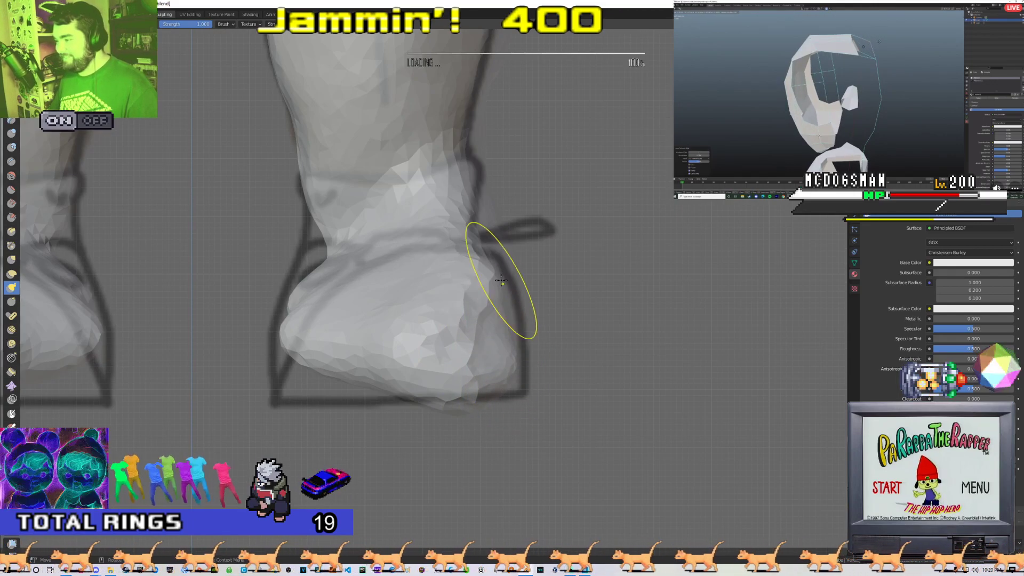
mouse_move(322, 373)
left_mouse_down()
mouse_move(299, 374)
mouse_move(360, 386)
left_mouse_up()
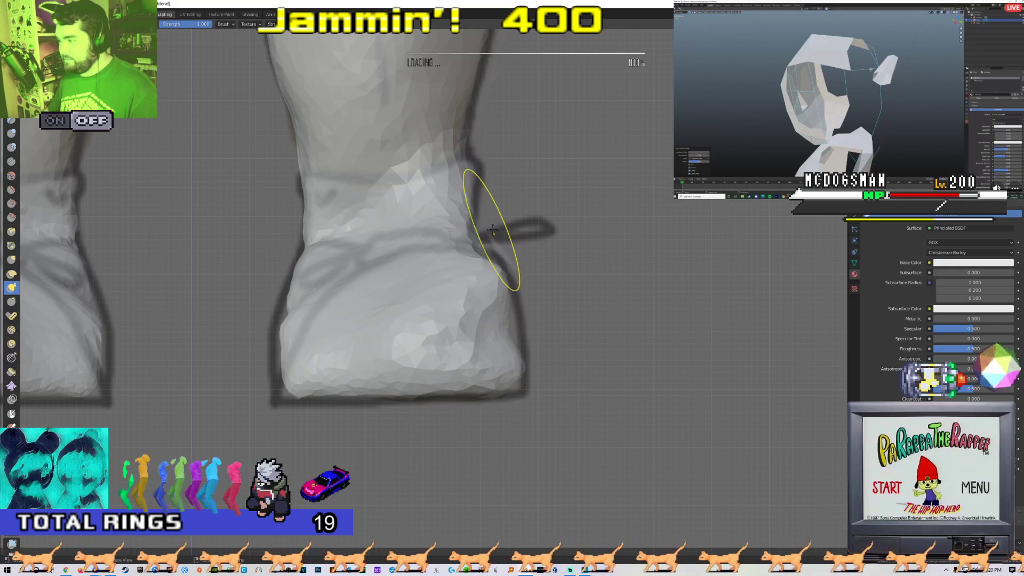
- Round out the toe, sides and heel of the foot with the Inflate brush and smooth the surface
mouse_move(495, 238)
middle_mouse_down()
mouse_move(418, 297)
mouse_move(322, 402)
mouse_move(335, 418)
mouse_move(343, 377)
mouse_move(426, 355)
mouse_move(420, 369)
middle_mouse_up()
scroll(427, 355, "up", 3)
scroll(421, 378, "up", 5)
key("KP_1")
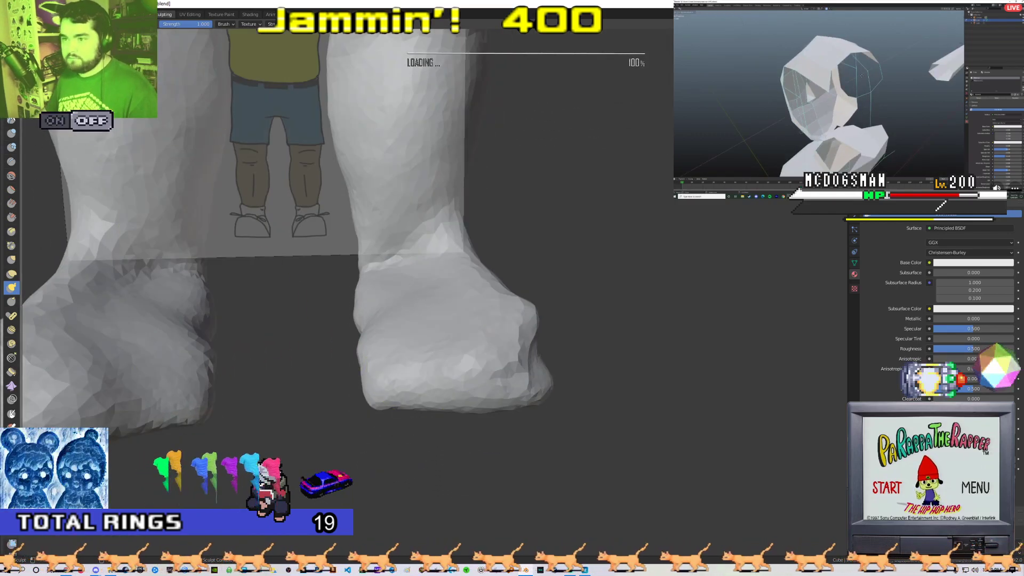
scroll(468, 350, "up", 4)
mouse_move(468, 350)
middle_mouse_down()
mouse_move(469, 373)
mouse_move(480, 327)
mouse_move(432, 397)
mouse_move(523, 347)
mouse_move(400, 393)
mouse_move(427, 421)
mouse_move(277, 327)
middle_mouse_up()
middle_click_drag(408, 315, 354, 331)
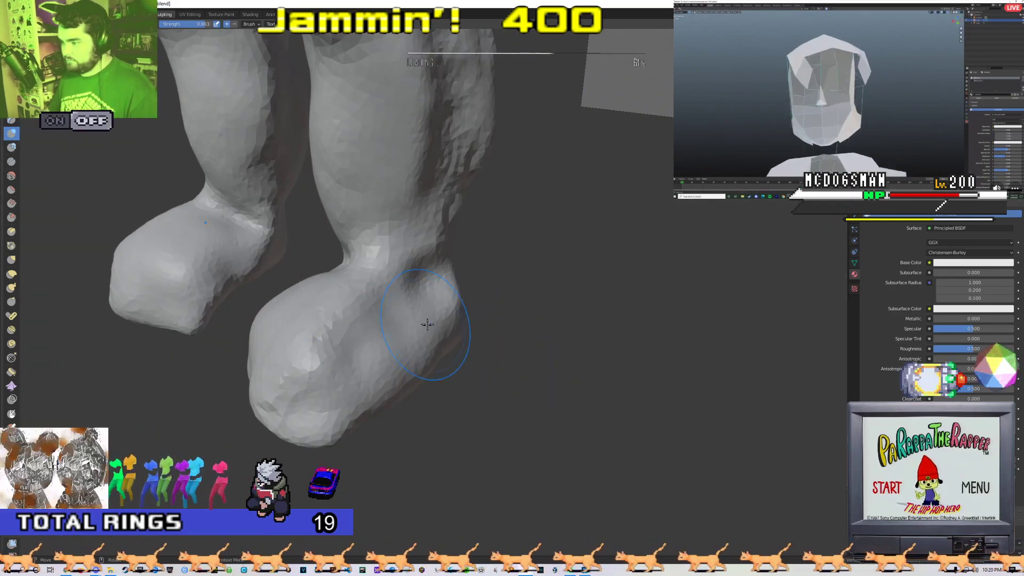
middle_click_drag(319, 368, 449, 376)
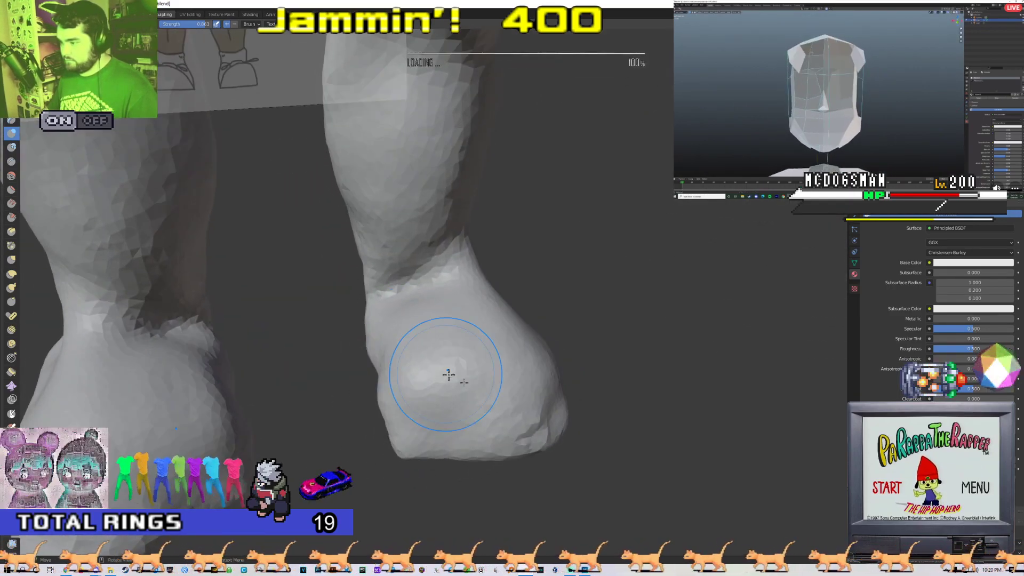
mouse_move(376, 328)
middle_mouse_down()
mouse_move(480, 341)
mouse_move(514, 320)
mouse_move(469, 288)
mouse_move(450, 251)
mouse_move(493, 288)
middle_mouse_up()
mouse_move(482, 241)
middle_mouse_down()
mouse_move(498, 245)
mouse_move(431, 312)
mouse_move(421, 304)
mouse_move(411, 313)
mouse_move(431, 276)
middle_mouse_up()
middle_click_drag(502, 216, 503, 265)
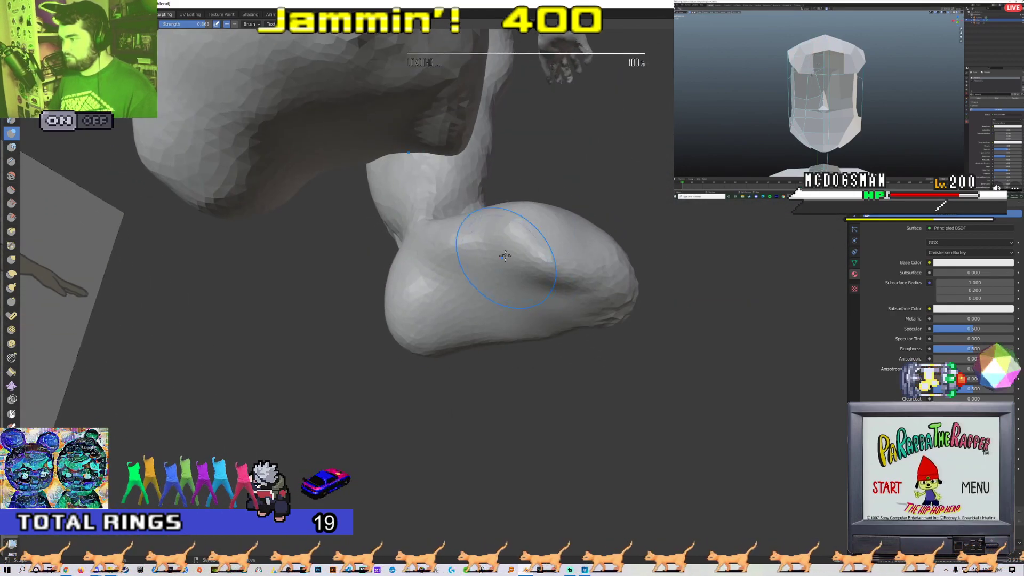
- Flatten the sole and lower edges of the foot with the Flatten brush
left_click(11, 192)
mouse_move(341, 266)
middle_mouse_down()
mouse_move(427, 299)
mouse_move(388, 307)
mouse_move(425, 244)
mouse_move(416, 218)
middle_mouse_up()
right_click(387, 307)
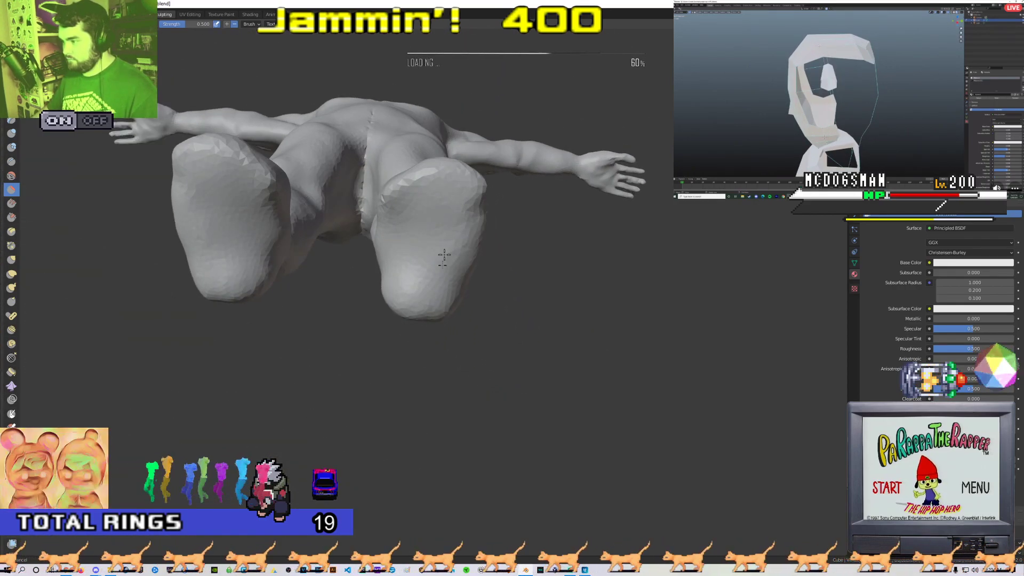
left_click_drag(447, 240, 416, 242)
mouse_move(416, 242)
middle_mouse_down()
mouse_move(344, 280)
mouse_move(354, 317)
middle_mouse_up()
mouse_move(354, 317)
left_mouse_down()
mouse_move(375, 304)
mouse_move(297, 300)
mouse_move(425, 304)
mouse_move(310, 314)
left_mouse_up()
mouse_move(310, 315)
middle_mouse_down()
mouse_move(393, 343)
mouse_move(402, 361)
mouse_move(398, 345)
middle_mouse_up()
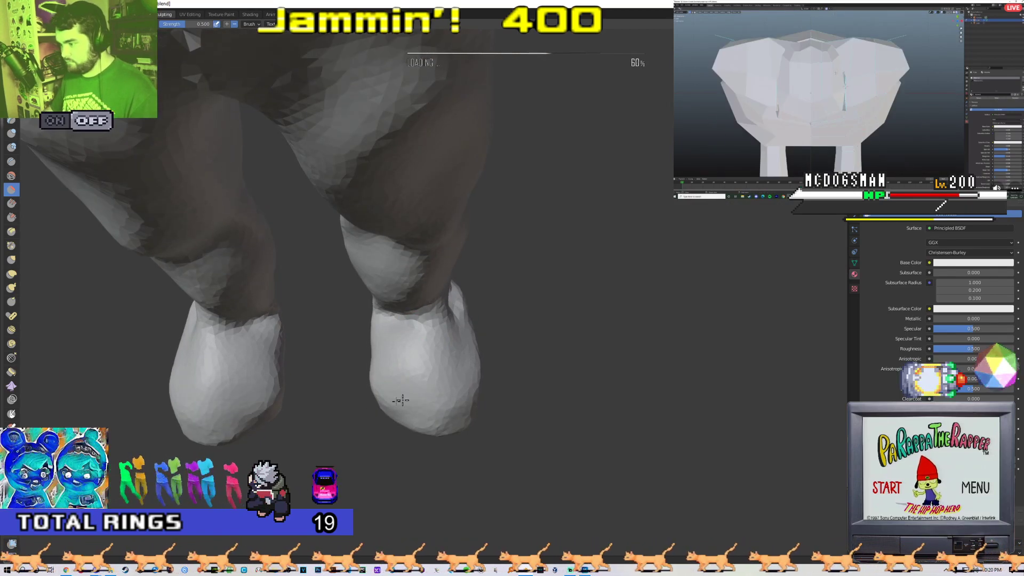
scroll(421, 363, "down", 5)
key("KP_1")
scroll(441, 373, "up", 5)
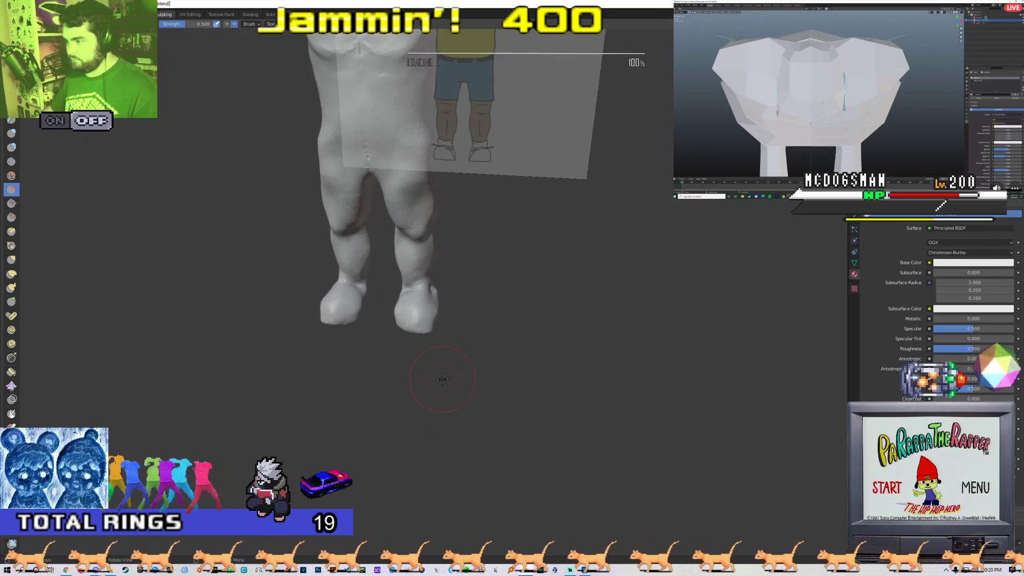
key("KP_3")
scroll(442, 379, "up", 6)
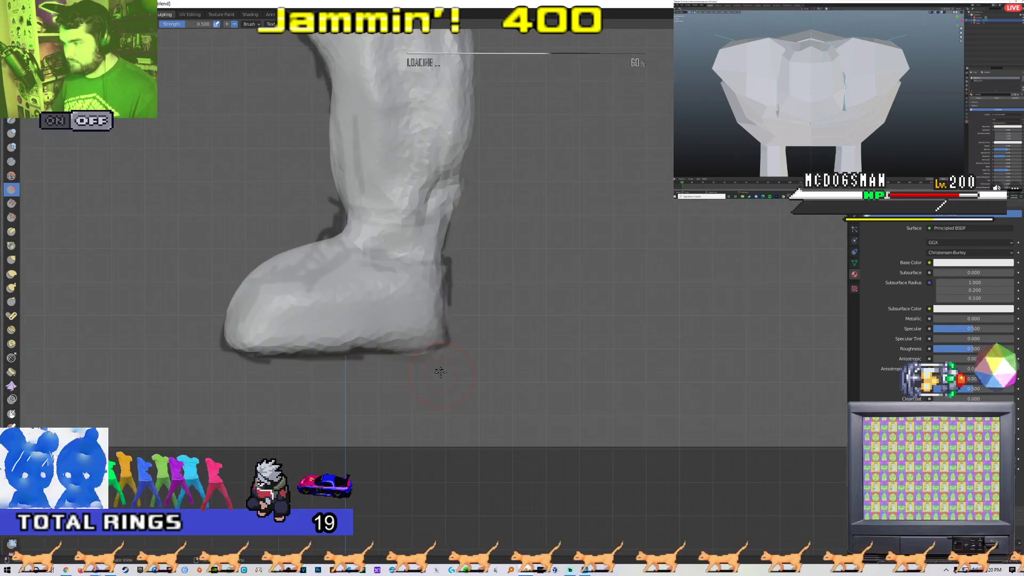
scroll(391, 289, "up", 2)
- Switch to YouTube, play the Sonic adventure 2 battle music: Pumpkin Hill mix, and return to Blender
key("alt+Tab")
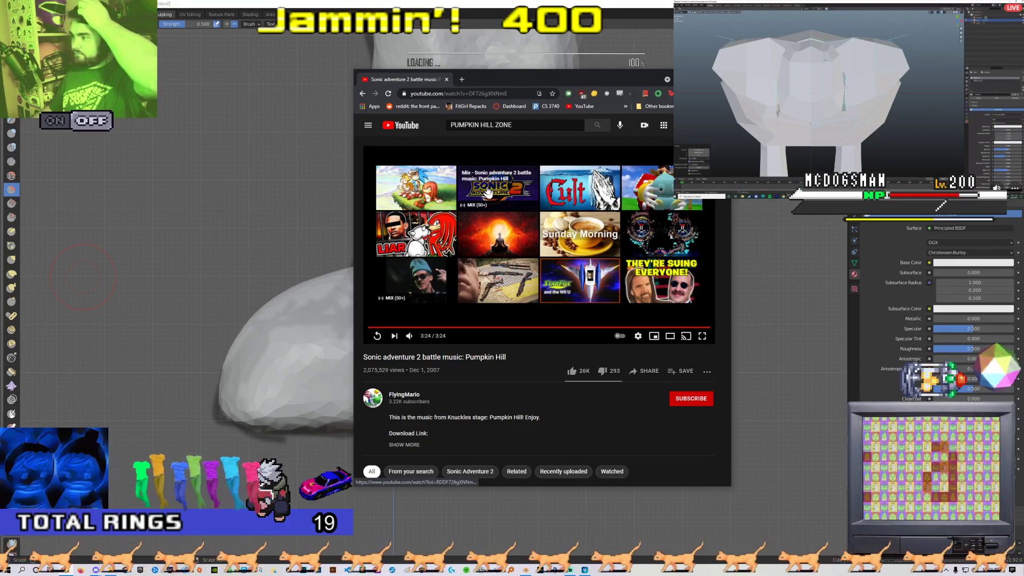
left_click(486, 191)
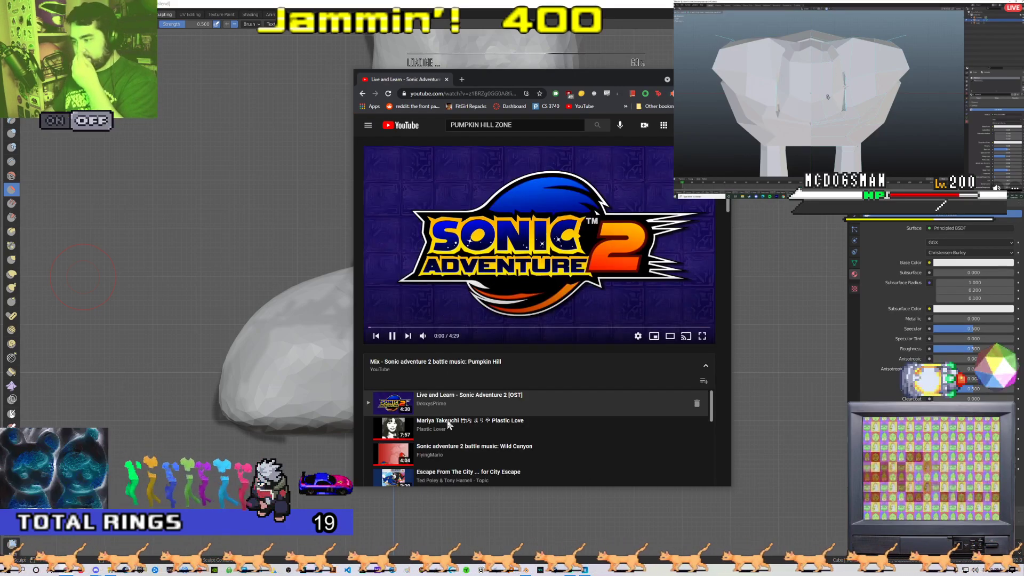
scroll(408, 431, "down", 2)
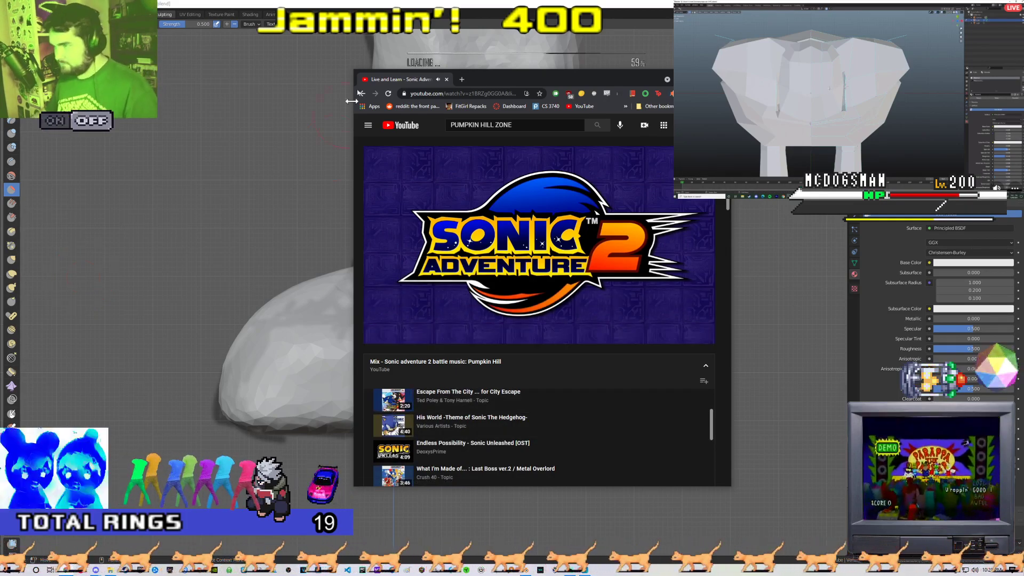
key("alt+Tab")
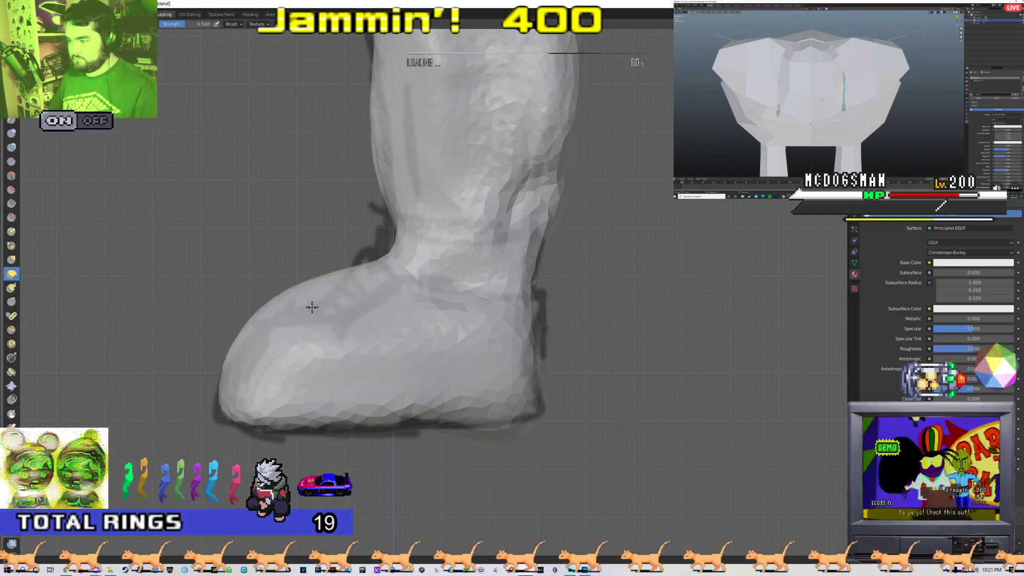
- Lower the instep and adjust the back of the heel against the side reference outline with the Elastic Deform brush
mouse_move(313, 294)
left_mouse_down()
mouse_move(330, 332)
mouse_move(374, 295)
left_mouse_up()
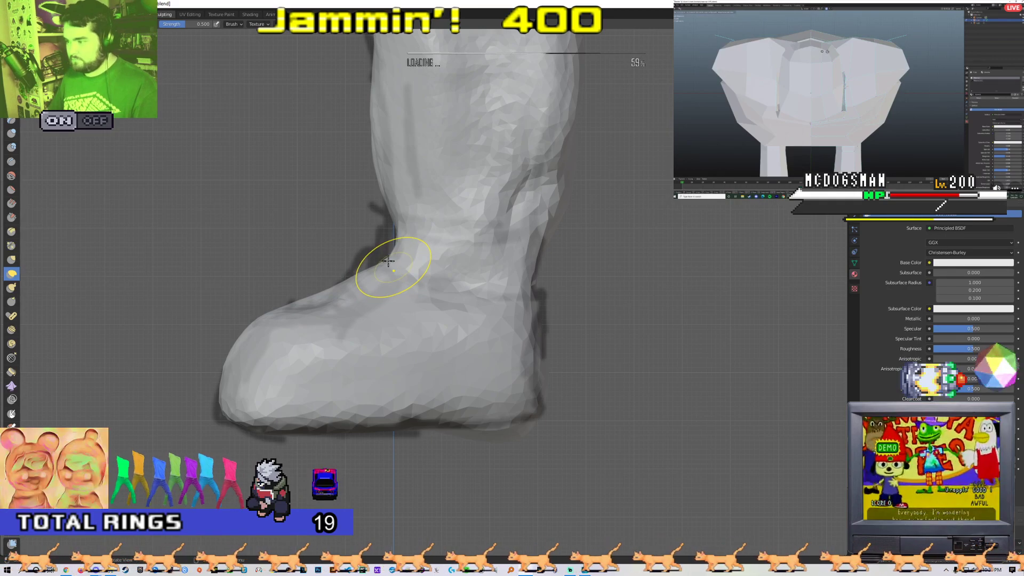
left_click_drag(377, 253, 373, 253)
mouse_move(272, 323)
left_mouse_down()
mouse_move(291, 330)
mouse_move(321, 315)
mouse_move(318, 298)
mouse_move(332, 322)
left_mouse_up()
left_click_drag(353, 281, 361, 287)
left_click_drag(258, 329, 264, 344)
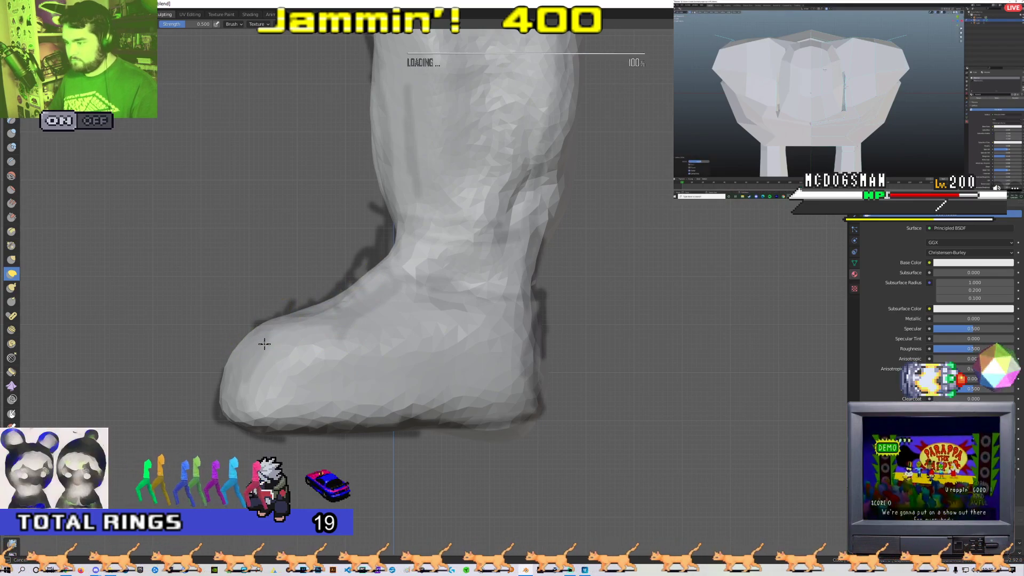
left_click_drag(528, 304, 537, 304)
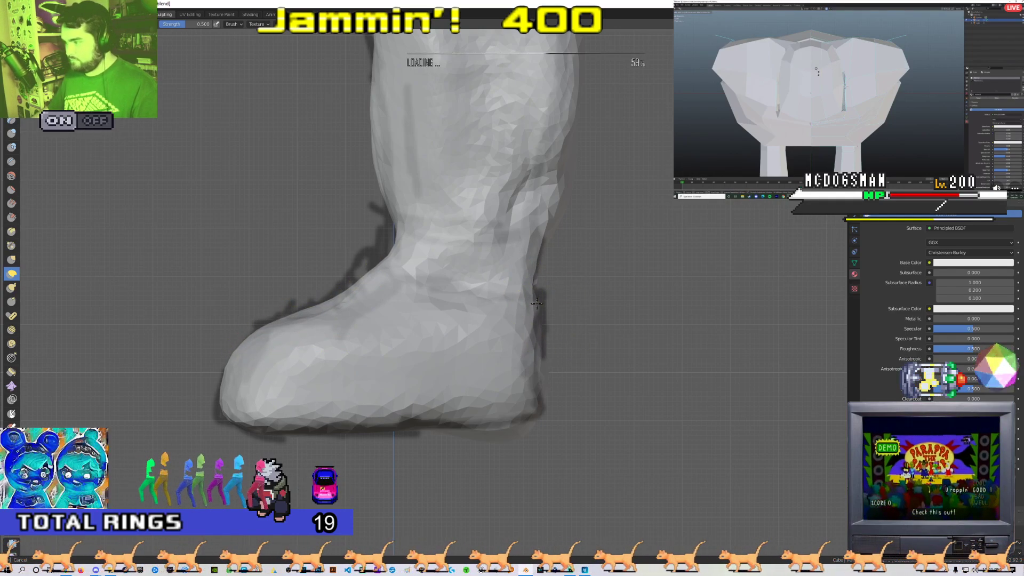
- Fit the back of the ankle, calf and knee to the side reference outline with the Elastic Deform brush
middle_click_drag(537, 304, 496, 288)
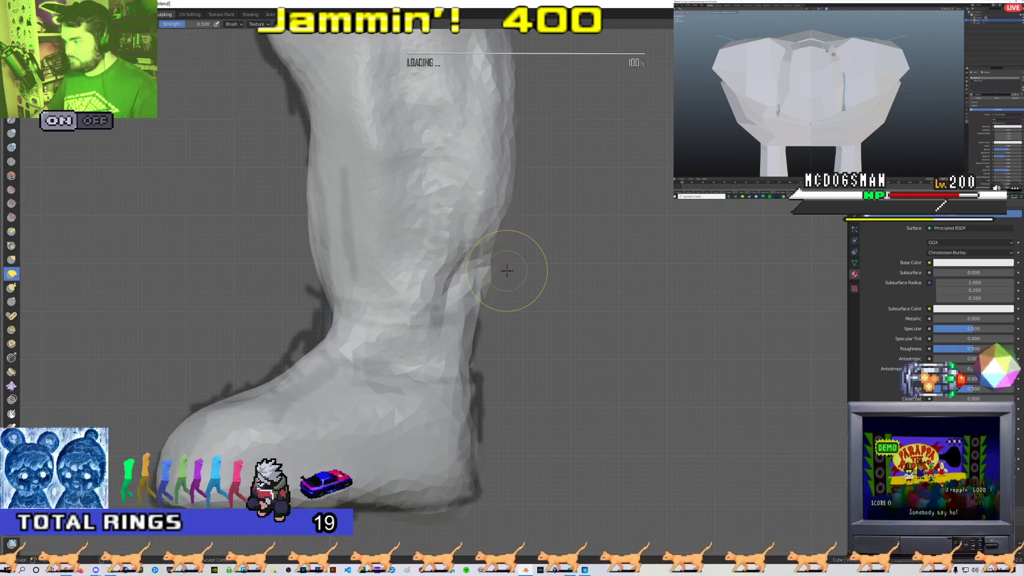
left_click_drag(482, 266, 478, 267)
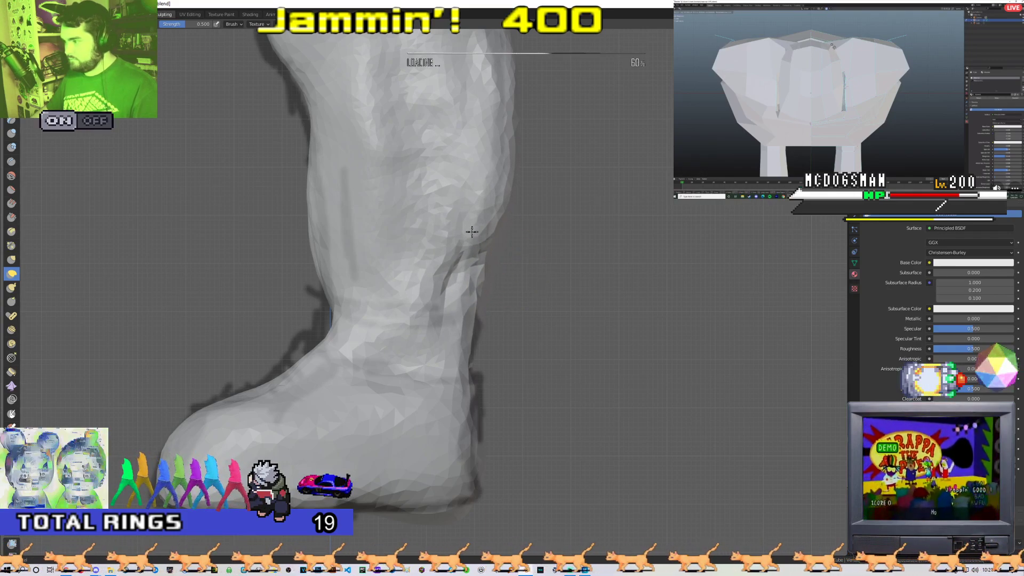
middle_click_drag(448, 227, 359, 297)
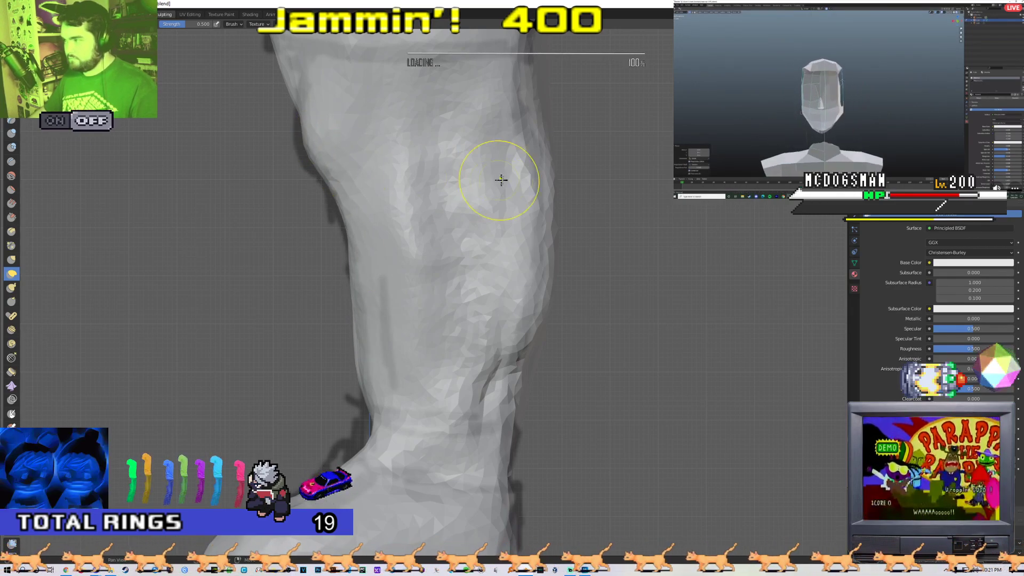
middle_click_drag(491, 178, 446, 155)
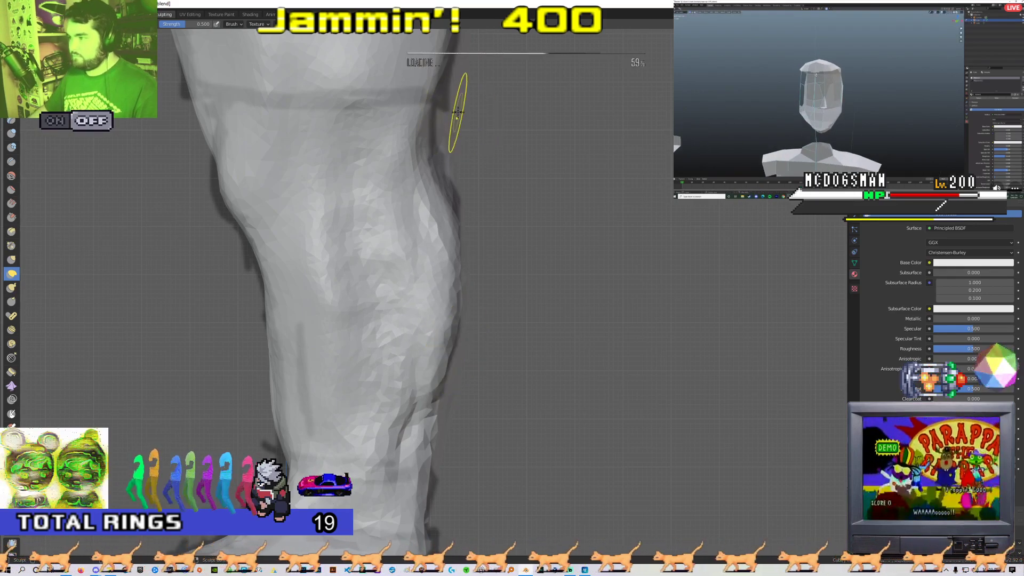
middle_click_drag(458, 113, 441, 326, "shift")
scroll(444, 334, "down", 6)
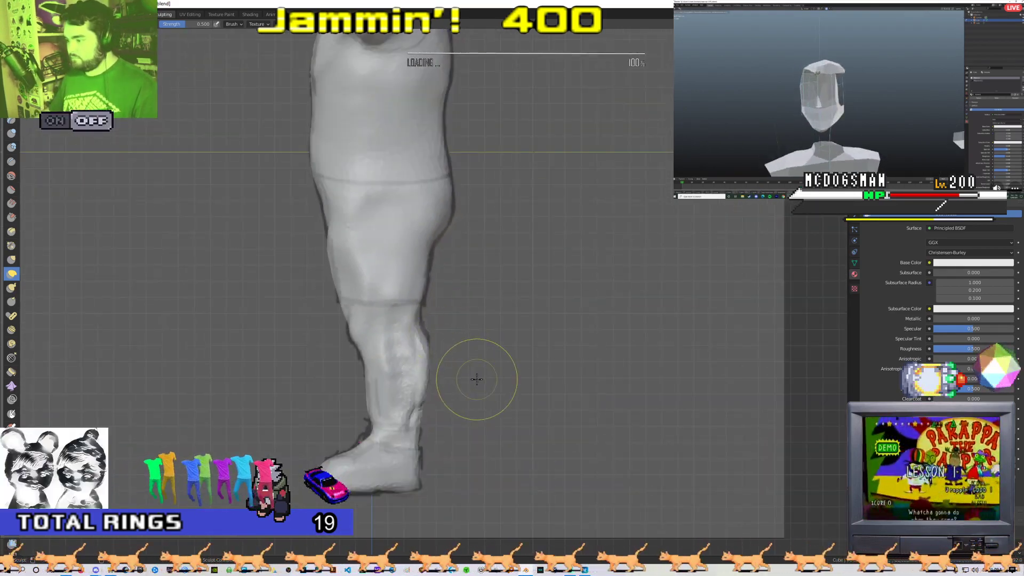
- Carve and build up the back of the calf and the lower leg with the Clay Strips brush
scroll(474, 378, "up", 5)
mouse_move(469, 359)
middle_mouse_down()
mouse_move(481, 294)
mouse_move(407, 295)
middle_mouse_up()
mouse_move(331, 366)
middle_mouse_down()
mouse_move(388, 372)
mouse_move(359, 358)
middle_mouse_up()
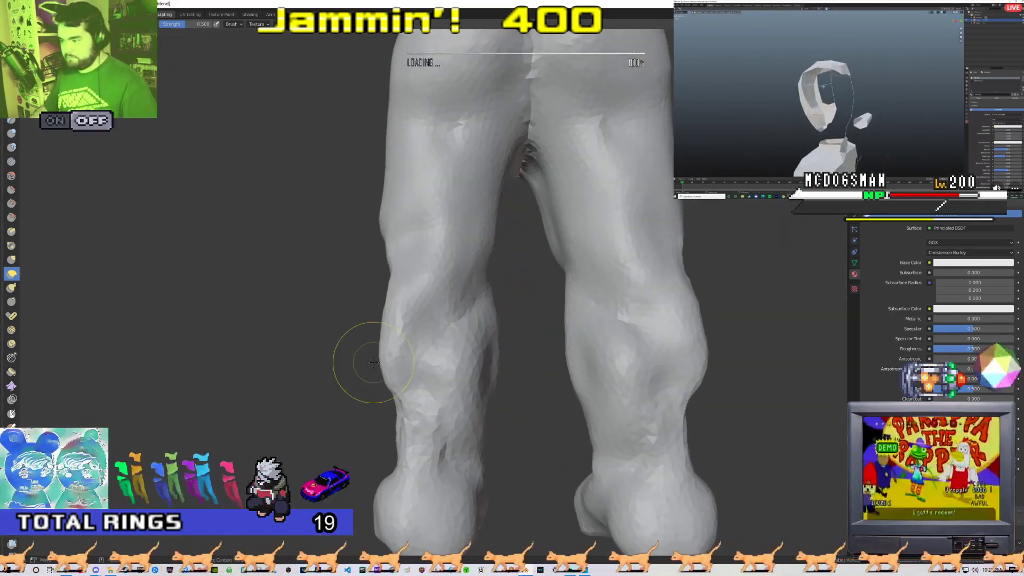
left_click(11, 91)
middle_click_drag(533, 476, 609, 480)
left_click_drag(416, 395, 406, 302, "ctrl")
middle_click_drag(406, 302, 411, 371)
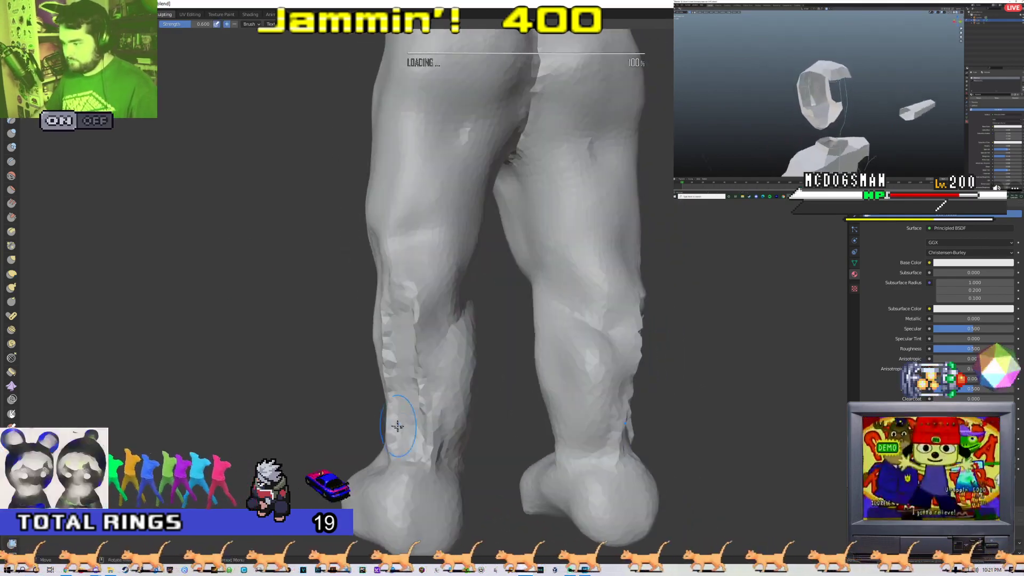
mouse_move(405, 412)
left_mouse_down()
mouse_move(418, 315)
mouse_move(418, 416)
left_mouse_up()
mouse_move(427, 394)
middle_mouse_down()
mouse_move(392, 389)
mouse_move(435, 397)
middle_mouse_up()
mouse_move(447, 331)
middle_mouse_down()
mouse_move(422, 342)
mouse_move(453, 368)
middle_mouse_up()
scroll(427, 384, "up", 2)
mouse_move(414, 389)
left_mouse_down()
mouse_move(414, 400)
mouse_move(428, 336)
mouse_move(427, 393)
left_mouse_up()
middle_click_drag(453, 392, 416, 395)
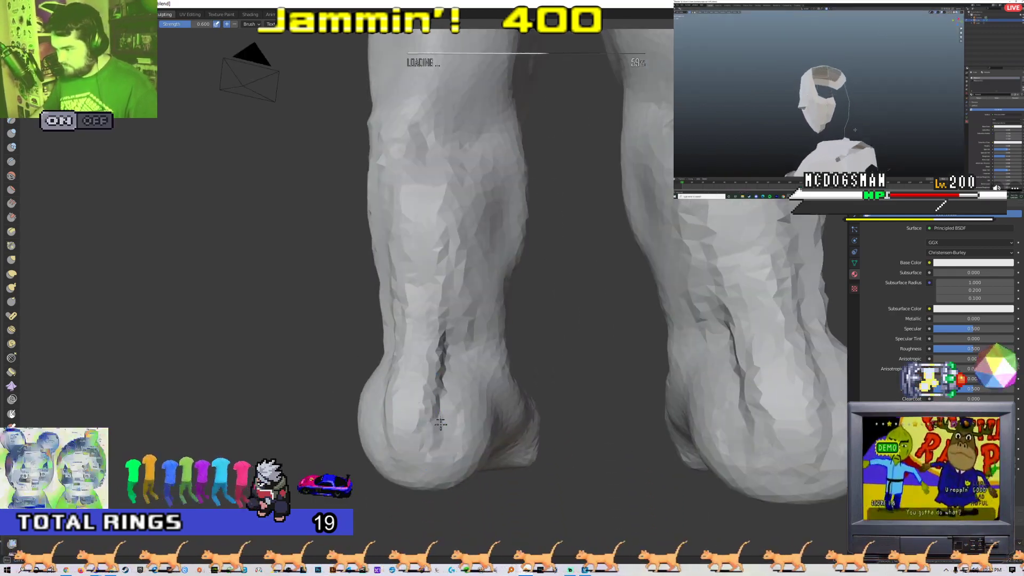
- Shape the Achilles tendon running down into the heel with the Clay Strips brush and smooth its grooves
left_click_drag(438, 430, 434, 400)
middle_click_drag(405, 410, 453, 408)
middle_click_drag(403, 376, 373, 453)
mouse_move(425, 448)
left_mouse_down()
mouse_move(441, 336)
mouse_move(434, 379)
left_mouse_up()
middle_click_drag(368, 397, 408, 414)
mouse_move(408, 415)
left_mouse_down()
mouse_move(382, 402)
mouse_move(366, 353)
left_mouse_up()
mouse_move(368, 357)
middle_mouse_down()
mouse_move(441, 441)
mouse_move(343, 429)
mouse_move(433, 235)
mouse_move(406, 227)
mouse_move(361, 240)
mouse_move(416, 384)
mouse_move(376, 347)
middle_mouse_up()
- Build up the calf and carve a crease behind the knee with the Clay Strips brush
scroll(416, 384, "down", 6)
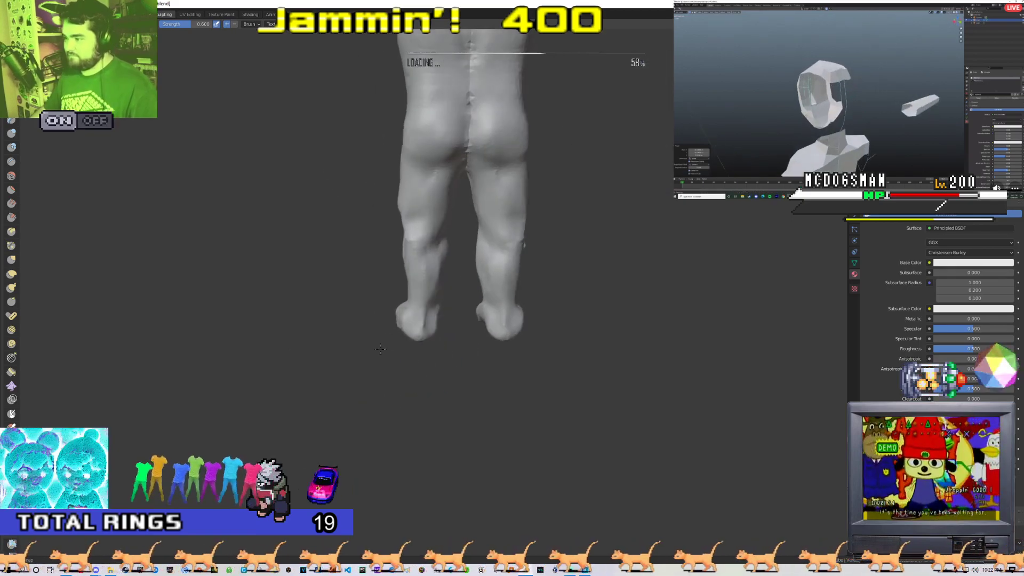
scroll(403, 267, "up", 6)
middle_click_drag(404, 242, 390, 287, "shift")
mouse_move(389, 287)
left_mouse_down()
mouse_move(389, 263)
mouse_move(427, 267)
mouse_move(402, 338)
left_mouse_up()
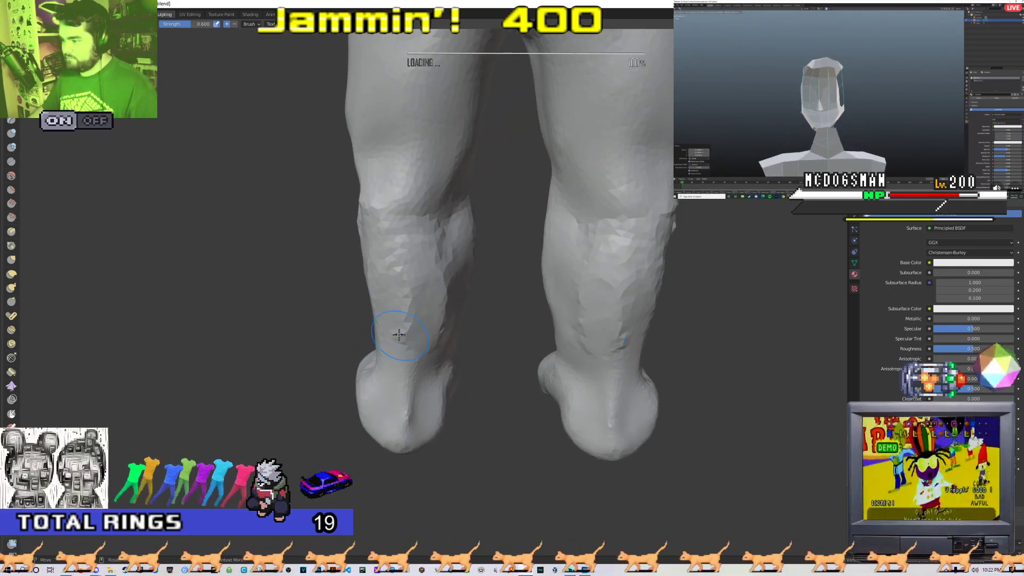
mouse_move(386, 228)
left_mouse_down("ctrl")
mouse_move(411, 245)
mouse_move(450, 241)
left_mouse_up("ctrl")
middle_click_drag(427, 191, 431, 273, "shift")
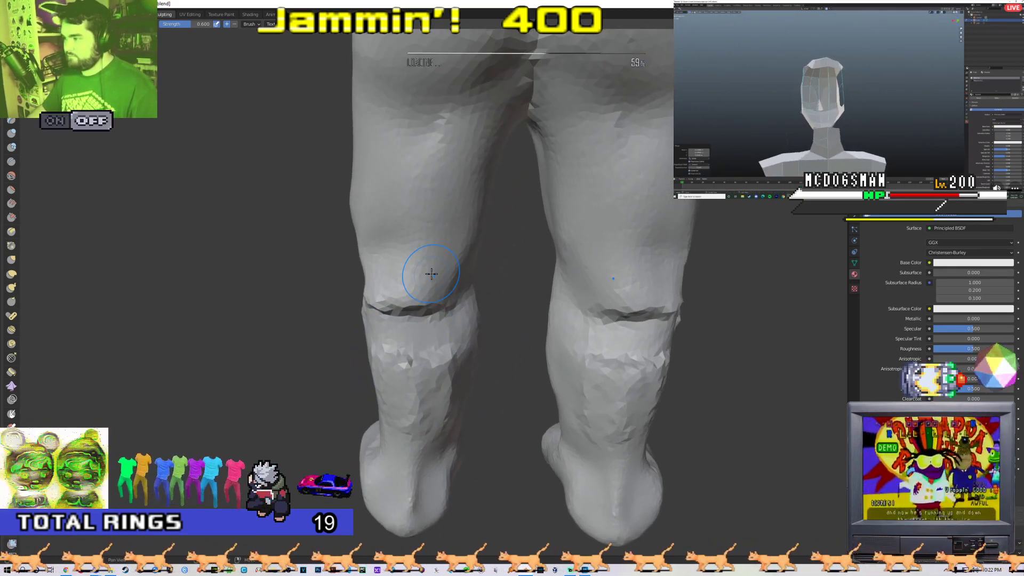
- Add hamstring volume down the back of the thigh, blend it into the knee, and build up the upper calf
mouse_move(427, 157)
left_mouse_down()
mouse_move(407, 286)
mouse_move(432, 320)
left_mouse_up()
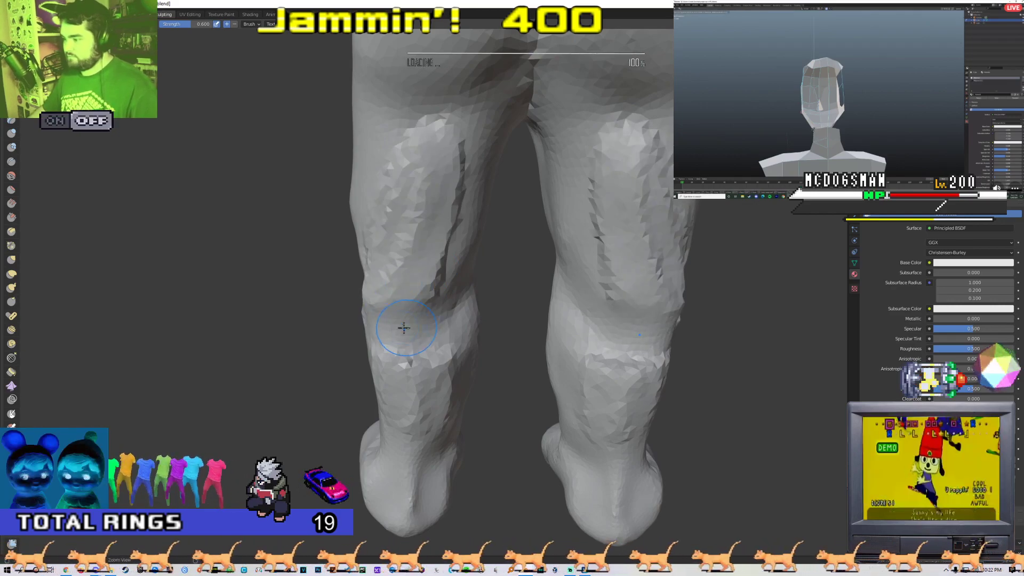
middle_click_drag(410, 327, 409, 313)
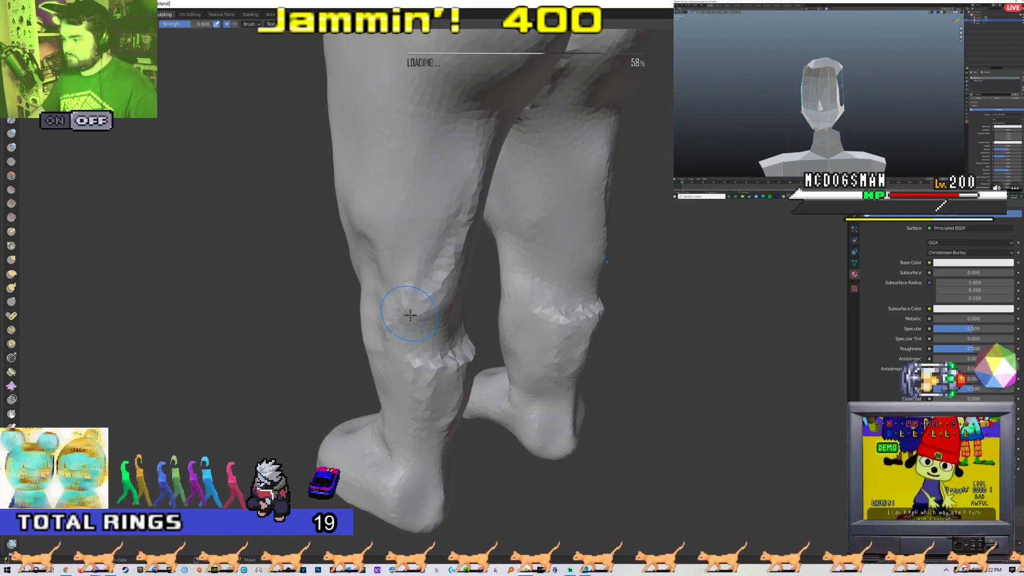
mouse_move(448, 247)
middle_mouse_down()
mouse_move(418, 183)
mouse_move(446, 198)
middle_mouse_up()
mouse_move(412, 341)
left_mouse_down()
mouse_move(418, 368)
mouse_move(426, 354)
left_mouse_up()
mouse_move(463, 362)
middle_mouse_down()
mouse_move(429, 359)
mouse_move(418, 425)
mouse_move(434, 389)
mouse_move(563, 376)
mouse_move(372, 379)
mouse_move(459, 328)
mouse_move(361, 330)
middle_mouse_up()
scroll(557, 383, "down", 2)
scroll(456, 373, "down", 3)
scroll(372, 378, "down", 2)
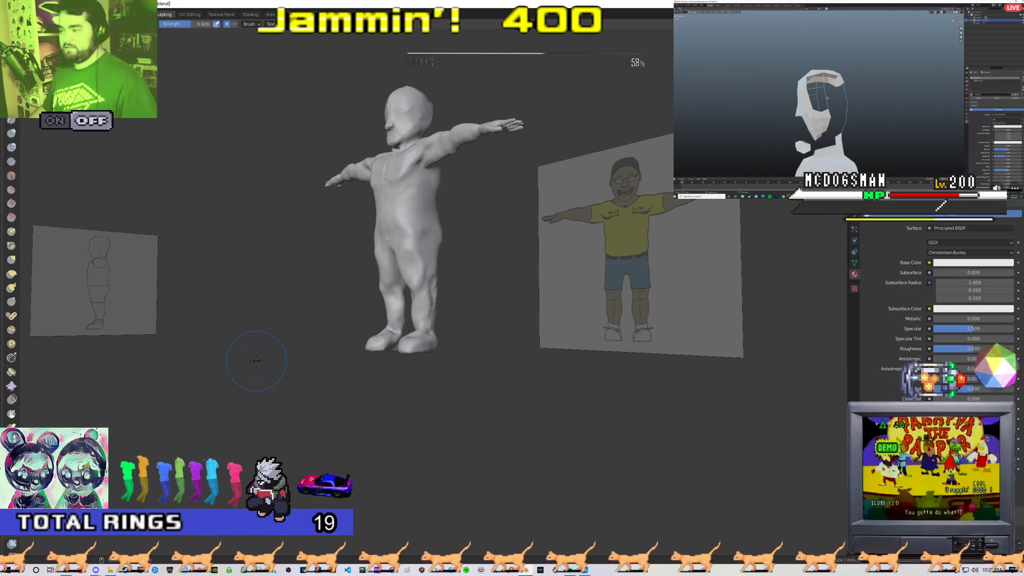
- Switch to YouTube, pause the playing video, and return to Blender
key("alt+Tab")
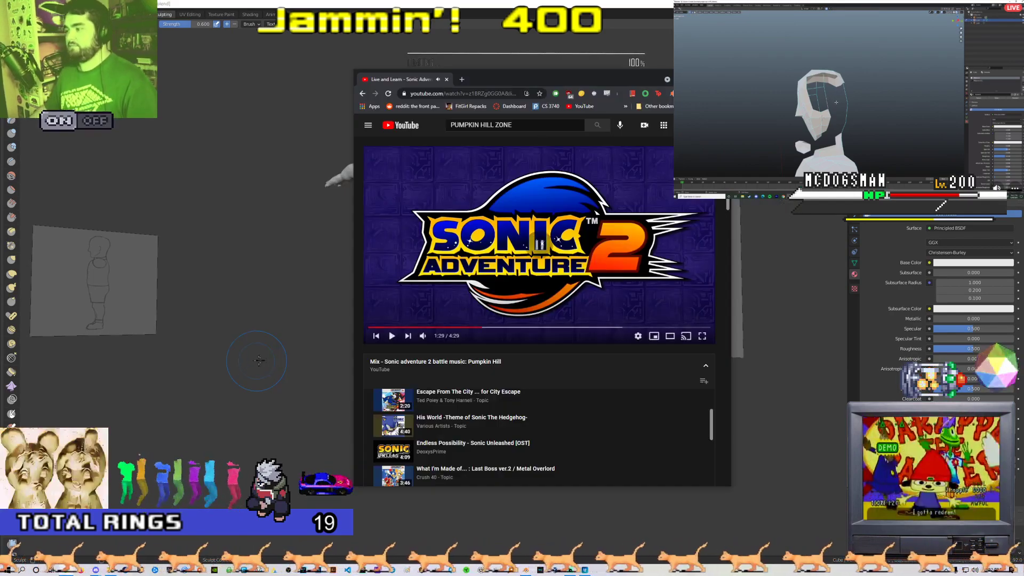
key("alt+Tab")
- Build up the back of the thigh below the buttocks with the Clay Strips brush
middle_click_drag(447, 238, 341, 251)
scroll(378, 269, "up", 6)
middle_click_drag(448, 240, 434, 280, "shift")
mouse_move(440, 280)
middle_mouse_down()
mouse_move(407, 281)
mouse_move(389, 297)
middle_mouse_up()
scroll(407, 304, "up", 4)
left_click_drag(422, 225, 402, 314)
scroll(407, 307, "down", 2)
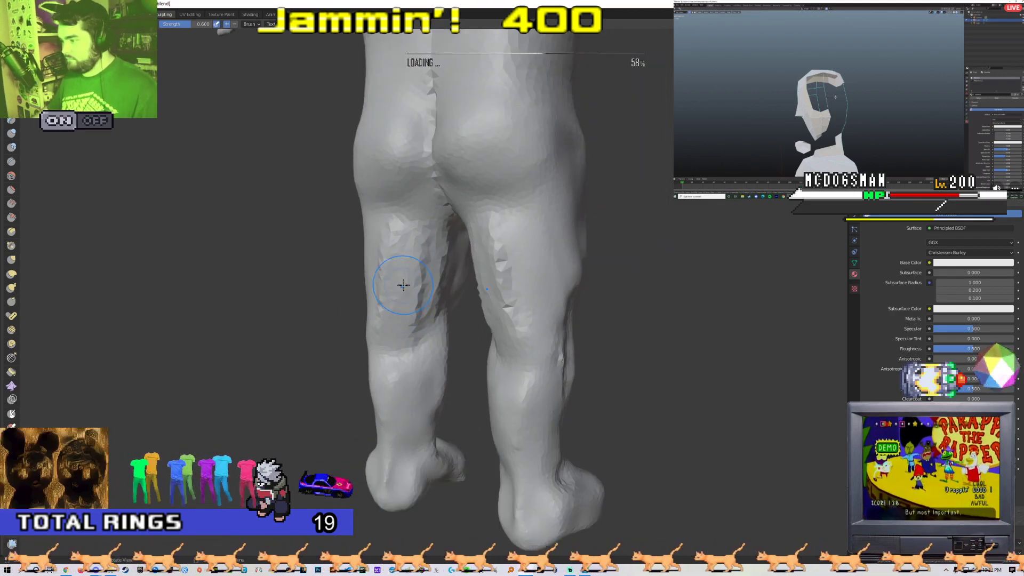
- Add more strokes to the back and inner side of the thigh, and undo the last stroke
middle_click_drag(402, 286, 445, 281)
left_click_drag(408, 232, 404, 254)
middle_click_drag(388, 280, 448, 288)
left_click_drag(409, 297, 393, 263)
mouse_move(393, 272)
middle_mouse_down()
mouse_move(451, 283)
mouse_move(381, 260)
middle_mouse_up()
key("ctrl+z")
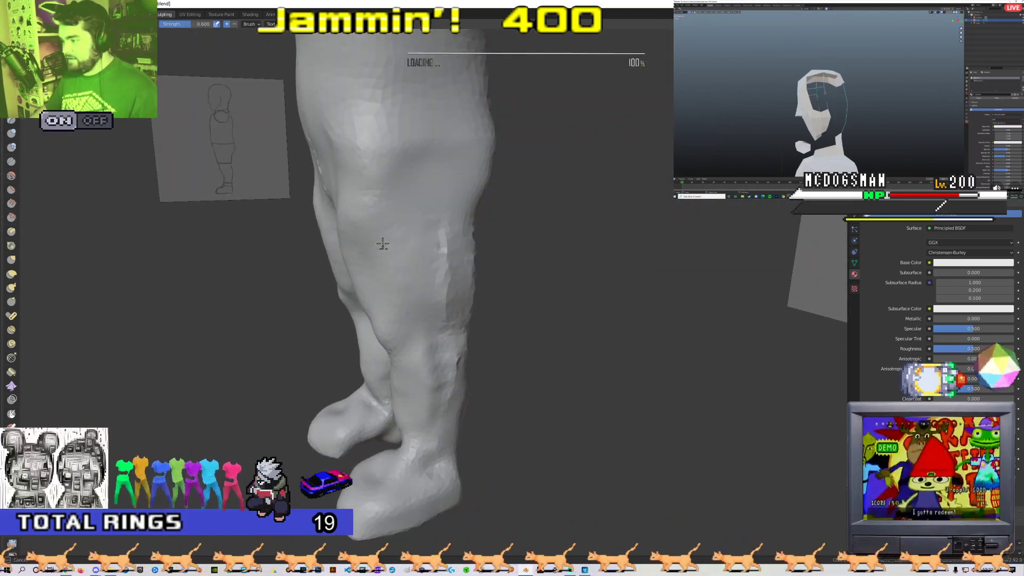
- Smooth the back and outer side of the thigh into the hip and knee
middle_click_drag(442, 265, 407, 271)
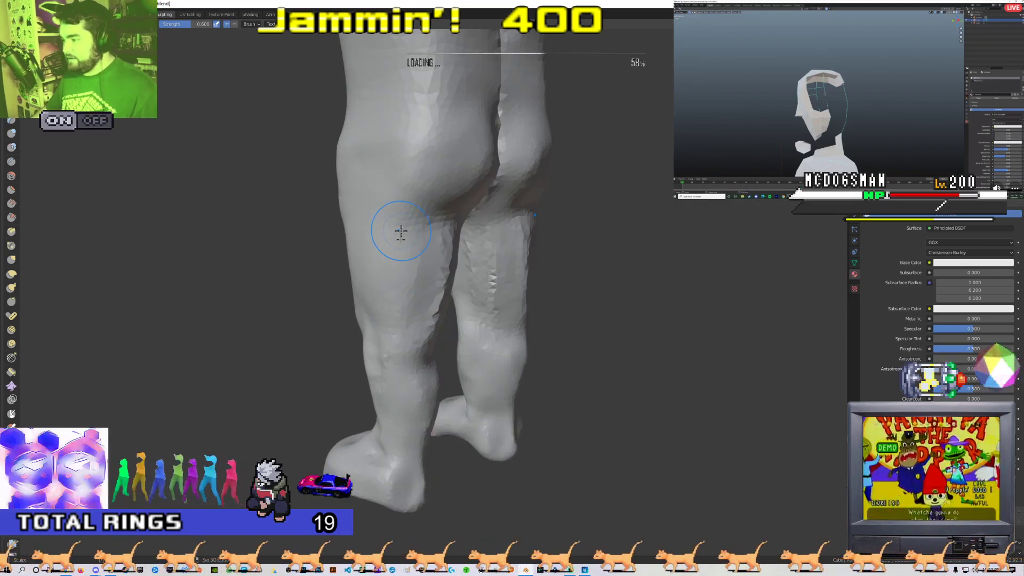
middle_click_drag(400, 228, 400, 254)
mouse_move(411, 320)
middle_mouse_down()
mouse_move(423, 285)
mouse_move(411, 235)
mouse_move(411, 265)
mouse_move(379, 275)
middle_mouse_up()
left_click_drag(462, 233, 461, 236)
mouse_move(480, 229)
middle_mouse_down()
mouse_move(473, 247)
mouse_move(458, 229)
mouse_move(467, 236)
middle_mouse_up()
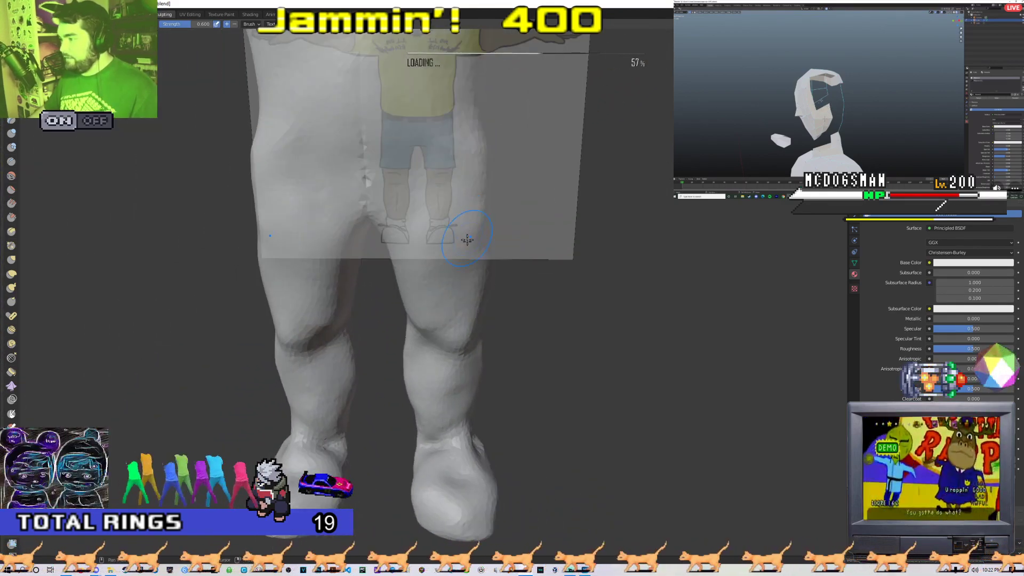
middle_click_drag(485, 199, 420, 220)
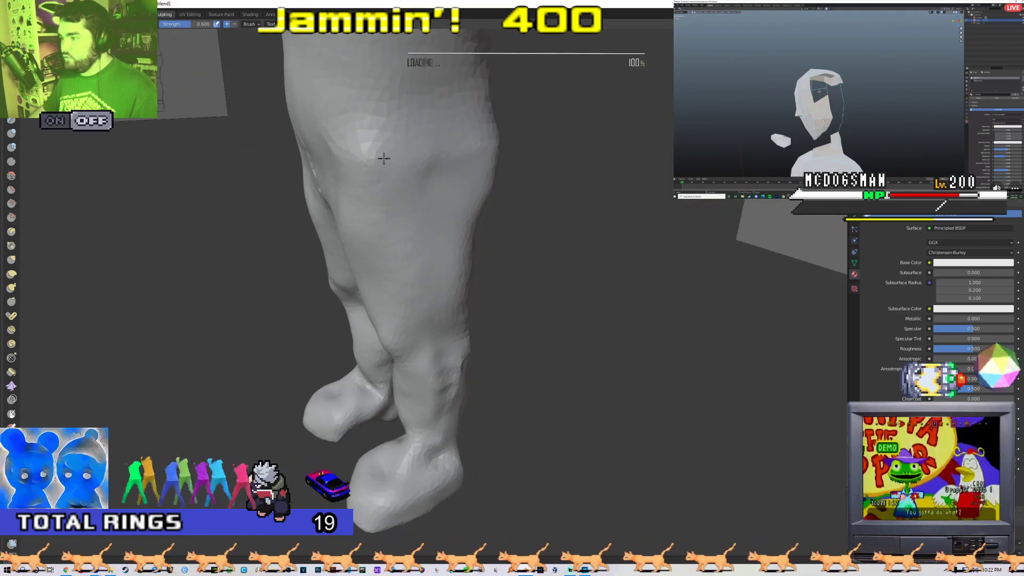
- Examine the lower legs and feet, and cycle through the open windows past the leg reference picture back to Blender
mouse_move(348, 148)
middle_mouse_down()
mouse_move(508, 263)
mouse_move(490, 309)
mouse_move(361, 370)
mouse_move(374, 298)
mouse_move(394, 300)
middle_mouse_up()
scroll(507, 263, "down", 7)
scroll(402, 347, "up", 8)
middle_click_drag(337, 300, 324, 332)
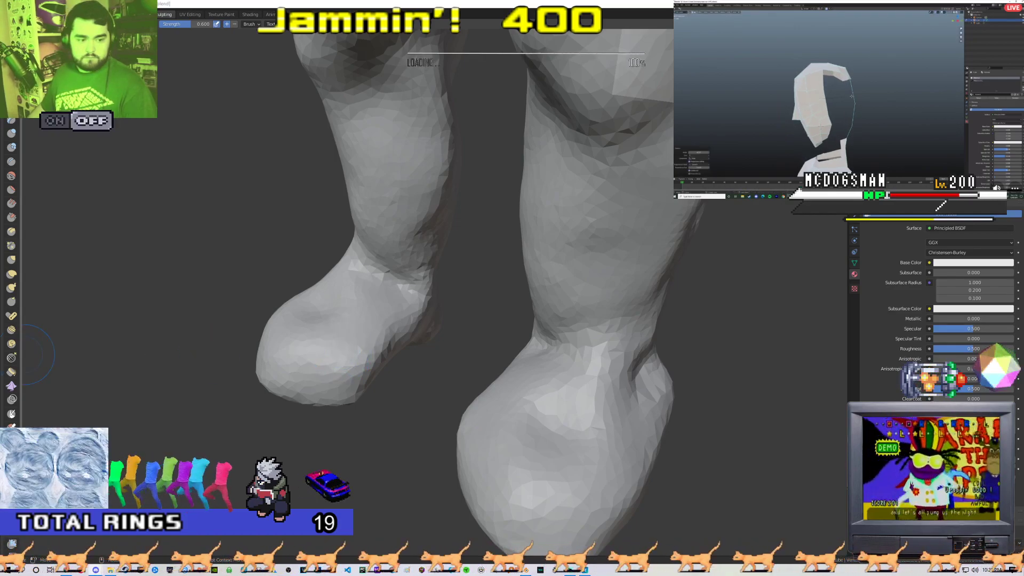
key("alt+Tab")
key("alt+Tab")
key("alt+Tab")
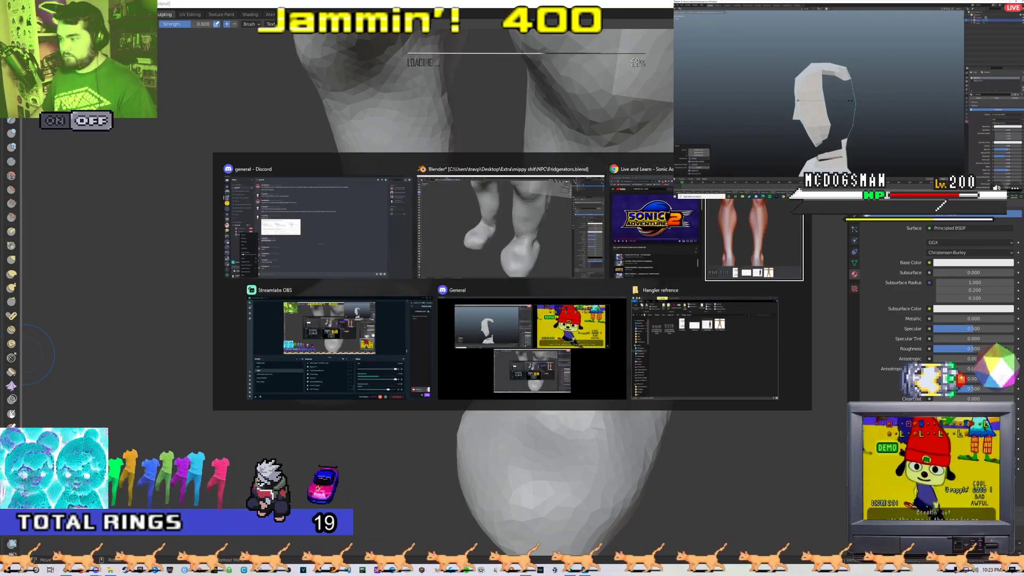
key("alt+Tab")
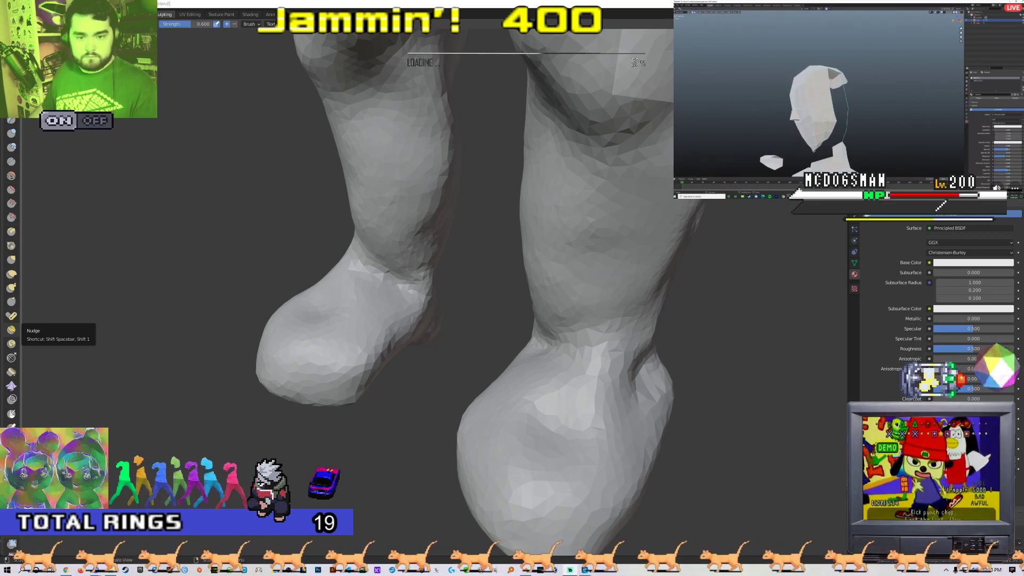
- Inspect the feet up close in rendered and wireframe viewport shading, and return to solid shading
mouse_move(401, 296)
middle_mouse_down()
mouse_move(389, 307)
mouse_move(498, 278)
mouse_move(408, 257)
middle_mouse_up()
scroll(408, 257, "up", 3)
key("z")
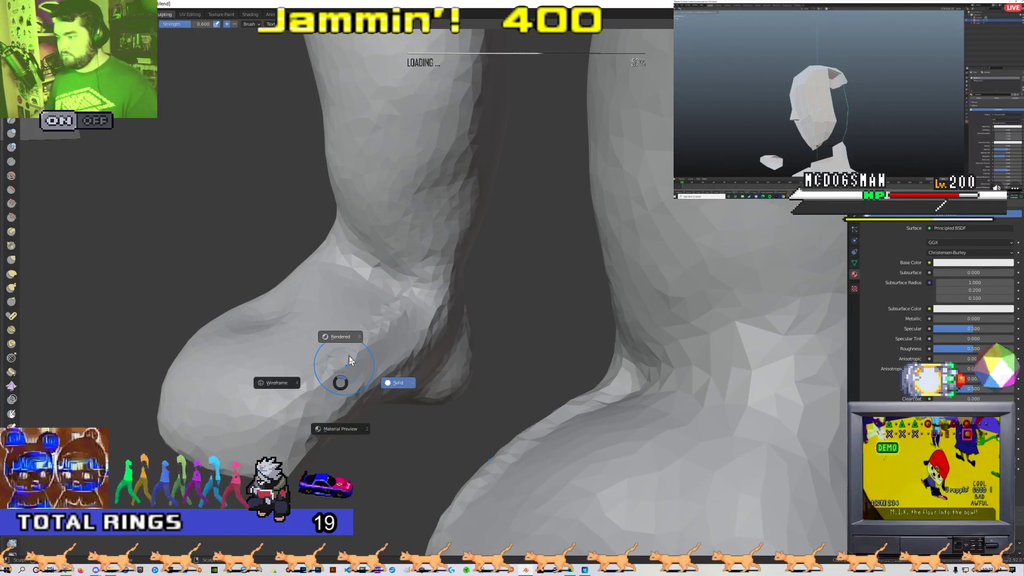
left_click(349, 342)
right_click(355, 338)
middle_click_drag(368, 331, 445, 302)
key("z")
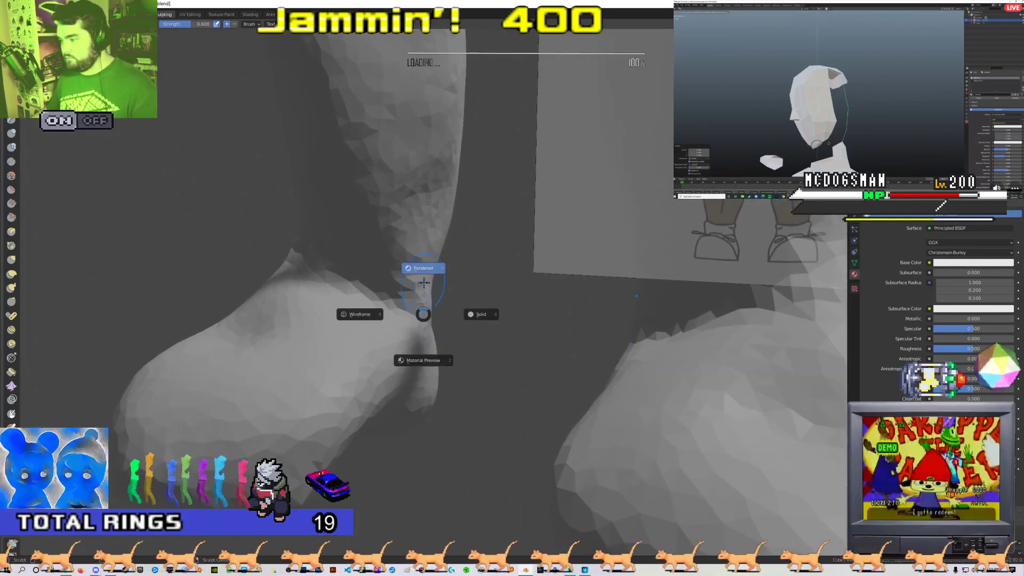
left_click(358, 314)
key("z")
left_click(515, 322)
middle_click_drag(514, 322, 270, 393)
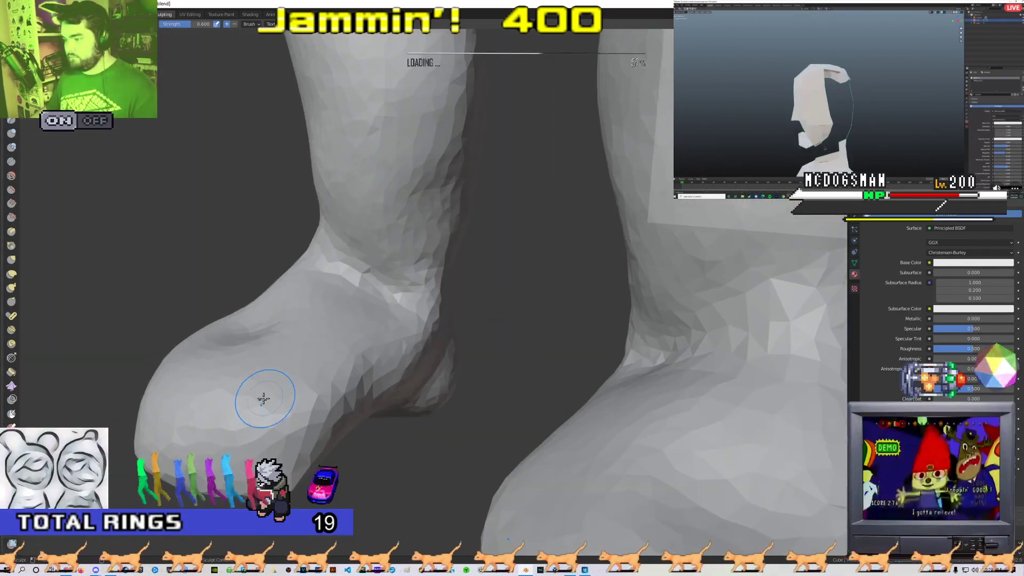
scroll(300, 403, "up", 3)
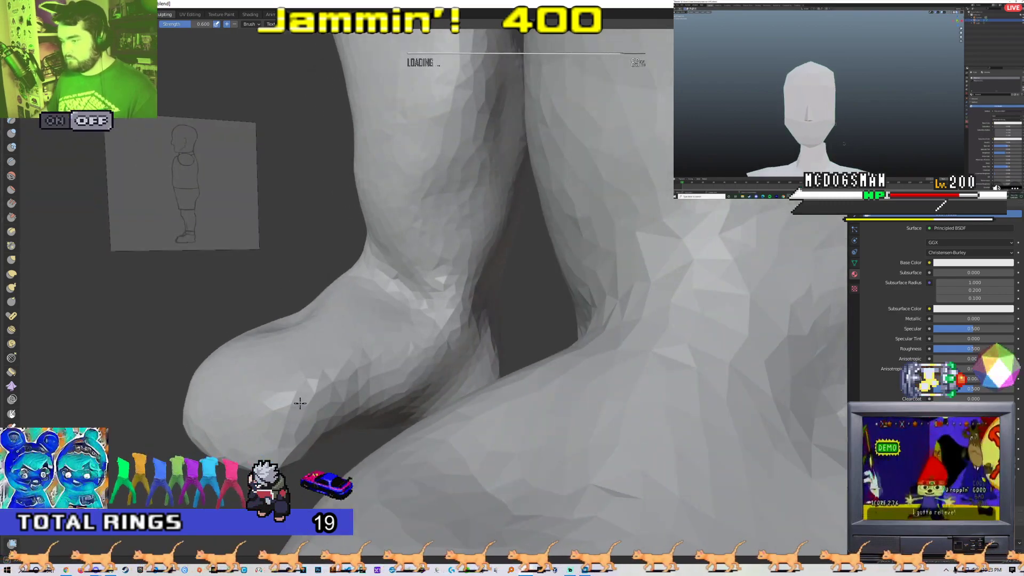
- Flatten the underside of the foot from toe to heel with the Flatten brush
left_click(10, 189)
mouse_move(259, 440)
left_mouse_down()
mouse_move(411, 350)
mouse_move(343, 373)
mouse_move(402, 347)
mouse_move(263, 366)
mouse_move(416, 365)
left_mouse_up()
mouse_move(416, 366)
middle_mouse_down()
mouse_move(427, 425)
mouse_move(468, 418)
mouse_move(386, 421)
mouse_move(405, 411)
middle_mouse_up()
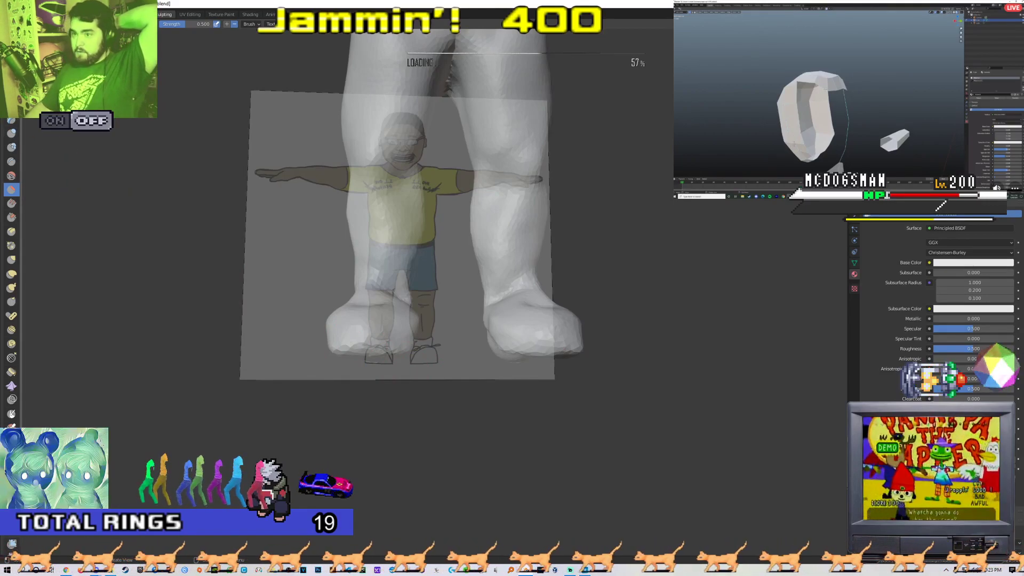
- Carve the arch along the inner side and sole of the foot with subtracting Clay Strips strokes
left_click(11, 91)
mouse_move(577, 267)
middle_mouse_down()
mouse_move(589, 274)
mouse_move(495, 366)
mouse_move(463, 371)
mouse_move(423, 422)
mouse_move(501, 398)
mouse_move(525, 373)
mouse_move(426, 343)
middle_mouse_up()
left_click_drag(378, 368, 325, 352, "ctrl")
mouse_move(342, 357)
middle_mouse_down()
mouse_move(397, 353)
mouse_move(380, 340)
middle_mouse_up()
left_click_drag(380, 340, 356, 332, "ctrl")
middle_click_drag(356, 332, 387, 283)
left_click_drag(388, 324, 375, 326, "ctrl")
middle_click_drag(340, 327, 369, 373)
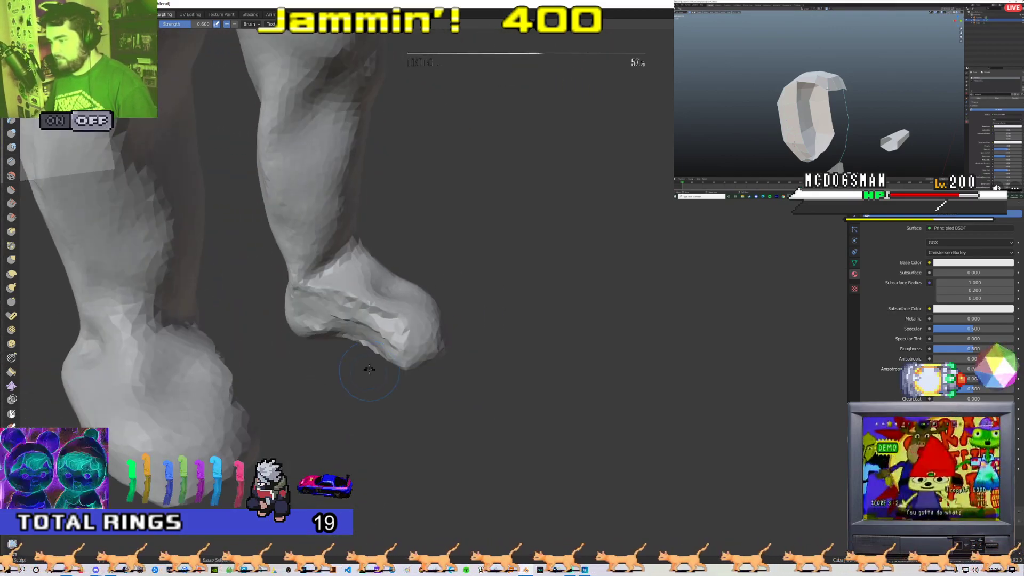
- Refine the outer edge, heel and ankle of the foot and smooth them into the lower leg
mouse_move(350, 295)
middle_mouse_down()
mouse_move(407, 320)
mouse_move(469, 324)
middle_mouse_up()
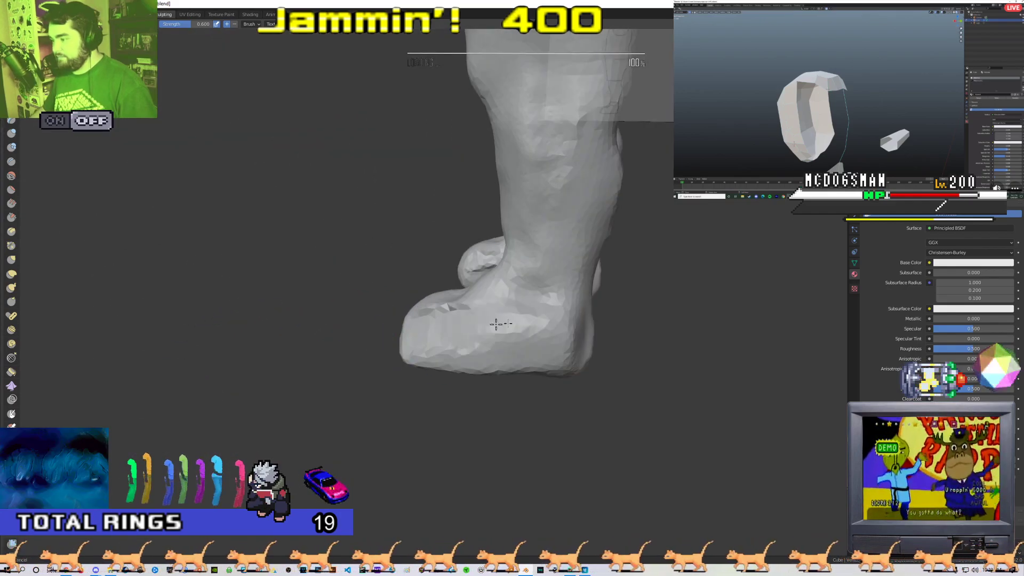
mouse_move(511, 365)
middle_mouse_down()
mouse_move(457, 308)
mouse_move(423, 320)
mouse_move(406, 274)
mouse_move(435, 330)
middle_mouse_up()
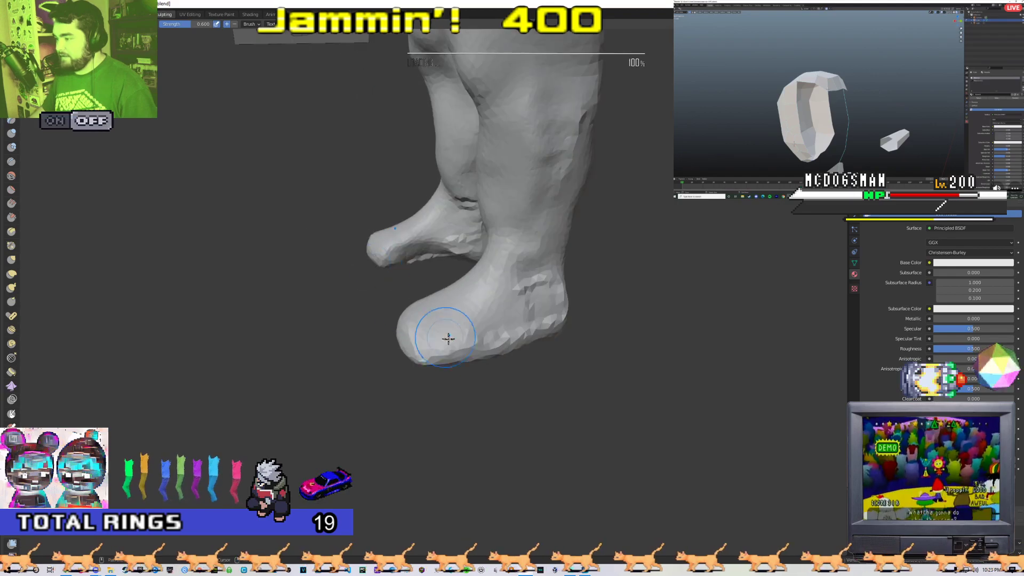
mouse_move(514, 313)
middle_mouse_down()
mouse_move(507, 300)
mouse_move(376, 349)
middle_mouse_up()
mouse_move(311, 261)
middle_mouse_down()
mouse_move(320, 277)
mouse_move(351, 267)
mouse_move(372, 393)
mouse_move(370, 361)
mouse_move(490, 359)
mouse_move(457, 350)
mouse_move(480, 349)
mouse_move(472, 357)
mouse_move(445, 303)
mouse_move(407, 354)
mouse_move(362, 331)
mouse_move(349, 359)
middle_mouse_up()
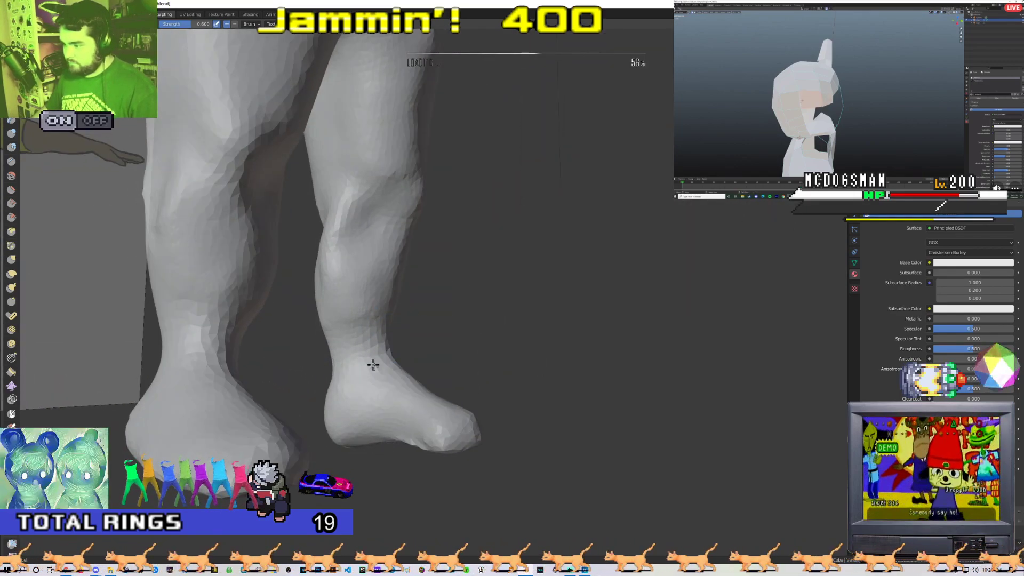
- Examine the knees, calves, thighs and feet from the front, the side and behind
mouse_move(371, 297)
middle_mouse_down()
mouse_move(382, 298)
mouse_move(331, 292)
mouse_move(390, 326)
mouse_move(320, 331)
middle_mouse_up()
scroll(389, 327, "up", 4)
mouse_move(383, 161)
middle_mouse_down()
mouse_move(326, 360)
mouse_move(299, 325)
mouse_move(341, 251)
mouse_move(360, 171)
mouse_move(332, 273)
mouse_move(371, 335)
mouse_move(441, 362)
middle_mouse_up()
mouse_move(487, 263)
middle_mouse_down()
mouse_move(400, 345)
mouse_move(394, 370)
mouse_move(337, 373)
mouse_move(437, 372)
middle_mouse_up()
scroll(402, 404, "down", 5)
scroll(337, 373, "up", 1)
scroll(438, 372, "up", 1)
middle_click_drag(457, 296, 465, 299)
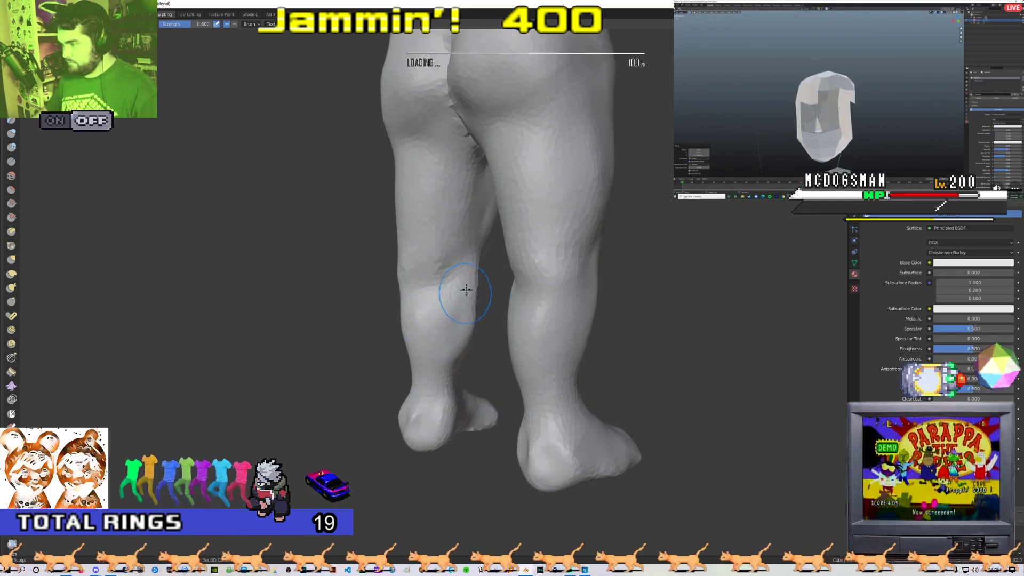
scroll(459, 352, "down", 8)
mouse_move(459, 352)
middle_mouse_down()
mouse_move(465, 330)
mouse_move(325, 347)
mouse_move(435, 376)
mouse_move(501, 379)
mouse_move(385, 398)
mouse_move(468, 407)
mouse_move(502, 393)
mouse_move(411, 367)
mouse_move(380, 342)
mouse_move(404, 353)
mouse_move(417, 346)
mouse_move(361, 323)
mouse_move(427, 357)
mouse_move(384, 363)
mouse_move(434, 356)
middle_mouse_up()
scroll(341, 363, "up", 4)
scroll(488, 390, "up", 2)
scroll(380, 341, "down", 4)
scroll(418, 344, "up", 2)
- Try to repose the upper body with the Pose brush from a distant view, and undo the deformation
left_click(11, 316)
scroll(431, 260, "down", 6)
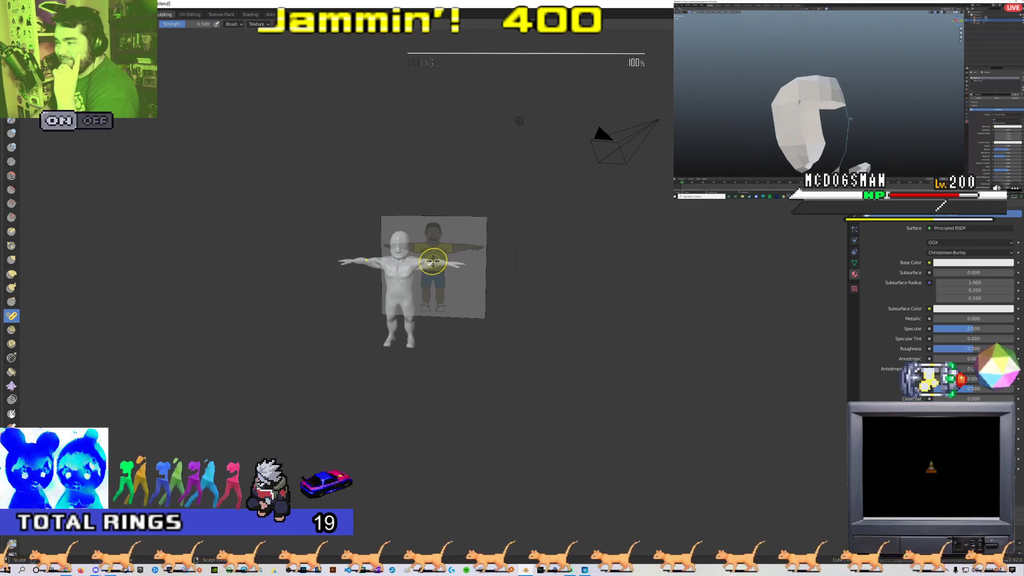
scroll(427, 256, "up", 5)
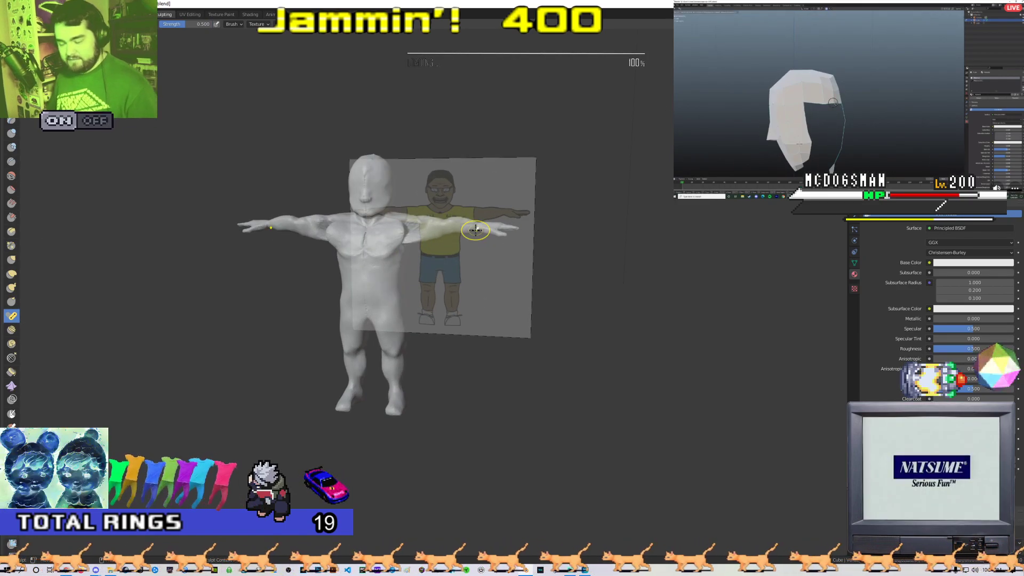
scroll(475, 230, "down", 4)
scroll(339, 348, "up", 2)
scroll(339, 349, "down", 5)
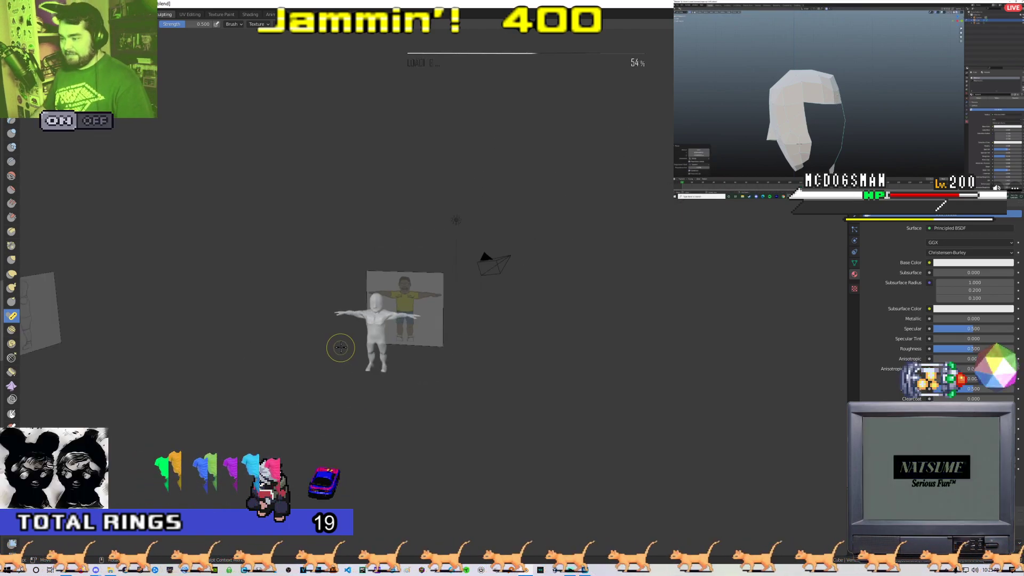
middle_click_drag(339, 349, 389, 304)
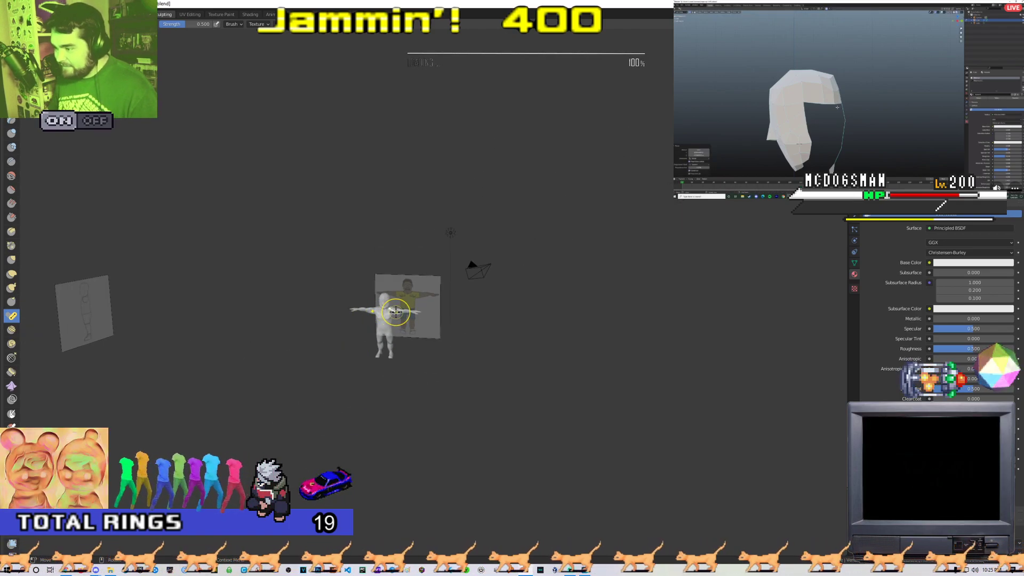
left_click_drag(403, 303, 403, 328)
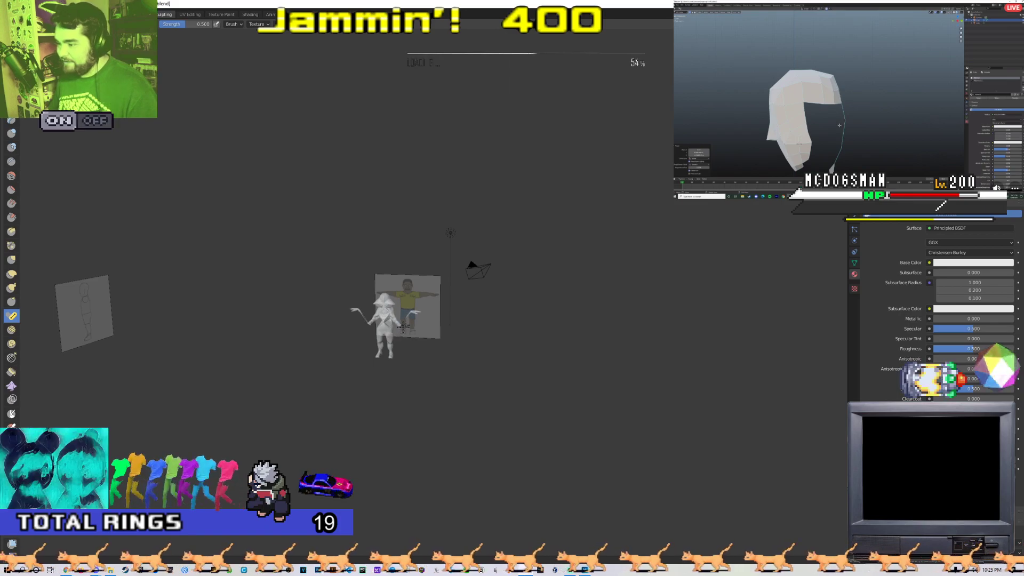
scroll(408, 324, "up", 9)
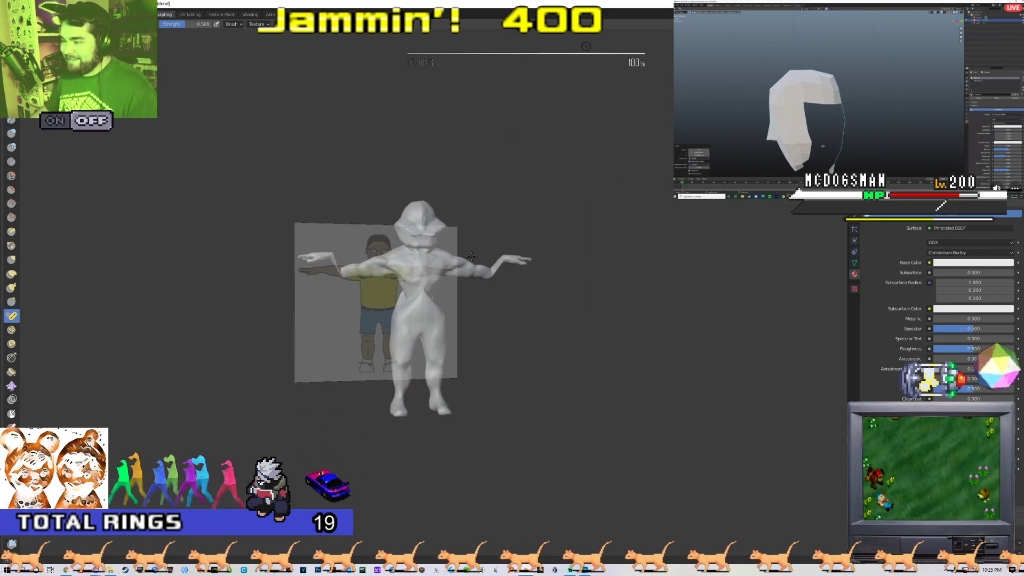
key("ctrl+z")
- Examine the whole figure beside the reference images from several angles, ending in the side view
scroll(468, 309, "down", 5)
middle_click_drag(469, 317, 541, 274)
scroll(501, 336, "up", 4)
scroll(564, 299, "down", 3)
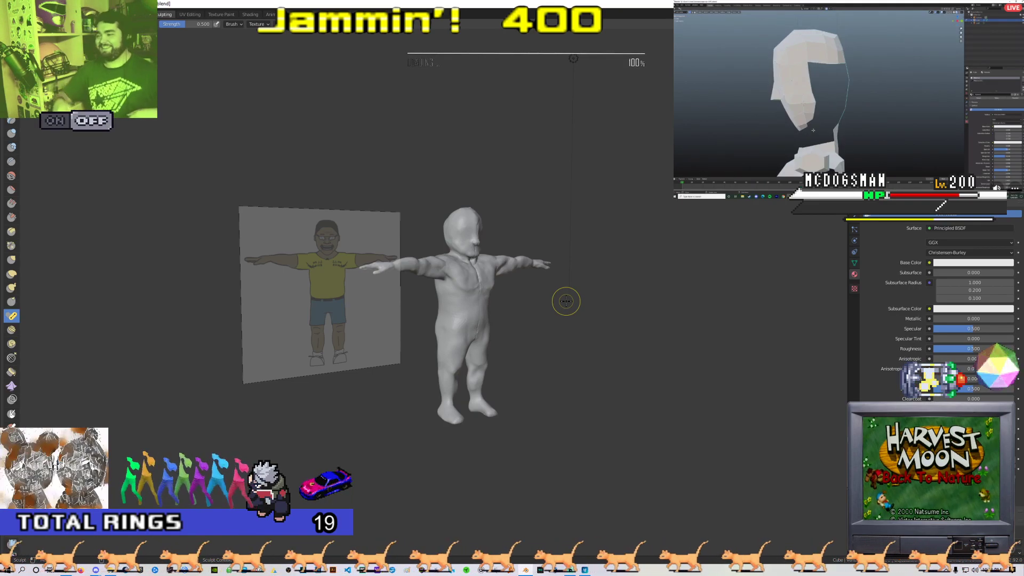
mouse_move(562, 309)
middle_mouse_down()
mouse_move(546, 339)
mouse_move(456, 348)
mouse_move(420, 338)
mouse_move(434, 297)
mouse_move(511, 359)
mouse_move(419, 360)
mouse_move(400, 340)
middle_mouse_up()
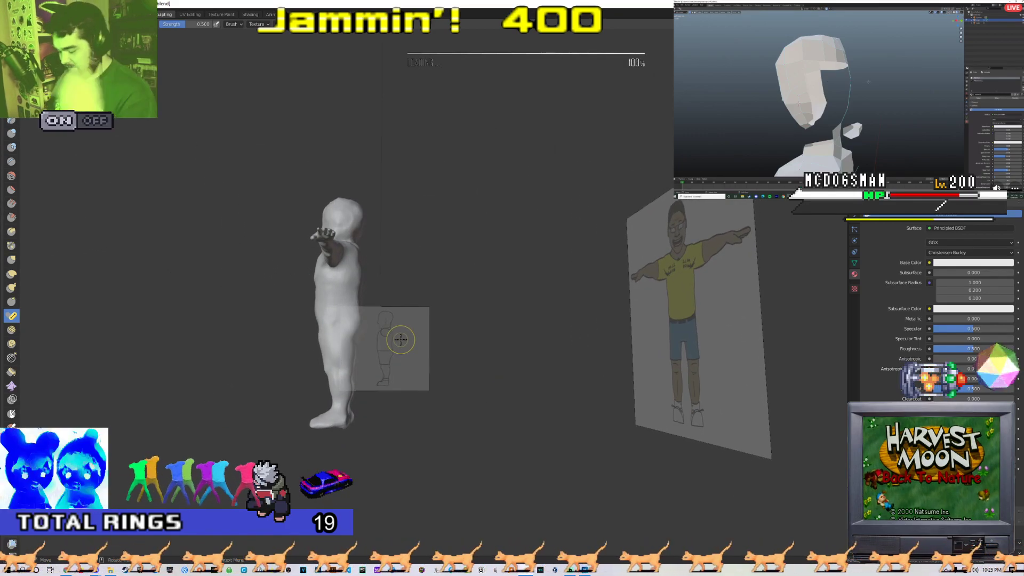
key("KP_1")
key("KP_3")
- Reshape the nose and the crown of the head against the side reference with the Elastic Deform brush
scroll(399, 339, "up", 7)
middle_click_drag(302, 329, 430, 352, "shift")
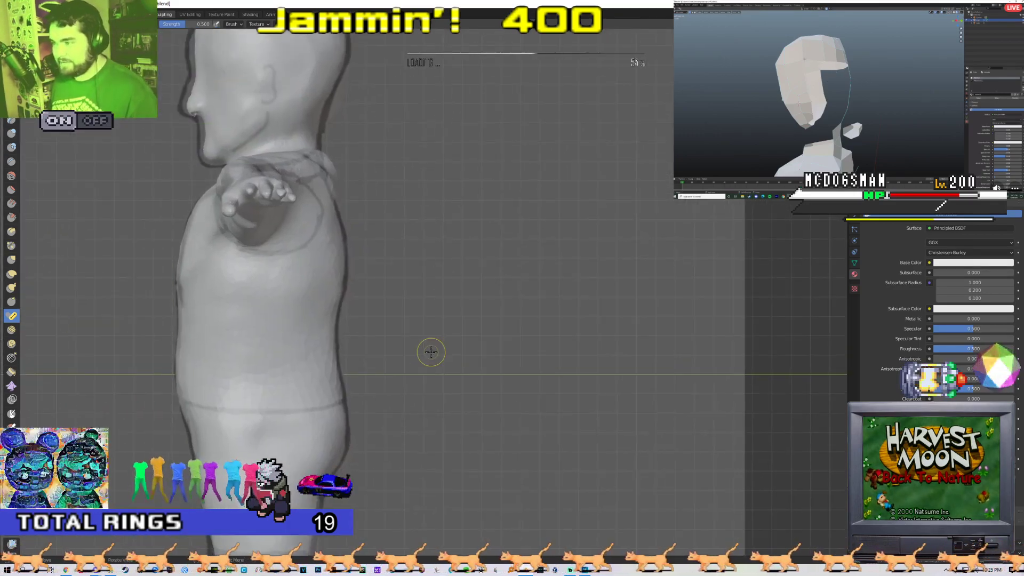
middle_click_drag(360, 246, 427, 413, "shift")
scroll(426, 410, "up", 3)
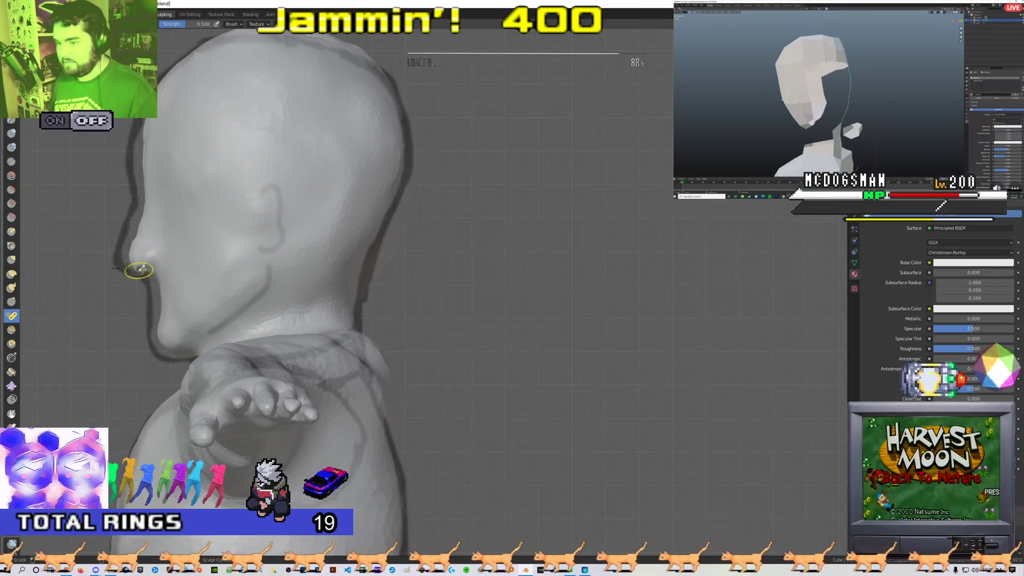
left_click(11, 273)
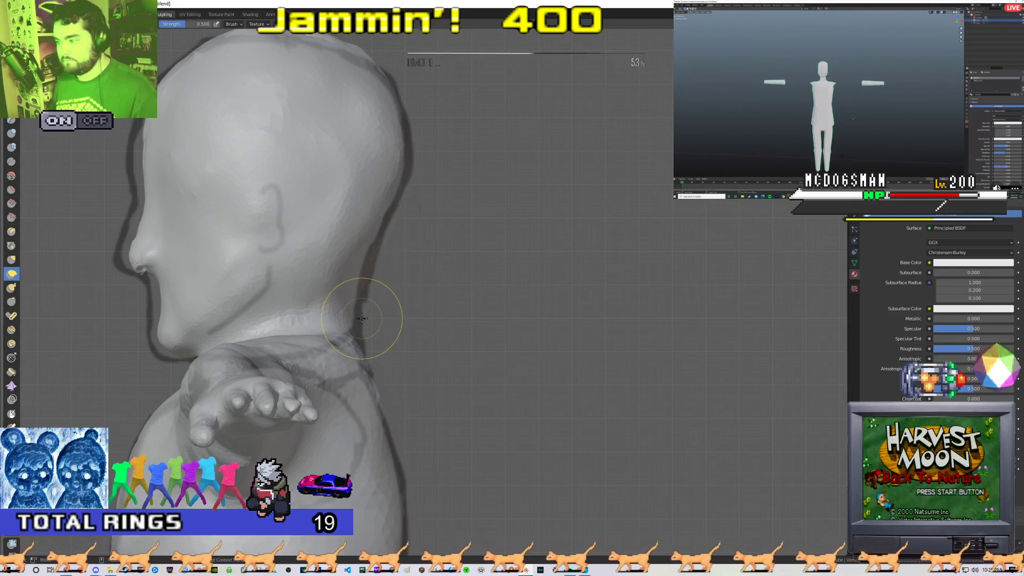
middle_click_drag(360, 313, 363, 178)
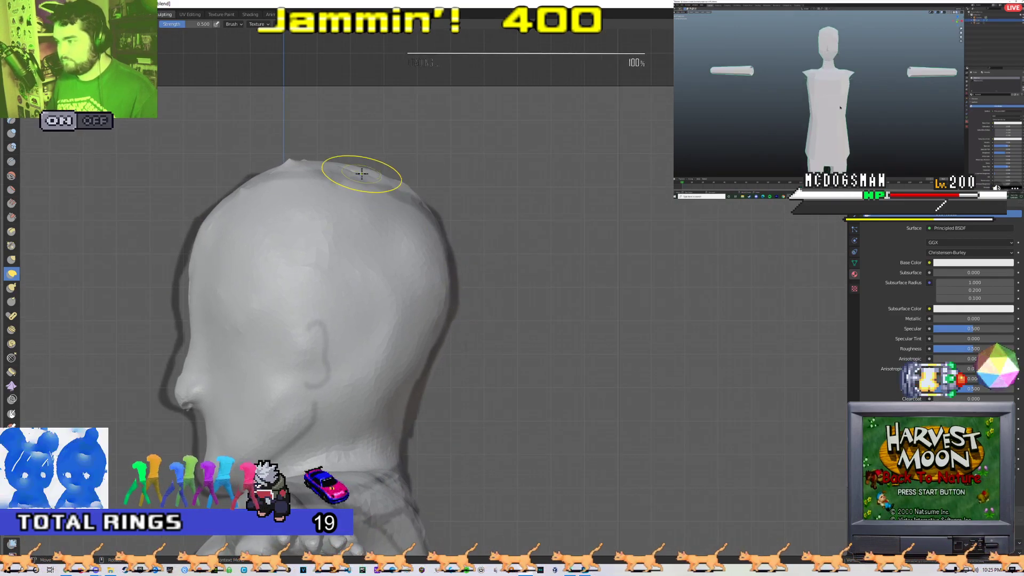
mouse_move(353, 187)
left_mouse_down()
mouse_move(349, 199)
mouse_move(397, 196)
mouse_move(385, 196)
left_mouse_up()
left_click_drag(292, 163, 285, 188)
- Pull the face profile out to the side reference outline with an enlarged Grab brush
mouse_move(160, 292)
middle_mouse_down()
mouse_move(238, 303)
mouse_move(253, 324)
mouse_move(347, 327)
mouse_move(459, 290)
middle_mouse_up()
key("KP_3")
scroll(459, 290, "up", 2)
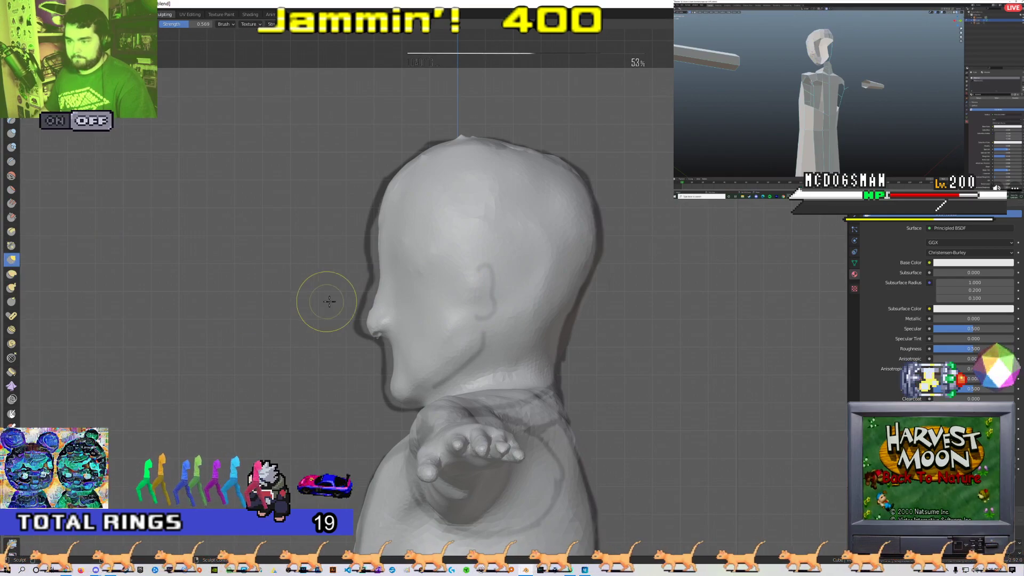
scroll(317, 302, "down", 1)
right_click(286, 295)
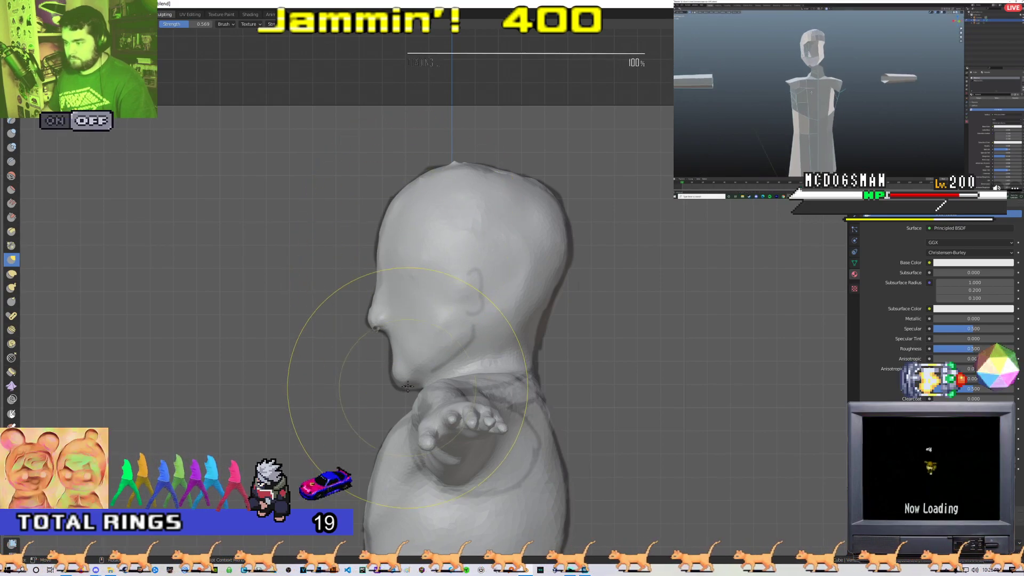
- Adjust the back of the neck below the skull against the side reference with the Grab brush
mouse_move(396, 291)
middle_mouse_down()
mouse_move(469, 315)
mouse_move(549, 304)
mouse_move(515, 331)
mouse_move(377, 336)
mouse_move(459, 309)
middle_mouse_up()
scroll(377, 336, "down", 4)
scroll(460, 309, "up", 4)
key("KP_1")
key("KP_3")
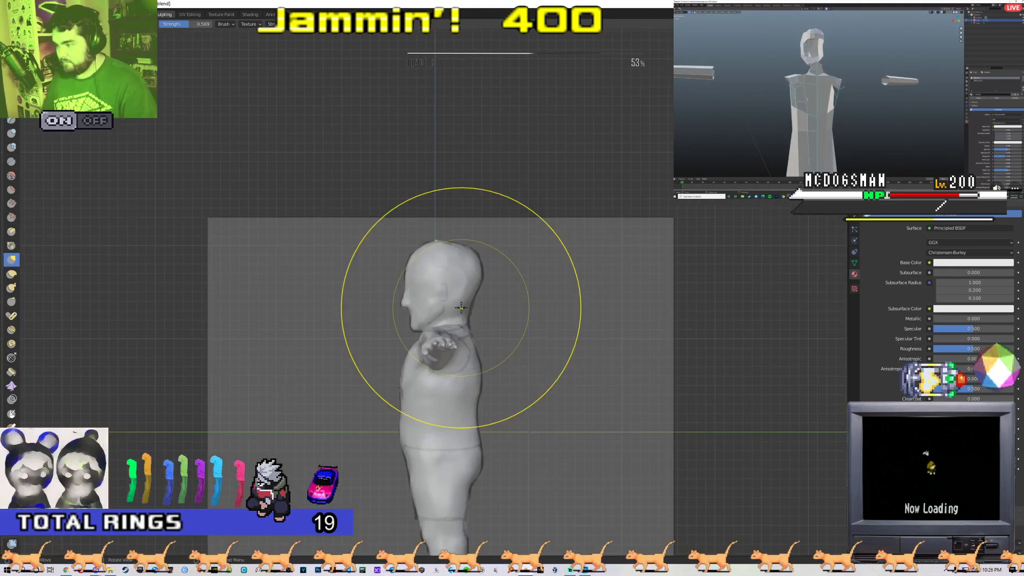
scroll(460, 307, "up", 8)
middle_click_drag(561, 285, 458, 313, "shift")
scroll(480, 312, "down", 1)
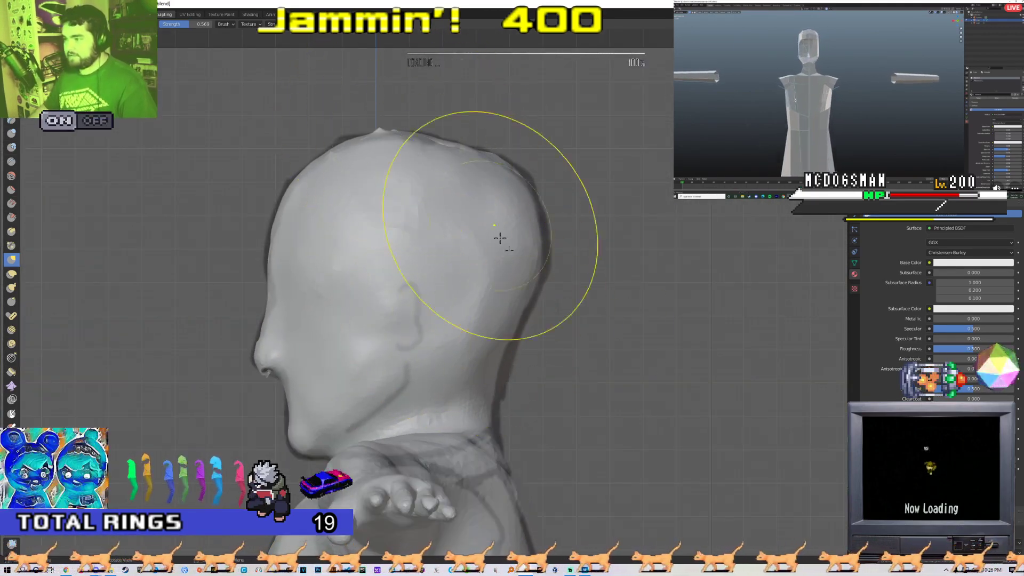
middle_click_drag(560, 394, 508, 334, "shift")
left_click_drag(470, 293, 442, 293)
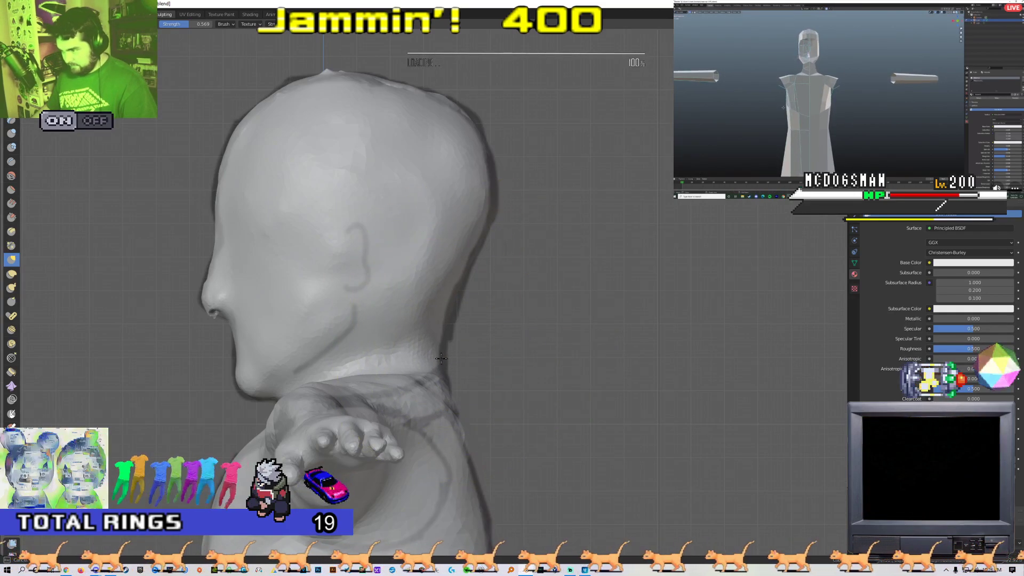
- Compare the face, neck, arm and torso outlines with the front reference image
scroll(502, 246, "down", 4)
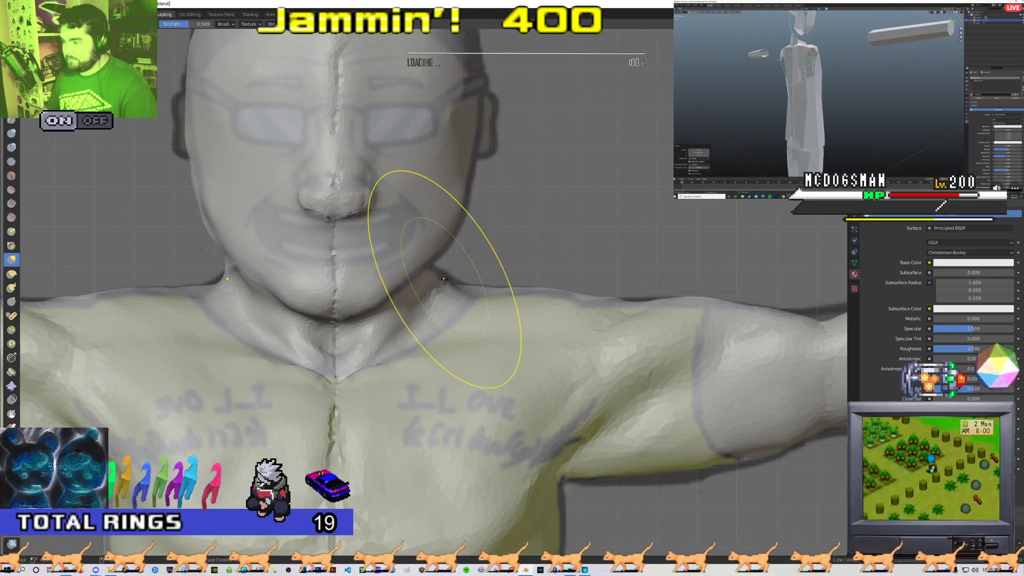
scroll(445, 279, "up", 2)
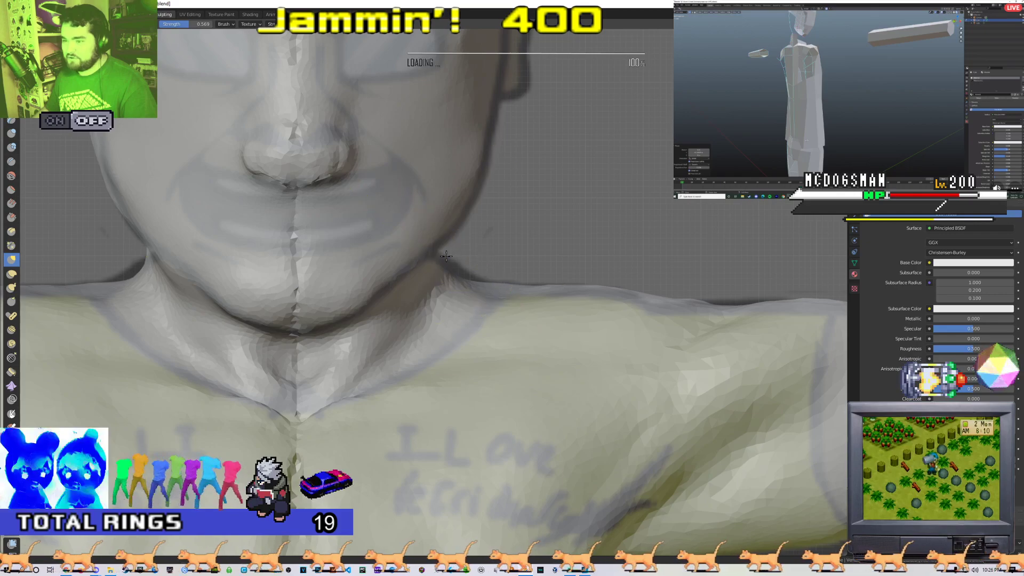
scroll(480, 294, "down", 6)
scroll(426, 296, "up", 8)
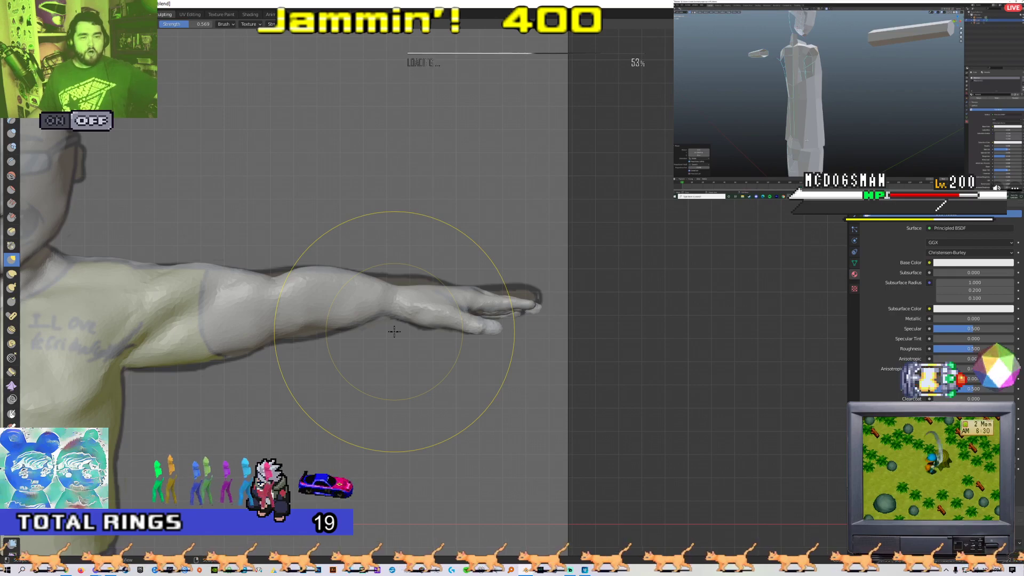
scroll(394, 332, "down", 5)
scroll(373, 336, "up", 8)
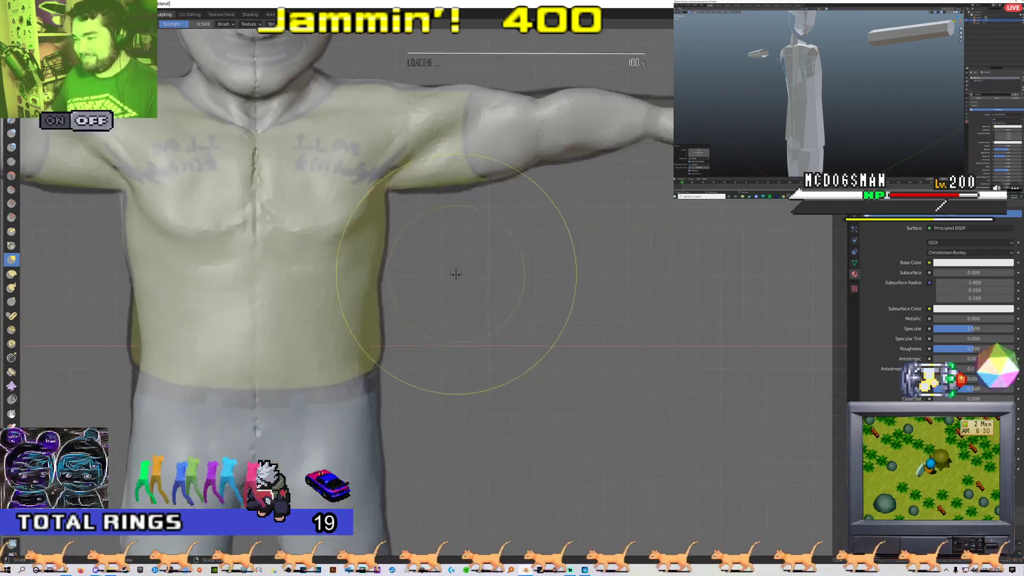
middle_click_drag(352, 345, 381, 340, "shift")
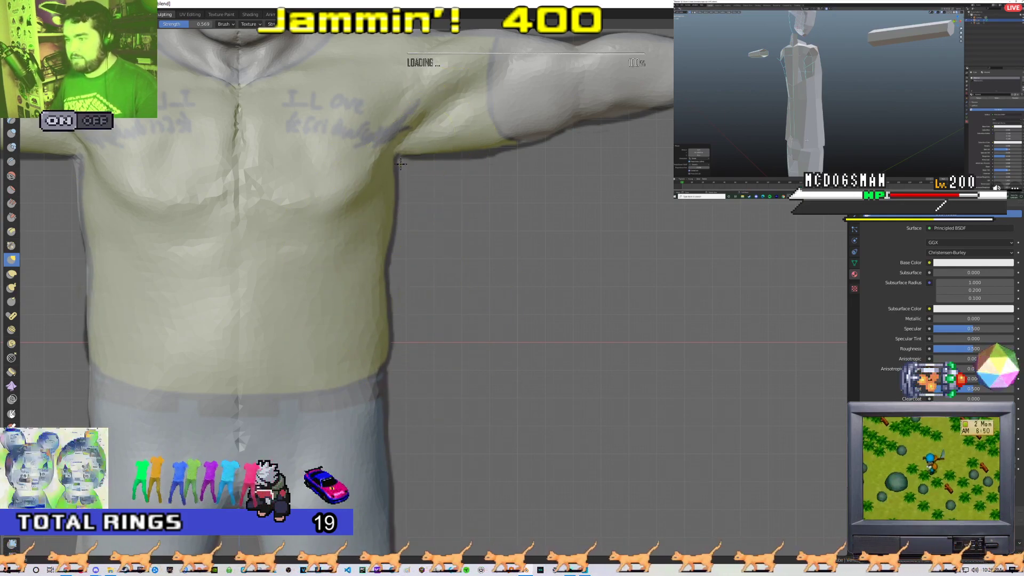
- Check the sculpt from an angled view and hide the front reference image beside it
scroll(401, 163, "down", 6)
mouse_move(491, 320)
middle_mouse_down()
mouse_move(368, 342)
mouse_move(350, 294)
middle_mouse_up()
scroll(368, 341, "up", 6)
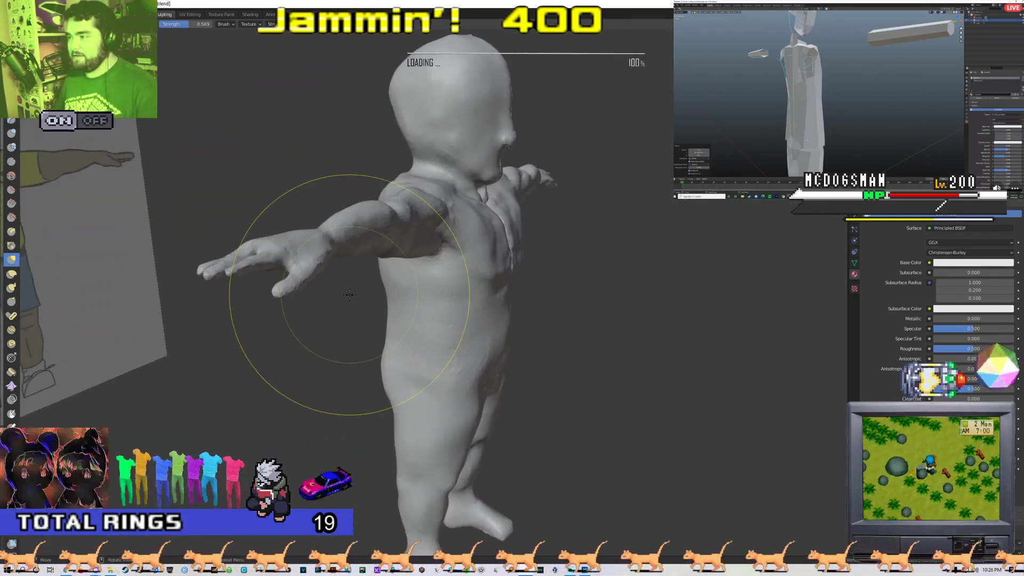
scroll(349, 294, "down", 5)
middle_click_drag(503, 267, 397, 264)
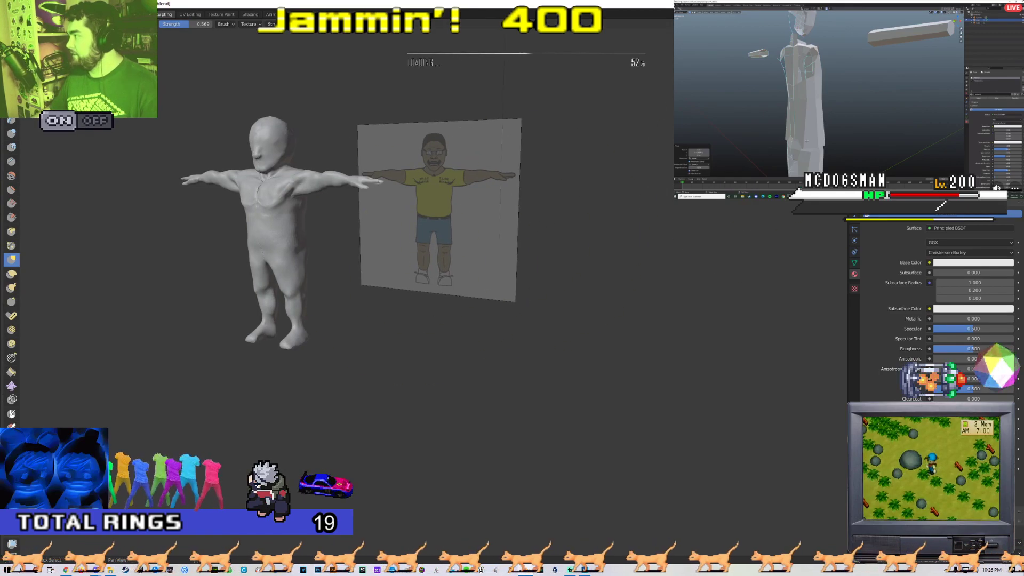
left_click(1009, 66)
scroll(261, 286, "down", 1)
middle_click_drag(256, 285, 364, 334, "shift")
scroll(363, 334, "up", 4)
- Switch to the Layout workspace and select the character body in Object Mode
left_click(109, 14)
scroll(423, 273, "down", 3)
left_click(575, 319)
mouse_move(574, 319)
middle_mouse_down()
mouse_move(503, 302)
mouse_move(462, 315)
middle_mouse_up()
scroll(462, 315, "down", 1)
scroll(462, 314, "up", 3)
left_click(316, 226)
key("Tab")
scroll(316, 227, "down", 2)
middle_click_drag(316, 226, 487, 313)
key("Tab")
scroll(512, 315, "up", 1)
scroll(484, 320, "down", 4)
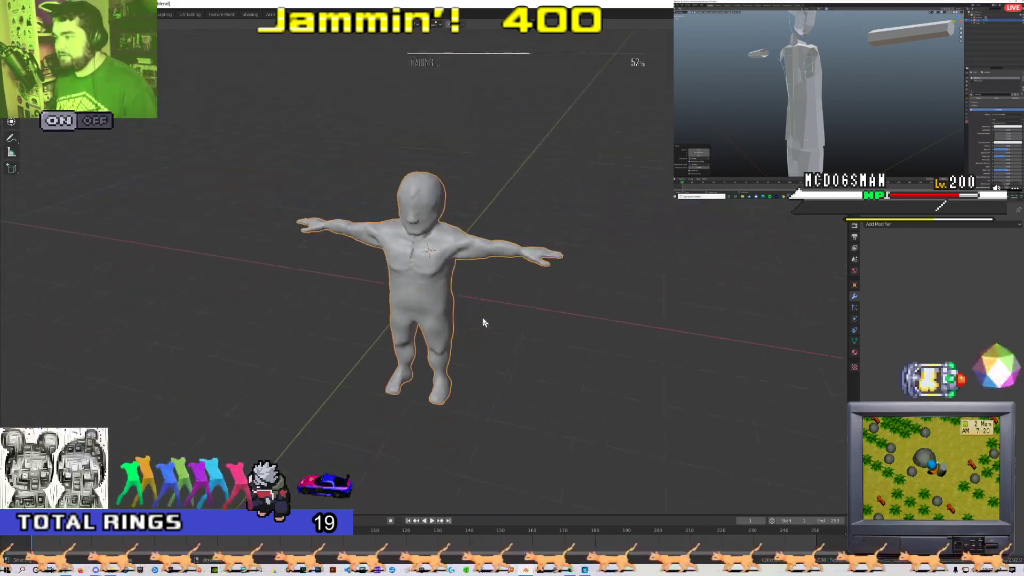
- Examine the whole character's proportions from the front and from raised and lowered angles
scroll(478, 306, "up", 4)
scroll(479, 309, "down", 2)
scroll(477, 308, "up", 2)
scroll(444, 251, "down", 3)
middle_click_drag(457, 313, 429, 338)
scroll(430, 338, "up", 3)
middle_click_drag(425, 297, 433, 281)
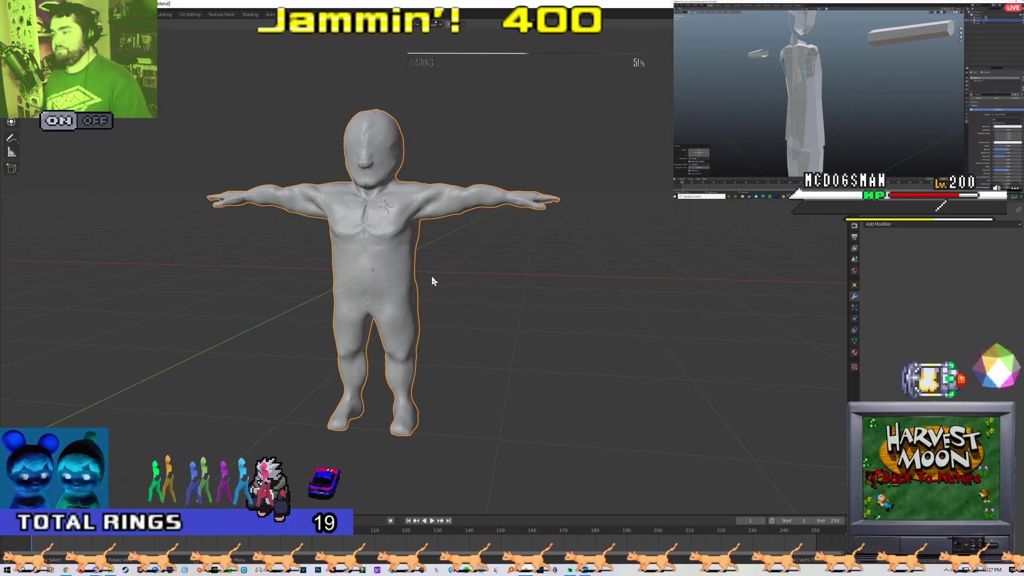
scroll(431, 276, "down", 3)
scroll(429, 320, "up", 5)
mouse_move(428, 370)
middle_mouse_down()
mouse_move(511, 381)
mouse_move(451, 261)
middle_mouse_up()
scroll(512, 380, "down", 2)
- Examine the mesh density of the head, chest, arms and legs in Edit Mode, ending back in Object Mode
key("Tab")
scroll(452, 261, "up", 5)
scroll(421, 311, "up", 6)
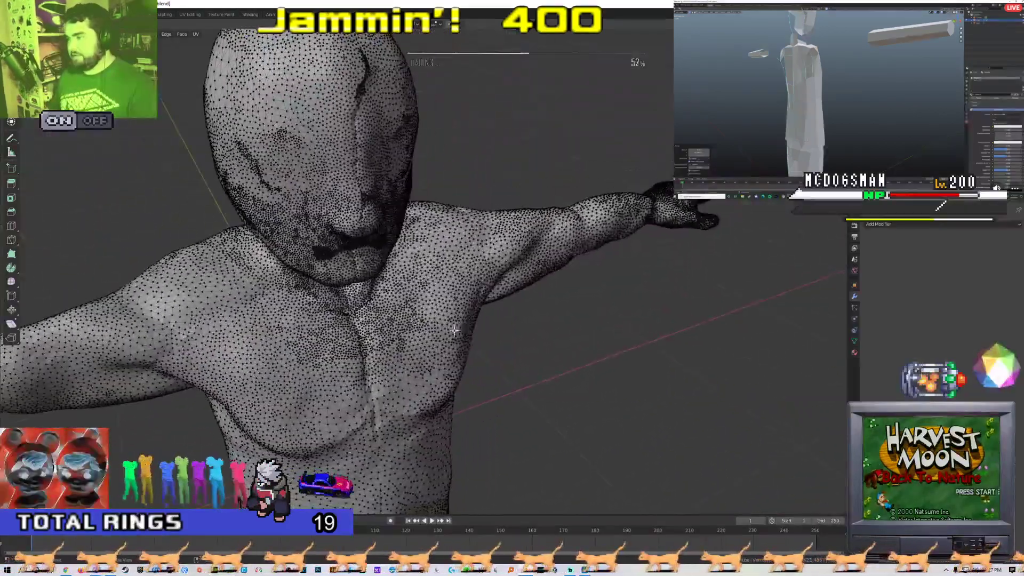
scroll(406, 313, "down", 4)
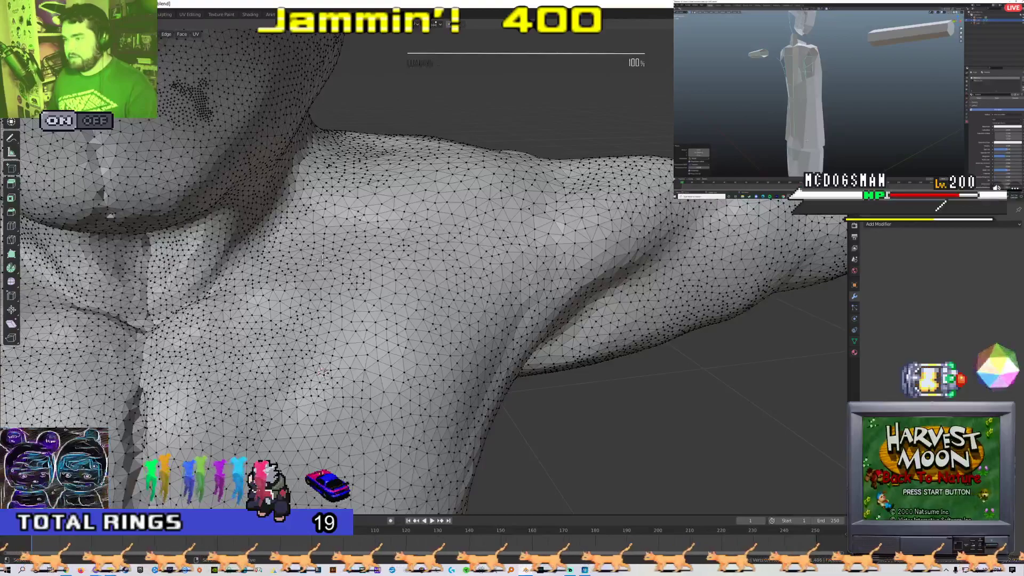
scroll(421, 320, "up", 3)
scroll(441, 327, "down", 4)
scroll(453, 299, "down", 5)
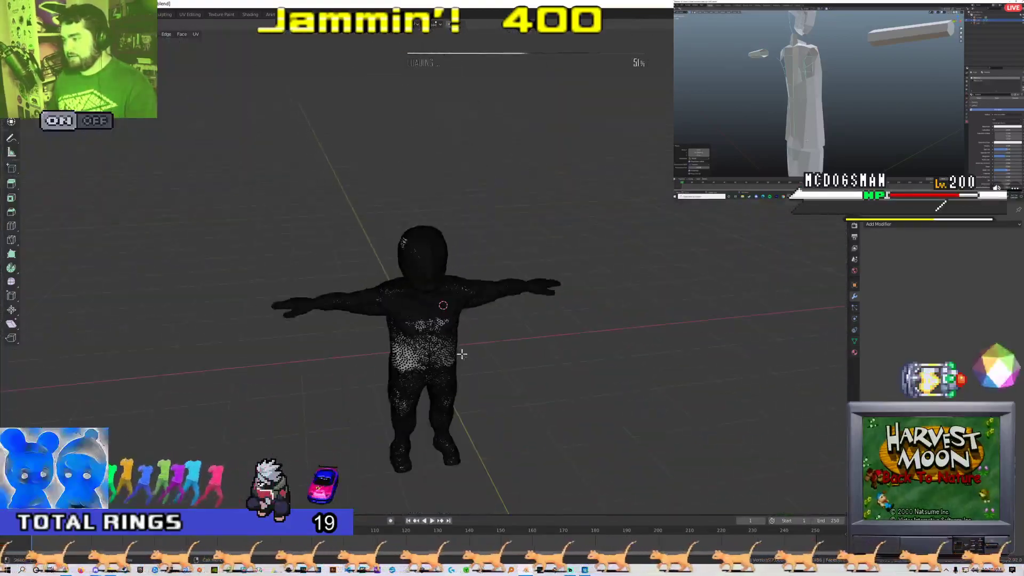
scroll(457, 286, "up", 5)
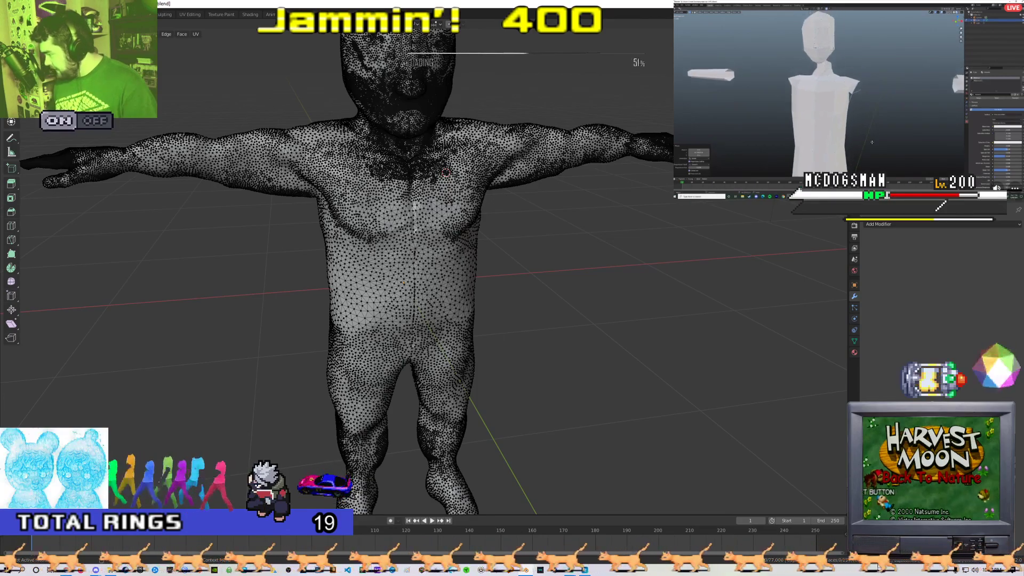
scroll(630, 369, "down", 1)
middle_click_drag(630, 369, 483, 288, "shift")
scroll(545, 386, "up", 2)
scroll(431, 276, "up", 5)
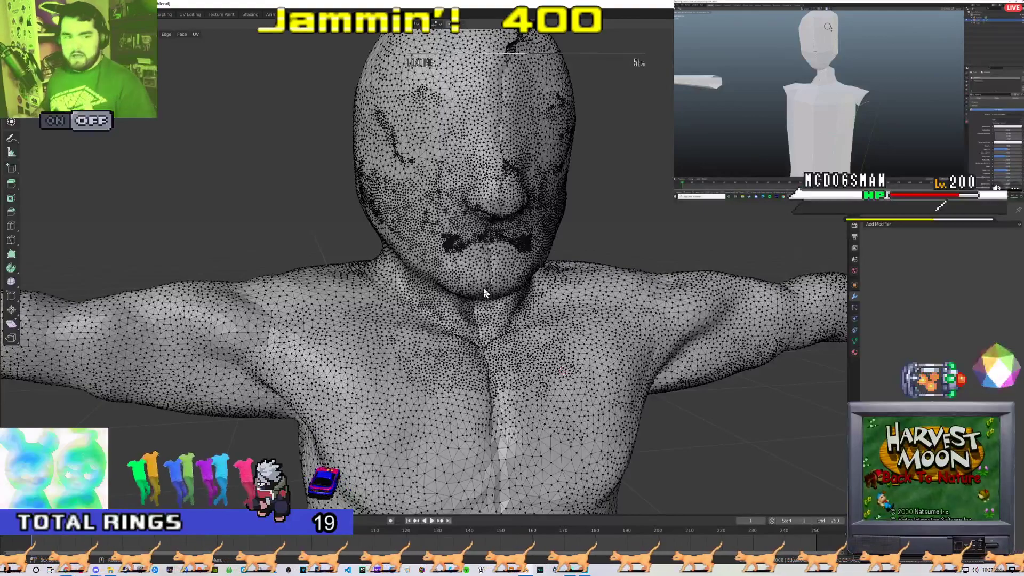
scroll(484, 289, "down", 3)
key("Tab")
key("Tab")
key("Tab")
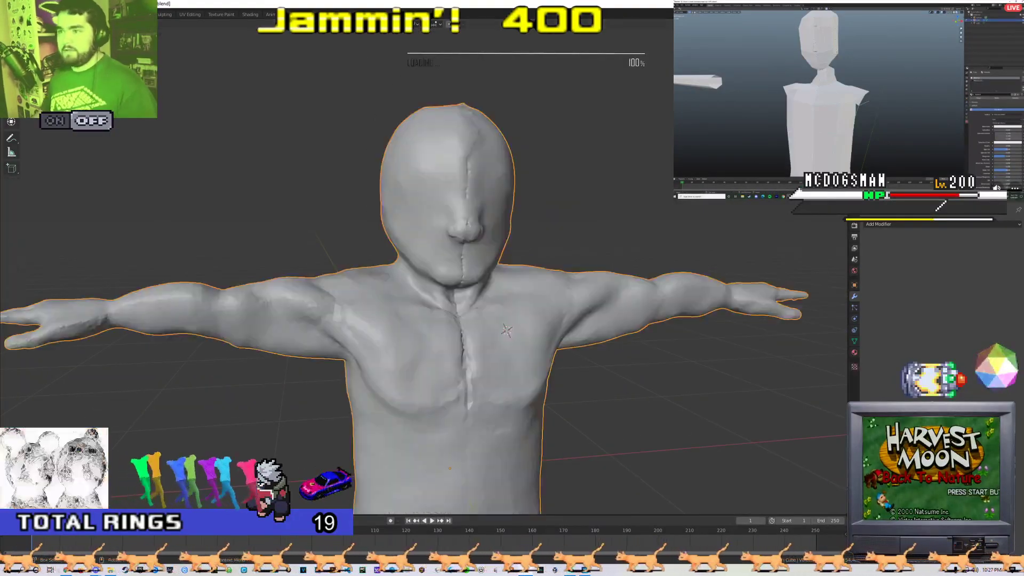
- Return to the Sculpting workspace, choose the Pose brush and enlarge its radius to cover the upper arm and chest
left_click(162, 15)
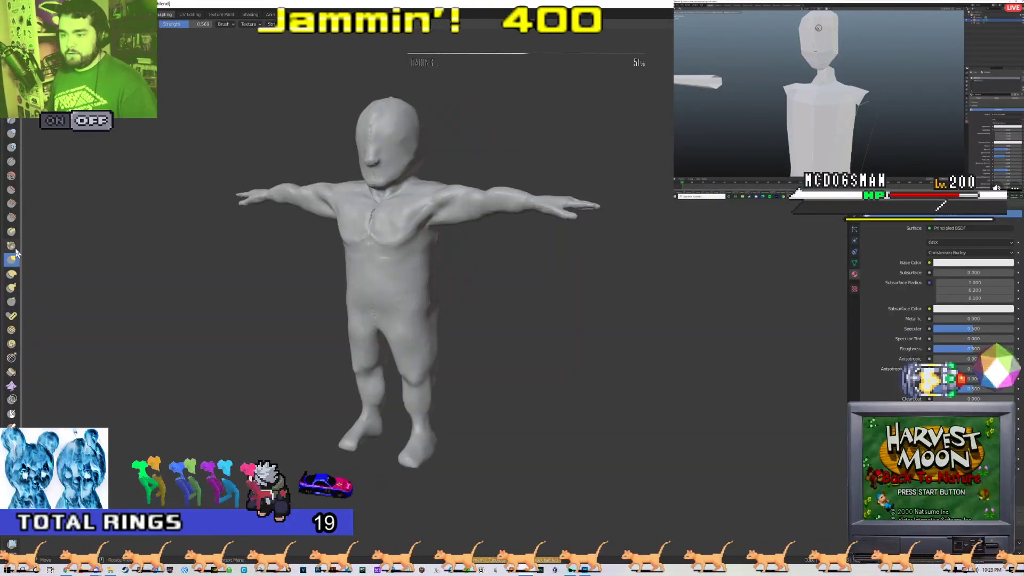
left_click(12, 316)
scroll(398, 160, "down", 2)
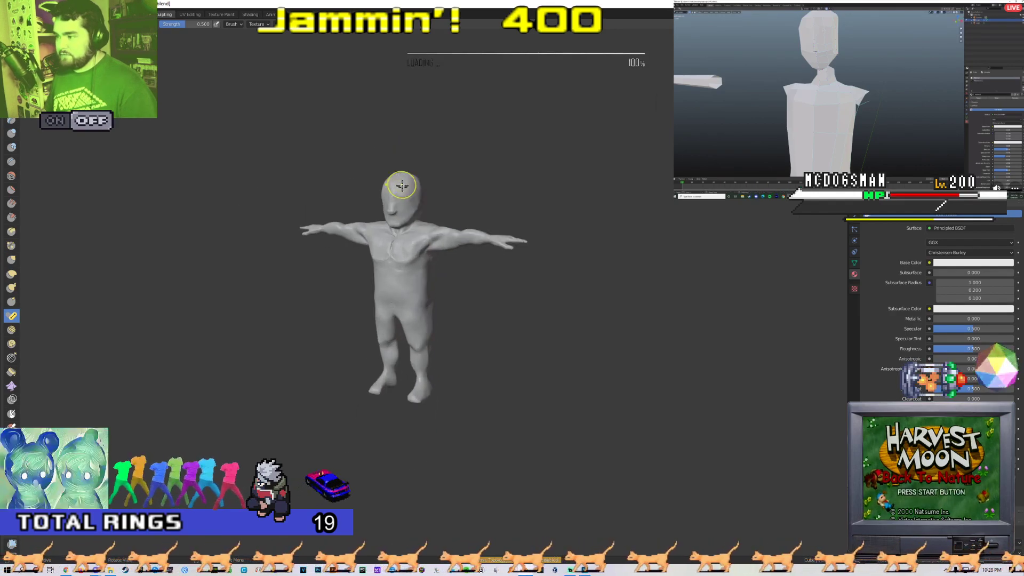
middle_click_drag(402, 176, 423, 235)
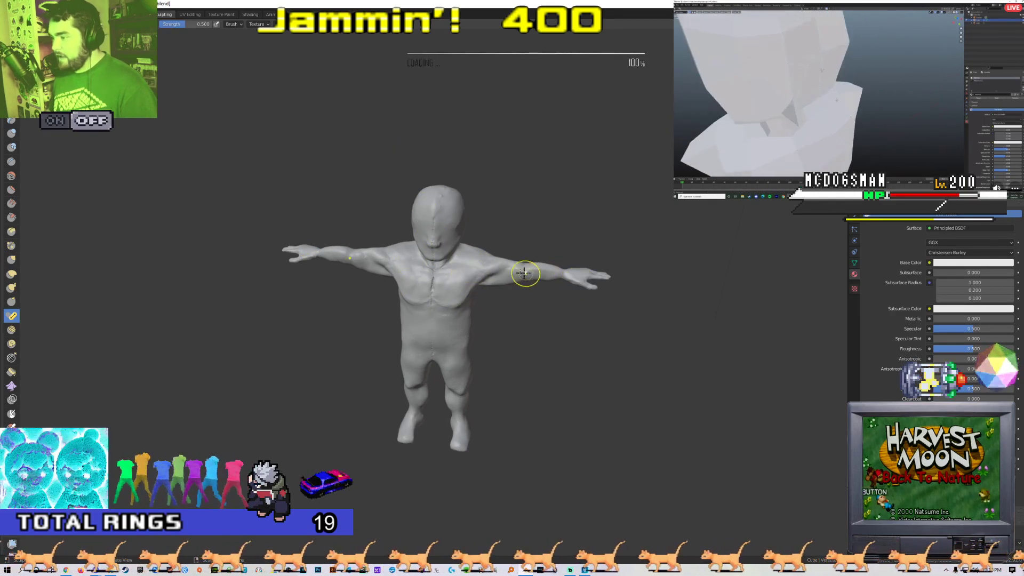
right_click(478, 270)
middle_click_drag(525, 253, 532, 218)
scroll(479, 247, "up", 2)
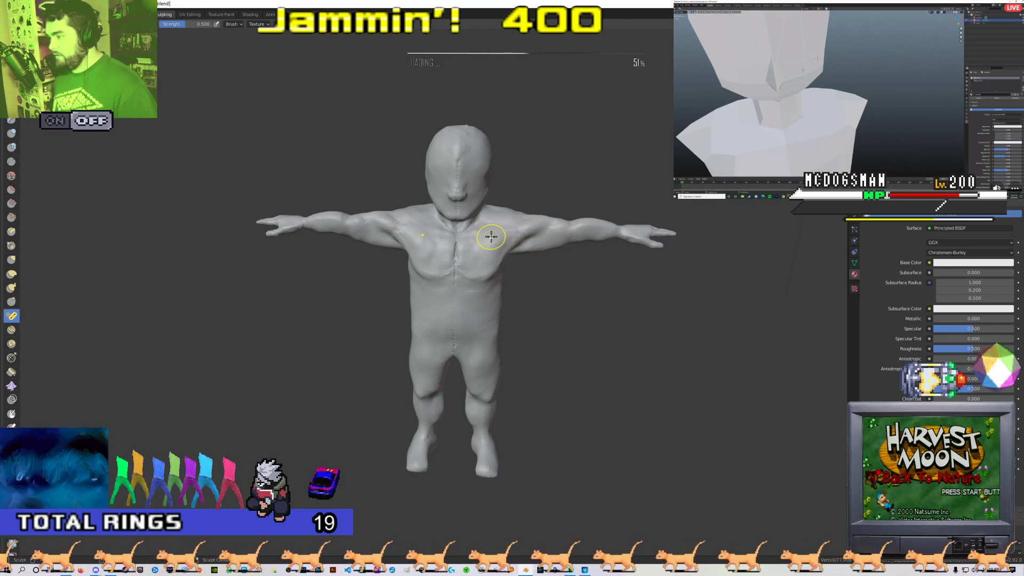
scroll(506, 238, "down", 5)
right_click(453, 272)
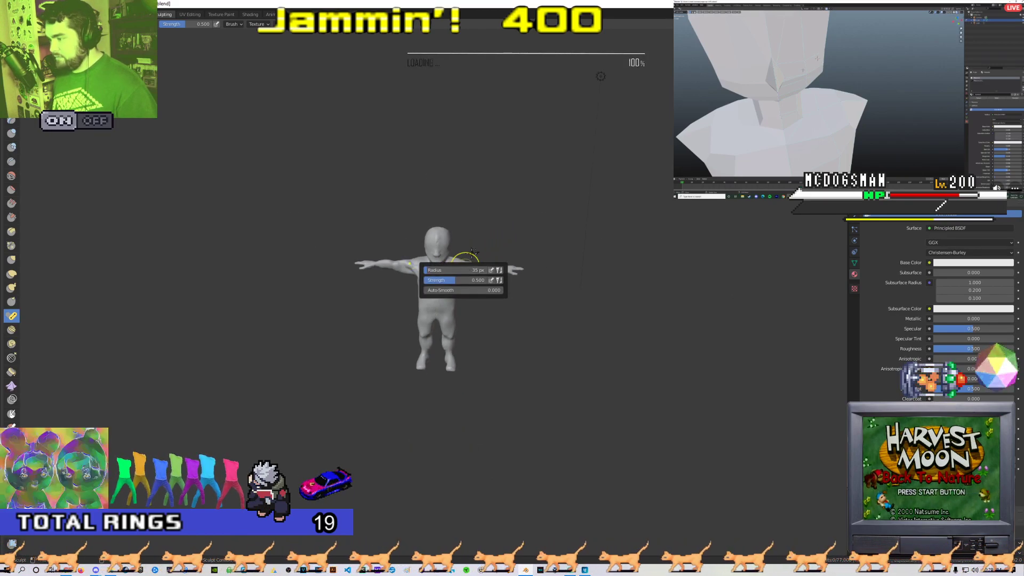
scroll(494, 244, "up", 6)
right_click(495, 244)
left_click_drag(478, 244, 510, 244)
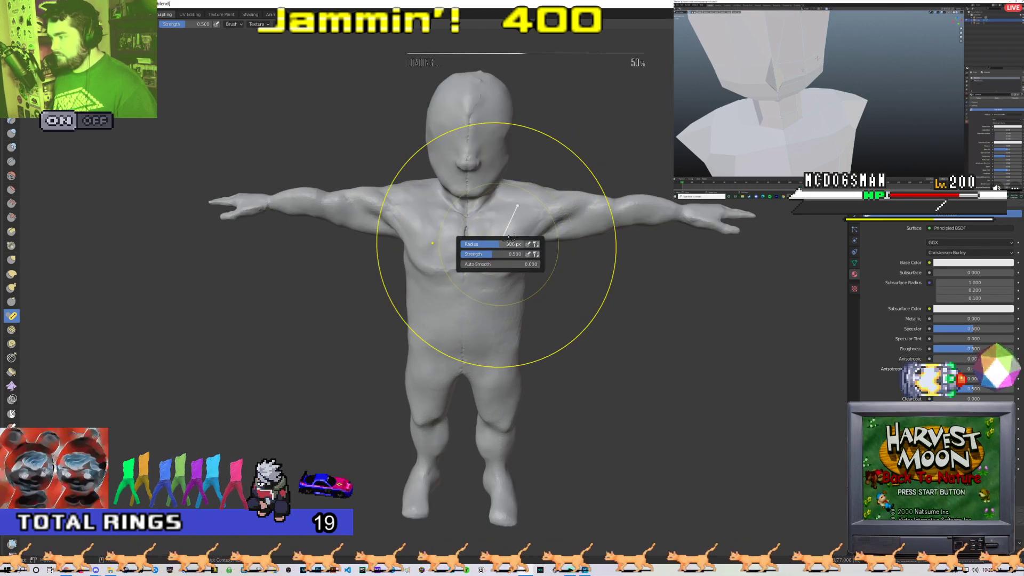
- Try posing the outstretched arm and the head with the enlarged Pose brush, undoing each stroke
mouse_move(587, 226)
left_mouse_down()
mouse_move(671, 215)
mouse_move(614, 320)
mouse_move(640, 134)
mouse_move(609, 265)
mouse_move(634, 123)
mouse_move(614, 213)
mouse_move(617, 221)
mouse_move(662, 206)
mouse_move(626, 121)
left_mouse_up()
key("ctrl+z")
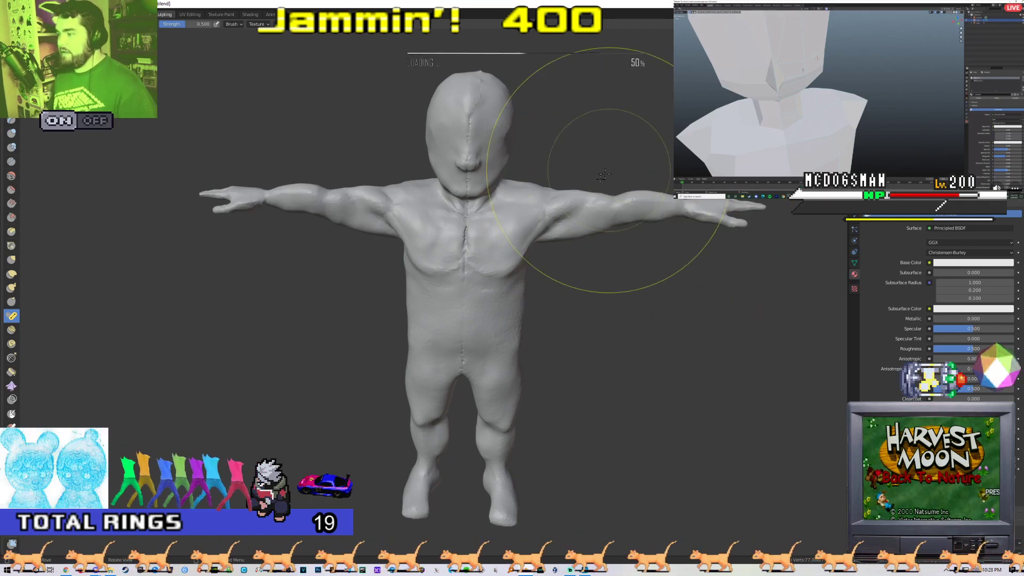
mouse_move(471, 93)
left_mouse_down()
mouse_move(546, 112)
mouse_move(556, 103)
mouse_move(442, 98)
mouse_move(572, 107)
mouse_move(594, 155)
left_mouse_up()
key("ctrl+z")
middle_click_drag(537, 206, 448, 242, "shift")
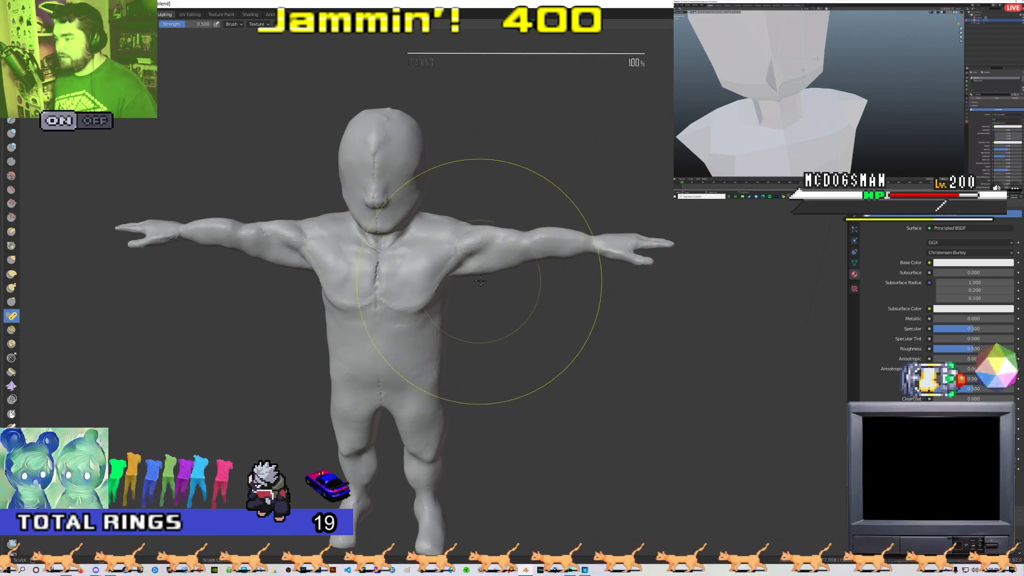
- Try to rotate one forearm and hand in Edit Mode using X-ray and a circle selection, cancelling the rotation
key("Tab")
scroll(598, 246, "down", 2)
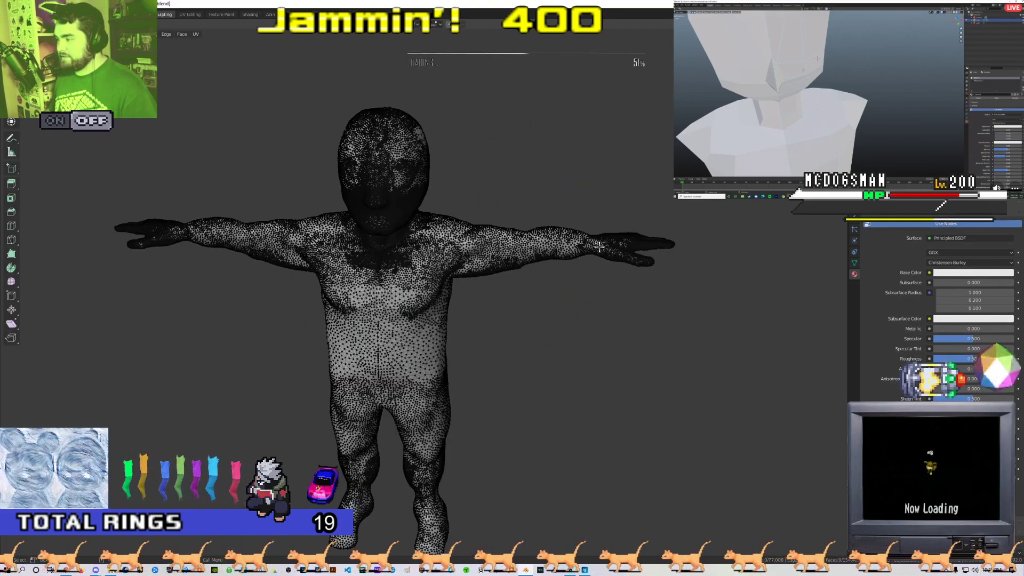
scroll(613, 253, "down", 5)
right_click(593, 264)
key("alt+z")
key("c")
left_click_drag(602, 260, 525, 265)
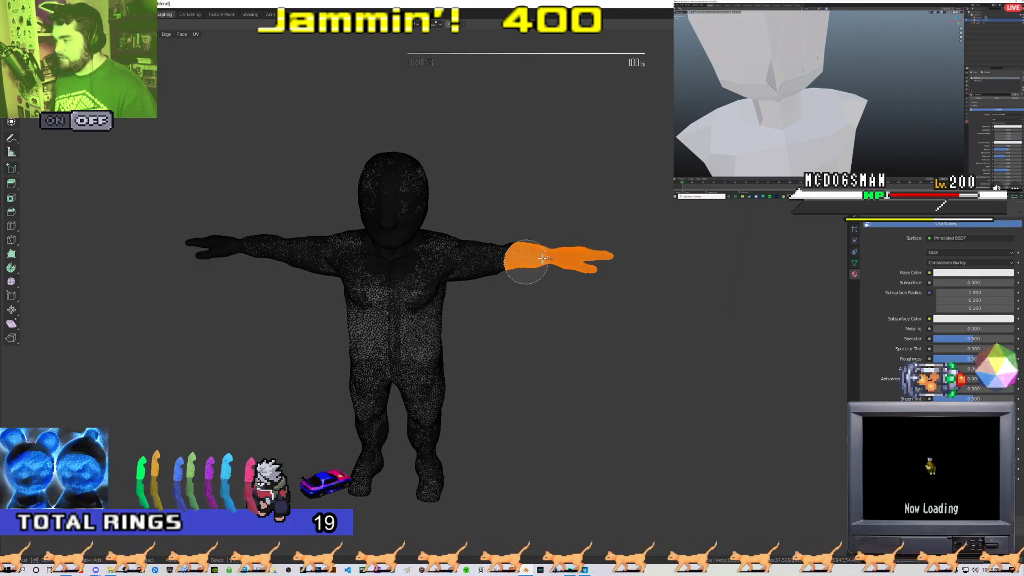
right_click(561, 268)
key("r")
scroll(607, 245, "up", 3)
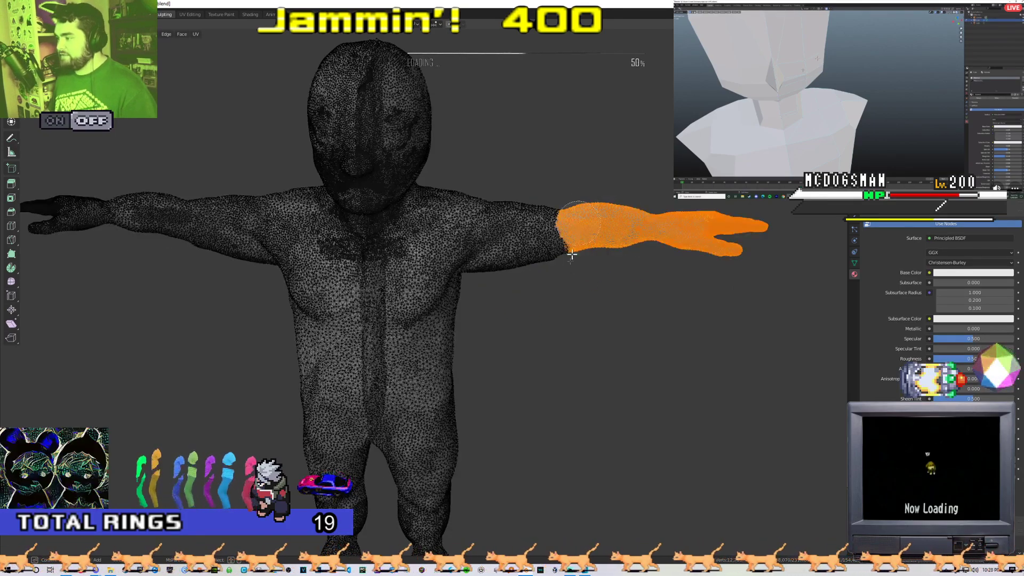
key("r")
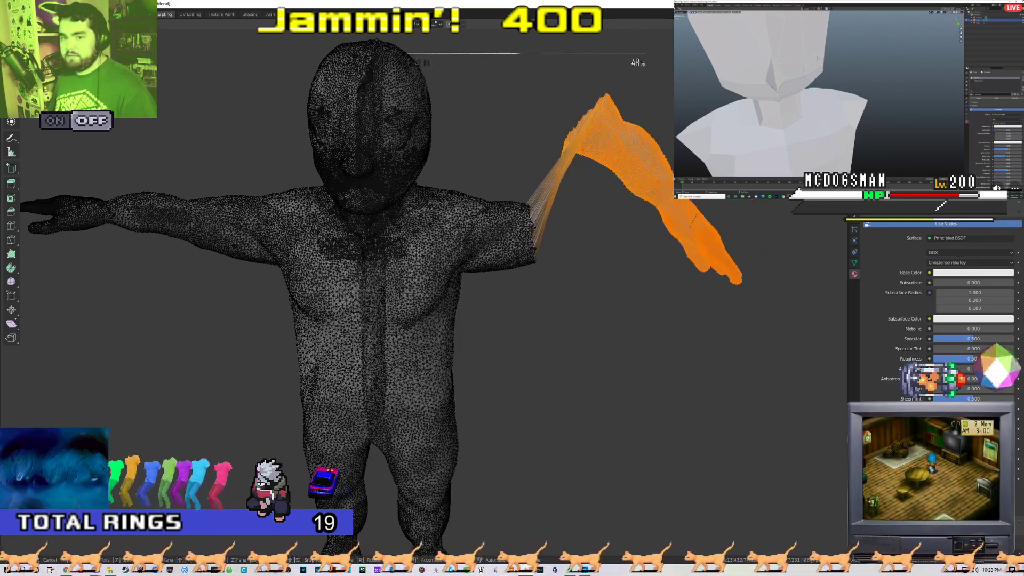
key("Escape")
scroll(586, 170, "down", 2)
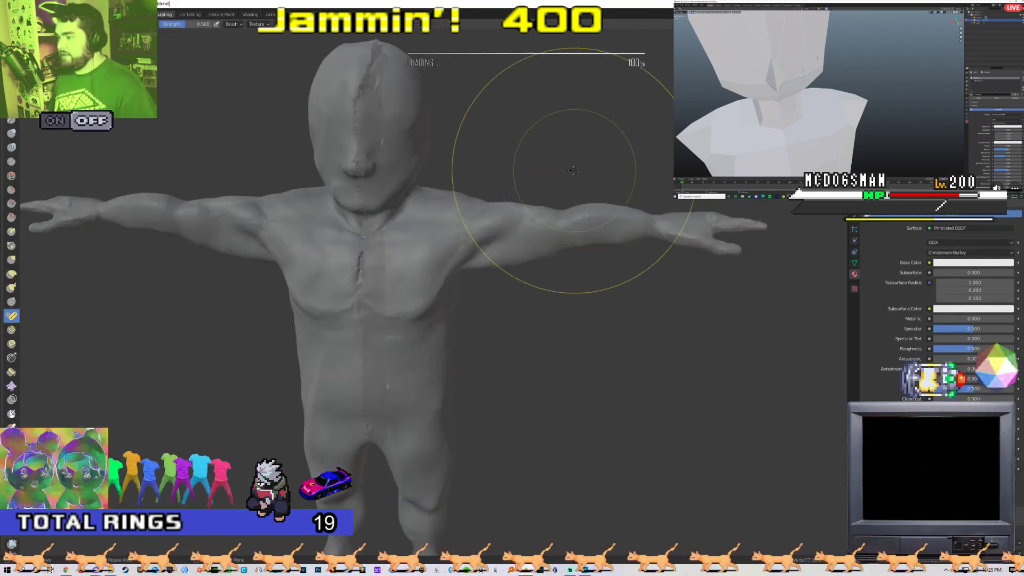
- Add a mesh plane in the Layout workspace, move it up to the head and tilt it to face forward
middle_click_drag(574, 168, 489, 167)
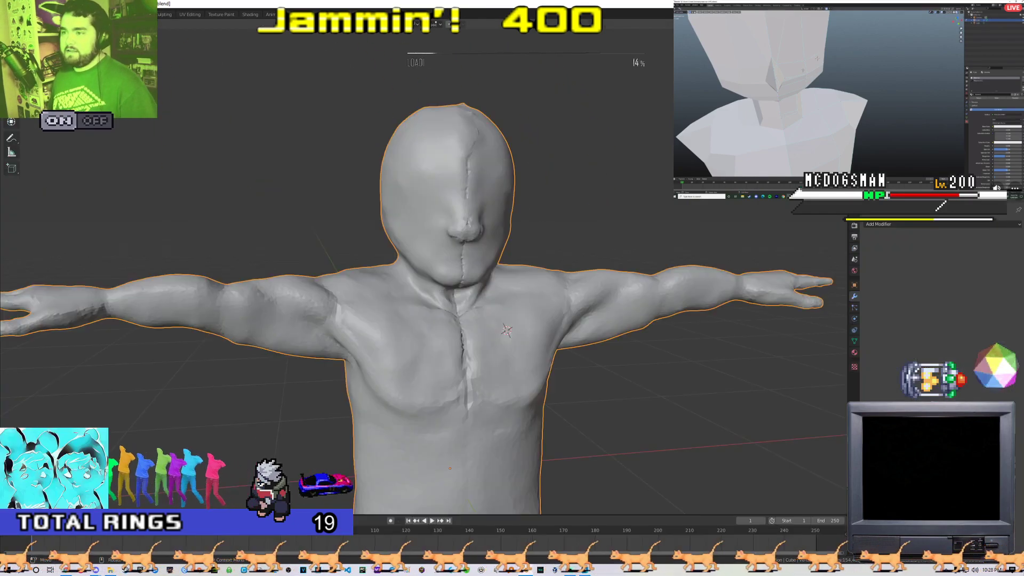
scroll(426, 266, "up", 3)
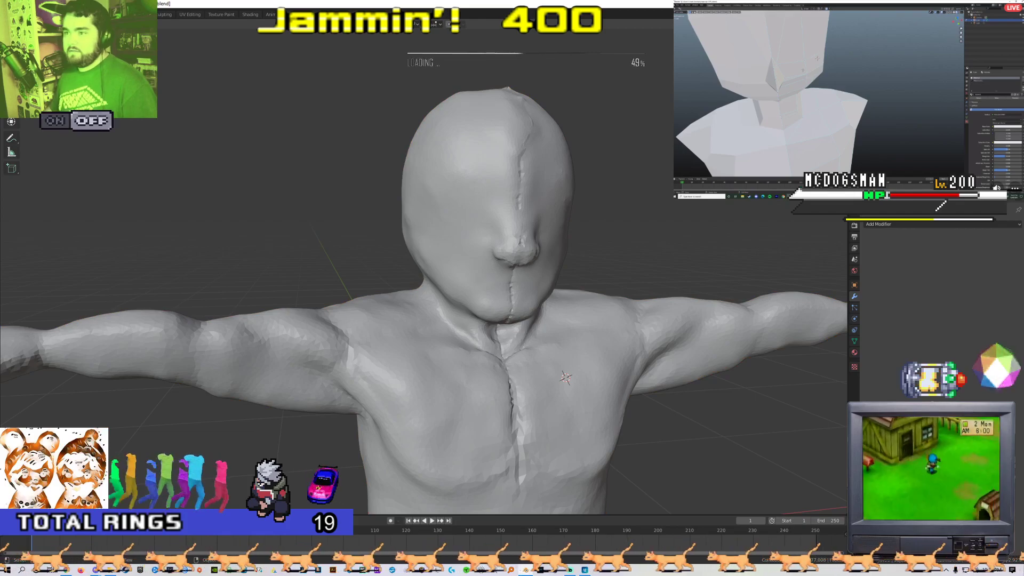
left_click(91, 24)
mouse_move(122, 43)
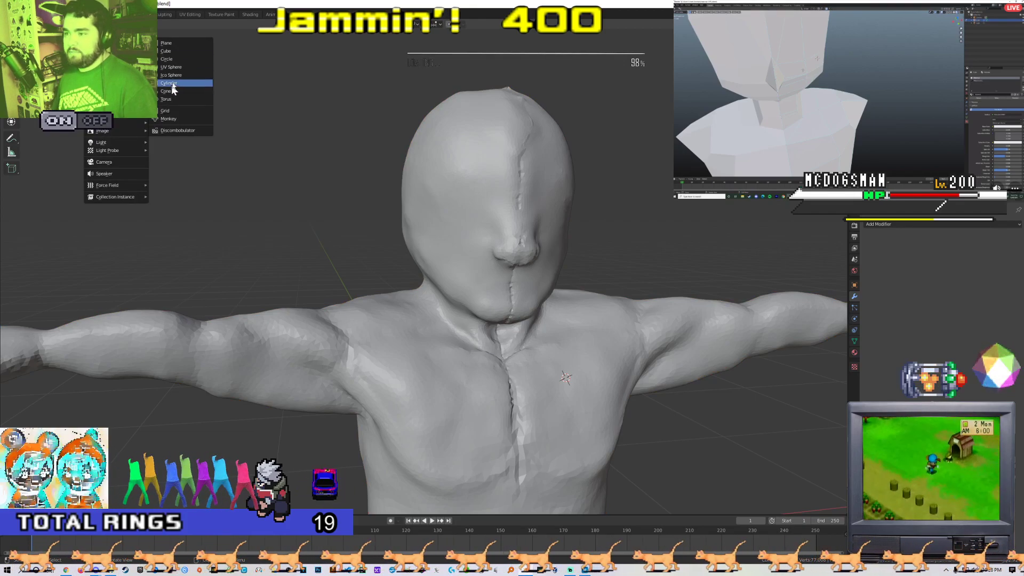
left_click(173, 45)
scroll(427, 240, "down", 4)
key("g")
left_click(499, 180)
key("r")
key("r")
left_click(542, 192)
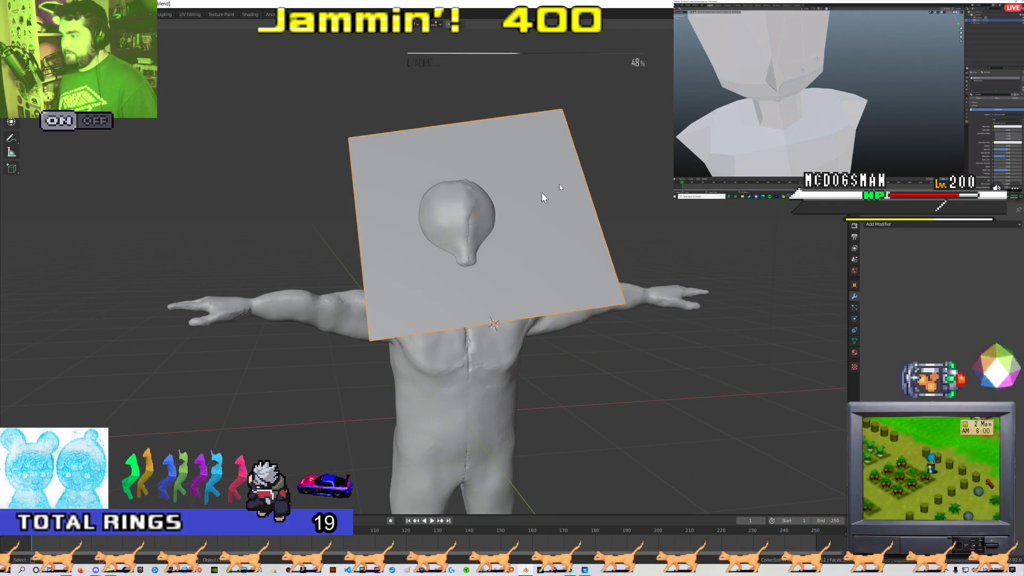
- Scale the plane down to a small square in front of the forehead
key("s")
left_click(503, 200)
middle_click_drag(503, 201, 408, 161)
scroll(487, 199, "down", 3)
scroll(417, 209, "up", 5)
scroll(421, 206, "up", 1)
key("s")
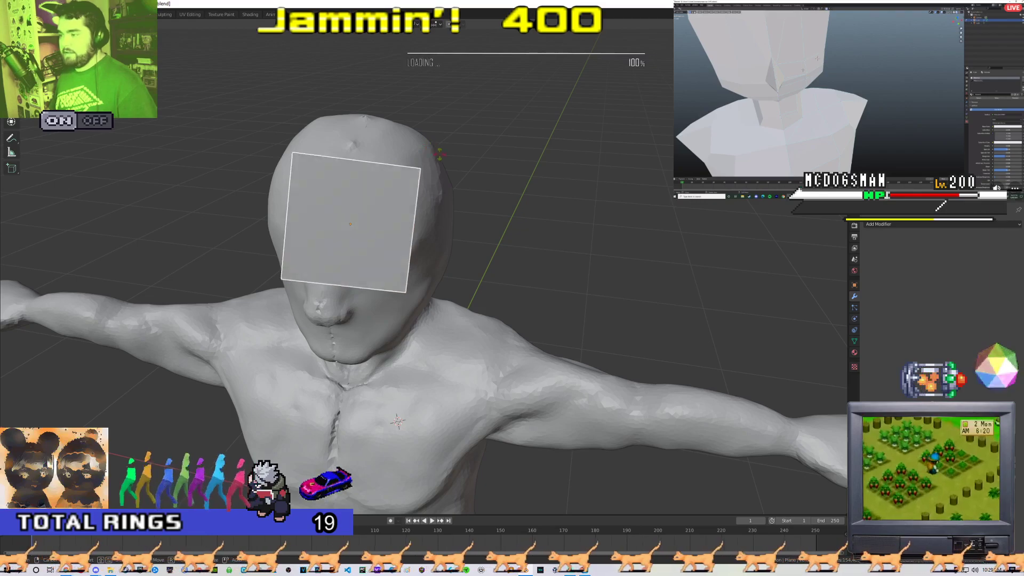
left_click(388, 182)
scroll(398, 174, "up", 6)
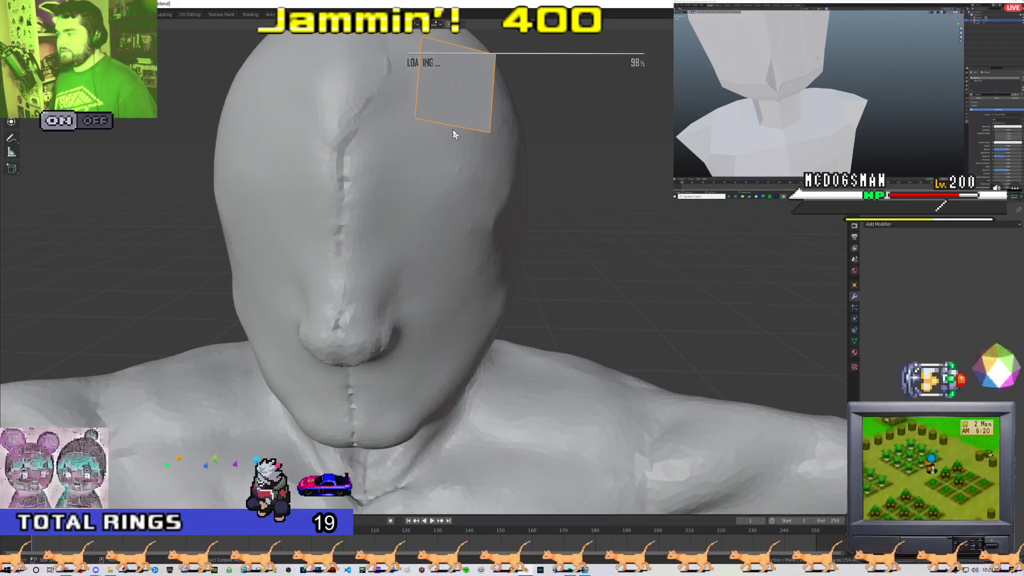
- Extrude the small plane's lower edge four times in Edit Mode to form a vertical strip of faces beside the face
left_click(453, 129, "shift")
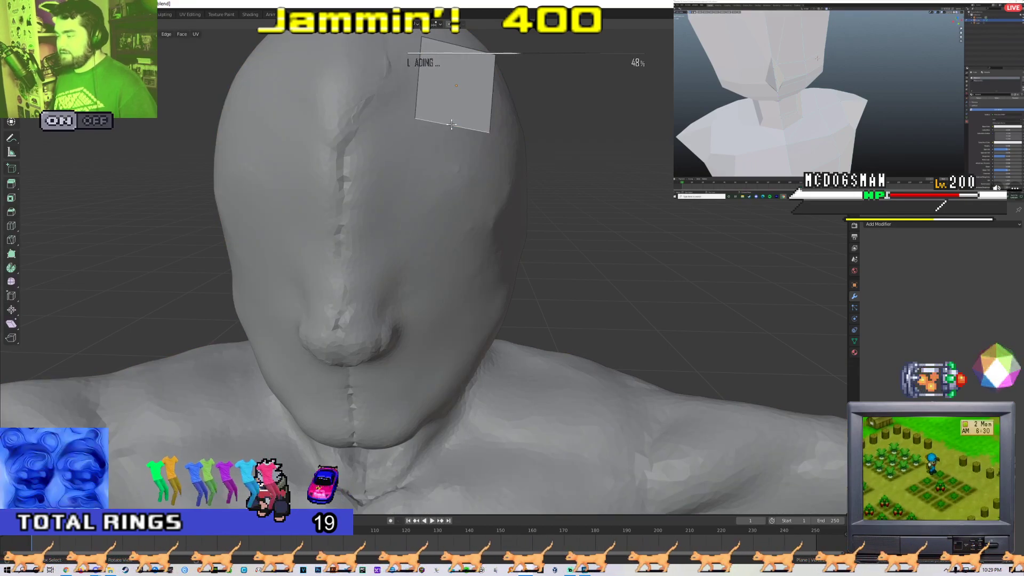
key("e")
left_click(448, 183)
key("e")
left_click(448, 251)
key("e")
left_click(447, 317)
key("e")
left_click(451, 373)
middle_click_drag(455, 411, 458, 153)
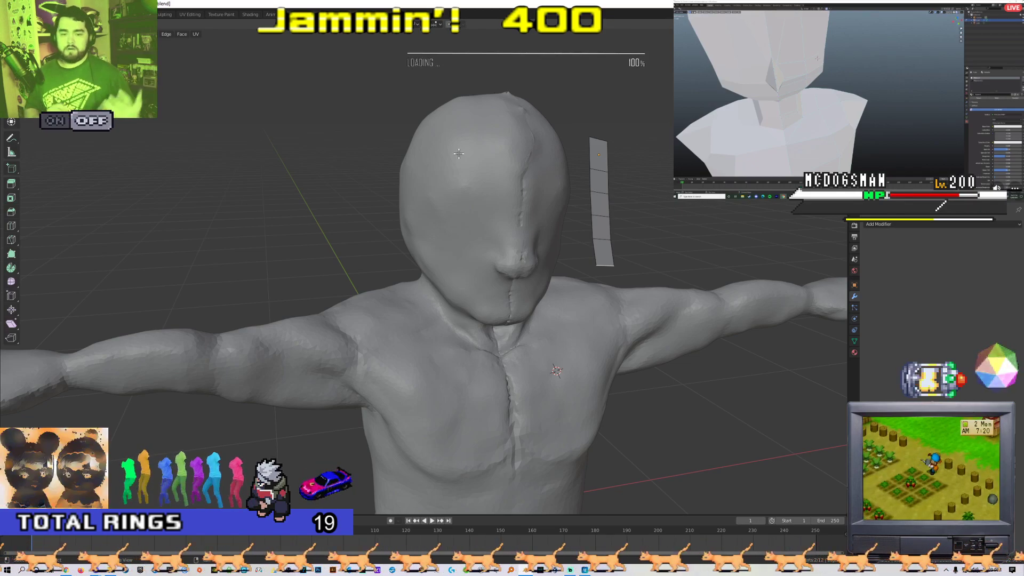
scroll(637, 166, "down", 2)
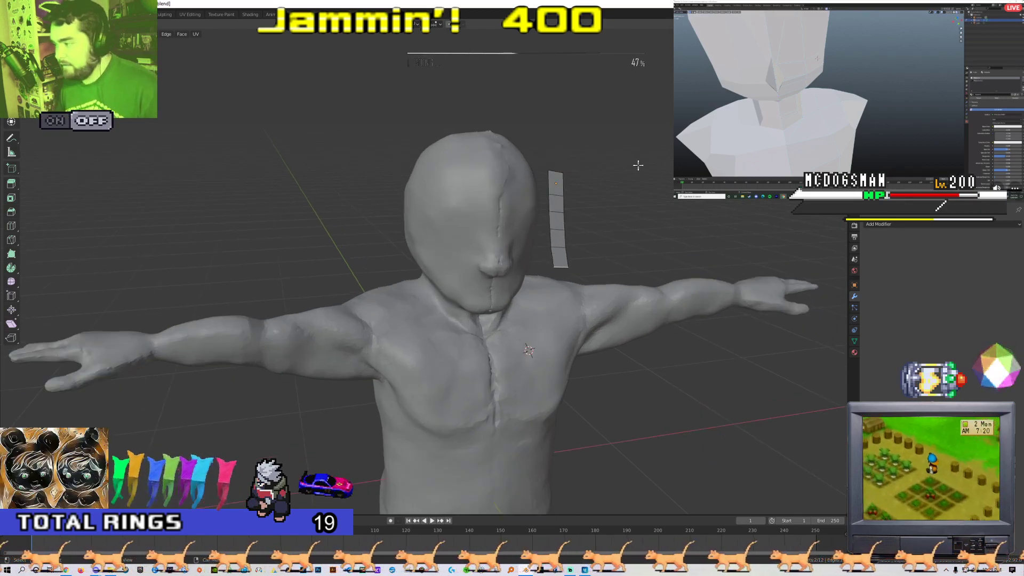
scroll(638, 166, "up", 2)
middle_click_drag(638, 165, 597, 169)
- Undo the face strip's extrusions and the plane's scaling
key("ctrl+z")
key("ctrl+z")
key("ctrl+z")
key("ctrl+z")
key("ctrl+z")
key("ctrl+z")
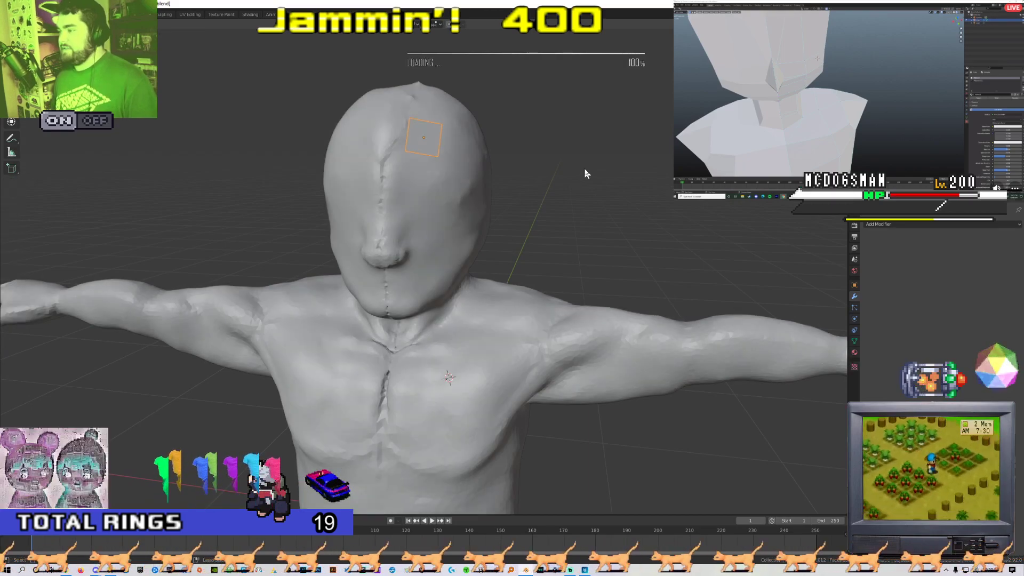
key("ctrl+z")
key("ctrl+z")
key("ctrl+z")
key("ctrl+z")
key("ctrl+z")
key("ctrl+z")
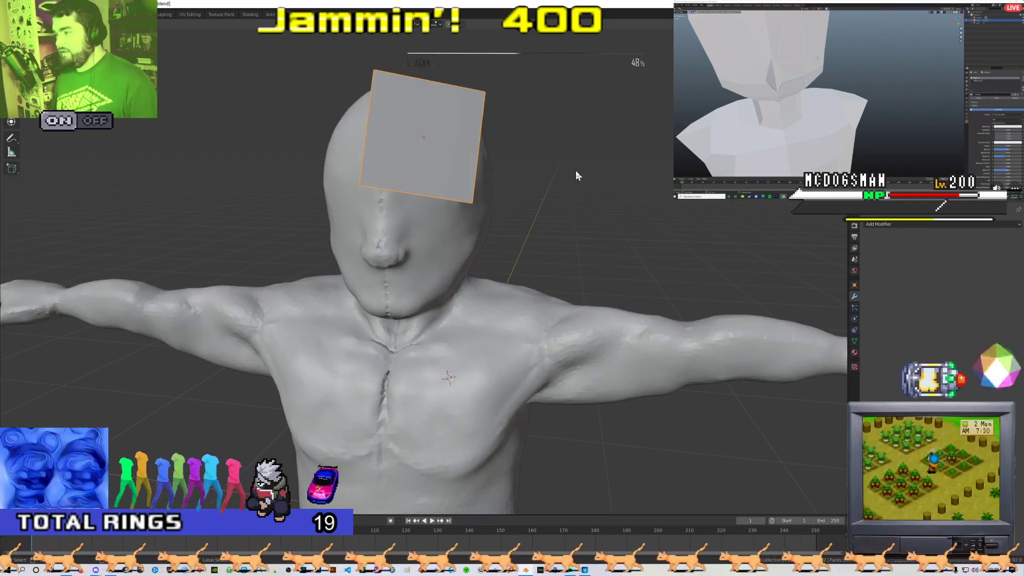
key("ctrl+z")
key("ctrl+z")
key("ctrl+z")
key("ctrl+z")
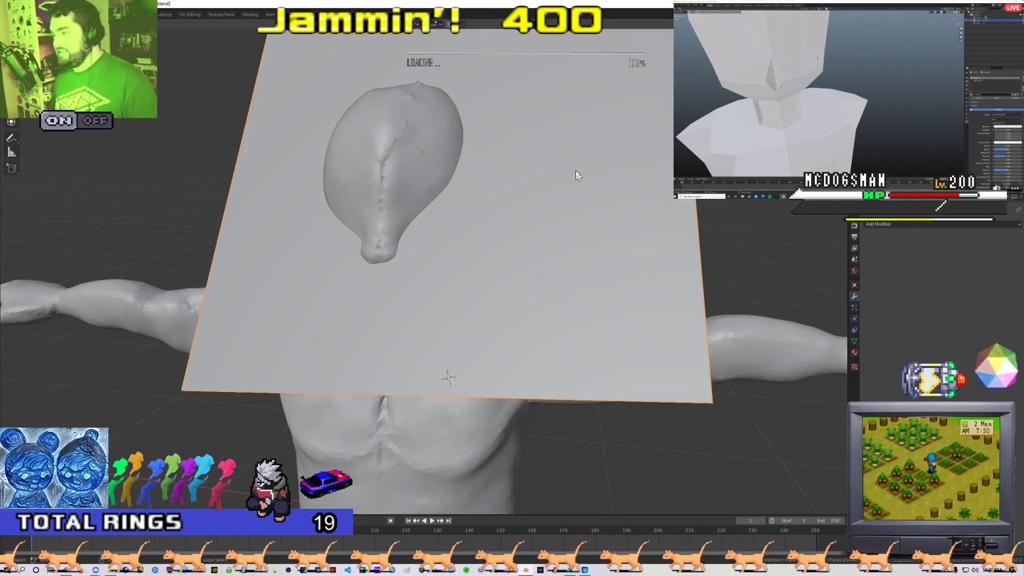
- Undo the remaining plane edits until the plane is gone, and open the body mesh in Edit Mode
key("ctrl+z")
key("ctrl+z")
key("ctrl+z")
key("ctrl+z")
middle_click_drag(574, 171, 570, 200)
scroll(557, 124, "down", 4)
scroll(557, 123, "up", 4)
scroll(548, 122, "down", 5)
scroll(571, 200, "down", 5)
left_click(566, 202)
key("Tab")
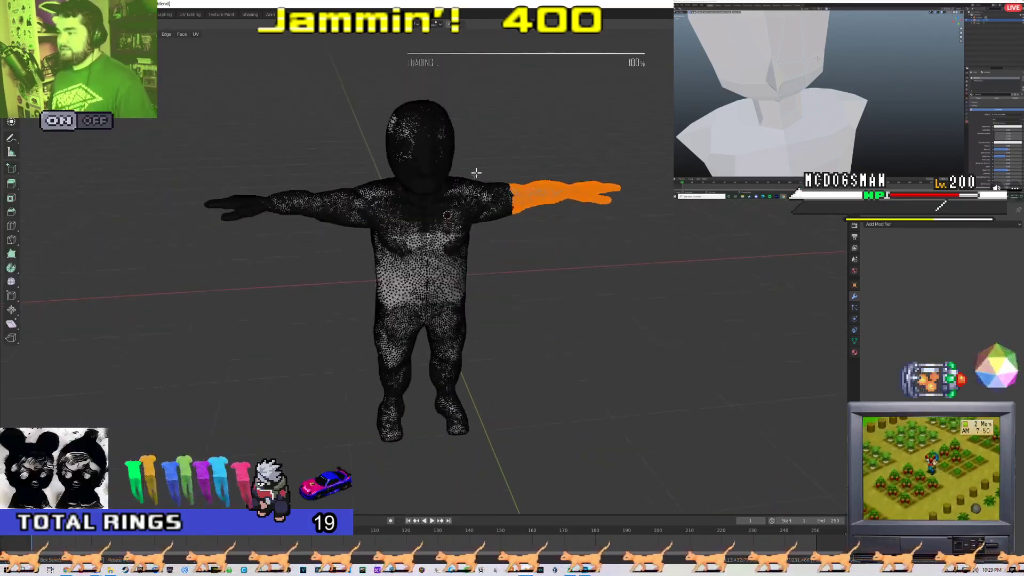
- Examine the vertex density of the body mesh across the head, torso, arms and hands
scroll(435, 148, "up", 5)
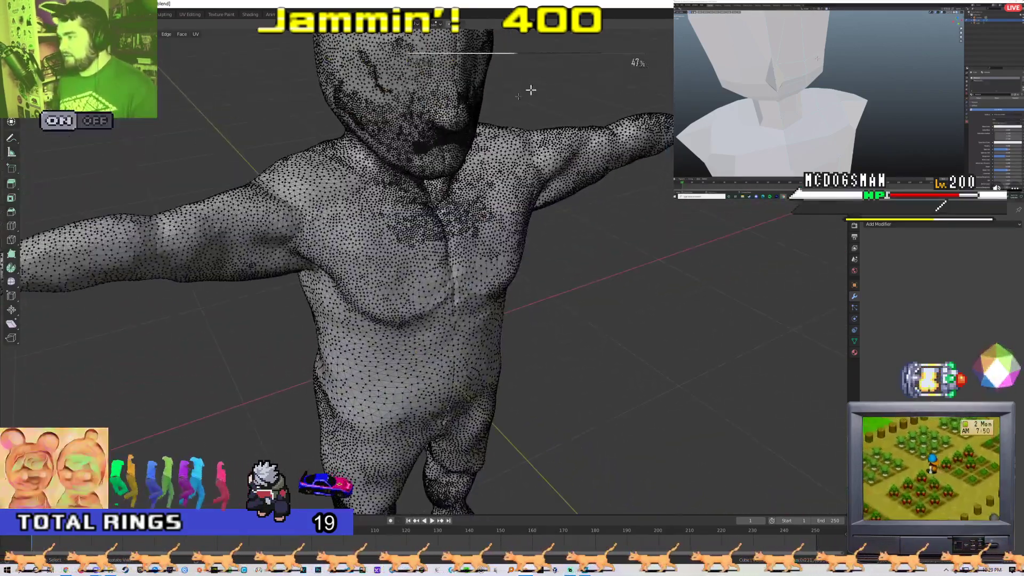
middle_click_drag(450, 37, 523, 159)
scroll(512, 154, "down", 3)
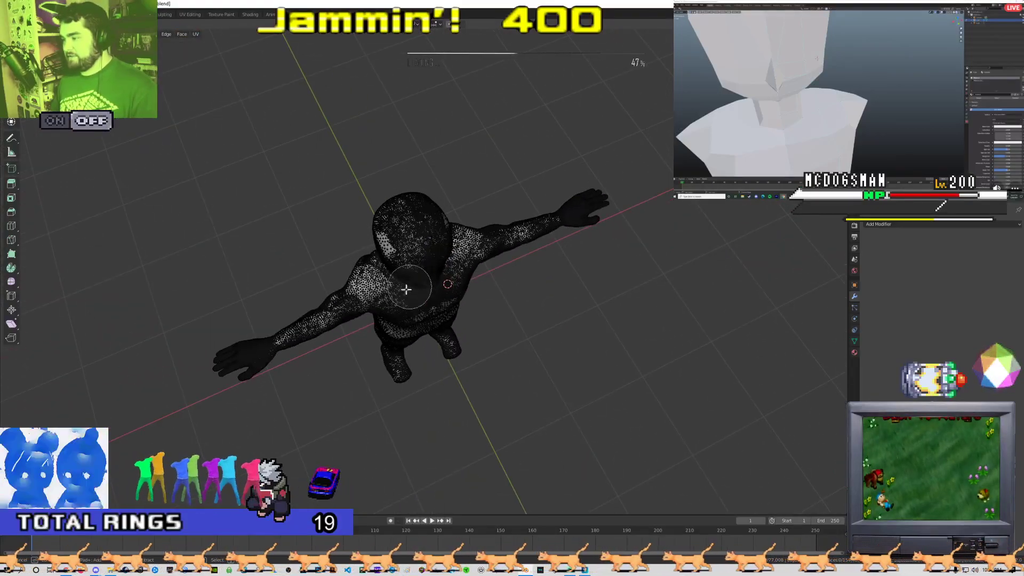
middle_click_drag(546, 315, 482, 288)
scroll(528, 295, "up", 8)
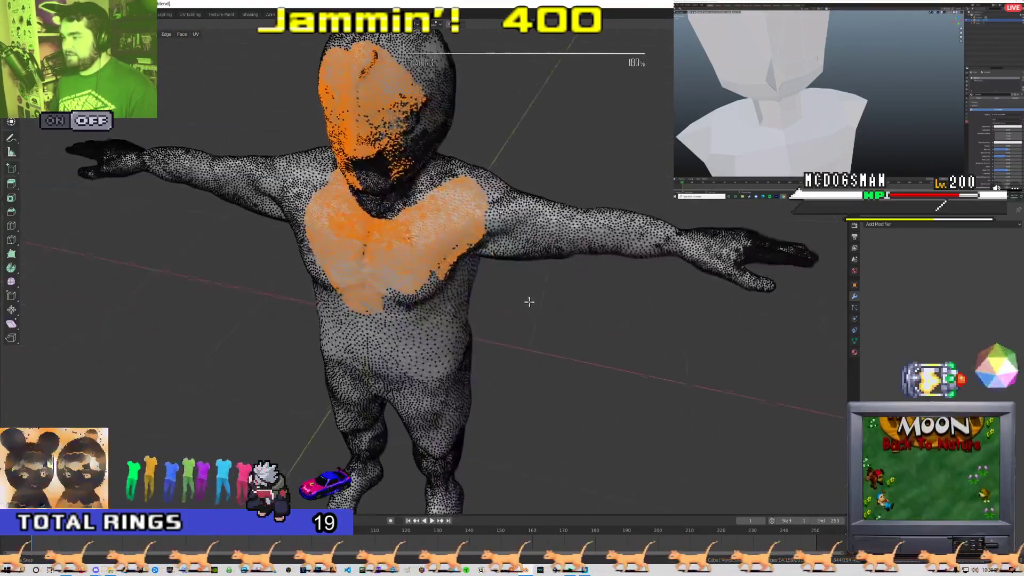
middle_click_drag(578, 280, 554, 368)
middle_click_drag(495, 343, 570, 341)
scroll(554, 330, "up", 3)
- Try to move a circular patch of upper chest vertices with proportional editing enabled
key("c")
left_click(455, 251)
key("Escape")
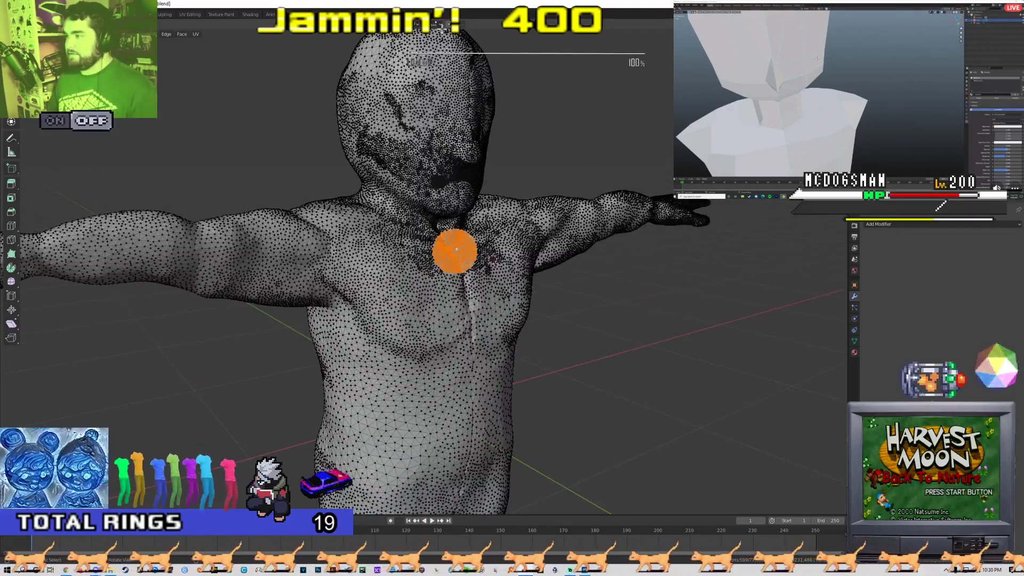
key("o")
scroll(501, 229, "down", 1)
key("g")
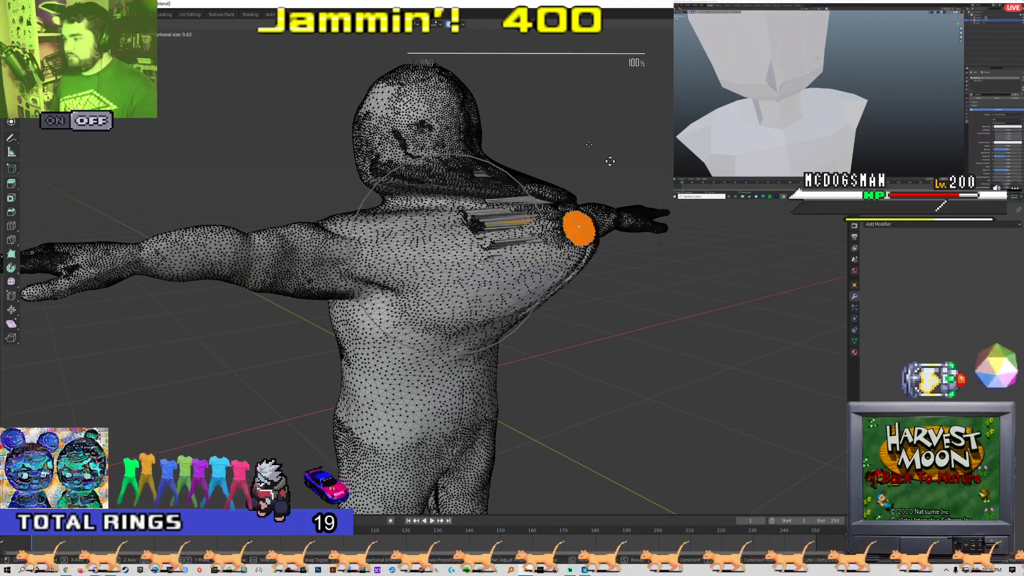
right_click(483, 253)
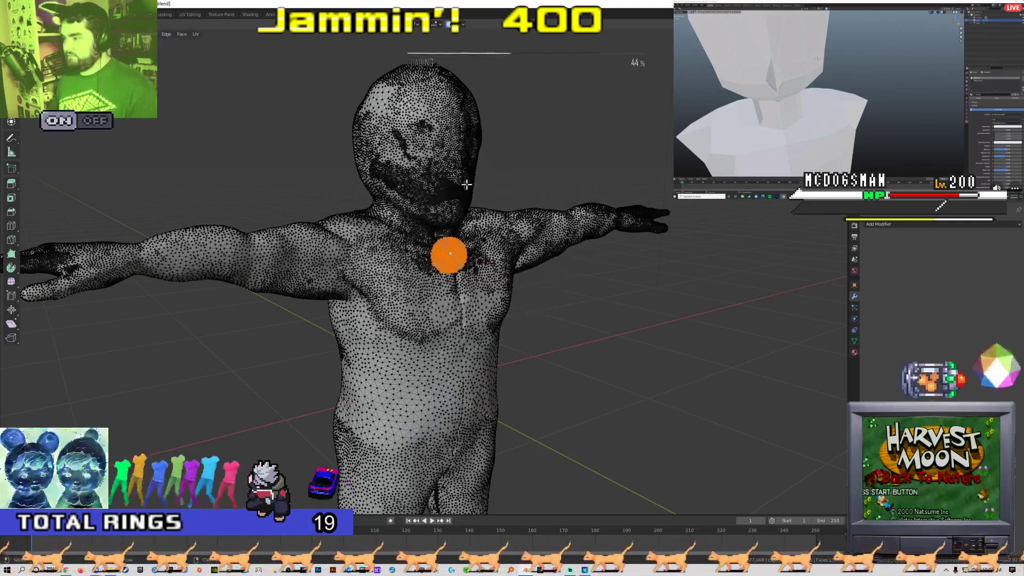
- Try to move a circular patch of vertices around the mouth with proportional editing
left_click(458, 216)
middle_click_drag(462, 203, 496, 155)
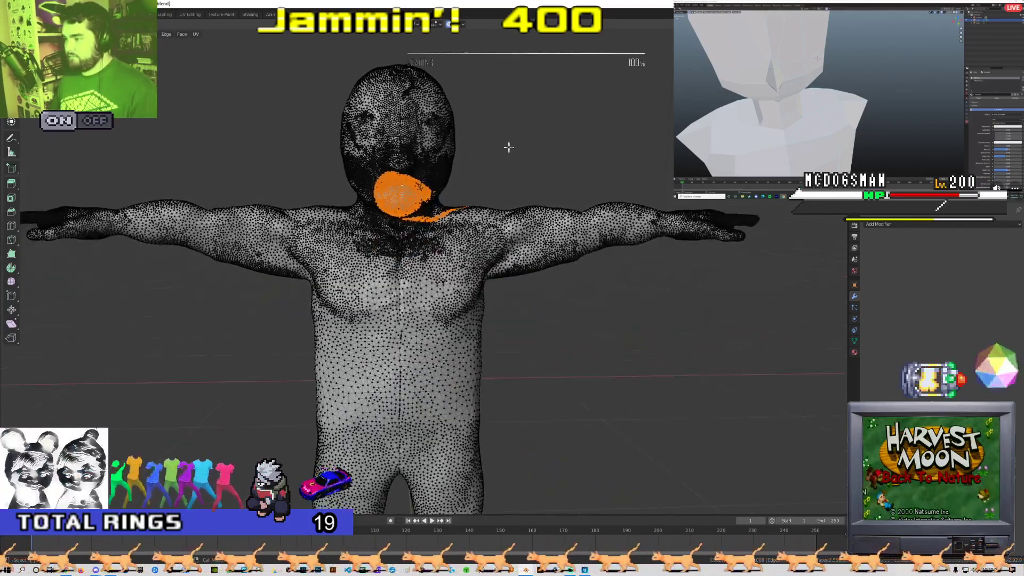
left_click(500, 153)
key("c")
scroll(400, 179, "up", 3)
left_click(397, 195)
key("Escape")
key("g")
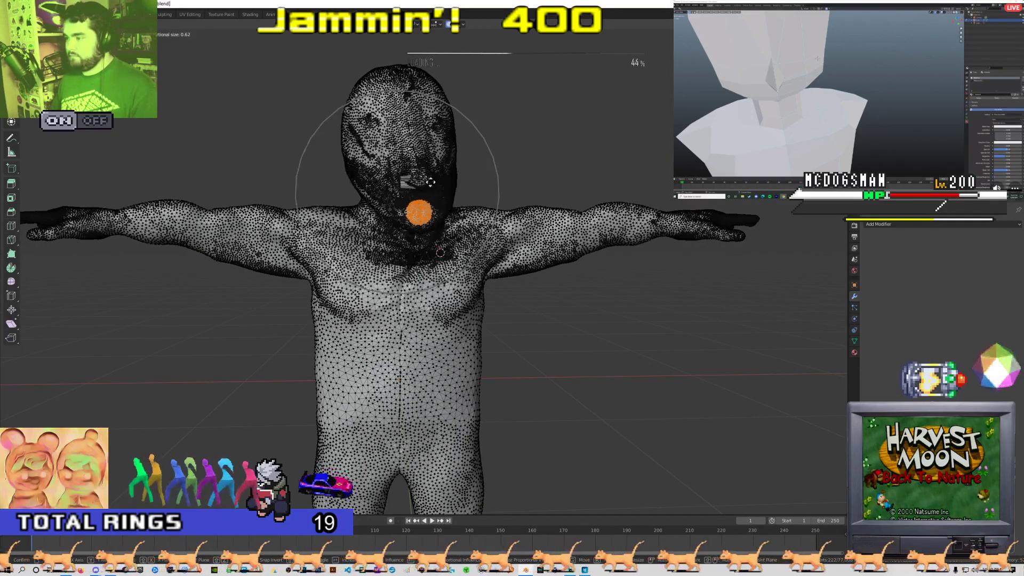
right_click(485, 138)
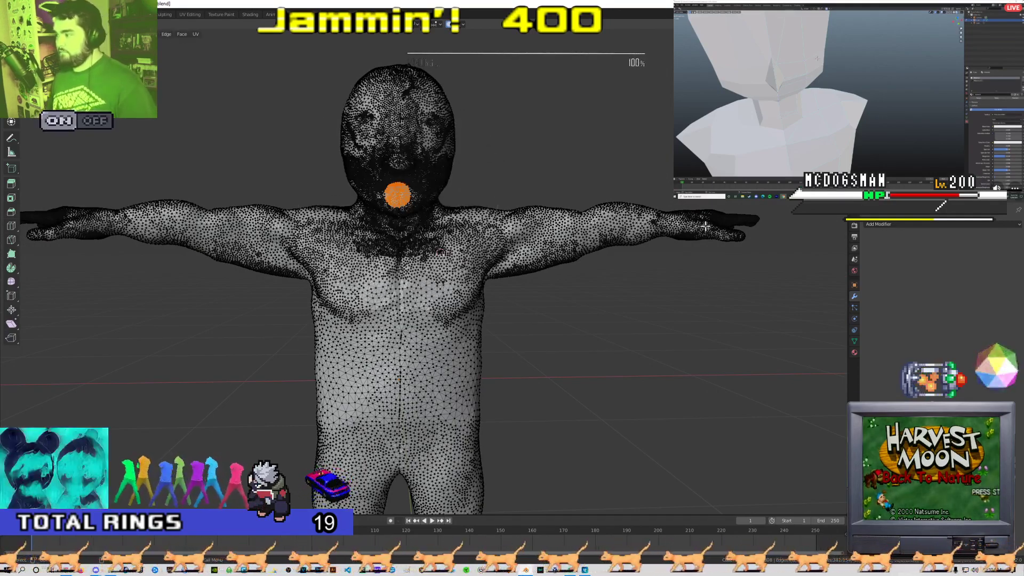
- Select the vertices of one hand and try to move them with proportional editing
left_click_drag(745, 250, 680, 216)
key("Escape")
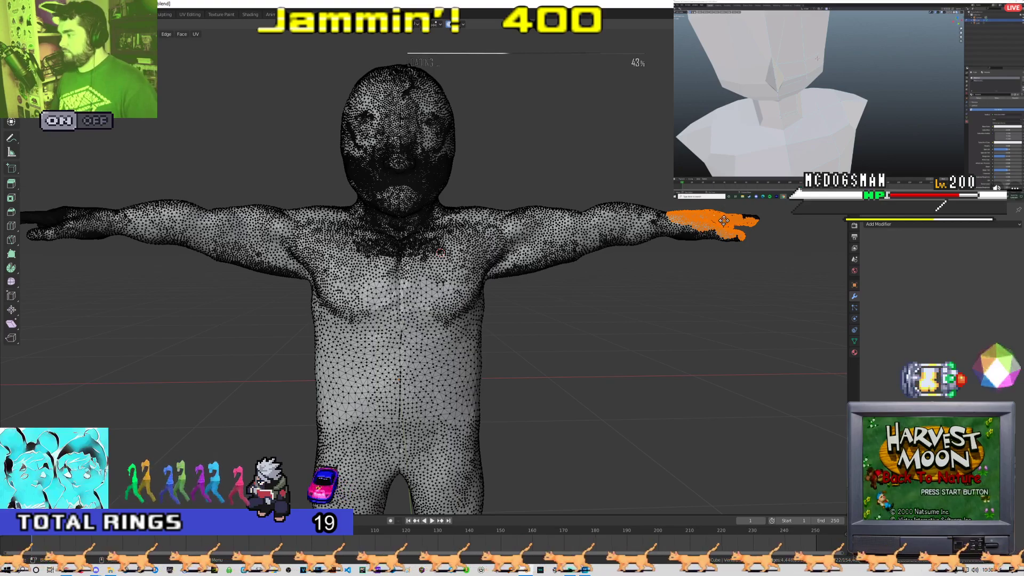
key("g")
right_click(717, 221)
key("g")
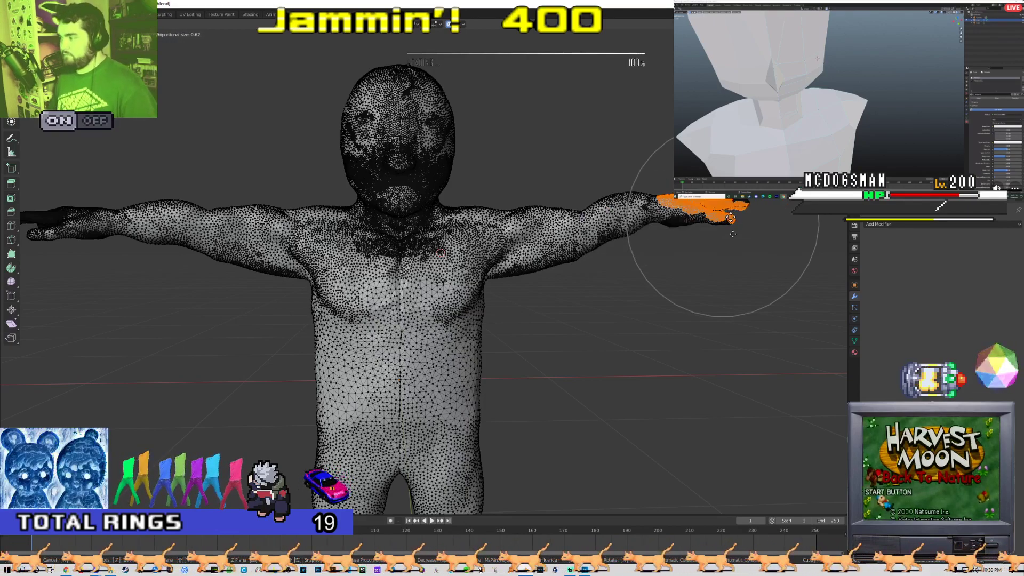
left_click(592, 231)
- Return the body to Object Mode and examine the full figure from the front and side
scroll(591, 231, "down", 3)
middle_click_drag(592, 231, 579, 323)
key("Tab")
scroll(579, 322, "down", 2)
scroll(597, 256, "up", 4)
scroll(565, 199, "down", 4)
middle_click_drag(564, 199, 523, 244)
scroll(520, 245, "up", 1)
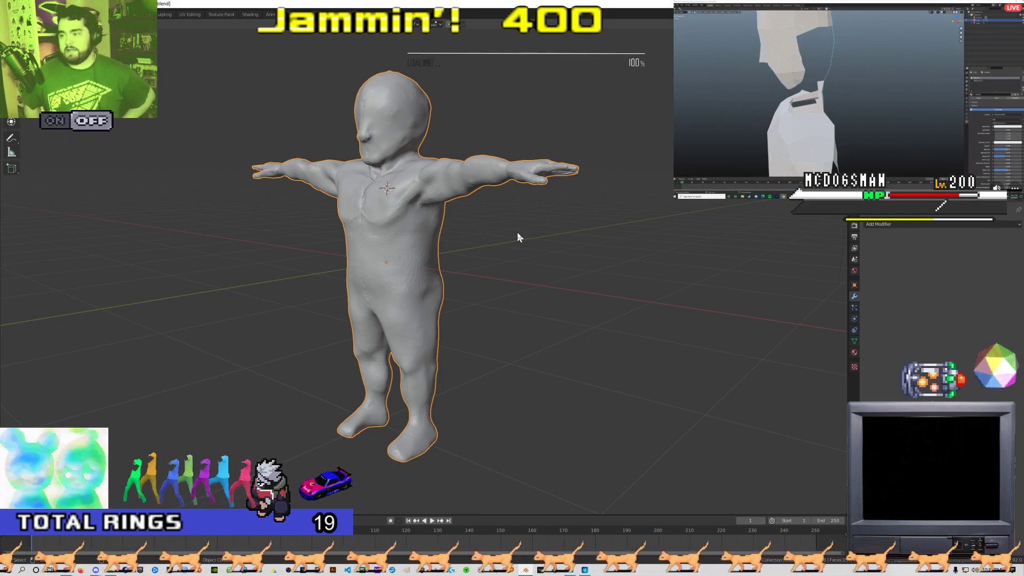
scroll(517, 237, "down", 6)
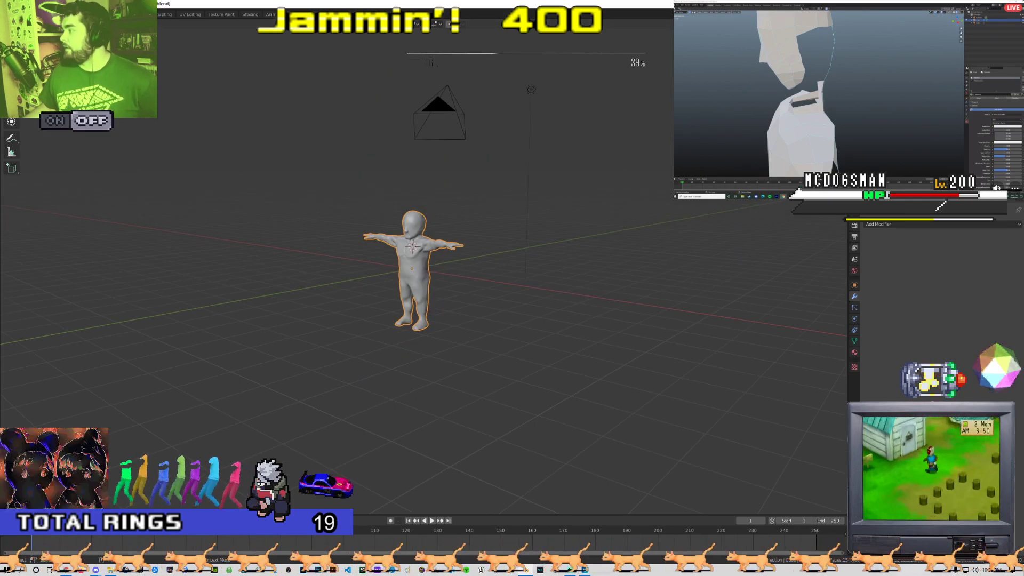
- Undo the last change to bring the front and side reference images back around the character
key("ctrl+z")
middle_click_drag(542, 259, 496, 267)
scroll(538, 248, "up", 3)
scroll(535, 249, "down", 1)
scroll(496, 267, "up", 5)
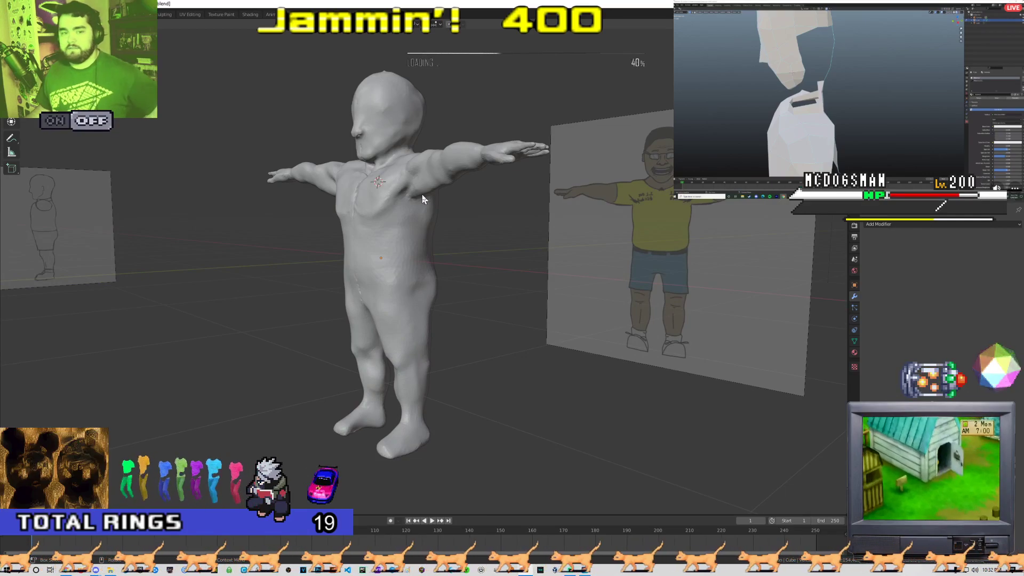